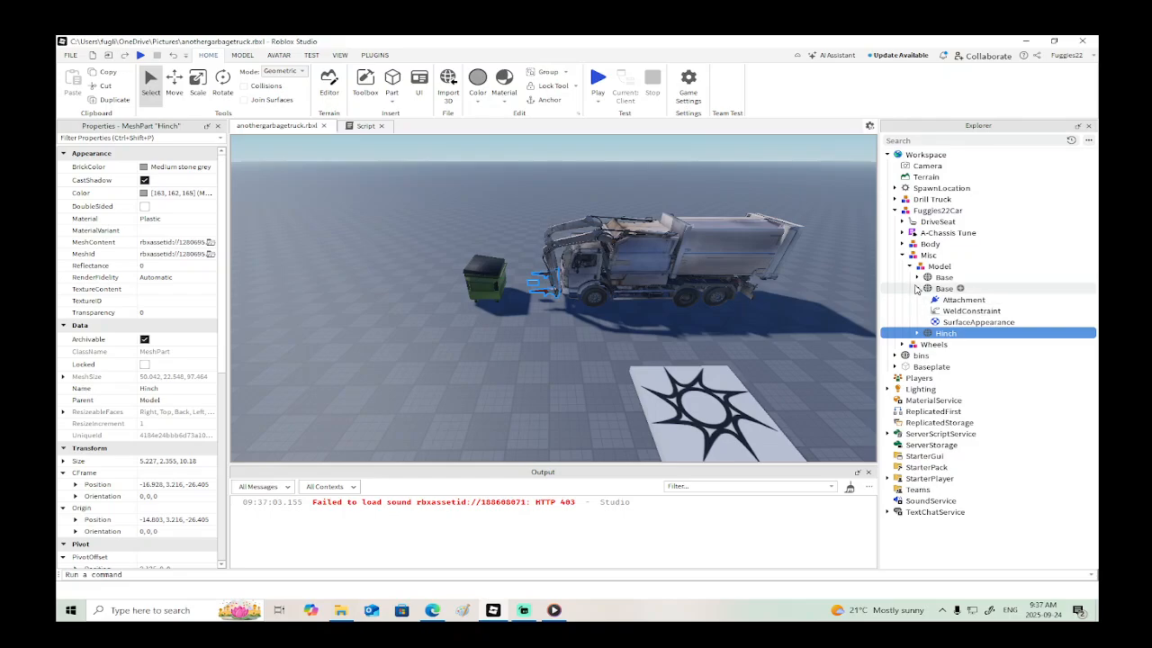
- Examine the weld constraints under the Base meshes and the Hinch's Part in the Misc model
{"action": "left_click", "coordinate": [917, 277]}
{"action": "left_click", "coordinate": [945, 332]}
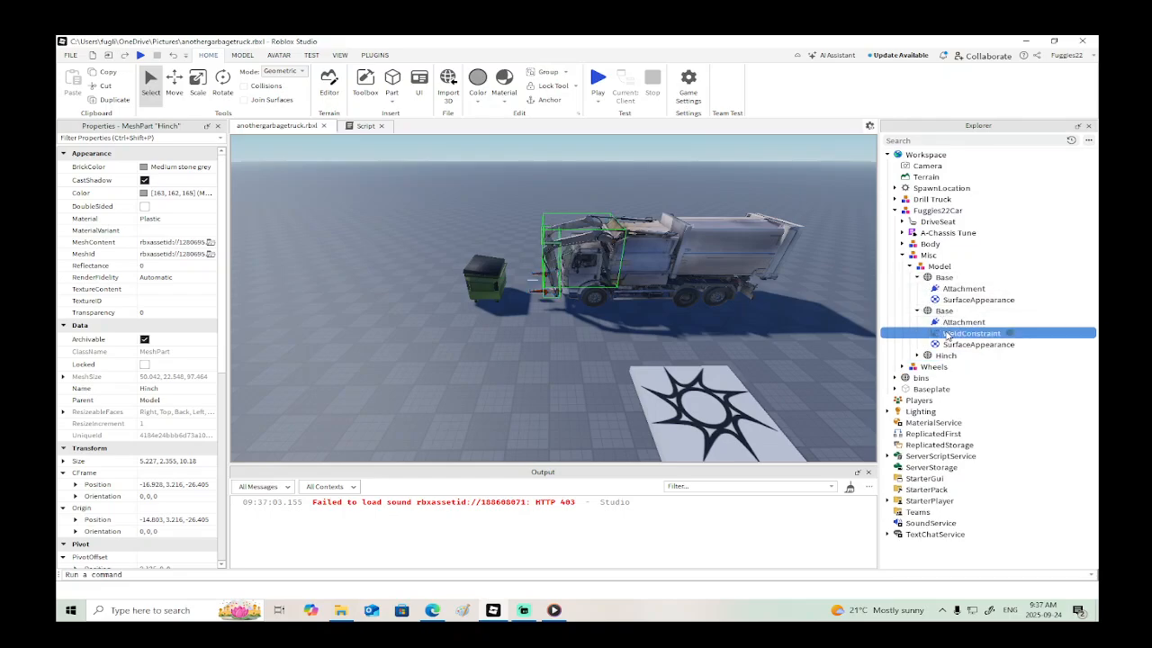
{"action": "key", "text": "f"}
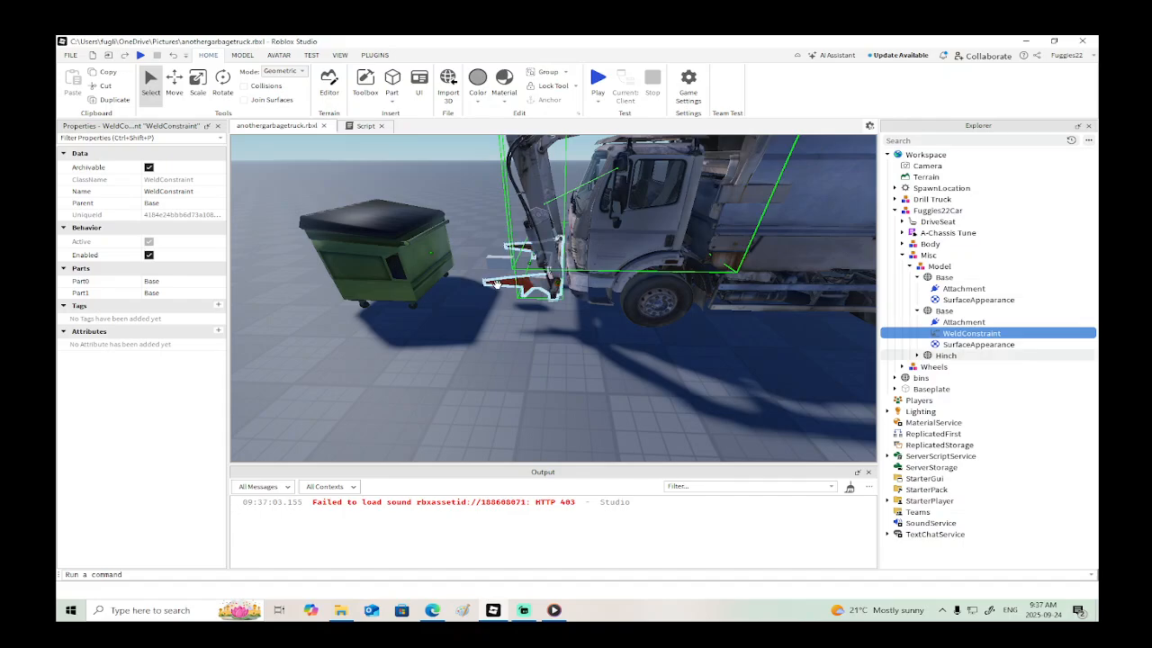
{"action": "left_click", "coordinate": [544, 286]}
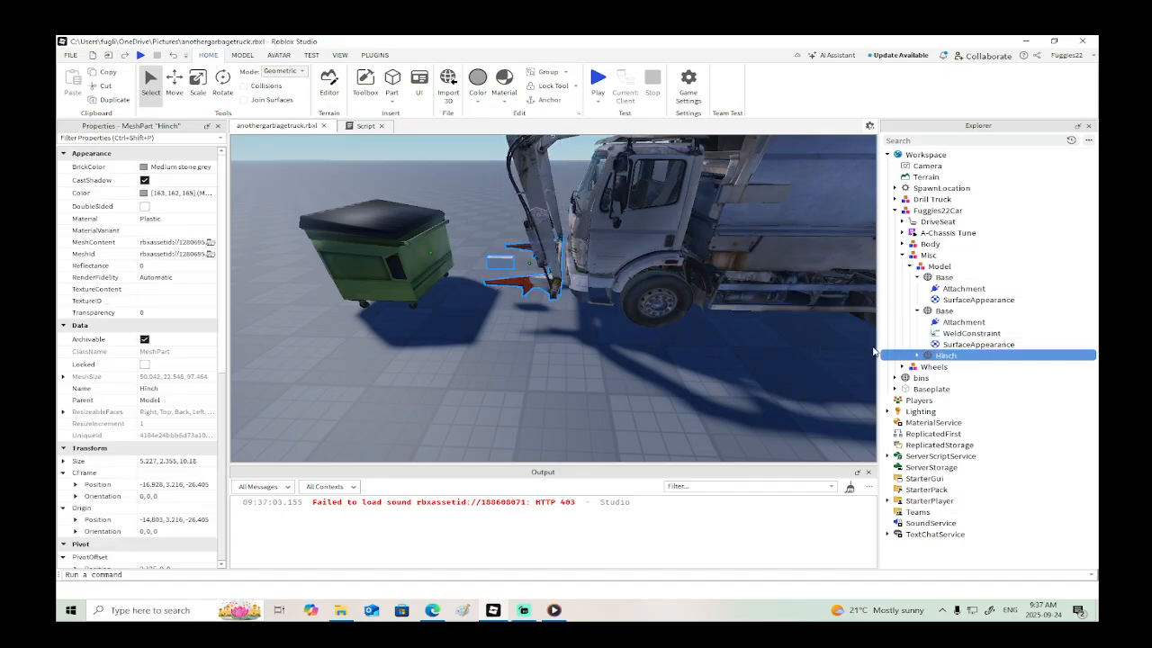
{"action": "left_click", "coordinate": [917, 356]}
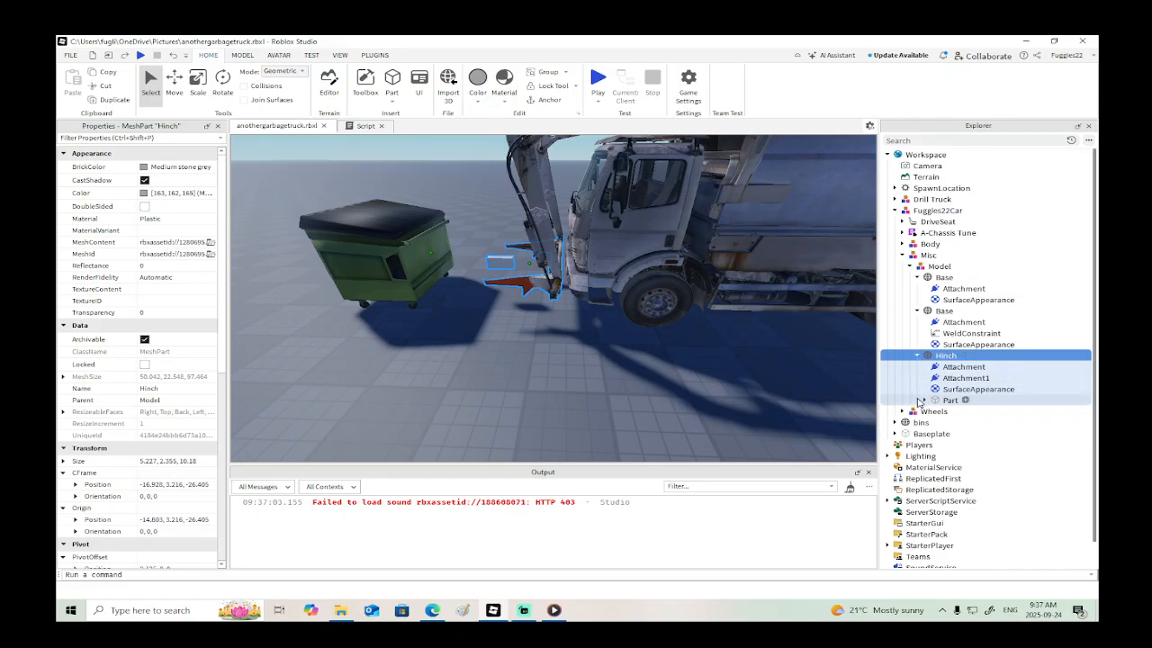
{"action": "left_click", "coordinate": [923, 399]}
{"action": "left_click", "coordinate": [956, 424]}
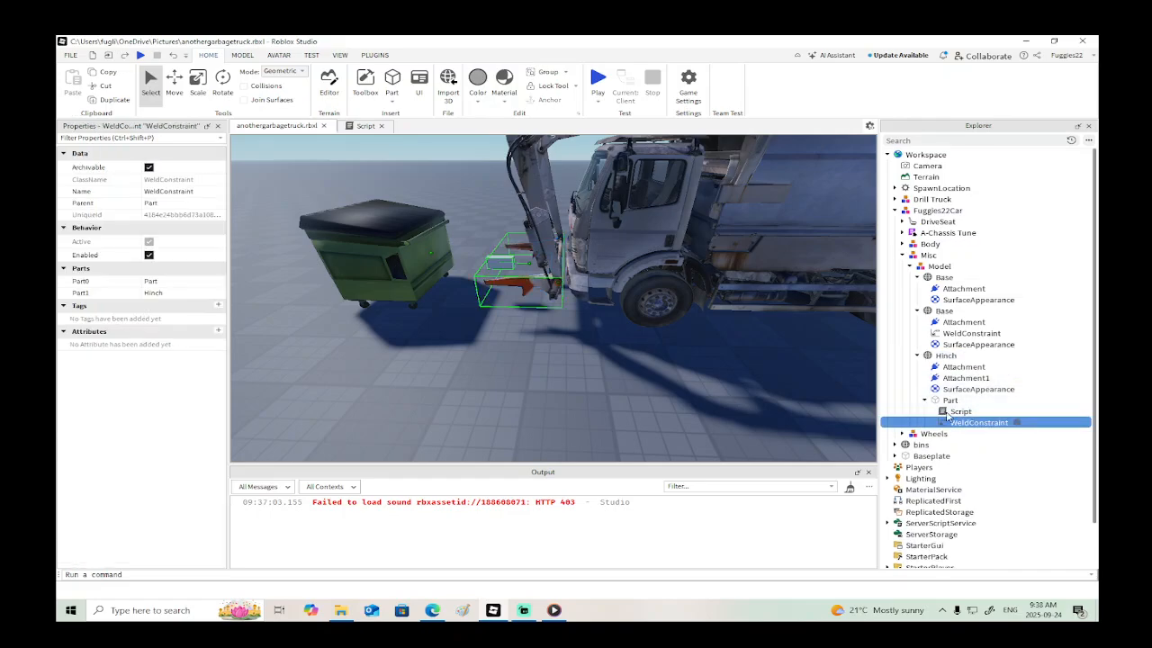
{"action": "left_click", "coordinate": [929, 355]}
- View the Hinch forks up close and look through the constraint types available for creation
{"action": "right_click_drag", "start_coordinate": [767, 350], "coordinate": [761, 354]}
{"action": "key", "text": "a"}
{"action": "scroll", "coordinate": [760, 356], "scroll_direction": "down", "scroll_amount": 3}
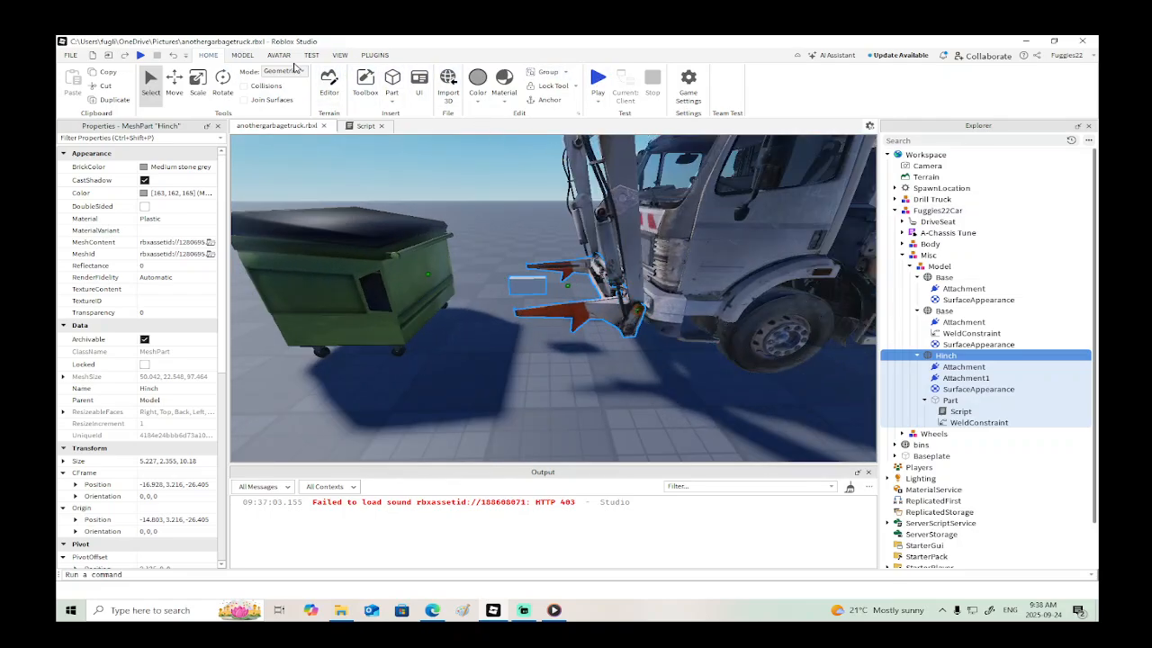
{"action": "left_click", "coordinate": [242, 55]}
{"action": "left_click", "coordinate": [771, 98]}
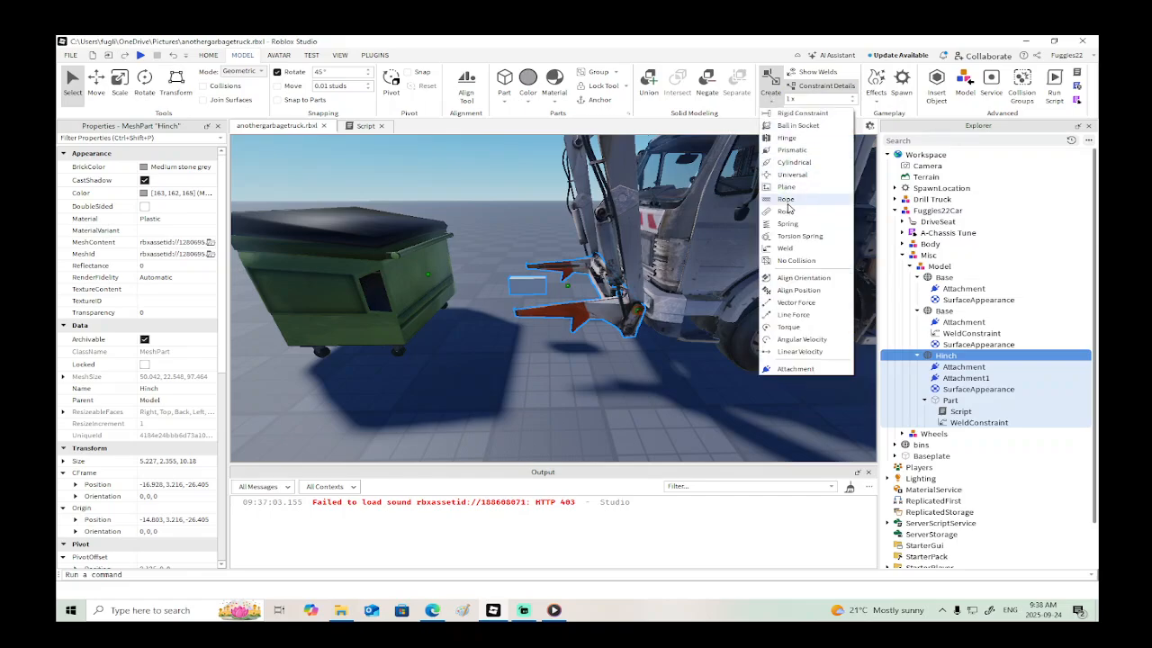
{"action": "left_click", "coordinate": [771, 254]}
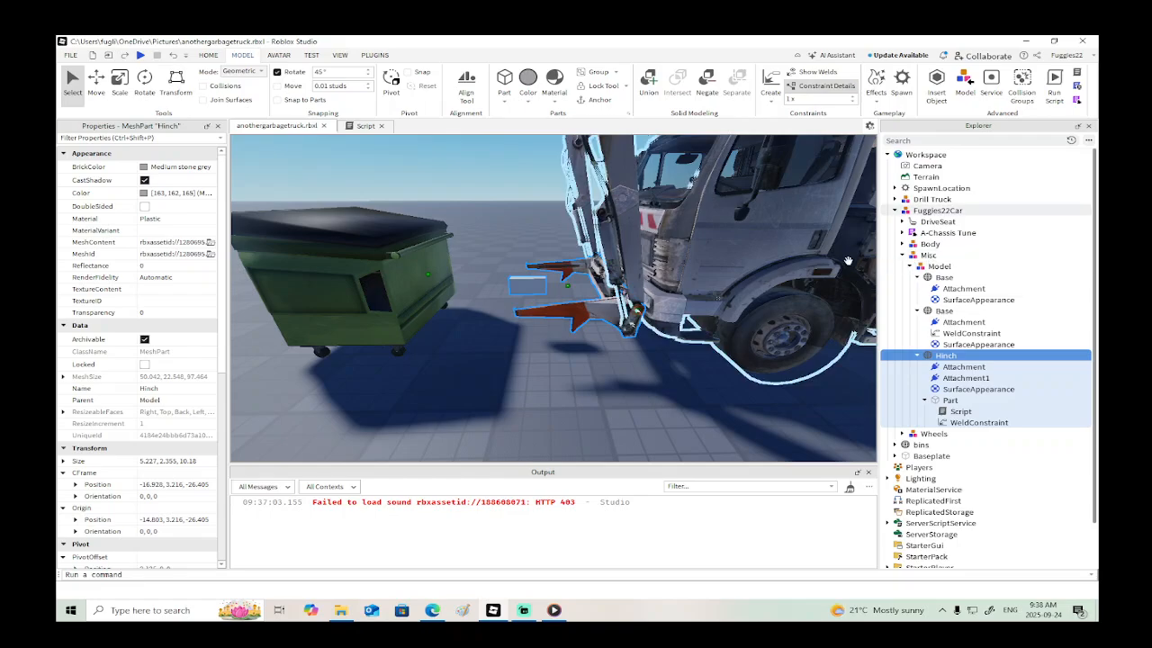
- Examine the WeldConstraint under the second Base and the locklower weld under DriveSeat
{"action": "left_click", "coordinate": [970, 333]}
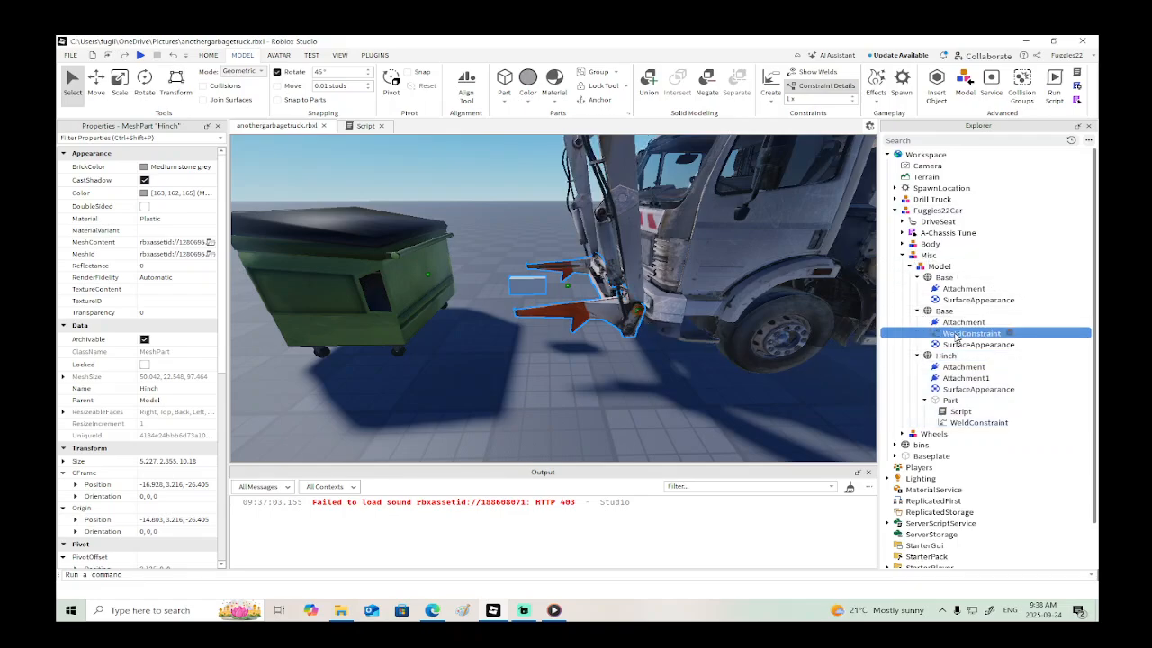
{"action": "key", "text": "f"}
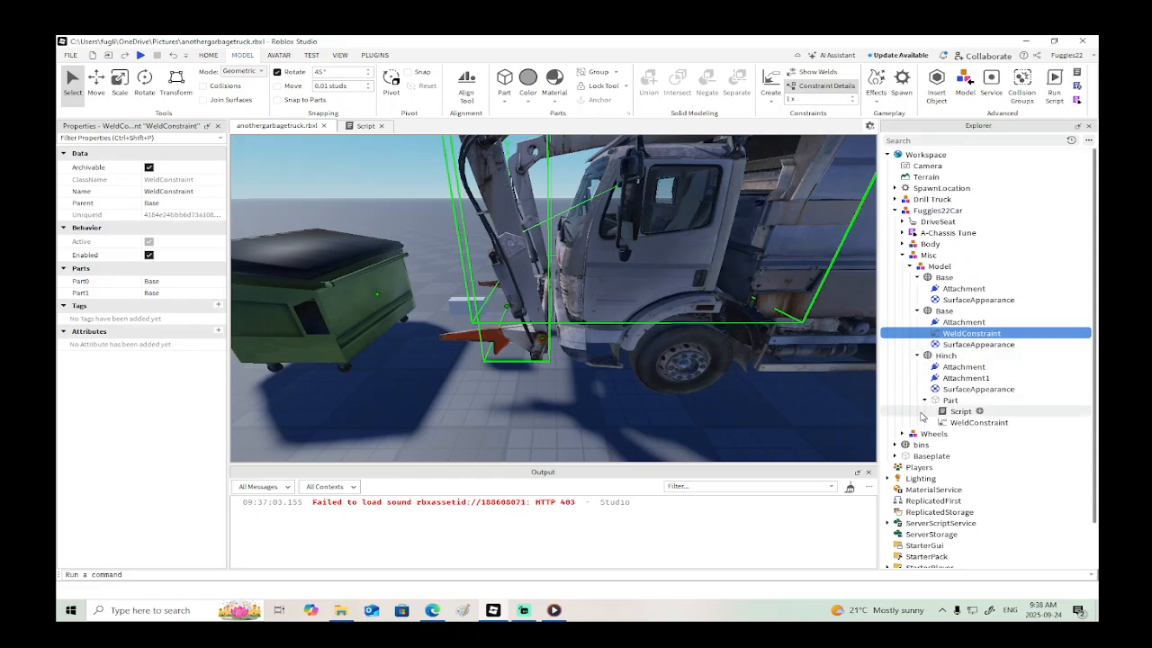
{"action": "left_click", "coordinate": [902, 222]}
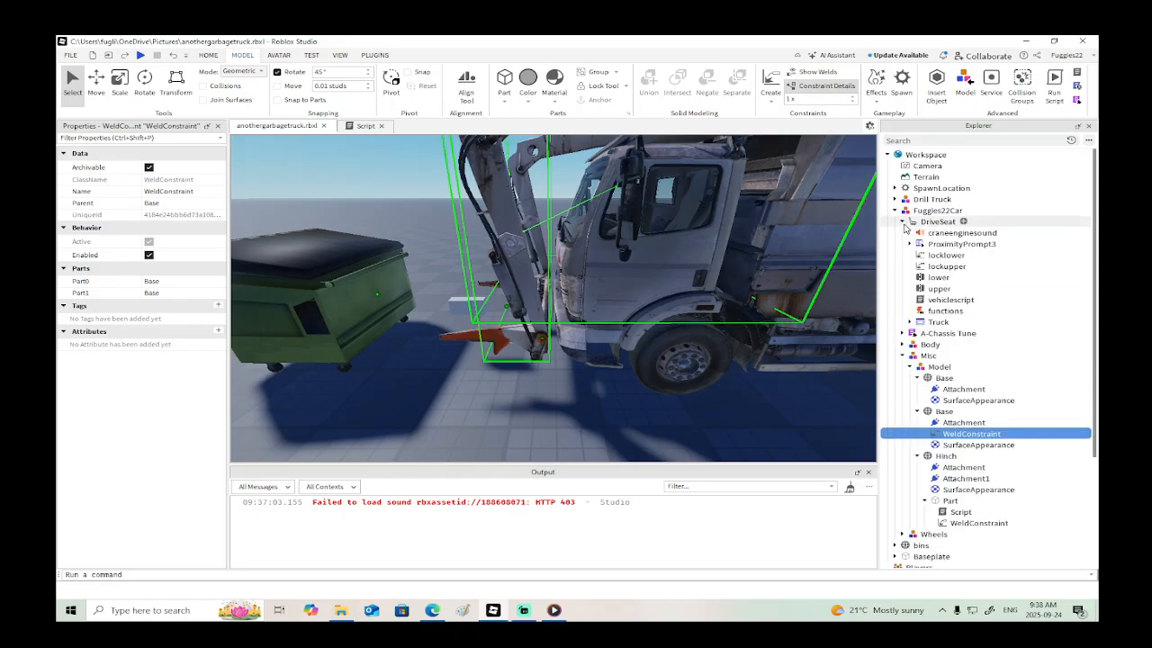
{"action": "left_click", "coordinate": [943, 256]}
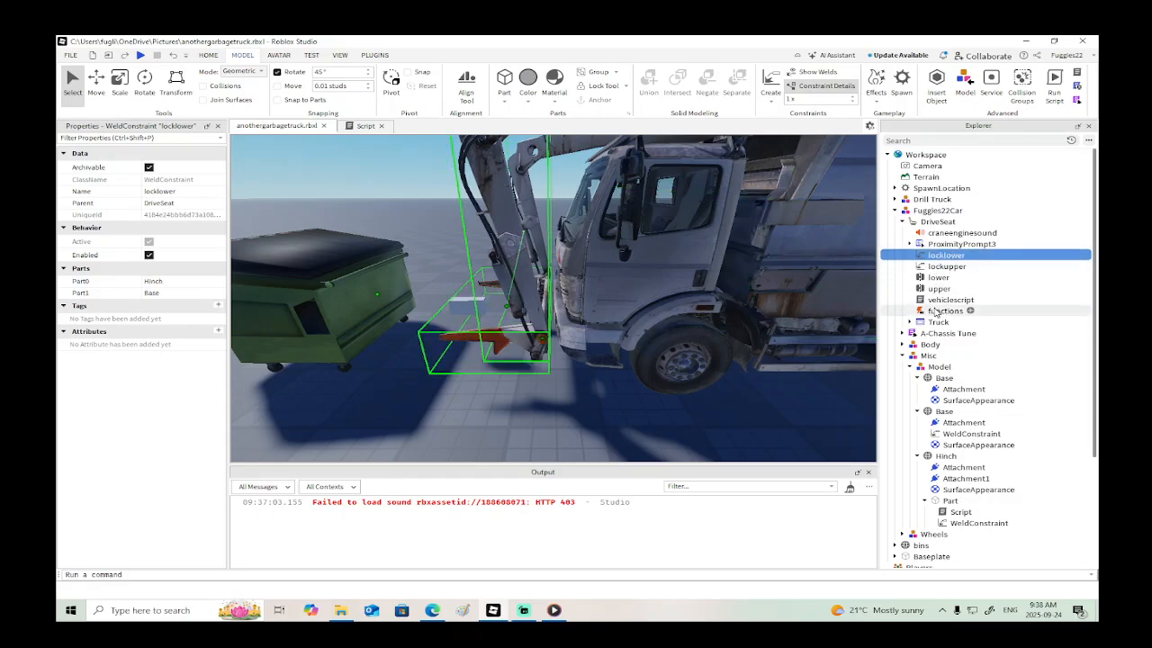
- Open the DriveSeat's vehiclescript and align the TargetAngle line in the "up" block with the line above it
{"action": "double_click", "coordinate": [940, 301]}
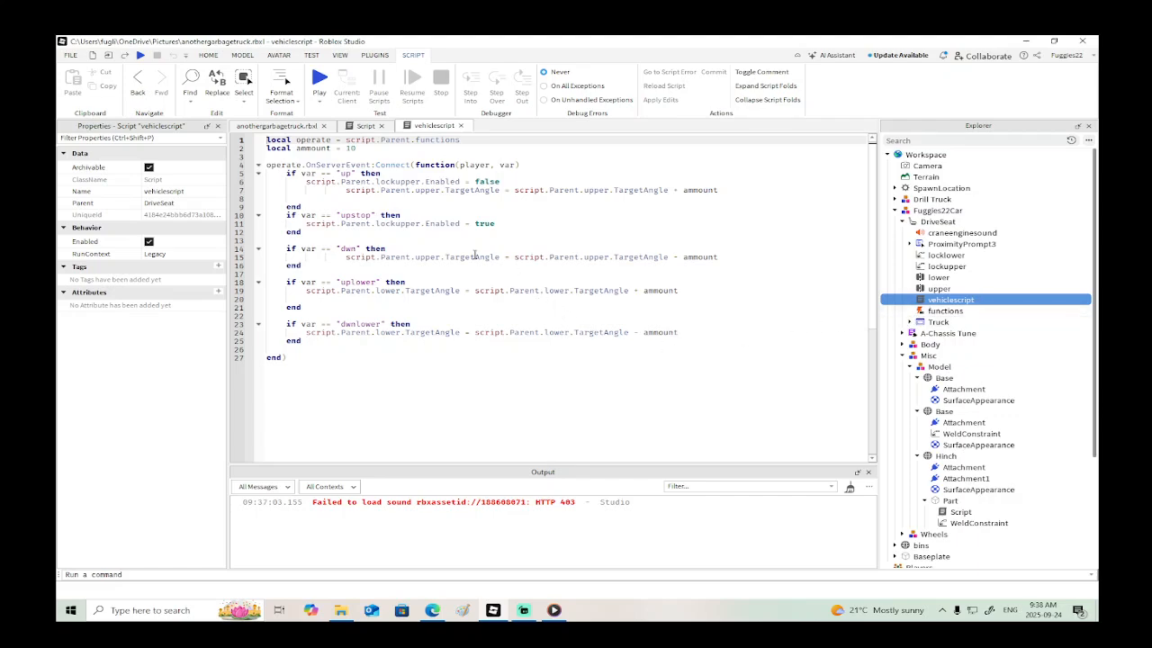
{"action": "left_click", "coordinate": [343, 188]}
{"action": "key", "text": "BackSpace"}
{"action": "key", "text": "BackSpace"}
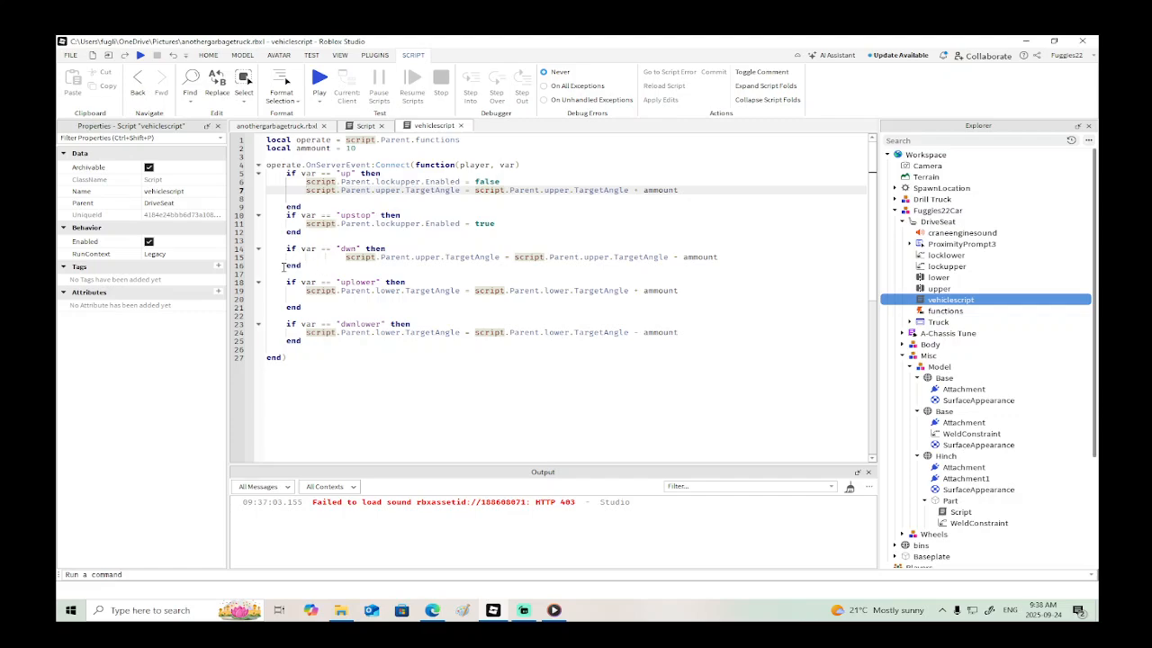
- Outdent the TargetAngle lines in the "dwn", "uplower" and "dwnlower" blocks to the level of their if statements
{"action": "left_click", "coordinate": [346, 257]}
{"action": "key", "text": "BackSpace"}
{"action": "key", "text": "BackSpace"}
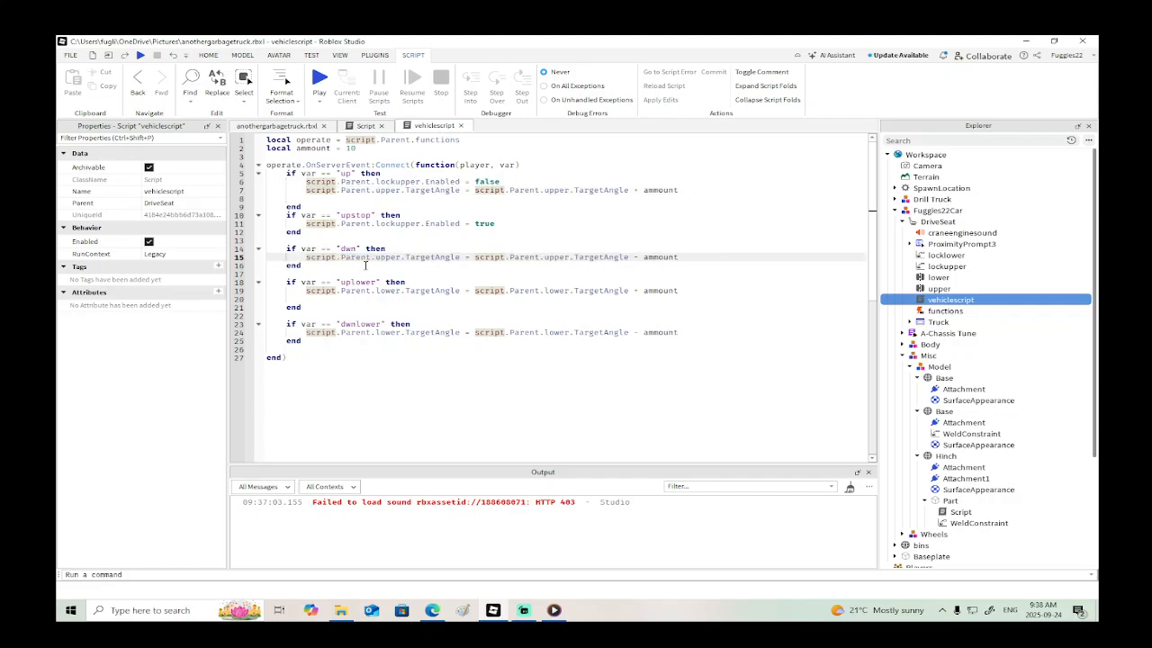
{"action": "key", "text": "BackSpace"}
{"action": "left_click", "coordinate": [306, 290]}
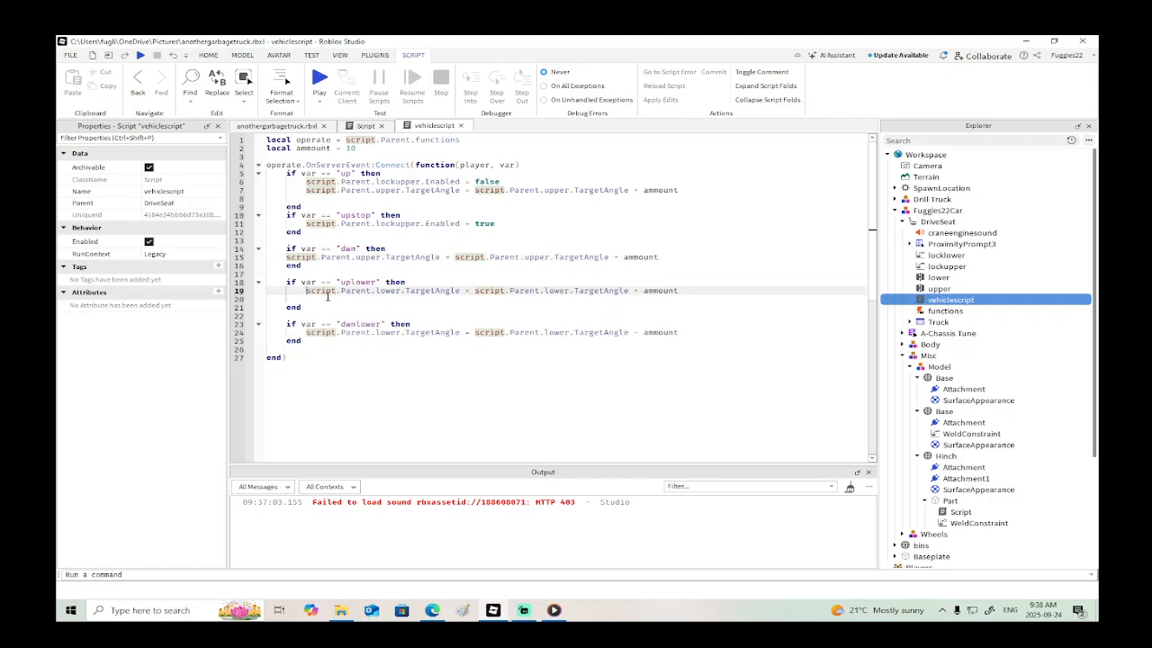
{"action": "key", "text": "BackSpace"}
{"action": "left_click", "coordinate": [308, 332]}
{"action": "key", "text": "BackSpace"}
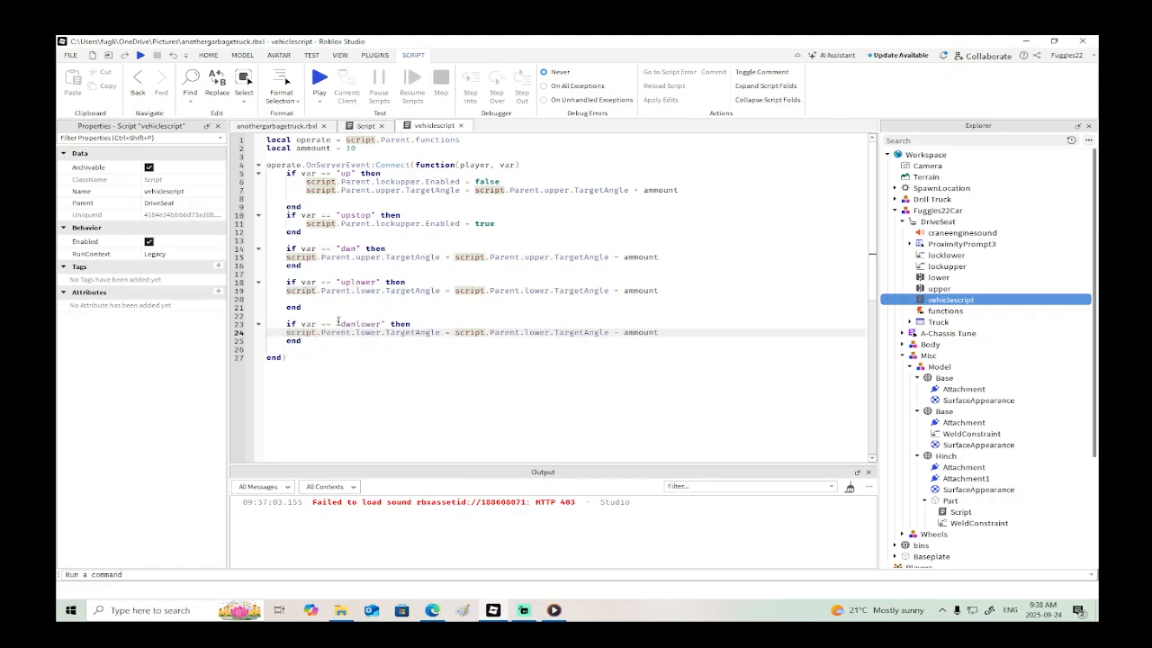
- Open the Truck's LocalScript and paste a copy of the Up-key InputEnded block directly below the Down-key block
{"action": "left_click", "coordinate": [909, 322]}
{"action": "left_click", "coordinate": [909, 322]}
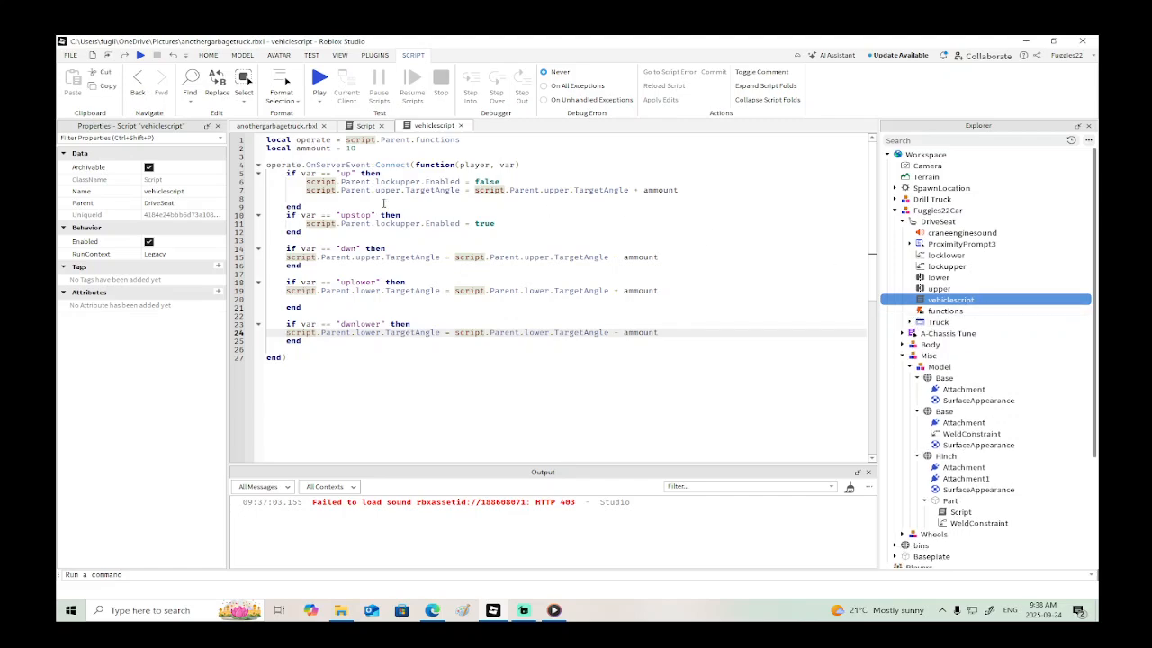
{"action": "left_click", "coordinate": [909, 322]}
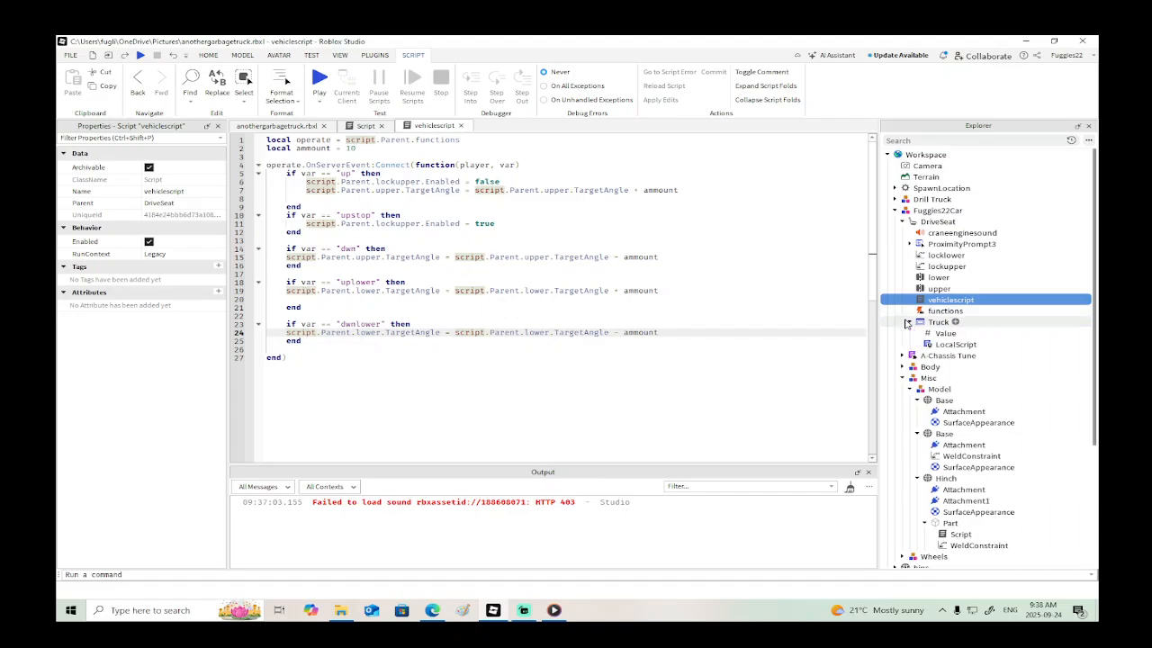
{"action": "double_click", "coordinate": [946, 348]}
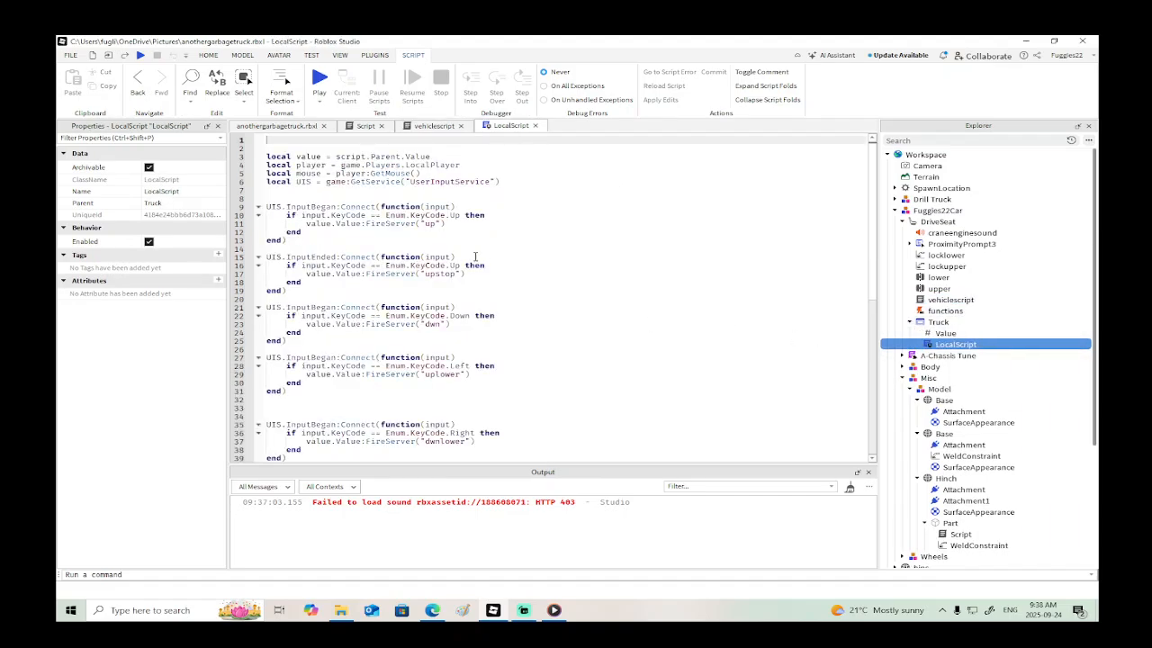
{"action": "scroll", "coordinate": [458, 264], "scroll_direction": "down", "scroll_amount": 1}
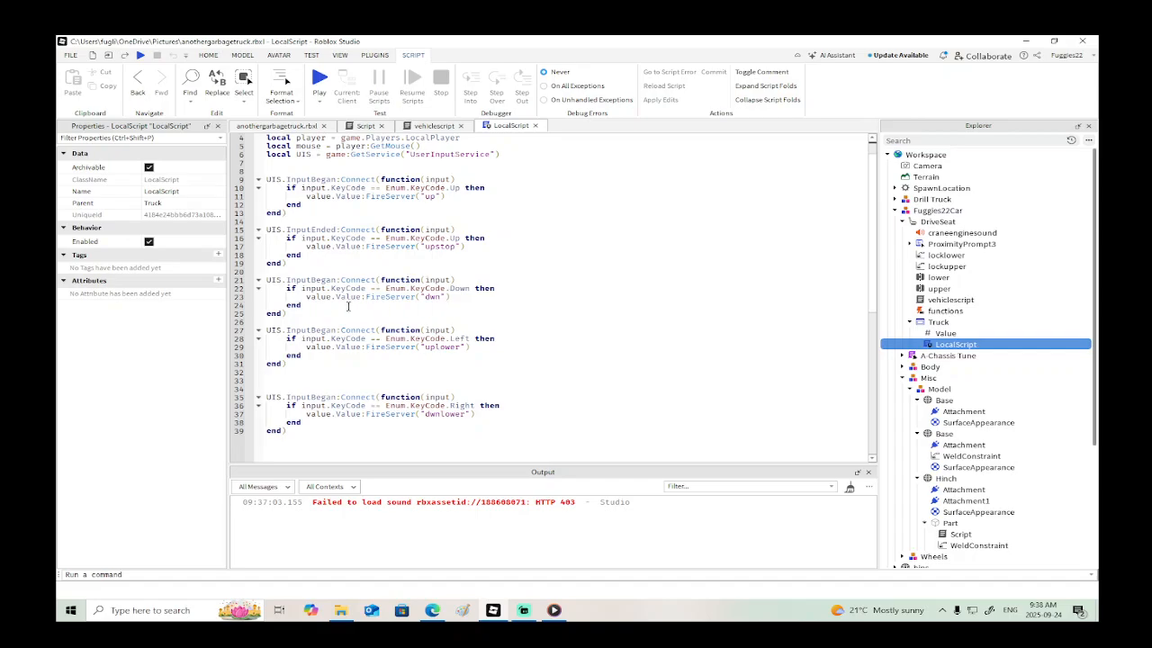
{"action": "left_click_drag", "start_coordinate": [292, 263], "coordinate": [265, 230]}
{"action": "key", "text": "ctrl+c"}
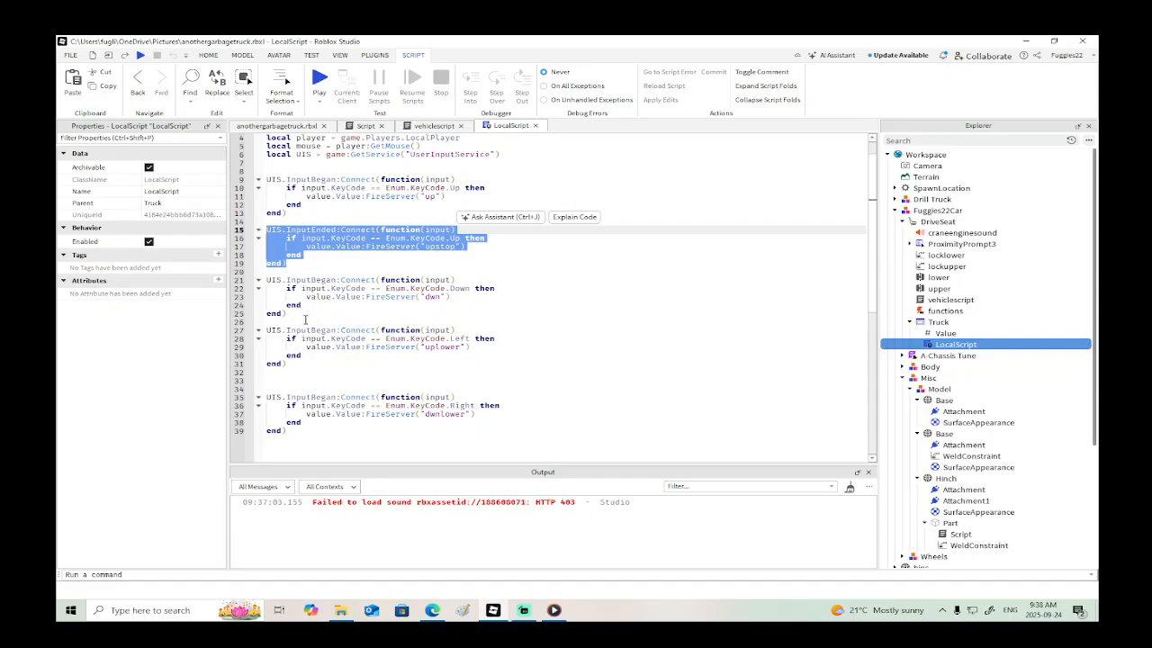
{"action": "left_click", "coordinate": [301, 313]}
{"action": "key", "text": "ctrl+v"}
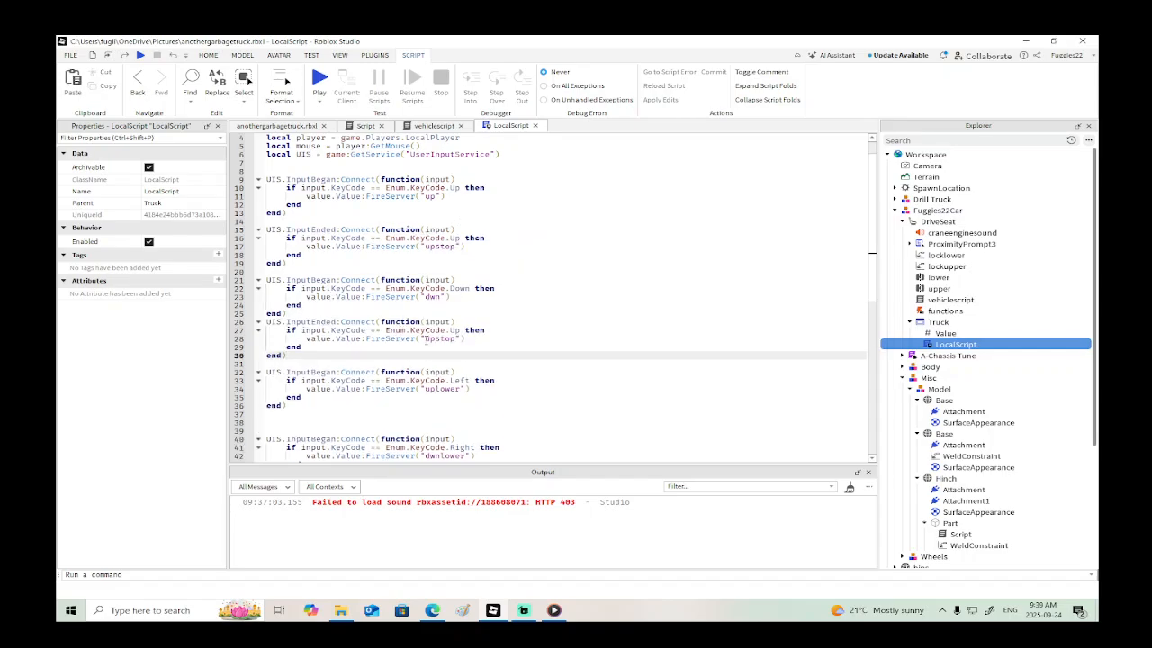
- Change the event name fired by the copied InputEnded block to "dwnstop"
{"action": "left_click", "coordinate": [438, 339]}
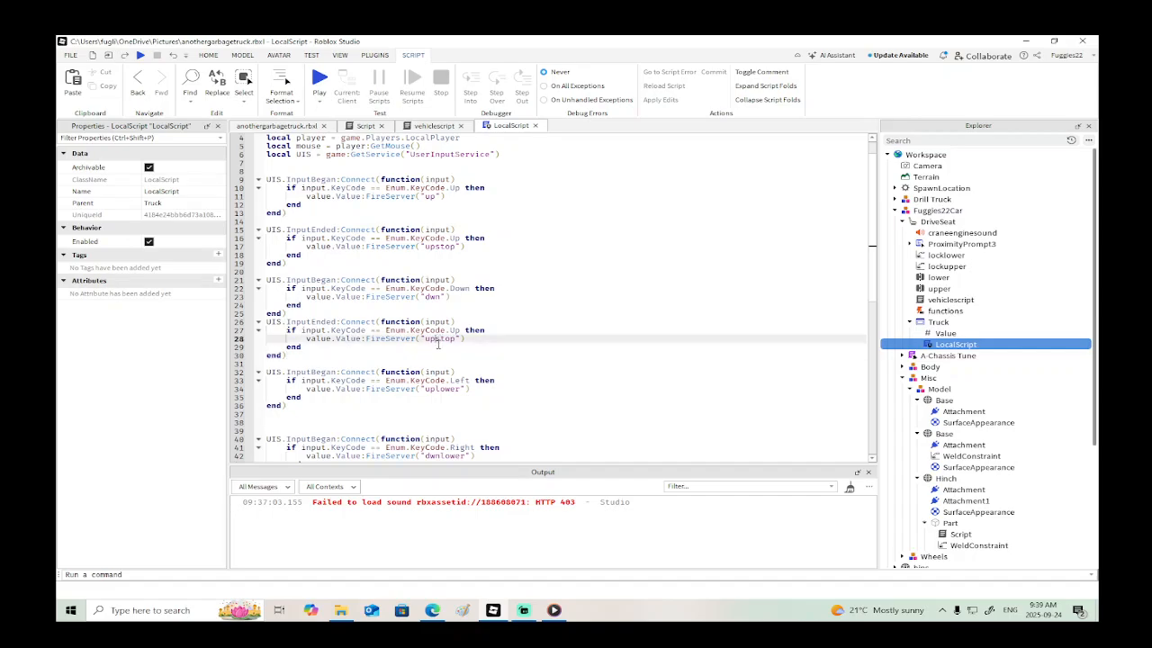
{"action": "key", "text": "BackSpace"}
{"action": "key", "text": "BackSpace"}
{"action": "type", "text": "dwn"}
- Paste the InputEnded "upstop" block after both the Left-key block and the Right-key block
{"action": "scroll", "coordinate": [585, 359], "scroll_direction": "down", "scroll_amount": 2}
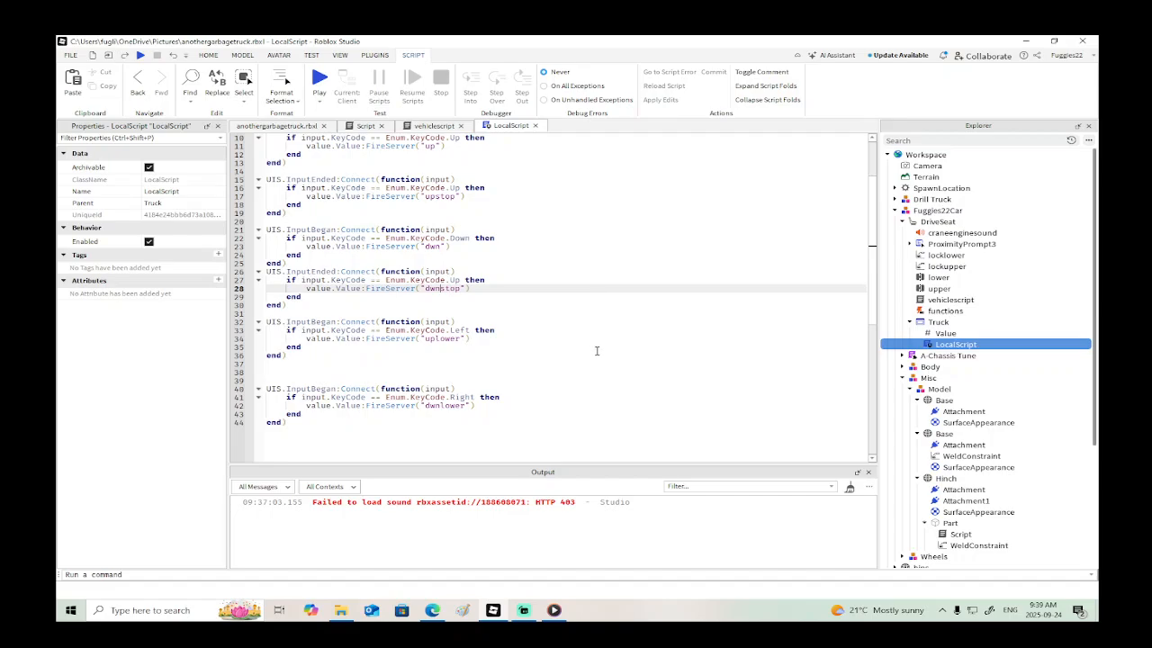
{"action": "left_click", "coordinate": [317, 362]}
{"action": "key", "text": "ctrl+v"}
{"action": "scroll", "coordinate": [319, 363], "scroll_direction": "down", "scroll_amount": 4}
{"action": "left_click", "coordinate": [309, 378]}
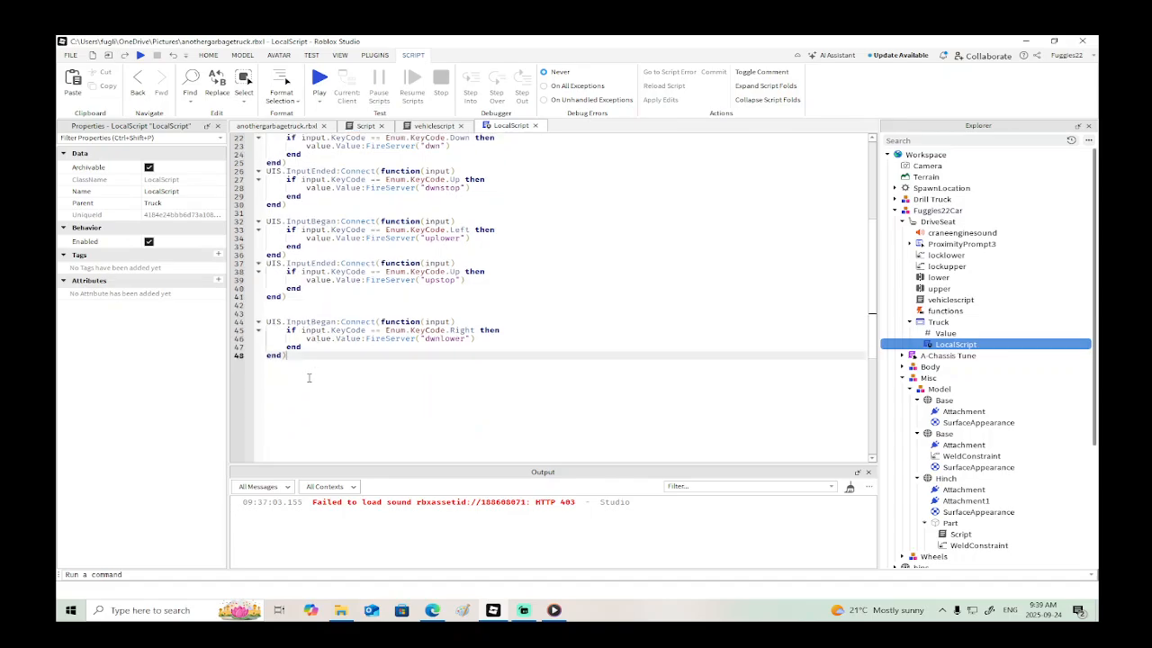
{"action": "key", "text": "ctrl+v"}
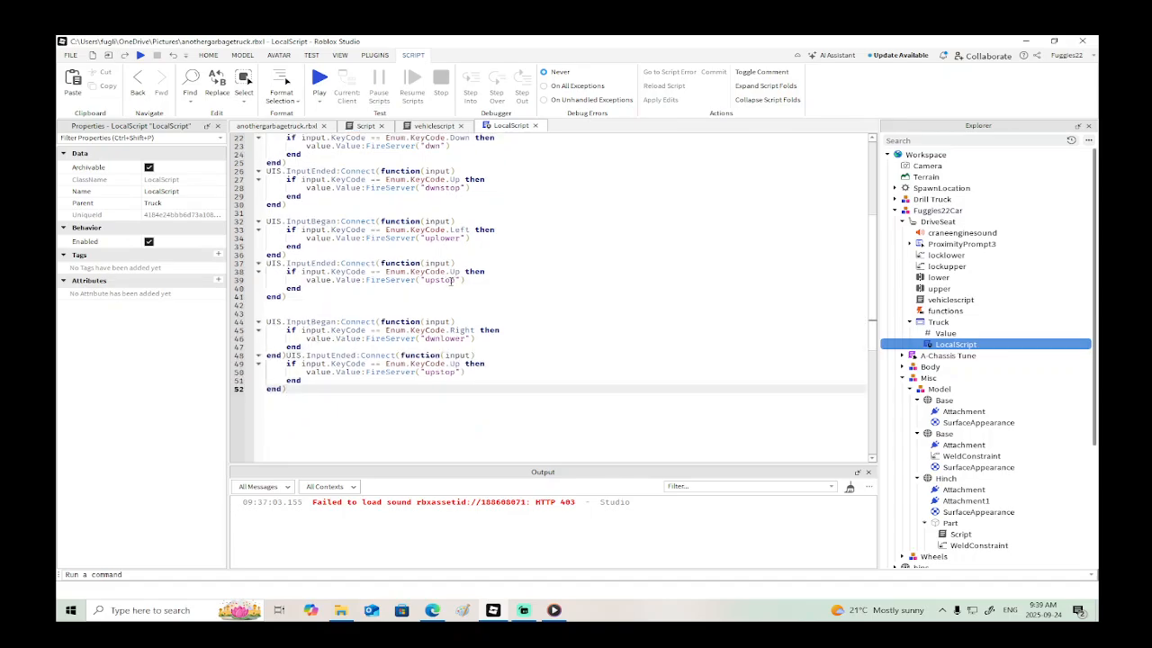
- Rename the fired events in the two pasted blocks to "uplowerstop" after Left and "dwnlowerstop" after Right
{"action": "left_click_drag", "start_coordinate": [462, 237], "coordinate": [426, 237]}
{"action": "key", "text": "ctrl+c"}
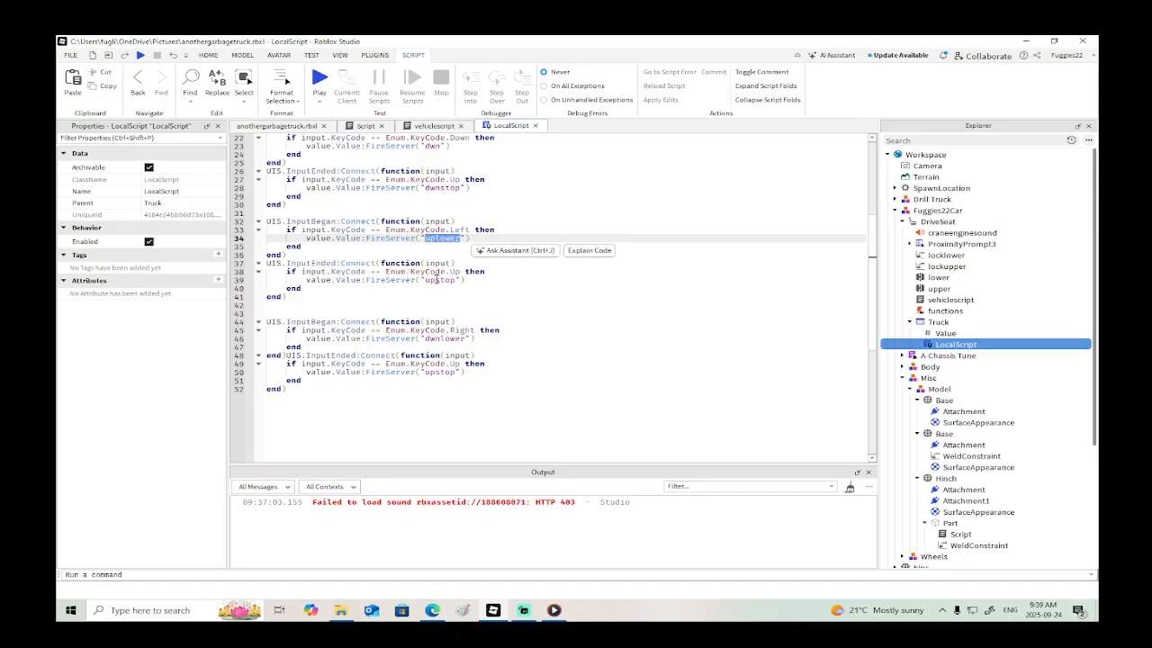
{"action": "left_click_drag", "start_coordinate": [437, 280], "coordinate": [427, 280]}
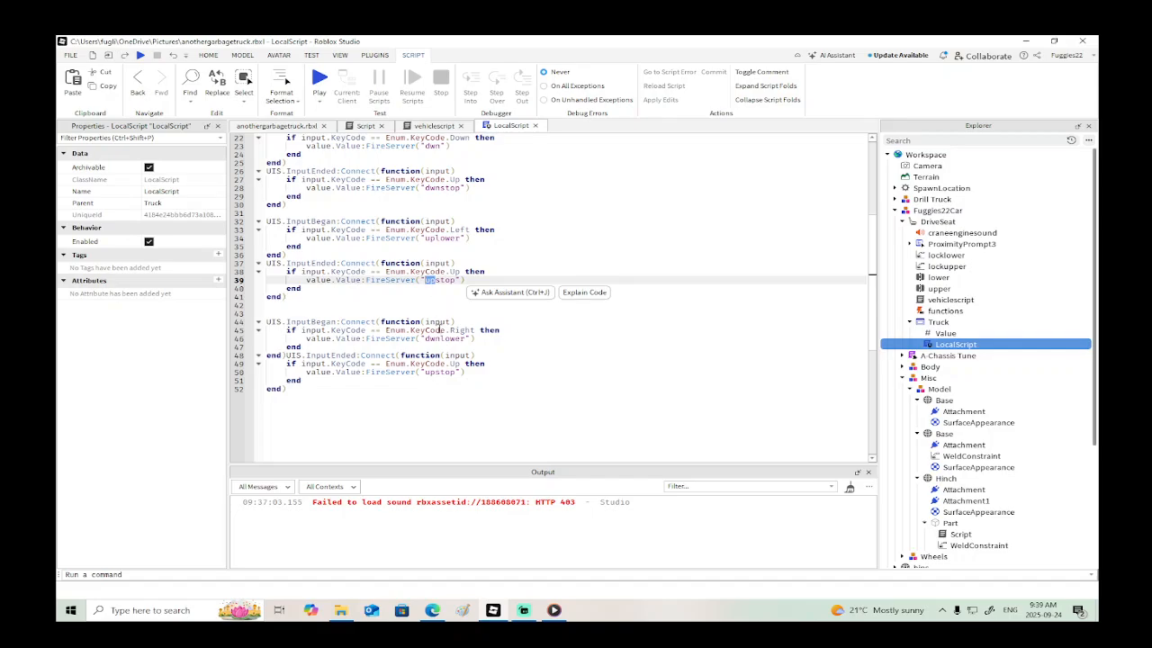
{"action": "key", "text": "ctrl+v"}
{"action": "left_click_drag", "start_coordinate": [467, 338], "coordinate": [425, 372]}
{"action": "type", "text": "dwnlower"}
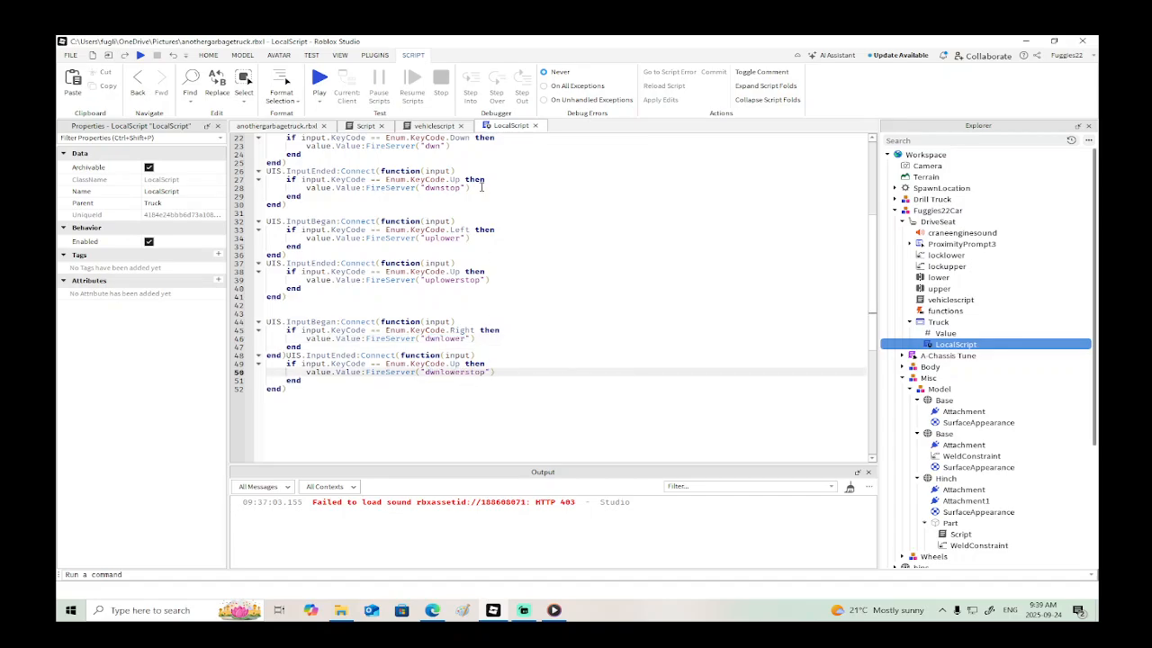
- In vehiclescript, paste a copy of the "dwn" condition block below the original
{"action": "left_click", "coordinate": [367, 129]}
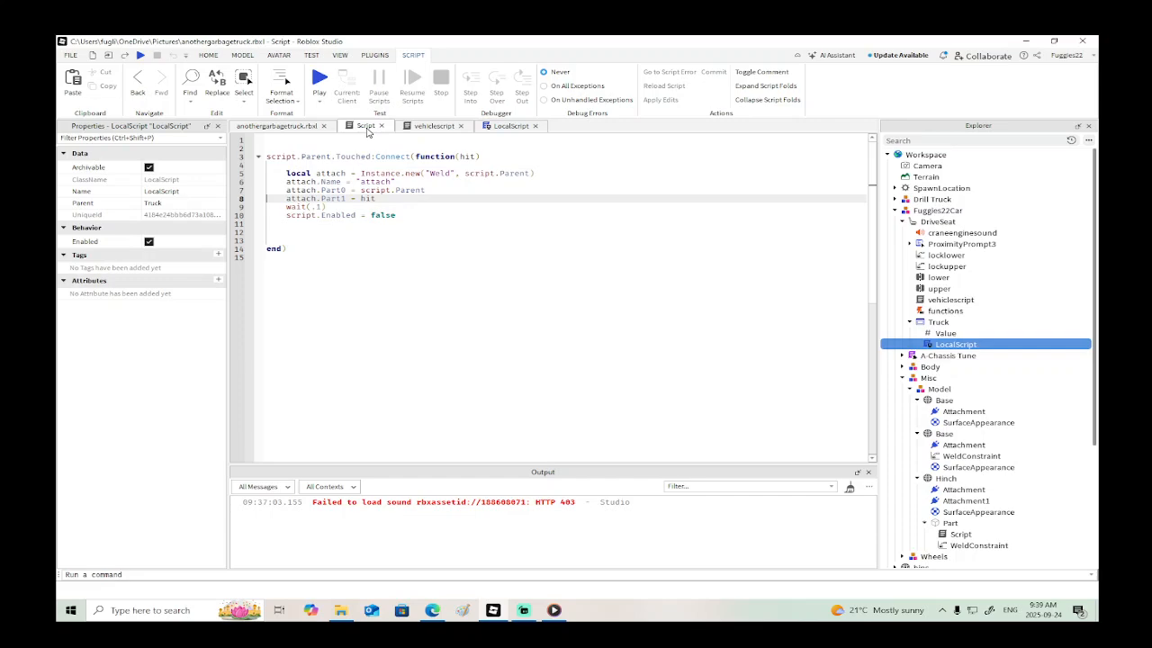
{"action": "left_click", "coordinate": [419, 127]}
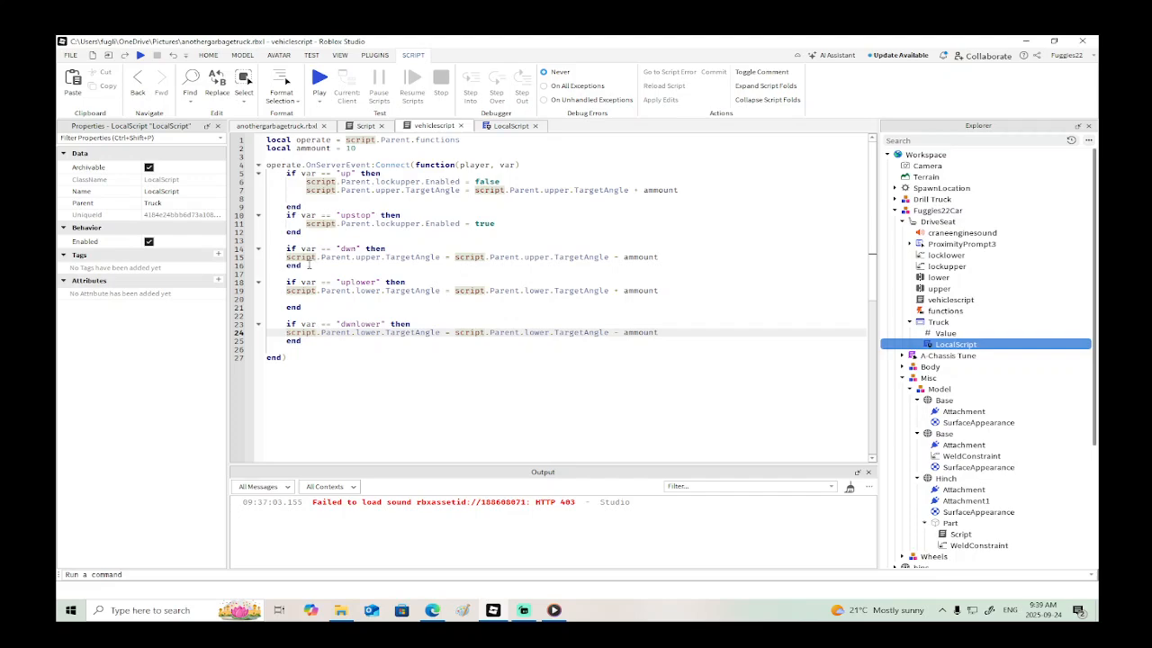
{"action": "left_click_drag", "start_coordinate": [309, 265], "coordinate": [275, 233]}
{"action": "key", "text": "ctrl+c"}
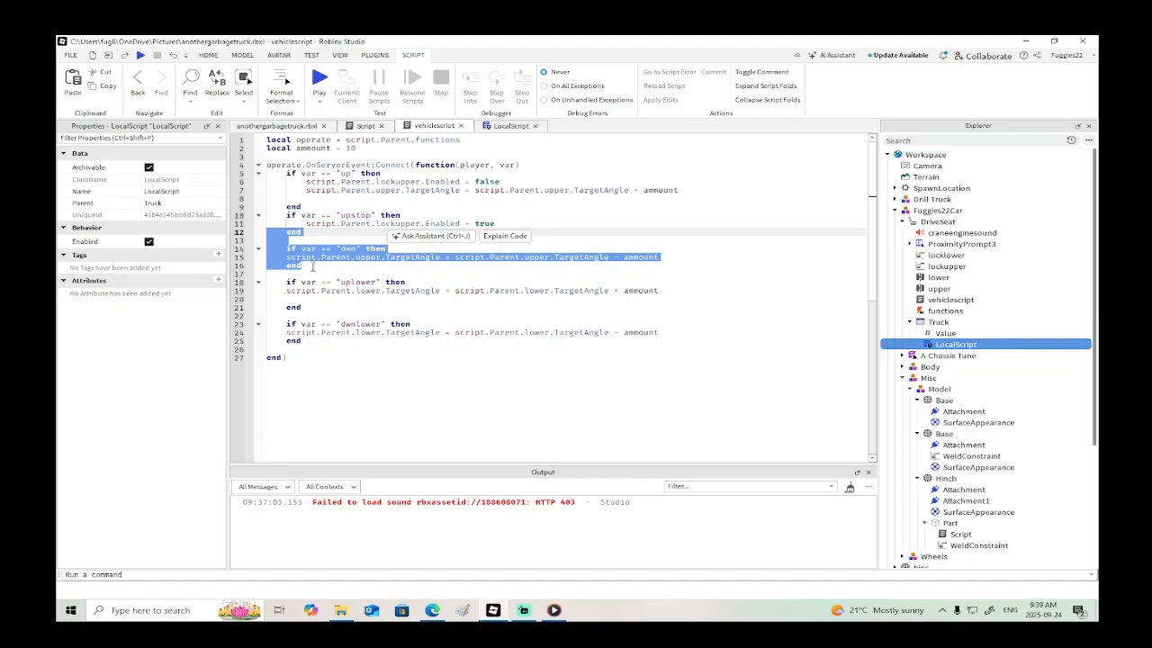
{"action": "left_click", "coordinate": [313, 266]}
{"action": "key", "text": "Return"}
{"action": "key", "text": "ctrl+v"}
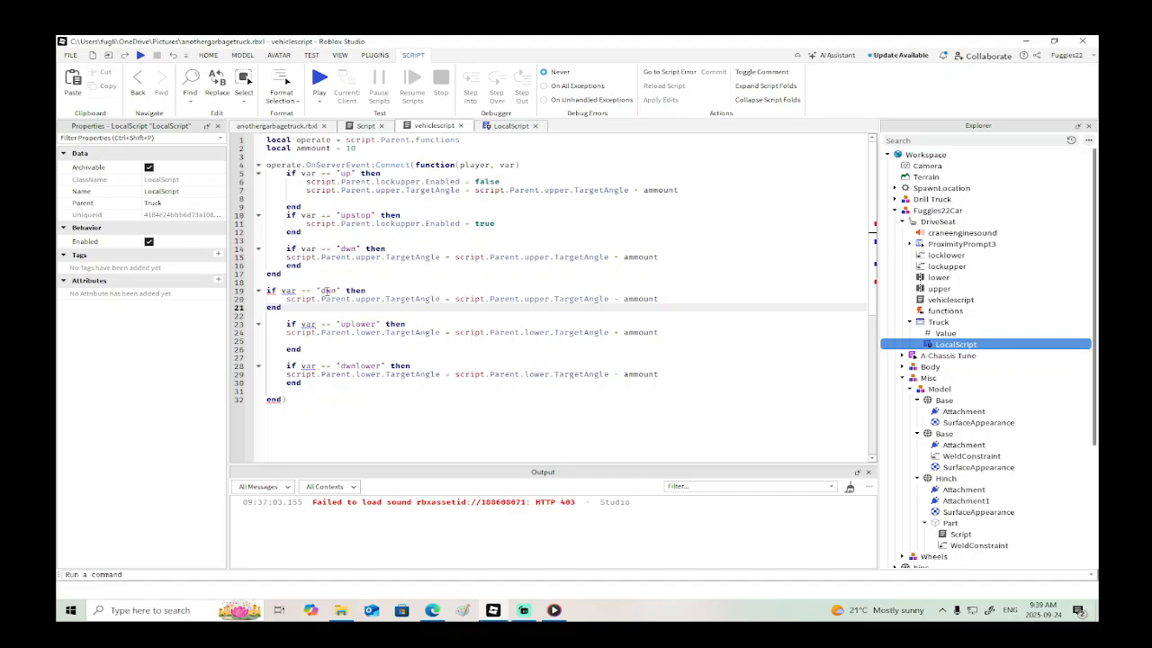
- Take the "dwnstop" event name from LocalScript and set it as the pasted condition's value in vehiclescript
{"action": "left_click", "coordinate": [509, 126]}
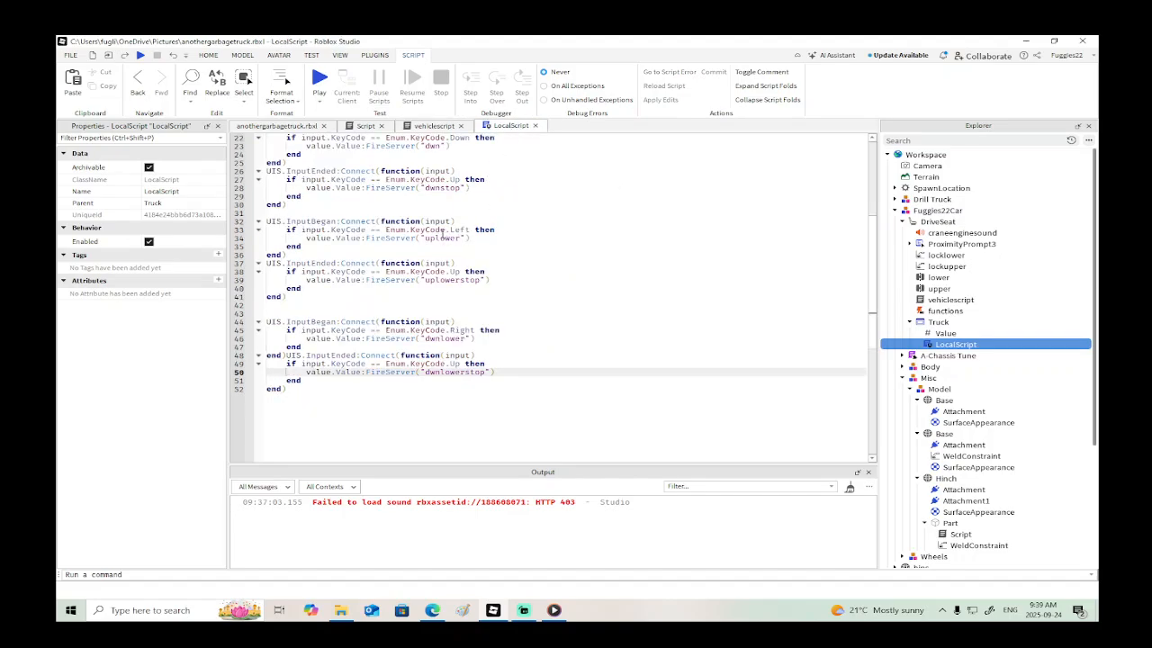
{"action": "left_click_drag", "start_coordinate": [424, 188], "coordinate": [462, 188]}
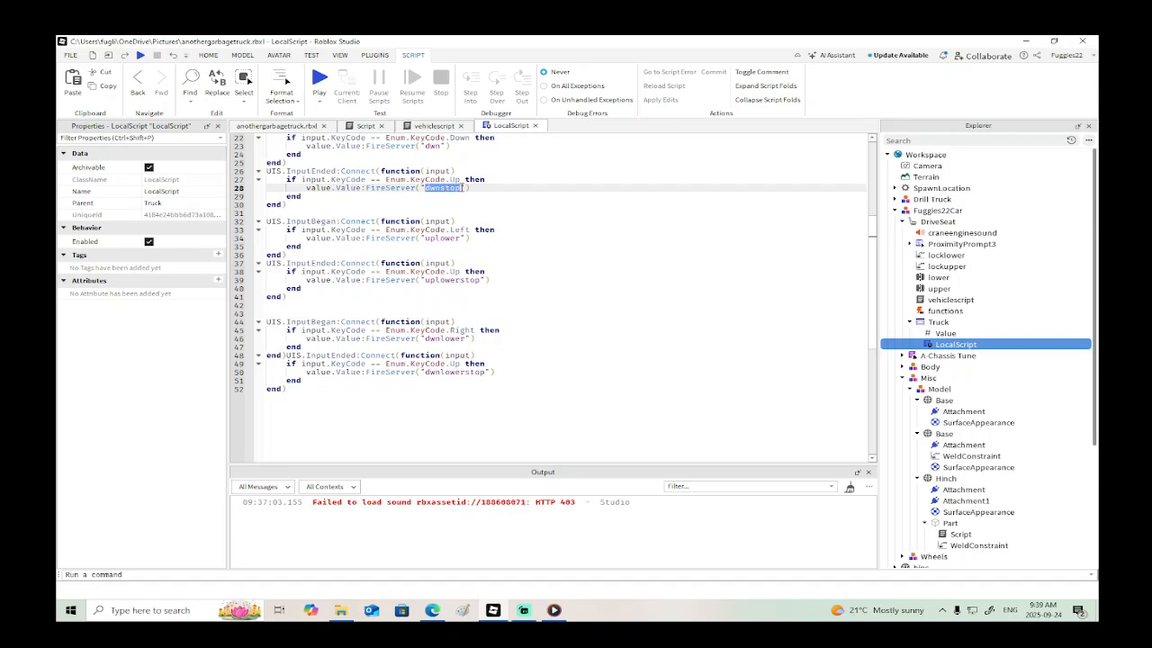
{"action": "left_click", "coordinate": [434, 126]}
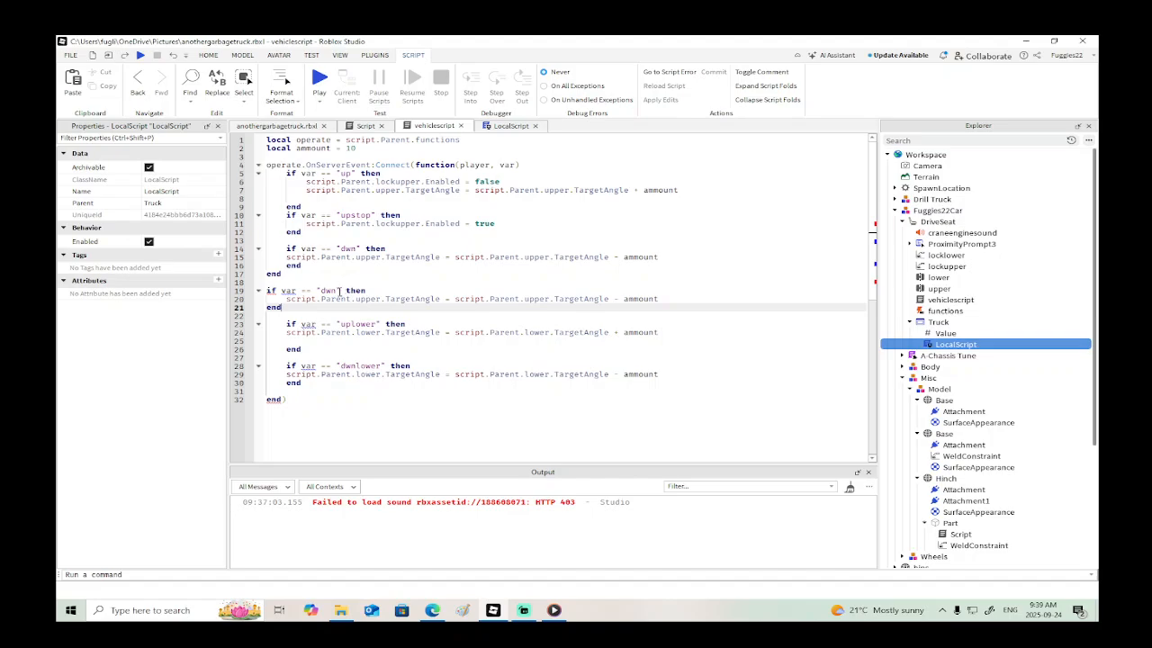
{"action": "left_click_drag", "start_coordinate": [339, 290], "coordinate": [321, 291]}
{"action": "type", "text": "dwnstop"}
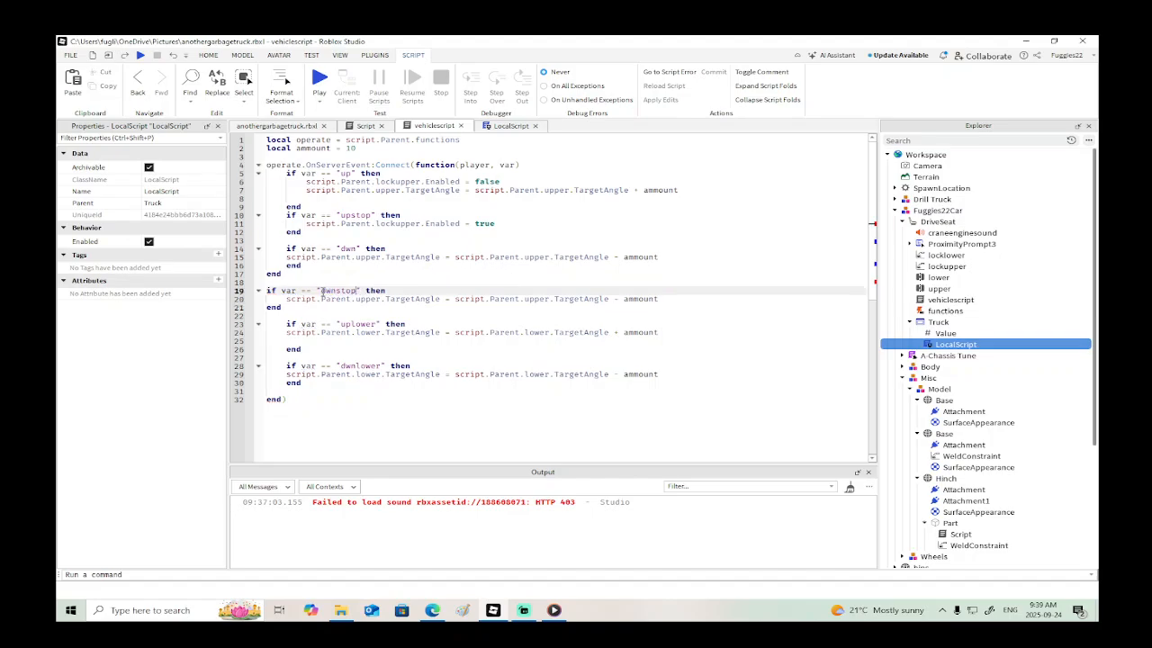
- Delete the surplus "end" above the "dwnstop" block and indent that block's if and end lines to match the others
{"action": "left_click", "coordinate": [282, 274]}
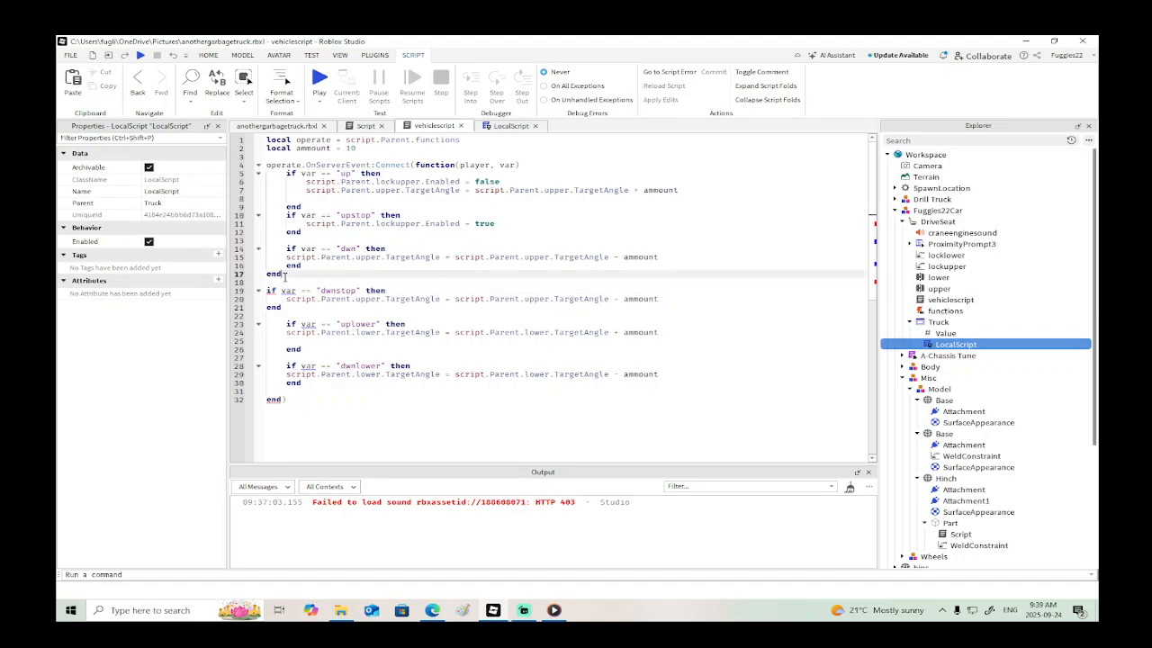
{"action": "key", "text": "BackSpace"}
{"action": "key", "text": "BackSpace"}
{"action": "key", "text": "BackSpace"}
{"action": "key", "text": "BackSpace"}
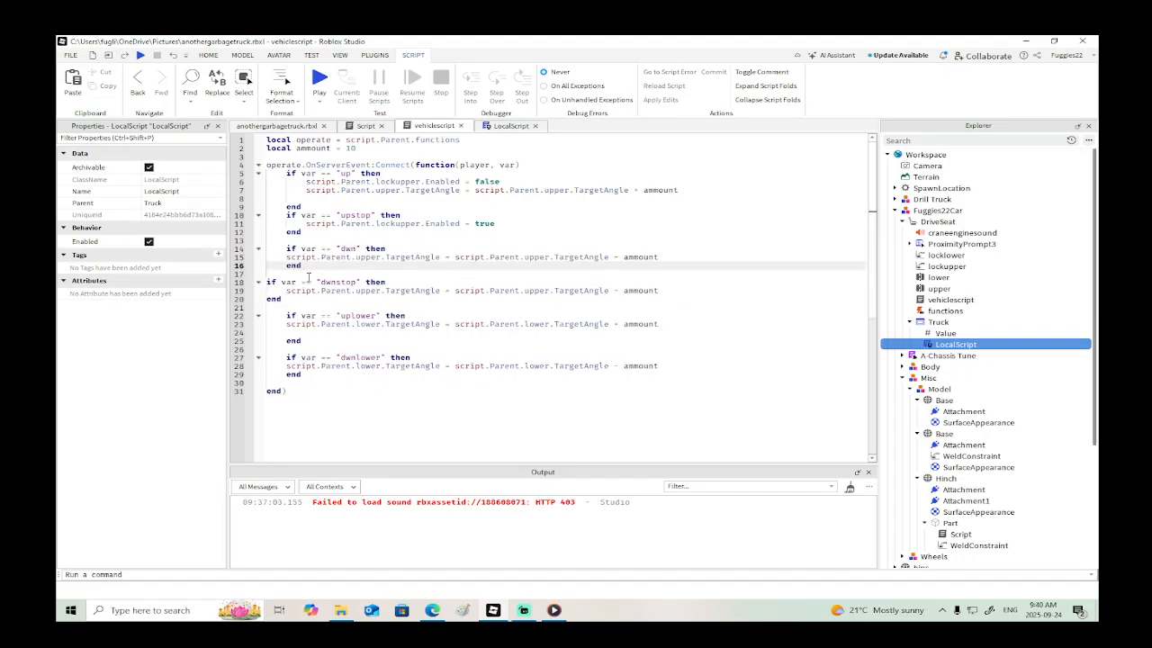
{"action": "left_click", "coordinate": [293, 275]}
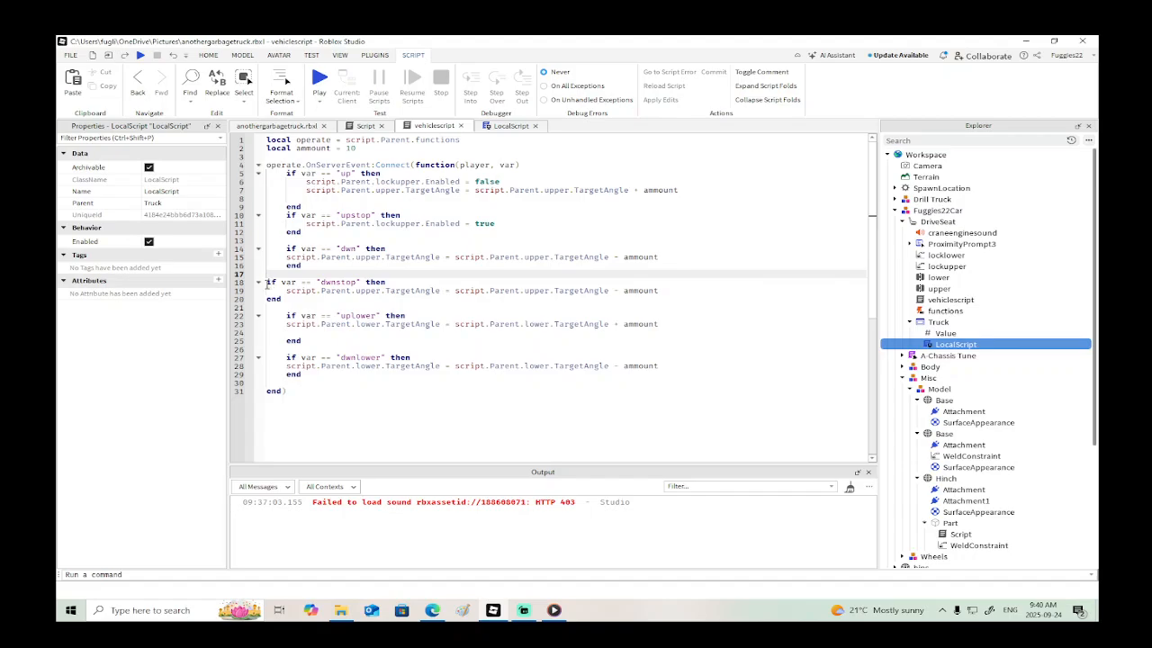
{"action": "left_click", "coordinate": [267, 282]}
{"action": "key", "text": "Tab"}
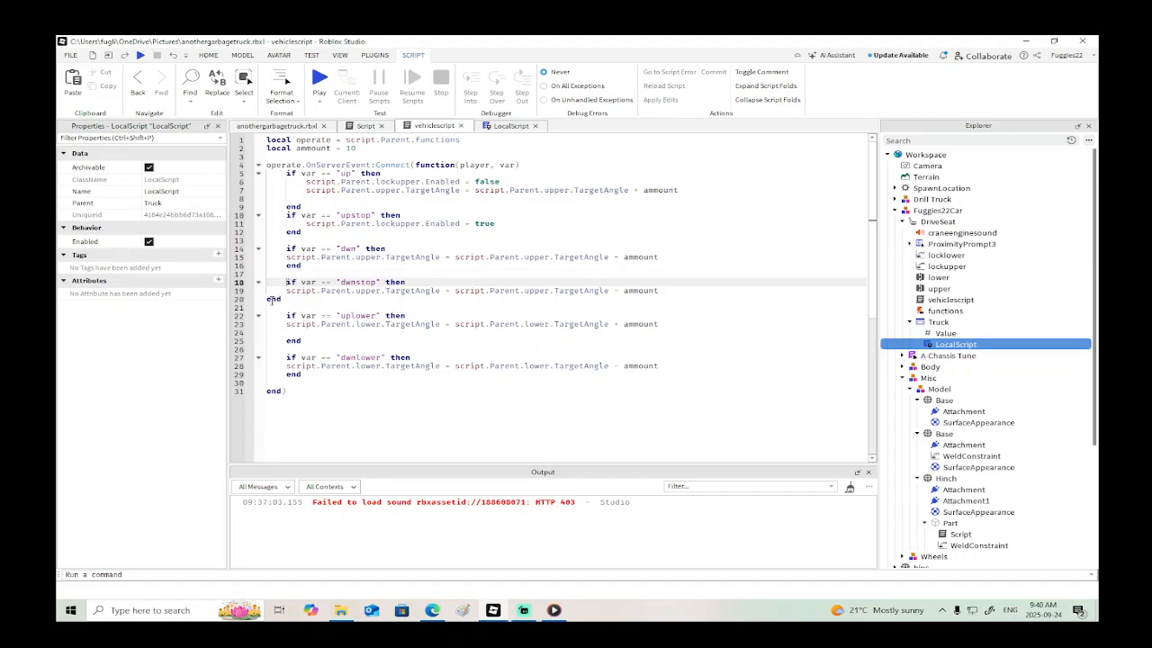
{"action": "left_click", "coordinate": [267, 299]}
{"action": "key", "text": "Tab"}
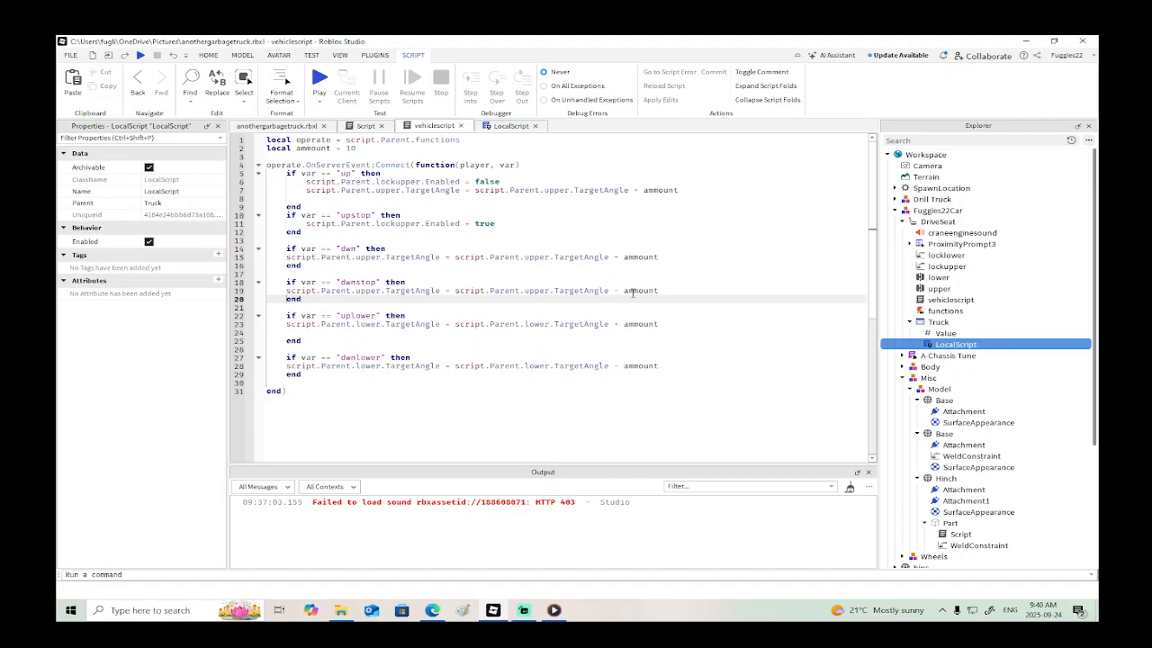
- Replace the TargetAngle line in the "dwnstop" block with "script.Parent.locklower.Enabled = true"
{"action": "left_click_drag", "start_coordinate": [662, 290], "coordinate": [288, 291]}
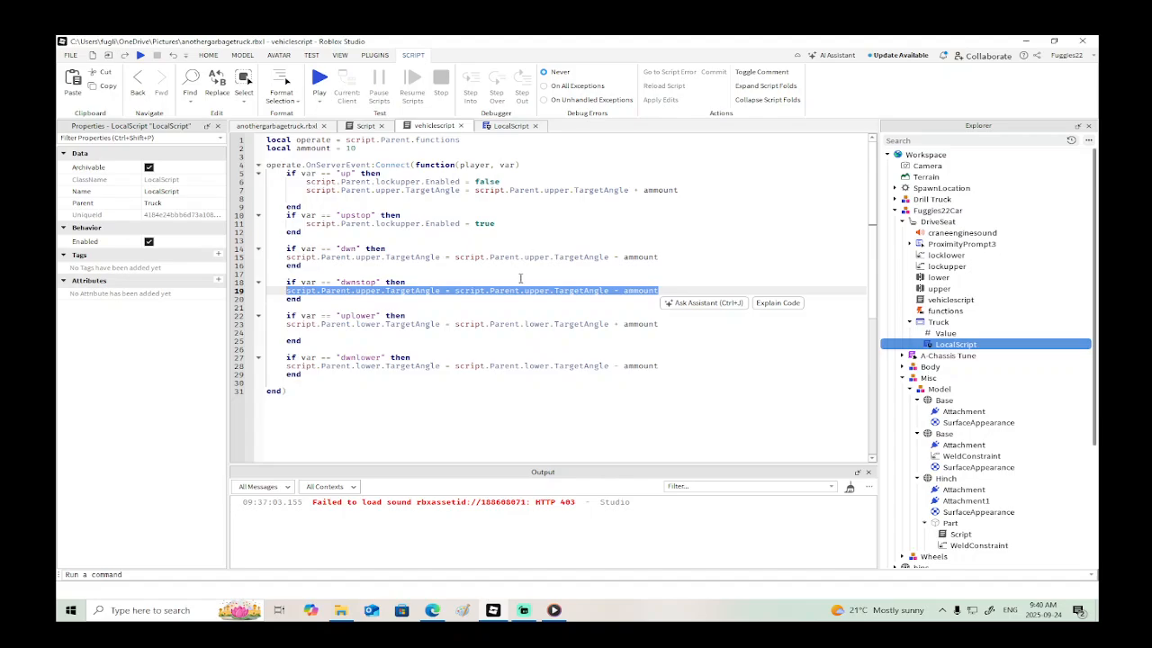
{"action": "type", "text": "script.Parent"}
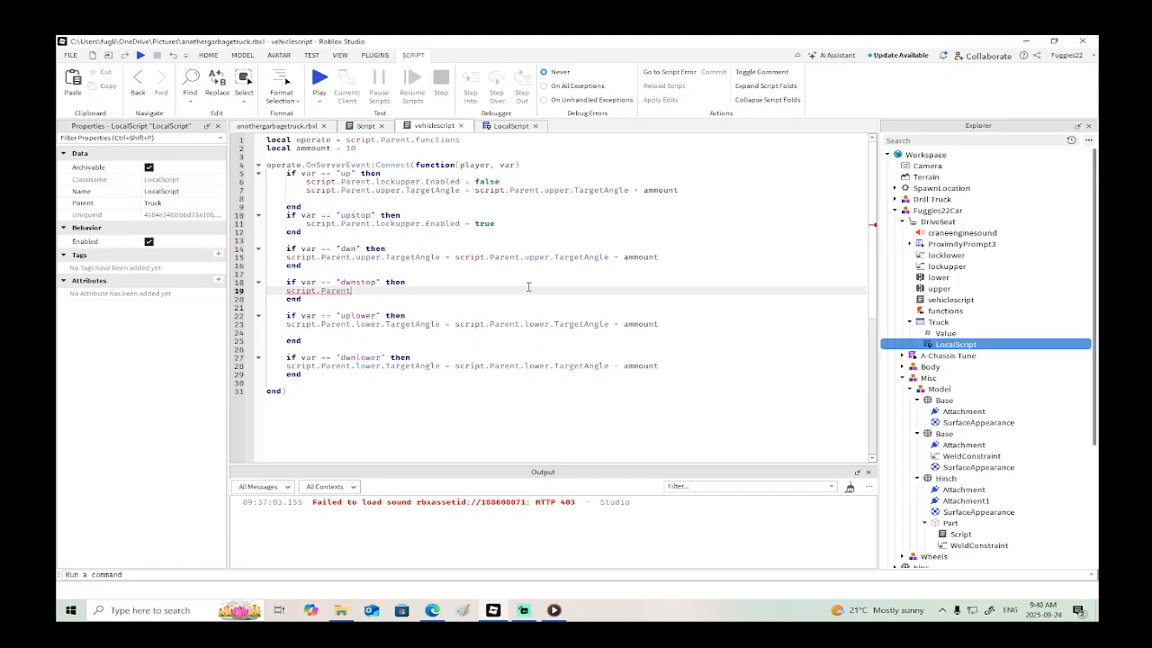
{"action": "type", "text": ".l"}
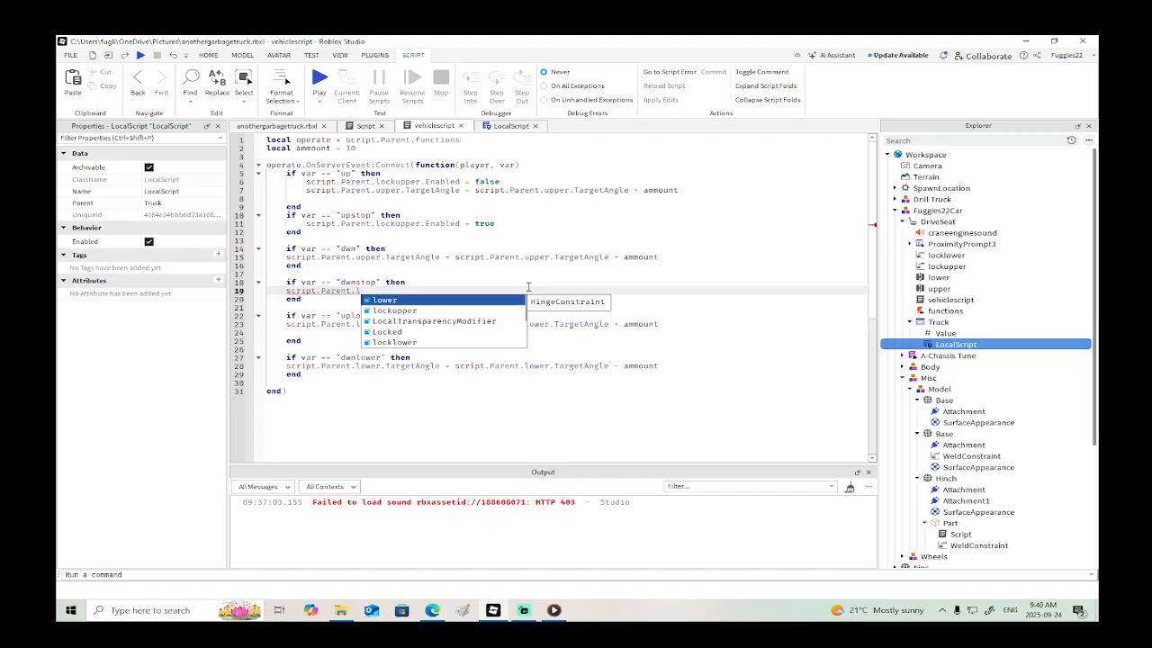
{"action": "key", "text": "Down"}
{"action": "key", "text": "Down"}
{"action": "key", "text": "Down"}
{"action": "key", "text": "Down"}
{"action": "key", "text": "Tab"}
{"action": "type", "text": ".e"}
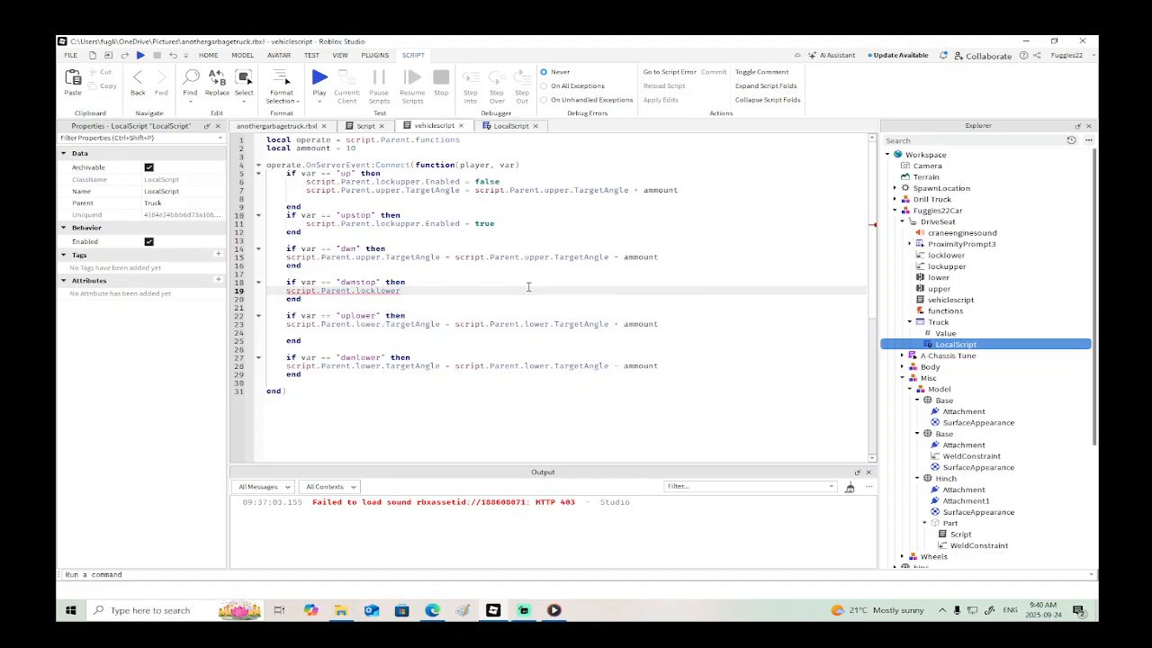
{"action": "key", "text": "Tab"}
{"action": "type", "text": "= true"}
- Copy the locklower line to the start of the "dwn" block and set its Enabled value to false
{"action": "left_click_drag", "start_coordinate": [429, 284], "coordinate": [283, 292]}
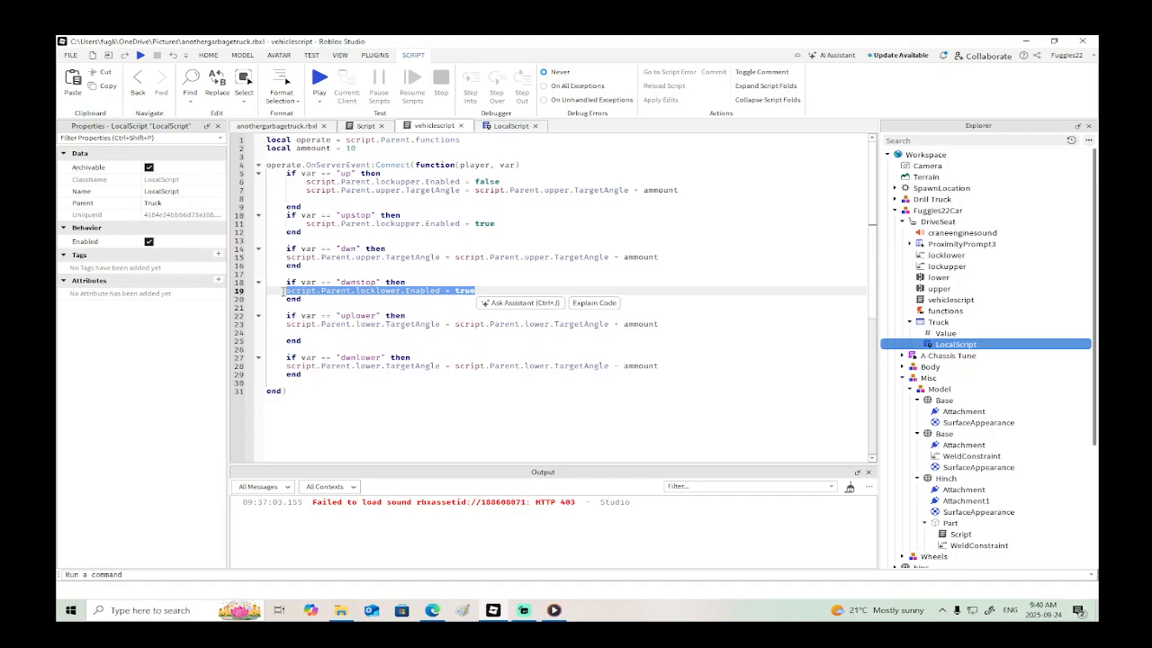
{"action": "key", "text": "ctrl+c"}
{"action": "left_click", "coordinate": [390, 251]}
{"action": "key", "text": "Return"}
{"action": "key", "text": "ctrl+v"}
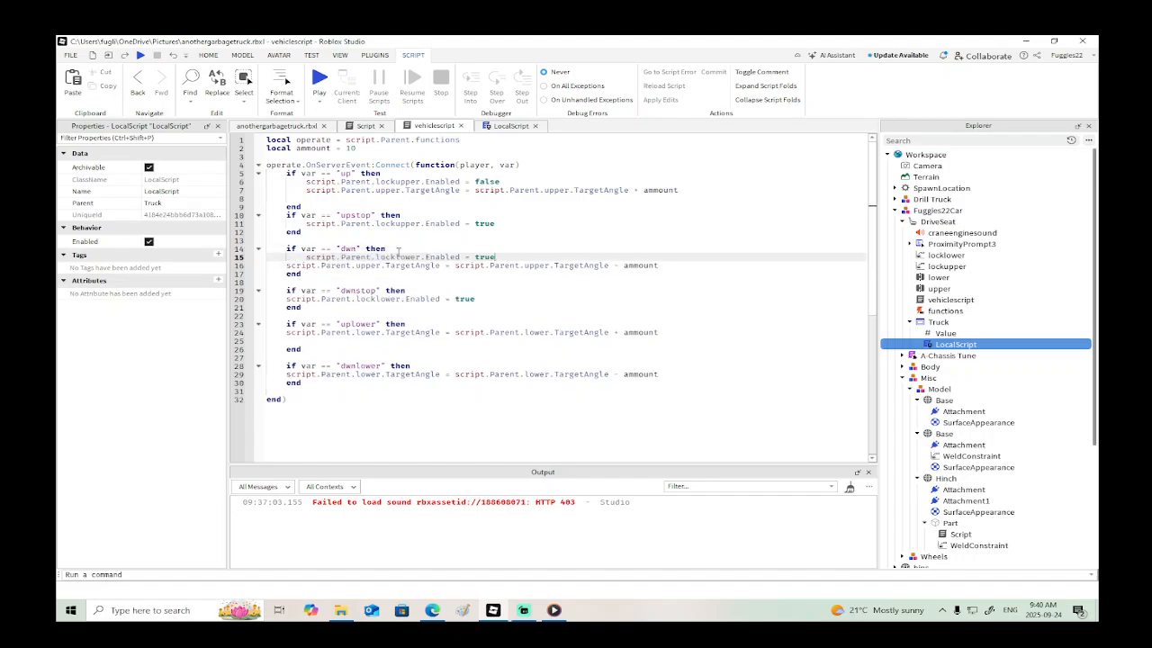
{"action": "key", "text": "BackSpace"}
{"action": "key", "text": "BackSpace"}
{"action": "key", "text": "BackSpace"}
{"action": "type", "text": "fa"}
{"action": "key", "text": "Tab"}
- Change locklower to lockupper in both the "dwn" and "dwnstop" blocks
{"action": "key", "text": "BackSpace"}
{"action": "key", "text": "BackSpace"}
{"action": "key", "text": "BackSpace"}
{"action": "key", "text": "BackSpace"}
{"action": "key", "text": "BackSpace"}
{"action": "type", "text": "upper"}
{"action": "left_click", "coordinate": [402, 300]}
{"action": "key", "text": "BackSpace"}
{"action": "key", "text": "BackSpace"}
{"action": "key", "text": "BackSpace"}
{"action": "key", "text": "BackSpace"}
{"action": "key", "text": "BackSpace"}
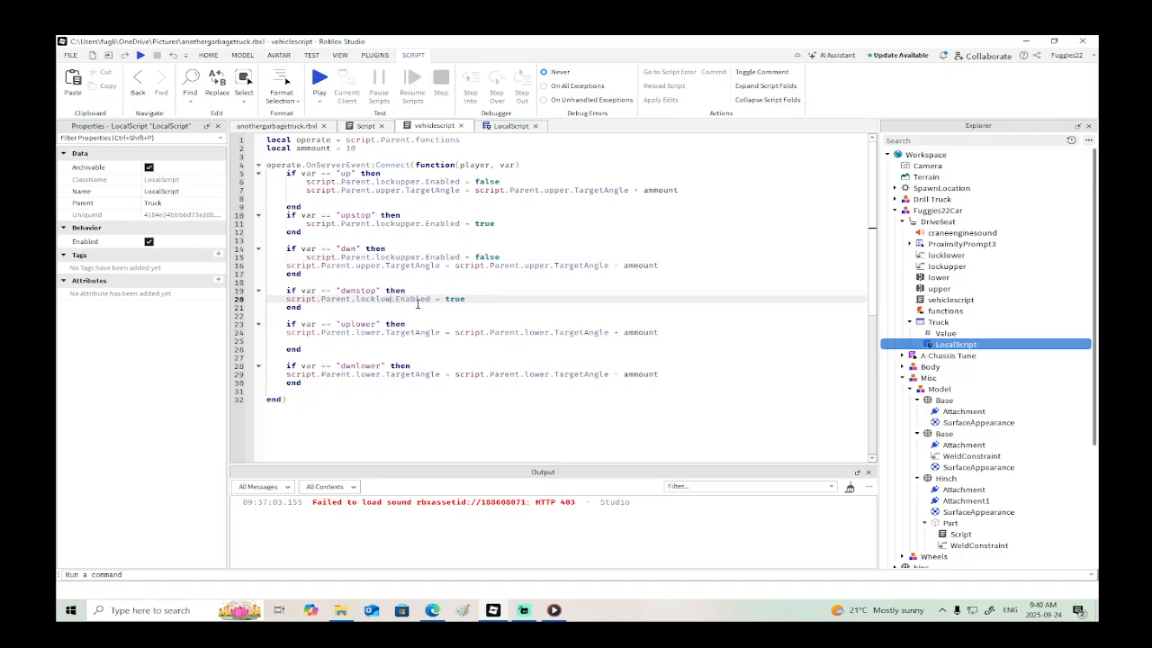
{"action": "type", "text": "upper"}
- Insert blank lines below the "dwnstop" block and a long dashed comment divider above the "up" block
{"action": "left_click", "coordinate": [340, 315]}
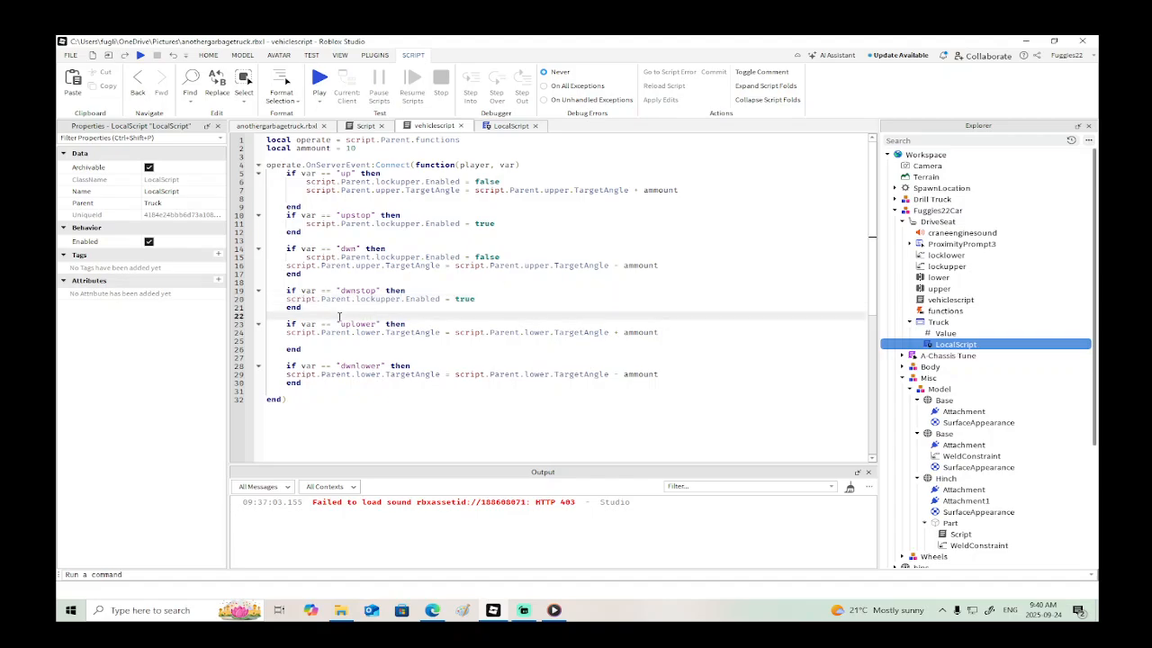
{"action": "key", "text": "Return"}
{"action": "key", "text": "Return"}
{"action": "key", "text": "Return"}
{"action": "key", "text": "Return"}
{"action": "key", "text": "Return"}
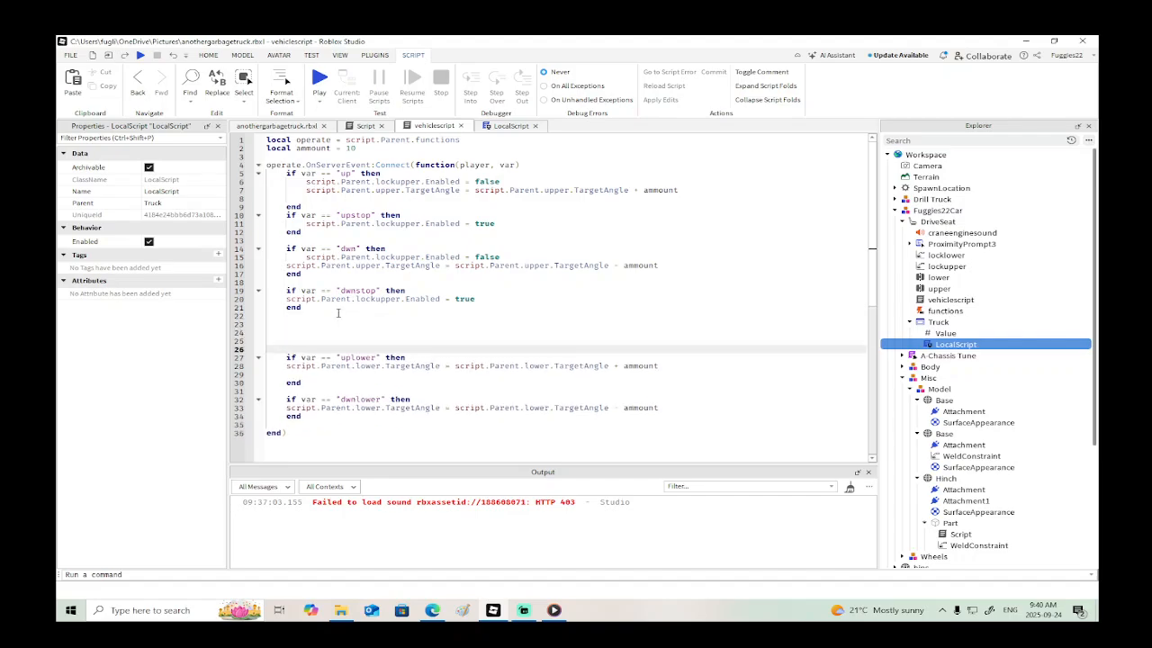
{"action": "left_click", "coordinate": [537, 164]}
{"action": "key", "text": "Return"}
{"action": "key", "text": "Return"}
{"action": "type", "text": "--"}
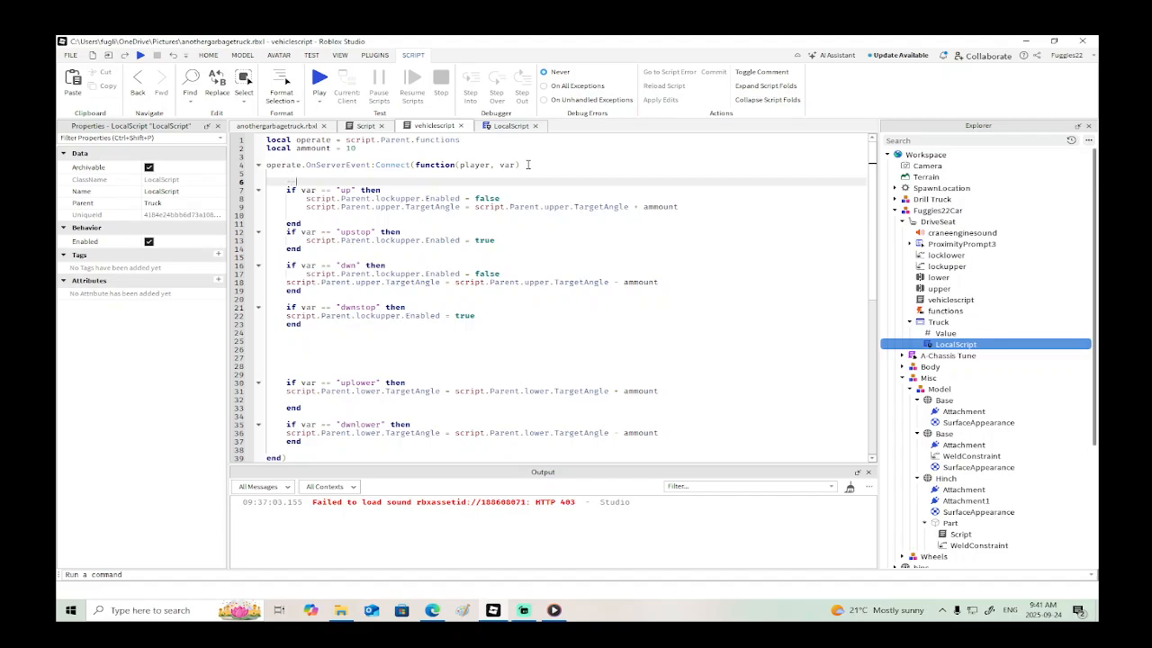
{"action": "type", "text": "----------------------------------------------------------------------------"}
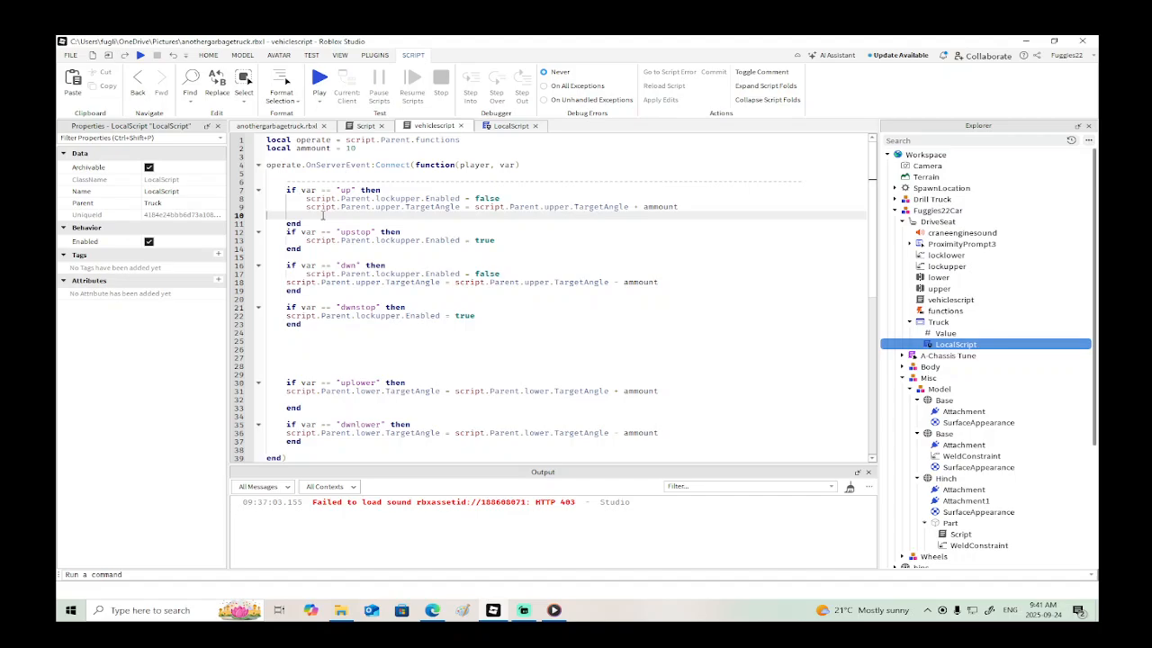
- Remove the blank line inside the "up" block and add a matching dashed comment divider below the "dwnstop" block
{"action": "key", "text": "BackSpace"}
{"action": "left_click", "coordinate": [285, 329]}
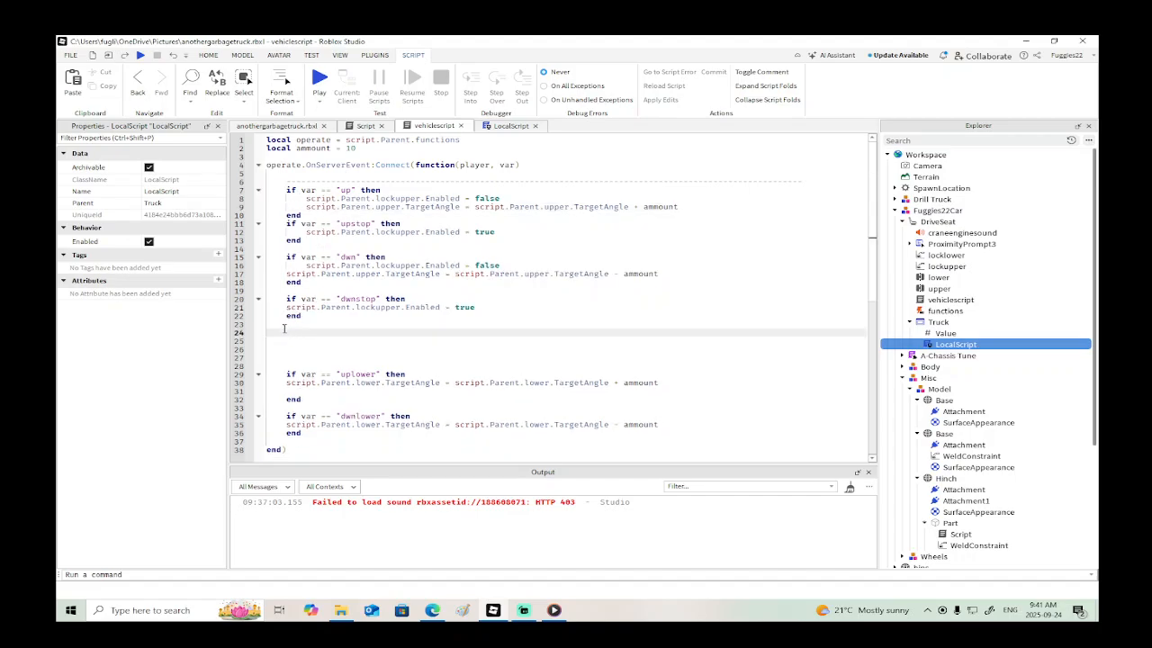
{"action": "type", "text": "-------------------------------------------"}
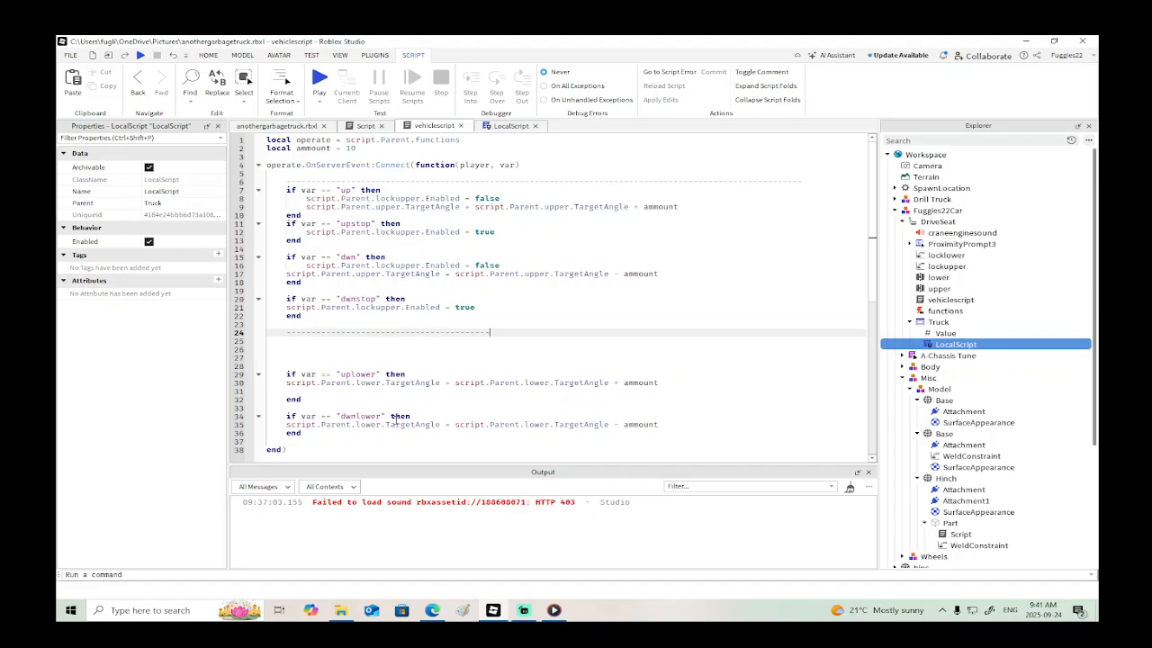
{"action": "type", "text": "---------------"}
- Delete the blank lines between the second dashed divider and the "uplower" block
{"action": "left_click", "coordinate": [306, 365]}
{"action": "key", "text": "BackSpace"}
{"action": "key", "text": "BackSpace"}
{"action": "key", "text": "BackSpace"}
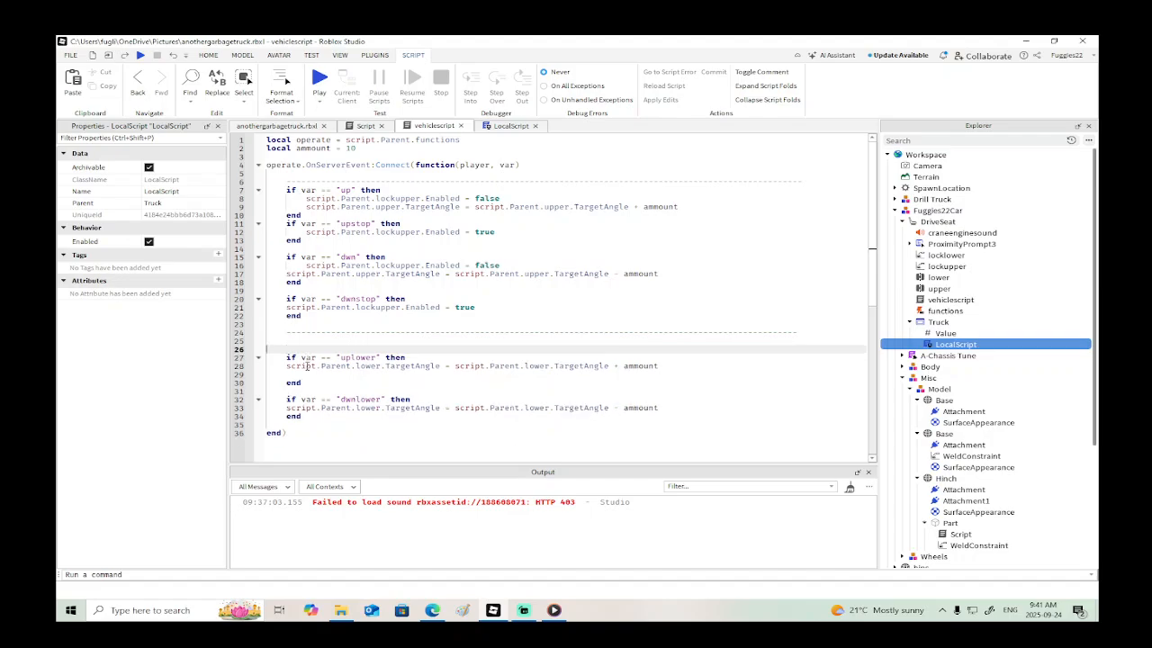
{"action": "key", "text": "BackSpace"}
{"action": "right_click", "coordinate": [306, 366]}
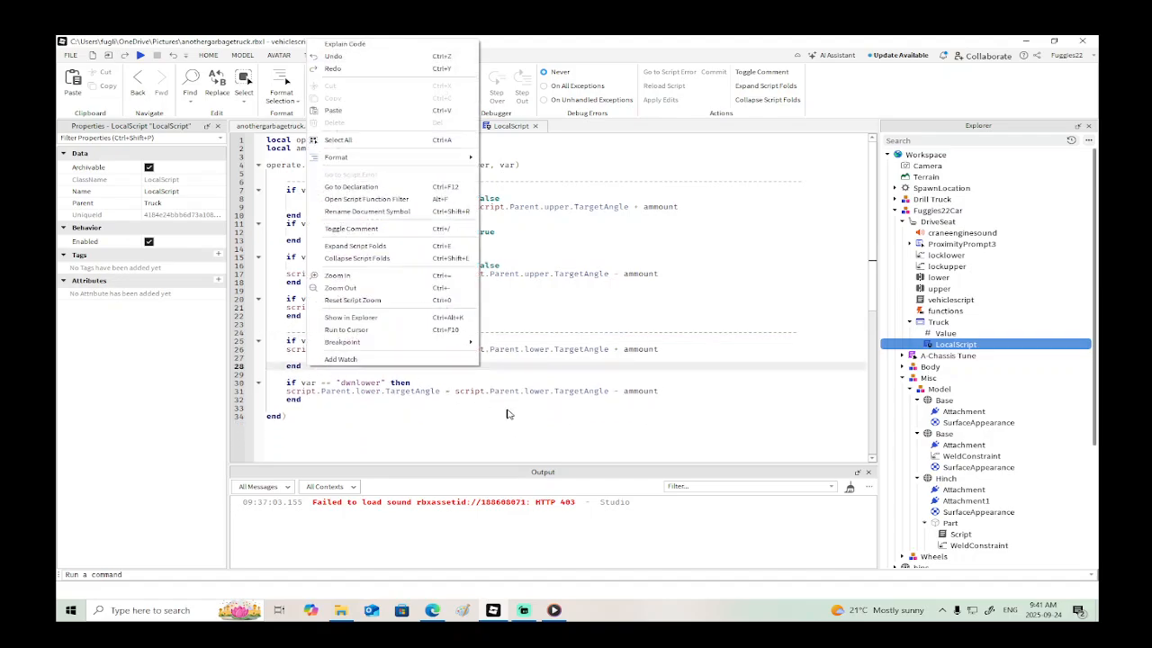
{"action": "left_click", "coordinate": [508, 411]}
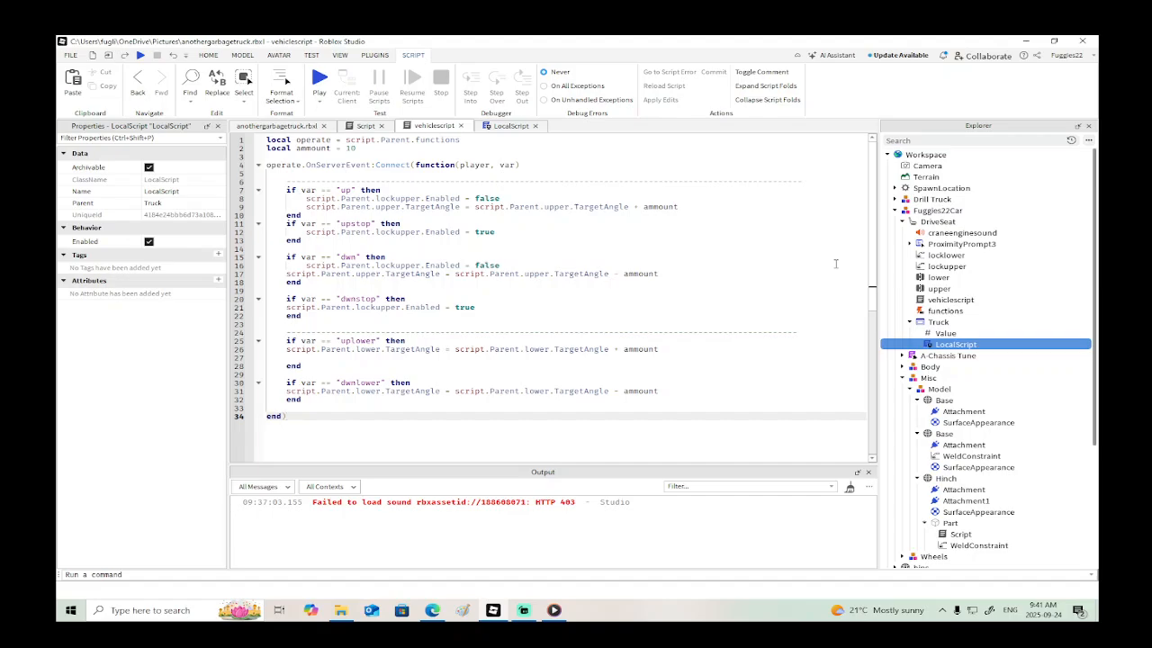
- Remove the blank line inside the "uplower" block and paste a copy of the block directly below it
{"action": "left_click", "coordinate": [419, 341]}
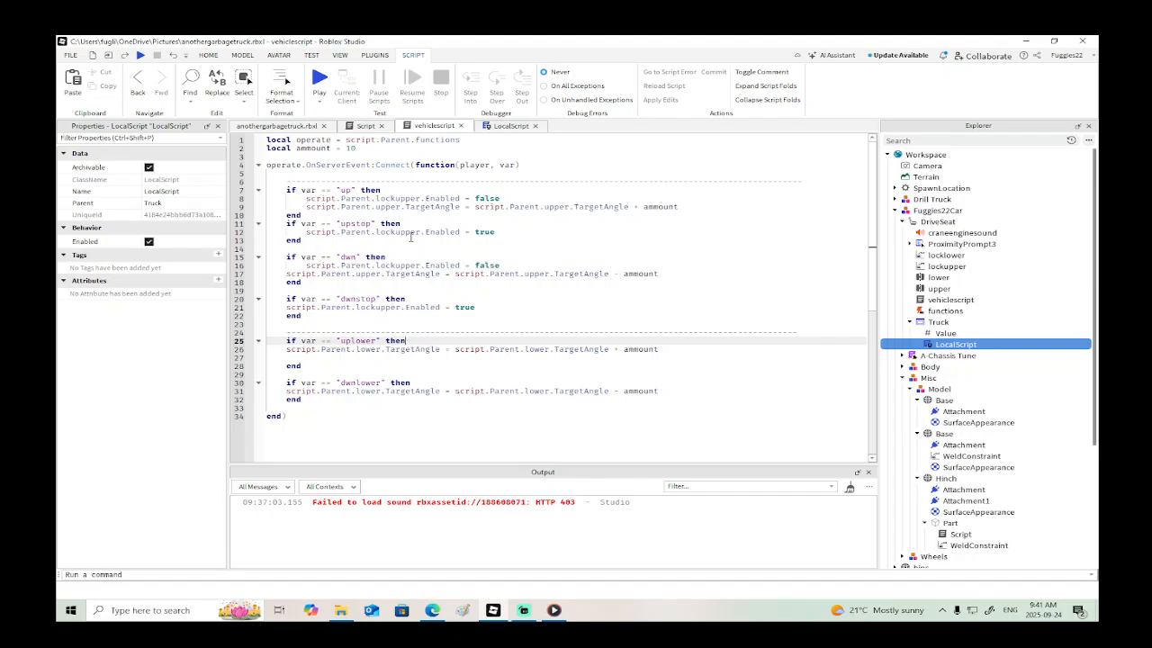
{"action": "left_click", "coordinate": [496, 127]}
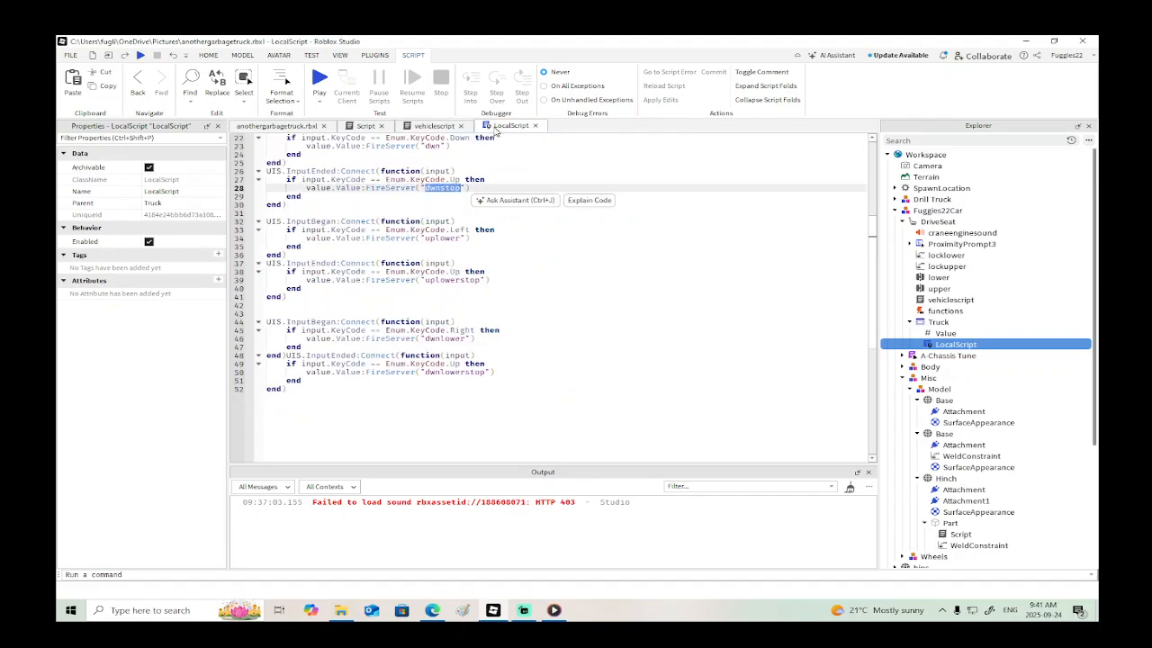
{"action": "left_click", "coordinate": [423, 126]}
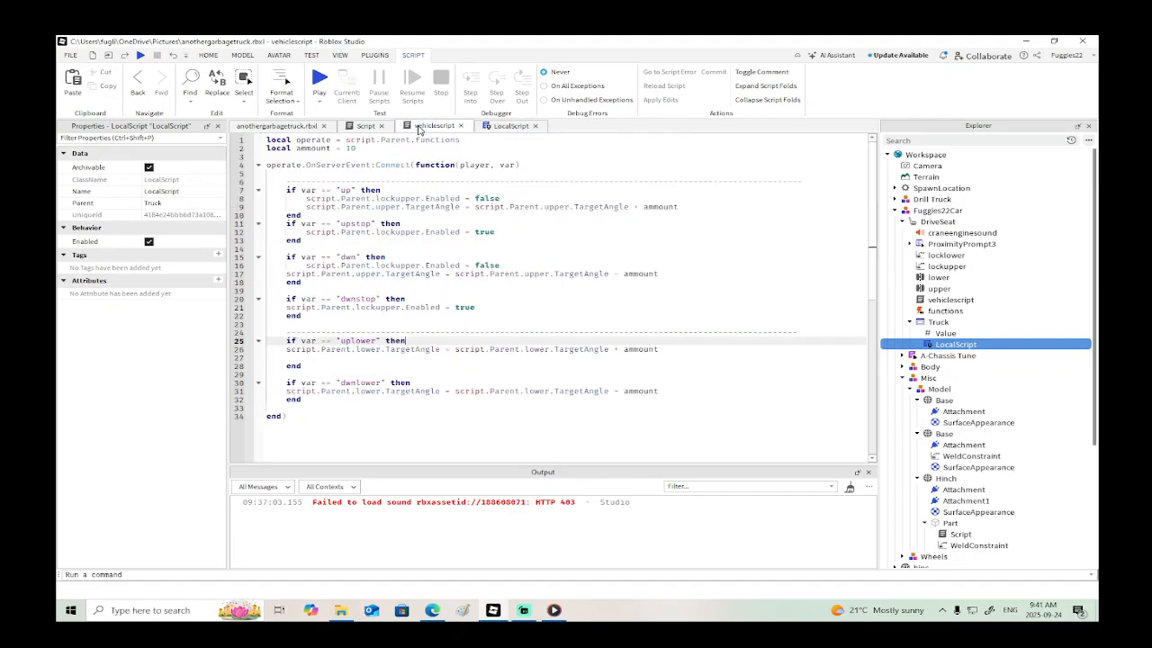
{"action": "left_click", "coordinate": [301, 357]}
{"action": "key", "text": "BackSpace"}
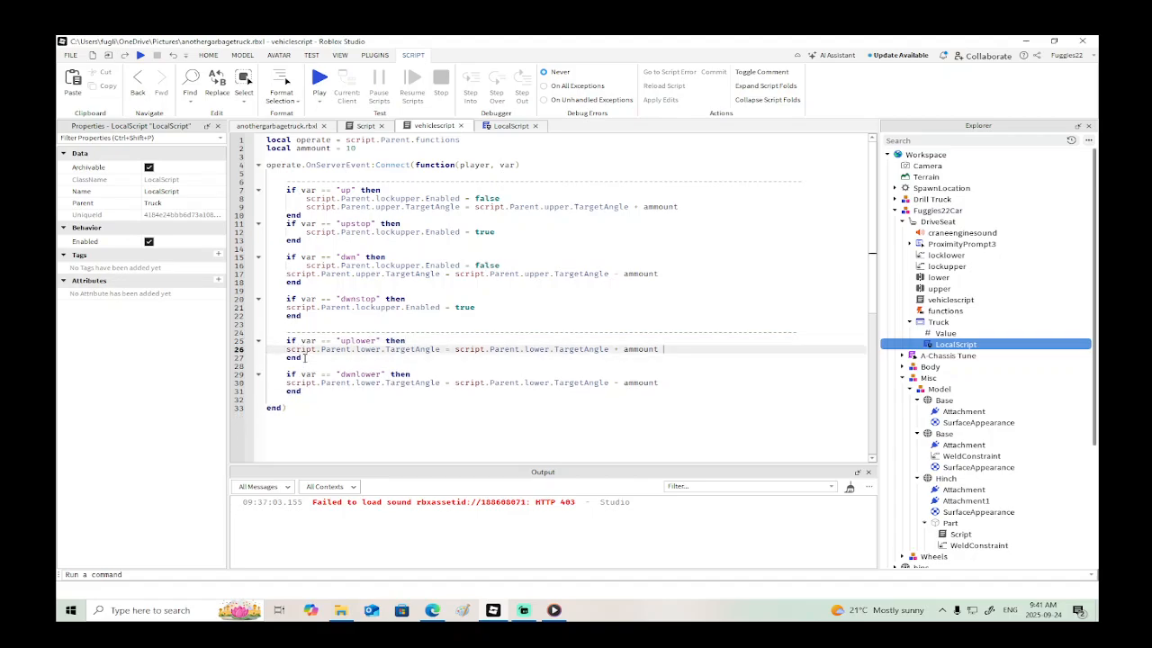
{"action": "left_click_drag", "start_coordinate": [304, 357], "coordinate": [272, 339]}
{"action": "key", "text": "ctrl+c"}
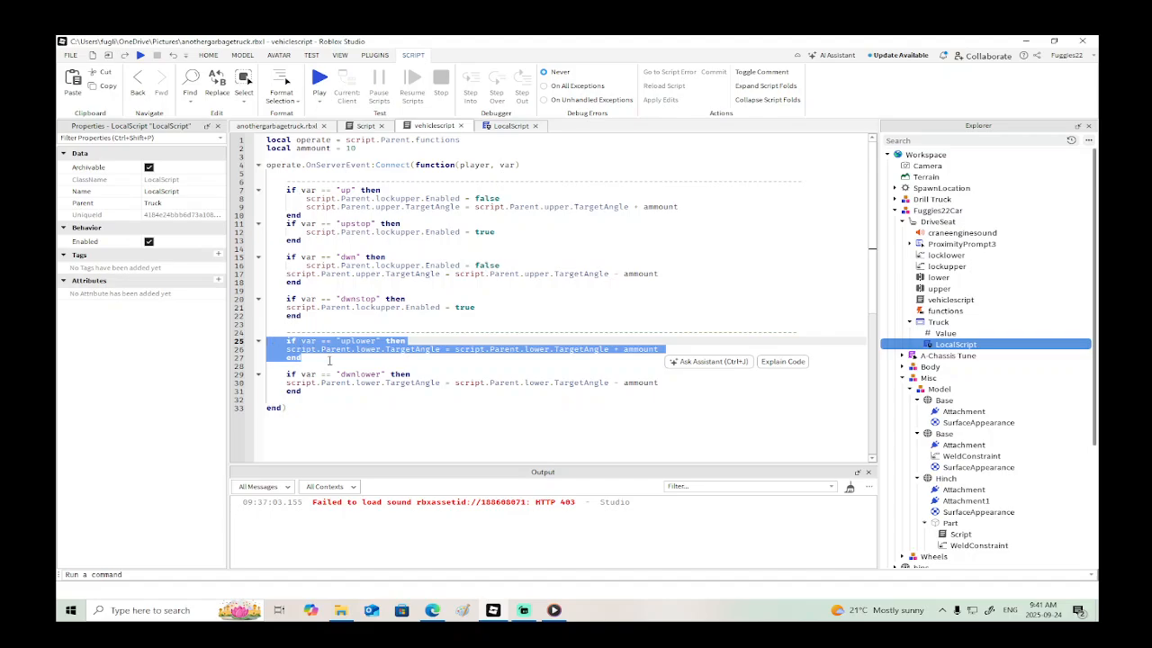
{"action": "left_click", "coordinate": [329, 361]}
{"action": "key", "text": "Return"}
{"action": "key", "text": "ctrl+v"}
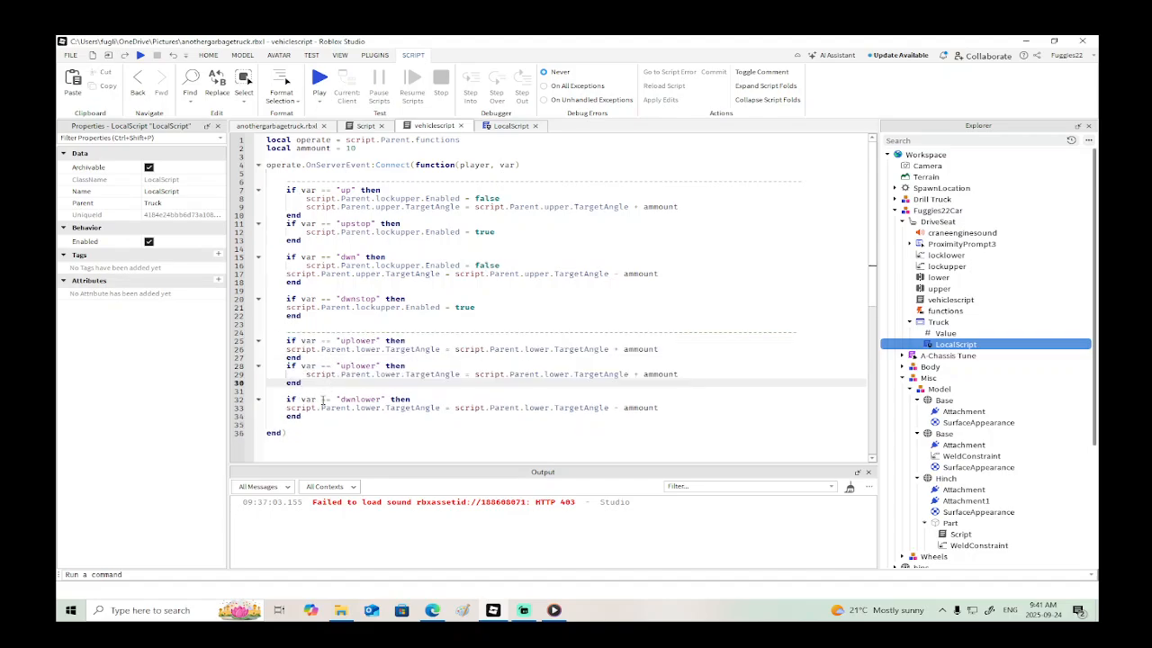
- Paste a copy of the "dwnlower" condition block directly below the original
{"action": "left_click_drag", "start_coordinate": [307, 417], "coordinate": [269, 402]}
{"action": "key", "text": "ctrl+c"}
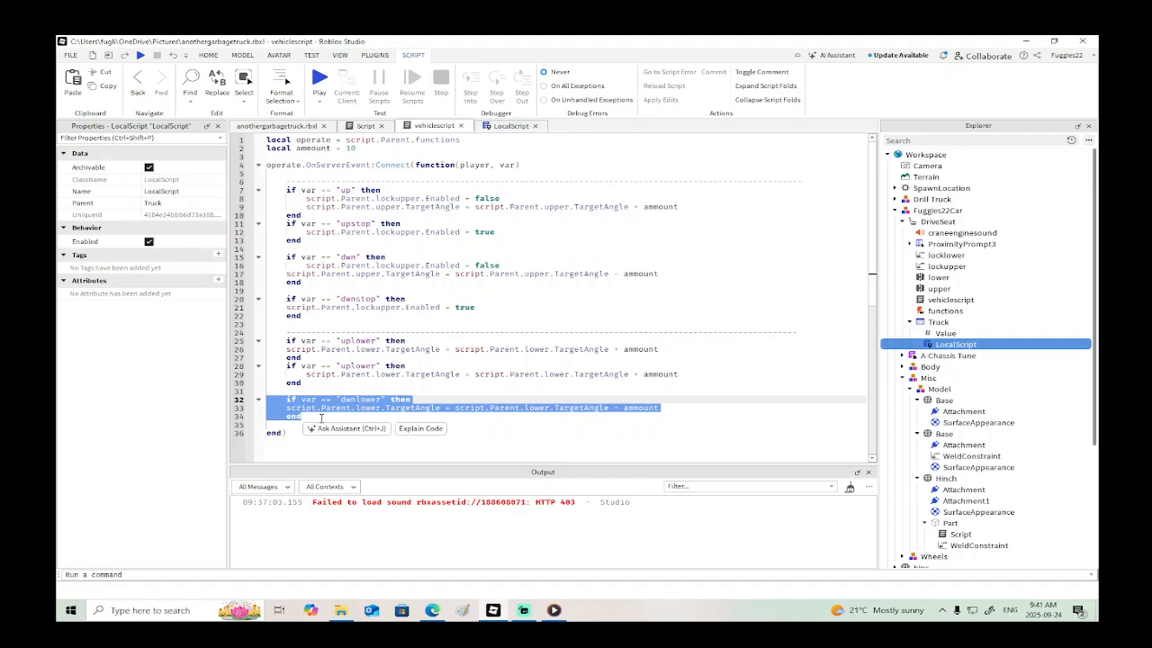
{"action": "left_click", "coordinate": [322, 417]}
{"action": "key", "text": "Return"}
{"action": "key", "text": "ctrl+v"}
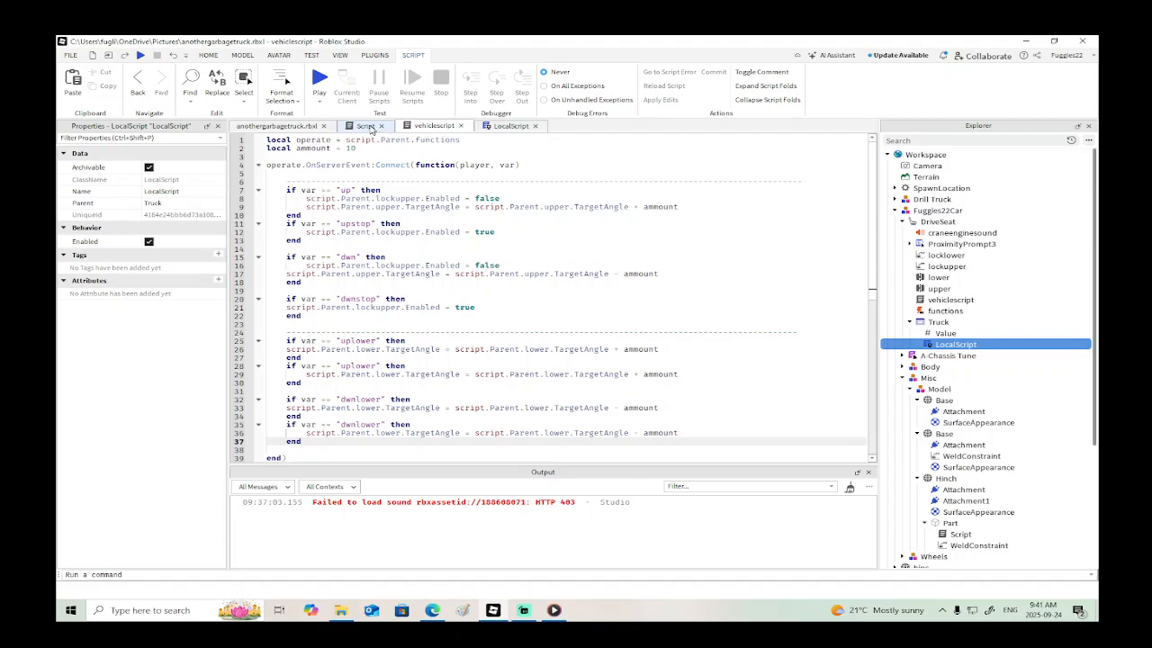
- In vehiclescript, change the copied "uplower" condition to "uplowerstop", matching the event name fired in the LocalScript
{"action": "left_click", "coordinate": [493, 128]}
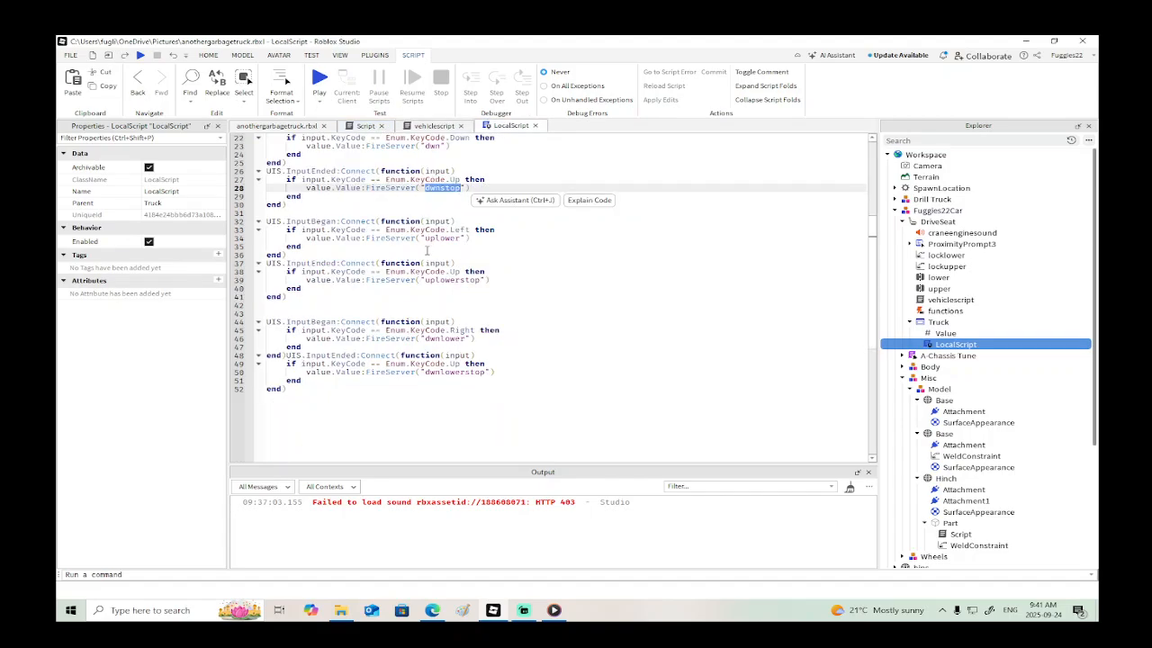
{"action": "left_click_drag", "start_coordinate": [427, 280], "coordinate": [481, 279]}
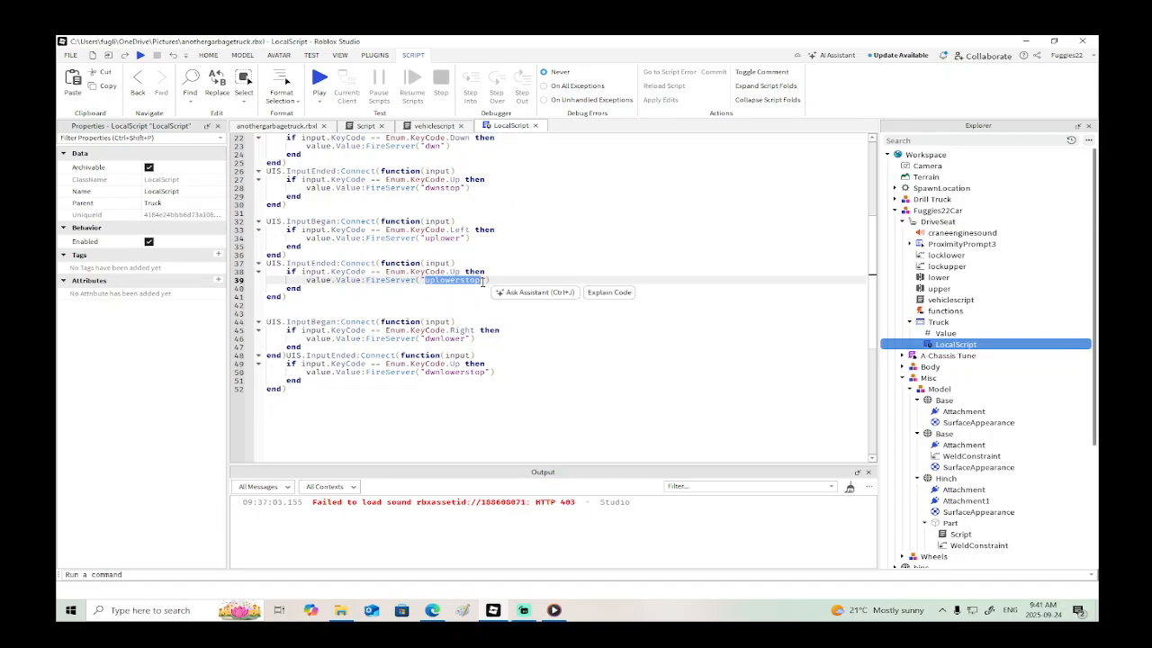
{"action": "left_click", "coordinate": [435, 127]}
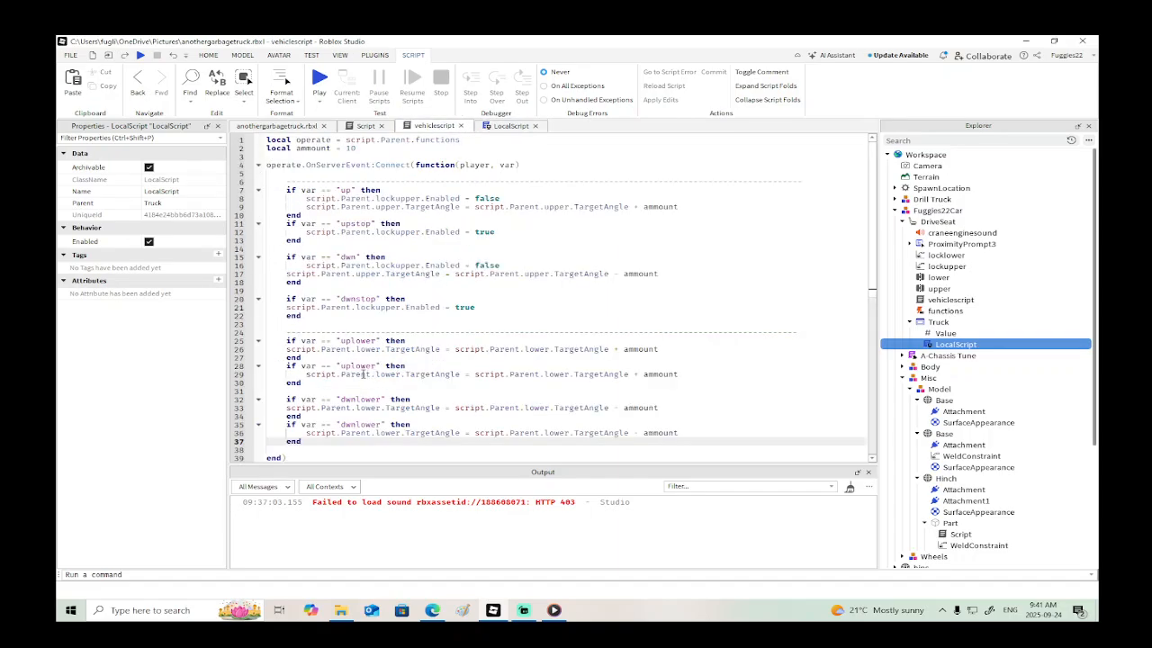
{"action": "left_click_drag", "start_coordinate": [378, 368], "coordinate": [344, 369]}
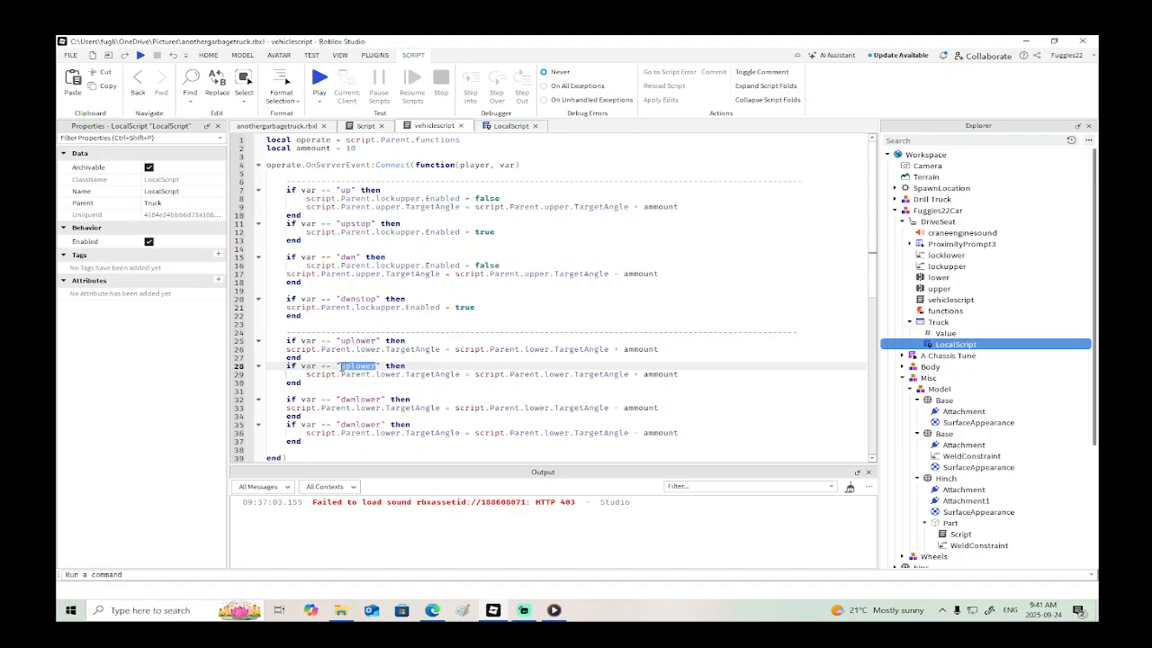
{"action": "left_click", "coordinate": [377, 366]}
{"action": "type", "text": "stop"}
- Copy the "dwnlowerstop" event name from the LocalScript and use it in vehiclescript's duplicated "dwnlower" condition
{"action": "scroll", "coordinate": [379, 362], "scroll_direction": "down", "scroll_amount": 3}
{"action": "left_click", "coordinate": [506, 125]}
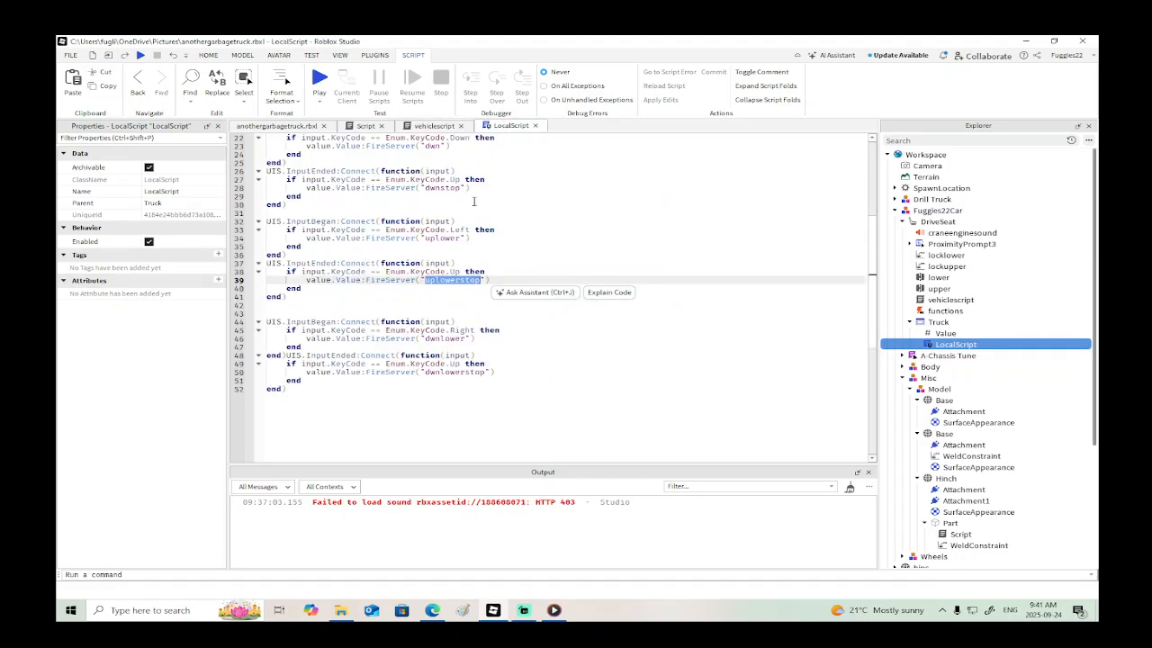
{"action": "left_click_drag", "start_coordinate": [484, 375], "coordinate": [429, 374]}
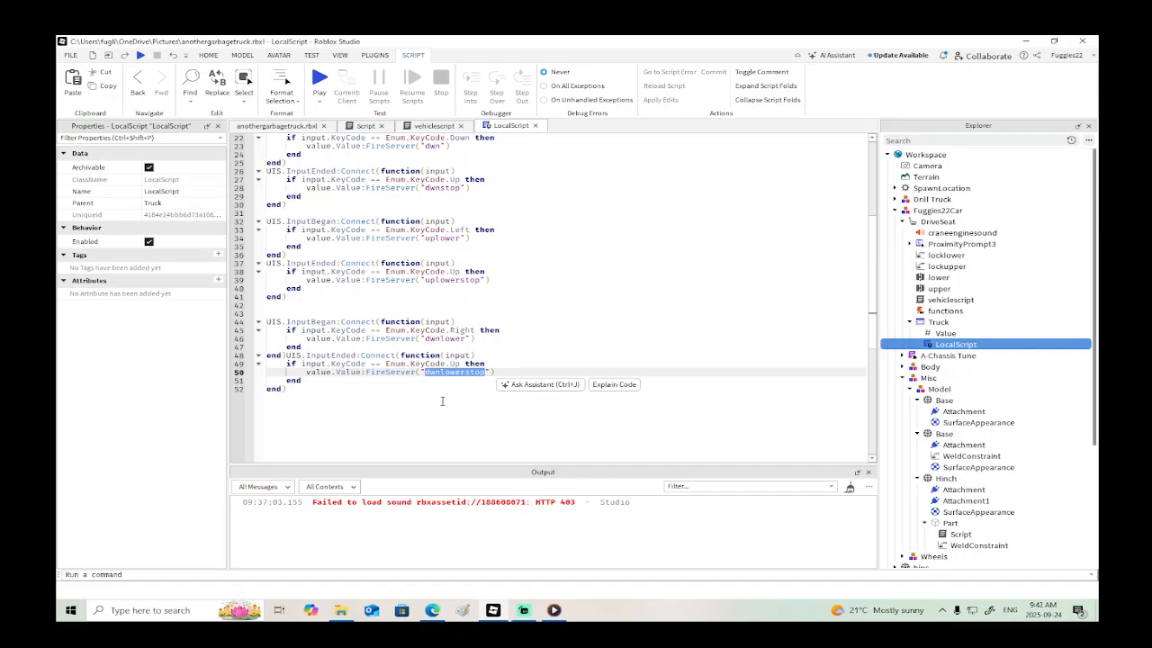
{"action": "left_click", "coordinate": [436, 128]}
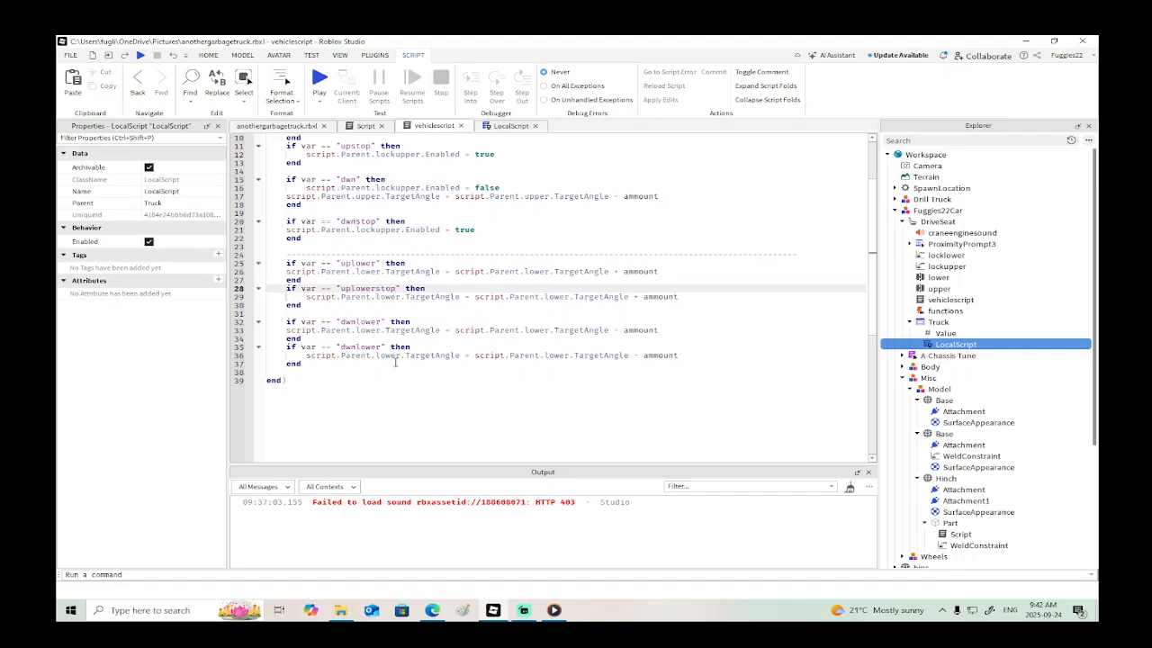
{"action": "left_click_drag", "start_coordinate": [382, 347], "coordinate": [340, 349]}
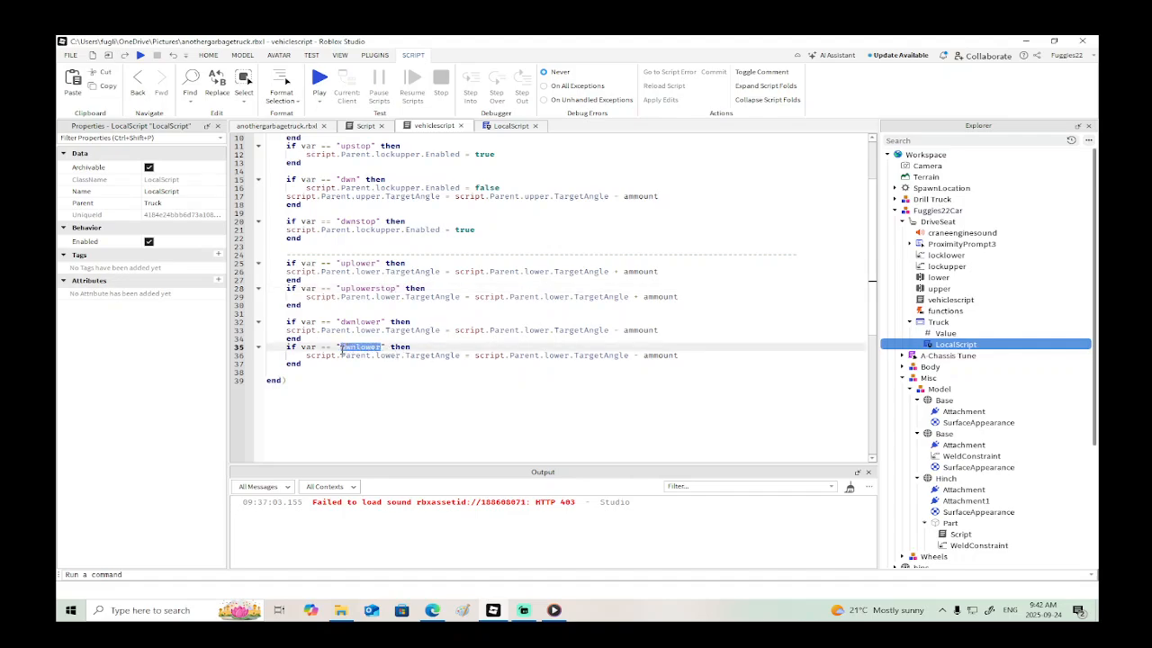
{"action": "type", "text": "dwnlowerstop"}
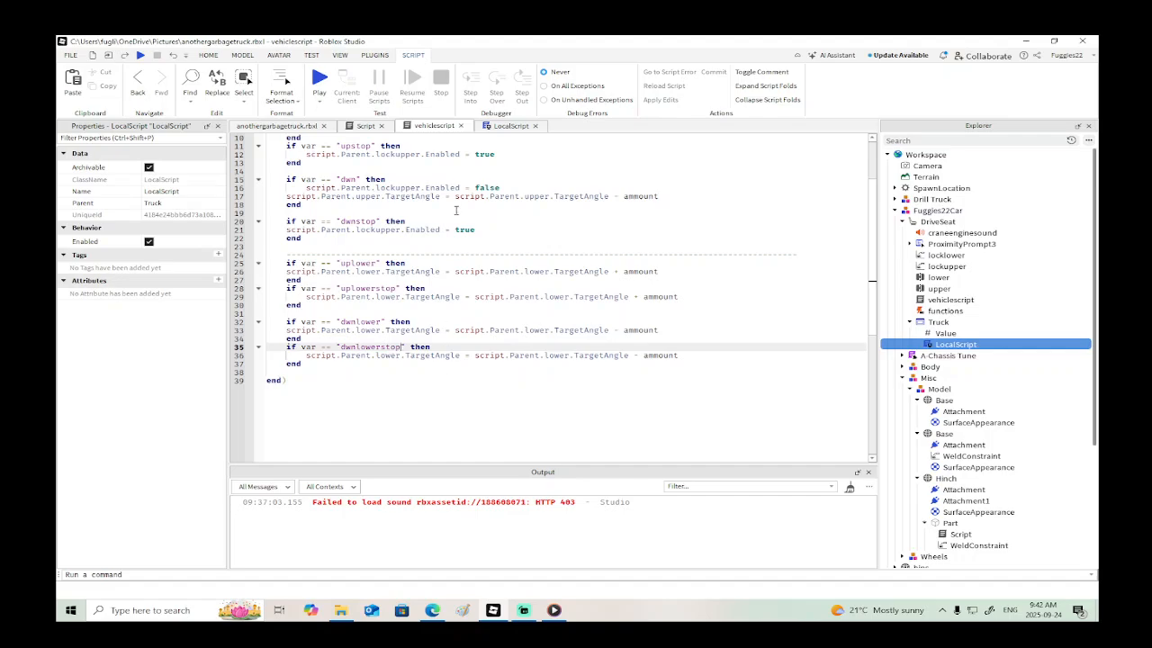
- In the LocalScript, change the key of the InputEnded handler that fires "dwnstop" to Enum.KeyCode.Down
{"action": "left_click", "coordinate": [504, 126]}
{"action": "scroll", "coordinate": [558, 315], "scroll_direction": "up", "scroll_amount": 7}
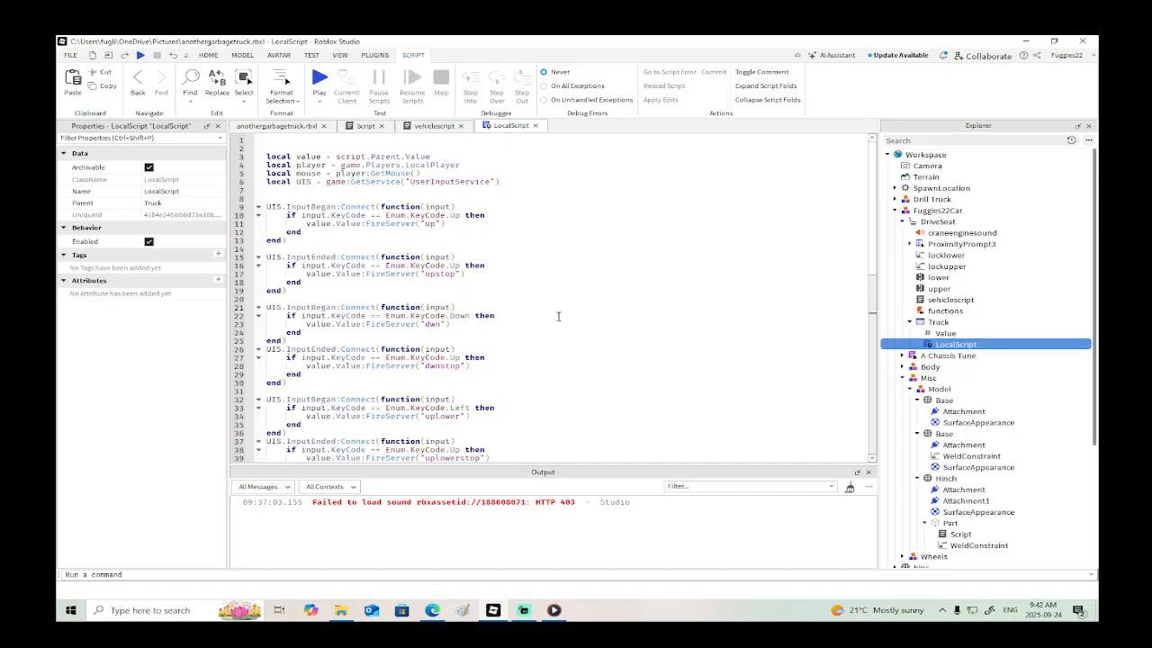
{"action": "scroll", "coordinate": [558, 316], "scroll_direction": "down", "scroll_amount": 2}
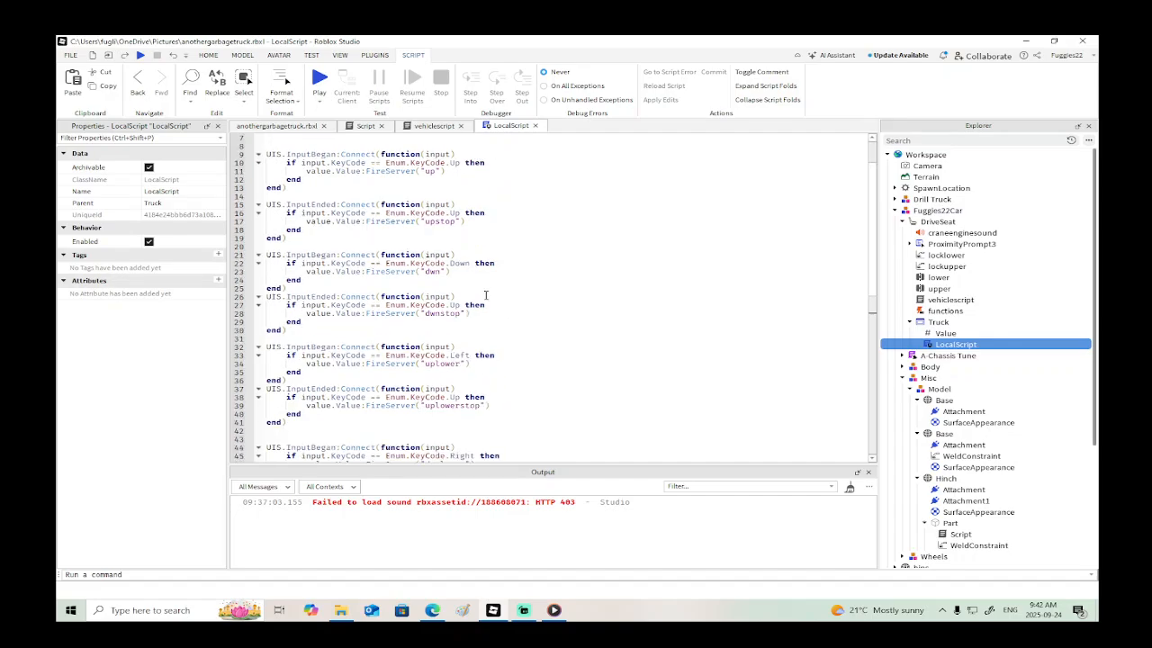
{"action": "left_click", "coordinate": [461, 305]}
{"action": "key", "text": "BackSpace"}
{"action": "key", "text": "BackSpace"}
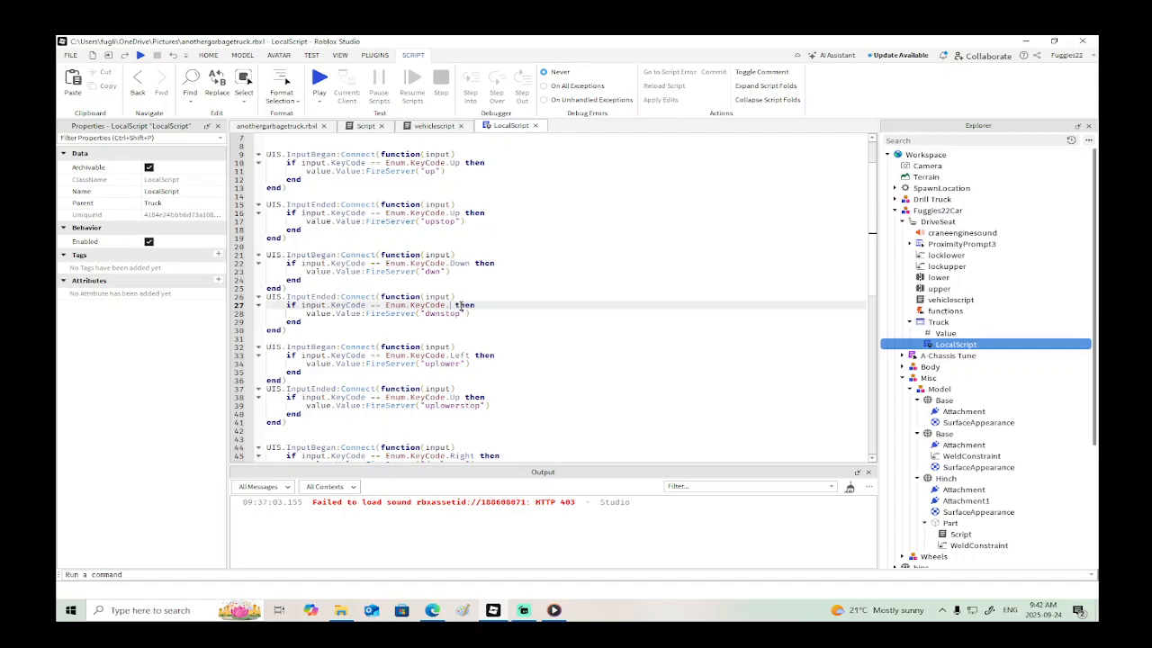
{"action": "type", "text": "D"}
{"action": "key", "text": "Down"}
{"action": "key", "text": "Down"}
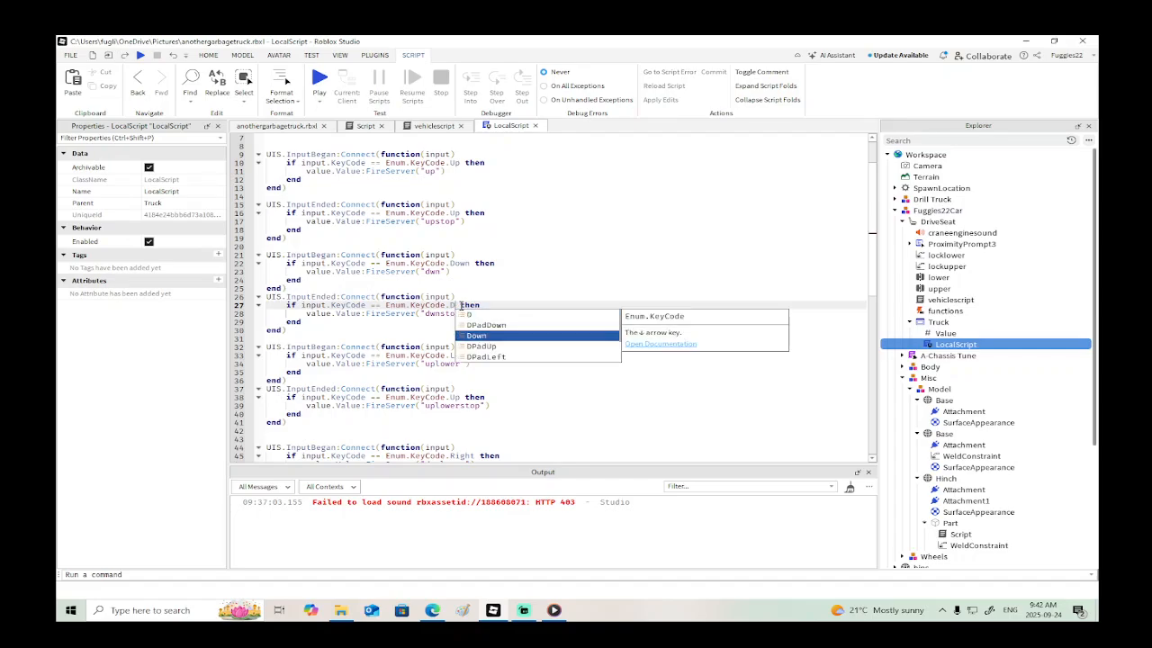
{"action": "key", "text": "Return"}
- Change the key of the InputEnded handler that fires "uplowerstop" to Enum.KeyCode.Left
{"action": "scroll", "coordinate": [462, 306], "scroll_direction": "down", "scroll_amount": 1}
{"action": "left_click", "coordinate": [463, 370]}
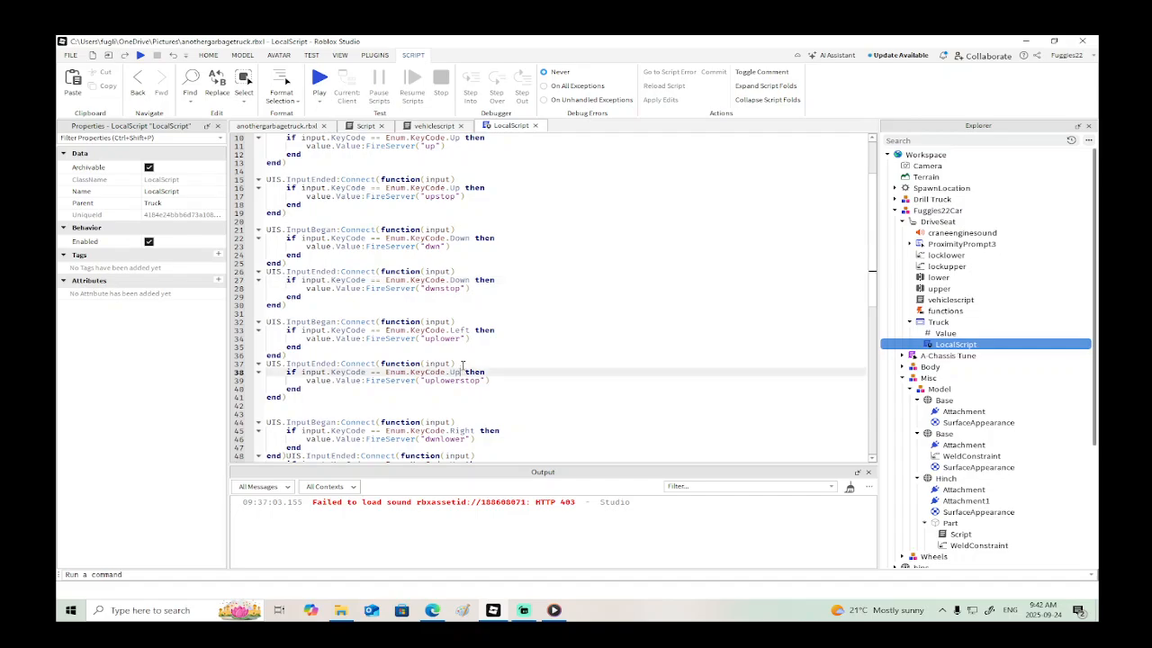
{"action": "key", "text": "BackSpace"}
{"action": "key", "text": "BackSpace"}
{"action": "type", "text": "L"}
{"action": "key", "text": "Down"}
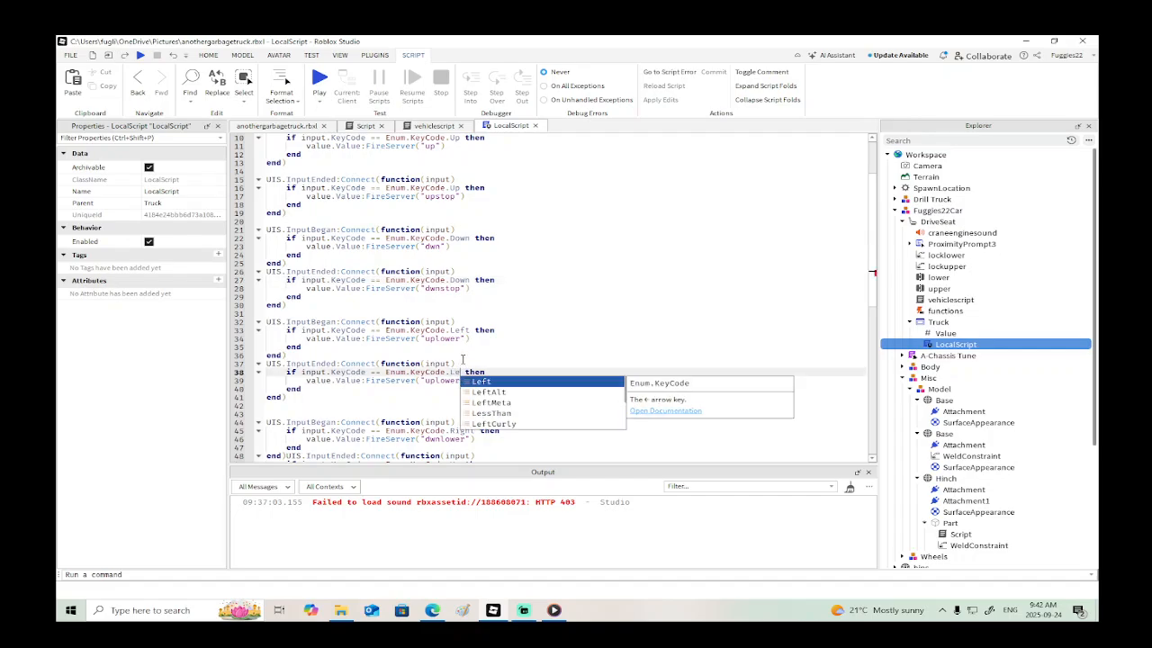
{"action": "key", "text": "Return"}
- Change the key of the InputEnded handler that fires "dwnlowerstop" to Enum.KeyCode.Right
{"action": "scroll", "coordinate": [492, 353], "scroll_direction": "down", "scroll_amount": 4}
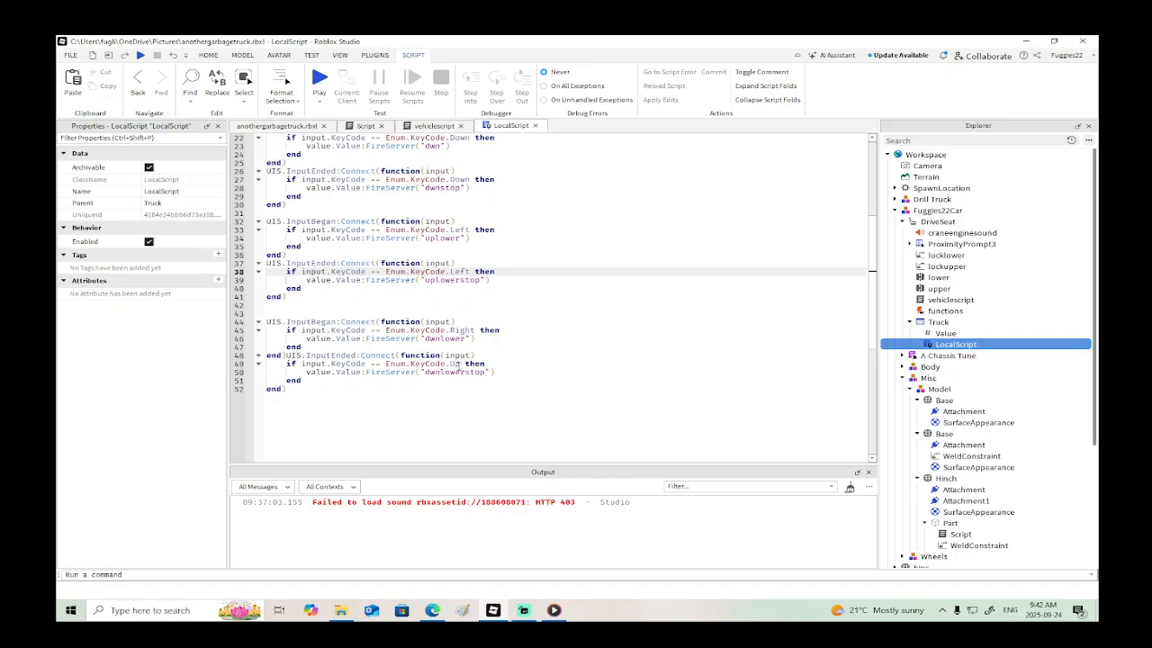
{"action": "left_click", "coordinate": [457, 365]}
{"action": "key", "text": "BackSpace"}
{"action": "key", "text": "BackSpace"}
{"action": "type", "text": "R"}
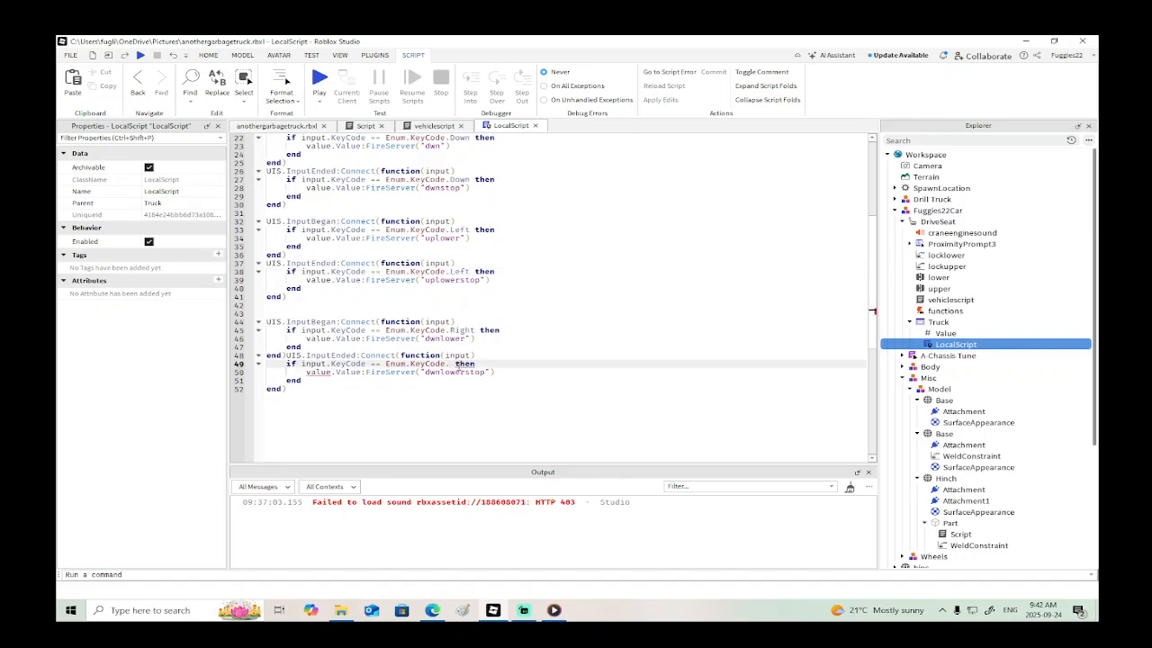
{"action": "key", "text": "Tab"}
- In vehiclescript, add the line script.Parent.locklower.Enabled = false at the start of the "uplower" block
{"action": "left_click", "coordinate": [435, 127]}
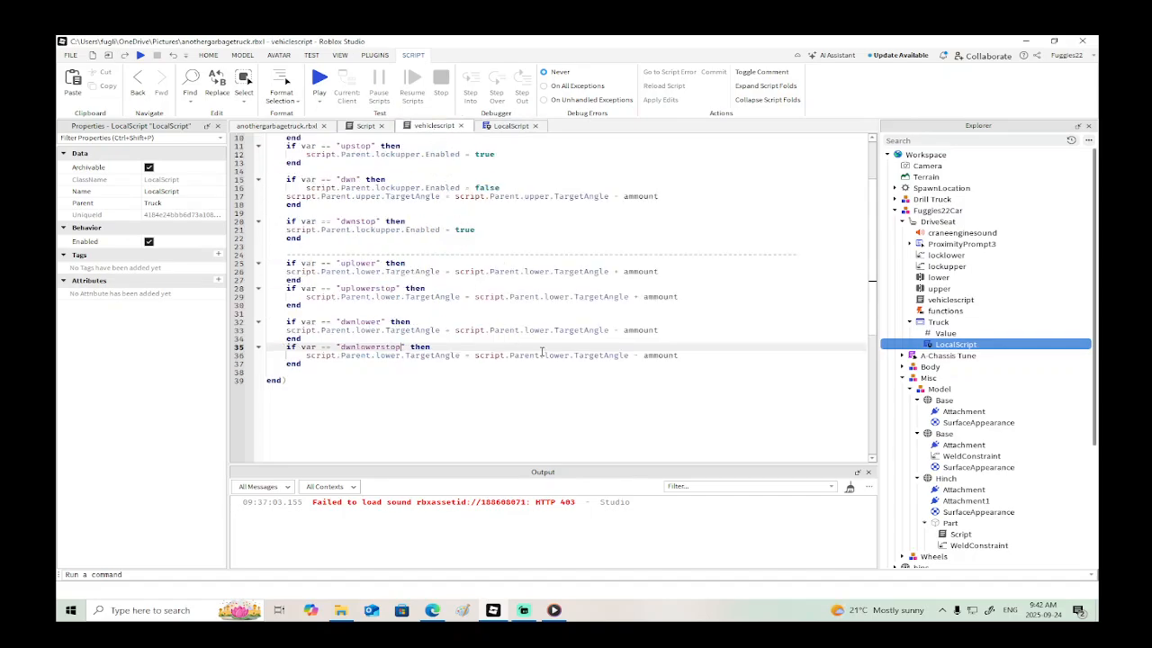
{"action": "left_click", "coordinate": [416, 264]}
{"action": "key", "text": "Return"}
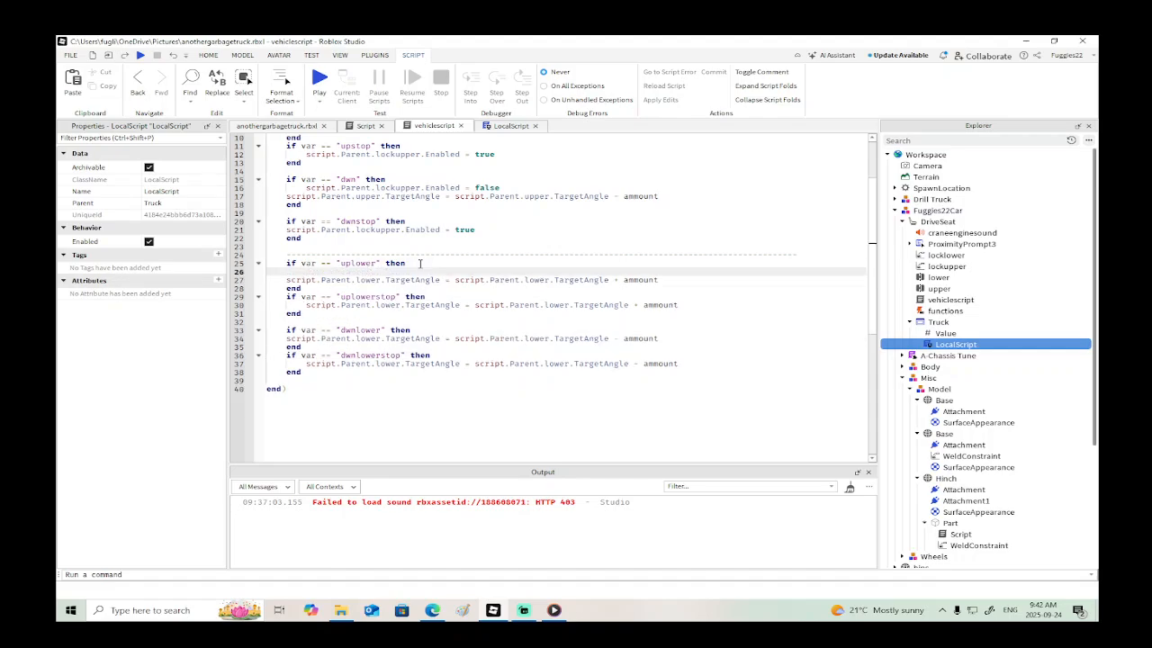
{"action": "type", "text": "script.Parent"}
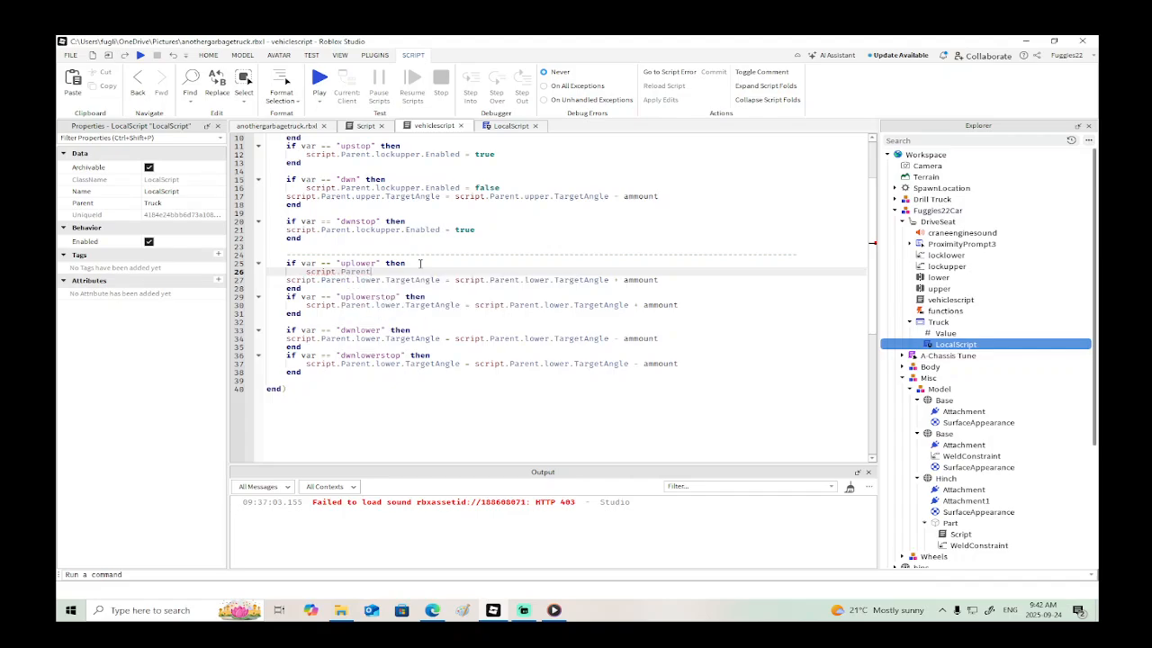
{"action": "type", "text": ".locklower.e"}
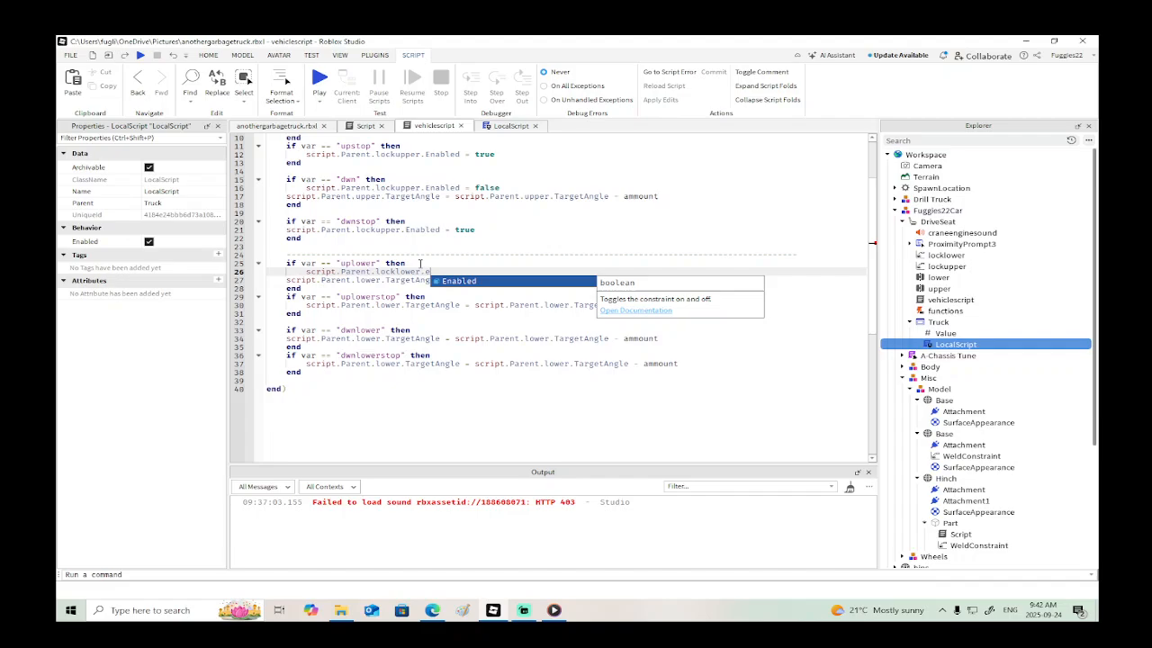
{"action": "key", "text": "Tab"}
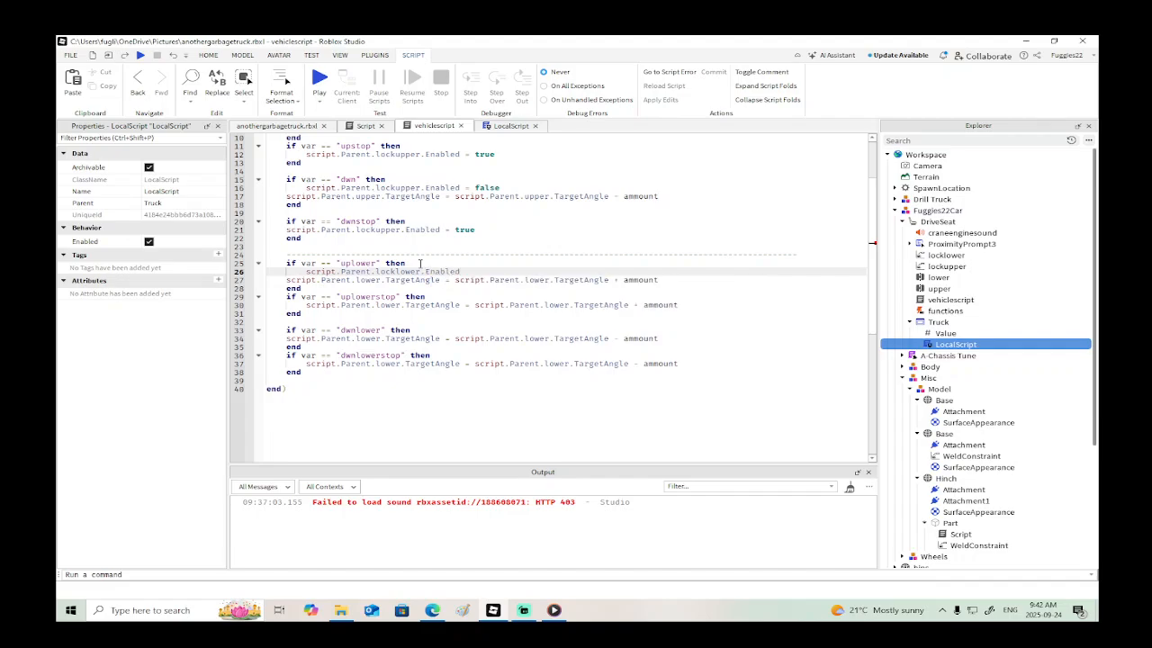
{"action": "type", "text": "= false"}
- Copy the locklower.Enabled line to the start of the "uplowerstop" block and set its value to true
{"action": "left_click_drag", "start_coordinate": [505, 269], "coordinate": [350, 280]}
{"action": "left_click", "coordinate": [516, 273]}
{"action": "left_click_drag", "start_coordinate": [518, 269], "coordinate": [284, 273]}
{"action": "key", "text": "ctrl+c"}
{"action": "left_click", "coordinate": [432, 296]}
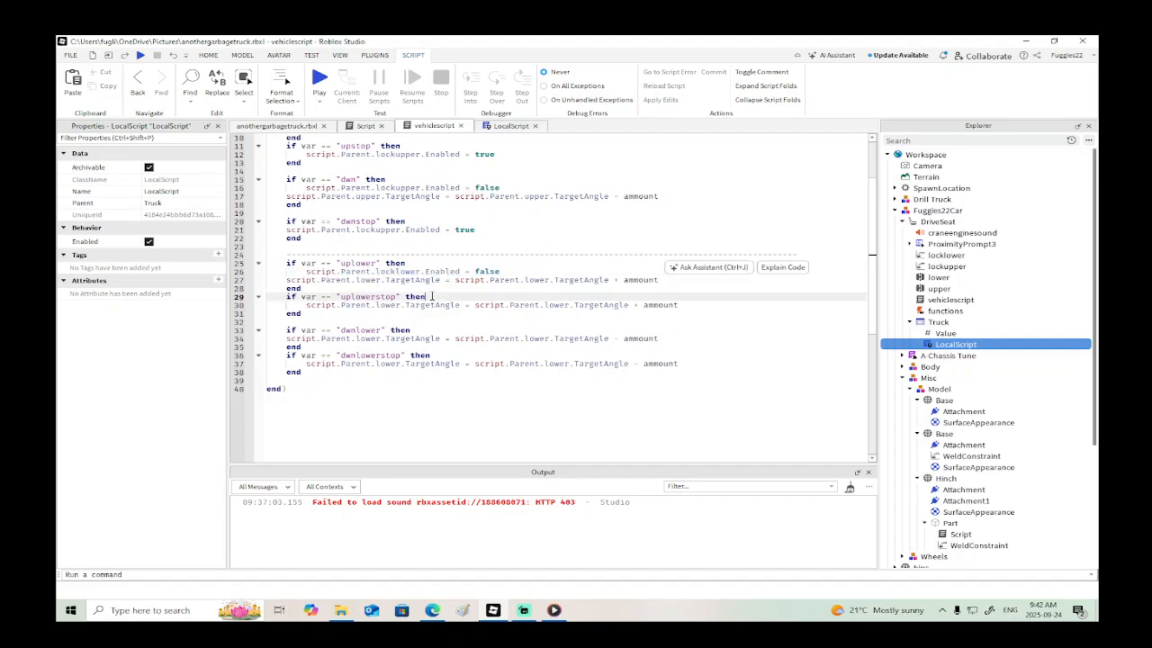
{"action": "key", "text": "Return"}
{"action": "key", "text": "ctrl+v"}
{"action": "key", "text": "BackSpace"}
{"action": "key", "text": "BackSpace"}
{"action": "key", "text": "BackSpace"}
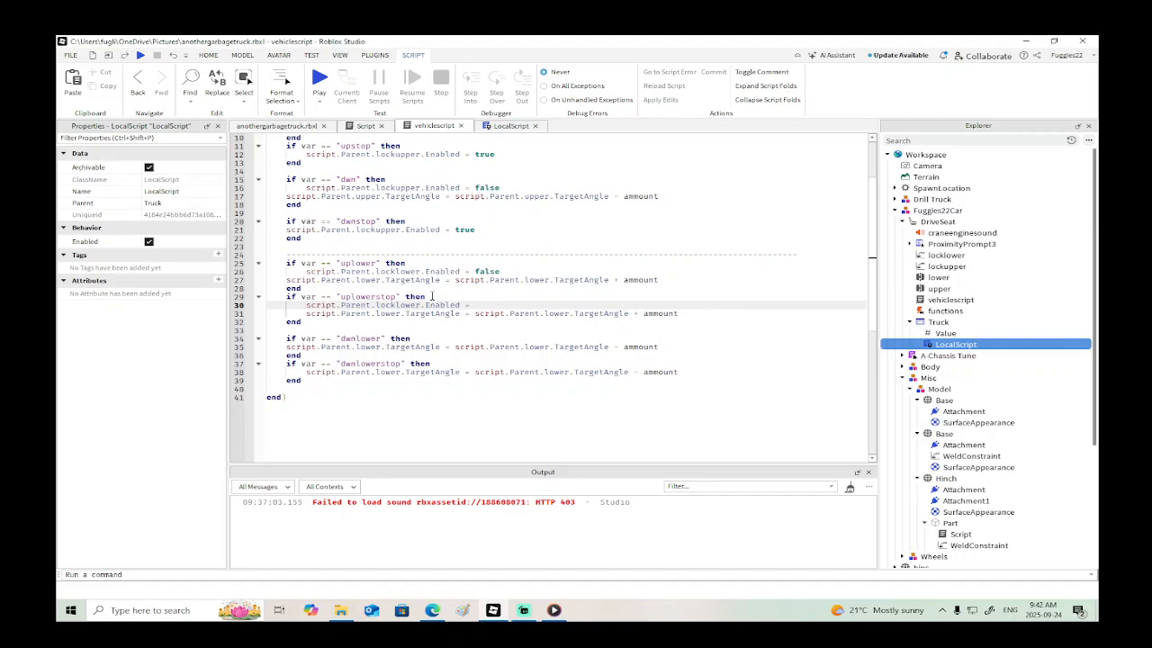
{"action": "type", "text": "true"}
- Delete the lower.TargetAngle line from the "uplowerstop" block
{"action": "left_click_drag", "start_coordinate": [681, 313], "coordinate": [277, 316]}
{"action": "key", "text": "BackSpace"}
{"action": "key", "text": "BackSpace"}
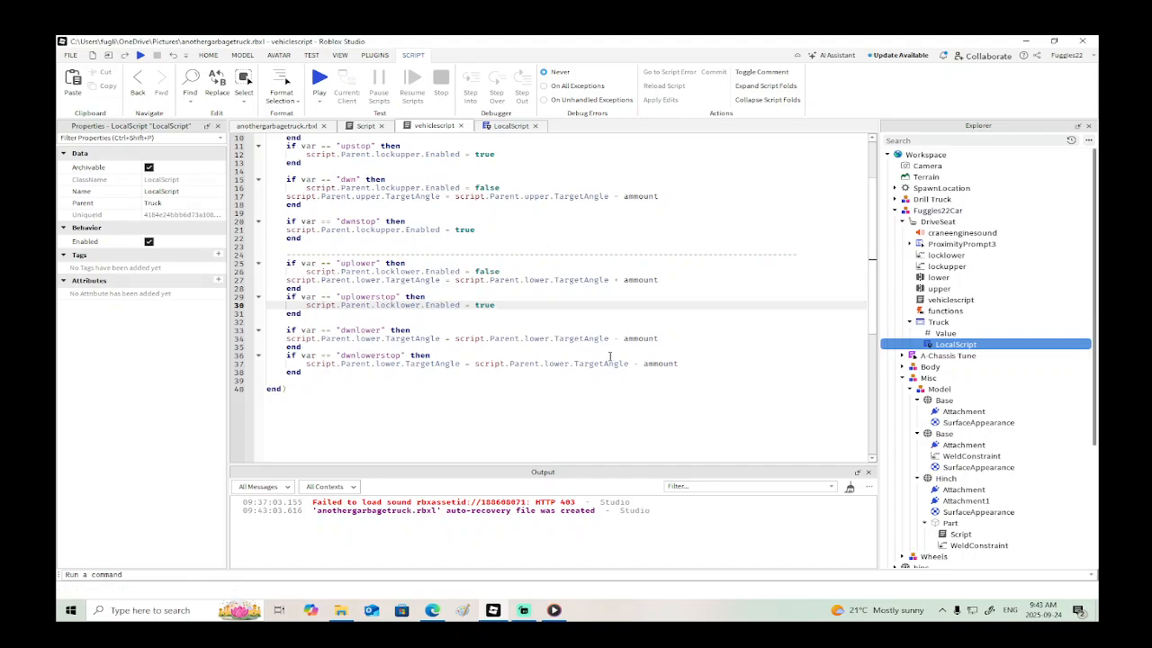
- Add script.Parent.locklower.Enabled = false at the start of the "dwnlower" block
{"action": "left_click", "coordinate": [429, 330]}
{"action": "key", "text": "Return"}
{"action": "key", "text": "ctrl+v"}
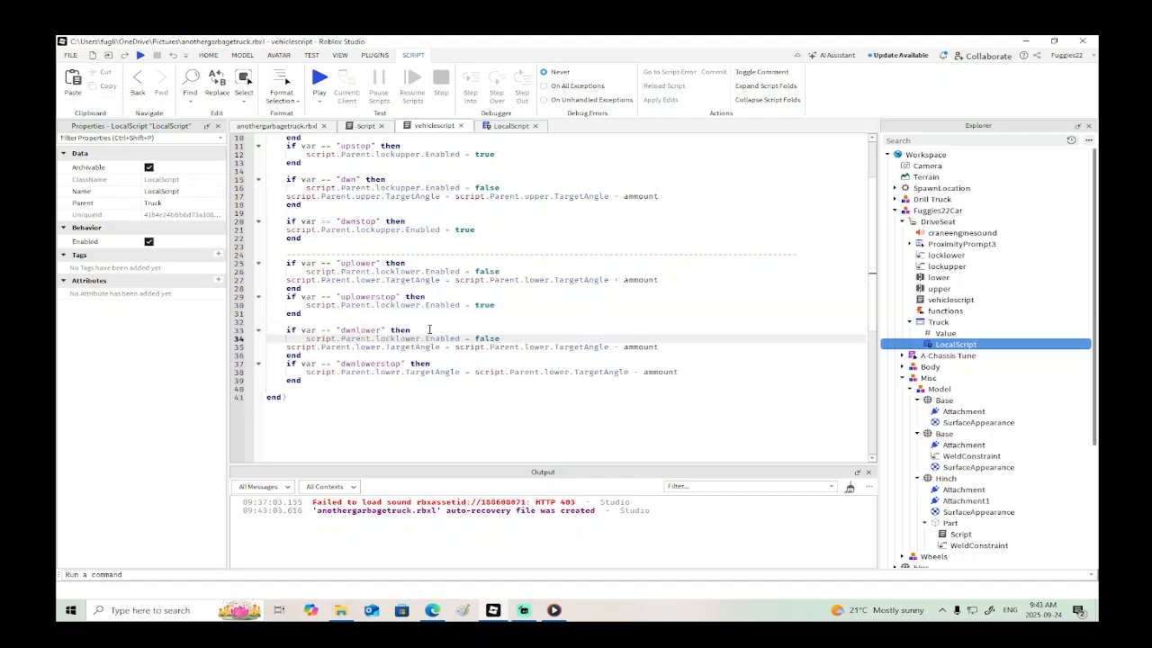
{"action": "key", "text": "BackSpace"}
{"action": "key", "text": "BackSpace"}
{"action": "key", "text": "BackSpace"}
{"action": "type", "text": "alse"}
- Add script.Parent.locklower.Enabled = true at the start of the "dwnlowerstop" block
{"action": "left_click", "coordinate": [444, 371]}
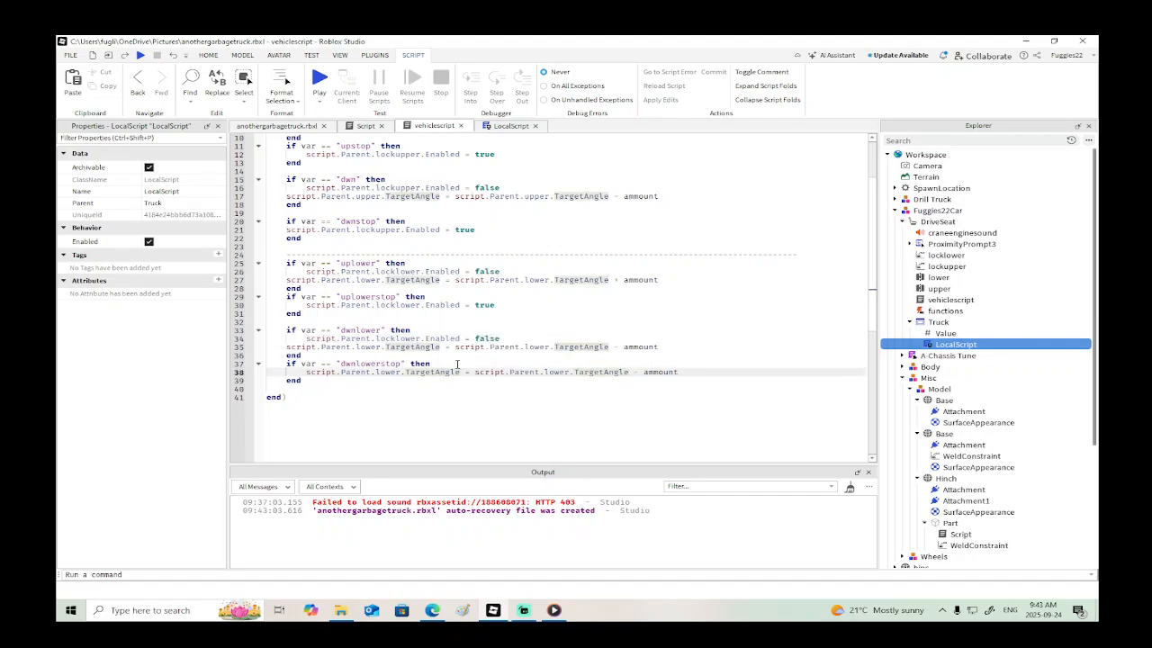
{"action": "key", "text": "ctrl+v"}
{"action": "key", "text": "BackSpace"}
{"action": "key", "text": "BackSpace"}
{"action": "key", "text": "BackSpace"}
{"action": "key", "text": "BackSpace"}
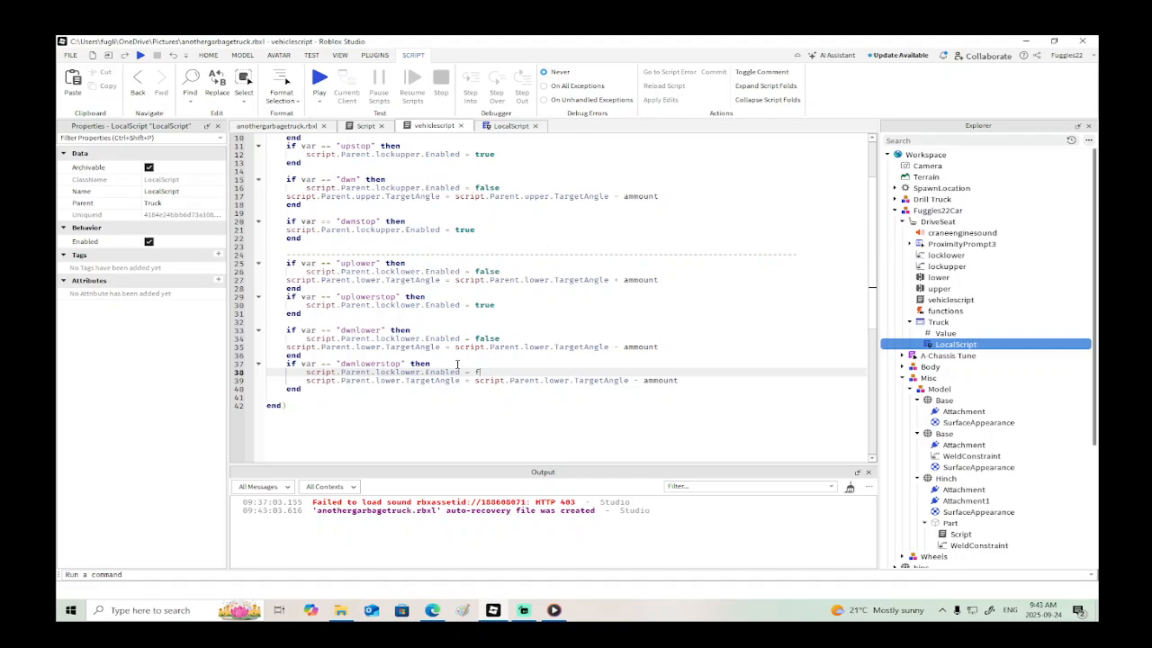
{"action": "type", "text": "true"}
- Delete the lower.TargetAngle line from the "dwnlowerstop" block
{"action": "left_click", "coordinate": [618, 381]}
{"action": "left_click_drag", "start_coordinate": [680, 380], "coordinate": [276, 380]}
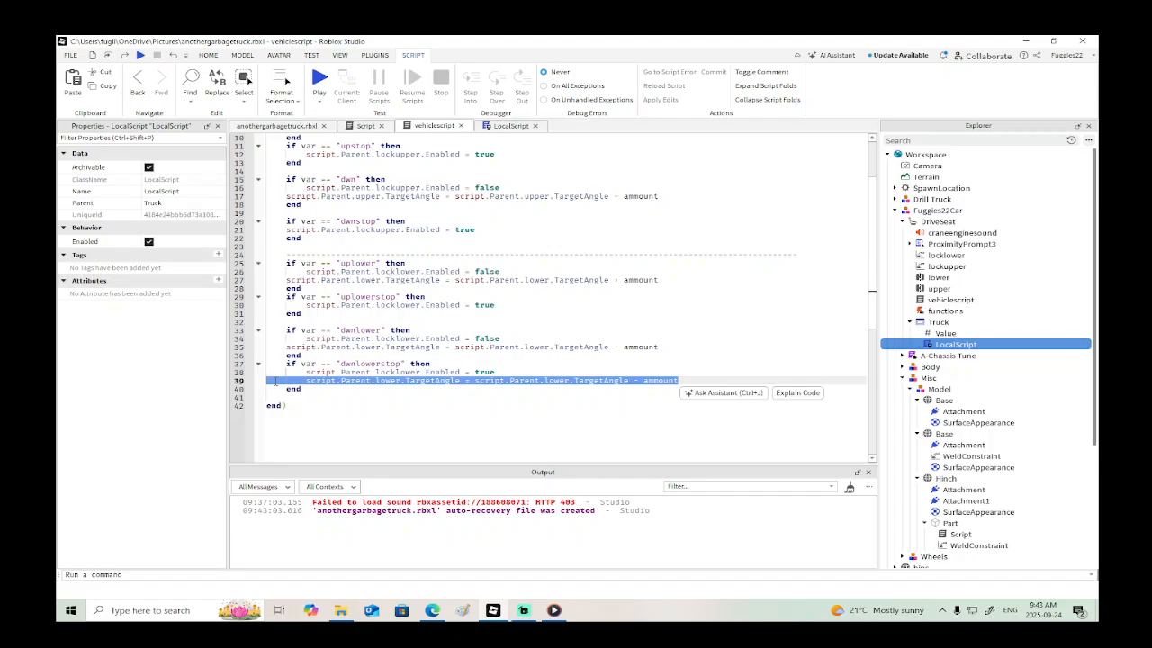
{"action": "key", "text": "BackSpace"}
{"action": "key", "text": "BackSpace"}
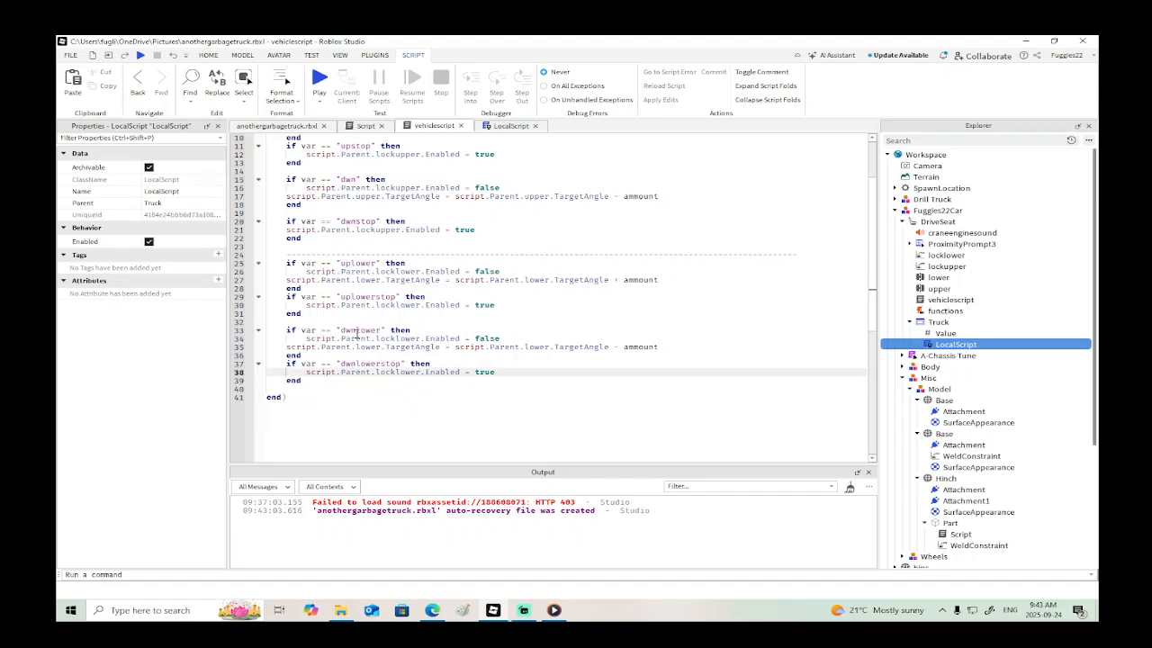
- In the 3D place, set the ServoMaxTorque of the DriveSeat's "lower" hinge constraint to inf using a long run of nines
{"action": "left_click", "coordinate": [303, 126]}
{"action": "left_click", "coordinate": [540, 340]}
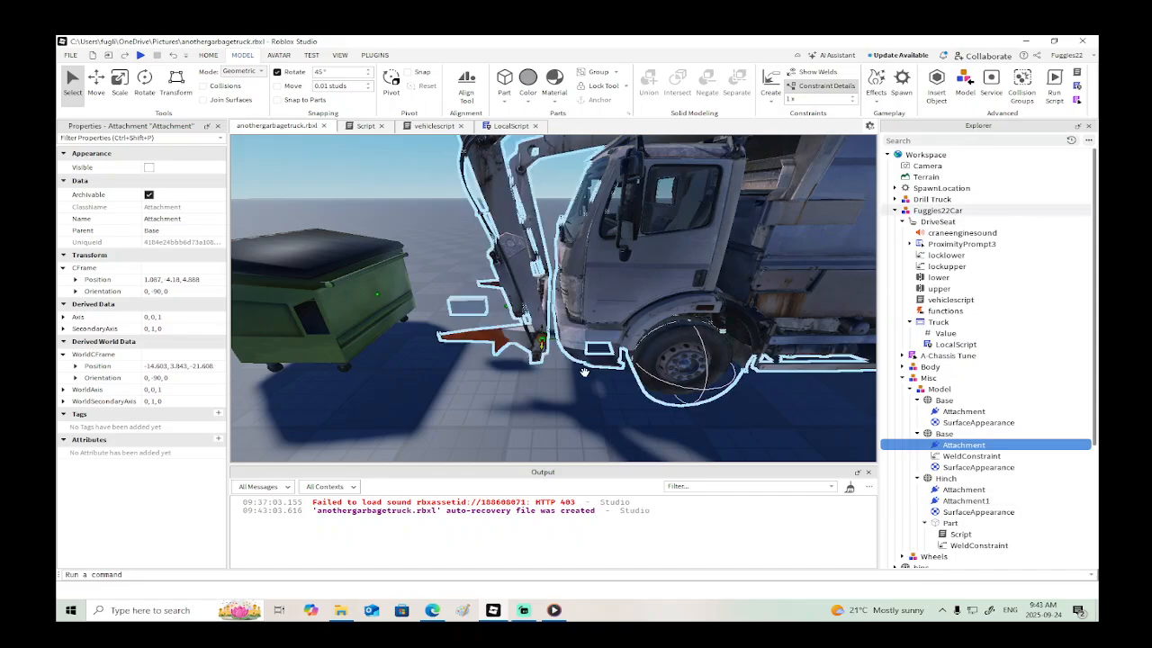
{"action": "left_click", "coordinate": [938, 289]}
{"action": "left_click", "coordinate": [938, 277]}
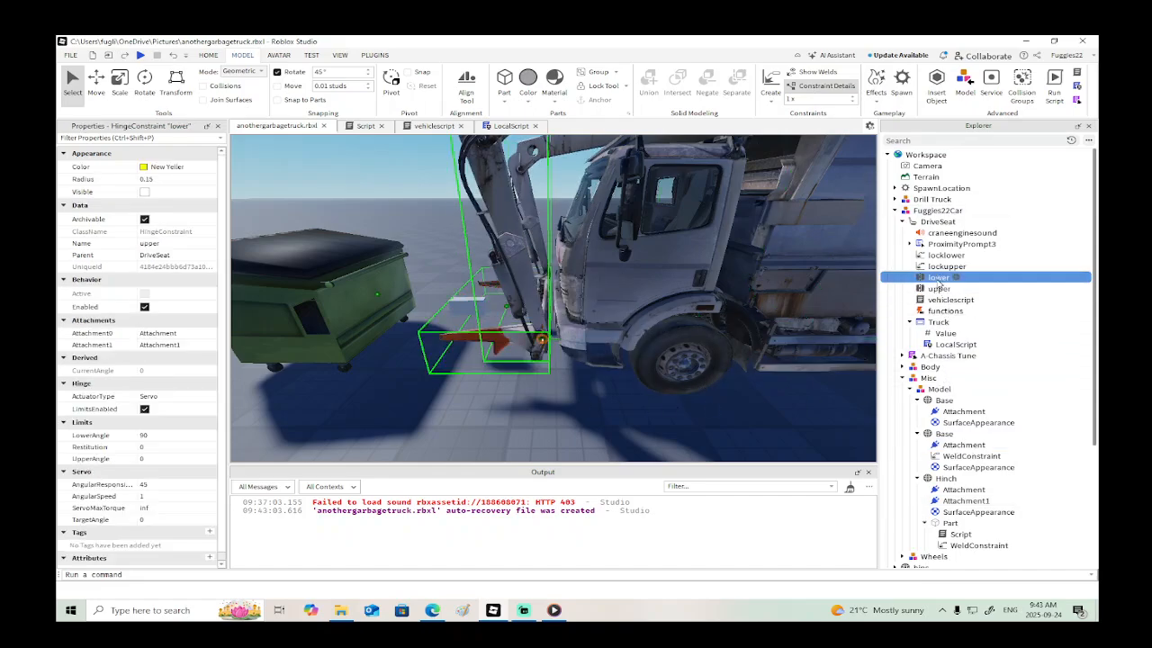
{"action": "left_click", "coordinate": [175, 507]}
{"action": "type", "text": "999999999999999999"}
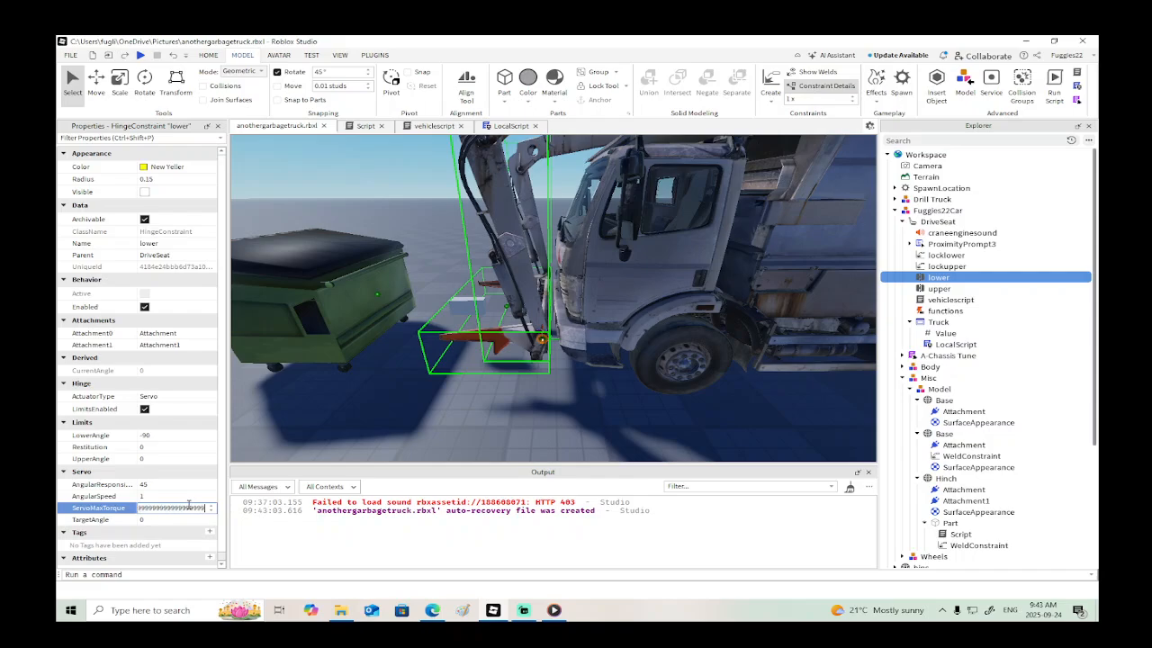
{"action": "key", "text": "Return"}
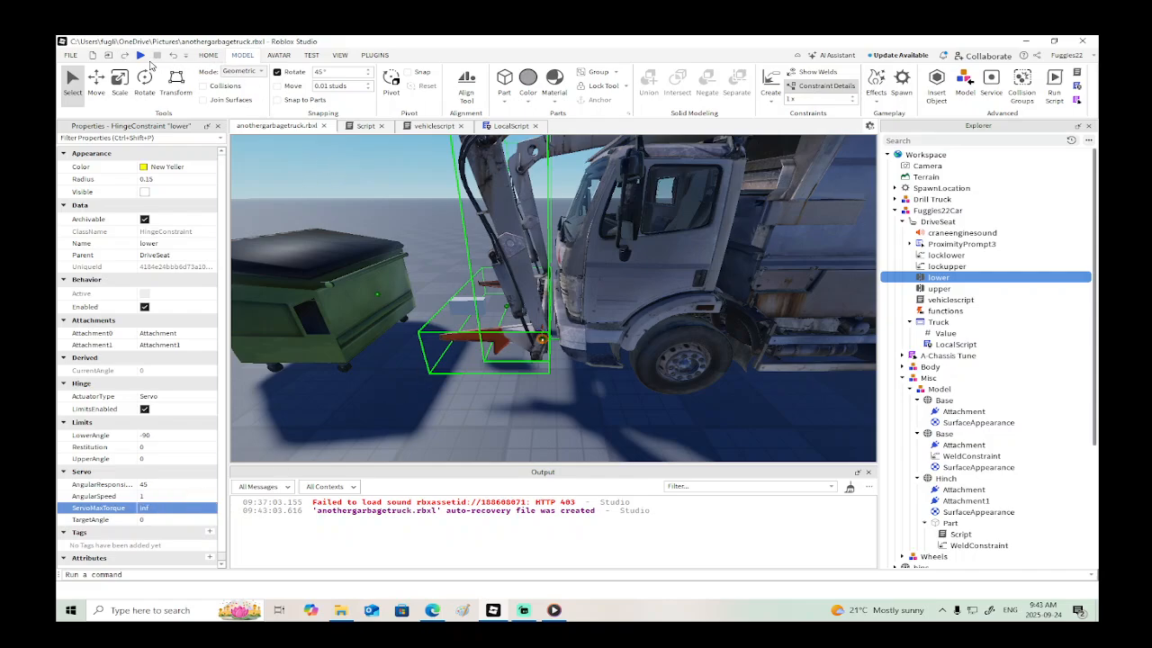
- Start a playtest of the garbage truck place
{"action": "left_click", "coordinate": [140, 54]}
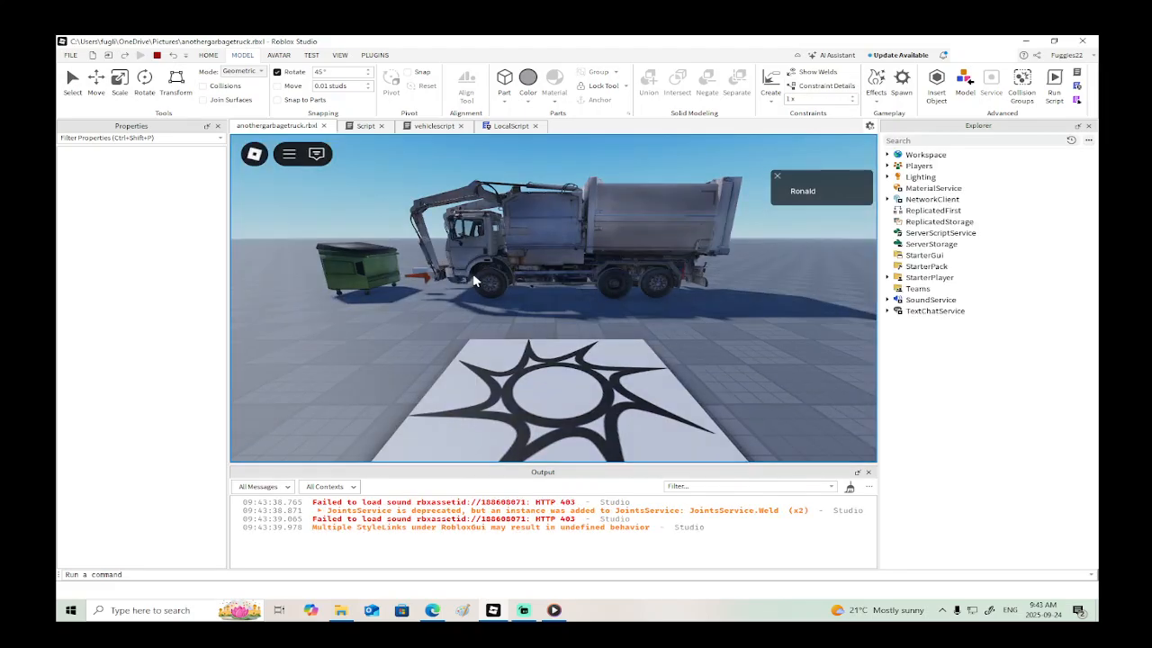
- Walk the character to the garbage truck and take the driver's seat, leaving and re-entering the seat once
{"action": "key", "text": "a"}
{"action": "key", "text": "w"}
{"action": "right_click_drag", "start_coordinate": [553, 291], "coordinate": [601, 266]}
{"action": "key", "text": "w"}
{"action": "key", "text": "s"}
{"action": "key", "text": "w"}
{"action": "key", "text": "e"}
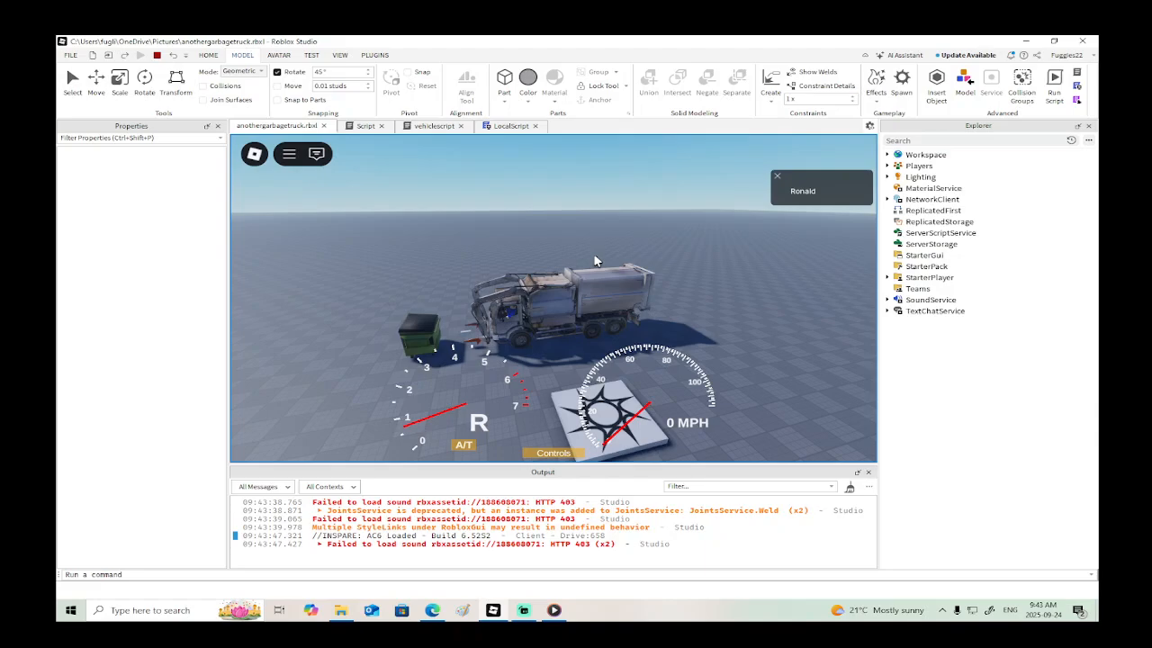
{"action": "key", "text": "space"}
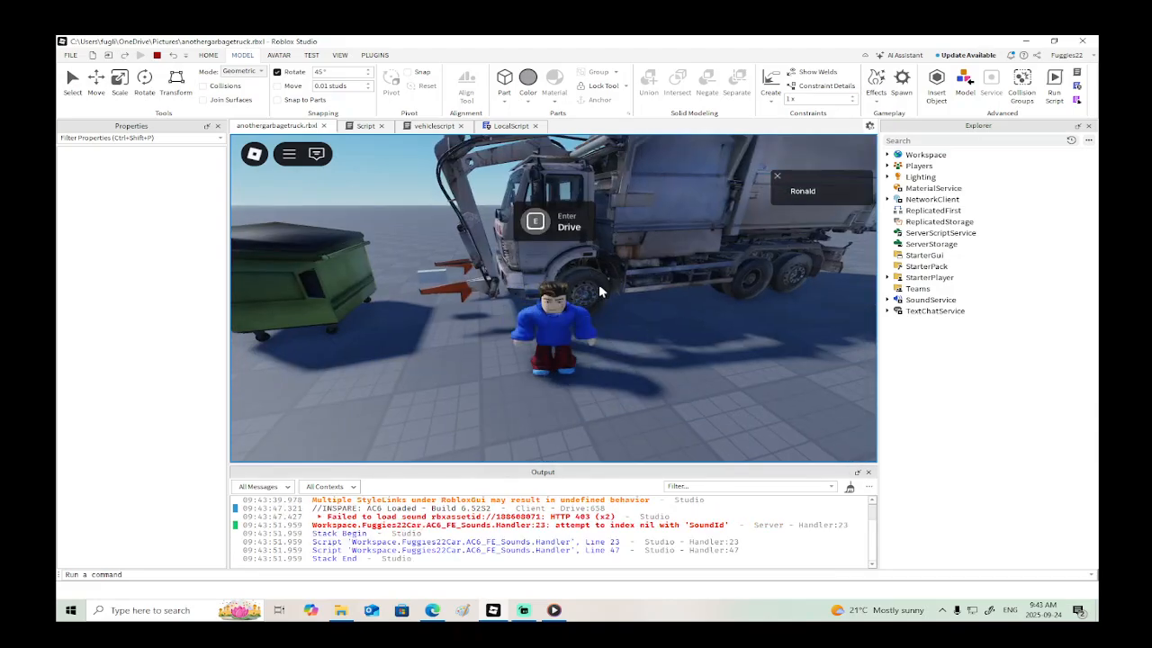
{"action": "key", "text": "e"}
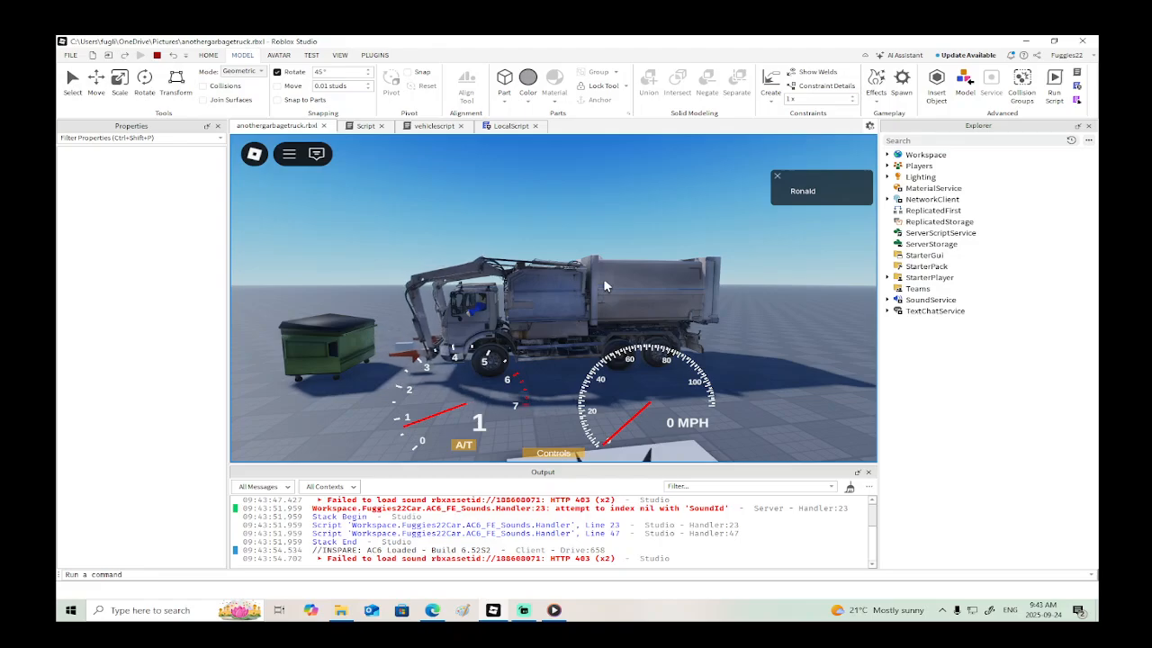
- Raise and lower the truck's arm to test its controls, and end the playtest
{"action": "key", "text": "s"}
{"action": "key", "text": "s"}
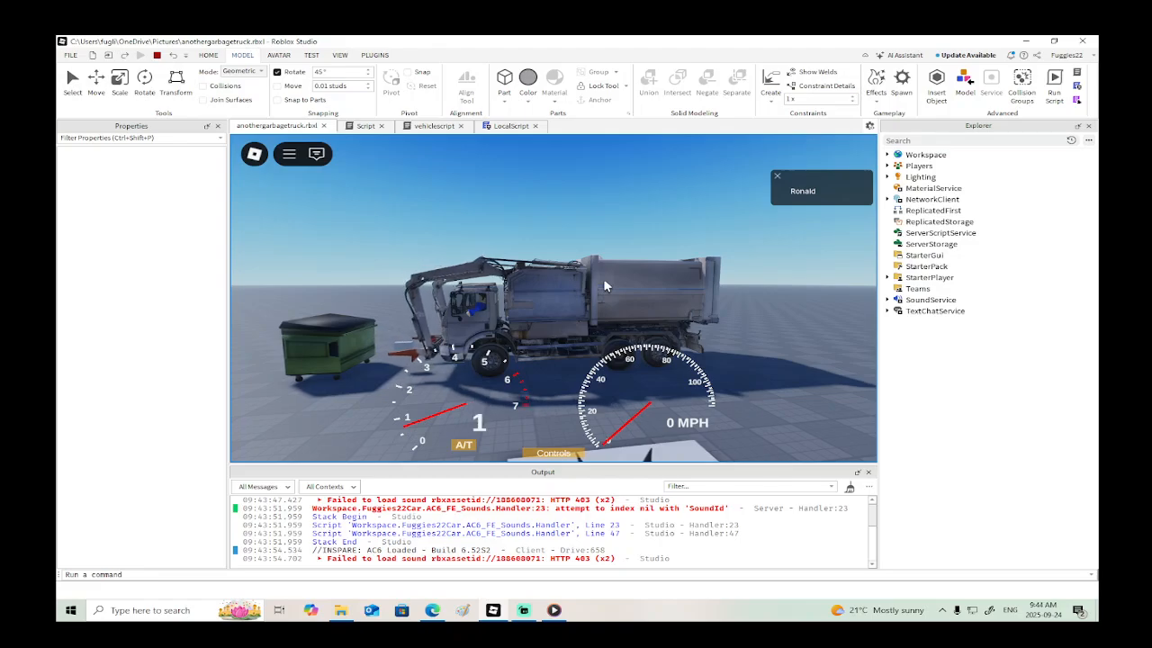
{"action": "key", "text": "w"}
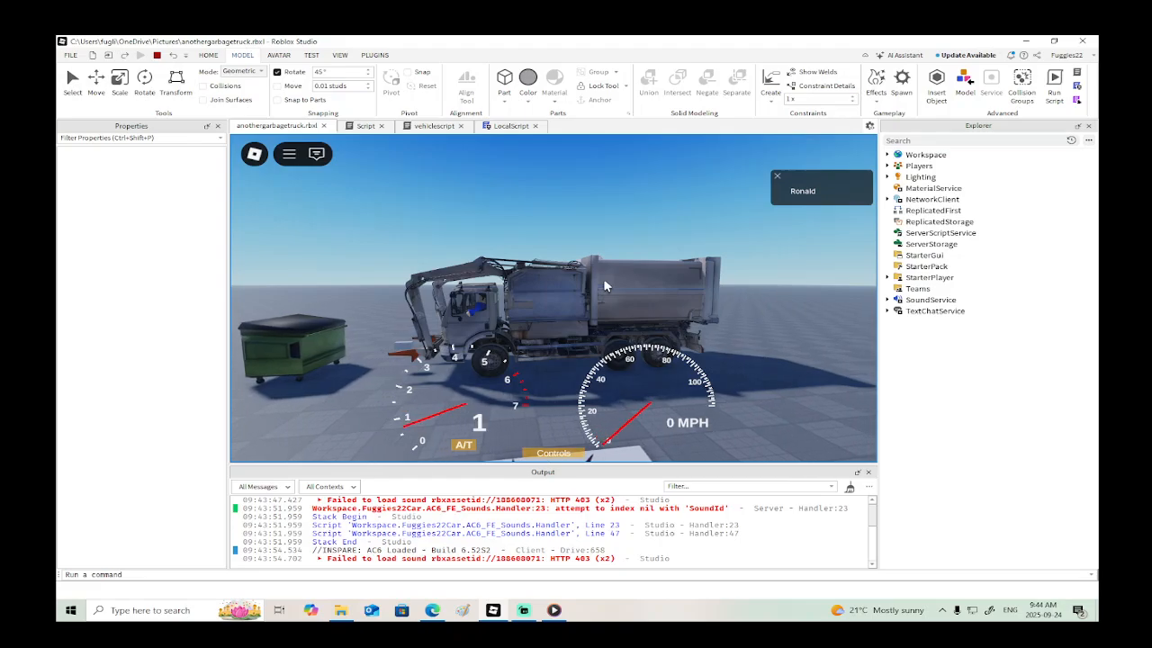
{"action": "key", "text": "r"}
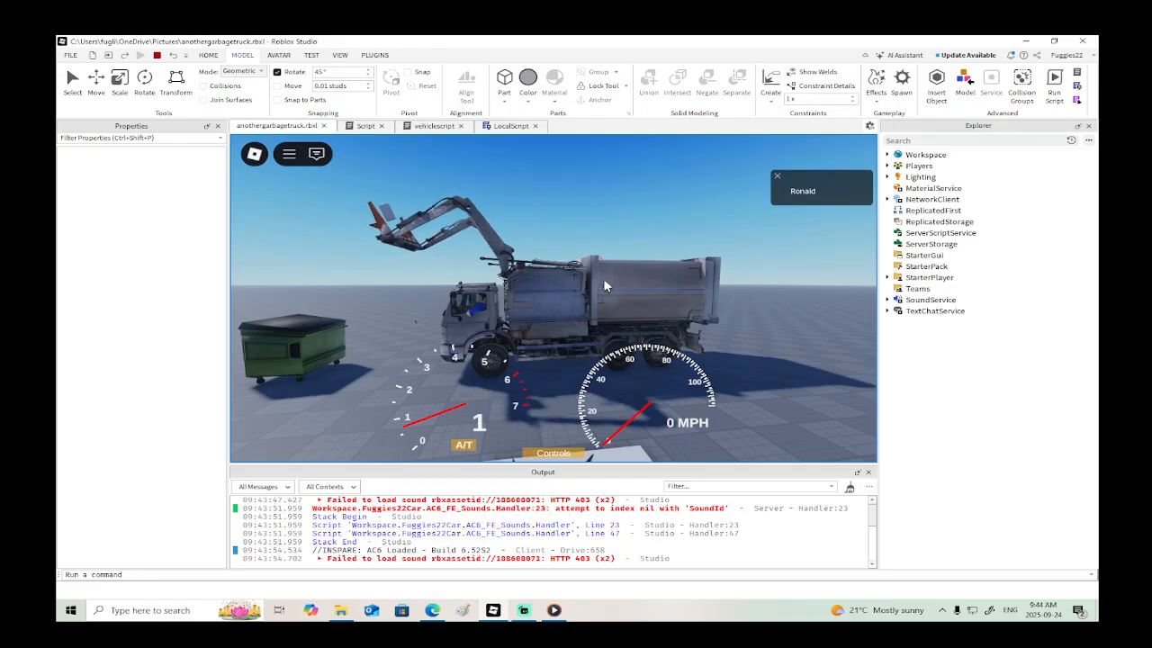
{"action": "key", "text": "f"}
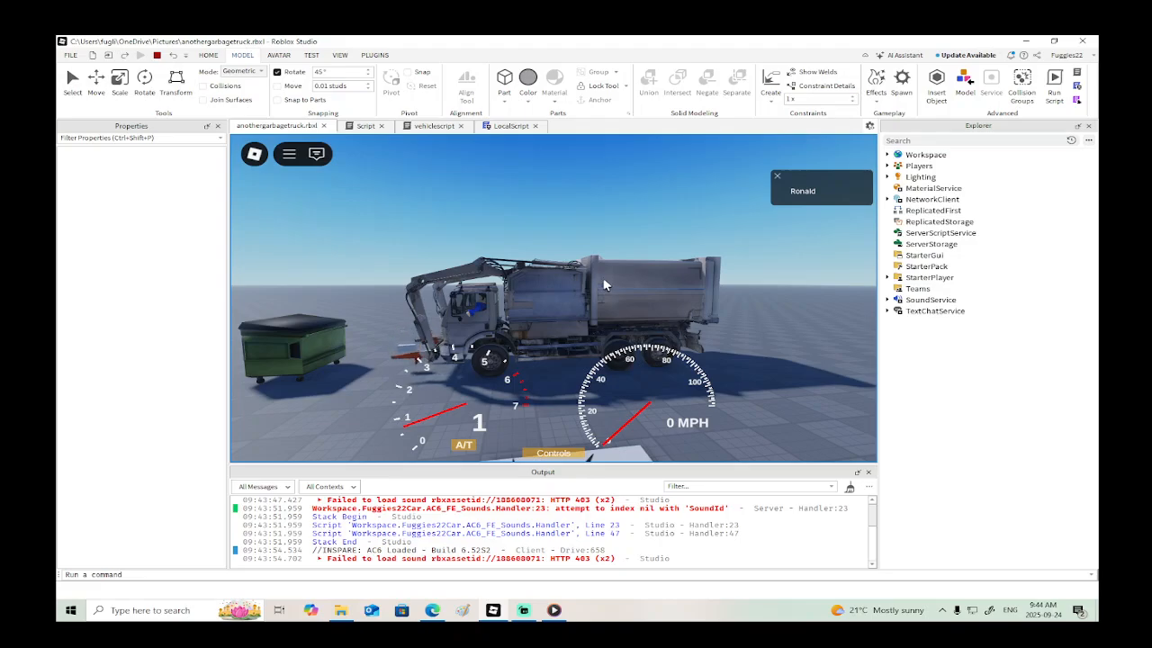
{"action": "left_click", "coordinate": [157, 55]}
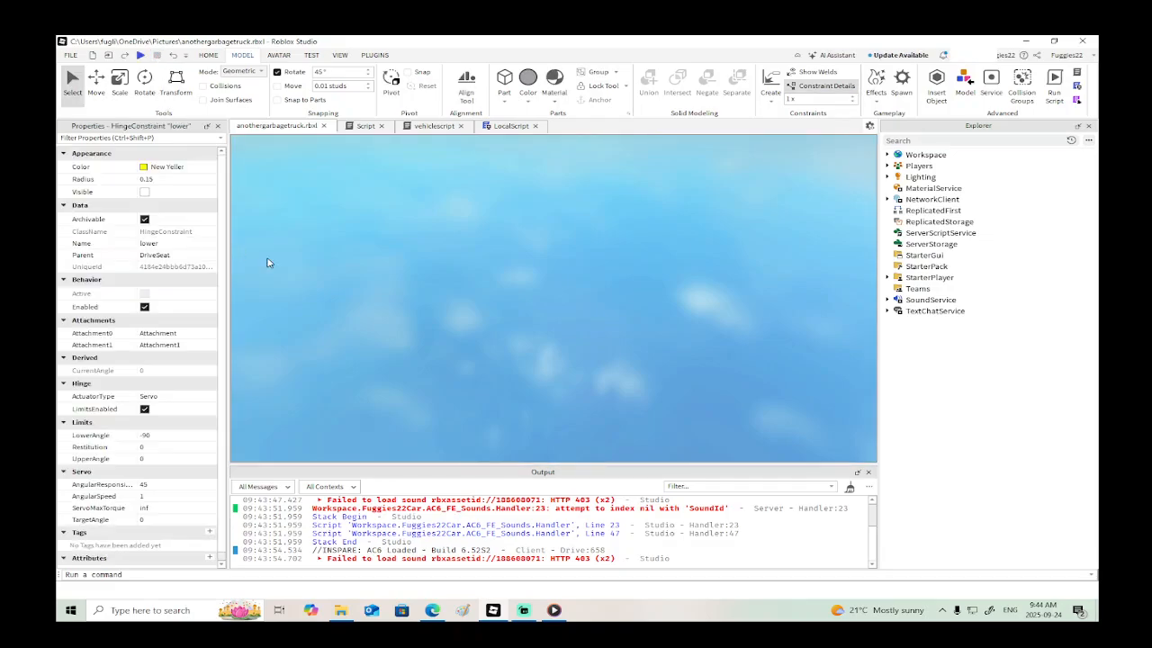
- Review the arm-movement code in vehiclescript against the key input handlers in LocalScript
{"action": "left_click", "coordinate": [436, 127]}
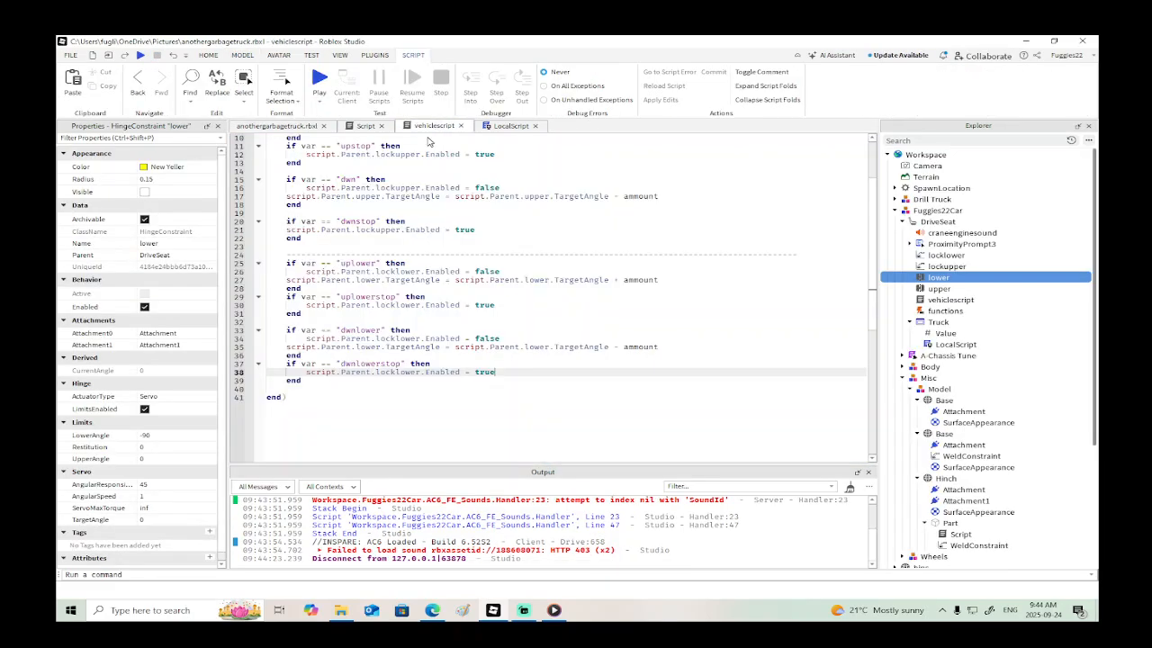
{"action": "scroll", "coordinate": [571, 281], "scroll_direction": "up", "scroll_amount": 3}
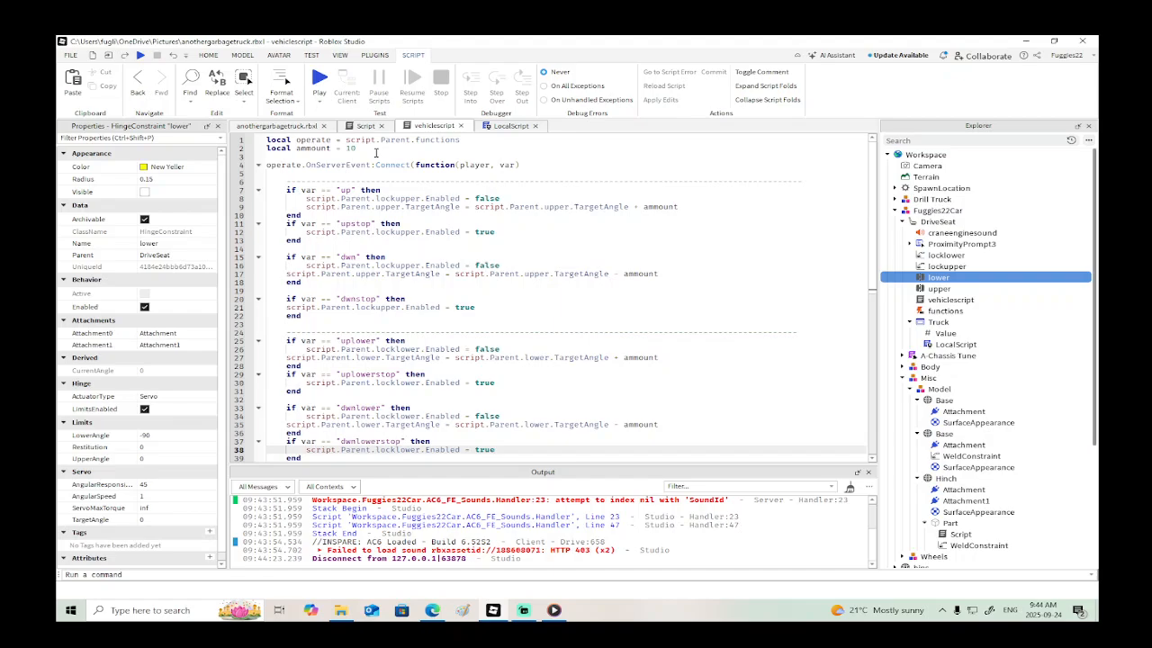
{"action": "left_click", "coordinate": [506, 127]}
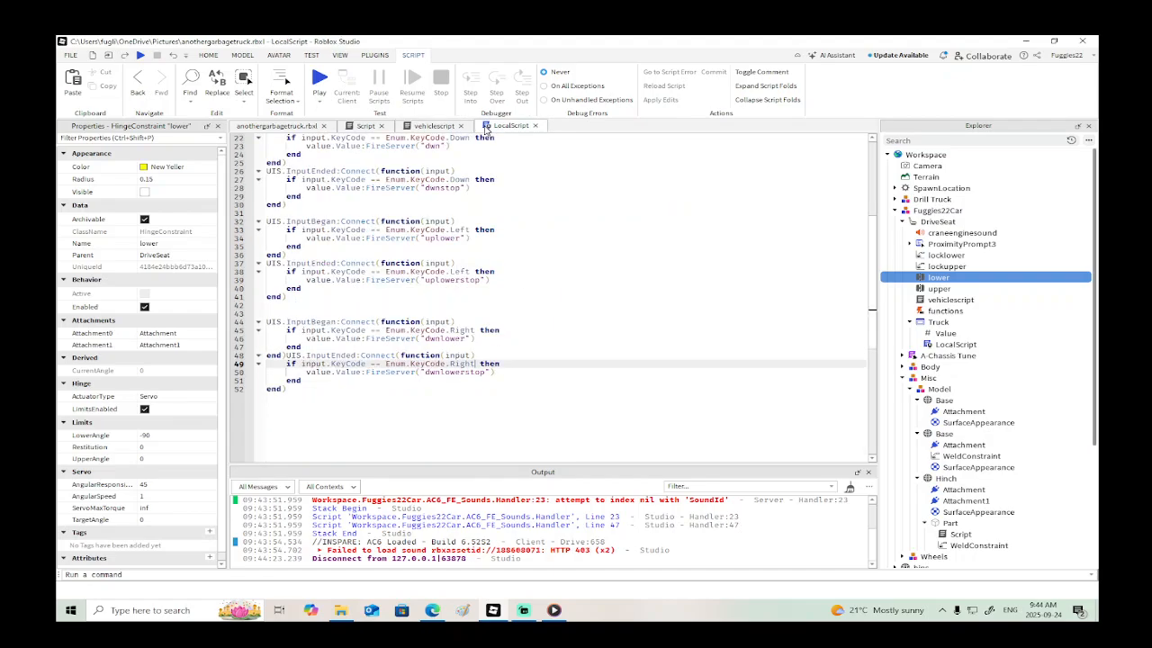
{"action": "scroll", "coordinate": [514, 163], "scroll_direction": "up", "scroll_amount": 4}
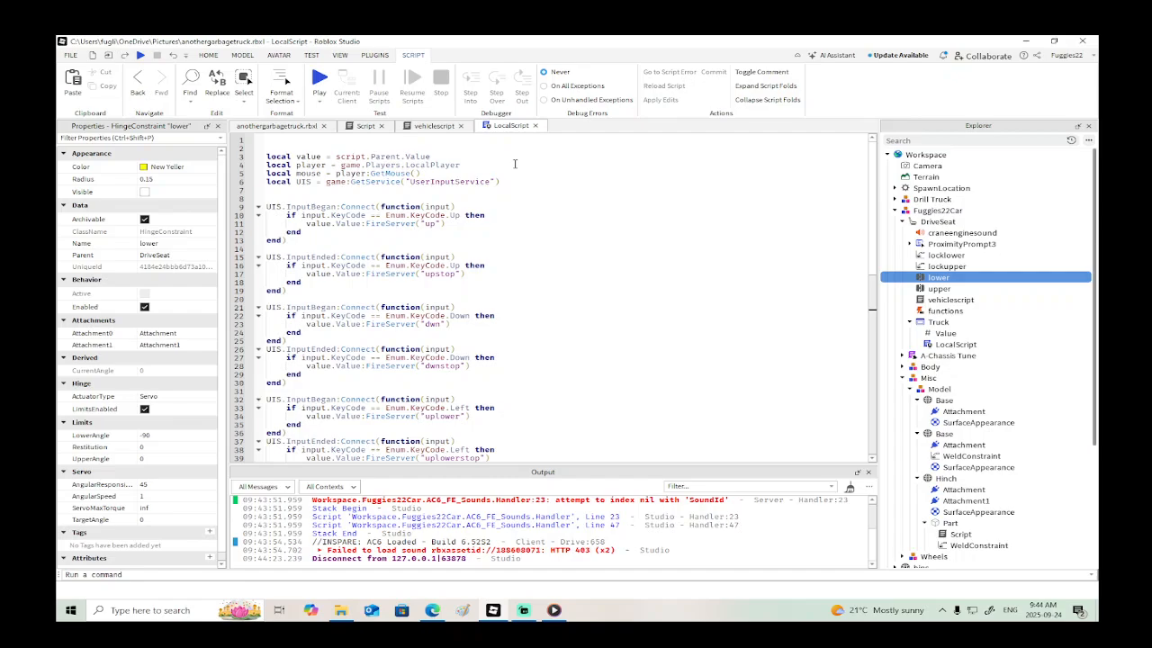
{"action": "left_click", "coordinate": [432, 127]}
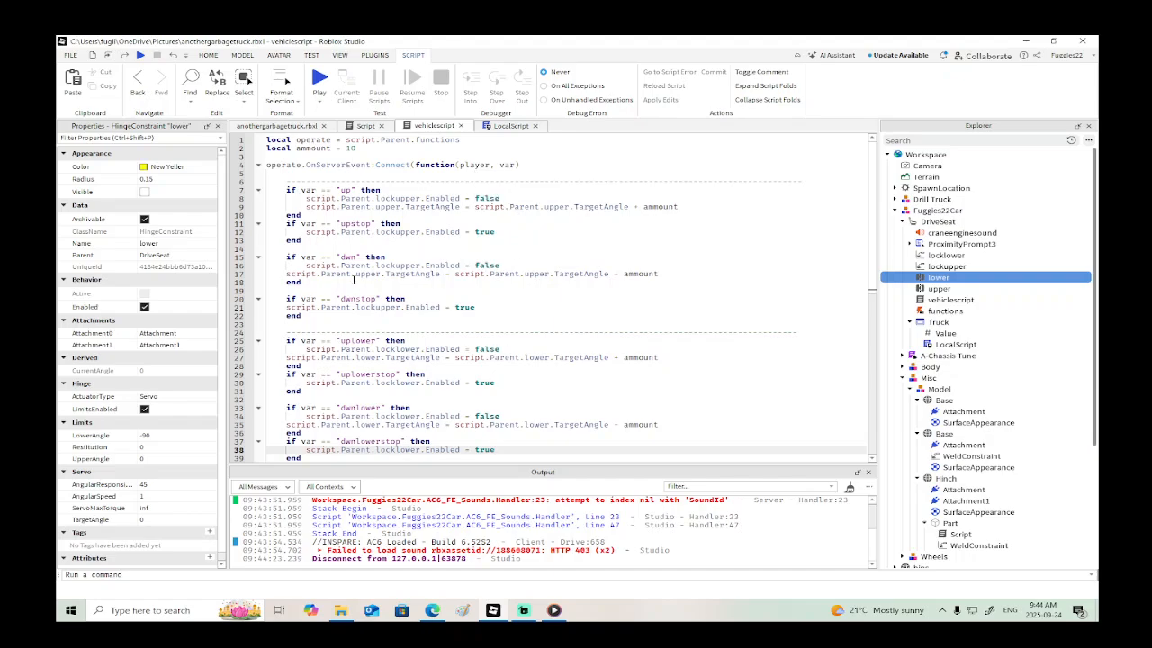
- Set the AngularSpeed of the DriveSeat's "lower" and "upper" hinge constraints to 0
{"action": "left_click", "coordinate": [274, 126]}
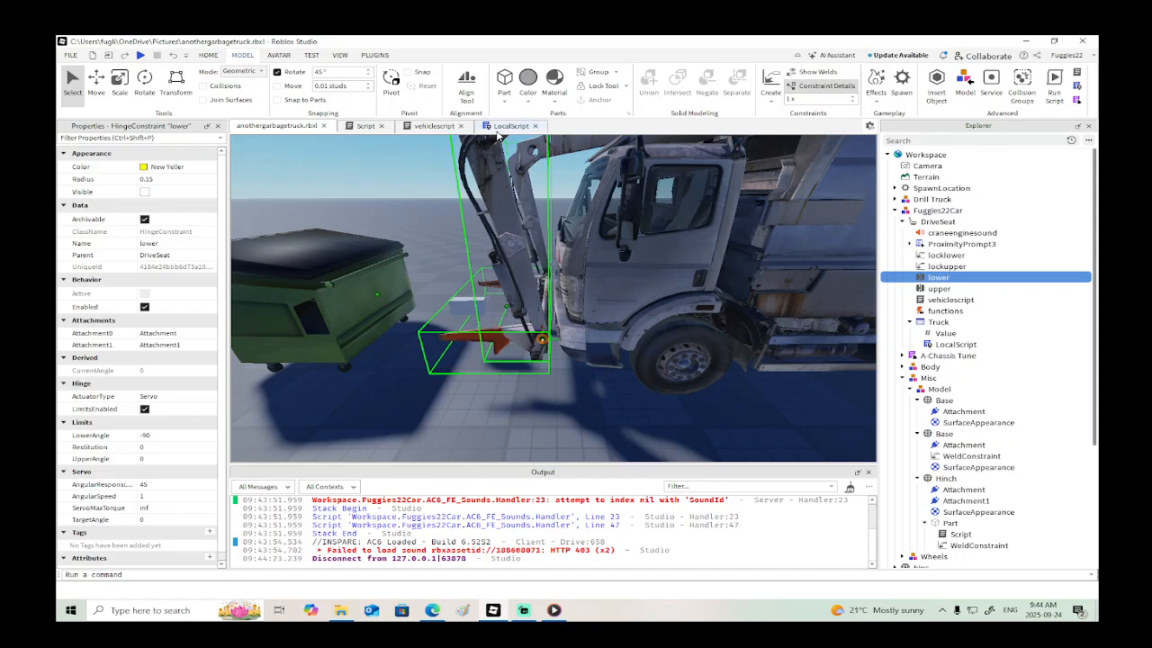
{"action": "left_click", "coordinate": [157, 497]}
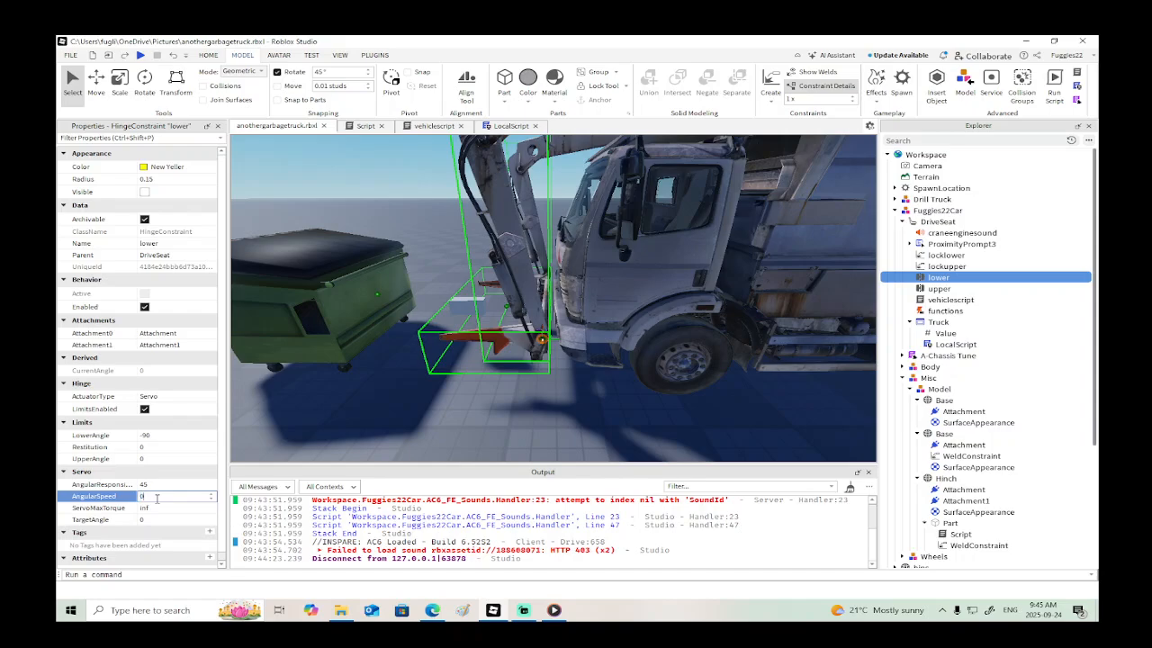
{"action": "key", "text": "Return"}
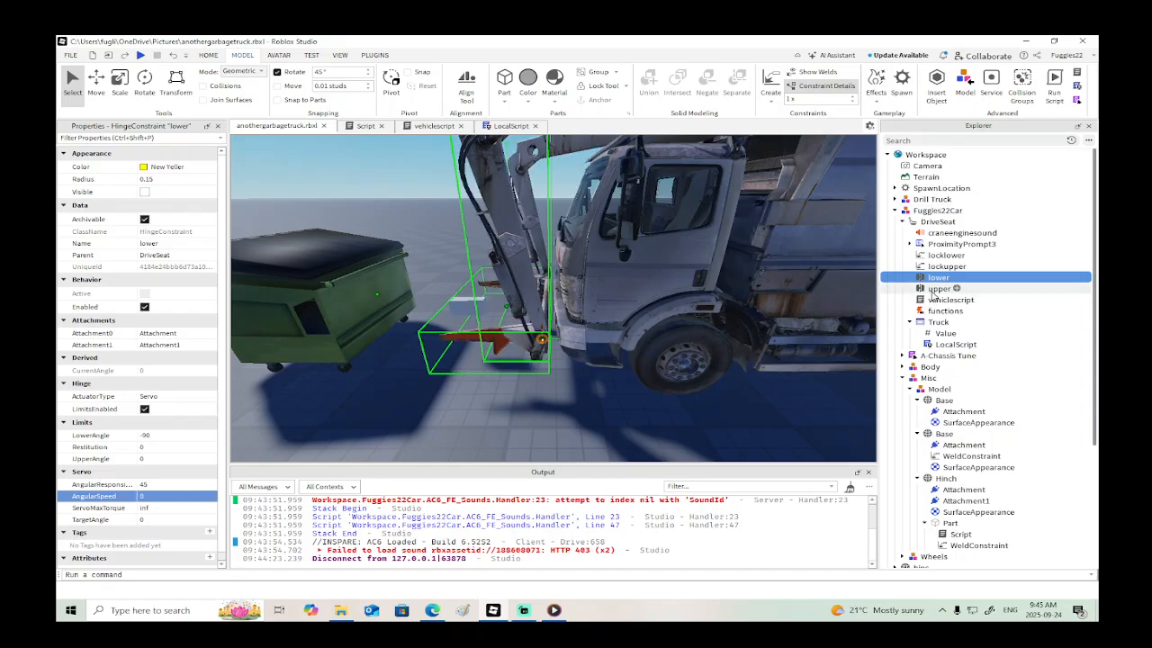
{"action": "left_click", "coordinate": [953, 289]}
{"action": "left_click", "coordinate": [175, 496]}
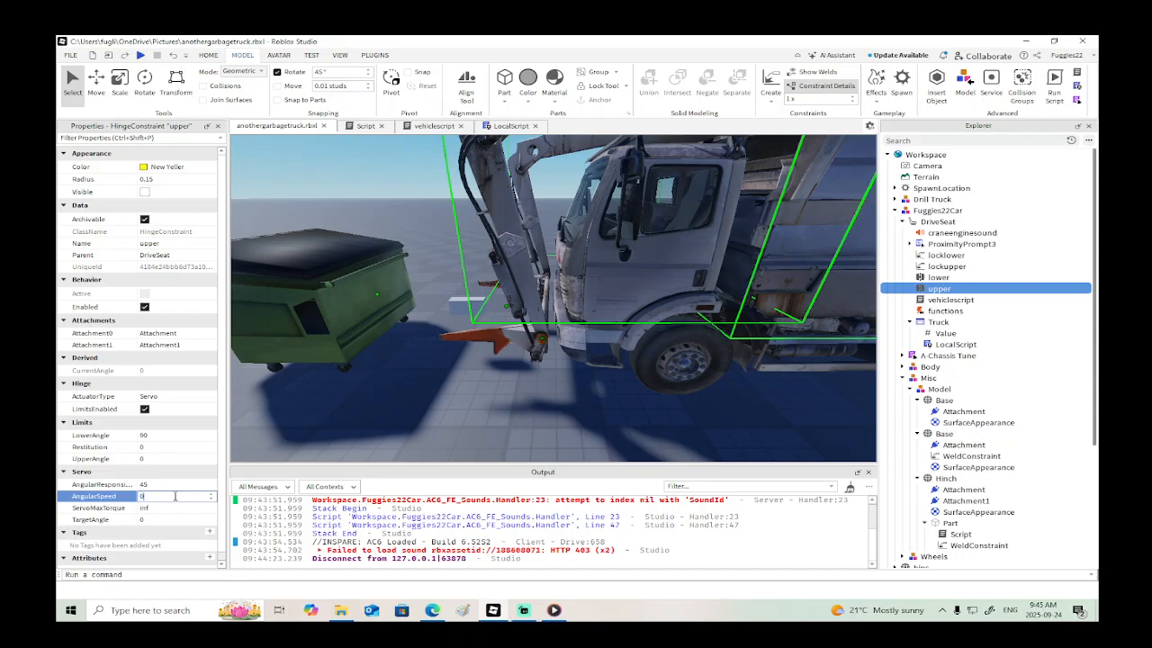
- In vehiclescript, set script.Parent.upper.TargetAngle in the "up" block to 90
{"action": "left_click", "coordinate": [431, 127]}
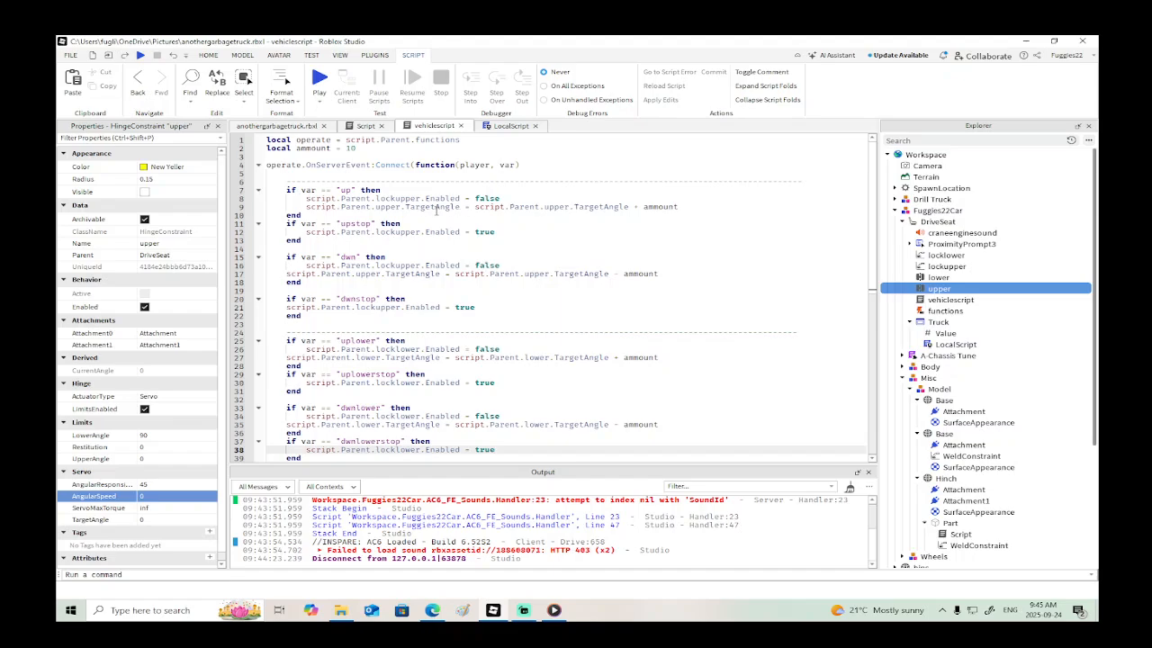
{"action": "left_click_drag", "start_coordinate": [689, 209], "coordinate": [476, 210]}
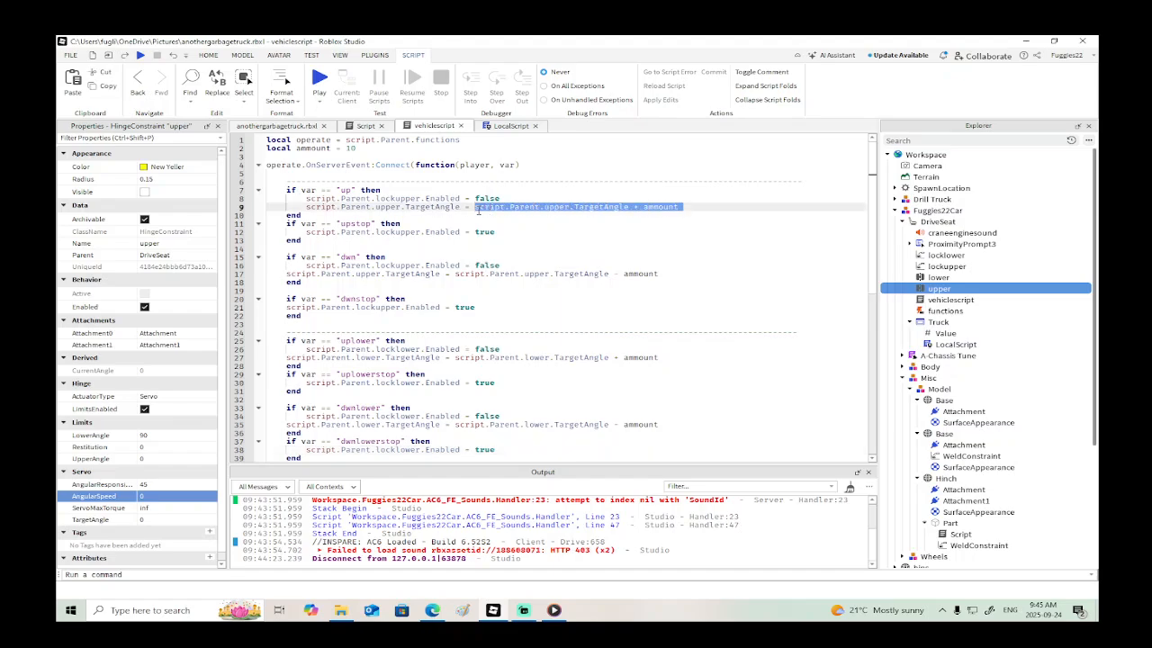
{"action": "type", "text": "90"}
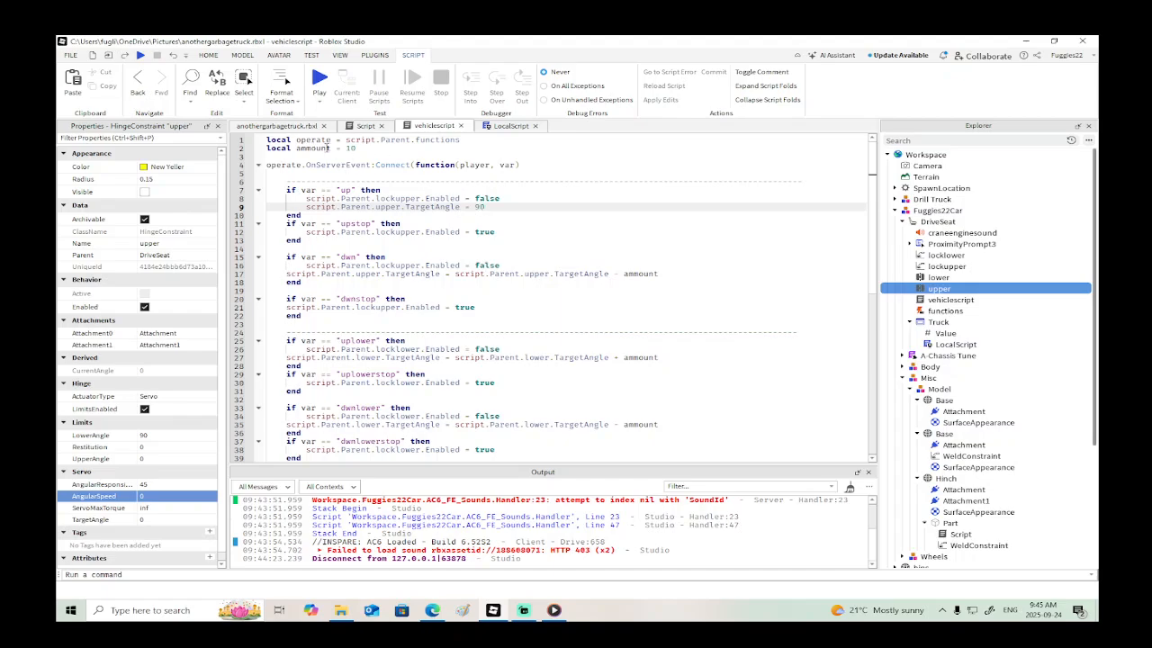
- Add script.Parent.upper.AngularSpeed = 2 at the end of vehiclescript's "up" block and copy it together with the TargetAngle line
{"action": "left_click", "coordinate": [282, 127]}
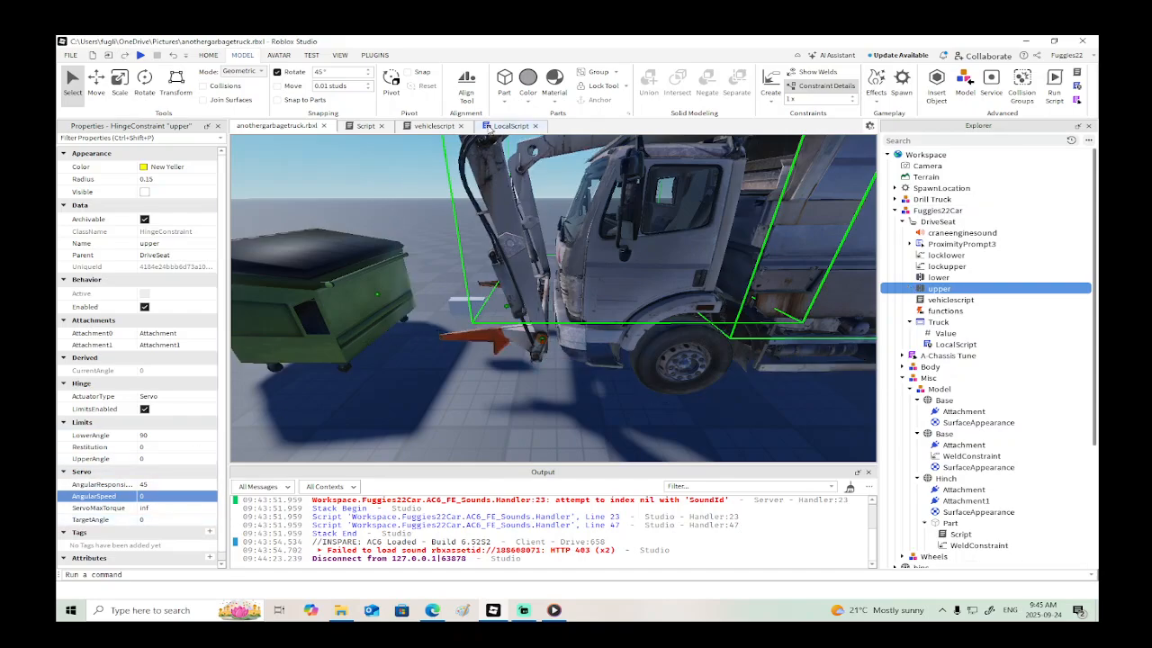
{"action": "left_click", "coordinate": [495, 126]}
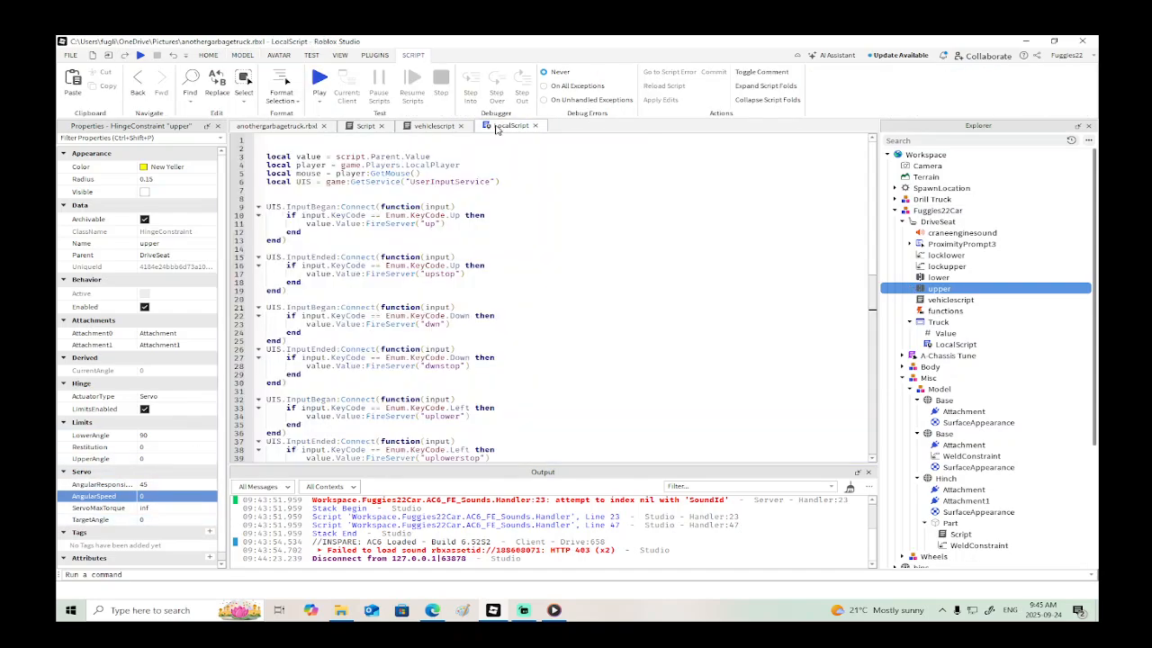
{"action": "left_click", "coordinate": [433, 126]}
{"action": "key", "text": "Return"}
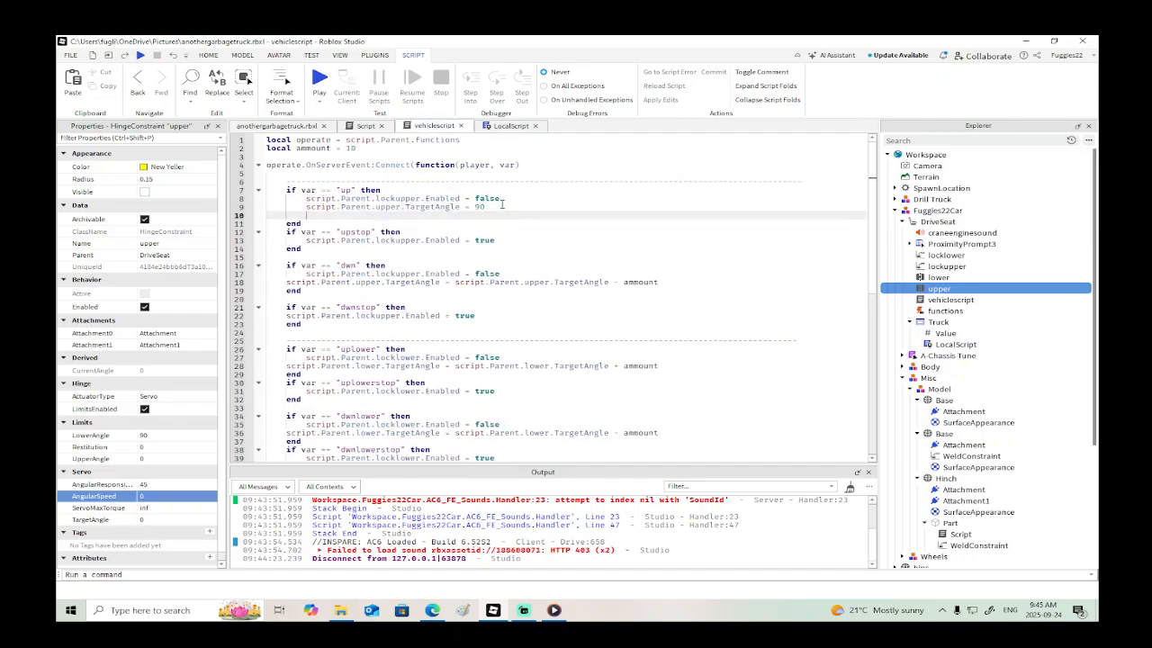
{"action": "type", "text": "script.Parent.upper.a"}
{"action": "key", "text": "Down"}
{"action": "key", "text": "Down"}
{"action": "key", "text": "Down"}
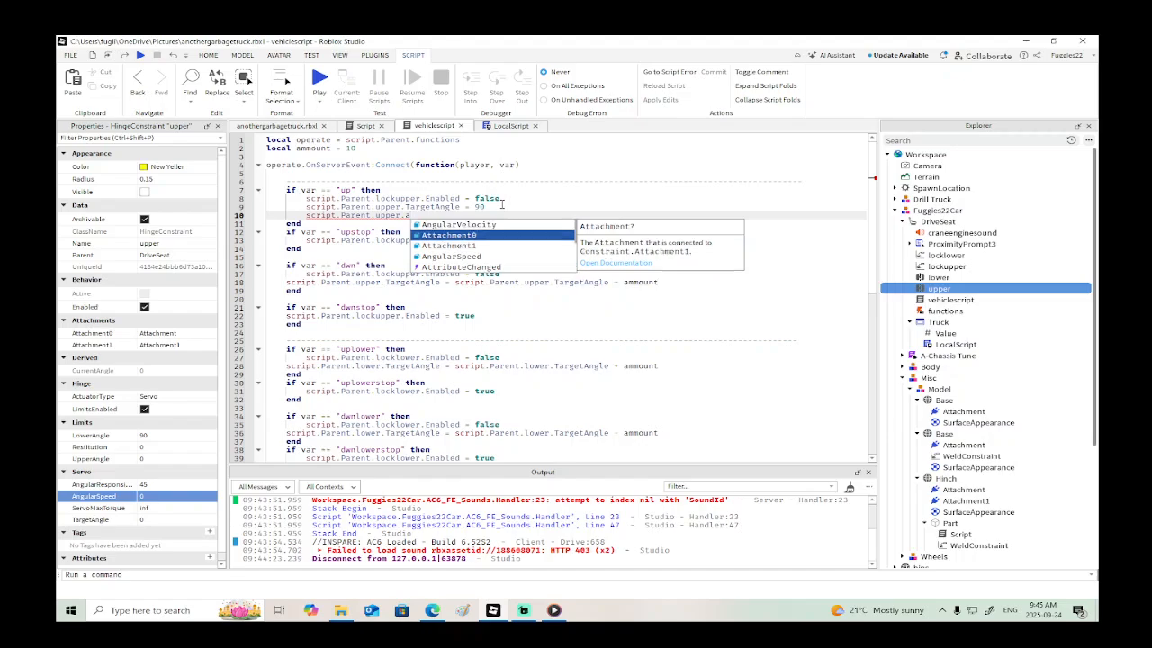
{"action": "key", "text": "Tab"}
{"action": "type", "text": "="}
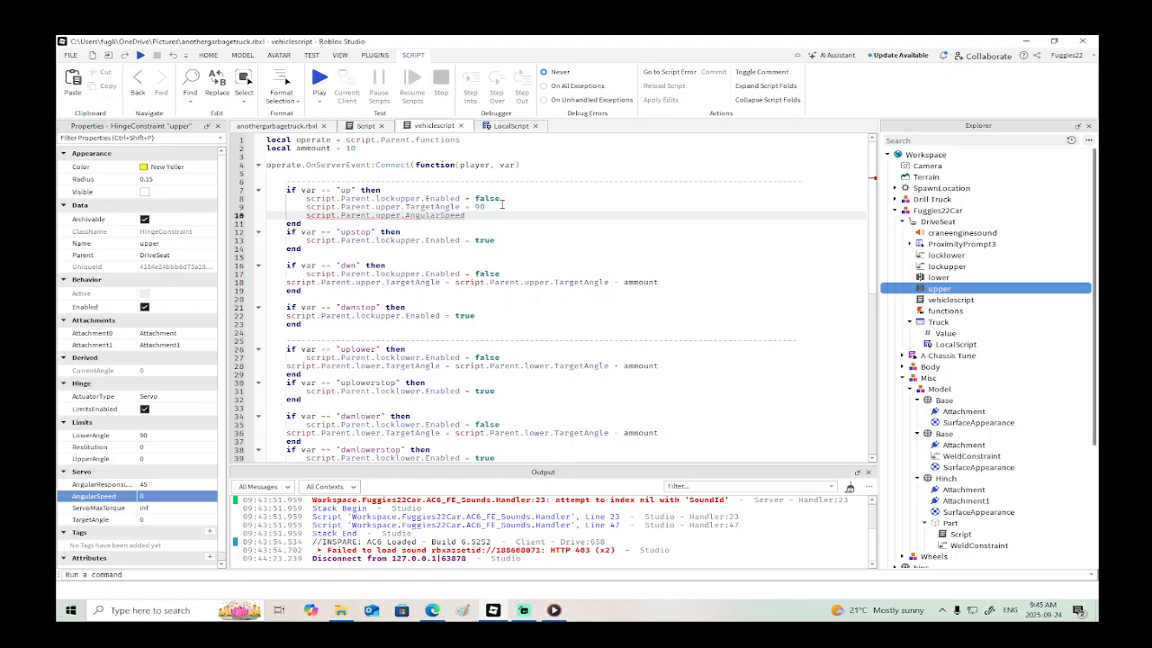
{"action": "type", "text": " 2"}
{"action": "left_click_drag", "start_coordinate": [477, 216], "coordinate": [285, 211]}
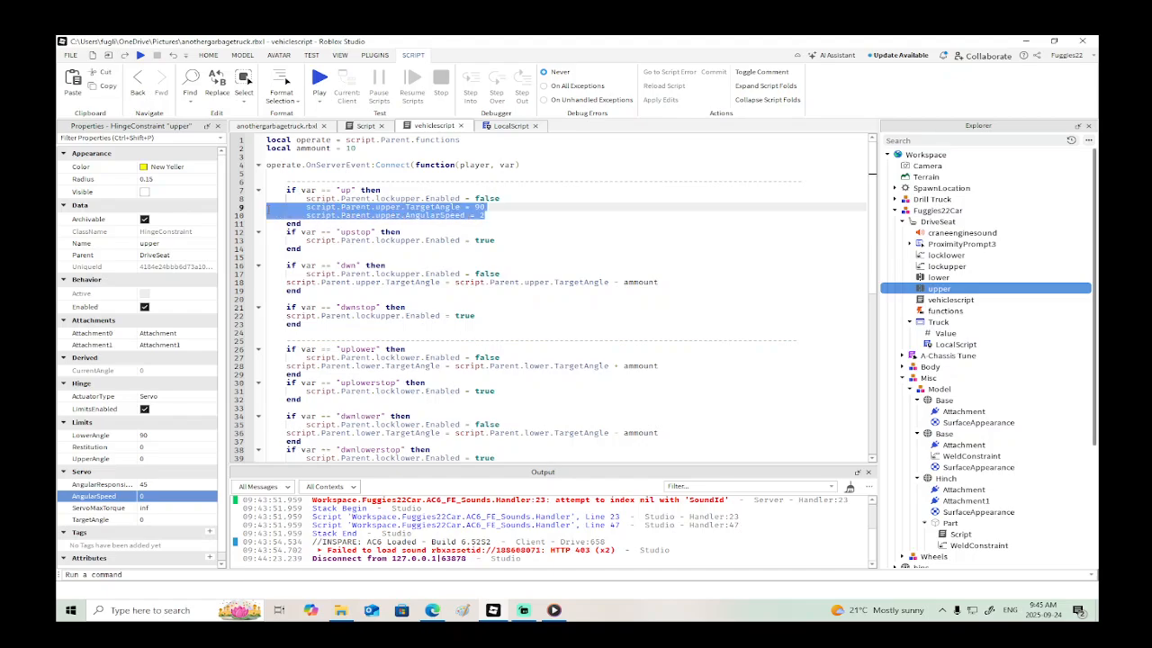
{"action": "key", "text": "ctrl+c"}
{"action": "left_click", "coordinate": [513, 241]}
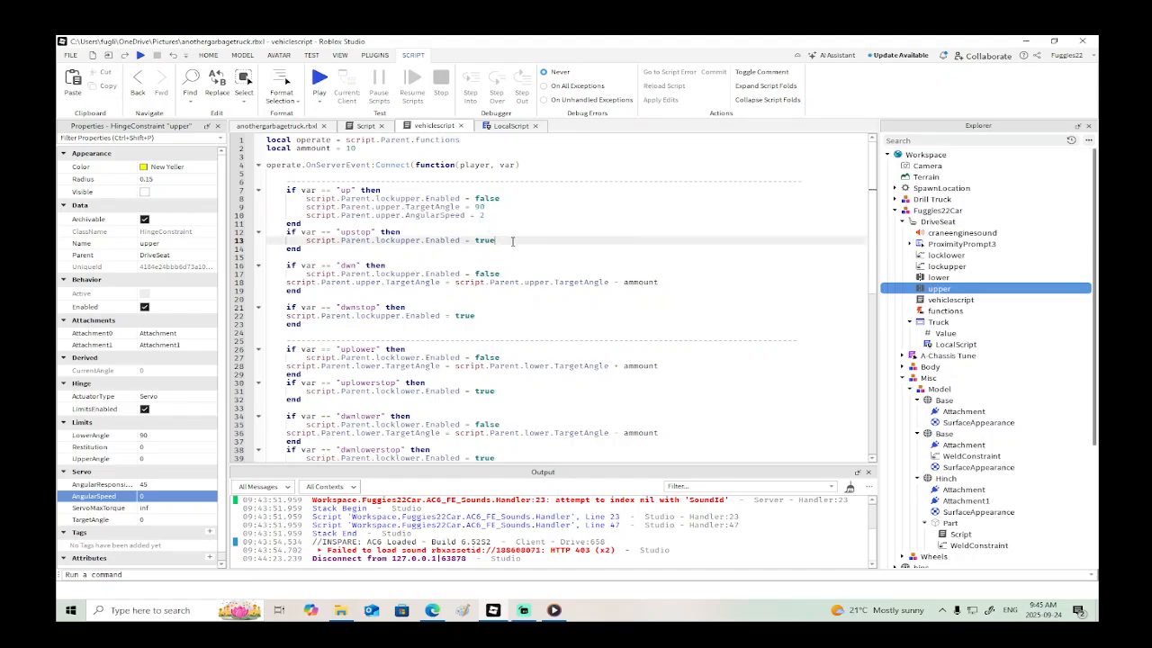
{"action": "key", "text": "Return"}
{"action": "key", "text": "ctrl+v"}
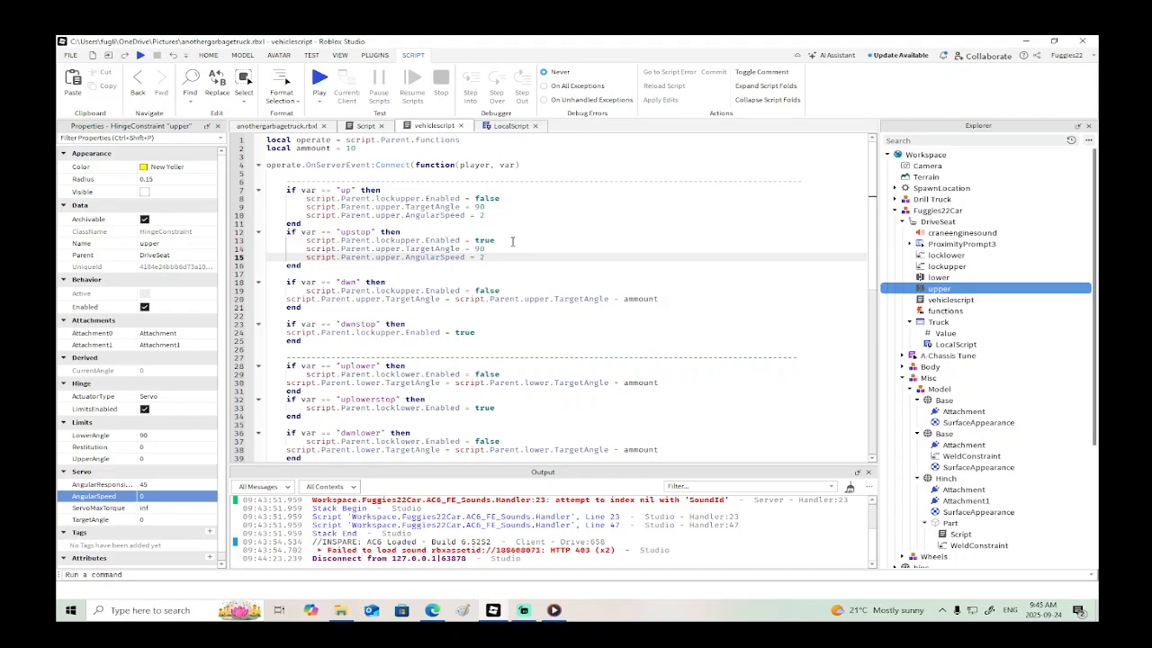
{"action": "left_click_drag", "start_coordinate": [486, 257], "coordinate": [274, 248]}
{"action": "key", "text": "BackSpace"}
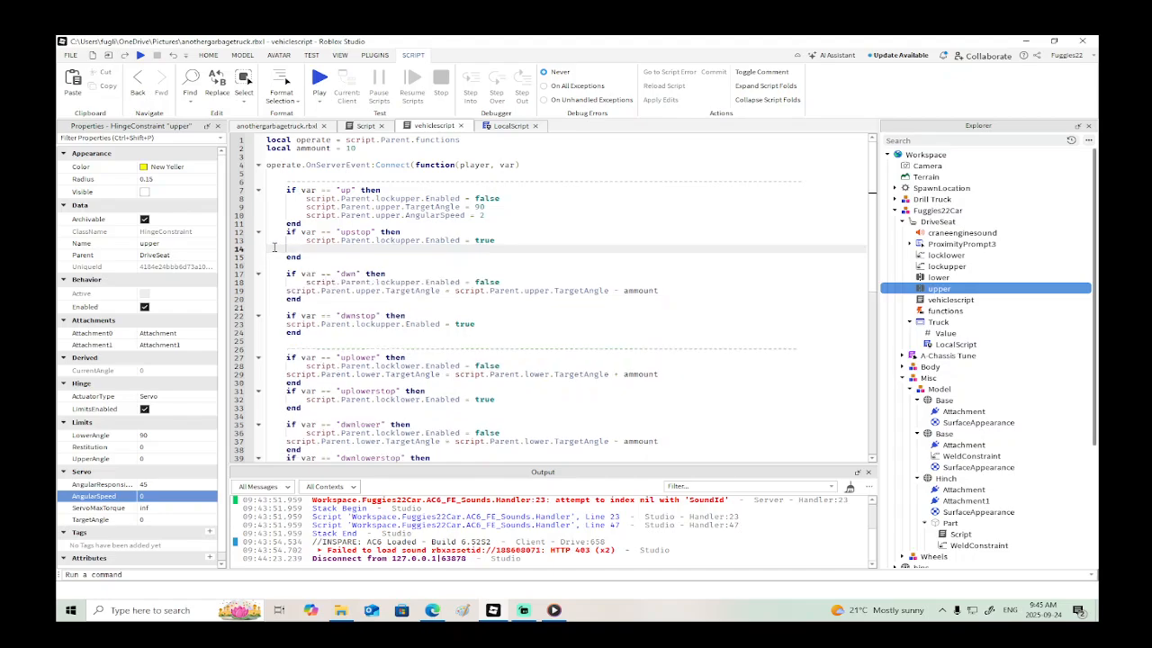
- Paste the copied lines at the start of the "upstop" block, set TargetAngle and AngularSpeed to 0, and remove the leftover blank line
{"action": "left_click", "coordinate": [404, 231]}
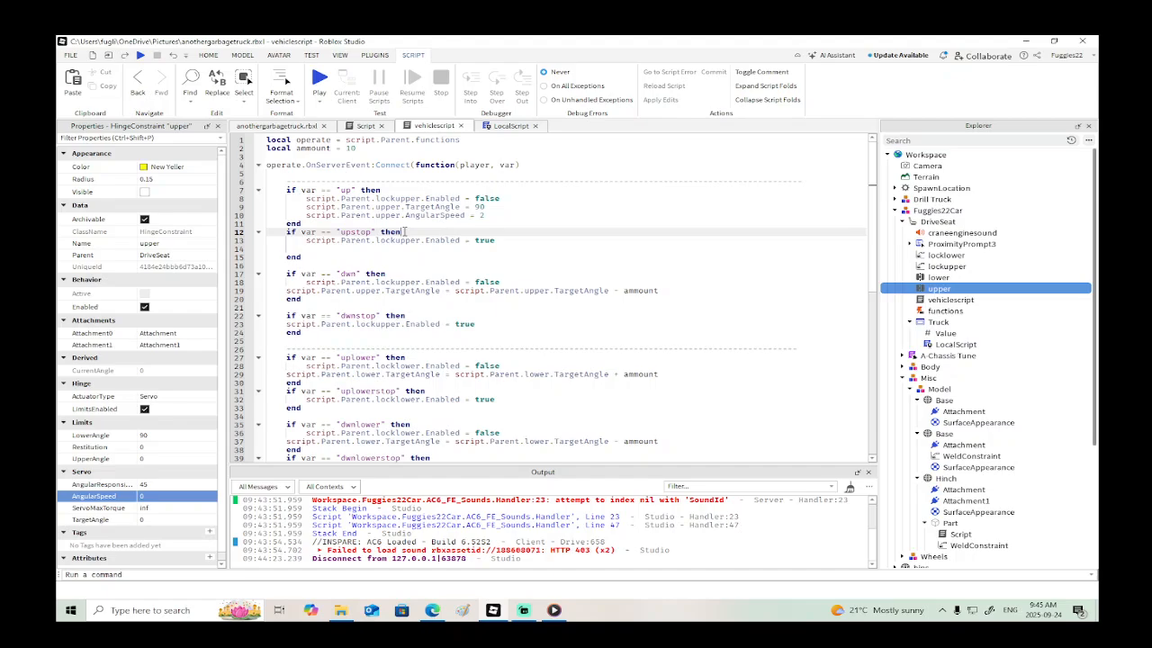
{"action": "key", "text": "Return"}
{"action": "key", "text": "ctrl+v"}
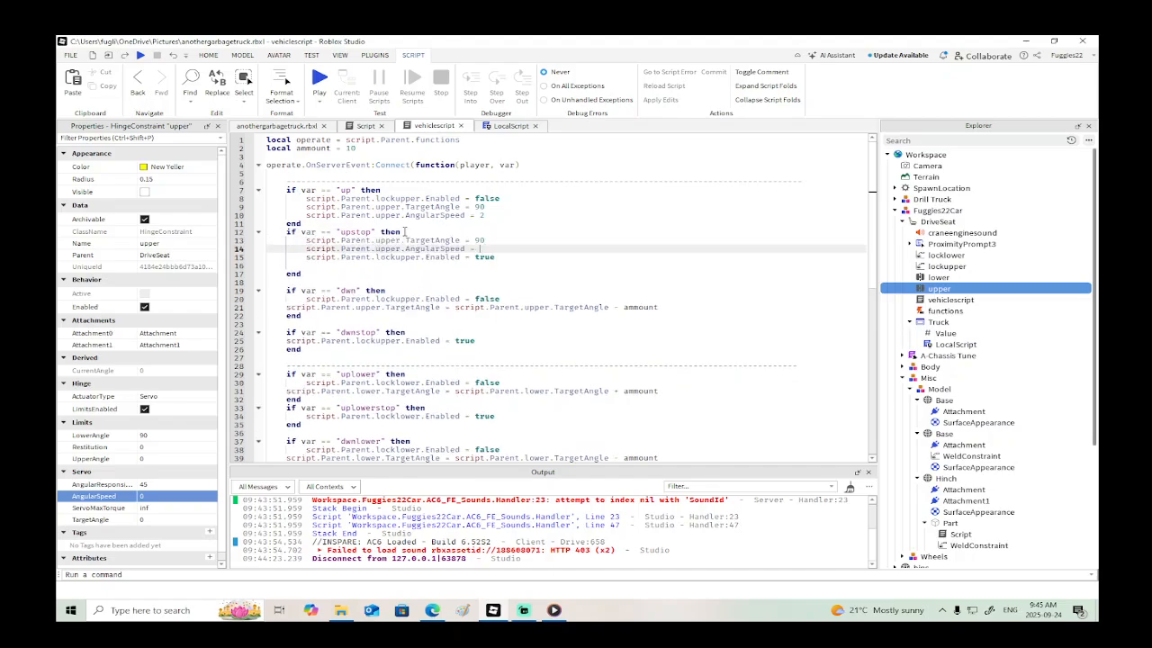
{"action": "key", "text": "Up"}
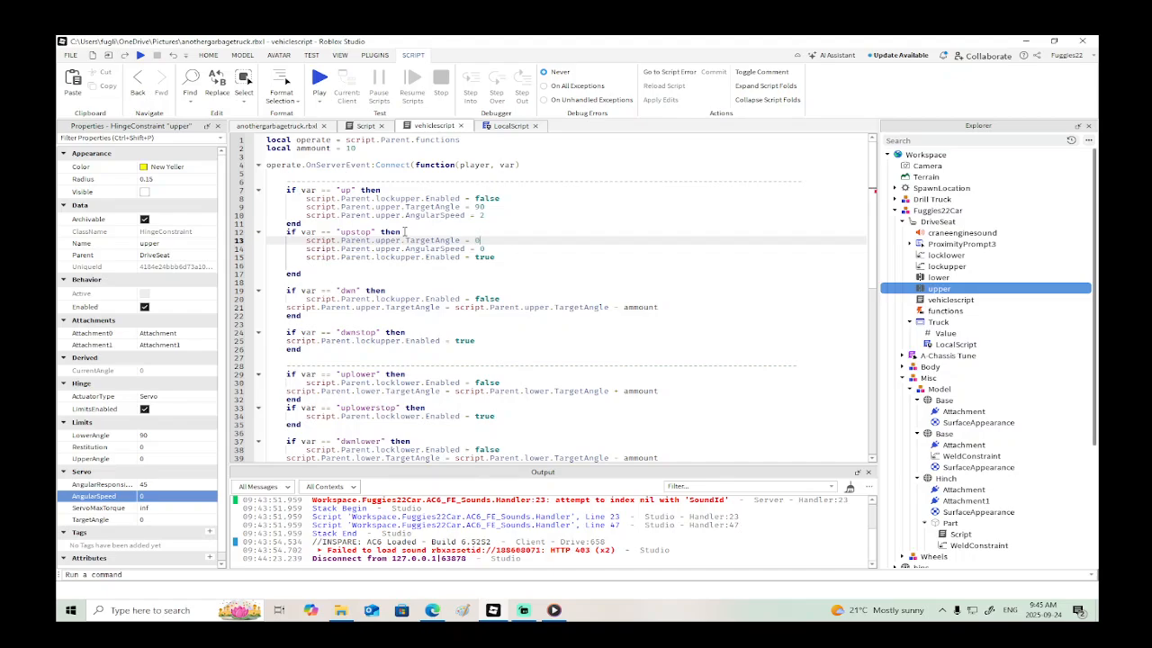
{"action": "left_click", "coordinate": [315, 265]}
{"action": "key", "text": "BackSpace"}
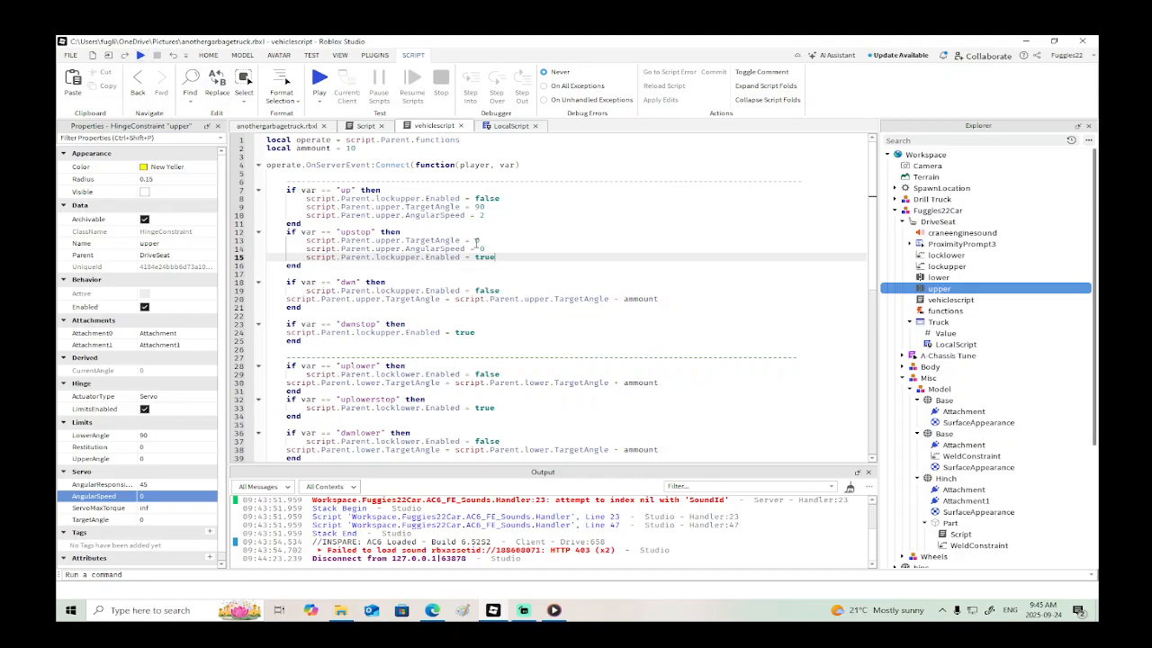
- Replace the TargetAngle line in vehiclescript's "dwn" block with a copy of the "up" block's TargetAngle and AngularSpeed lines
{"action": "left_click_drag", "start_coordinate": [491, 214], "coordinate": [267, 206]}
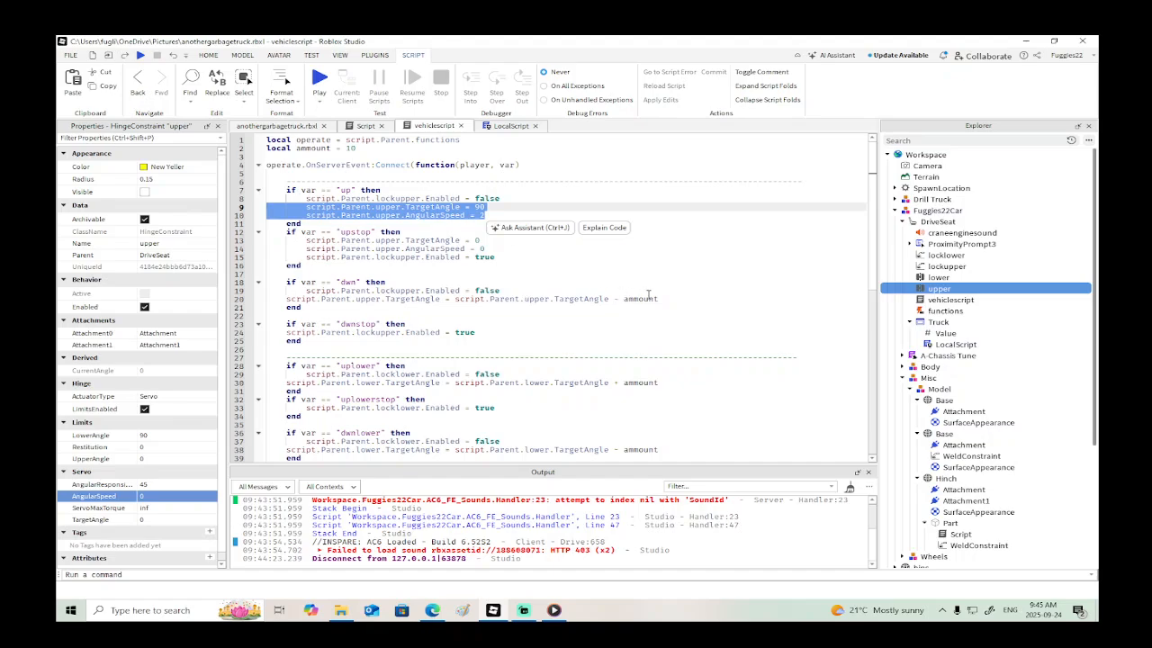
{"action": "left_click_drag", "start_coordinate": [659, 298], "coordinate": [286, 298]}
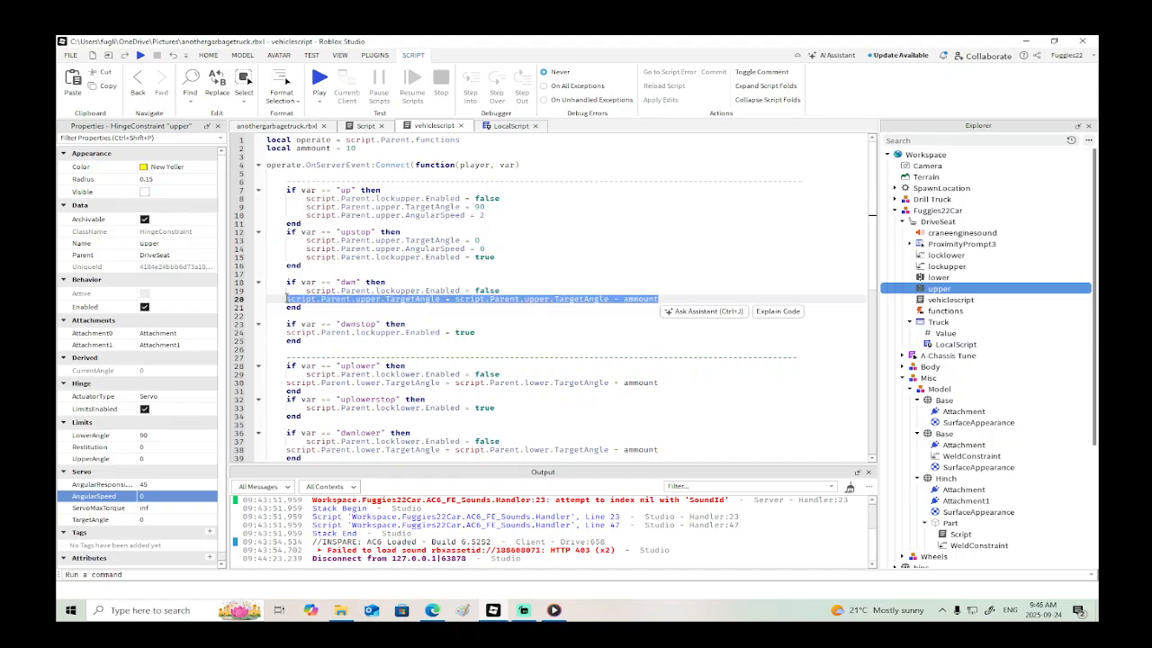
{"action": "key", "text": "ctrl+v"}
- Paste the copied lines at the start of the "dwnstop" block with TargetAngle and AngularSpeed at 0, and set the "dwn" block's TargetAngle to 0
{"action": "left_click", "coordinate": [410, 332]}
{"action": "key", "text": "Return"}
{"action": "key", "text": "ctrl+v"}
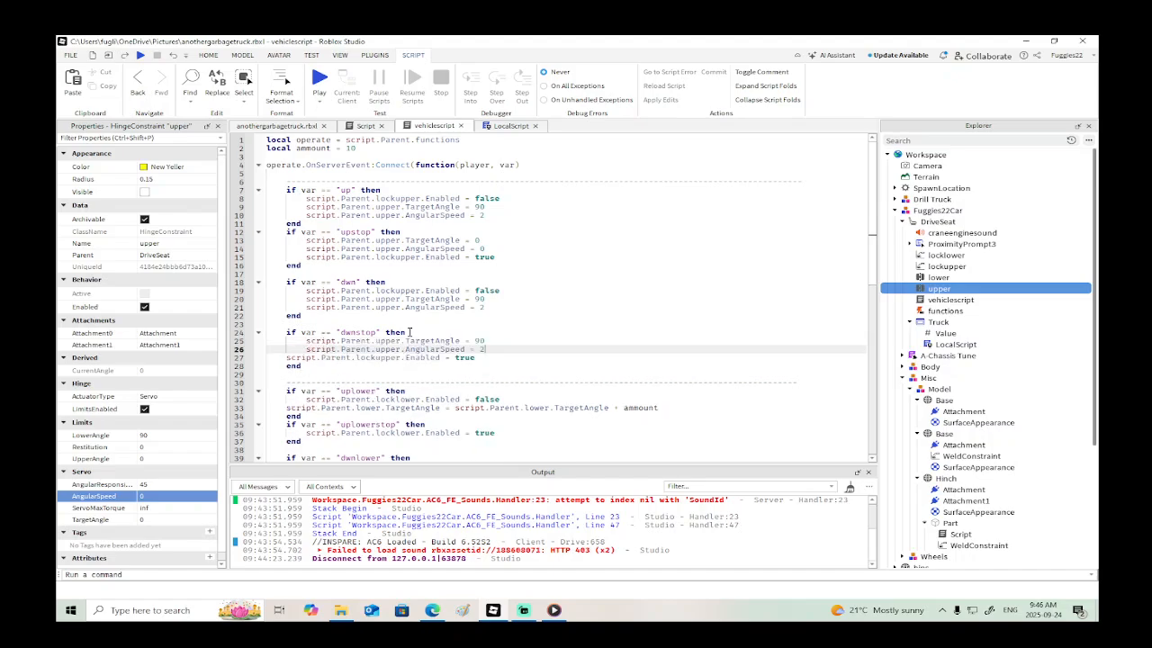
{"action": "key", "text": "Up"}
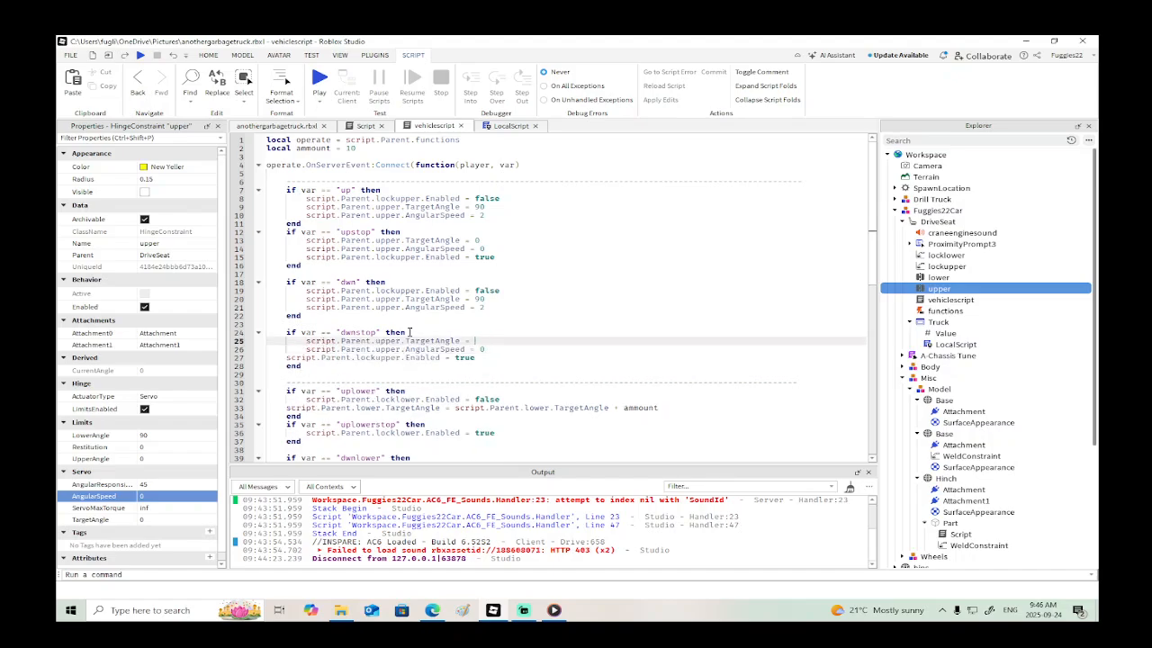
{"action": "type", "text": "0"}
{"action": "left_click", "coordinate": [486, 300]}
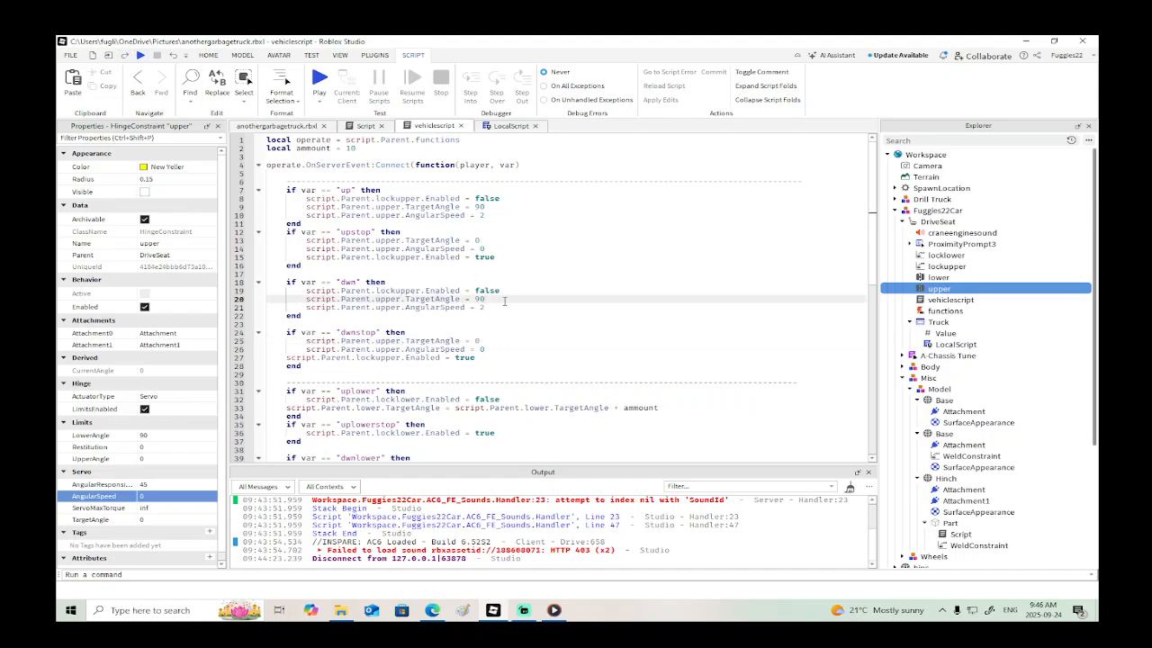
{"action": "type", "text": "0"}
- Playtest the garbage truck from its driver's seat, raising and lowering the upper arm, and end the test
{"action": "left_click", "coordinate": [140, 57]}
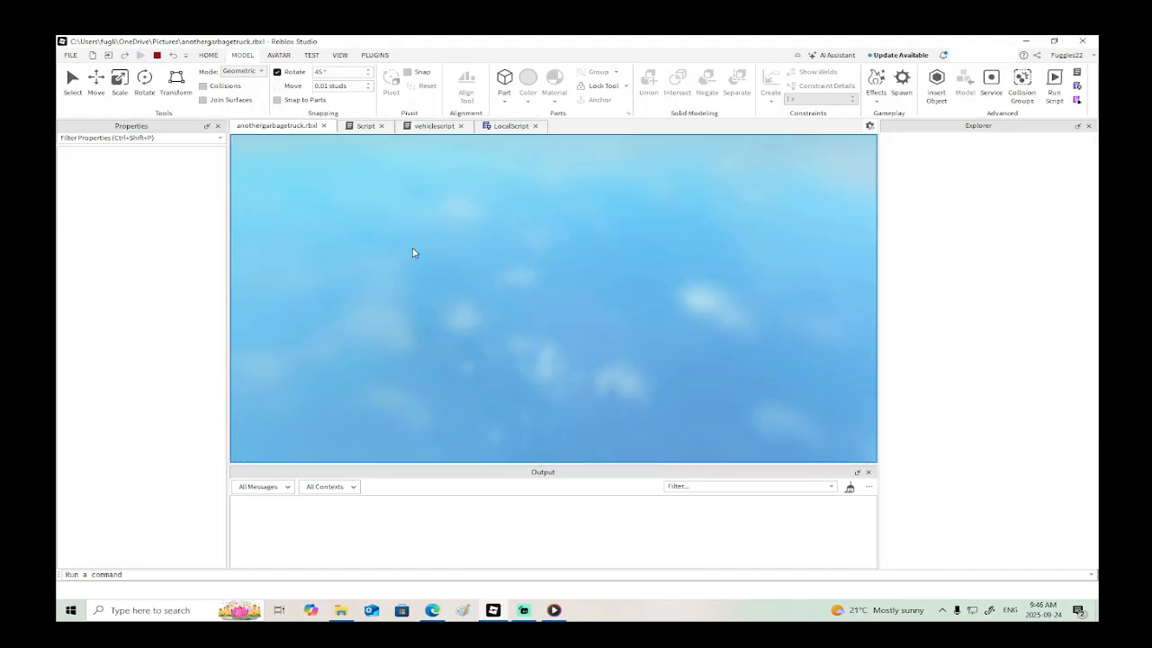
{"action": "key", "text": "w"}
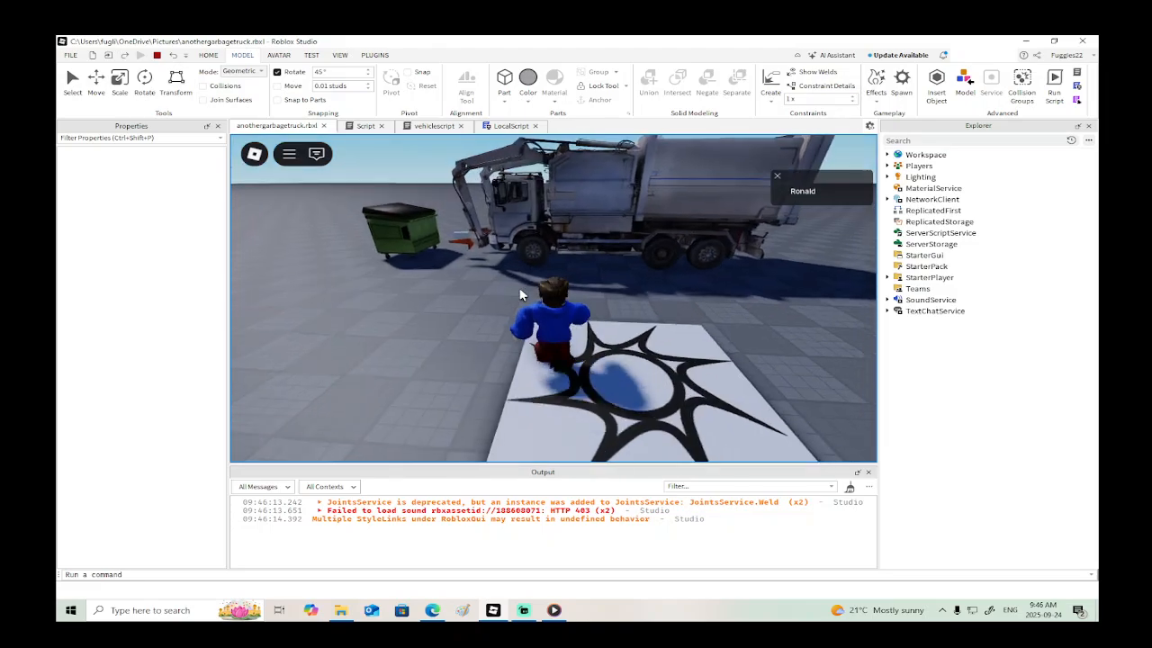
{"action": "key", "text": "e"}
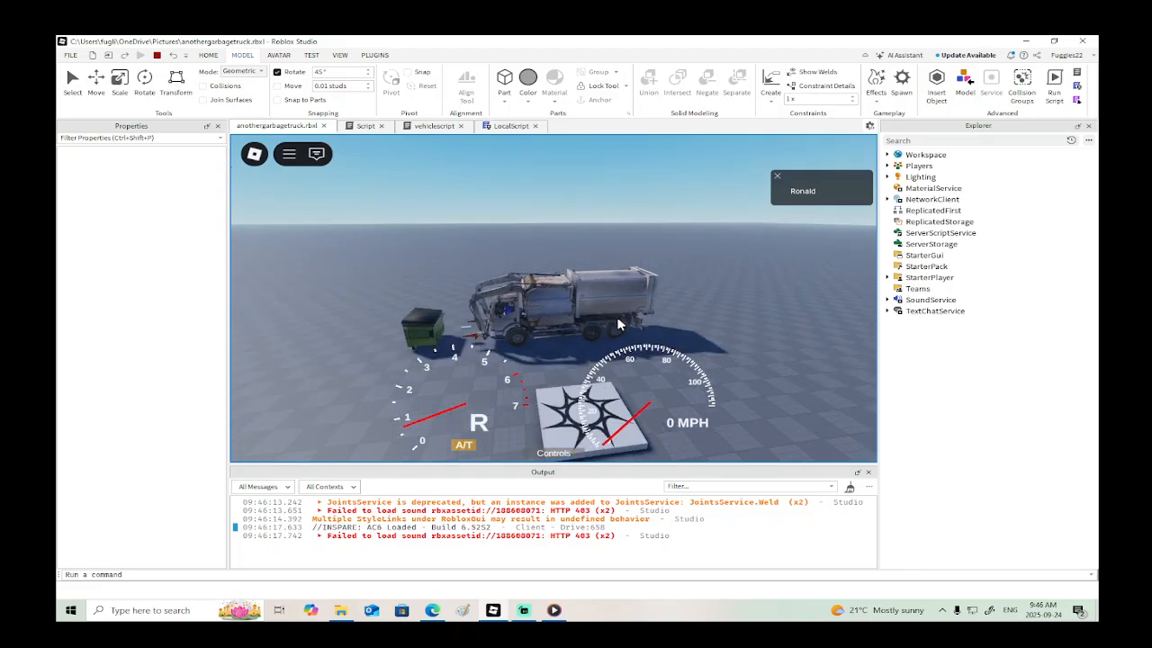
{"action": "key", "text": "r"}
{"action": "key", "text": "r"}
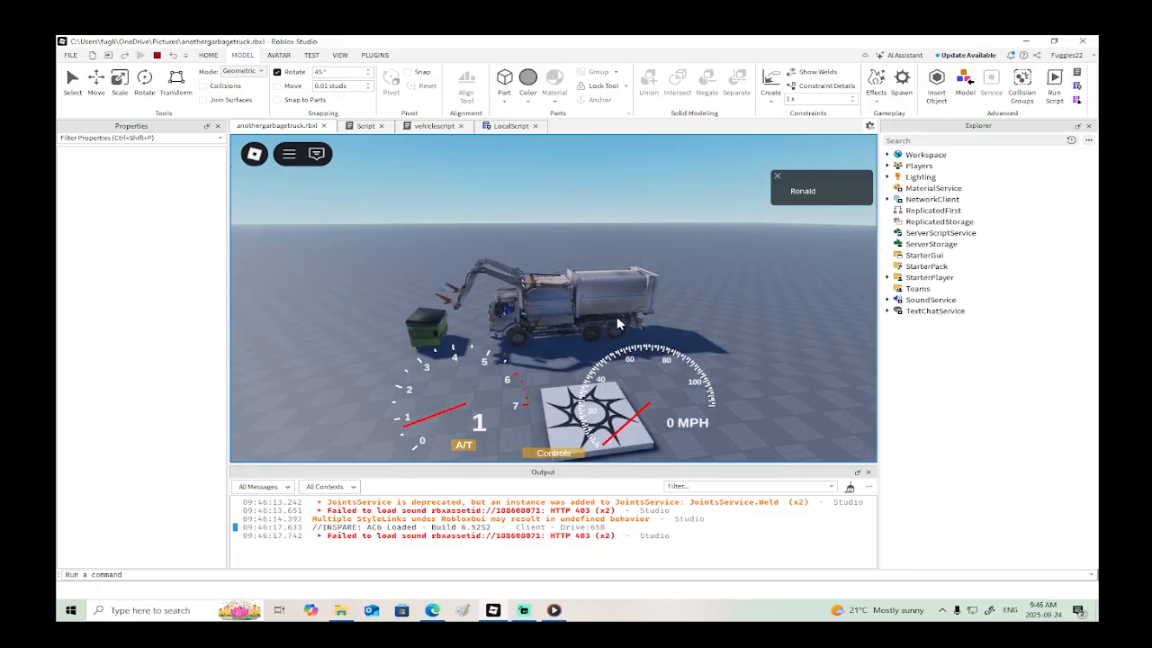
{"action": "key", "text": "f"}
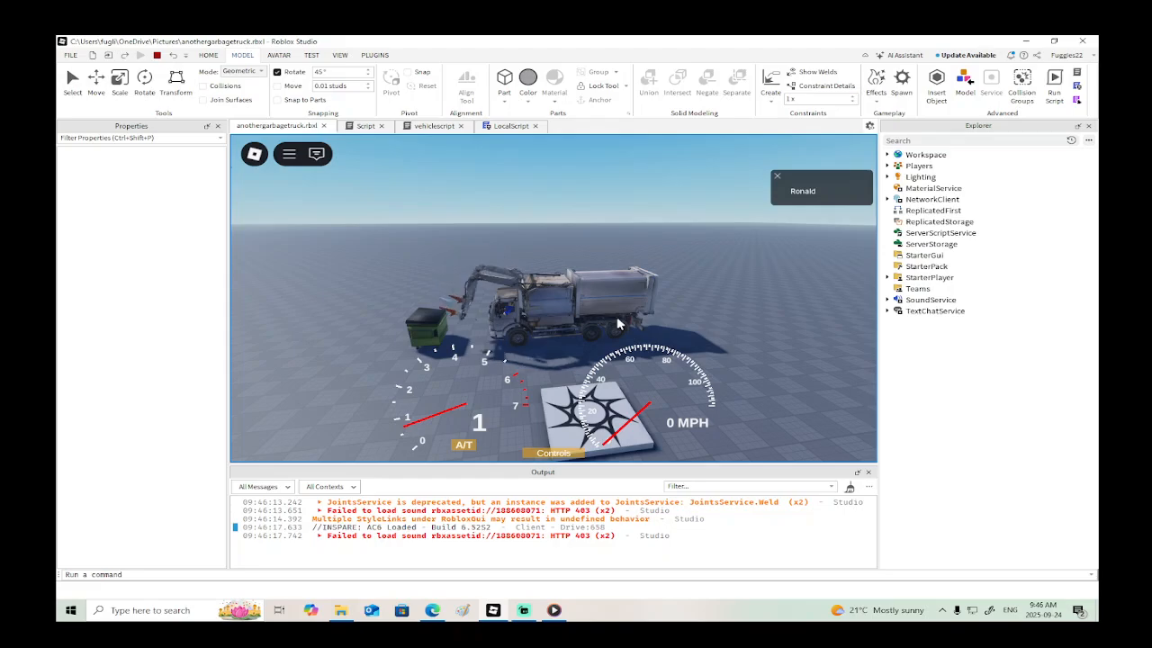
{"action": "left_click", "coordinate": [156, 55]}
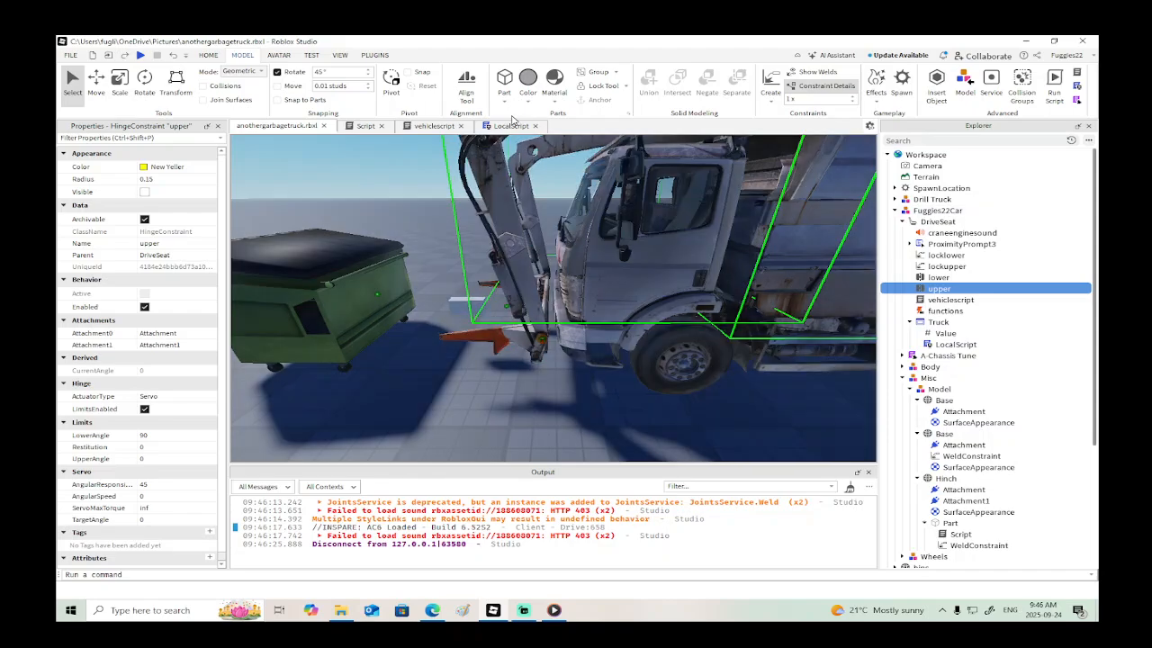
- In vehiclescript, set script.Parent.upper.AngularSpeed to 1 in both the "up" and "dwn" blocks
{"action": "left_click", "coordinate": [506, 127]}
{"action": "left_click", "coordinate": [434, 126]}
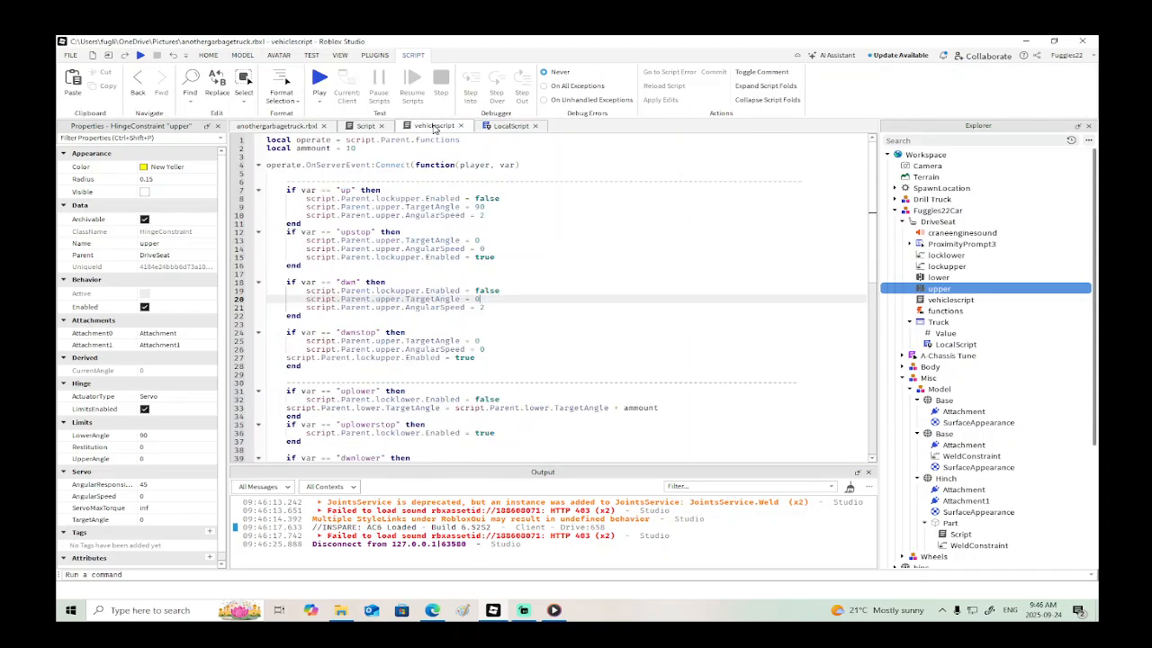
{"action": "left_click", "coordinate": [487, 214]}
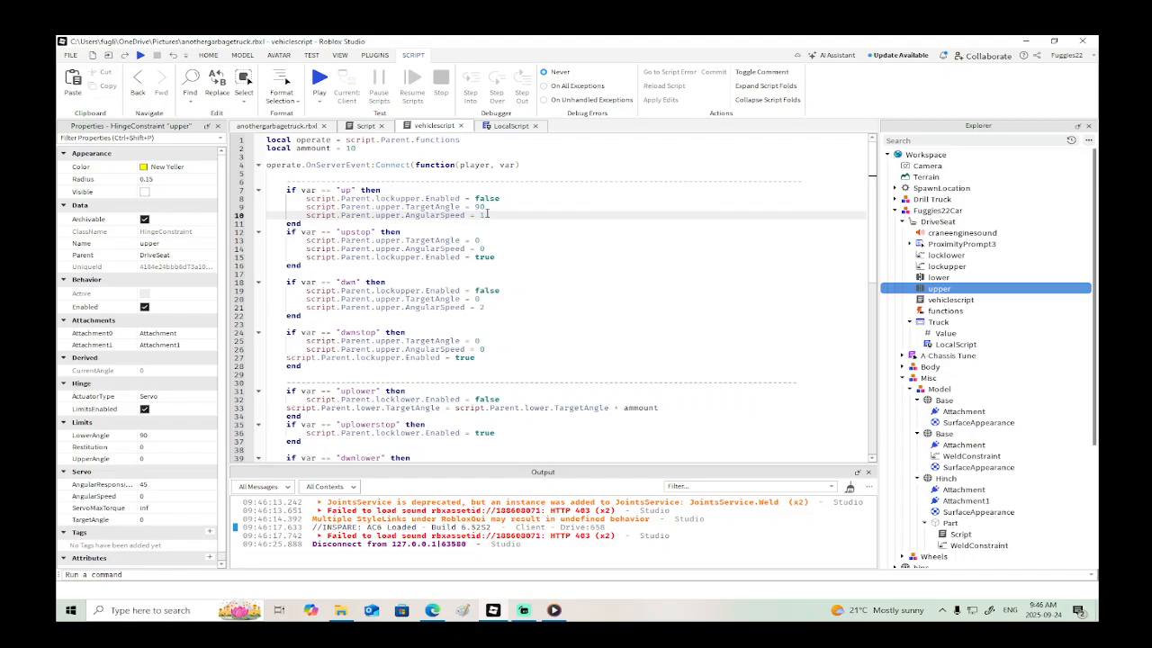
{"action": "right_click", "coordinate": [493, 307]}
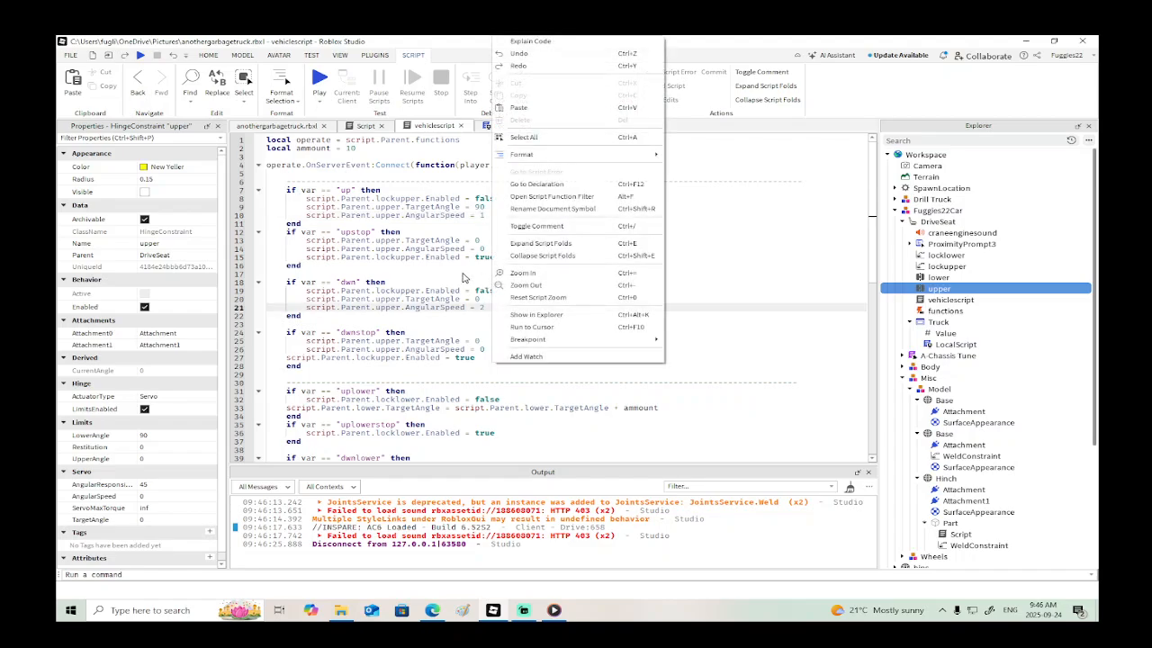
{"action": "left_click", "coordinate": [487, 308]}
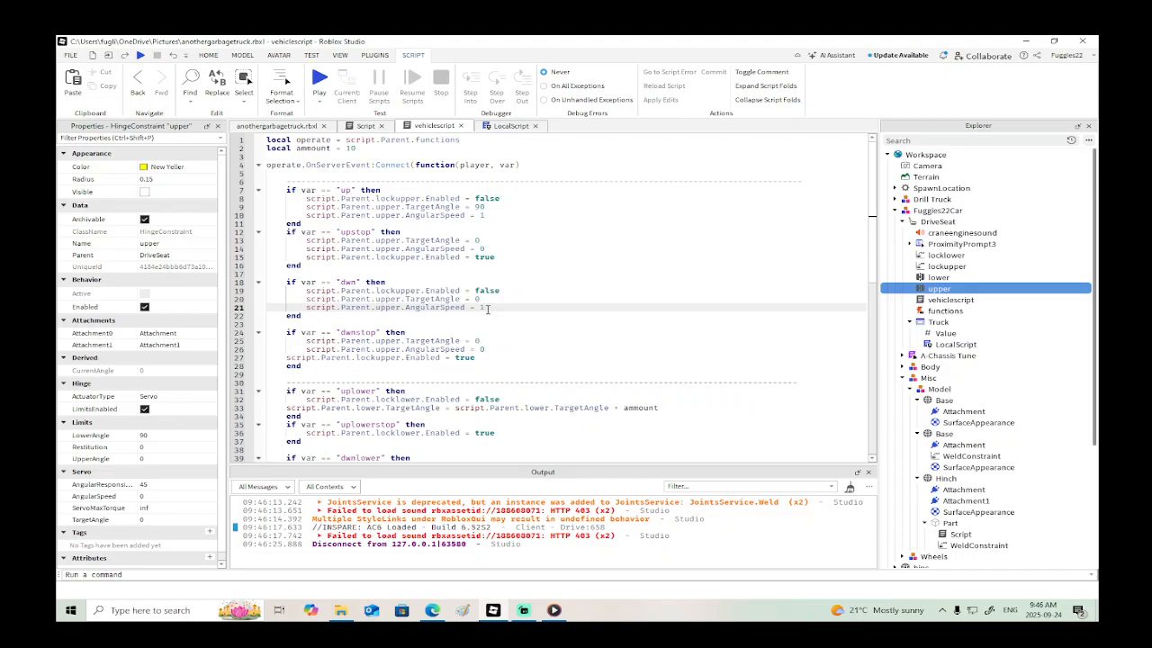
- Playtest the truck with the reduced arm speed, driving it briefly and raising the upper arm, and end the test
{"action": "left_click", "coordinate": [140, 55]}
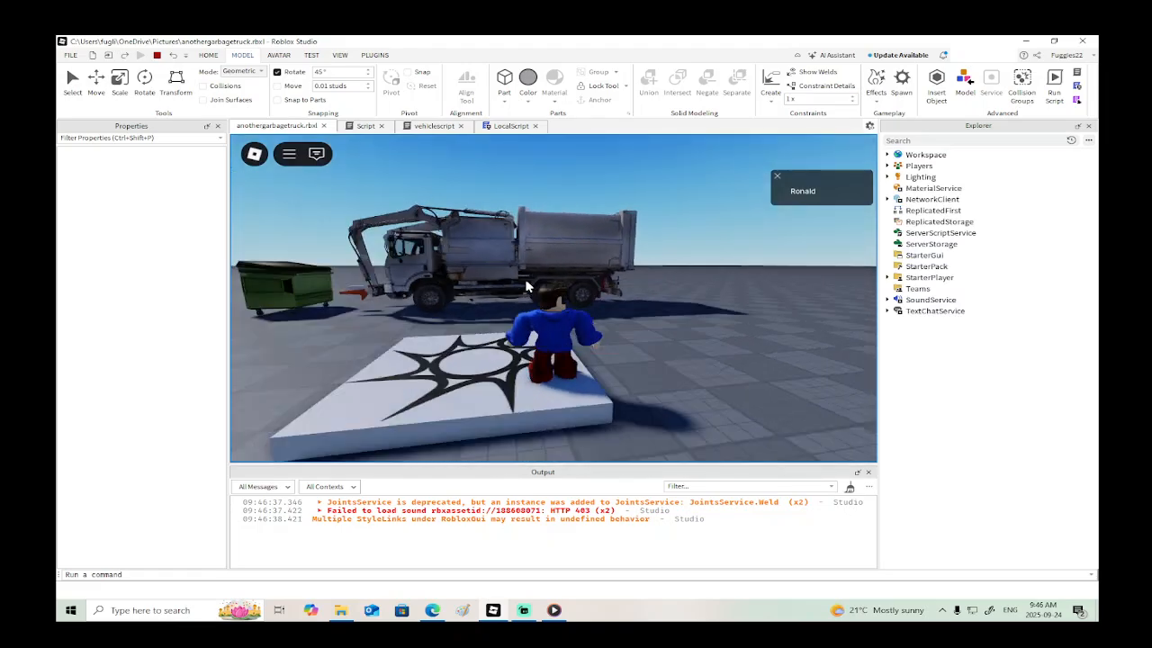
{"action": "right_click_drag", "start_coordinate": [529, 286], "coordinate": [529, 288]}
{"action": "key", "text": "w"}
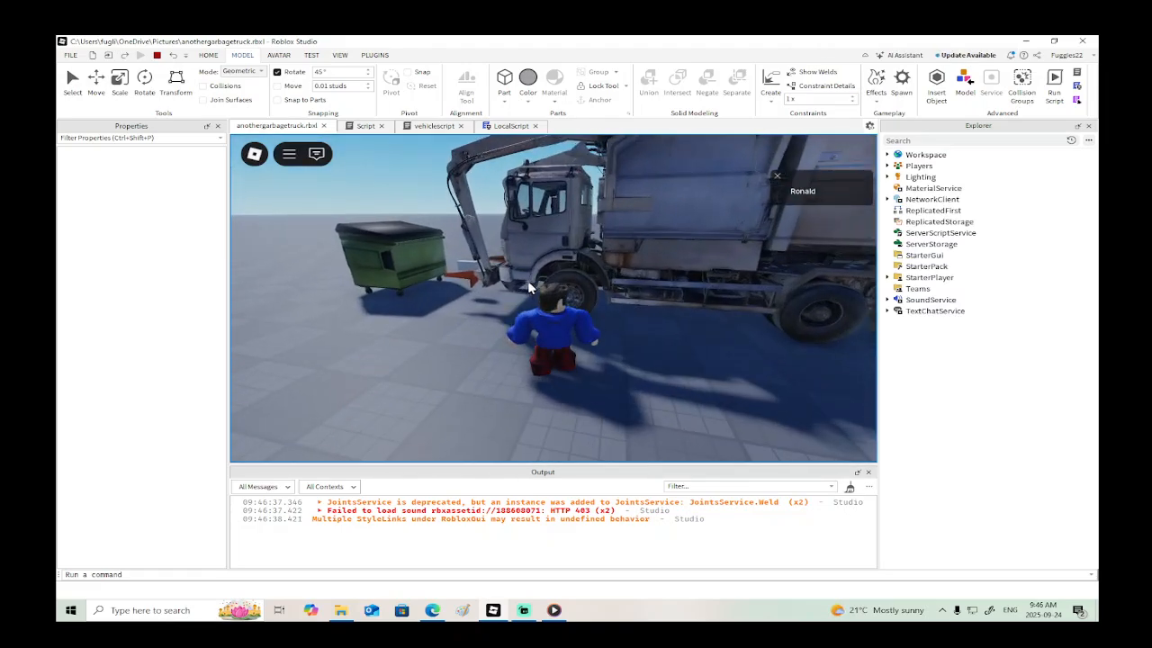
{"action": "key", "text": "e"}
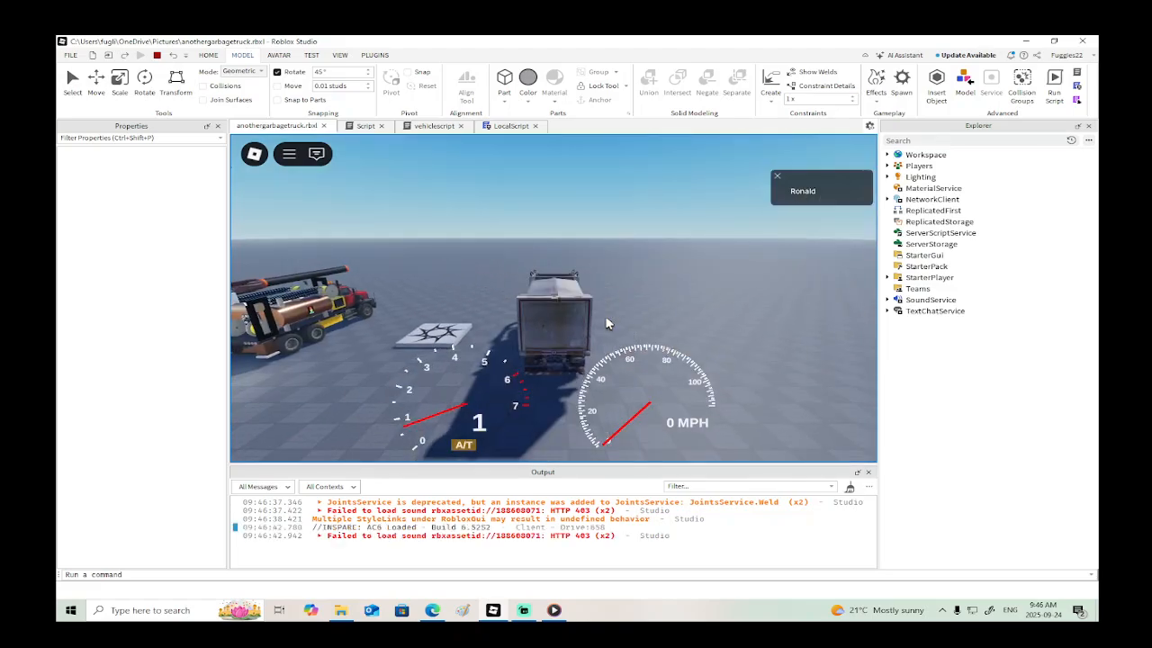
{"action": "right_click_drag", "start_coordinate": [605, 318], "coordinate": [605, 314]}
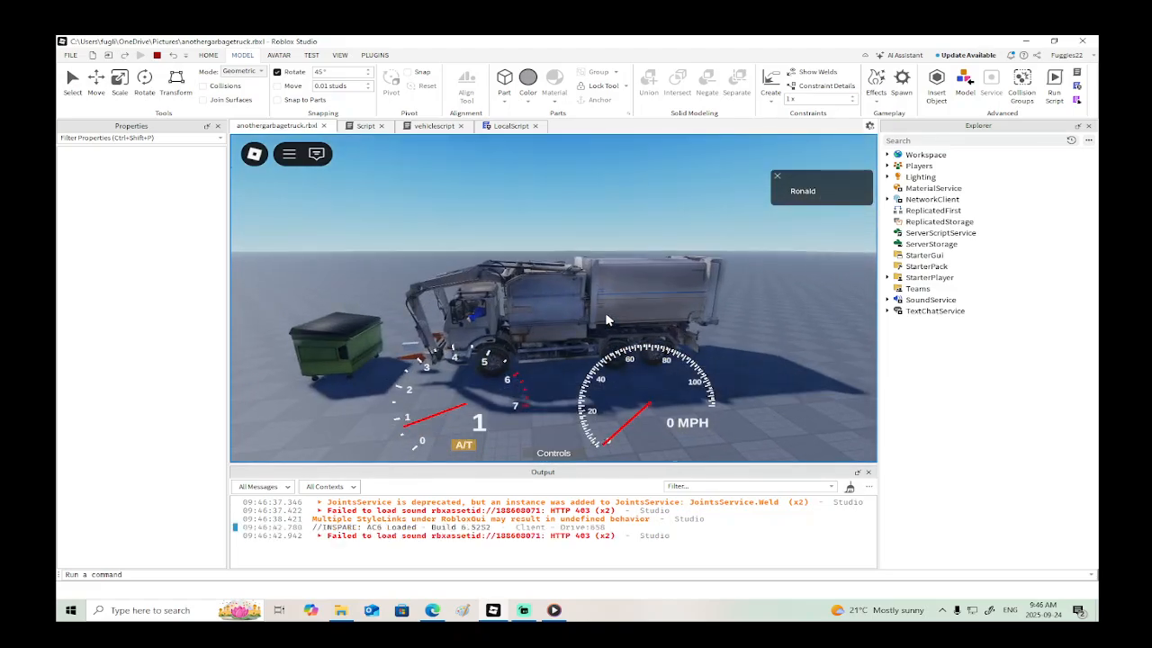
{"action": "key", "text": "w"}
{"action": "key", "text": "s"}
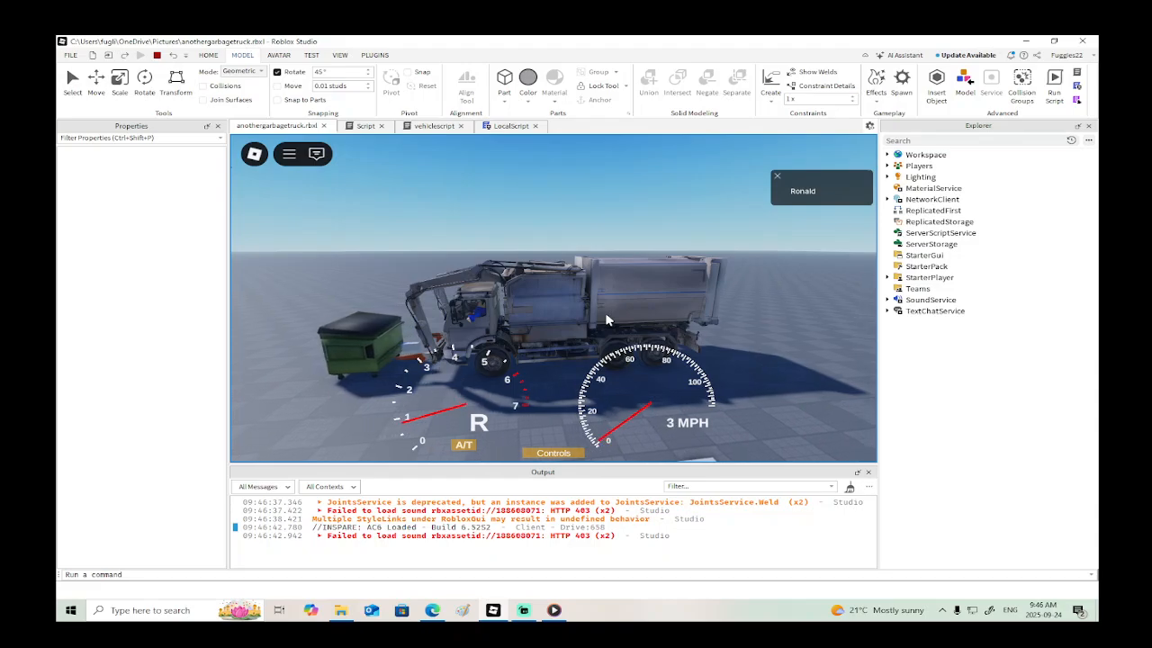
{"action": "key", "text": "w"}
{"action": "key", "text": "r"}
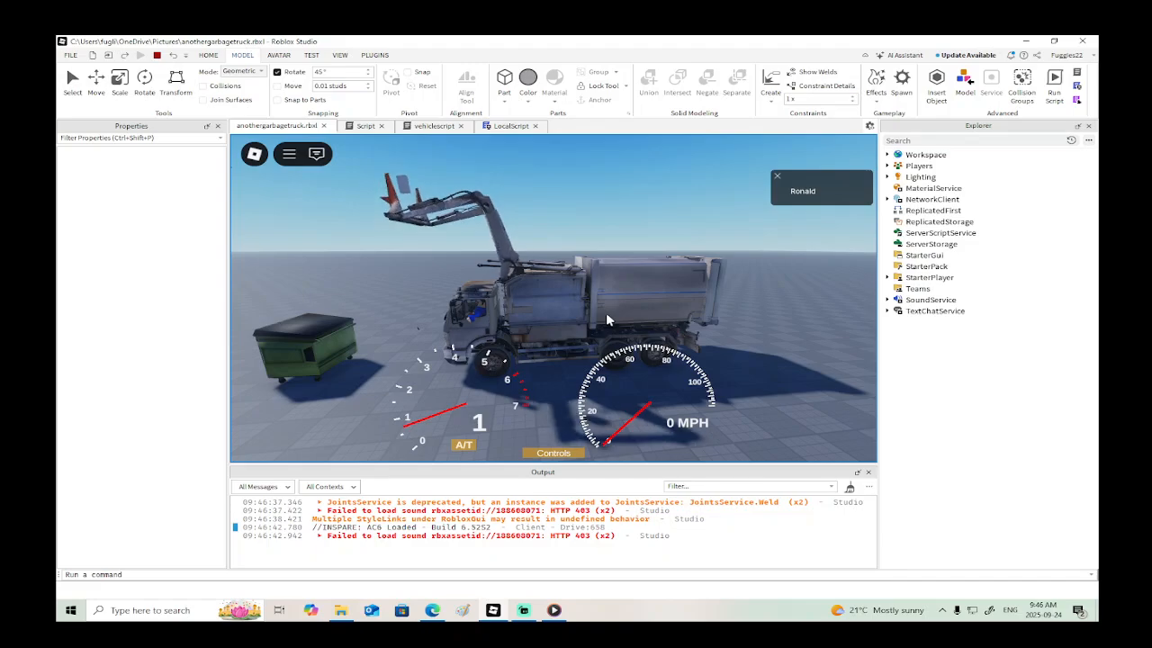
{"action": "left_click", "coordinate": [157, 54]}
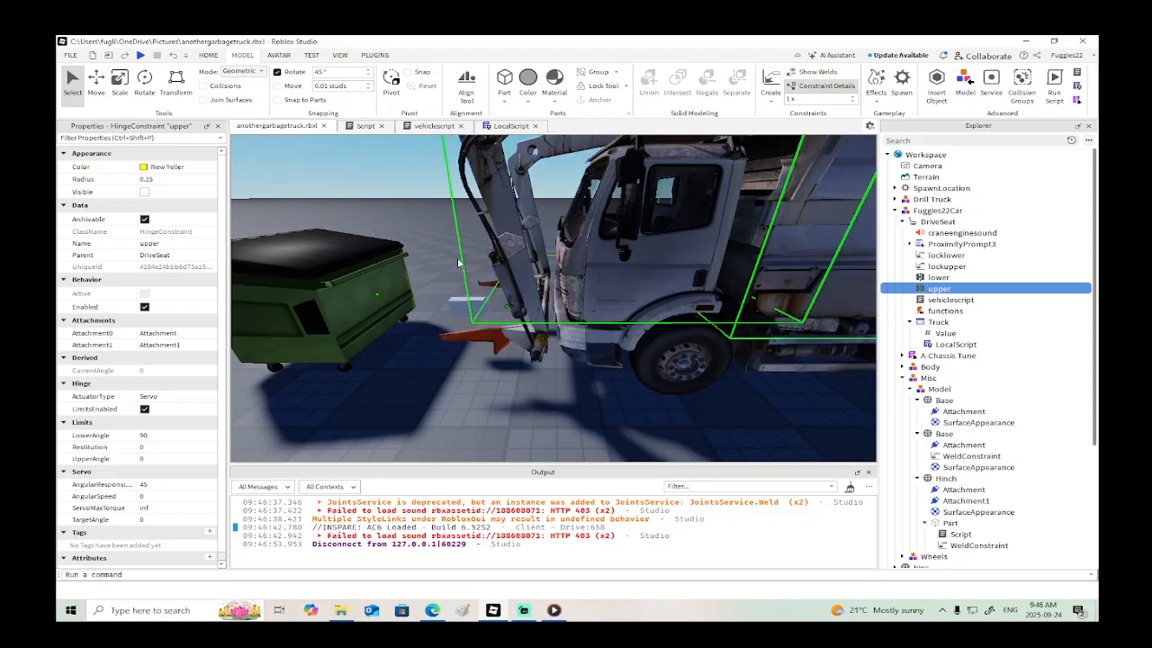
- In vehiclescript, set script.Parent.upper.TargetAngle in the "up" block to 130
{"action": "left_click", "coordinate": [434, 126]}
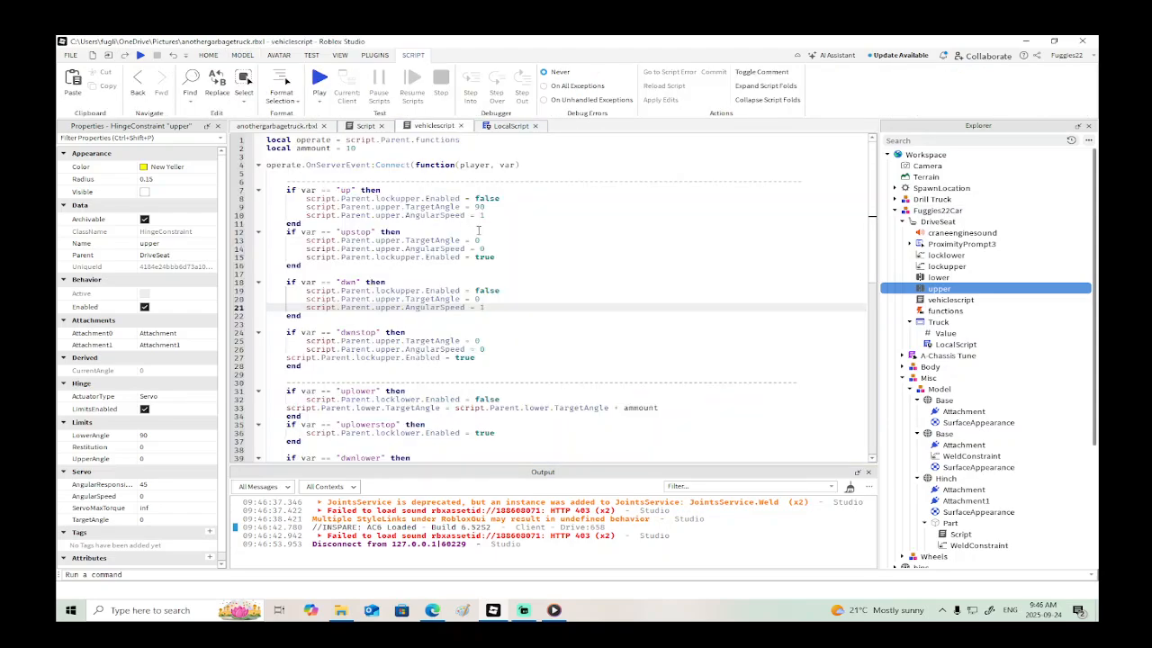
{"action": "left_click", "coordinate": [491, 207]}
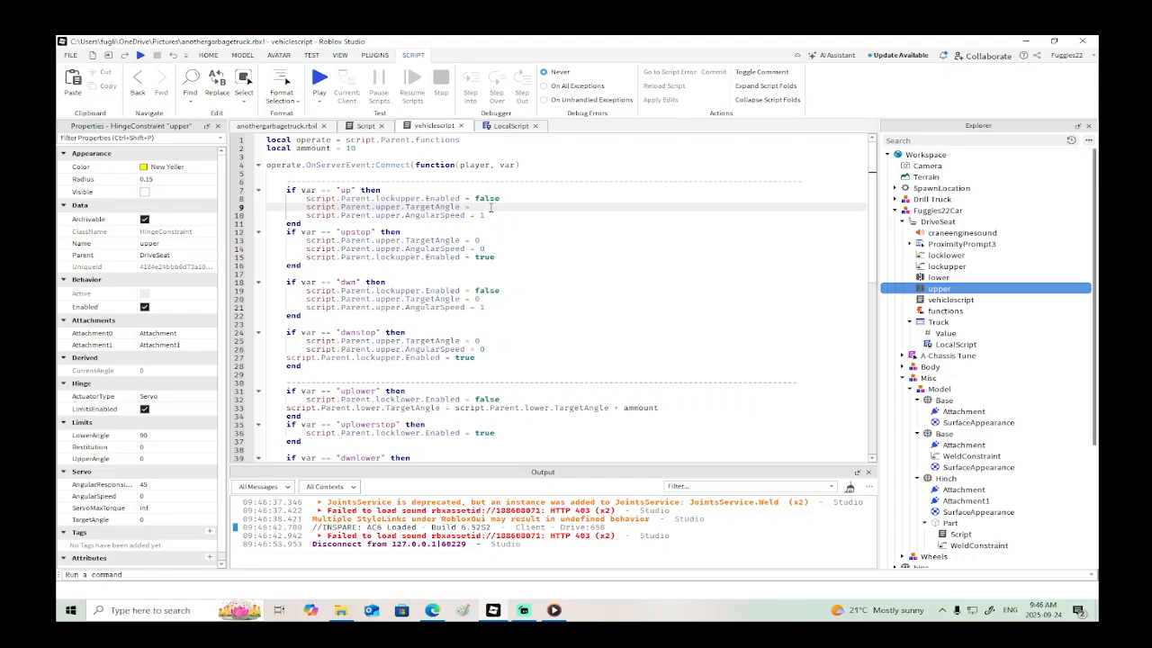
{"action": "type", "text": "130"}
- Playtest the truck with the 130 target angle, raise the upper arm to check its reach, and end the test
{"action": "left_click", "coordinate": [141, 55]}
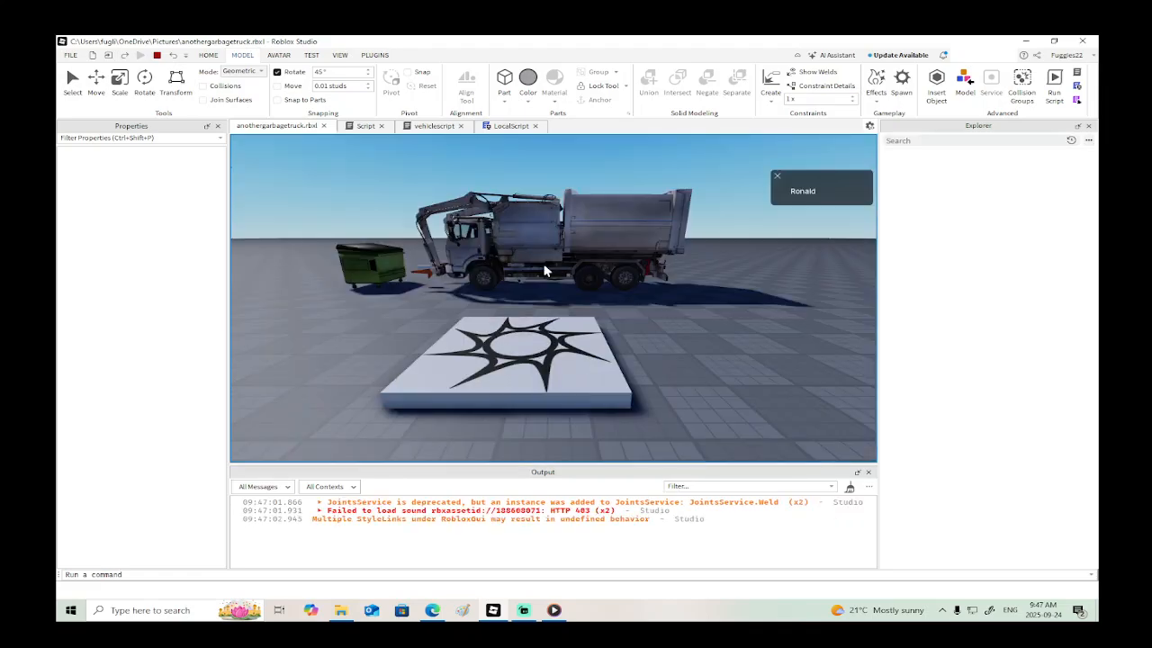
{"action": "key", "text": "w"}
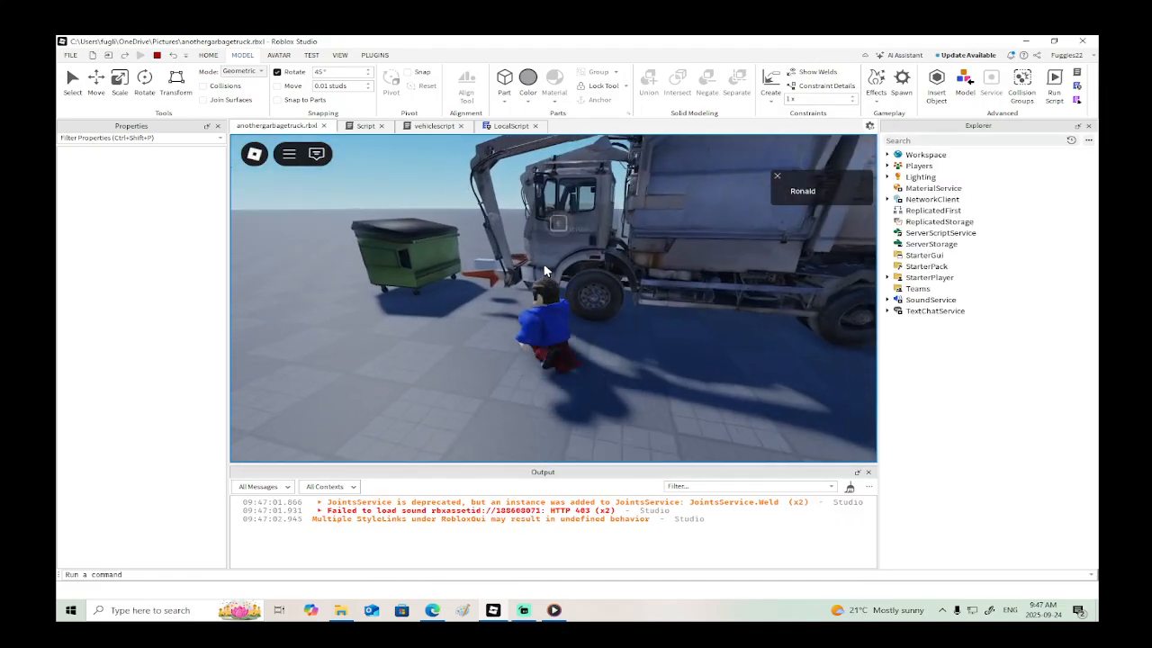
{"action": "key", "text": "e"}
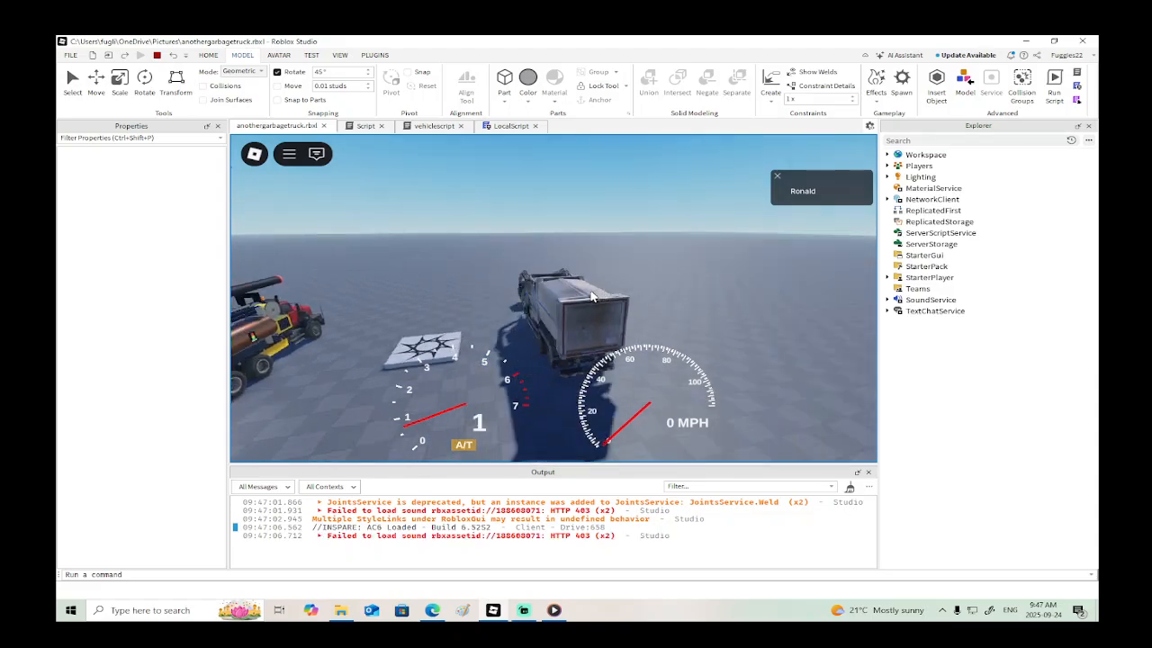
{"action": "right_click_drag", "start_coordinate": [590, 291], "coordinate": [590, 284]}
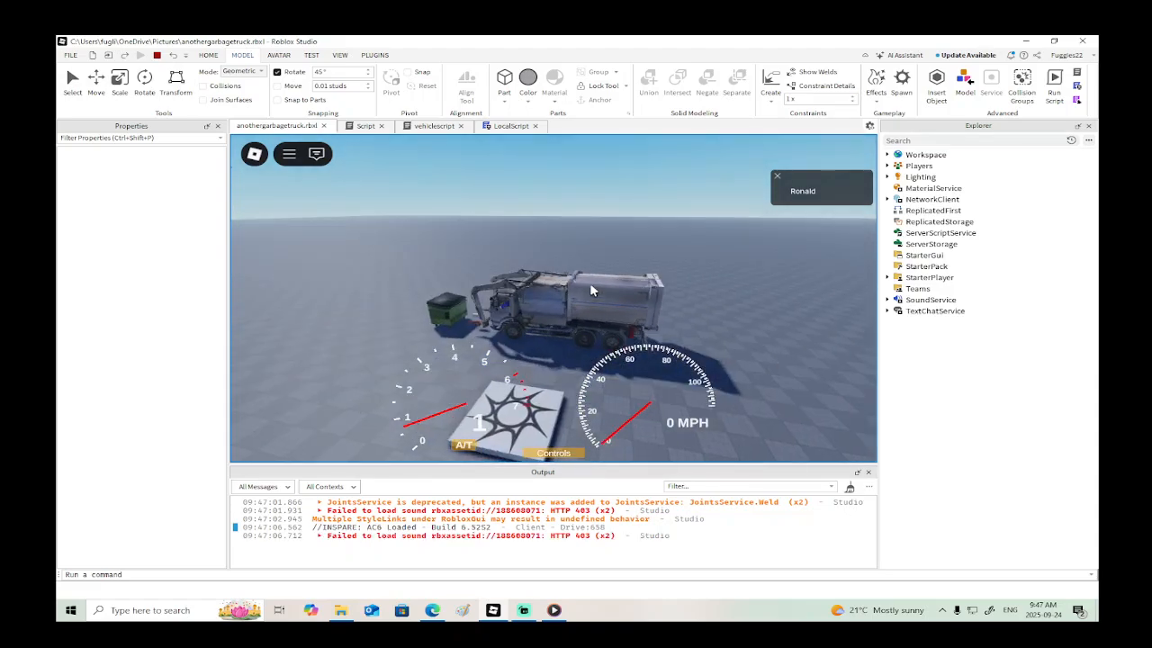
{"action": "key", "text": "s"}
{"action": "key", "text": "w"}
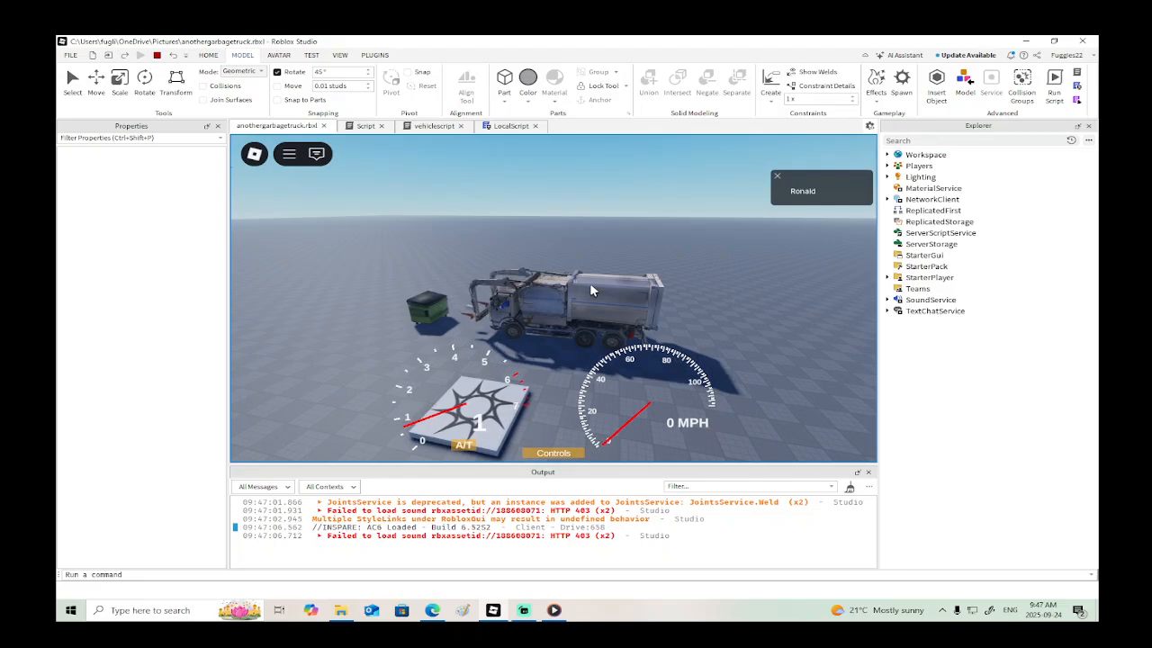
{"action": "key", "text": "r"}
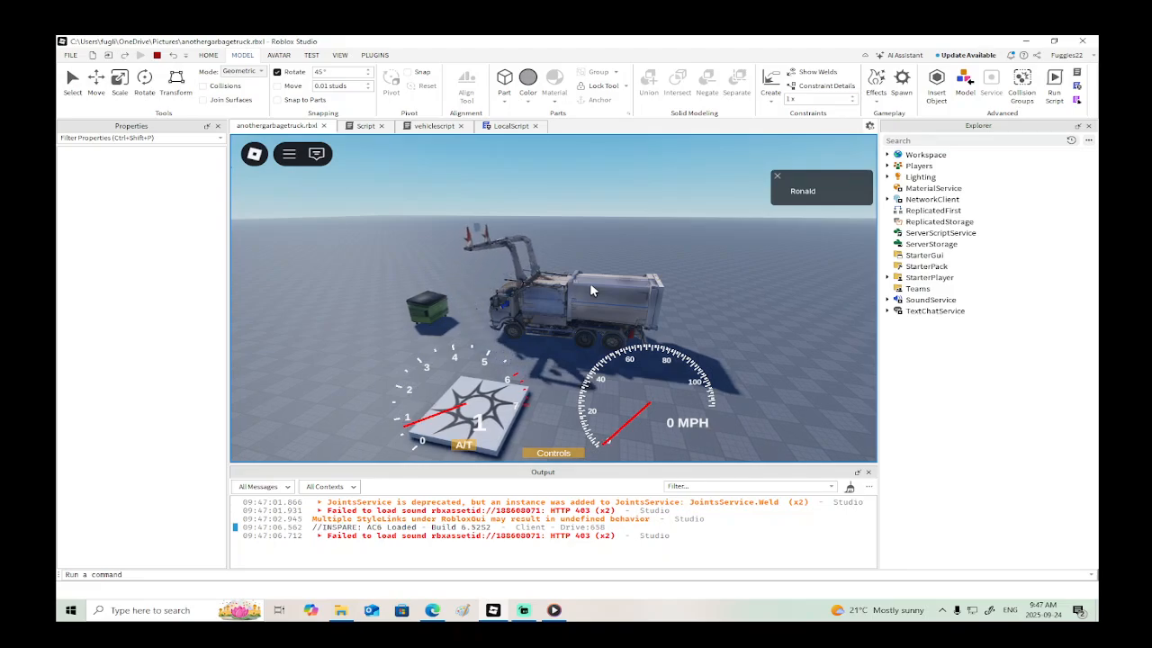
{"action": "right_click_drag", "start_coordinate": [590, 285], "coordinate": [591, 284]}
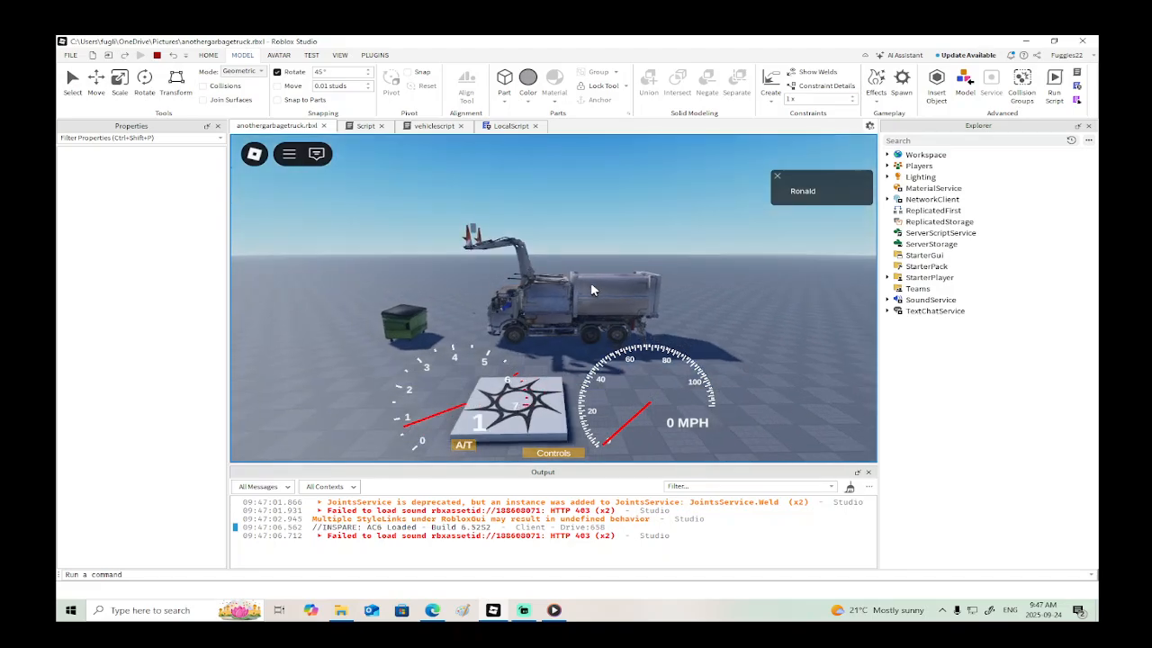
{"action": "left_click", "coordinate": [156, 56]}
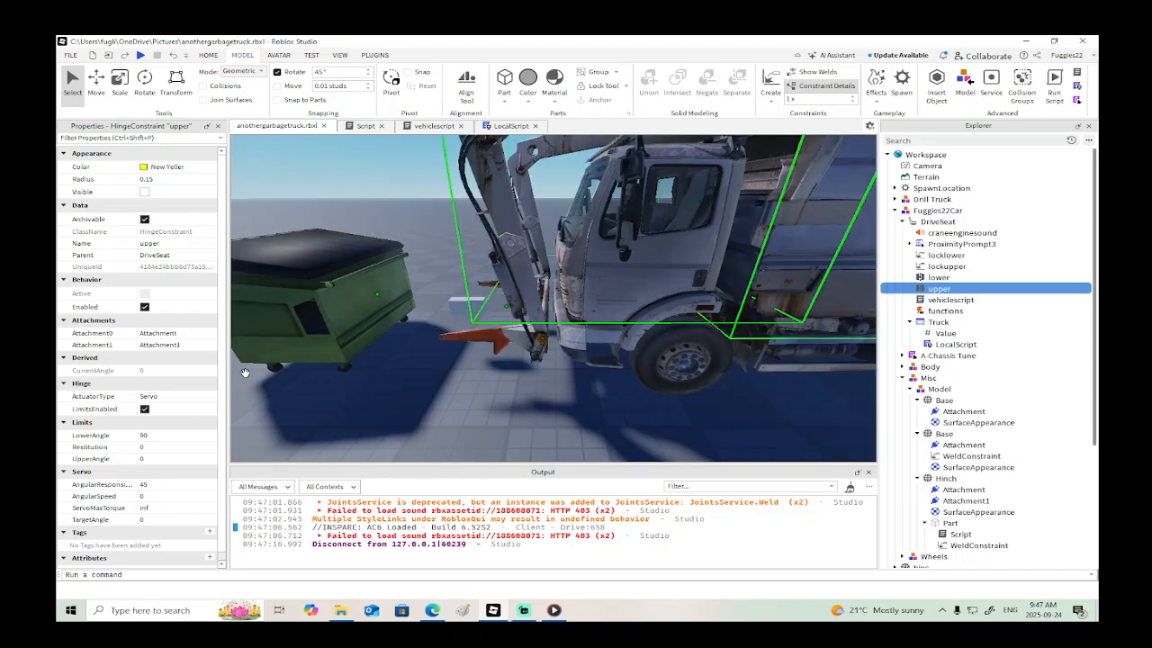
- Set the LowerAngle limit of the "upper" hinge constraint to 130 and start a new playtest
{"action": "left_click", "coordinate": [172, 439]}
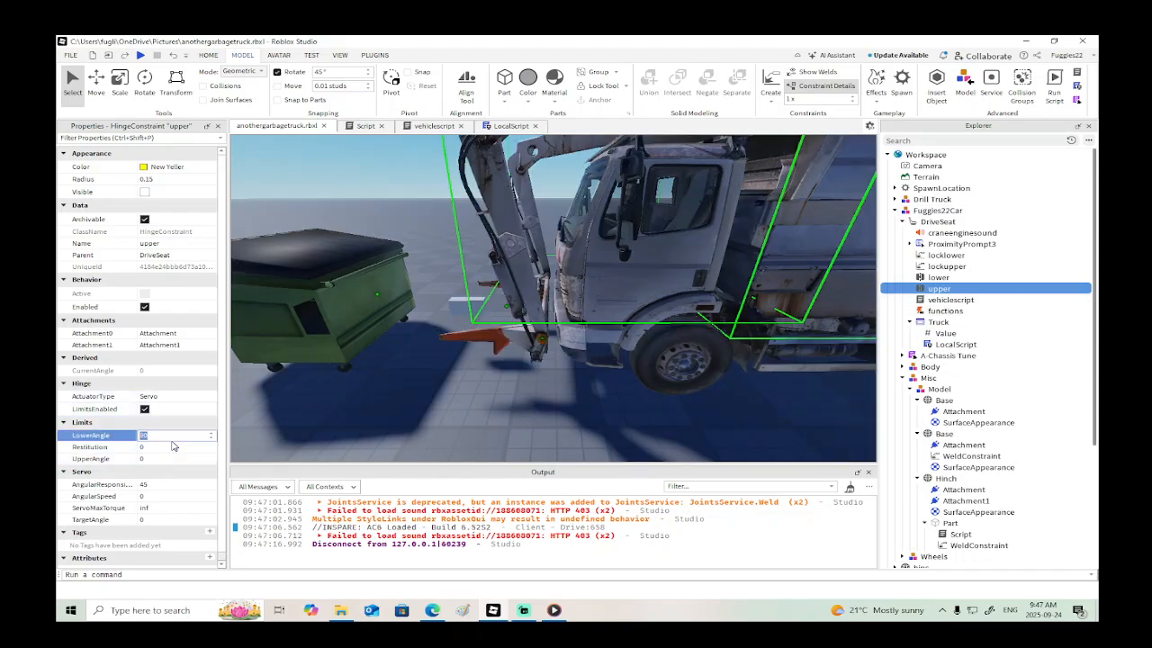
{"action": "left_click", "coordinate": [286, 393]}
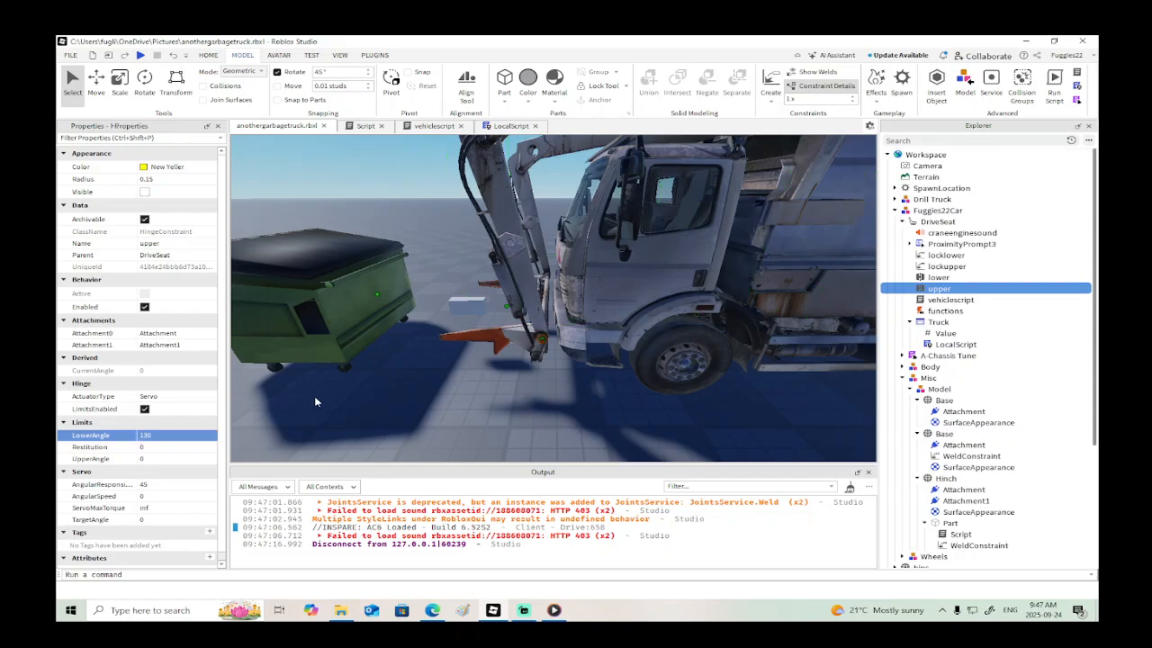
{"action": "left_click", "coordinate": [141, 56]}
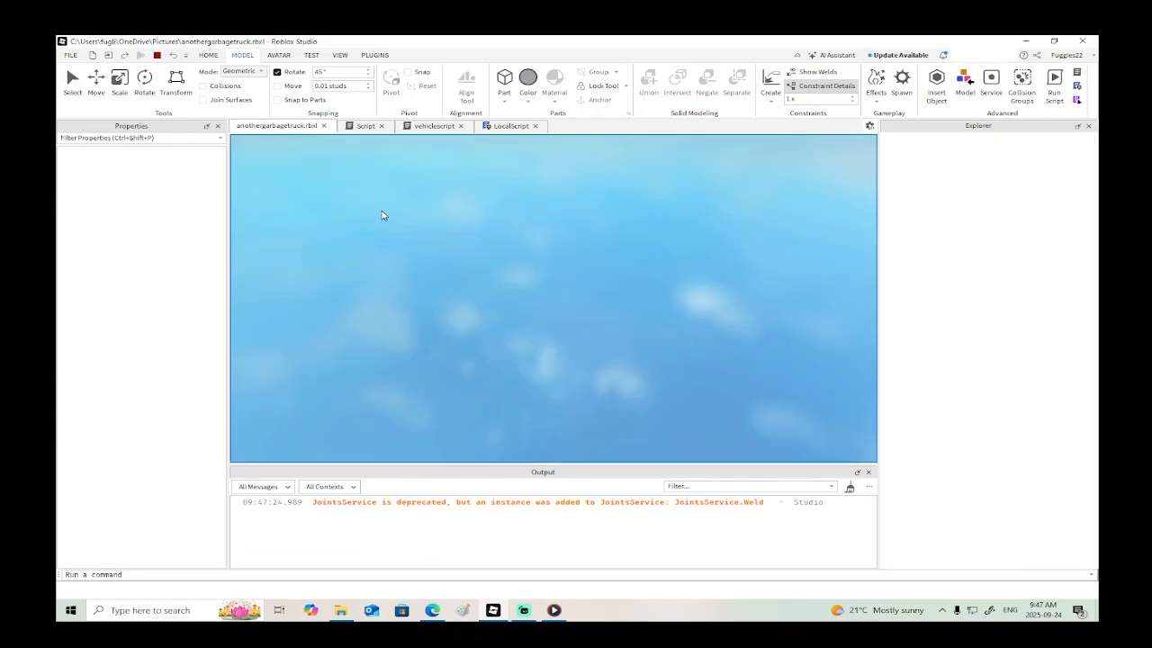
- Walk to the truck, enter the driver's seat, raise the upper arm to check its reach, and end the playtest
{"action": "key", "text": "w"}
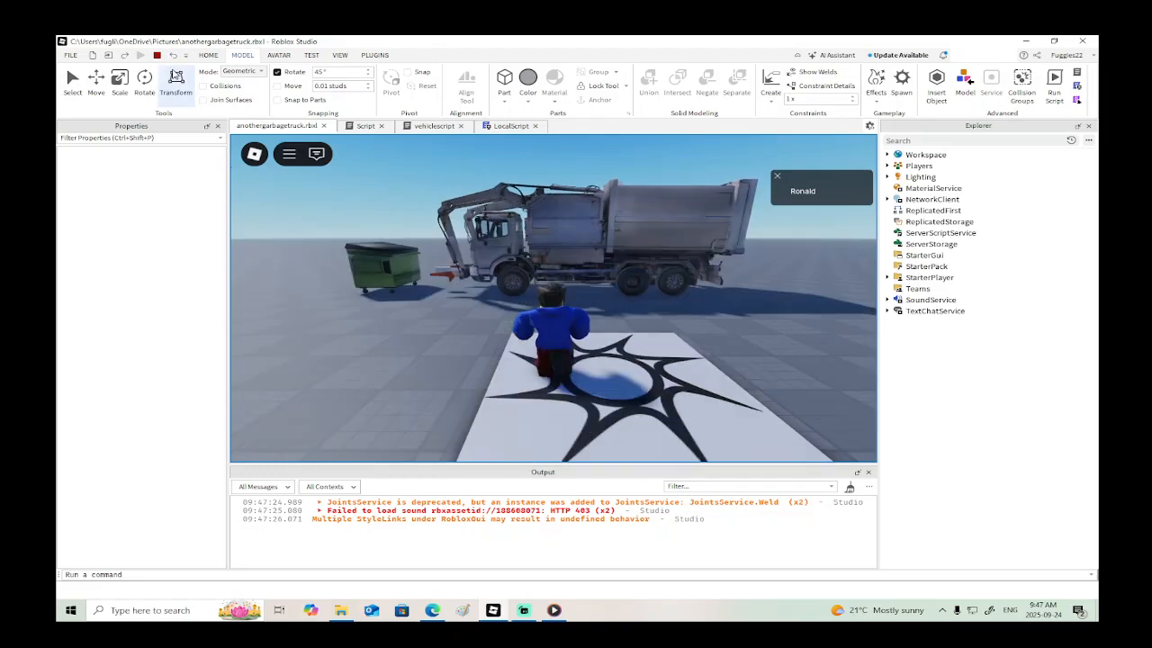
{"action": "key", "text": "e"}
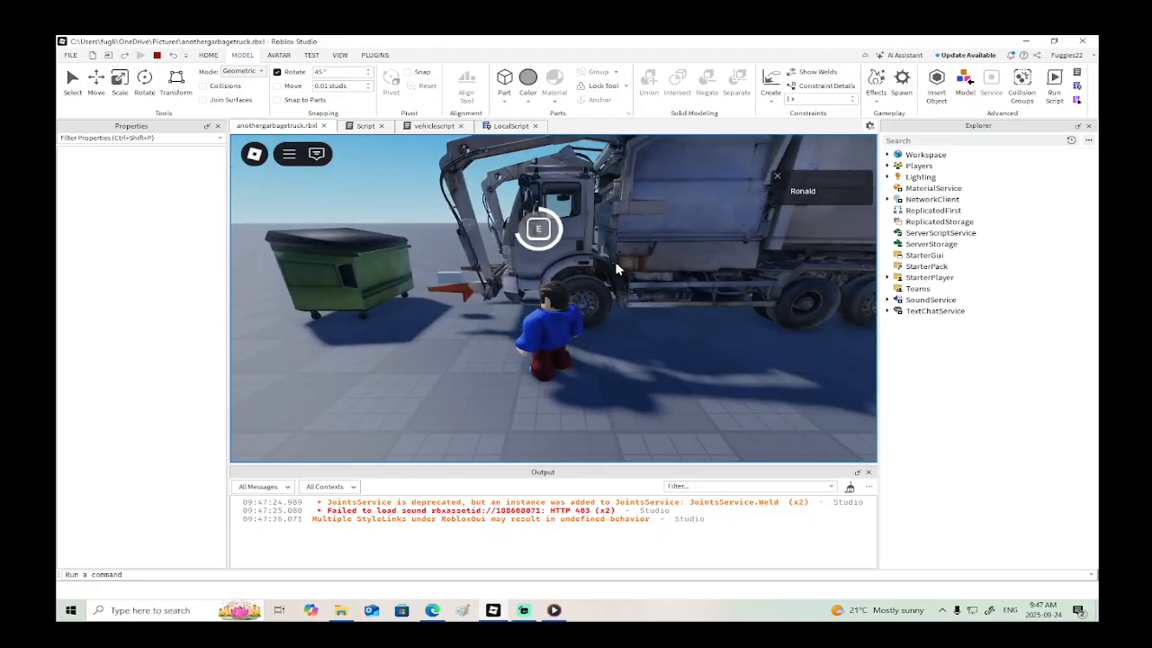
{"action": "right_click_drag", "start_coordinate": [667, 268], "coordinate": [668, 268]}
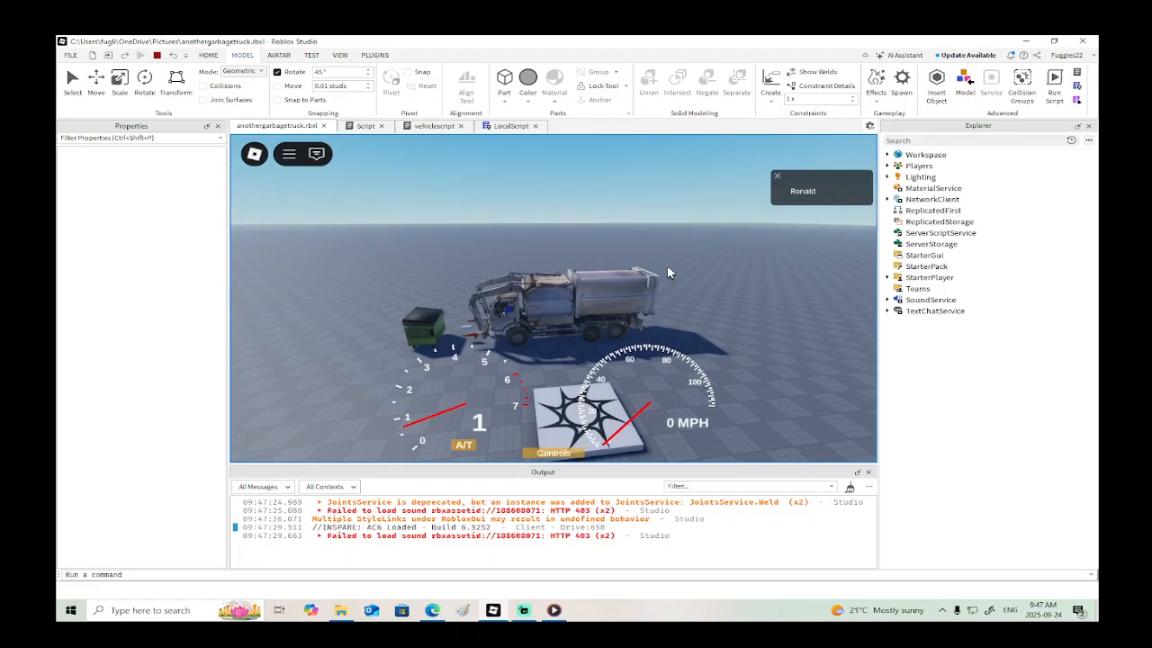
{"action": "key", "text": "r"}
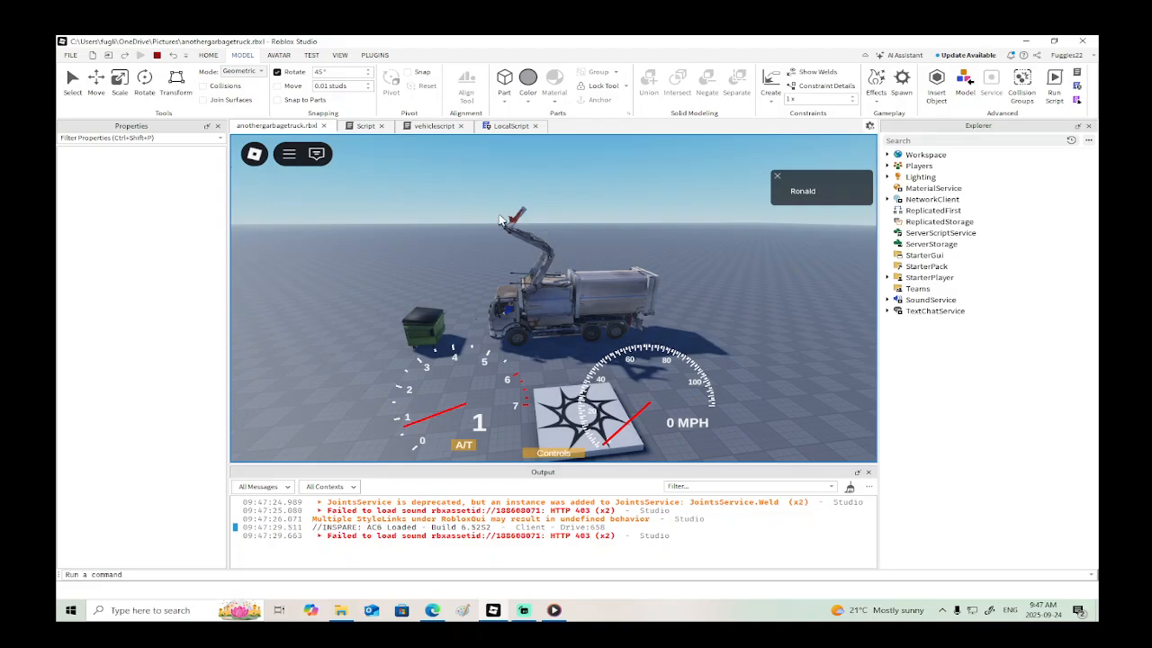
{"action": "scroll", "coordinate": [561, 284], "scroll_direction": "up", "scroll_amount": 5}
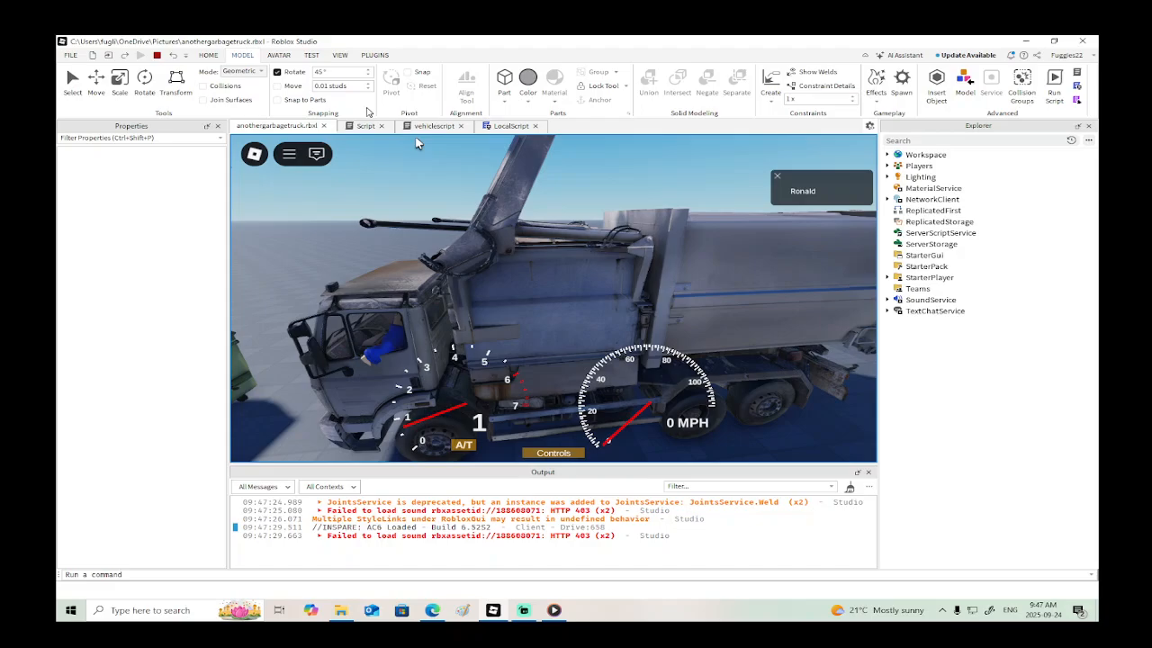
{"action": "key", "text": "shift+F5"}
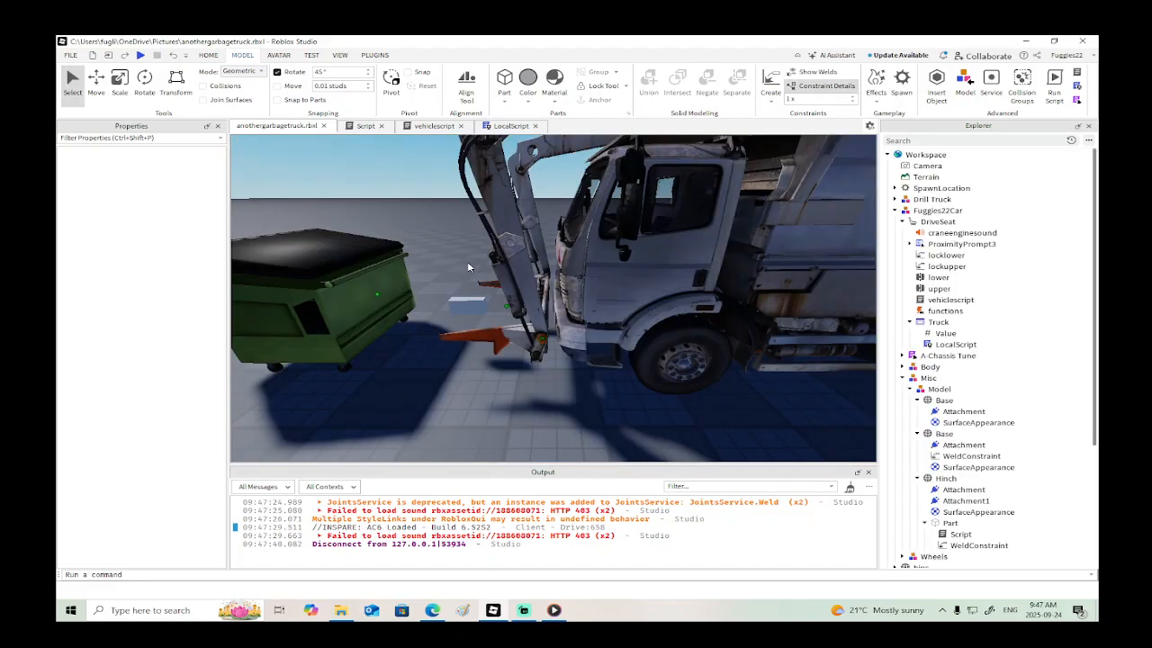
- Examine the truck's arm in the viewport, selecting the roof Piston and the front Hinch part
{"action": "right_click_drag", "start_coordinate": [509, 248], "coordinate": [509, 249]}
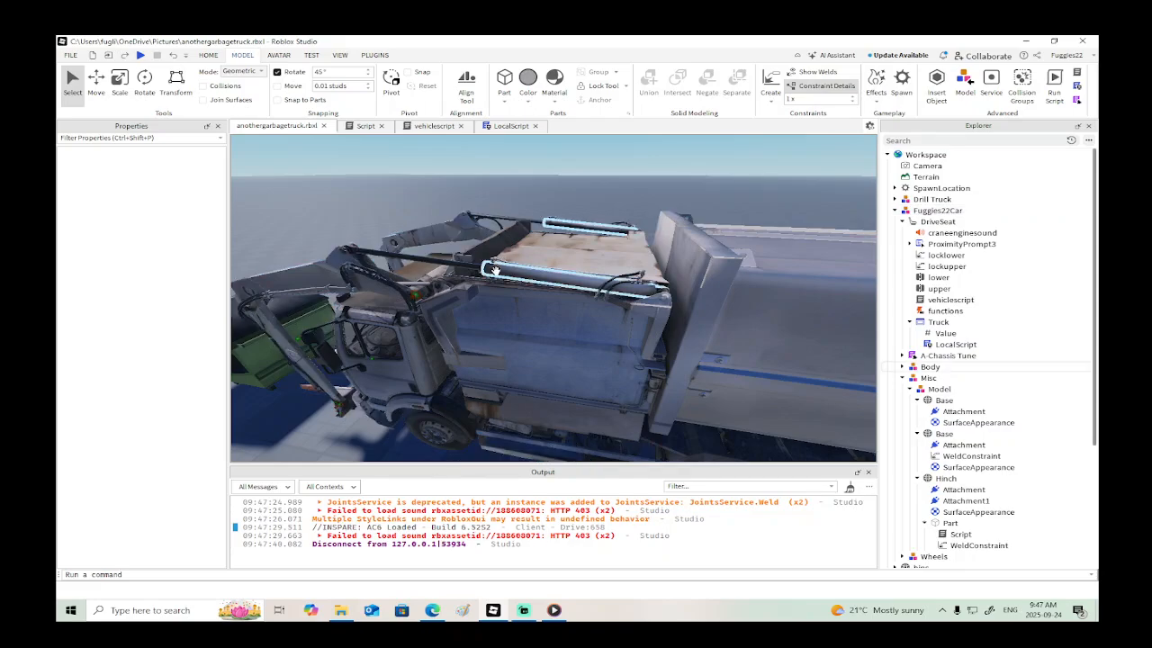
{"action": "left_click", "coordinate": [472, 268]}
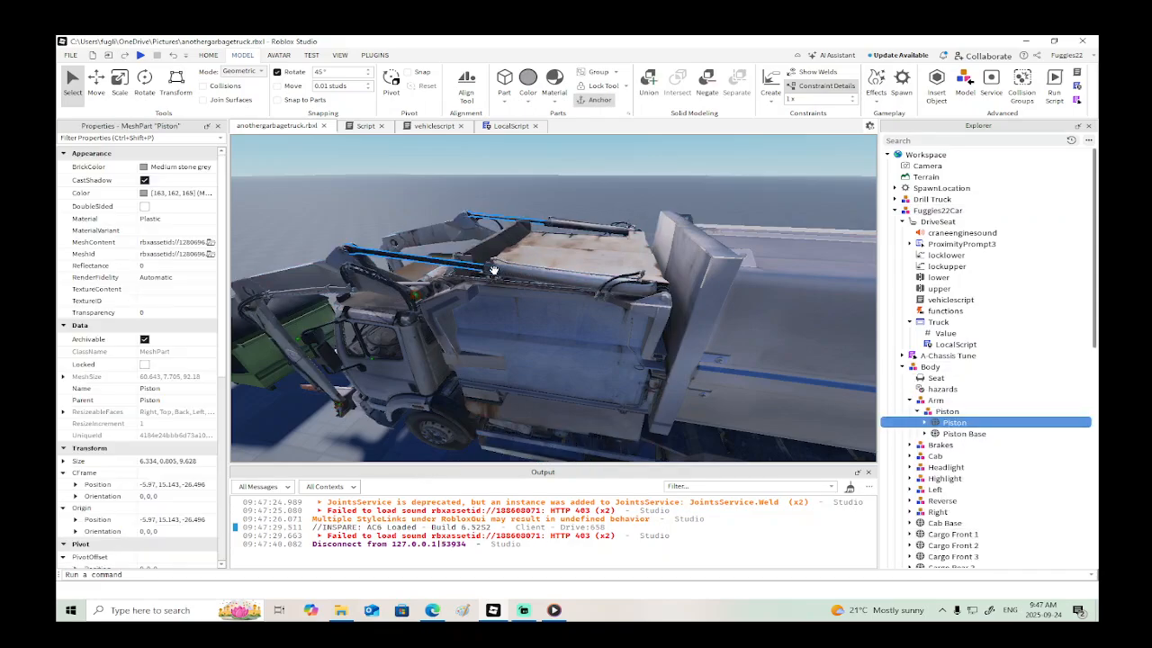
{"action": "scroll", "coordinate": [547, 272], "scroll_direction": "up", "scroll_amount": 5}
{"action": "right_click_drag", "start_coordinate": [546, 277], "coordinate": [548, 264]}
{"action": "scroll", "coordinate": [548, 265], "scroll_direction": "down", "scroll_amount": 3}
{"action": "left_click", "coordinate": [554, 330], "text": "alt"}
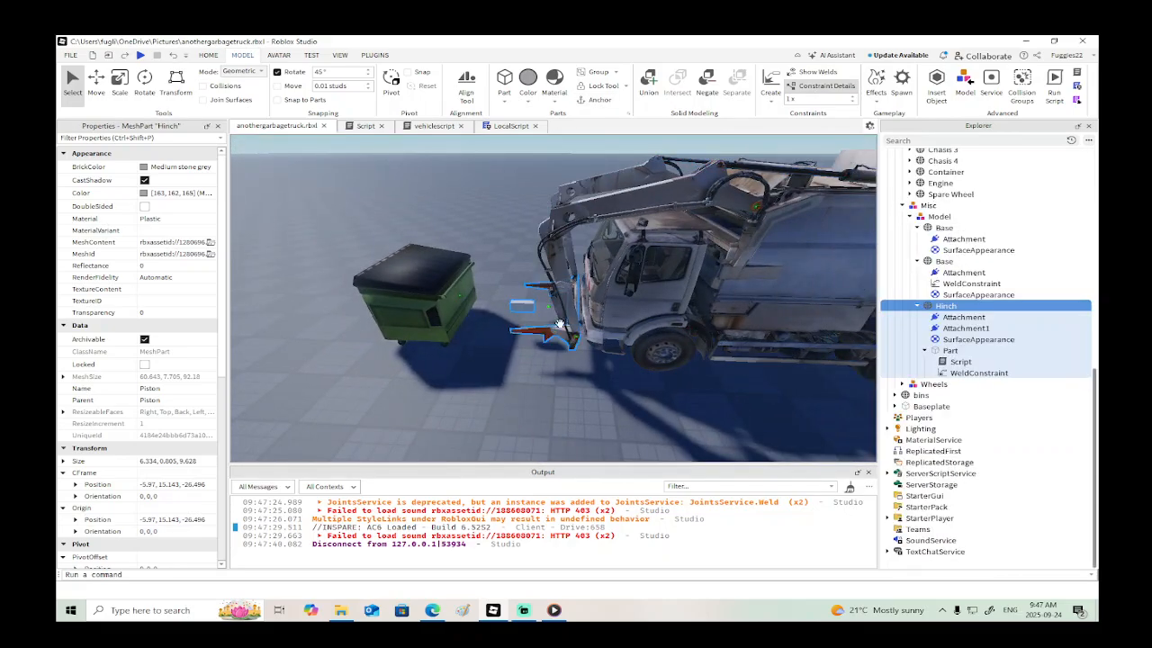
{"action": "scroll", "coordinate": [554, 328], "scroll_direction": "down", "scroll_amount": 2}
- In vehiclescript, replace the script.Parent.lower.TargetAngle expression in the "uplower" block with -90, checking the "lower" hinge's limits
{"action": "left_click", "coordinate": [433, 127]}
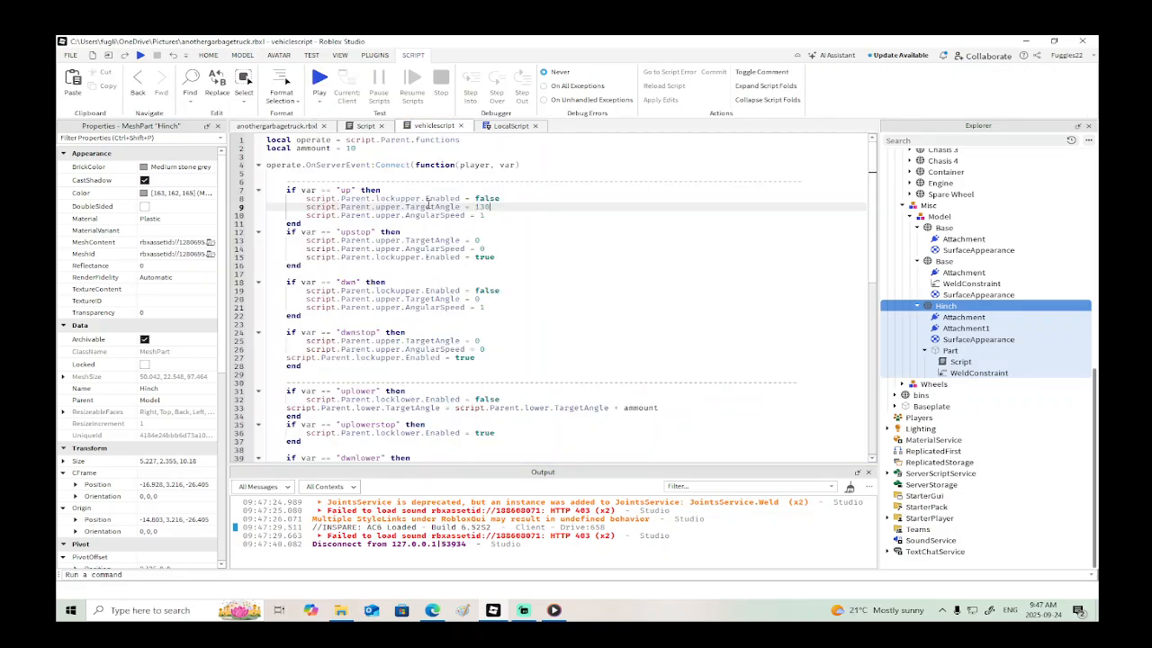
{"action": "scroll", "coordinate": [429, 204], "scroll_direction": "down", "scroll_amount": 5}
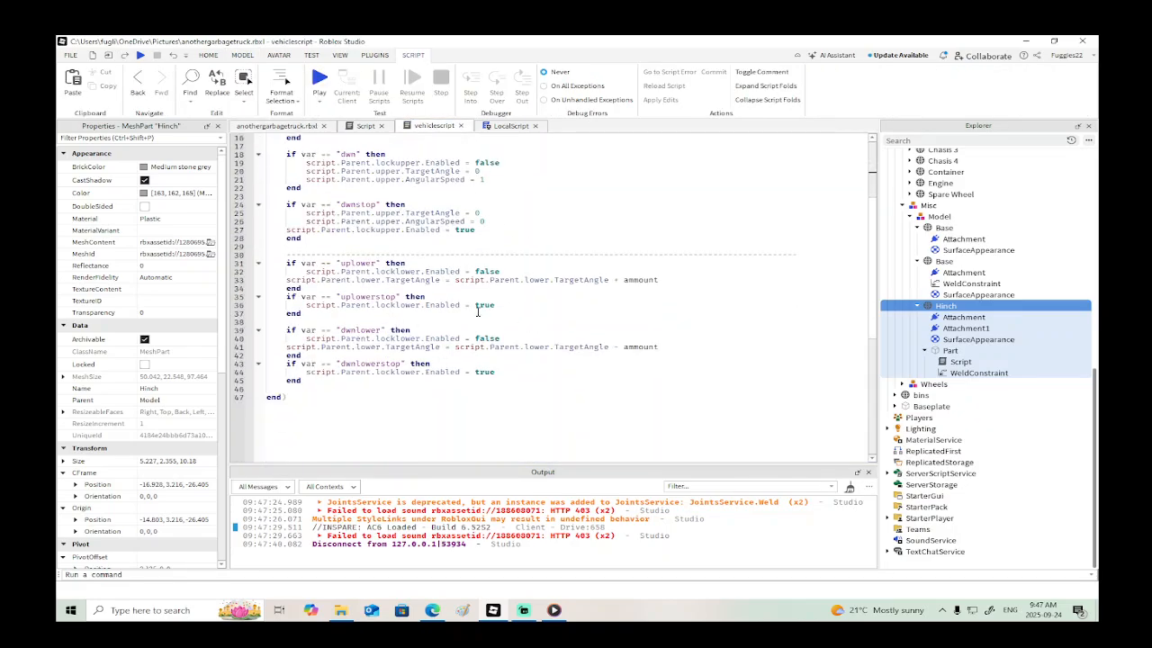
{"action": "scroll", "coordinate": [477, 312], "scroll_direction": "up", "scroll_amount": 5}
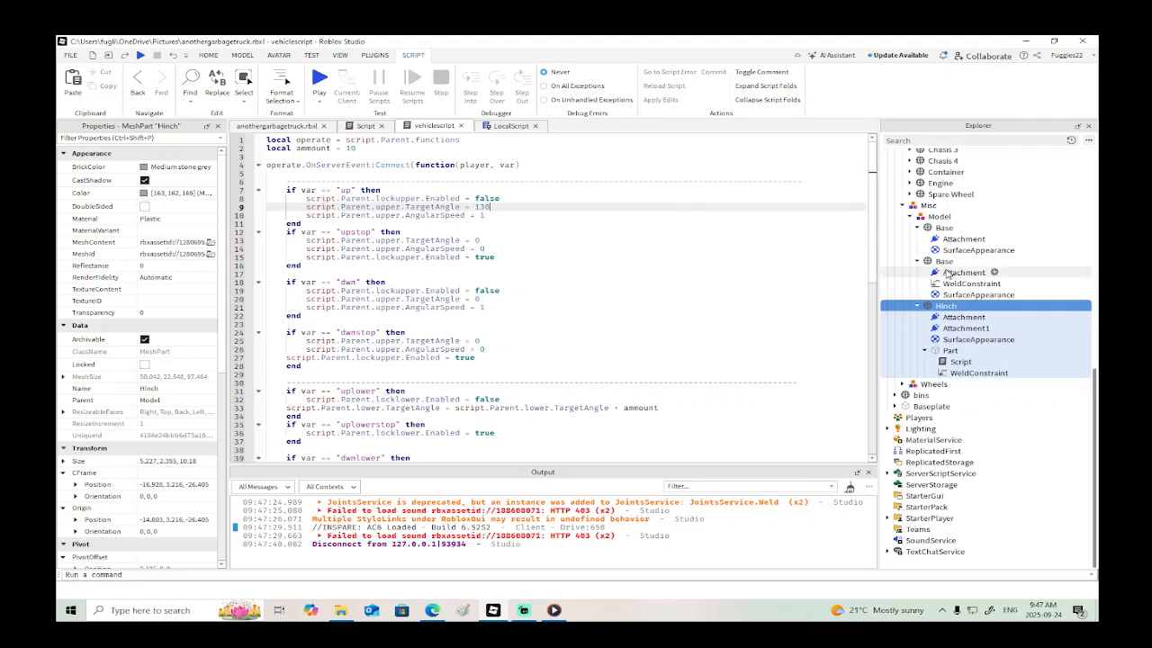
{"action": "scroll", "coordinate": [657, 328], "scroll_direction": "down", "scroll_amount": 1}
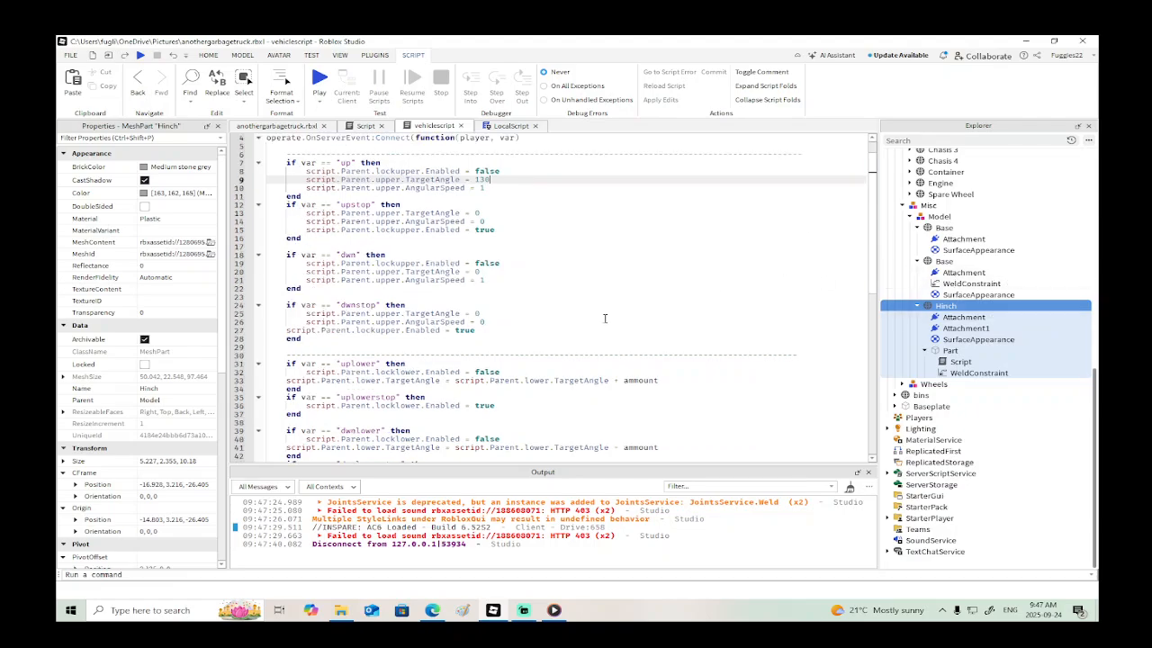
{"action": "scroll", "coordinate": [563, 330], "scroll_direction": "down", "scroll_amount": 2}
{"action": "left_click_drag", "start_coordinate": [664, 330], "coordinate": [446, 330]}
{"action": "key", "text": "BackSpace"}
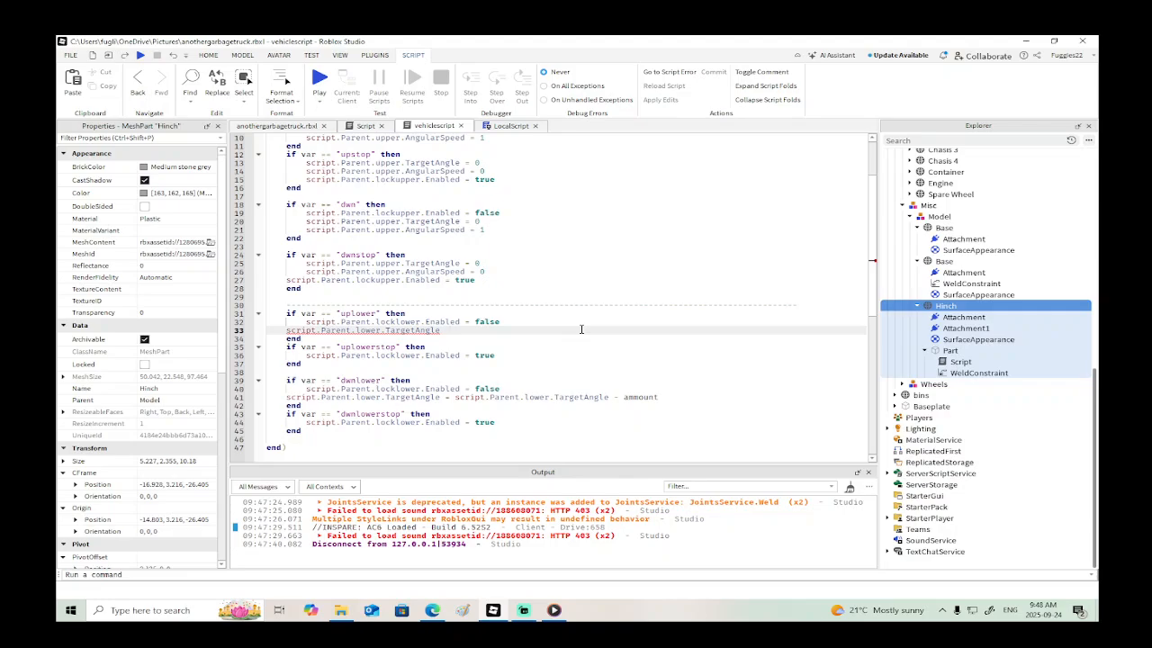
{"action": "type", "text": "="}
{"action": "scroll", "coordinate": [947, 278], "scroll_direction": "up", "scroll_amount": 10}
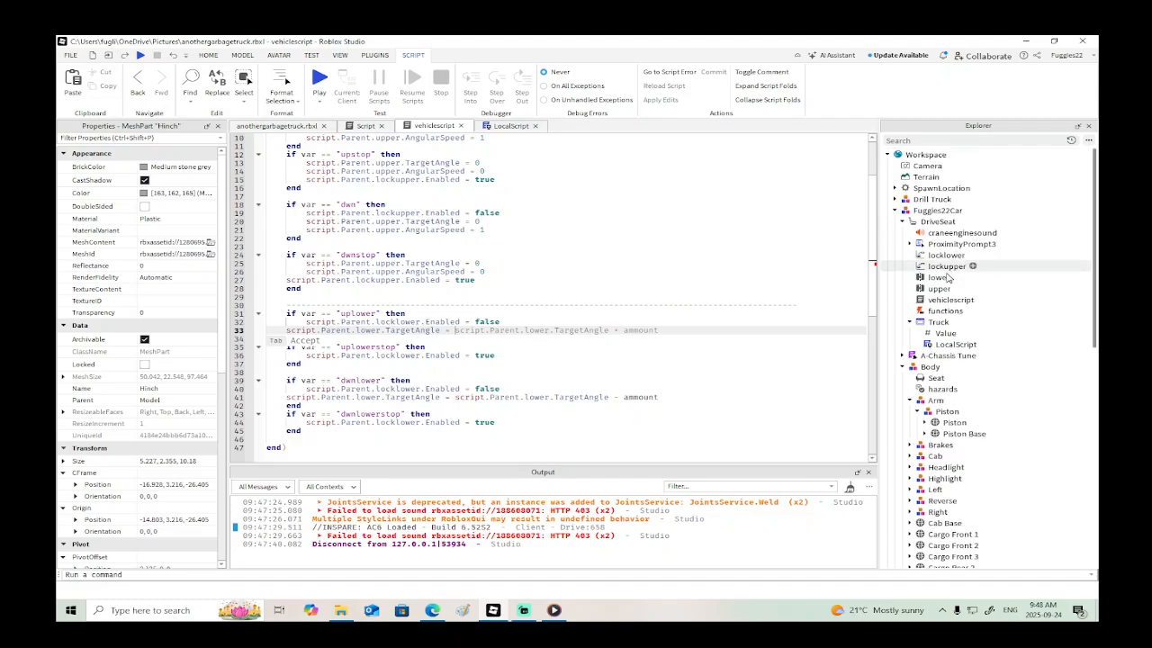
{"action": "left_click", "coordinate": [944, 278]}
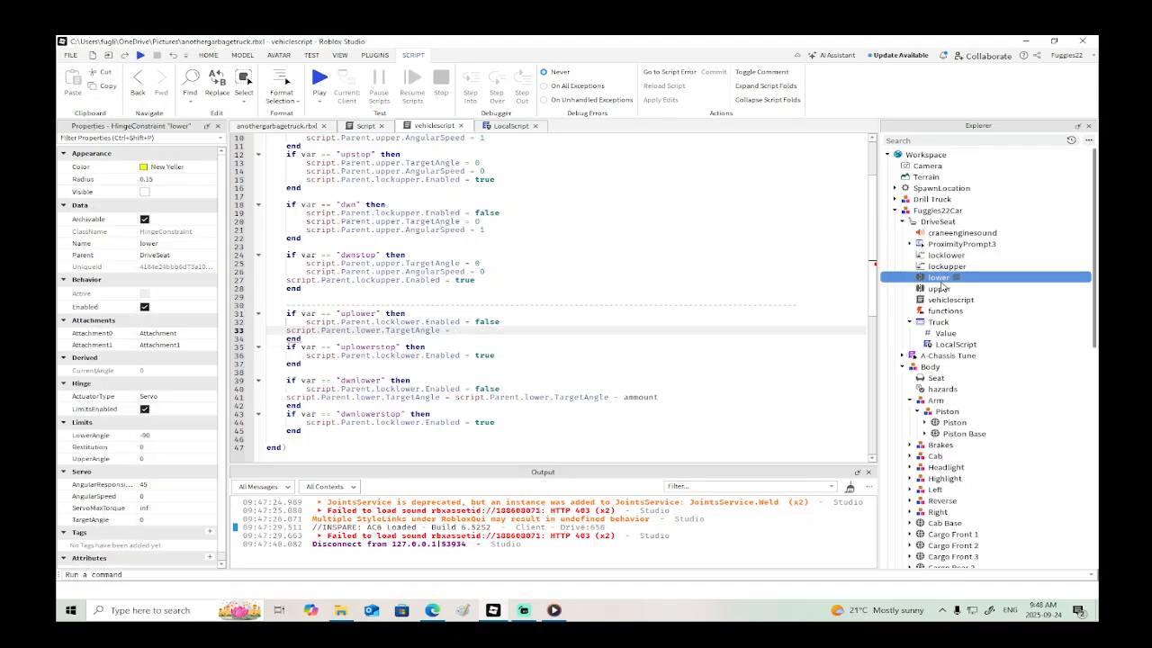
{"action": "left_click", "coordinate": [461, 329]}
- Add the line script.Parent.lower.AngularSpeed = 1 to the "uplower" block
{"action": "key", "text": "Return"}
{"action": "type", "text": "script."}
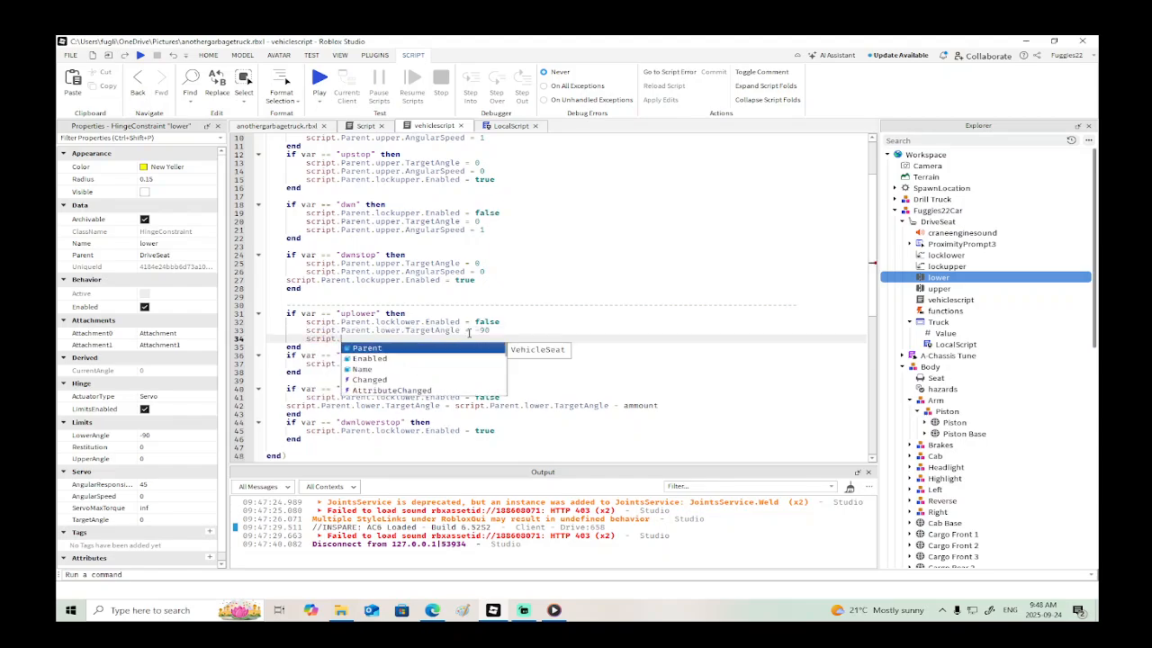
{"action": "type", "text": "Parent.lower"}
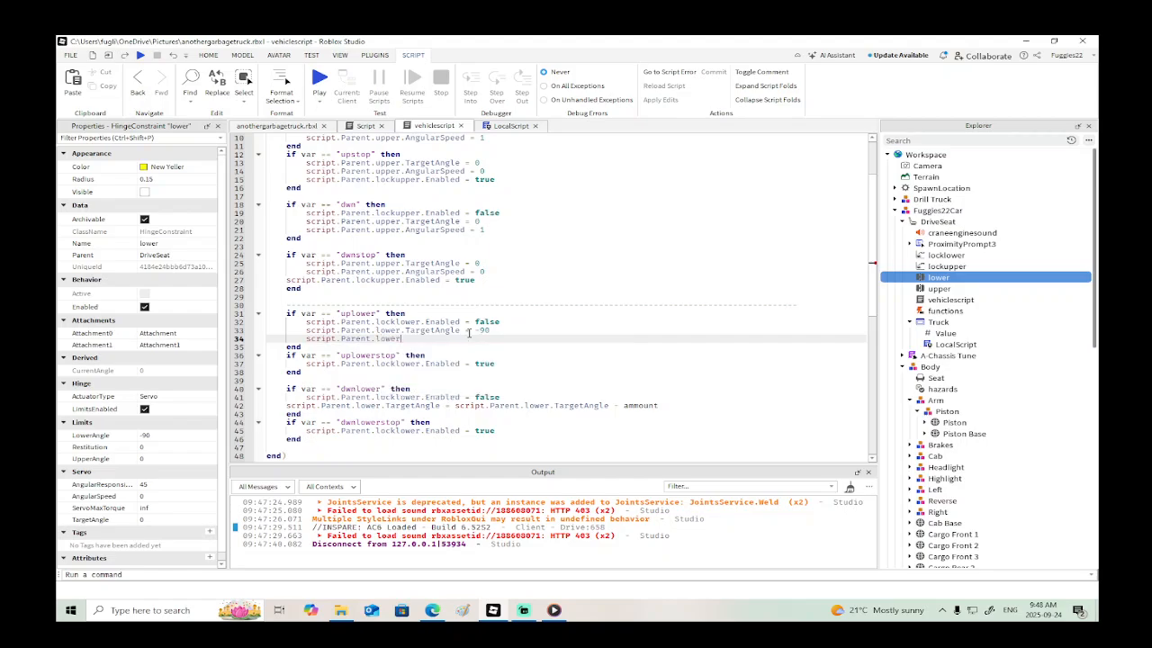
{"action": "type", "text": ".AngularSpeed"}
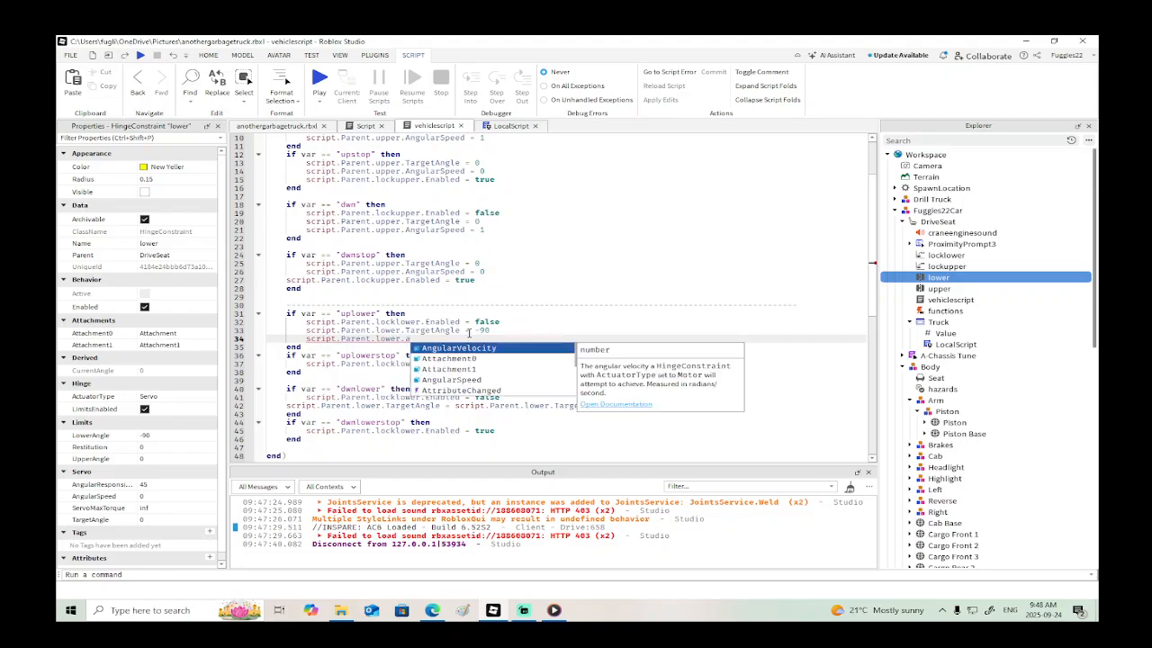
{"action": "type", "text": " = 1"}
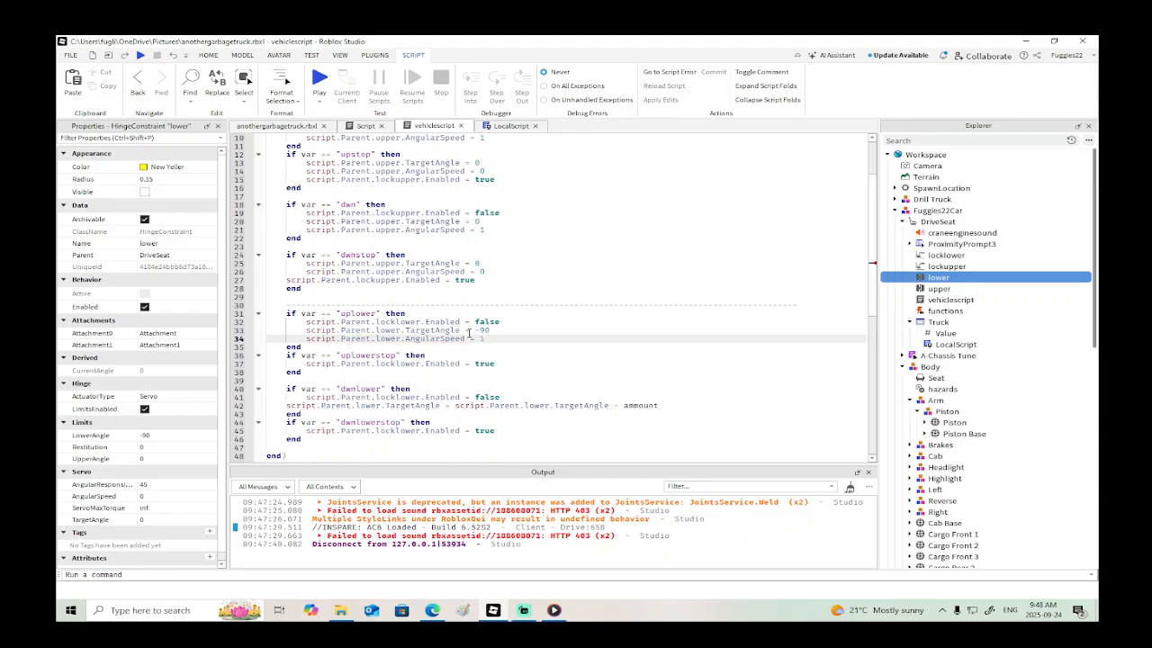
{"action": "scroll", "coordinate": [468, 333], "scroll_direction": "up", "scroll_amount": 1}
{"action": "scroll", "coordinate": [490, 365], "scroll_direction": "down", "scroll_amount": 3}
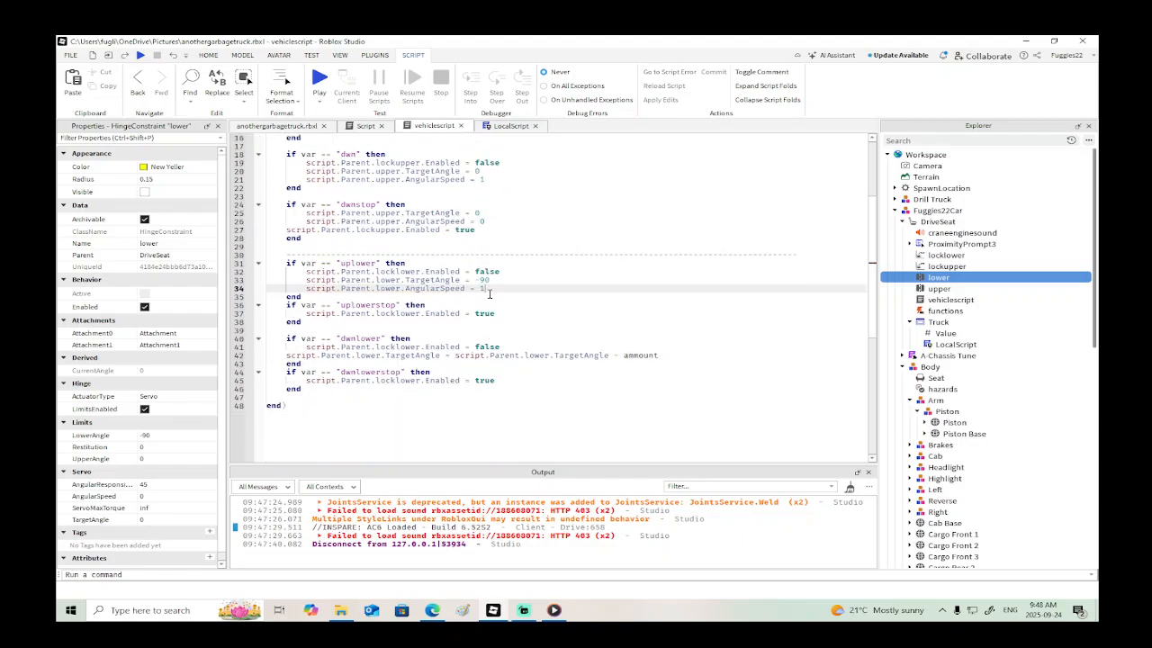
- Copy the lower TargetAngle and AngularSpeed lines into the "uplowerstop" block and set AngularSpeed there to 0
{"action": "left_click_drag", "start_coordinate": [490, 290], "coordinate": [265, 281]}
{"action": "key", "text": "ctrl+c"}
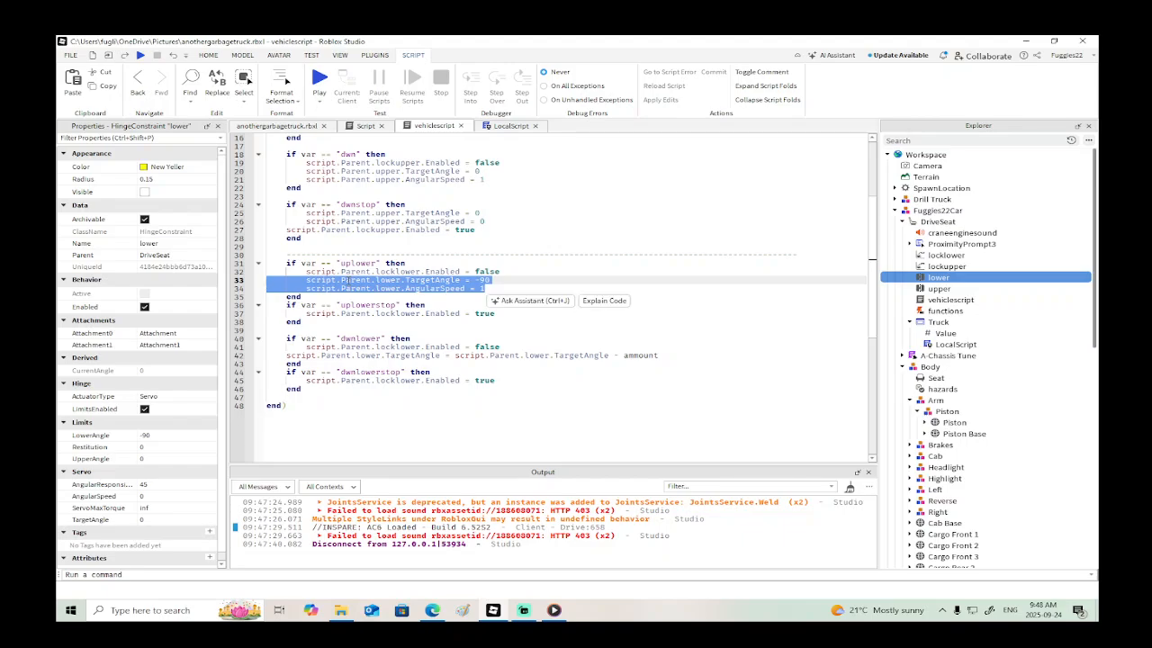
{"action": "left_click", "coordinate": [446, 303]}
{"action": "key", "text": "Return"}
{"action": "key", "text": "ctrl+v"}
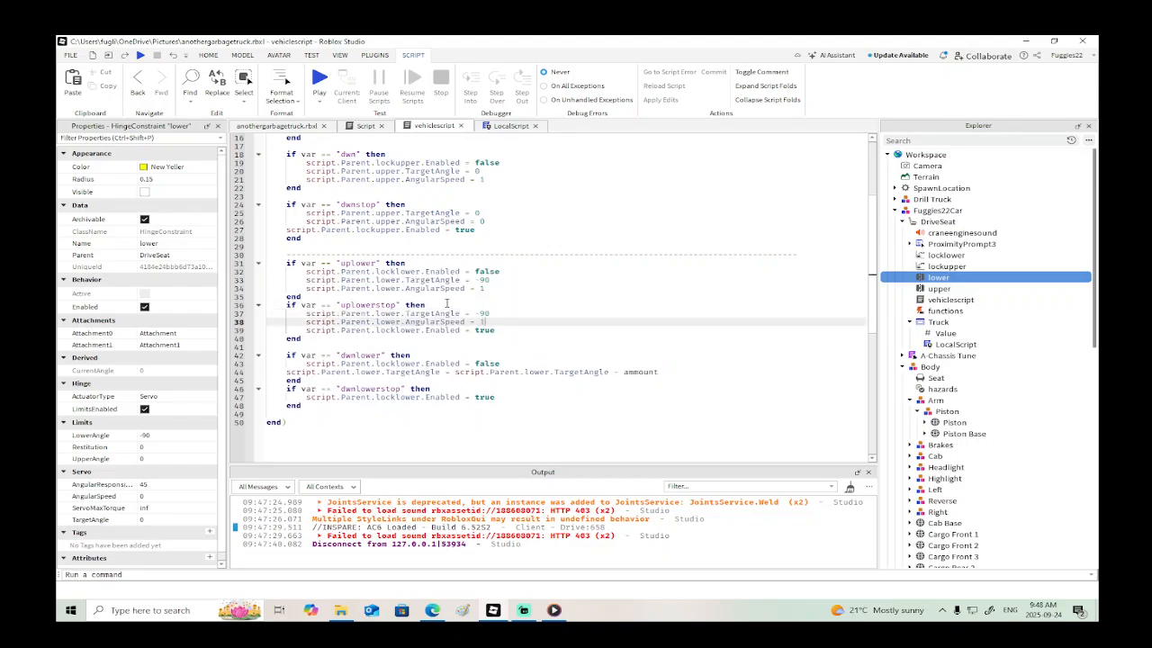
{"action": "left_click", "coordinate": [496, 313]}
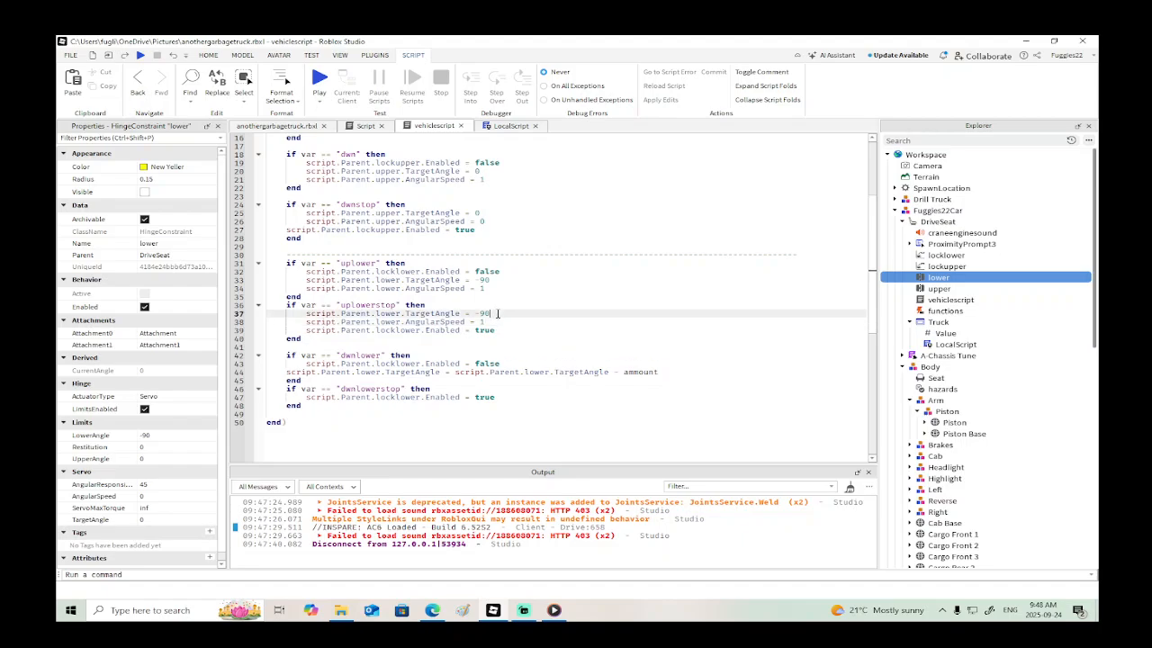
{"action": "key", "text": "Down"}
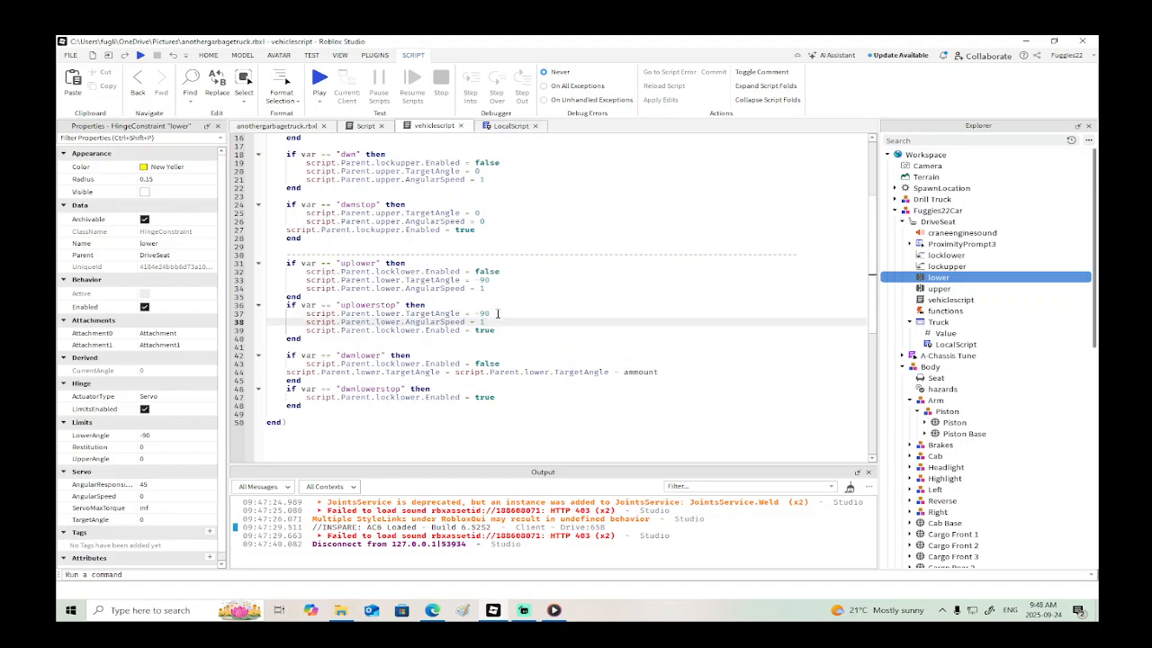
{"action": "type", "text": "0"}
{"action": "scroll", "coordinate": [497, 313], "scroll_direction": "down", "scroll_amount": 1}
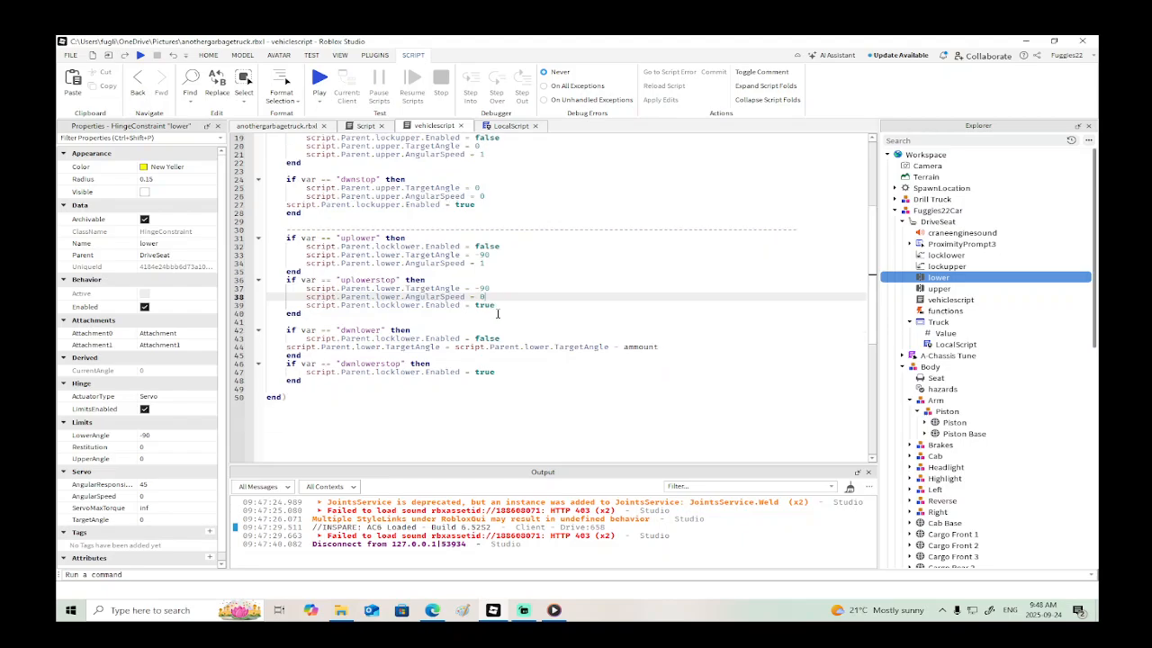
- Try a lower TargetAngle of 0 in the "uplowerstop" block, and restore it to -90
{"action": "scroll", "coordinate": [486, 317], "scroll_direction": "up", "scroll_amount": 6}
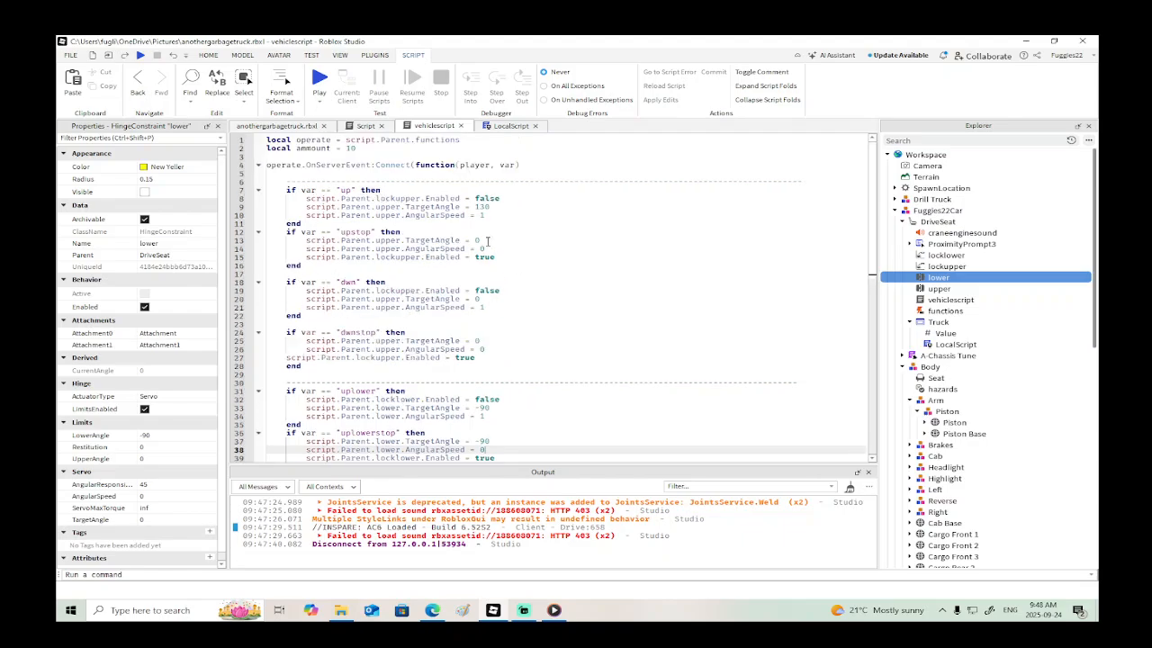
{"action": "scroll", "coordinate": [493, 249], "scroll_direction": "down", "scroll_amount": 3}
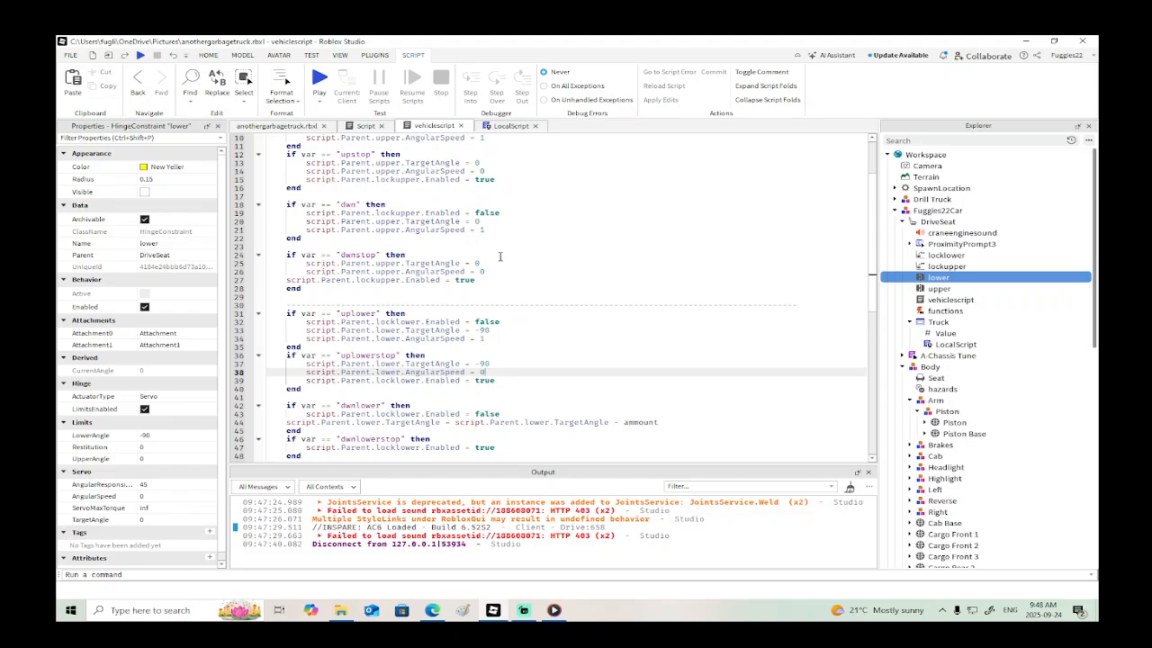
{"action": "left_click", "coordinate": [501, 362]}
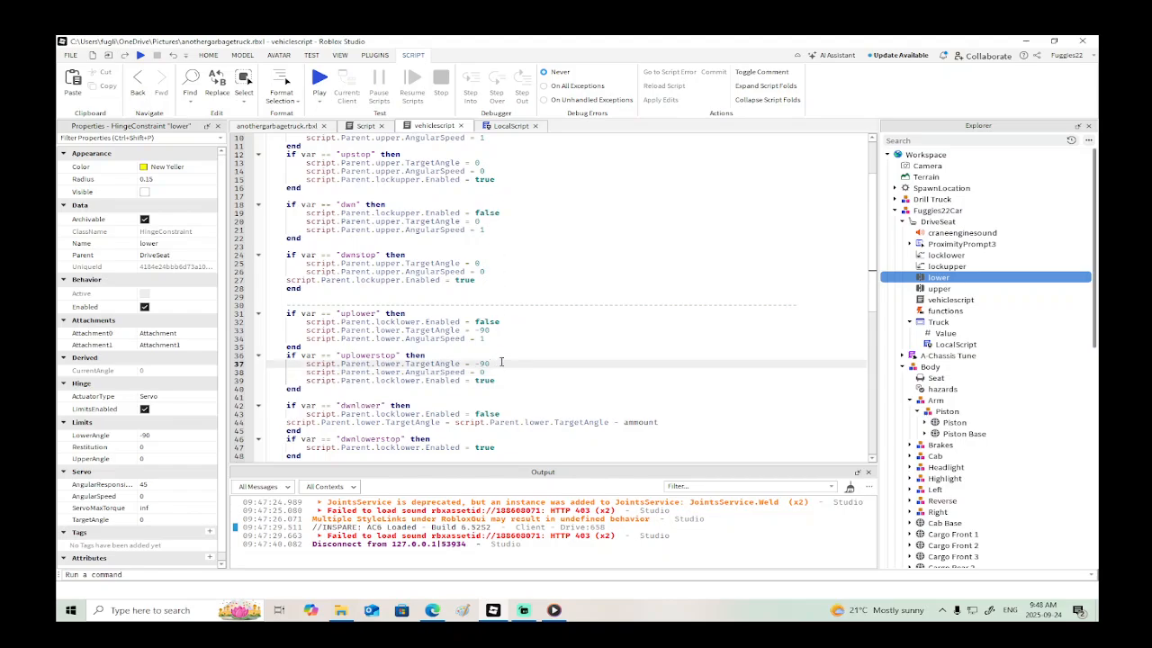
{"action": "key", "text": "BackSpace"}
{"action": "scroll", "coordinate": [501, 363], "scroll_direction": "up", "scroll_amount": 2}
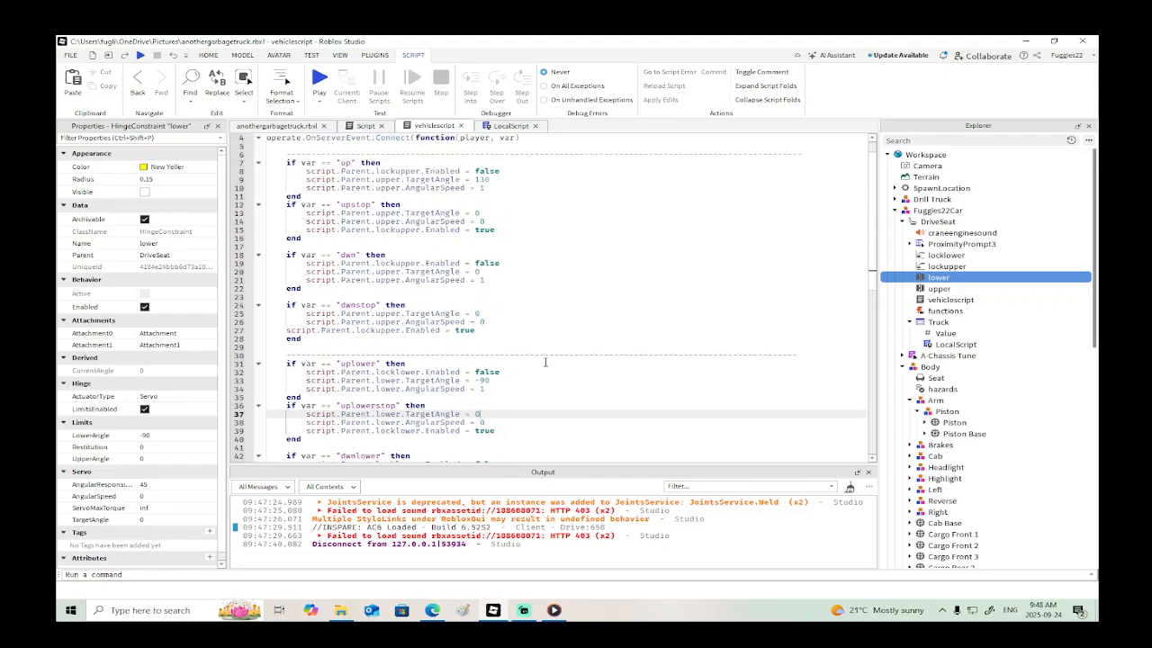
{"action": "type", "text": "130"}
{"action": "type", "text": "-9"}
- Set script.Parent.upper.TargetAngle in the "upstop" block to 130
{"action": "scroll", "coordinate": [520, 330], "scroll_direction": "up", "scroll_amount": 1}
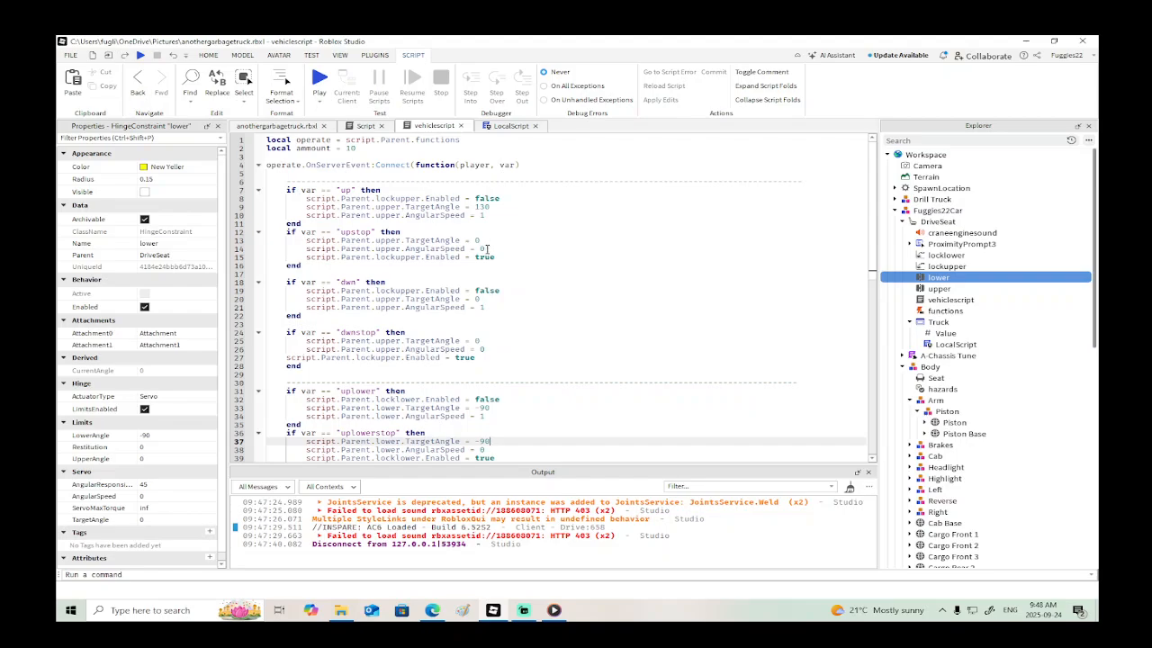
{"action": "left_click", "coordinate": [490, 240]}
{"action": "type", "text": "13"}
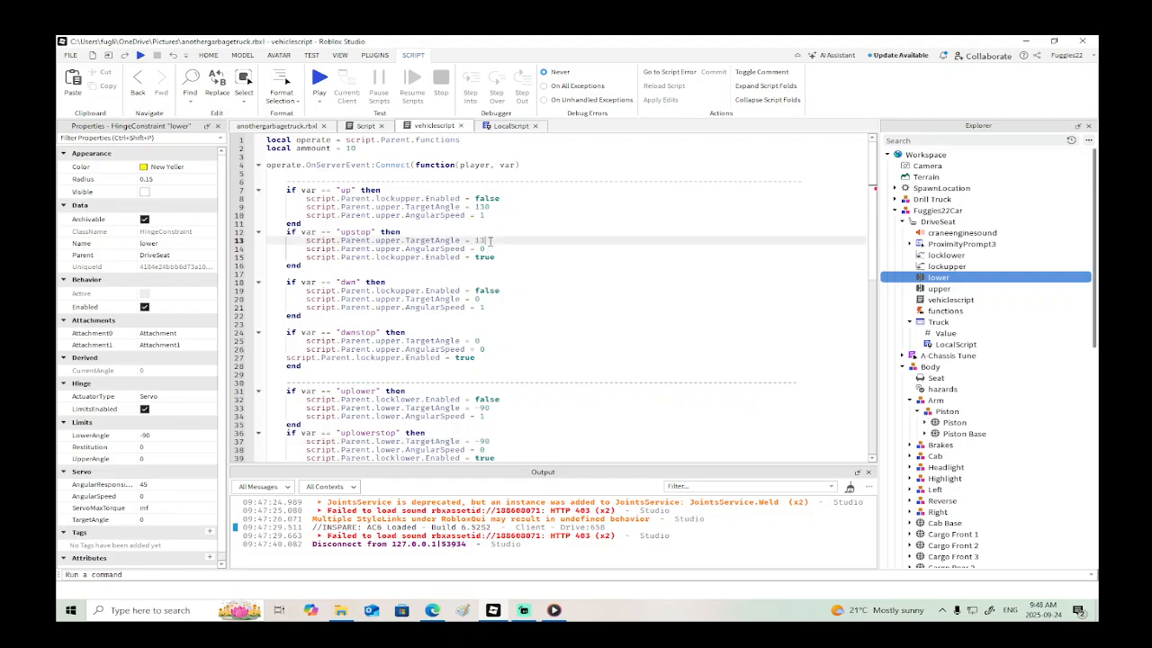
- In the "dwnlower" block, replace the old ammount-based TargetAngle line with the copied lower TargetAngle -90 and AngularSpeed 1 lines
{"action": "scroll", "coordinate": [558, 255], "scroll_direction": "down", "scroll_amount": 5}
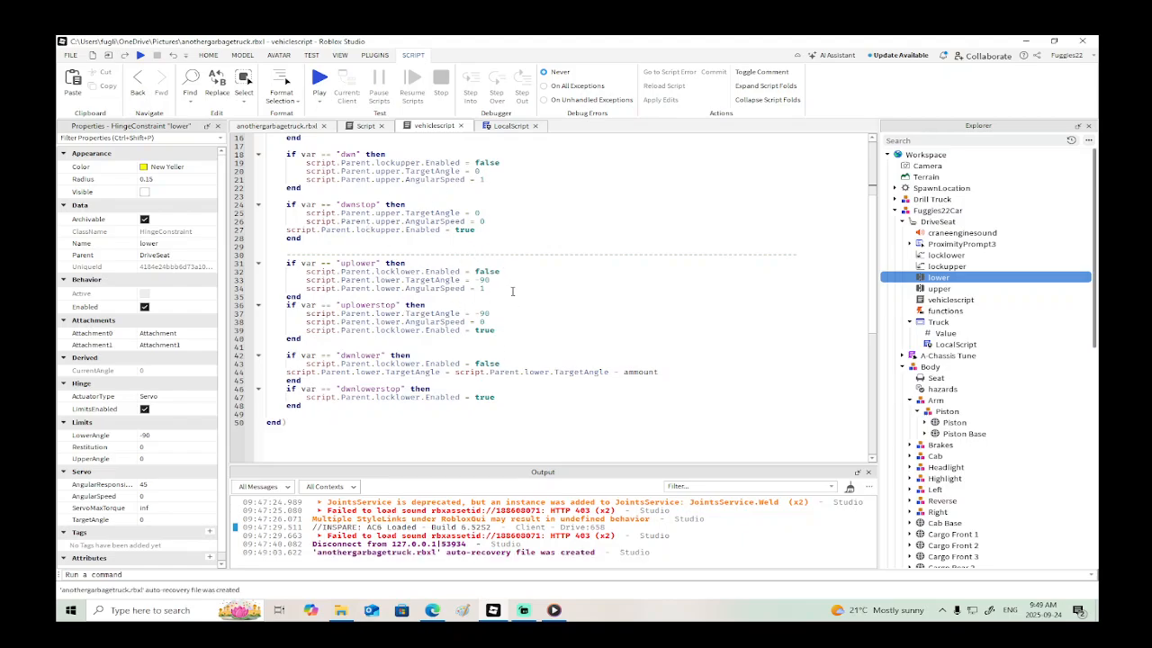
{"action": "left_click", "coordinate": [504, 362]}
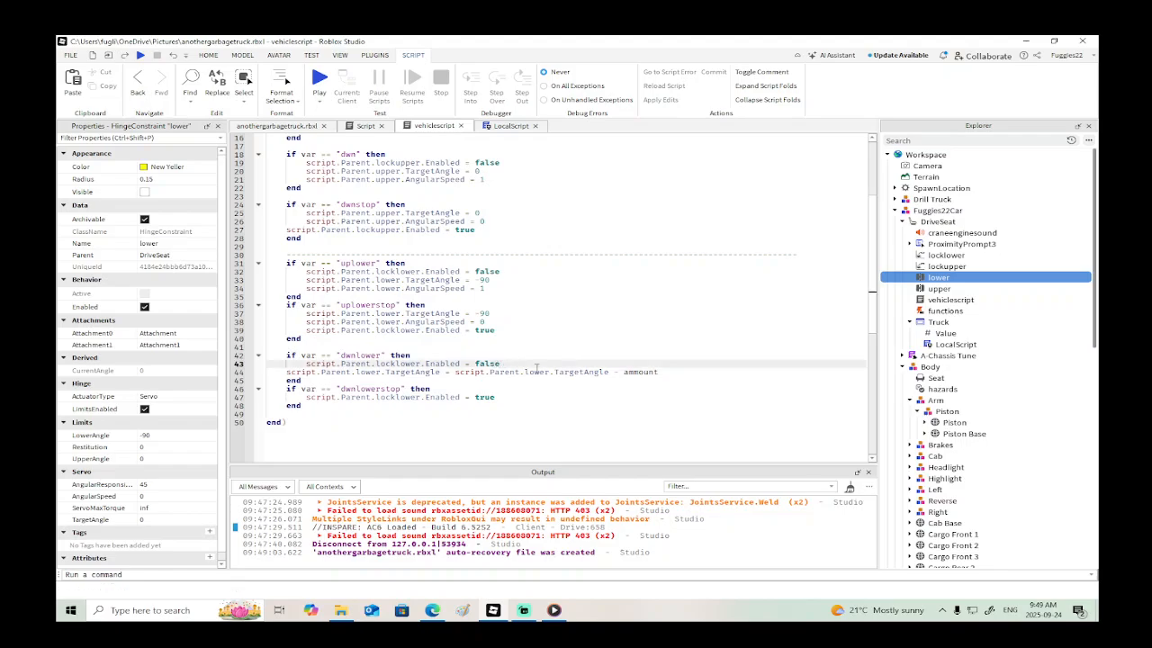
{"action": "key", "text": "Return"}
{"action": "type", "text": "script.Parent.lower.TargetAngle = -90 script.Parent.lower.AngularSpeed = 1"}
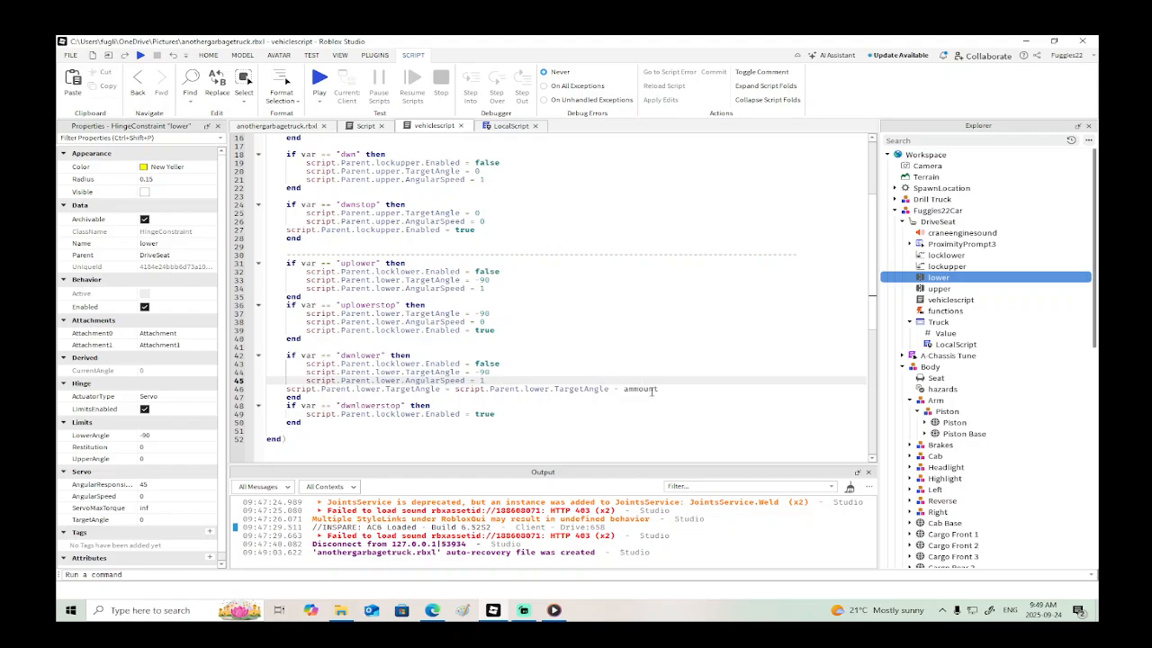
{"action": "left_click_drag", "start_coordinate": [656, 388], "coordinate": [275, 391]}
{"action": "key", "text": "BackSpace"}
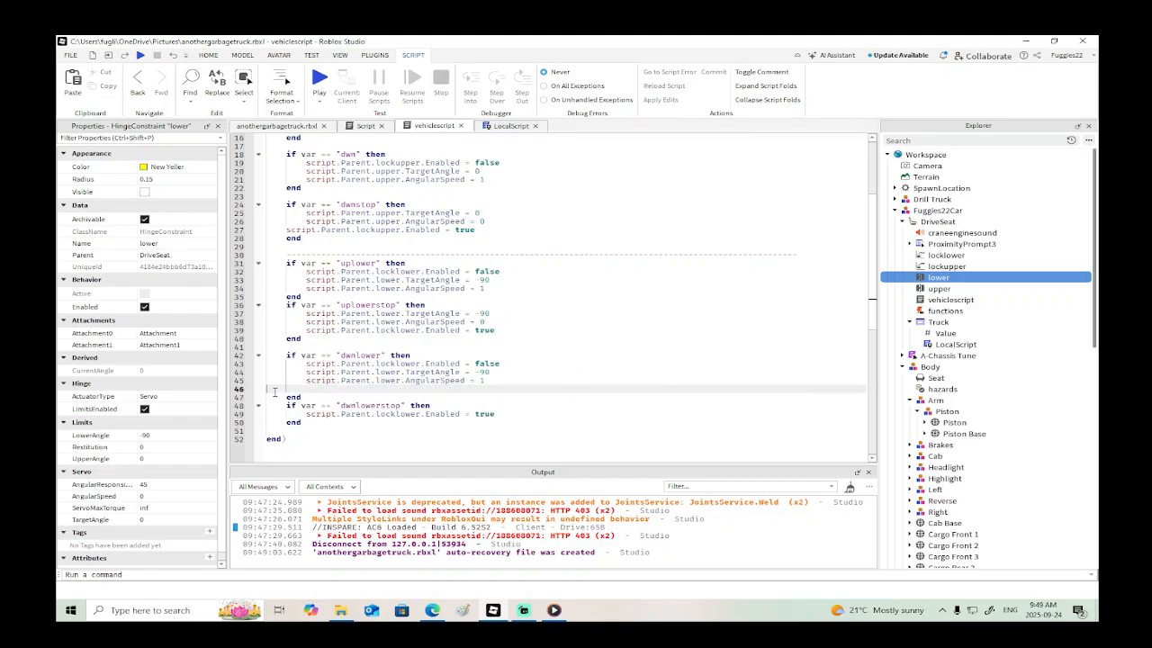
- Remove the blank line from the "dwnlower" block and set its script.Parent.lower.TargetAngle to 0
{"action": "key", "text": "BackSpace"}
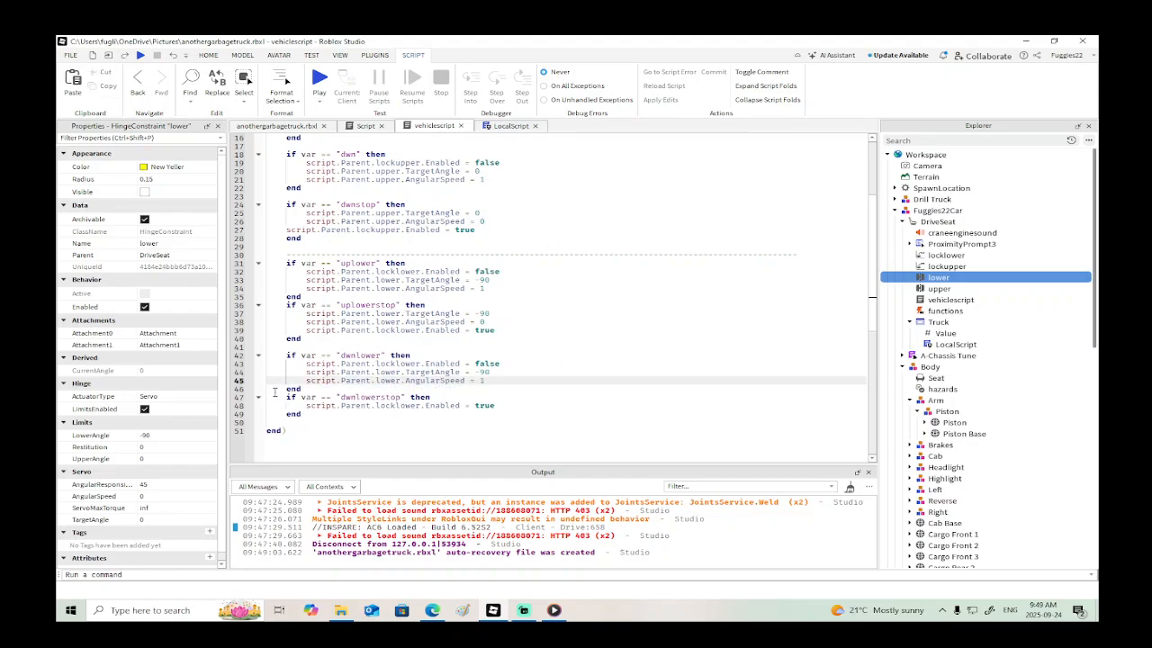
{"action": "left_click", "coordinate": [487, 371]}
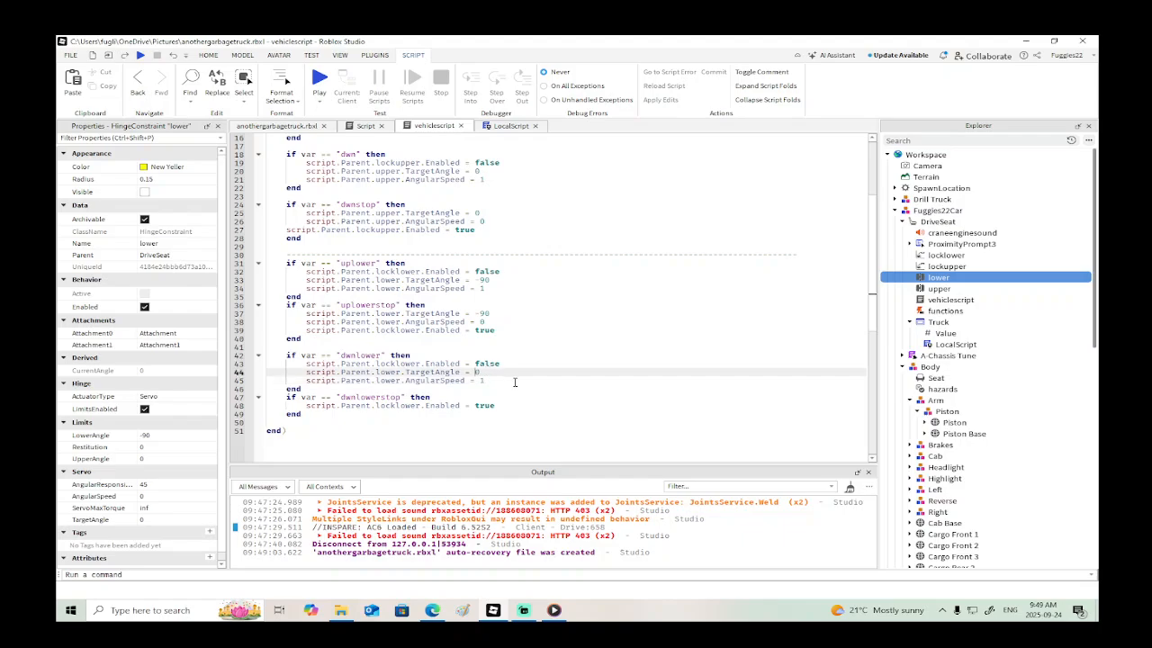
- Paste the copied lower TargetAngle and AngularSpeed lines at the start of the "dwnlowerstop" block and set TargetAngle there to 0
{"action": "scroll", "coordinate": [515, 382], "scroll_direction": "down", "scroll_amount": 1}
{"action": "left_click", "coordinate": [460, 347]}
{"action": "key", "text": "Return"}
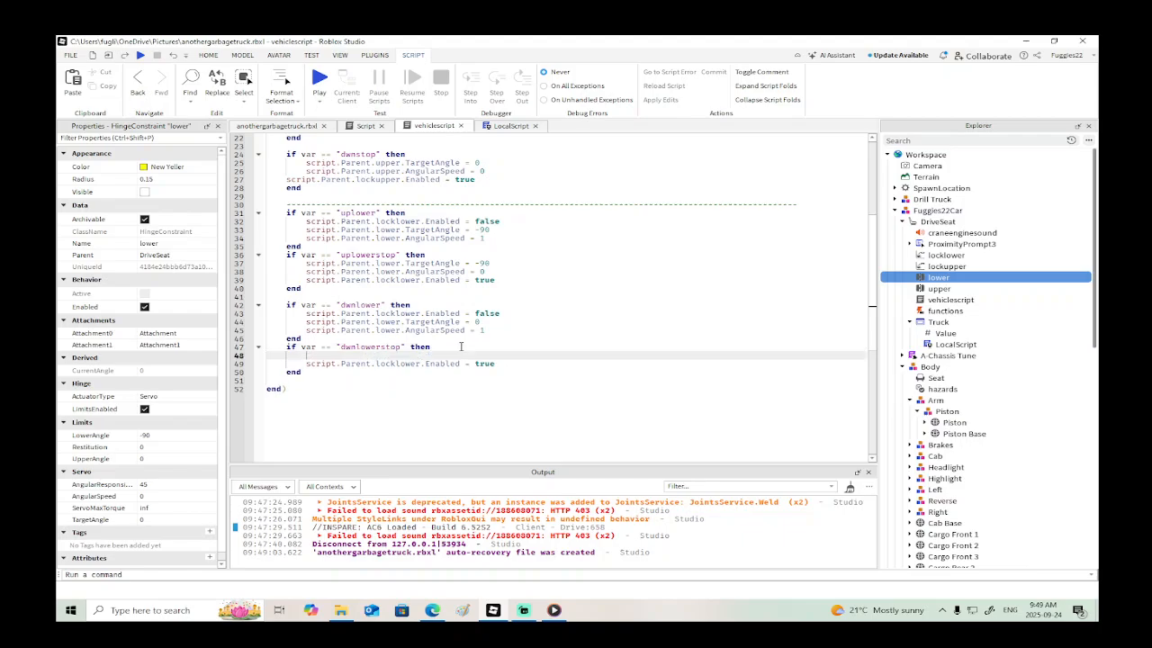
{"action": "type", "text": "script.Parent.lower.TargetAngle = -90 script.Parent.lower.AngularSpeed = 1"}
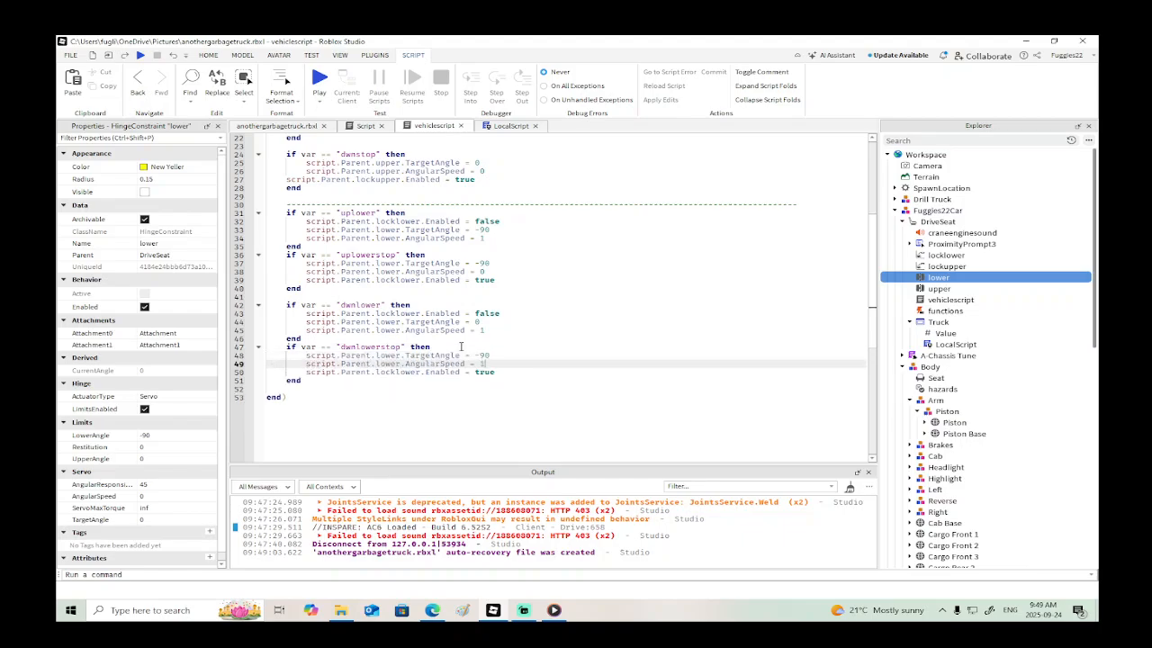
{"action": "left_click", "coordinate": [501, 357]}
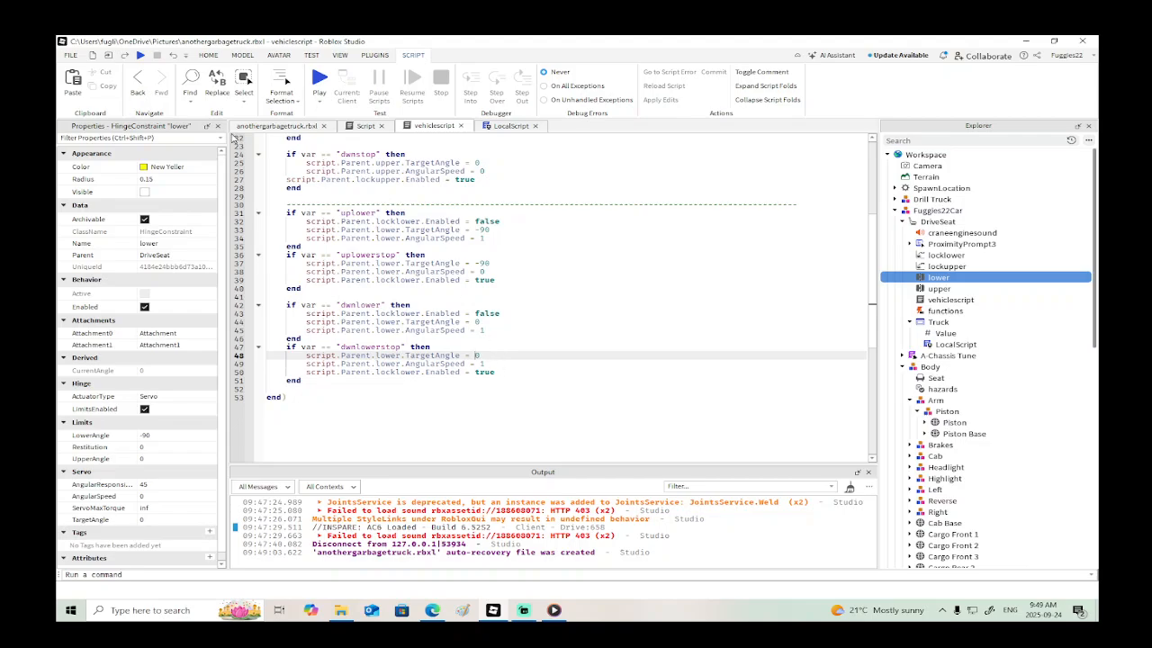
- Start a playtest, walk the character to the garbage truck and enter its driver's seat
{"action": "left_click", "coordinate": [141, 55]}
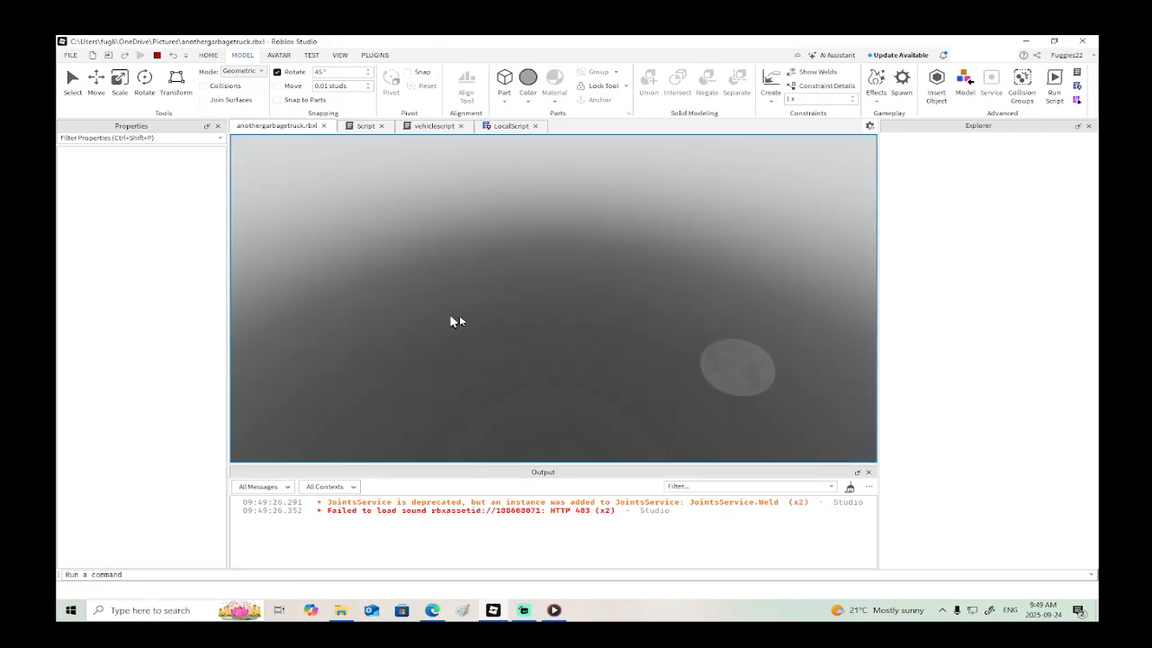
{"action": "right_click_drag", "start_coordinate": [493, 315], "coordinate": [508, 321]}
{"action": "key", "text": "w"}
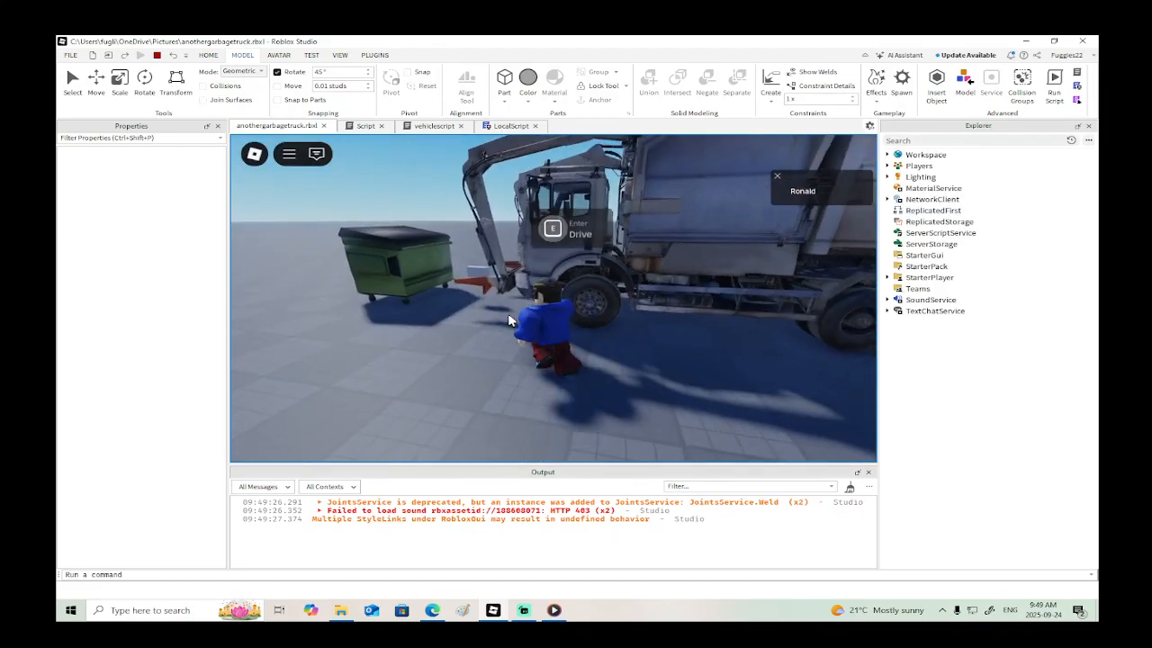
{"action": "key", "text": "e"}
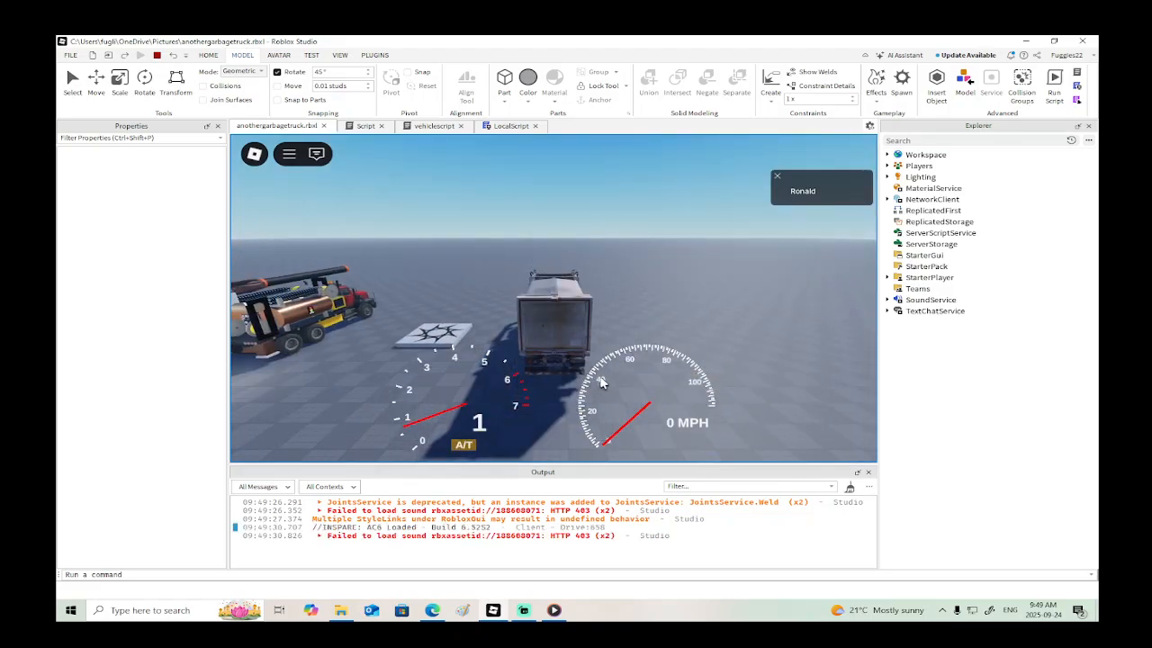
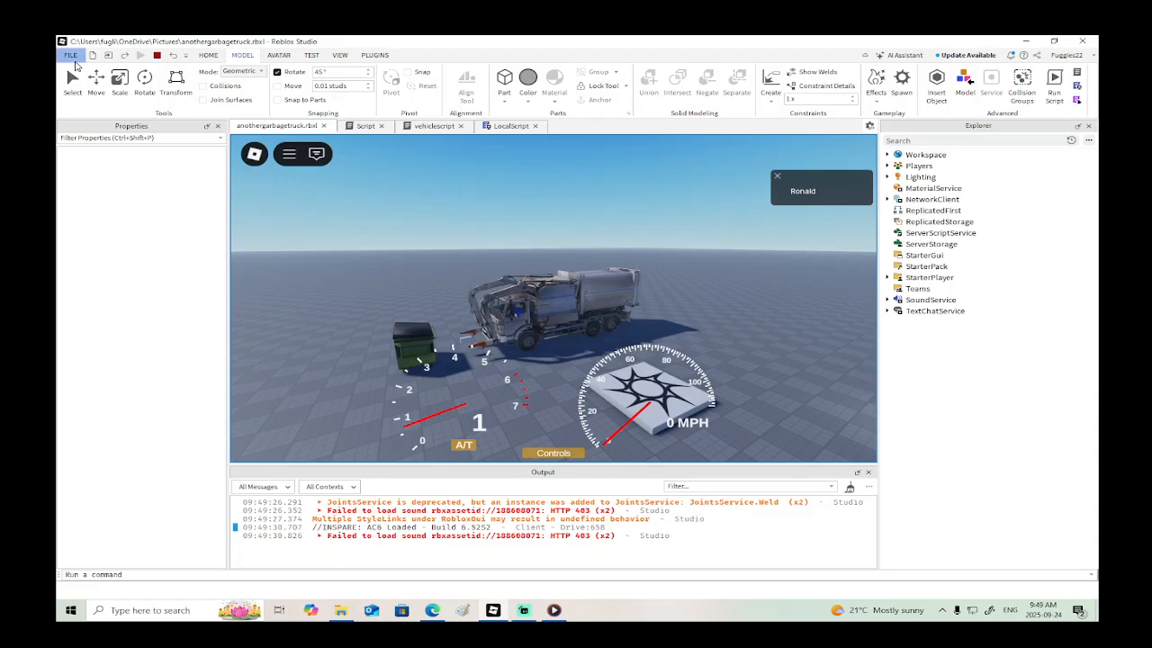
- Stop the playtest and turn off CanCollide for the Piston mesh on the truck's arm
{"action": "left_click", "coordinate": [157, 56]}
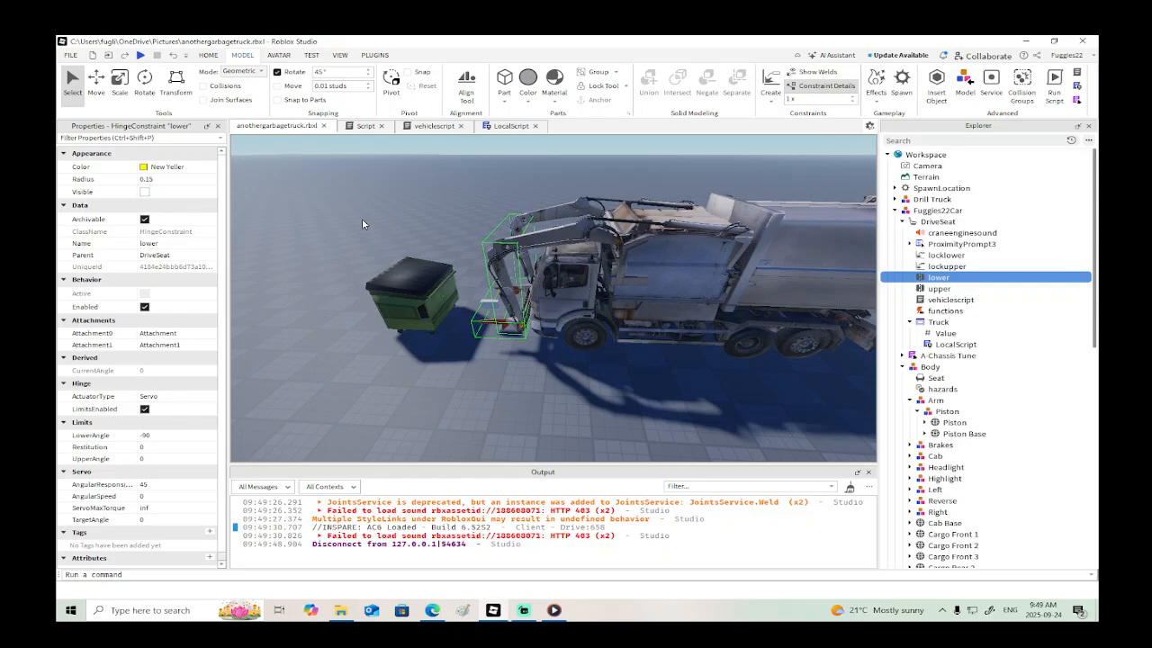
{"action": "right_click_drag", "start_coordinate": [582, 247], "coordinate": [582, 247]}
{"action": "scroll", "coordinate": [582, 246], "scroll_direction": "up", "scroll_amount": 5}
{"action": "key", "text": "e"}
{"action": "right_click_drag", "start_coordinate": [624, 346], "coordinate": [624, 346]}
{"action": "scroll", "coordinate": [624, 346], "scroll_direction": "down", "scroll_amount": 2}
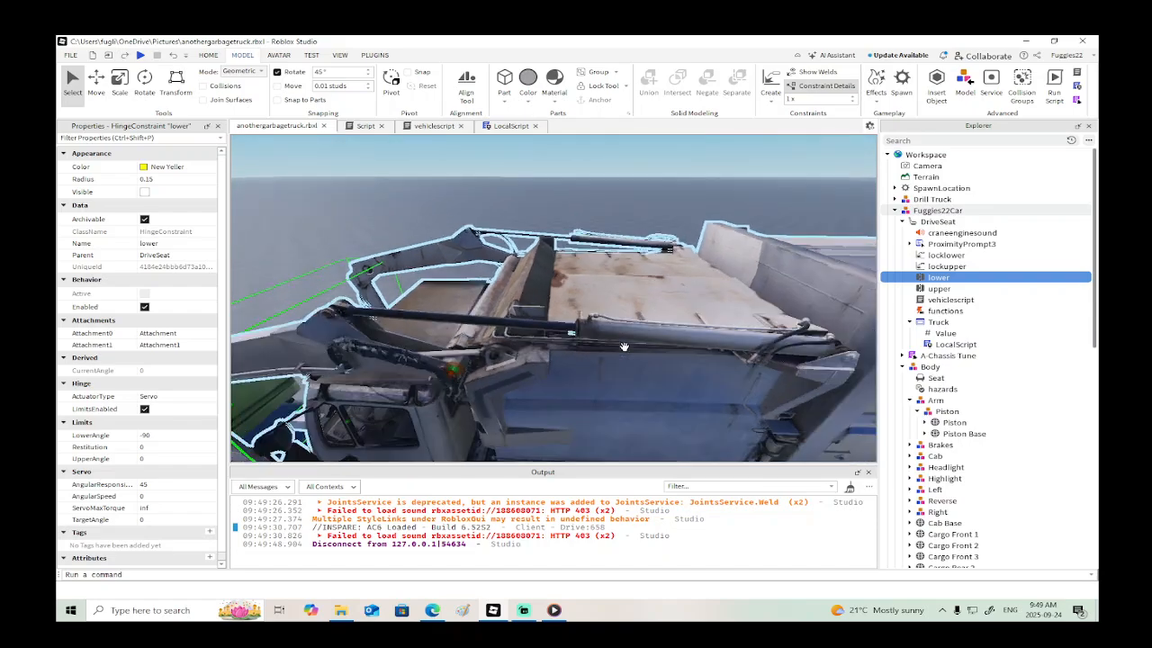
{"action": "left_click", "coordinate": [497, 322]}
{"action": "right_click_drag", "start_coordinate": [496, 324], "coordinate": [495, 323]}
{"action": "scroll", "coordinate": [144, 432], "scroll_direction": "down", "scroll_amount": 5}
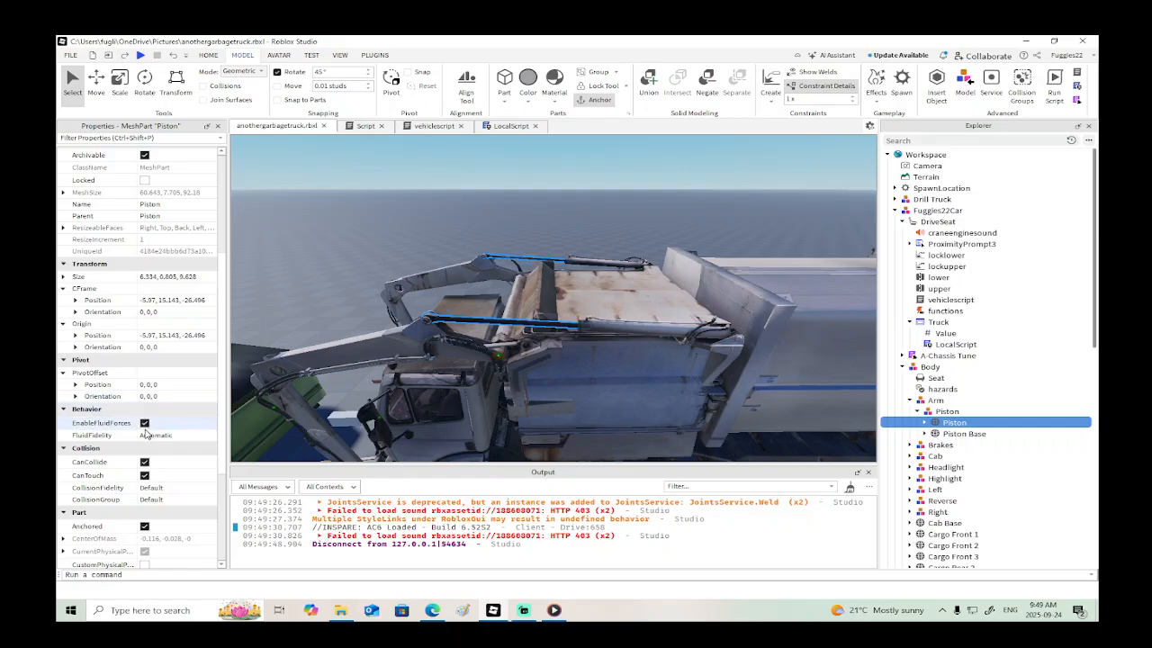
{"action": "left_click", "coordinate": [144, 462]}
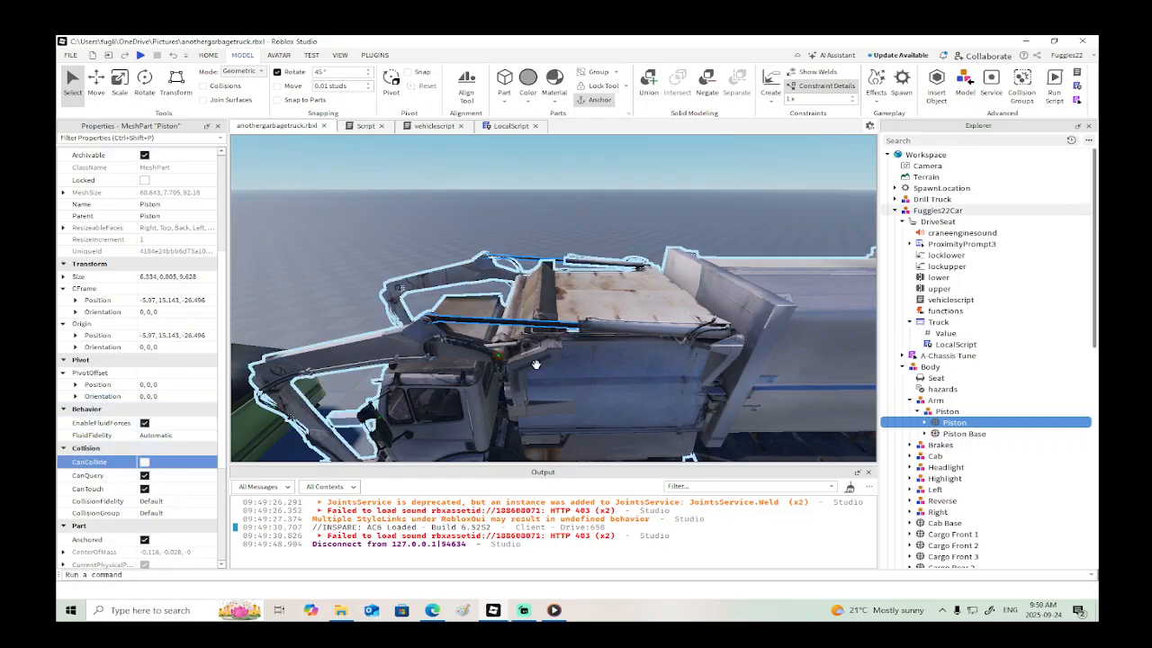
- Create a Prismatic constraint from the rod-side end of the Piston Base to the arm-side end of the Piston
{"action": "right_click_drag", "start_coordinate": [535, 364], "coordinate": [535, 365]}
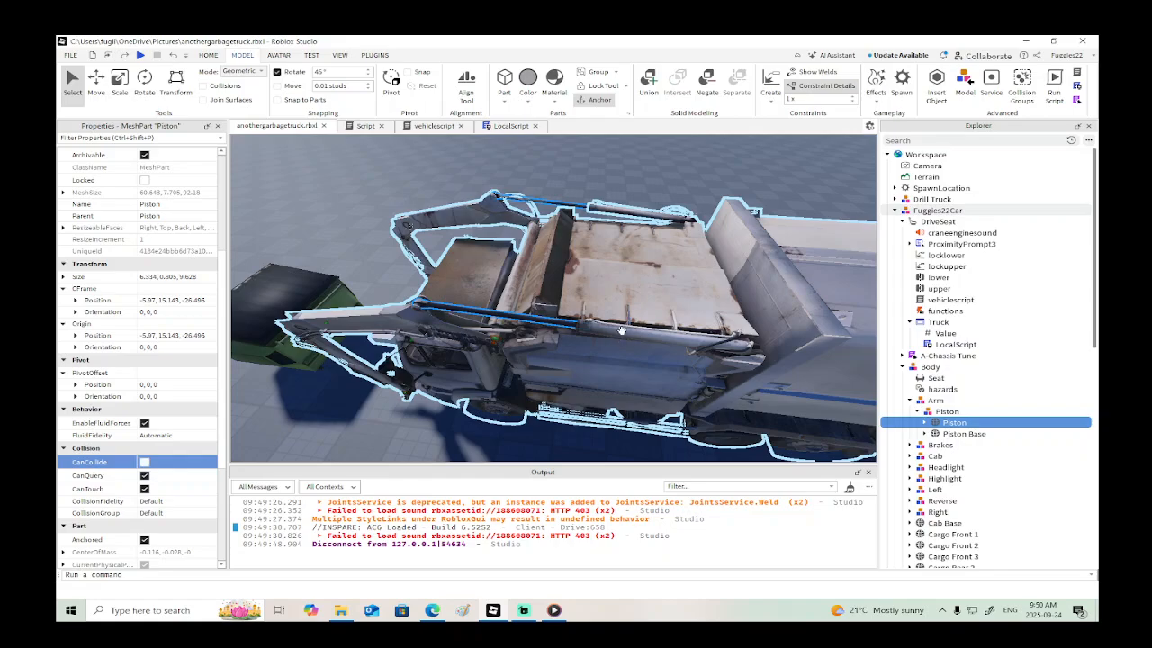
{"action": "left_click", "coordinate": [770, 106]}
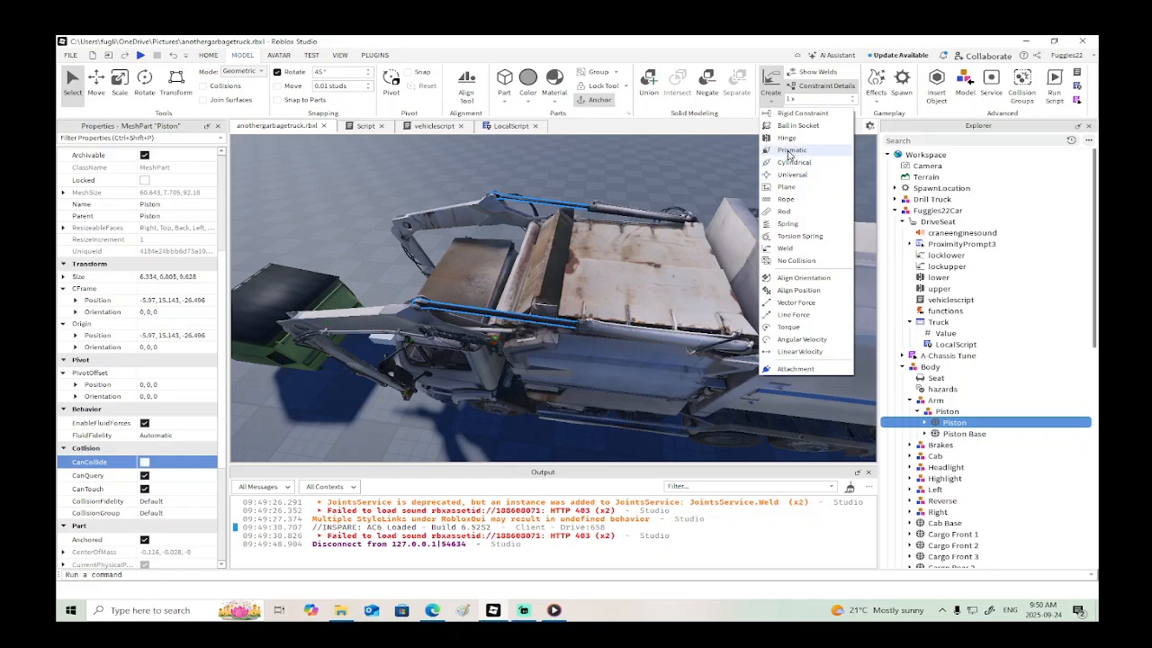
{"action": "left_click", "coordinate": [789, 151]}
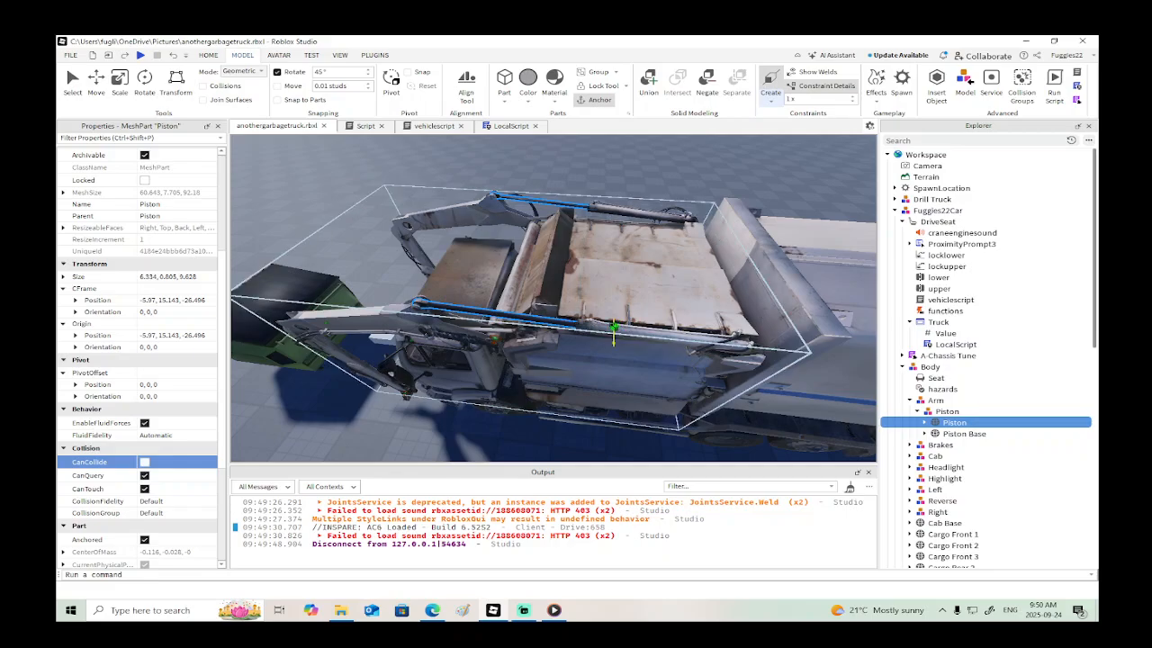
{"action": "mouse_move", "coordinate": [627, 322]}
{"action": "right_mouse_down"}
{"action": "mouse_move", "coordinate": [511, 321]}
{"action": "mouse_move", "coordinate": [637, 324]}
{"action": "mouse_move", "coordinate": [624, 321]}
{"action": "mouse_move", "coordinate": [623, 334]}
{"action": "right_mouse_up"}
{"action": "left_click", "coordinate": [623, 335]}
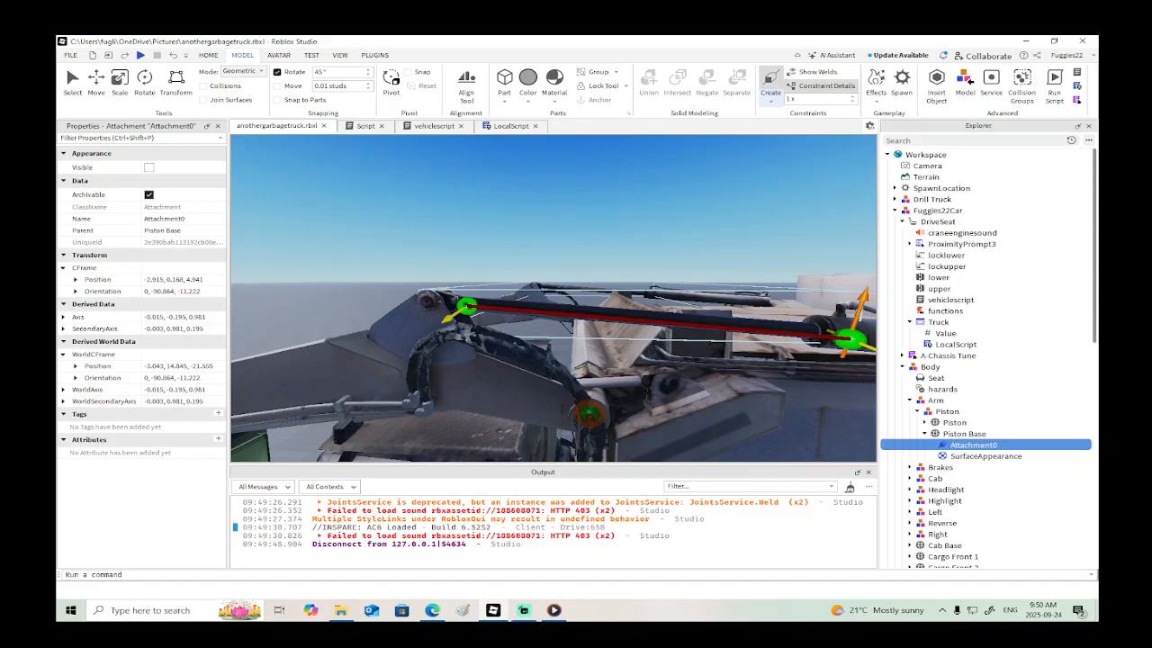
{"action": "left_click", "coordinate": [467, 306]}
{"action": "right_click_drag", "start_coordinate": [467, 307], "coordinate": [467, 307]}
- Rotate the constraint's Attachment0 and Attachment1 a quarter turn about the vertical axis to an orientation of 0, 179.136, -11.222
{"action": "left_click", "coordinate": [561, 396]}
{"action": "key", "text": "ctrl+2"}
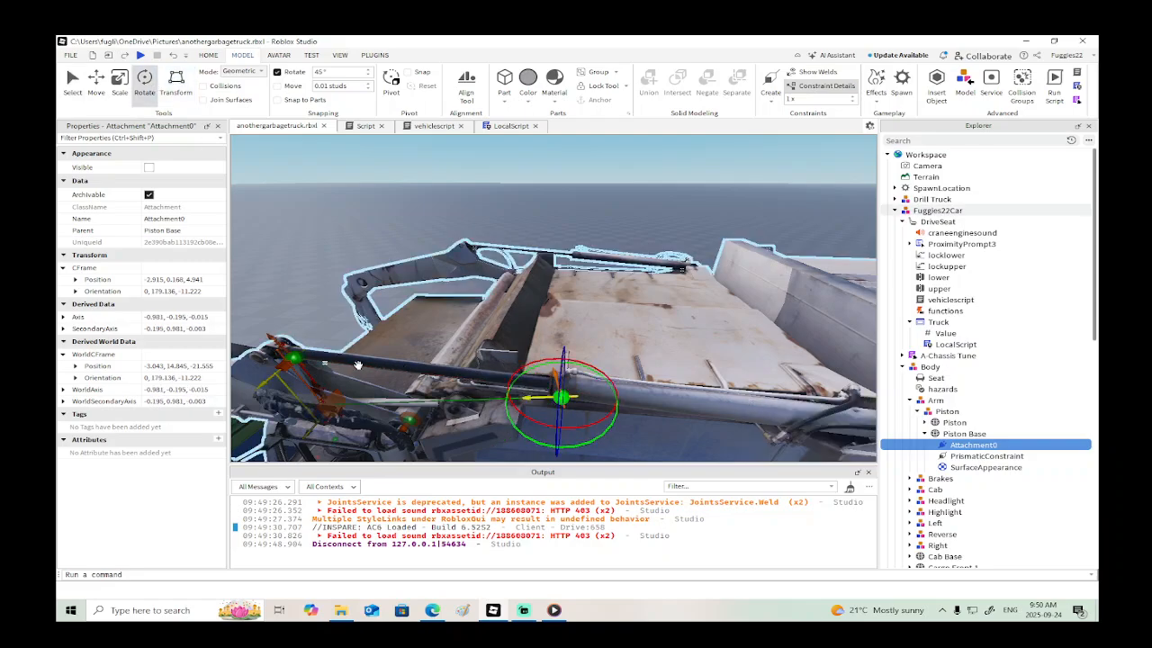
{"action": "left_click", "coordinate": [290, 357]}
{"action": "key", "text": "a"}
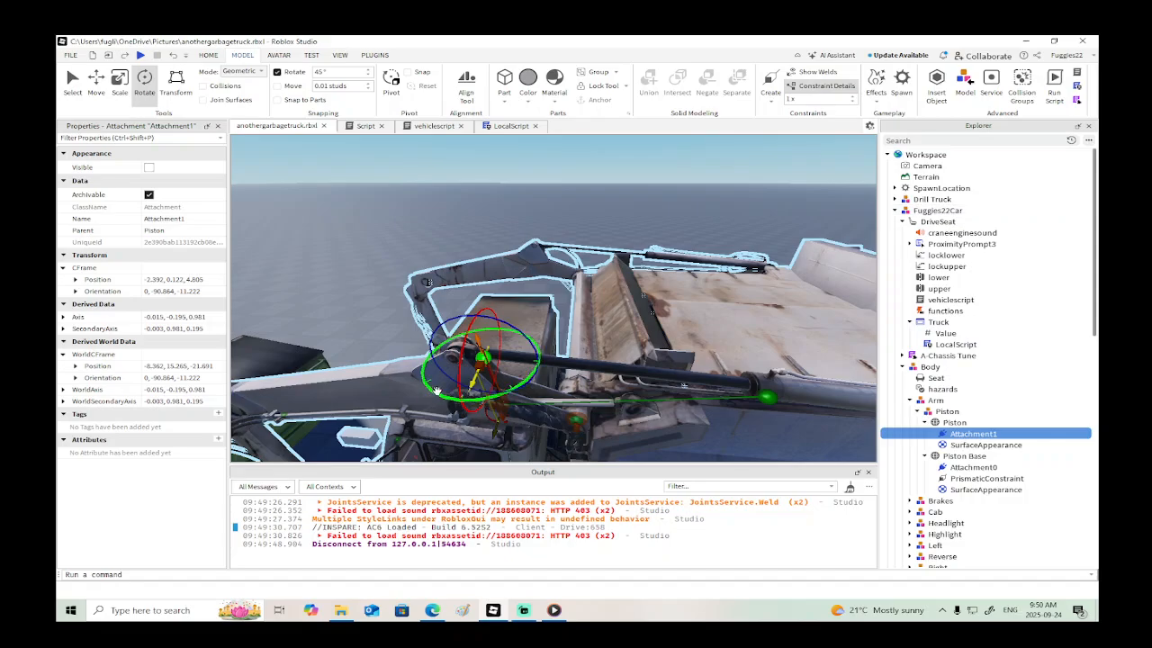
{"action": "left_click_drag", "start_coordinate": [430, 384], "coordinate": [428, 334]}
{"action": "scroll", "coordinate": [440, 334], "scroll_direction": "down", "scroll_amount": 3}
{"action": "scroll", "coordinate": [440, 335], "scroll_direction": "up", "scroll_amount": 5}
{"action": "right_click_drag", "start_coordinate": [440, 335], "coordinate": [440, 335]}
{"action": "scroll", "coordinate": [440, 335], "scroll_direction": "down", "scroll_amount": 5}
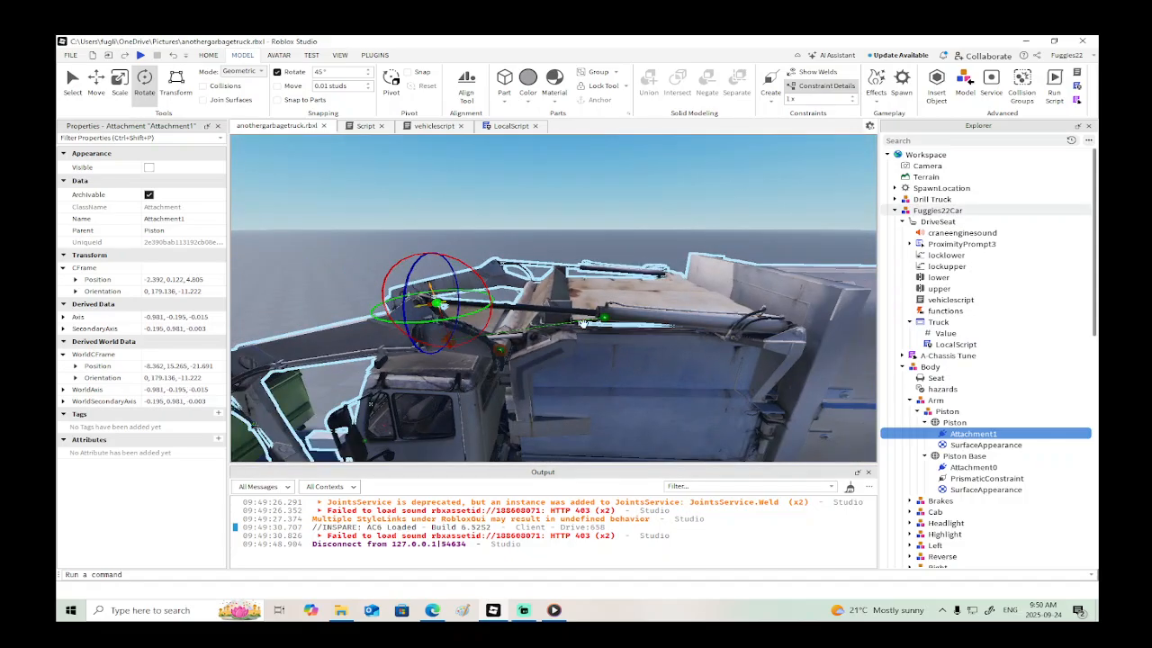
{"action": "scroll", "coordinate": [595, 325], "scroll_direction": "up", "scroll_amount": 1}
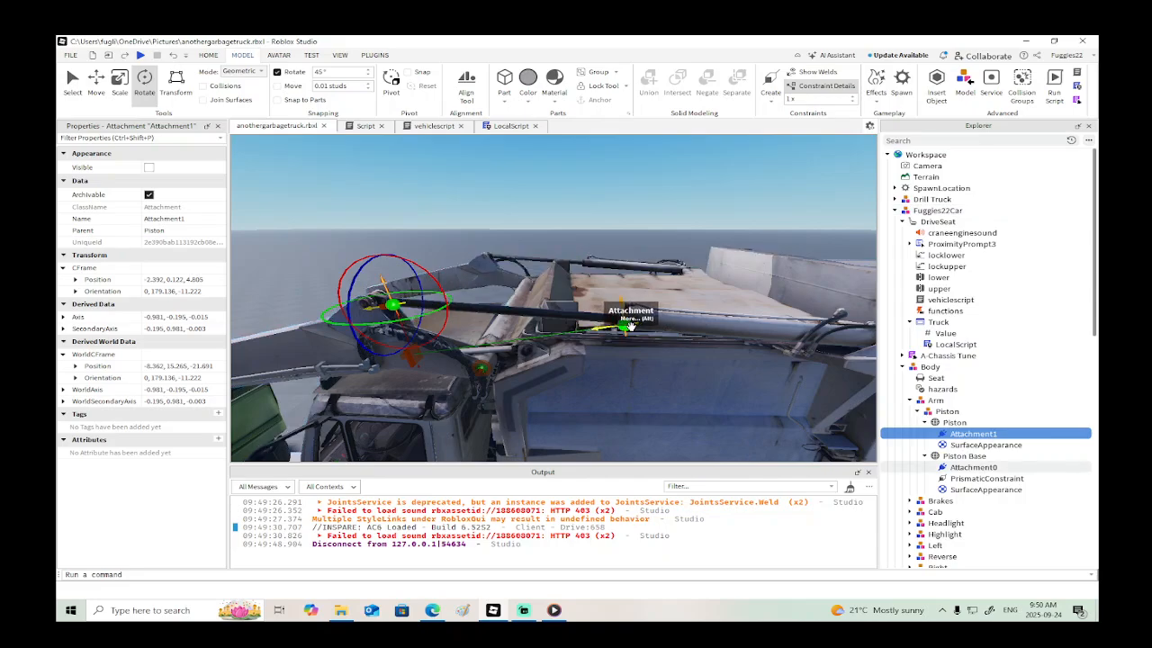
- Copy Attachment0's world position of -3.043, 14.845, -21.555 to Attachment1
{"action": "left_click", "coordinate": [621, 320]}
{"action": "left_click", "coordinate": [623, 324]}
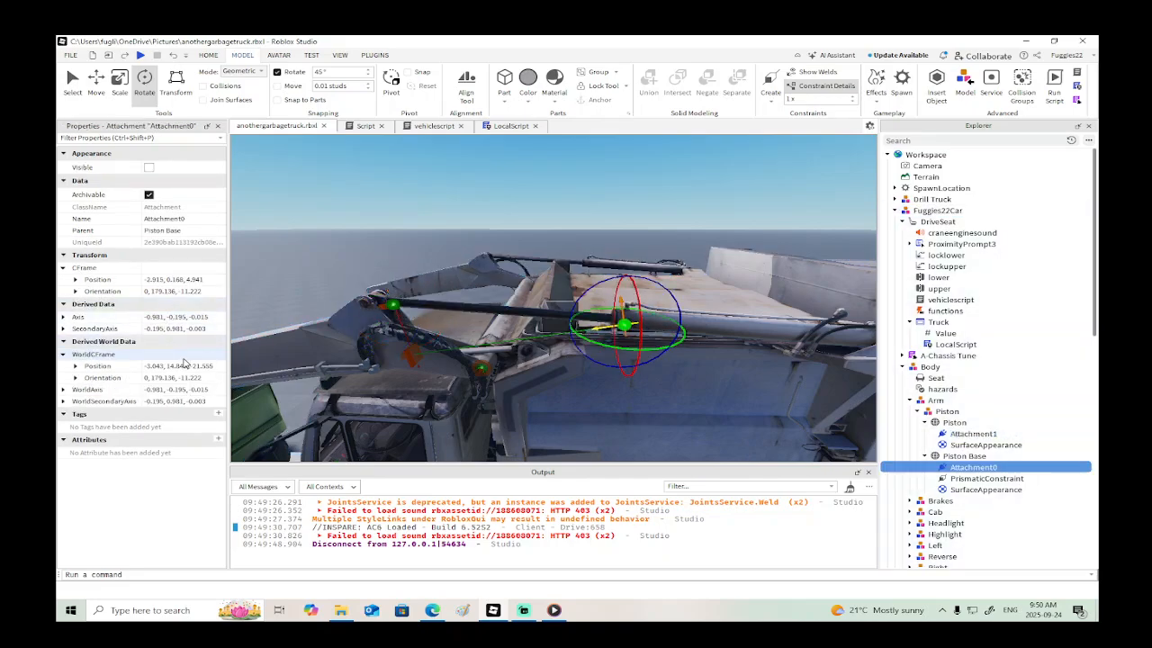
{"action": "left_click", "coordinate": [180, 367]}
{"action": "key", "text": "ctrl+c"}
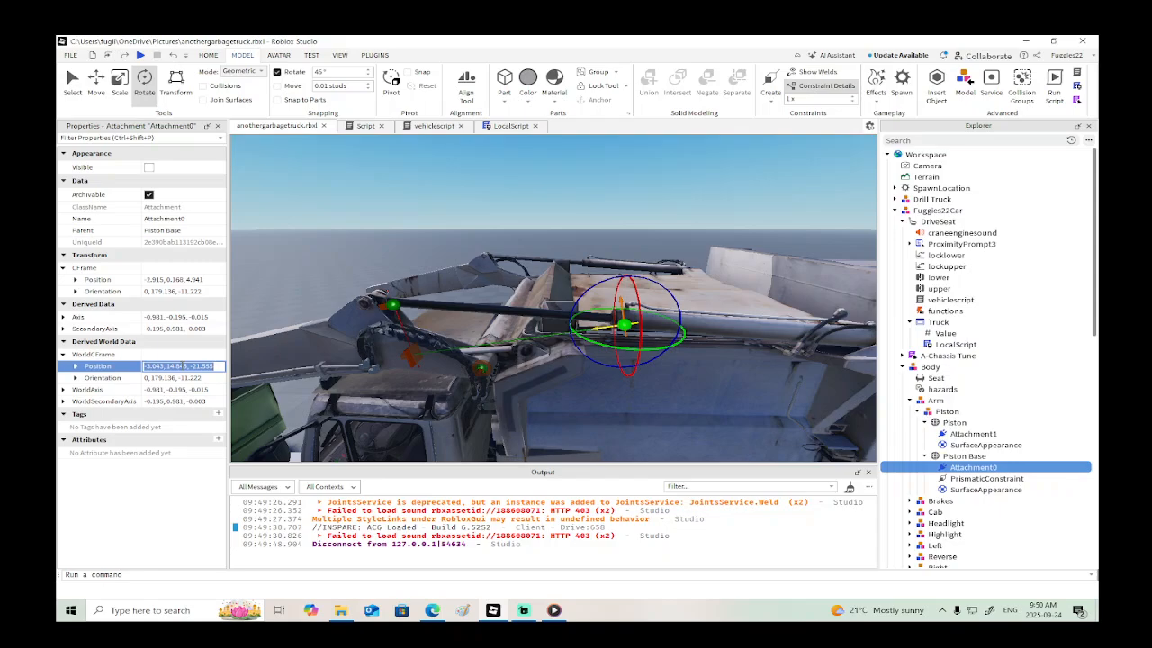
{"action": "left_click", "coordinate": [391, 306]}
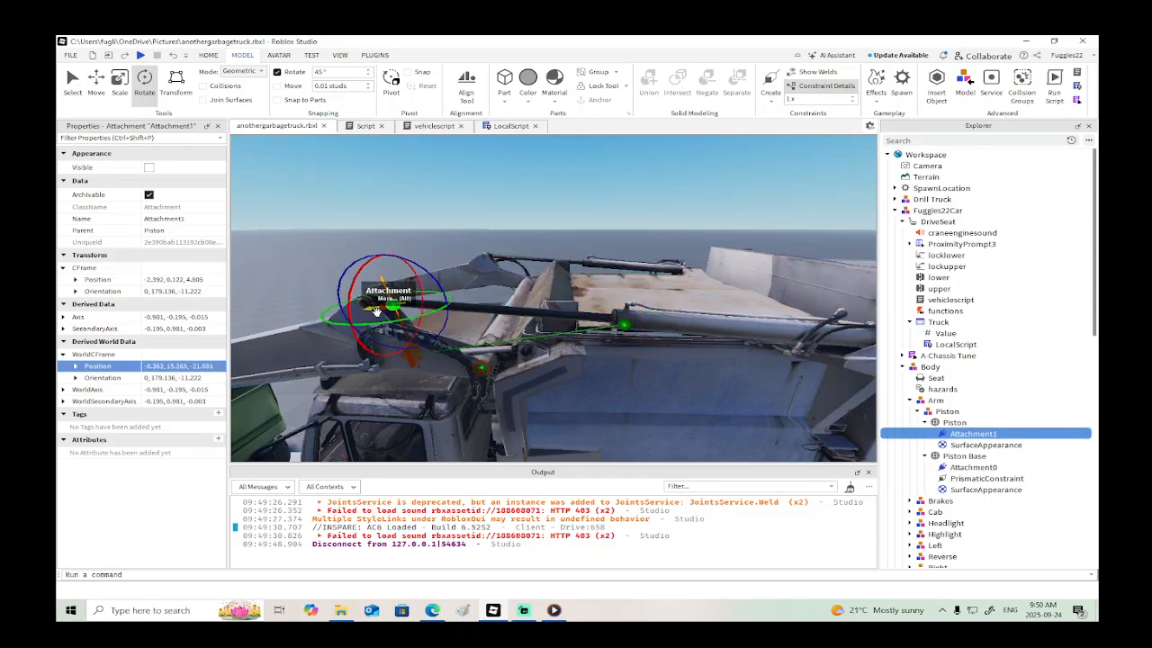
{"action": "left_click", "coordinate": [221, 366]}
{"action": "key", "text": "ctrl+v"}
{"action": "key", "text": "Return"}
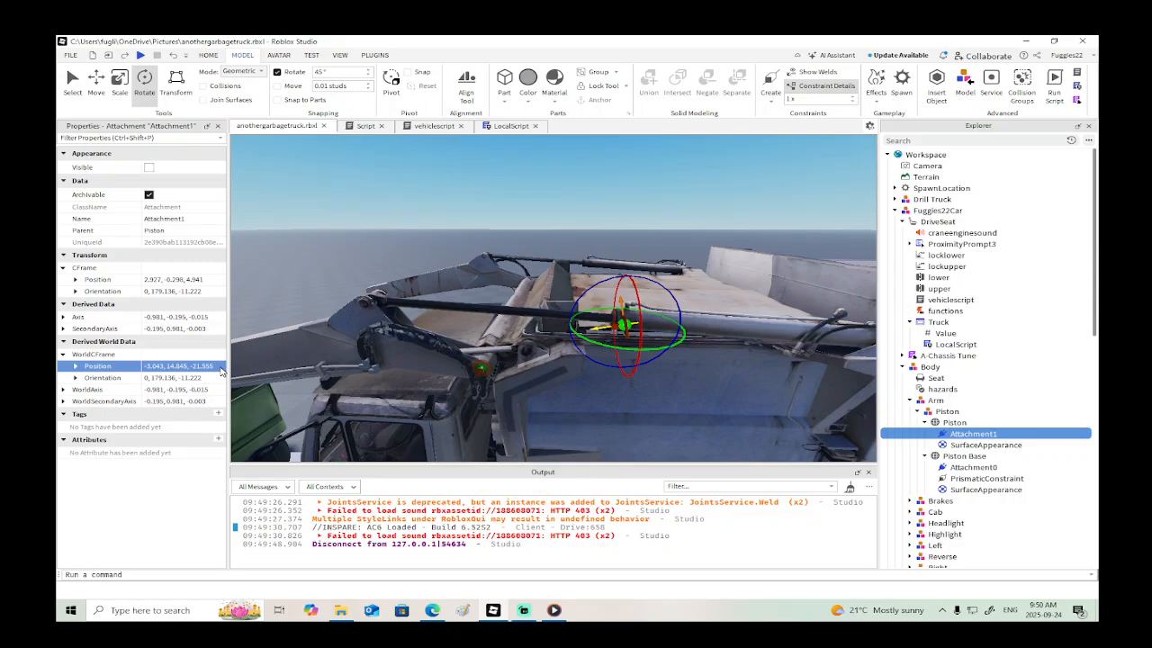
- Try a world orientation of 0, 179.136, 11 on Attachment1 and undo it
{"action": "left_click", "coordinate": [175, 379]}
{"action": "left_click", "coordinate": [174, 379]}
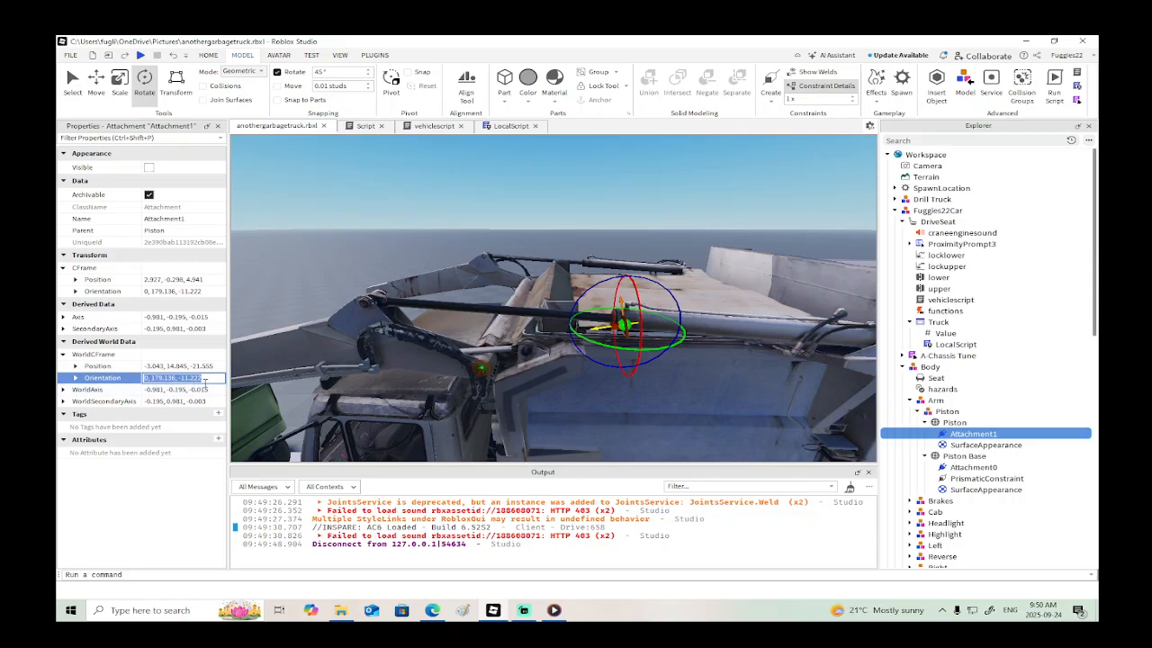
{"action": "left_click", "coordinate": [206, 381]}
{"action": "key", "text": "Return"}
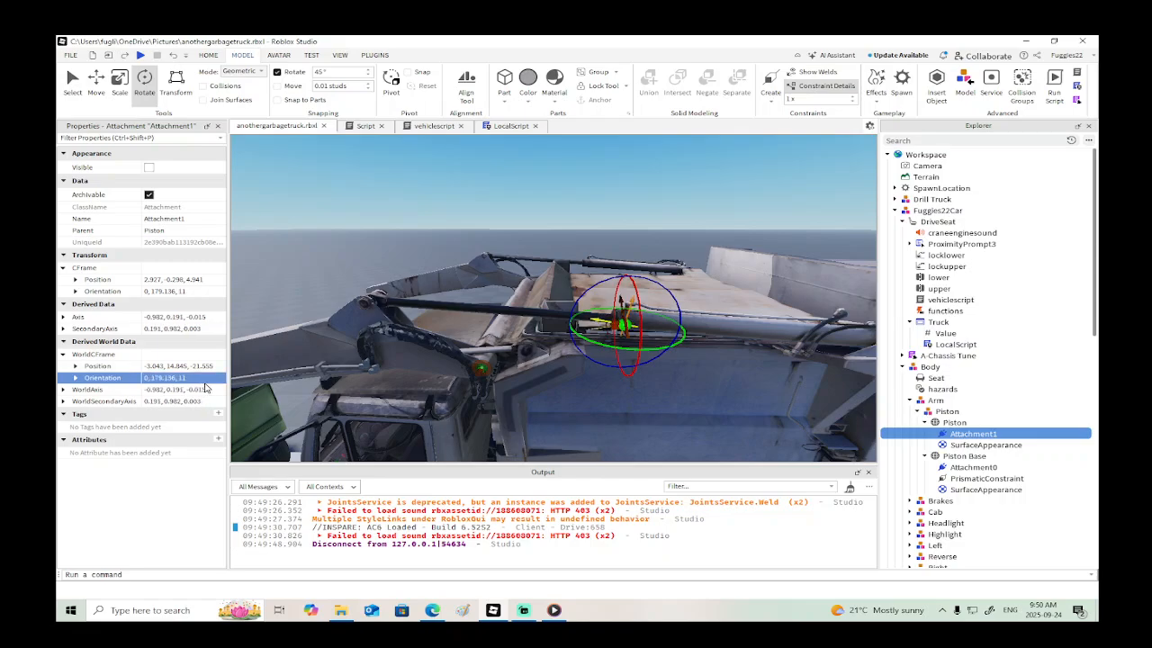
{"action": "key", "text": "ctrl+z"}
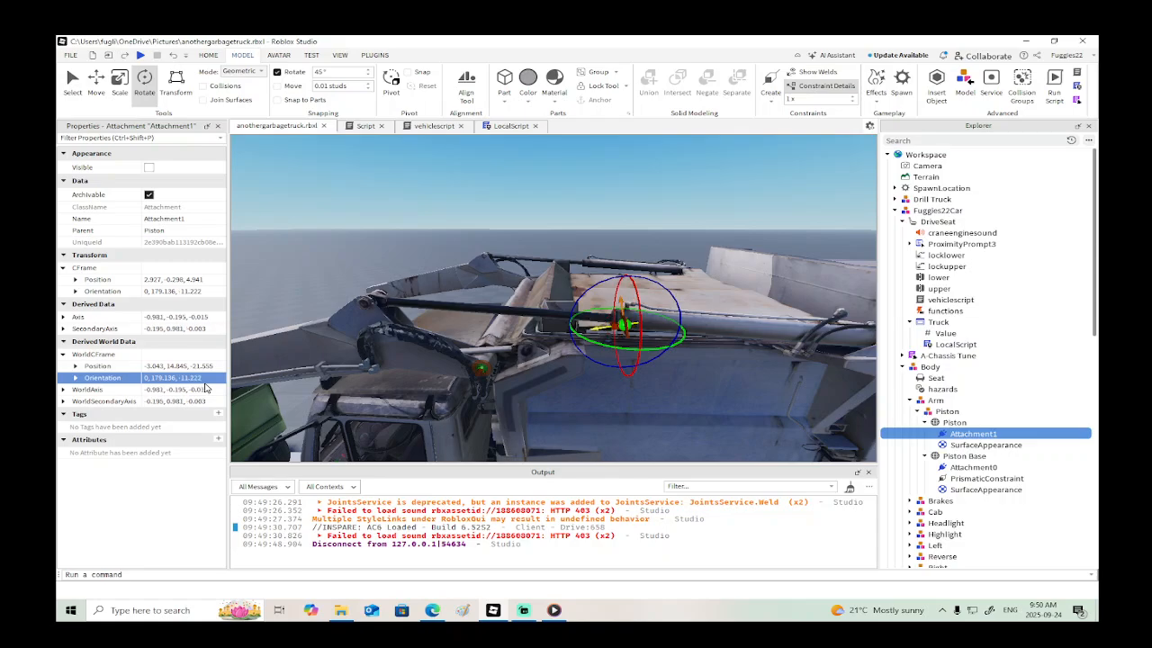
- Set Attachment1's world orientation to 0, 179.136, 11.222
{"action": "double_click", "coordinate": [206, 383]}
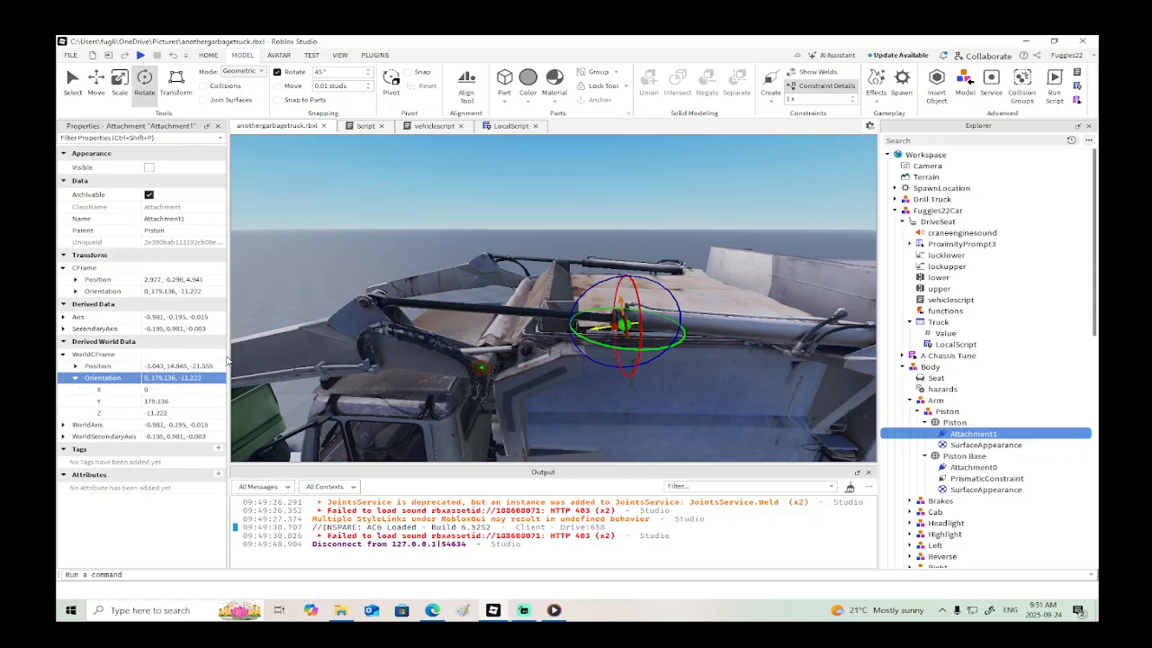
{"action": "left_click", "coordinate": [204, 377]}
{"action": "left_click", "coordinate": [180, 378]}
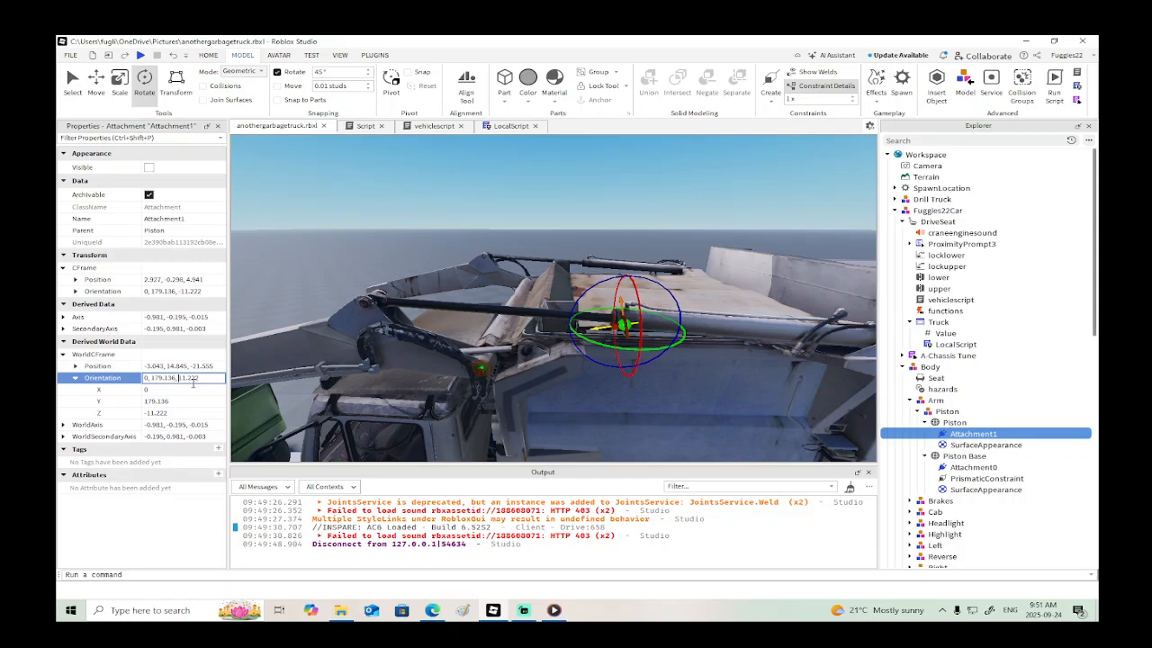
{"action": "key", "text": "Return"}
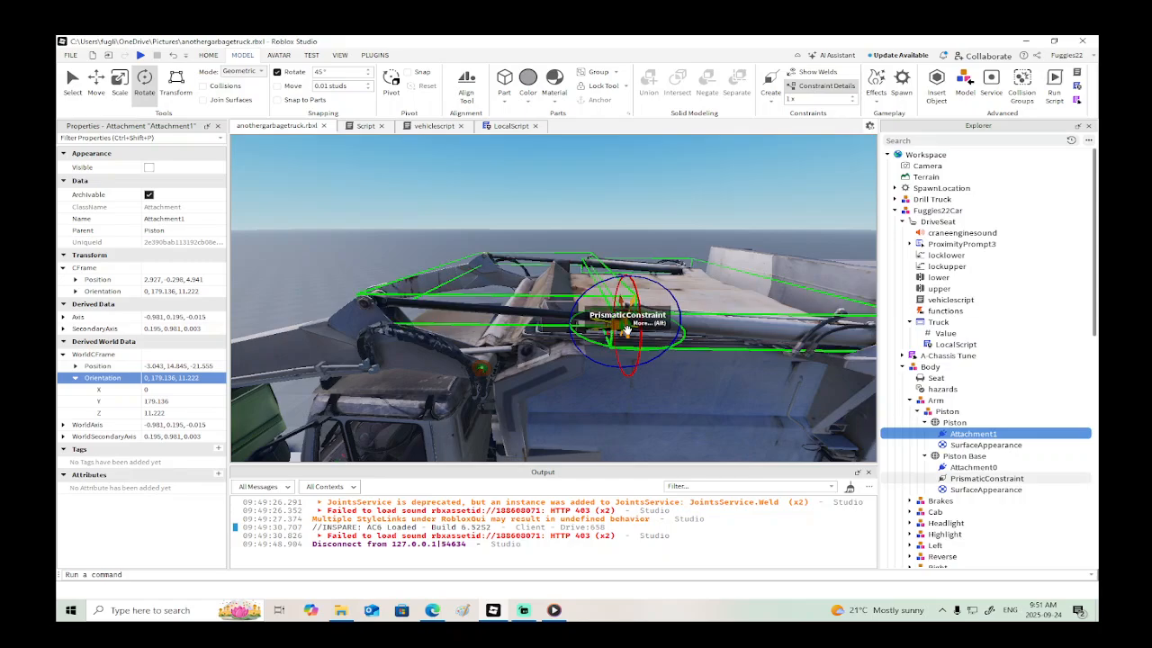
- Set the Piston Base's Attachment0 world orientation to 0, 179.136, 11.222
{"action": "left_click", "coordinate": [969, 468]}
{"action": "left_click", "coordinate": [180, 378]}
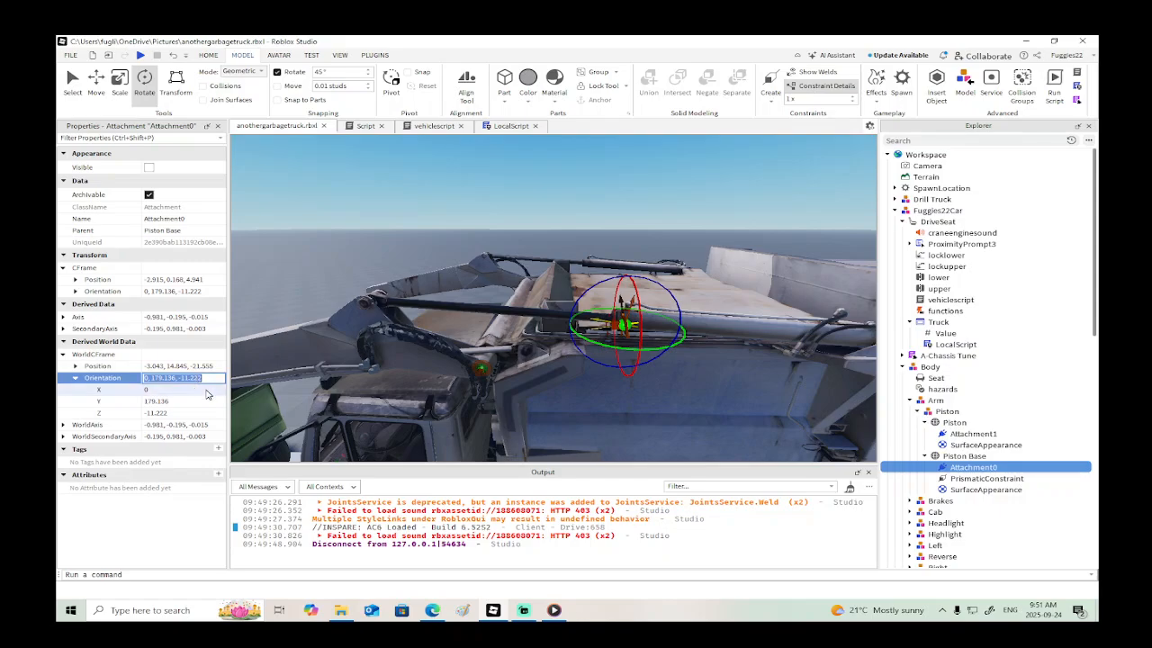
{"action": "key", "text": "Left"}
{"action": "key", "text": "Left"}
{"action": "key", "text": "BackSpace"}
{"action": "key", "text": "Return"}
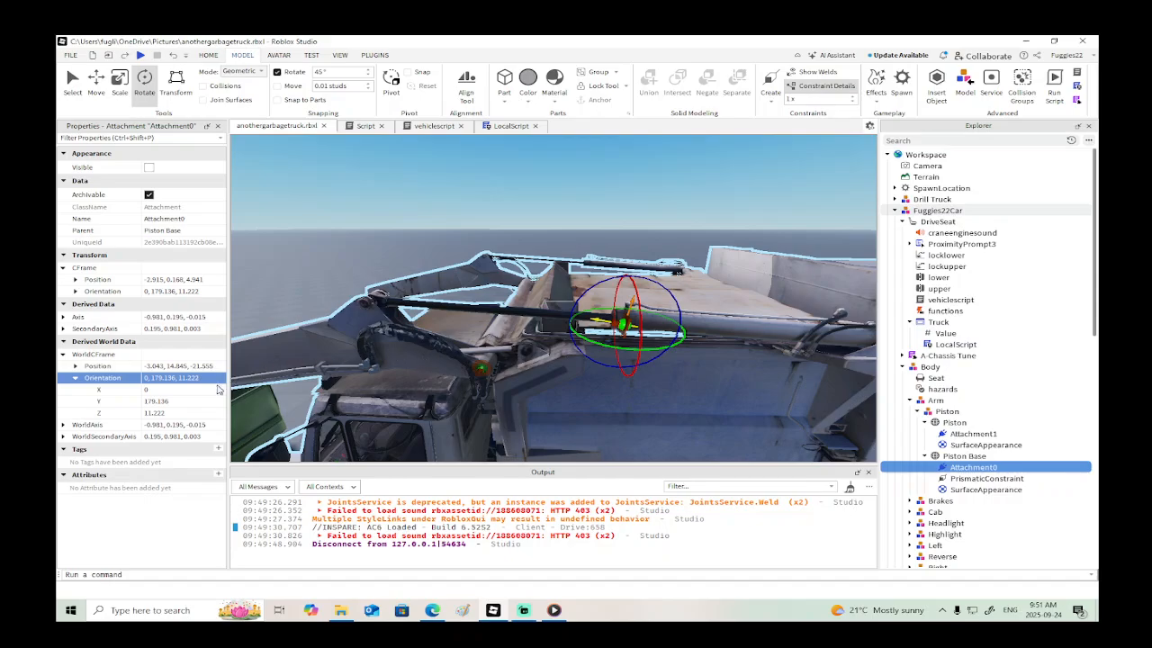
- Try world orientation Z values of 9 and 6 on Attachment0 to match the piston's slope
{"action": "mouse_move", "coordinate": [513, 376]}
{"action": "right_mouse_down"}
{"action": "mouse_move", "coordinate": [514, 360]}
{"action": "mouse_move", "coordinate": [514, 382]}
{"action": "right_mouse_up"}
{"action": "scroll", "coordinate": [514, 376], "scroll_direction": "up", "scroll_amount": 3}
{"action": "scroll", "coordinate": [514, 376], "scroll_direction": "down", "scroll_amount": 3}
{"action": "scroll", "coordinate": [513, 377], "scroll_direction": "up", "scroll_amount": 3}
{"action": "scroll", "coordinate": [513, 376], "scroll_direction": "down", "scroll_amount": 2}
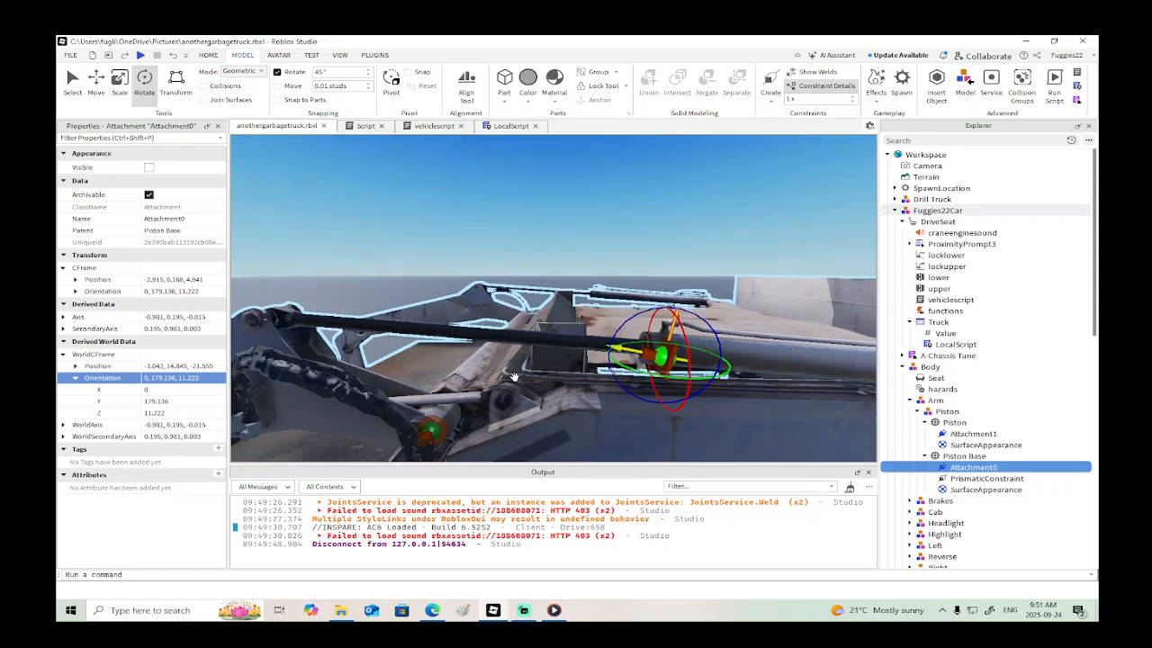
{"action": "left_click", "coordinate": [217, 379]}
{"action": "left_click", "coordinate": [217, 381]}
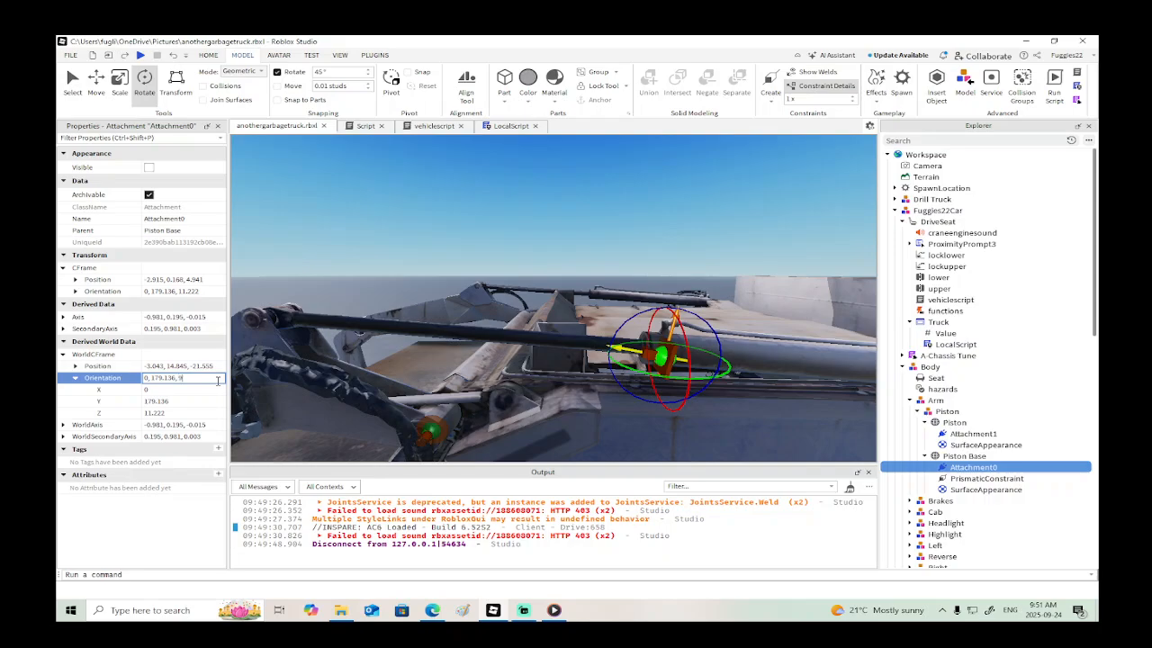
{"action": "key", "text": "Return"}
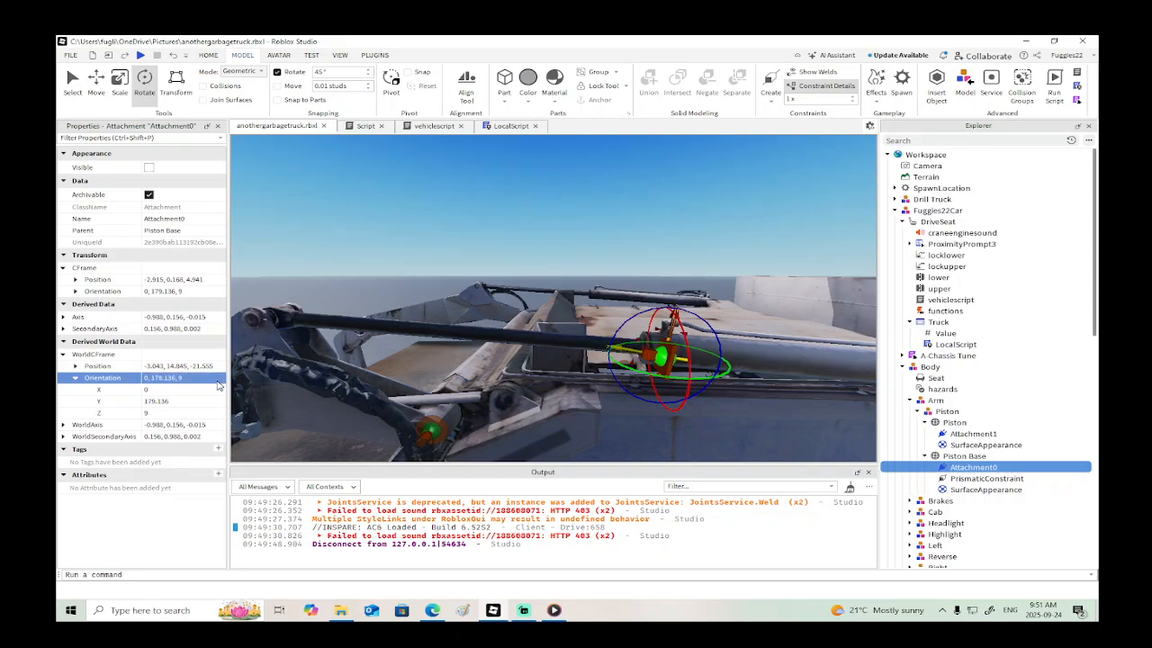
{"action": "left_click", "coordinate": [216, 380]}
{"action": "left_click", "coordinate": [216, 380]}
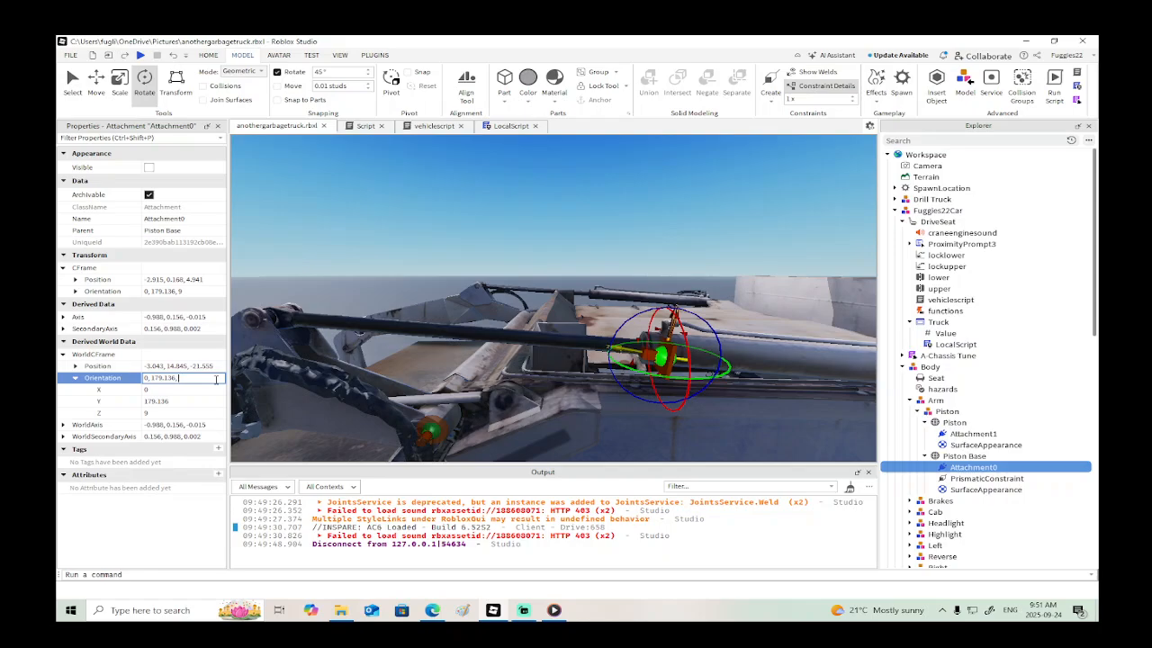
{"action": "key", "text": "Return"}
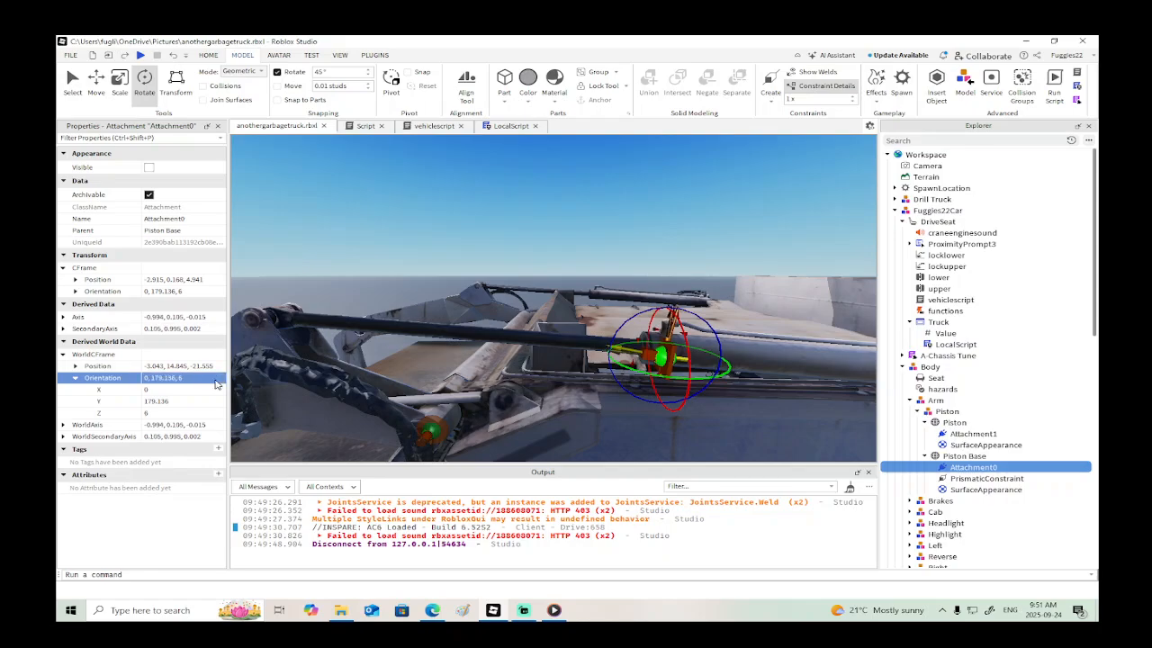
- Set Attachment0's world orientation to 0, 179.136, 5.5 to line up with the piston rod
{"action": "scroll", "coordinate": [466, 334], "scroll_direction": "up", "scroll_amount": 4}
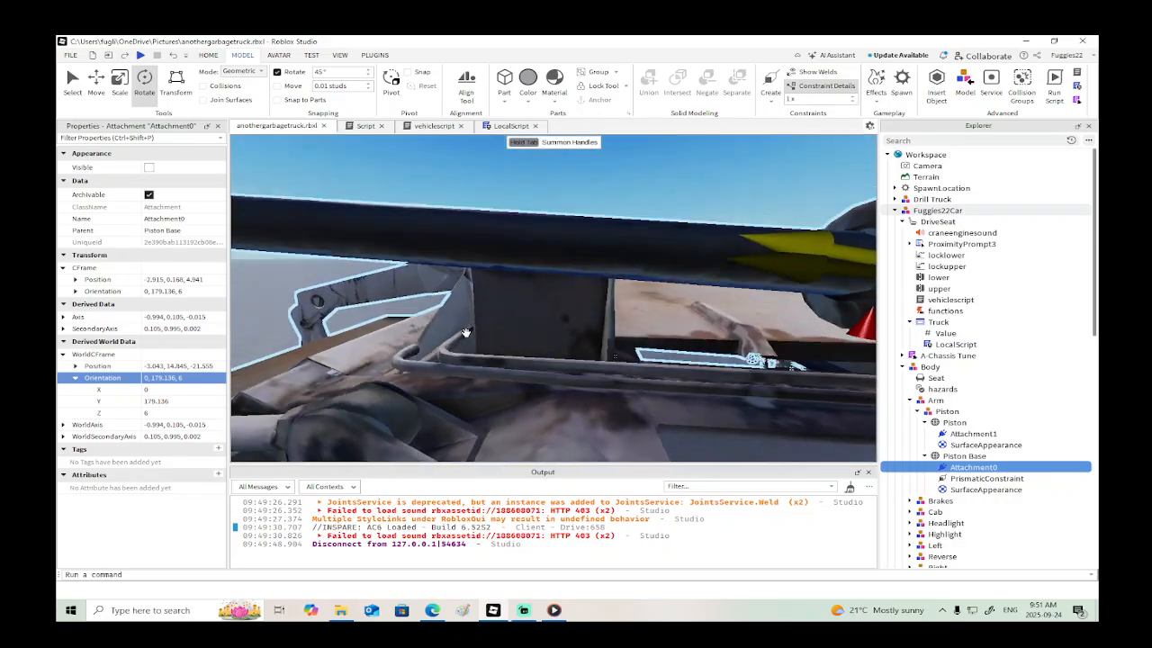
{"action": "scroll", "coordinate": [466, 334], "scroll_direction": "down", "scroll_amount": 4}
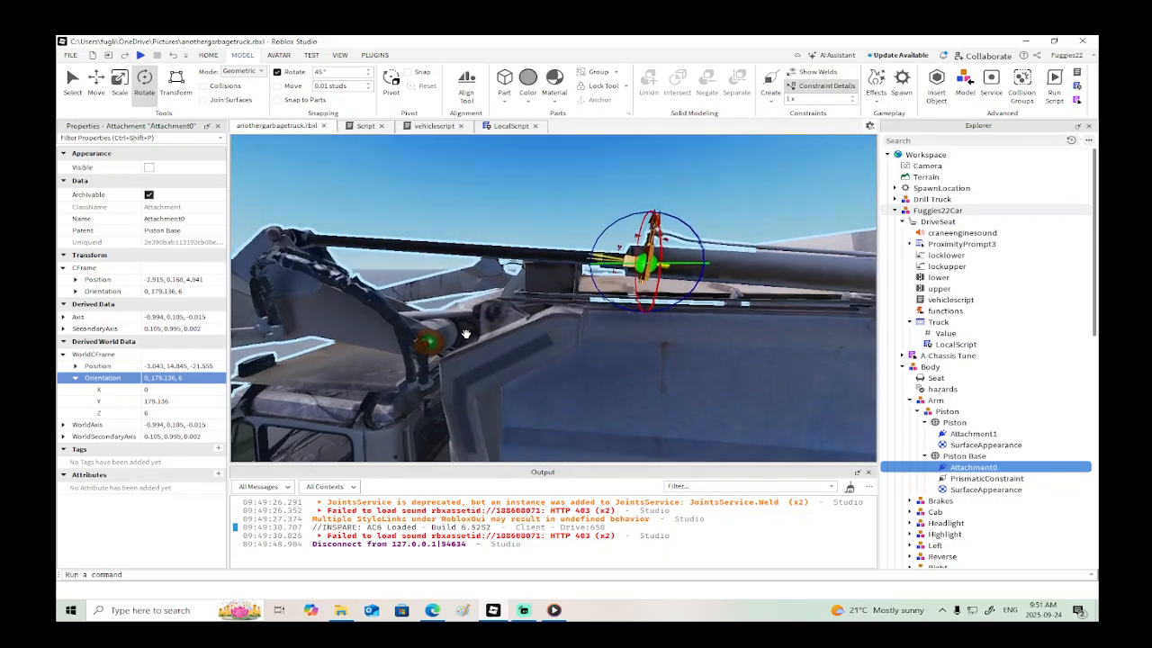
{"action": "scroll", "coordinate": [467, 334], "scroll_direction": "down", "scroll_amount": 2}
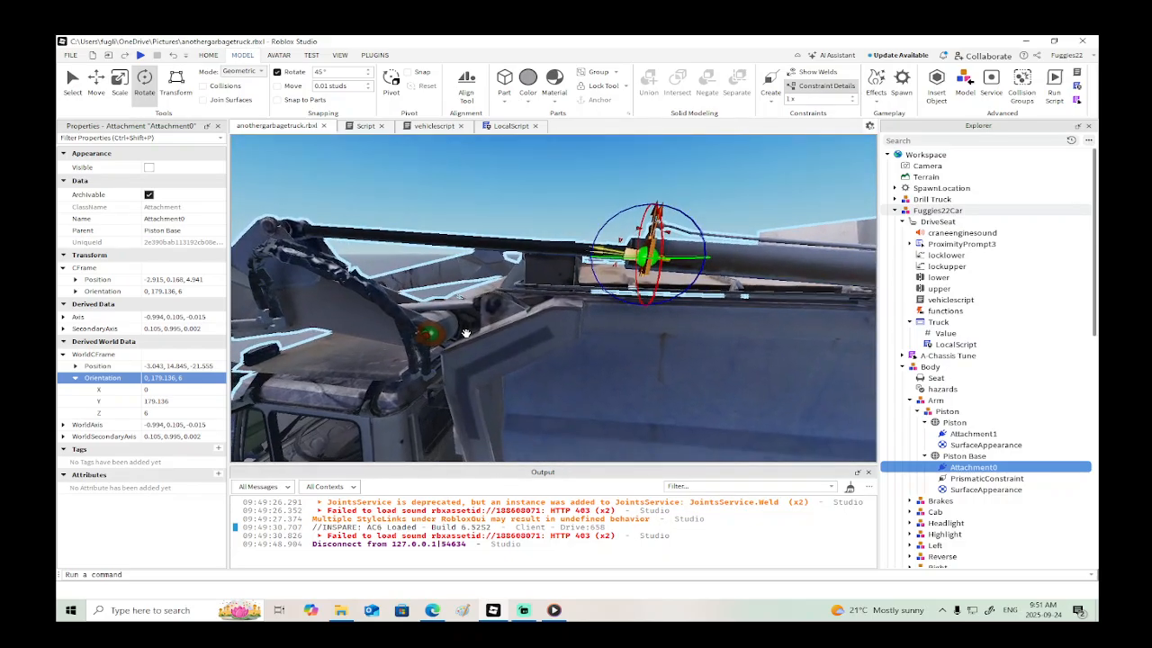
{"action": "left_click", "coordinate": [204, 380]}
{"action": "double_click", "coordinate": [205, 380]}
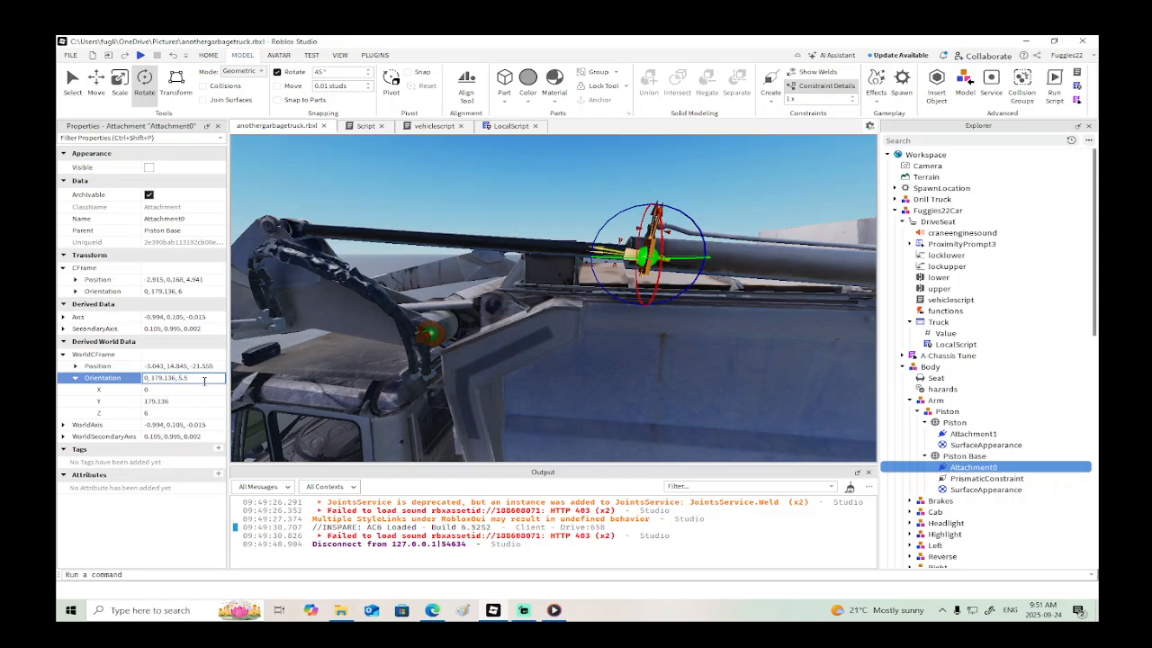
{"action": "key", "text": "Return"}
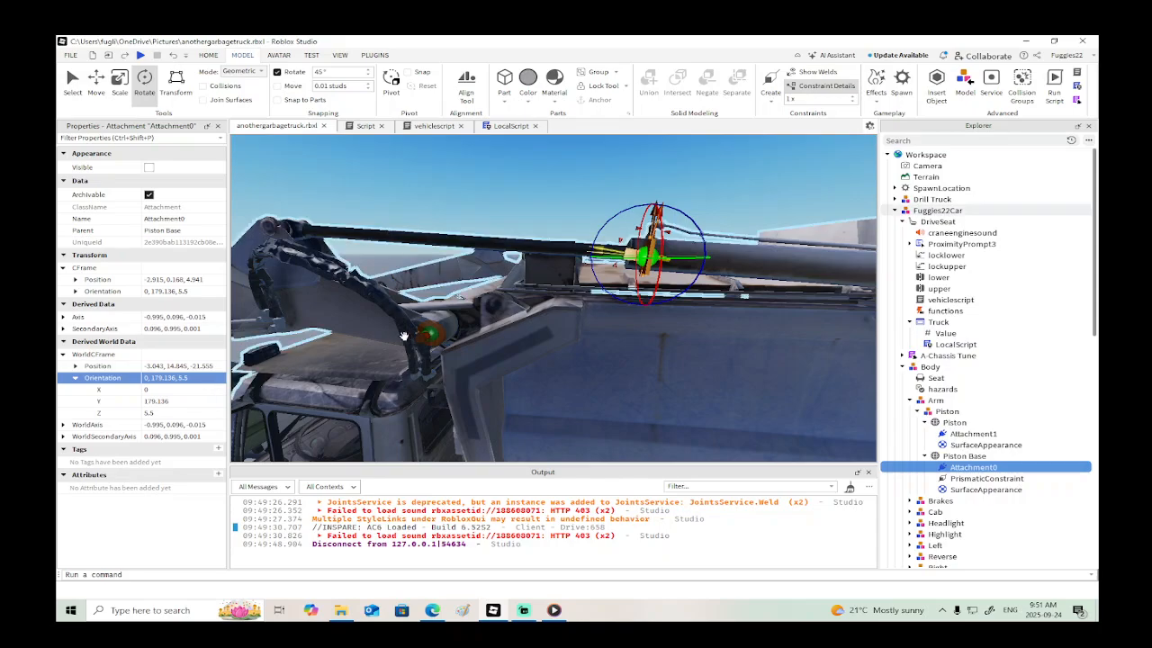
- Set Attachment1's world orientation on the Piston to 0, 179.136, 5.5
{"action": "left_click", "coordinate": [967, 434]}
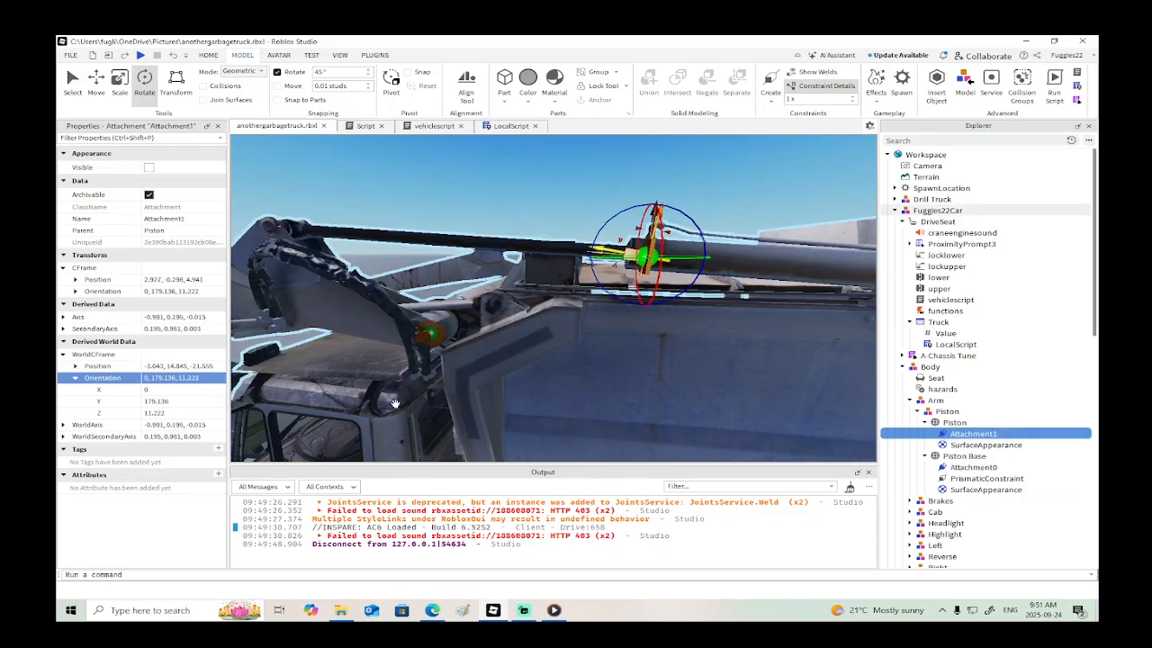
{"action": "left_click", "coordinate": [208, 378]}
{"action": "left_click", "coordinate": [207, 378]}
{"action": "key", "text": "BackSpace"}
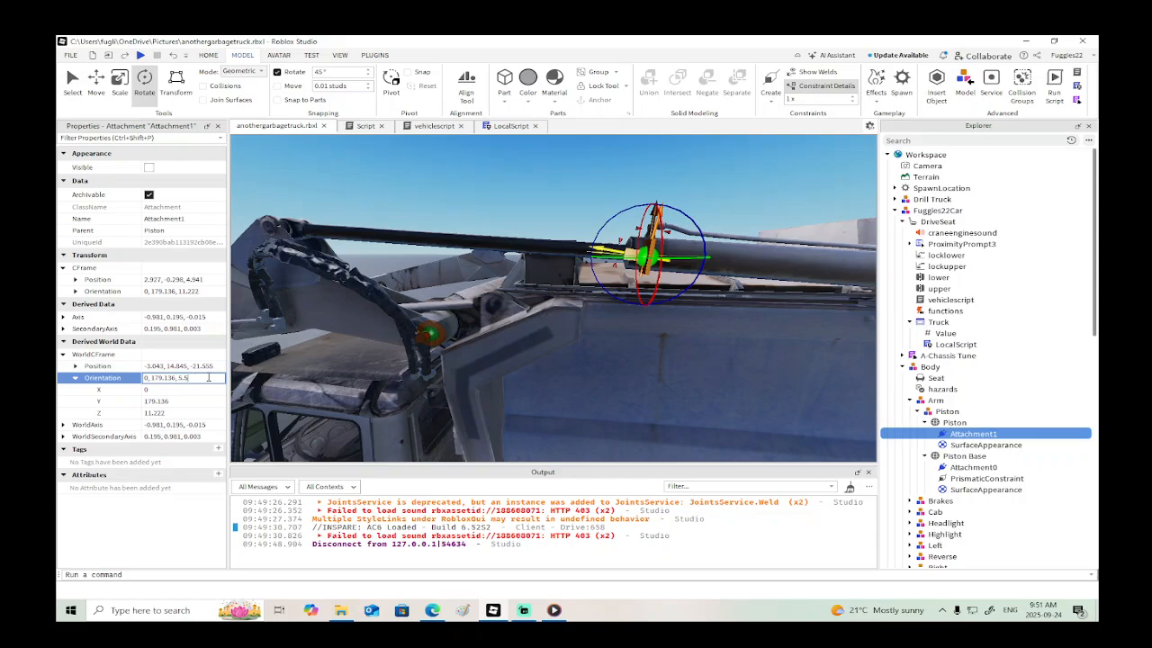
{"action": "type", "text": "5.5"}
{"action": "key", "text": "Return"}
{"action": "right_click_drag", "start_coordinate": [574, 241], "coordinate": [574, 241]}
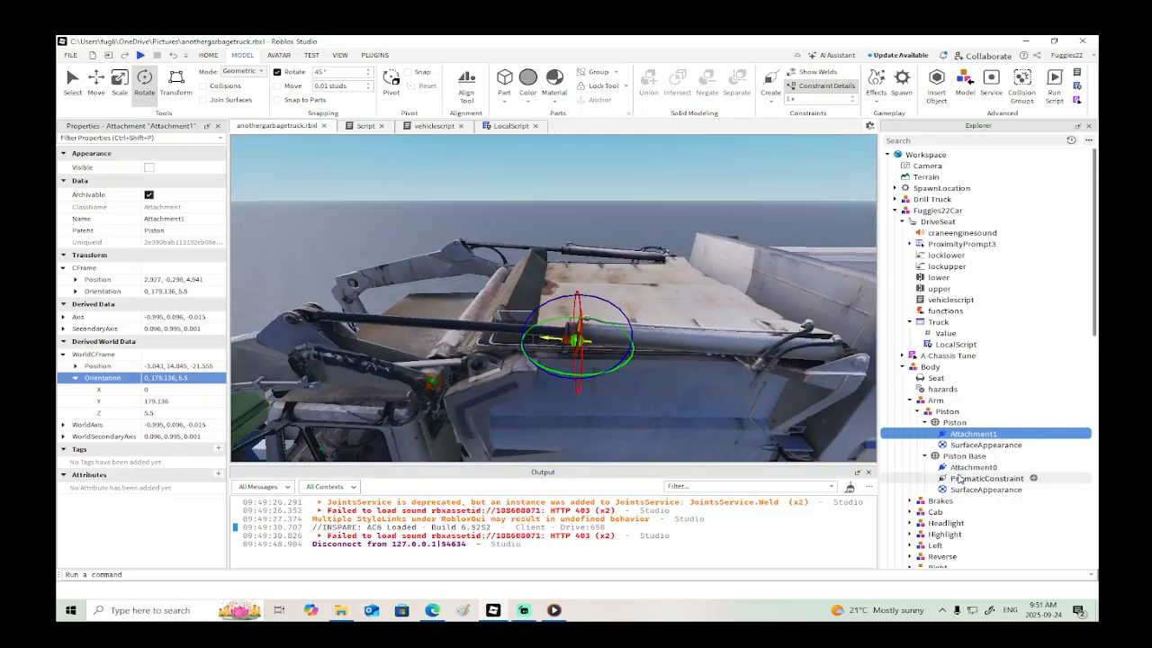
- Move the PrismaticConstraint out of the Piston Base and into the DriveSeat
{"action": "left_click_drag", "start_coordinate": [959, 478], "coordinate": [927, 223]}
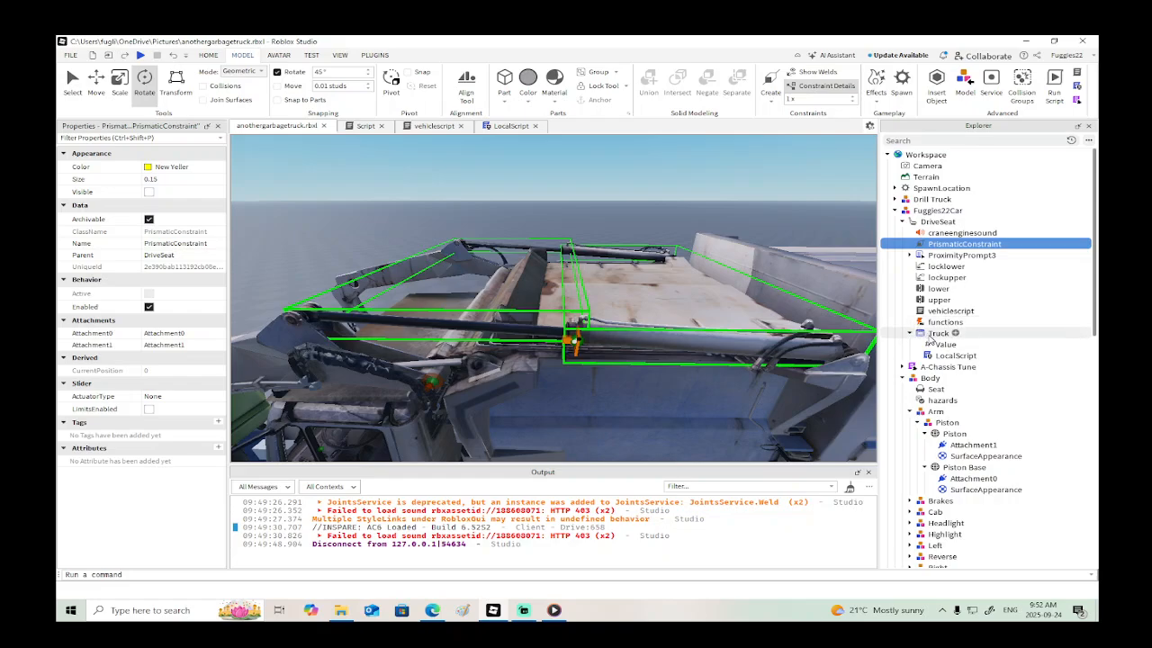
{"action": "right_click", "coordinate": [951, 248]}
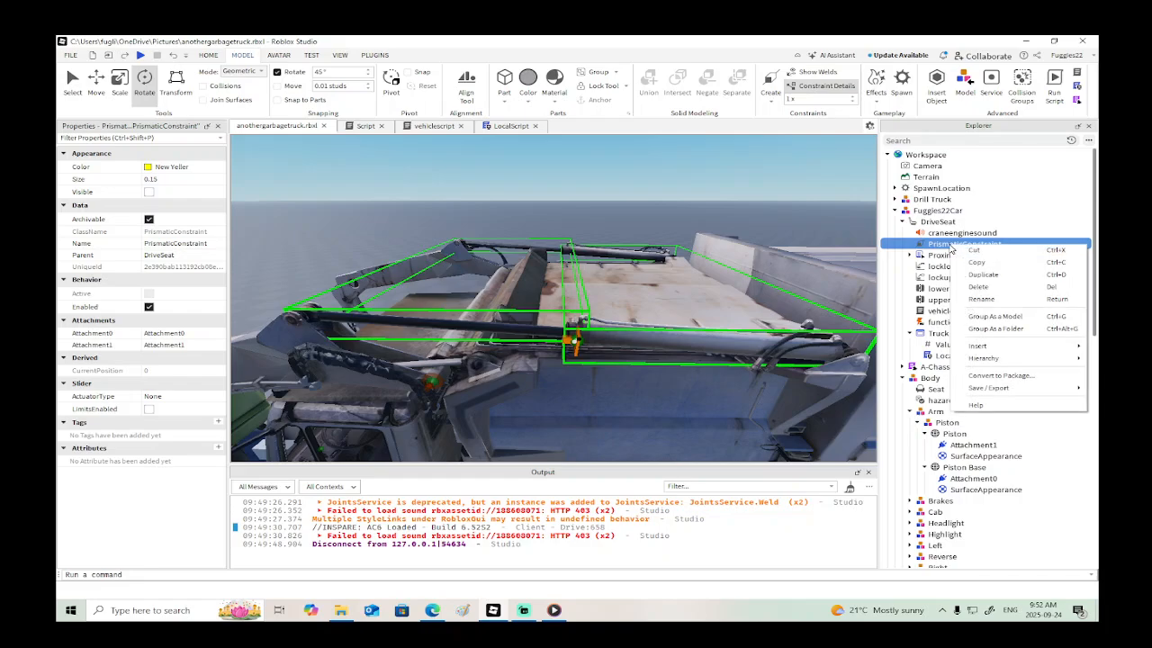
{"action": "key", "text": "Escape"}
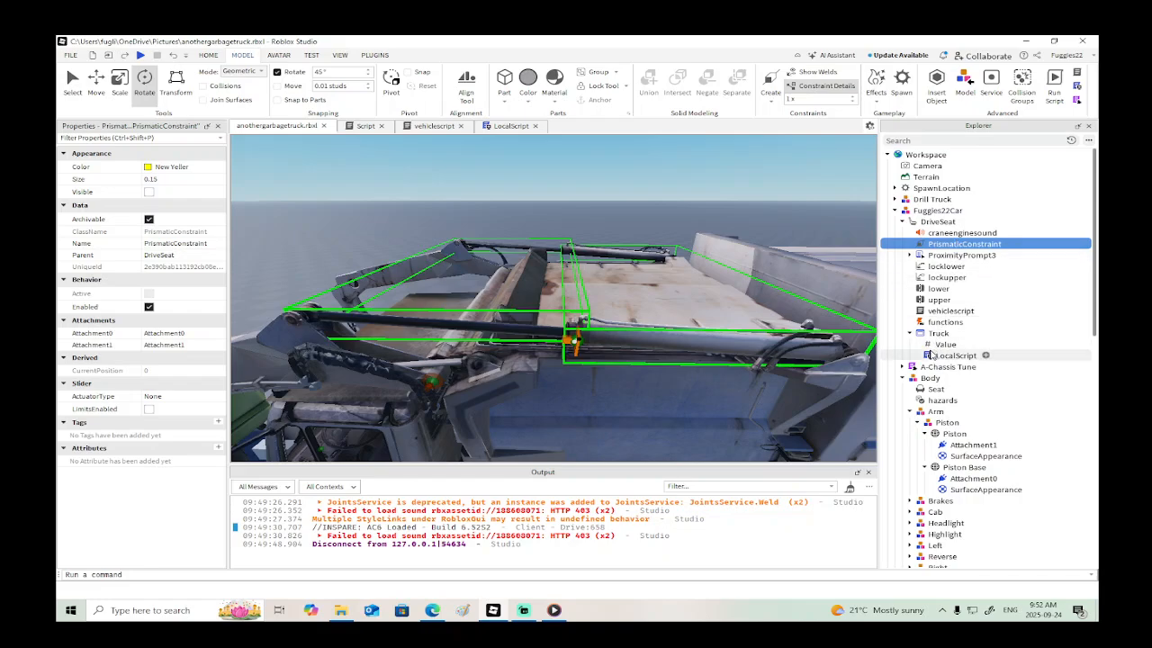
- Set the PrismaticConstraint's ActuatorType to Servo and enable its limits
{"action": "left_click", "coordinate": [162, 397]}
{"action": "left_click", "coordinate": [163, 422]}
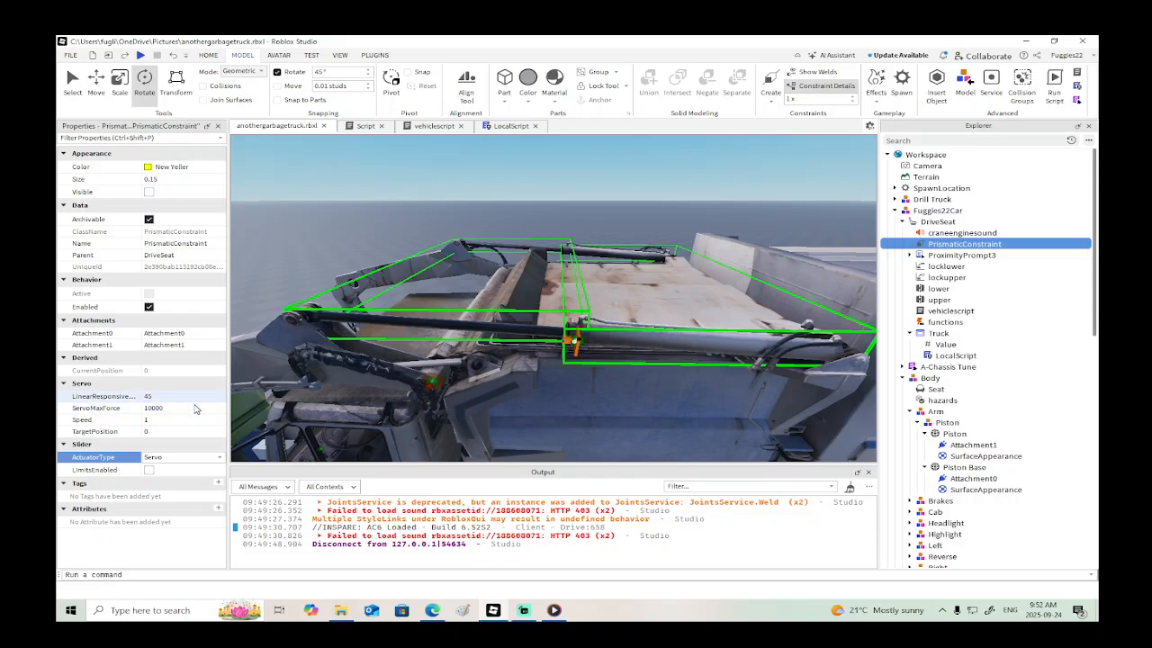
{"action": "left_click", "coordinate": [149, 470]}
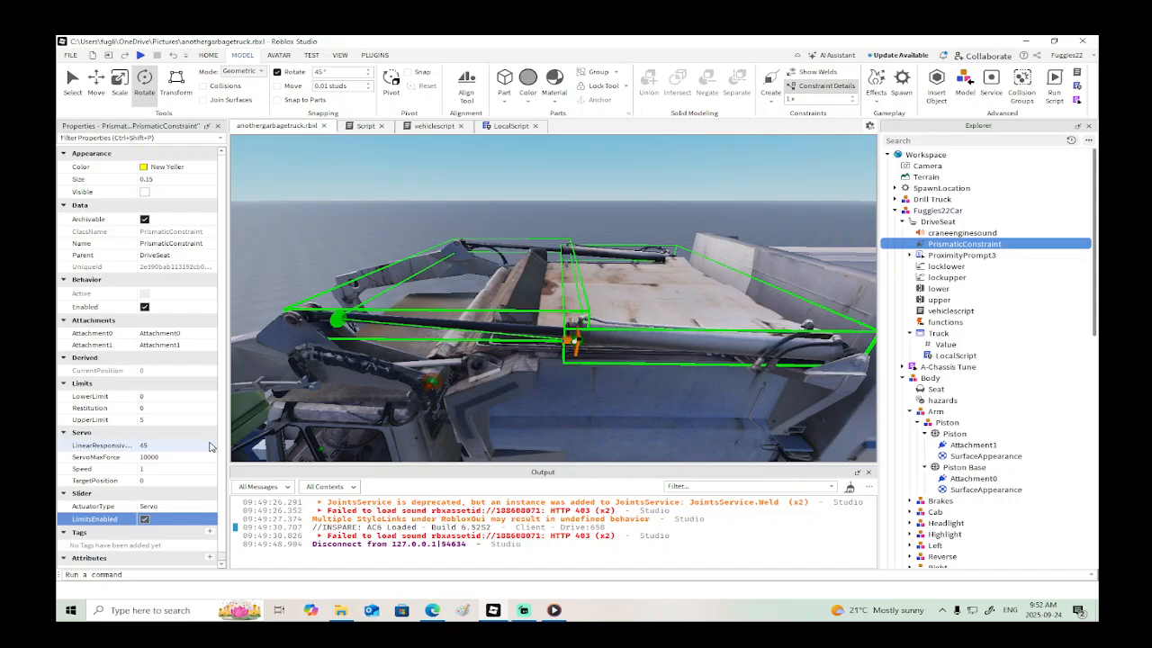
- Set the PrismaticConstraint's TargetPosition to -5 and its UpperLimit to 0
{"action": "scroll", "coordinate": [210, 446], "scroll_direction": "down", "scroll_amount": 1}
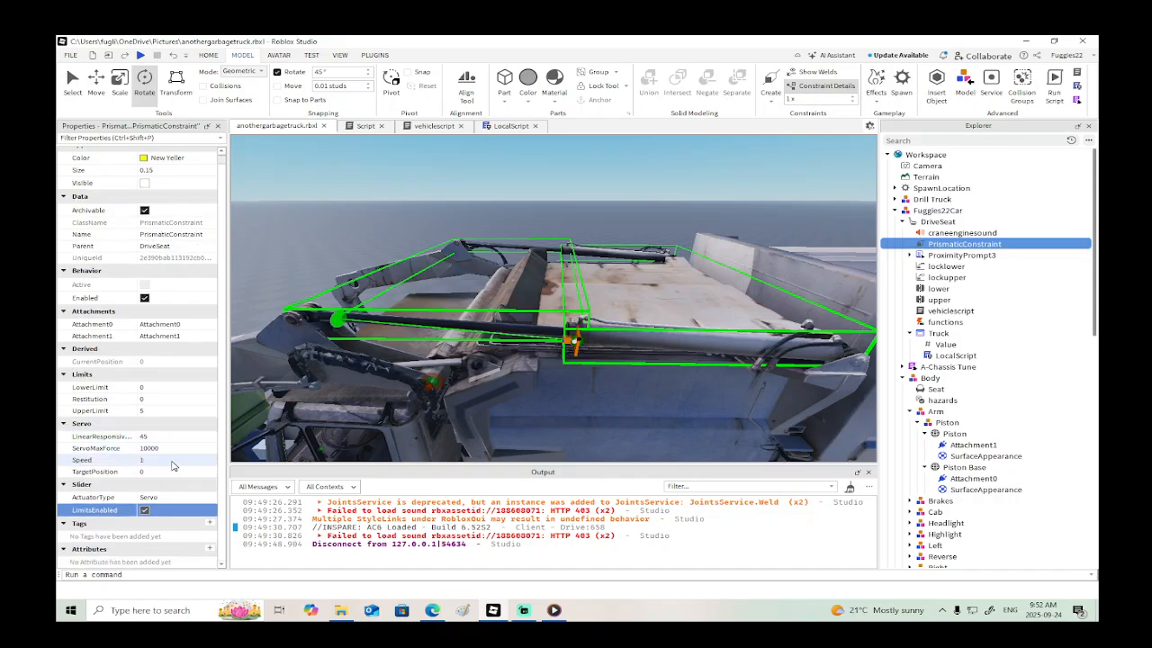
{"action": "left_click", "coordinate": [168, 472]}
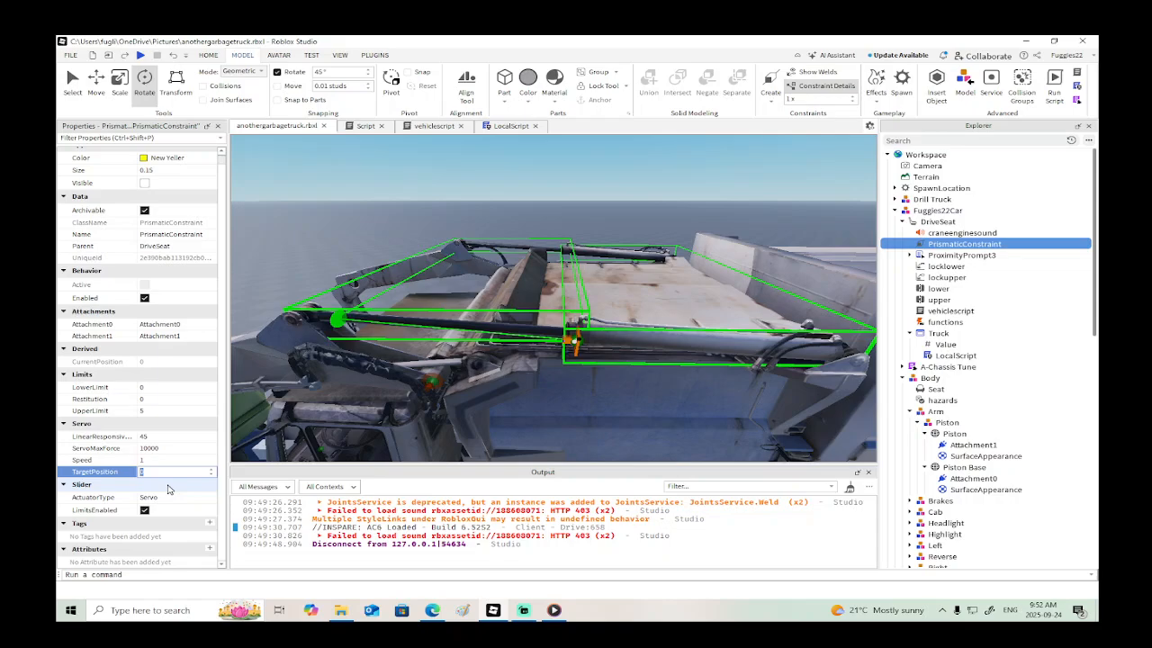
{"action": "key", "text": "Return"}
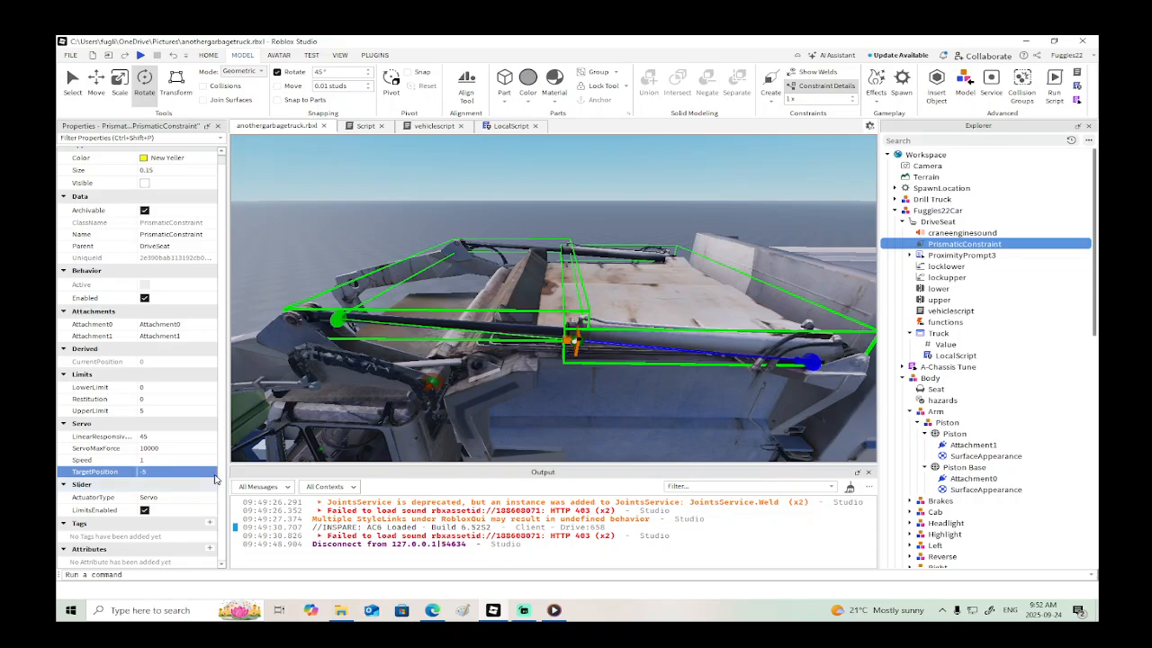
{"action": "left_click", "coordinate": [185, 413]}
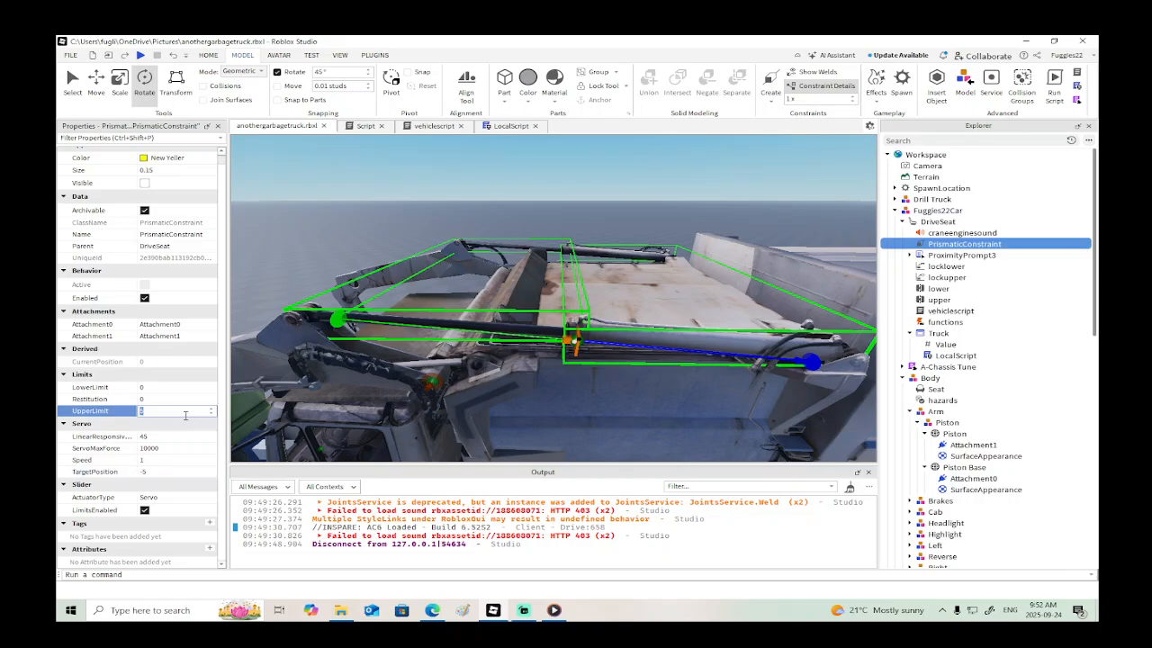
{"action": "type", "text": "0"}
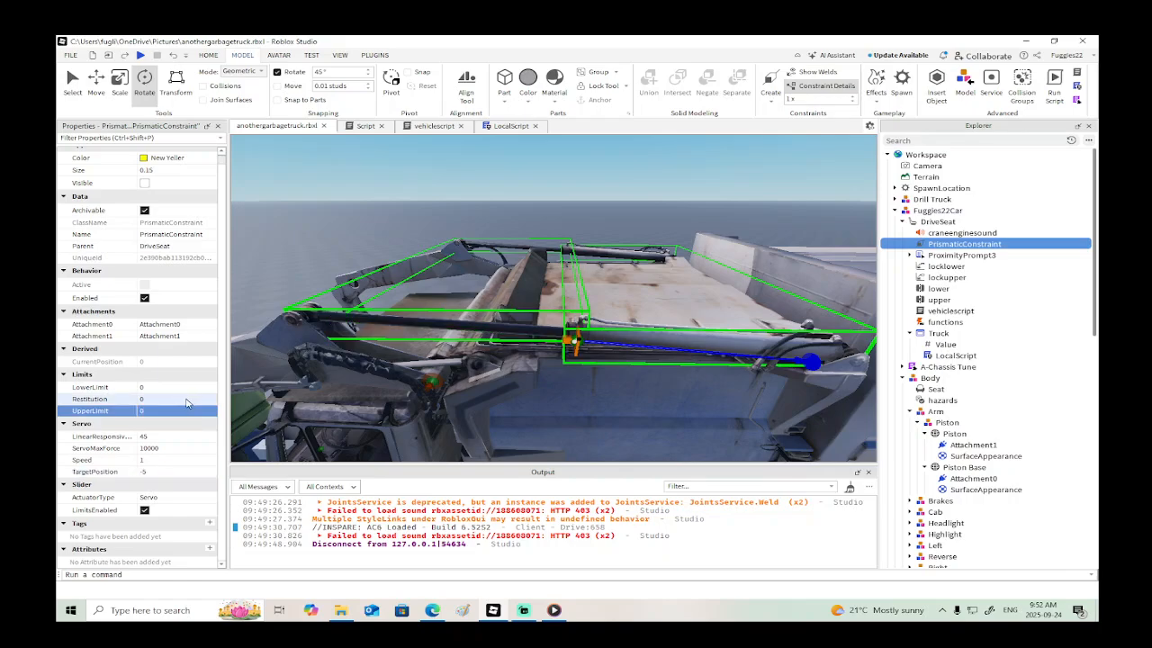
- Try LowerLimit values of -5 and 5 on the PrismaticConstraint, settling on -5
{"action": "left_click", "coordinate": [190, 387]}
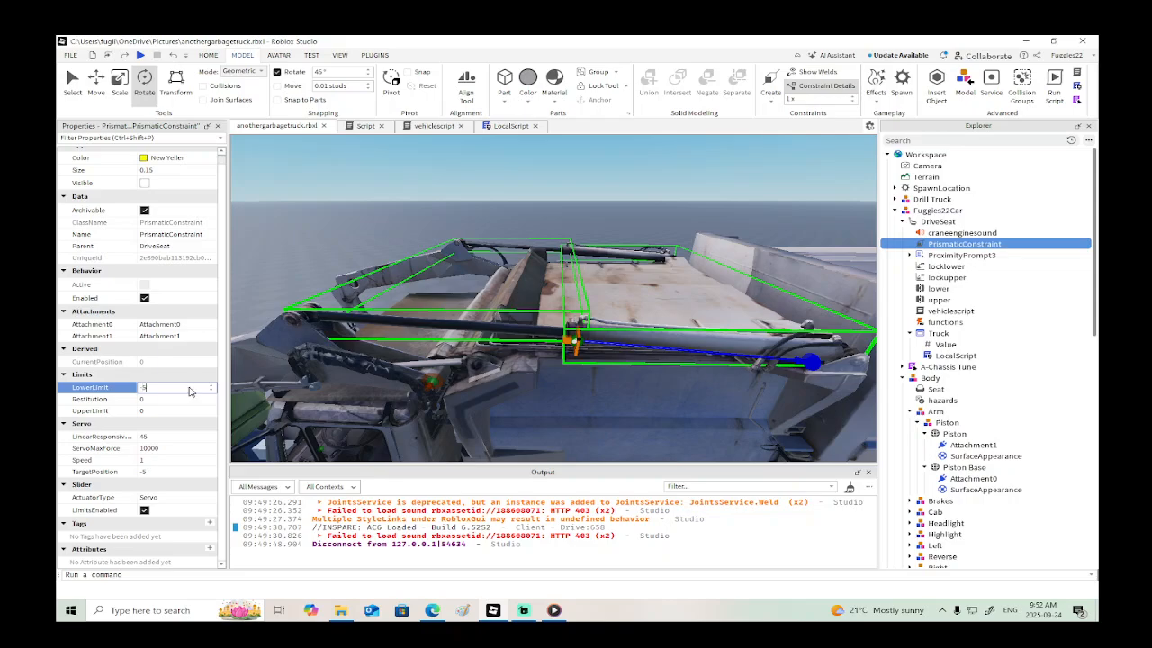
{"action": "key", "text": "Return"}
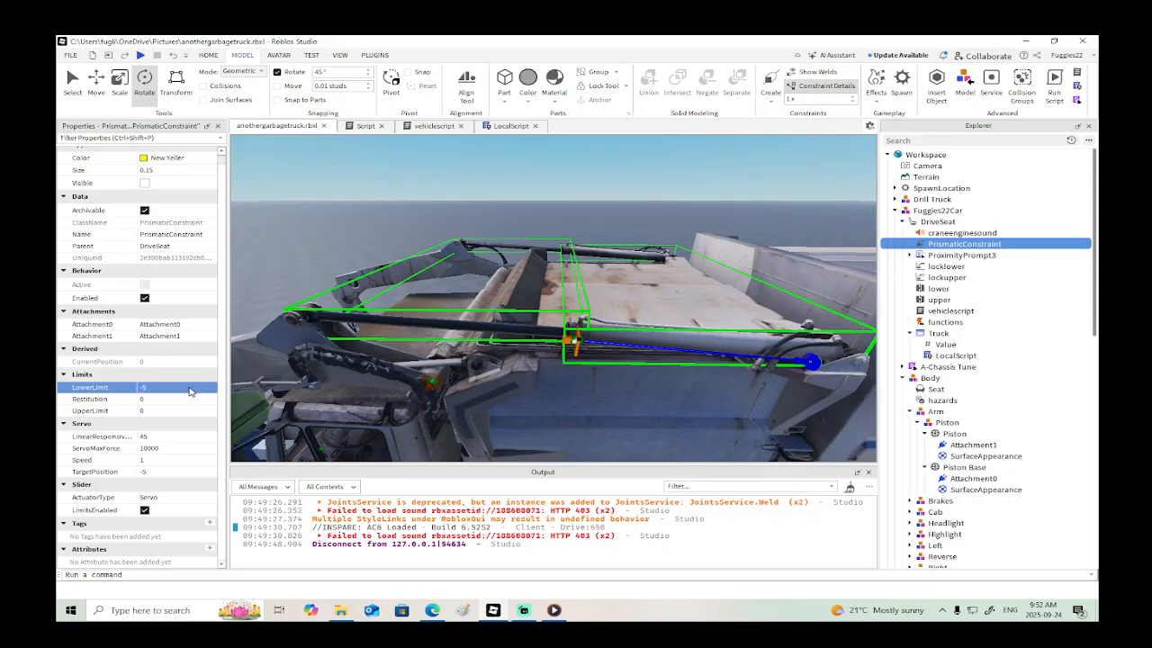
{"action": "left_click", "coordinate": [190, 387]}
{"action": "key", "text": "Return"}
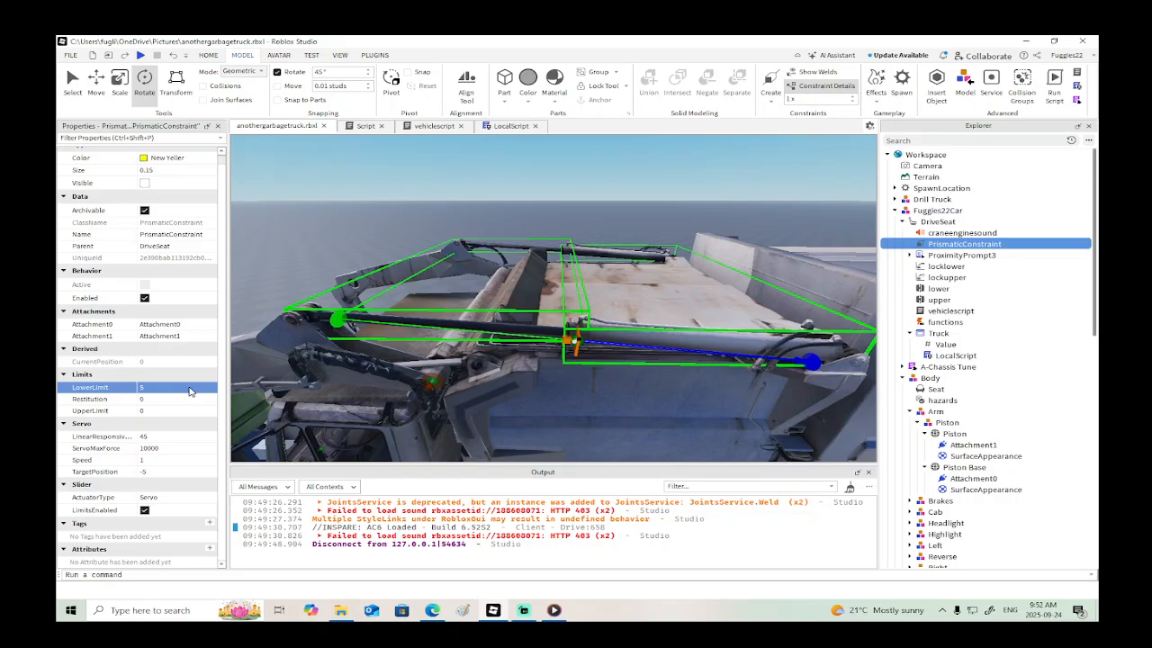
{"action": "left_click", "coordinate": [190, 388]}
{"action": "type", "text": "-5"}
{"action": "key", "text": "Return"}
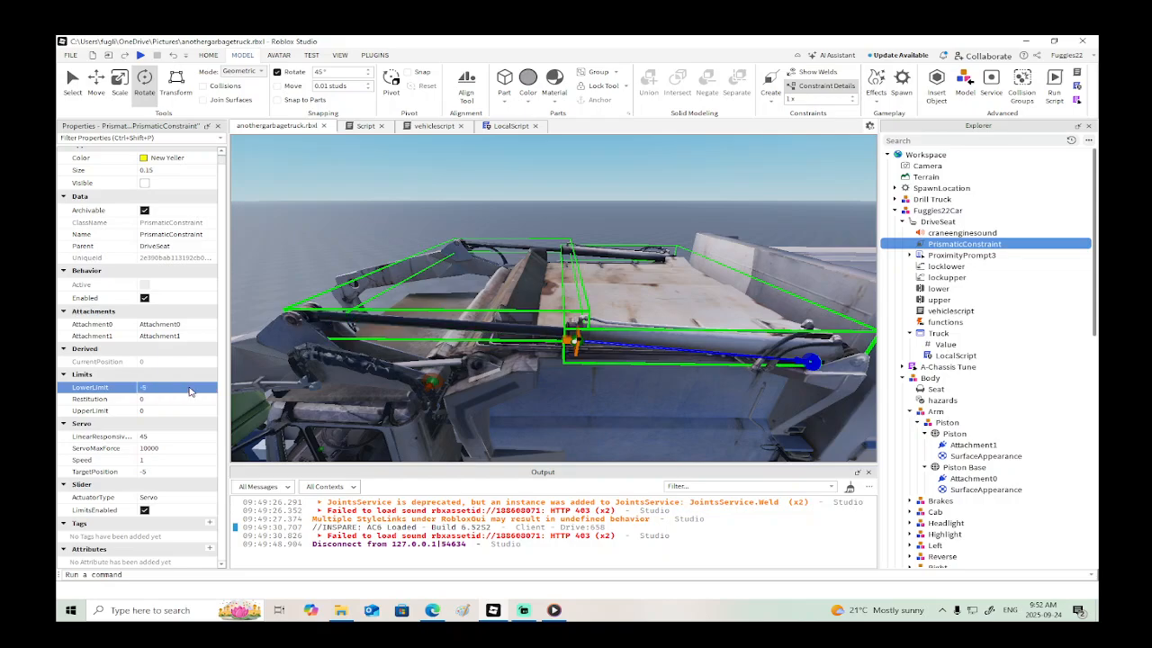
- Run a brief playtest of the truck with the servo settings, then select the Piston mesh
{"action": "left_click", "coordinate": [144, 56]}
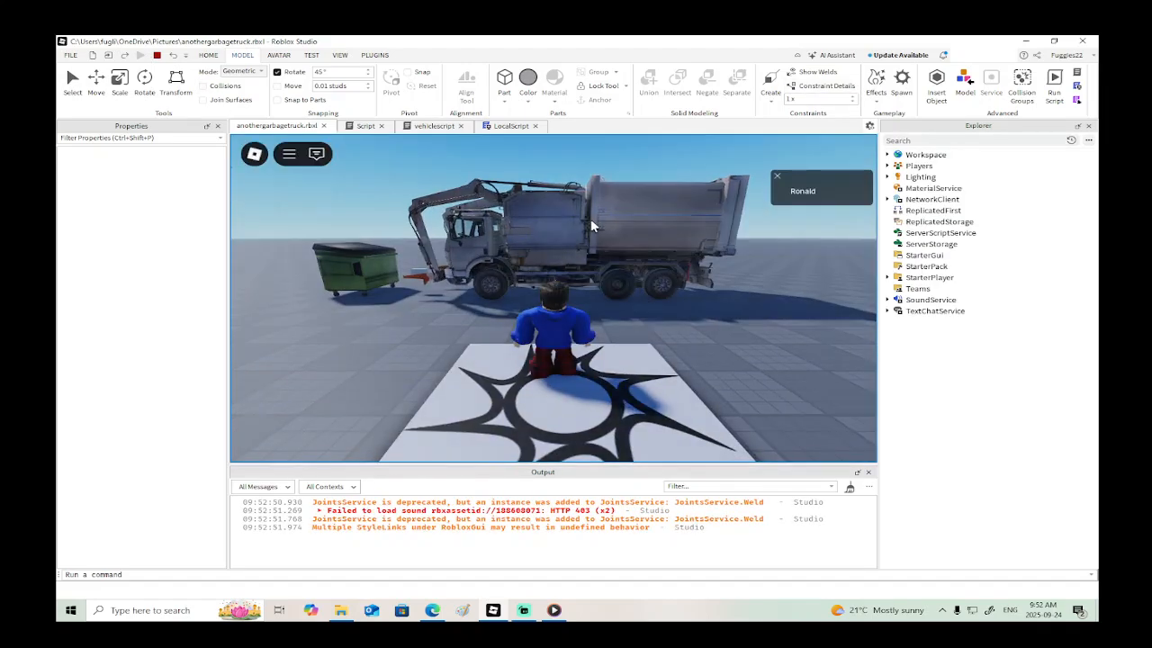
{"action": "left_click", "coordinate": [157, 55]}
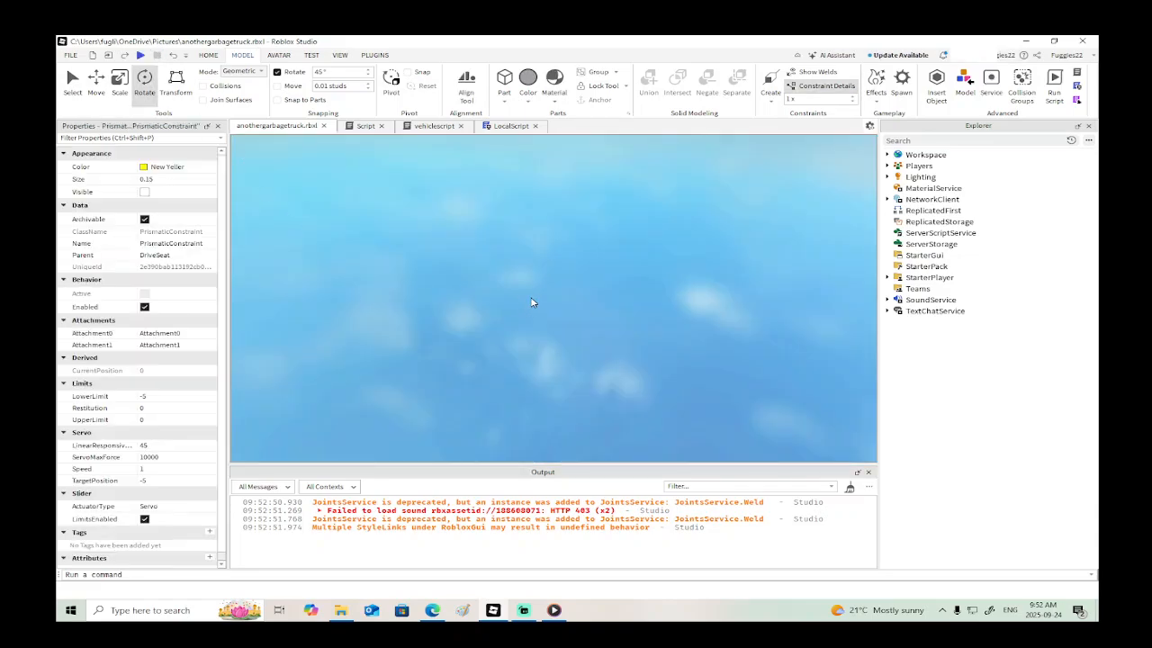
{"action": "left_click", "coordinate": [493, 326], "text": "alt"}
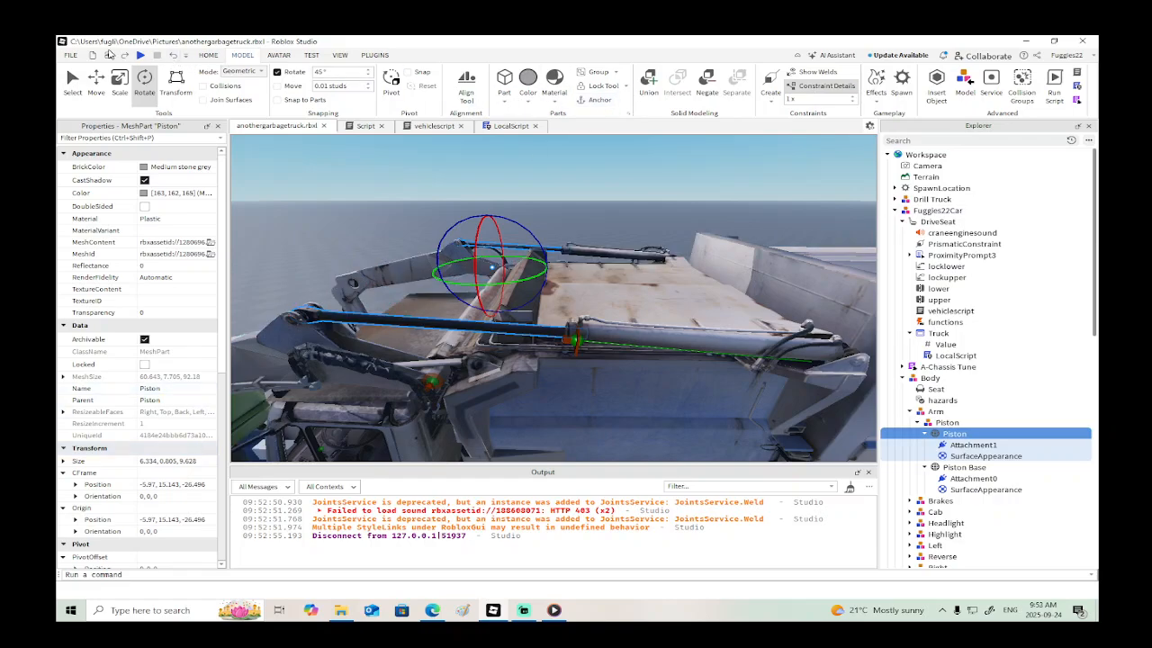
- Playtest again and walk up to the truck to check how the piston moves
{"action": "left_click", "coordinate": [140, 55]}
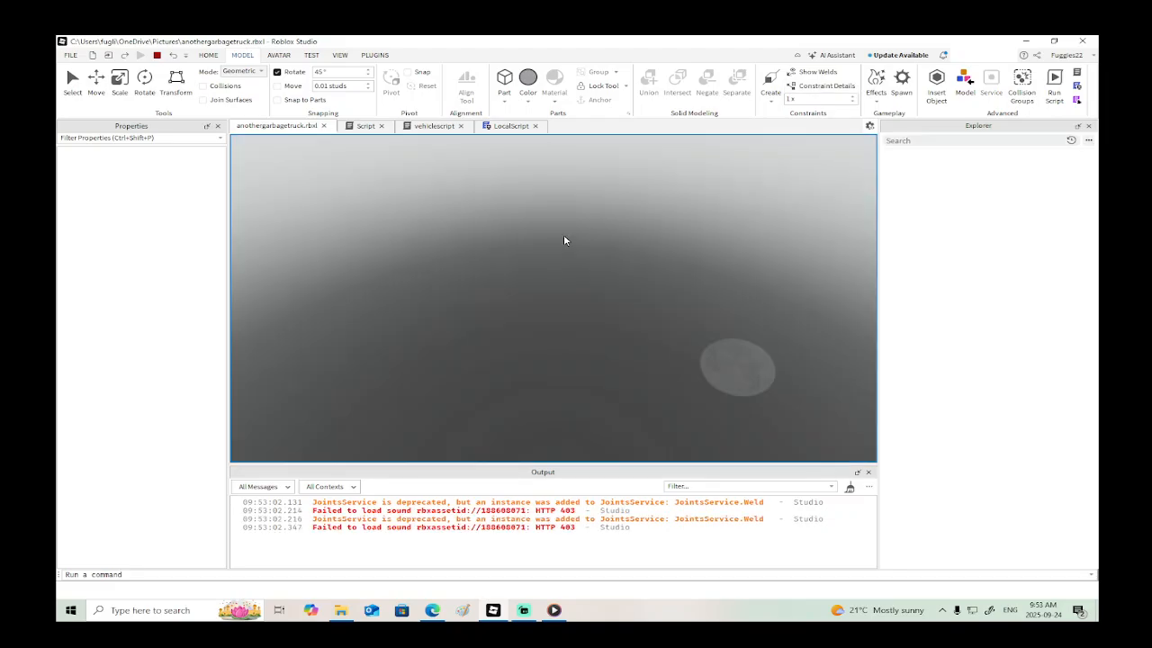
{"action": "key", "text": "w"}
{"action": "key", "text": "a"}
{"action": "right_click_drag", "start_coordinate": [563, 235], "coordinate": [564, 241]}
{"action": "scroll", "coordinate": [564, 240], "scroll_direction": "down", "scroll_amount": 3}
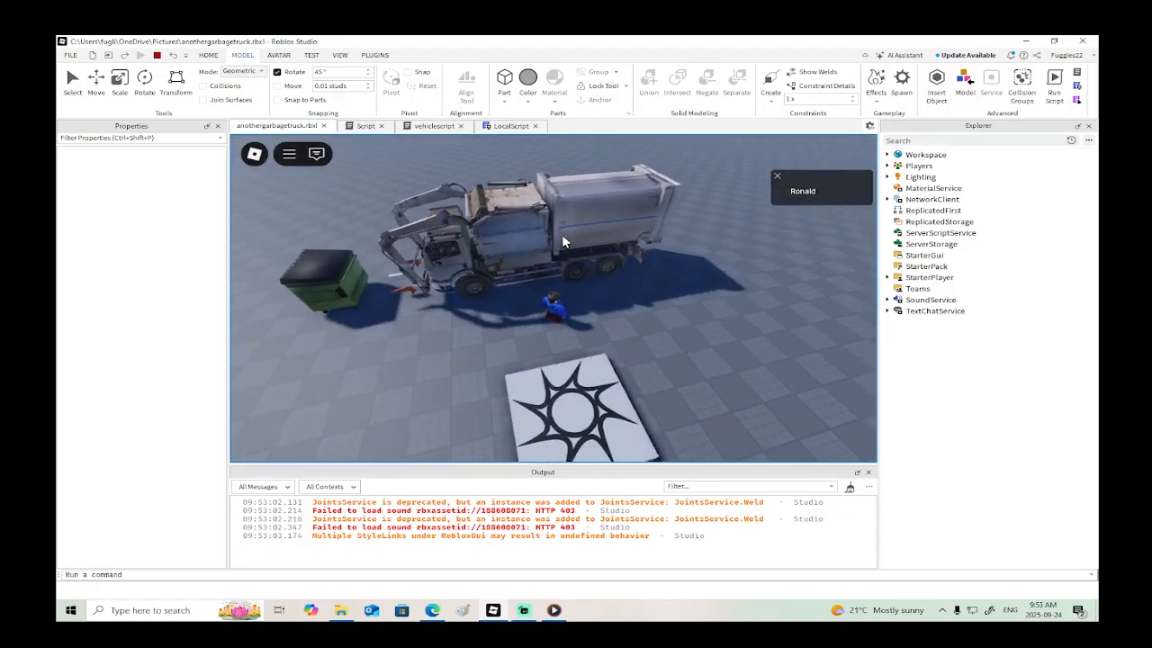
{"action": "left_click", "coordinate": [156, 55]}
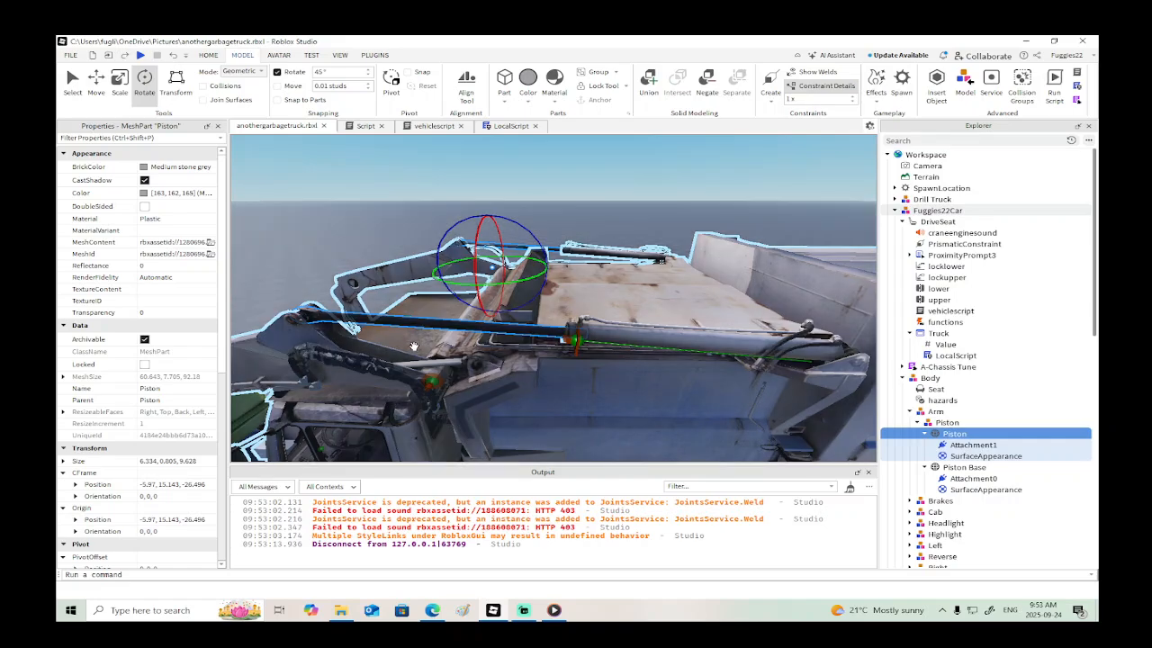
- Weld the Piston Base to Cargo Front 2 with a WeldConstraint and unanchor the Piston Base
{"action": "left_click", "coordinate": [630, 333]}
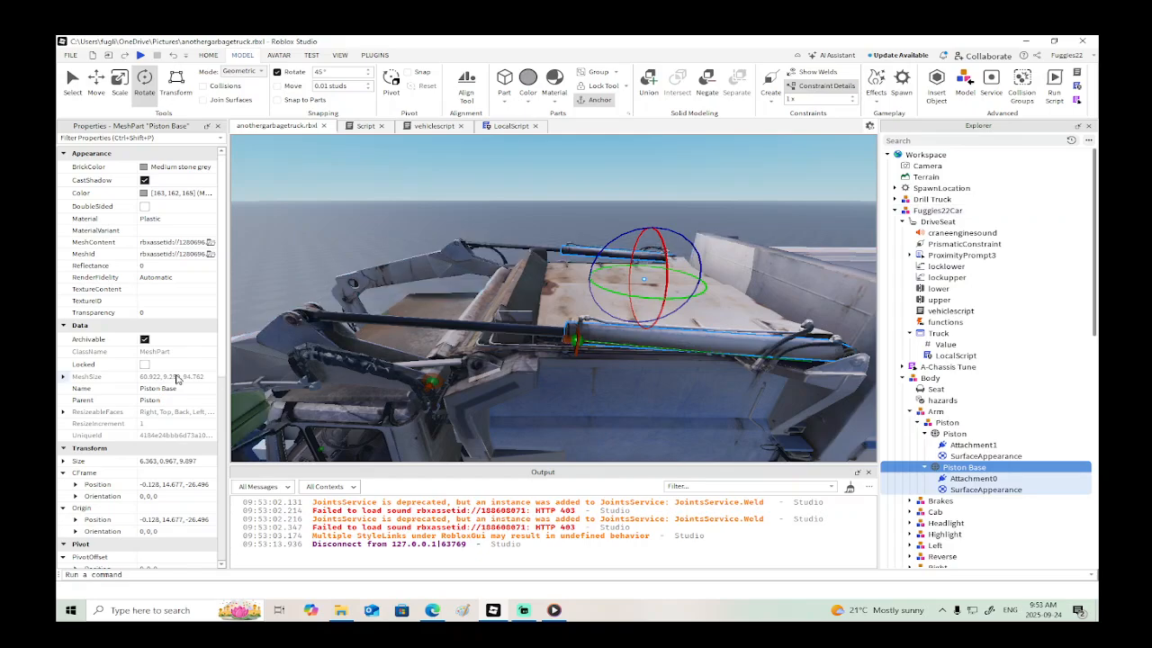
{"action": "scroll", "coordinate": [177, 378], "scroll_direction": "down", "scroll_amount": 4}
{"action": "scroll", "coordinate": [177, 377], "scroll_direction": "down", "scroll_amount": 2}
{"action": "right_click_drag", "start_coordinate": [477, 351], "coordinate": [478, 366]}
{"action": "scroll", "coordinate": [477, 365], "scroll_direction": "down", "scroll_amount": 3}
{"action": "key", "text": "d"}
{"action": "left_click", "coordinate": [766, 82]}
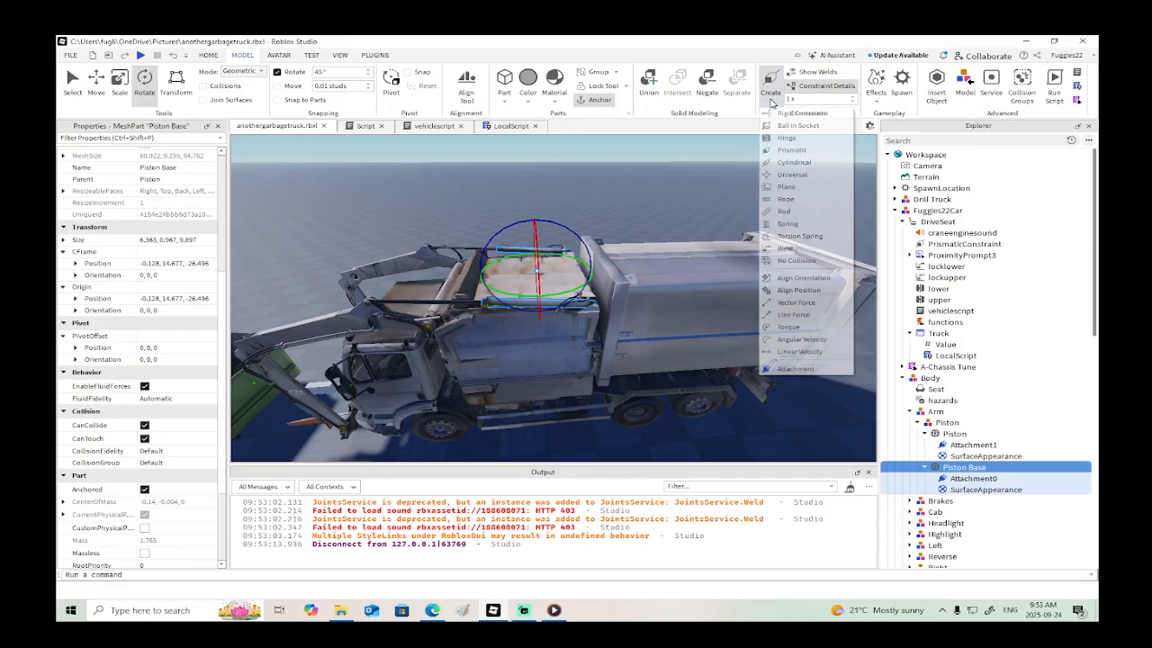
{"action": "left_click", "coordinate": [788, 250]}
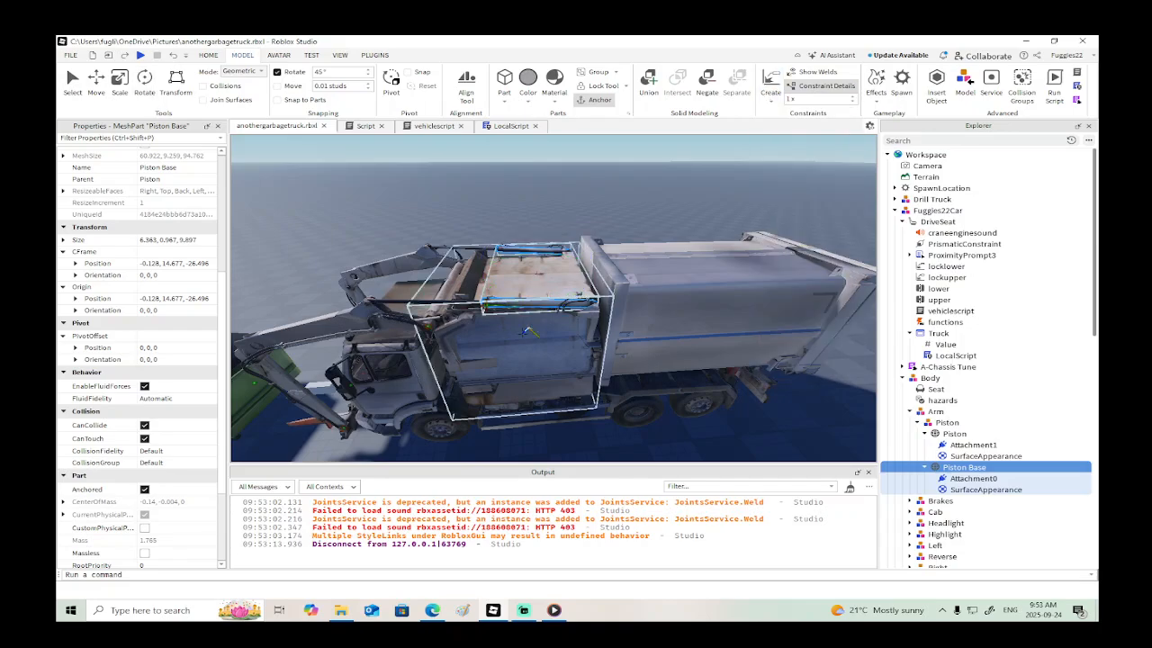
{"action": "left_click", "coordinate": [523, 331]}
{"action": "left_click", "coordinate": [548, 304], "text": "alt"}
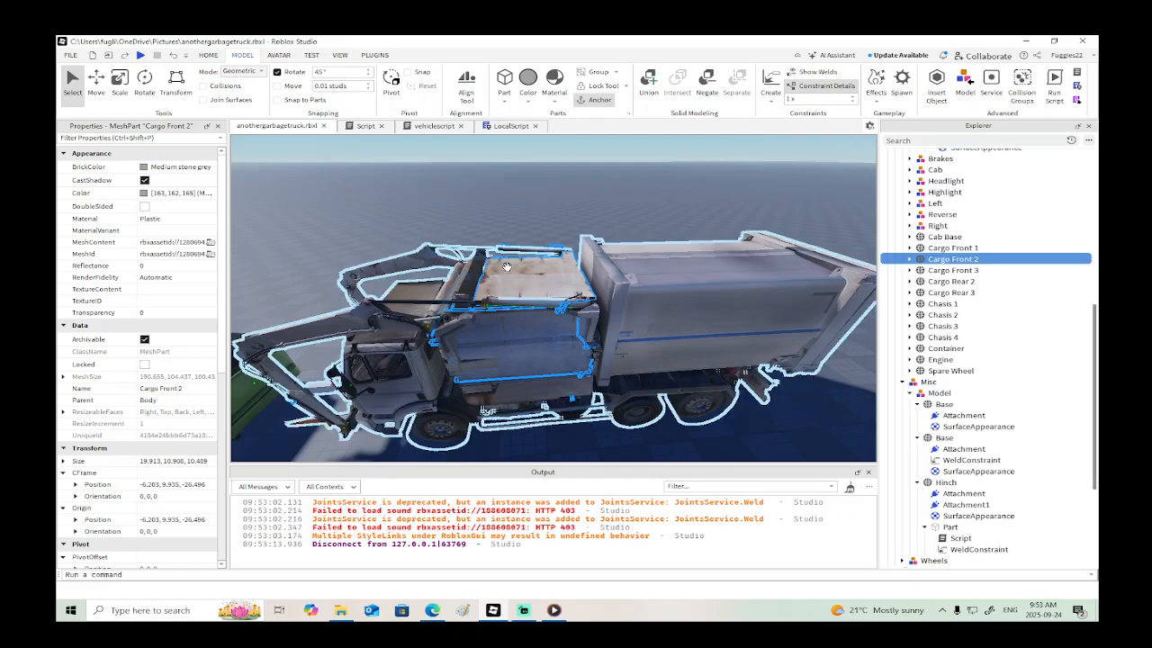
{"action": "left_click", "coordinate": [547, 303]}
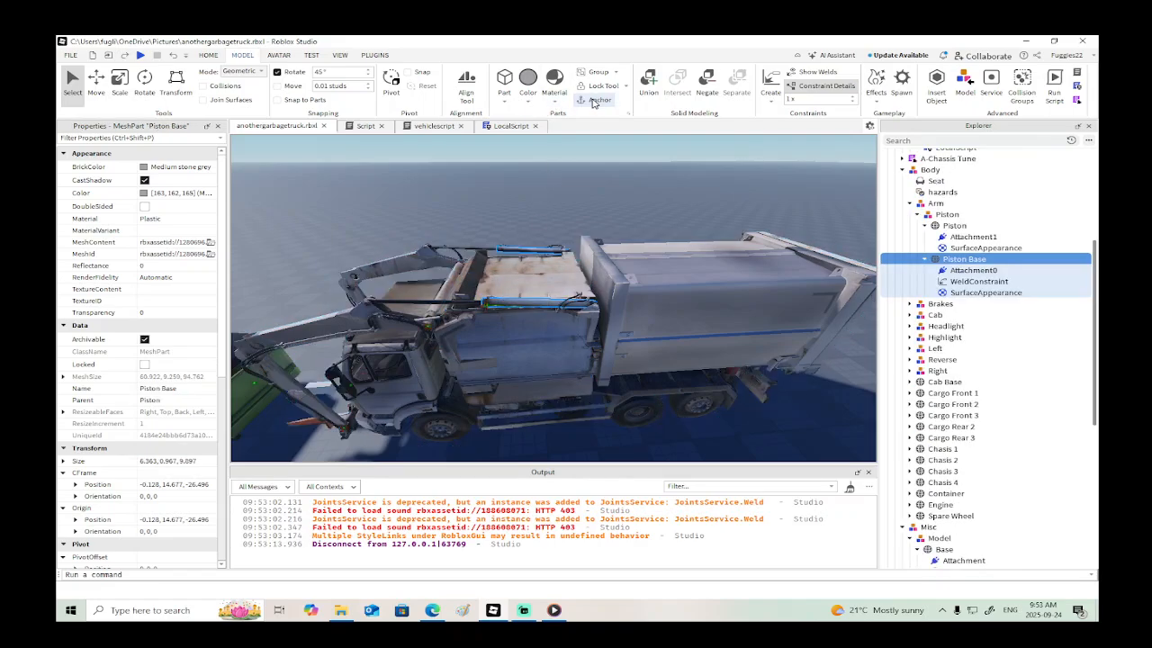
- Playtest the truck with the welded Piston Base and examine the pistons from close up and above
{"action": "left_click", "coordinate": [140, 55]}
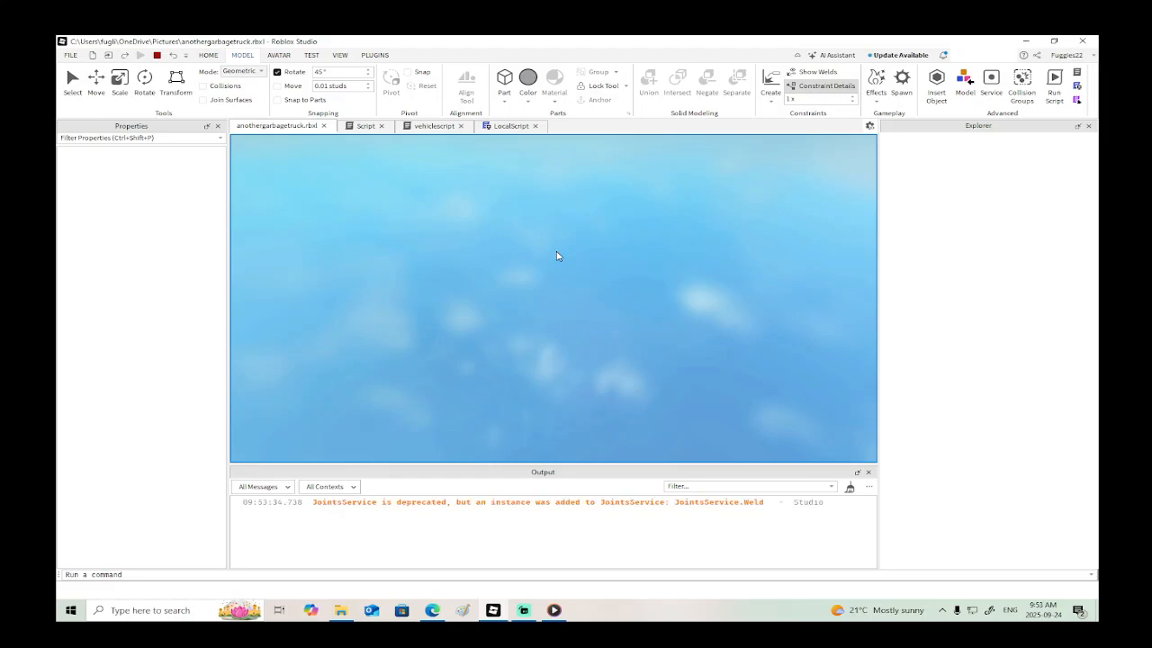
{"action": "key", "text": "w"}
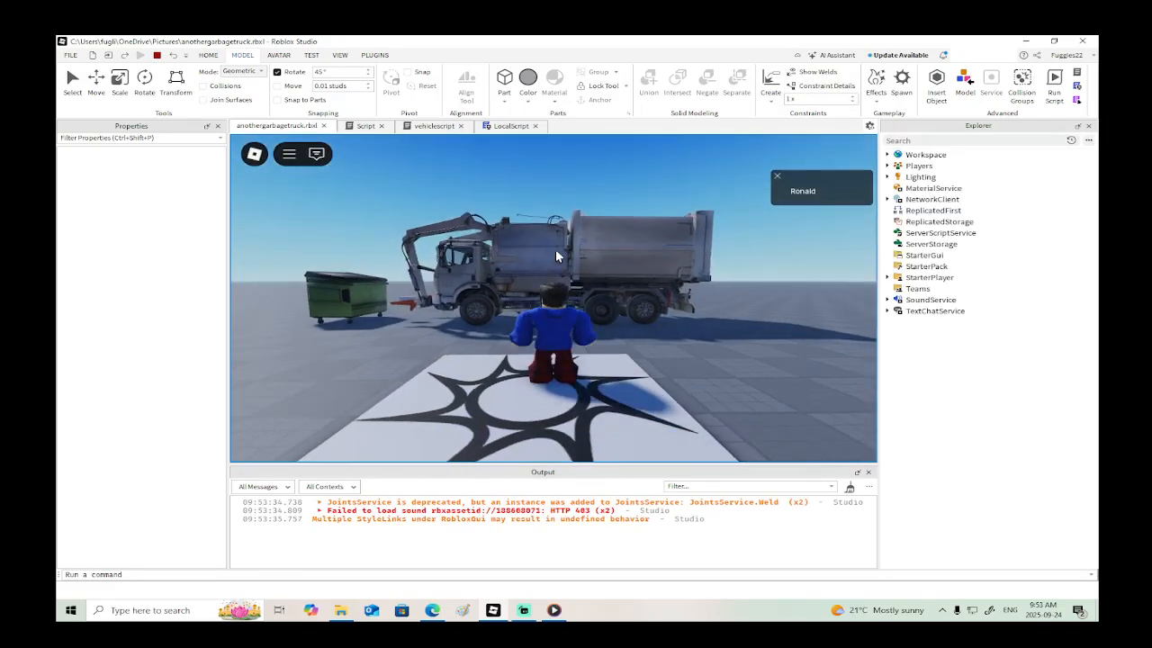
{"action": "right_click_drag", "start_coordinate": [555, 251], "coordinate": [555, 251]}
{"action": "scroll", "coordinate": [555, 251], "scroll_direction": "down", "scroll_amount": 2}
{"action": "scroll", "coordinate": [555, 251], "scroll_direction": "down", "scroll_amount": 2}
{"action": "scroll", "coordinate": [555, 252], "scroll_direction": "up", "scroll_amount": 2}
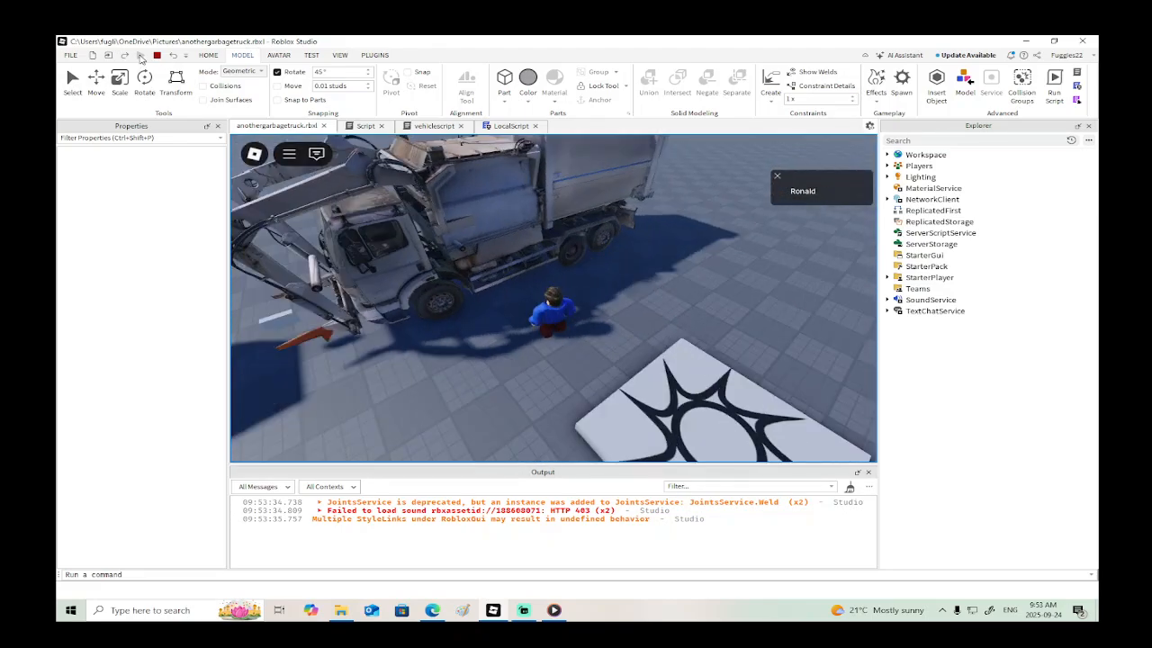
{"action": "left_click", "coordinate": [157, 56]}
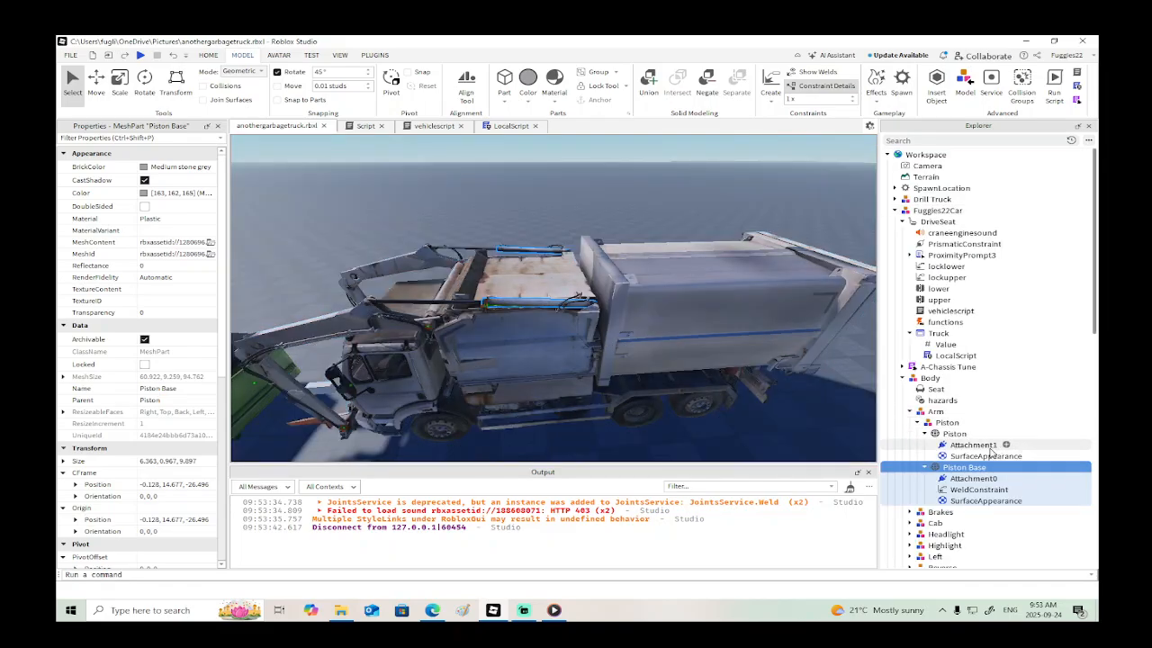
- Move the Piston model from the Body's Arm group into the Misc model
{"action": "left_click", "coordinate": [927, 423]}
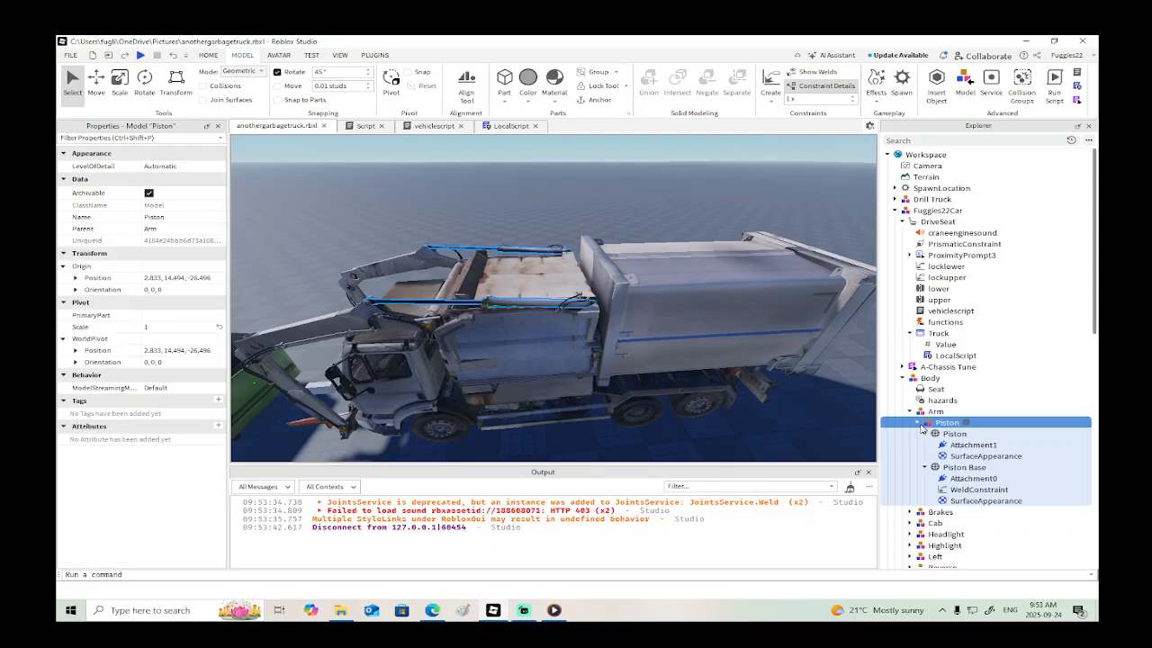
{"action": "left_click", "coordinate": [917, 422]}
{"action": "left_click_drag", "start_coordinate": [921, 415], "coordinate": [919, 494]}
{"action": "left_click", "coordinate": [910, 489]}
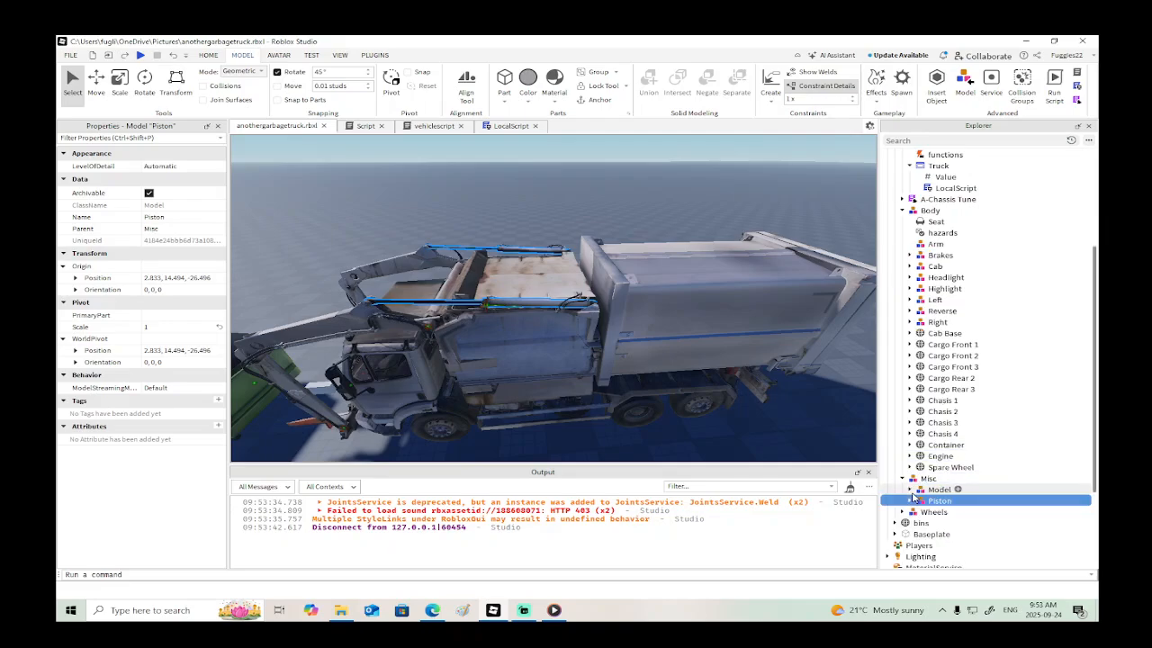
- Playtest the truck with the Piston model in Misc and inspect the pistons on the cargo front
{"action": "left_click", "coordinate": [140, 55]}
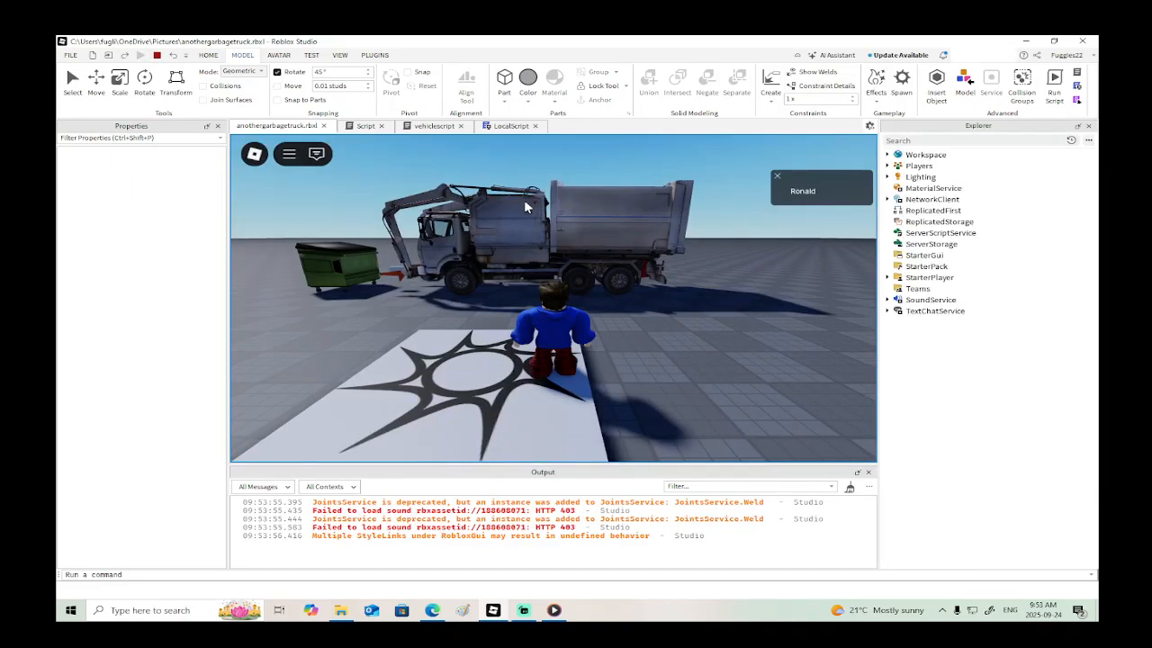
{"action": "right_click_drag", "start_coordinate": [528, 207], "coordinate": [529, 207]}
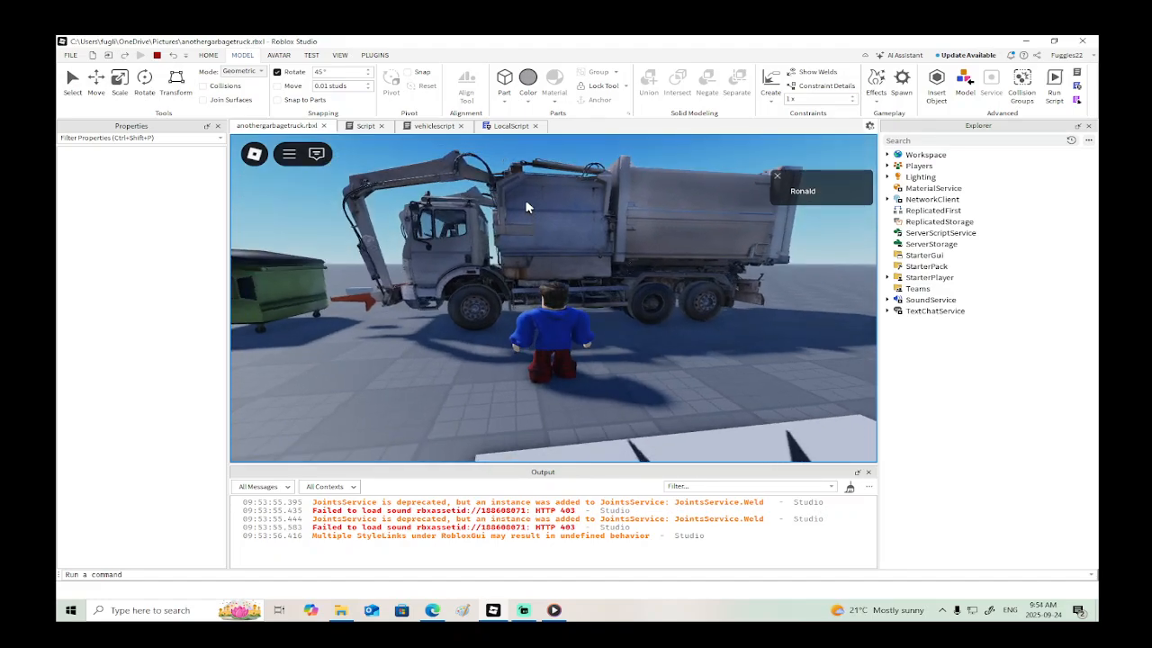
{"action": "left_click", "coordinate": [156, 55]}
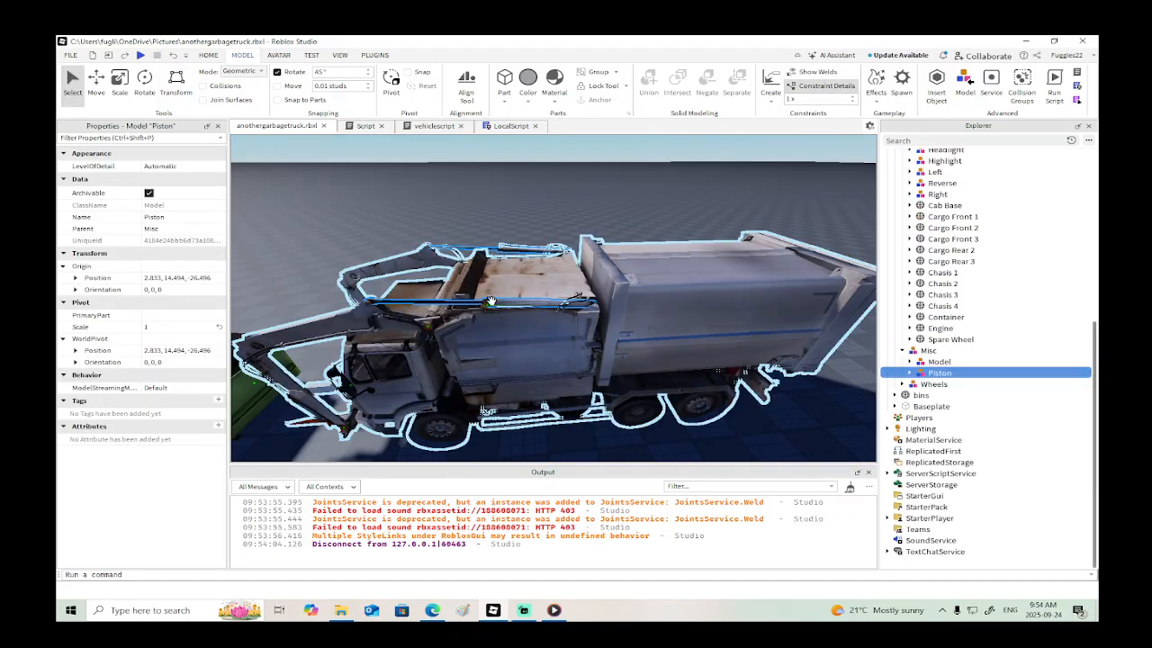
{"action": "key", "text": "w"}
{"action": "key", "text": "d"}
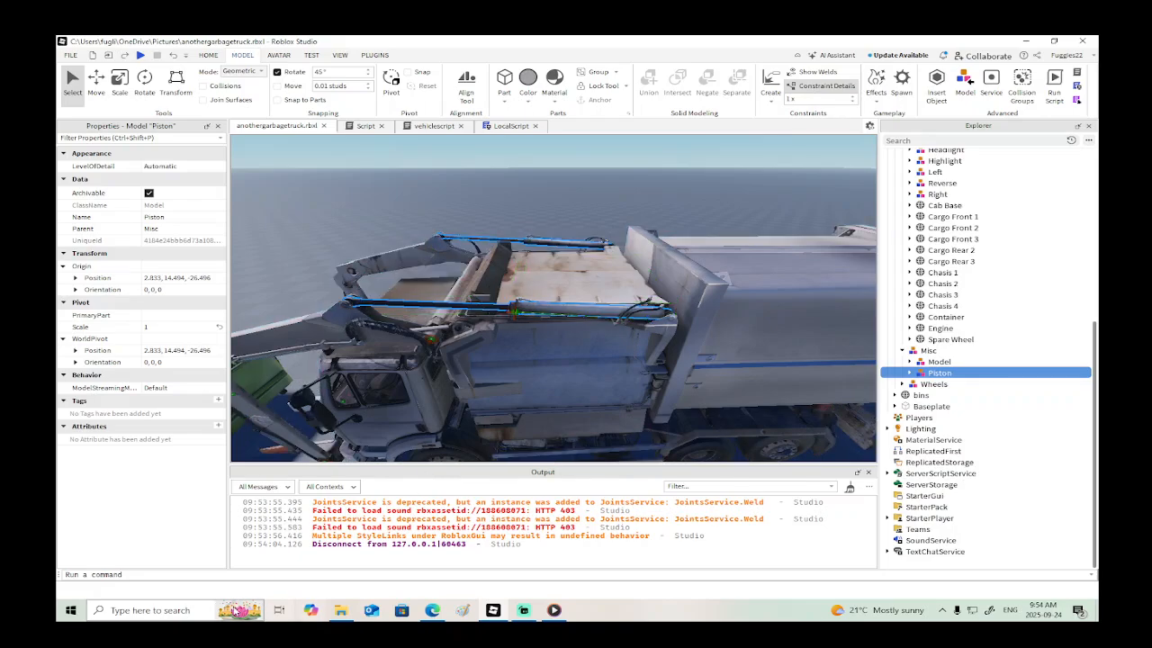
- Calculate 130 ÷ 5 in the Calculator app and return to Roblox Studio
{"action": "left_click", "coordinate": [221, 610]}
{"action": "type", "text": "ca"}
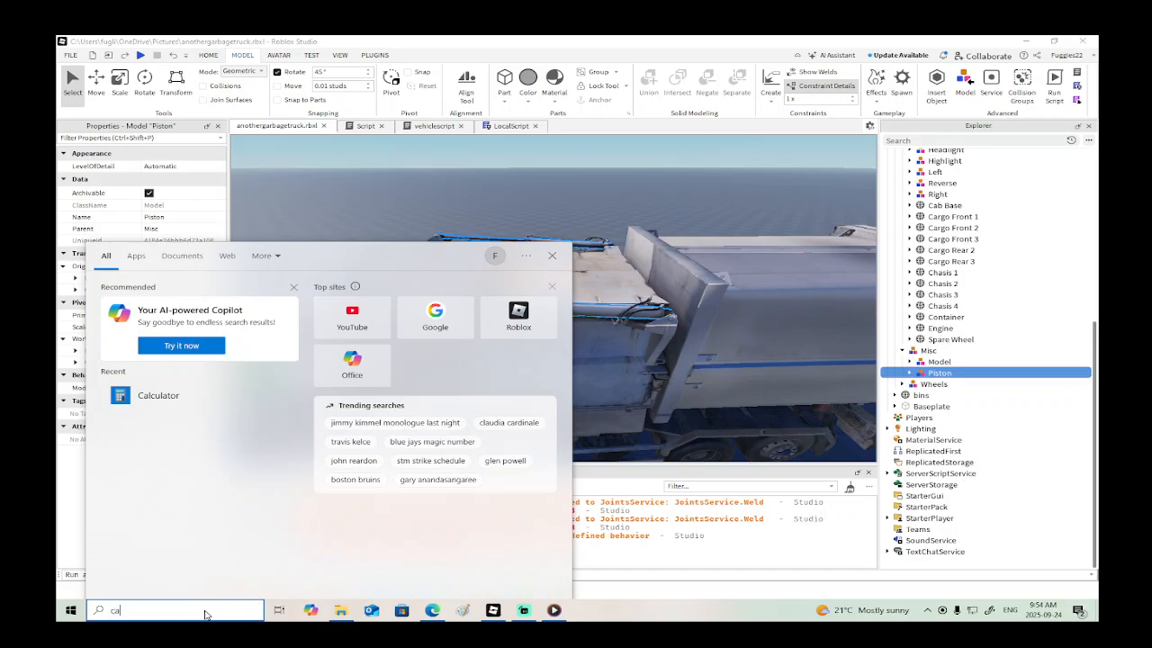
{"action": "type", "text": "lc"}
{"action": "key", "text": "Return"}
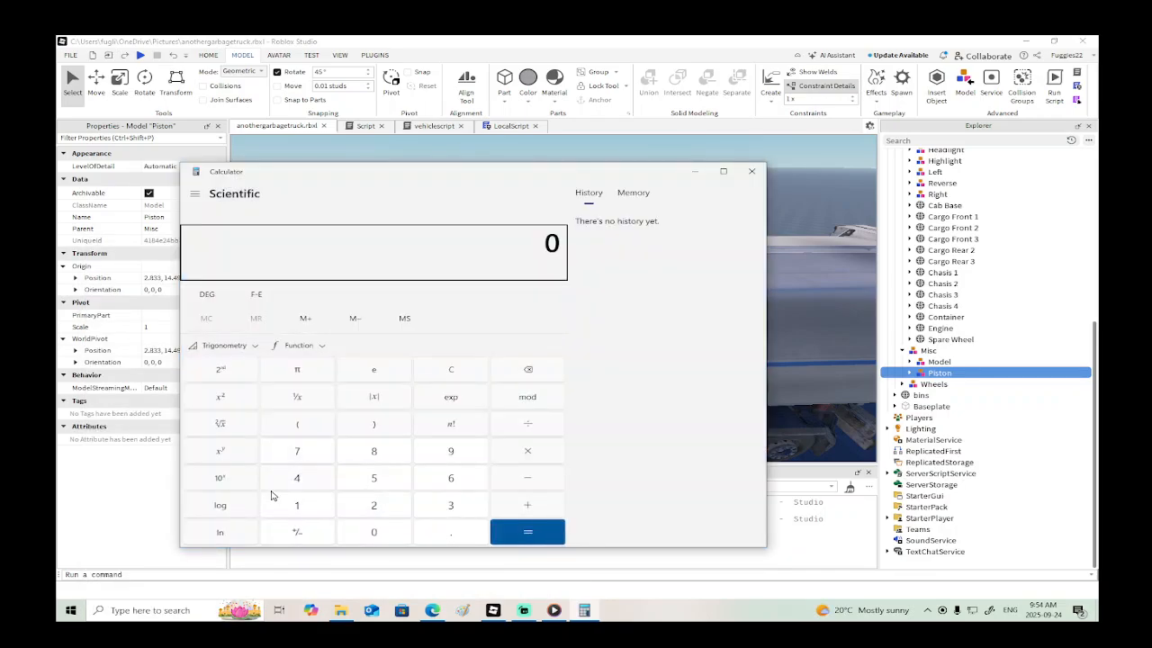
{"action": "left_click", "coordinate": [298, 508]}
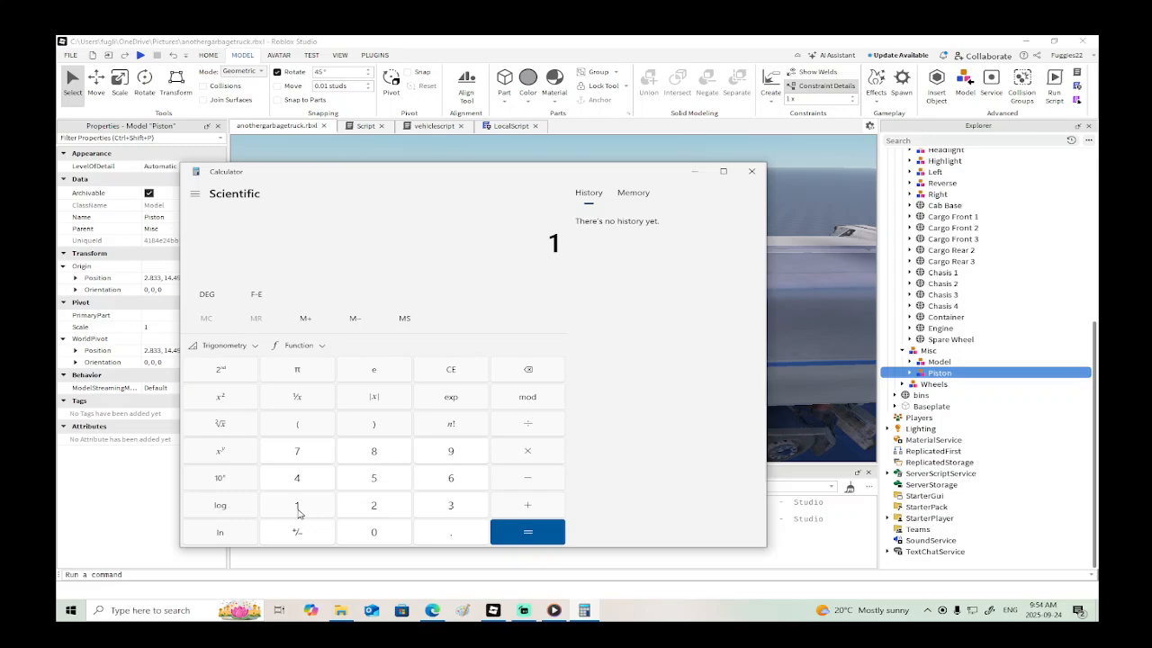
{"action": "left_click", "coordinate": [436, 513]}
{"action": "left_click", "coordinate": [378, 533]}
{"action": "left_click", "coordinate": [388, 483]}
{"action": "left_click", "coordinate": [506, 524]}
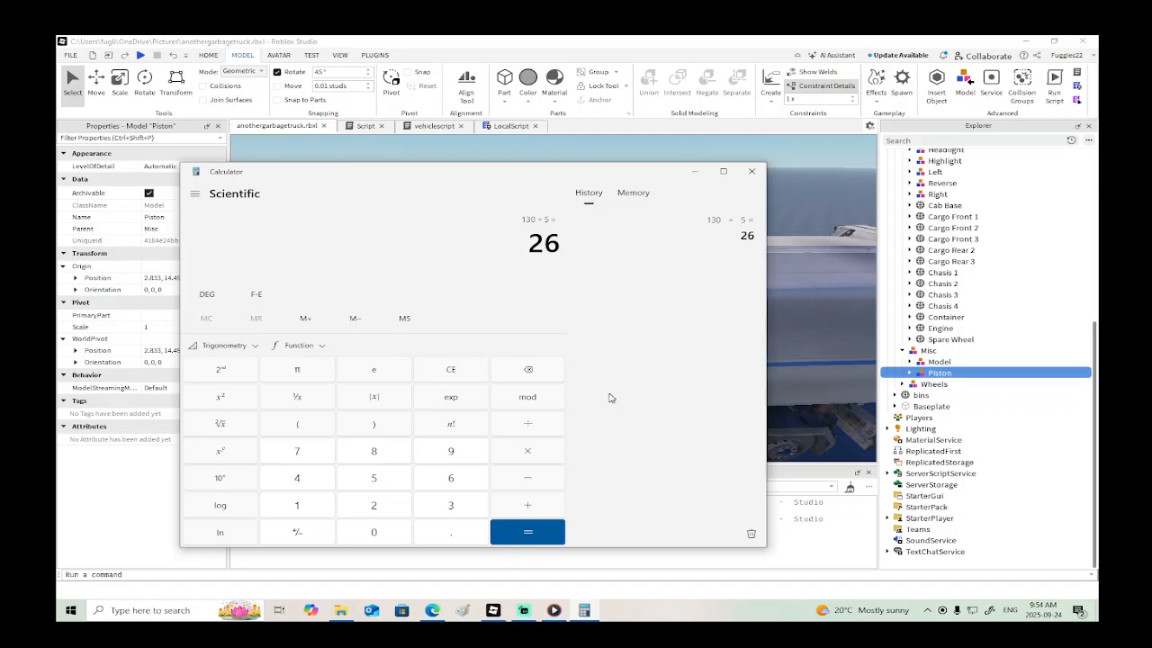
{"action": "left_click", "coordinate": [671, 41]}
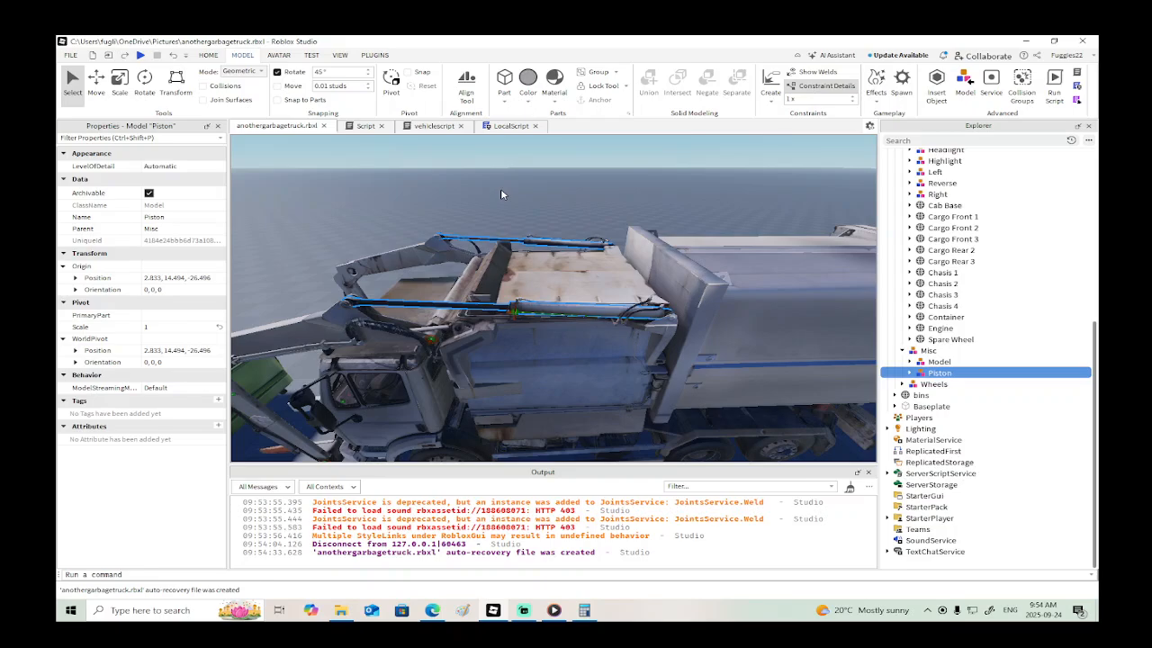
- In vehiclescript, start a new script.Parent.PrismaticConstraint line below the AngularSpeed line of the "up" block
{"action": "left_click", "coordinate": [911, 374]}
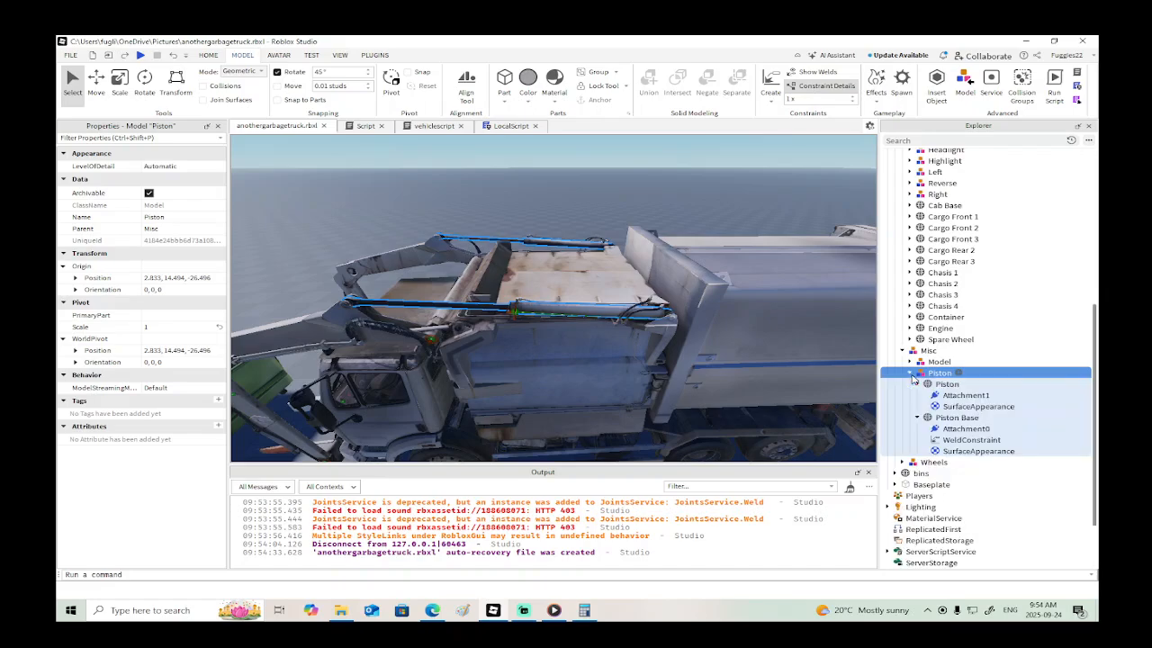
{"action": "left_click", "coordinate": [910, 373]}
{"action": "scroll", "coordinate": [922, 360], "scroll_direction": "up", "scroll_amount": 10}
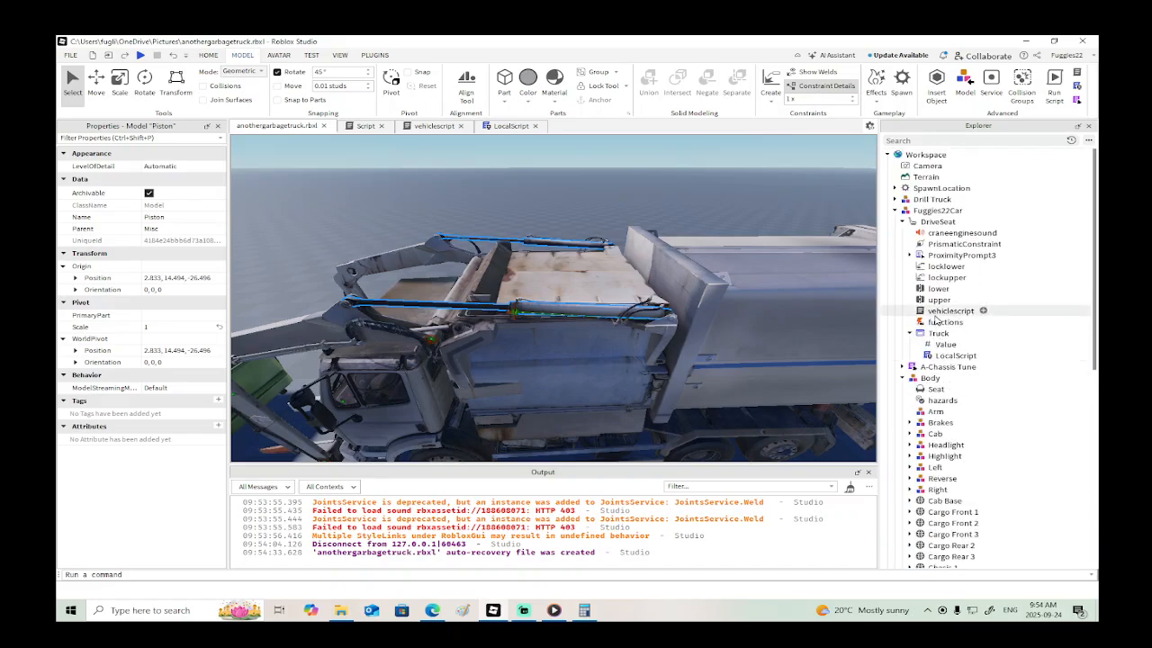
{"action": "double_click", "coordinate": [939, 311]}
{"action": "scroll", "coordinate": [668, 337], "scroll_direction": "up", "scroll_amount": 7}
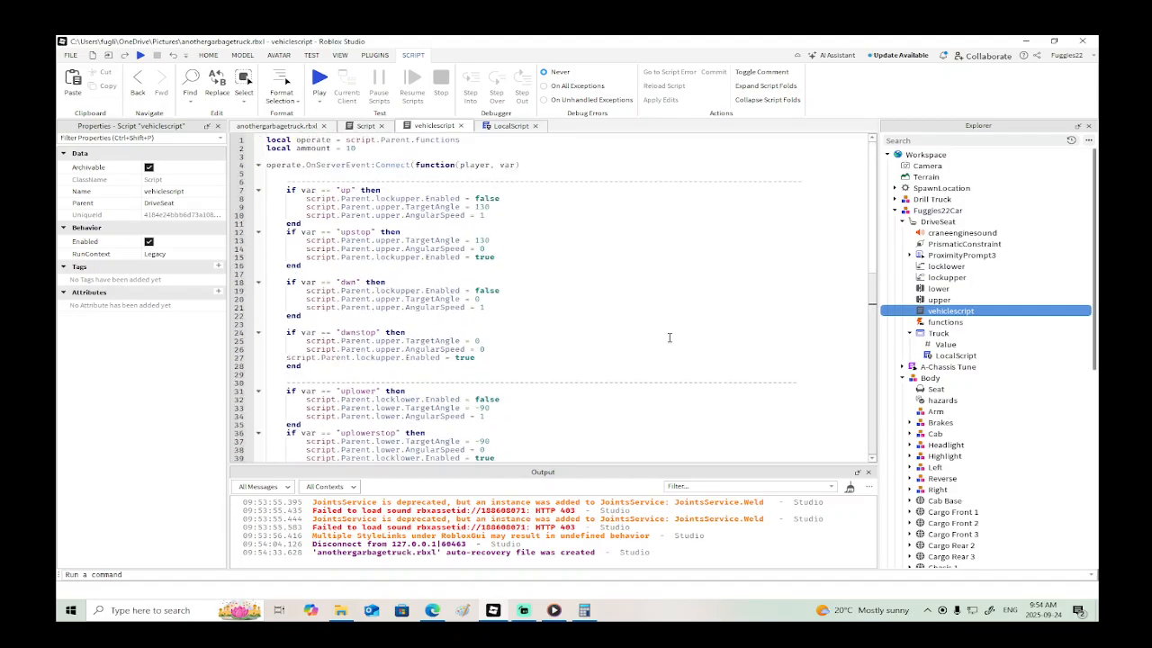
{"action": "left_click", "coordinate": [494, 215]}
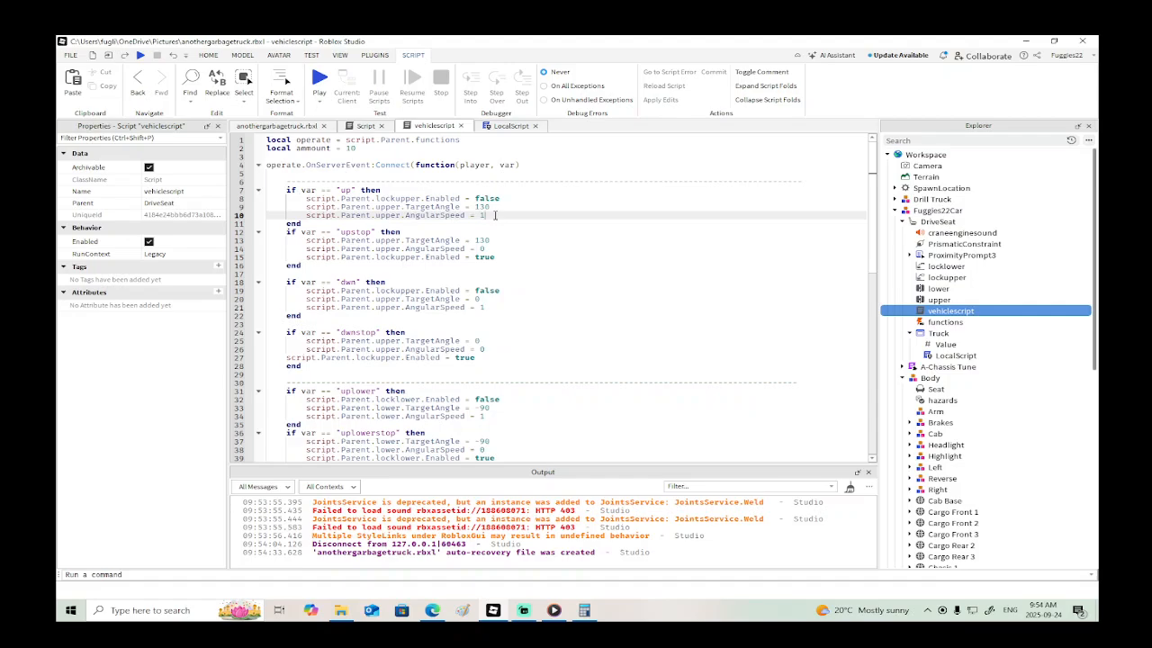
{"action": "key", "text": "Return"}
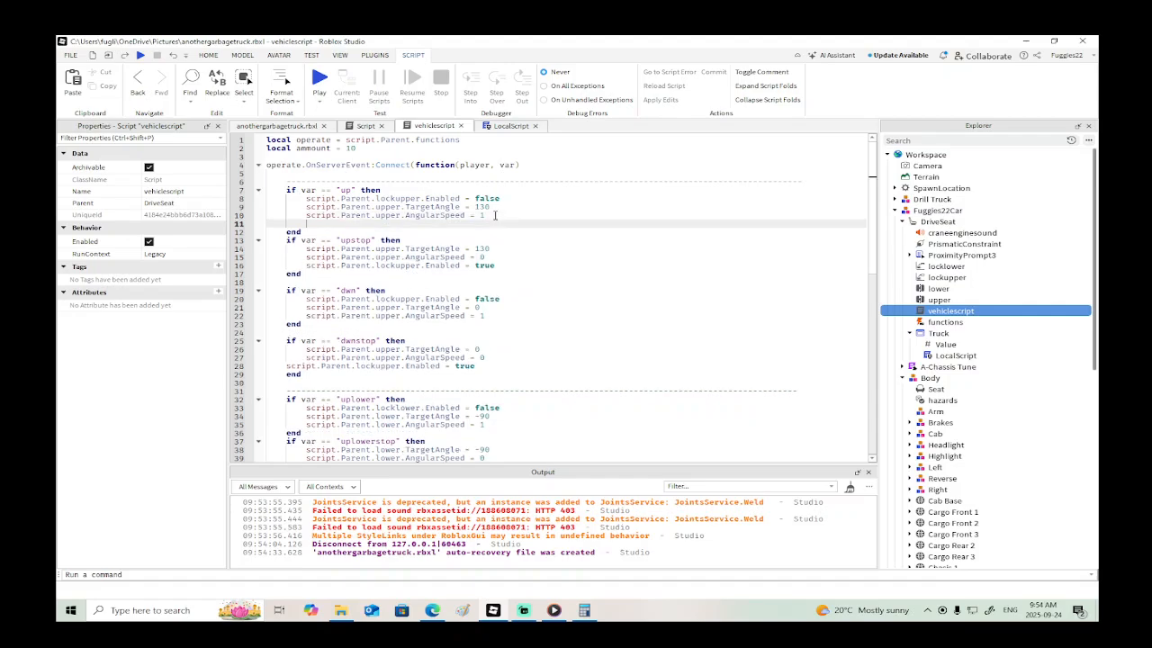
{"action": "type", "text": "script.Parent"}
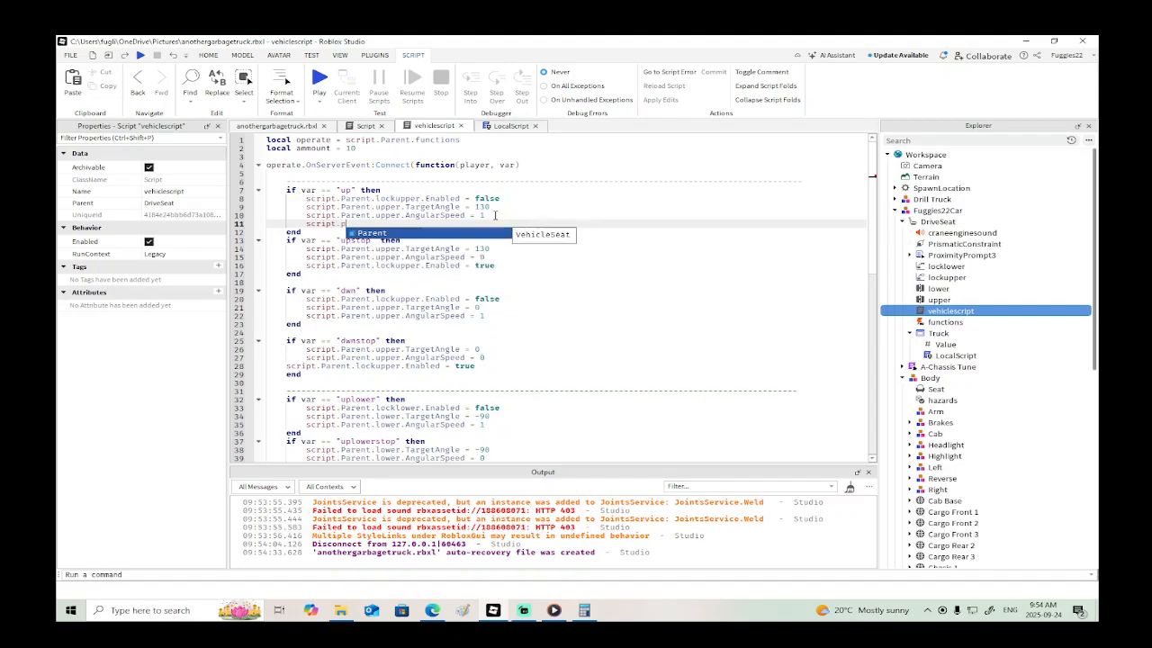
{"action": "type", "text": ".PrismaticConstraint"}
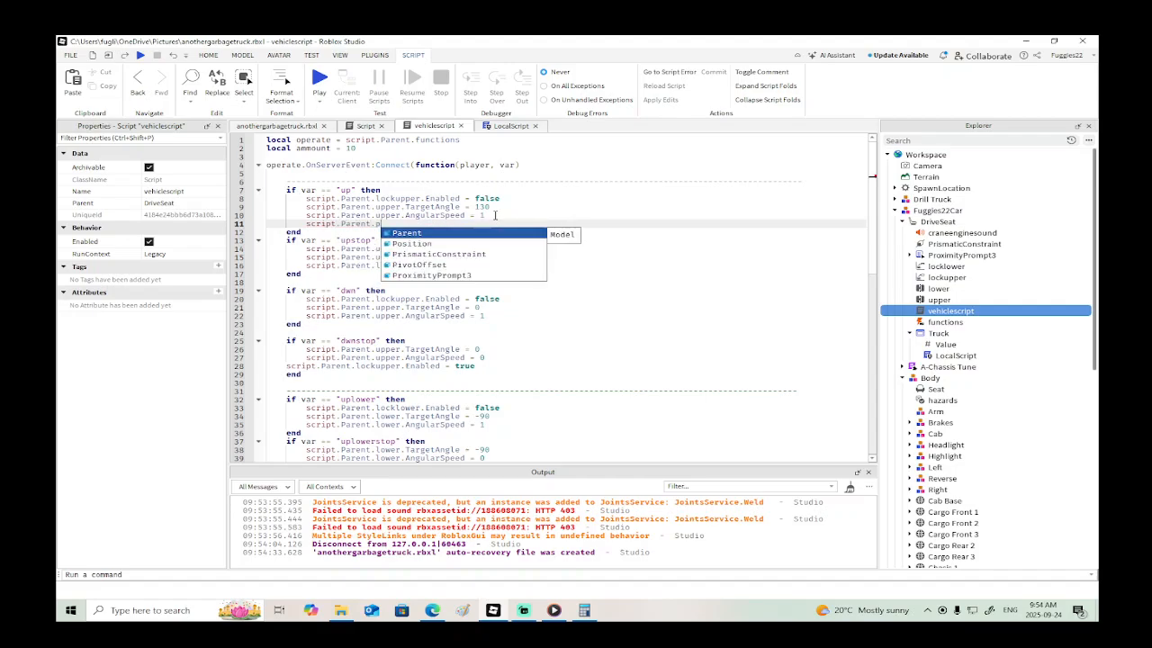
{"action": "key", "text": "Down"}
{"action": "key", "text": "Down"}
{"action": "key", "text": "Return"}
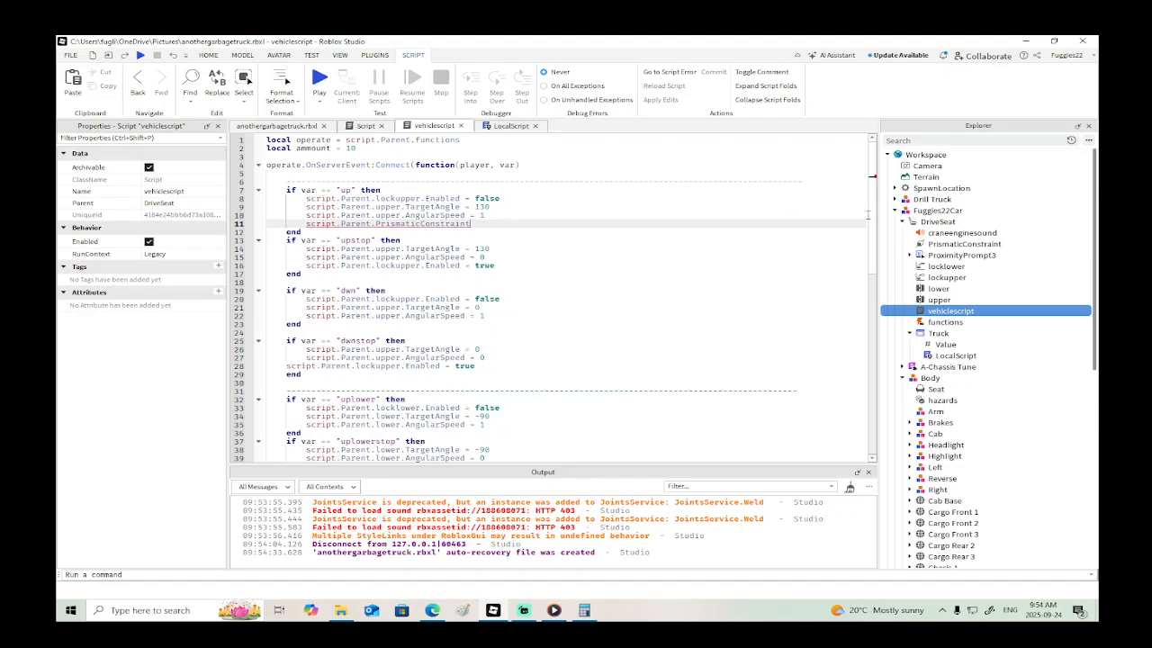
- Set the Speed property of the DriveSeat's PrismaticConstraint to 0
{"action": "left_click", "coordinate": [963, 244]}
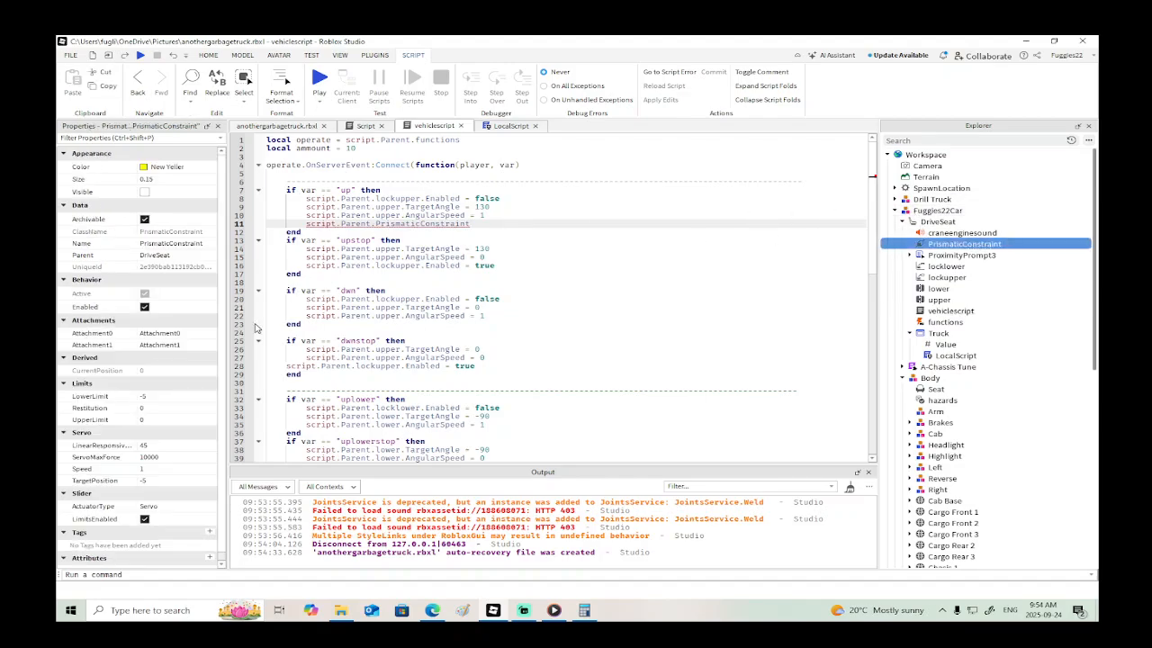
{"action": "left_click", "coordinate": [170, 467]}
{"action": "type", "text": "0"}
{"action": "key", "text": "Return"}
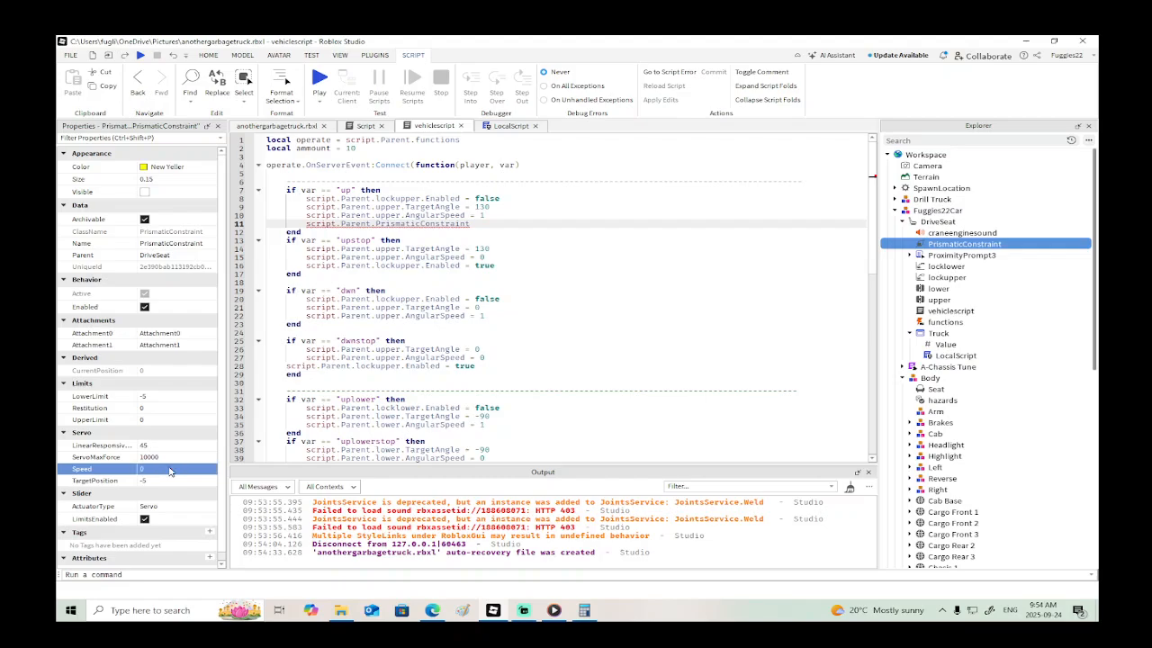
- Complete the PrismaticConstraint line in the "up" block so that it sets .Speed = 1
{"action": "left_click", "coordinate": [491, 226]}
{"action": "type", "text": ".speed"}
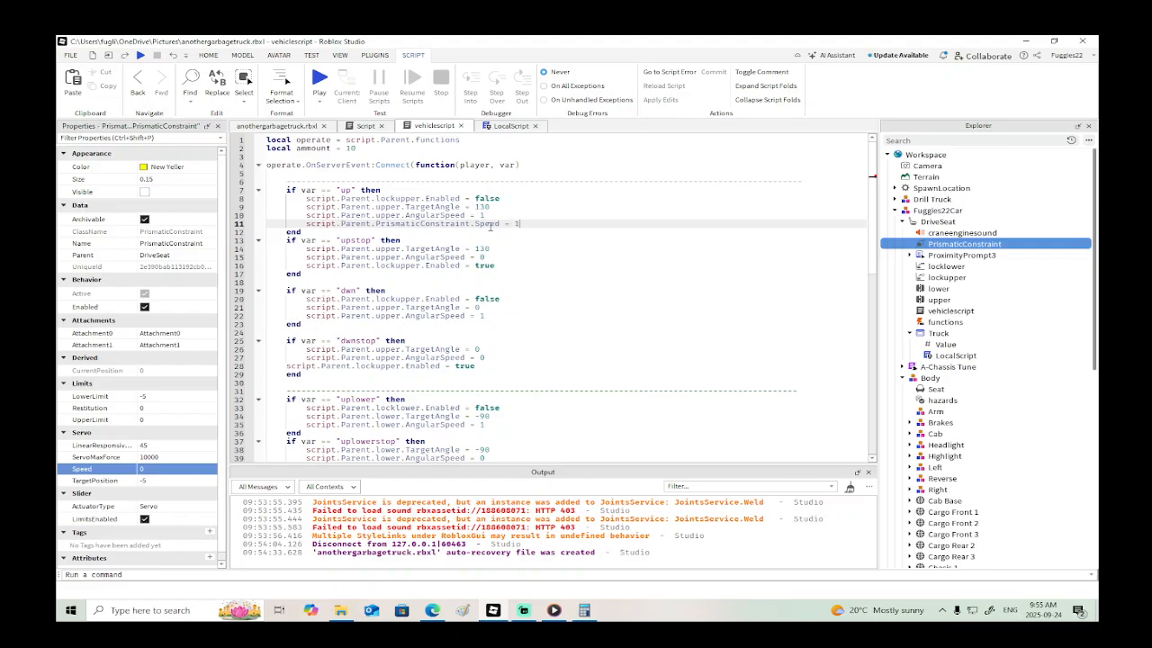
{"action": "type", "text": " = 1"}
- Playtest the truck from the driver's seat, raising the arm to compare its motion with the pistons
{"action": "left_click", "coordinate": [140, 55]}
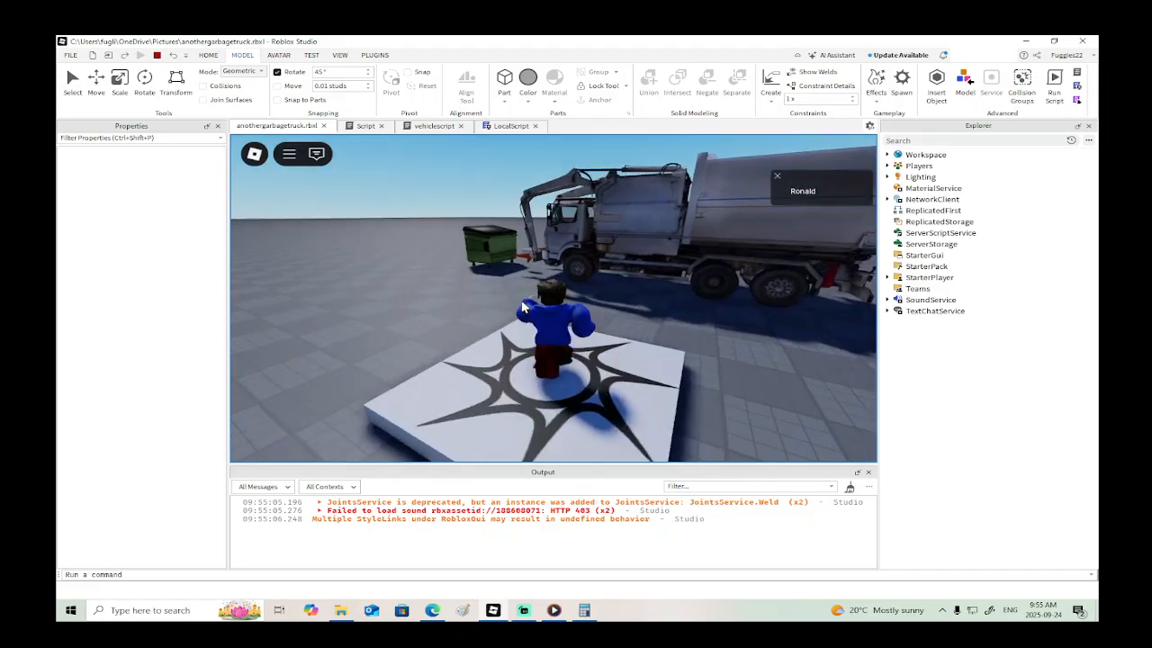
{"action": "key", "text": "w"}
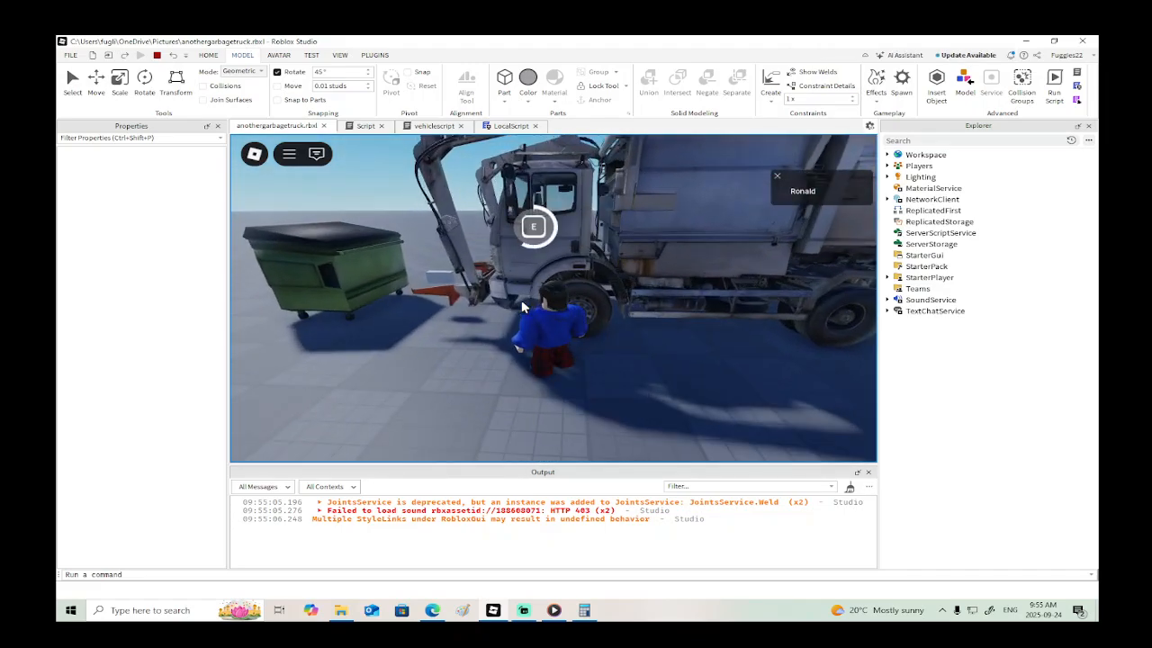
{"action": "key", "text": "e"}
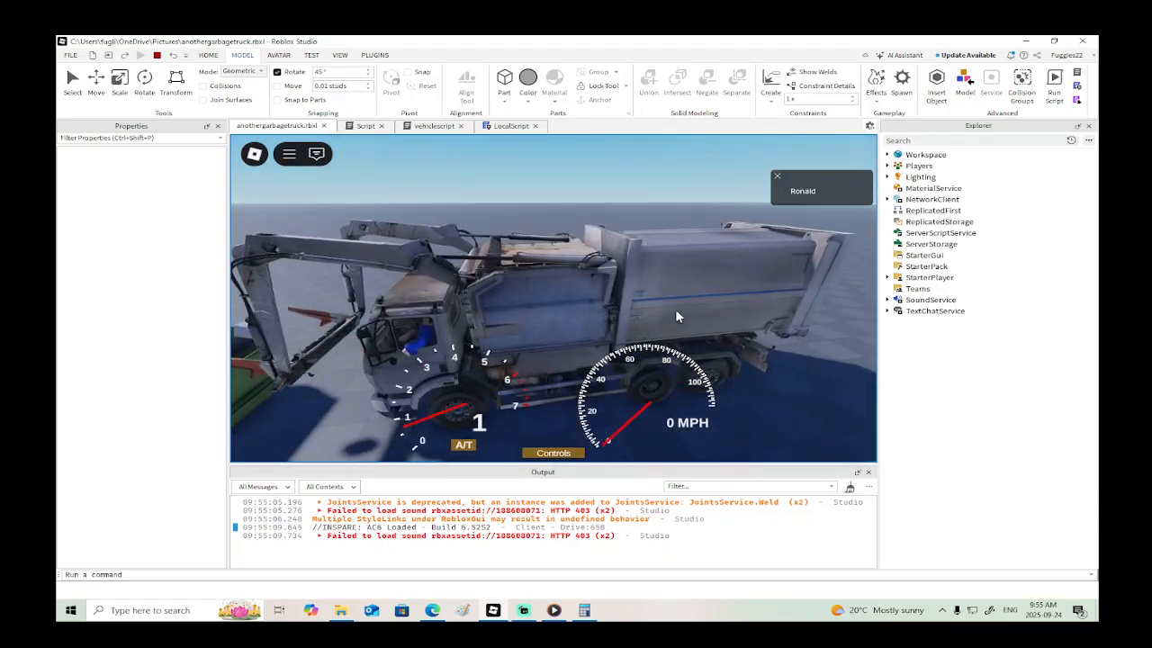
{"action": "key", "text": "r"}
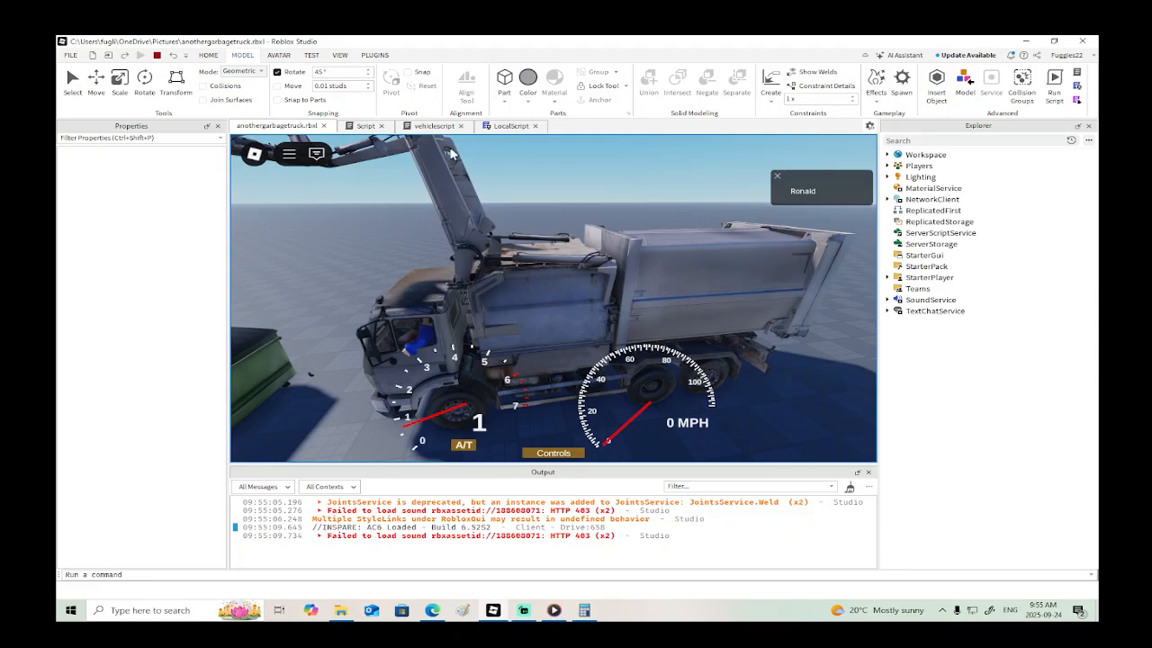
{"action": "left_click", "coordinate": [158, 56]}
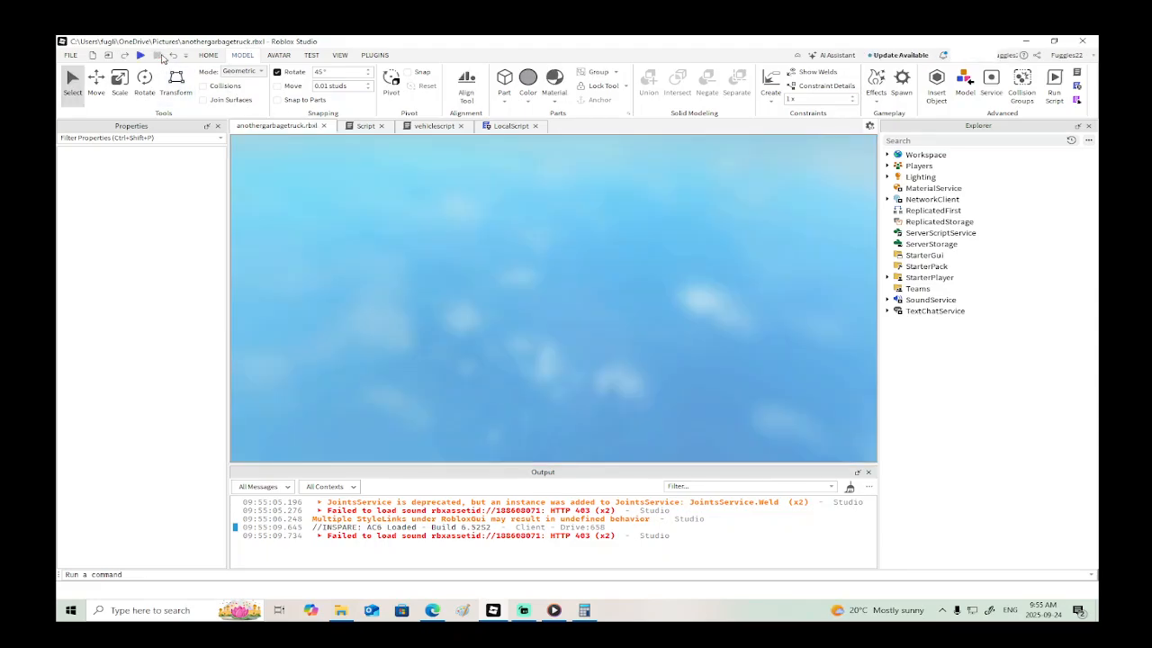
- Change the PrismaticConstraint.Speed value in the "up" block to 2 and playtest raising the truck's arm
{"action": "left_click", "coordinate": [430, 126]}
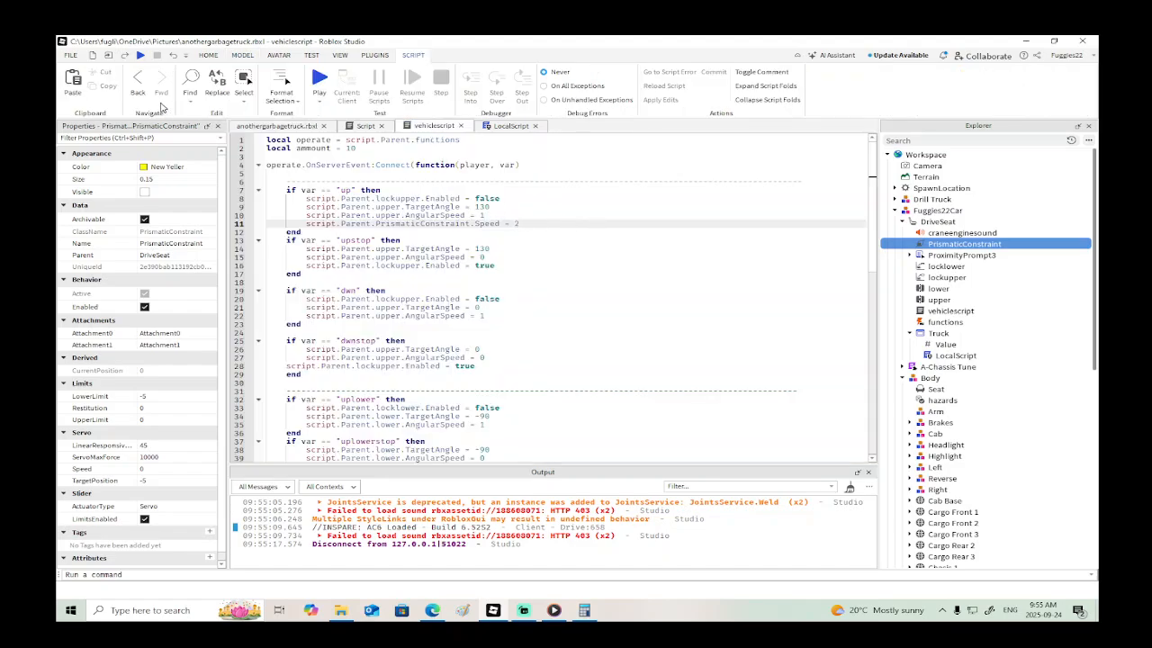
{"action": "left_click", "coordinate": [141, 55]}
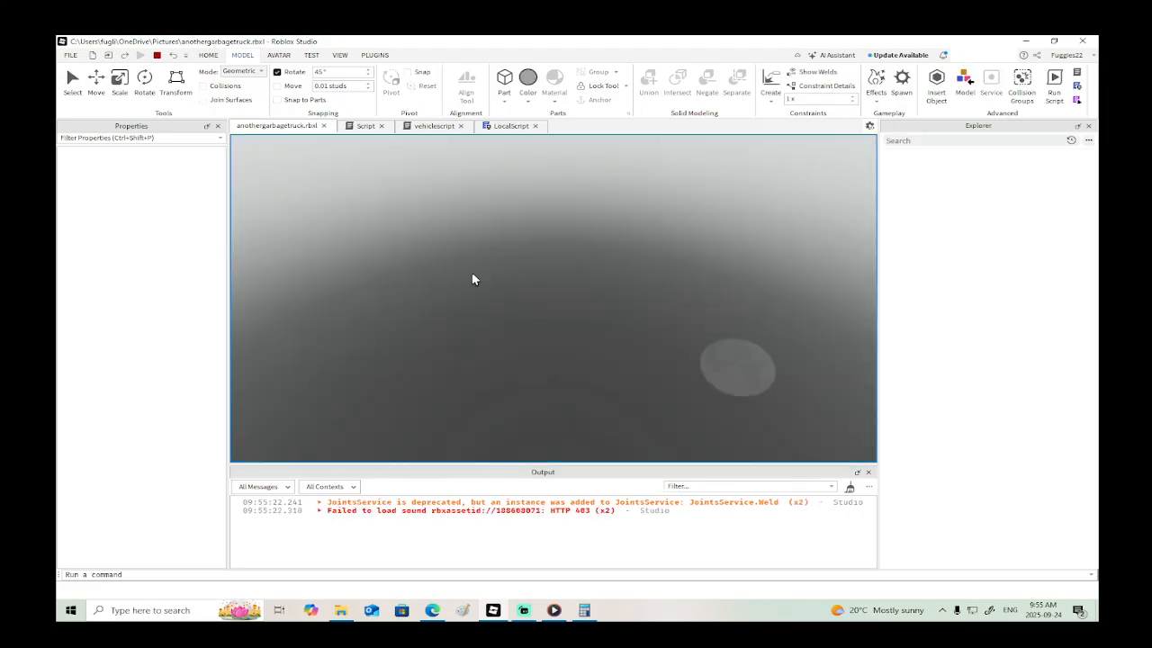
{"action": "key", "text": "w"}
{"action": "key", "text": "a"}
{"action": "key", "text": "w"}
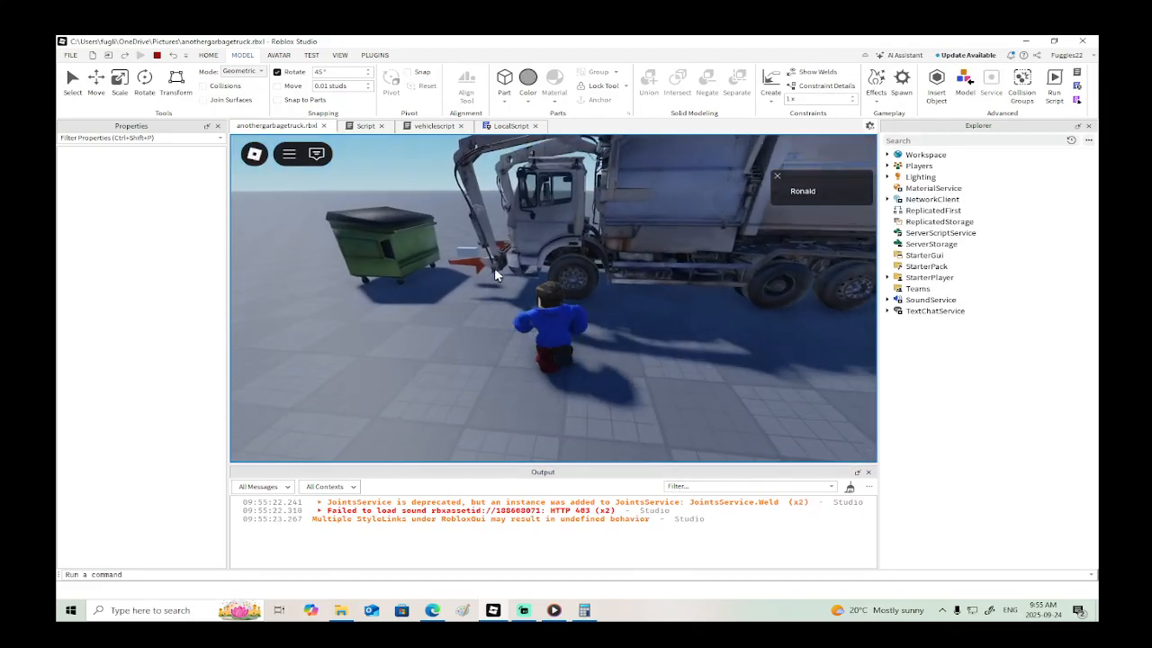
{"action": "key", "text": "e"}
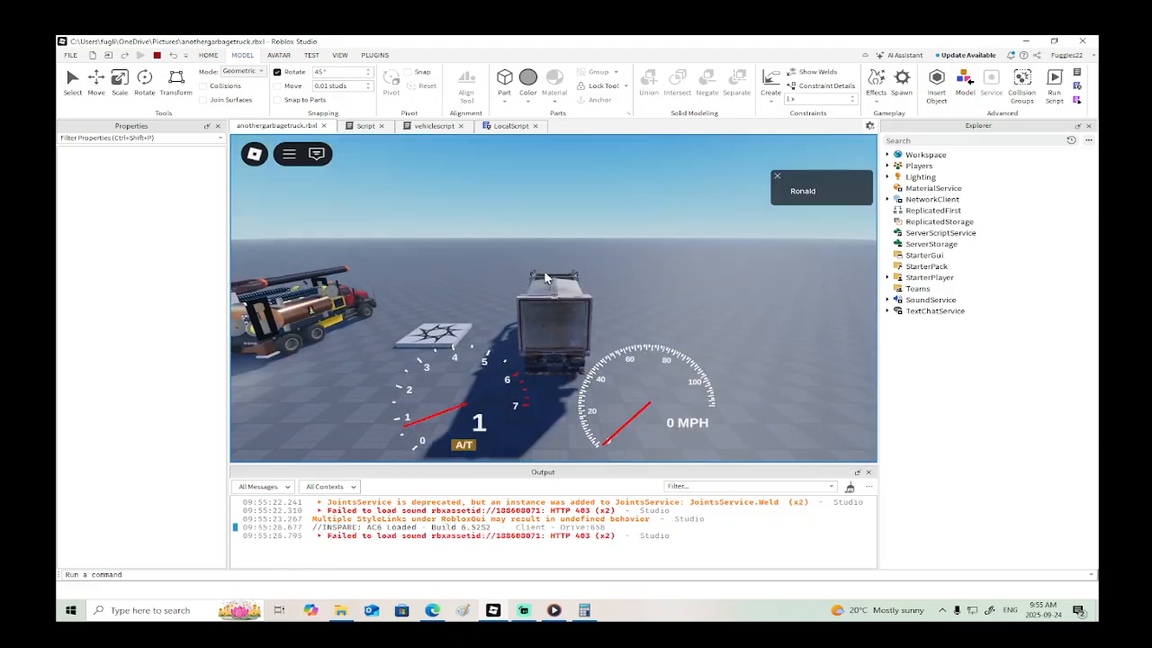
{"action": "key", "text": "r"}
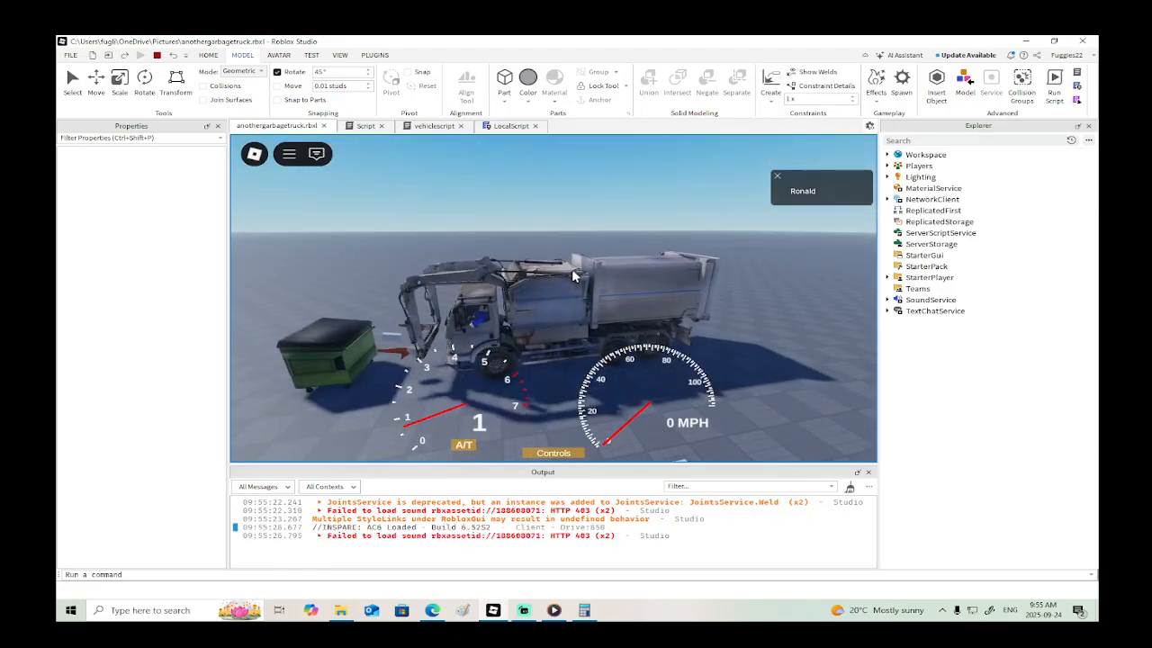
{"action": "key", "text": "r"}
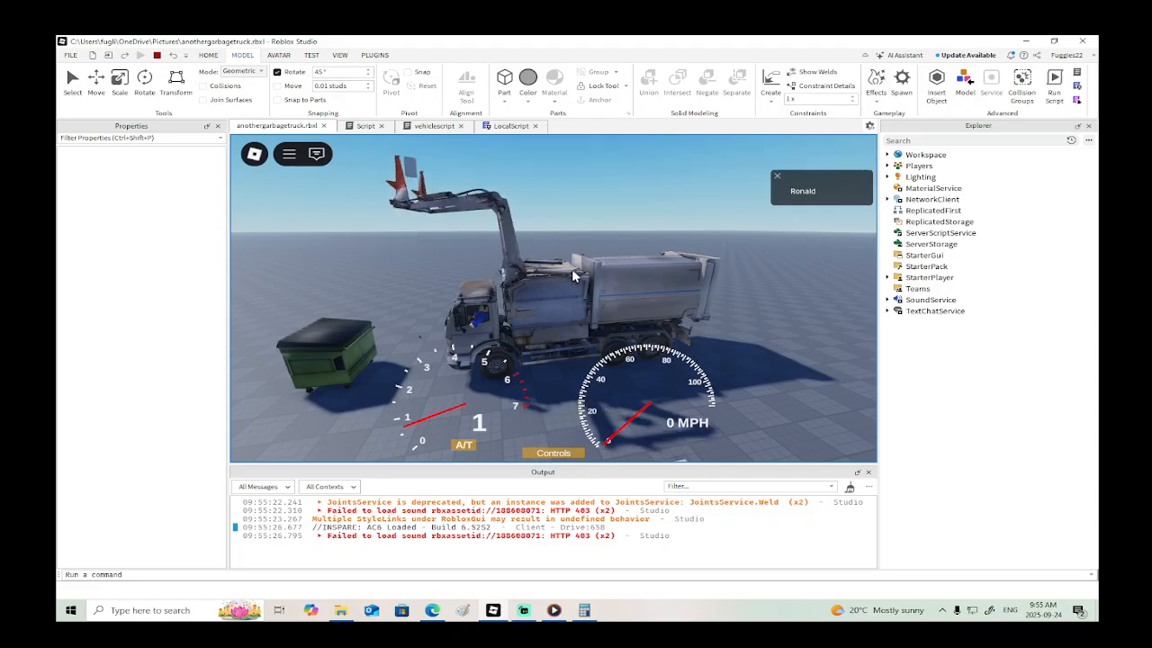
{"action": "left_click", "coordinate": [156, 55]}
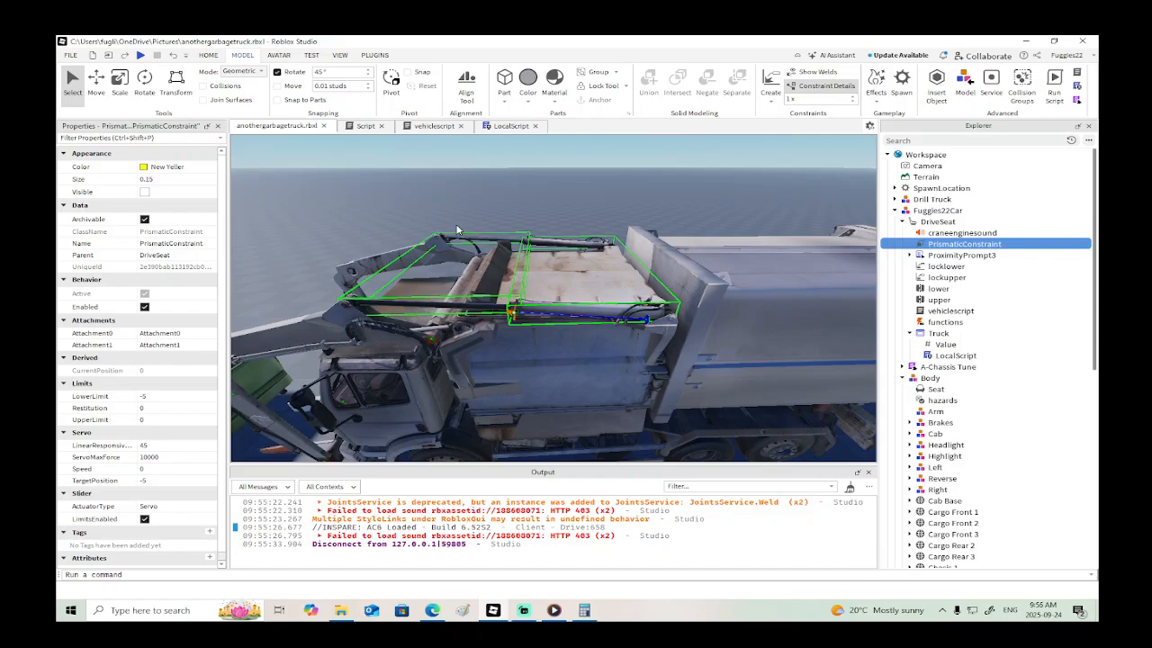
- Copy the PrismaticConstraint.Speed line from the "up" block into the "upstop" block, below its AngularSpeed line
{"action": "left_click", "coordinate": [432, 126]}
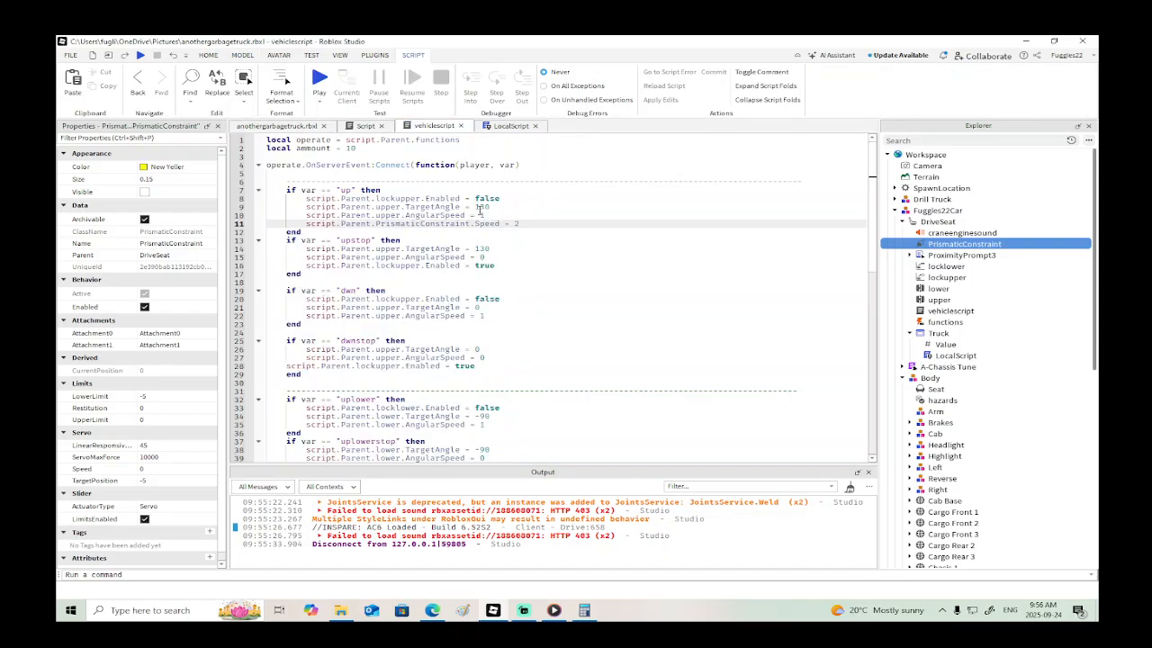
{"action": "left_click_drag", "start_coordinate": [520, 225], "coordinate": [307, 226]}
{"action": "key", "text": "ctrl+c"}
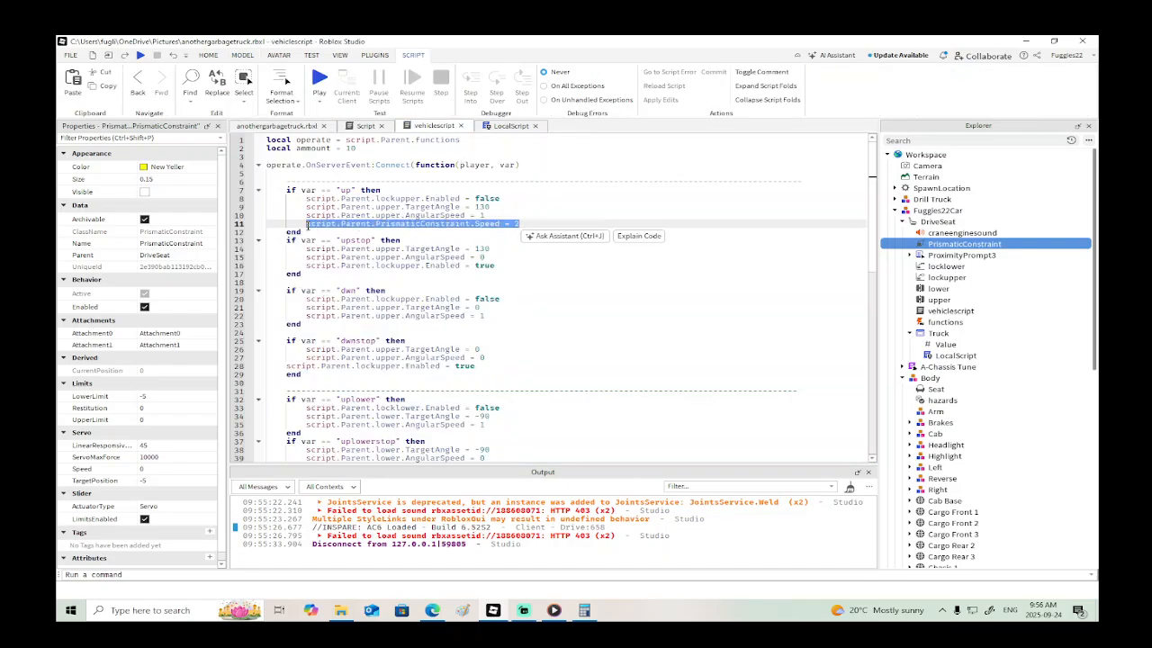
{"action": "left_click", "coordinate": [517, 258]}
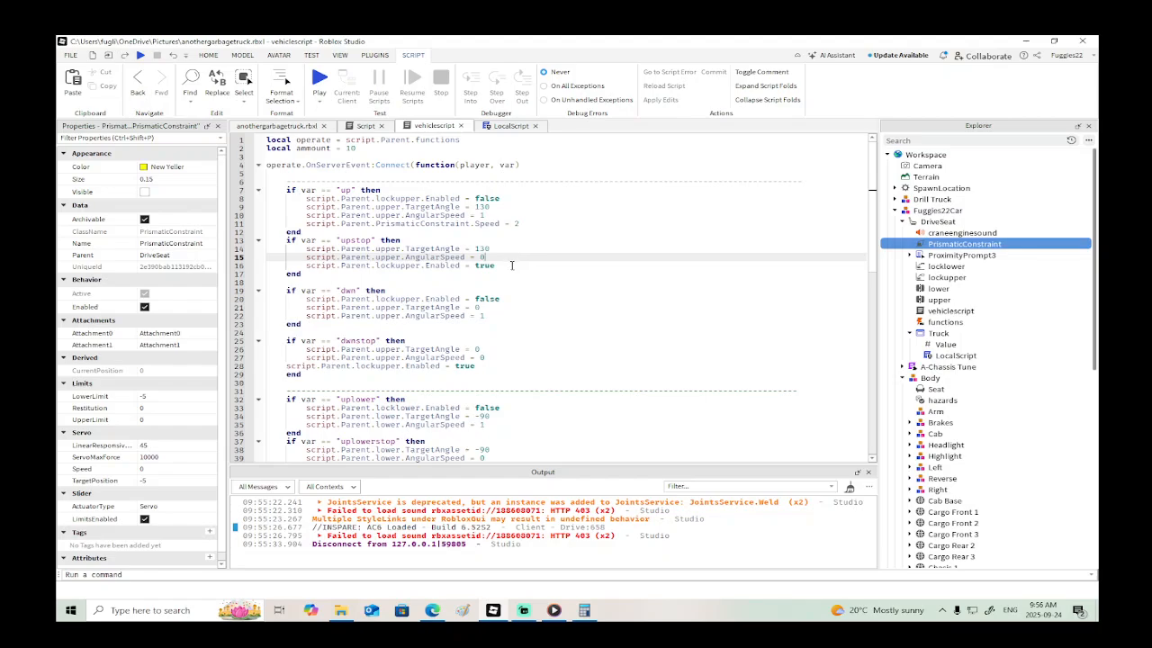
{"action": "key", "text": "Return"}
{"action": "key", "text": "ctrl+v"}
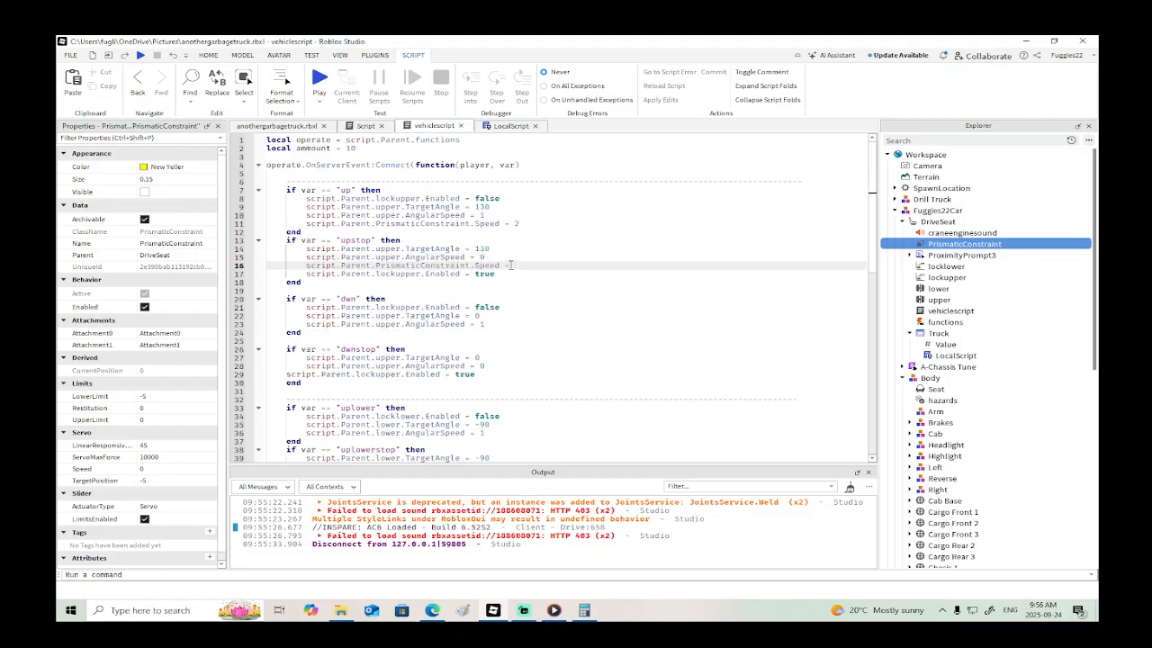
- Complete the PrismaticConstraint.Speed line in the "upstop" block with 0 and playtest raising the truck's arm from the driver's seat
{"action": "left_click", "coordinate": [143, 56]}
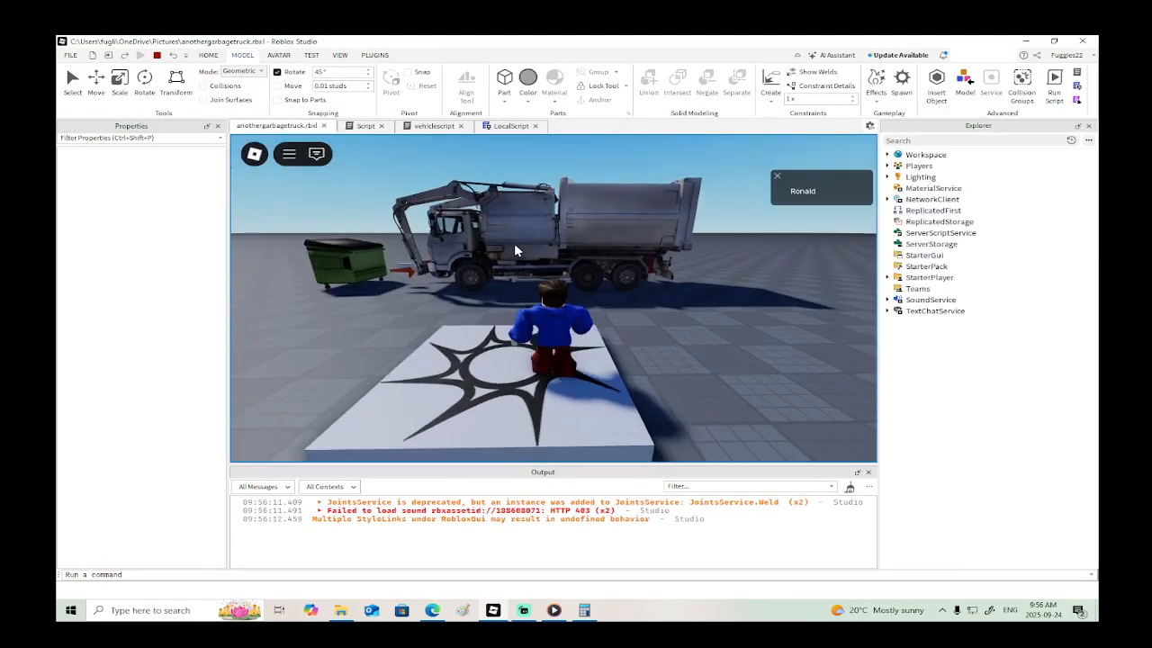
{"action": "key", "text": "w"}
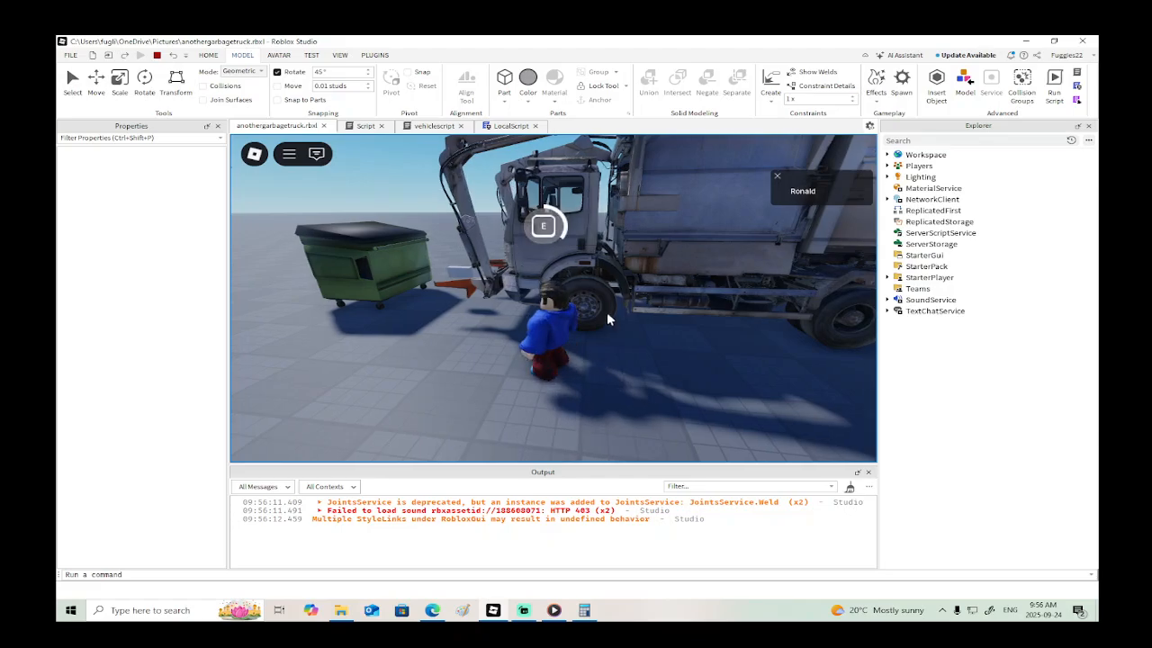
{"action": "key", "text": "e"}
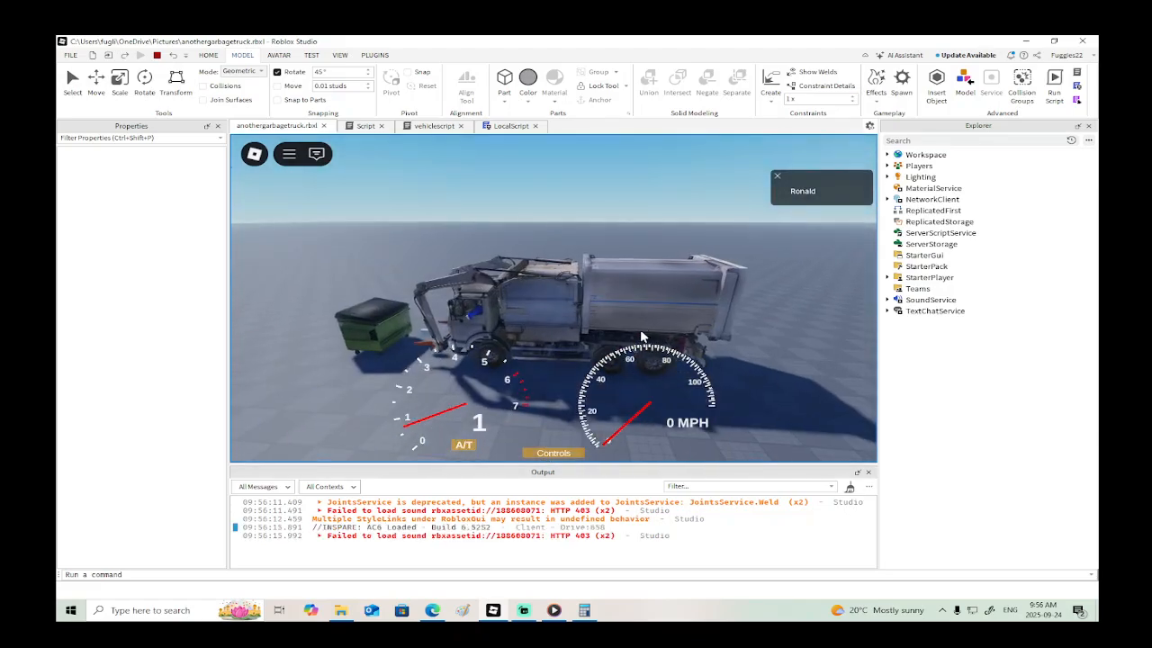
{"action": "right_click_drag", "start_coordinate": [642, 337], "coordinate": [654, 333]}
{"action": "key", "text": "r"}
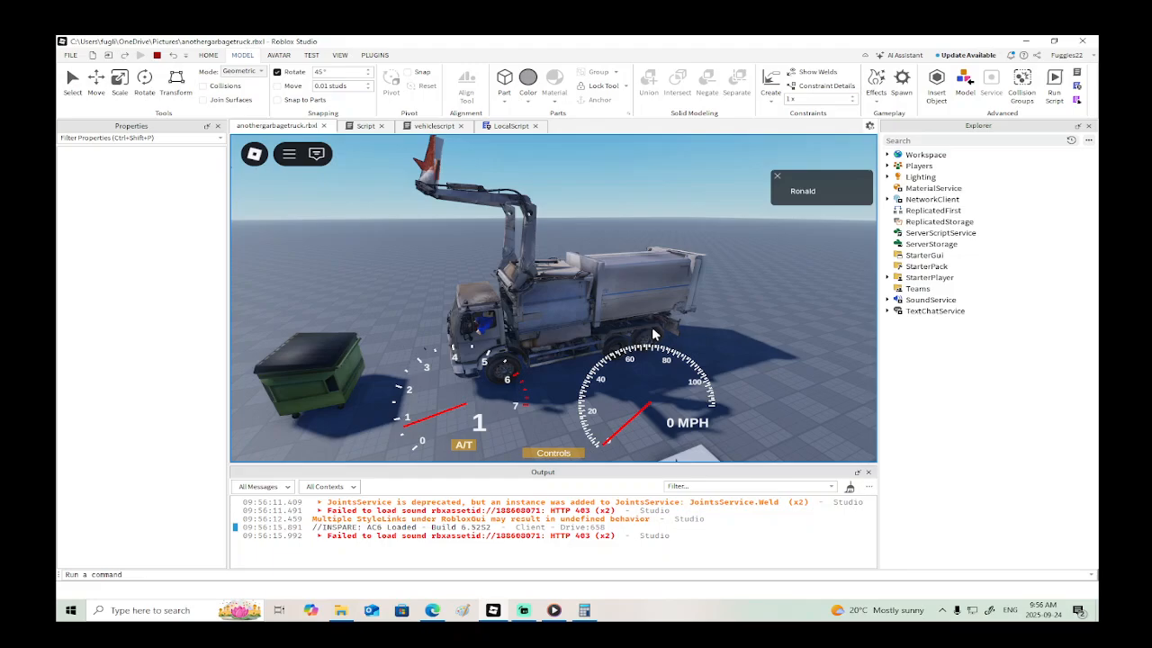
{"action": "left_click", "coordinate": [157, 55]}
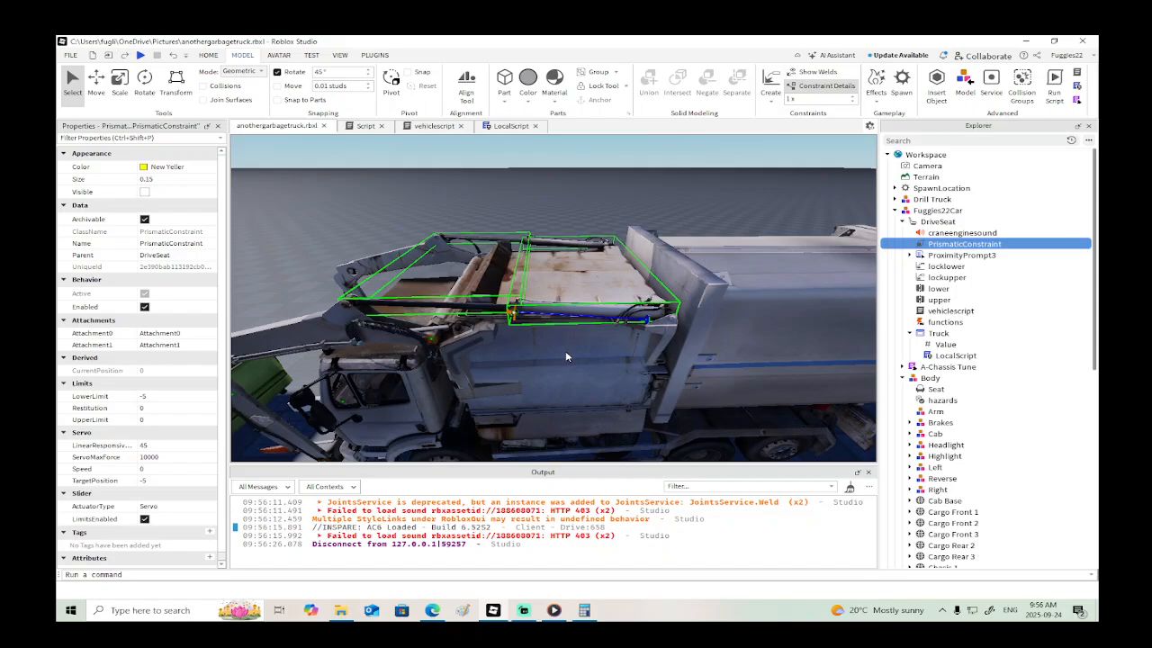
- Copy the PrismaticConstraint.Speed line from the "up" block in vehiclescript to the end of the "dwn" block and set it to -2
{"action": "scroll", "coordinate": [566, 353], "scroll_direction": "down", "scroll_amount": 3}
{"action": "right_click_drag", "start_coordinate": [565, 352], "coordinate": [565, 367]}
{"action": "scroll", "coordinate": [565, 352], "scroll_direction": "up", "scroll_amount": 3}
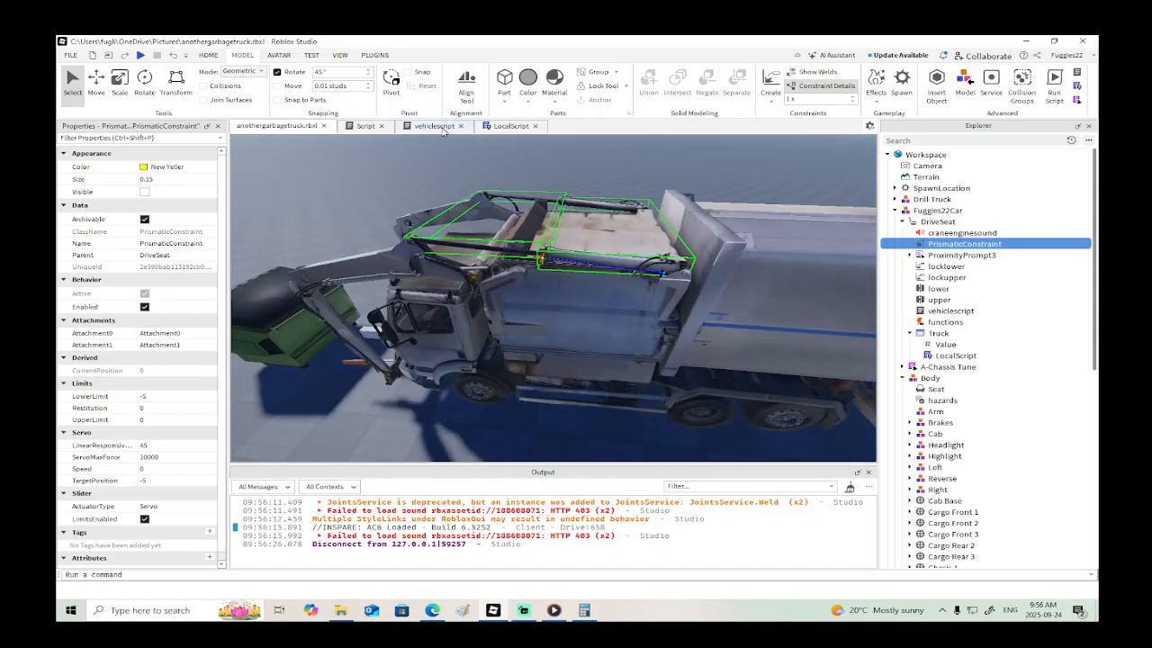
{"action": "left_click", "coordinate": [434, 126]}
{"action": "left_click_drag", "start_coordinate": [523, 224], "coordinate": [306, 224]}
{"action": "key", "text": "ctrl+c"}
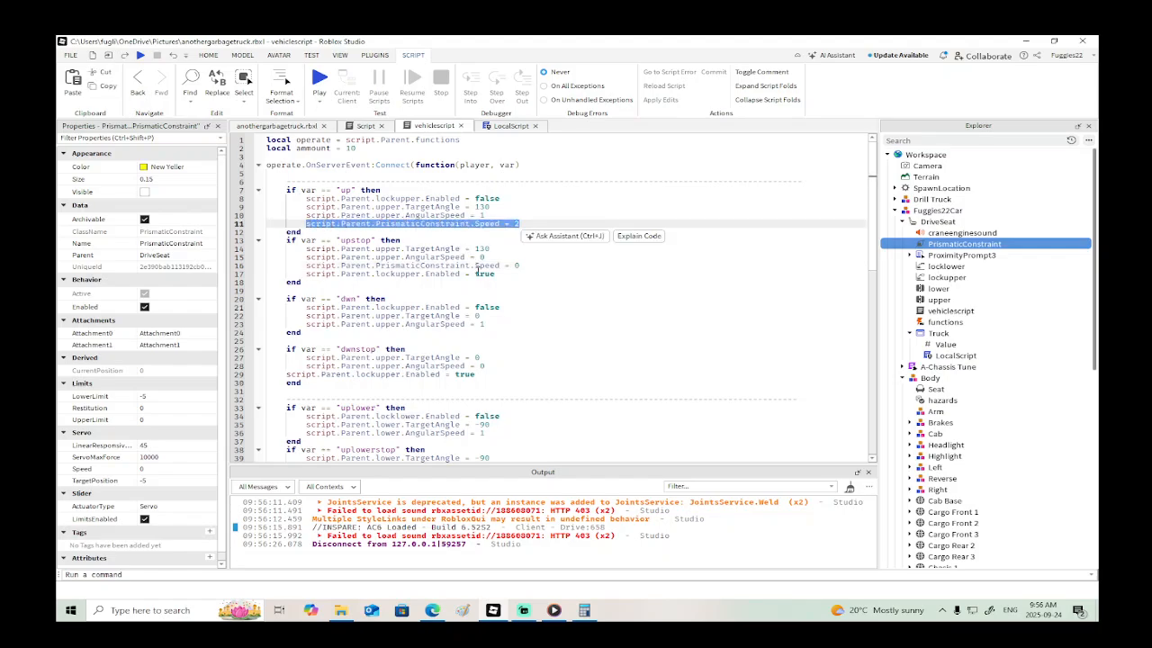
{"action": "left_click", "coordinate": [496, 325]}
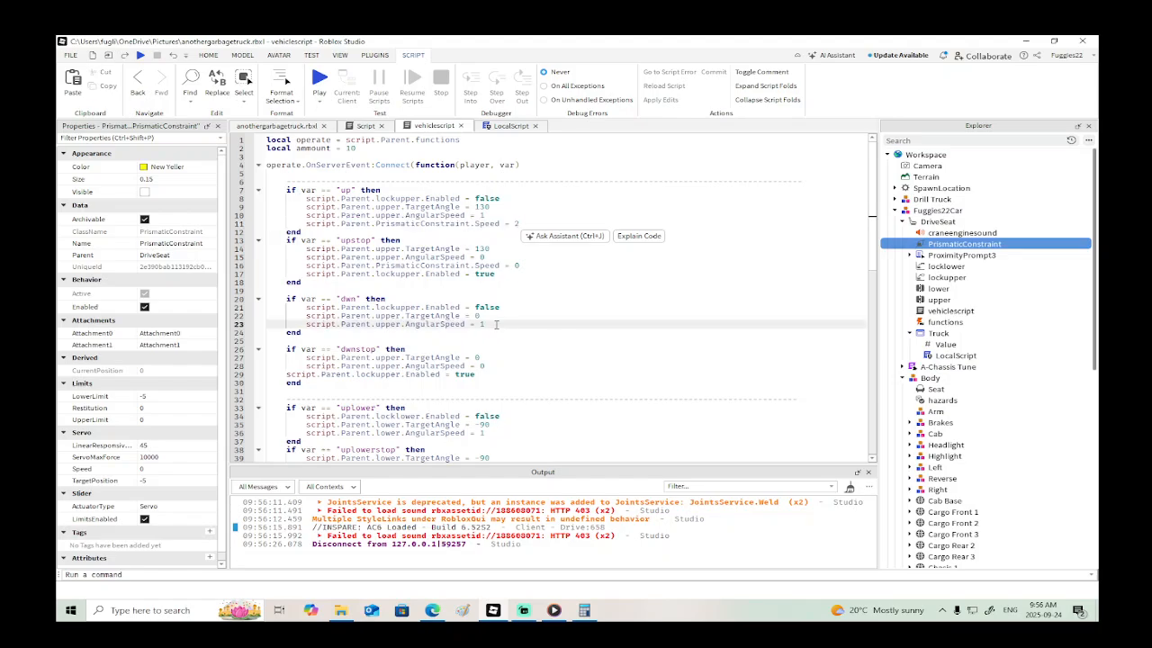
{"action": "key", "text": "Return"}
{"action": "key", "text": "ctrl+v"}
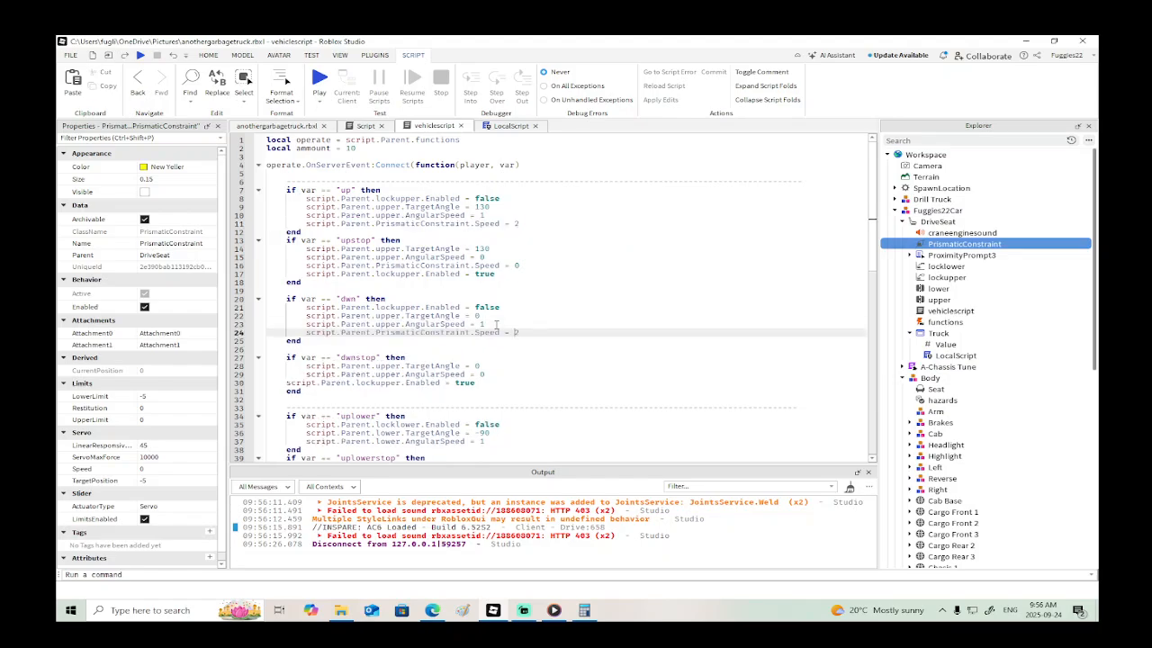
- Add the PrismaticConstraint.Speed line below AngularSpeed in the "dwnstop" block and set it to 0
{"action": "left_click", "coordinate": [491, 375]}
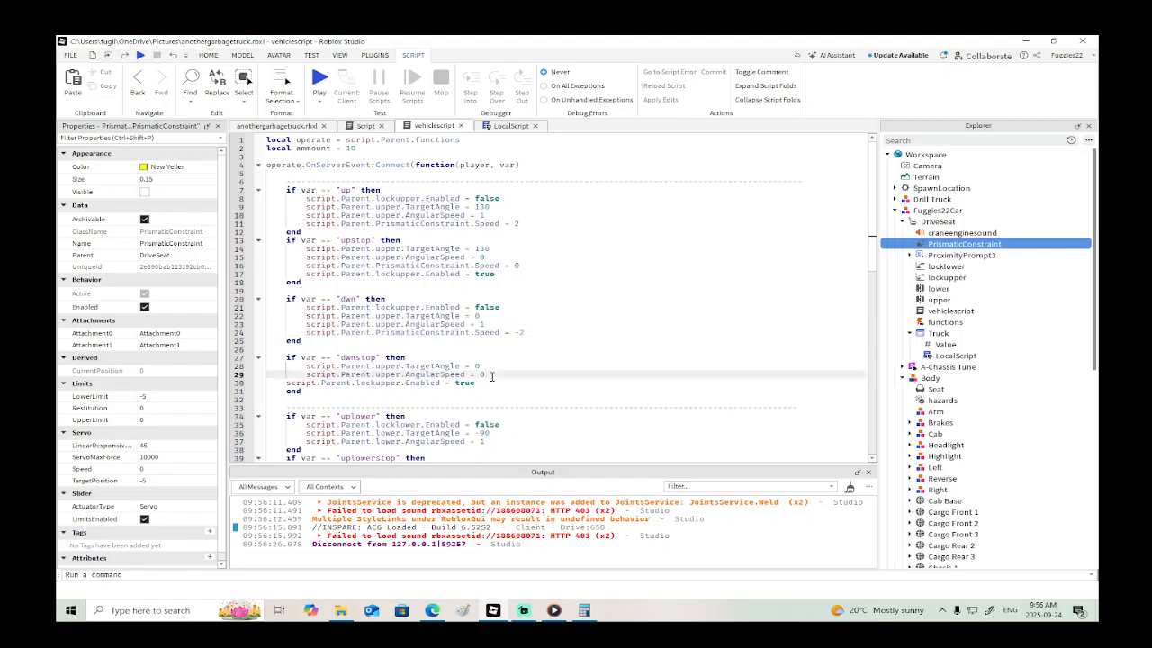
{"action": "key", "text": "Return"}
{"action": "key", "text": "ctrl+v"}
{"action": "type", "text": "0"}
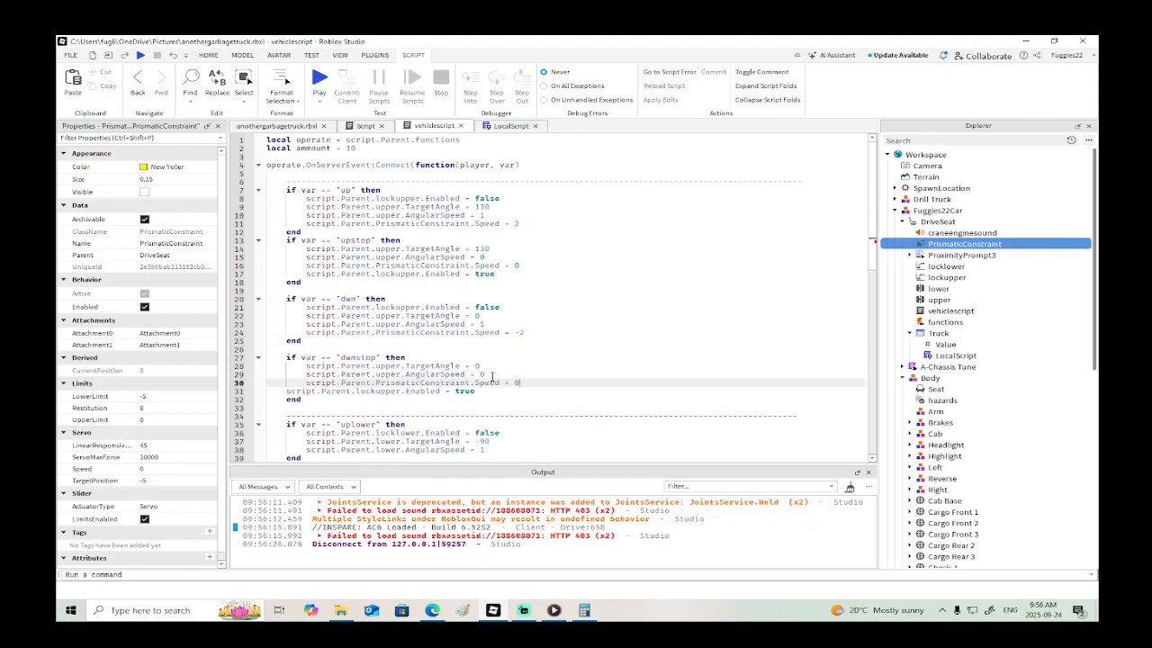
- Playtest the truck by backing it away from the dumpster, parking, and raising and lowering the arm to check the pistons both ways
{"action": "left_click", "coordinate": [140, 56]}
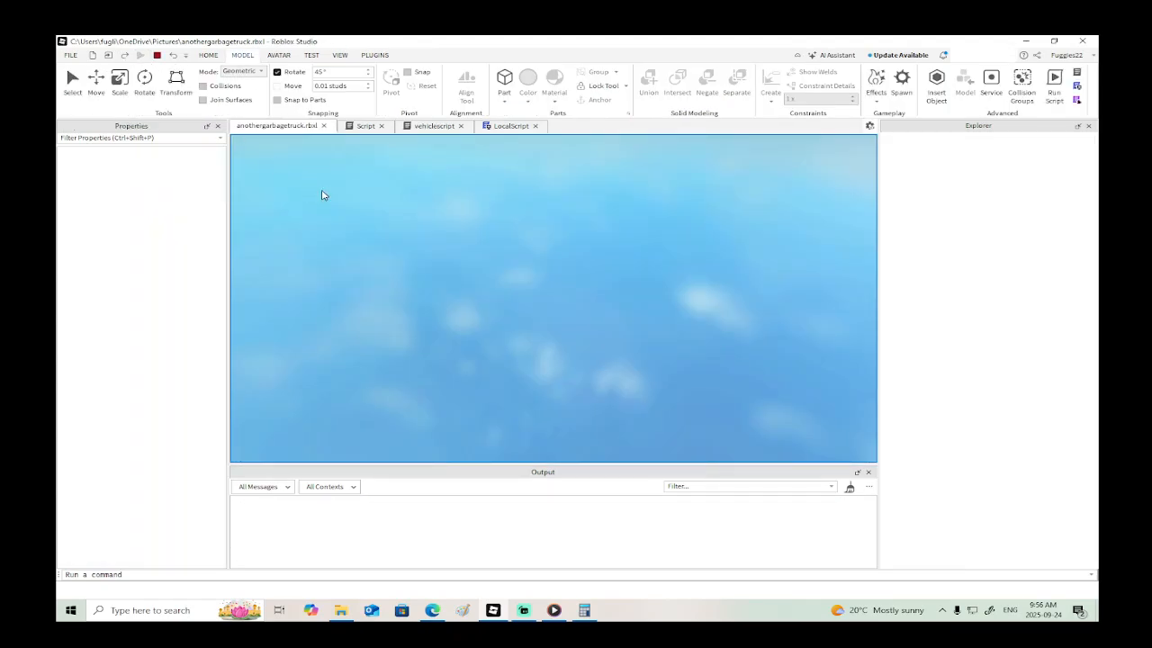
{"action": "key", "text": "w"}
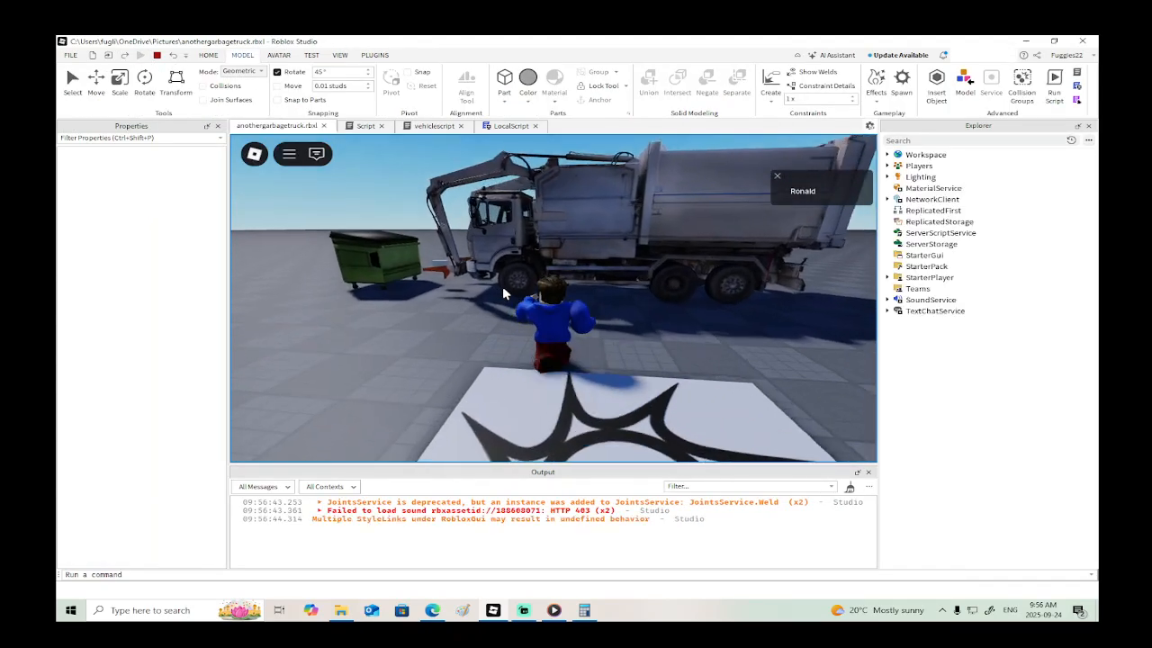
{"action": "key", "text": "e"}
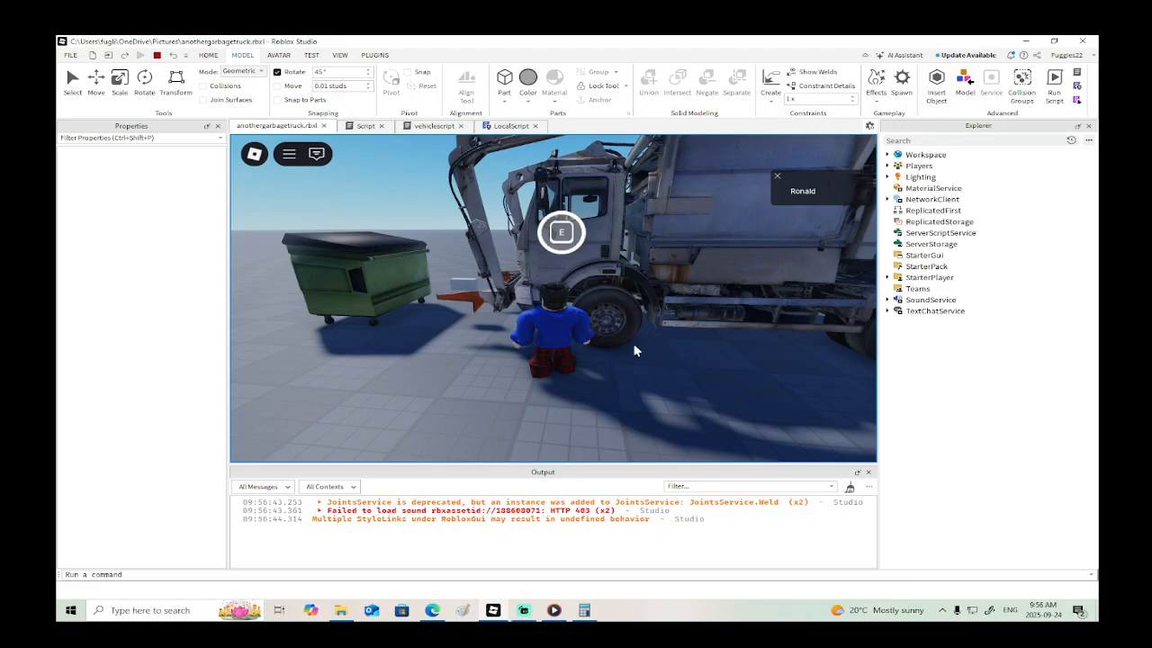
{"action": "key", "text": "w"}
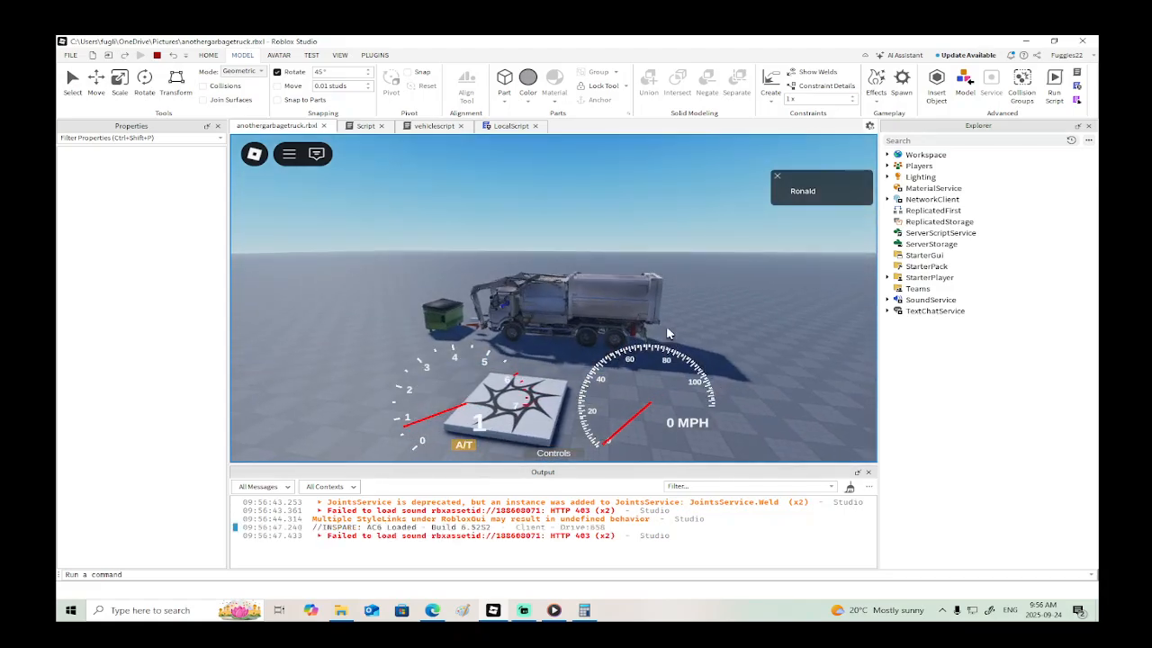
{"action": "key", "text": "s"}
{"action": "key", "text": "w"}
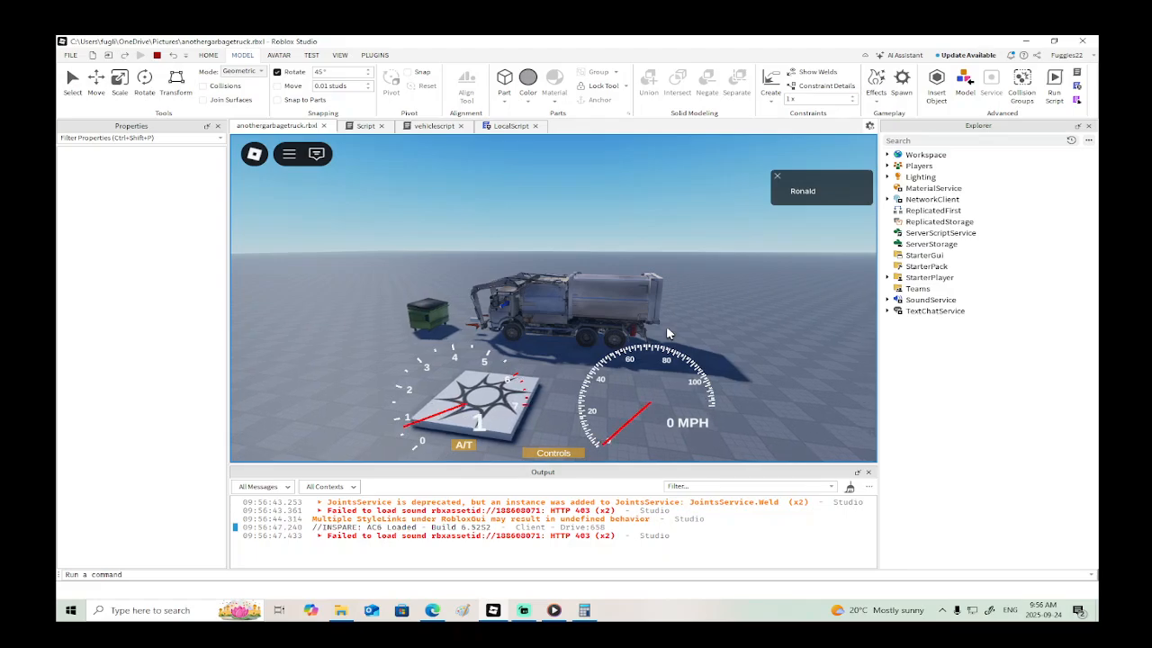
{"action": "scroll", "coordinate": [668, 333], "scroll_direction": "up", "scroll_amount": 5}
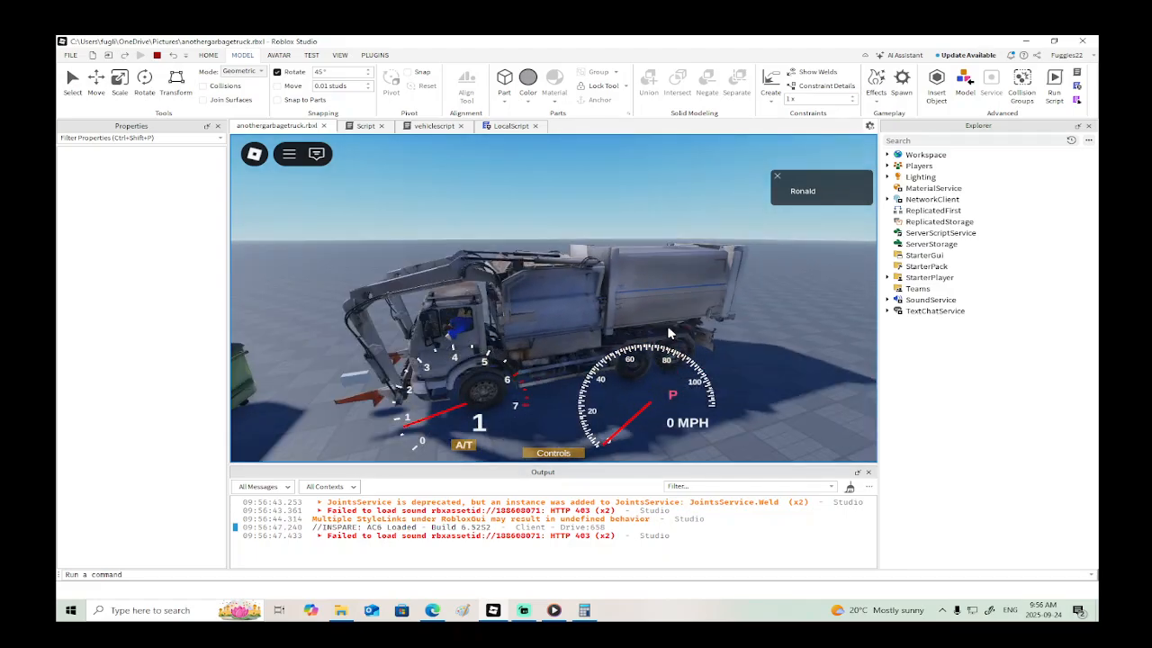
{"action": "key", "text": "r"}
{"action": "key", "text": "r"}
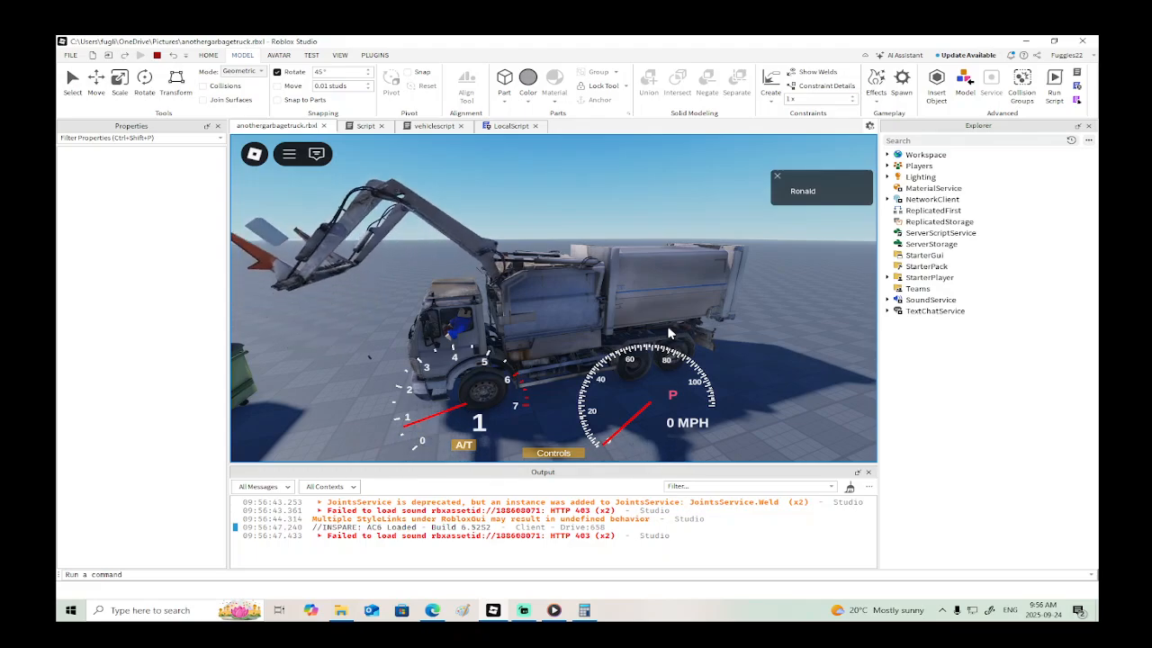
{"action": "key", "text": "f"}
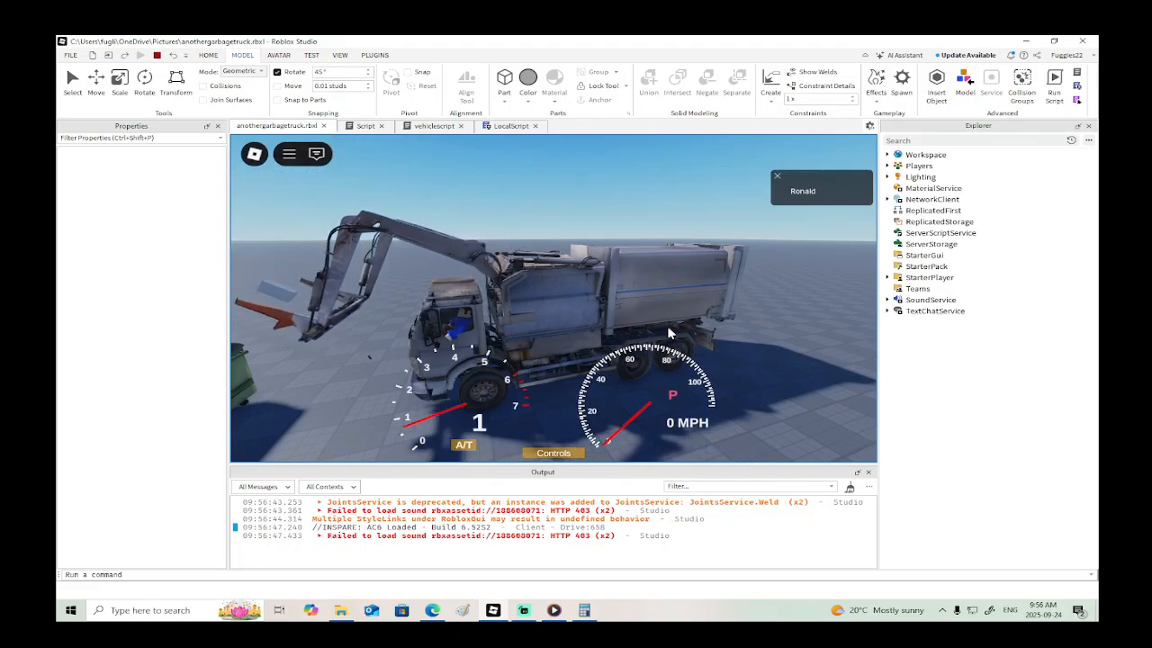
{"action": "left_click", "coordinate": [157, 55]}
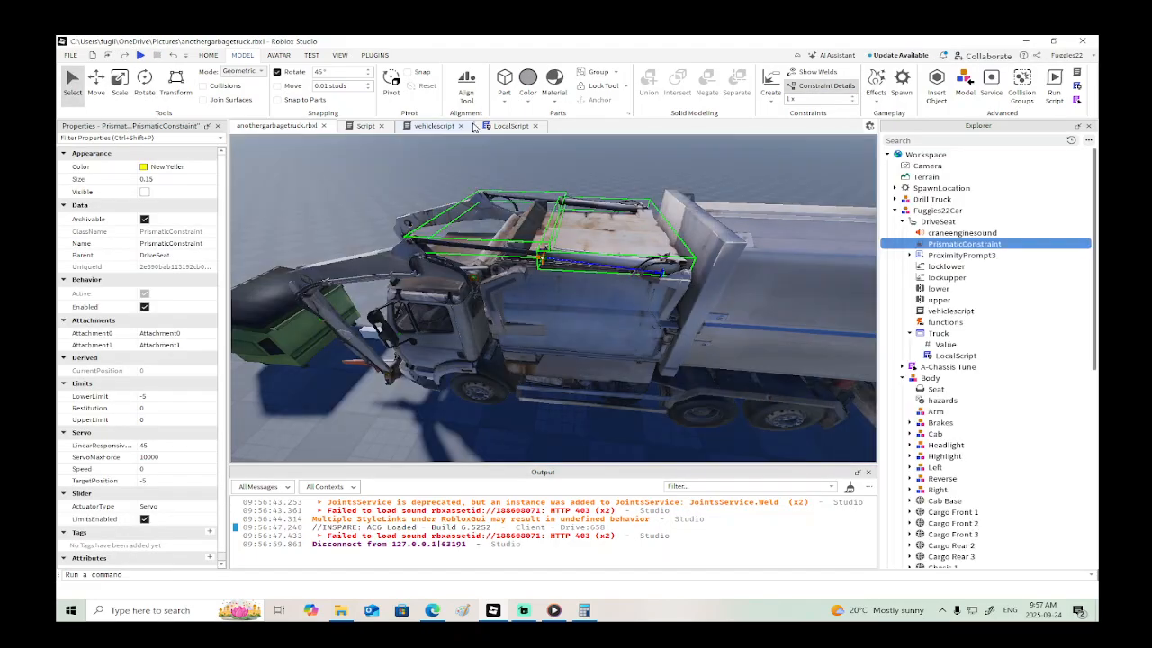
- Try to enter a negative value for the Speed property of the PrismaticConstraint
{"action": "left_click", "coordinate": [425, 126]}
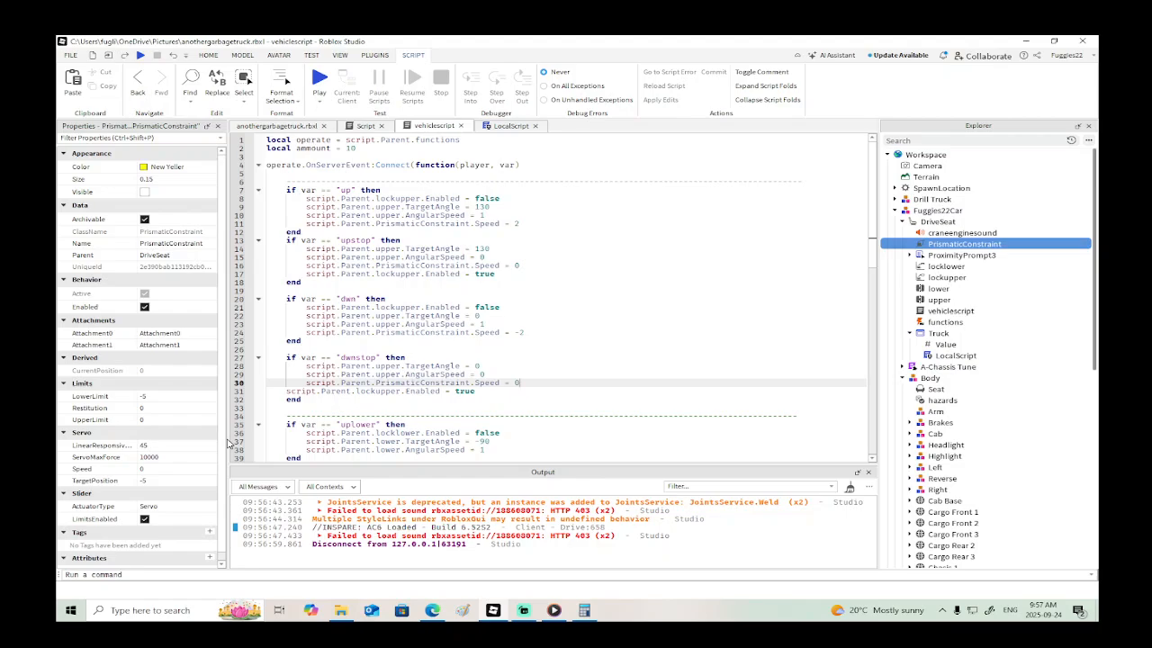
{"action": "left_click", "coordinate": [172, 469]}
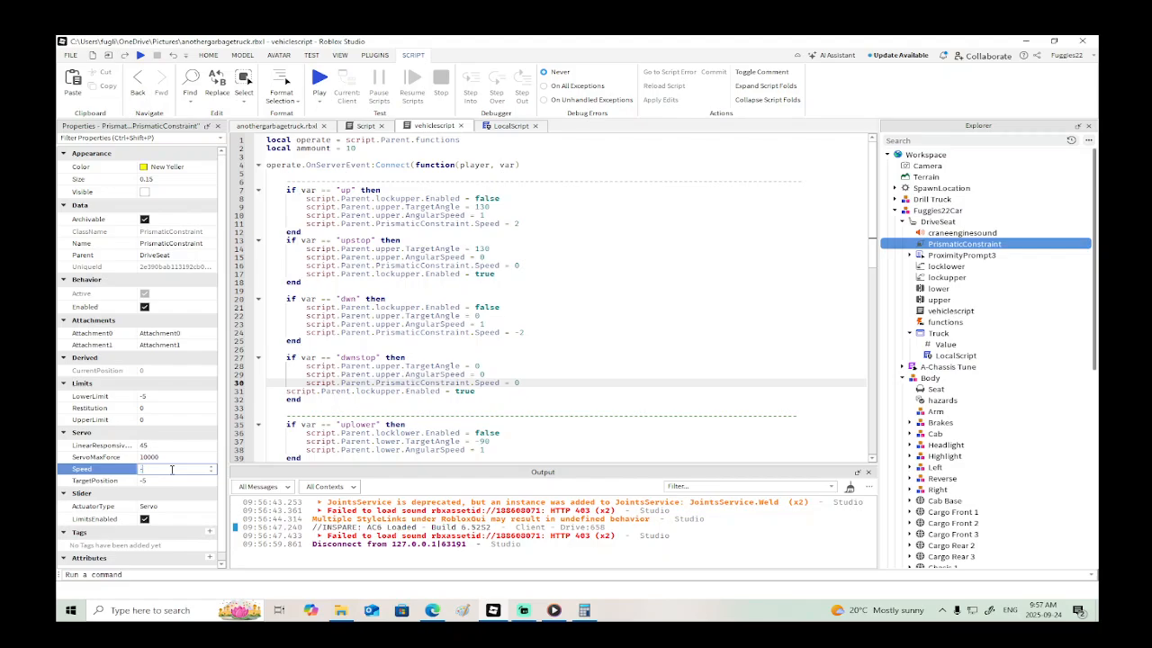
{"action": "key", "text": "Return"}
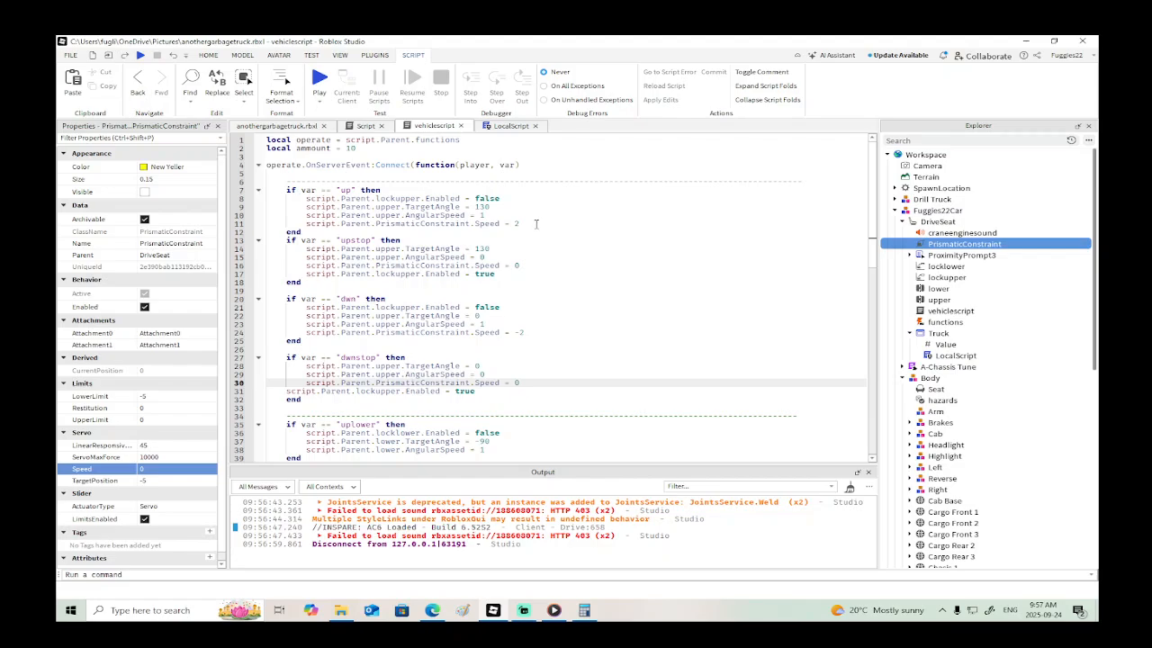
- Add a script.Parent.PrismaticConstraint.TargetPosition = -5 line to the "up" block, above its PrismaticConstraint.Speed line
{"action": "left_click", "coordinate": [521, 216]}
{"action": "key", "text": "Return"}
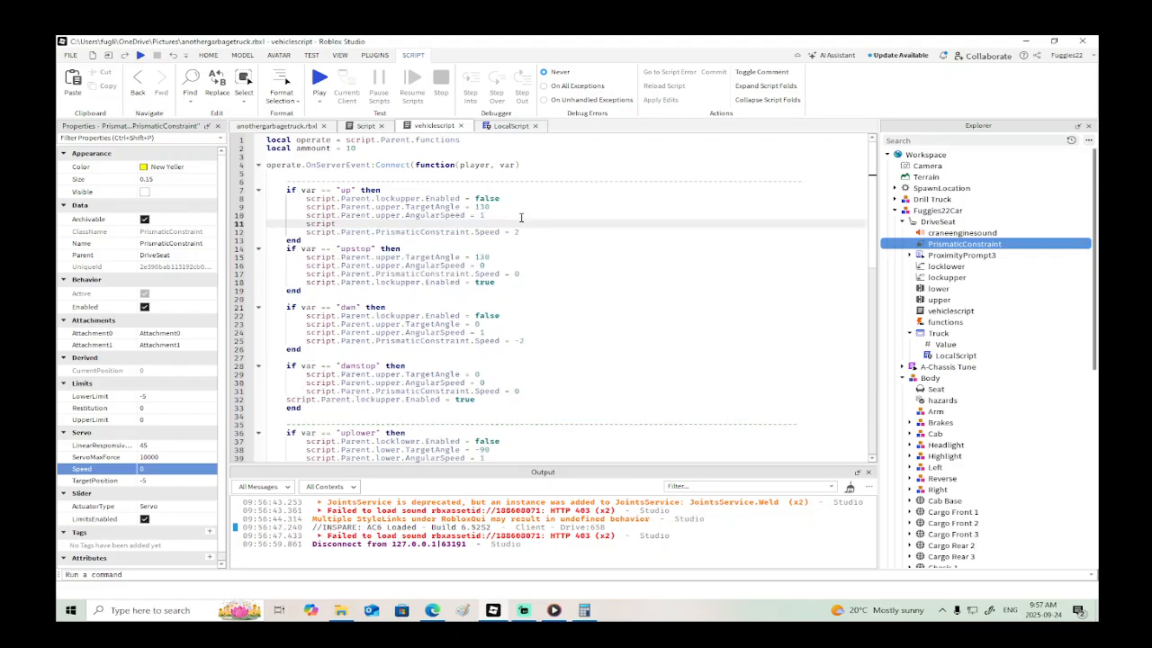
{"action": "type", "text": "script.Parent.p"}
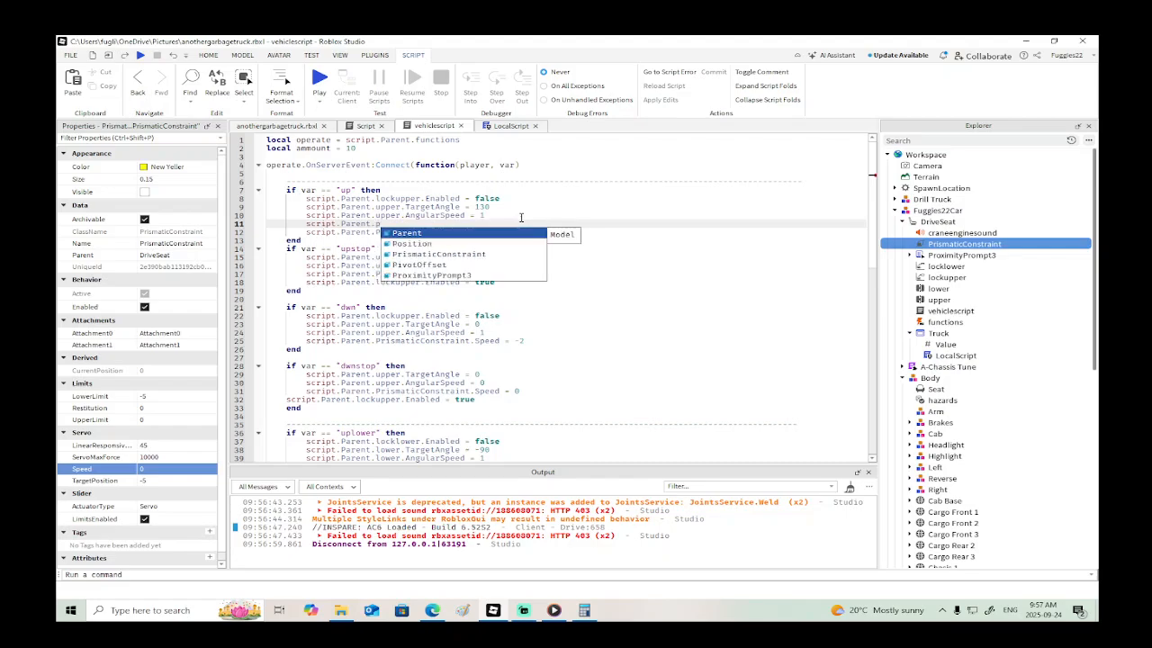
{"action": "key", "text": "Escape"}
{"action": "type", "text": "PrismaticConstraint"}
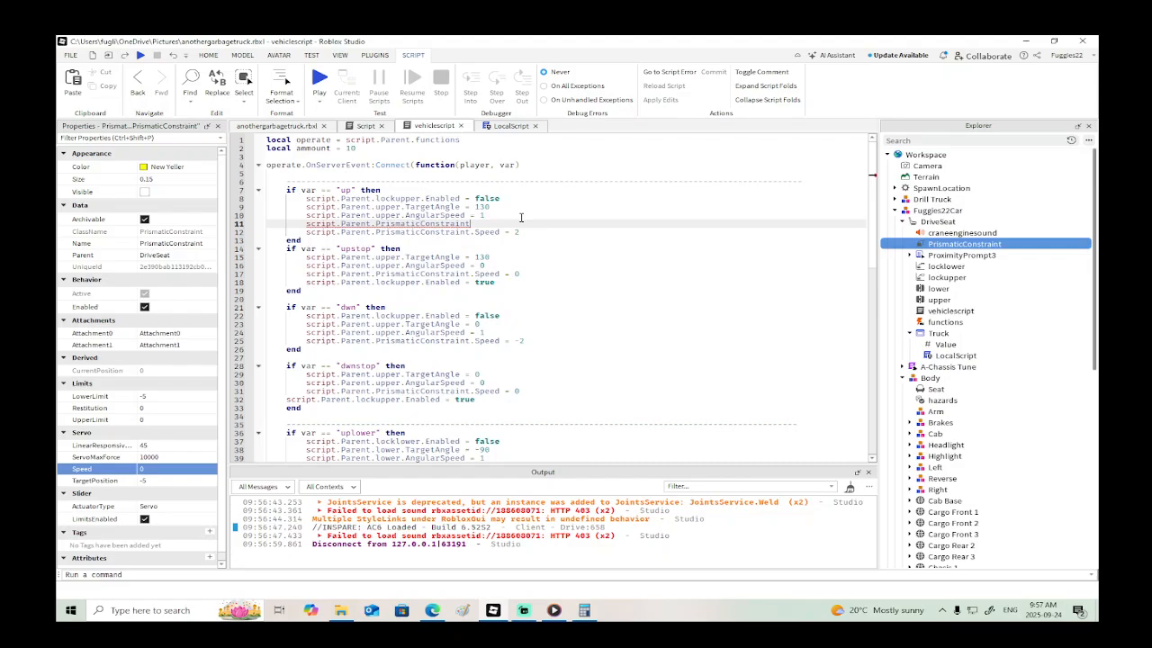
{"action": "type", "text": ".TargetPosition = -5"}
- Copy the TargetPosition line from the "up" block into the "dwn" block below AngularSpeed and set it to 0
{"action": "left_click_drag", "start_coordinate": [570, 223], "coordinate": [302, 223]}
{"action": "key", "text": "ctrl+c"}
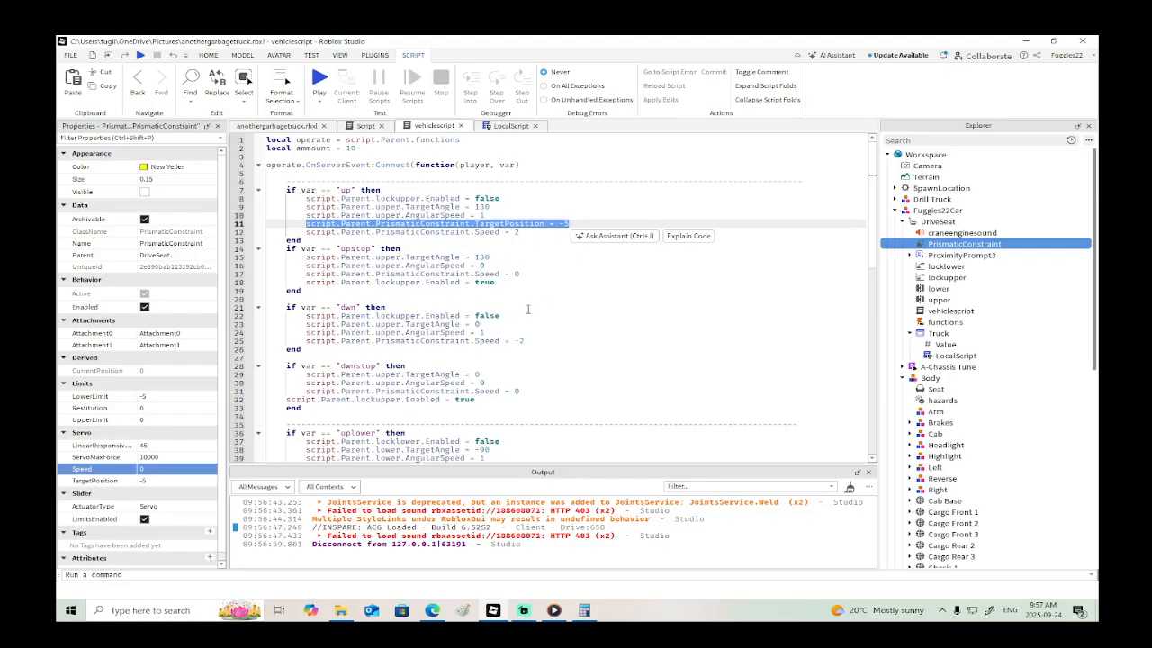
{"action": "left_click", "coordinate": [510, 332]}
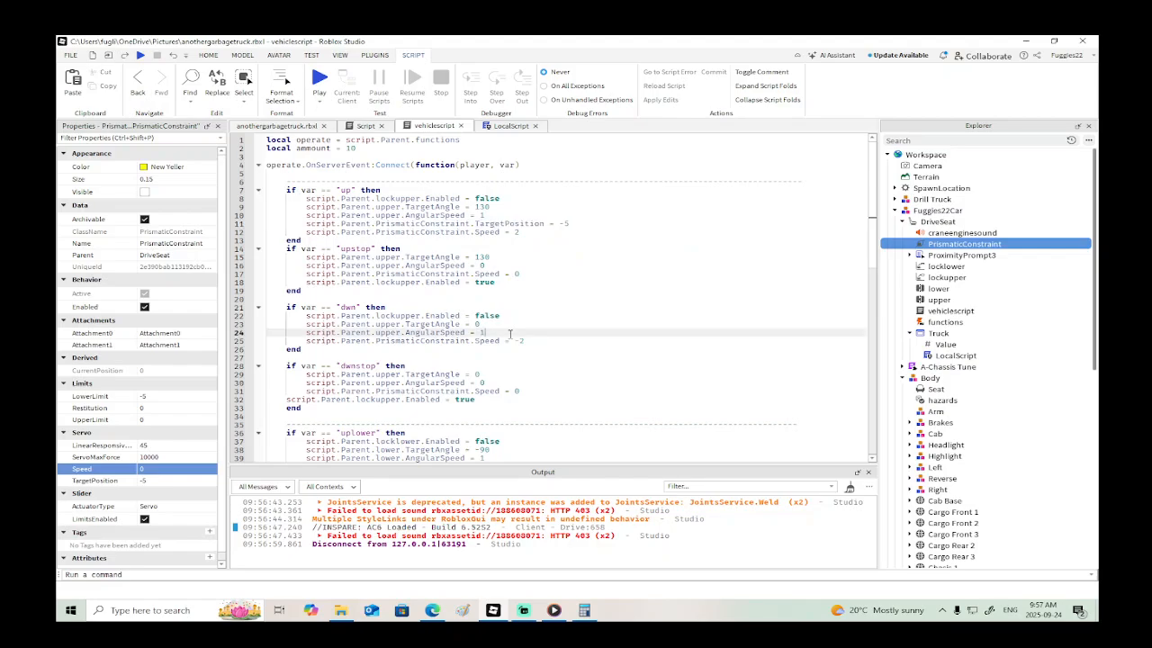
{"action": "key", "text": "Return"}
{"action": "key", "text": "ctrl+v"}
{"action": "type", "text": "0"}
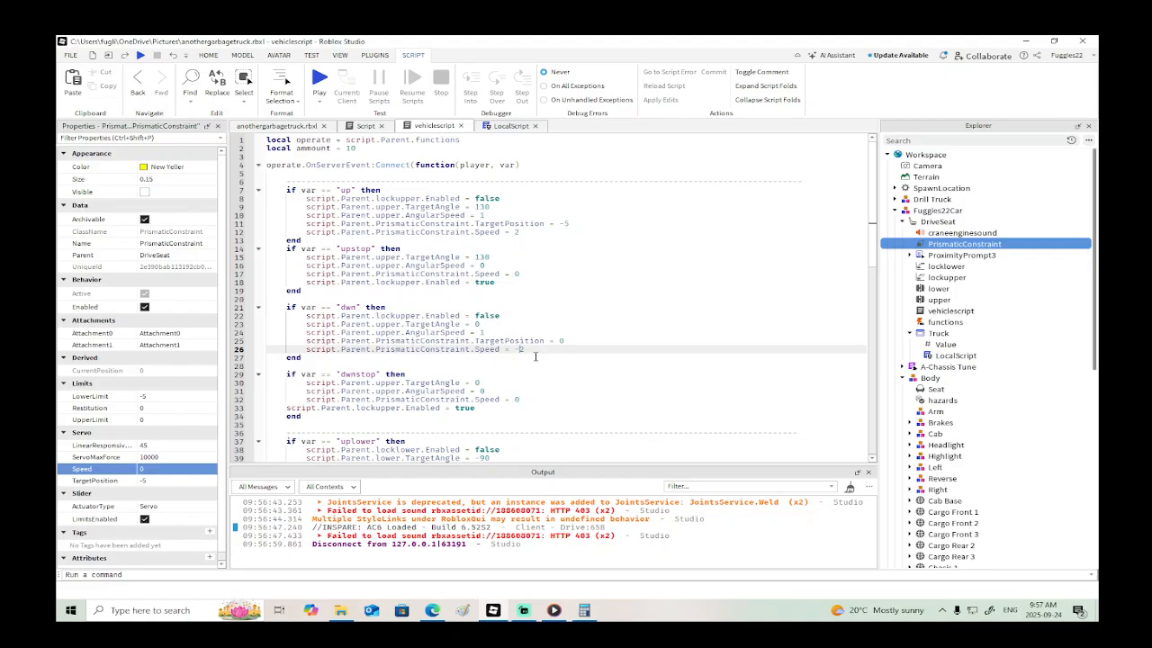
- Playtest the scripted target positions by backing the truck up, parking it, and raising the arm in stages
{"action": "left_click", "coordinate": [141, 55]}
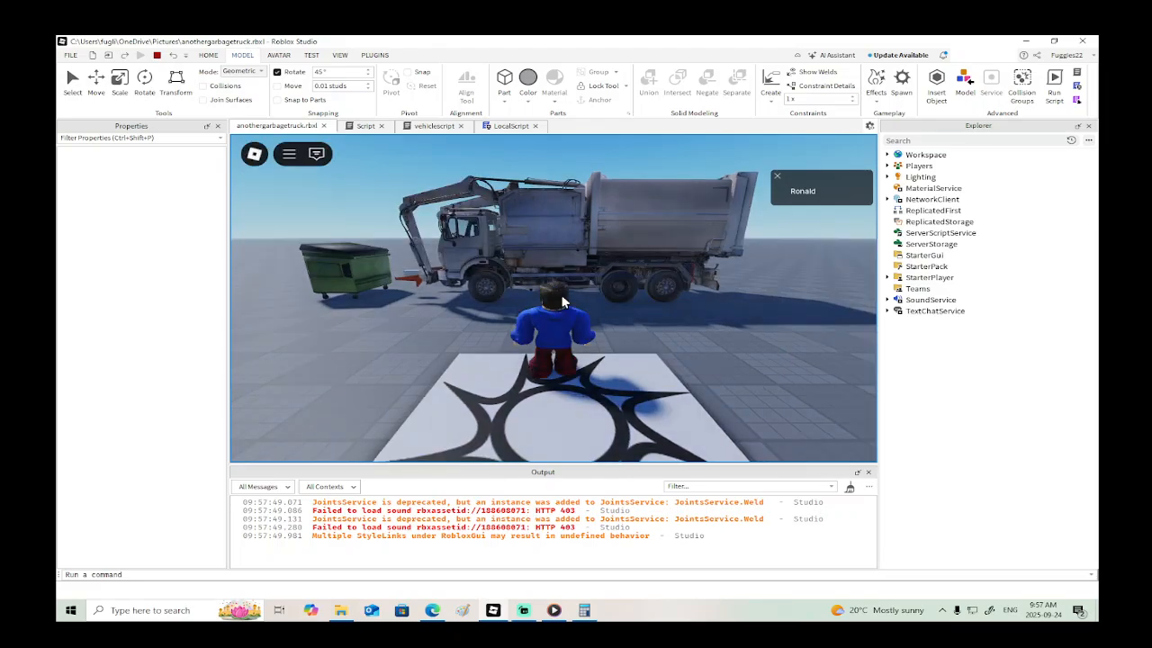
{"action": "key", "text": "w"}
{"action": "key", "text": "e"}
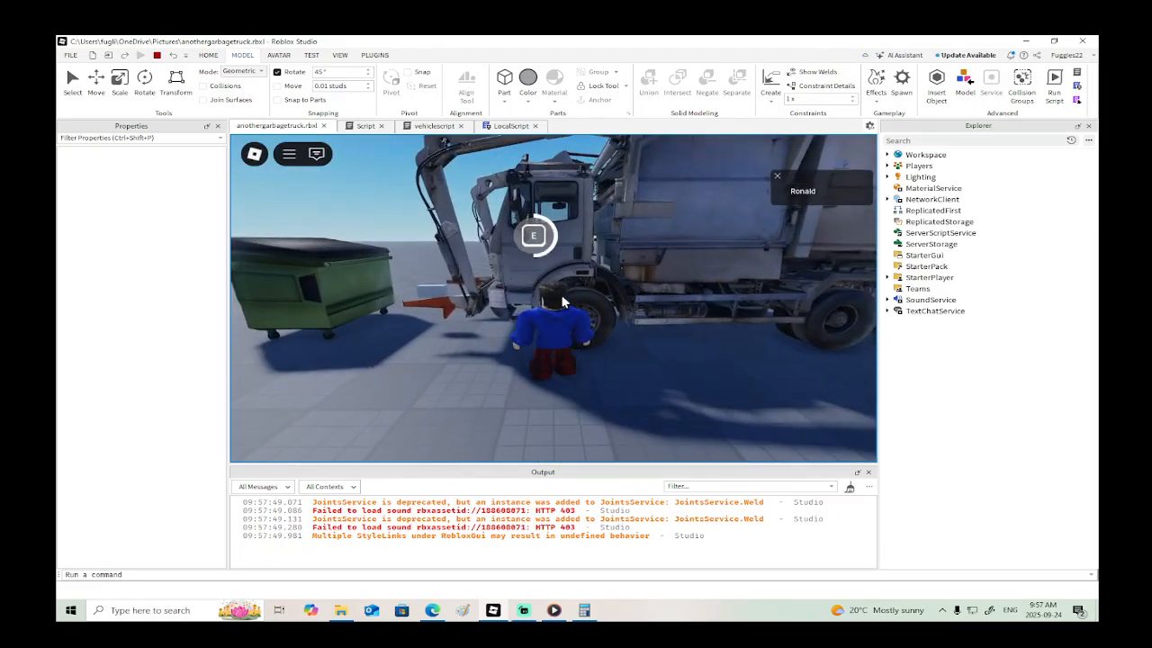
{"action": "key", "text": "s"}
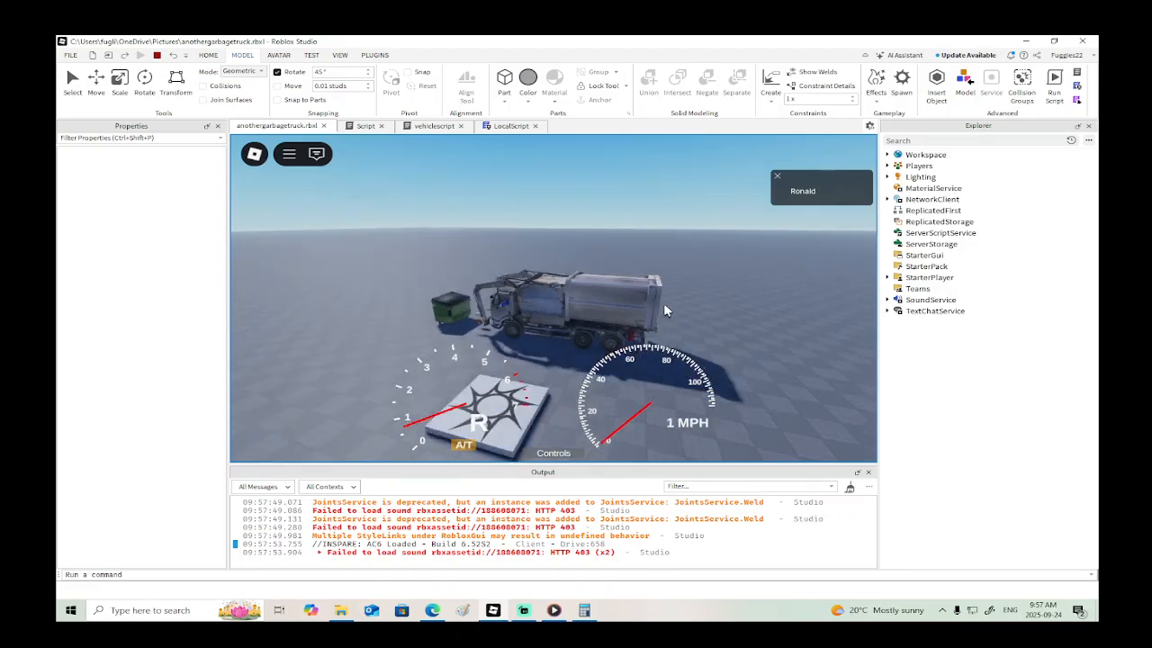
{"action": "key", "text": "w"}
{"action": "key", "text": "p"}
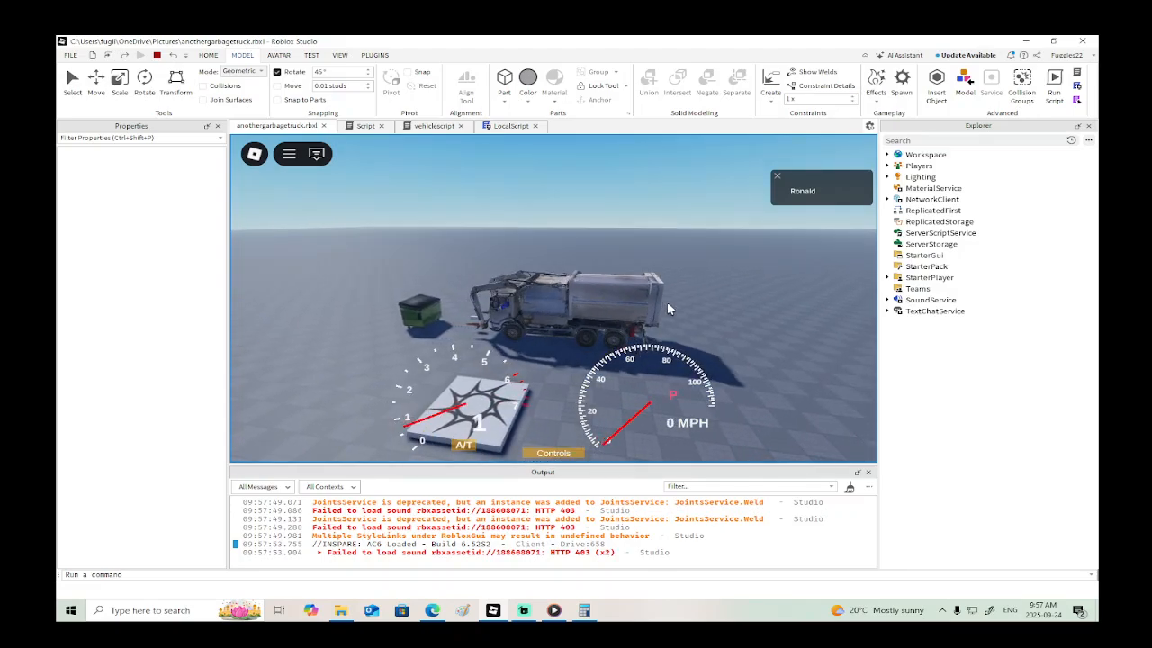
{"action": "scroll", "coordinate": [667, 301], "scroll_direction": "up", "scroll_amount": 3}
{"action": "right_click_drag", "start_coordinate": [663, 293], "coordinate": [668, 292]}
{"action": "key", "text": "r"}
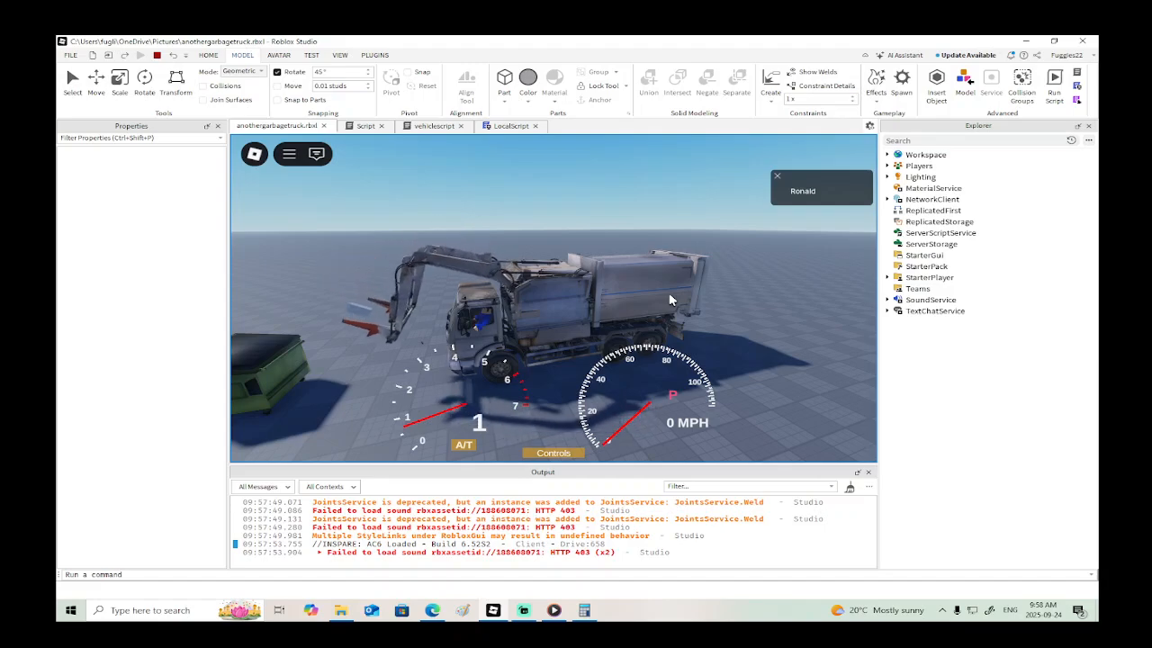
{"action": "key", "text": "r"}
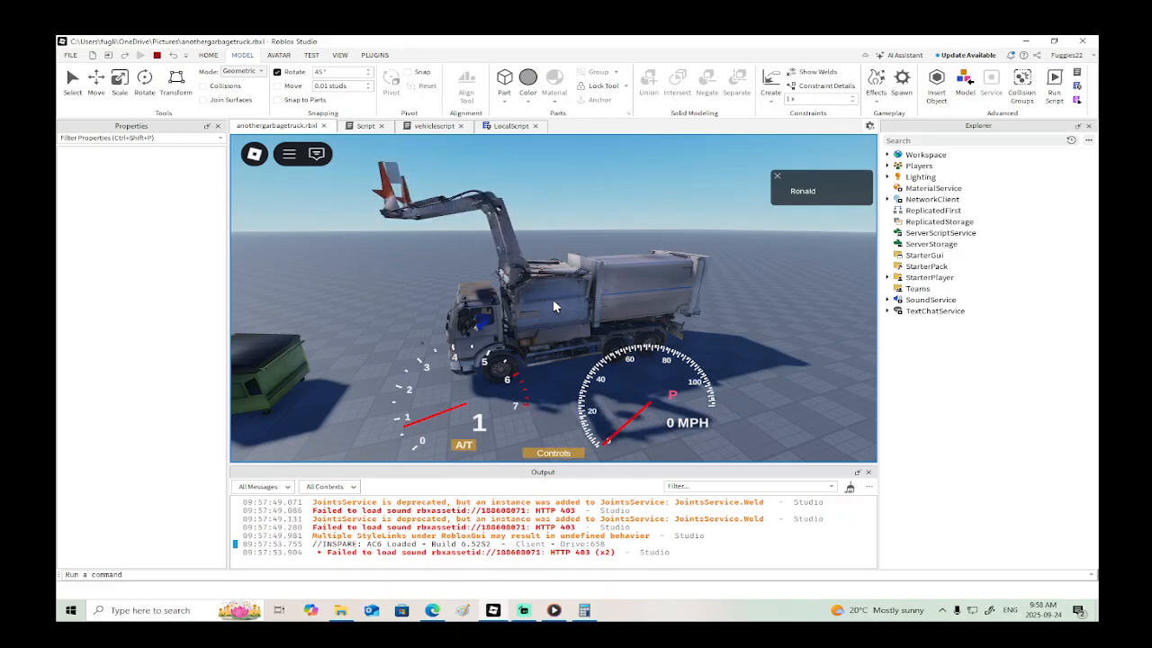
- Inspect the truck's pistons up close and the arm from the side, and end the playtest
{"action": "scroll", "coordinate": [531, 279], "scroll_direction": "up", "scroll_amount": 4}
{"action": "right_click_drag", "start_coordinate": [531, 279], "coordinate": [531, 279]}
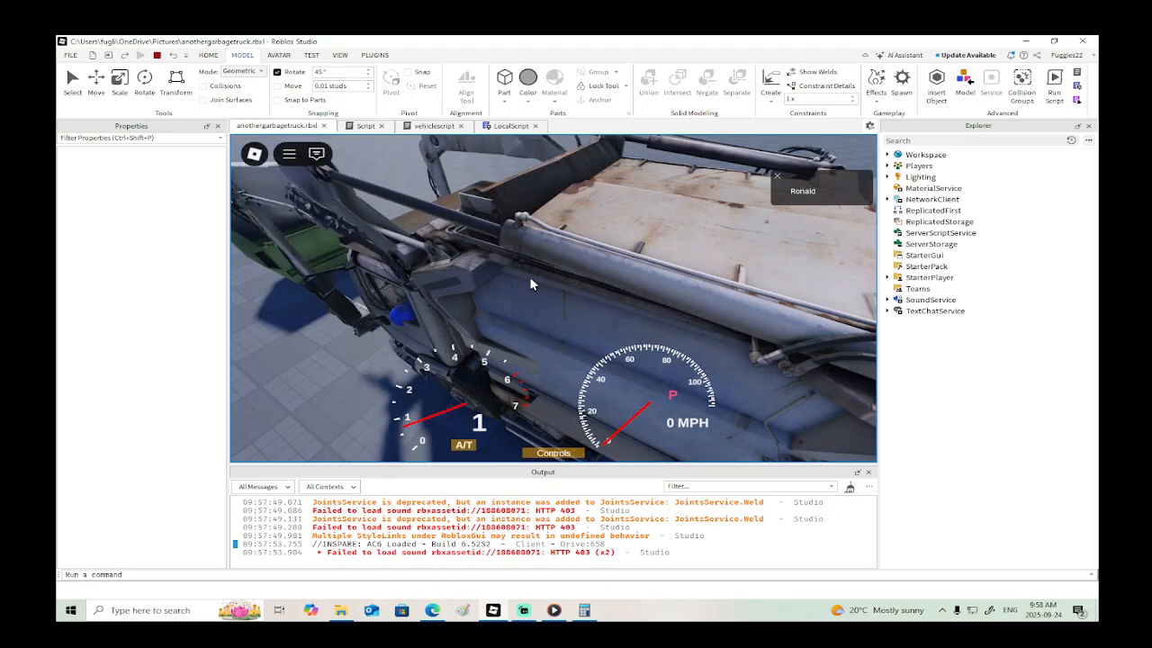
{"action": "right_click_drag", "start_coordinate": [530, 278], "coordinate": [530, 276]}
{"action": "scroll", "coordinate": [532, 276], "scroll_direction": "down", "scroll_amount": 5}
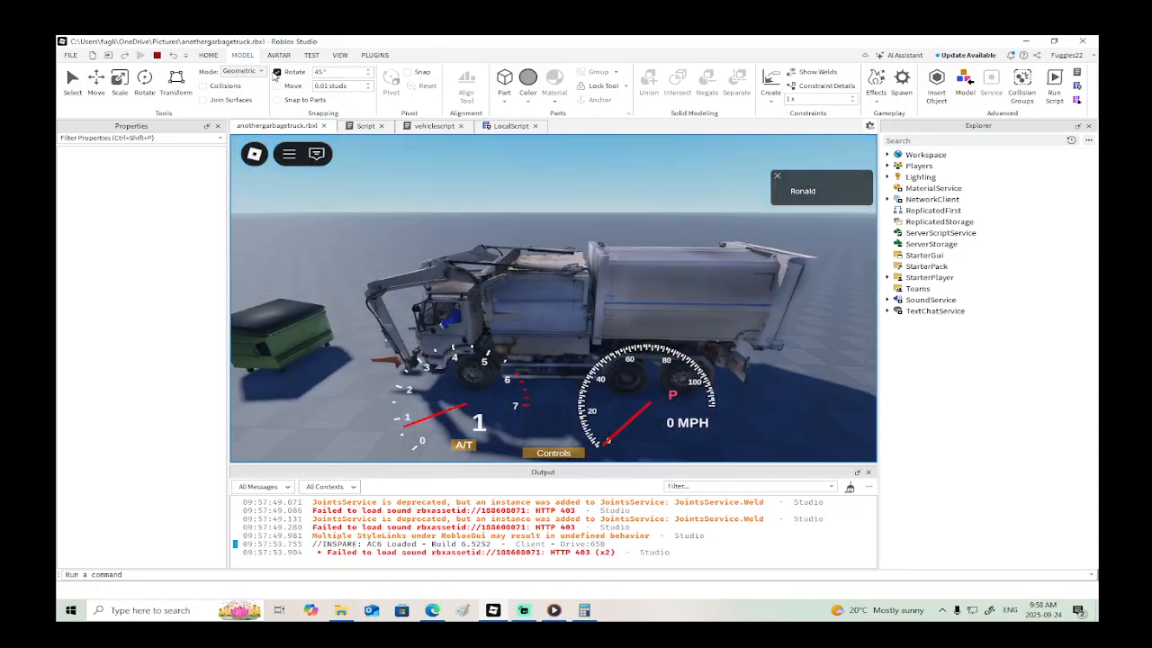
{"action": "left_click", "coordinate": [158, 56]}
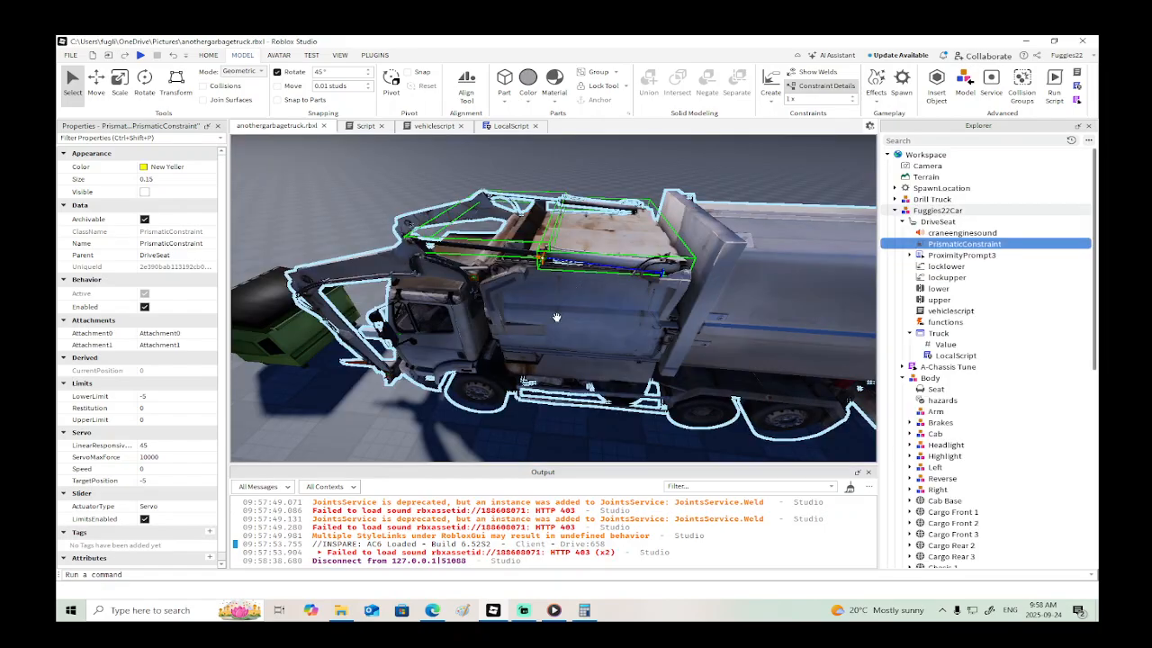
- Move the Container about 24.57 studs off the rear of the truck to view the chassis, and undo the move
{"action": "left_click", "coordinate": [558, 309]}
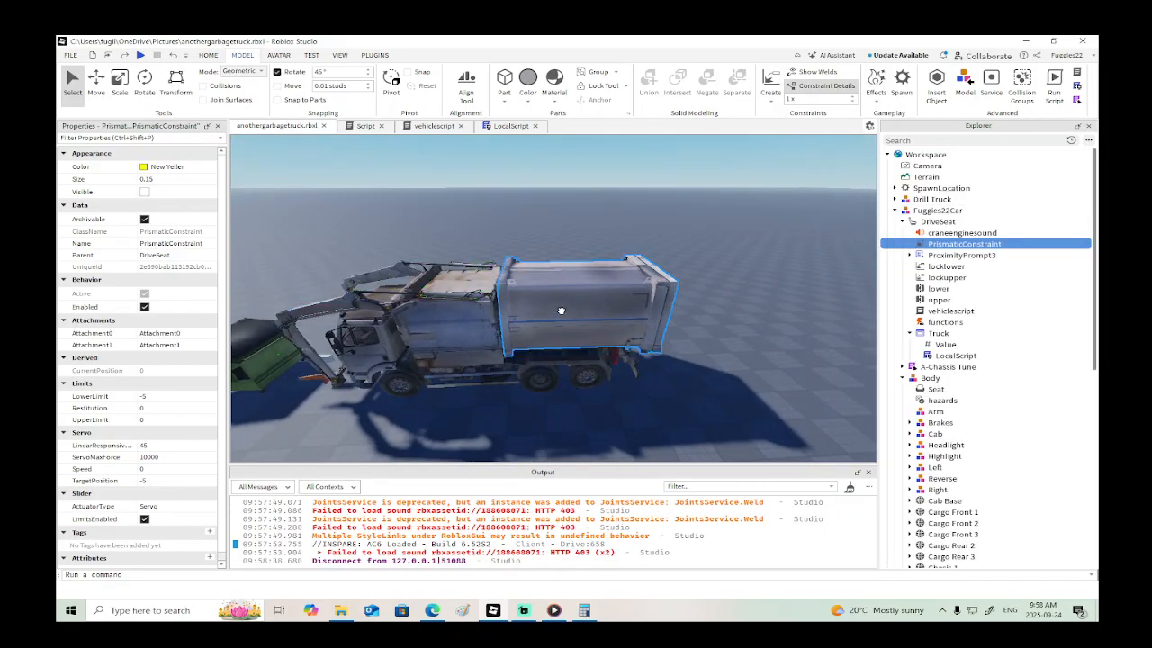
{"action": "right_click_drag", "start_coordinate": [561, 310], "coordinate": [564, 316]}
{"action": "key", "text": "s"}
{"action": "key", "text": "a"}
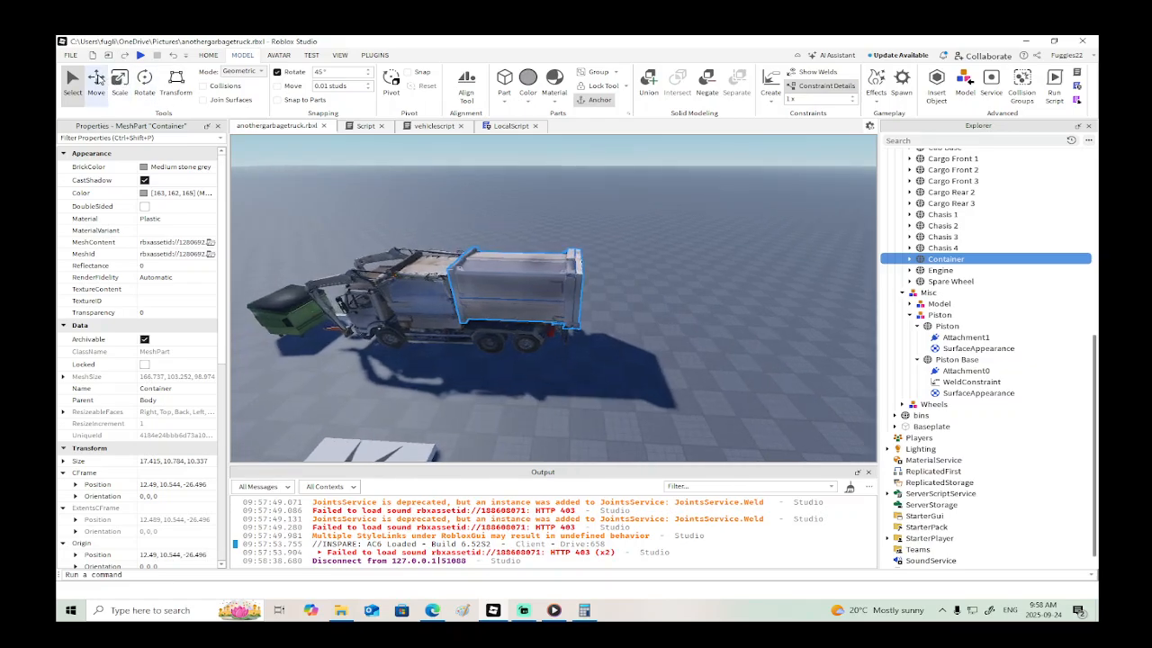
{"action": "left_click", "coordinate": [96, 88]}
{"action": "left_click_drag", "start_coordinate": [598, 290], "coordinate": [704, 293]}
{"action": "right_click_drag", "start_coordinate": [606, 318], "coordinate": [603, 321]}
{"action": "key", "text": "w"}
{"action": "key", "text": "w"}
{"action": "key", "text": "s"}
{"action": "key", "text": "w"}
{"action": "key", "text": "s"}
{"action": "key", "text": "s"}
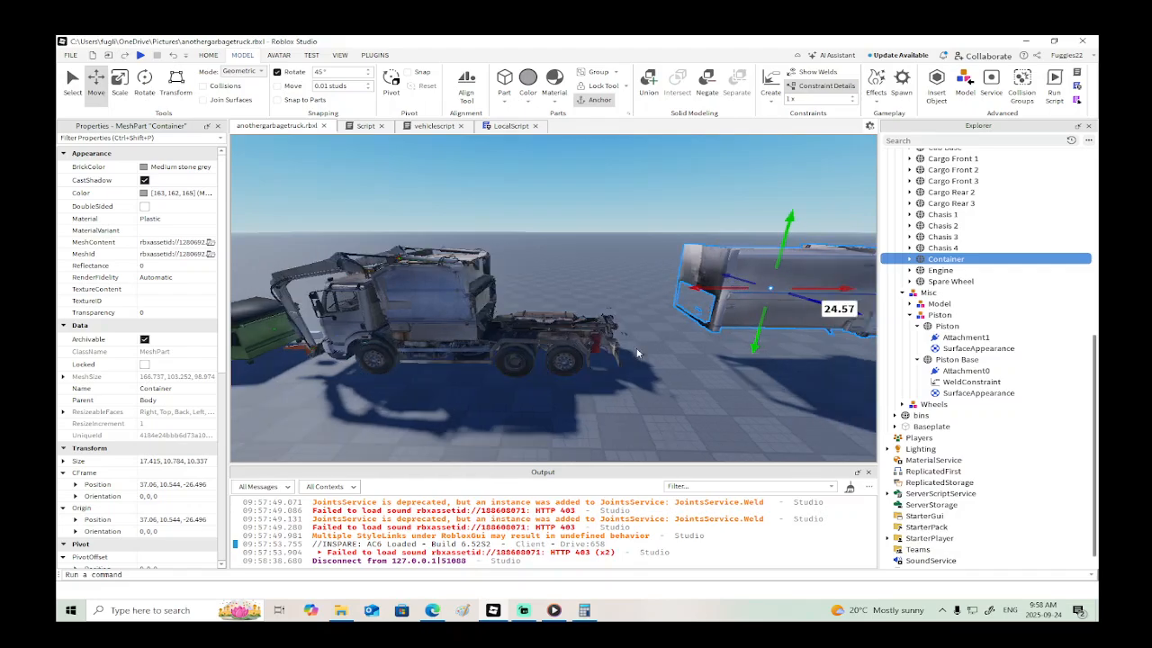
{"action": "key", "text": "ctrl+z"}
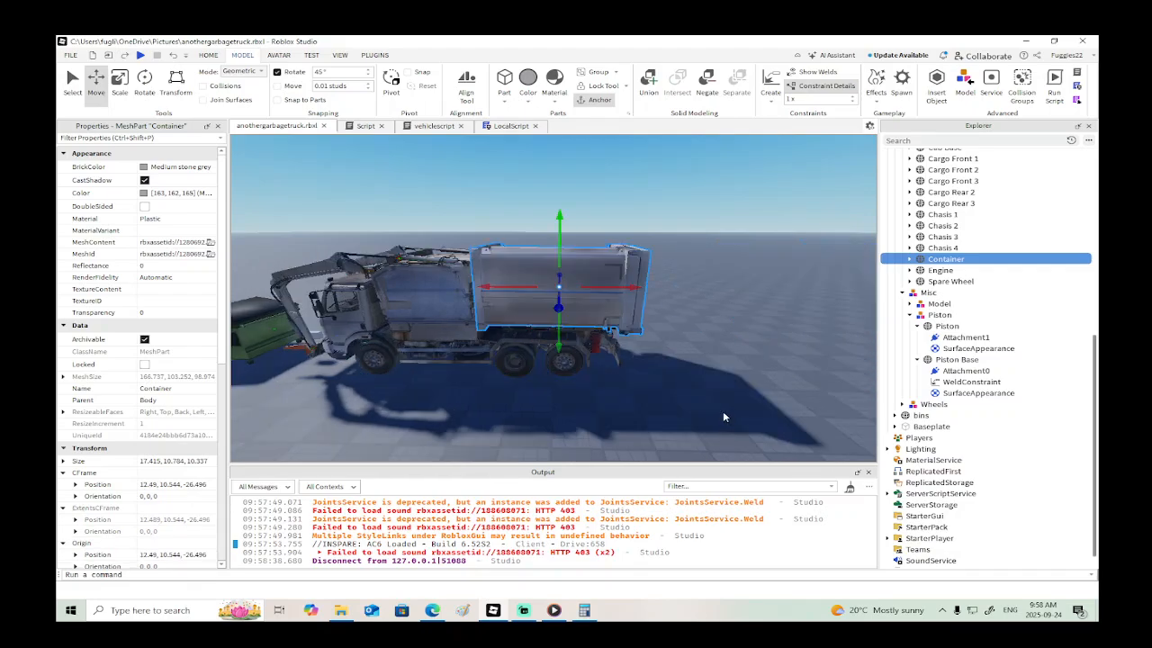
{"action": "left_click", "coordinate": [558, 611]}
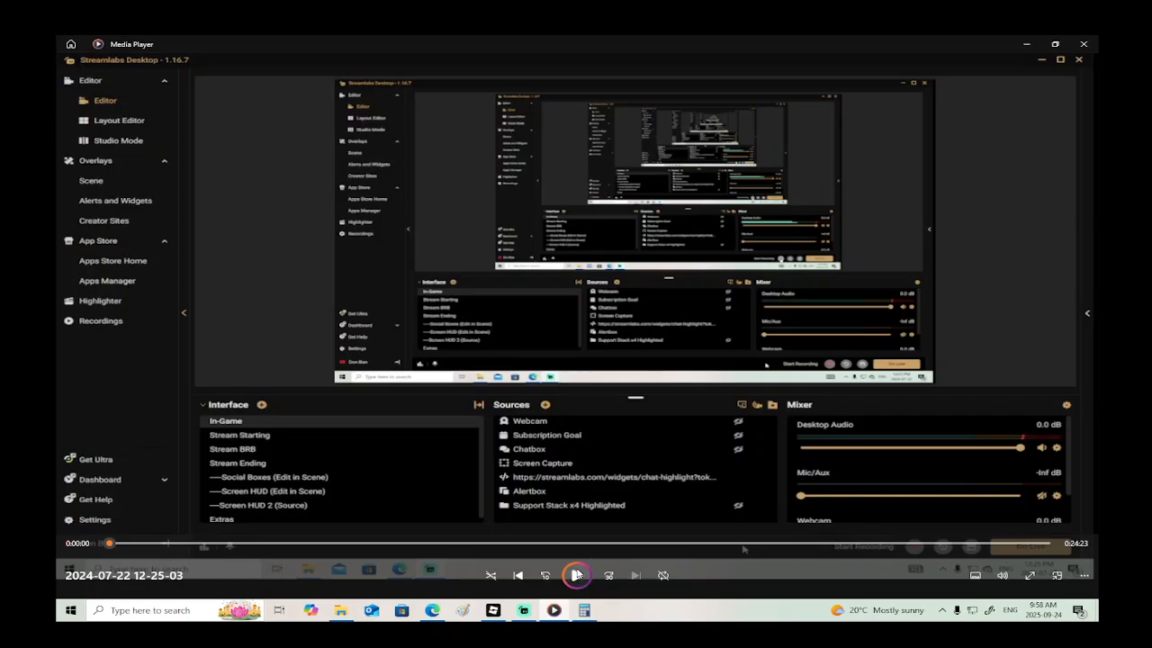
{"action": "left_click", "coordinate": [577, 574]}
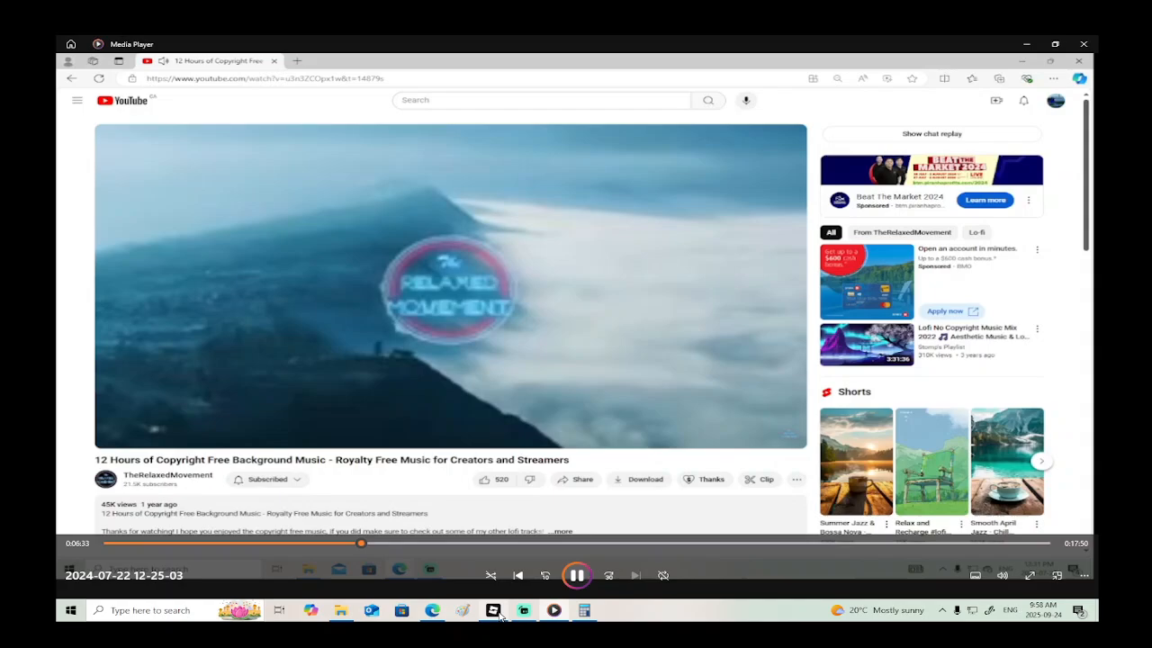
{"action": "left_click", "coordinate": [493, 610]}
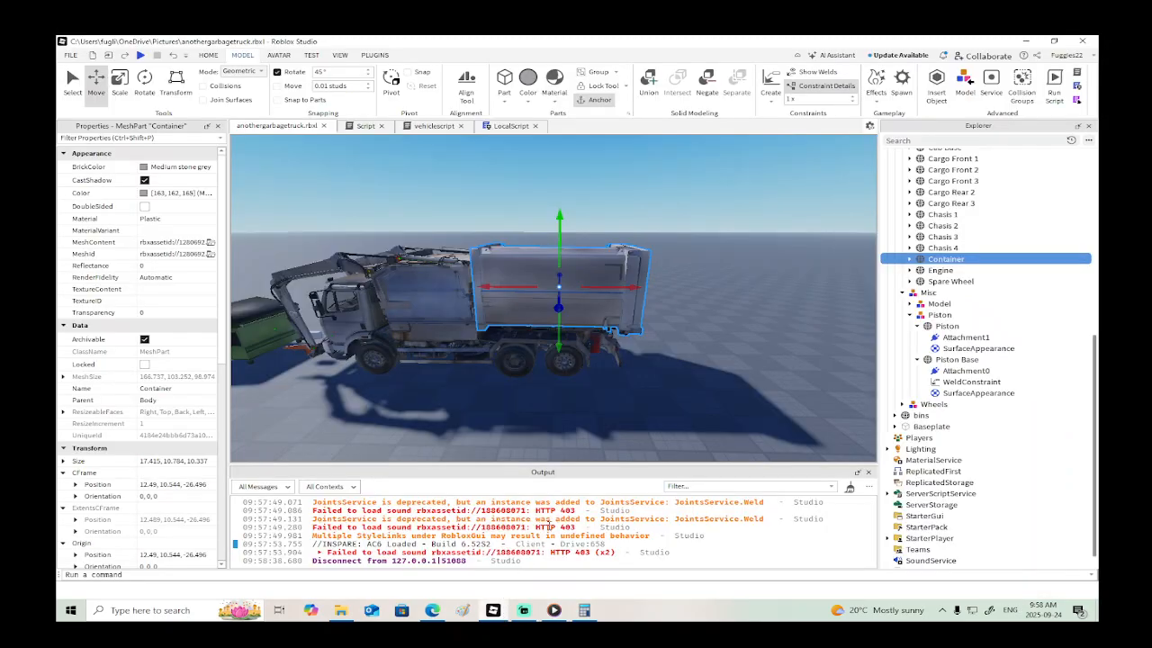
{"action": "right_click_drag", "start_coordinate": [689, 341], "coordinate": [689, 341]}
{"action": "key", "text": "w"}
{"action": "key", "text": "s"}
{"action": "key", "text": "w"}
{"action": "key", "text": "s"}
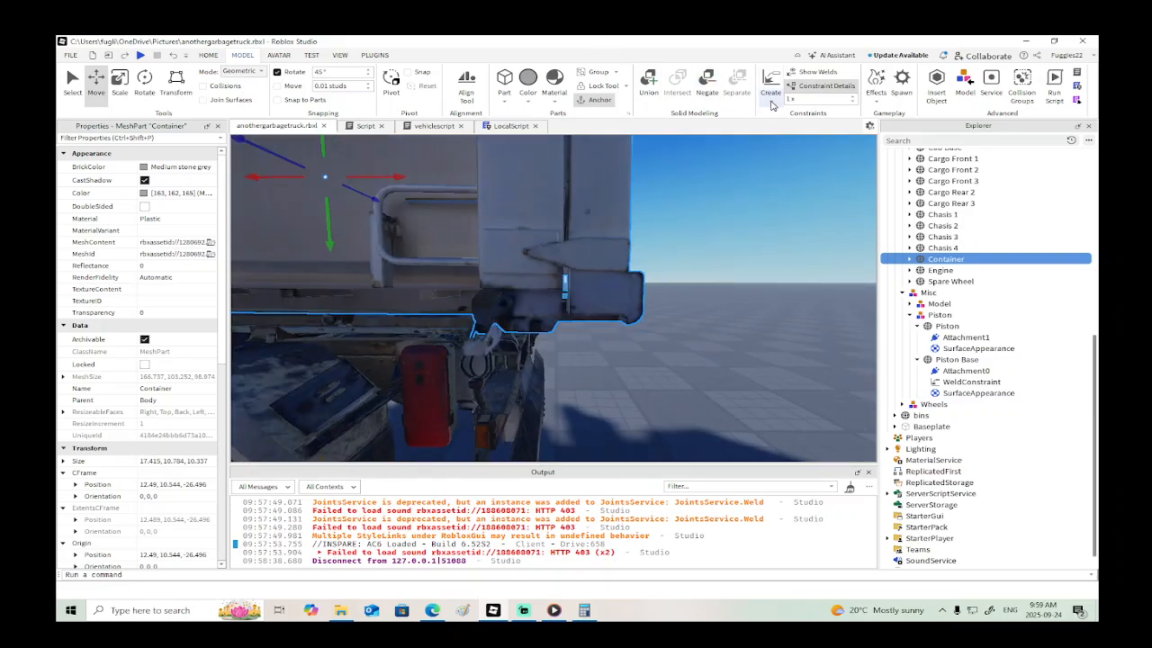
{"action": "left_click", "coordinate": [770, 85]}
{"action": "left_click", "coordinate": [787, 139]}
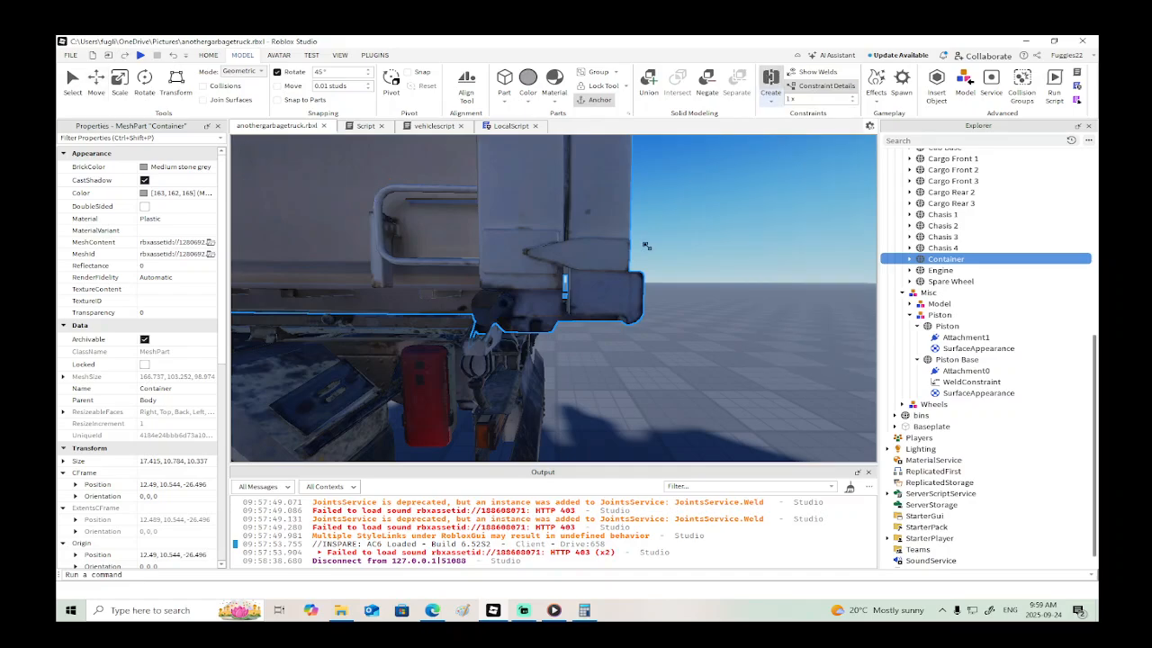
{"action": "key", "text": "s"}
{"action": "right_click_drag", "start_coordinate": [654, 262], "coordinate": [654, 262]}
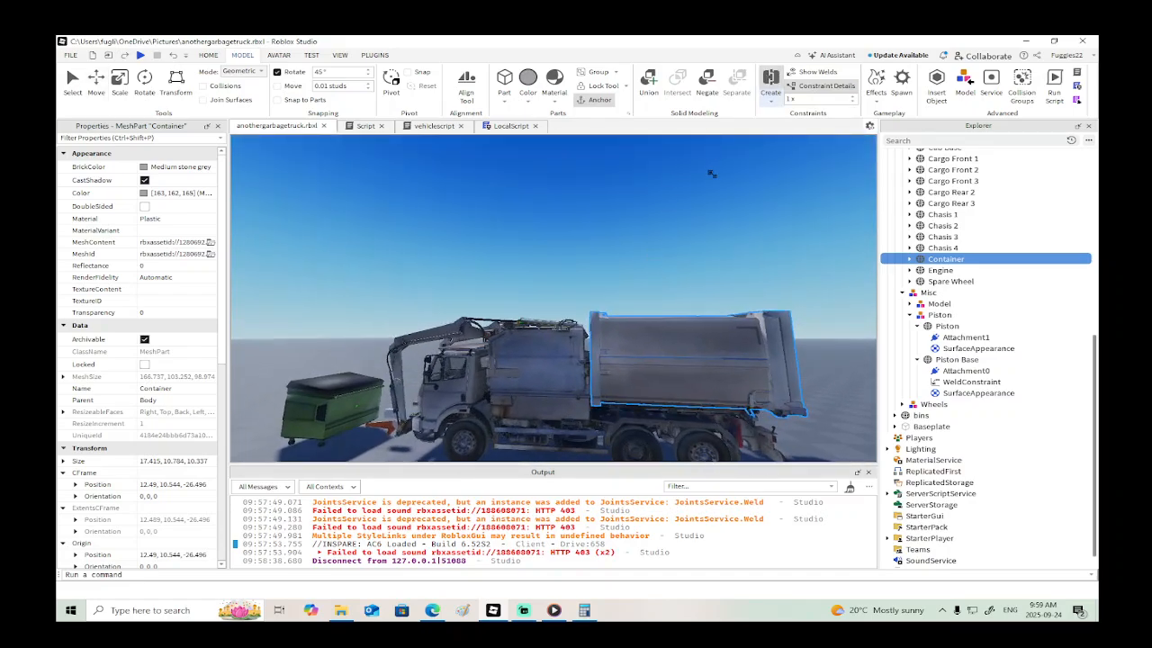
- Create a weld constraint between the Piston and the Piston Base
{"action": "left_click", "coordinate": [767, 85]}
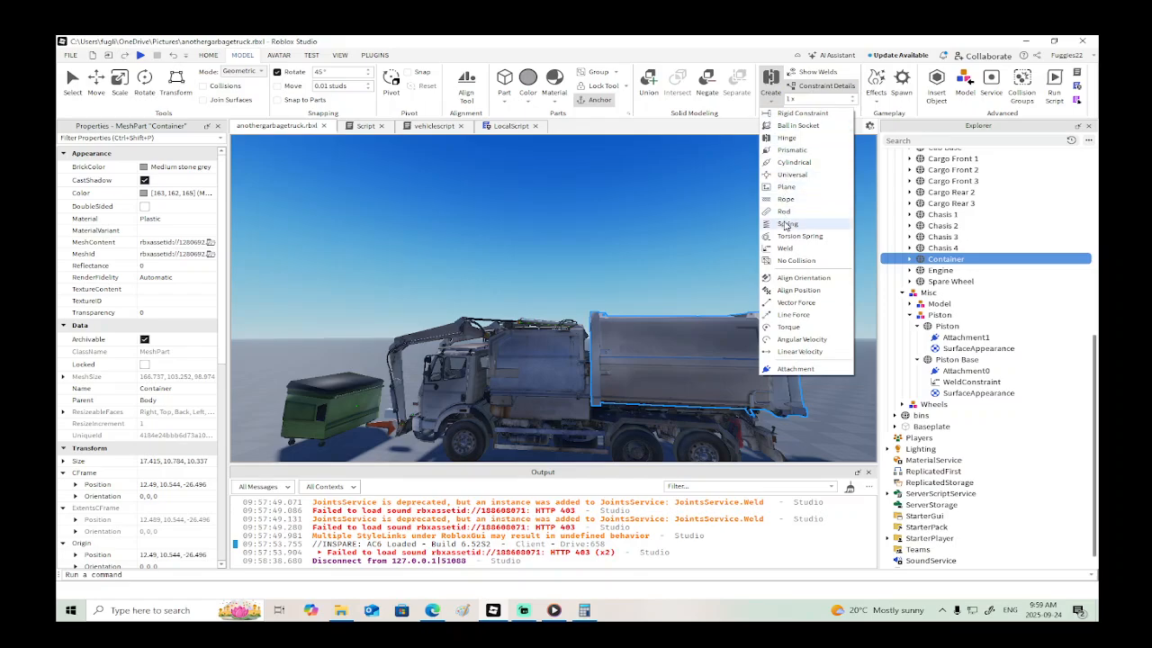
{"action": "left_click", "coordinate": [782, 251]}
{"action": "key", "text": "w"}
{"action": "right_click_drag", "start_coordinate": [657, 257], "coordinate": [653, 257]}
{"action": "key", "text": "Escape"}
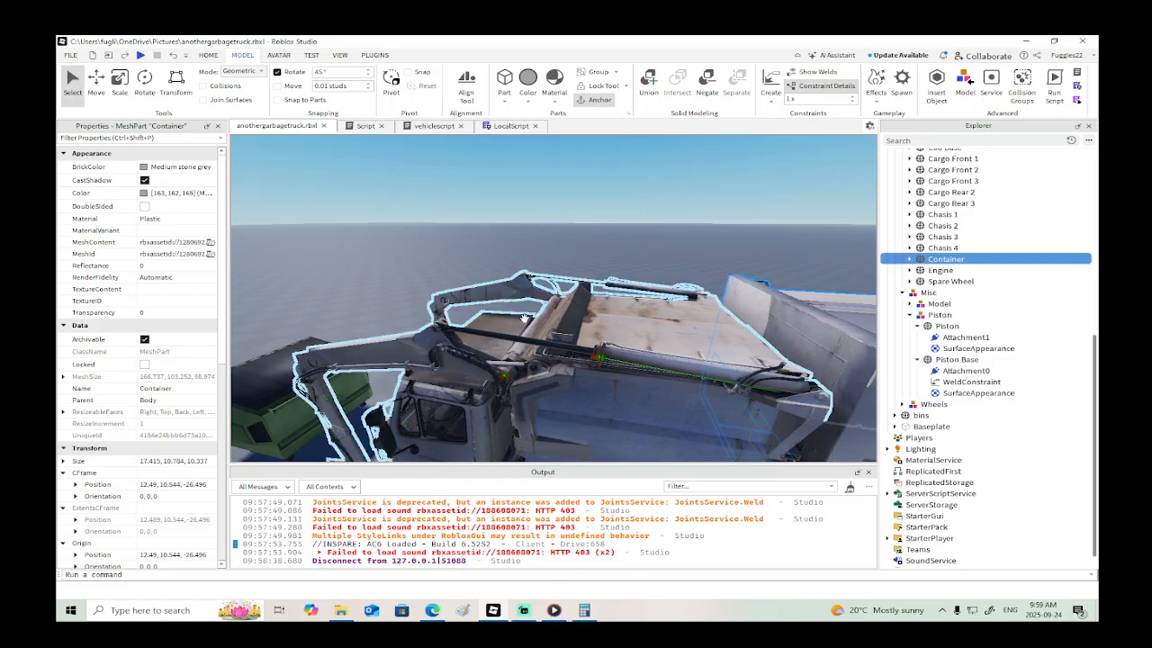
{"action": "left_click", "coordinate": [515, 337]}
{"action": "left_click", "coordinate": [767, 77]}
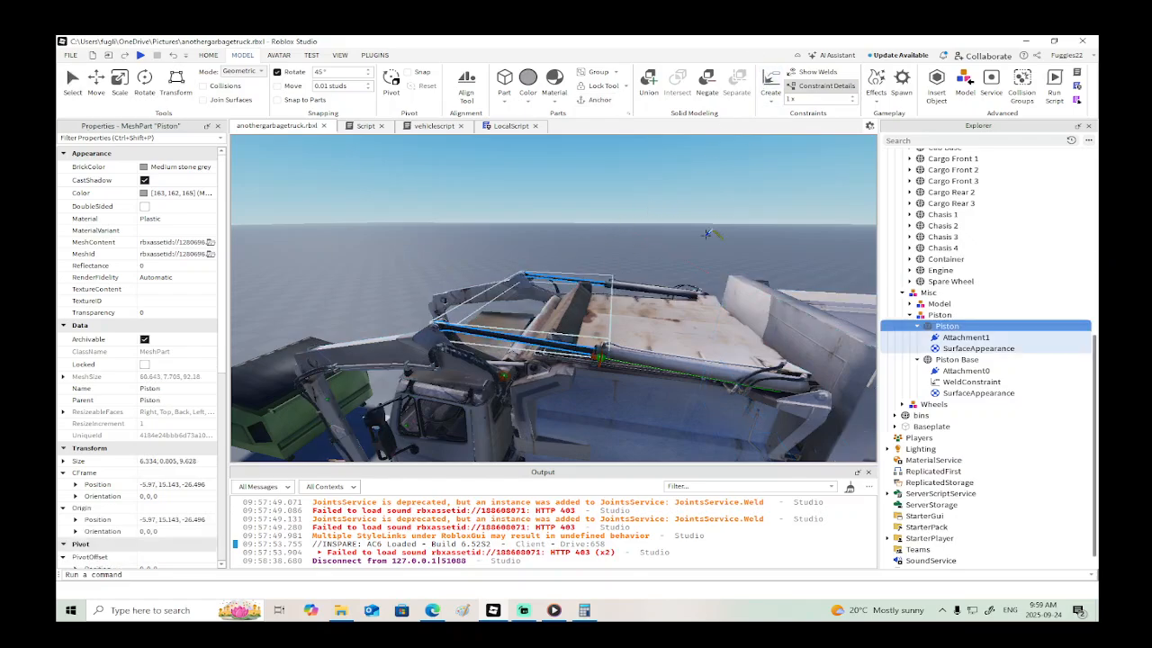
{"action": "left_click", "coordinate": [657, 358]}
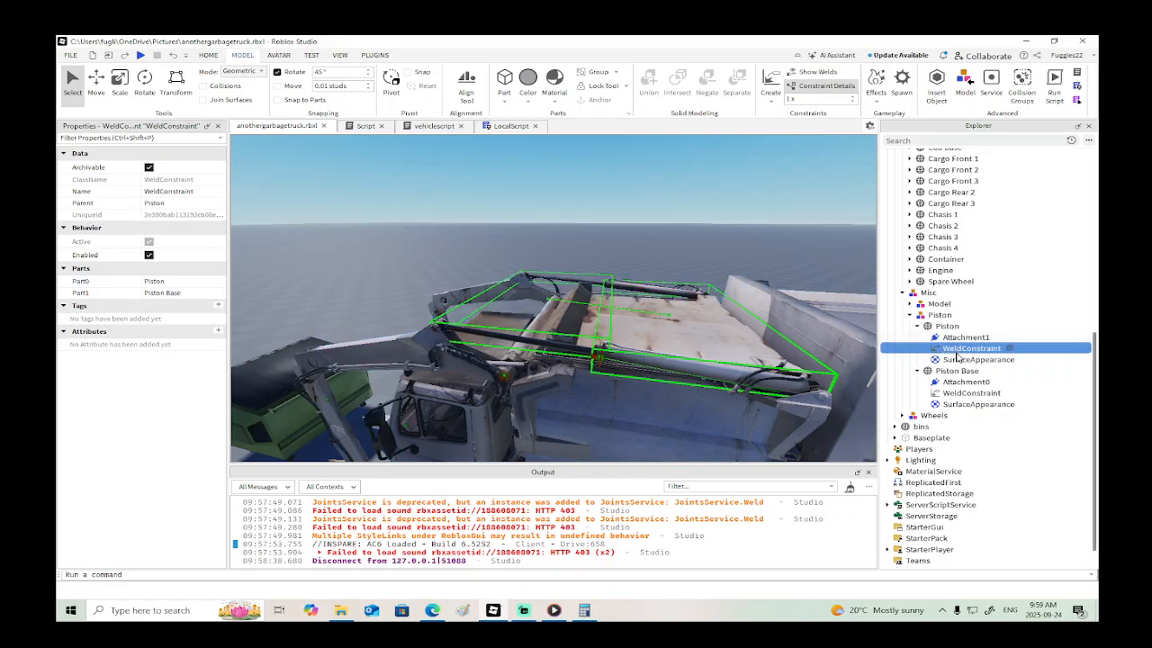
- Rename the Piston's new WeldConstraint to pistonlock and move it into DriveSeat
{"action": "double_click", "coordinate": [957, 351]}
{"action": "type", "text": "p"}
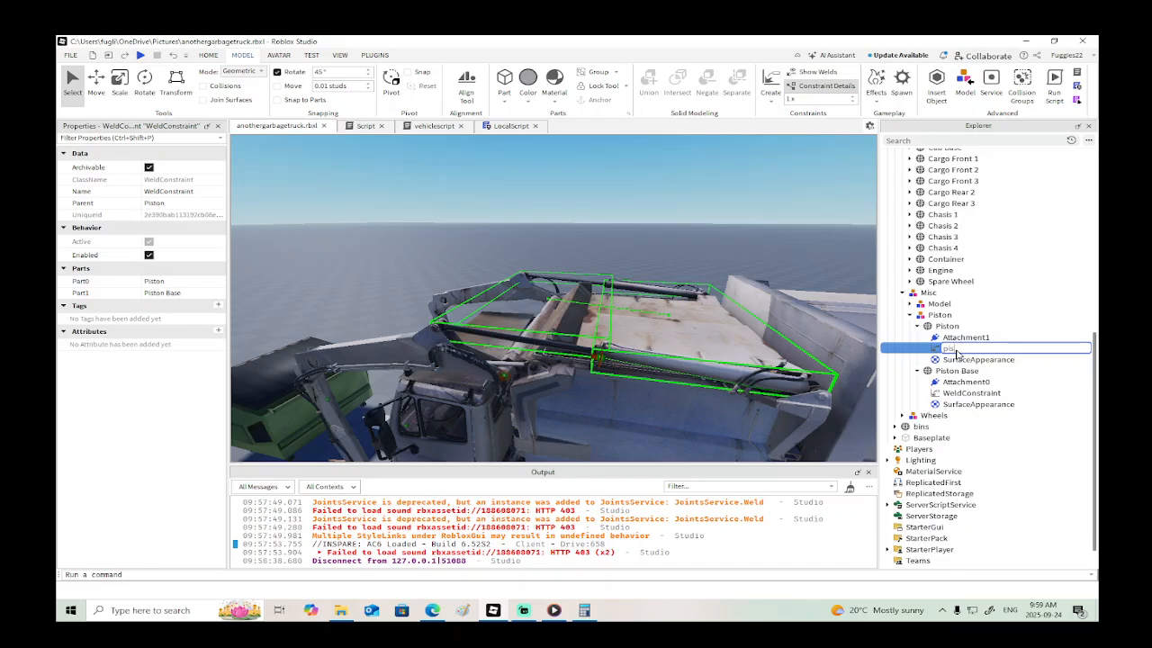
{"action": "type", "text": "istonlock"}
{"action": "key", "text": "Return"}
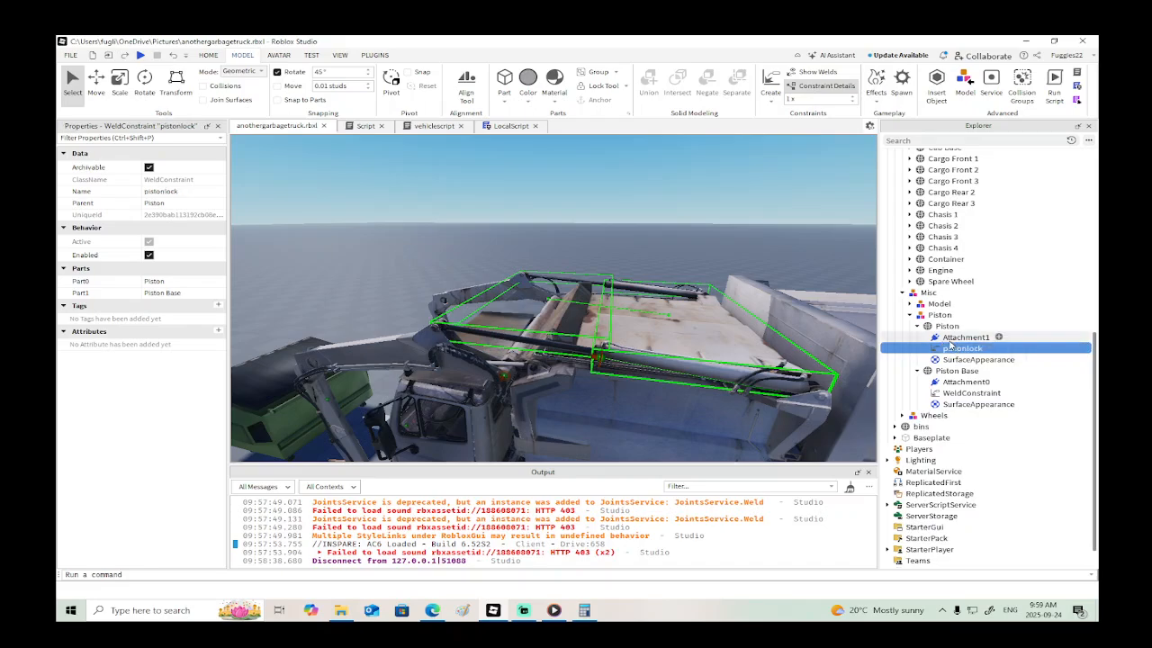
{"action": "left_click_drag", "start_coordinate": [958, 351], "coordinate": [934, 214]}
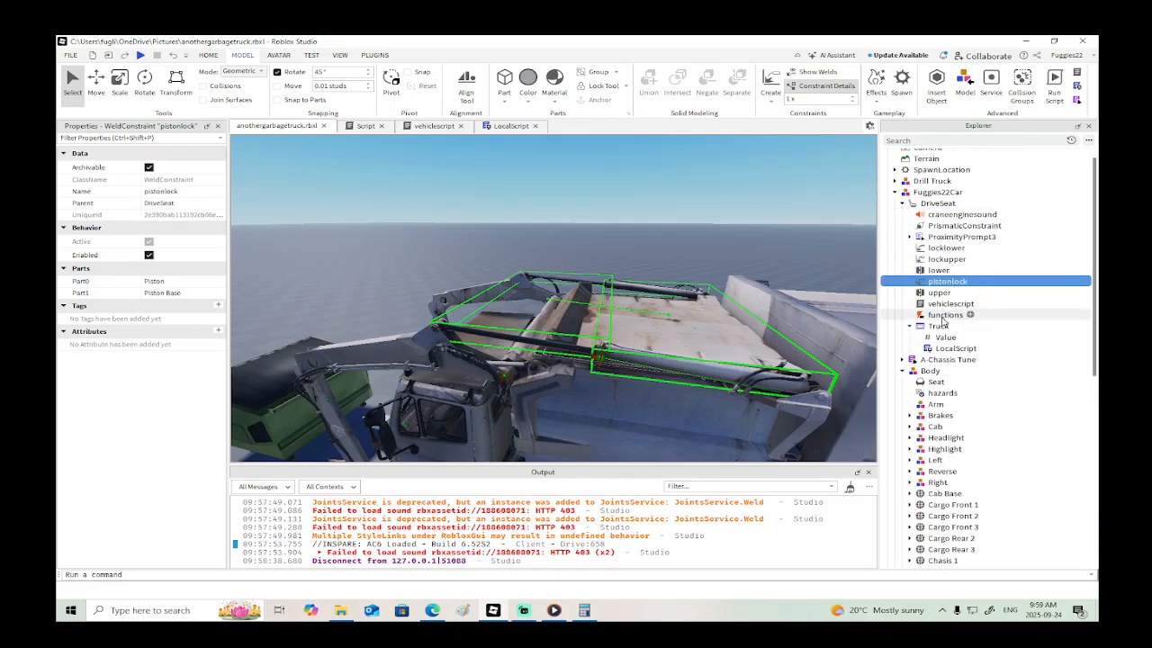
- Group PrismaticConstraint, locklower, lockupper, lower, pistonlock and upper in DriveSeat into a folder named actions
{"action": "left_click", "coordinate": [939, 292], "text": "ctrl"}
{"action": "left_click", "coordinate": [938, 269], "text": "ctrl"}
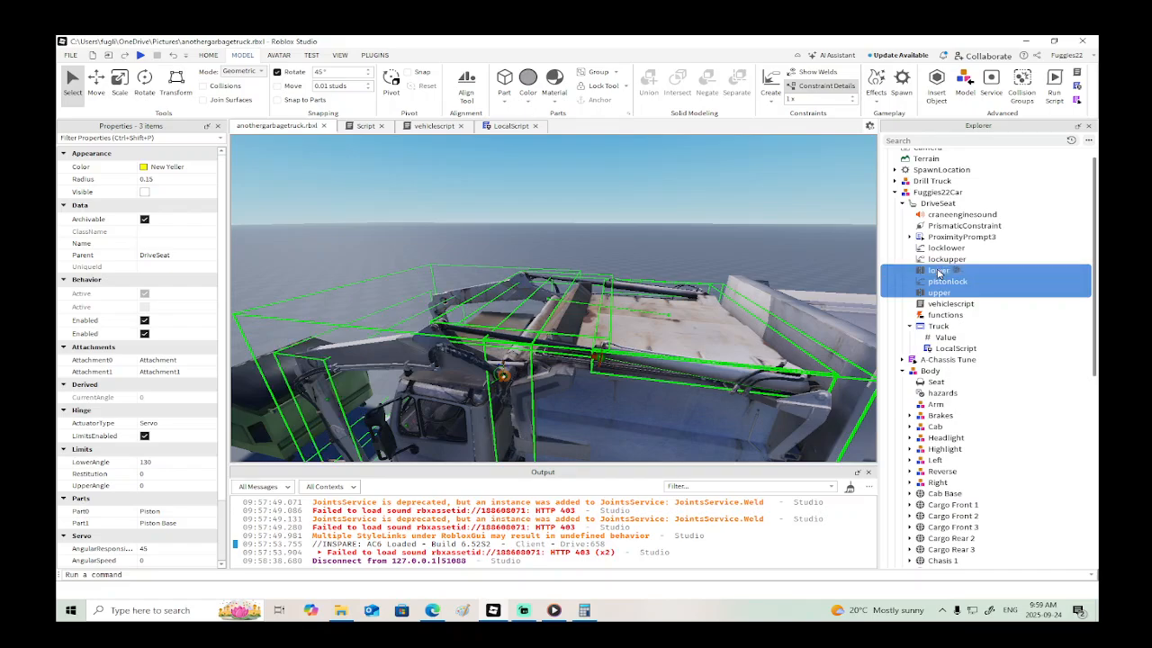
{"action": "left_click", "coordinate": [938, 258], "text": "ctrl"}
{"action": "left_click", "coordinate": [945, 247], "text": "ctrl"}
{"action": "left_click", "coordinate": [954, 225], "text": "ctrl"}
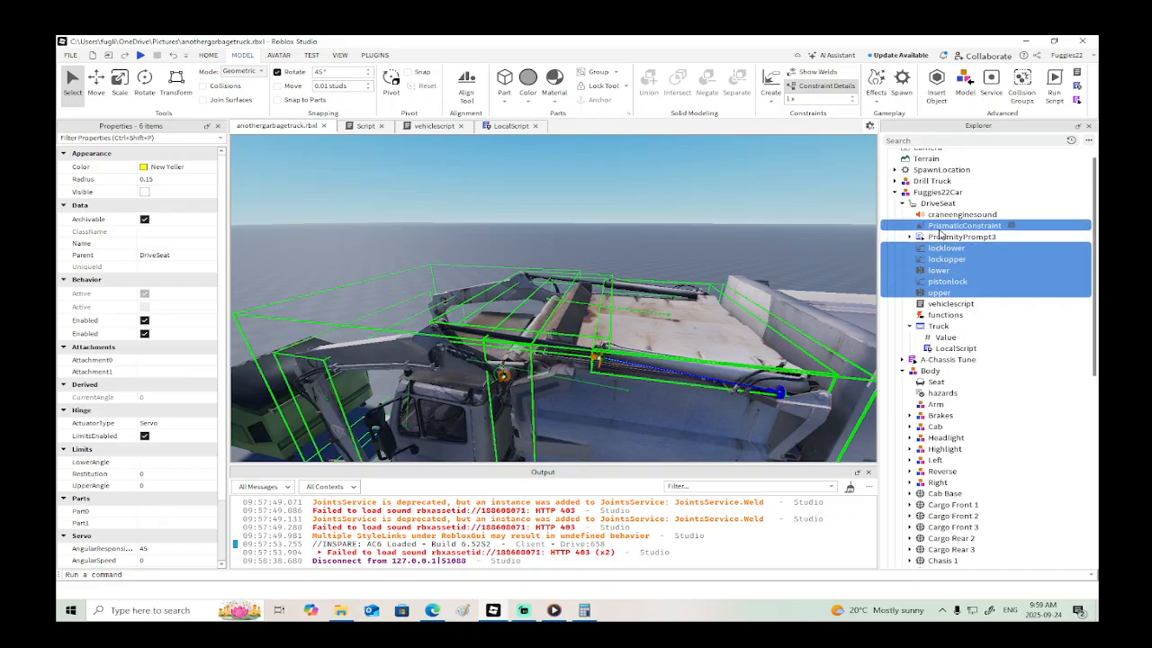
{"action": "right_click", "coordinate": [955, 226]}
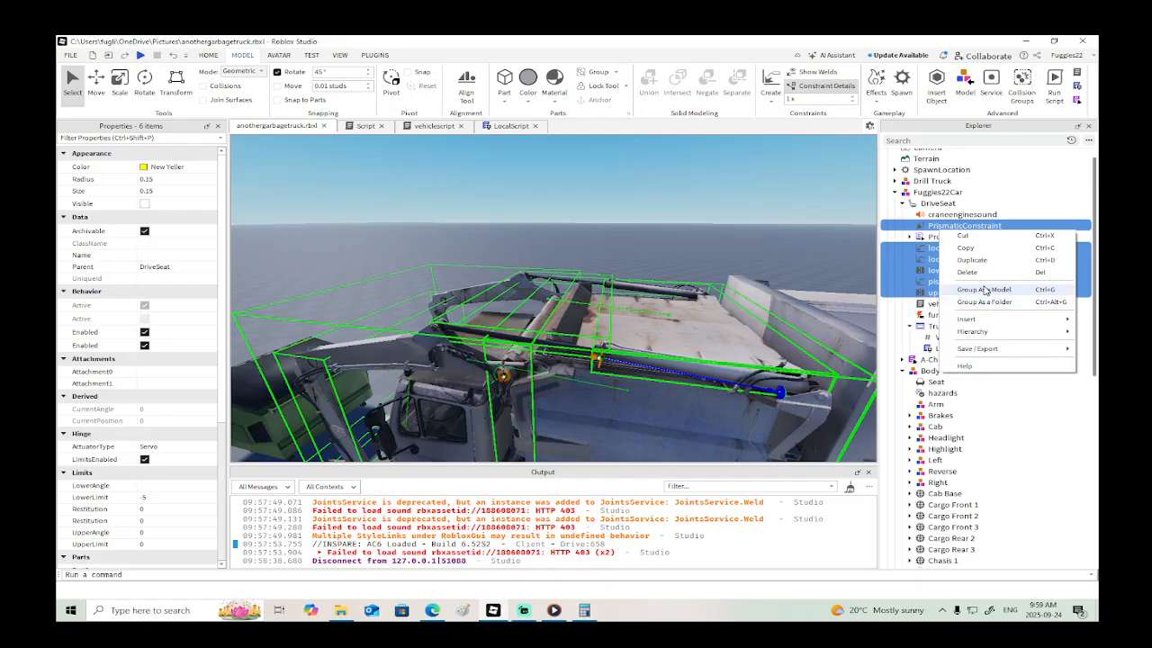
{"action": "left_click", "coordinate": [984, 302]}
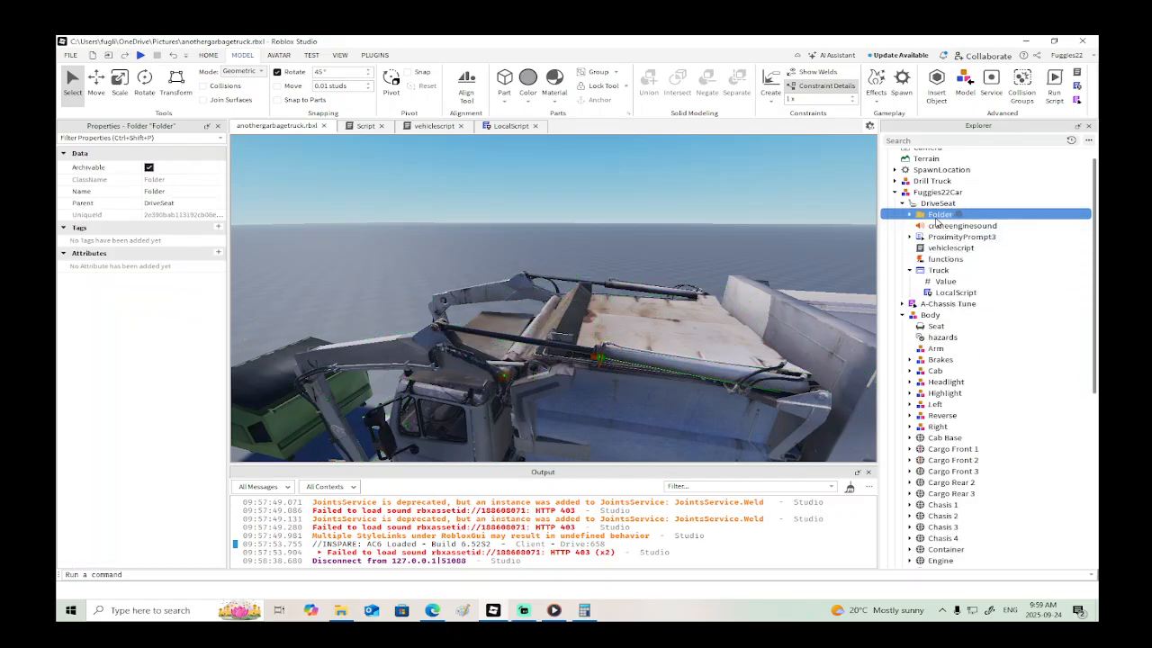
{"action": "double_click", "coordinate": [935, 222]}
{"action": "type", "text": "actions"}
{"action": "key", "text": "Return"}
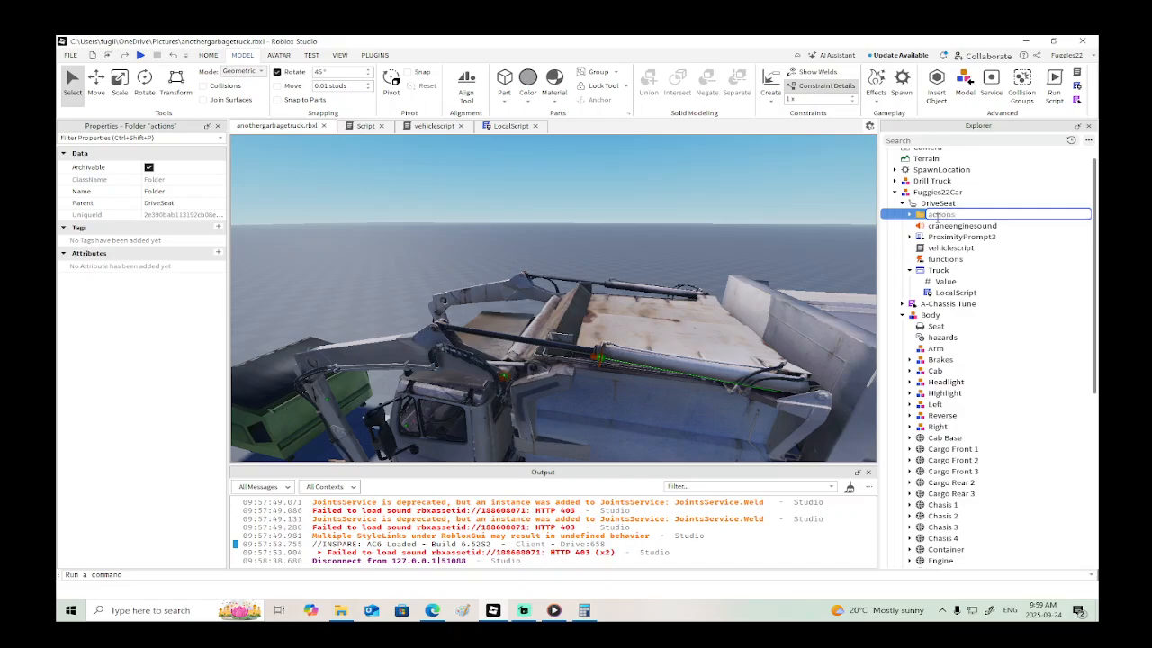
- In vehiclescript, insert .actions after script.Parent in all five lines of the "up" block
{"action": "double_click", "coordinate": [927, 249]}
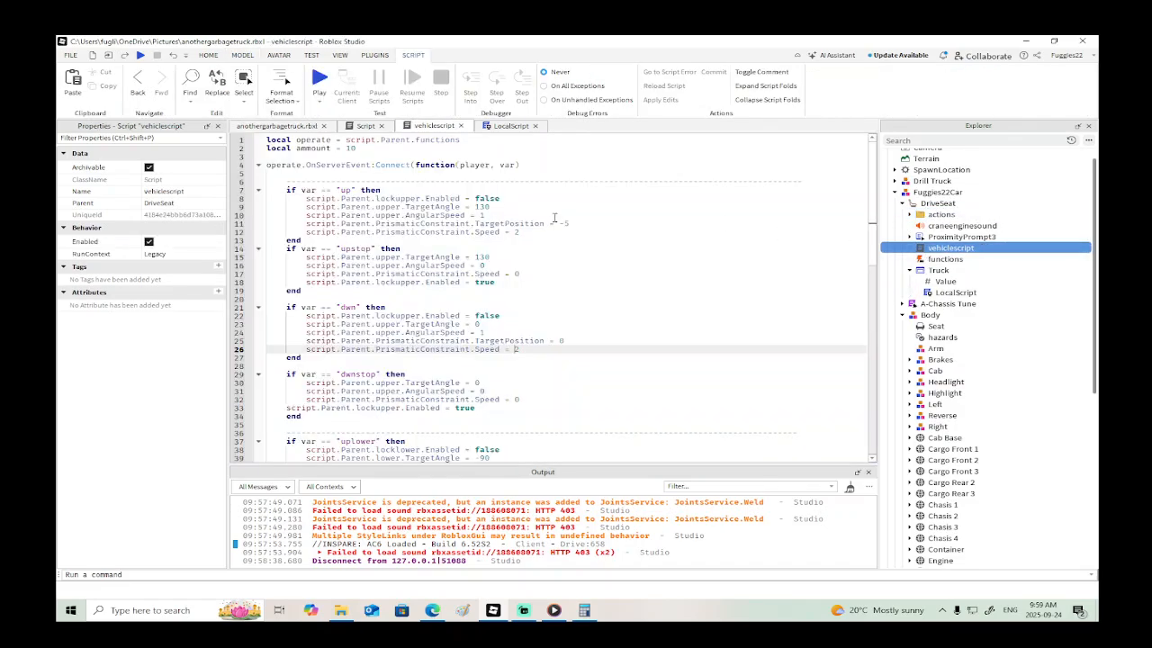
{"action": "left_click", "coordinate": [390, 197]}
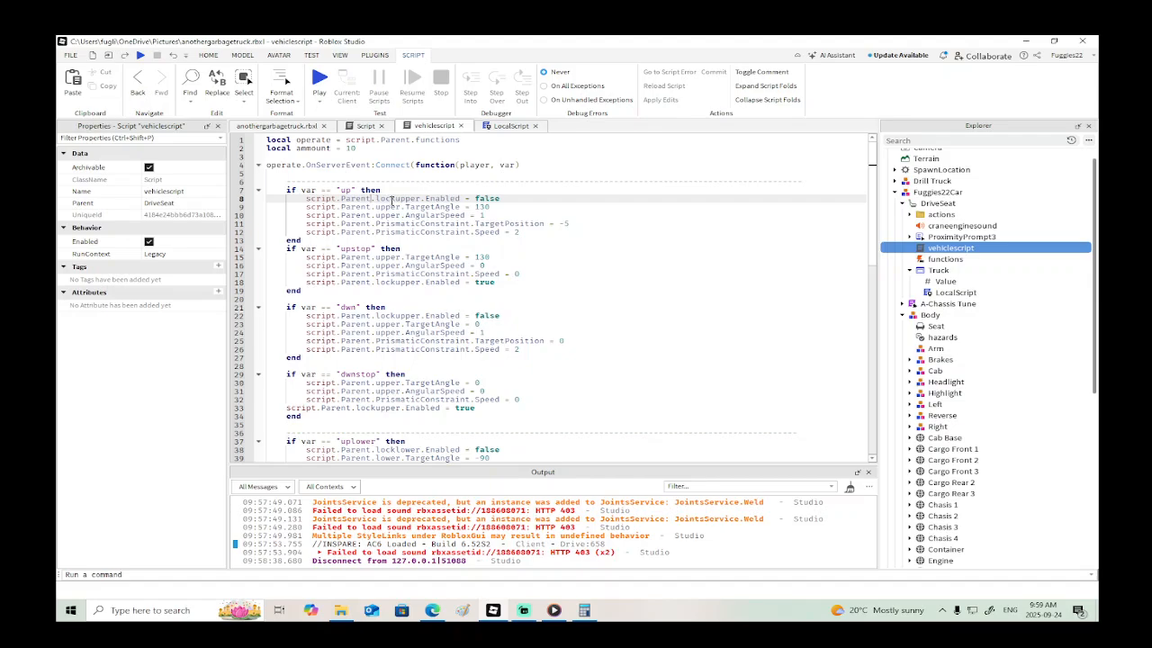
{"action": "type", "text": "actions."}
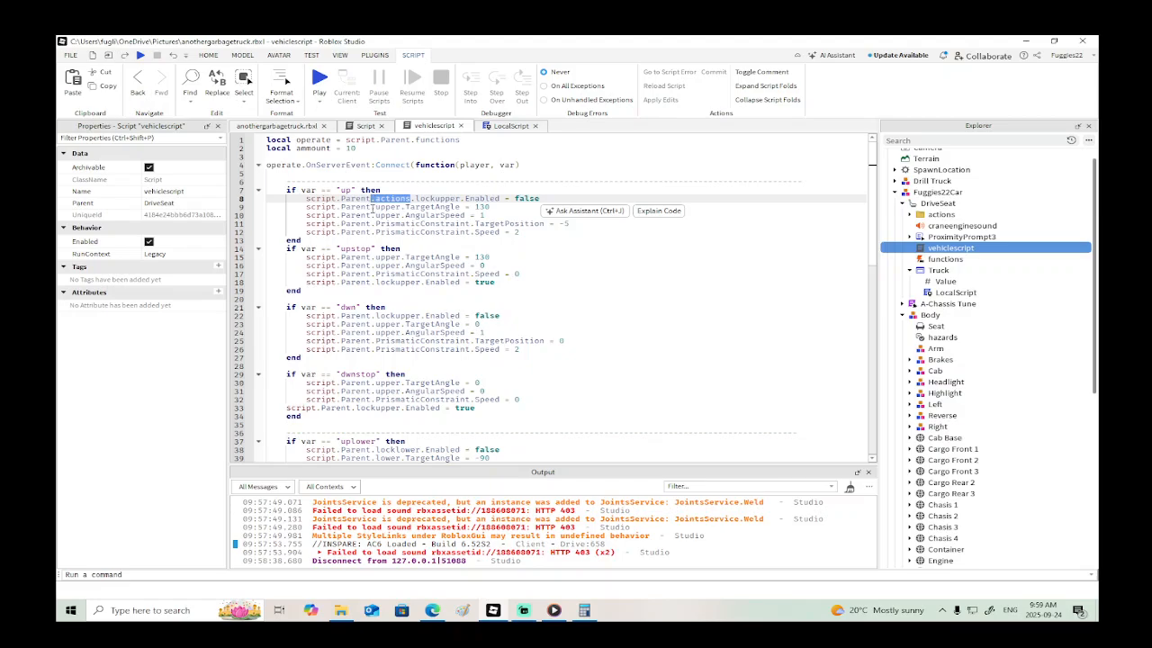
{"action": "left_click", "coordinate": [374, 207]}
{"action": "type", "text": ".actions"}
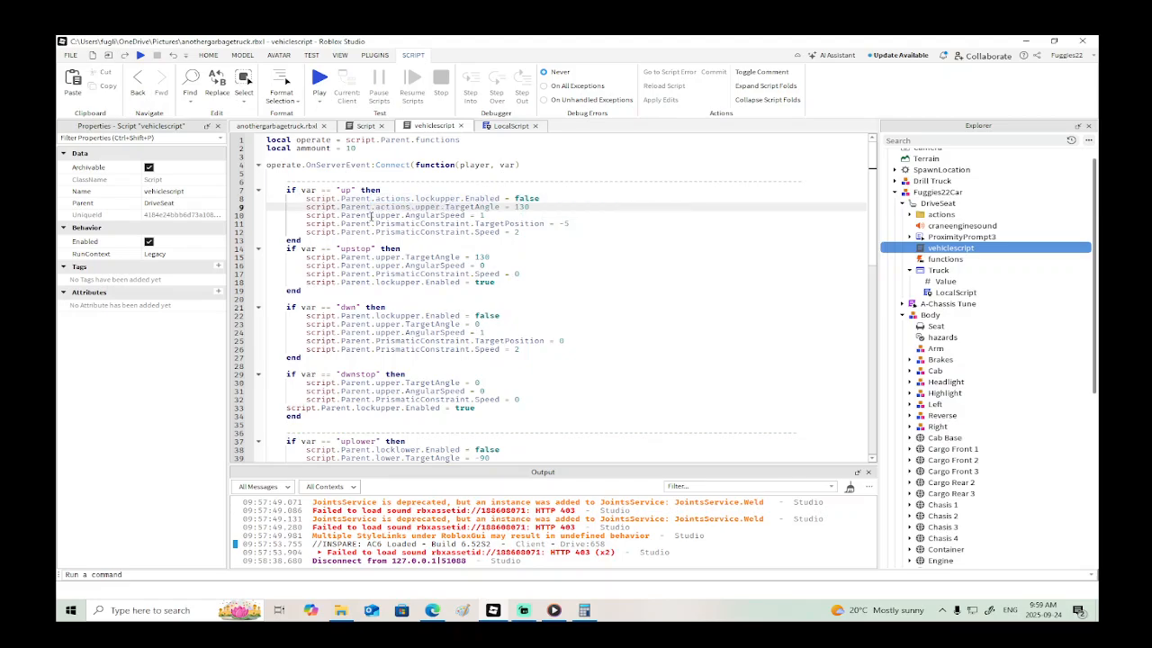
{"action": "left_click", "coordinate": [371, 216]}
{"action": "type", "text": "actions."}
{"action": "left_click", "coordinate": [373, 224]}
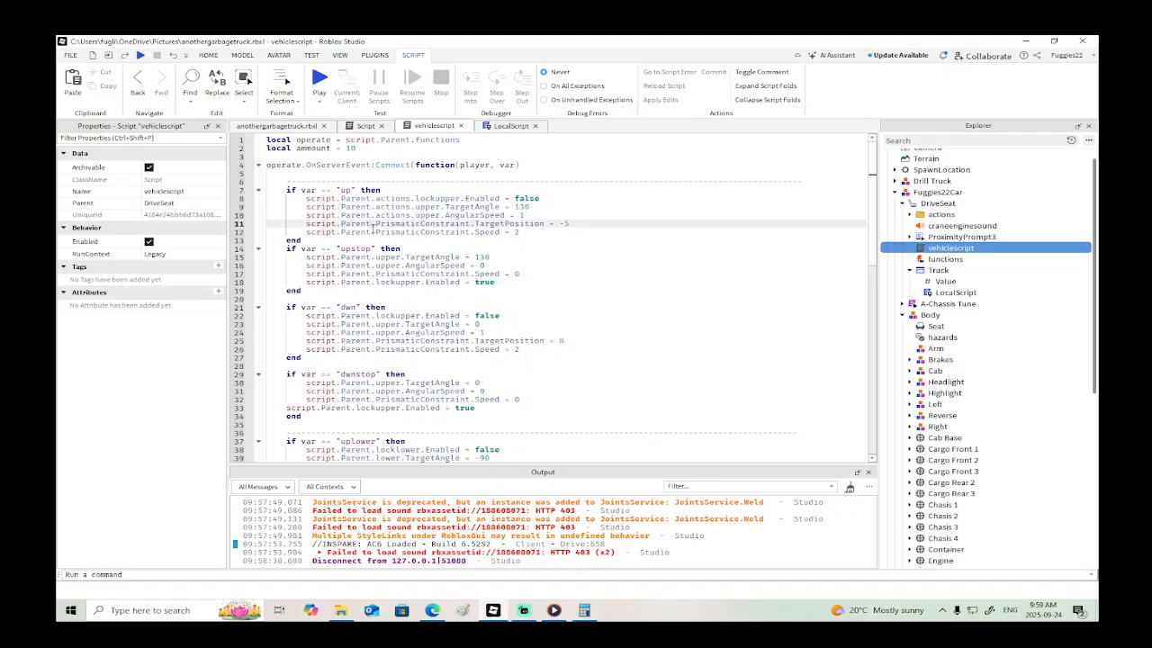
{"action": "type", "text": ".actions"}
{"action": "left_click", "coordinate": [373, 232]}
{"action": "type", "text": ".actions"}
- Insert .actions after script.Parent in the four lines of the "upstop" block
{"action": "left_click", "coordinate": [373, 257]}
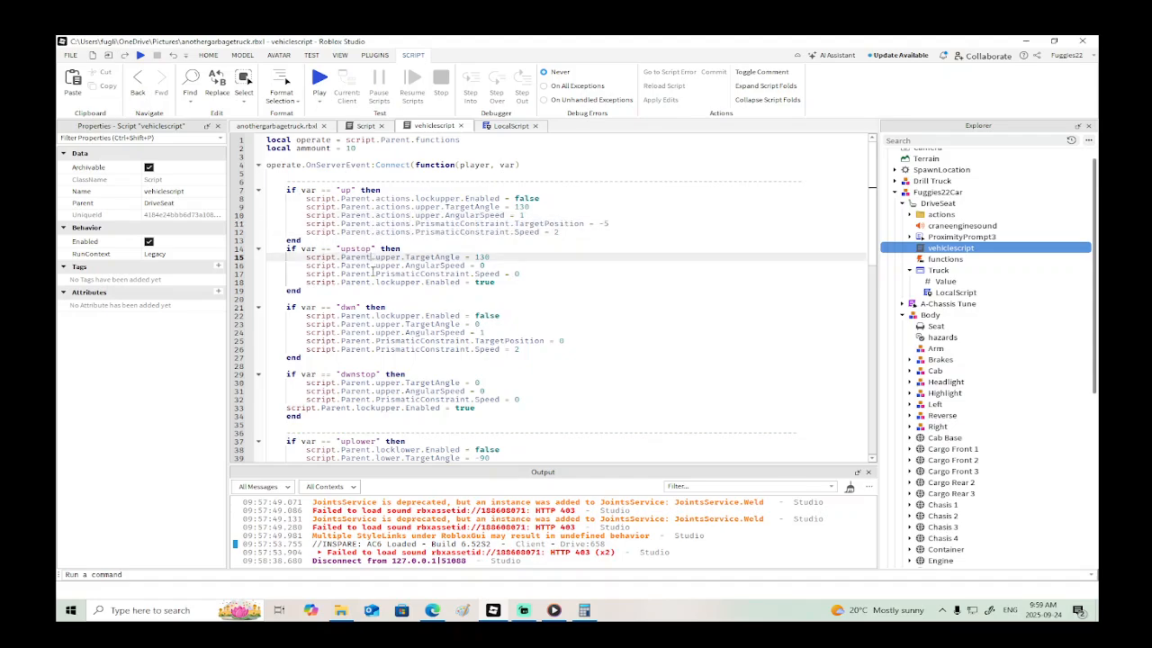
{"action": "type", "text": ".actions"}
{"action": "left_click", "coordinate": [372, 266]}
{"action": "type", "text": ".actions"}
{"action": "left_click", "coordinate": [373, 273]}
{"action": "type", "text": ".actions"}
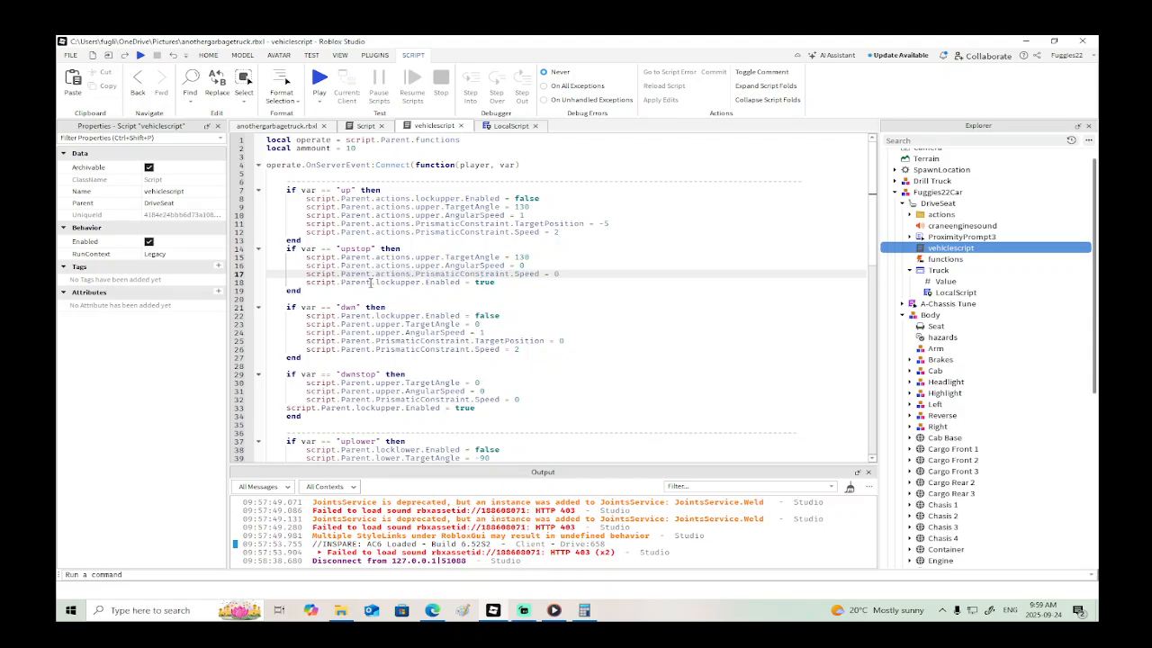
{"action": "left_click", "coordinate": [372, 282]}
{"action": "type", "text": ".actions"}
- Insert .actions after script.Parent in the five lines of the "dwn" block
{"action": "scroll", "coordinate": [382, 286], "scroll_direction": "down", "scroll_amount": 3}
{"action": "left_click", "coordinate": [369, 239]}
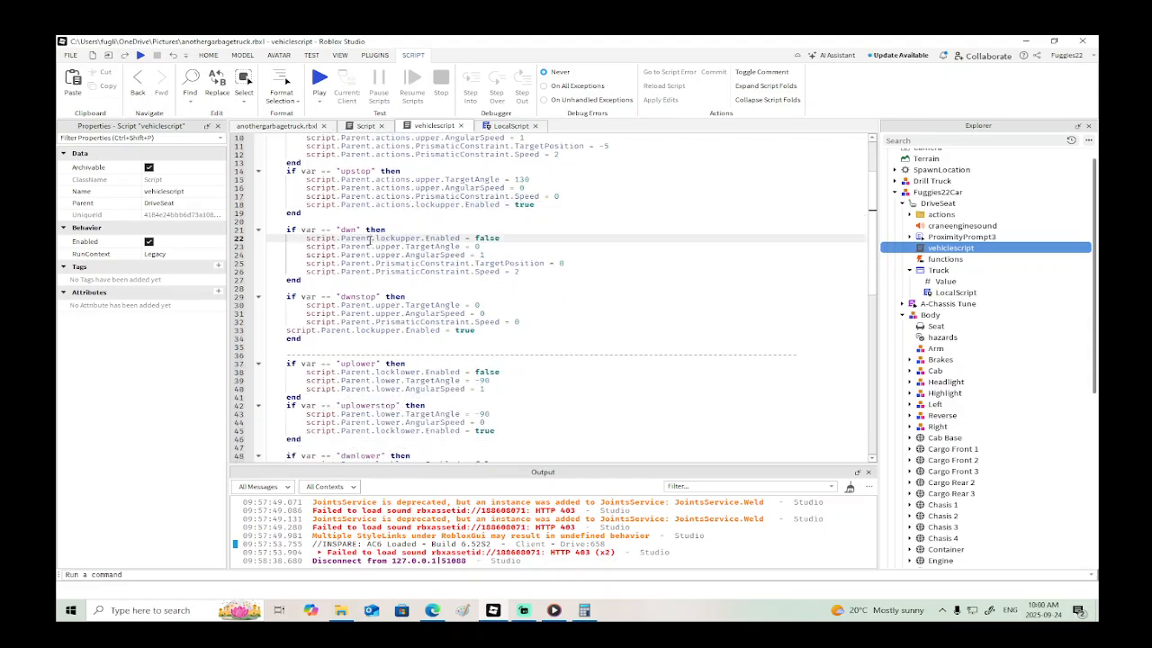
{"action": "type", "text": ".actions"}
{"action": "left_click", "coordinate": [370, 247]}
{"action": "type", "text": ".actions"}
{"action": "left_click", "coordinate": [373, 256]}
{"action": "type", "text": ".actions"}
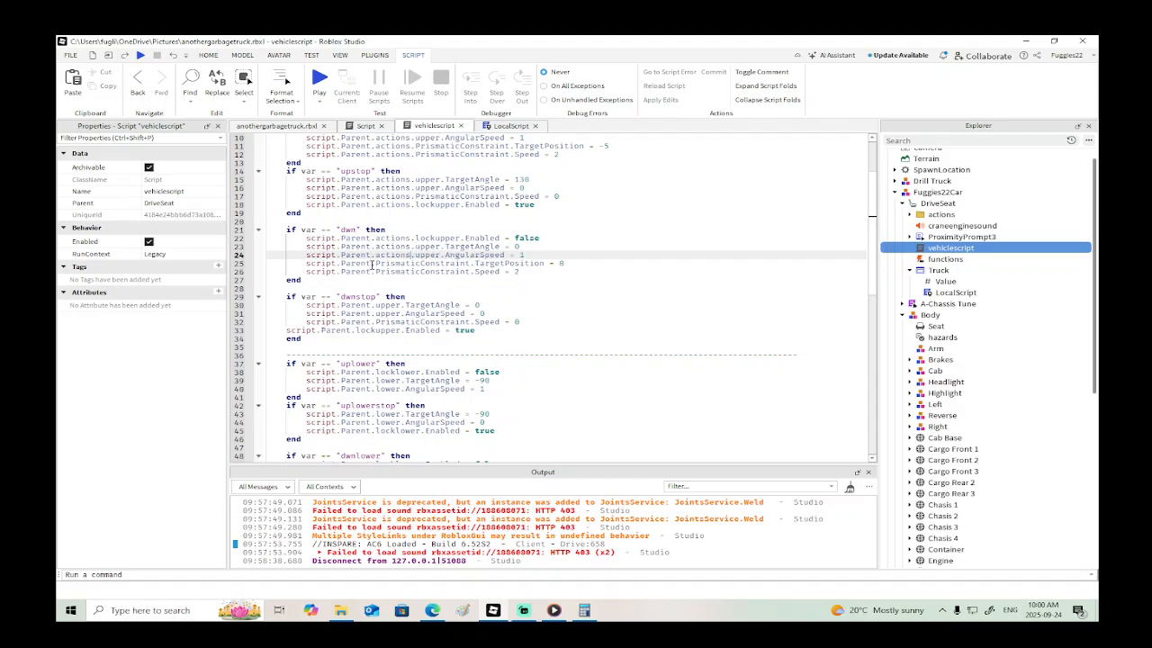
{"action": "left_click", "coordinate": [373, 263]}
{"action": "type", "text": ".actions"}
{"action": "left_click", "coordinate": [373, 272]}
{"action": "type", "text": ".actions"}
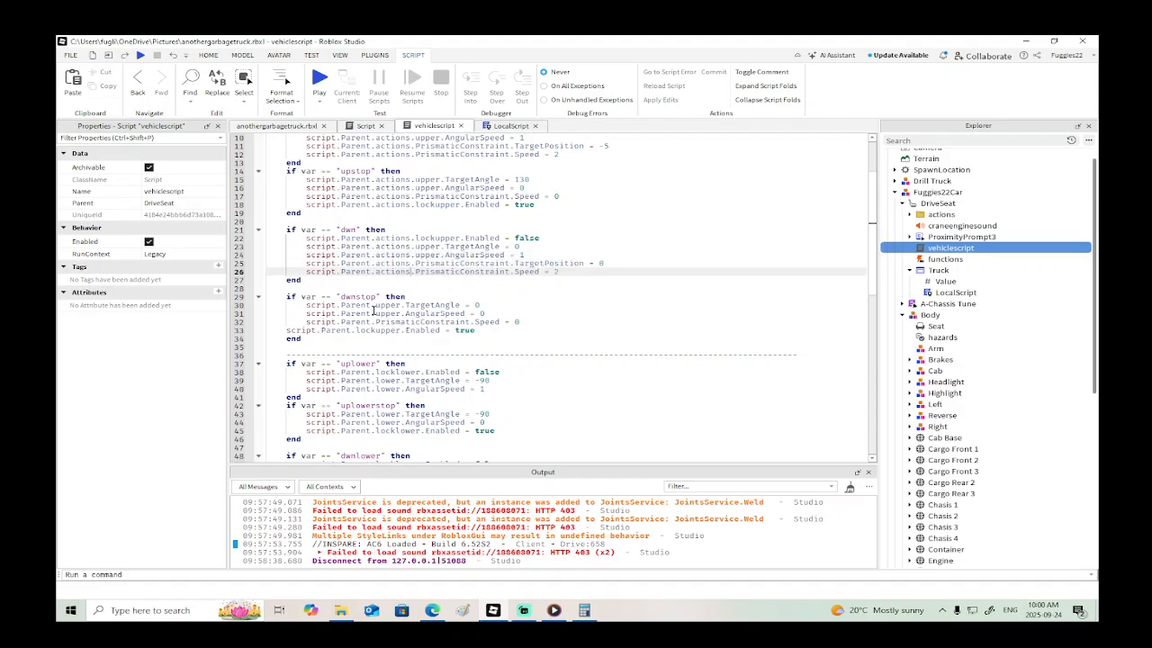
- Insert .actions after script.Parent in the TargetAngle, AngularSpeed and PrismaticConstraint.Speed lines of the "dwnstop" block
{"action": "left_click", "coordinate": [372, 305]}
{"action": "type", "text": ".actions"}
{"action": "left_click", "coordinate": [372, 313]}
{"action": "type", "text": ".actions"}
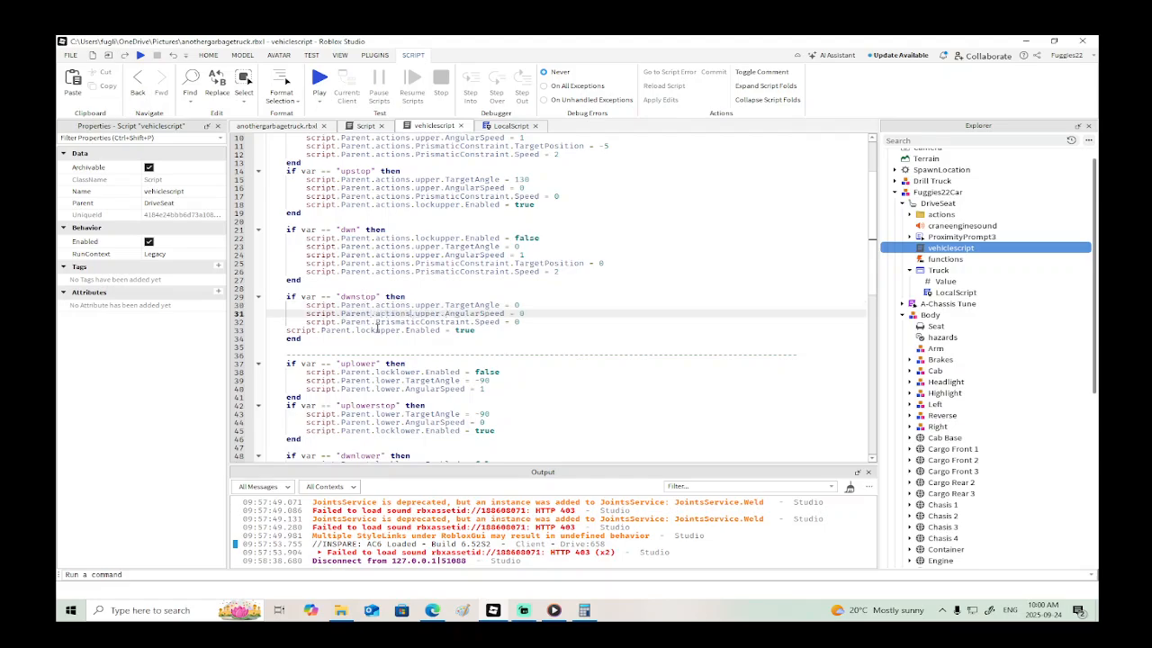
{"action": "left_click", "coordinate": [373, 321]}
{"action": "type", "text": ".actions"}
- Insert .actions after script.Parent in all three lines of the "uplower" block
{"action": "scroll", "coordinate": [387, 338], "scroll_direction": "down", "scroll_amount": 2}
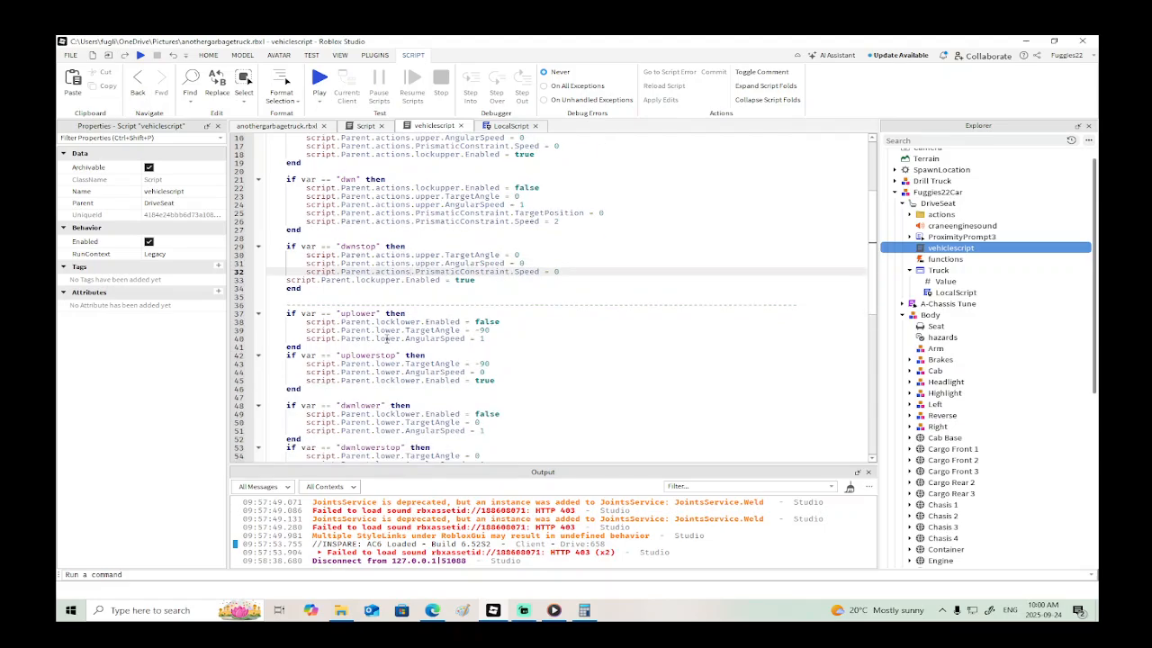
{"action": "left_click", "coordinate": [372, 322]}
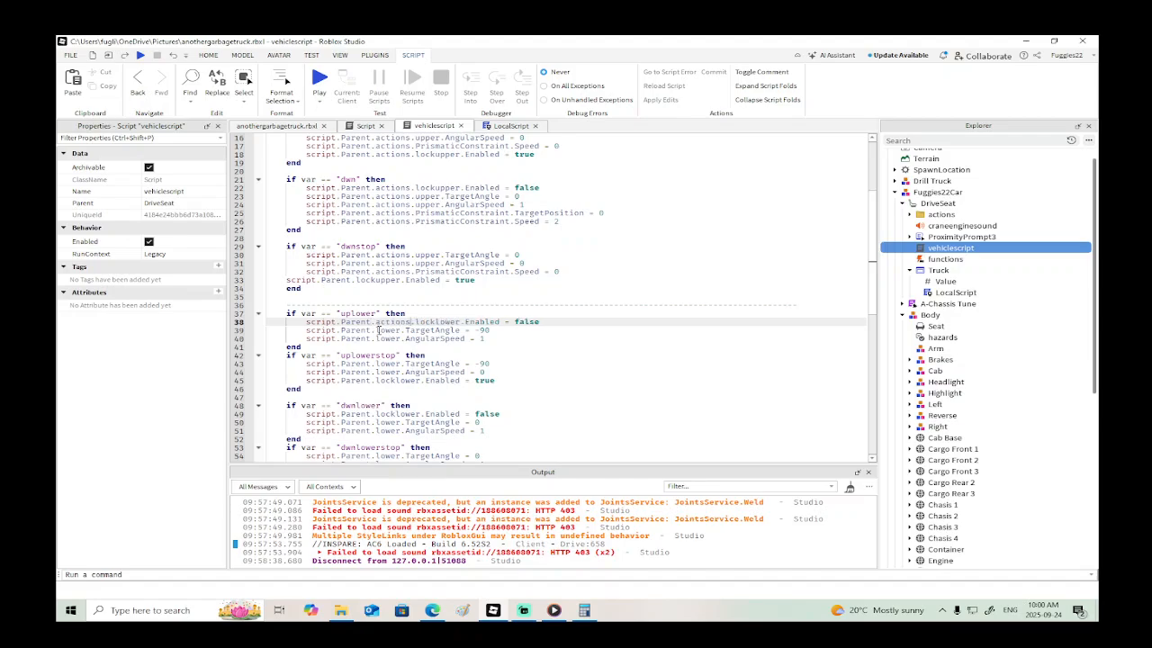
{"action": "scroll", "coordinate": [378, 330], "scroll_direction": "down", "scroll_amount": 2}
{"action": "left_click", "coordinate": [373, 280]}
{"action": "type", "text": ".actions"}
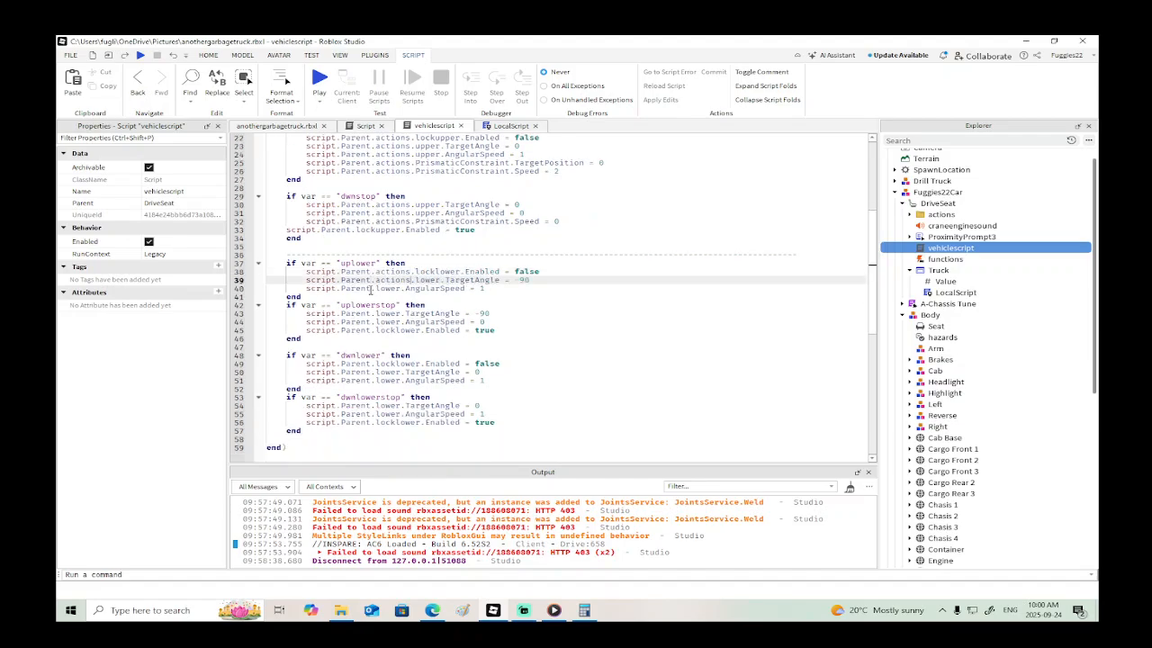
{"action": "left_click", "coordinate": [373, 288]}
{"action": "type", "text": ".actions"}
- Insert .actions after script.Parent in all three lines of the "uplowerstop" block
{"action": "left_click", "coordinate": [370, 314]}
{"action": "type", "text": ".actions"}
{"action": "left_click", "coordinate": [372, 321]}
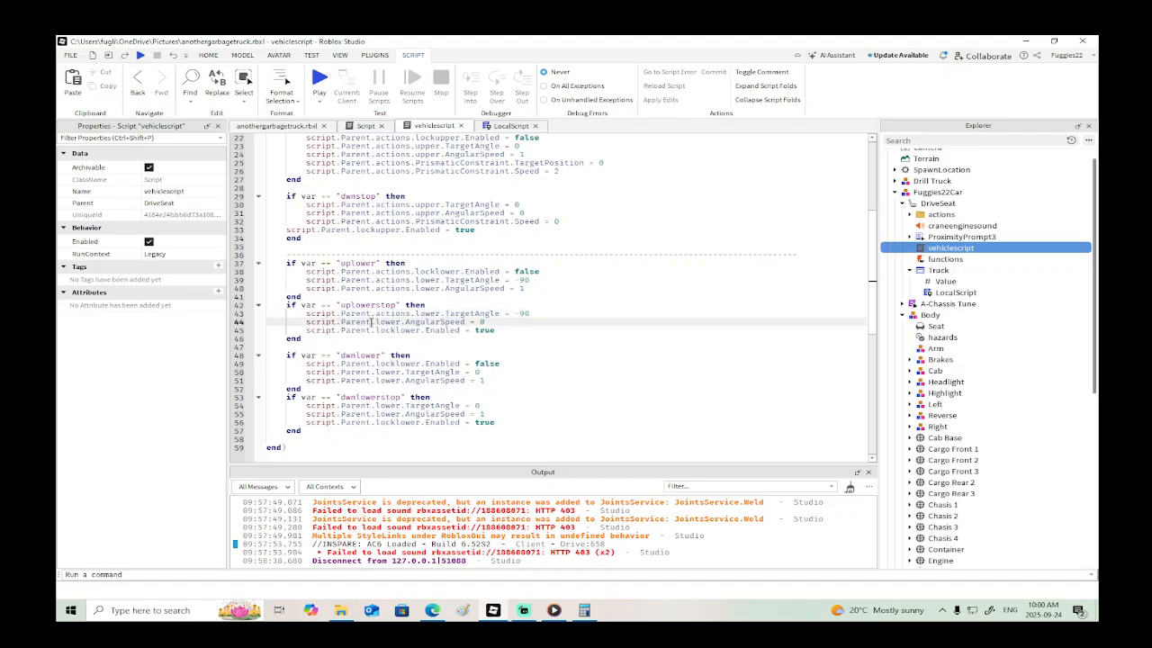
{"action": "left_click", "coordinate": [372, 330]}
{"action": "type", "text": ".actions"}
- Insert .actions after script.Parent in all three lines of the "dwnlower" block
{"action": "scroll", "coordinate": [390, 335], "scroll_direction": "down", "scroll_amount": 2}
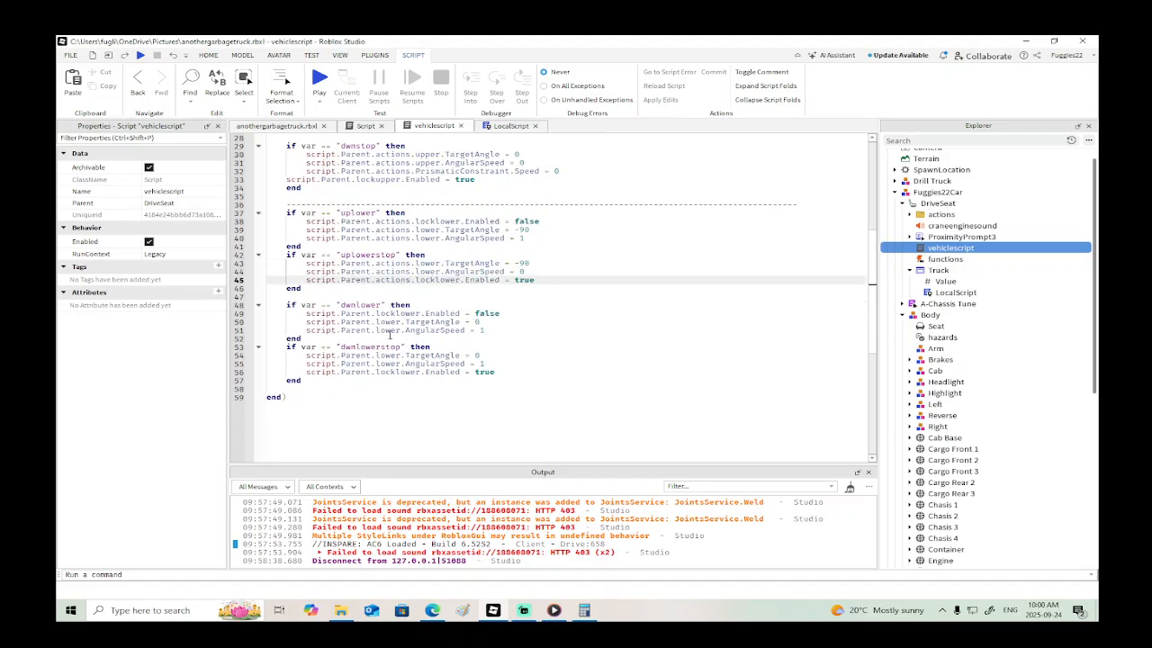
{"action": "left_click", "coordinate": [374, 313]}
{"action": "type", "text": ".actions"}
{"action": "left_click", "coordinate": [371, 322]}
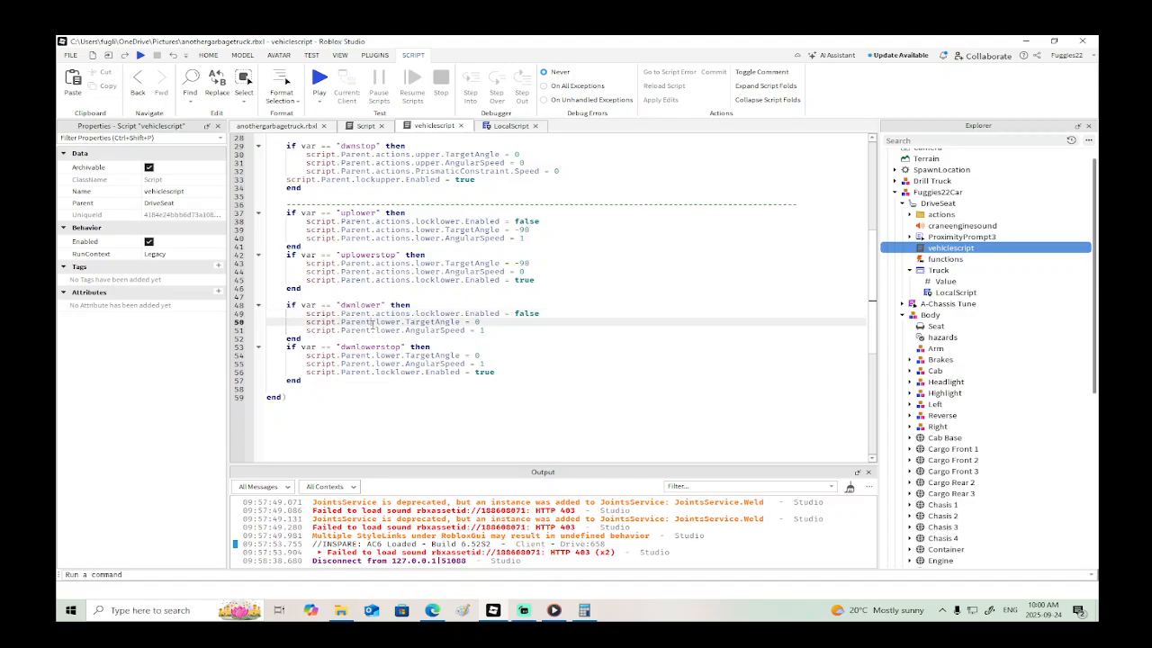
{"action": "left_click", "coordinate": [372, 330]}
{"action": "type", "text": ".actions"}
- Insert .actions after script.Parent in all three lines of the "dwnlowerstop" block
{"action": "scroll", "coordinate": [385, 340], "scroll_direction": "down", "scroll_amount": 2}
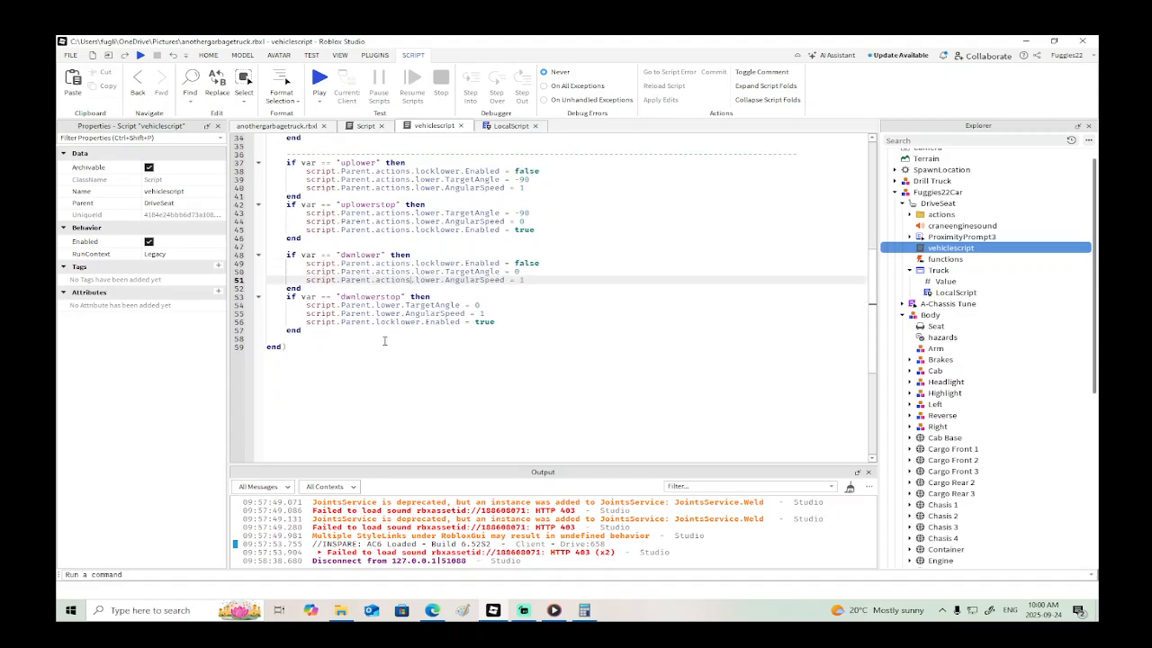
{"action": "left_click", "coordinate": [370, 305]}
{"action": "type", "text": ".actions"}
{"action": "left_click", "coordinate": [377, 313]}
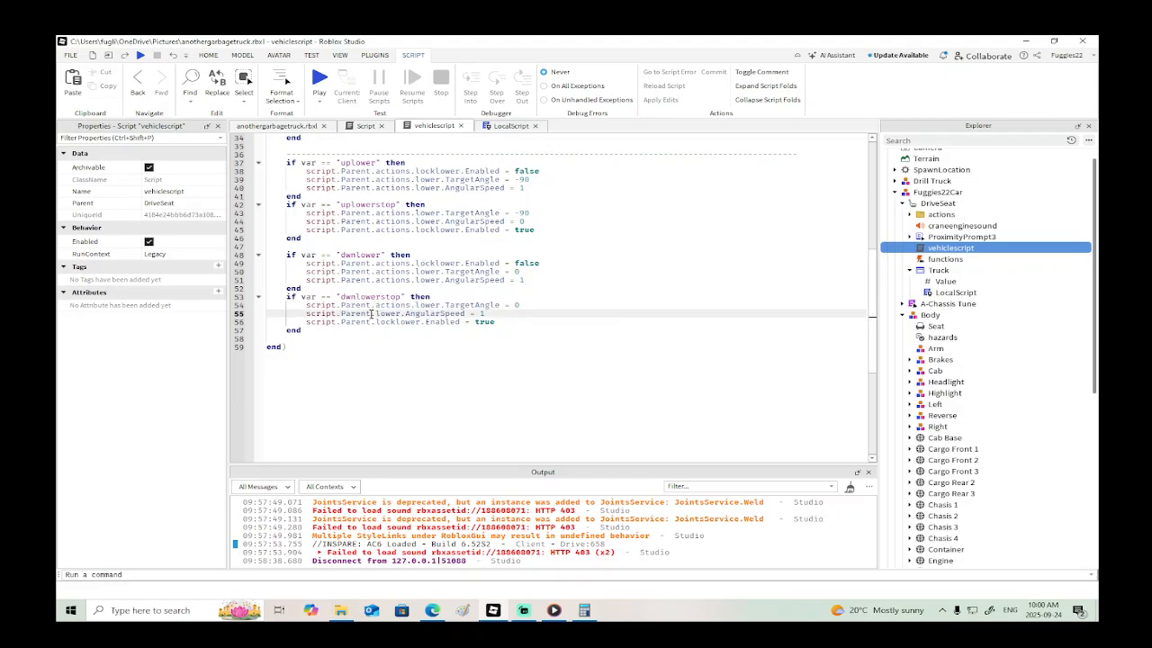
{"action": "type", "text": ".actions"}
{"action": "left_click", "coordinate": [397, 331]}
{"action": "left_click", "coordinate": [373, 322]}
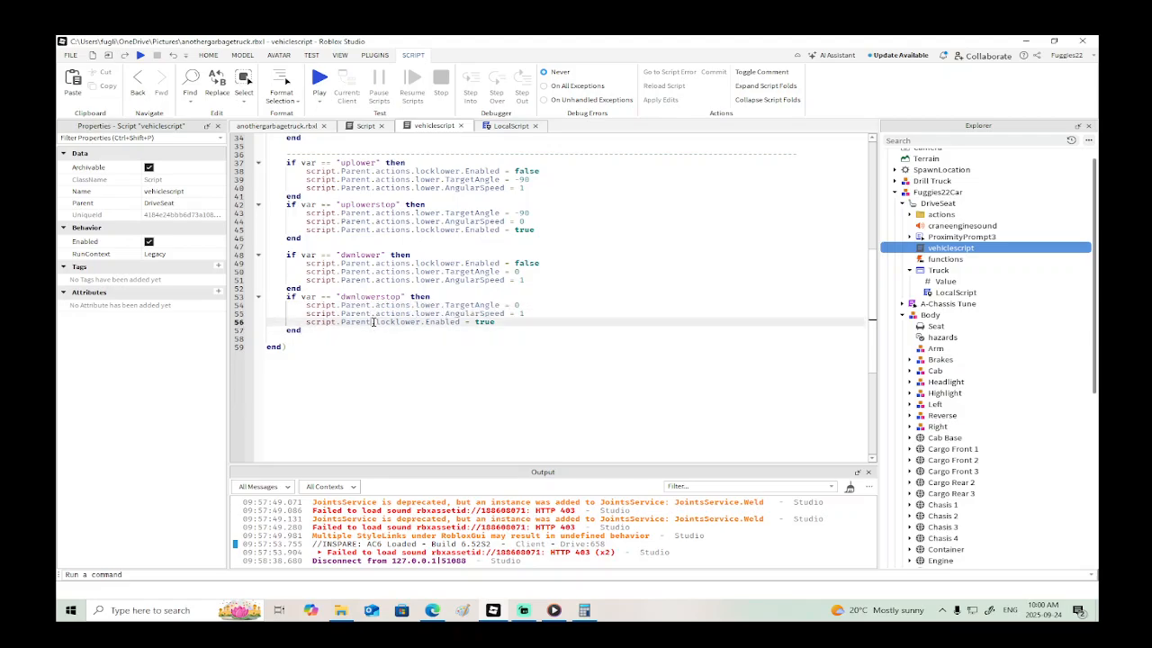
- Insert .actions after script.Parent in the lockupper.Enabled line of the "dwnstop" block and check the rest of the script
{"action": "scroll", "coordinate": [435, 332], "scroll_direction": "up", "scroll_amount": 11}
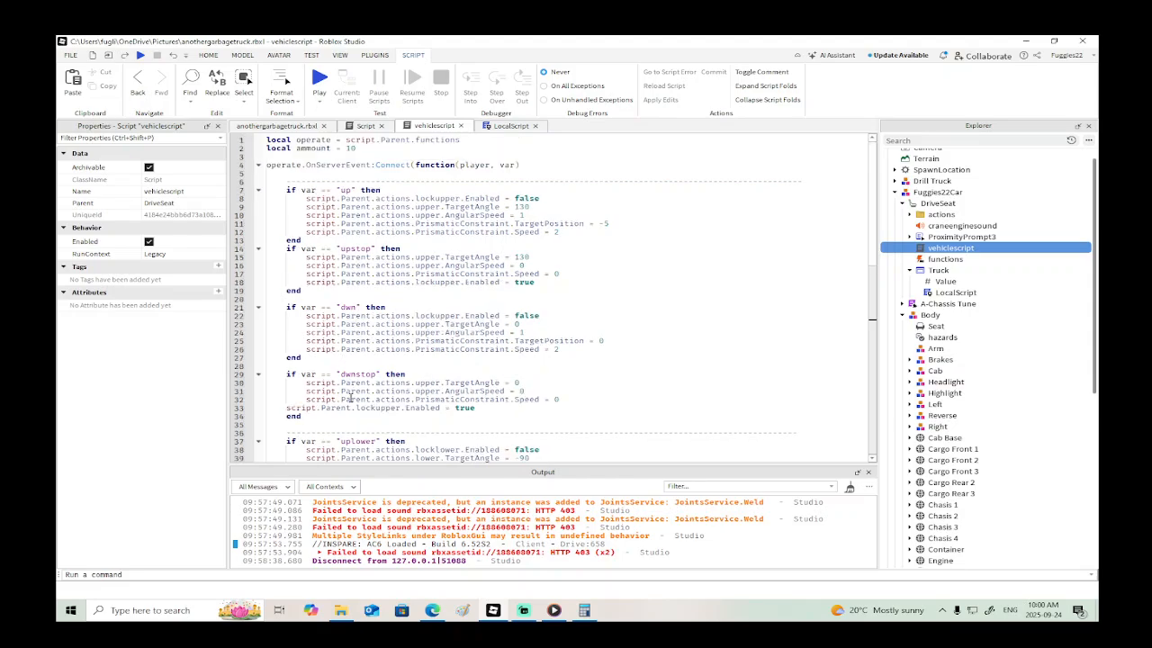
{"action": "left_click", "coordinate": [351, 407]}
{"action": "type", "text": ".actions"}
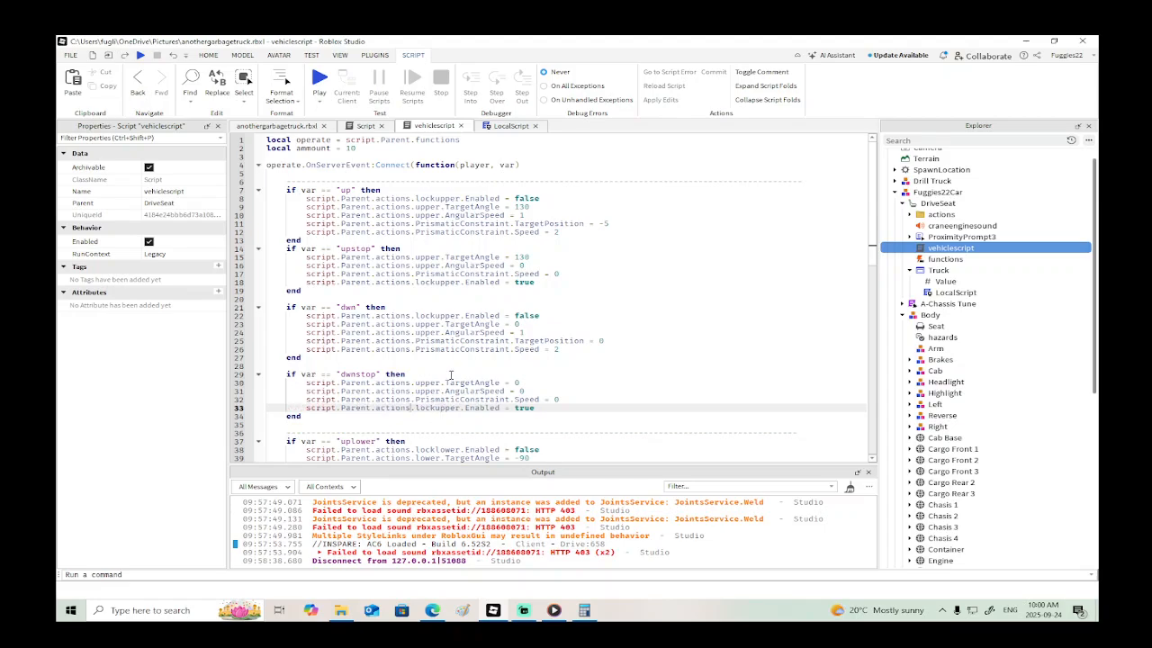
{"action": "scroll", "coordinate": [451, 374], "scroll_direction": "down", "scroll_amount": 8}
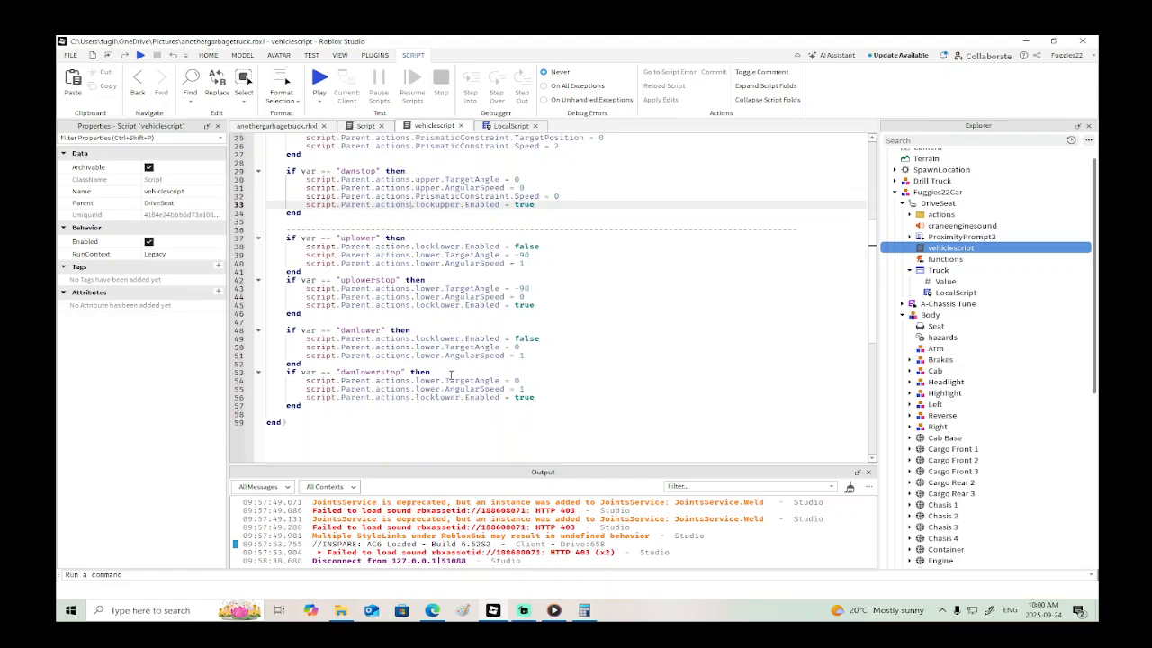
{"action": "scroll", "coordinate": [450, 374], "scroll_direction": "up", "scroll_amount": 8}
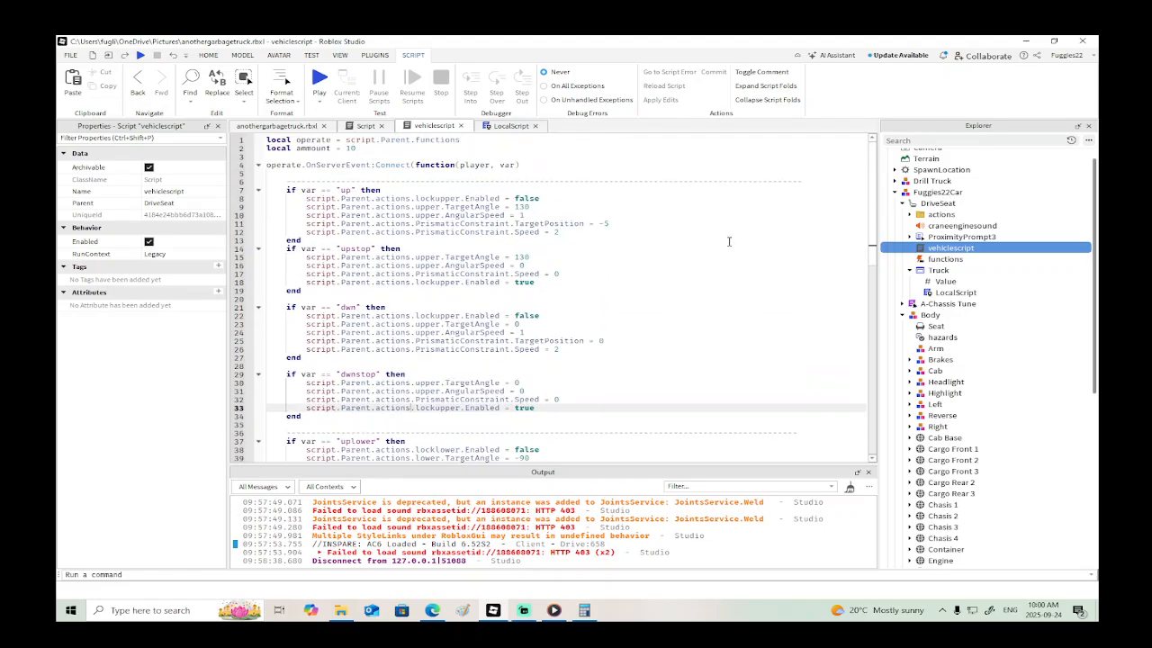
- Expand the actions folder and add script.Parent.actions.pistonlock.Enabled = false below the AngularSpeed line in the "up" block
{"action": "left_click", "coordinate": [909, 214]}
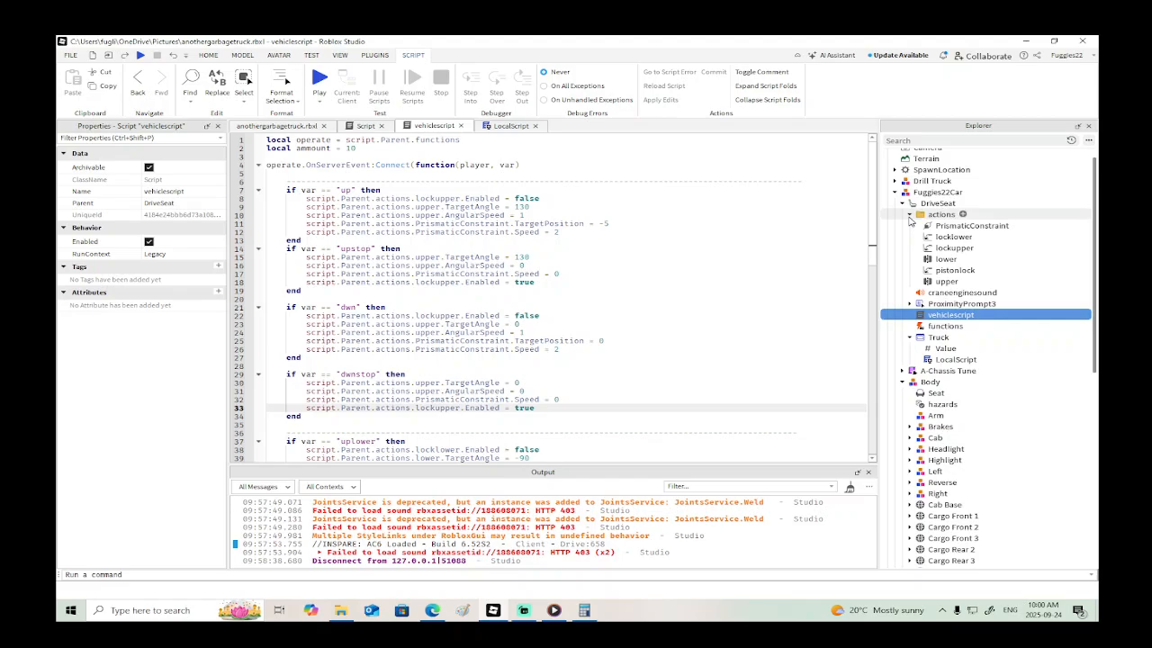
{"action": "left_click", "coordinate": [539, 213]}
{"action": "key", "text": "Return"}
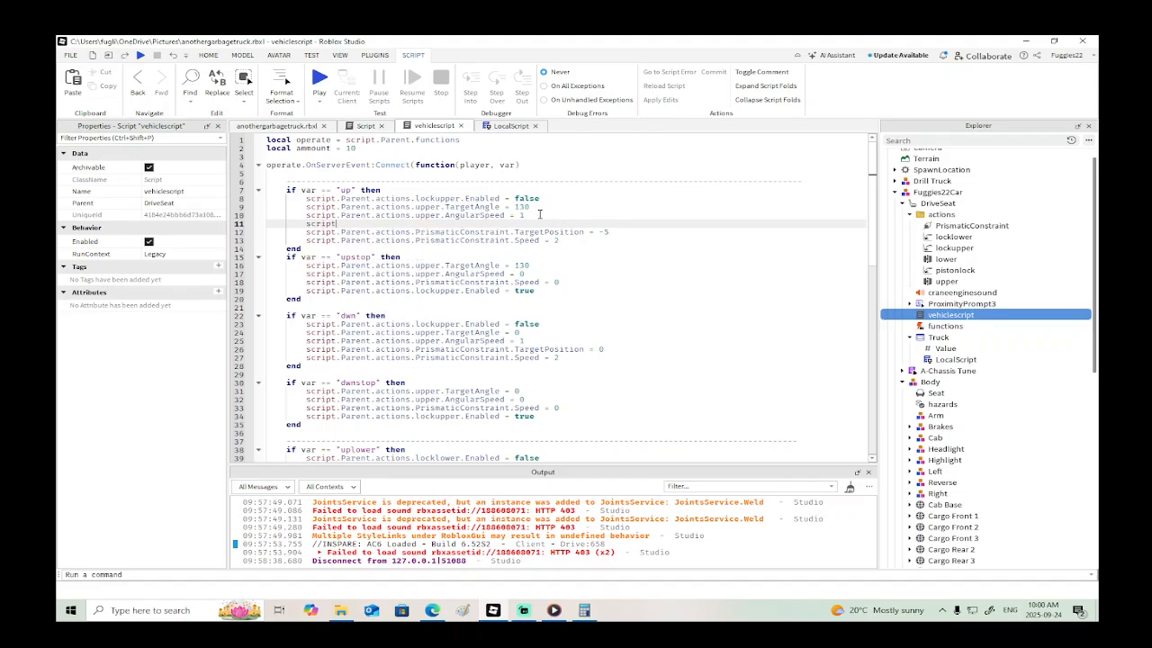
{"action": "type", "text": "script.Parent.a"}
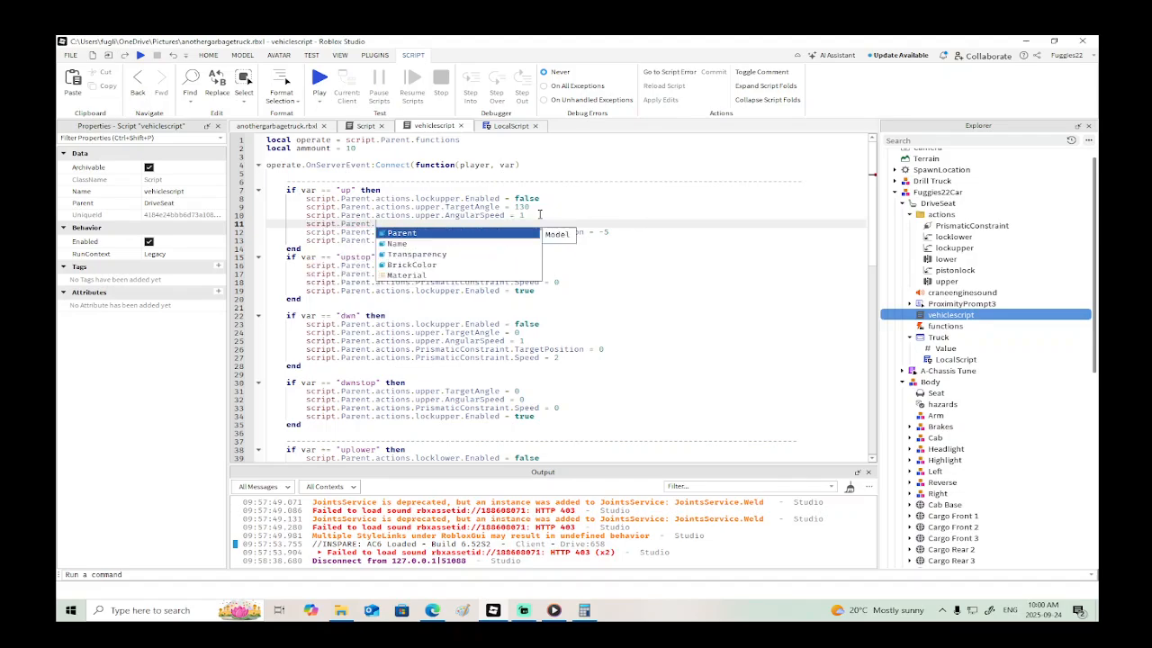
{"action": "key", "text": "Down"}
{"action": "key", "text": "Down"}
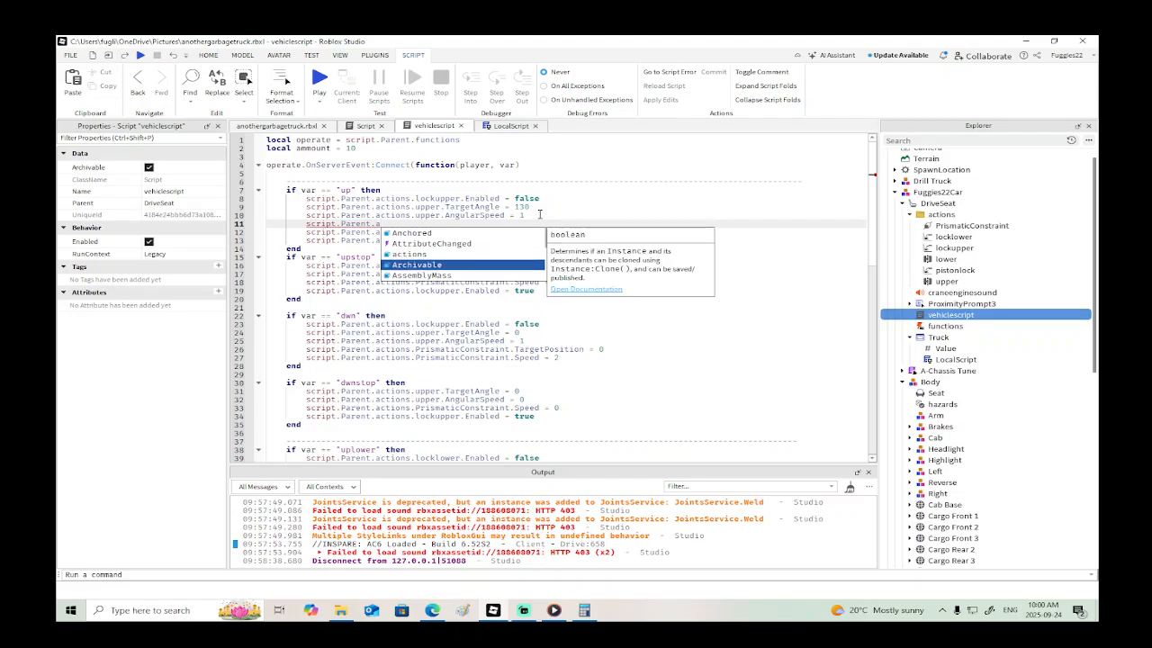
{"action": "key", "text": "Tab"}
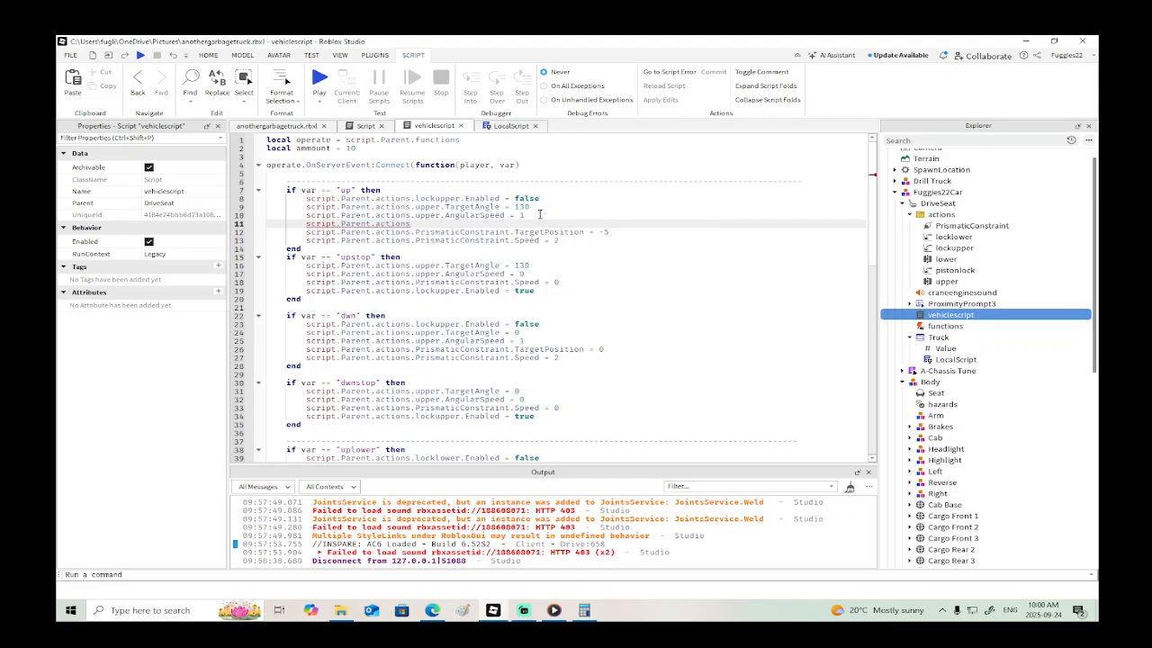
{"action": "type", "text": ".p"}
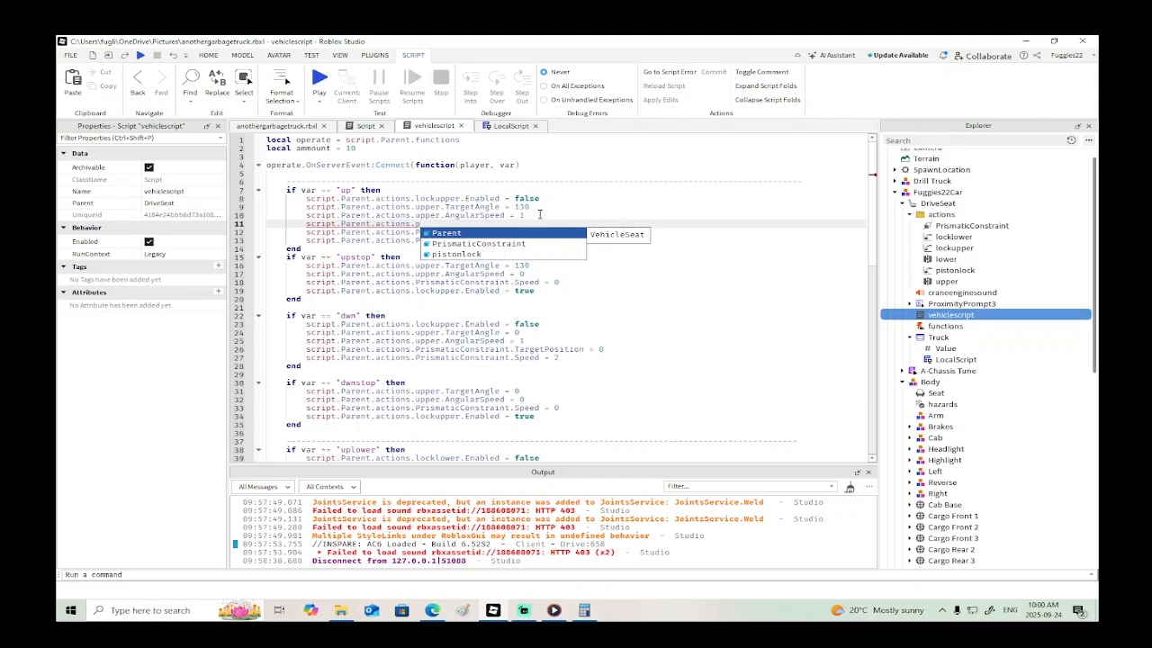
{"action": "key", "text": "Down"}
{"action": "key", "text": "Down"}
{"action": "key", "text": "Tab"}
{"action": "type", "text": ".E"}
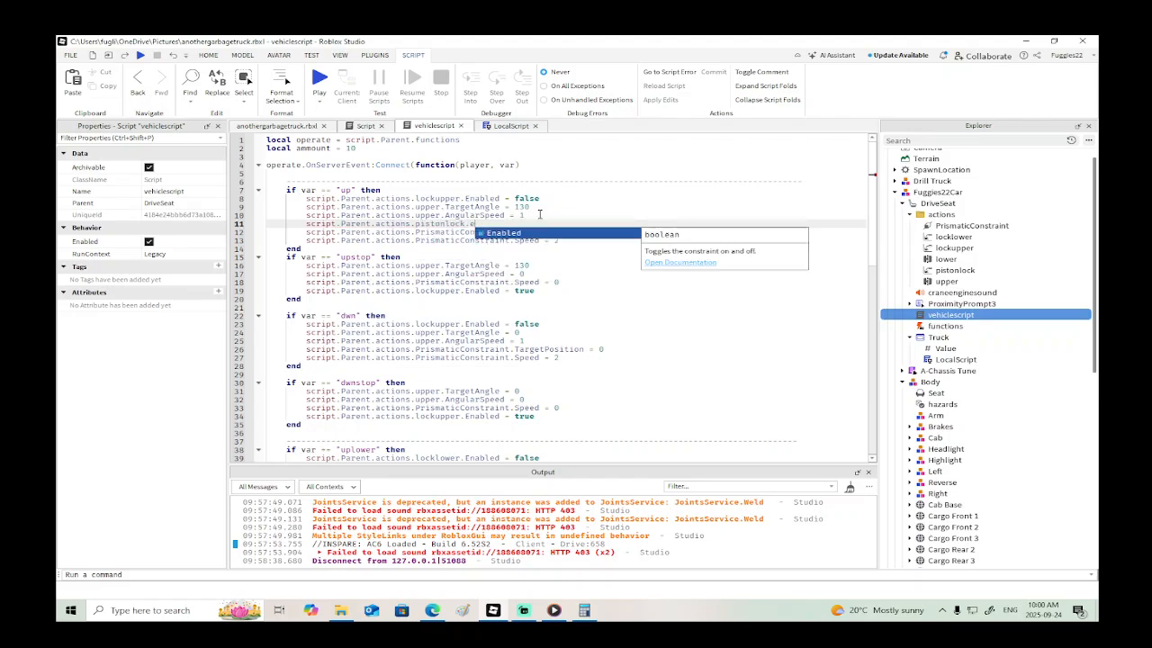
{"action": "key", "text": "Tab"}
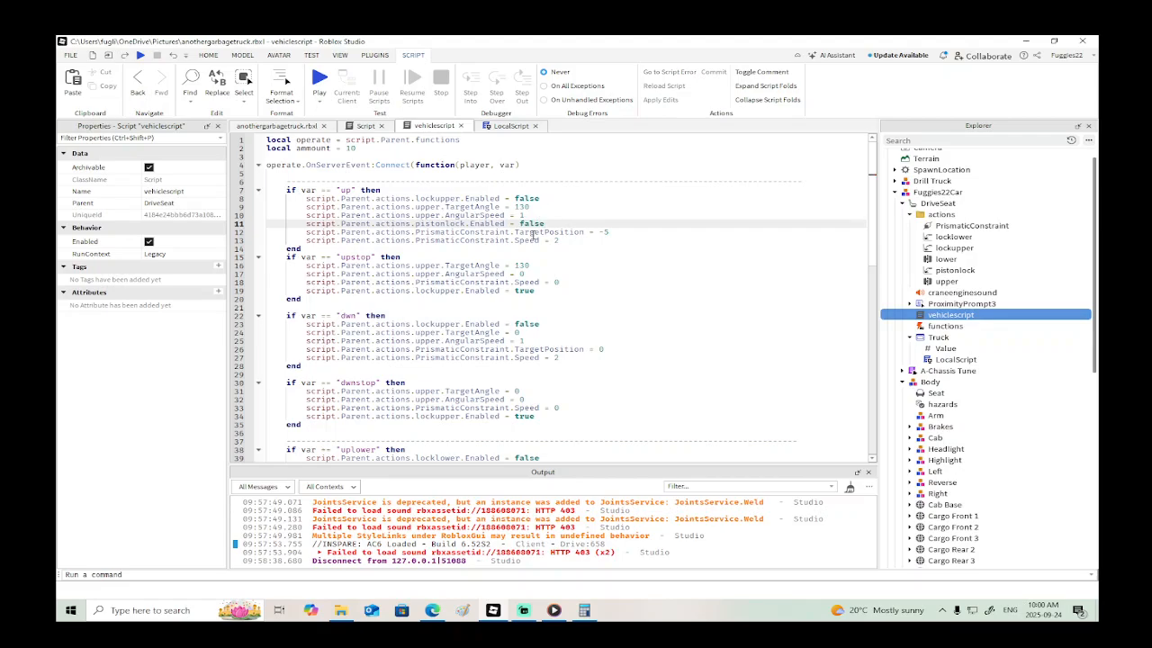
- Copy the pistonlock line to the end of the "upstop" block and set its value to true
{"action": "left_click_drag", "start_coordinate": [547, 223], "coordinate": [307, 226]}
{"action": "key", "text": "ctrl+c"}
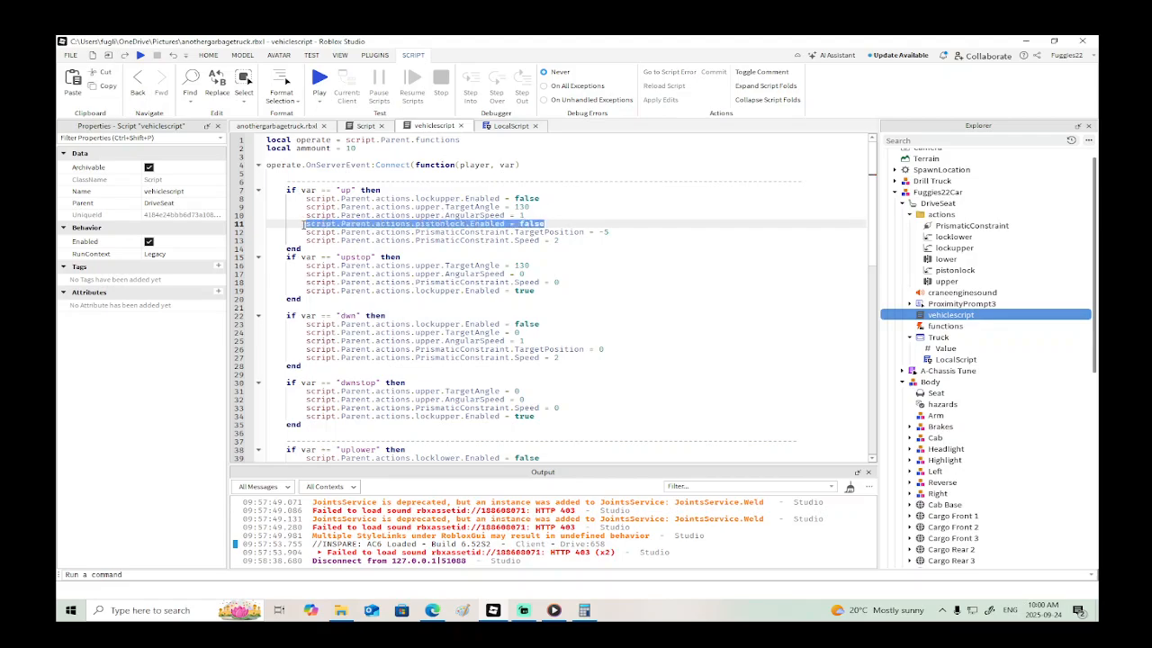
{"action": "left_click", "coordinate": [540, 289]}
{"action": "key", "text": "Return"}
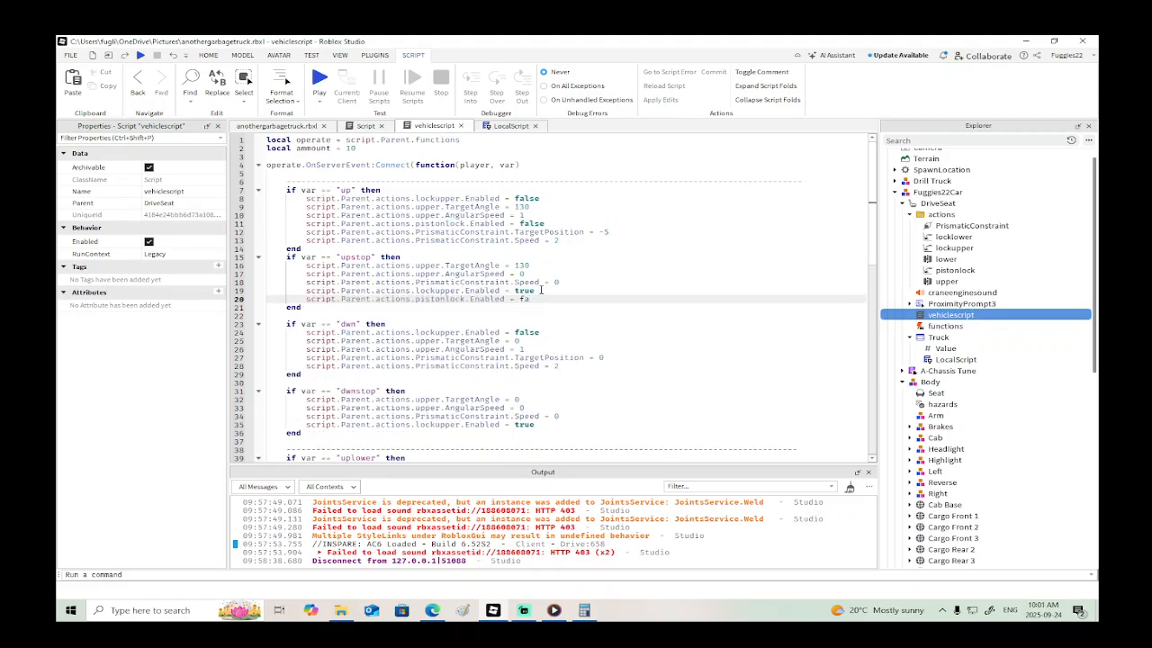
{"action": "type", "text": "true"}
- Add the line script.Parent.actions.pistonlock.Enabled = false below the lockupper line in the "dwn" block
{"action": "scroll", "coordinate": [561, 357], "scroll_direction": "down", "scroll_amount": 2}
{"action": "left_click", "coordinate": [549, 278]}
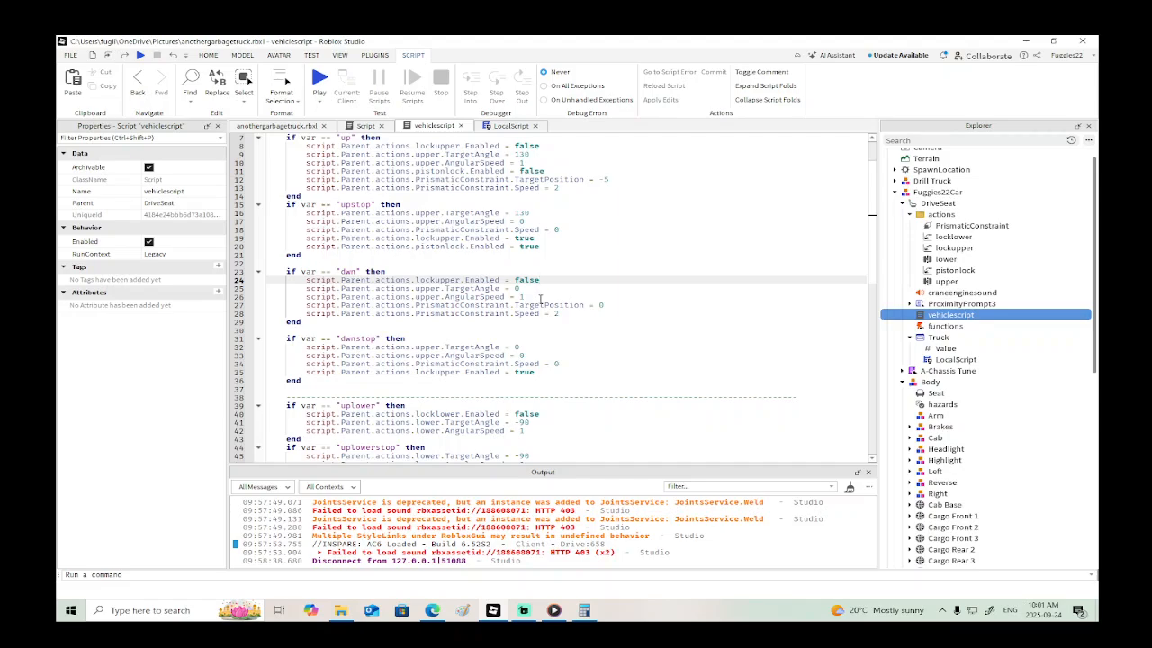
{"action": "key", "text": "Return"}
{"action": "key", "text": "ctrl+v"}
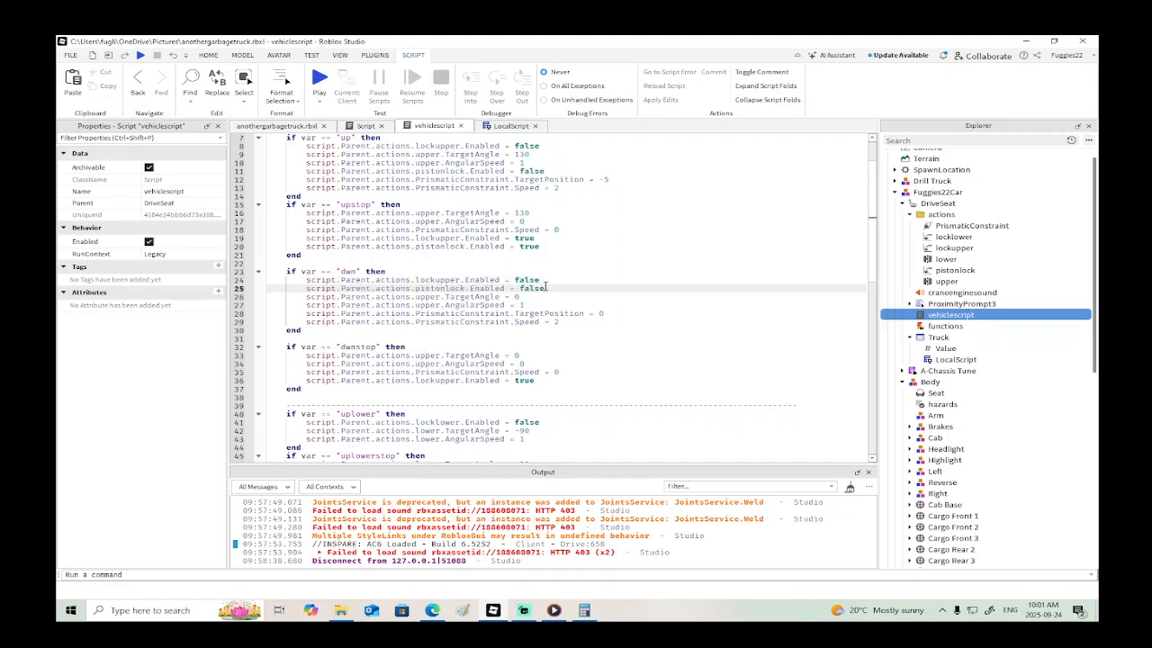
- Move the pistonlock.Enabled = false line in the "up" block directly below the lockupper.Enabled line
{"action": "scroll", "coordinate": [535, 241], "scroll_direction": "up", "scroll_amount": 2}
{"action": "left_click_drag", "start_coordinate": [543, 225], "coordinate": [281, 221]}
{"action": "key", "text": "ctrl+c"}
{"action": "key", "text": "BackSpace"}
{"action": "key", "text": "BackSpace"}
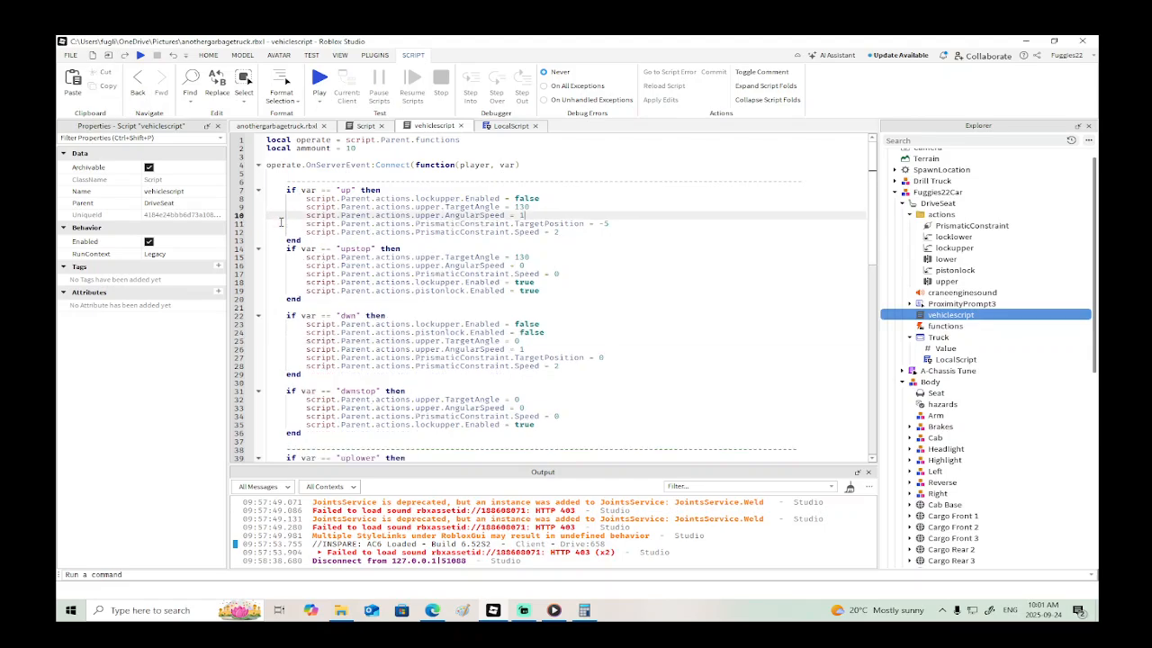
{"action": "left_click", "coordinate": [545, 198]}
{"action": "key", "text": "Return"}
{"action": "key", "text": "ctrl+v"}
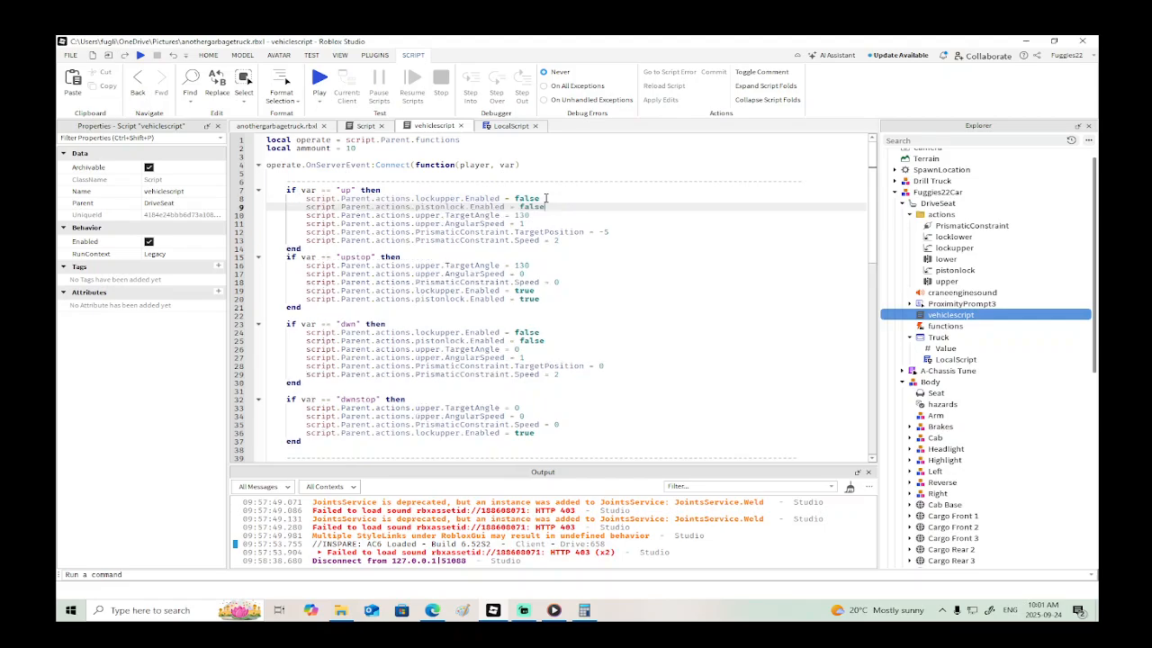
- Add script.Parent.actions.pistonlock.Enabled = true as the last line of the "dwnstop" block
{"action": "scroll", "coordinate": [546, 200], "scroll_direction": "down", "scroll_amount": 3}
{"action": "scroll", "coordinate": [538, 308], "scroll_direction": "down", "scroll_amount": 1}
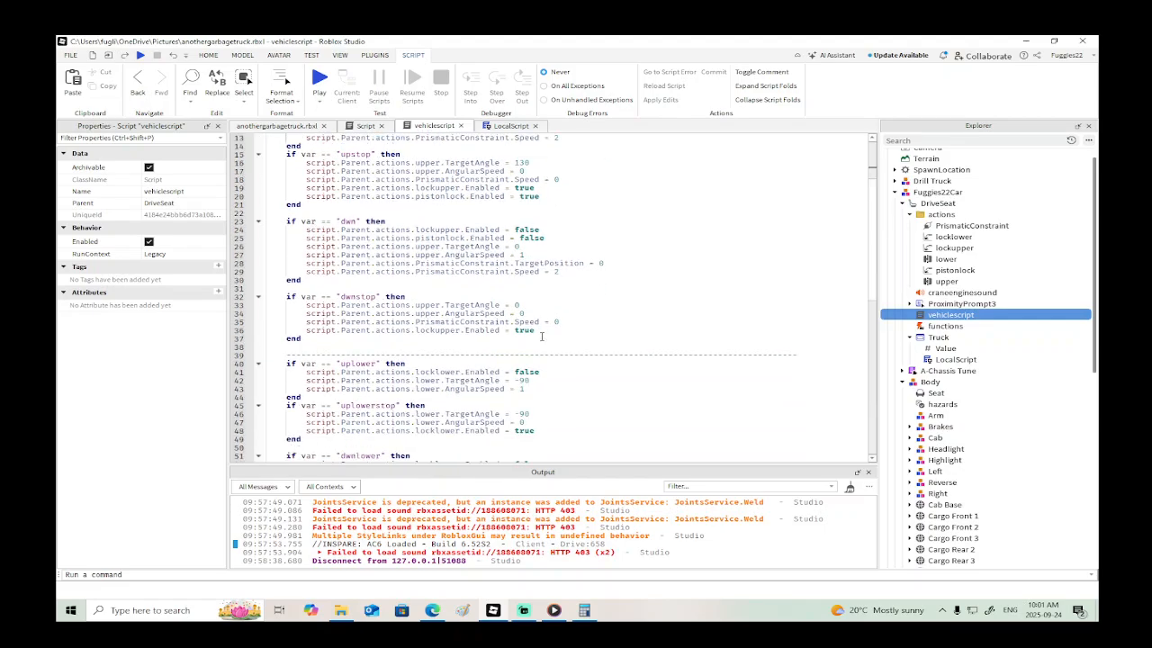
{"action": "left_click", "coordinate": [541, 330]}
{"action": "key", "text": "Return"}
{"action": "key", "text": "ctrl+v"}
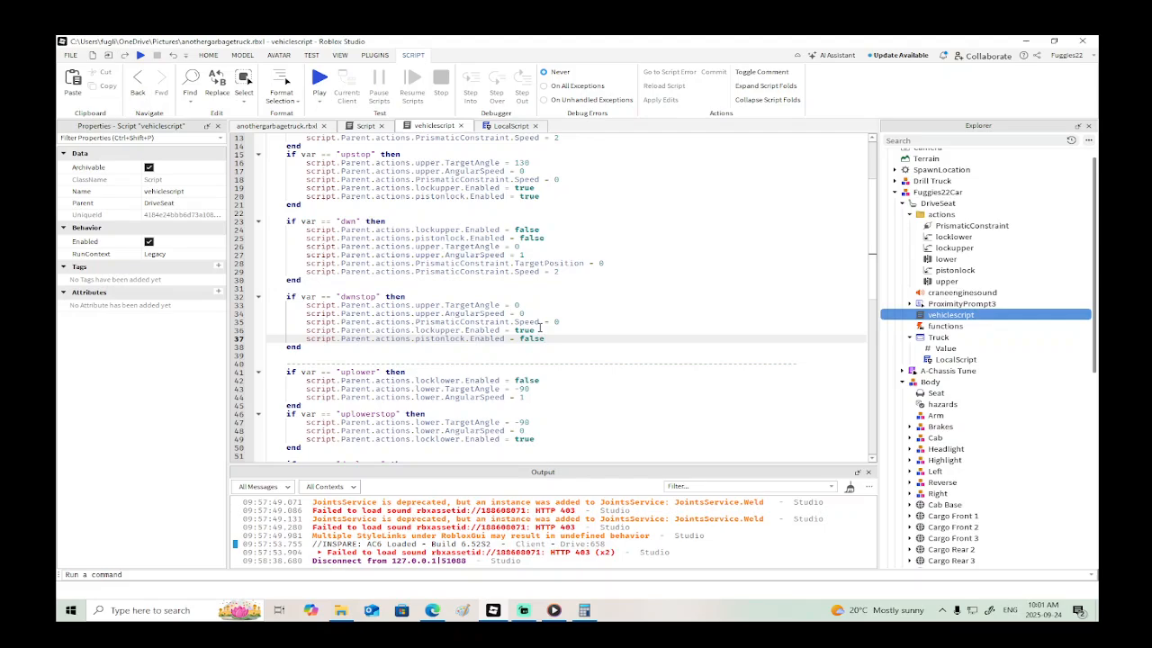
{"action": "key", "text": "BackSpace"}
{"action": "key", "text": "BackSpace"}
{"action": "type", "text": "true"}
- Review the edited vehiclescript and save the place to its existing file, anothergarbagetruck.rbxl
{"action": "scroll", "coordinate": [651, 293], "scroll_direction": "up", "scroll_amount": 4}
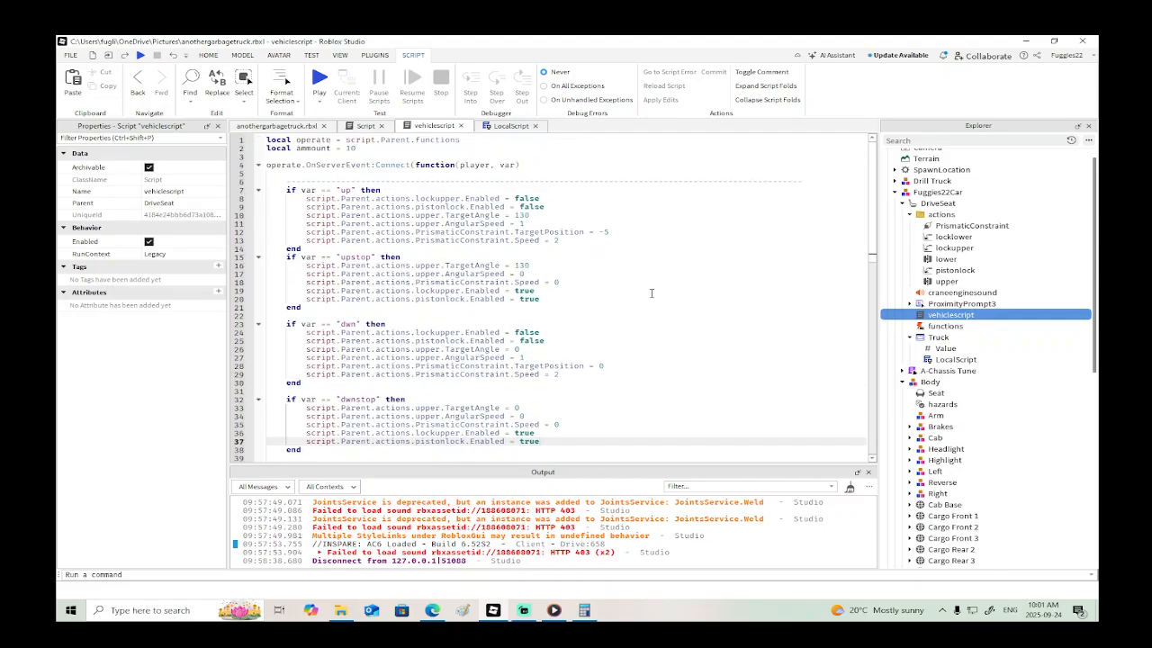
{"action": "scroll", "coordinate": [651, 293], "scroll_direction": "down", "scroll_amount": 7}
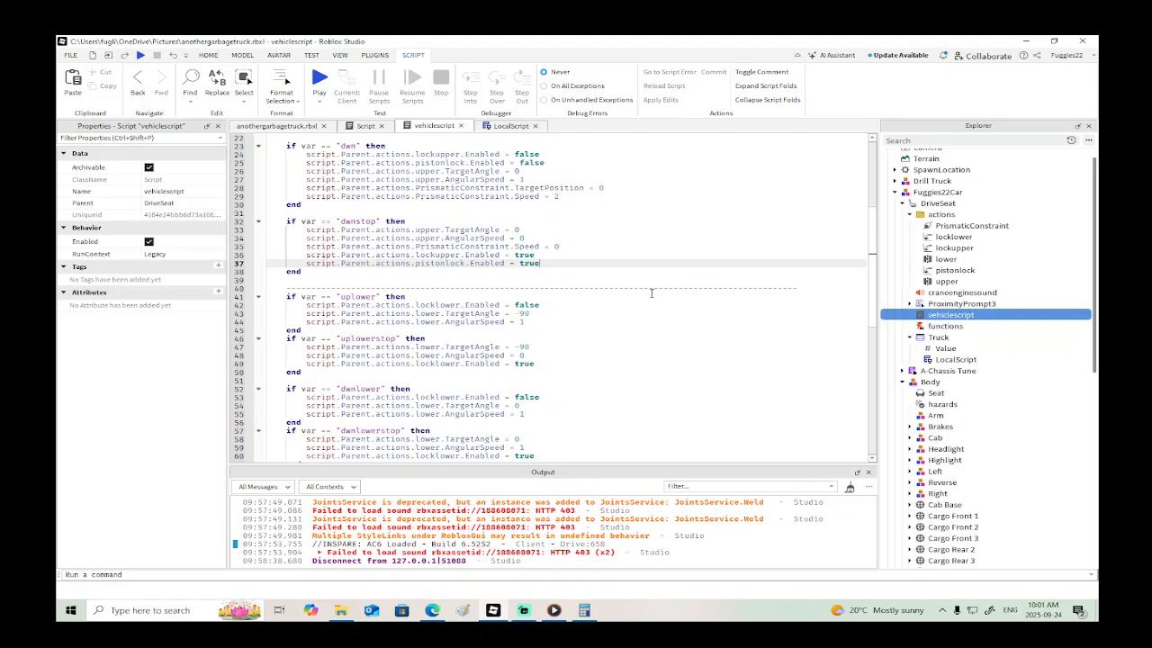
{"action": "scroll", "coordinate": [650, 293], "scroll_direction": "up", "scroll_amount": 7}
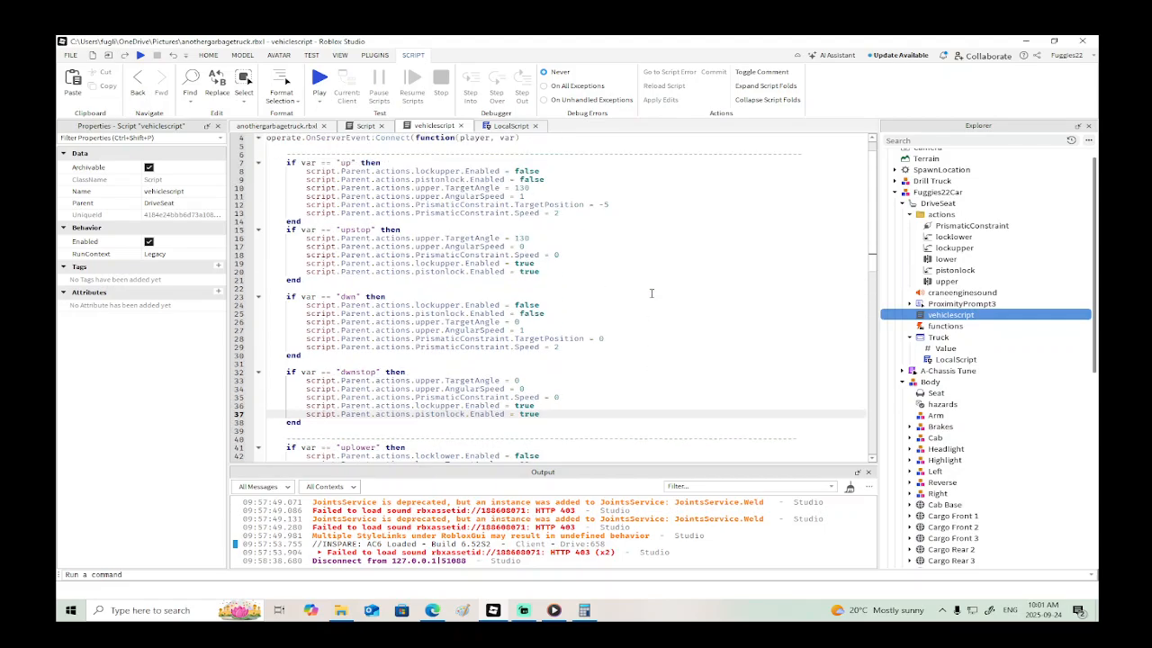
{"action": "left_click", "coordinate": [79, 58]}
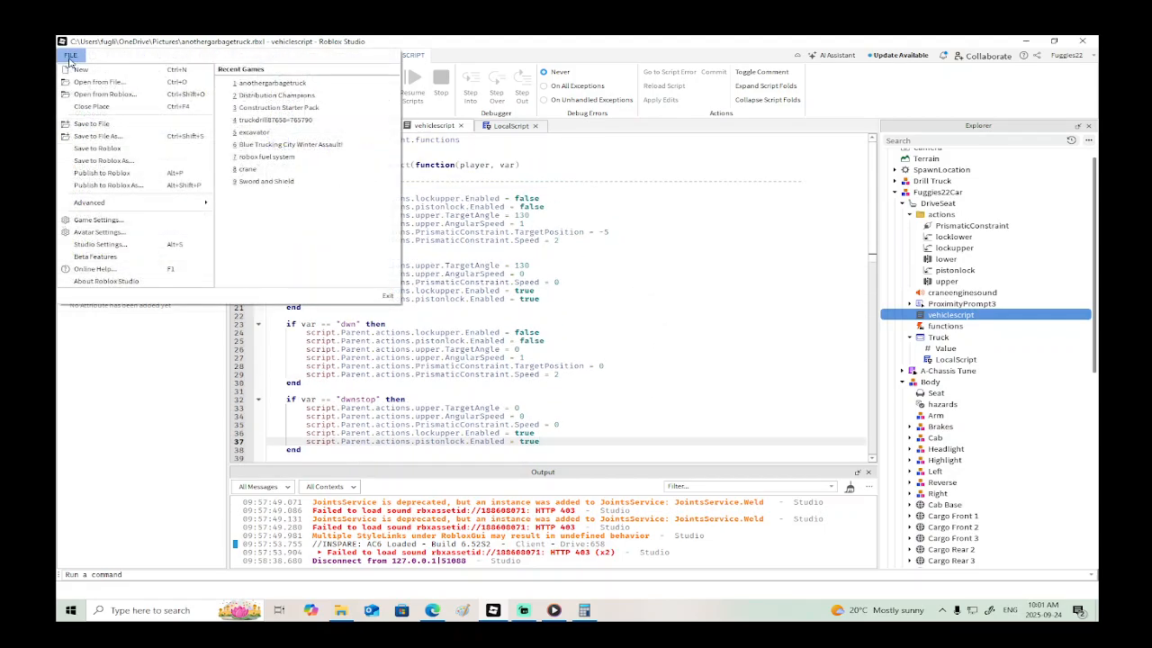
{"action": "left_click", "coordinate": [87, 126]}
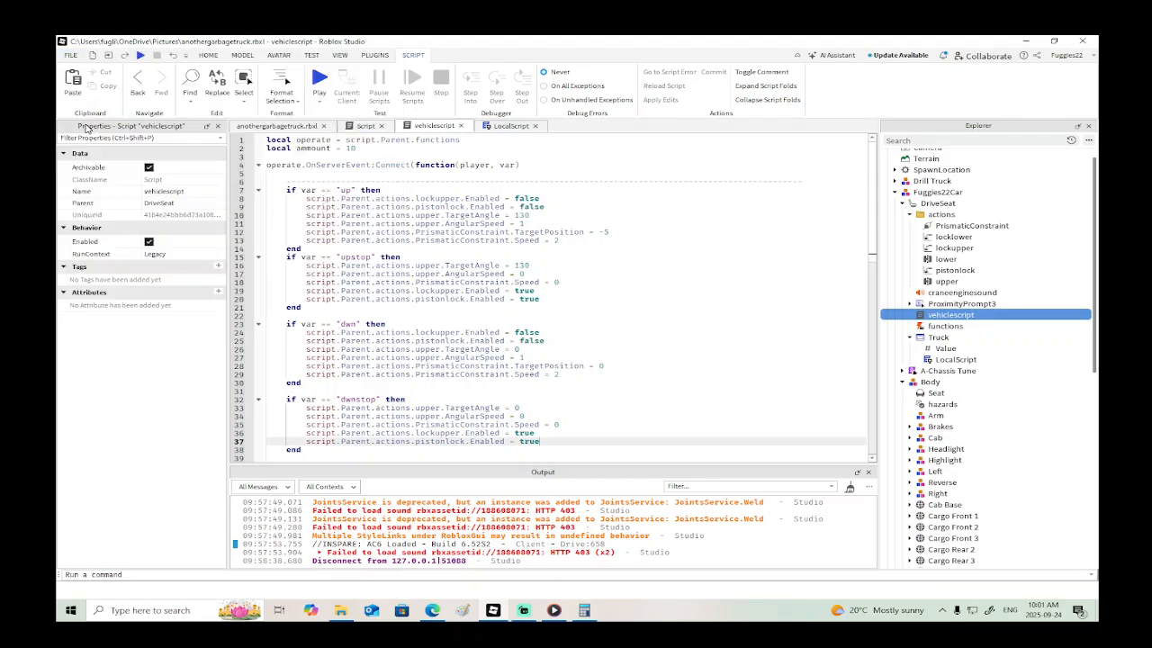
- Switch to the 3D view of the place and move the truck's Container mesh into the Misc model
{"action": "left_click", "coordinate": [293, 125]}
{"action": "left_click", "coordinate": [613, 336]}
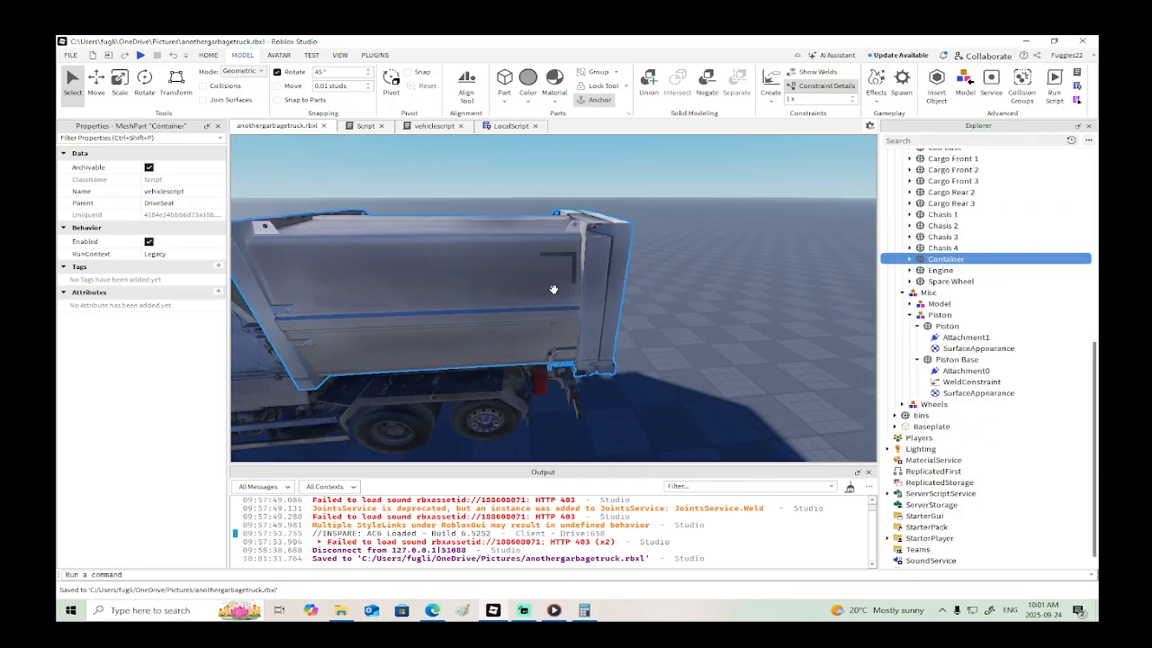
{"action": "left_click_drag", "start_coordinate": [938, 263], "coordinate": [910, 306]}
- Create a hinge constraint linking the Container to Cargo Rear 2 near the back of the truck
{"action": "right_click_drag", "start_coordinate": [749, 336], "coordinate": [749, 336]}
{"action": "key", "text": "w"}
{"action": "left_click", "coordinate": [771, 90]}
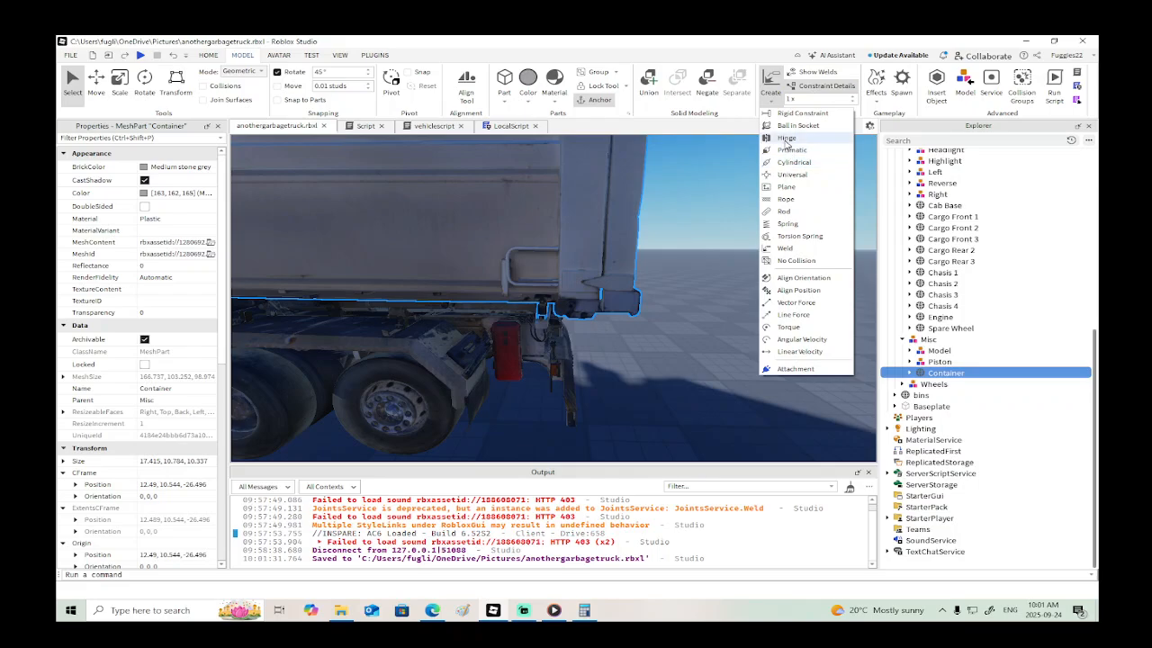
{"action": "left_click", "coordinate": [785, 140]}
{"action": "left_click", "coordinate": [528, 286]}
{"action": "right_click_drag", "start_coordinate": [528, 287], "coordinate": [528, 286]}
{"action": "key", "text": "w"}
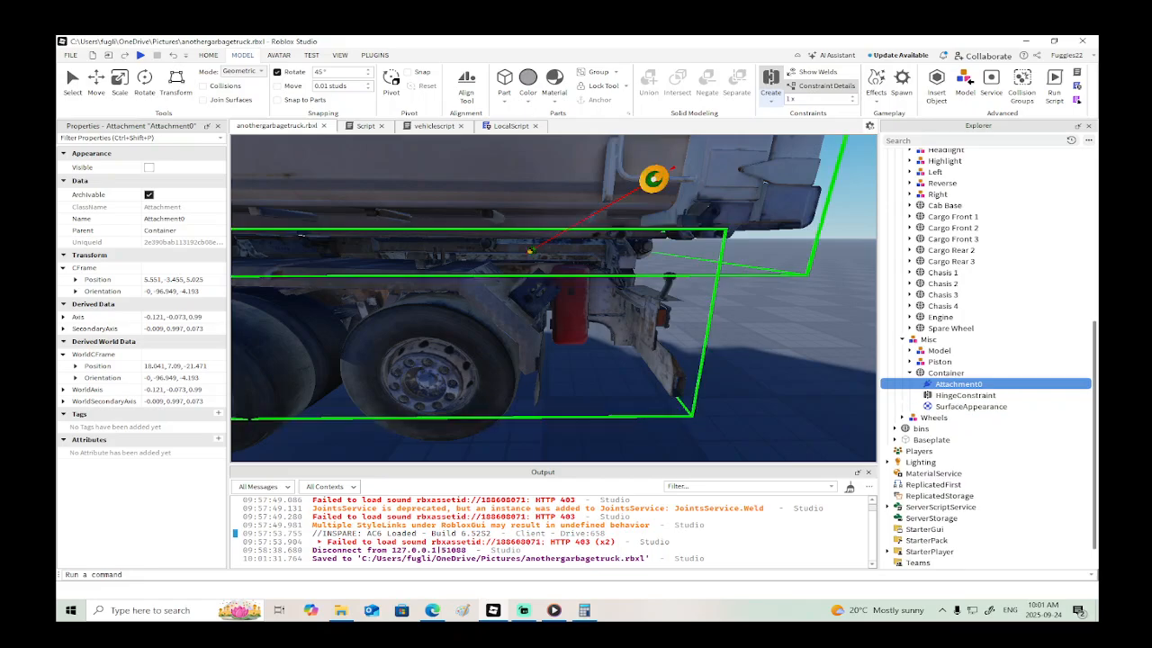
{"action": "left_click", "coordinate": [639, 230]}
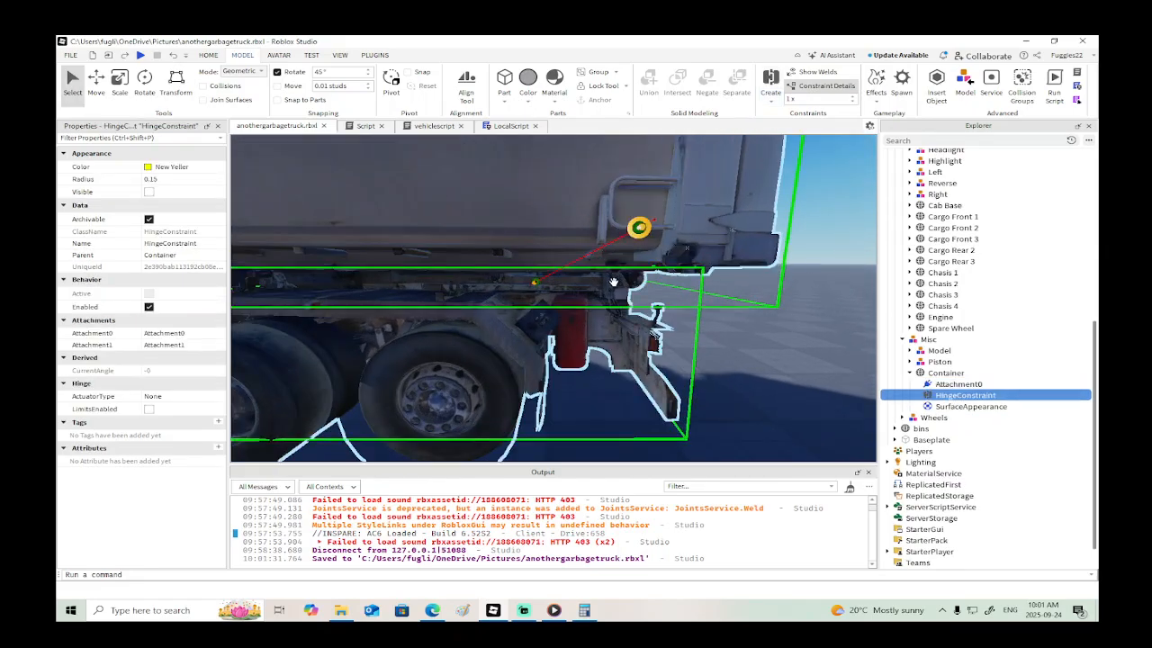
- Copy the world position of the hinge's Attachment0 to Attachment1, setting it to 18.041, 7.09, -21.471
{"action": "left_click", "coordinate": [637, 231]}
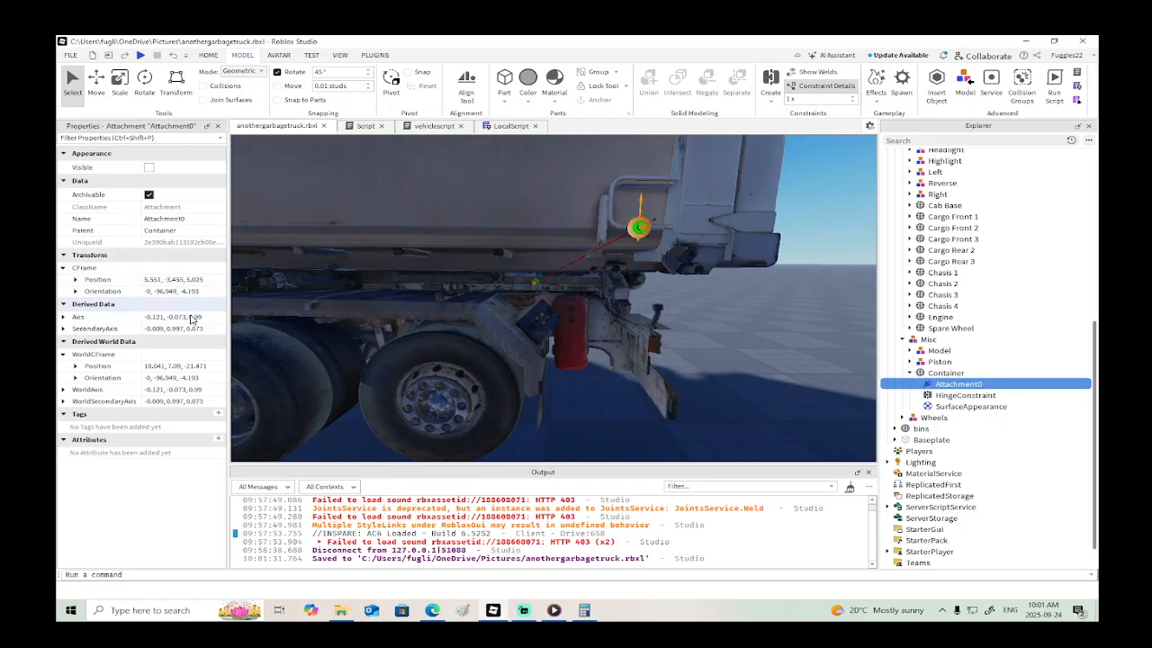
{"action": "left_click", "coordinate": [180, 366]}
{"action": "key", "text": "ctrl+c"}
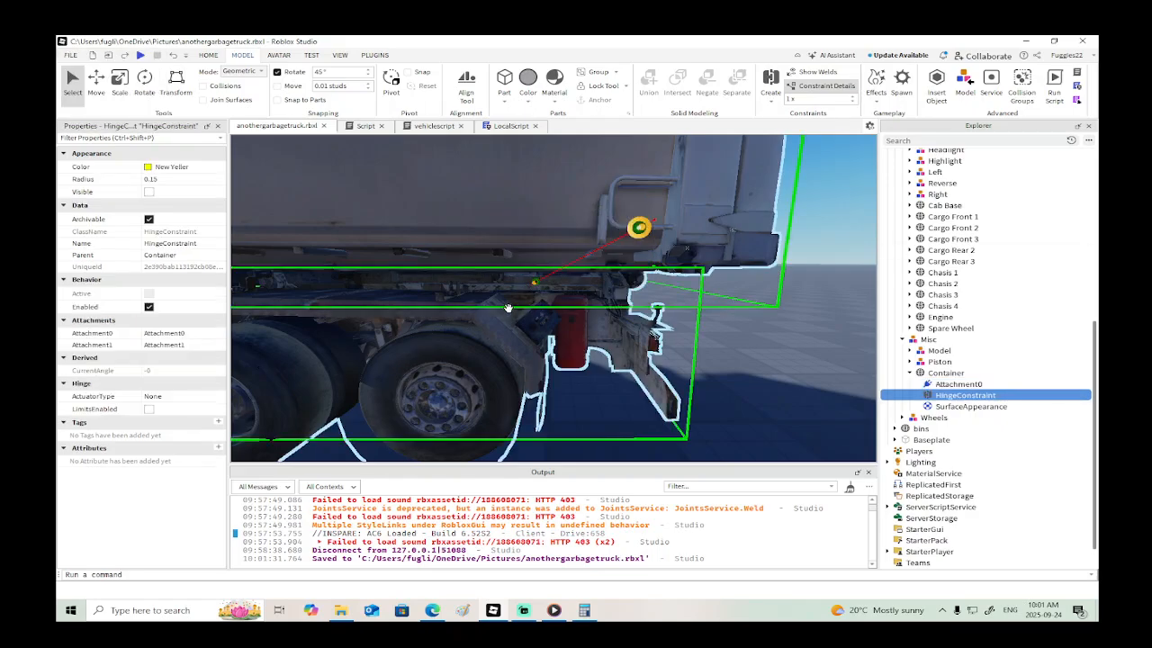
{"action": "left_click", "coordinate": [534, 279]}
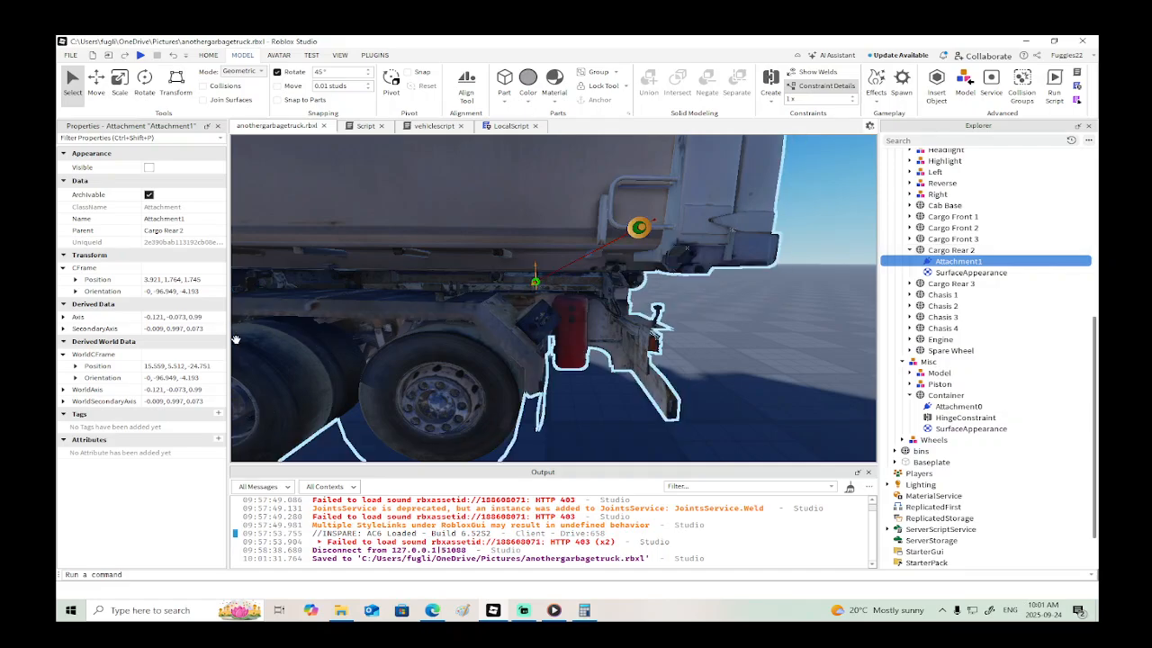
{"action": "left_click", "coordinate": [180, 366]}
{"action": "key", "text": "ctrl+v"}
{"action": "key", "text": "Return"}
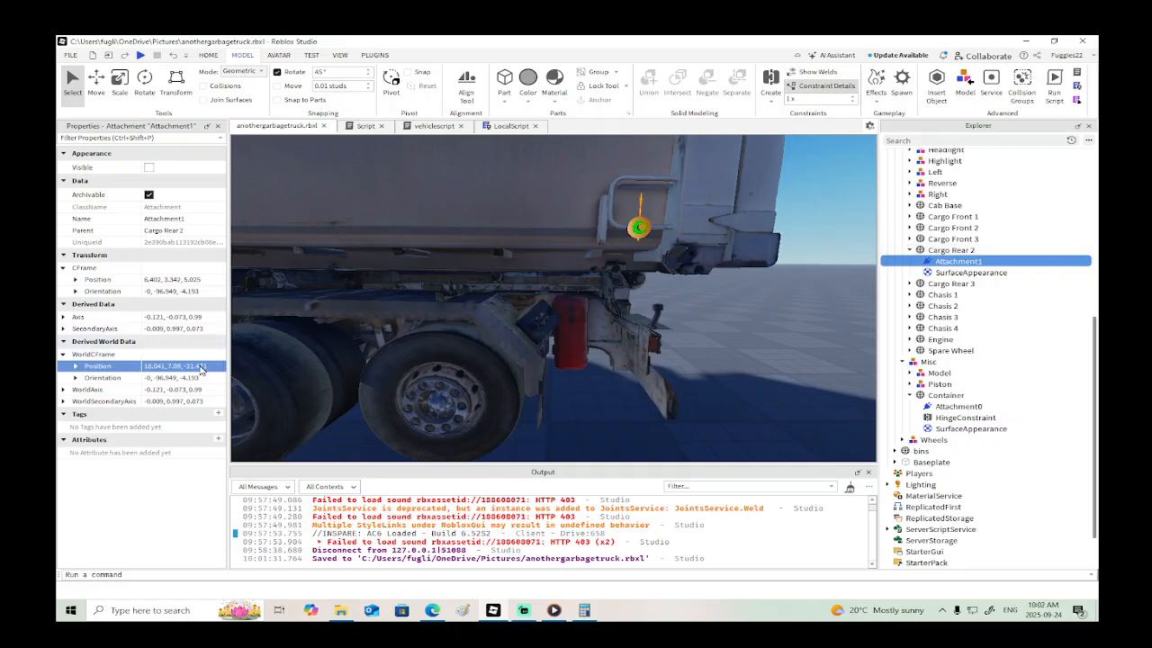
- Move Attachment1 down and about 1.106 studs rearward to the container's rear pivot point, at about 19.147, 5.698, -21.471
{"action": "scroll", "coordinate": [690, 301], "scroll_direction": "down", "scroll_amount": 3}
{"action": "scroll", "coordinate": [691, 301], "scroll_direction": "up", "scroll_amount": 2}
{"action": "scroll", "coordinate": [690, 306], "scroll_direction": "up", "scroll_amount": 2}
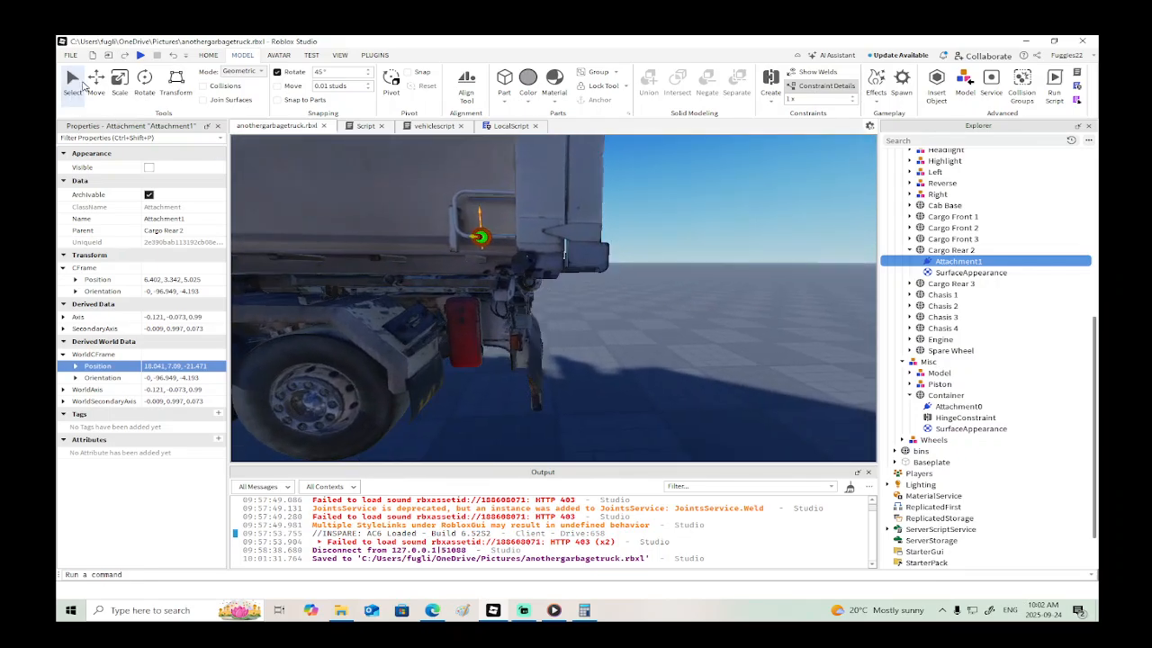
{"action": "left_click", "coordinate": [95, 81]}
{"action": "left_click_drag", "start_coordinate": [478, 171], "coordinate": [476, 231]}
{"action": "left_click_drag", "start_coordinate": [557, 285], "coordinate": [602, 285]}
{"action": "key", "text": "d"}
{"action": "right_click_drag", "start_coordinate": [620, 287], "coordinate": [621, 288]}
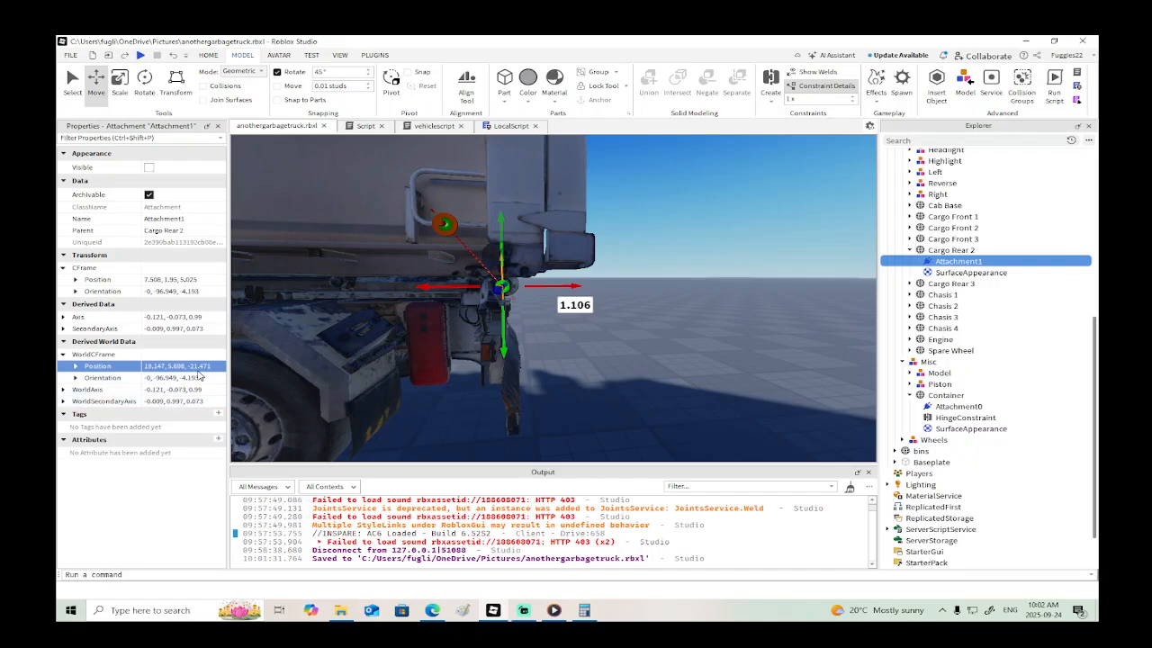
- Copy Attachment1's world position to Attachment0 on the Container, setting it to 19.147, 5.698, -21.471
{"action": "left_click", "coordinate": [200, 366]}
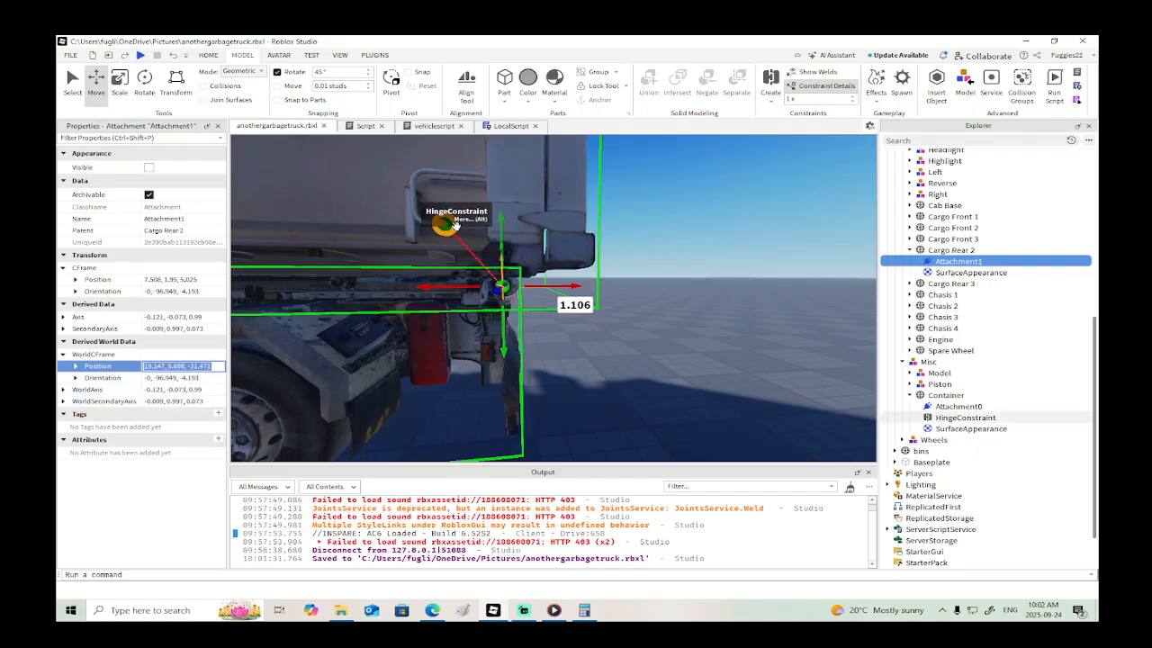
{"action": "left_click", "coordinate": [445, 223]}
{"action": "left_click", "coordinate": [211, 364]}
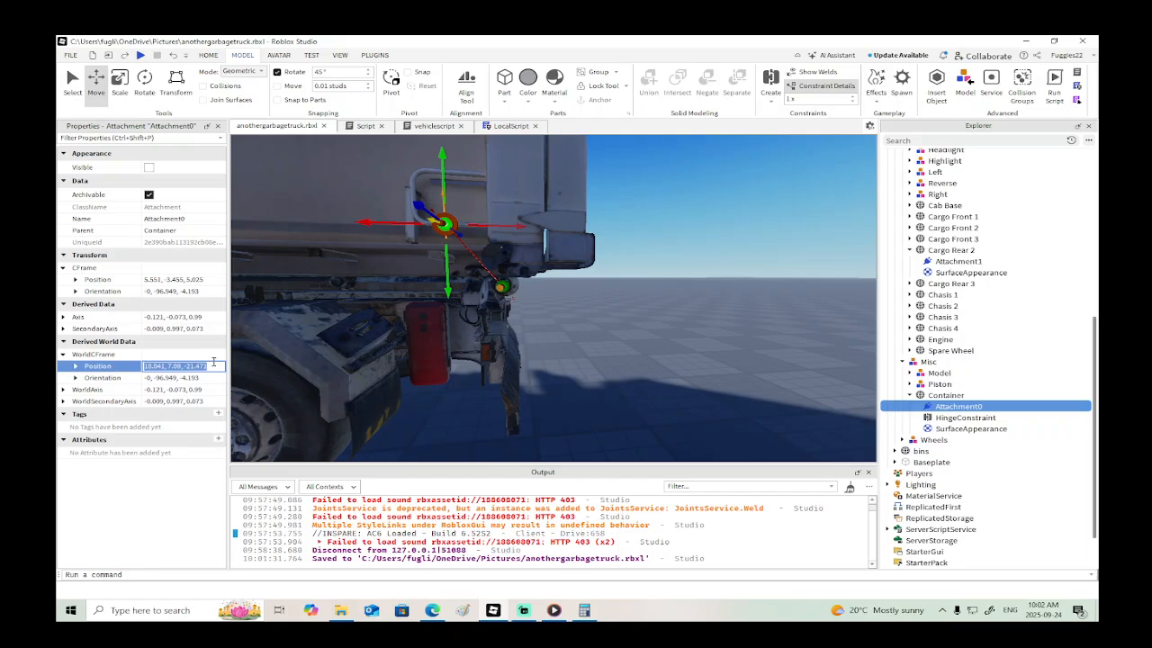
{"action": "type", "text": "13.147, 5.698, -21.471"}
{"action": "key", "text": "Return"}
- Move the container's HingeConstraint into the DriveSeat's actions folder and rename it dump
{"action": "right_click_drag", "start_coordinate": [693, 343], "coordinate": [693, 348]}
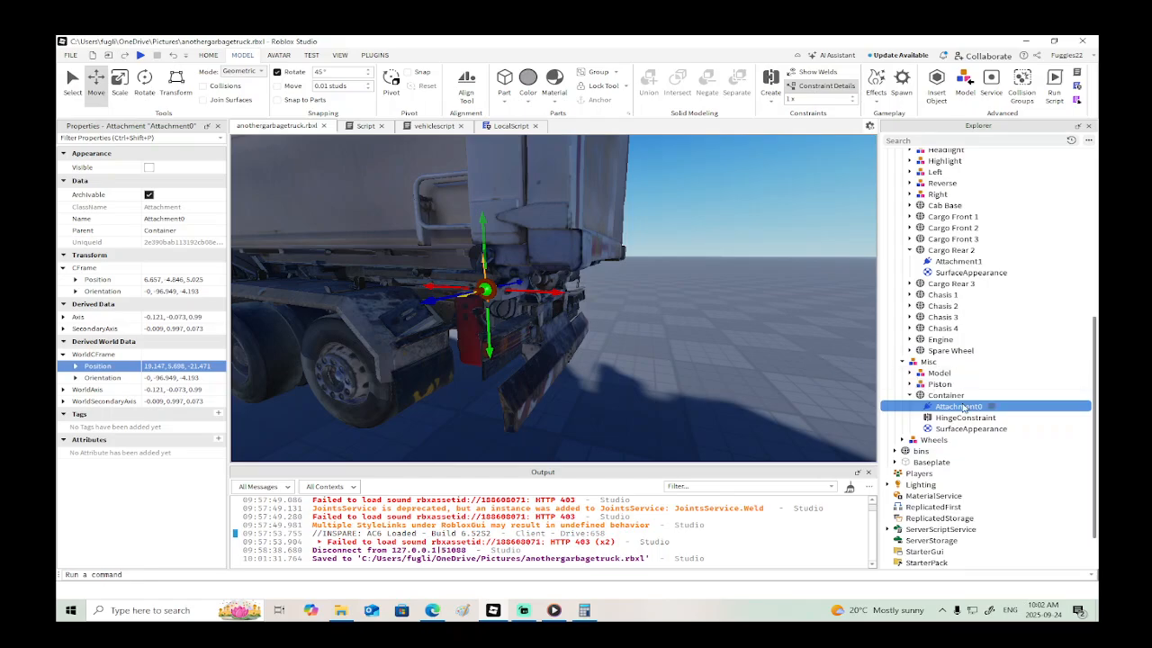
{"action": "left_click", "coordinate": [945, 418]}
{"action": "left_click_drag", "start_coordinate": [945, 421], "coordinate": [934, 239]}
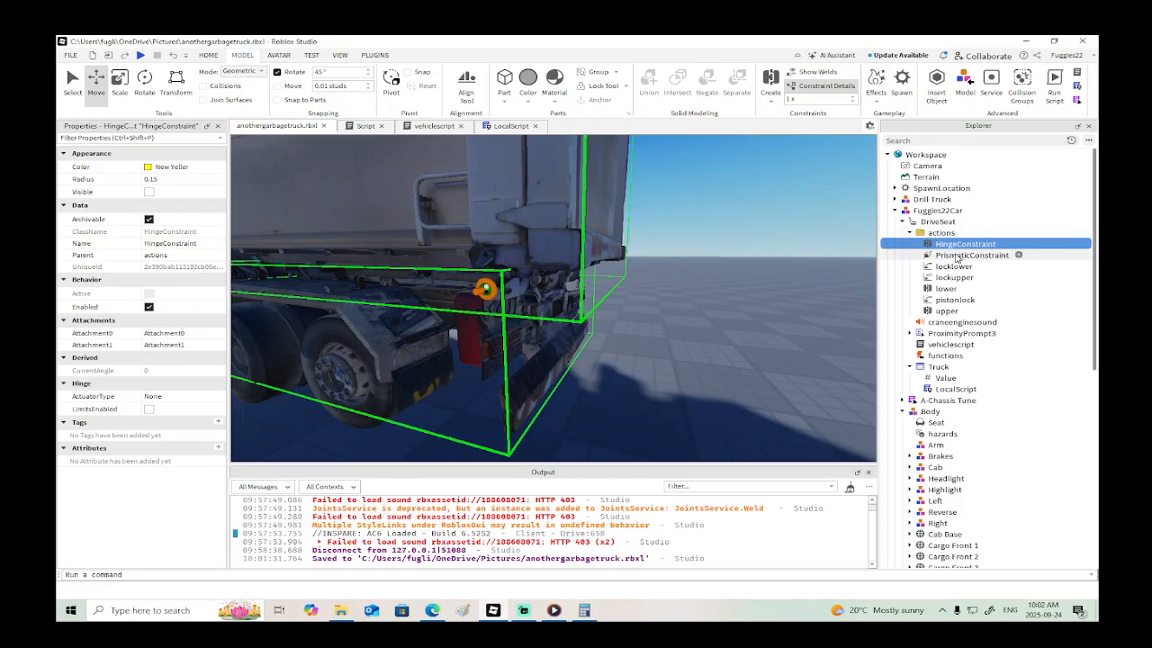
{"action": "left_click", "coordinate": [951, 245]}
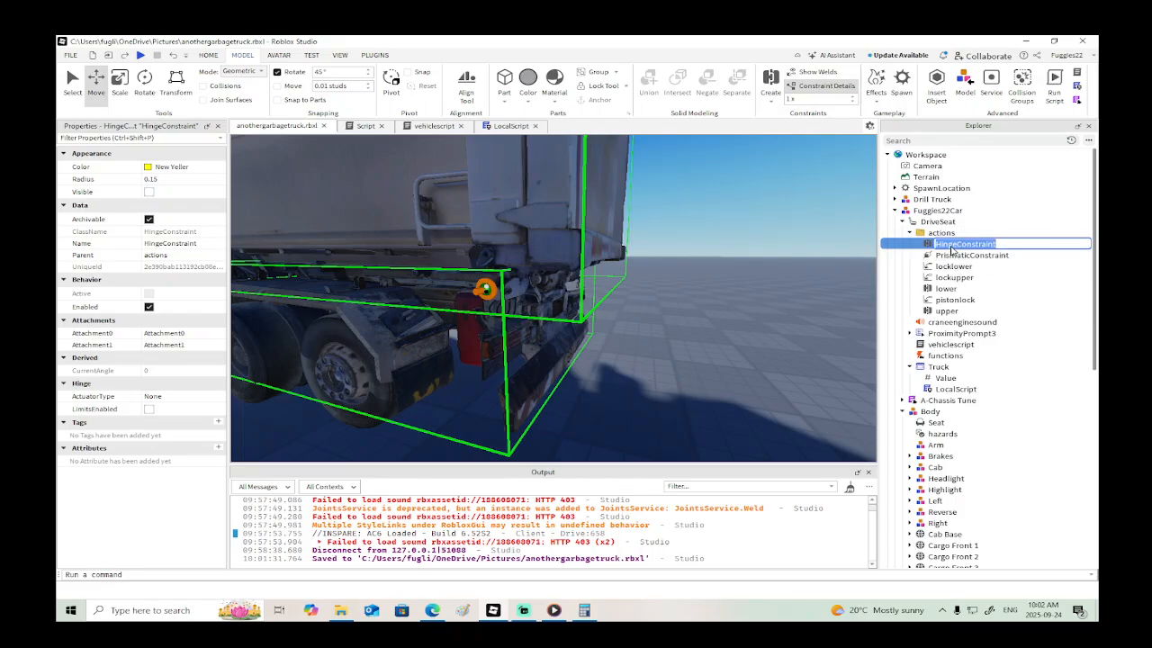
{"action": "type", "text": "dump"}
{"action": "key", "text": "Return"}
- Create a weld constraint joining the Container to Cargo Front 1
{"action": "scroll", "coordinate": [669, 298], "scroll_direction": "down", "scroll_amount": 3}
{"action": "right_click_drag", "start_coordinate": [593, 305], "coordinate": [691, 126]}
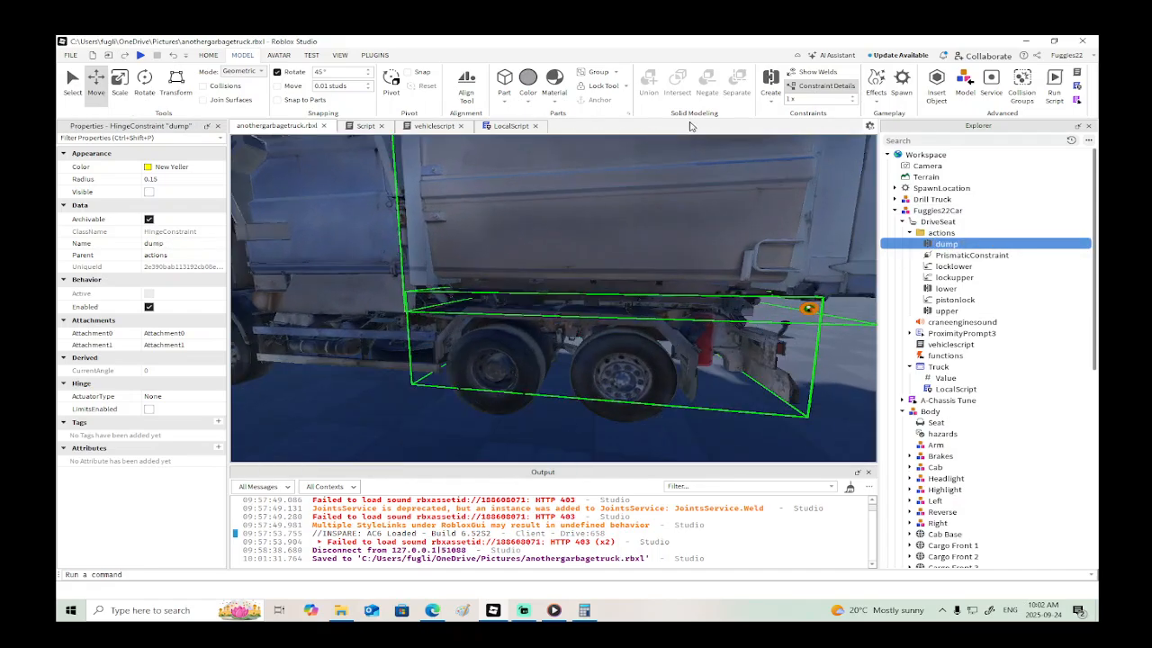
{"action": "left_click", "coordinate": [770, 87]}
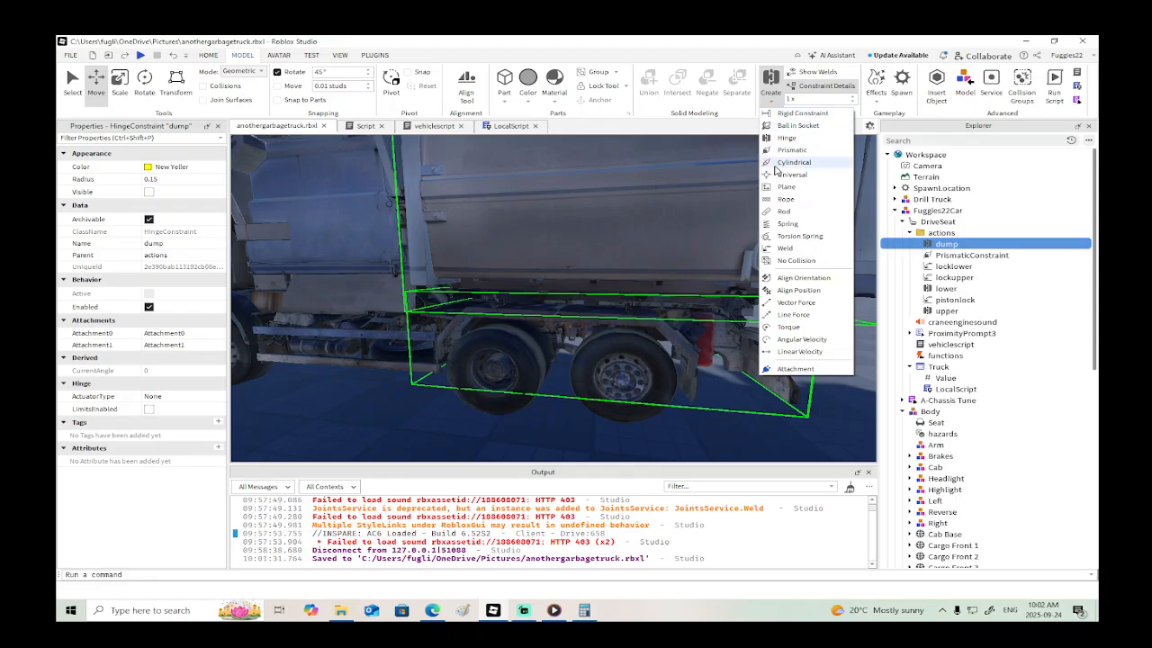
{"action": "left_click", "coordinate": [783, 247]}
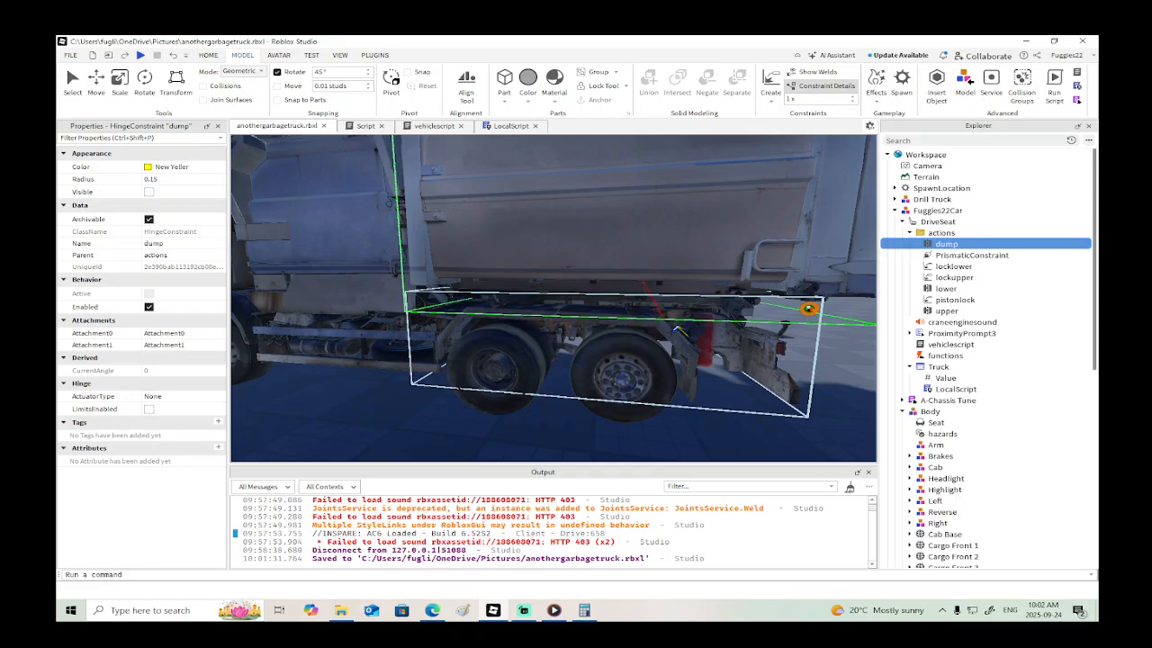
{"action": "scroll", "coordinate": [808, 307], "scroll_direction": "down", "scroll_amount": 3}
{"action": "left_click", "coordinate": [705, 207]}
{"action": "scroll", "coordinate": [470, 264], "scroll_direction": "up", "scroll_amount": 3}
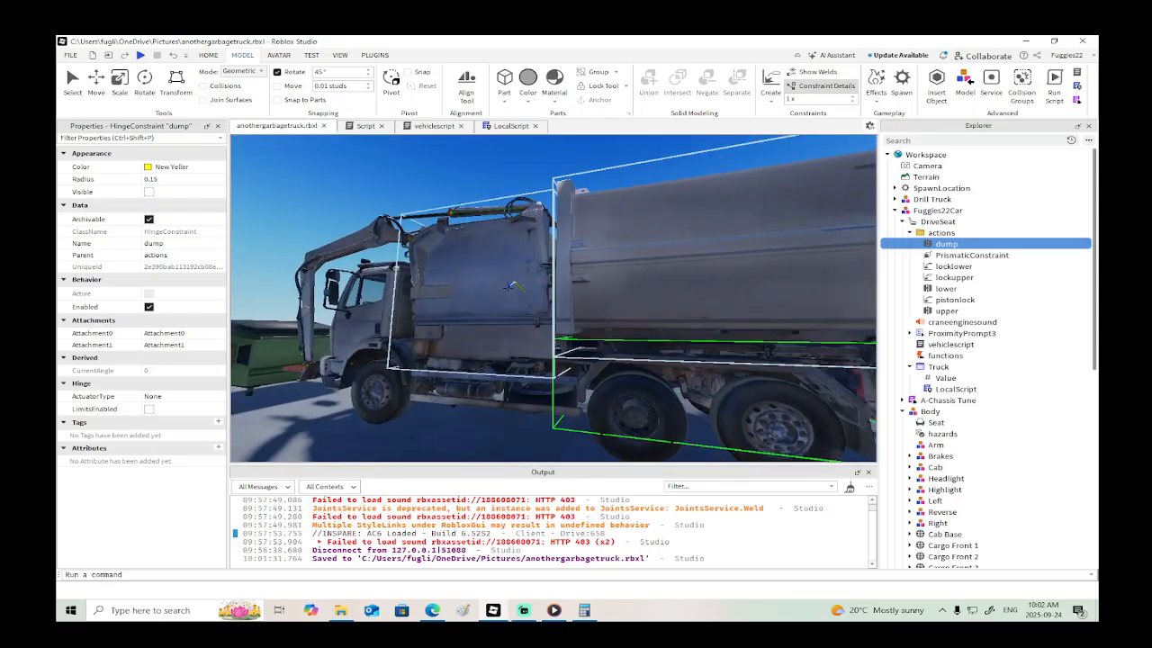
{"action": "left_click", "coordinate": [504, 283]}
- Rename the container's new WeldConstraint as dumplock and move it into the actions folder
{"action": "double_click", "coordinate": [955, 361]}
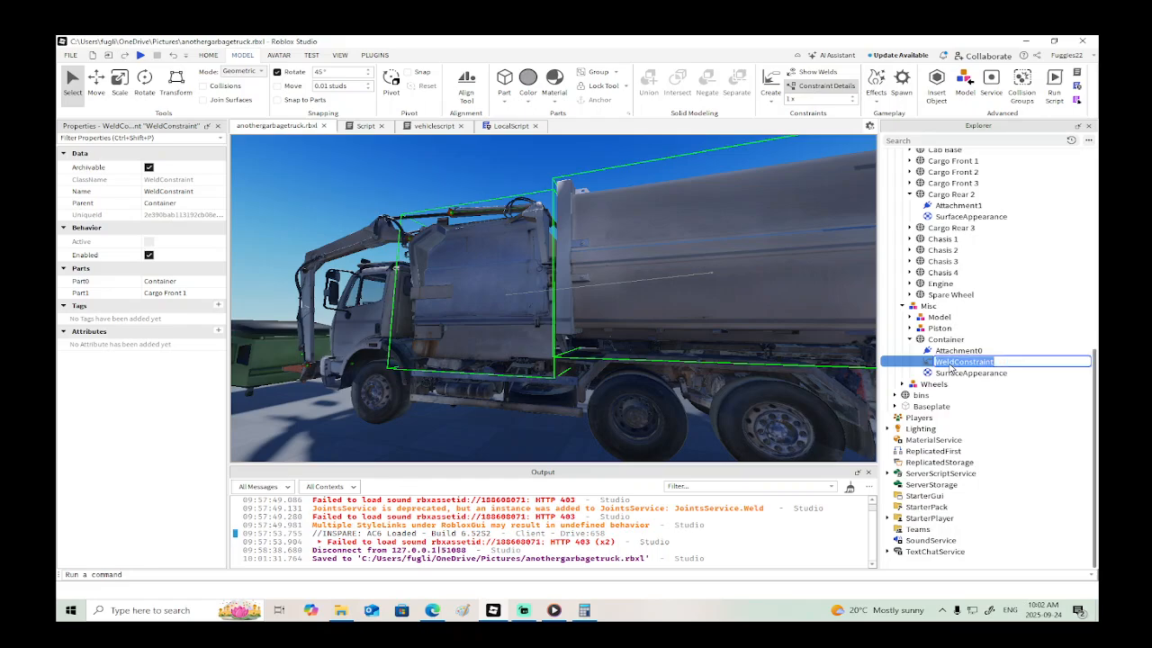
{"action": "type", "text": "dumplock"}
{"action": "key", "text": "Return"}
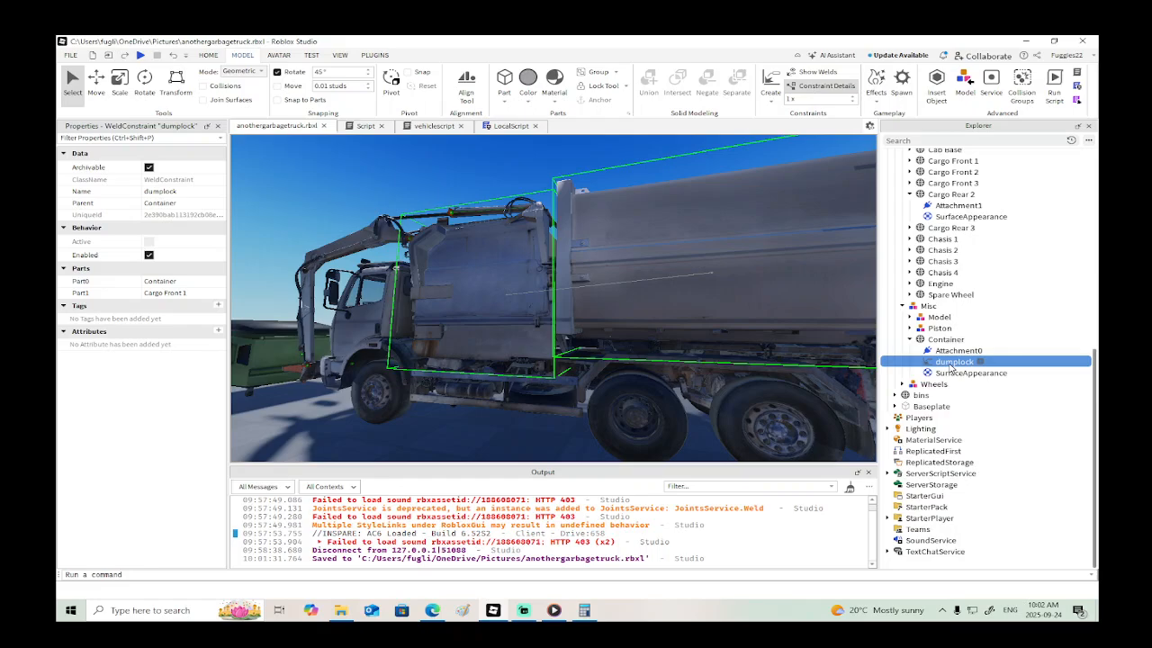
{"action": "left_click_drag", "start_coordinate": [951, 366], "coordinate": [939, 235]}
{"action": "scroll", "coordinate": [707, 332], "scroll_direction": "down", "scroll_amount": 3}
{"action": "right_click_drag", "start_coordinate": [708, 332], "coordinate": [704, 334]}
{"action": "scroll", "coordinate": [704, 334], "scroll_direction": "up", "scroll_amount": 3}
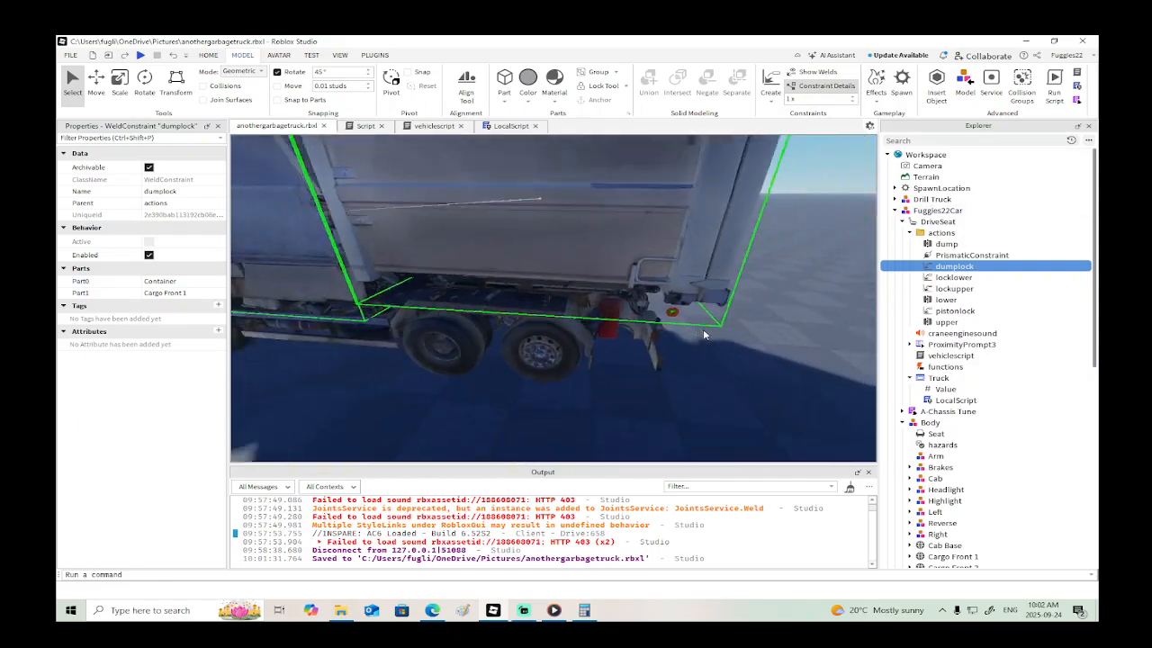
{"action": "scroll", "coordinate": [702, 337], "scroll_direction": "down", "scroll_amount": 4}
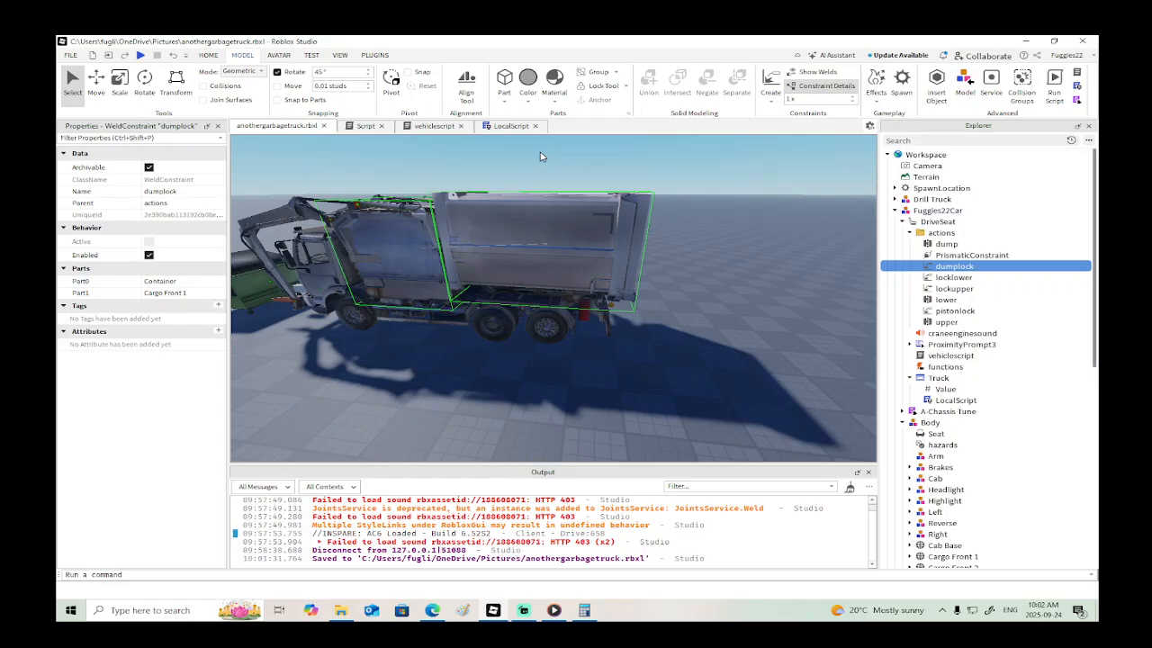
{"action": "scroll", "coordinate": [540, 157], "scroll_direction": "up", "scroll_amount": 2}
- In the LocalScript, split the joined end)UIS.InputEnded line of the Right-key handlers, leaving one blank line between the two blocks
{"action": "left_click", "coordinate": [505, 126]}
{"action": "scroll", "coordinate": [486, 171], "scroll_direction": "down", "scroll_amount": 10}
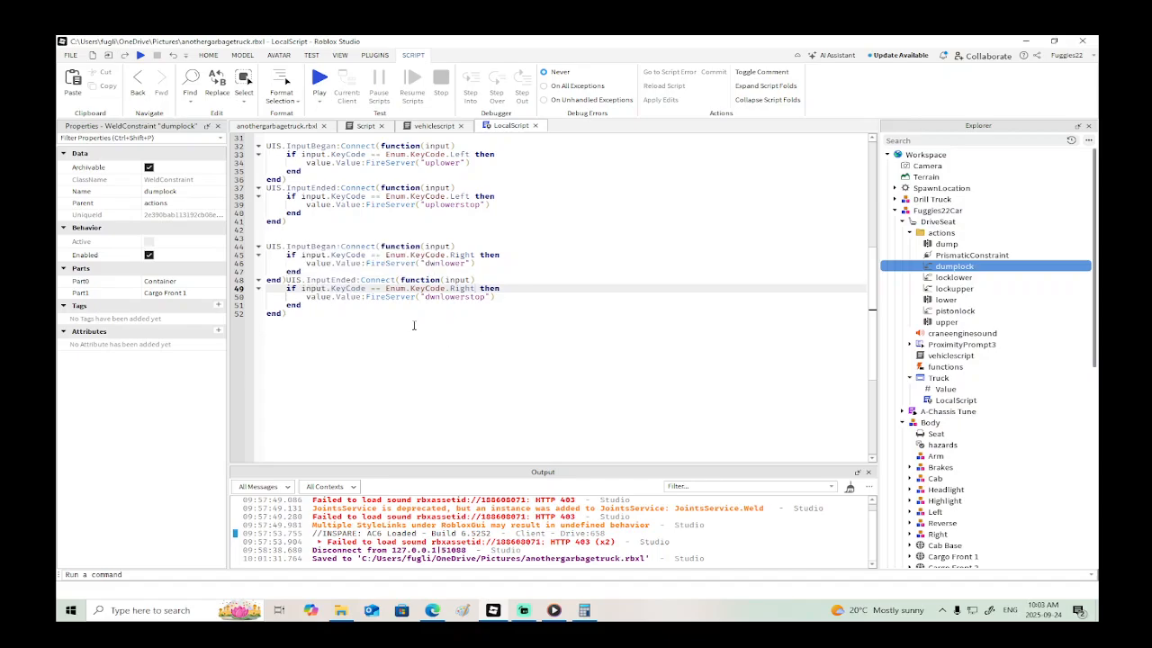
{"action": "left_click", "coordinate": [322, 271]}
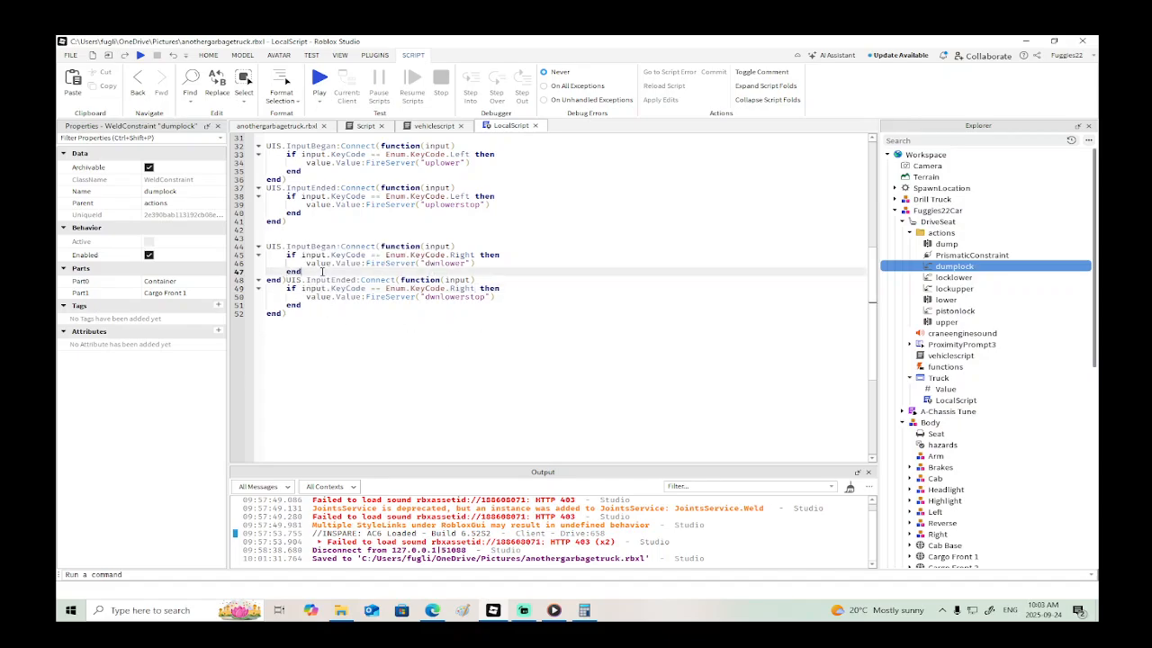
{"action": "key", "text": "Return"}
{"action": "key", "text": "Down"}
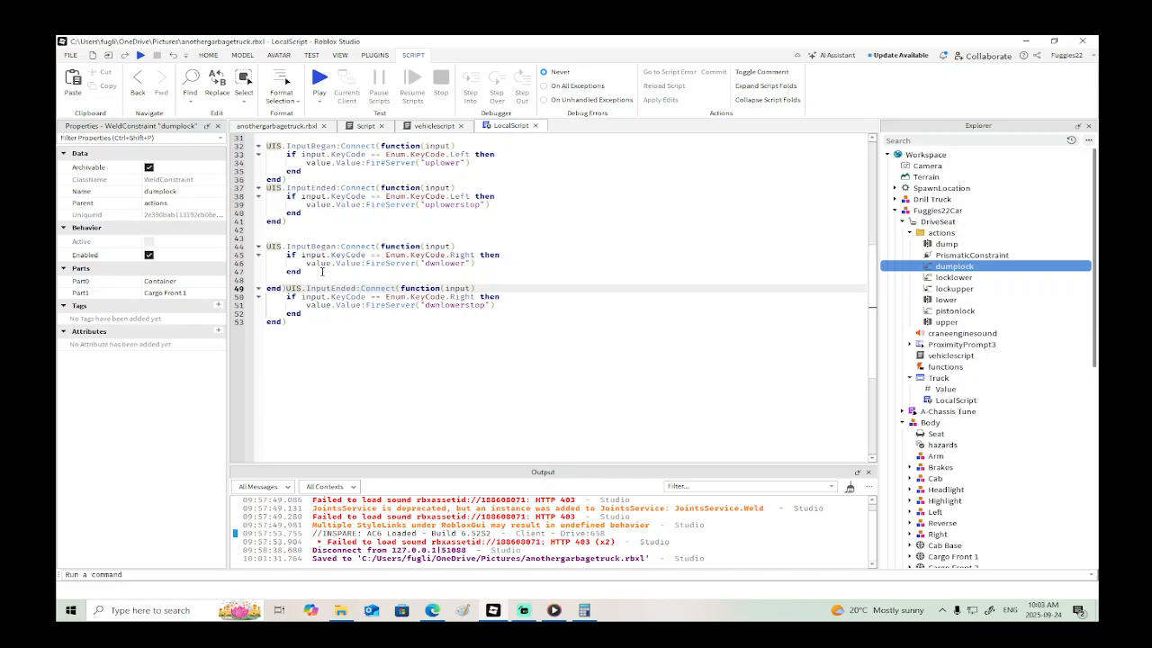
{"action": "key", "text": "Return"}
{"action": "key", "text": "Return"}
{"action": "key", "text": "Up"}
{"action": "key", "text": "Up"}
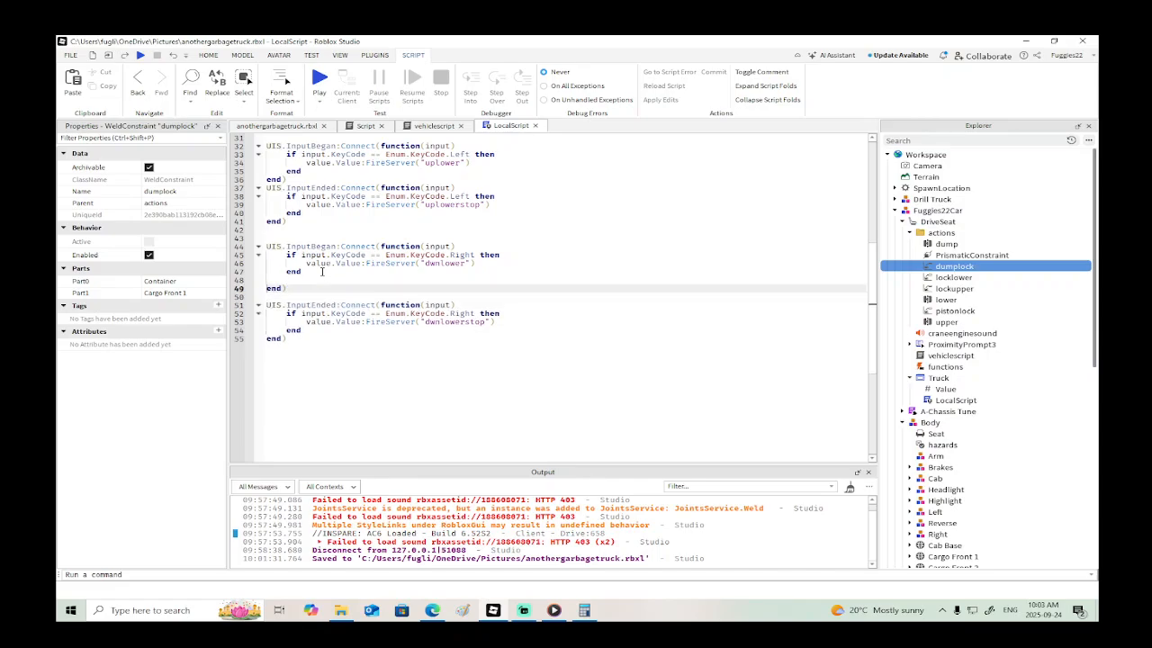
{"action": "key", "text": "BackSpace"}
{"action": "key", "text": "BackSpace"}
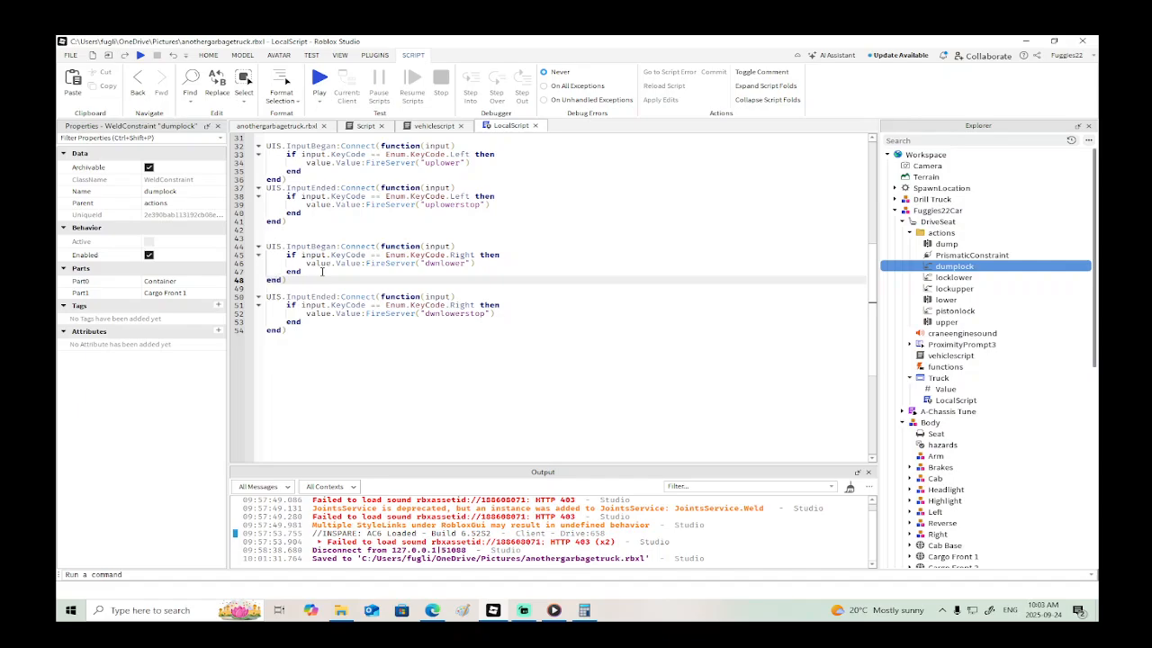
- Examine the LocalScript's key handlers, highlighting the InputBegan and InputEnded blocks for the Right key
{"action": "scroll", "coordinate": [321, 272], "scroll_direction": "up", "scroll_amount": 10}
{"action": "scroll", "coordinate": [321, 266], "scroll_direction": "down", "scroll_amount": 13}
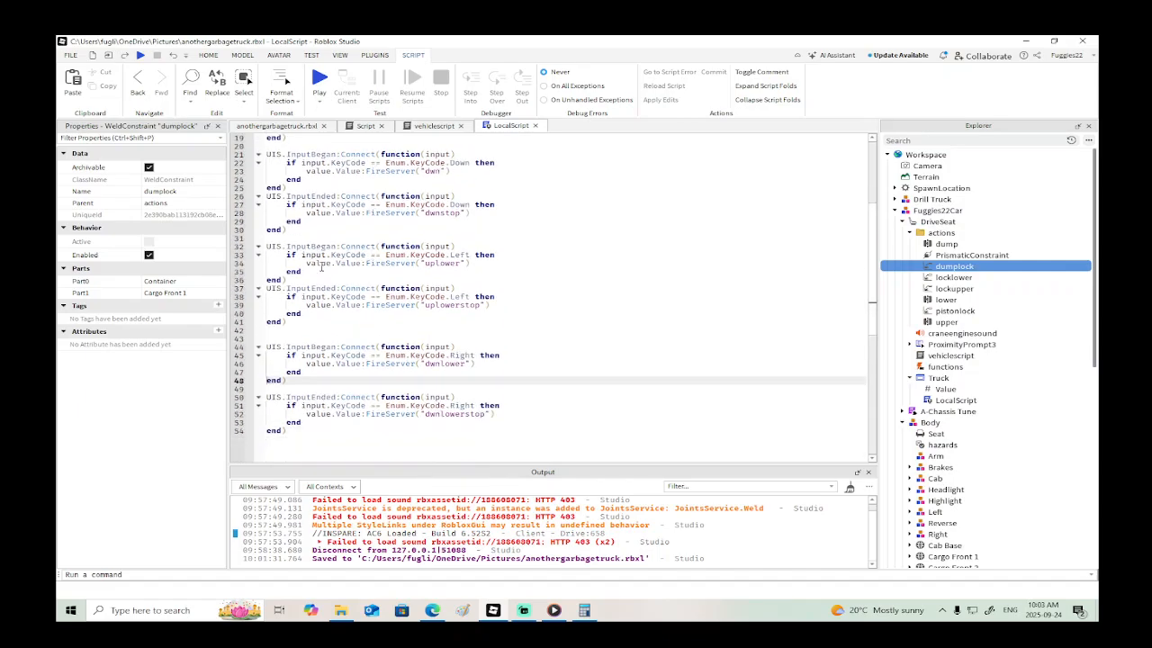
{"action": "scroll", "coordinate": [319, 254], "scroll_direction": "up", "scroll_amount": 4}
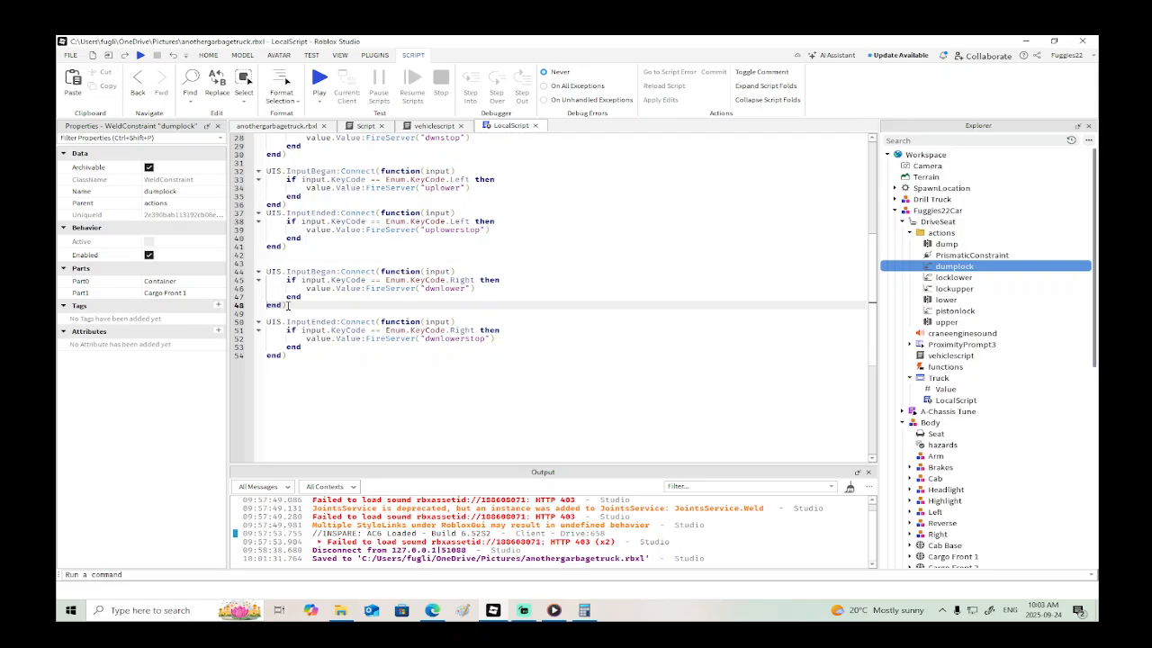
{"action": "left_click_drag", "start_coordinate": [288, 306], "coordinate": [266, 271]}
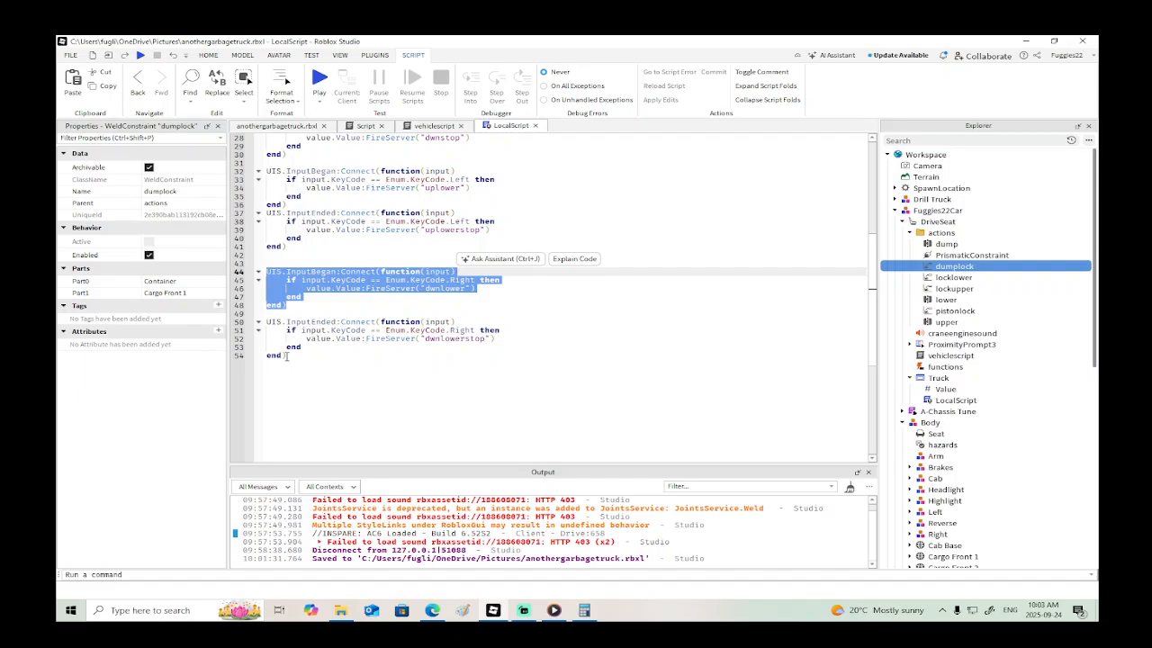
{"action": "left_click_drag", "start_coordinate": [286, 356], "coordinate": [267, 272]}
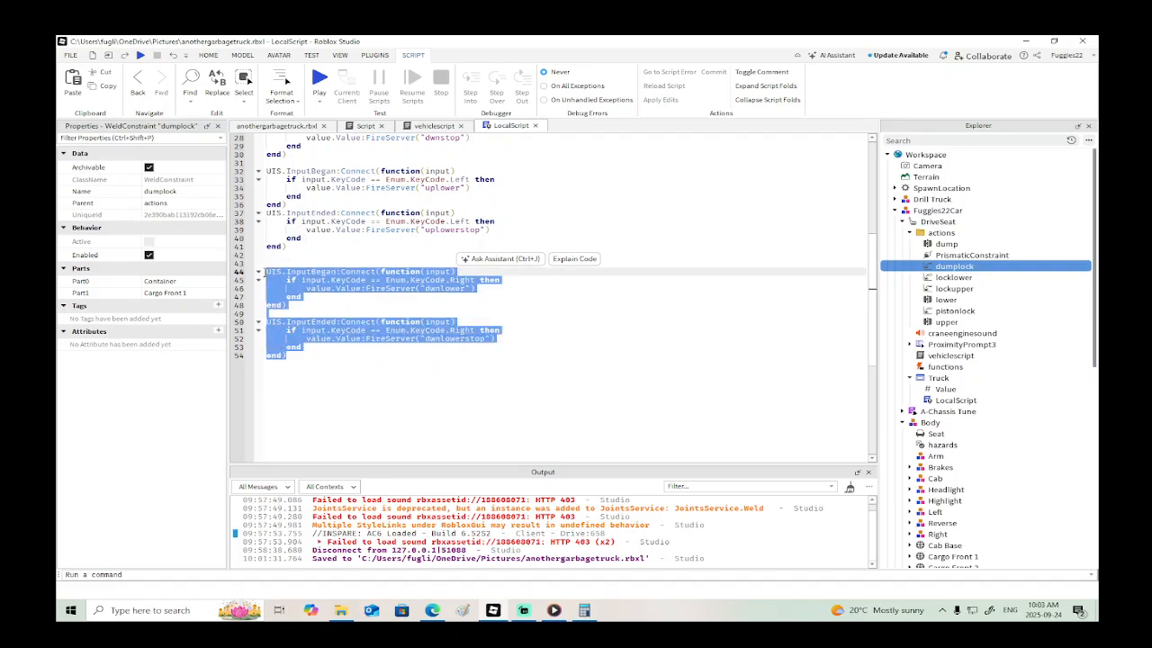
{"action": "left_click", "coordinate": [309, 306]}
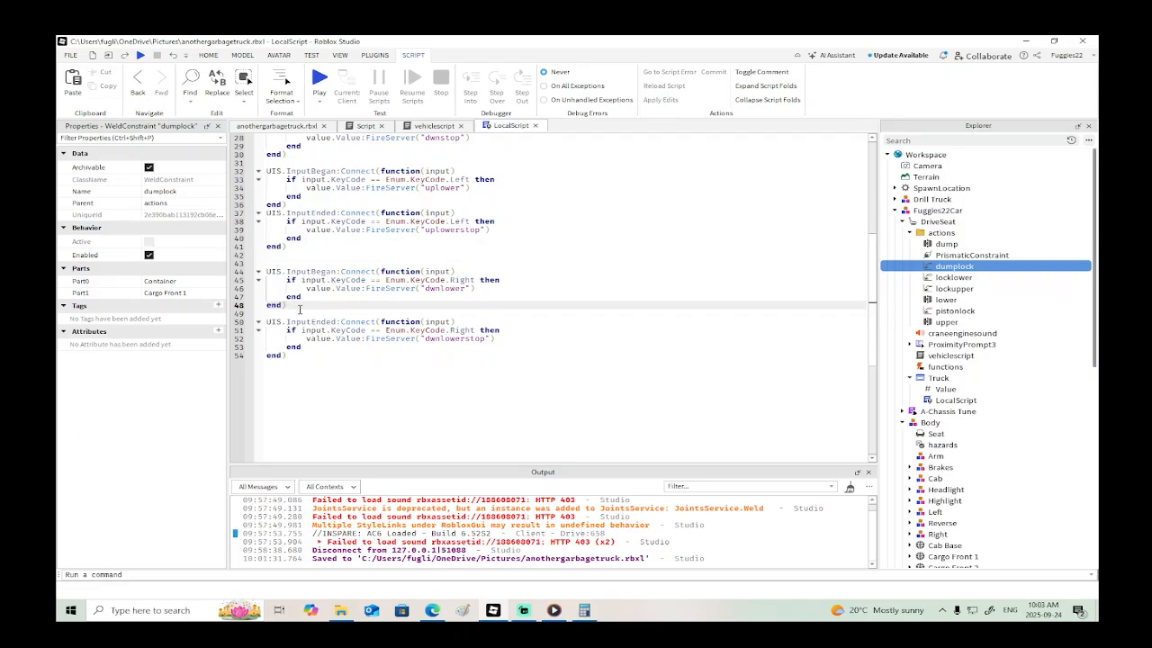
- Duplicate the Right-key InputBegan and InputEnded handlers below the last handler in the LocalScript
{"action": "left_click_drag", "start_coordinate": [289, 357], "coordinate": [269, 270]}
{"action": "key", "text": "ctrl+c"}
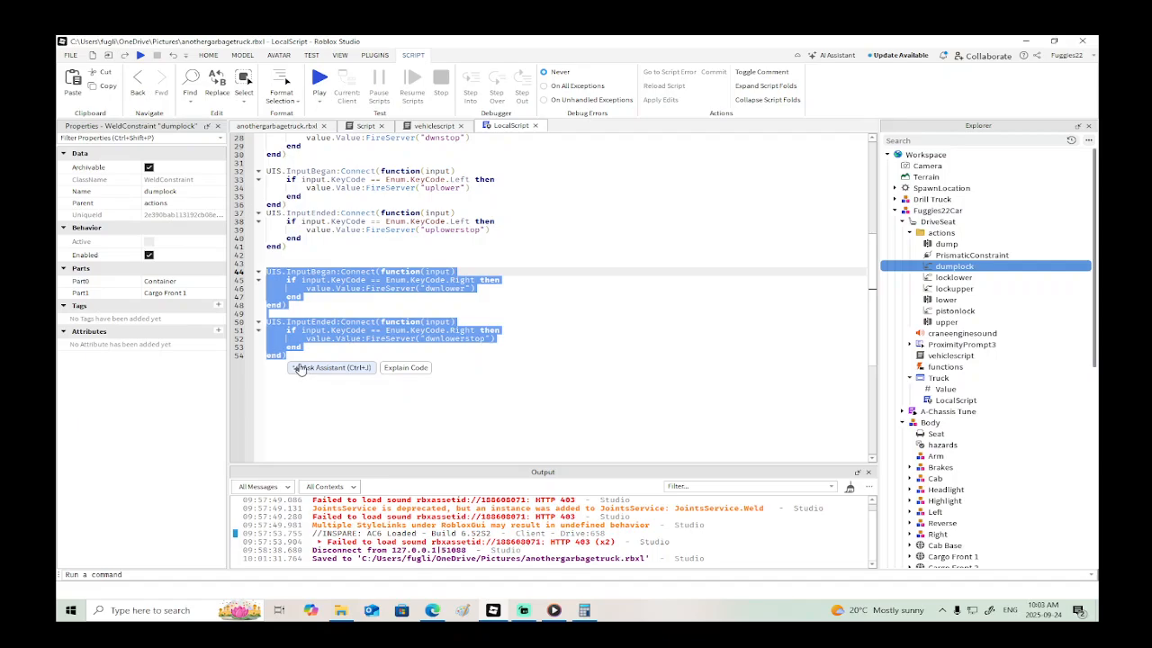
{"action": "left_click", "coordinate": [284, 406]}
{"action": "key", "text": "Return"}
{"action": "key", "text": "Return"}
{"action": "key", "text": "ctrl+v"}
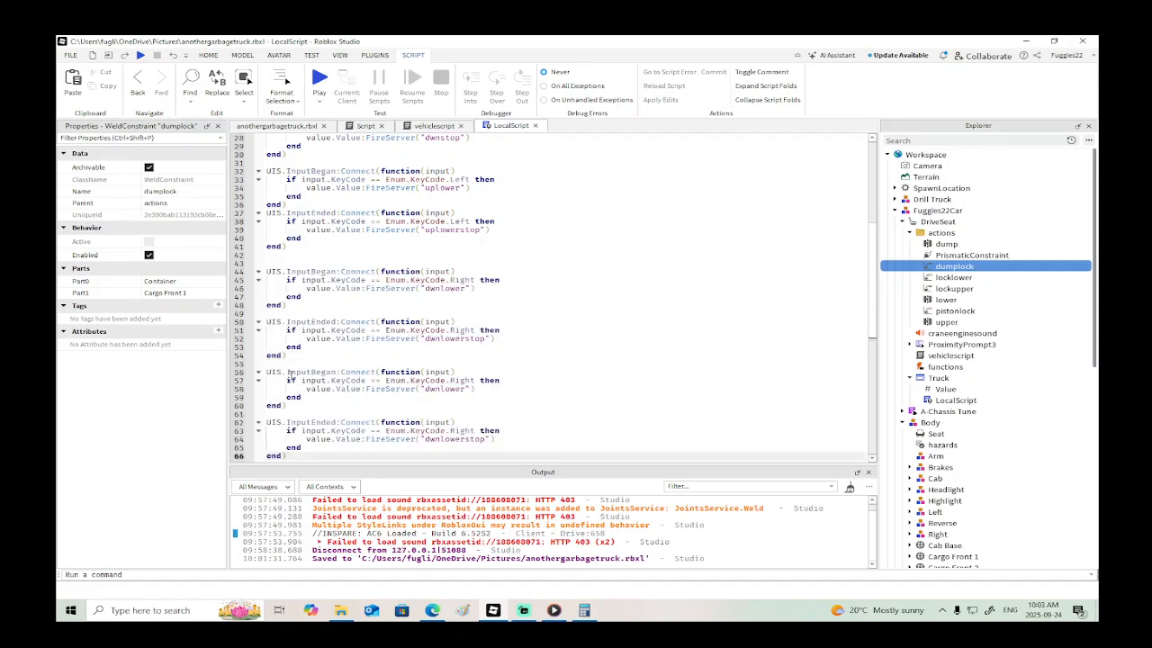
{"action": "scroll", "coordinate": [316, 369], "scroll_direction": "down", "scroll_amount": 2}
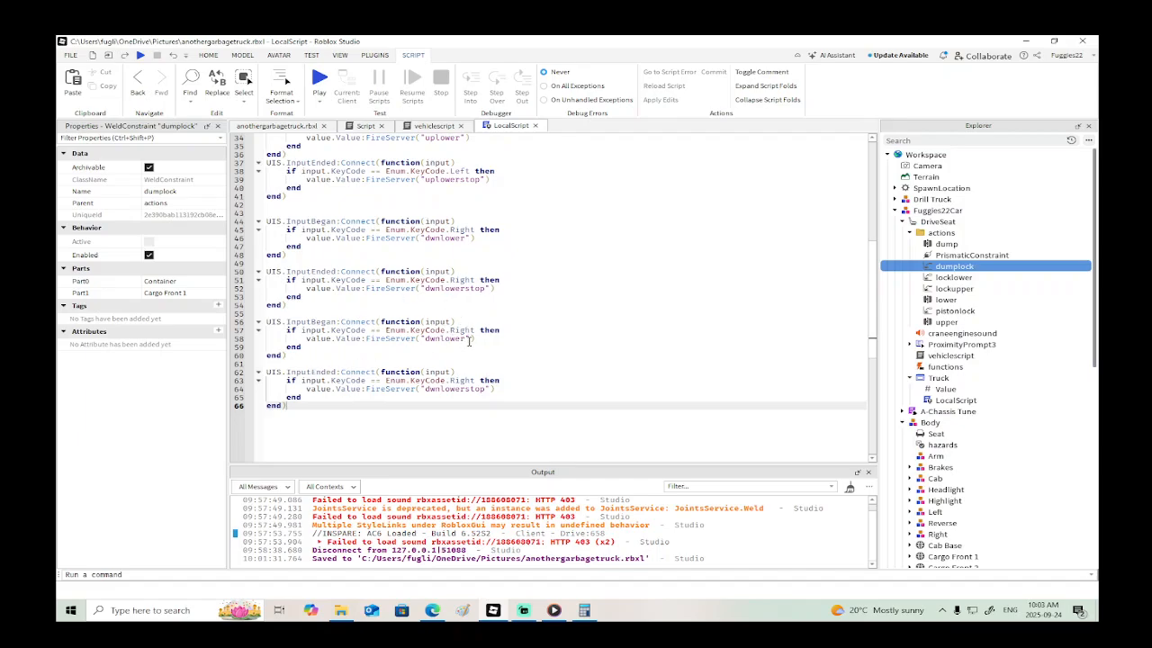
- Change the FireServer values in the two copied handlers to "dumpup" and "dumpdwn"
{"action": "left_click", "coordinate": [468, 339]}
{"action": "key", "text": "BackSpace"}
{"action": "key", "text": "BackSpace"}
{"action": "key", "text": "BackSpace"}
{"action": "key", "text": "BackSpace"}
{"action": "key", "text": "BackSpace"}
{"action": "key", "text": "BackSpace"}
{"action": "key", "text": "BackSpace"}
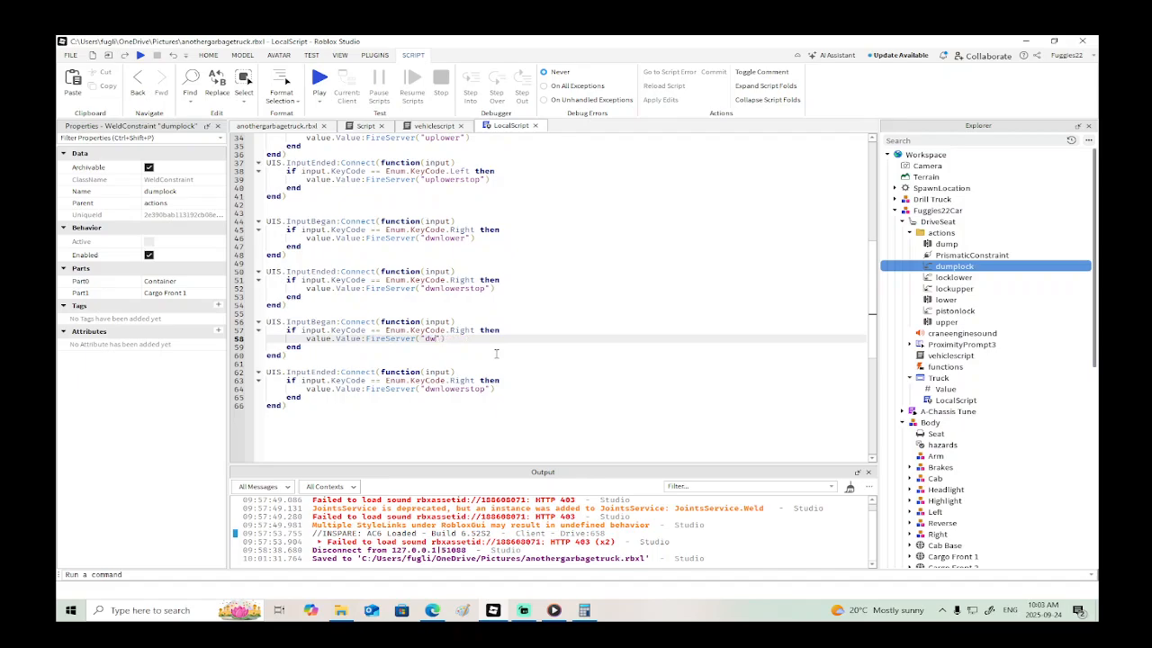
{"action": "type", "text": "dump"}
{"action": "left_click", "coordinate": [490, 388]}
{"action": "key", "text": "BackSpace"}
{"action": "key", "text": "BackSpace"}
{"action": "key", "text": "BackSpace"}
{"action": "key", "text": "BackSpace"}
{"action": "key", "text": "BackSpace"}
{"action": "key", "text": "BackSpace"}
{"action": "key", "text": "BackSpace"}
{"action": "key", "text": "BackSpace"}
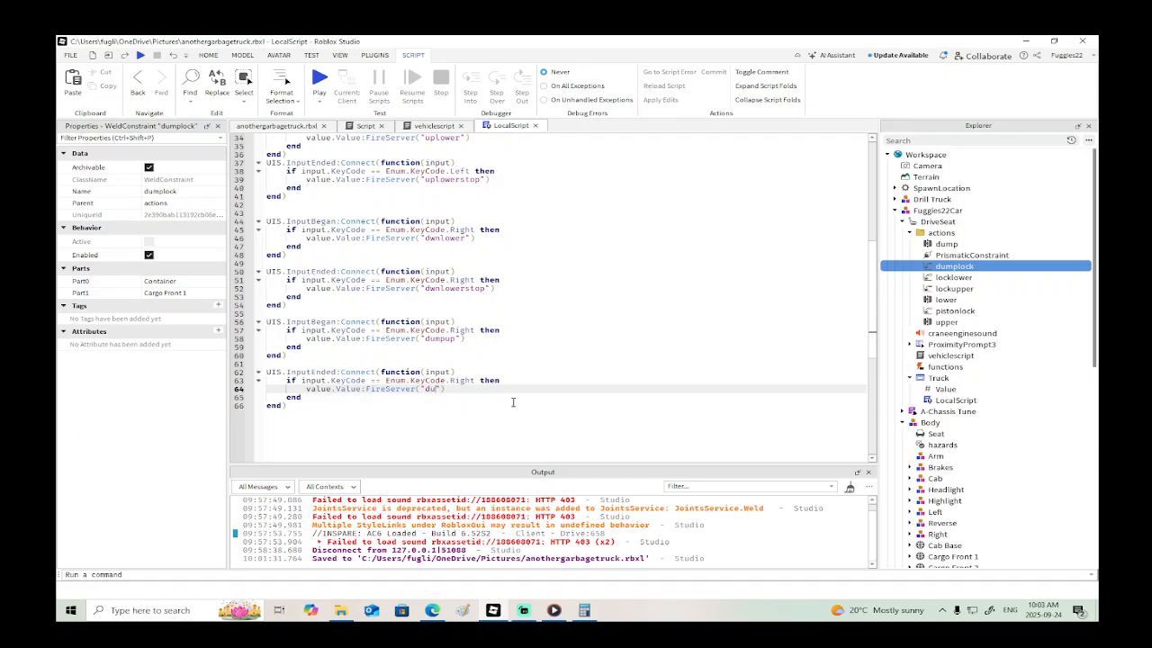
{"action": "type", "text": "umpd"}
- Set the KeyCode of the dumpup handler to M and of the dumpdwn handler to N
{"action": "left_click", "coordinate": [474, 331]}
{"action": "key", "text": "BackSpace"}
{"action": "key", "text": "BackSpace"}
{"action": "key", "text": "BackSpace"}
{"action": "key", "text": "BackSpace"}
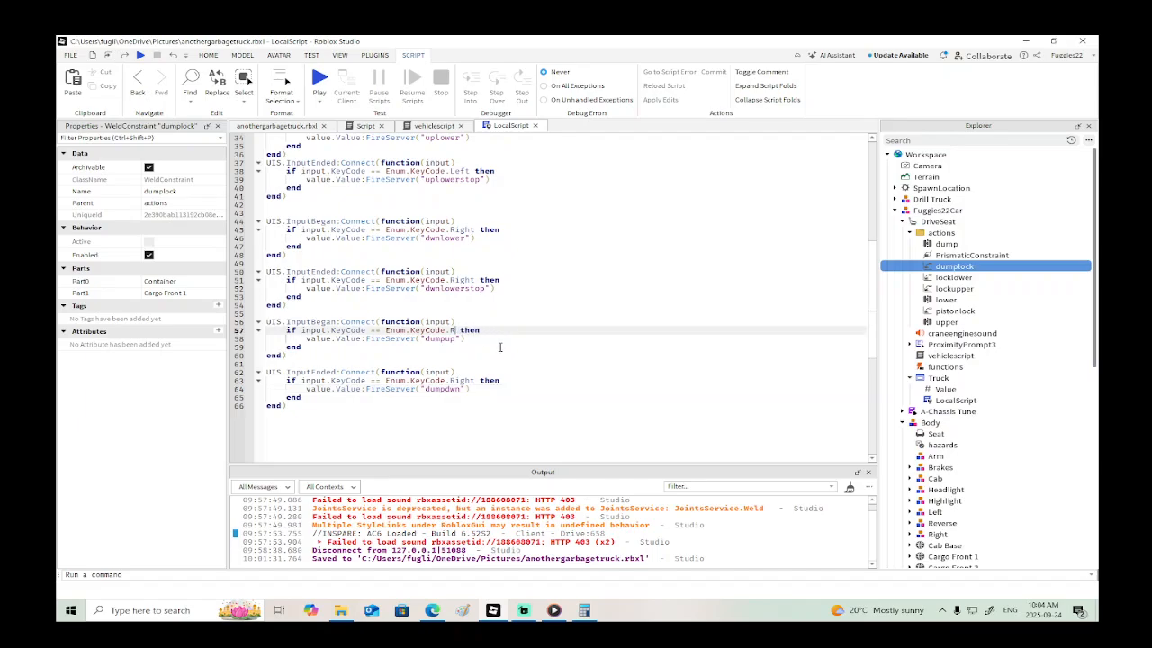
{"action": "key", "text": "BackSpace"}
{"action": "type", "text": "M"}
{"action": "key", "text": "Escape"}
{"action": "left_click", "coordinate": [477, 380]}
{"action": "key", "text": "BackSpace"}
{"action": "key", "text": "BackSpace"}
{"action": "key", "text": "BackSpace"}
{"action": "key", "text": "BackSpace"}
{"action": "key", "text": "BackSpace"}
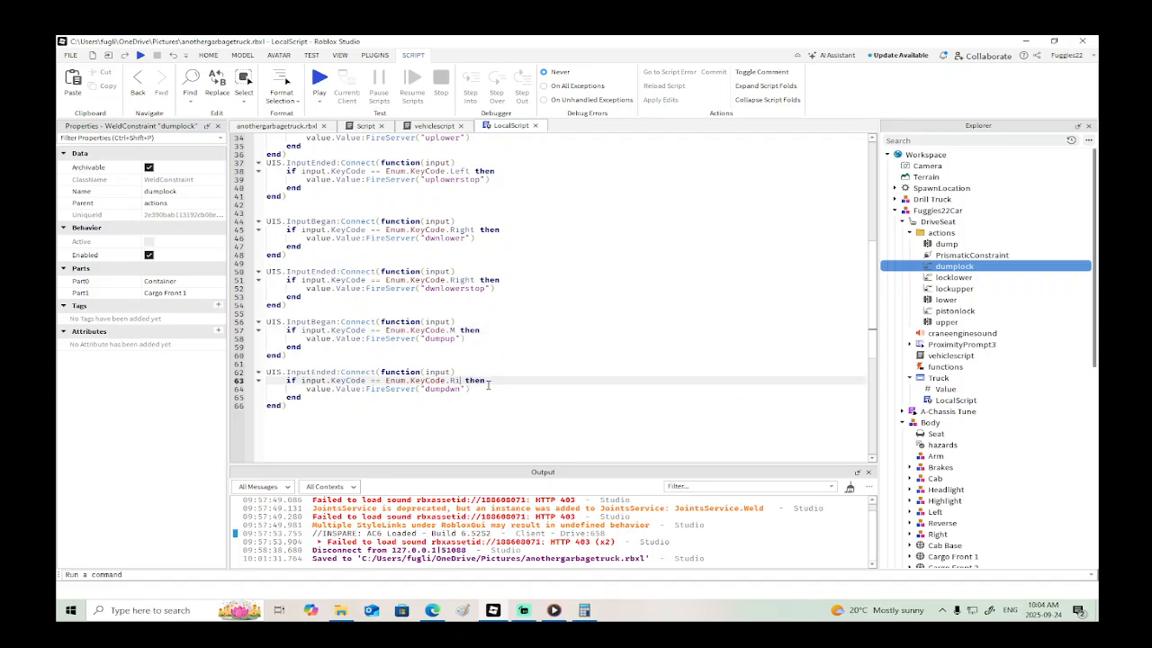
{"action": "type", "text": "N"}
{"action": "key", "text": "Escape"}
- Copy the Right-key InputEnded handler directly below both the dumpup and the dumpdwn handlers
{"action": "left_click_drag", "start_coordinate": [293, 306], "coordinate": [266, 271]}
{"action": "key", "text": "ctrl+c"}
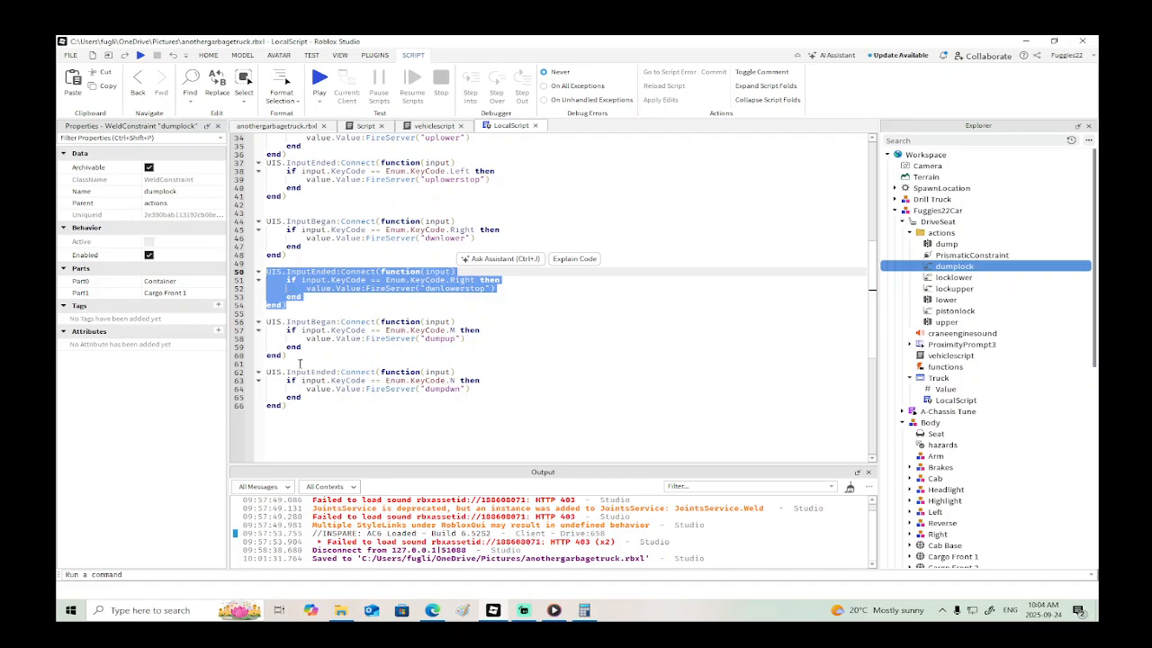
{"action": "left_click", "coordinate": [298, 358]}
{"action": "key", "text": "Return"}
{"action": "key", "text": "ctrl+v"}
{"action": "scroll", "coordinate": [276, 359], "scroll_direction": "down", "scroll_amount": 3}
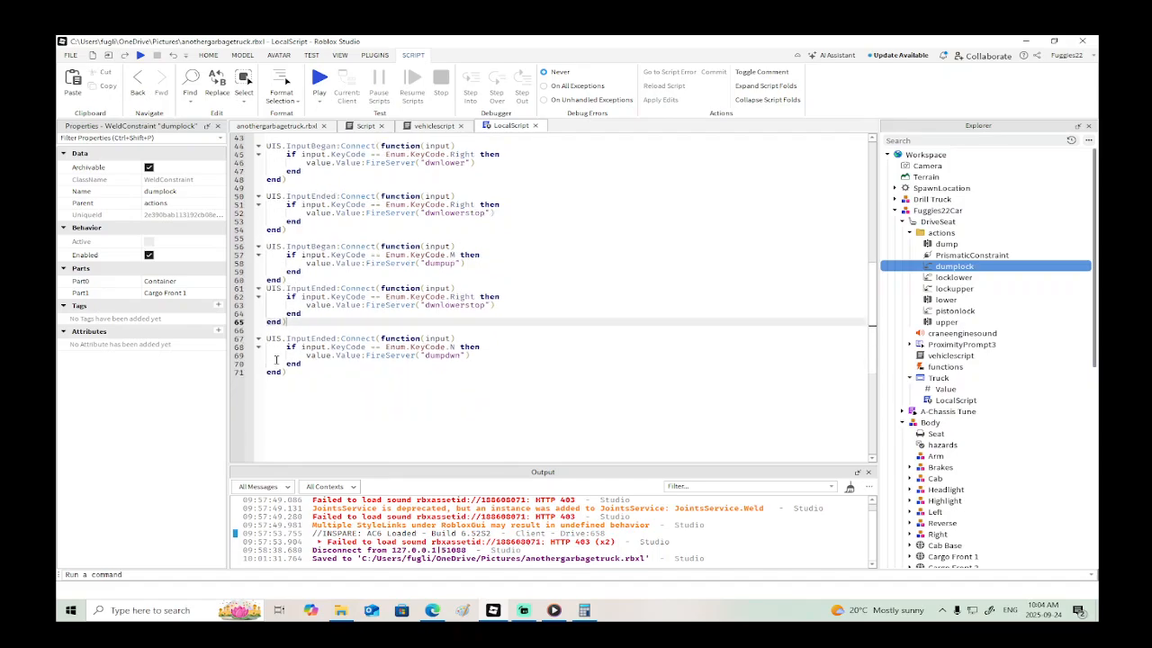
{"action": "left_click", "coordinate": [285, 373]}
{"action": "key", "text": "Return"}
{"action": "key", "text": "ctrl+v"}
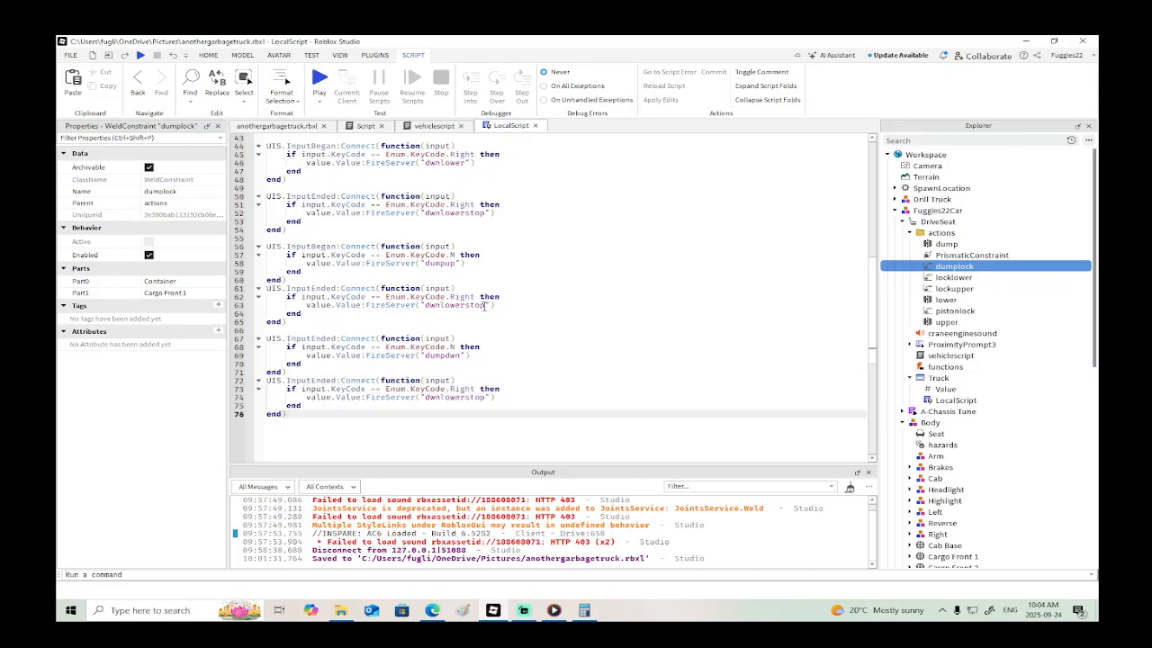
- Make the InputEnded copy below the dumpup handler fire "dumpupstop" for KeyCode M
{"action": "left_click_drag", "start_coordinate": [486, 305], "coordinate": [434, 307]}
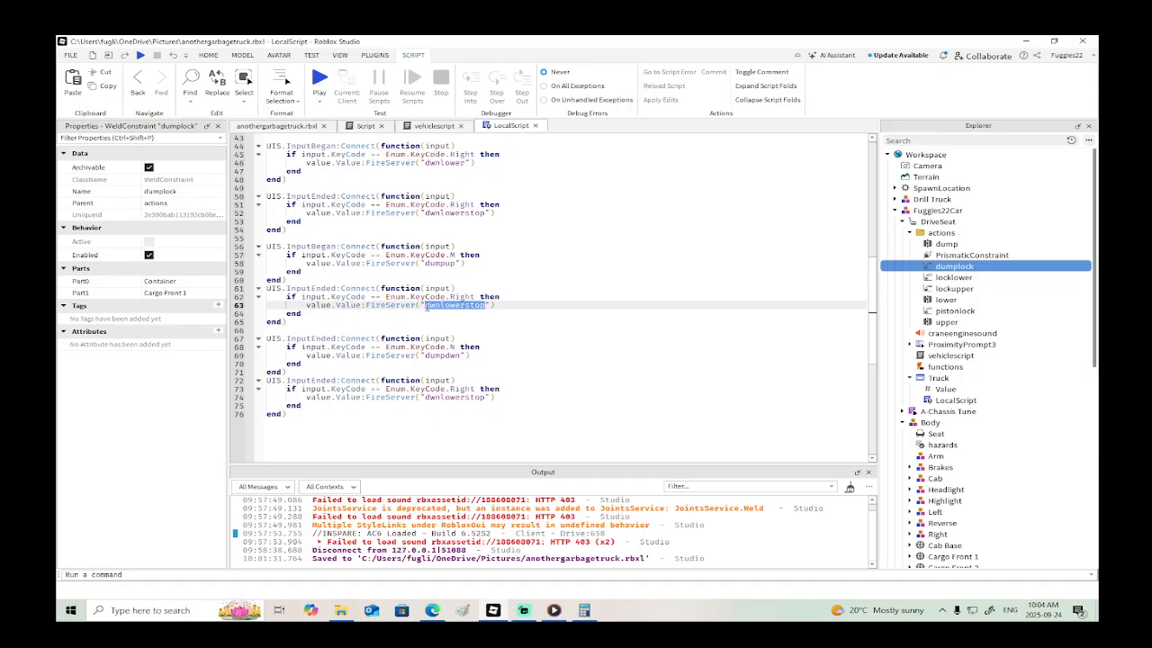
{"action": "type", "text": "d"}
{"action": "left_click", "coordinate": [475, 296]}
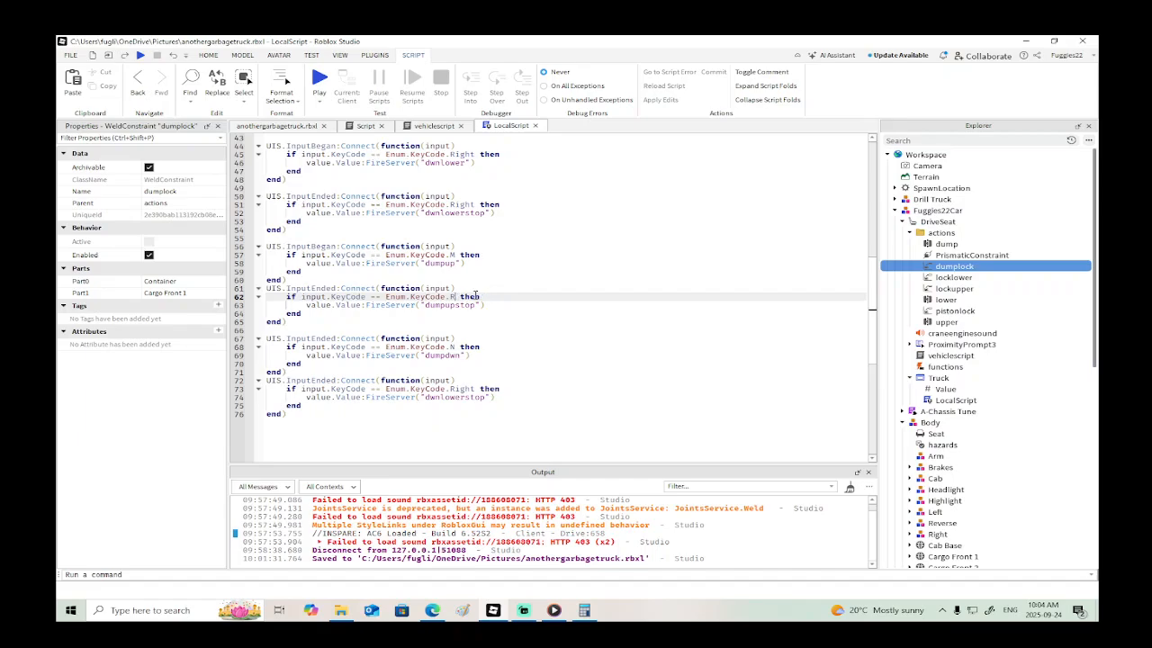
{"action": "type", "text": "M"}
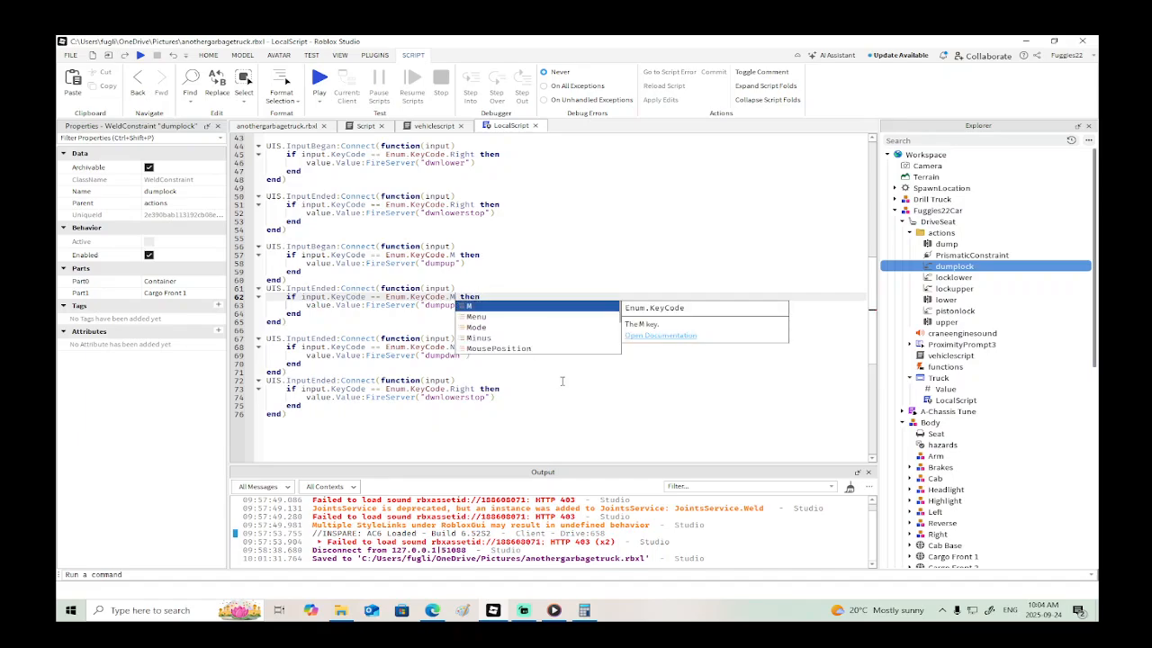
{"action": "left_click", "coordinate": [561, 382]}
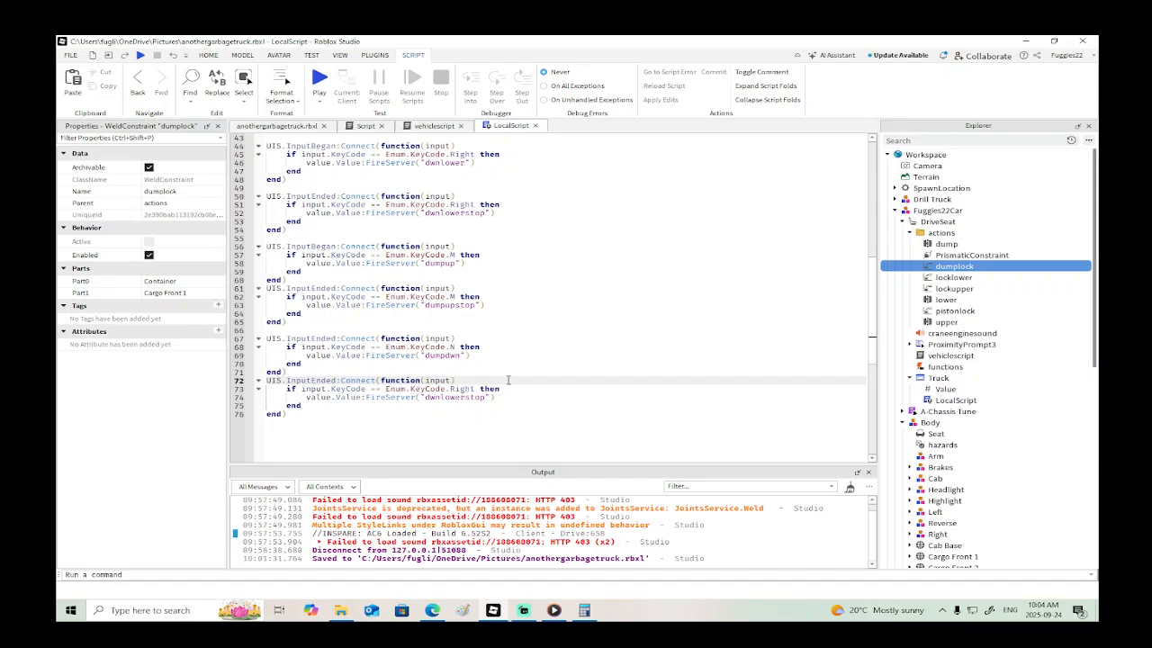
- Make the InputEnded copy below the dumpdwn handler fire "dumpdwnstop" for KeyCode N
{"action": "left_click", "coordinate": [489, 397]}
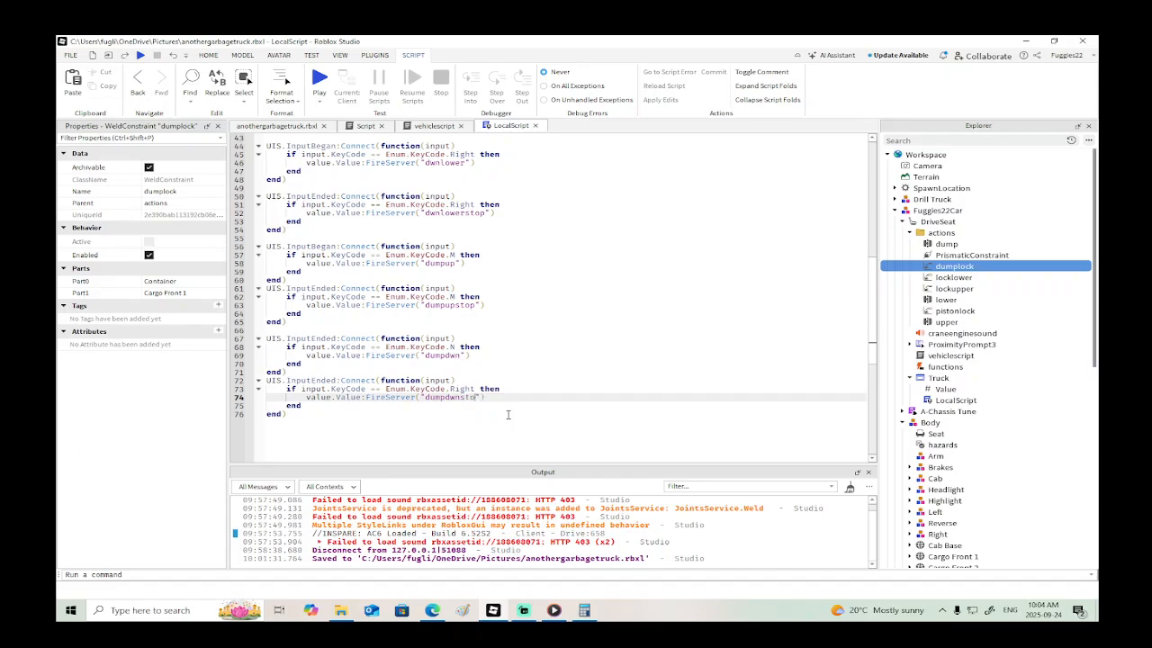
{"action": "left_click", "coordinate": [501, 389]}
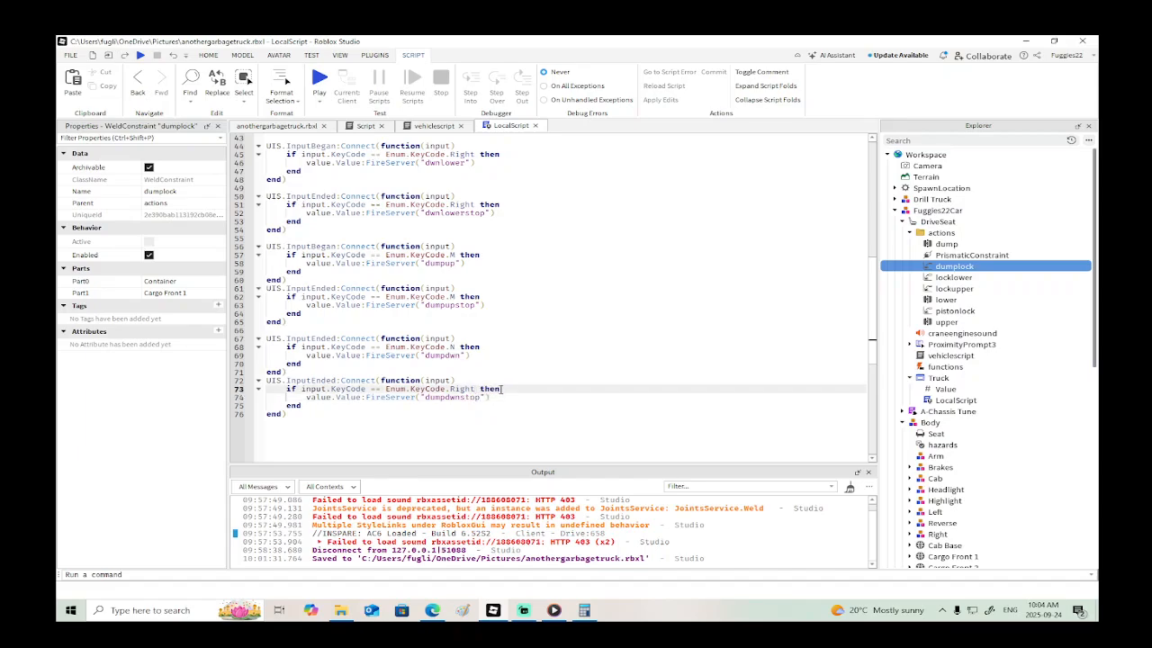
{"action": "type", "text": "N"}
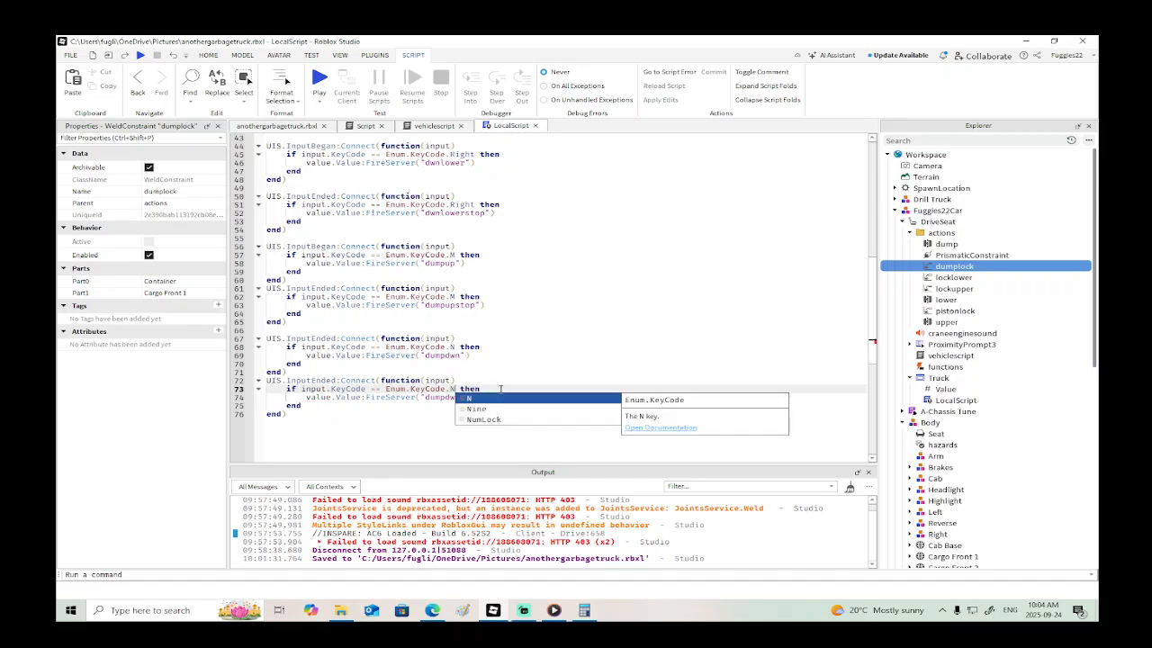
{"action": "scroll", "coordinate": [504, 389], "scroll_direction": "up", "scroll_amount": 1}
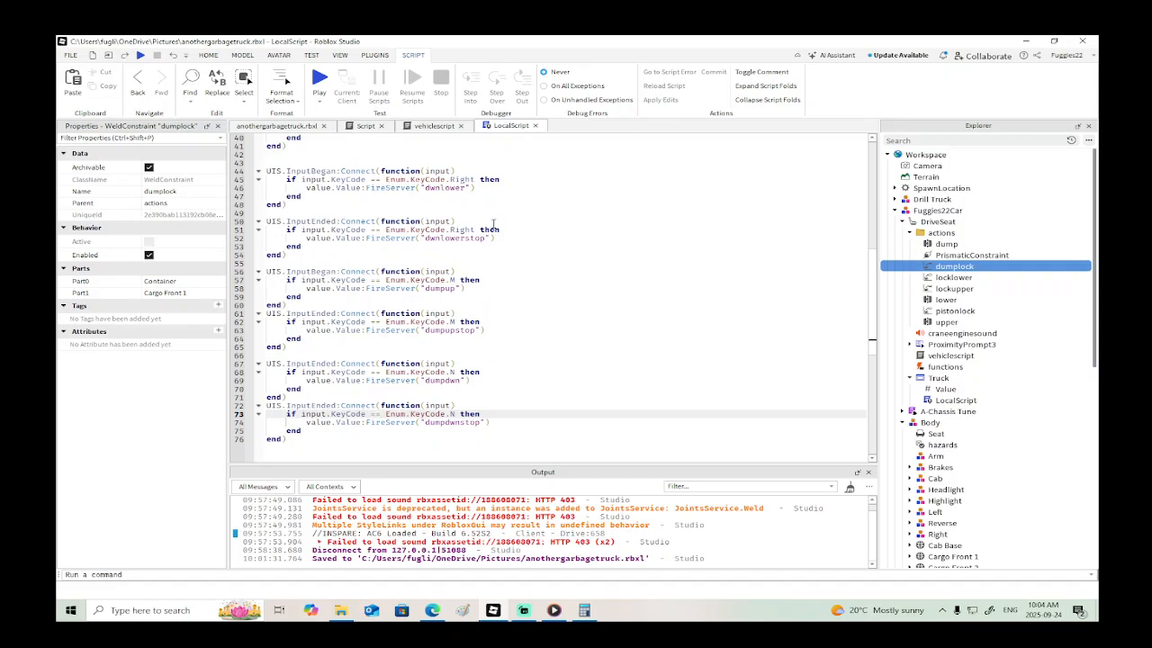
- In vehiclescript, add an if var == "" then block below the dwnlowerstop block
{"action": "left_click", "coordinate": [435, 126]}
{"action": "scroll", "coordinate": [507, 219], "scroll_direction": "down", "scroll_amount": 13}
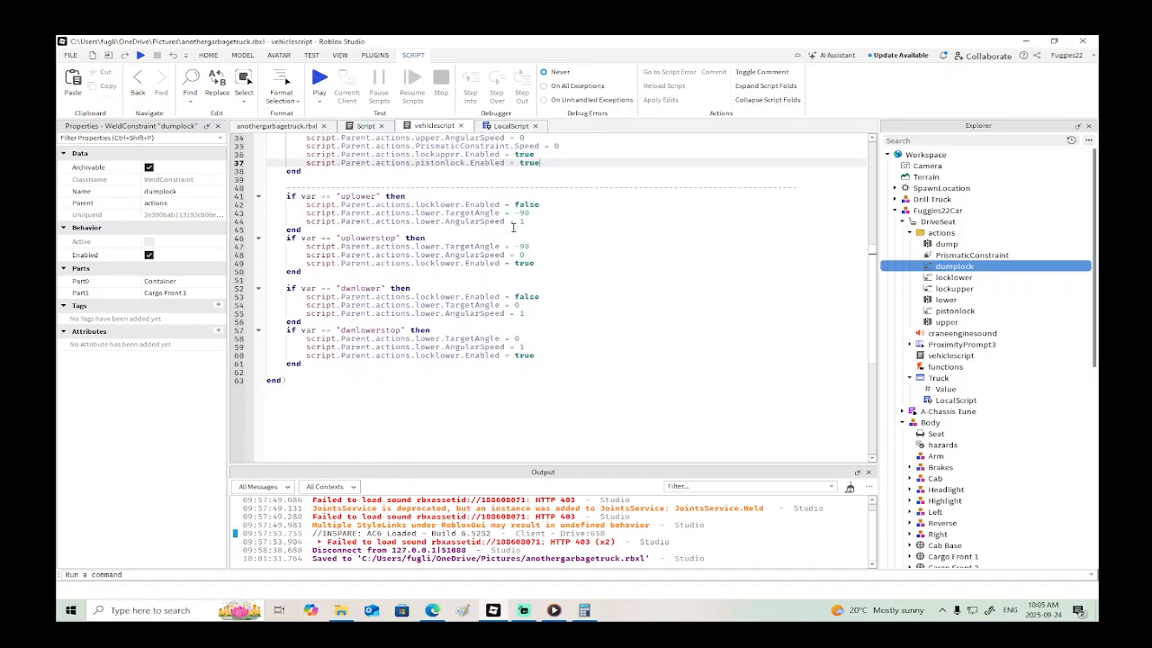
{"action": "left_click", "coordinate": [304, 313]}
{"action": "key", "text": "Return"}
{"action": "key", "text": "Return"}
{"action": "key", "text": "Return"}
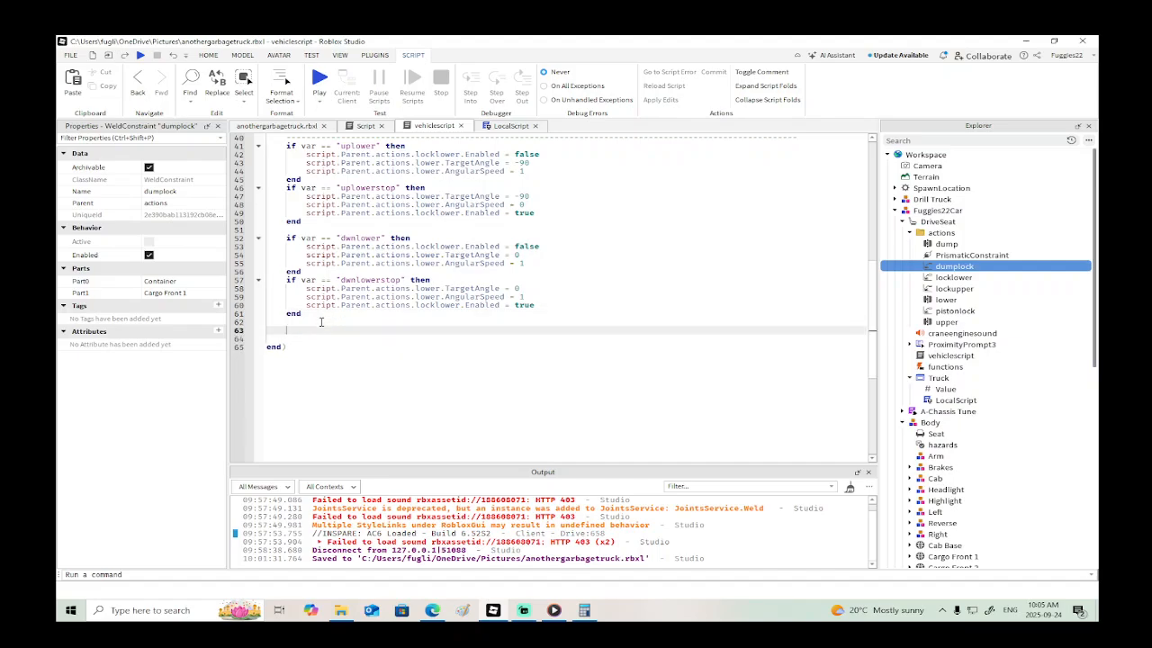
{"action": "type", "text": "if var == \""}
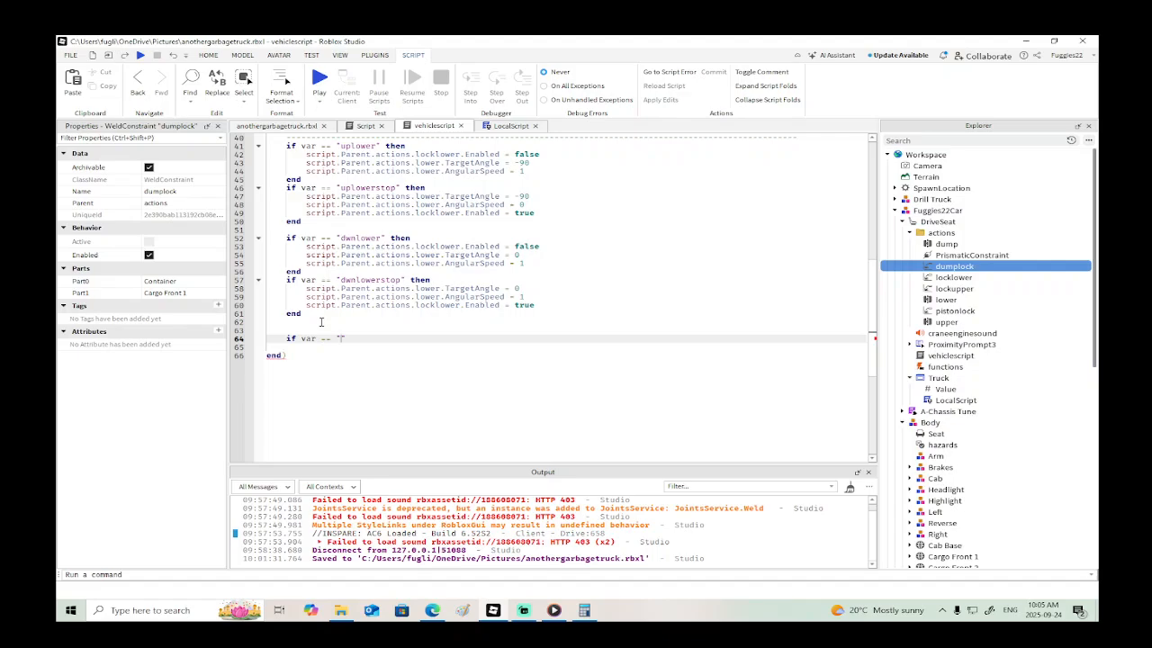
{"action": "type", "text": "\" then"}
{"action": "key", "text": "Return"}
{"action": "key", "text": "Return"}
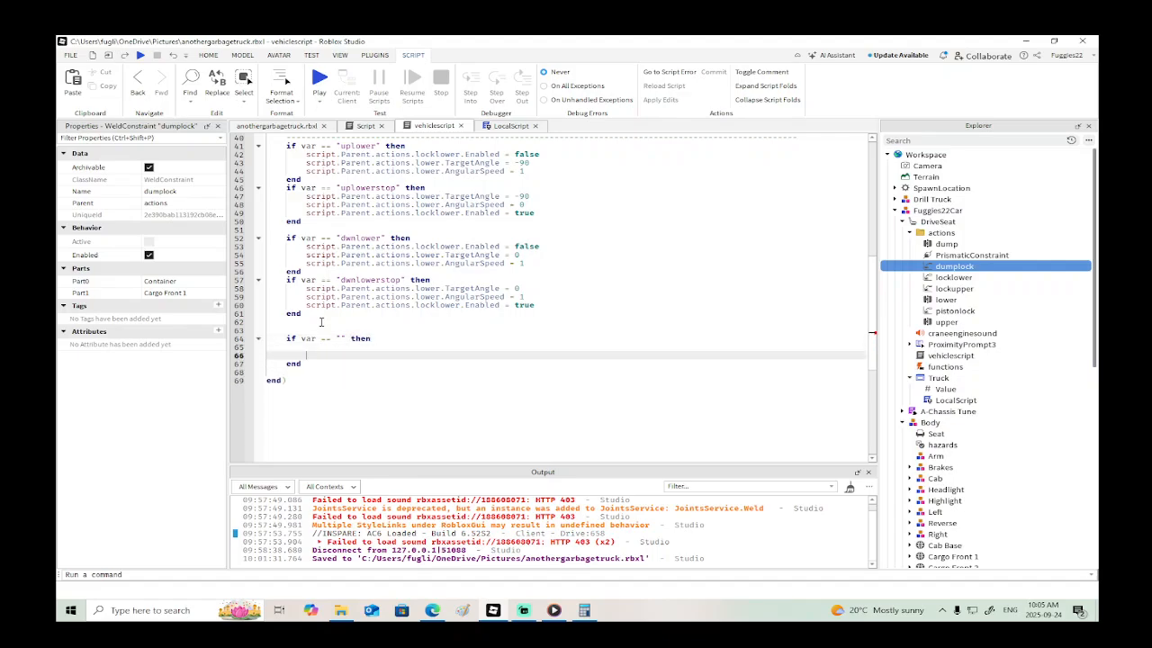
- Copy the dumpup value from the LocalScript into the empty quotes of vehiclescript's new if condition
{"action": "left_click", "coordinate": [508, 126]}
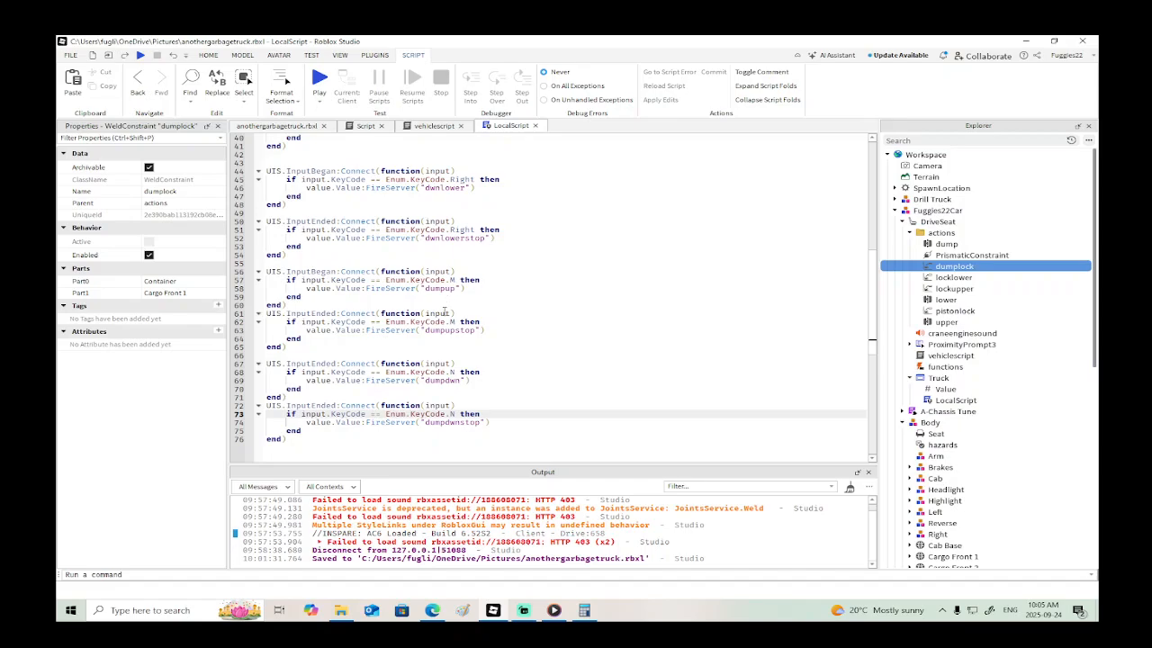
{"action": "left_click", "coordinate": [425, 288]}
{"action": "left_click_drag", "start_coordinate": [452, 289], "coordinate": [456, 290]}
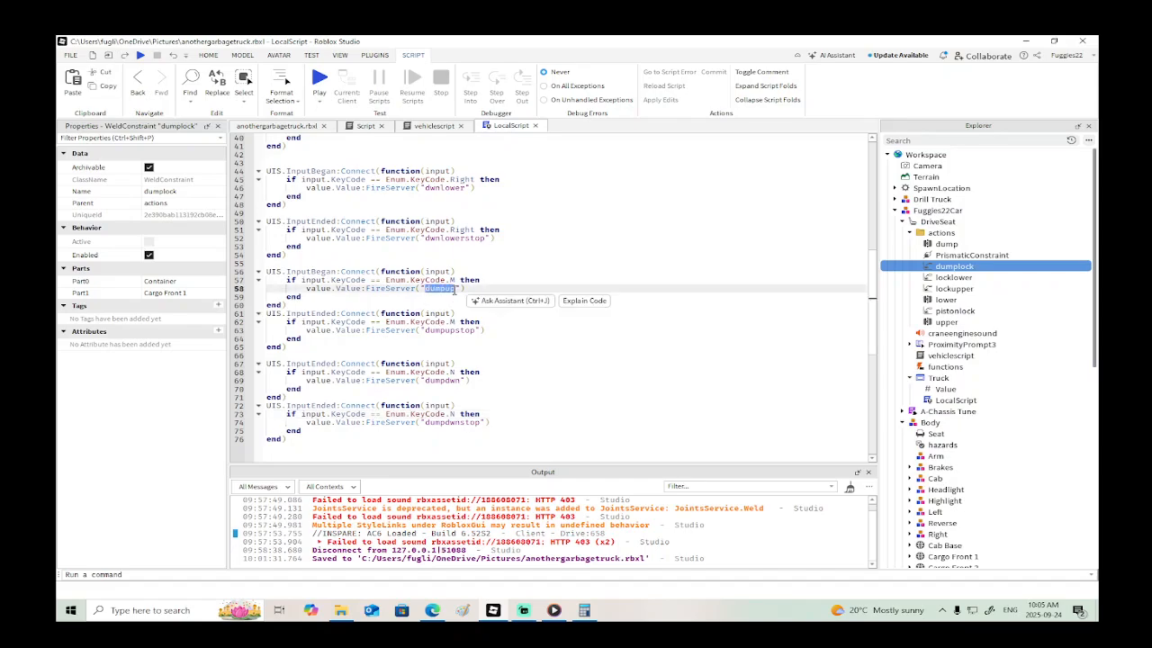
{"action": "left_click", "coordinate": [434, 126]}
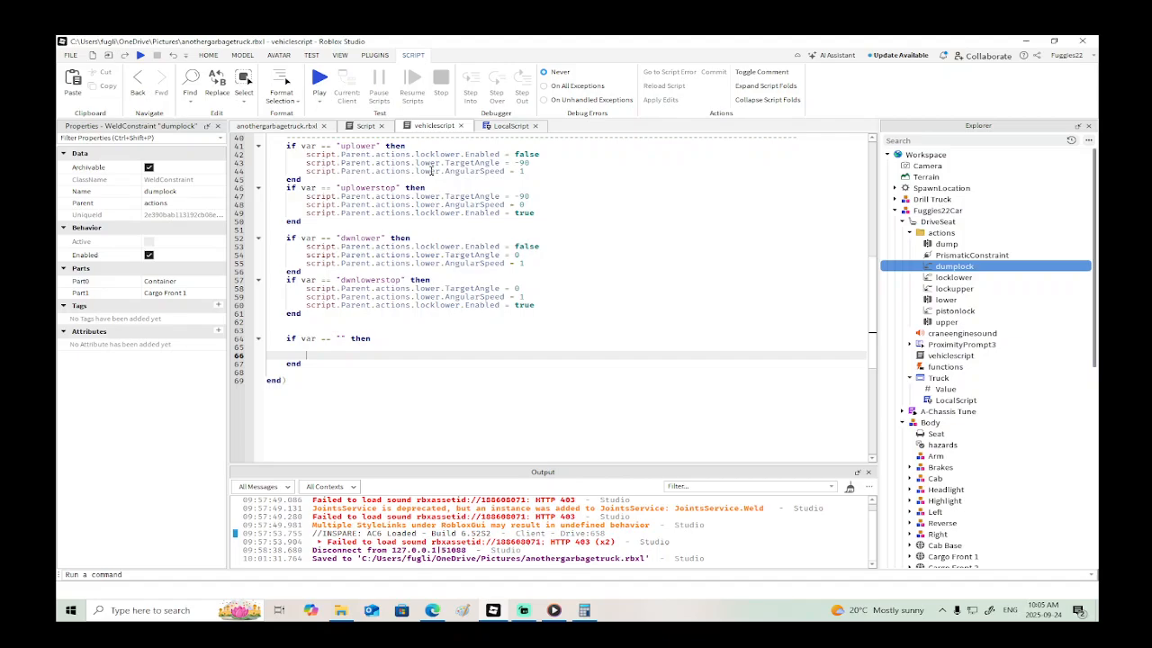
{"action": "left_click", "coordinate": [340, 338]}
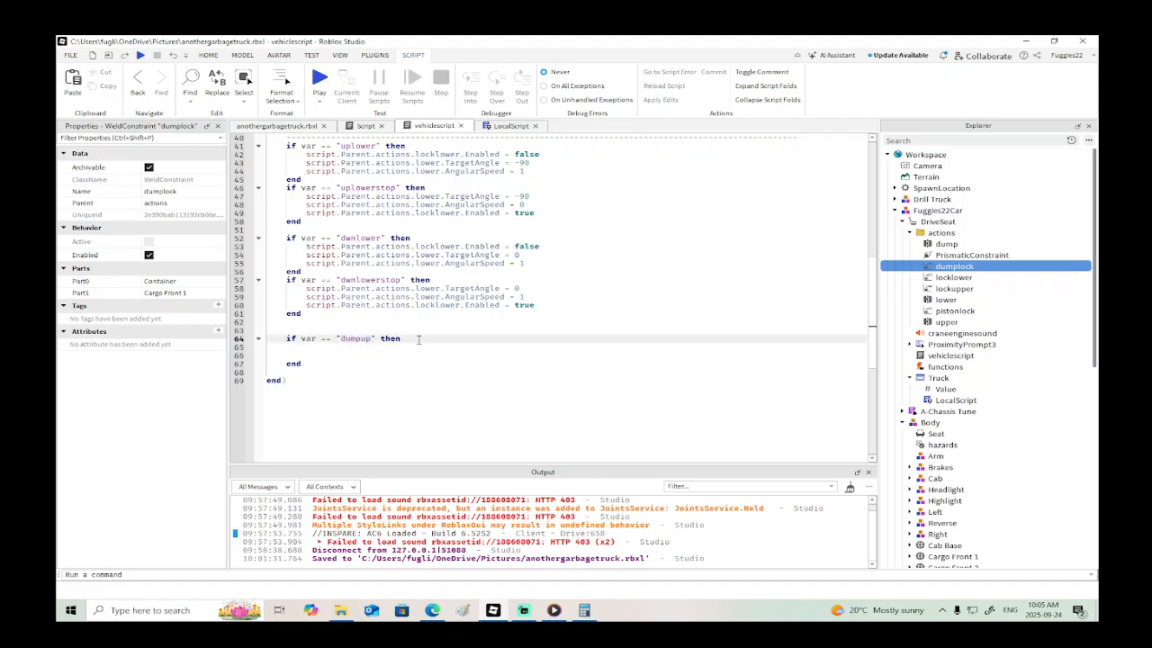
- Inside the dumpup block, add the line script.Parent.actions.dumplock.Enabled = false
{"action": "key", "text": "Return"}
{"action": "type", "text": "script"}
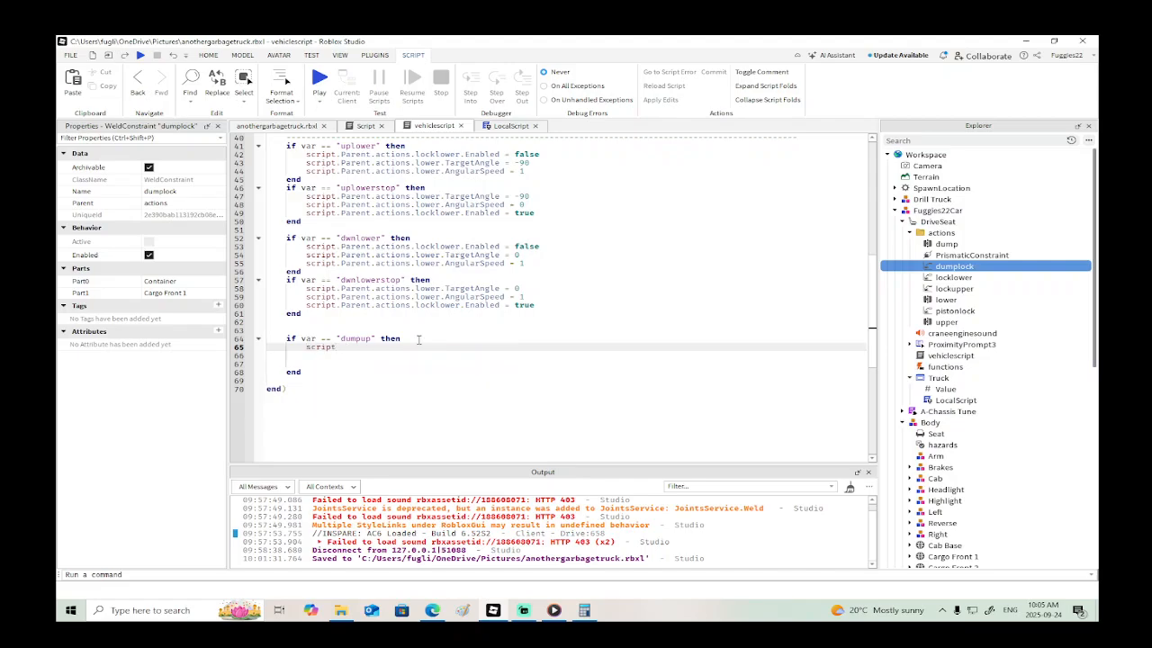
{"action": "type", "text": ".Parent.actions.d"}
{"action": "key", "text": "Down"}
{"action": "key", "text": "Tab"}
{"action": "type", "text": ".Enabled"}
{"action": "key", "text": "Return"}
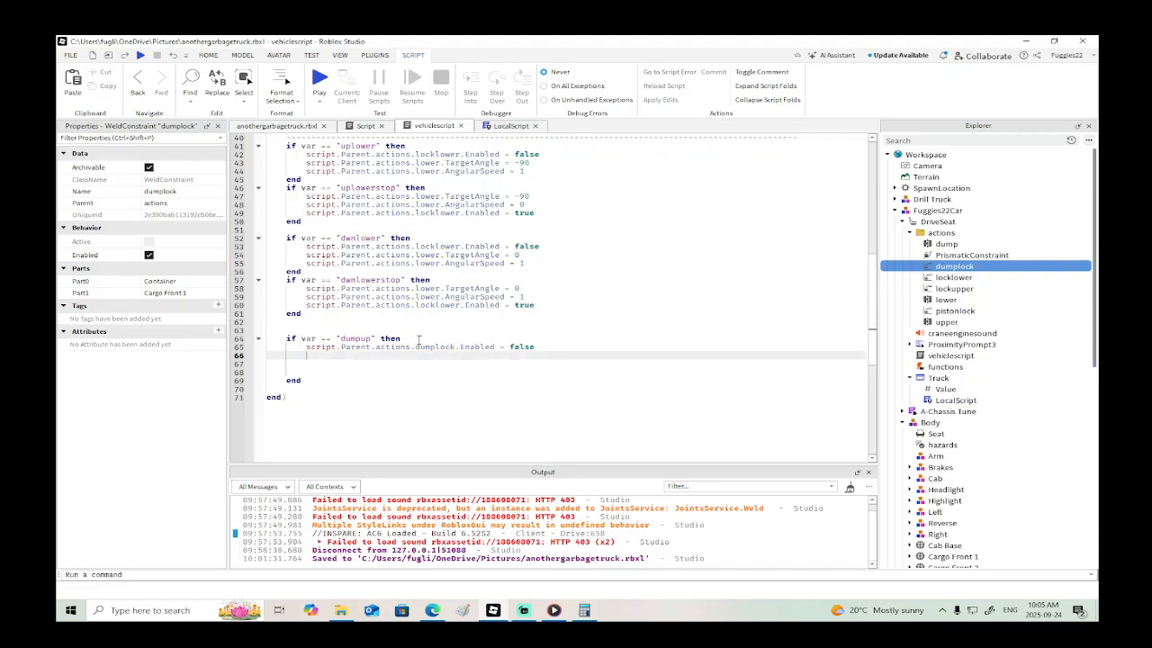
- Inspect the dump hinge on the truck model and disable the dumplock weld constraint
{"action": "left_click", "coordinate": [965, 244]}
{"action": "left_click", "coordinate": [287, 131]}
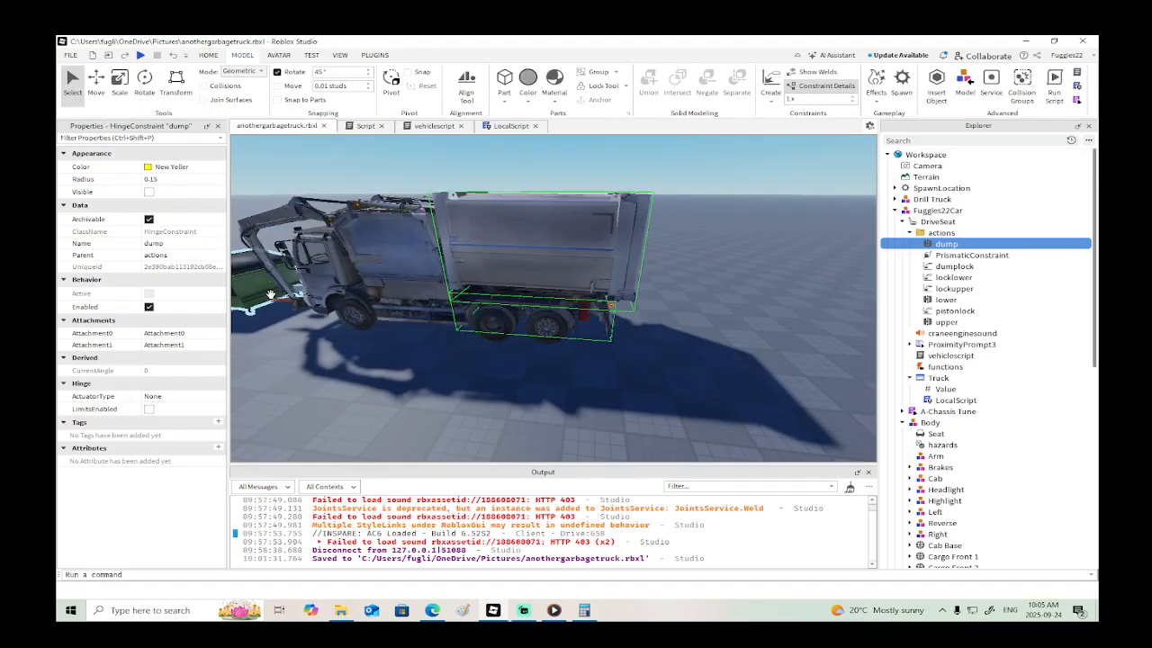
{"action": "right_click_drag", "start_coordinate": [438, 321], "coordinate": [438, 321]}
{"action": "left_click", "coordinate": [917, 265]}
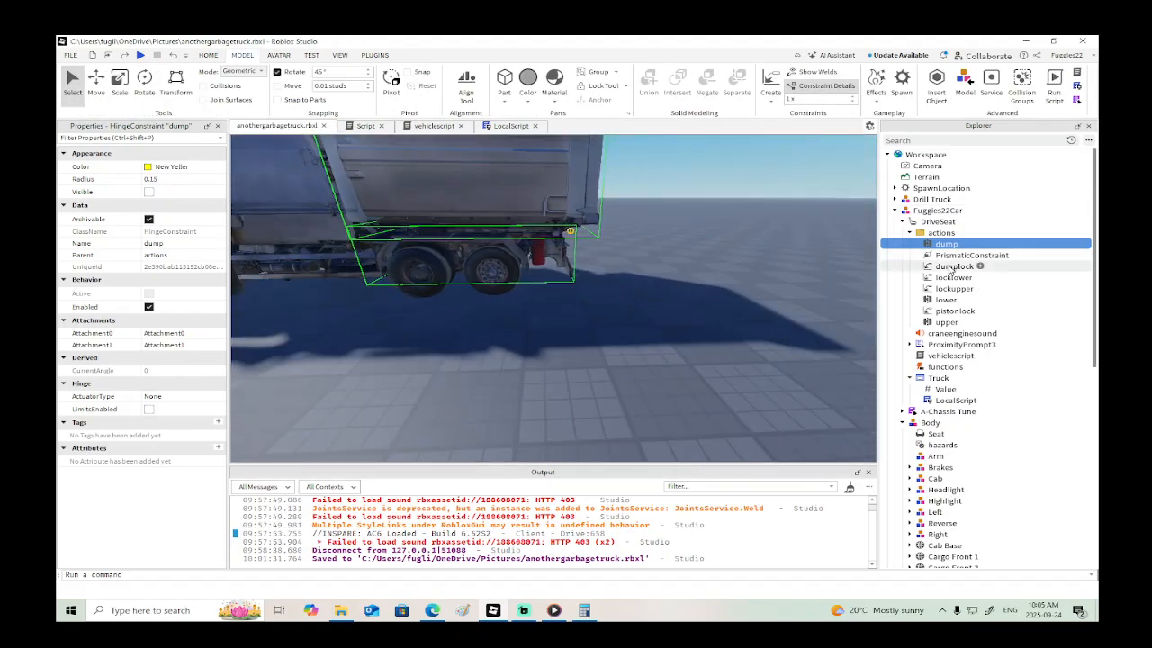
{"action": "left_click", "coordinate": [150, 256]}
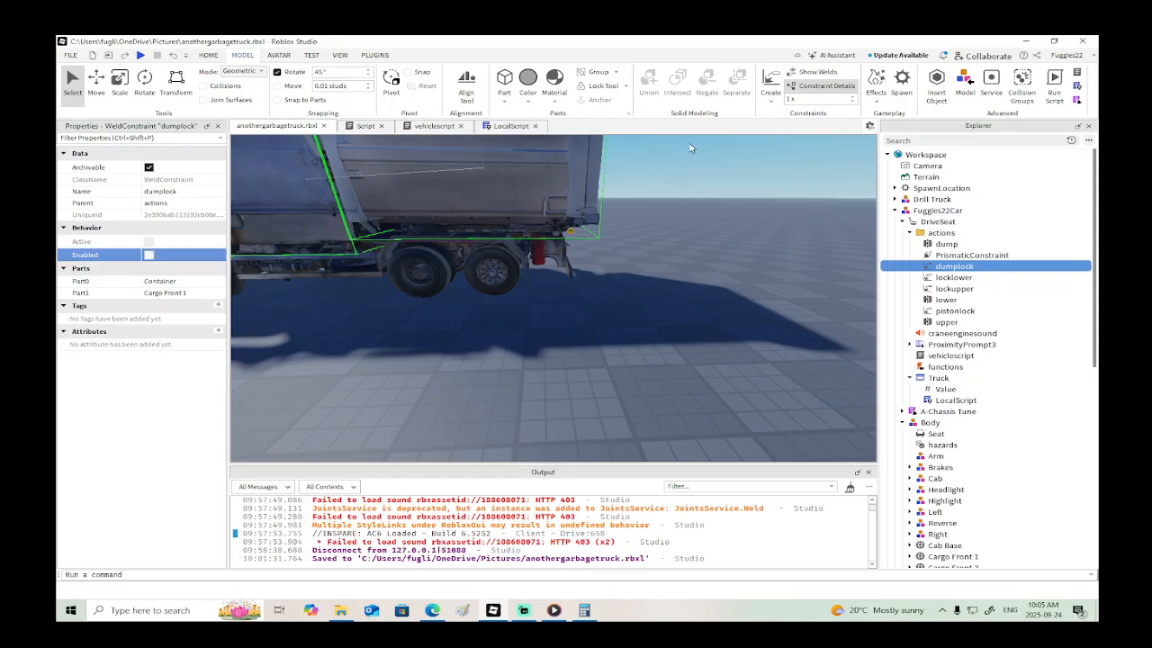
- Set the dump hinge's actuator type to Servo and enable its angle limits
{"action": "left_click", "coordinate": [945, 244]}
{"action": "left_click", "coordinate": [163, 396]}
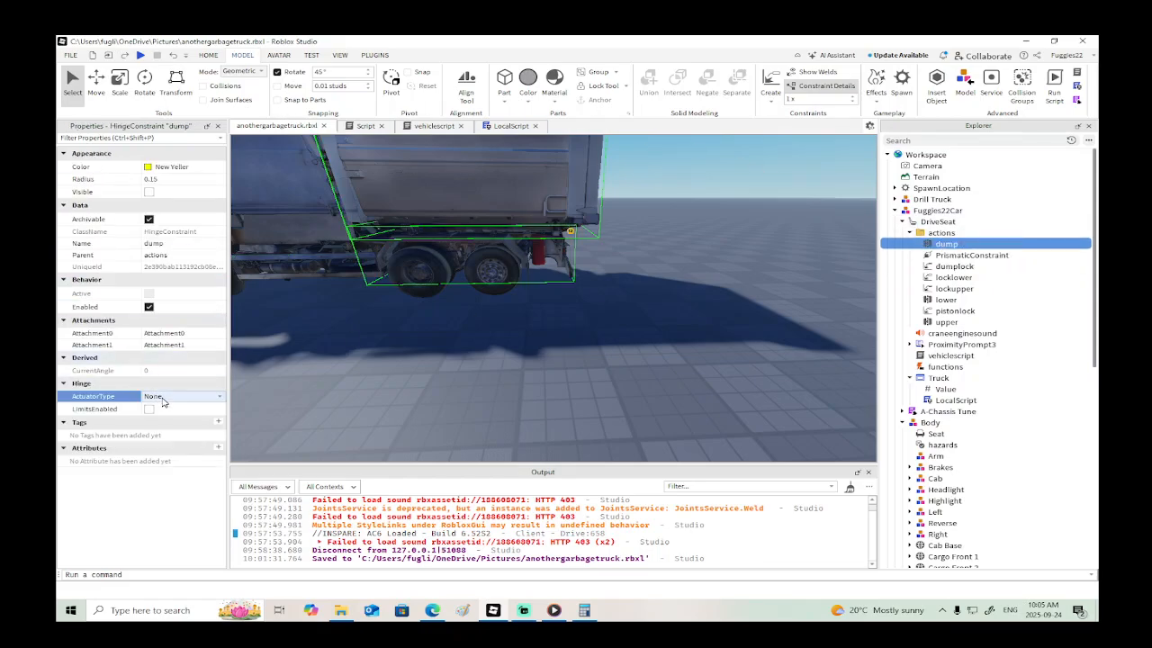
{"action": "left_click", "coordinate": [163, 396]}
{"action": "left_click", "coordinate": [169, 424]}
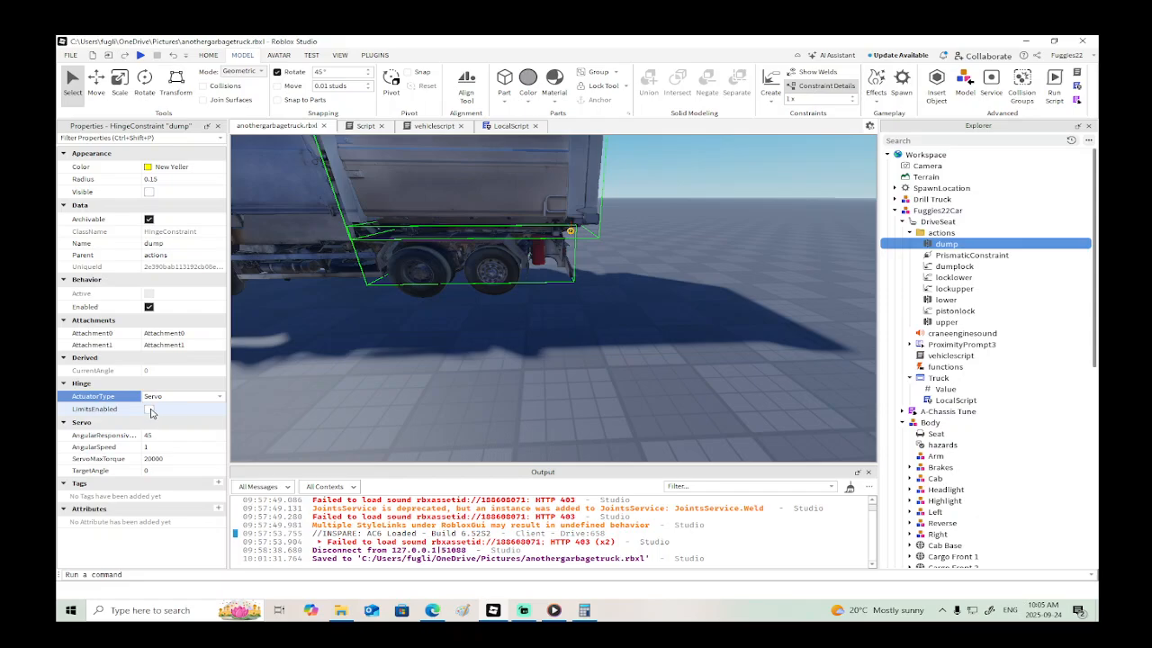
{"action": "left_click", "coordinate": [150, 409]}
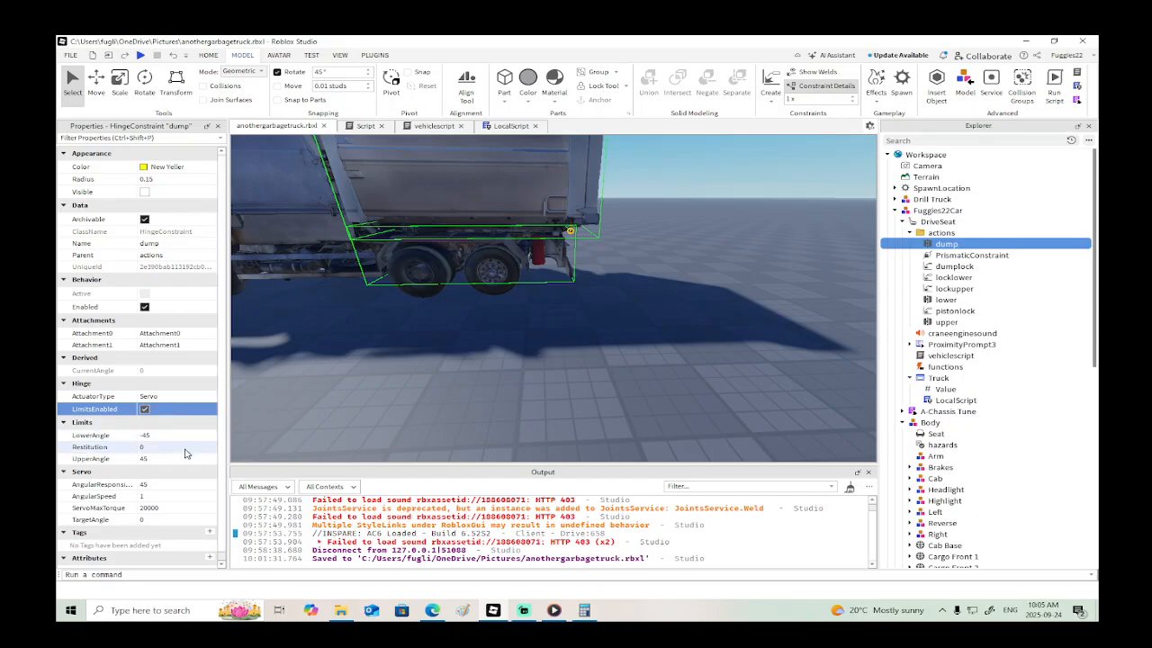
- Set the dump hinge's upper angle to 0 and run a brief playtest of the truck
{"action": "left_click", "coordinate": [180, 459]}
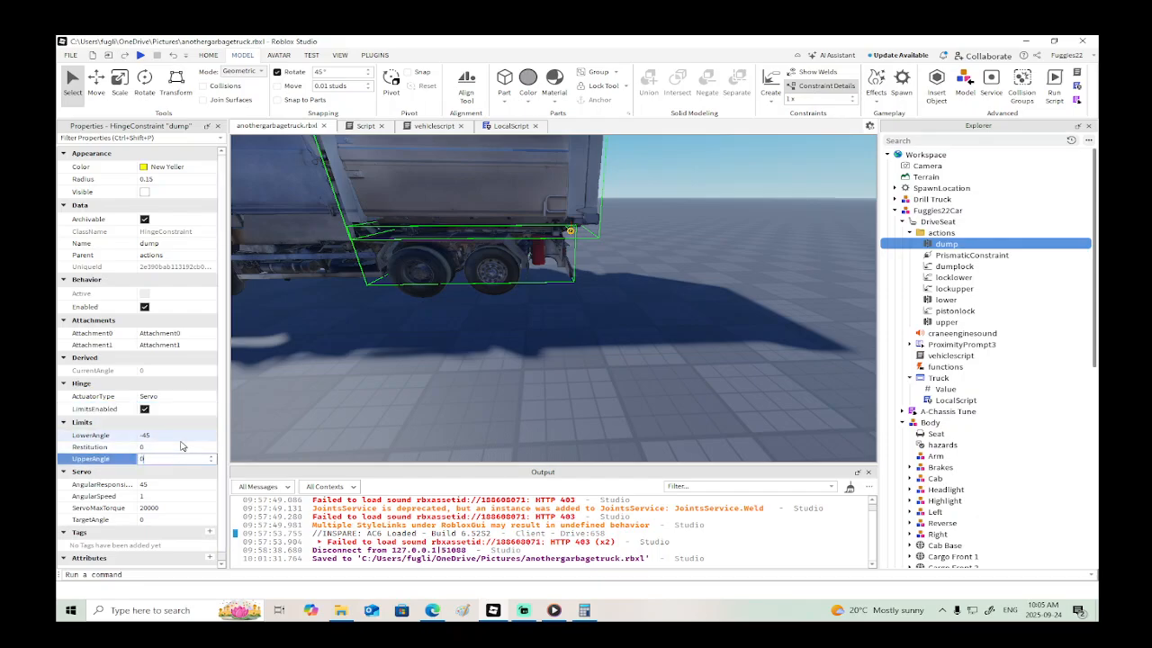
{"action": "key", "text": "Return"}
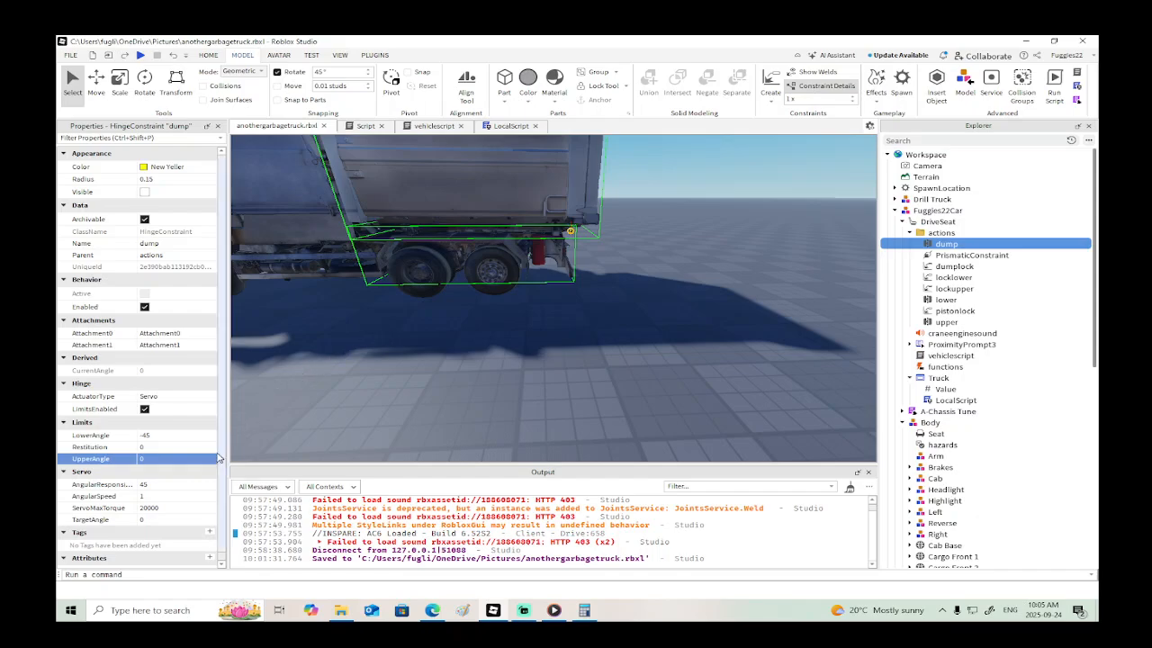
{"action": "left_click", "coordinate": [179, 520]}
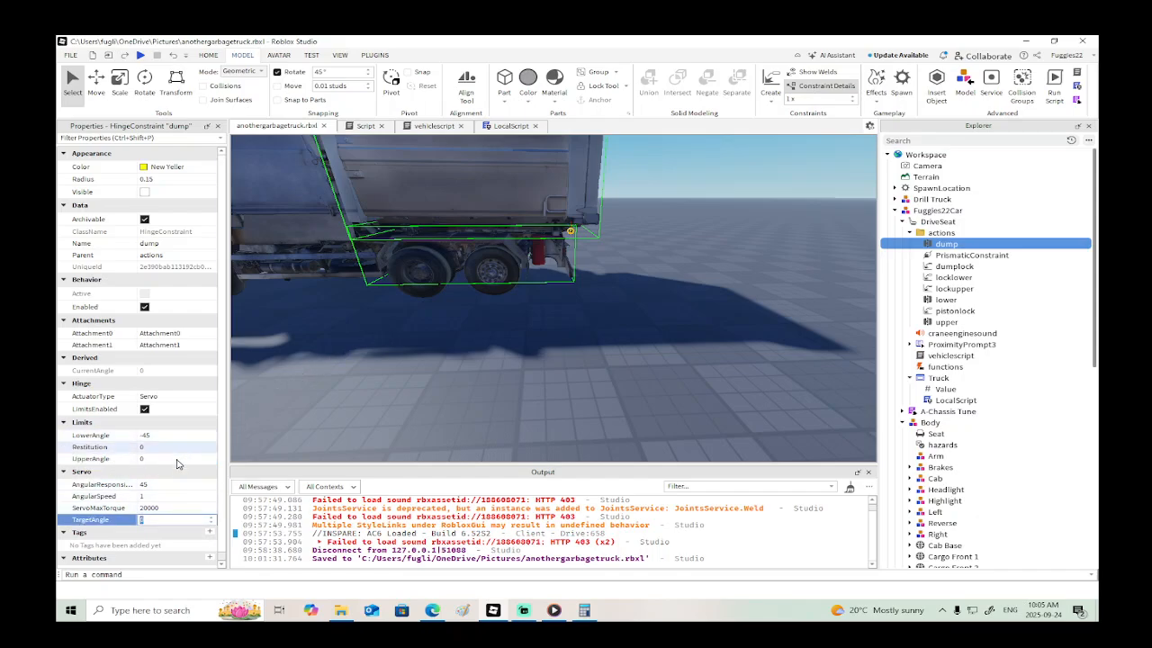
{"action": "left_click", "coordinate": [141, 55]}
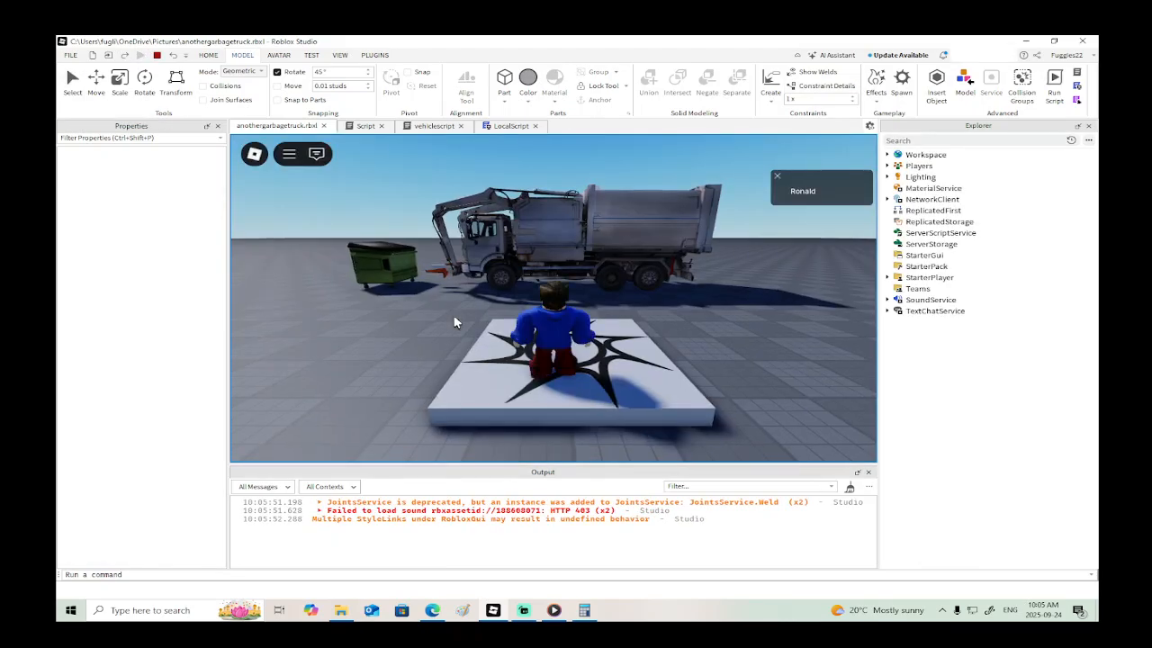
{"action": "left_click", "coordinate": [157, 55]}
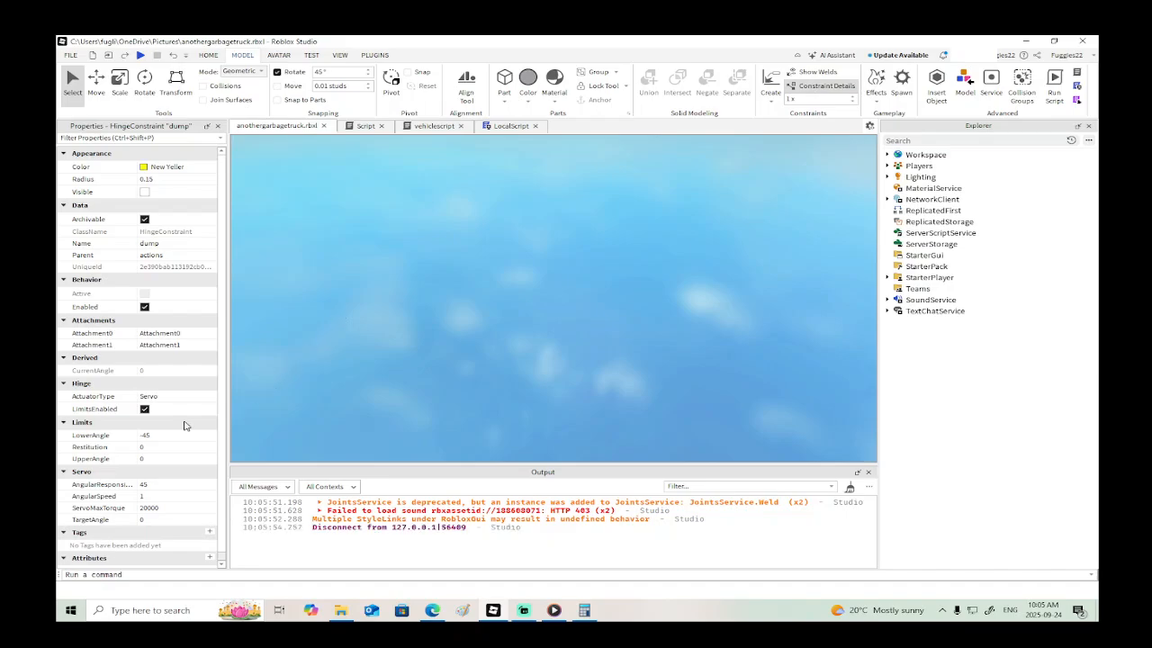
- Try a target angle of -45 on the dump hinge and playtest the container's movement
{"action": "left_click", "coordinate": [160, 519]}
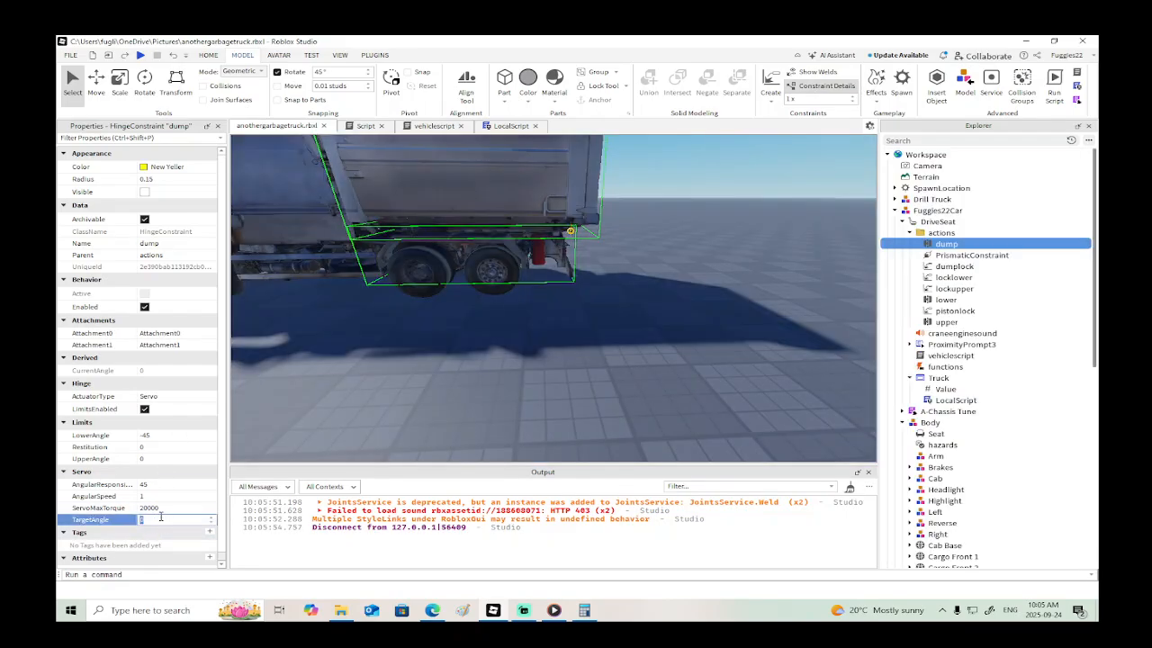
{"action": "type", "text": "-45"}
{"action": "key", "text": "Return"}
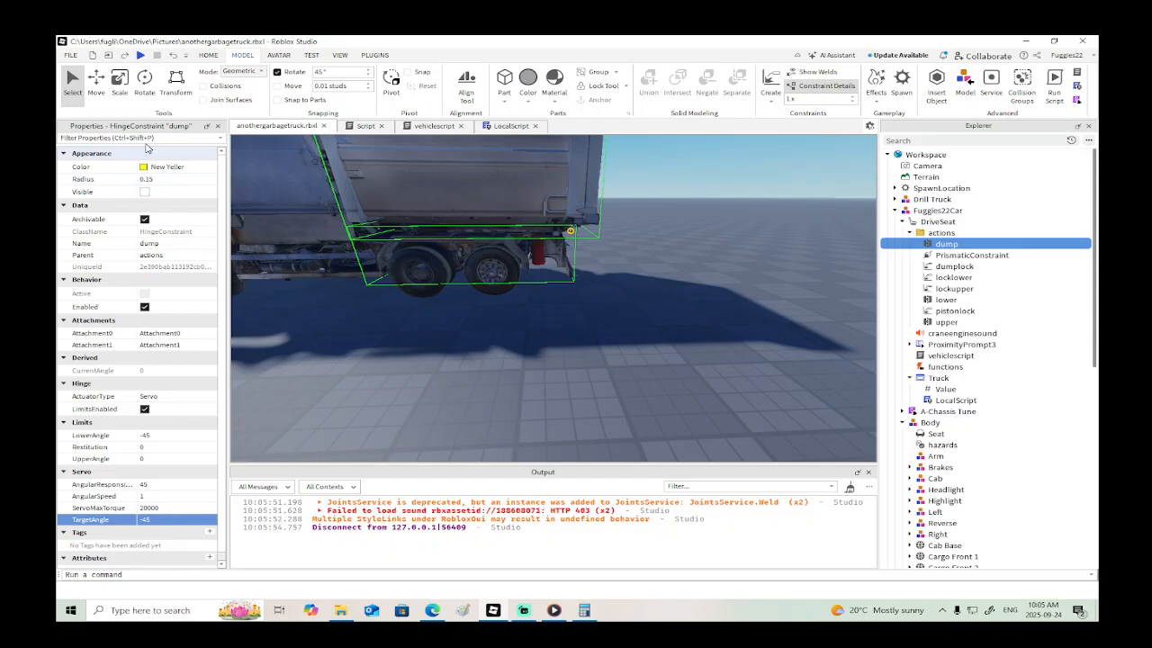
{"action": "left_click", "coordinate": [141, 55]}
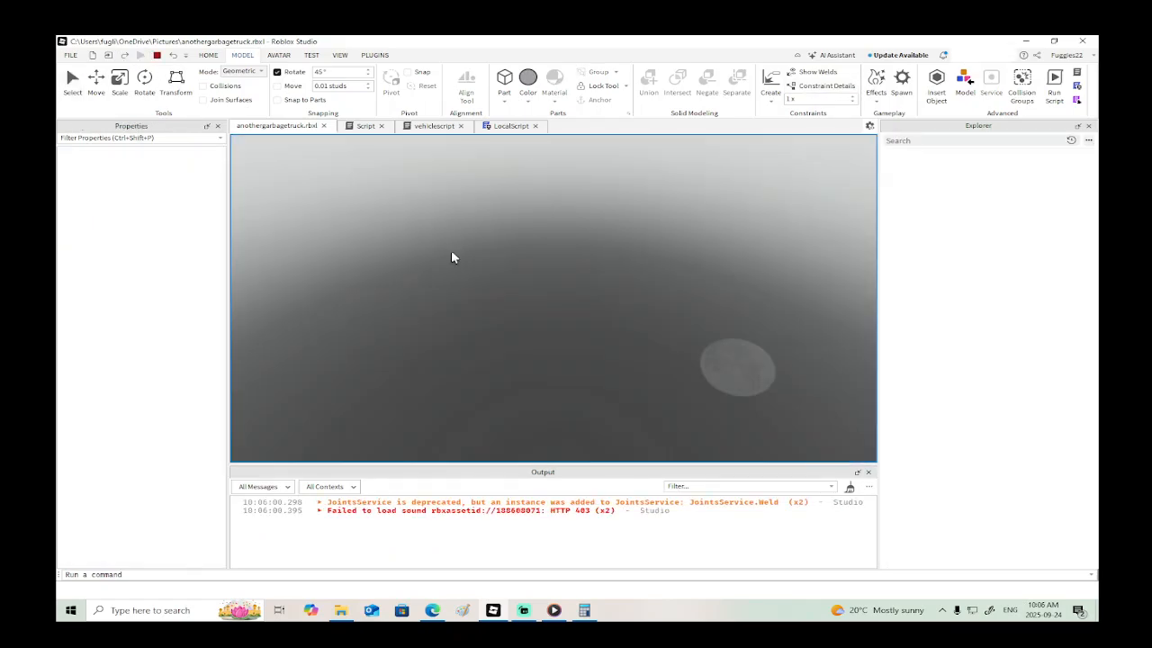
{"action": "left_click", "coordinate": [156, 55]}
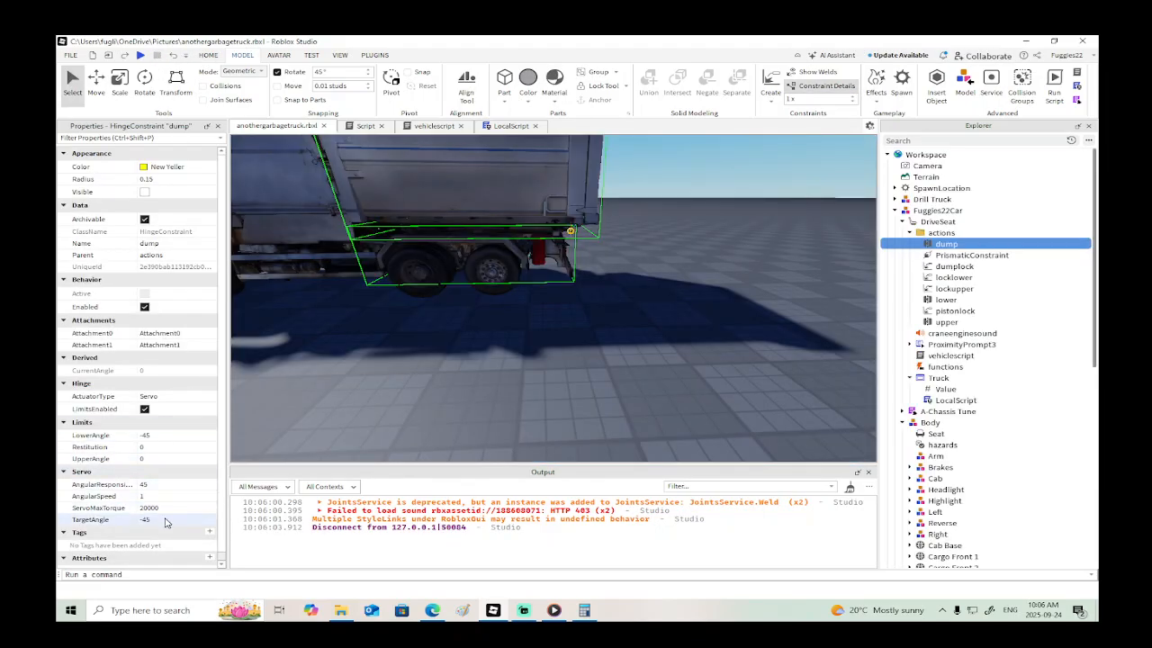
- Set the dump hinge's target angle to 45, its lower angle to 0 and its upper angle to 45
{"action": "left_click", "coordinate": [165, 520]}
{"action": "type", "text": "45"}
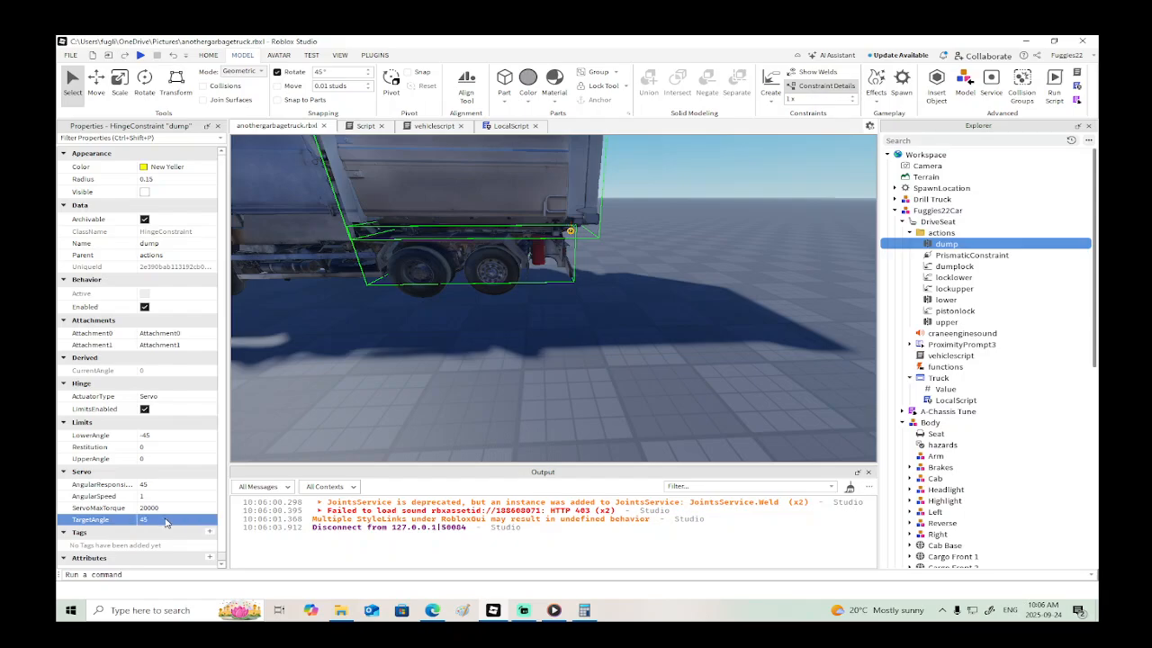
{"action": "left_click", "coordinate": [185, 435]}
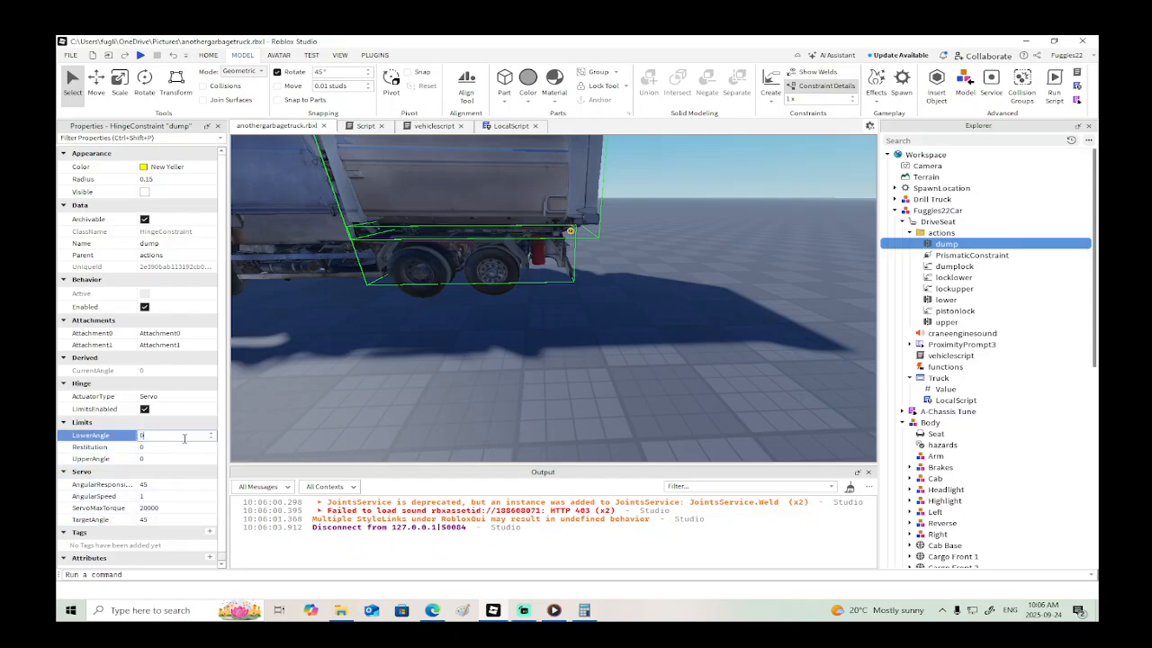
{"action": "left_click", "coordinate": [184, 458]}
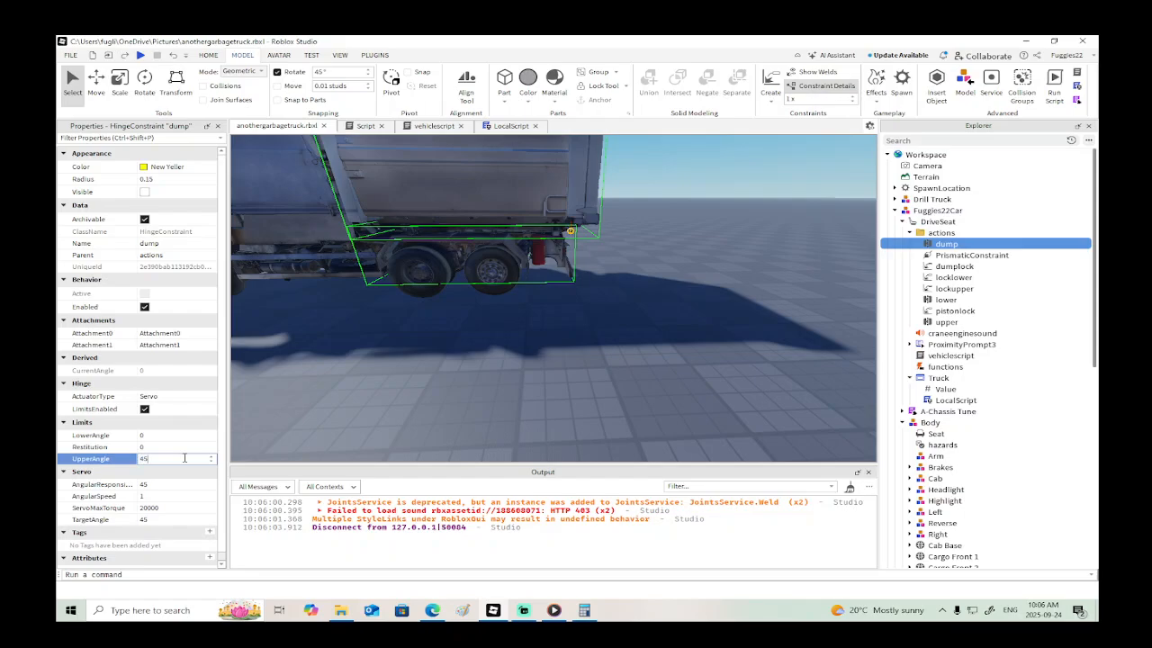
{"action": "type", "text": "45"}
{"action": "key", "text": "Return"}
- Playtest the truck and walk around it to examine how the container tips on the dump hinge
{"action": "left_click", "coordinate": [140, 55]}
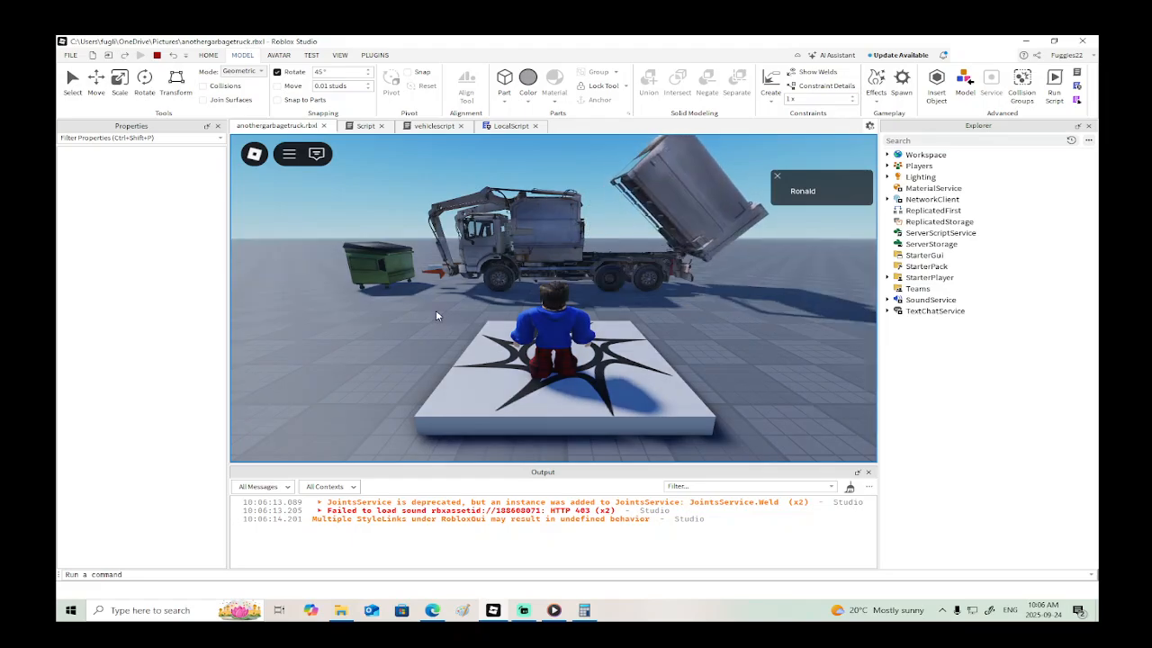
{"action": "left_click", "coordinate": [156, 55]}
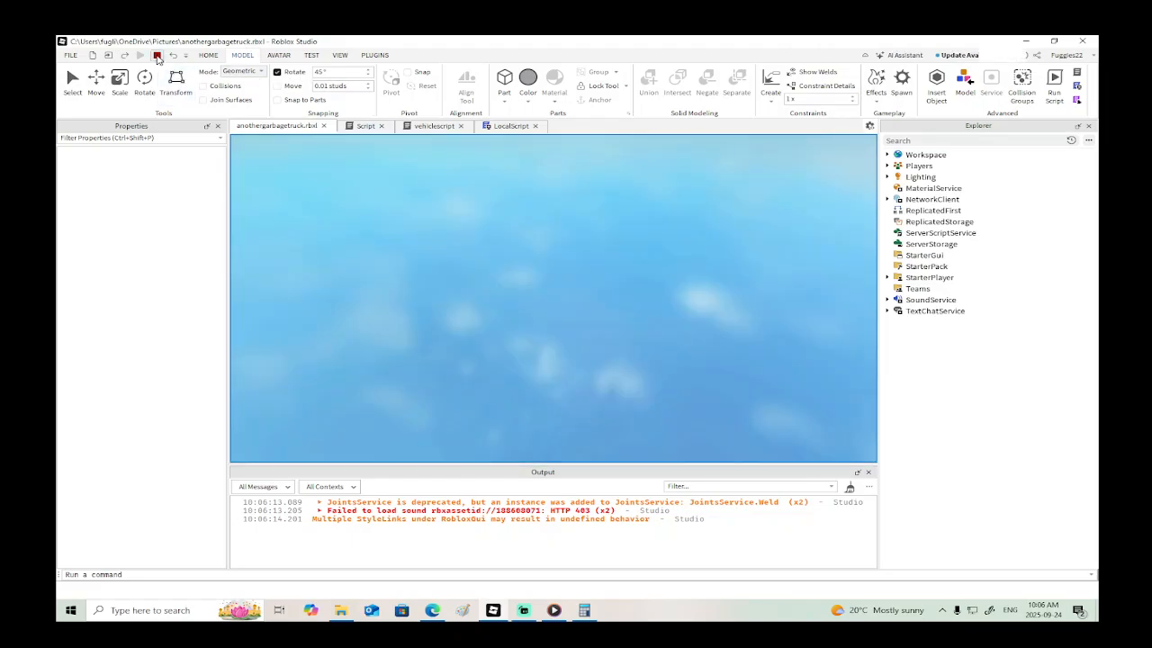
{"action": "right_click_drag", "start_coordinate": [606, 313], "coordinate": [600, 309]}
{"action": "key", "text": "a"}
{"action": "key", "text": "s"}
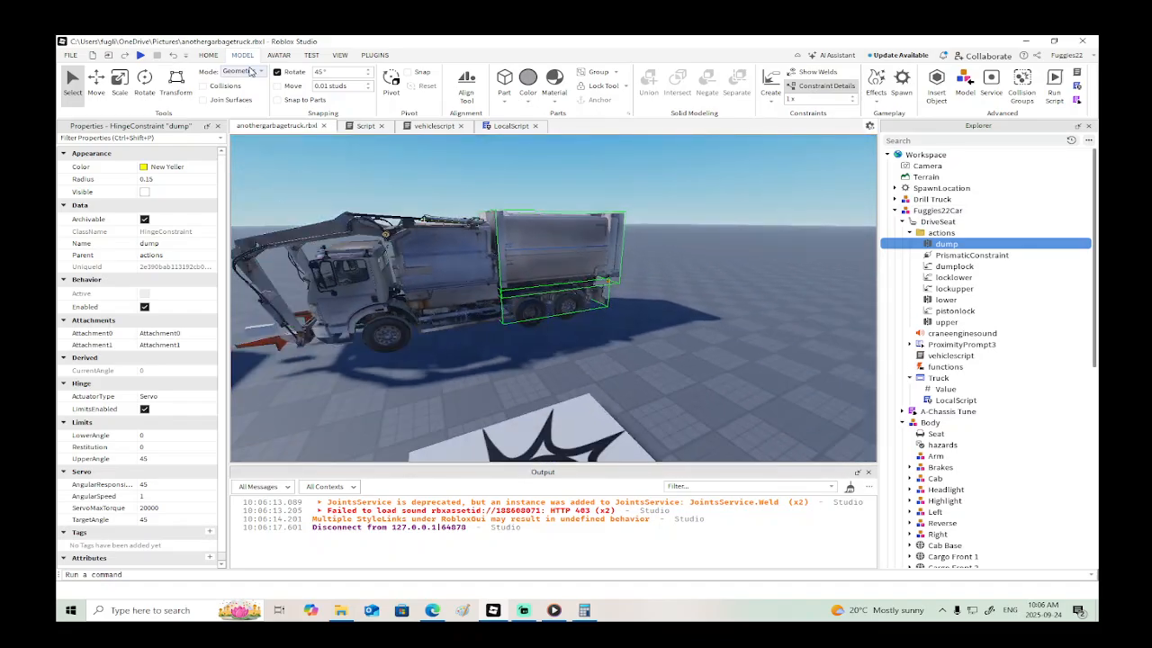
{"action": "left_click", "coordinate": [141, 55]}
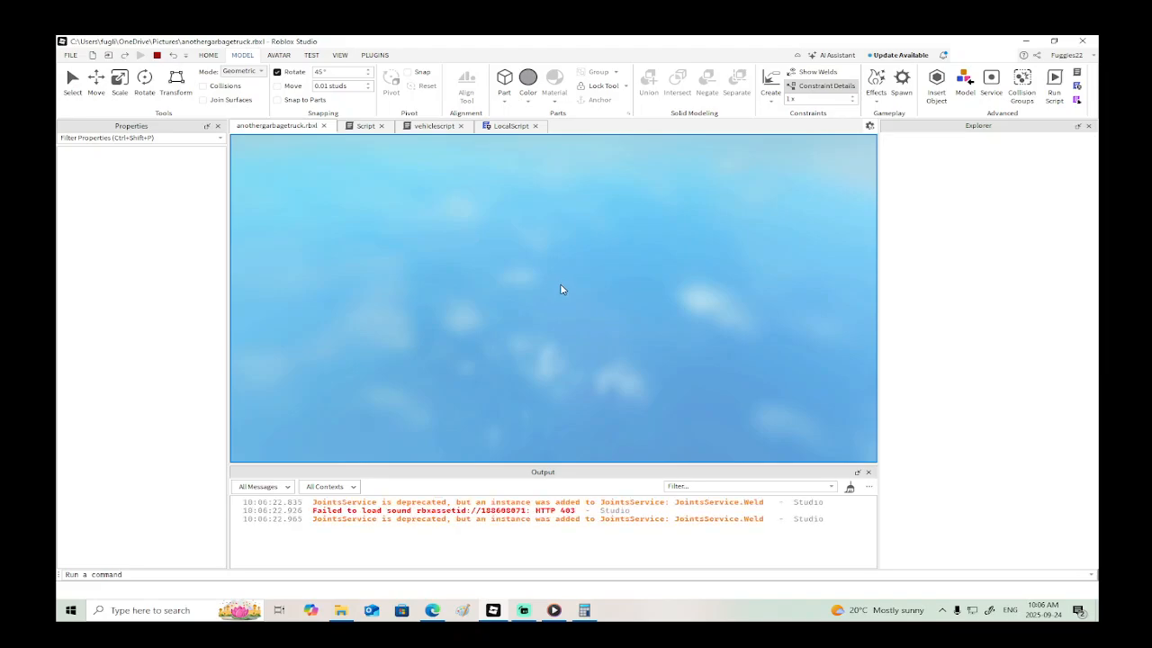
{"action": "key", "text": "a"}
{"action": "right_click_drag", "start_coordinate": [560, 285], "coordinate": [558, 284]}
{"action": "key", "text": "w"}
{"action": "key", "text": "d"}
{"action": "key", "text": "s"}
{"action": "key", "text": "w"}
{"action": "key", "text": "d"}
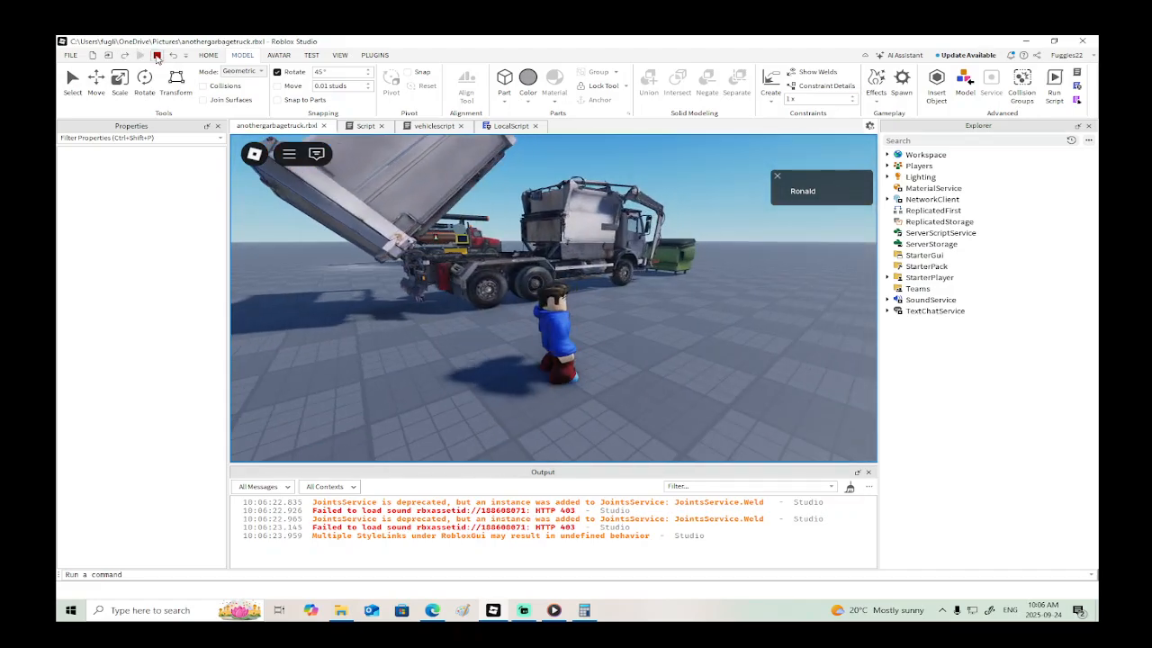
{"action": "left_click", "coordinate": [157, 56]}
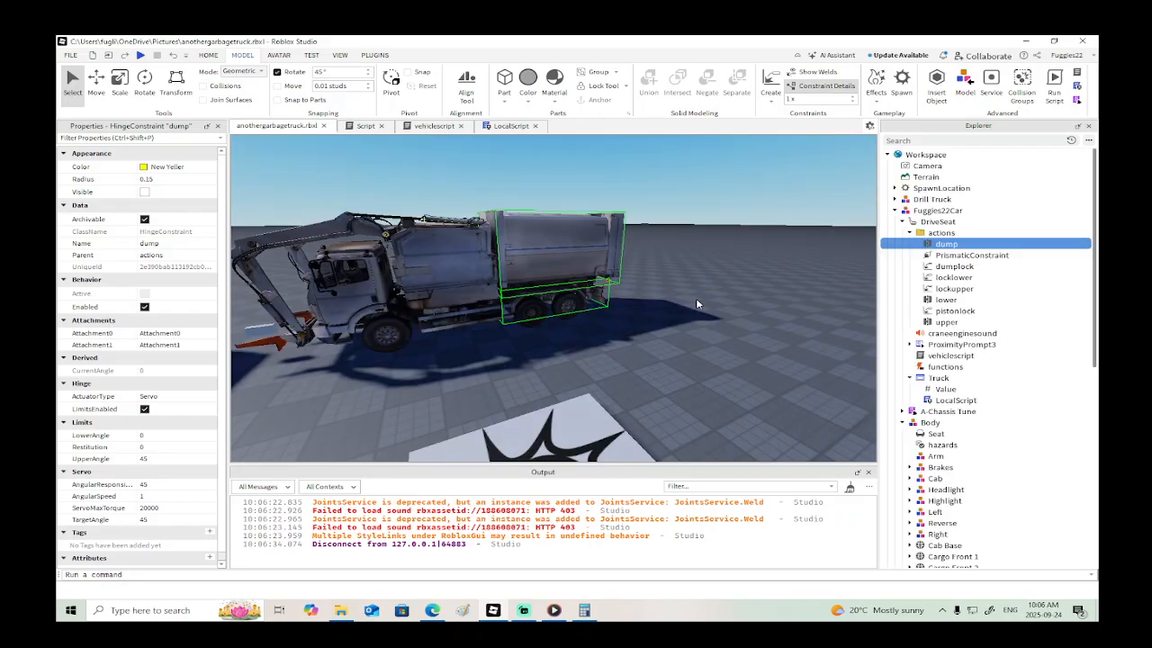
- Set the world orientation of the dump hinge's Attachment1 on Cargo Rear 2 to 0,0,0
{"action": "key", "text": "w"}
{"action": "key", "text": "d"}
{"action": "right_click_drag", "start_coordinate": [695, 304], "coordinate": [696, 304]}
{"action": "key", "text": "w"}
{"action": "key", "text": "a"}
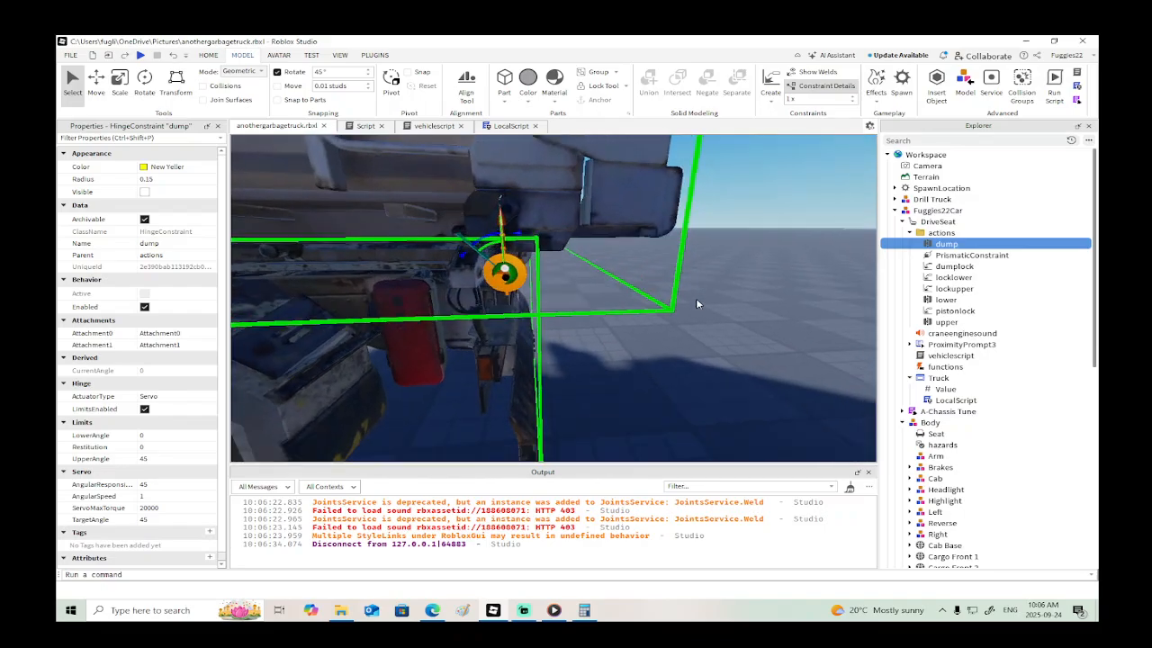
{"action": "right_click_drag", "start_coordinate": [555, 267], "coordinate": [556, 267]}
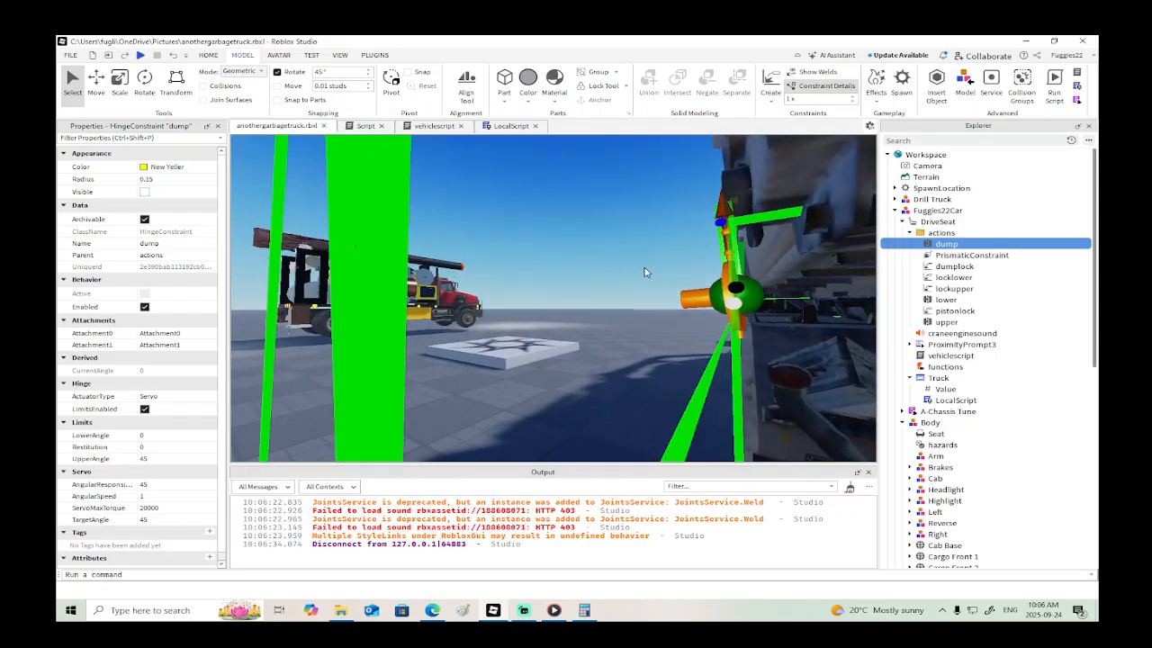
{"action": "left_click", "coordinate": [763, 303]}
{"action": "right_click_drag", "start_coordinate": [775, 311], "coordinate": [776, 311]}
{"action": "key", "text": "s"}
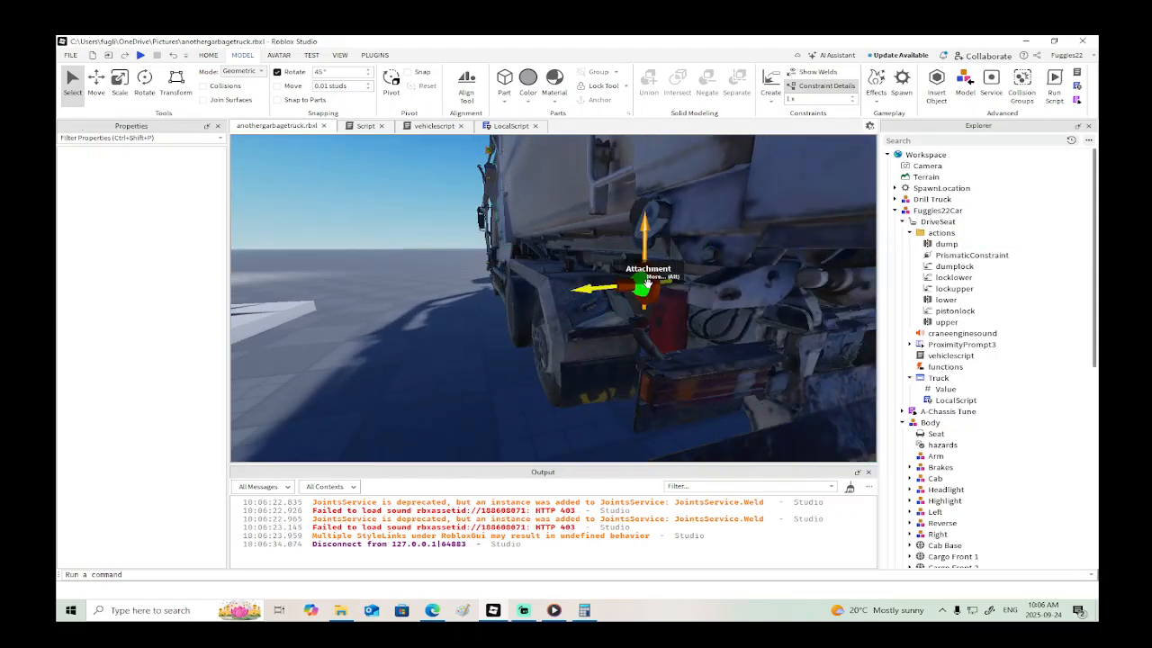
{"action": "left_click", "coordinate": [641, 285]}
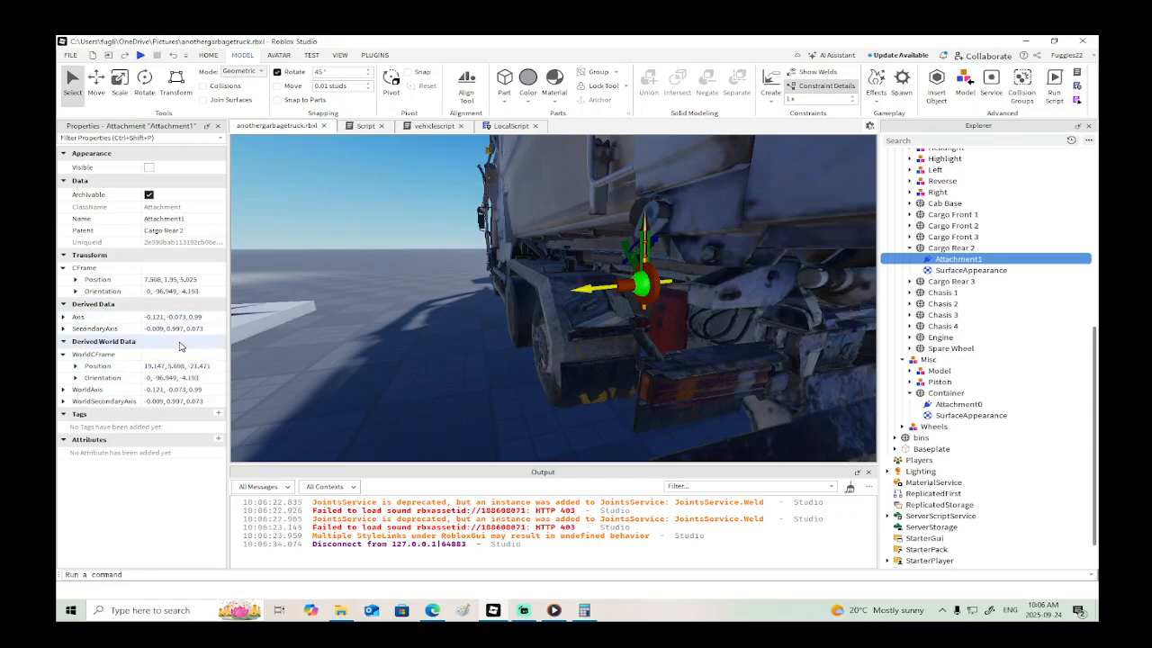
{"action": "left_click", "coordinate": [187, 378]}
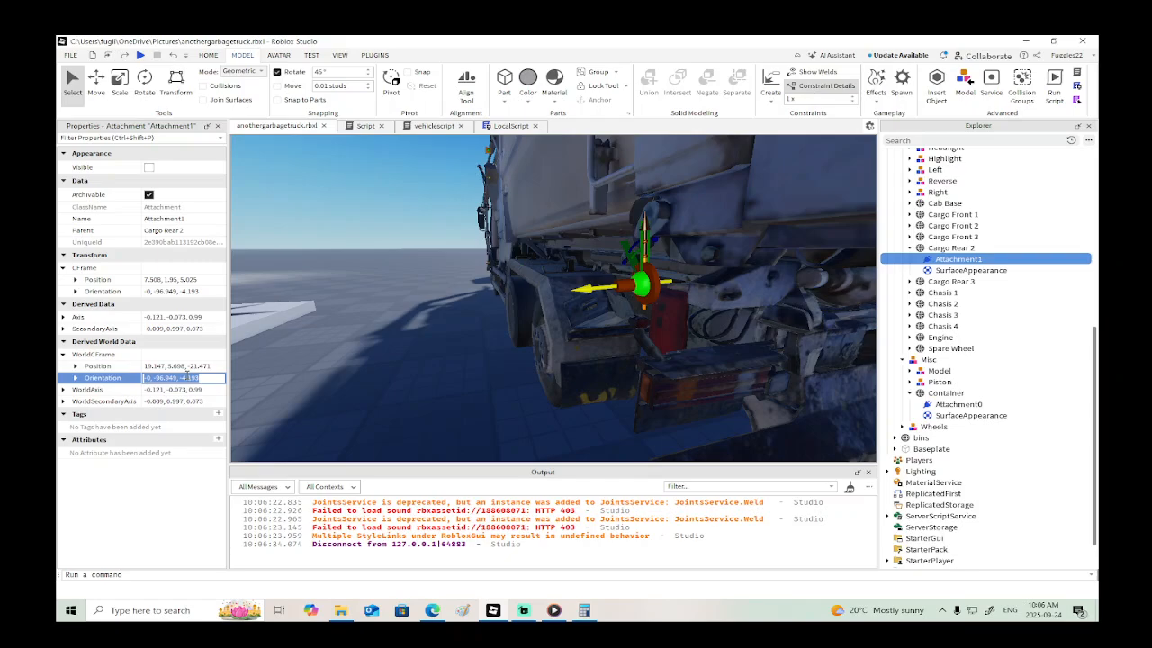
{"action": "type", "text": "0,0,0"}
{"action": "key", "text": "Return"}
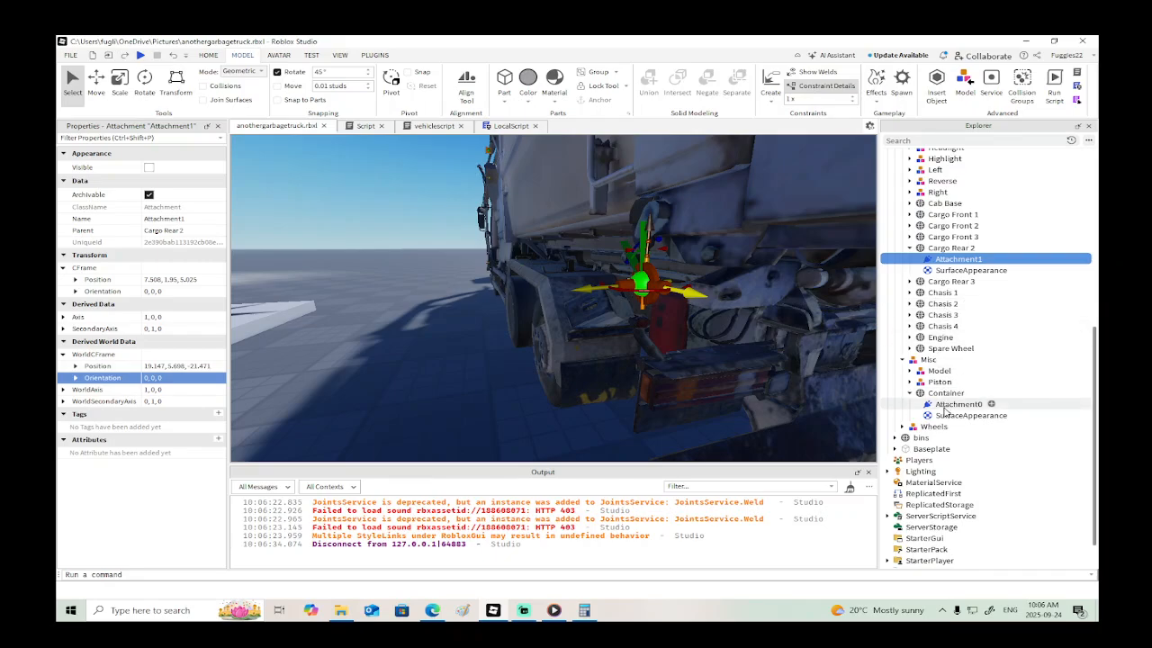
- Set the world orientation of Attachment0 in the Container part to 0,0,0
{"action": "left_click", "coordinate": [956, 405]}
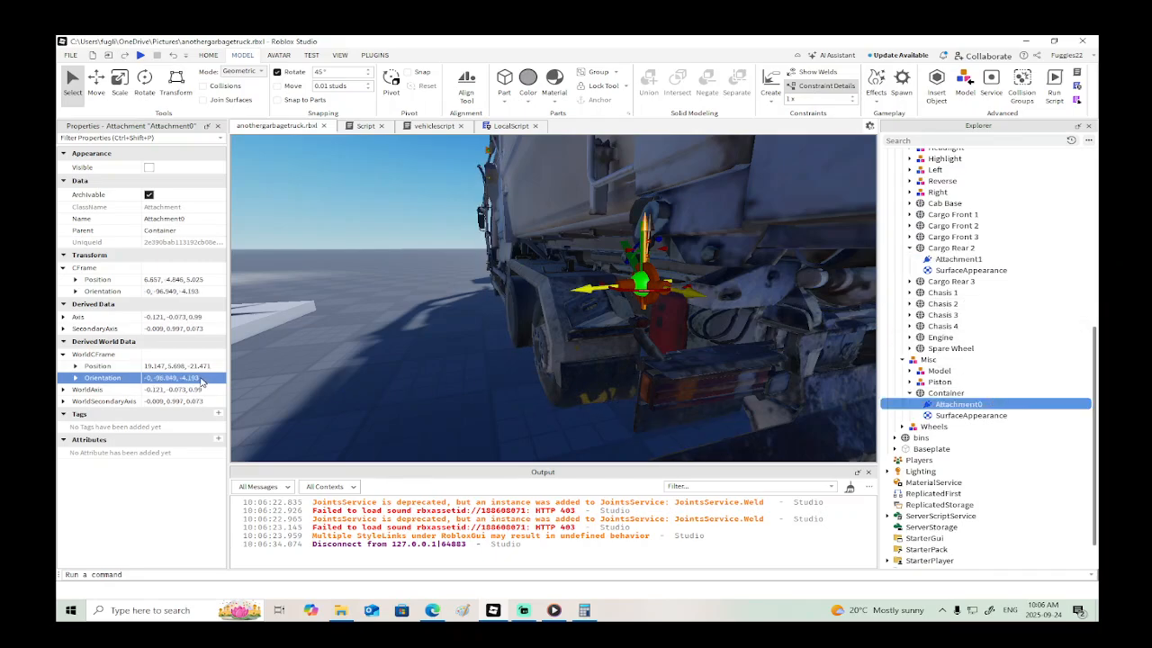
{"action": "left_click", "coordinate": [201, 379]}
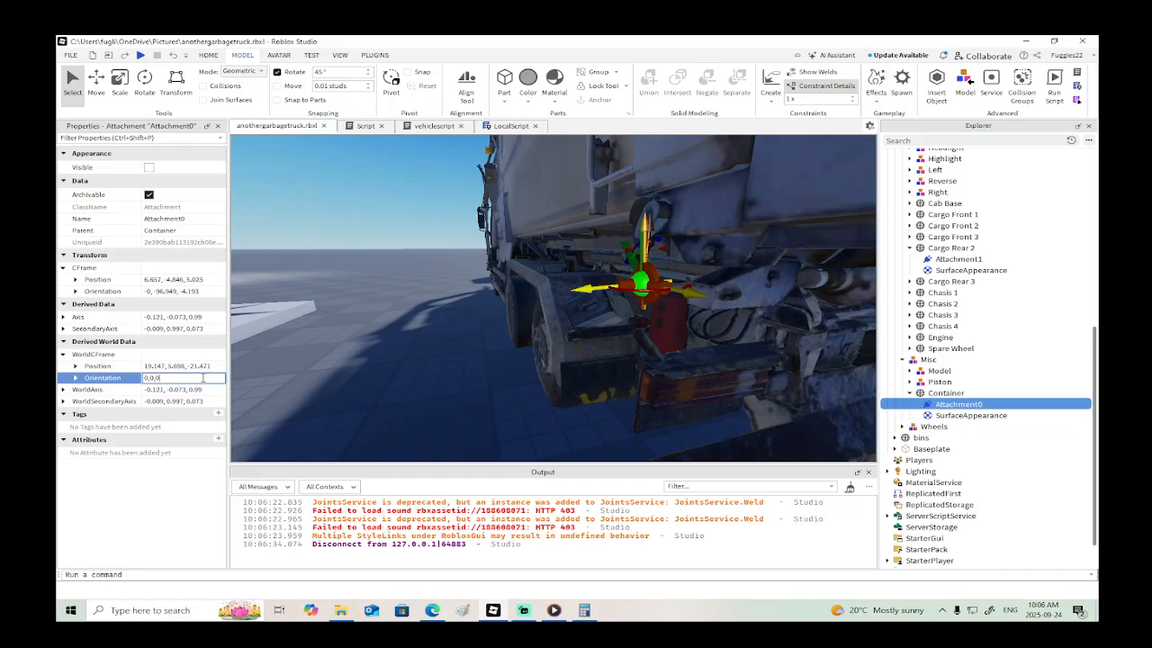
{"action": "type", "text": "0,0,0"}
{"action": "key", "text": "Return"}
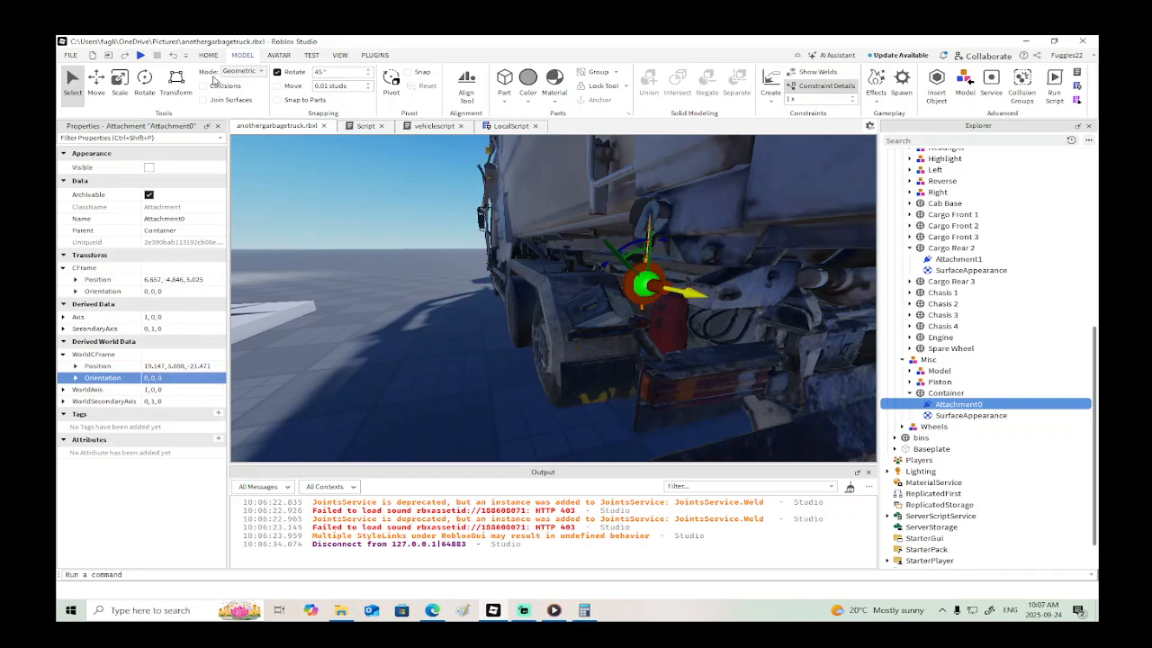
- Rotate the dump hinge's Attachment0 and Attachment1 about the vertical axis, bringing Attachment1's orientation to 0, -90, 0
{"action": "left_click", "coordinate": [145, 81]}
{"action": "left_click_drag", "start_coordinate": [628, 293], "coordinate": [579, 282]}
{"action": "right_click_drag", "start_coordinate": [579, 282], "coordinate": [578, 280]}
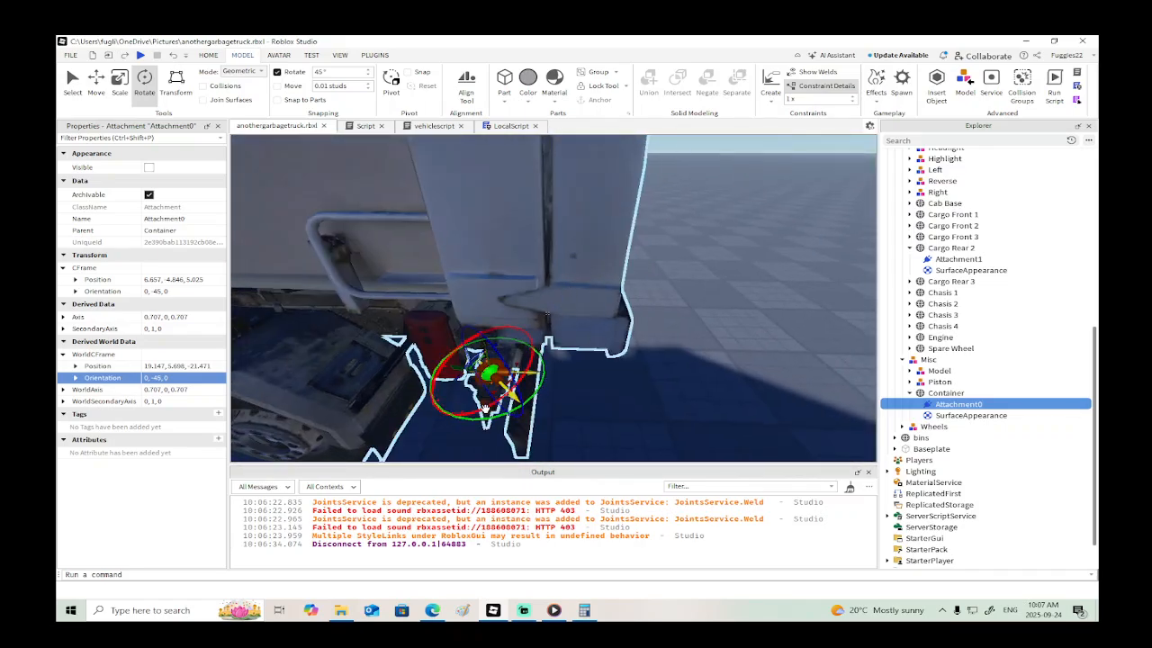
{"action": "left_click_drag", "start_coordinate": [479, 417], "coordinate": [434, 394]}
{"action": "left_click", "coordinate": [959, 259]}
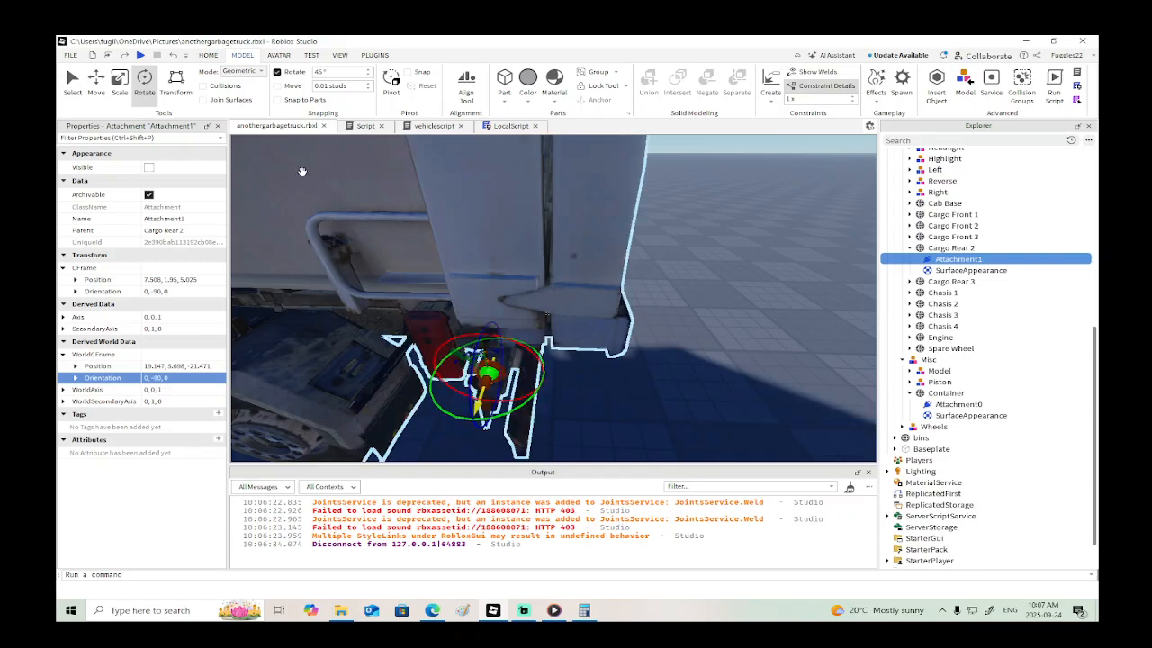
- Playtest the truck and view it from several sides to examine how the container tips on the realigned dump hinge
{"action": "left_click", "coordinate": [141, 55]}
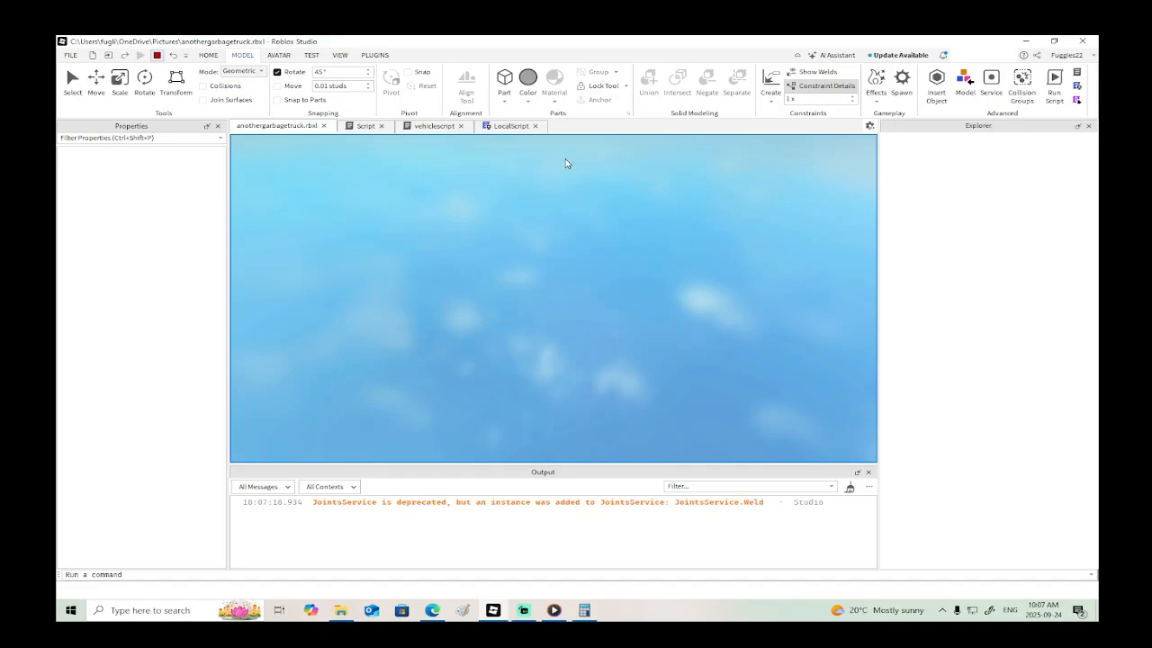
{"action": "right_click_drag", "start_coordinate": [624, 217], "coordinate": [549, 200]}
{"action": "key", "text": "a"}
{"action": "key", "text": "w"}
{"action": "key", "text": "d"}
{"action": "key", "text": "w"}
{"action": "key", "text": "d"}
{"action": "scroll", "coordinate": [621, 216], "scroll_direction": "down", "scroll_amount": 5}
{"action": "scroll", "coordinate": [621, 217], "scroll_direction": "up", "scroll_amount": 7}
{"action": "scroll", "coordinate": [620, 217], "scroll_direction": "down", "scroll_amount": 5}
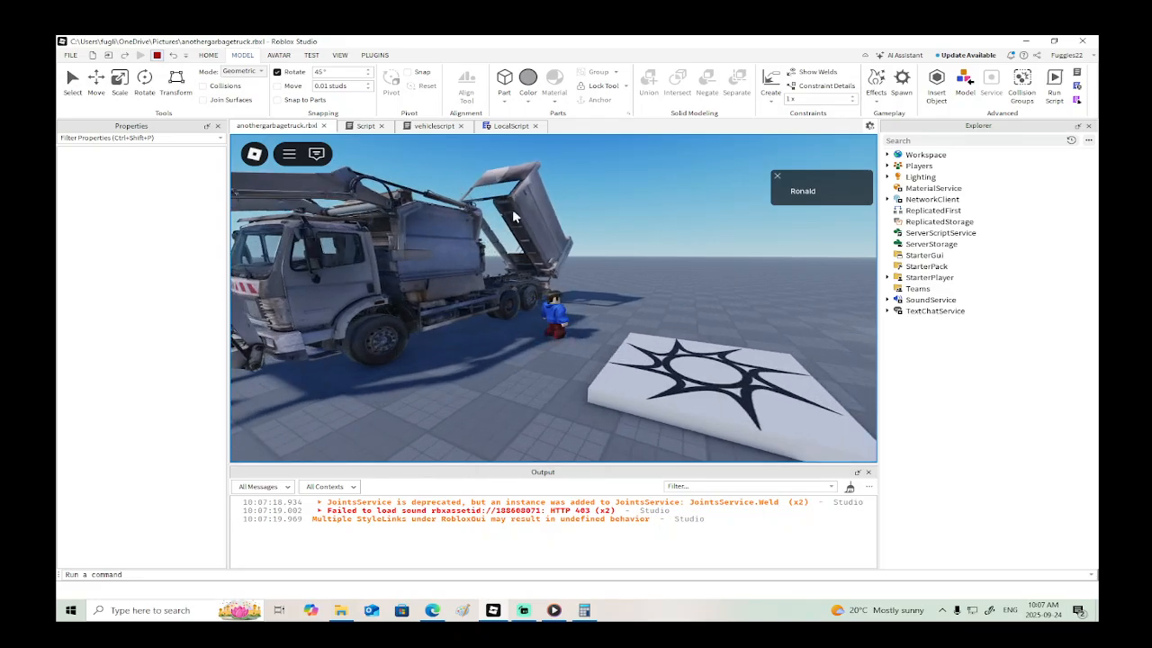
{"action": "right_click_drag", "start_coordinate": [544, 223], "coordinate": [586, 208]}
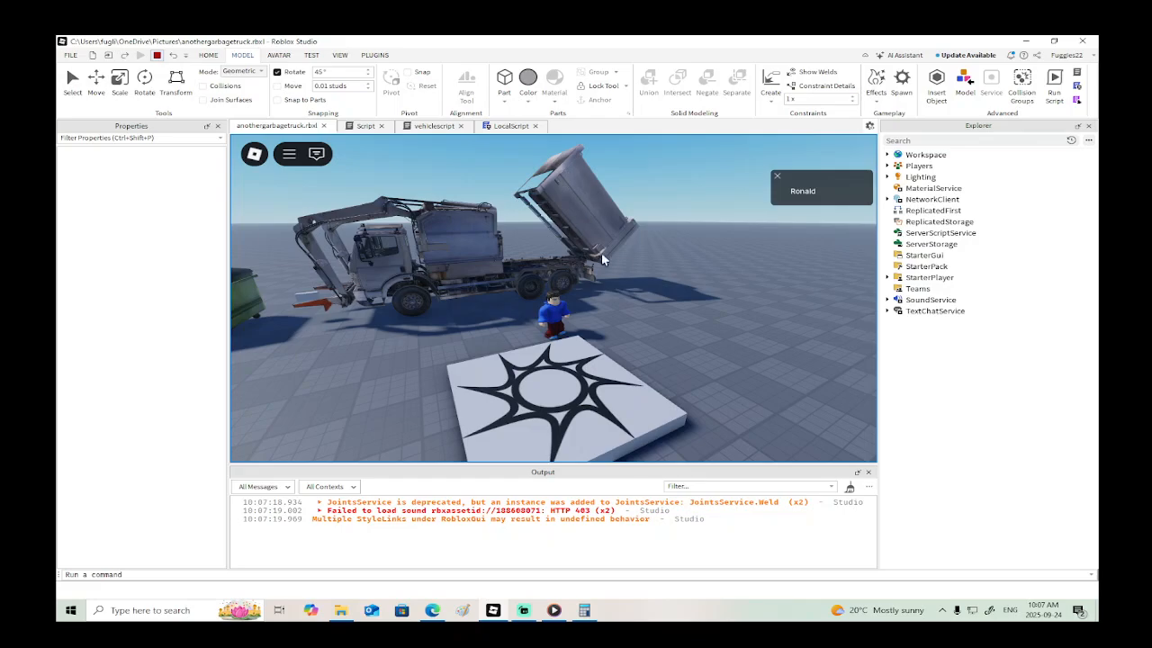
{"action": "right_click_drag", "start_coordinate": [601, 259], "coordinate": [555, 245]}
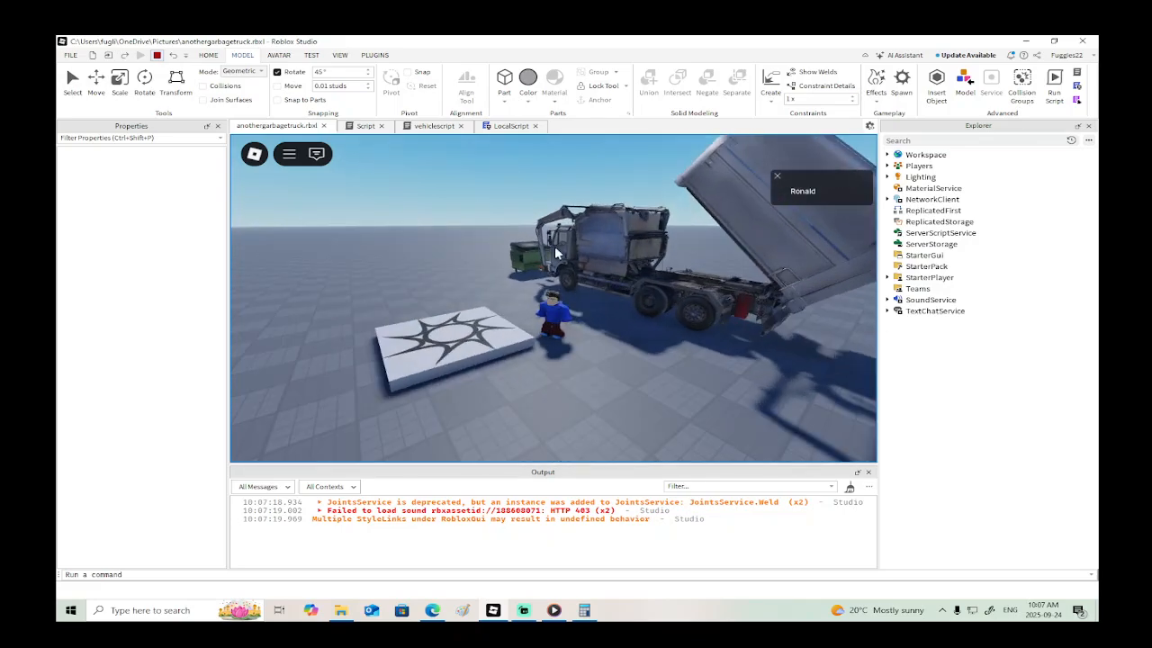
{"action": "left_click", "coordinate": [156, 55]}
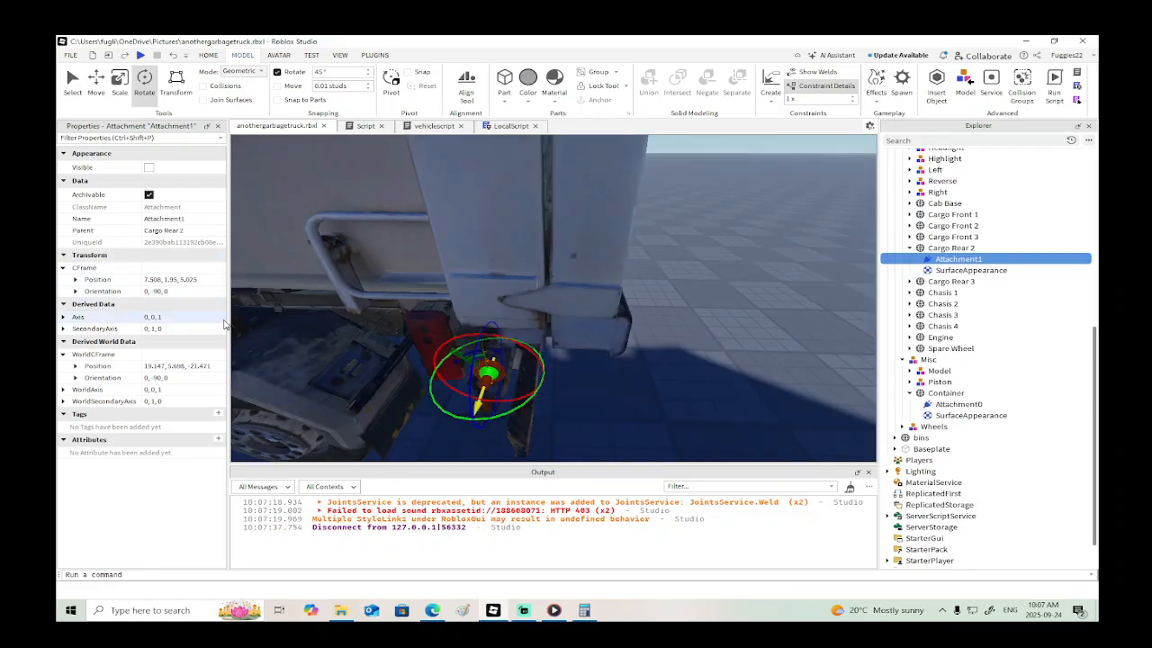
- Enable the dumplock weld constraint in the DriveSeat's actions folder
{"action": "scroll", "coordinate": [949, 265], "scroll_direction": "up", "scroll_amount": 10}
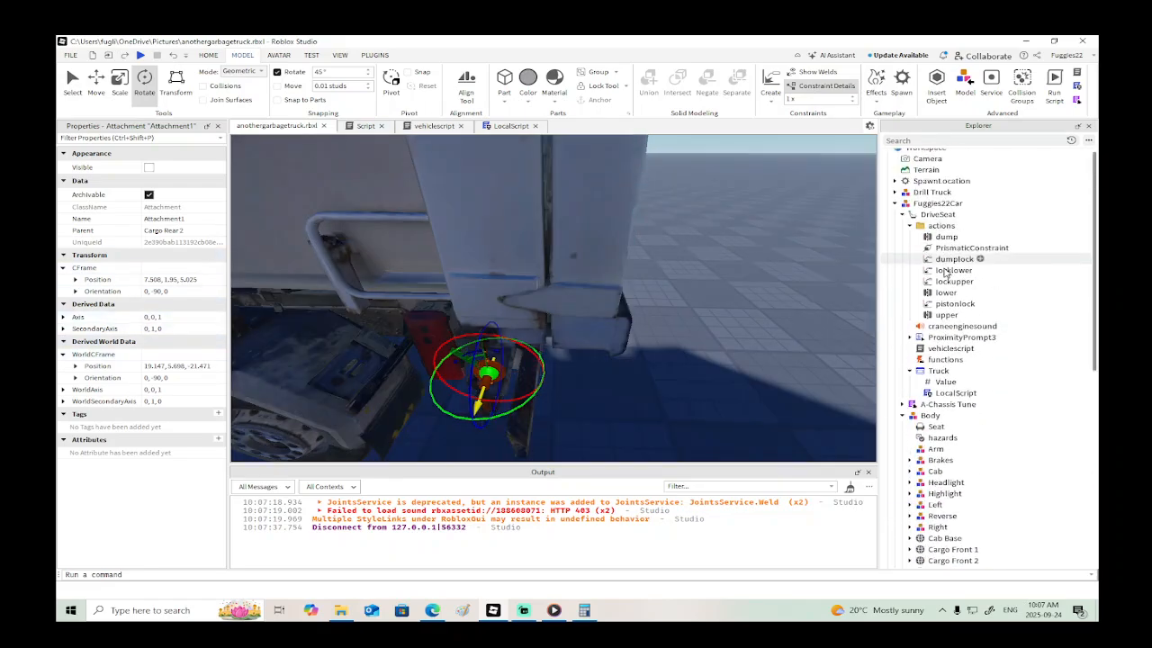
{"action": "left_click", "coordinate": [952, 259]}
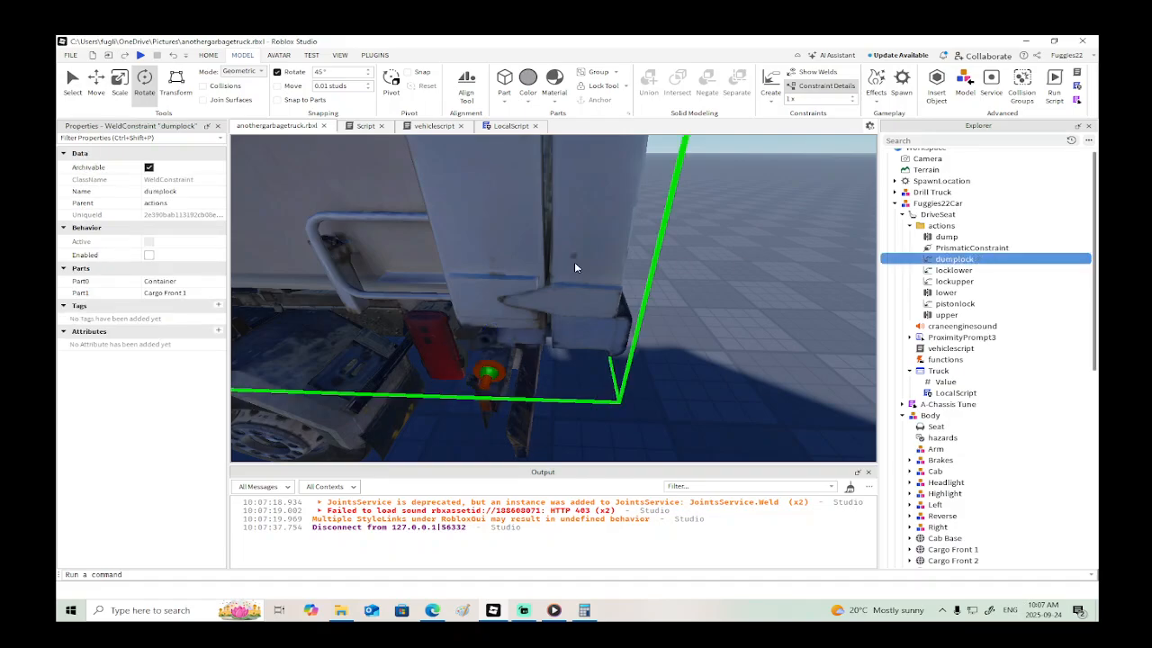
{"action": "left_click", "coordinate": [149, 255]}
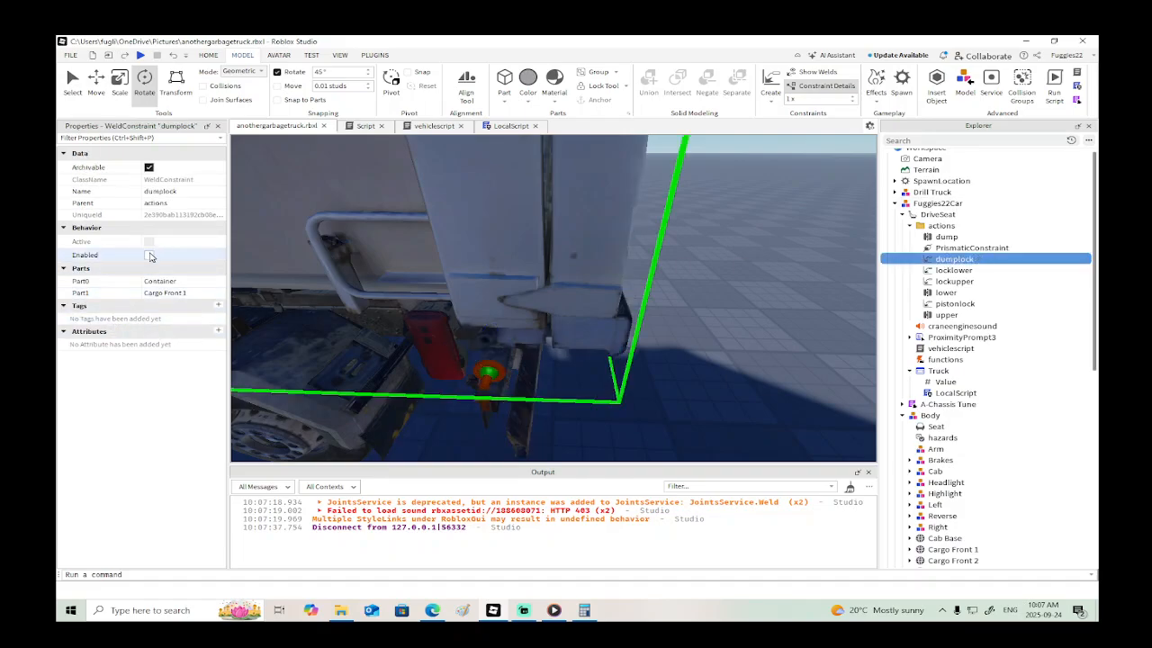
- Set the dump hinge constraint's AngularSpeed to 0 and its TargetAngle to 0
{"action": "left_click", "coordinate": [944, 236]}
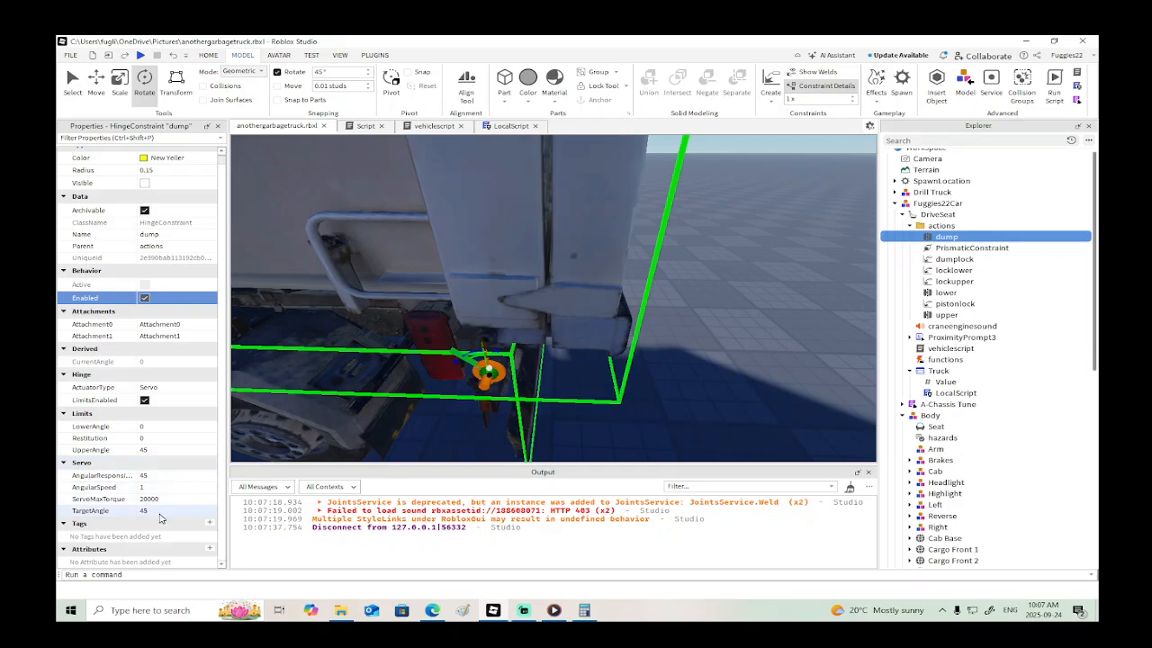
{"action": "left_click", "coordinate": [159, 511]}
{"action": "left_click", "coordinate": [155, 487]}
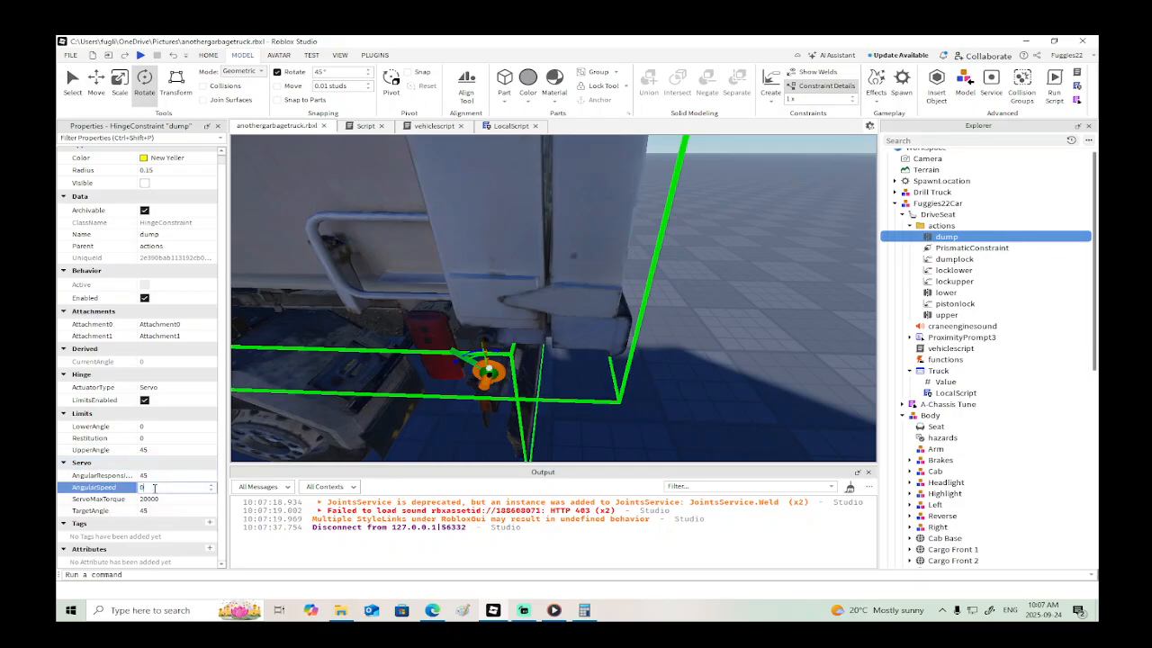
{"action": "left_click", "coordinate": [174, 511]}
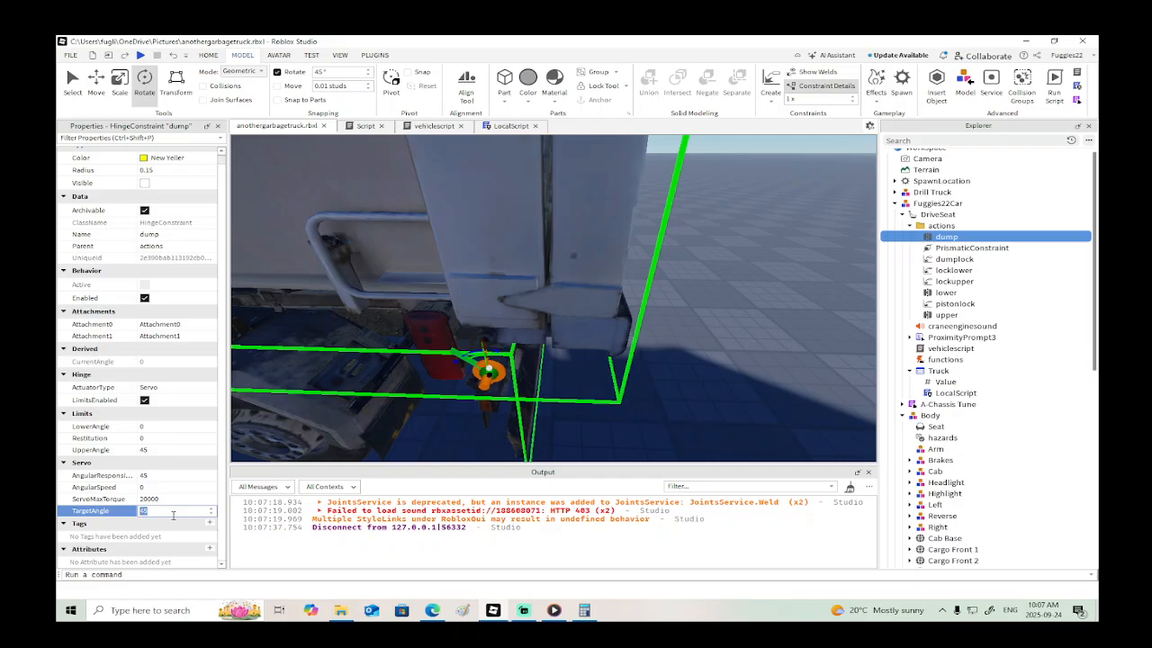
{"action": "key", "text": "Return"}
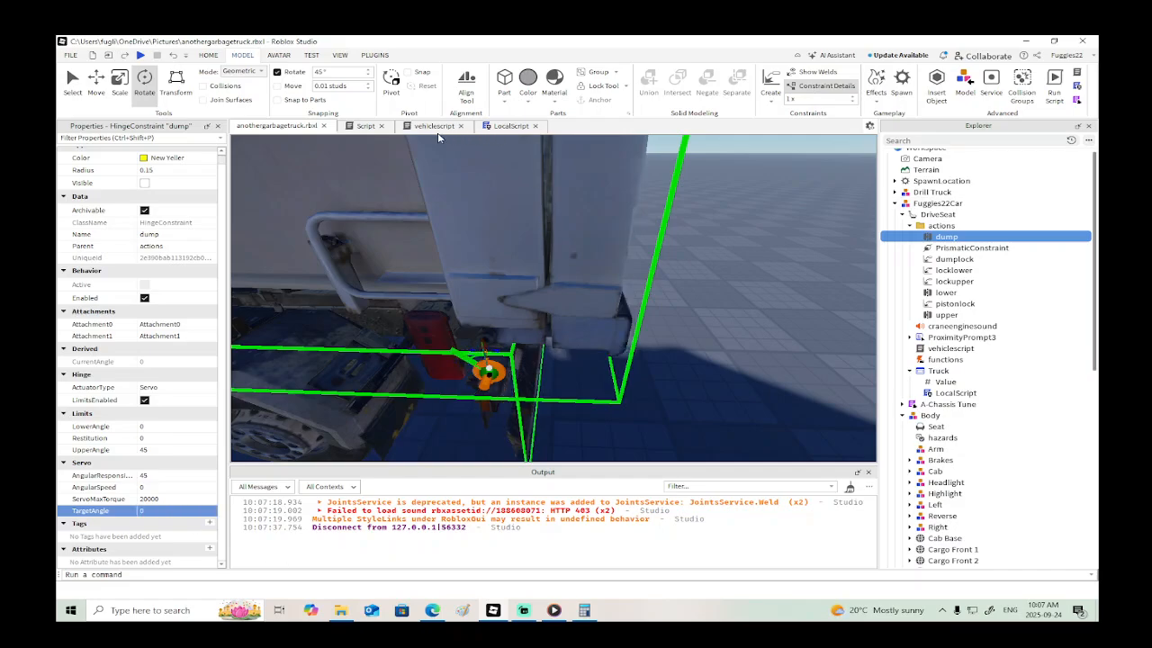
- In vehiclescript's "dumpup" block, add the line script.Parent.actions.dump.TargetAngle = 45 below the dumplock line
{"action": "left_click", "coordinate": [507, 127]}
{"action": "left_click", "coordinate": [420, 127]}
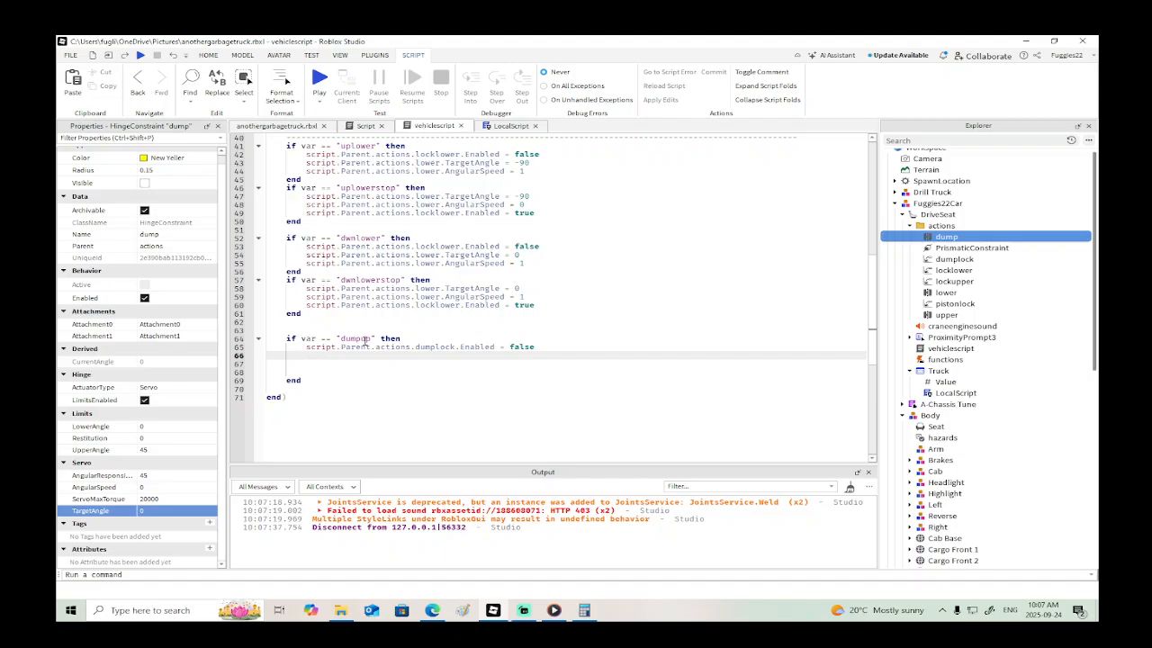
{"action": "type", "text": "."}
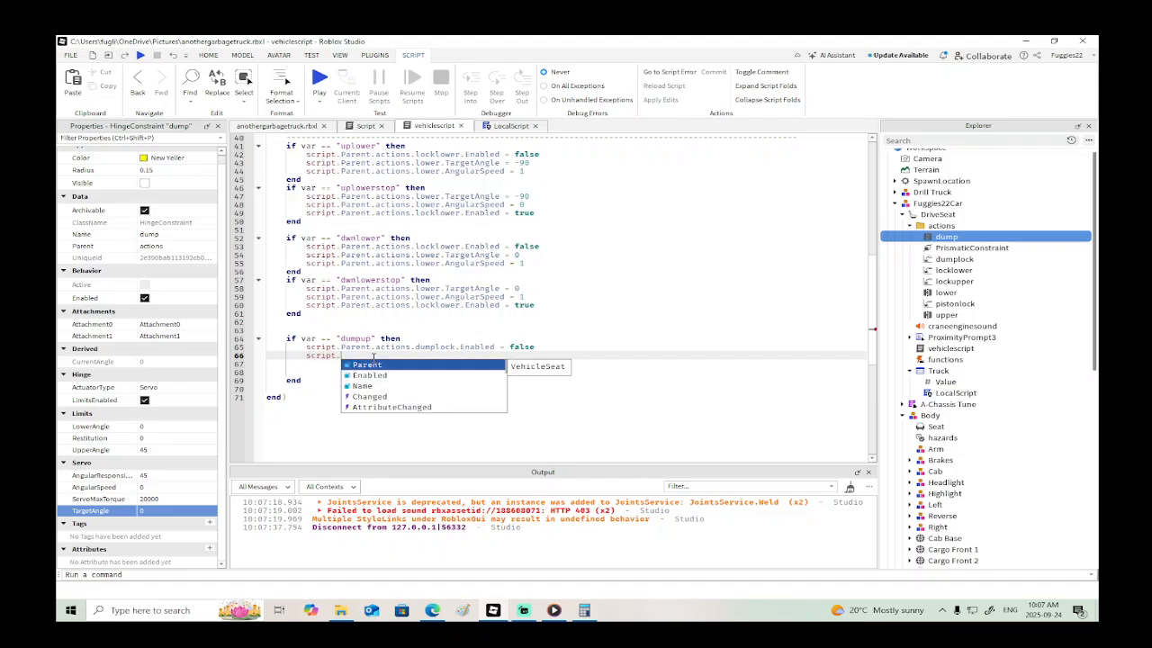
{"action": "type", "text": "Parent.ac"}
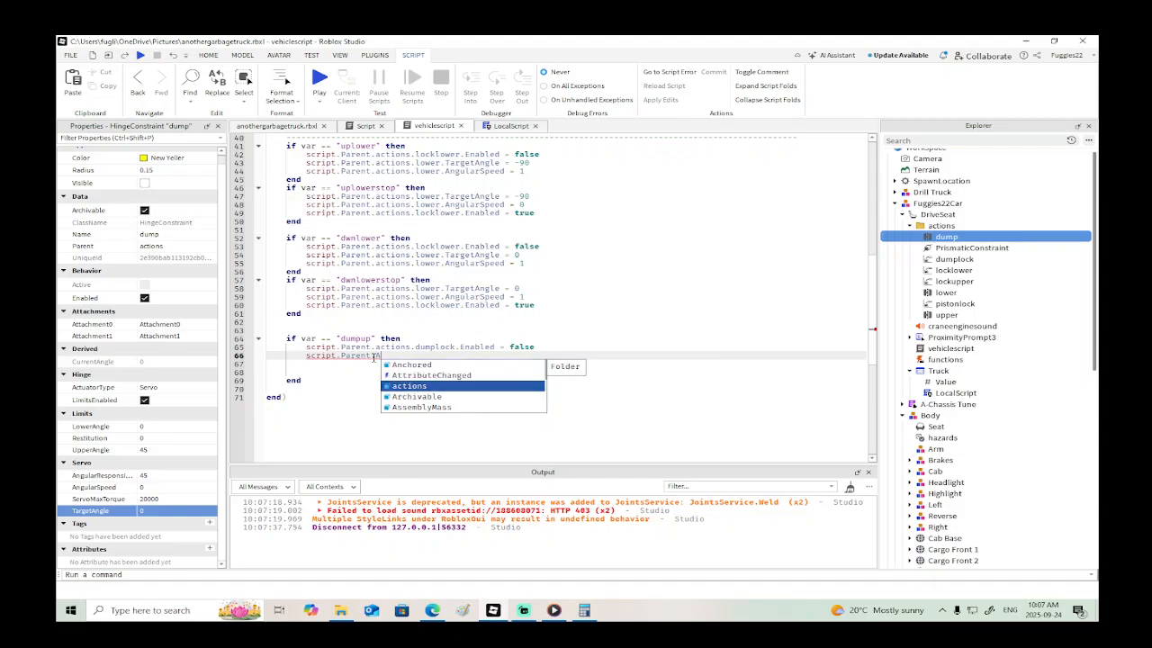
{"action": "key", "text": "Tab"}
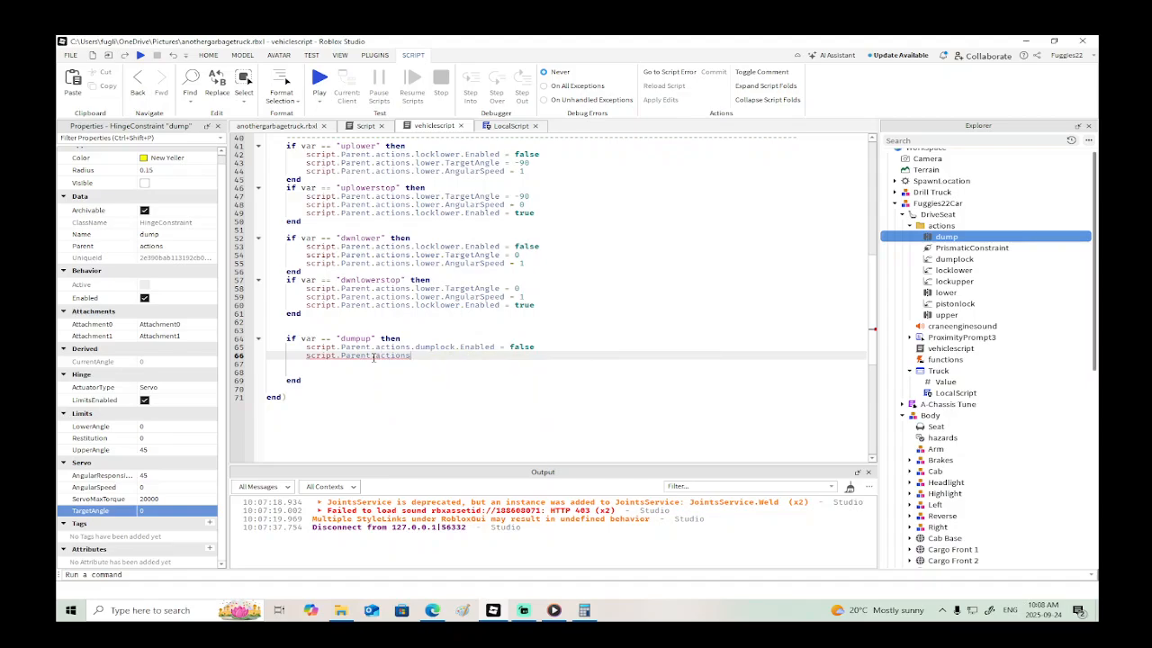
{"action": "type", "text": ".D"}
{"action": "key", "text": "Down"}
{"action": "key", "text": "Tab"}
{"action": "type", "text": ".T"}
{"action": "key", "text": "Tab"}
{"action": "type", "text": "= 45"}
- Add script.Parent.actions.dump.AngularSpeed = 1 to the "dumpup" block and remove the empty lines before its end
{"action": "key", "text": "Return"}
{"action": "type", "text": "sc"}
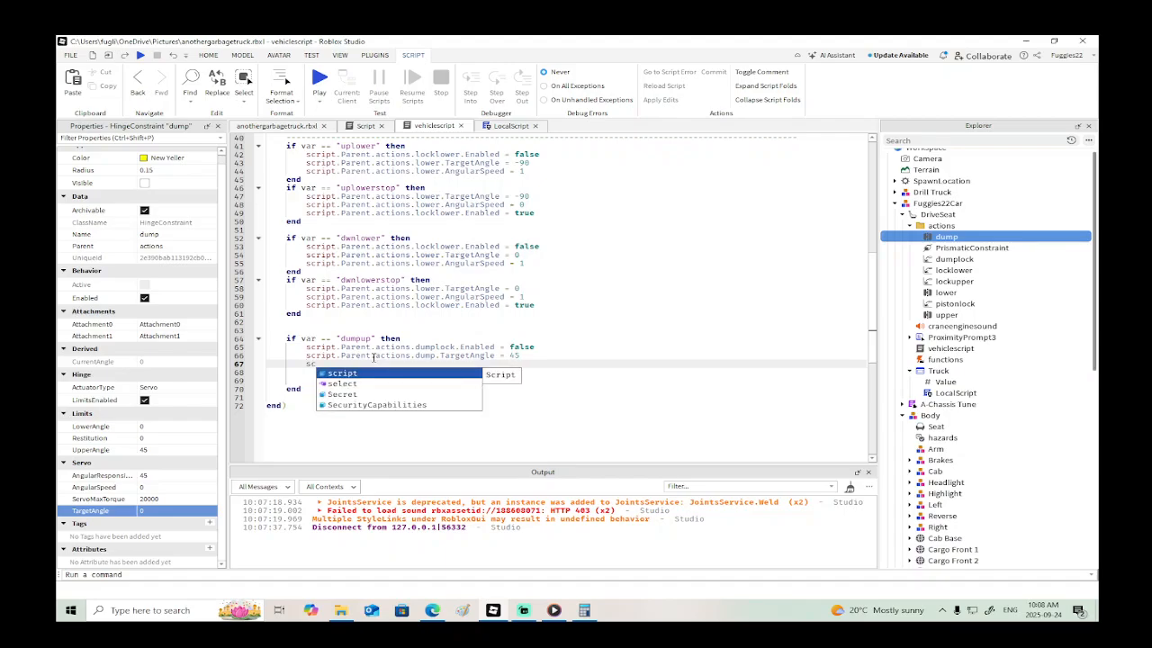
{"action": "type", "text": "ript.Parent.a"}
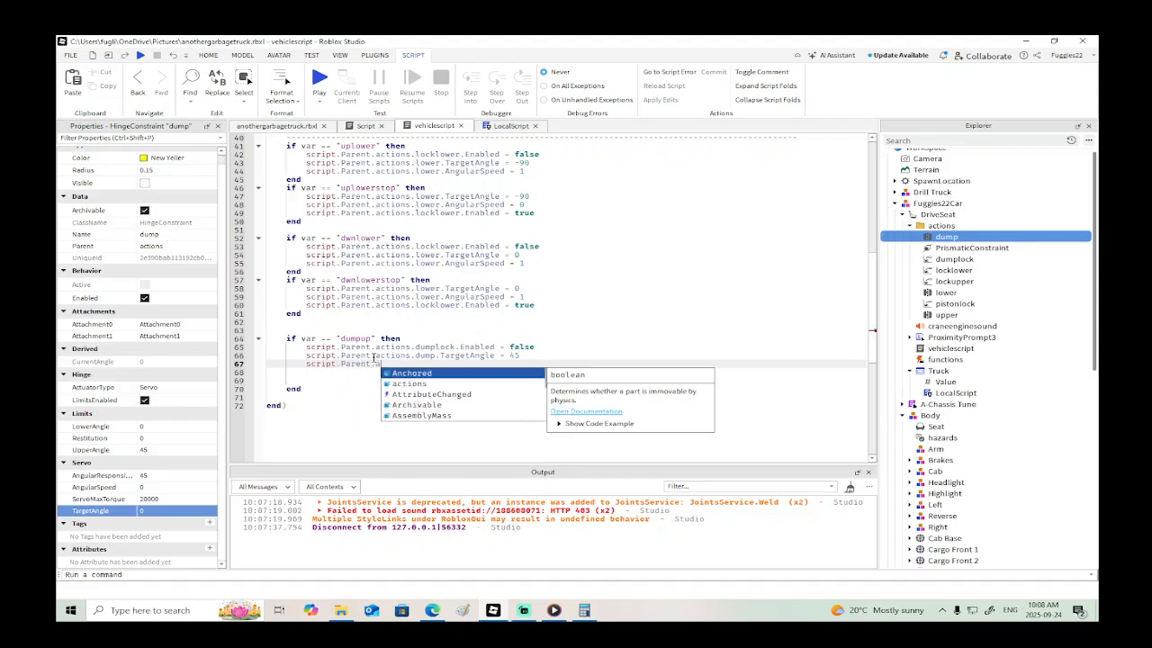
{"action": "type", "text": "ctions.dump"}
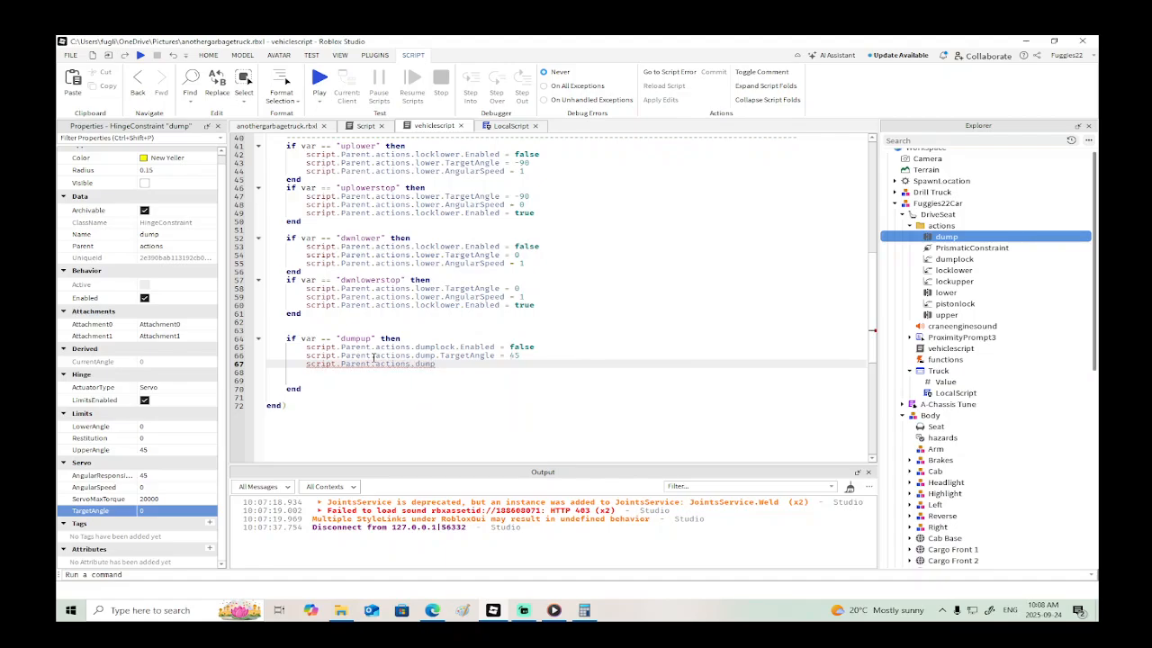
{"action": "type", "text": ".AngularSpeed = 1"}
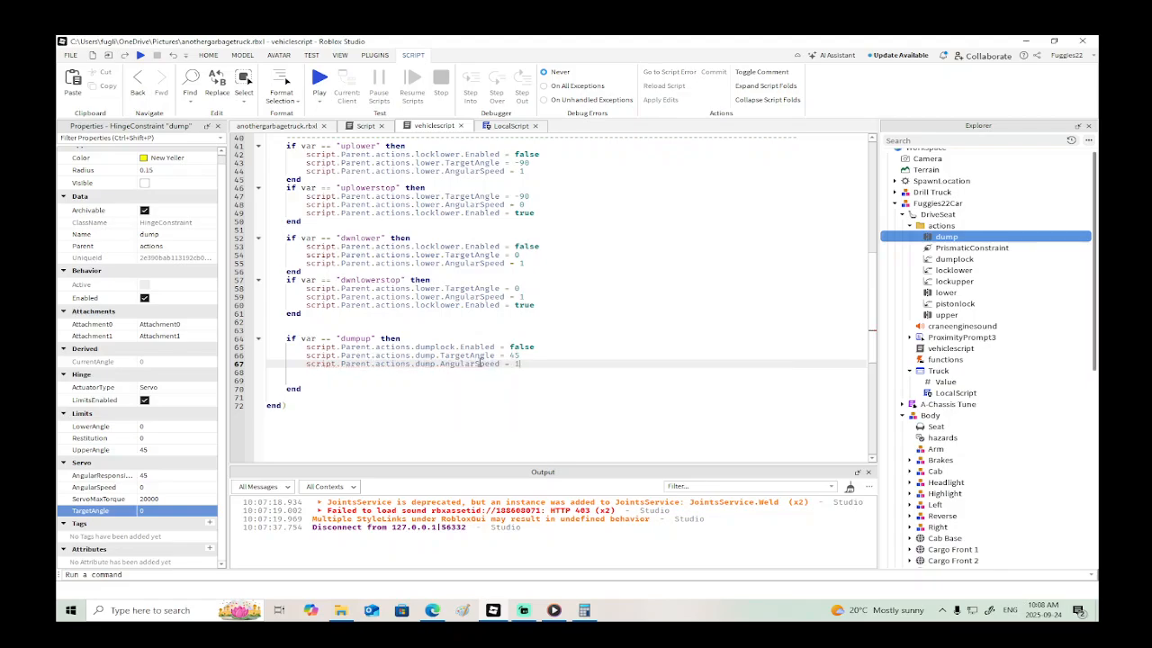
{"action": "left_click", "coordinate": [311, 381]}
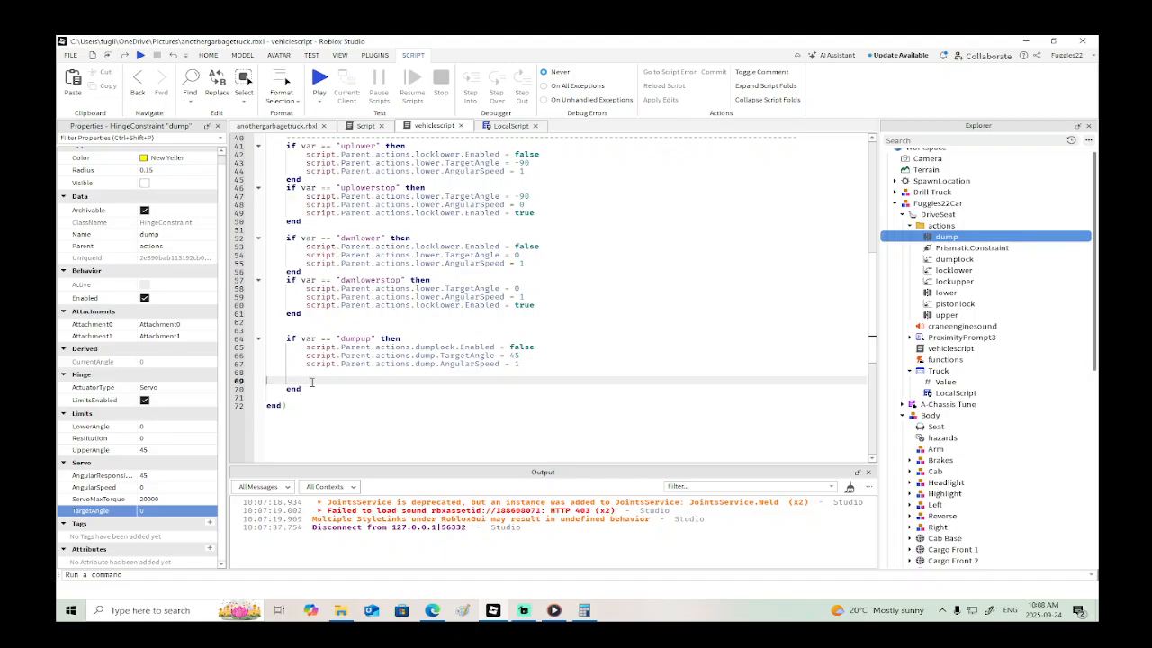
{"action": "key", "text": "BackSpace"}
{"action": "key", "text": "BackSpace"}
- Duplicate the "dumpup" block directly below itself, renaming the copy's condition to "dumpupstop" and setting its dump.AngularSpeed to 0
{"action": "left_click_drag", "start_coordinate": [300, 371], "coordinate": [271, 340]}
{"action": "key", "text": "ctrl+c"}
{"action": "left_click", "coordinate": [322, 370]}
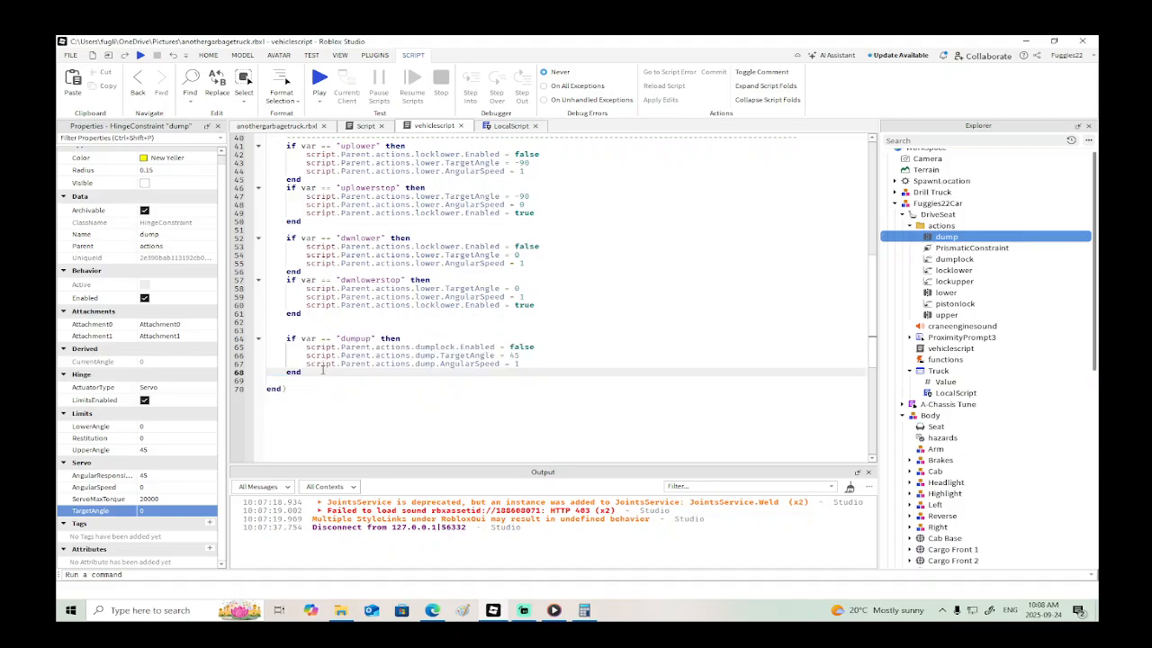
{"action": "key", "text": "Return"}
{"action": "key", "text": "ctrl+v"}
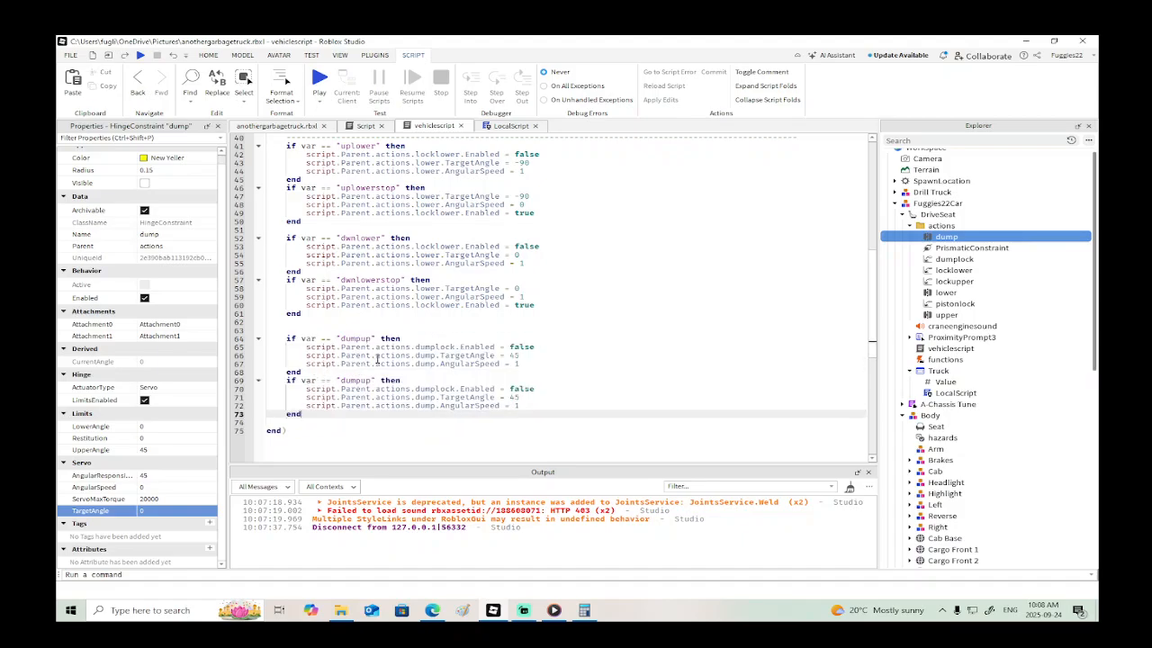
{"action": "left_click", "coordinate": [380, 381]}
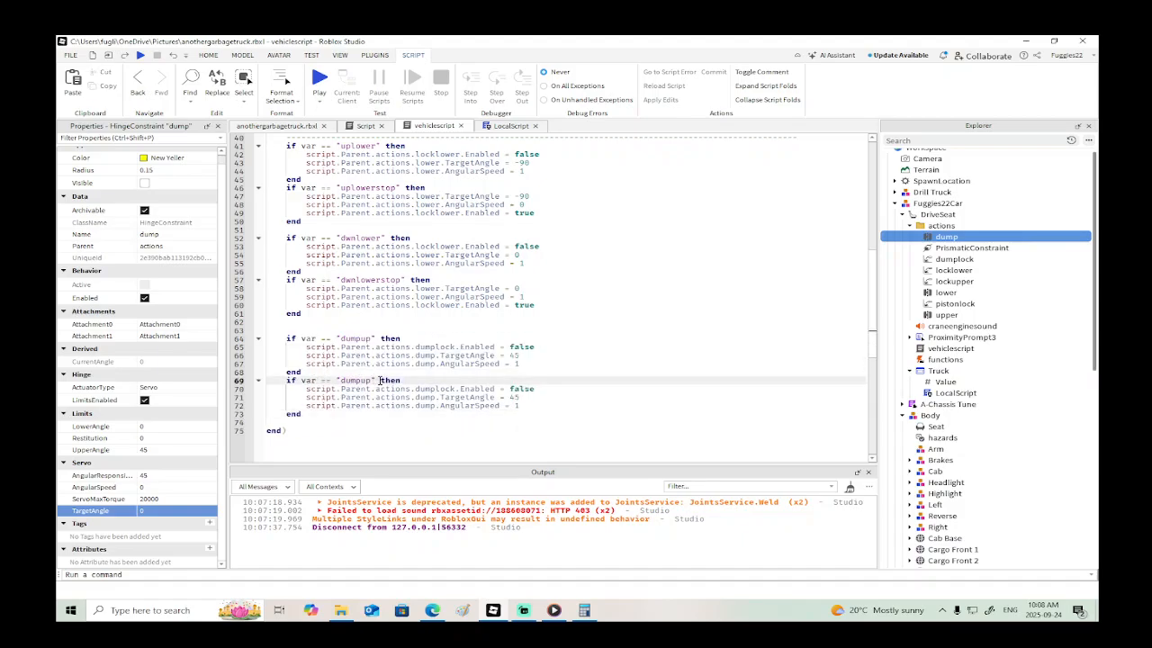
{"action": "left_click", "coordinate": [528, 397]}
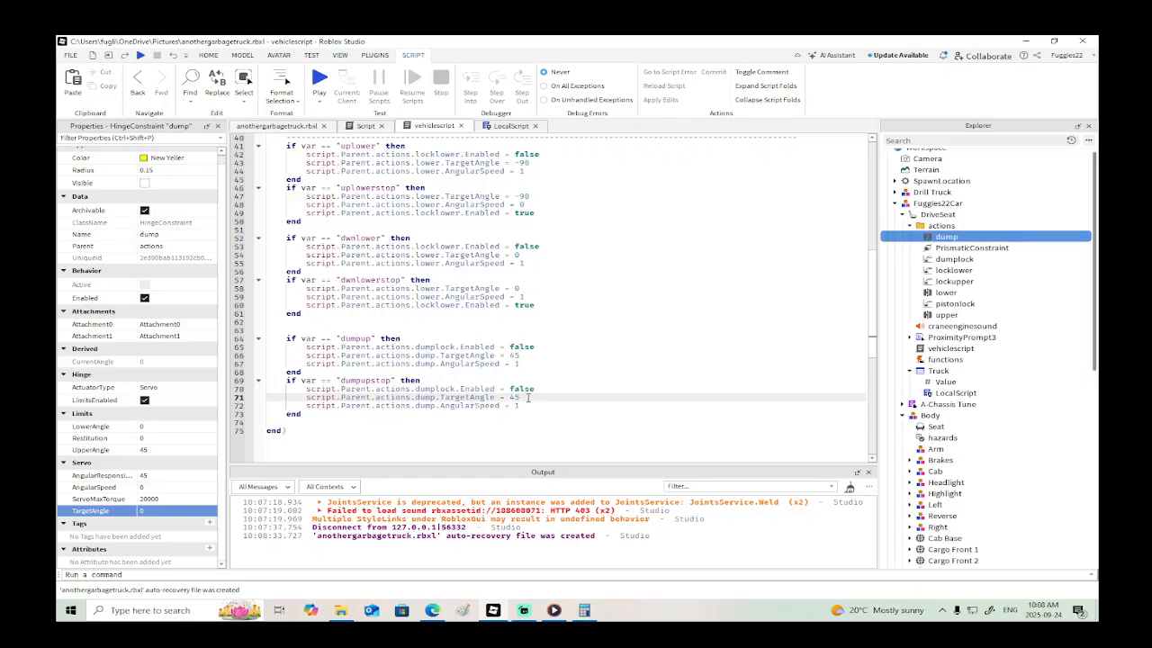
{"action": "key", "text": "Down"}
- Move the dumplock.Enabled line to the end of the "dumpupstop" block and set it to true
{"action": "left_click_drag", "start_coordinate": [535, 389], "coordinate": [263, 393]}
{"action": "key", "text": "ctrl+c"}
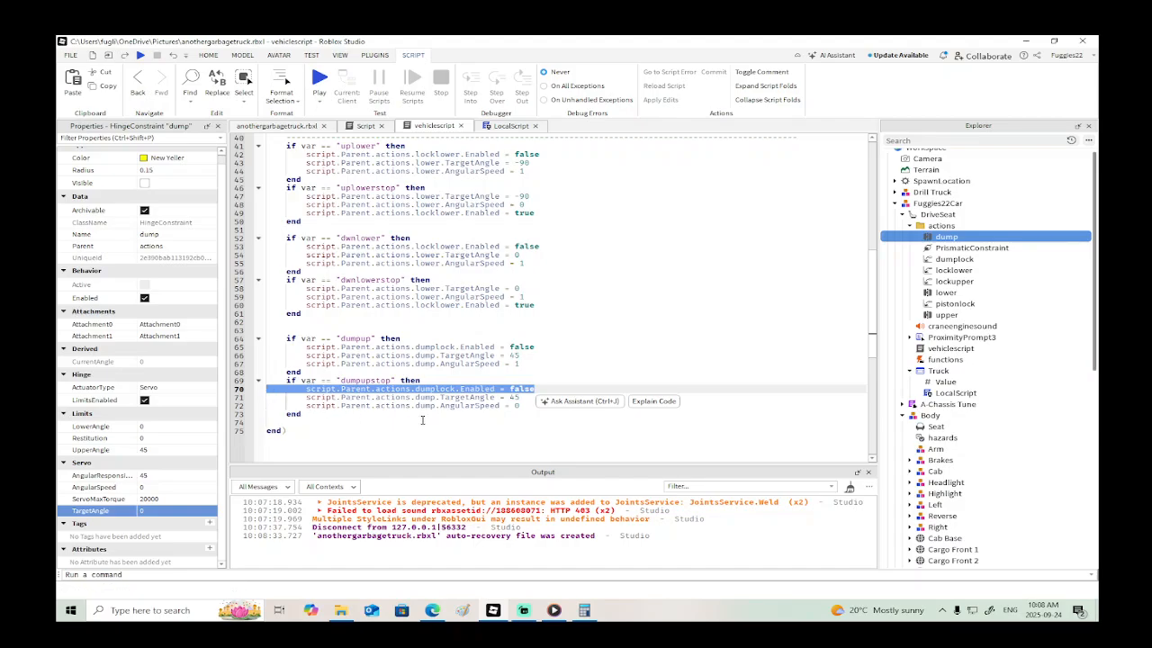
{"action": "key", "text": "BackSpace"}
{"action": "key", "text": "BackSpace"}
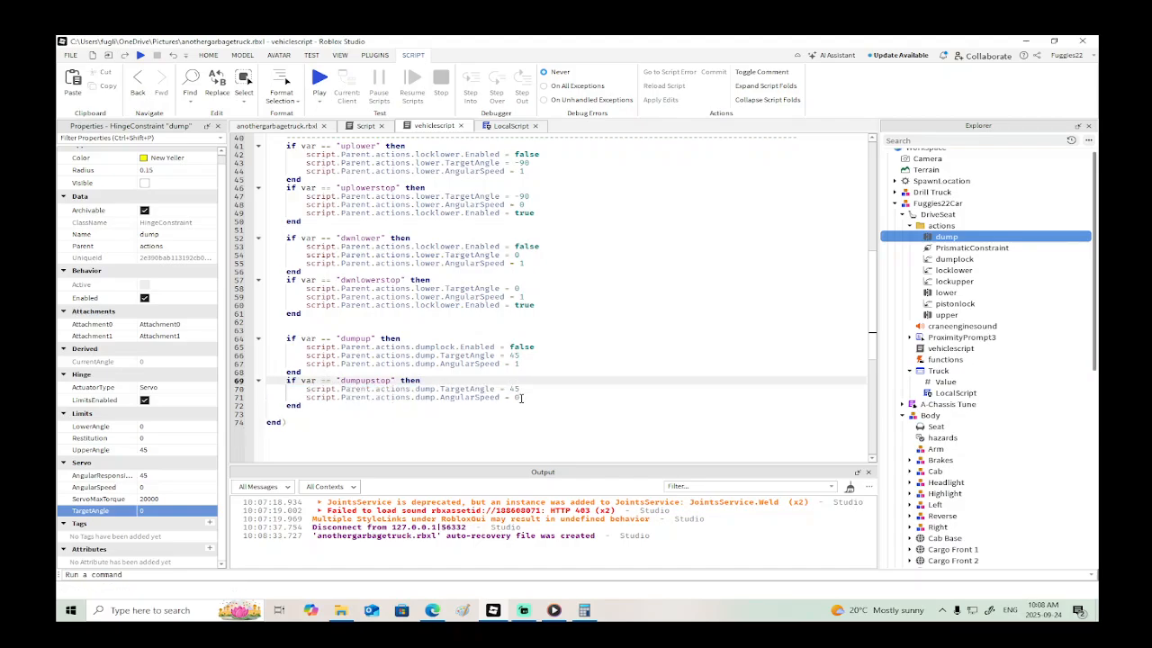
{"action": "left_click", "coordinate": [521, 398]}
{"action": "key", "text": "Return"}
{"action": "key", "text": "ctrl+v"}
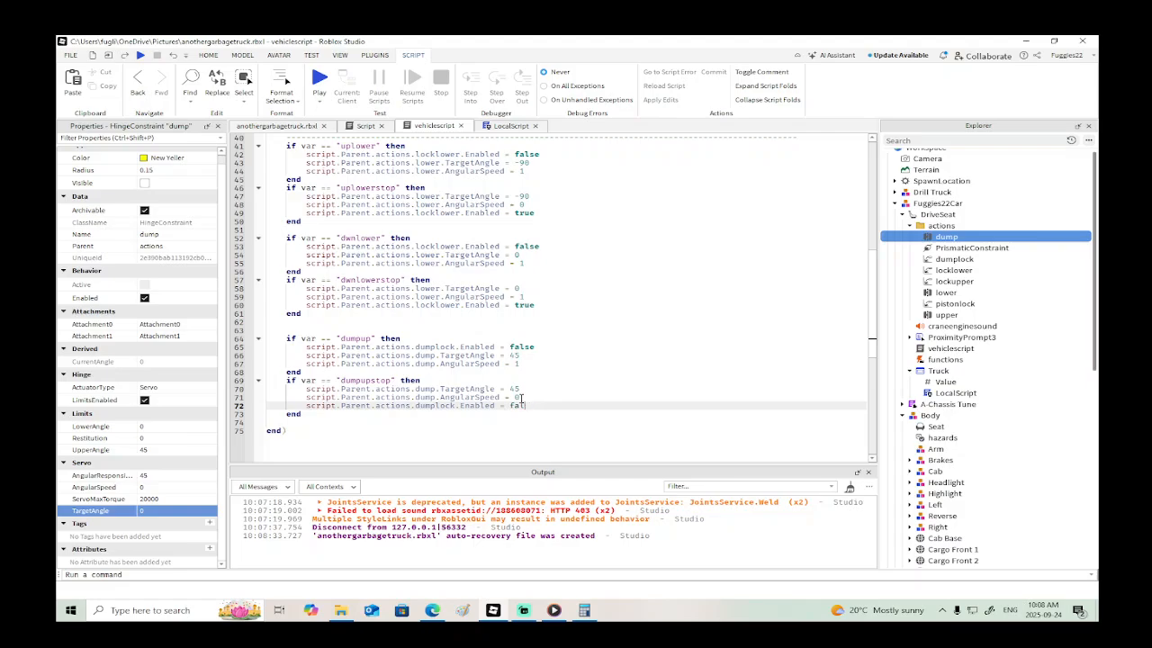
{"action": "key", "text": "BackSpace"}
{"action": "type", "text": "true"}
- Duplicate the "dumpup" and "dumpupstop" blocks together directly below the originals
{"action": "scroll", "coordinate": [416, 364], "scroll_direction": "down", "scroll_amount": 2}
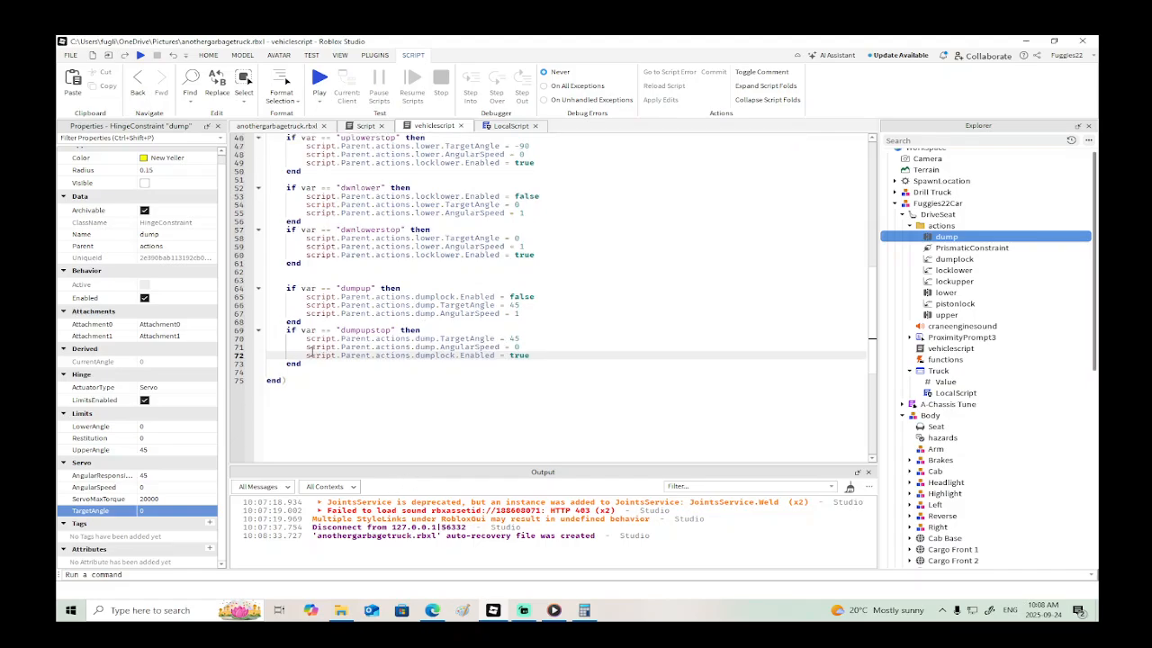
{"action": "left_click_drag", "start_coordinate": [304, 363], "coordinate": [267, 288]}
{"action": "key", "text": "ctrl+c"}
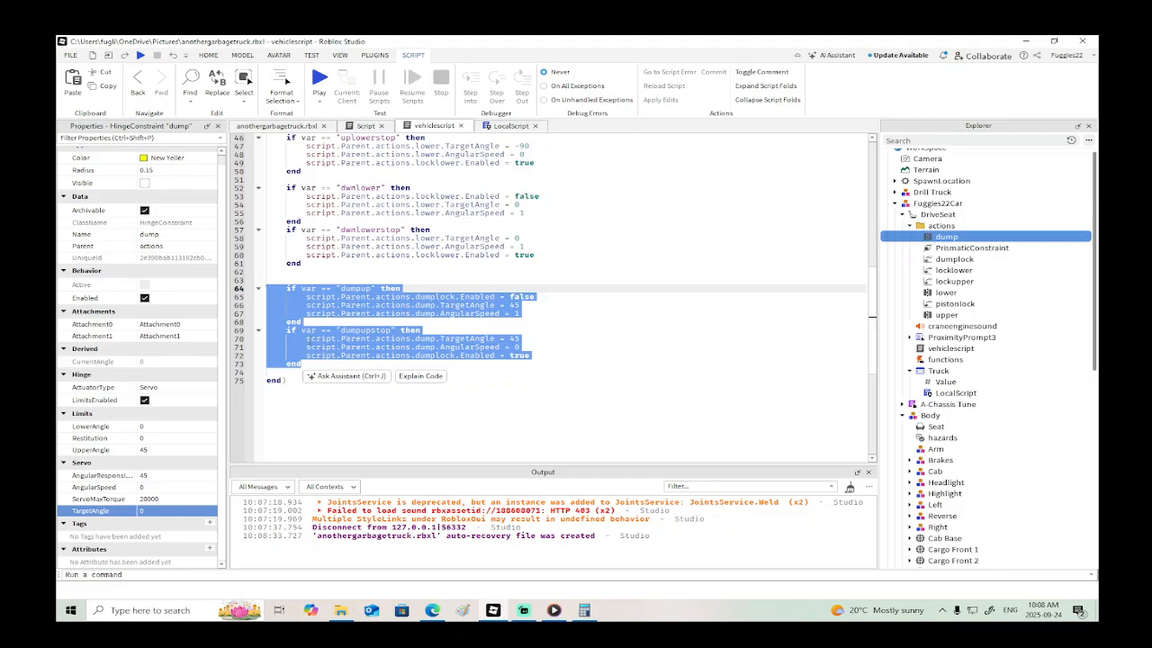
{"action": "left_click", "coordinate": [311, 366]}
{"action": "key", "text": "Return"}
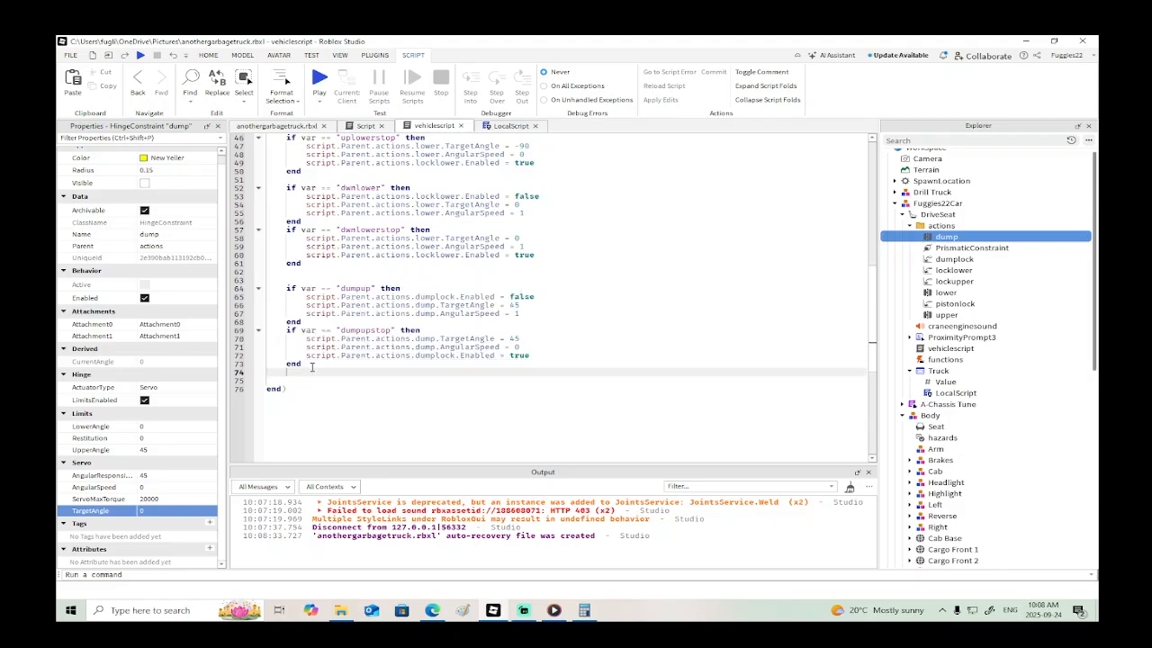
{"action": "key", "text": "ctrl+v"}
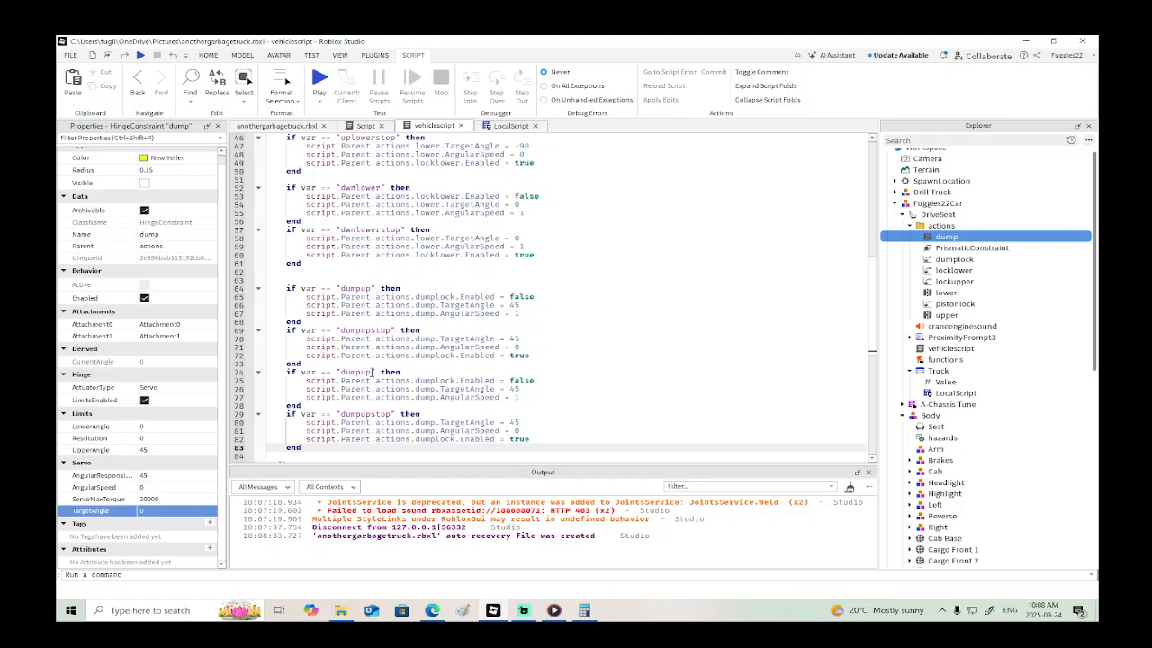
- Rename the conditions of the two duplicated blocks in vehiclescript to "dumpdwn" and "dumpdwnstop"
{"action": "left_click", "coordinate": [372, 371]}
{"action": "left_click", "coordinate": [503, 126]}
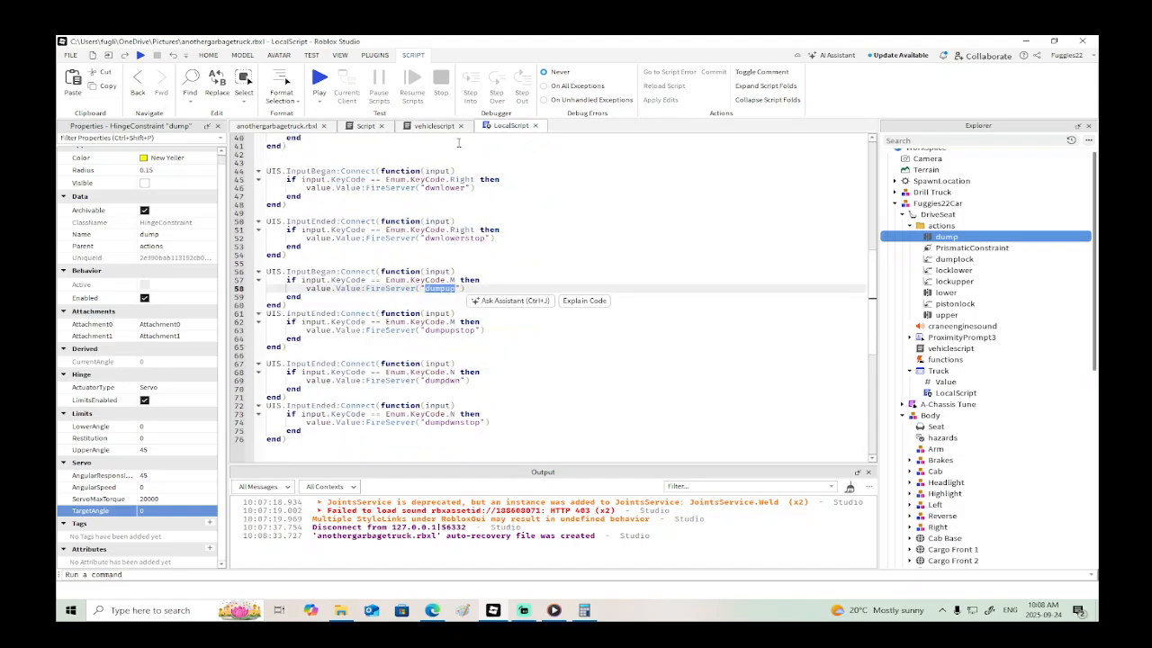
{"action": "left_click", "coordinate": [437, 126]}
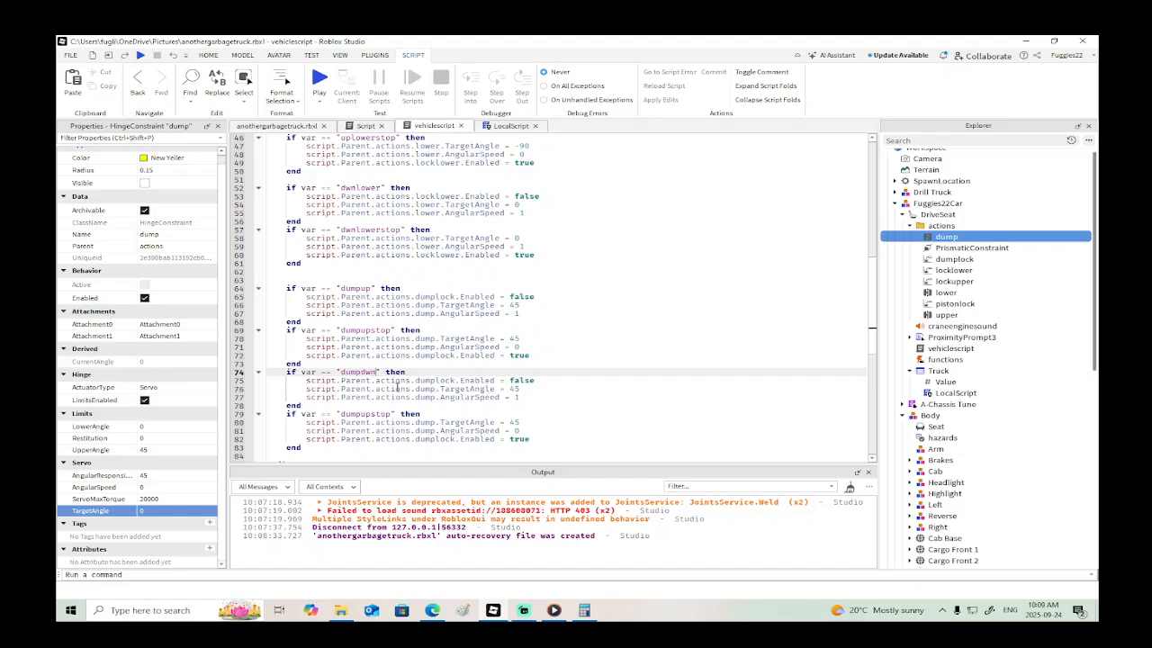
{"action": "left_click", "coordinate": [370, 414]}
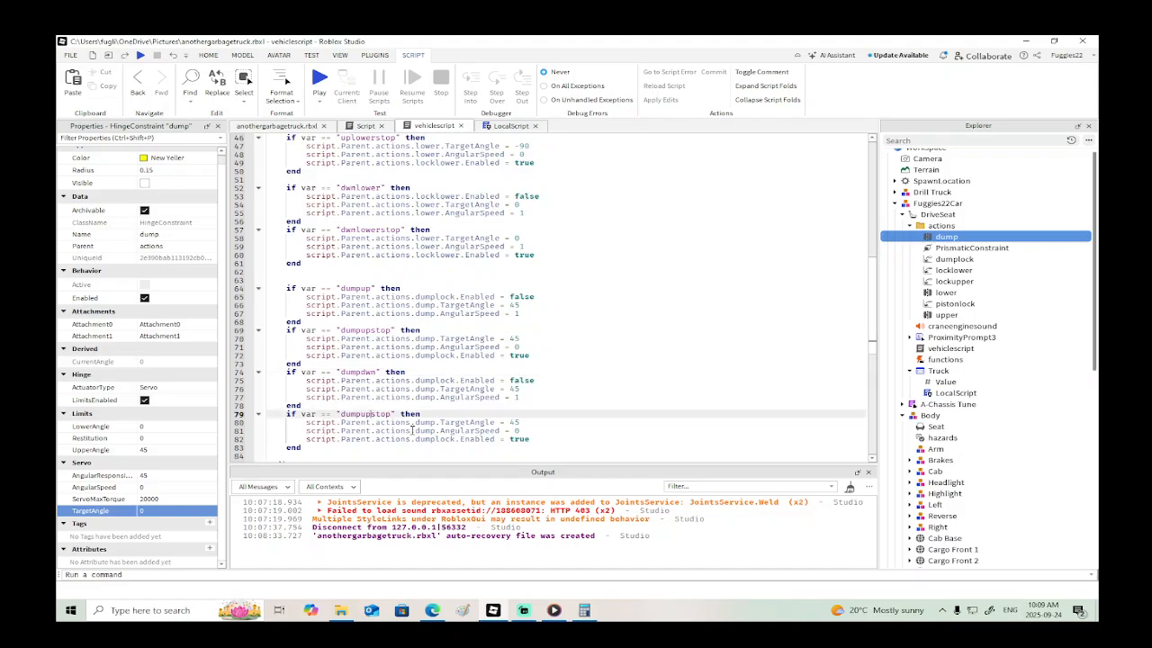
{"action": "key", "text": "BackSpace"}
{"action": "key", "text": "BackSpace"}
{"action": "type", "text": "dwn"}
- Set dump.TargetAngle to 0 in the "dumpdwn" block
{"action": "scroll", "coordinate": [511, 387], "scroll_direction": "down", "scroll_amount": 1}
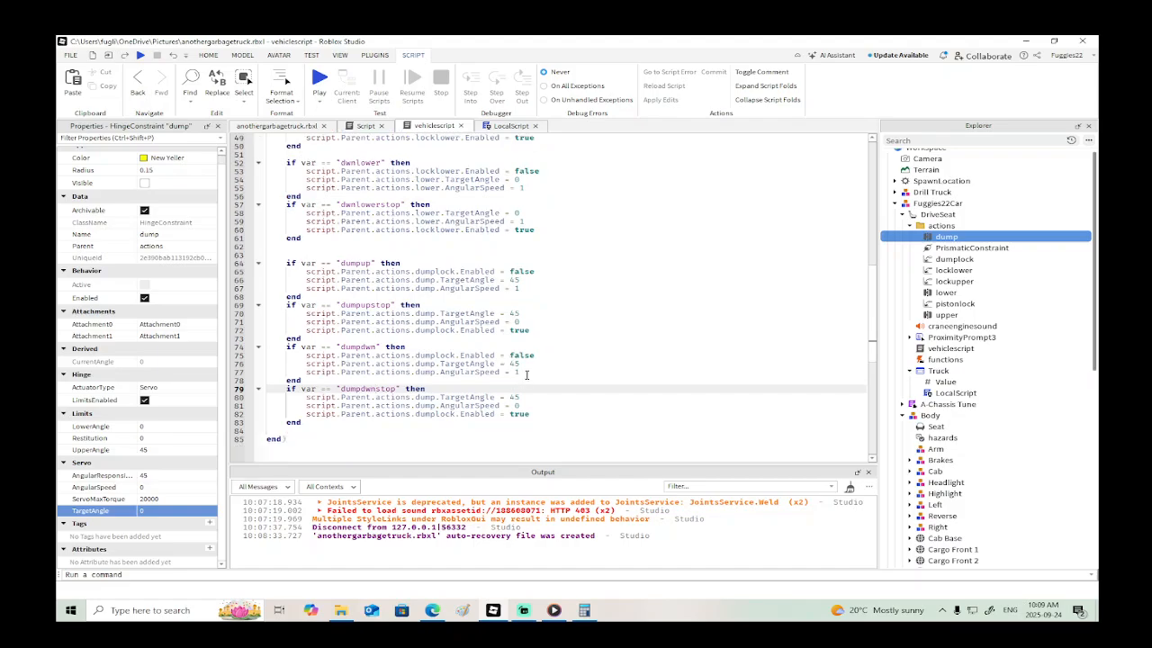
{"action": "left_click", "coordinate": [527, 364]}
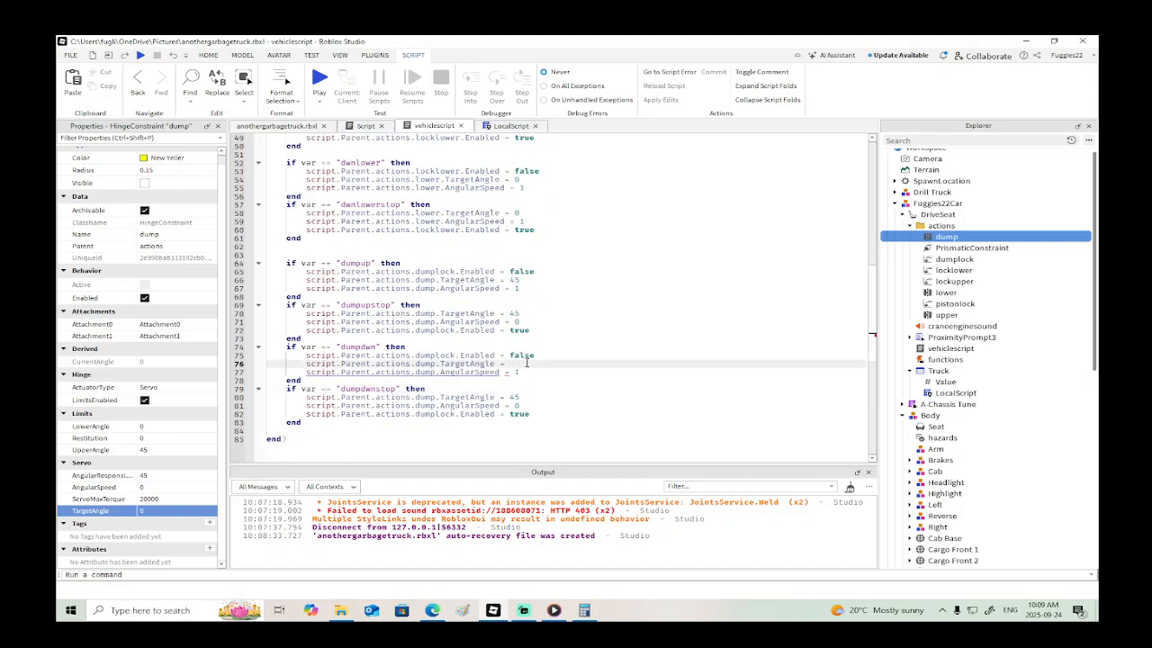
{"action": "type", "text": "0"}
- Delete the dump.TargetAngle lines from the "dumpdwnstop" and "dumpupstop" blocks
{"action": "scroll", "coordinate": [527, 368], "scroll_direction": "down", "scroll_amount": 1}
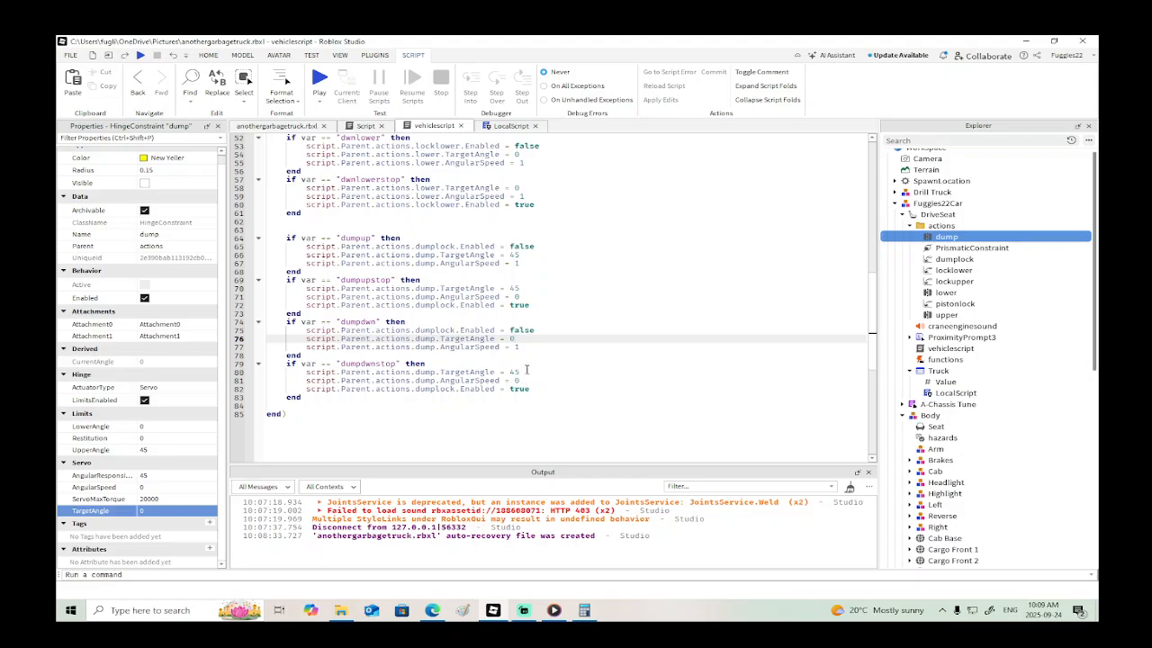
{"action": "left_click_drag", "start_coordinate": [527, 371], "coordinate": [276, 373]}
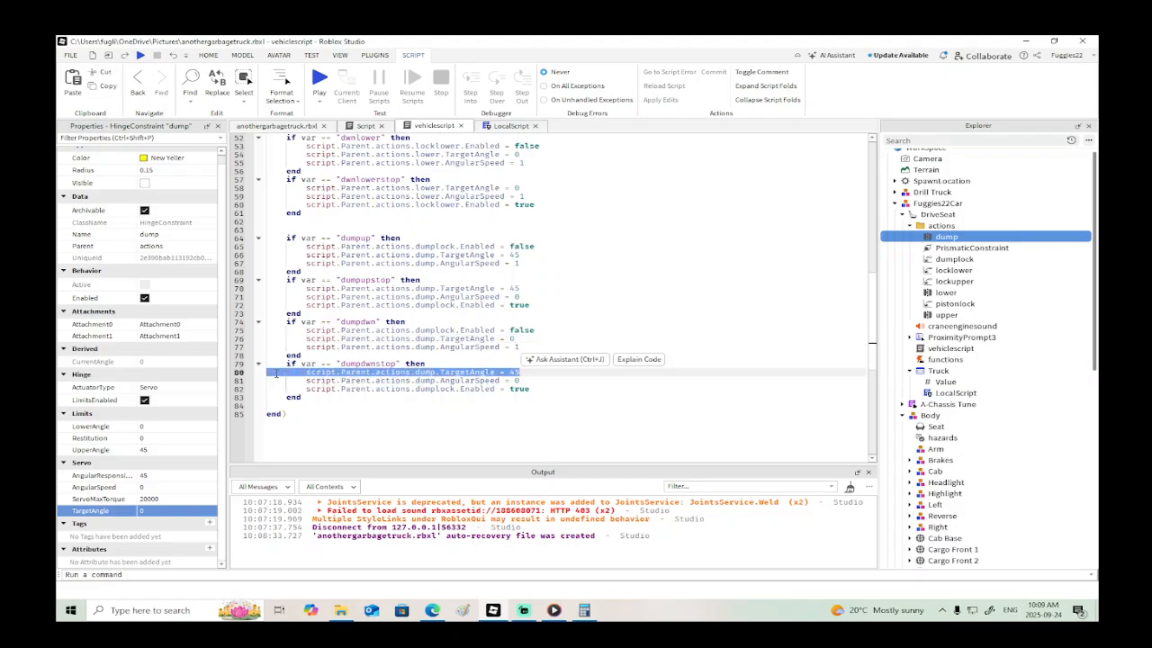
{"action": "key", "text": "BackSpace"}
{"action": "key", "text": "BackSpace"}
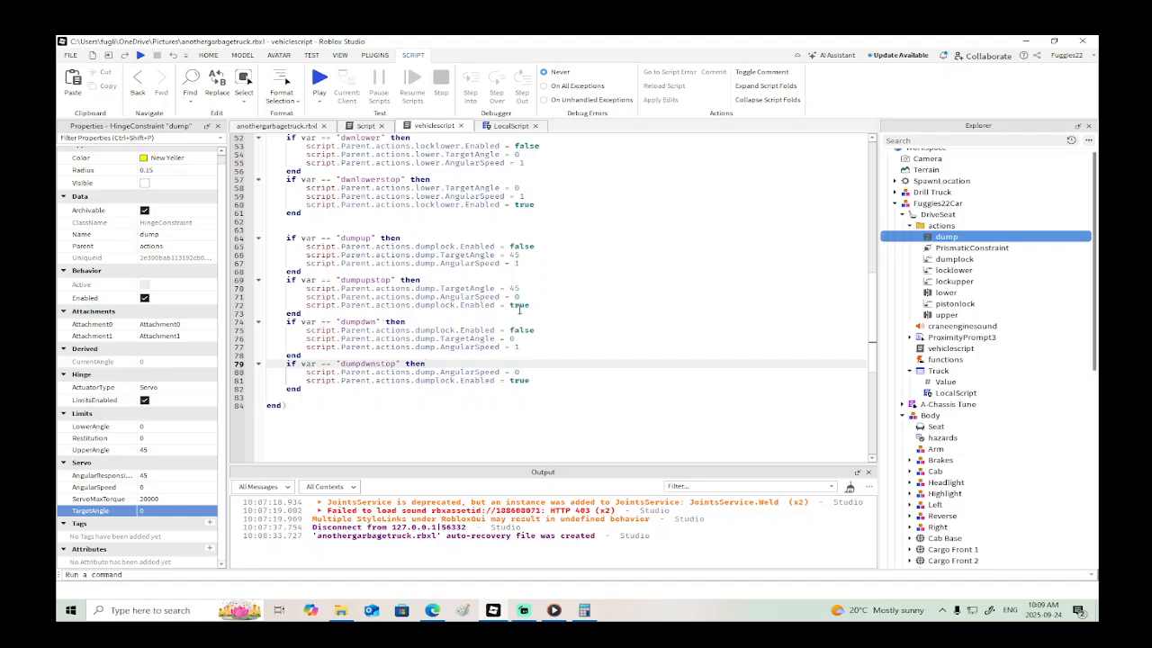
{"action": "left_click_drag", "start_coordinate": [530, 289], "coordinate": [266, 288]}
{"action": "key", "text": "BackSpace"}
{"action": "key", "text": "BackSpace"}
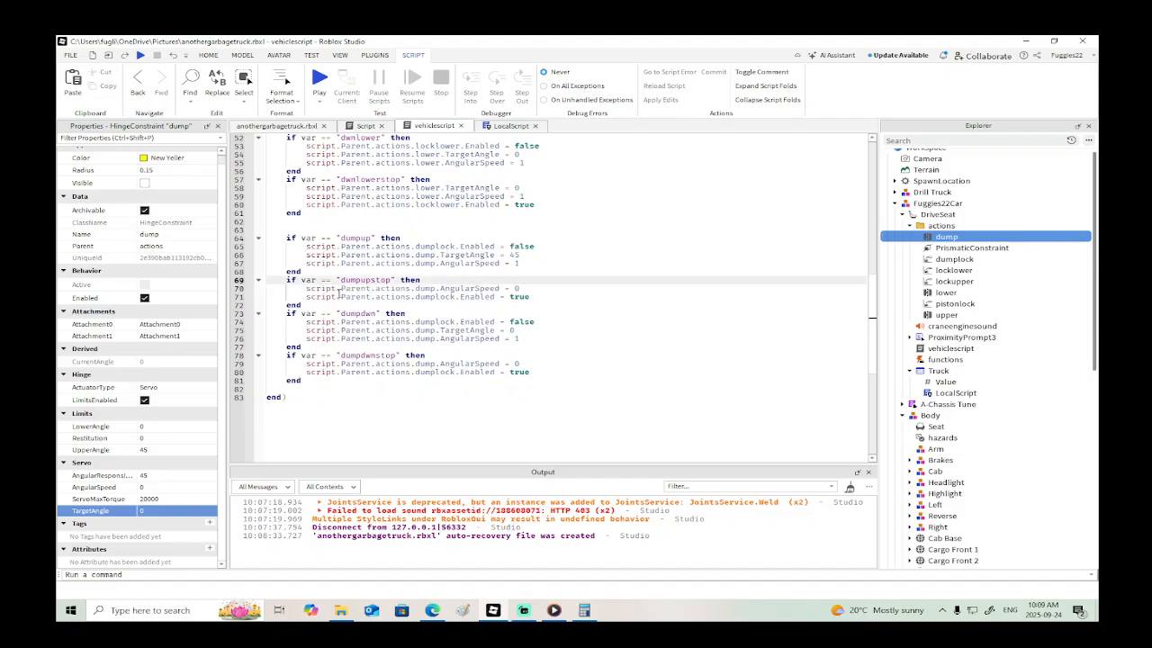
- Start a playtest, board the garbage truck and test raising and lowering the dump container
{"action": "left_click", "coordinate": [141, 56]}
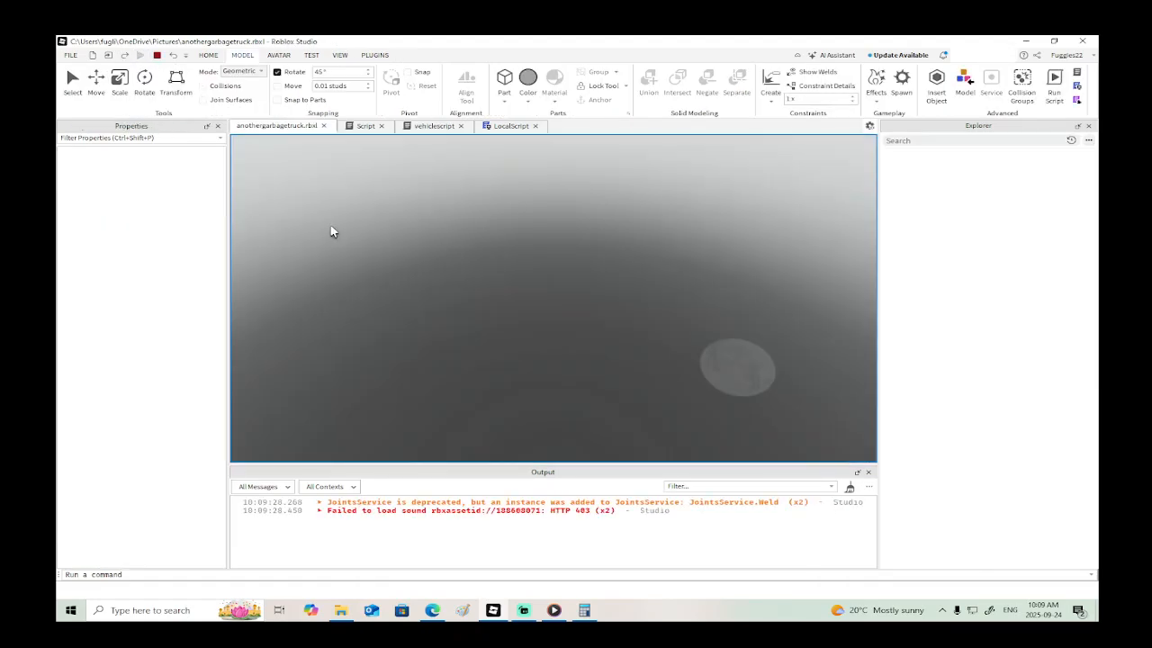
{"action": "right_click_drag", "start_coordinate": [511, 277], "coordinate": [513, 278]}
{"action": "key", "text": "w"}
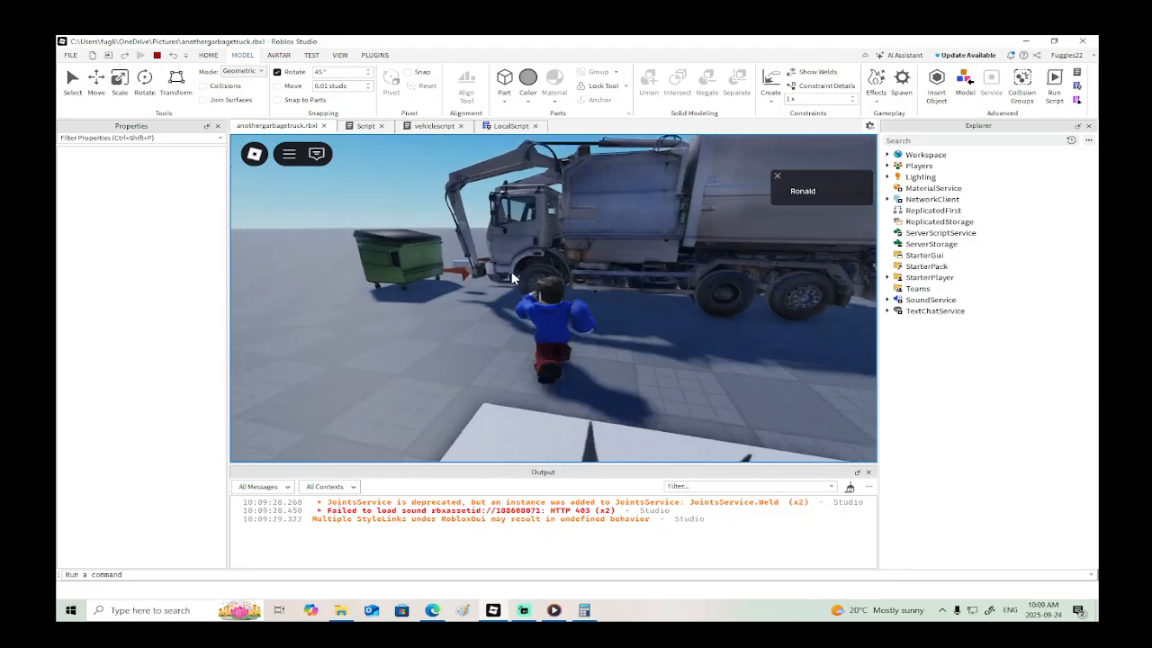
{"action": "key", "text": "e"}
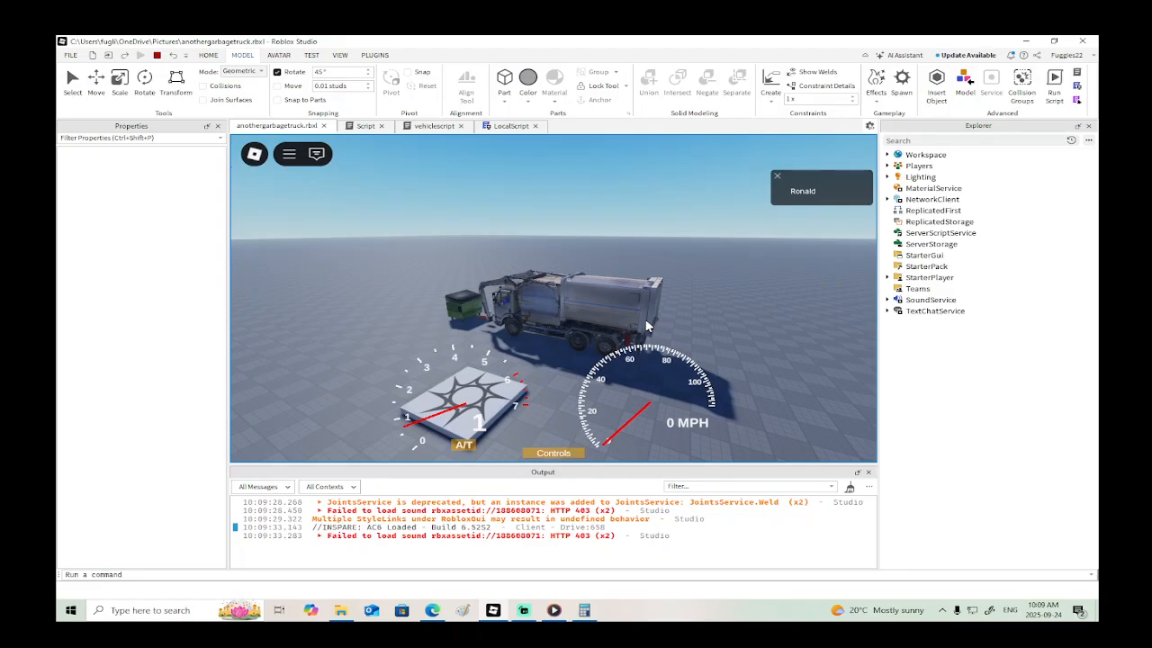
{"action": "key", "text": "r"}
{"action": "key", "text": "r"}
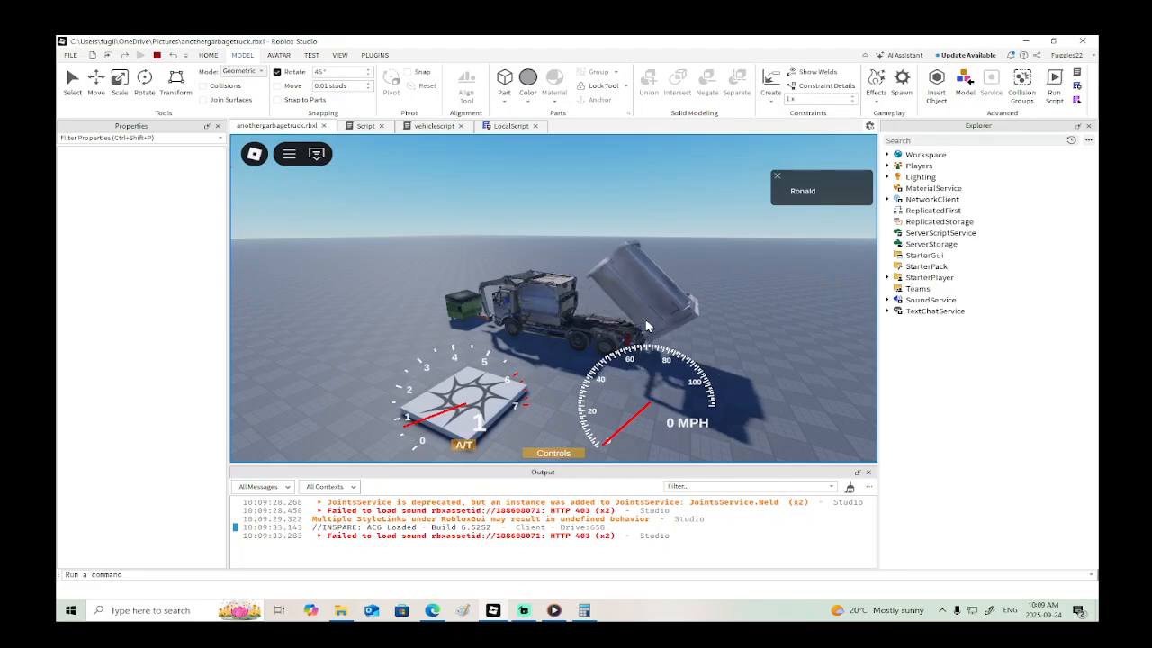
{"action": "key", "text": "r"}
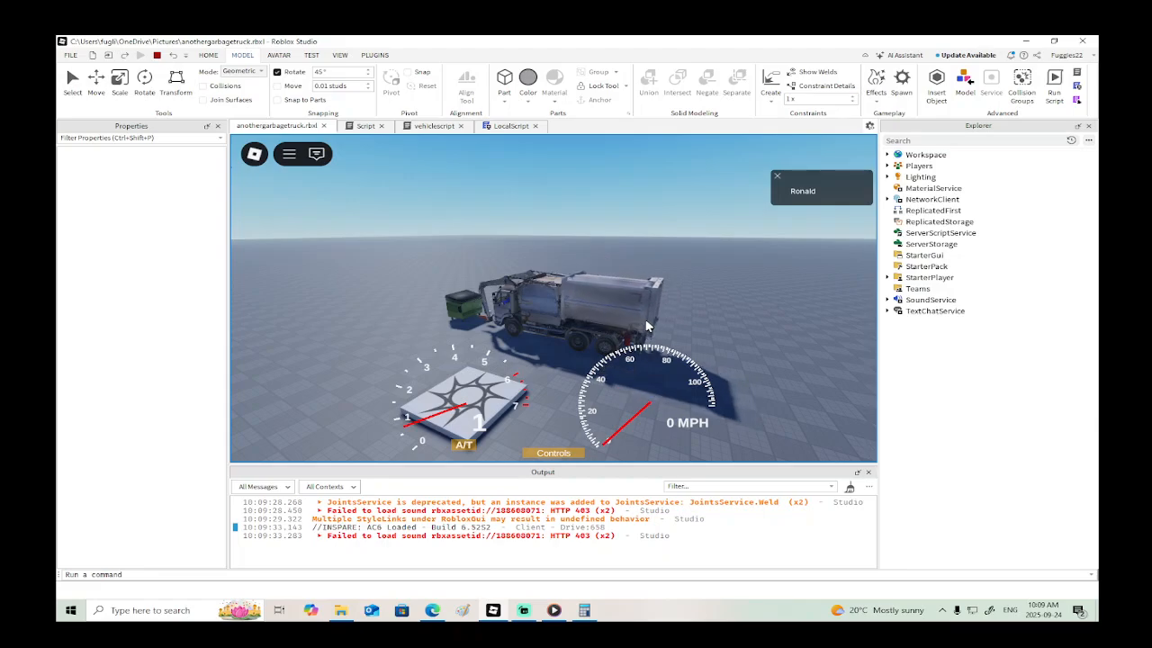
- Drive the garbage truck around the baseplate to check how it handles, and stop the playtest
{"action": "key", "text": "s"}
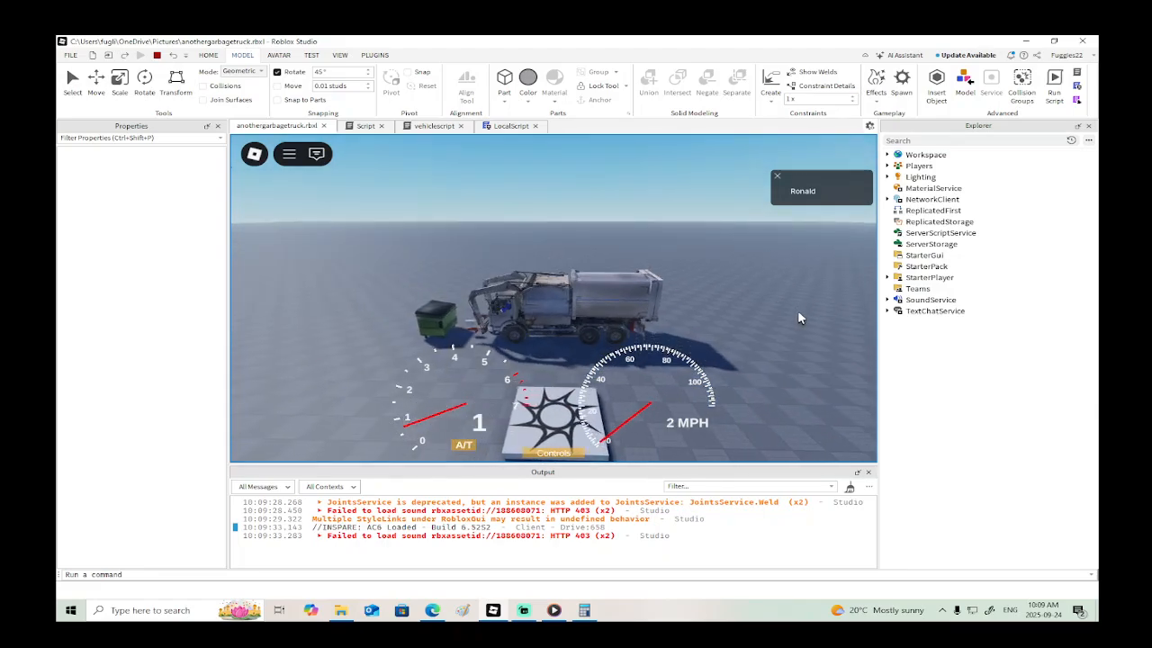
{"action": "right_click_drag", "start_coordinate": [797, 312], "coordinate": [792, 315]}
{"action": "key", "text": "w"}
{"action": "key", "text": "w"}
{"action": "key", "text": "w"}
{"action": "key", "text": "w"}
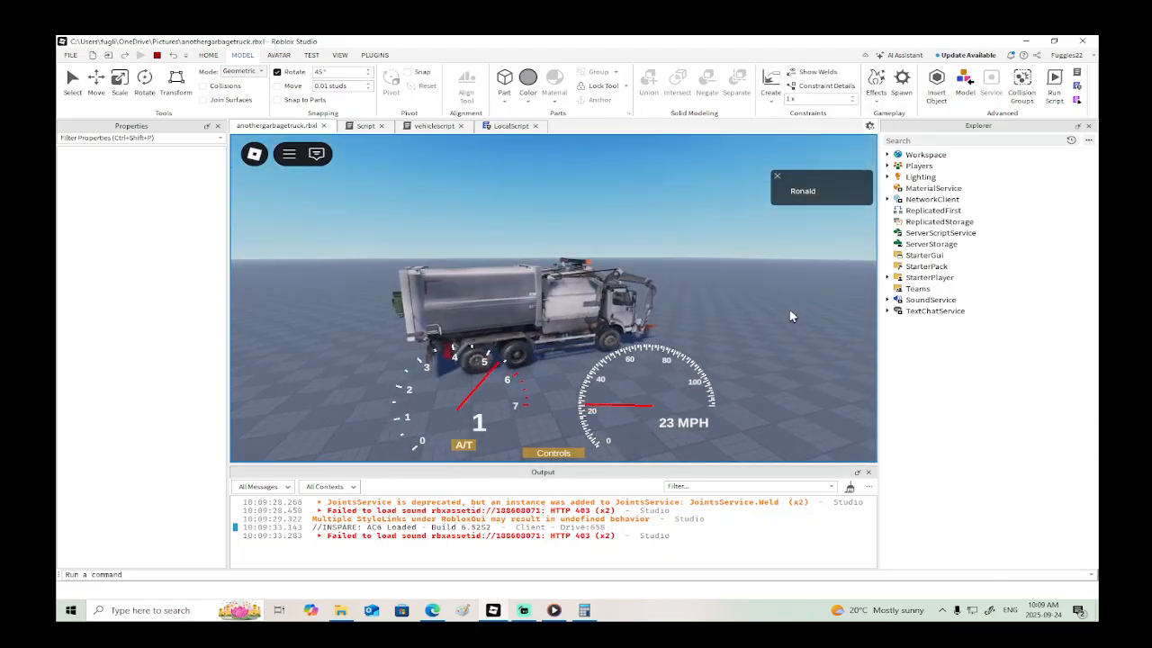
{"action": "key", "text": "w"}
{"action": "right_click_drag", "start_coordinate": [791, 316], "coordinate": [792, 315]}
{"action": "key", "text": "a"}
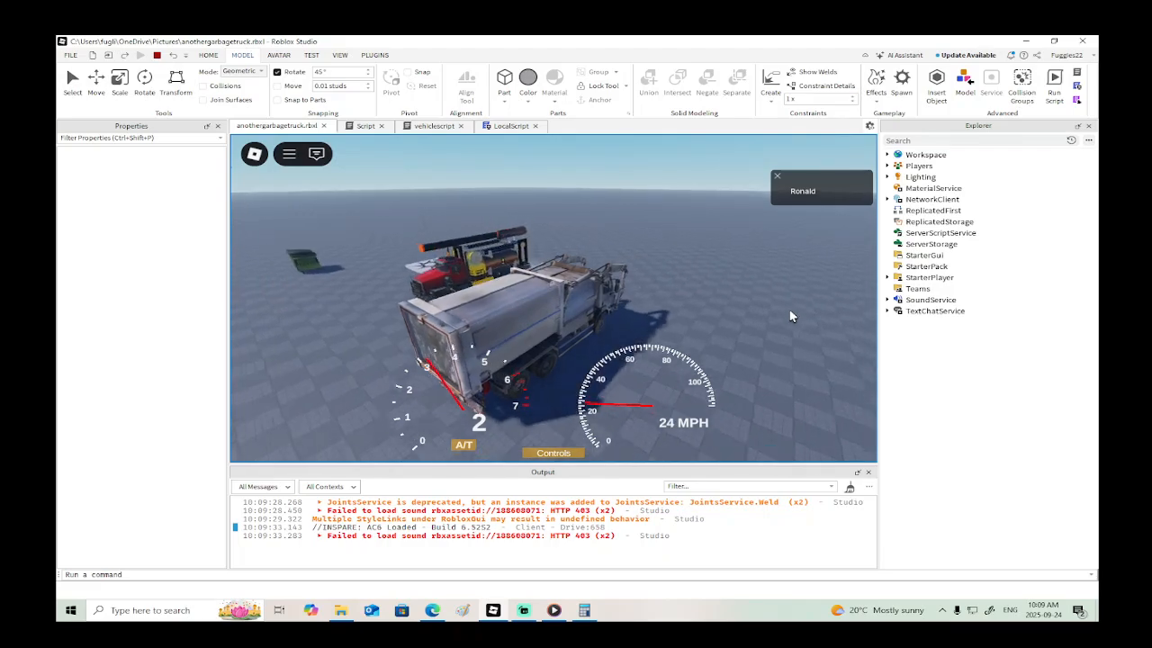
{"action": "key", "text": "w"}
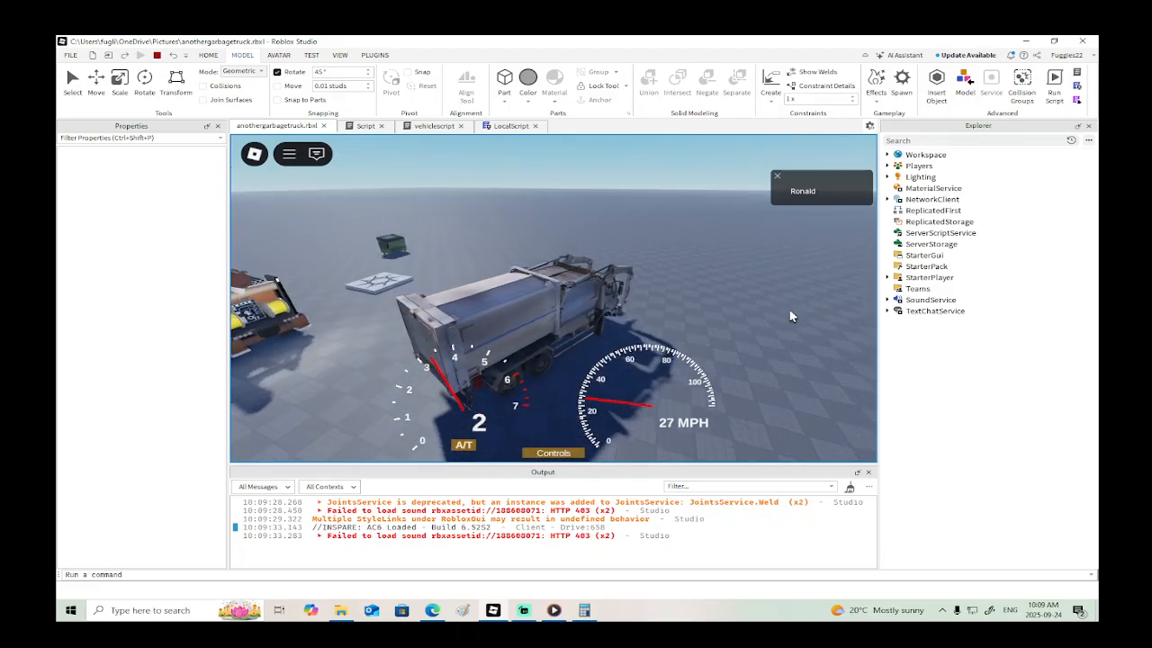
{"action": "key", "text": "a"}
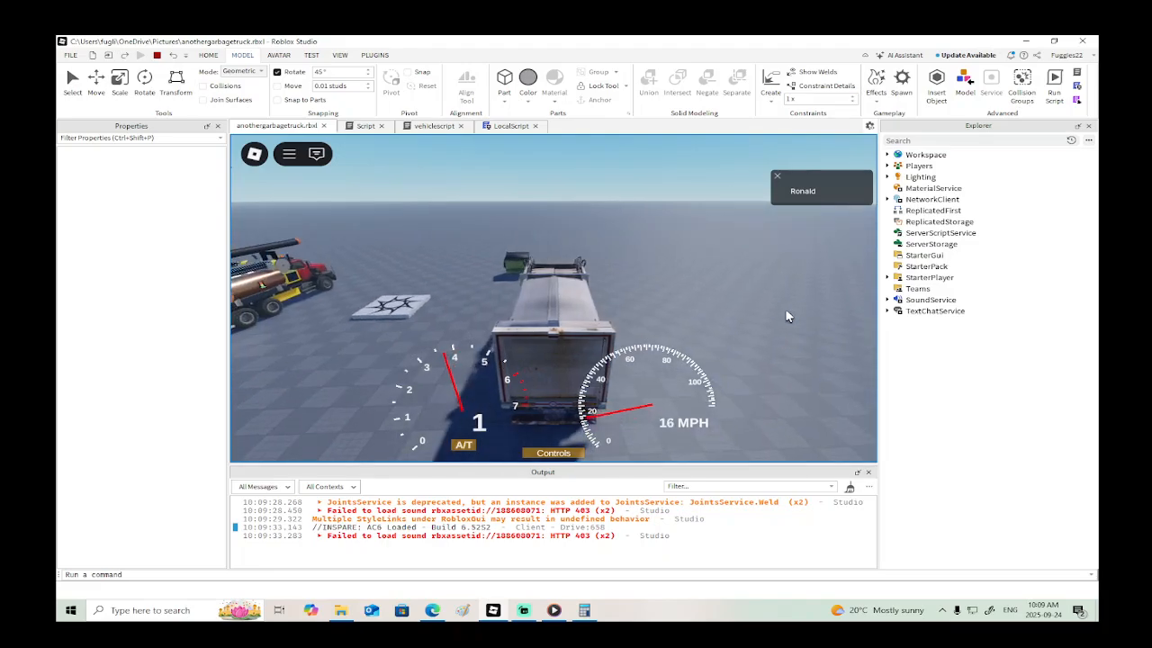
{"action": "key", "text": "s"}
{"action": "key", "text": "w"}
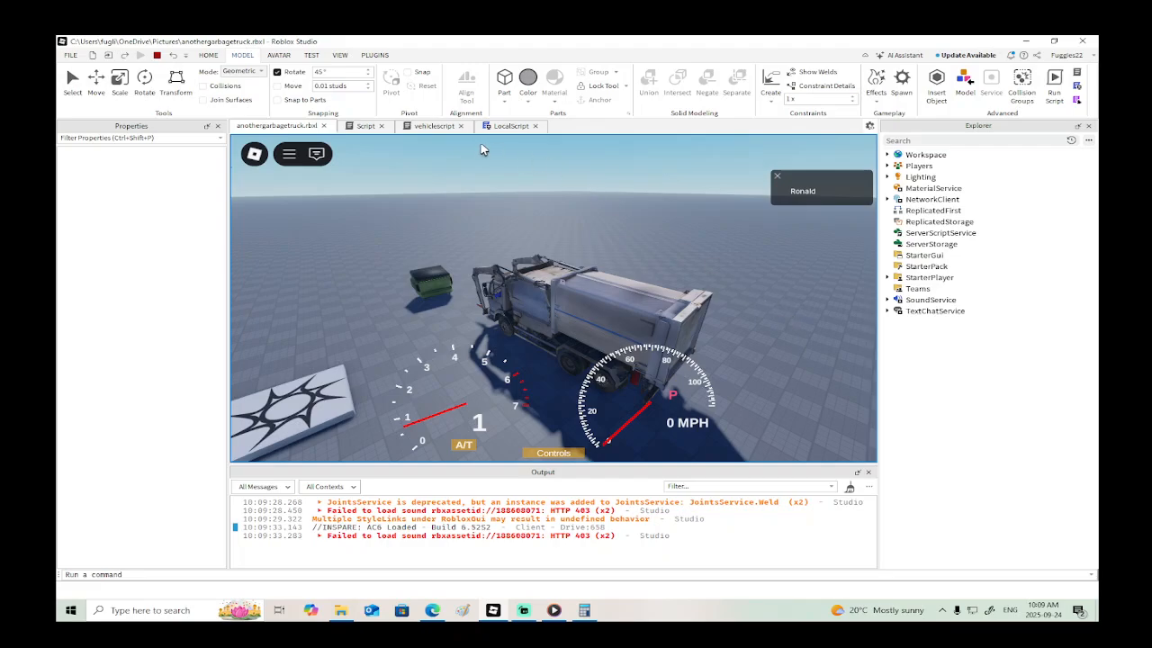
{"action": "left_click", "coordinate": [157, 55]}
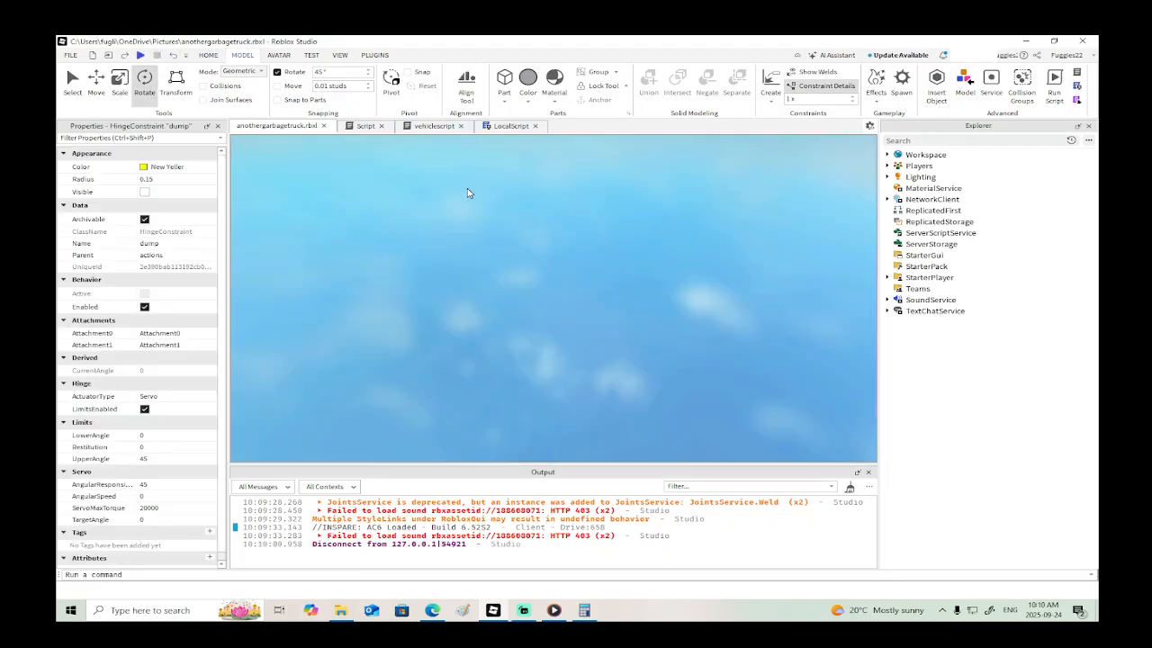
- Review the action blocks in vehiclescript and examine the garbage truck's container, rear lights and chassis
{"action": "scroll", "coordinate": [540, 321], "scroll_direction": "down", "scroll_amount": 5}
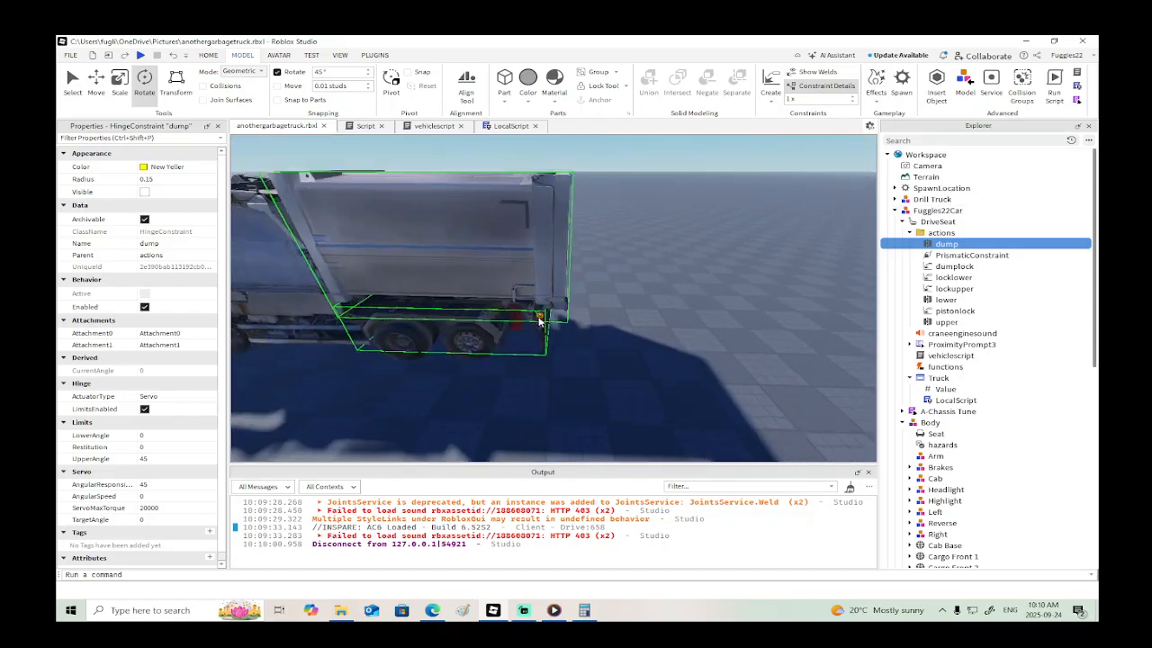
{"action": "scroll", "coordinate": [540, 321], "scroll_direction": "down", "scroll_amount": 3}
{"action": "left_click", "coordinate": [430, 126]}
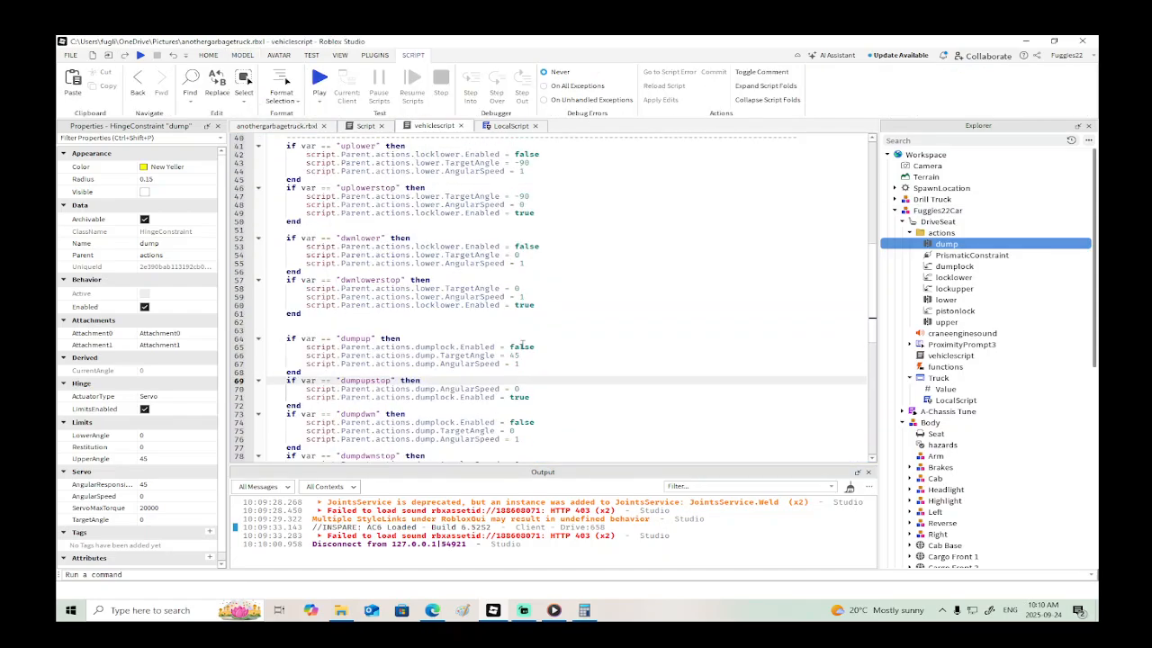
{"action": "scroll", "coordinate": [522, 345], "scroll_direction": "up", "scroll_amount": 13}
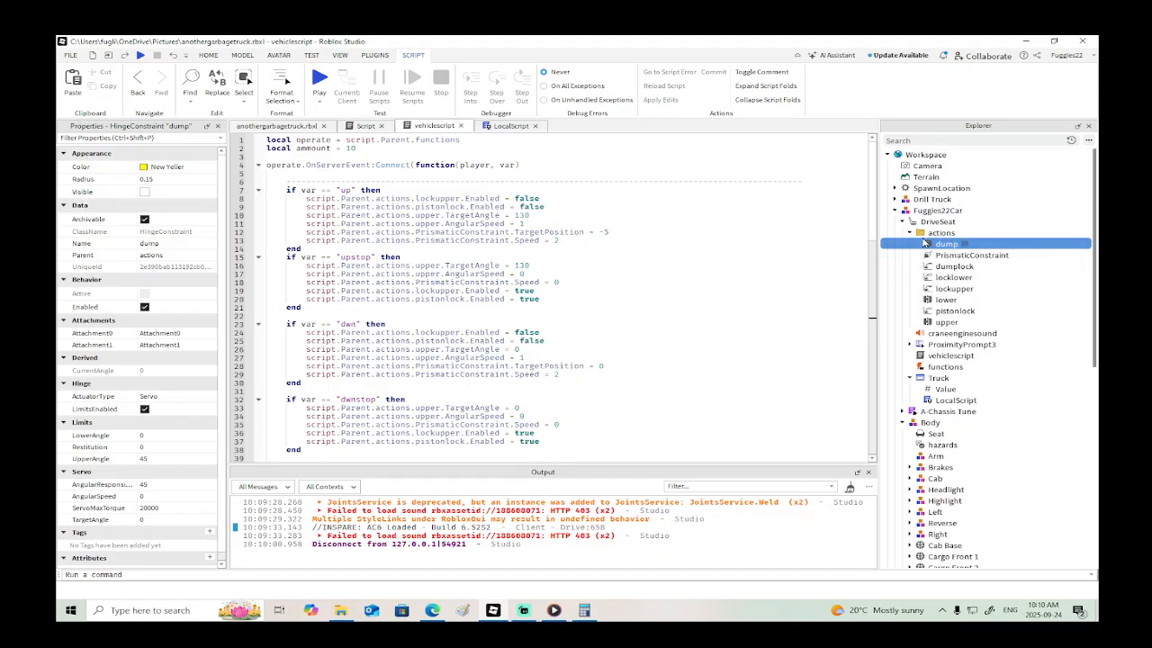
{"action": "left_click", "coordinate": [910, 232]}
{"action": "left_click", "coordinate": [293, 132]}
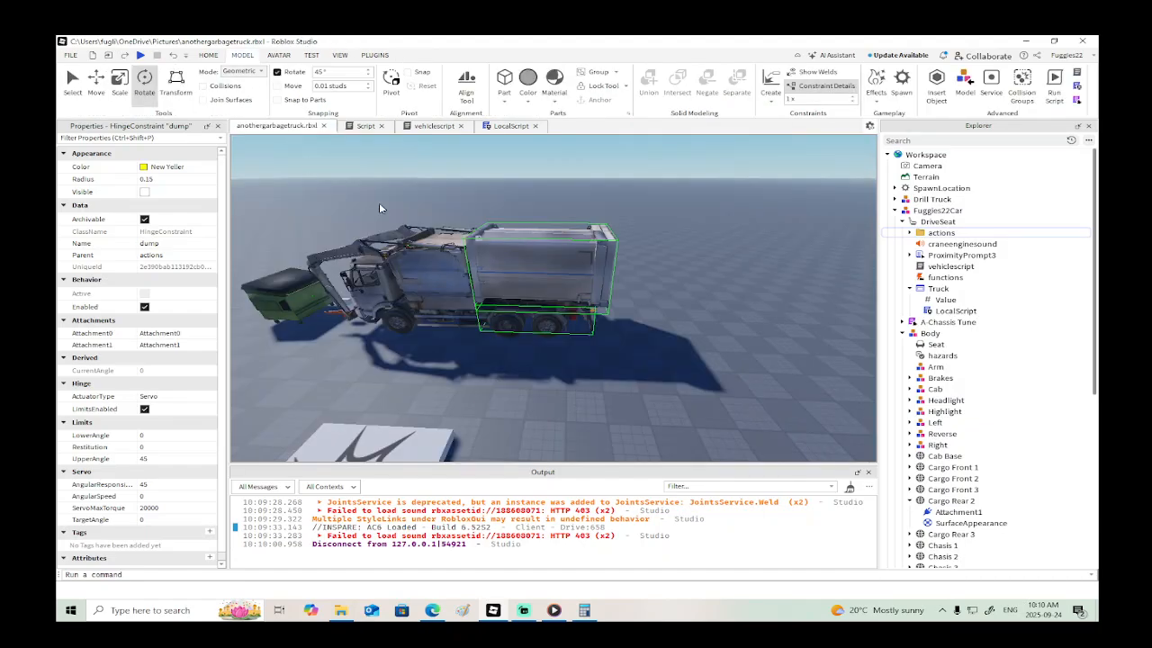
{"action": "right_click_drag", "start_coordinate": [510, 253], "coordinate": [511, 257]}
{"action": "key", "text": "w"}
{"action": "key", "text": "w"}
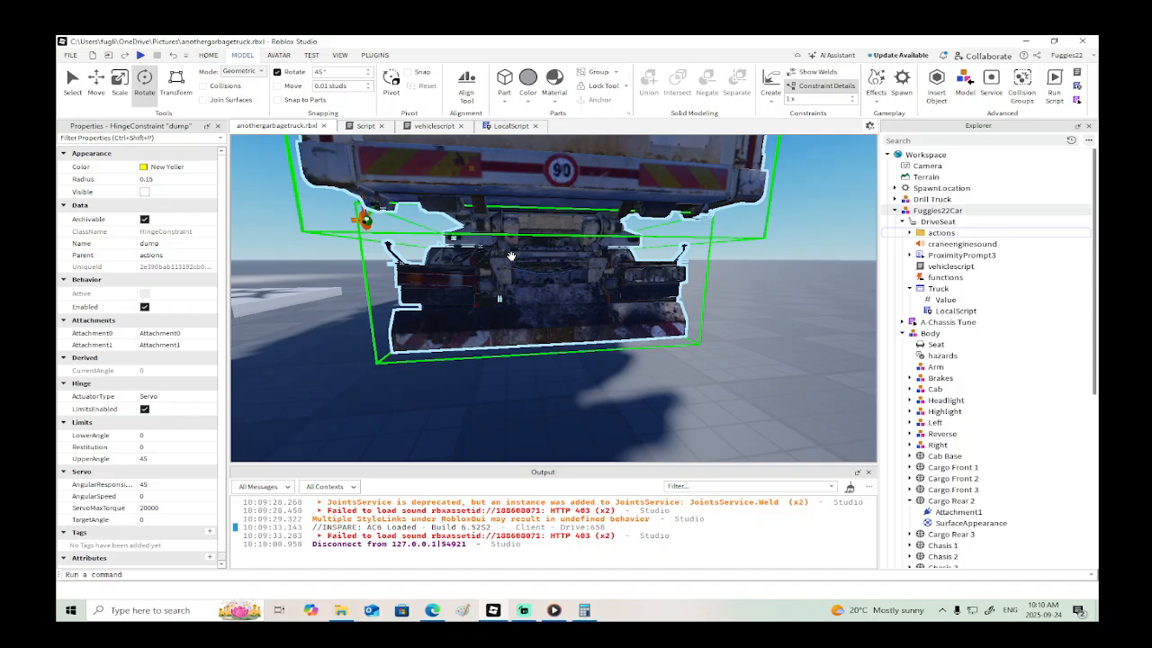
{"action": "right_click_drag", "start_coordinate": [511, 256], "coordinate": [511, 258]}
{"action": "key", "text": "w"}
{"action": "scroll", "coordinate": [563, 309], "scroll_direction": "down", "scroll_amount": 8}
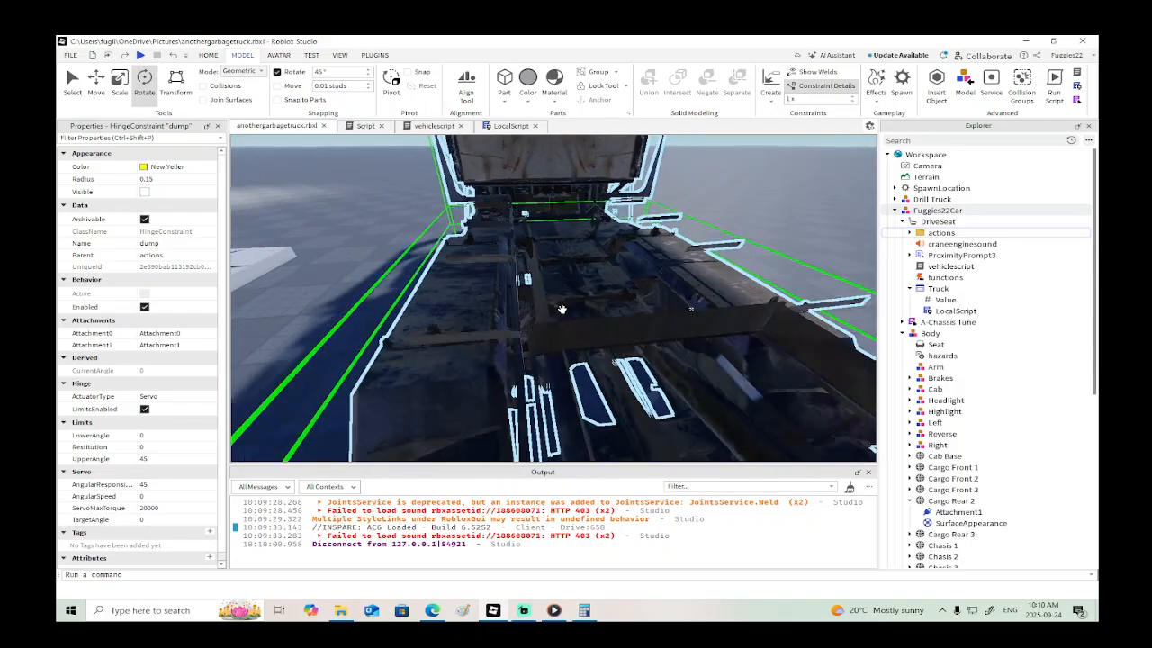
- Collapse the garbage truck's DriveSeat and expand the Brakes group in its Body to examine the contents
{"action": "left_click", "coordinate": [904, 221]}
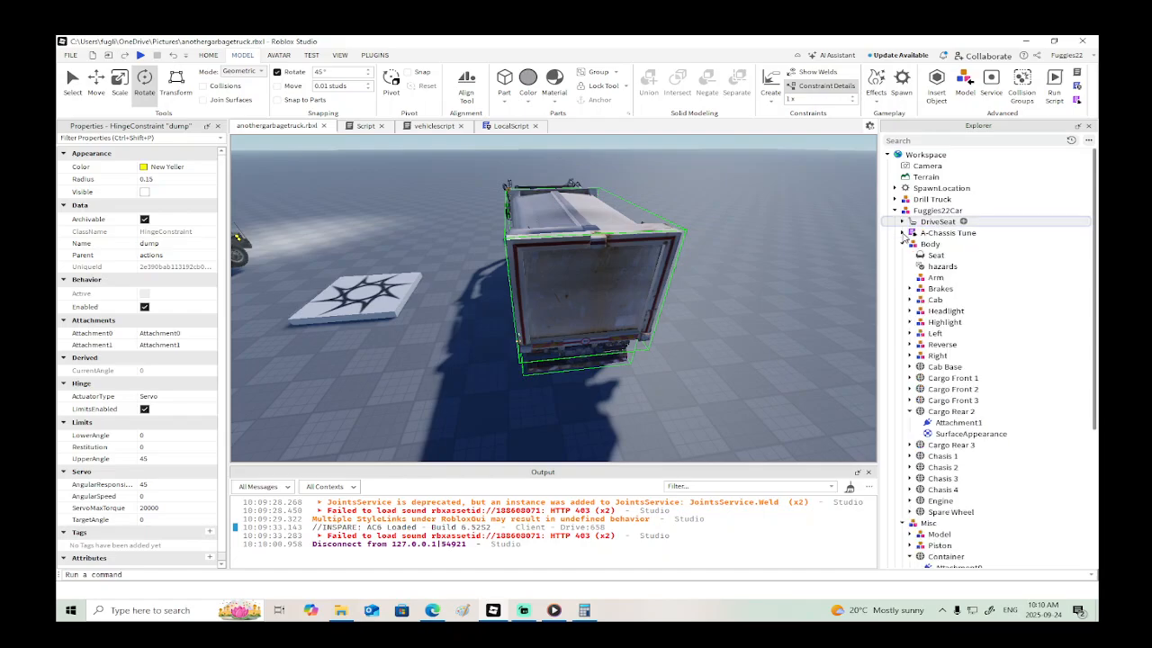
{"action": "left_click", "coordinate": [910, 289]}
{"action": "scroll", "coordinate": [811, 353], "scroll_direction": "down", "scroll_amount": 5}
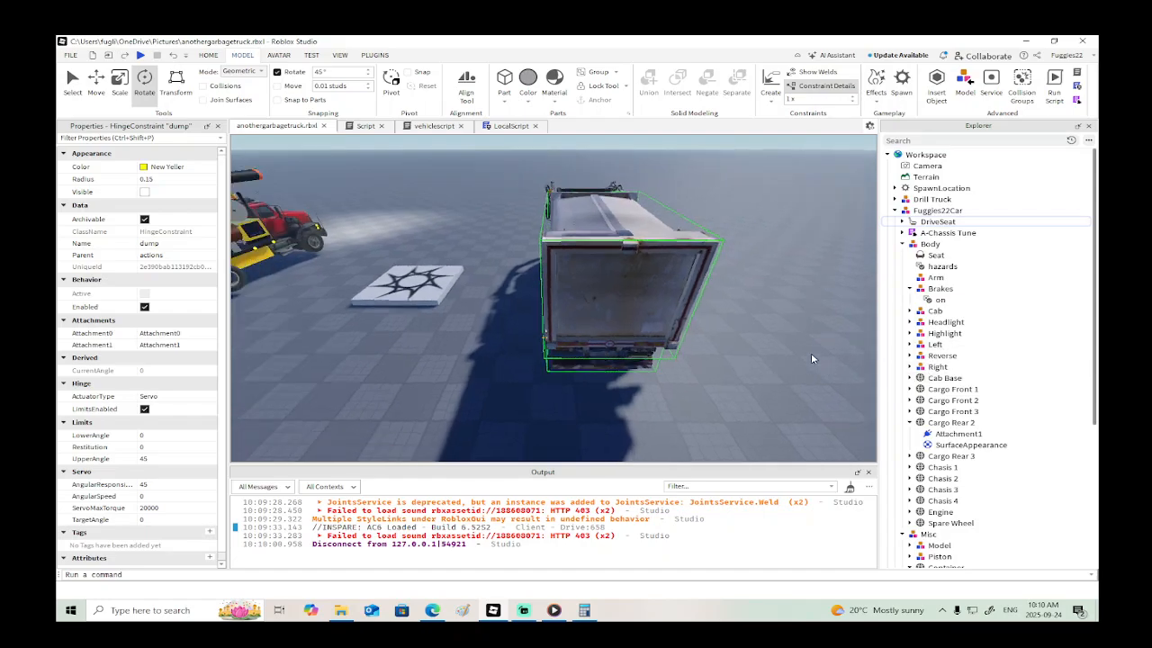
- Copy the "_main" script from the Brakes group in the Drill Truck's Body
{"action": "left_click", "coordinate": [931, 199]}
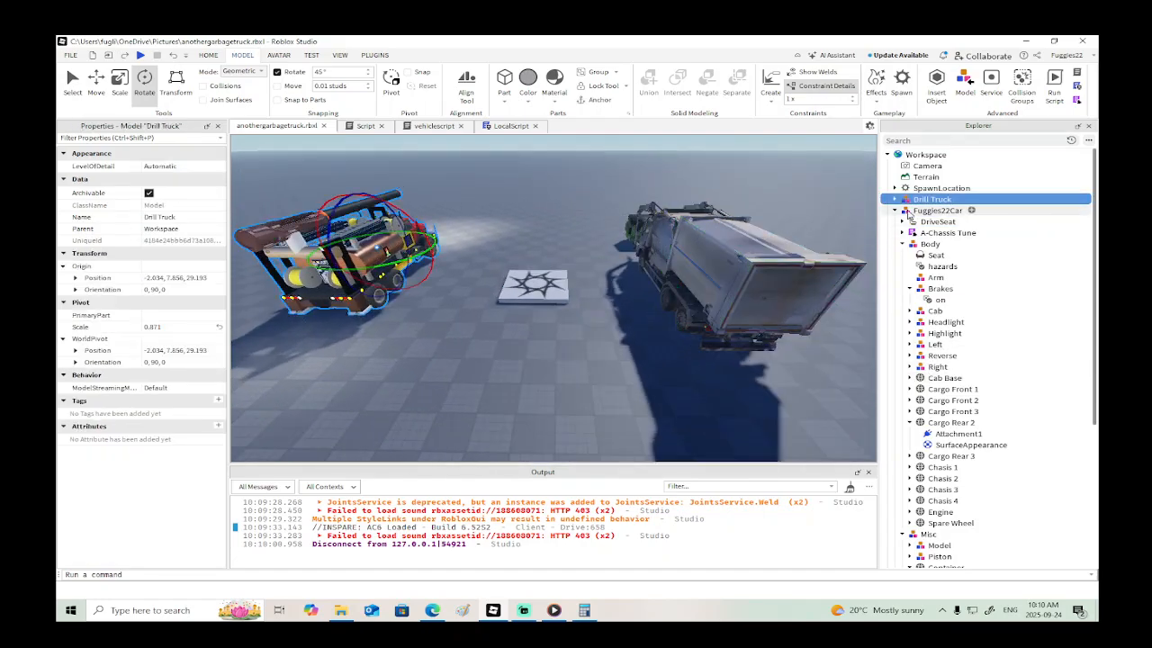
{"action": "left_click", "coordinate": [894, 209]}
{"action": "left_click", "coordinate": [894, 199]}
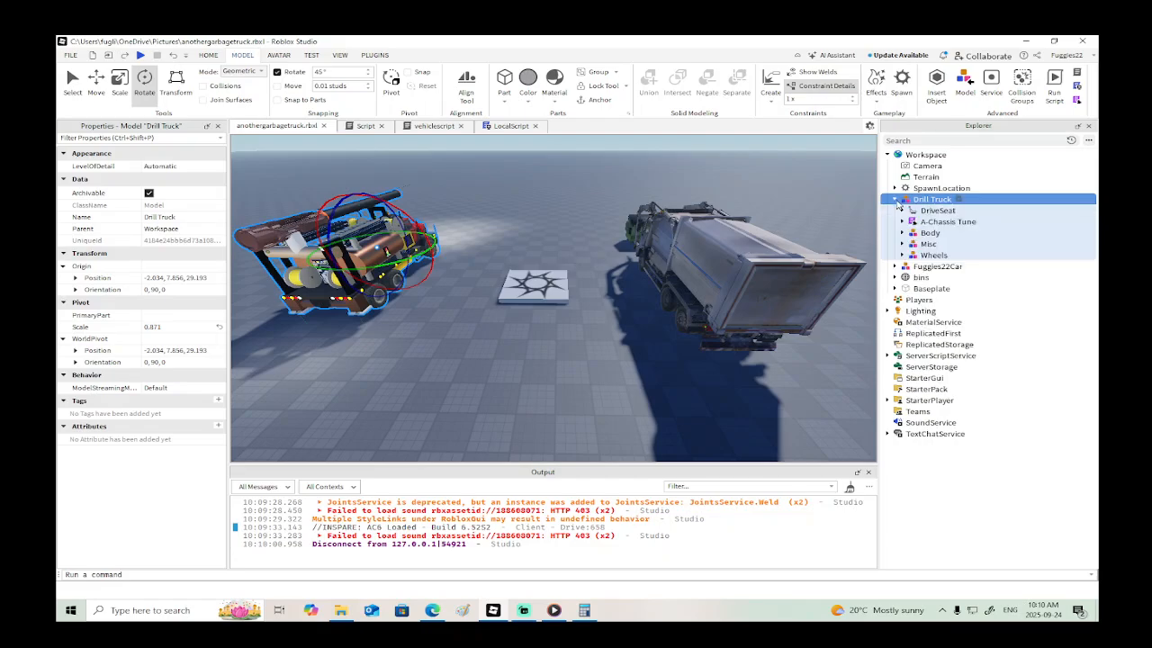
{"action": "left_click", "coordinate": [903, 232]}
{"action": "left_click", "coordinate": [910, 255]}
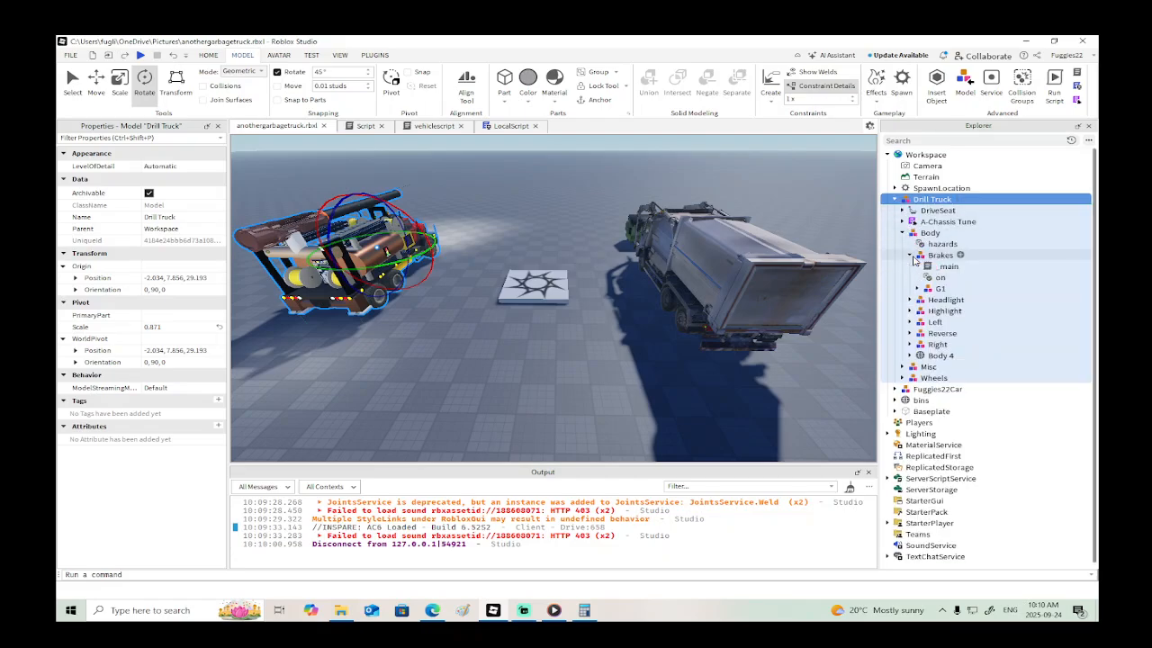
{"action": "right_click", "coordinate": [932, 269]}
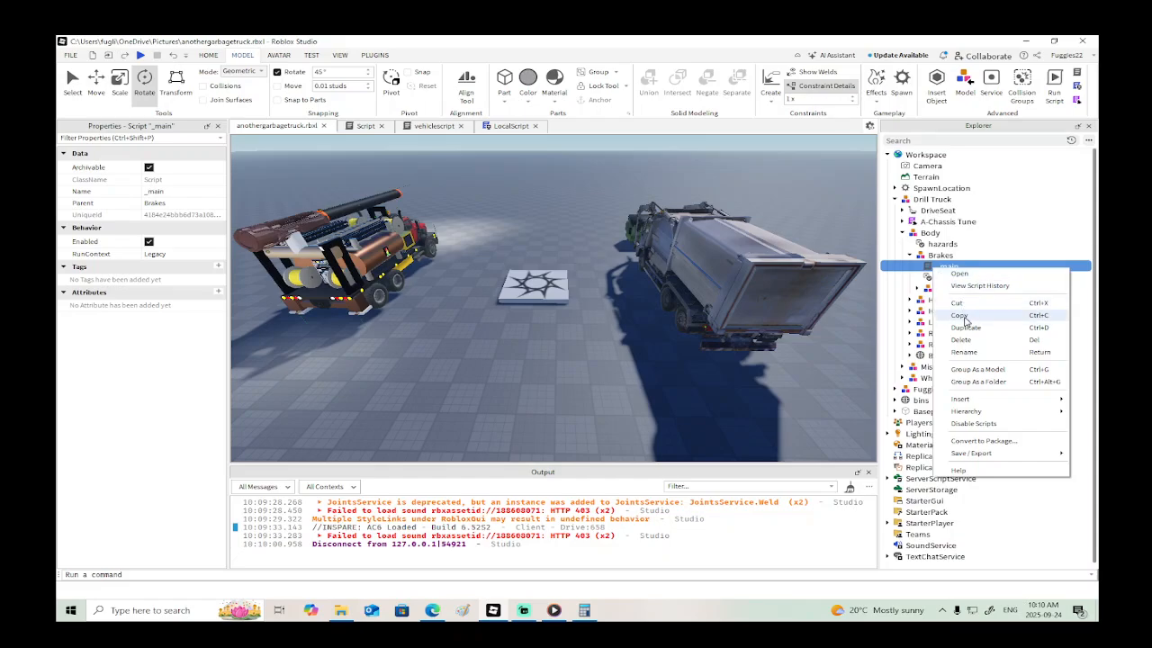
{"action": "left_click", "coordinate": [965, 315]}
- Paste the copied "_main" script into the Brakes group of the garbage truck's Body
{"action": "left_click", "coordinate": [847, 329]}
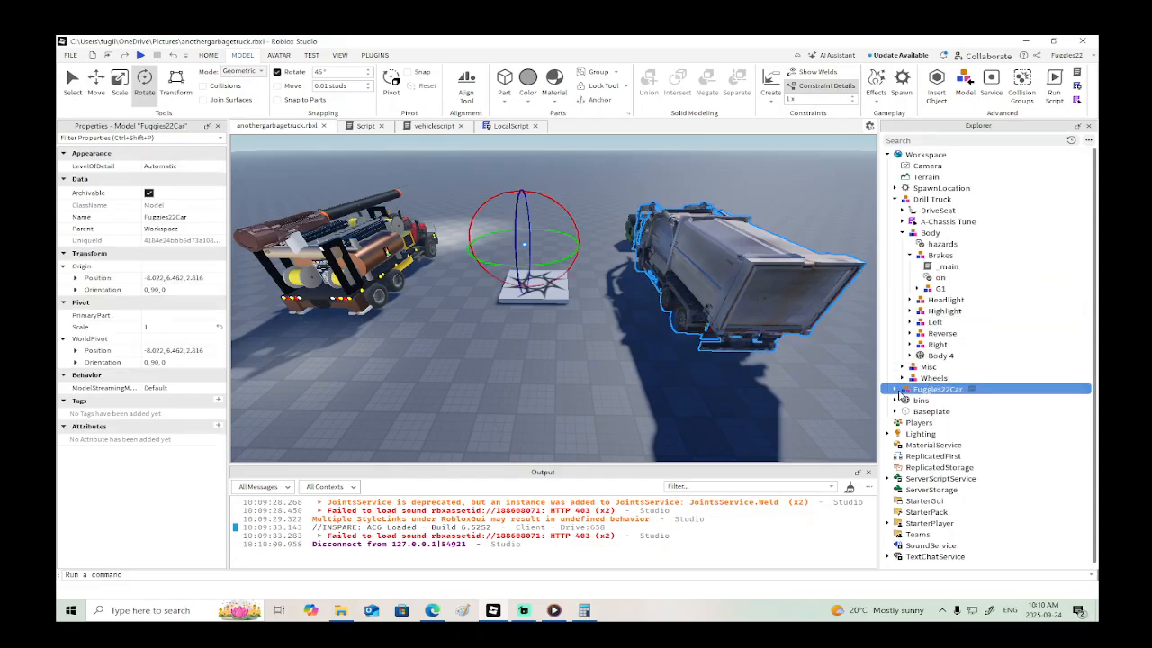
{"action": "left_click", "coordinate": [895, 390]}
{"action": "scroll", "coordinate": [908, 435], "scroll_direction": "down", "scroll_amount": 3}
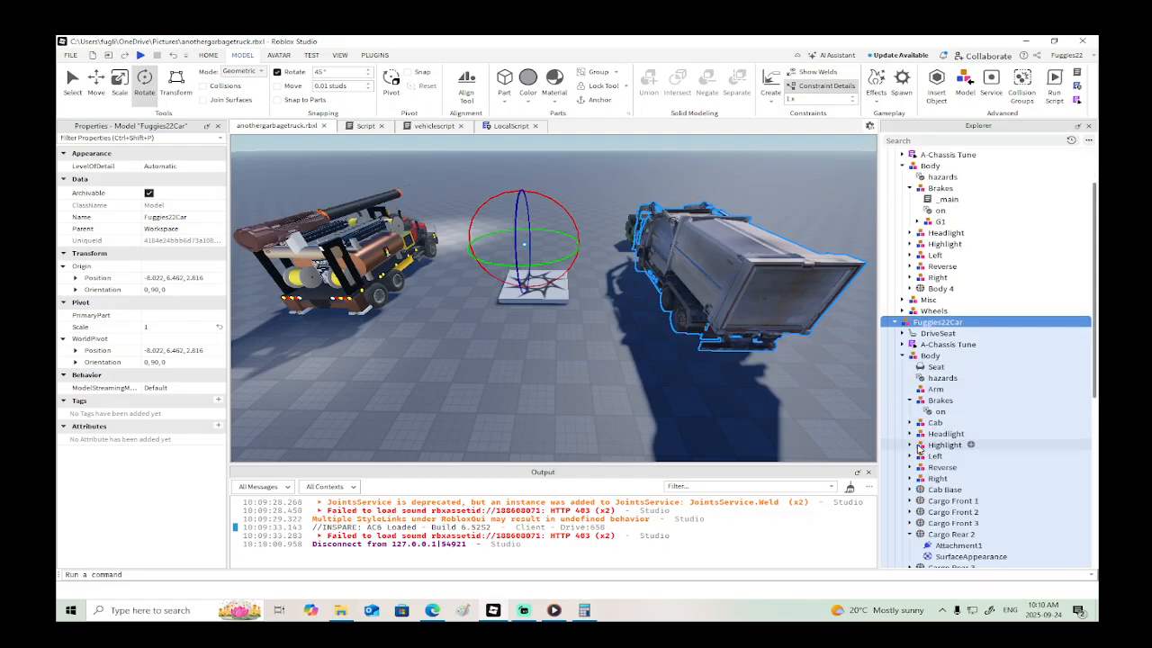
{"action": "right_click", "coordinate": [938, 407]}
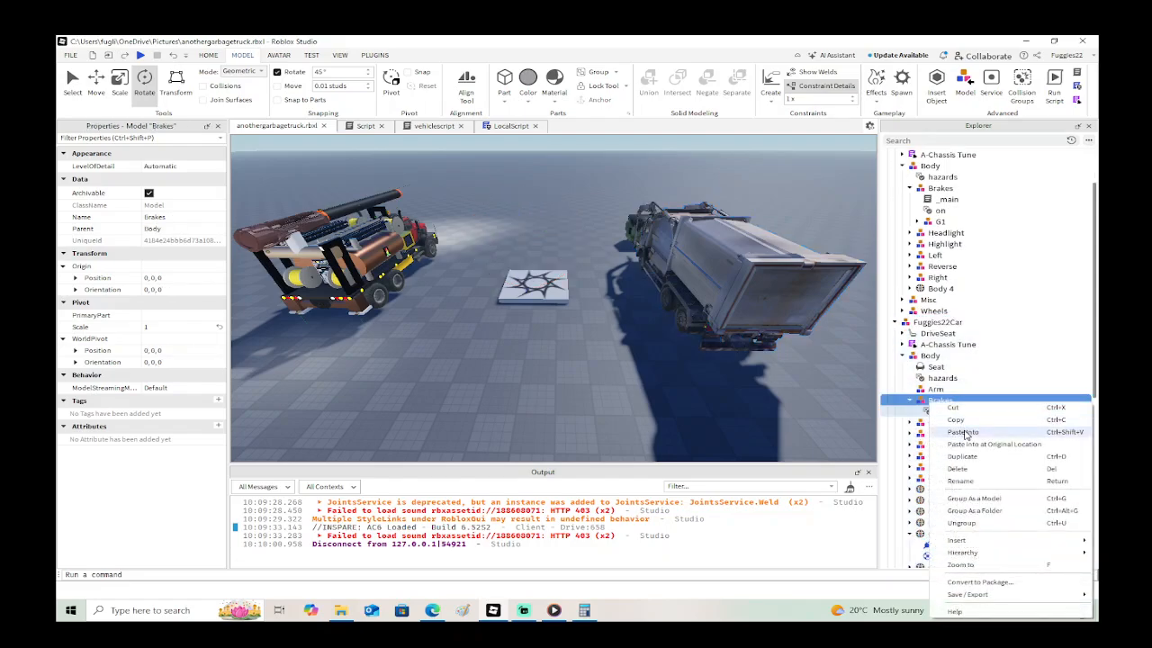
{"action": "left_click", "coordinate": [965, 432]}
- Copy the "_main" script from the Drill Truck's Headlight group into the garbage truck's Headlight group
{"action": "scroll", "coordinate": [925, 261], "scroll_direction": "up", "scroll_amount": 1}
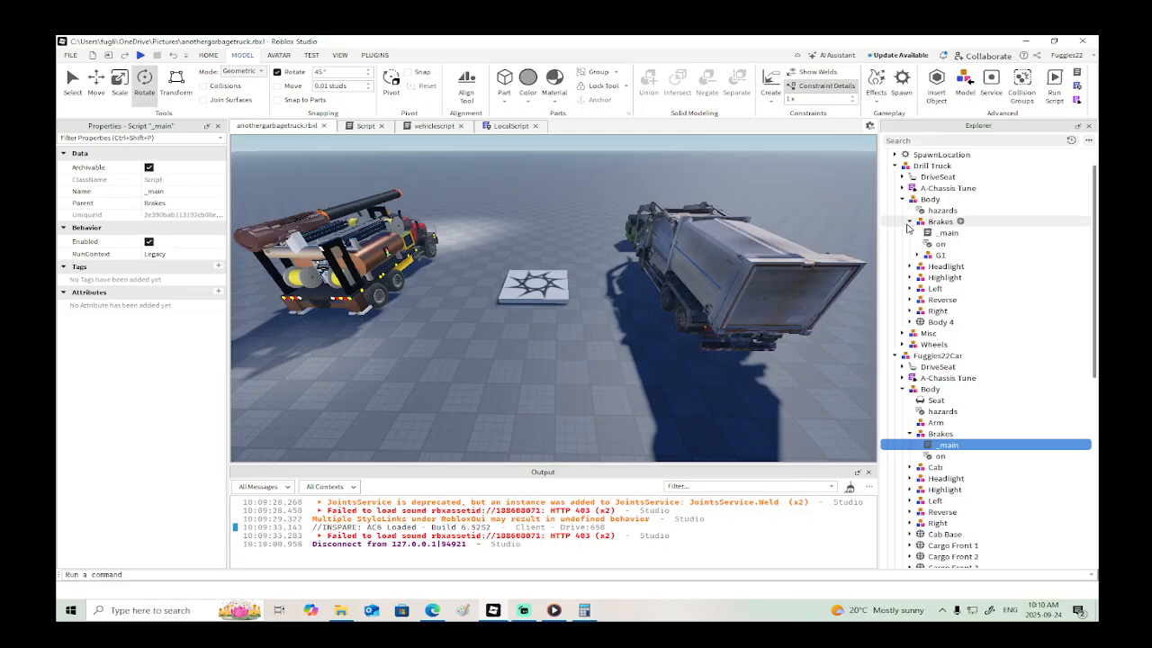
{"action": "left_click", "coordinate": [908, 221]}
{"action": "left_click", "coordinate": [908, 232]}
{"action": "left_click", "coordinate": [930, 244]}
{"action": "right_click", "coordinate": [930, 244]}
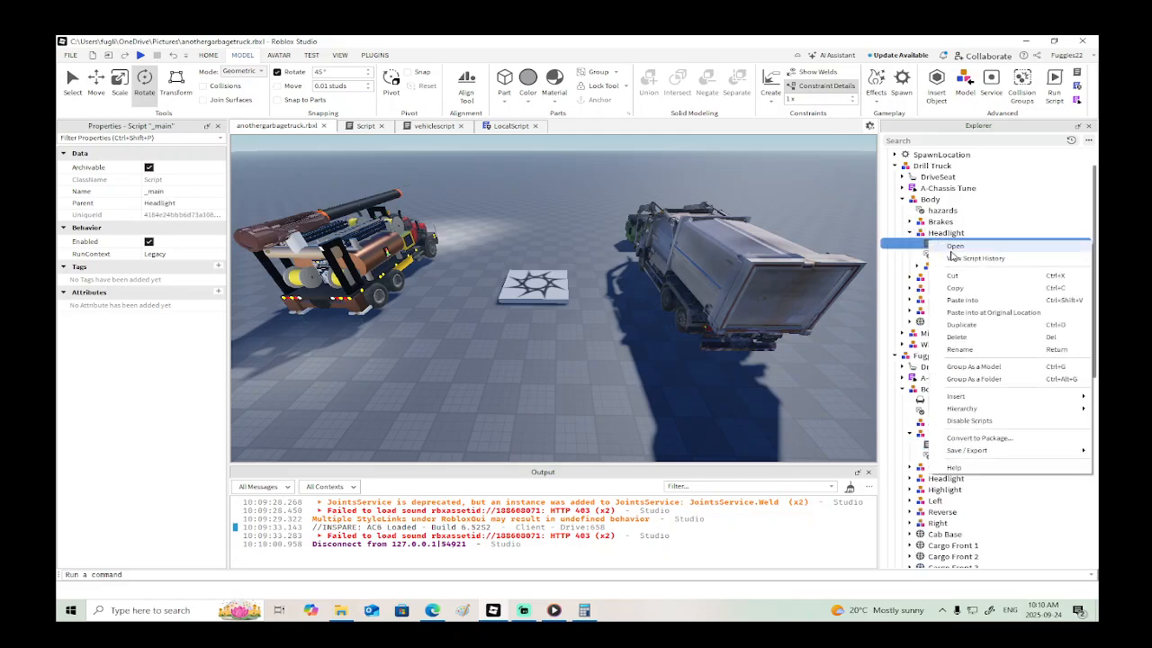
{"action": "left_click", "coordinate": [968, 288]}
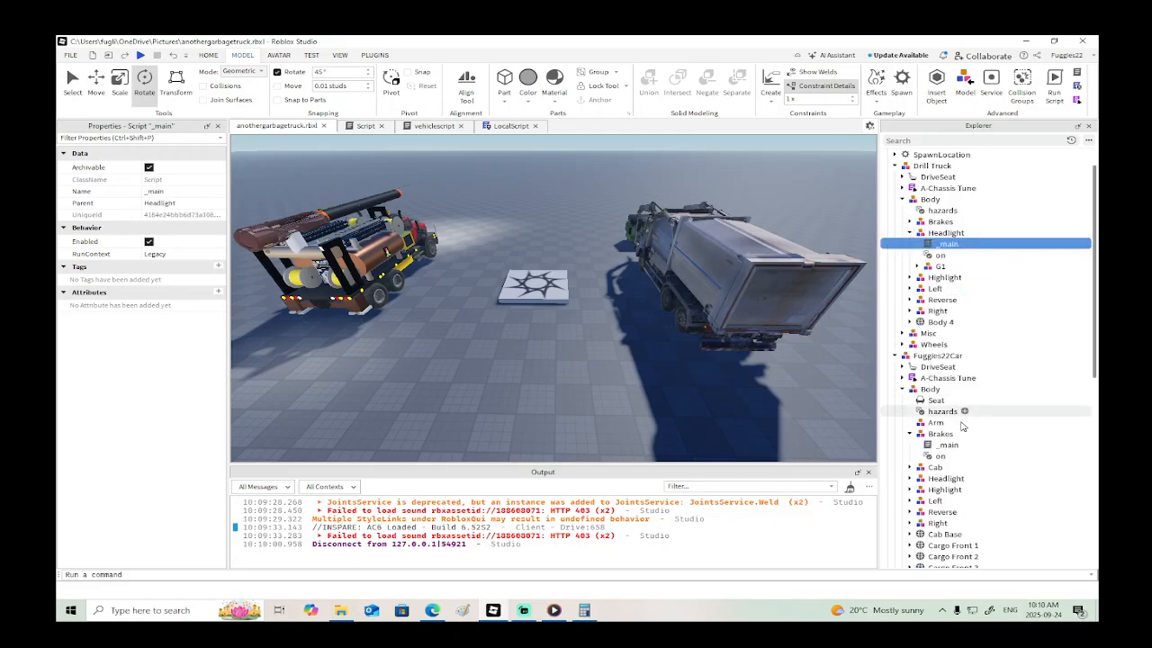
{"action": "left_click", "coordinate": [909, 479]}
{"action": "right_click", "coordinate": [945, 478]}
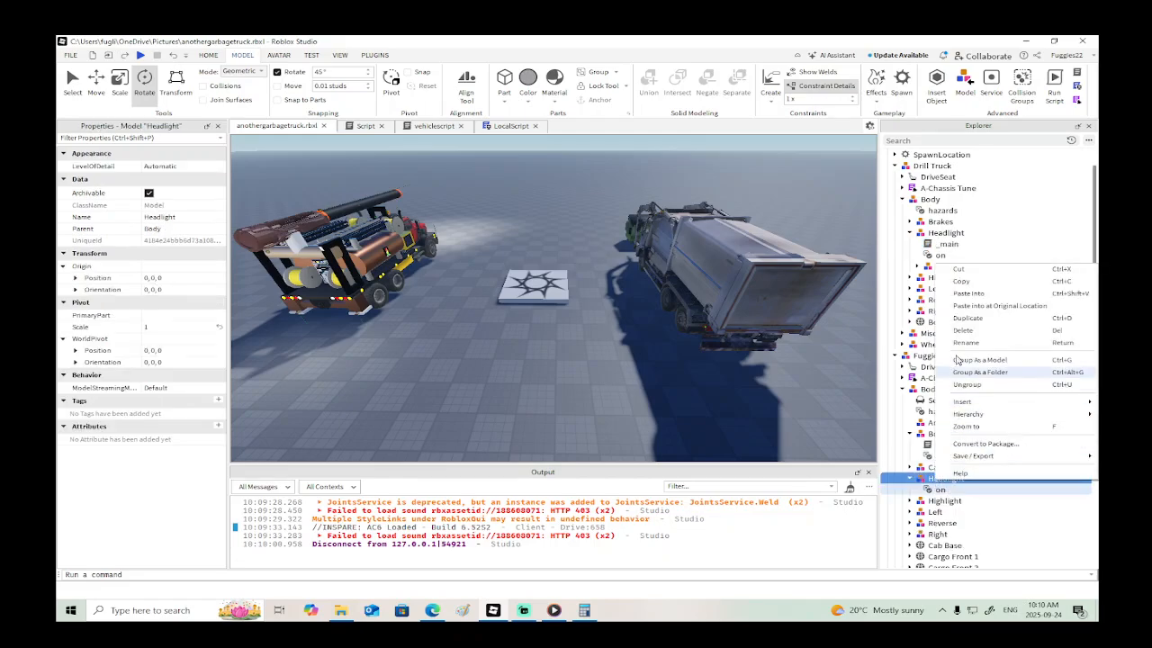
{"action": "left_click", "coordinate": [968, 297]}
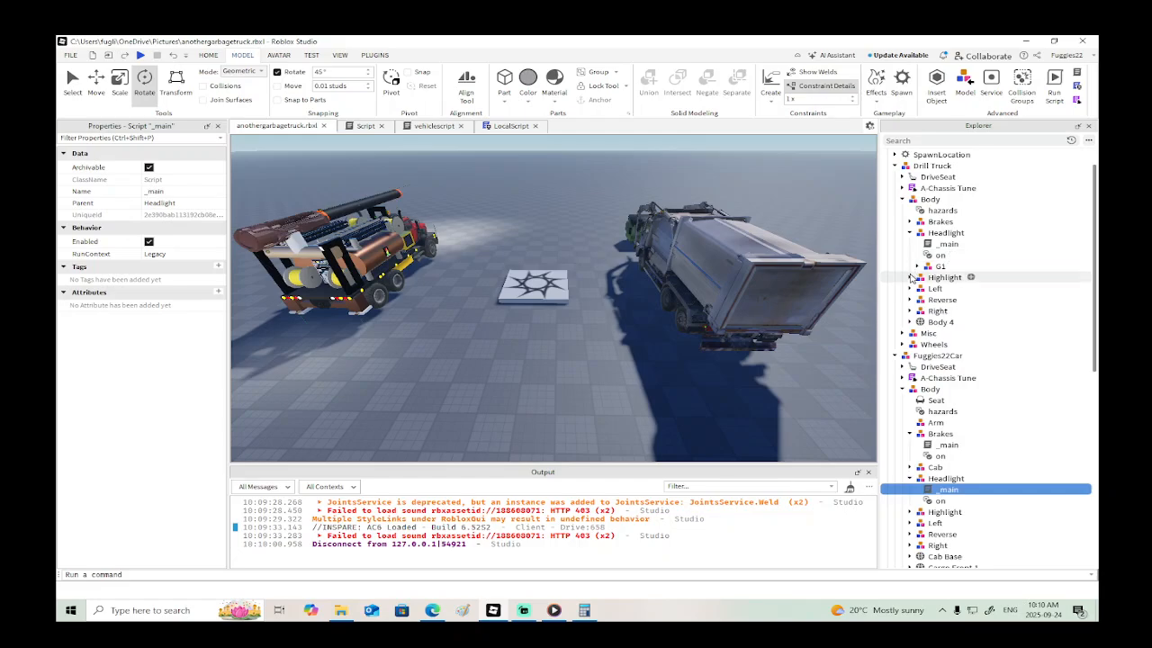
- Copy the "_main" script from the Drill Truck's Highlight group into the garbage truck's Highlight group
{"action": "left_click", "coordinate": [910, 277]}
{"action": "right_click", "coordinate": [936, 288]}
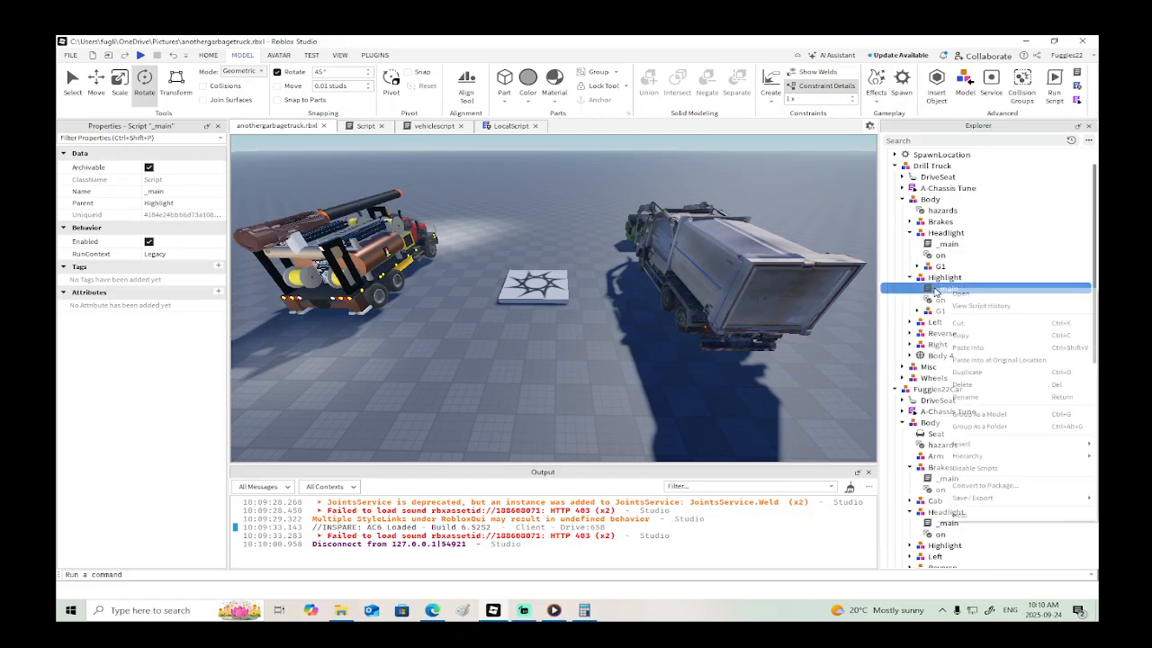
{"action": "left_click", "coordinate": [959, 334]}
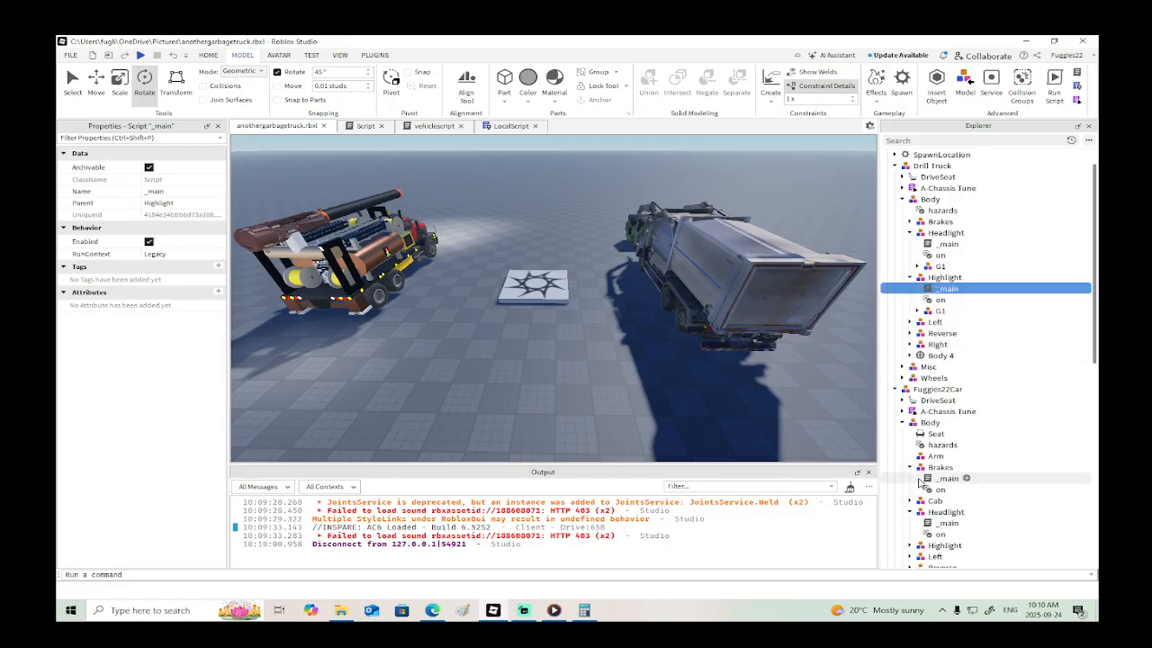
{"action": "left_click", "coordinate": [909, 545]}
{"action": "scroll", "coordinate": [929, 477], "scroll_direction": "down", "scroll_amount": 3}
{"action": "right_click", "coordinate": [941, 412]}
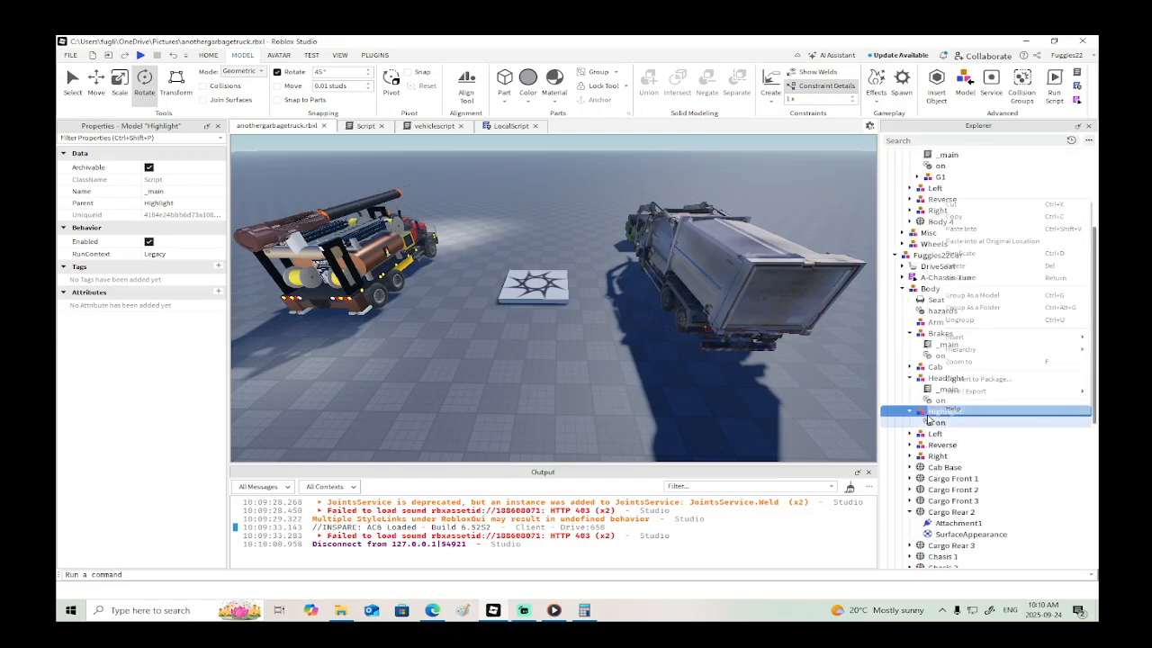
{"action": "left_click", "coordinate": [959, 231]}
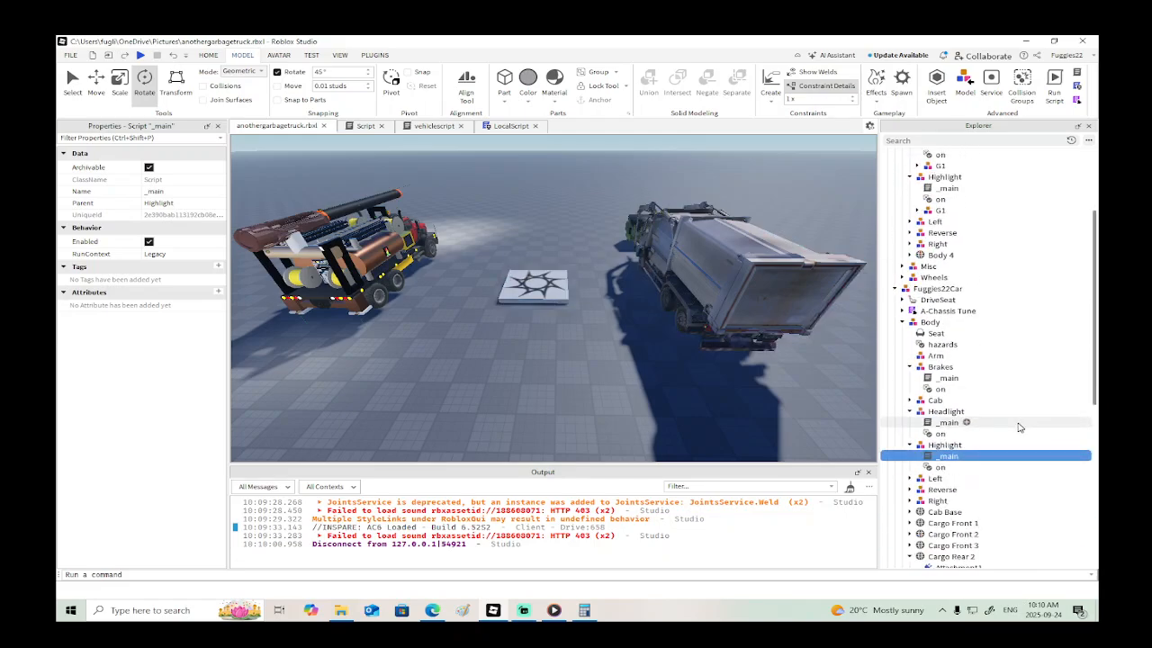
- Copy the "_main" script from the Drill Truck's Left group into the garbage truck's Left group
{"action": "scroll", "coordinate": [978, 199], "scroll_direction": "up", "scroll_amount": 4}
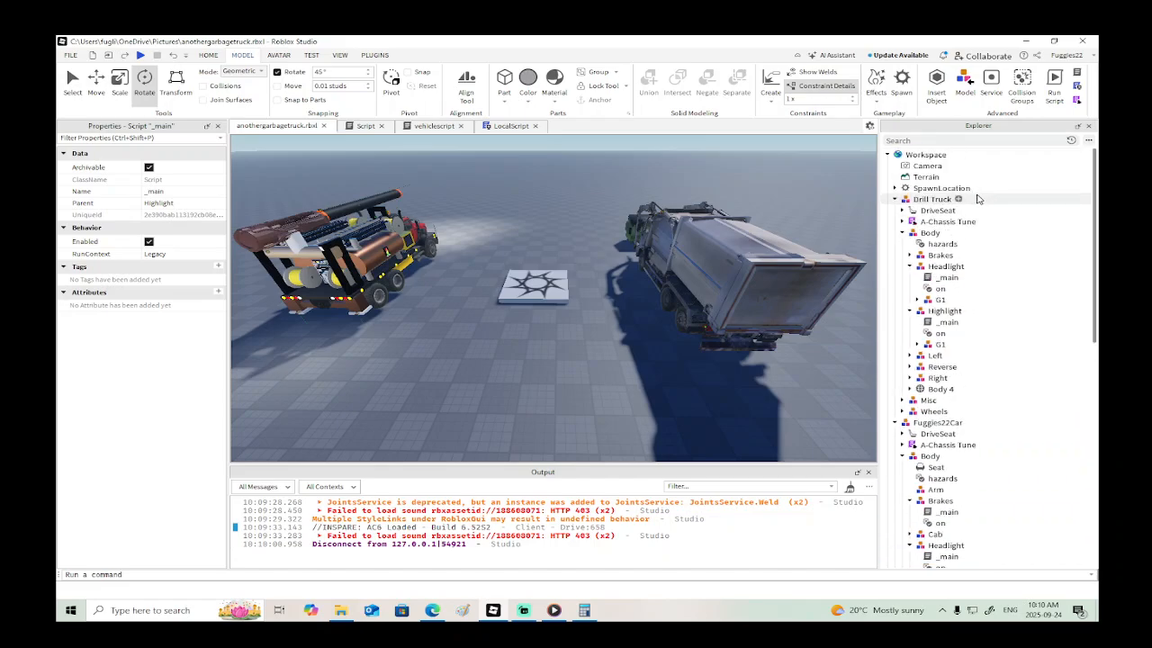
{"action": "left_click", "coordinate": [909, 266]}
{"action": "left_click", "coordinate": [908, 277]}
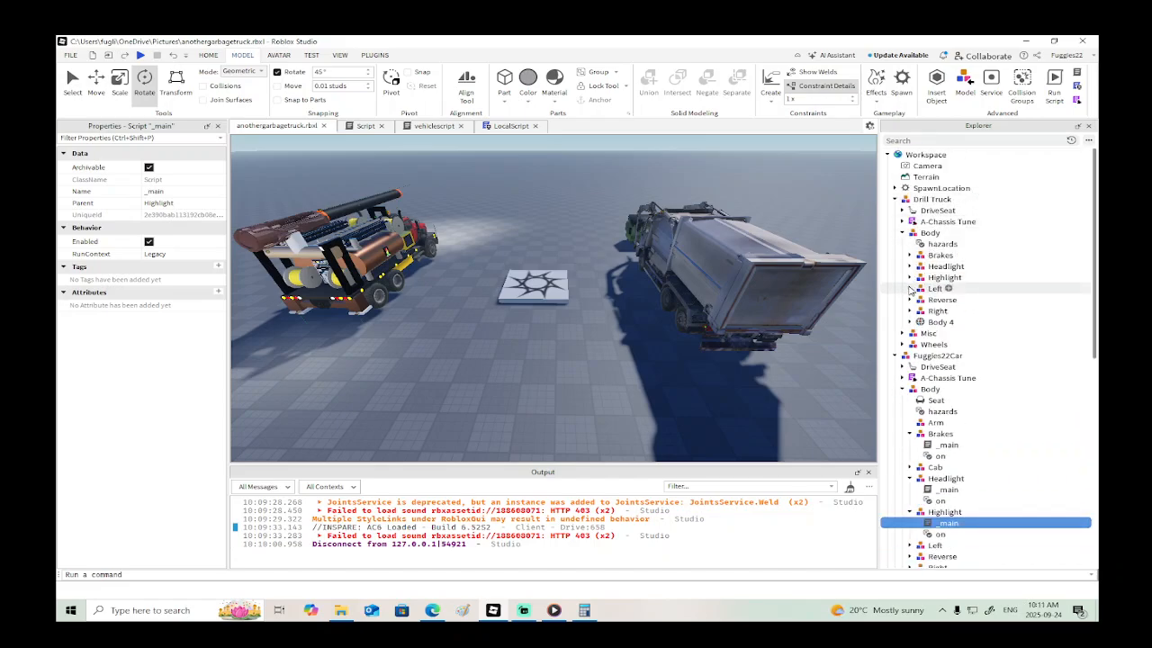
{"action": "left_click", "coordinate": [909, 289]}
{"action": "left_click", "coordinate": [931, 300]}
{"action": "right_click", "coordinate": [931, 302]}
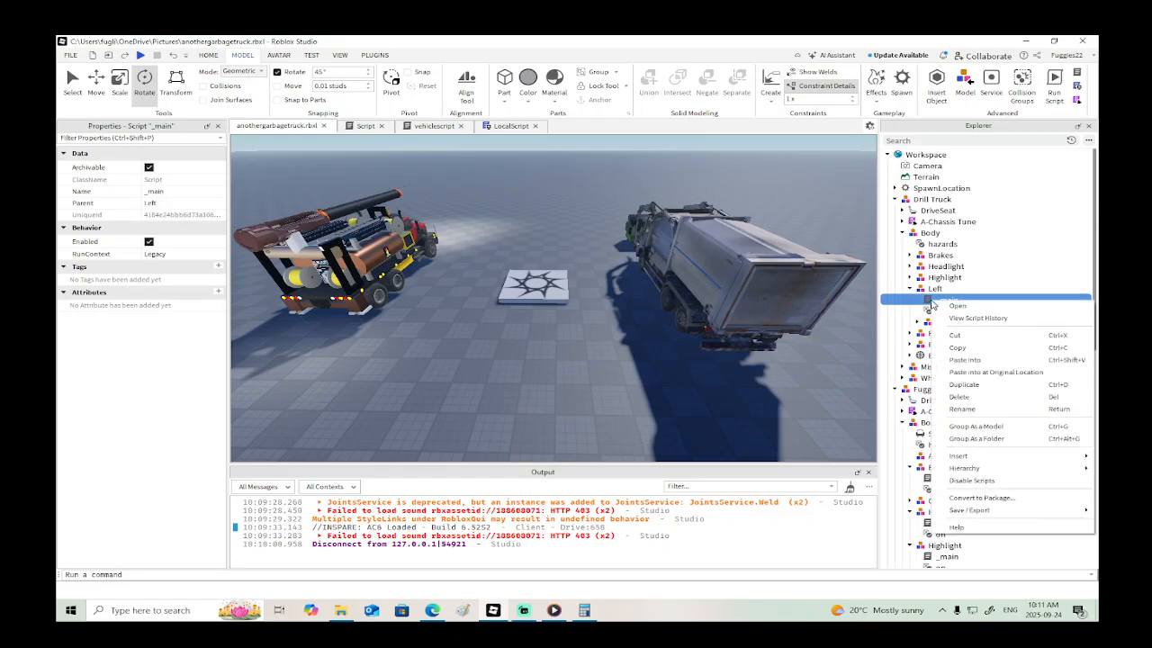
{"action": "left_click", "coordinate": [957, 347]}
{"action": "scroll", "coordinate": [954, 405], "scroll_direction": "down", "scroll_amount": 4}
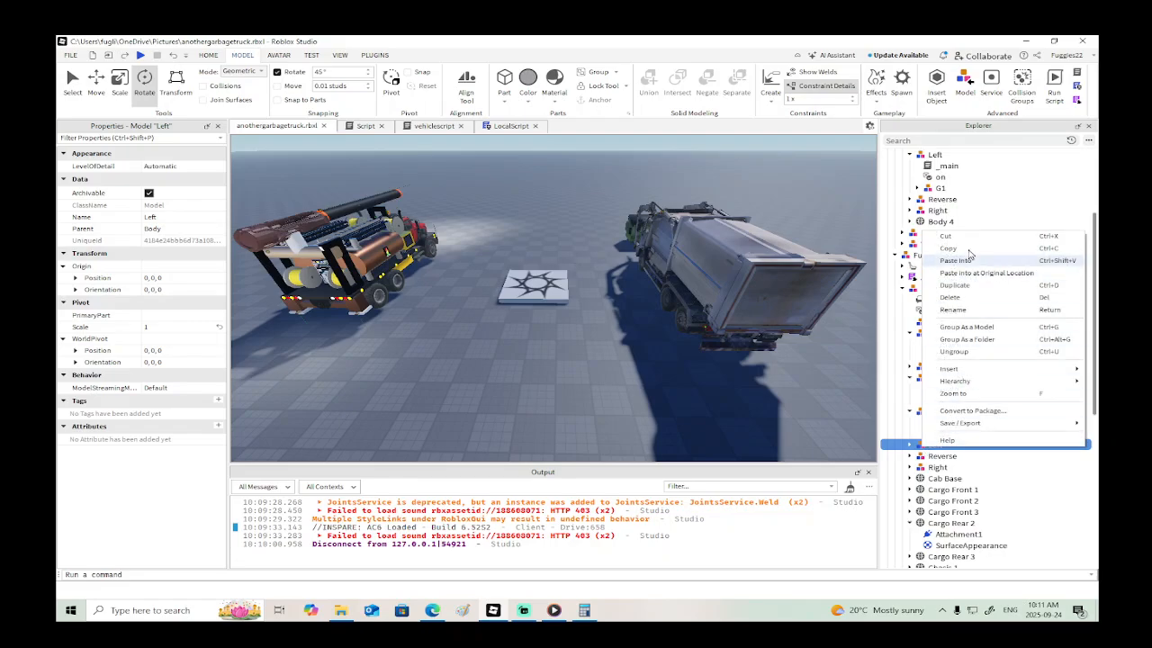
{"action": "left_click", "coordinate": [965, 261]}
- Copy the "_main" script from the Drill Truck's Reverse group into the garbage truck's Reverse group
{"action": "scroll", "coordinate": [939, 213], "scroll_direction": "up", "scroll_amount": 3}
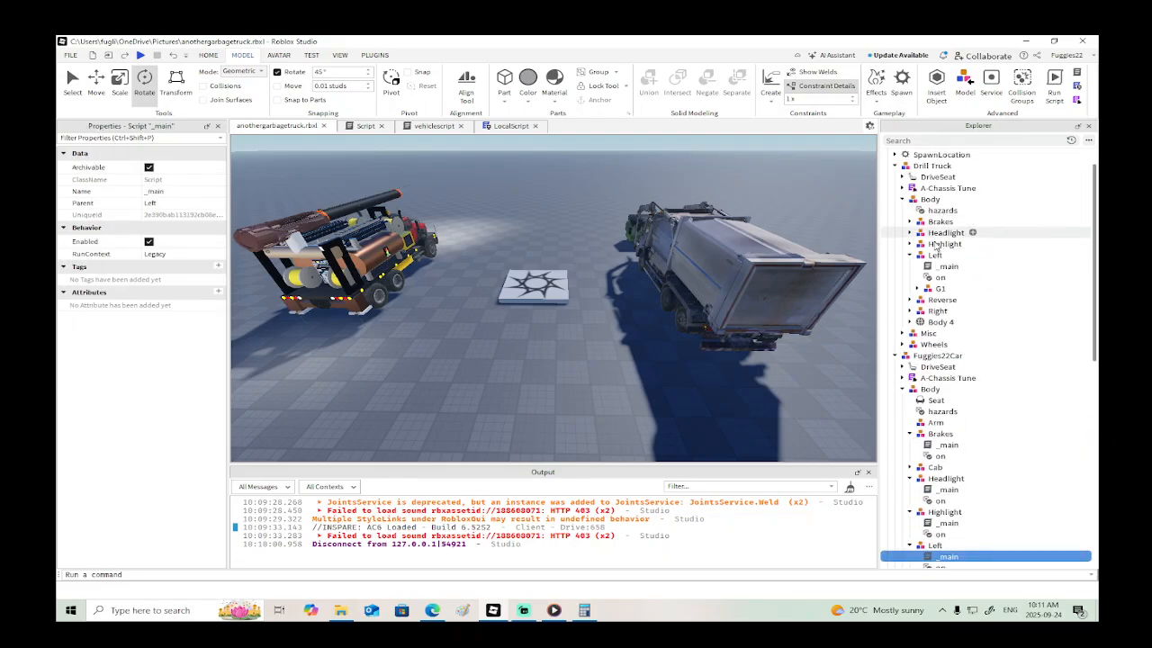
{"action": "left_click", "coordinate": [910, 299]}
{"action": "left_click", "coordinate": [936, 311]}
{"action": "right_click", "coordinate": [936, 311]}
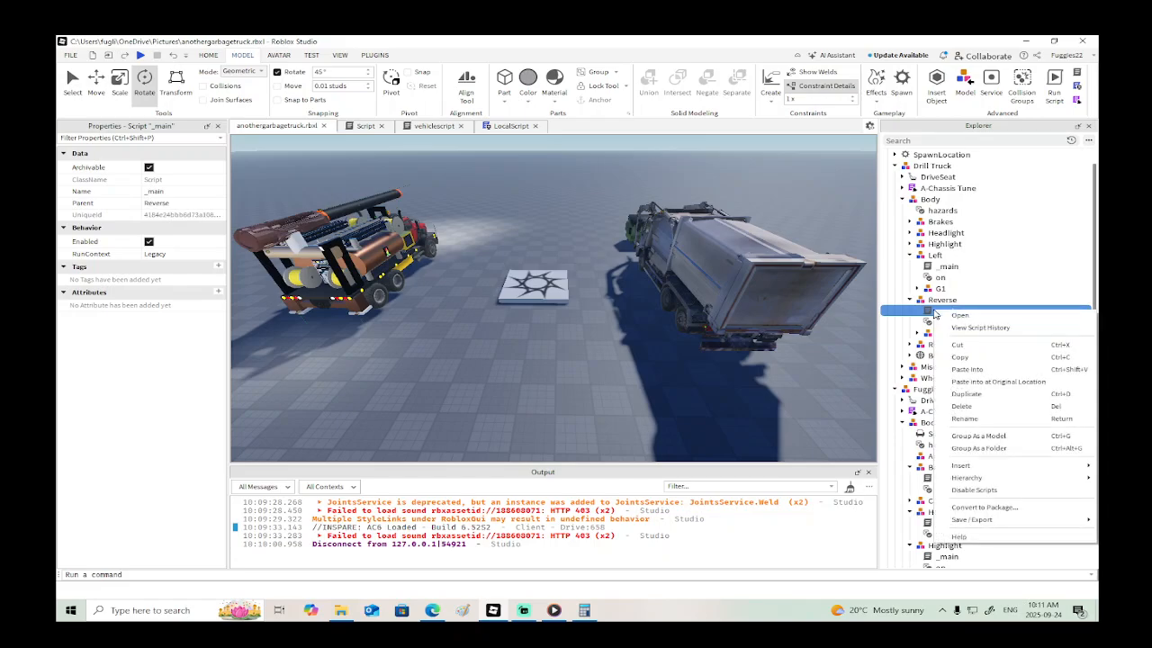
{"action": "left_click", "coordinate": [963, 358]}
{"action": "scroll", "coordinate": [946, 380], "scroll_direction": "down", "scroll_amount": 3}
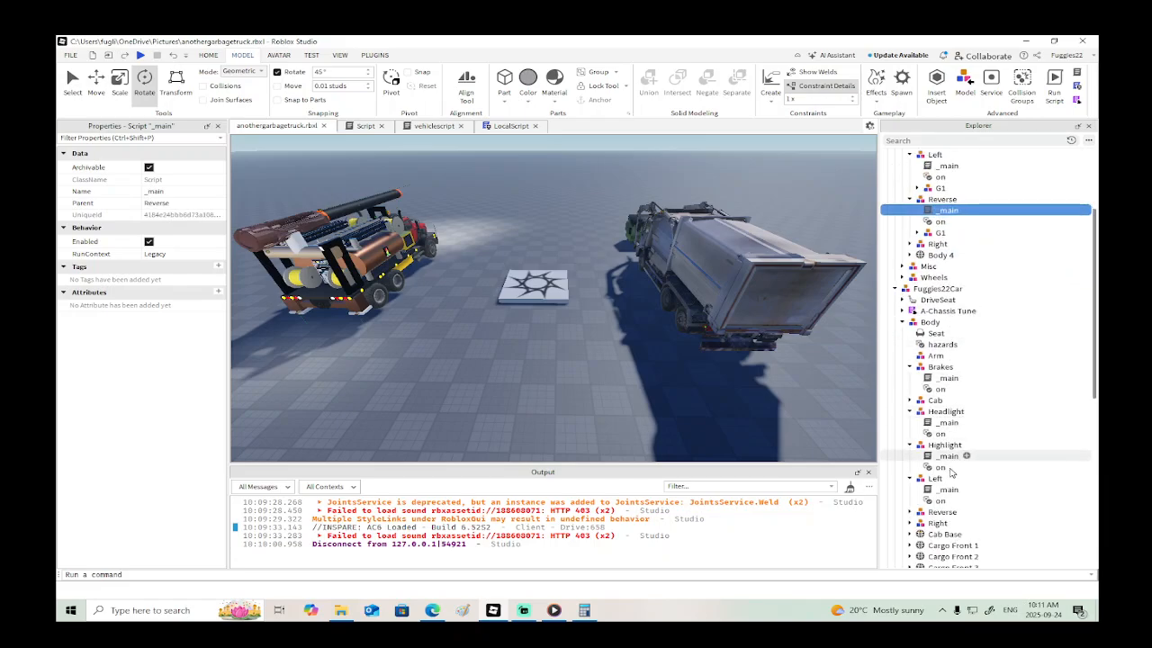
{"action": "left_click", "coordinate": [940, 512]}
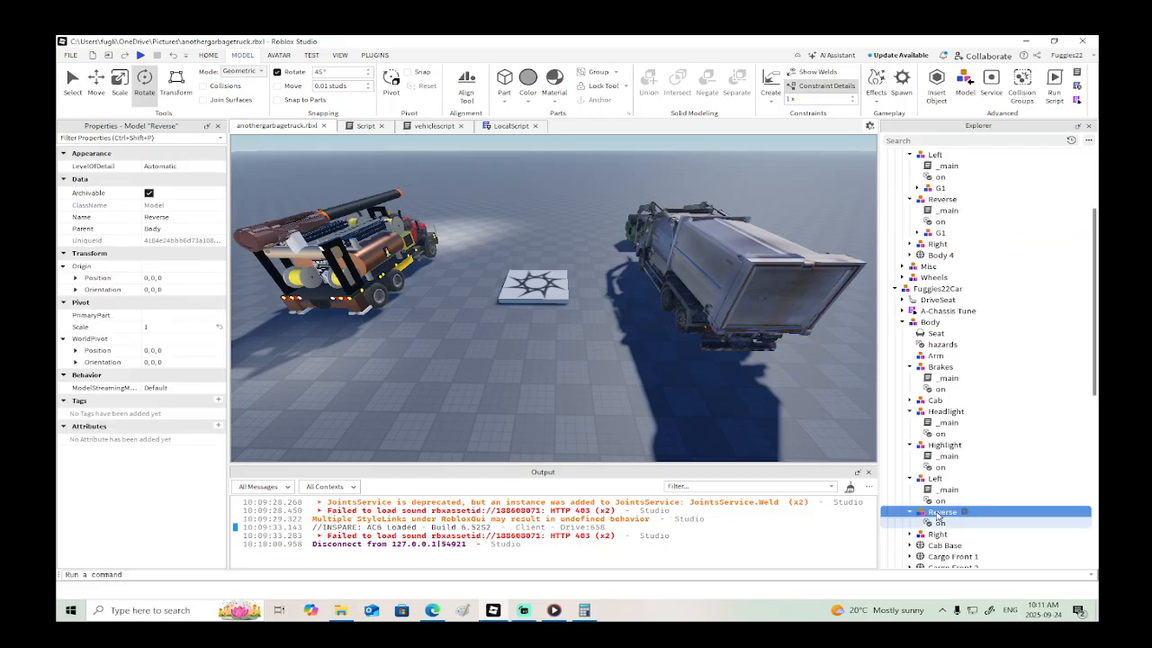
{"action": "right_click", "coordinate": [941, 512]}
{"action": "left_click", "coordinate": [983, 329]}
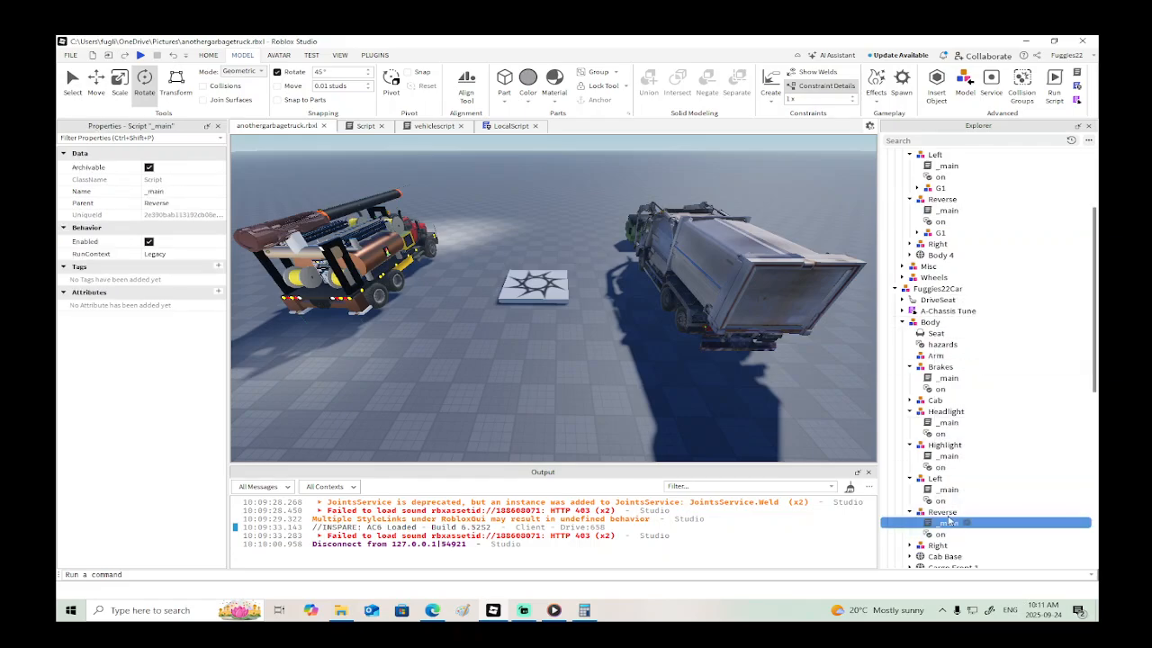
- Copy the "_main" script from the Drill Truck's Right group into the garbage truck's Right group
{"action": "scroll", "coordinate": [942, 333], "scroll_direction": "up", "scroll_amount": 3}
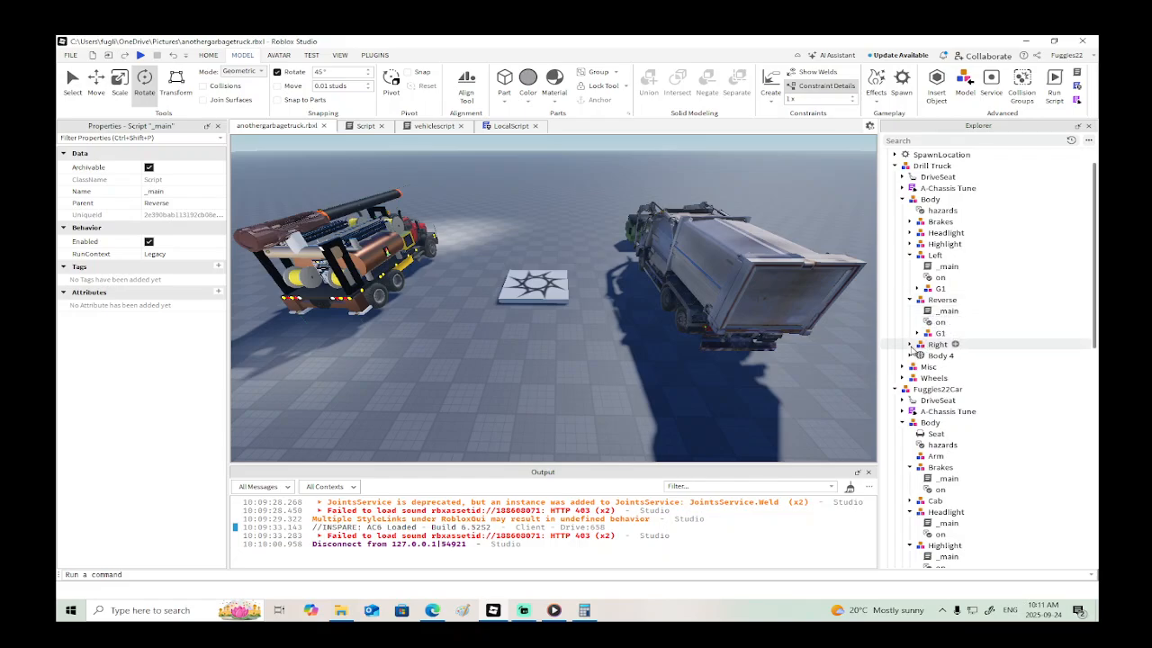
{"action": "left_click", "coordinate": [909, 345]}
{"action": "right_click", "coordinate": [936, 356]}
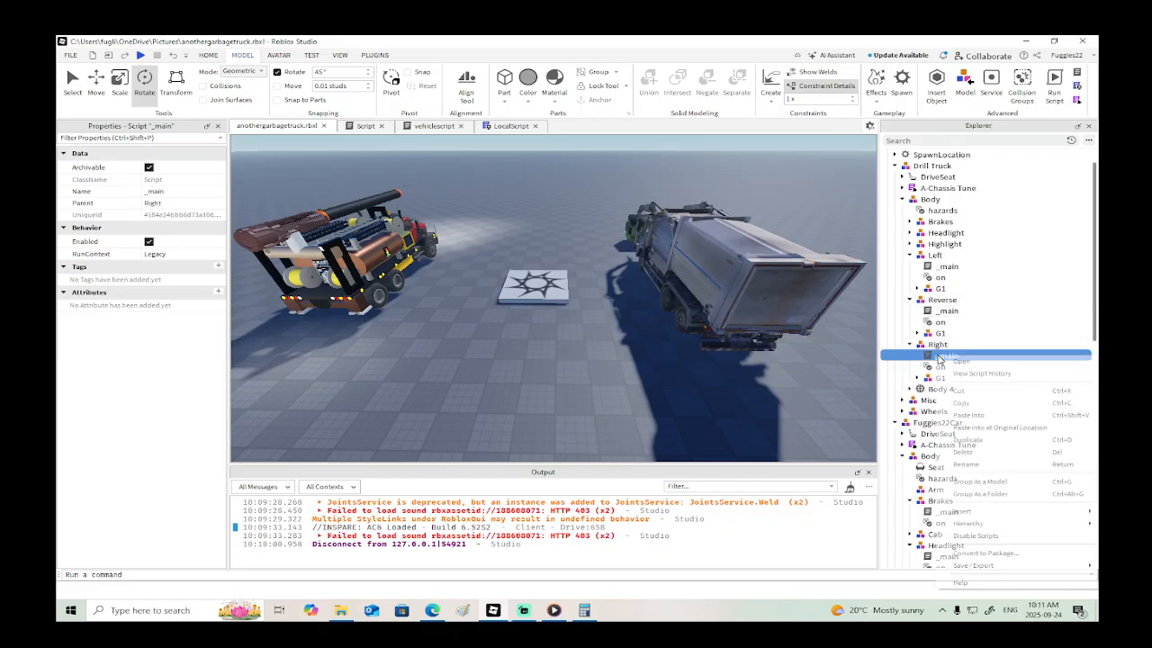
{"action": "left_click", "coordinate": [965, 403]}
{"action": "scroll", "coordinate": [935, 405], "scroll_direction": "down", "scroll_amount": 5}
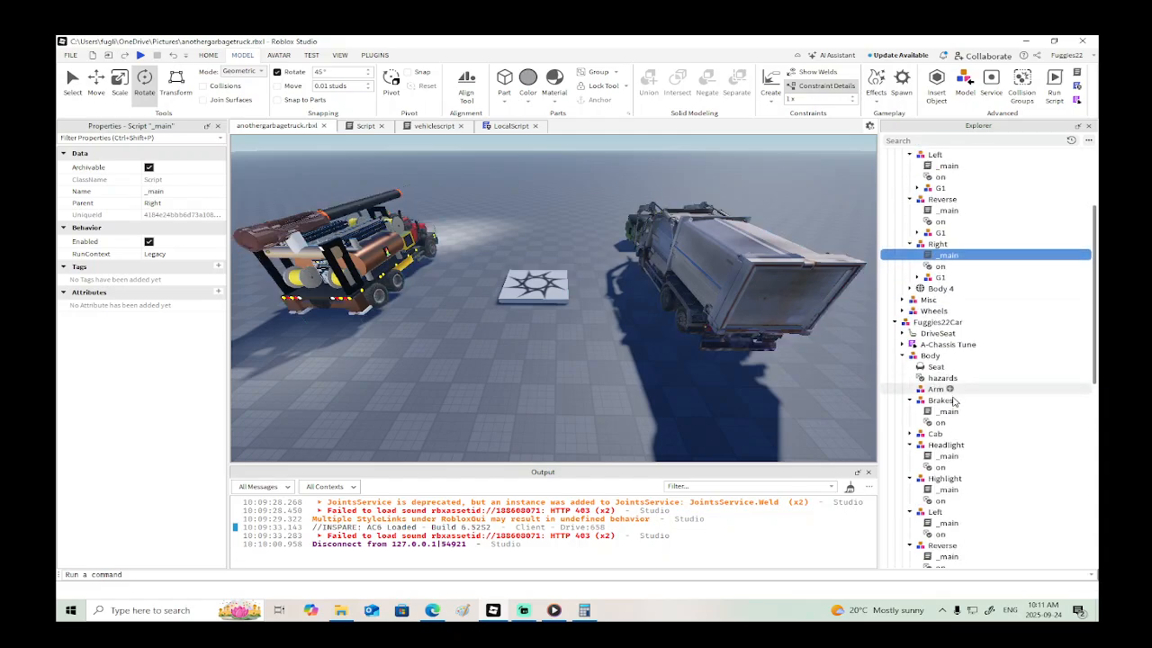
{"action": "left_click", "coordinate": [938, 444]}
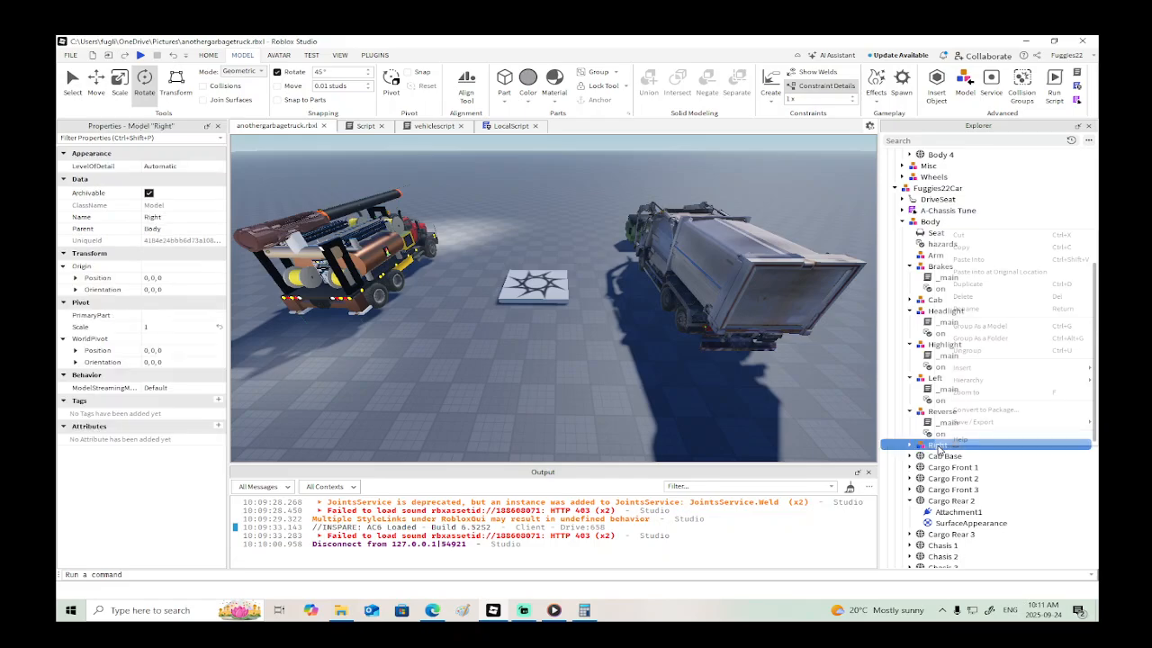
{"action": "right_click", "coordinate": [937, 446]}
{"action": "left_click", "coordinate": [967, 265]}
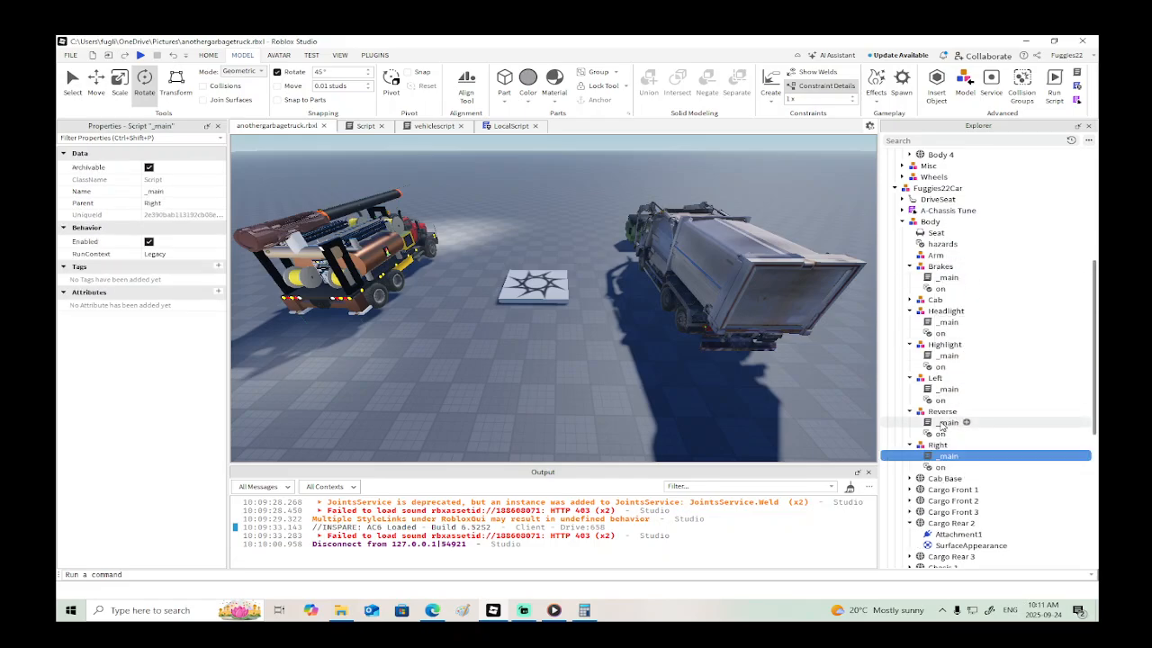
- Examine the Drill Truck's front lights and locate the lamp parts inside the G1 model of its Highlight group
{"action": "key", "text": "w"}
{"action": "right_click_drag", "start_coordinate": [646, 333], "coordinate": [643, 327]}
{"action": "key", "text": "w"}
{"action": "right_click_drag", "start_coordinate": [574, 334], "coordinate": [702, 281]}
{"action": "scroll", "coordinate": [574, 334], "scroll_direction": "down", "scroll_amount": 3}
{"action": "scroll", "coordinate": [704, 287], "scroll_direction": "down", "scroll_amount": 4}
{"action": "scroll", "coordinate": [704, 287], "scroll_direction": "up", "scroll_amount": 4}
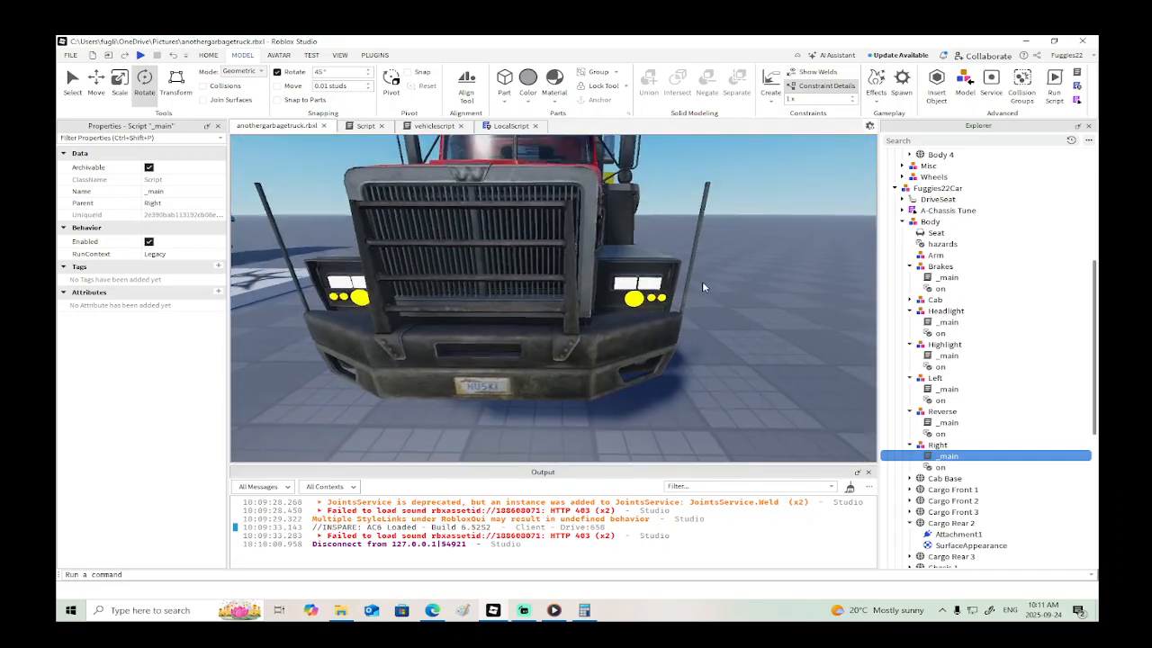
{"action": "left_click", "coordinate": [649, 281]}
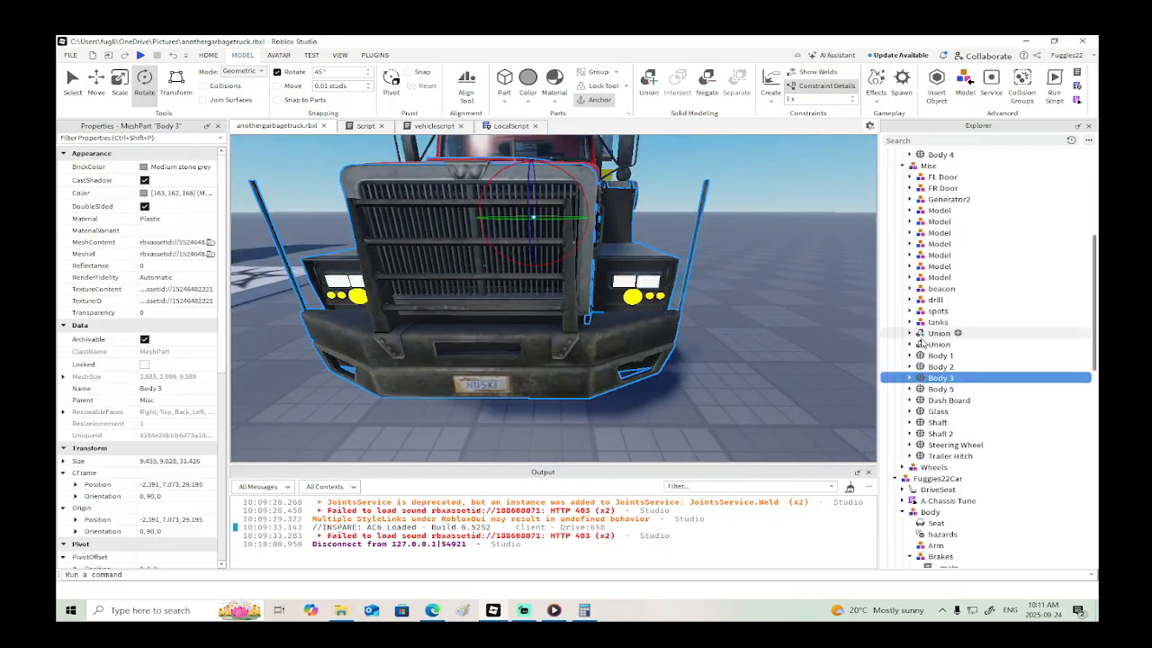
{"action": "left_click", "coordinate": [901, 232]}
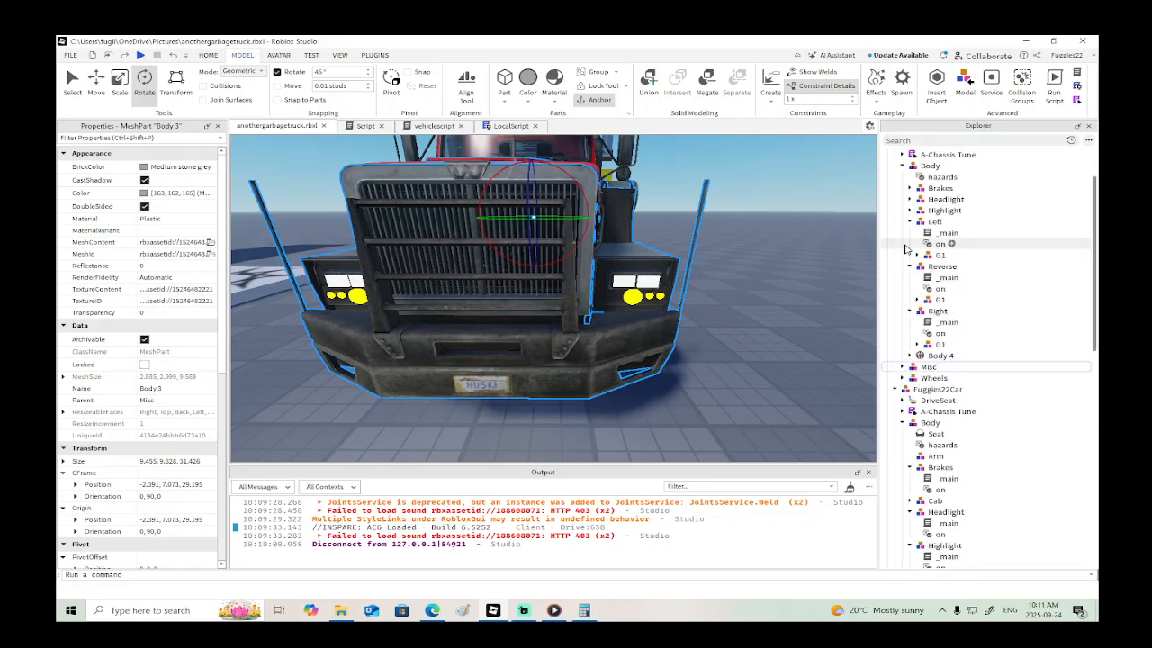
{"action": "left_click", "coordinate": [910, 244]}
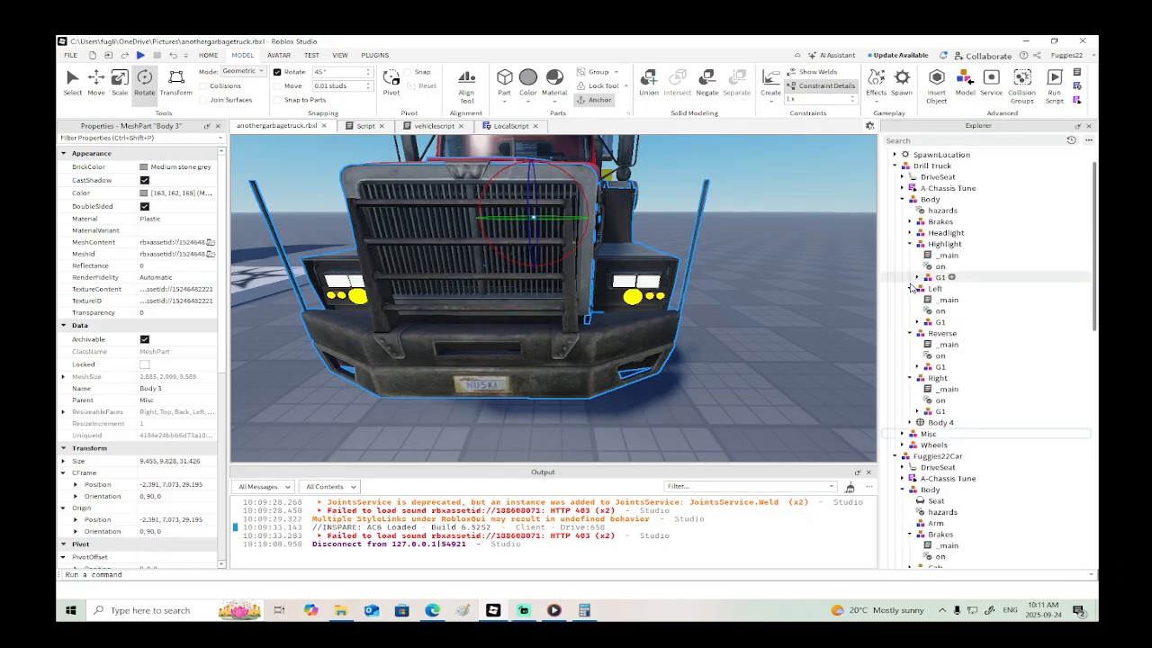
{"action": "left_click", "coordinate": [910, 288]}
{"action": "left_click", "coordinate": [910, 299]}
{"action": "left_click", "coordinate": [909, 311]}
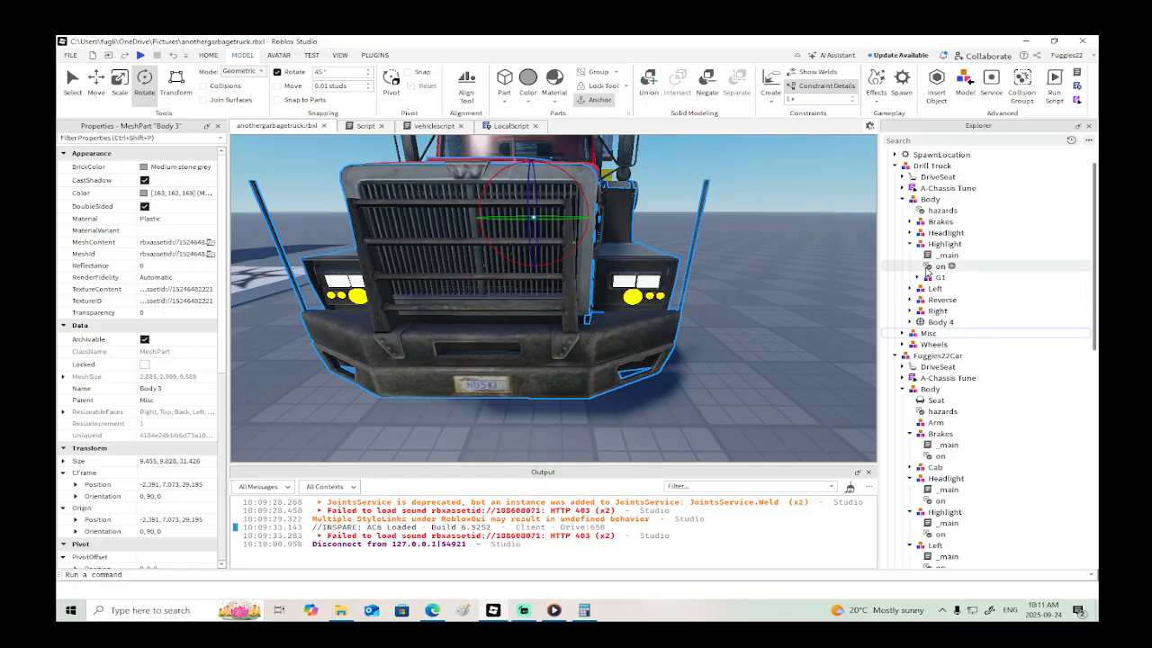
{"action": "left_click", "coordinate": [917, 277]}
{"action": "left_click", "coordinate": [936, 289]}
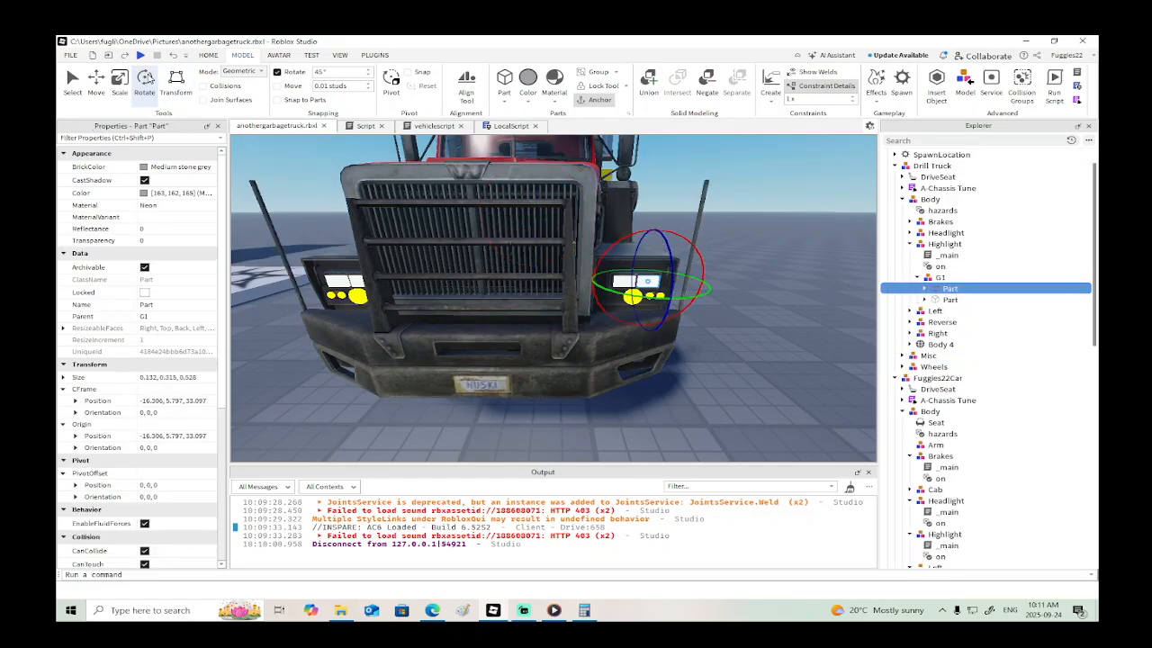
- Switch to the Move tool and duplicate the G1 model in the Drill Truck's Highlight group
{"action": "left_click", "coordinate": [96, 81]}
{"action": "right_click", "coordinate": [726, 229]}
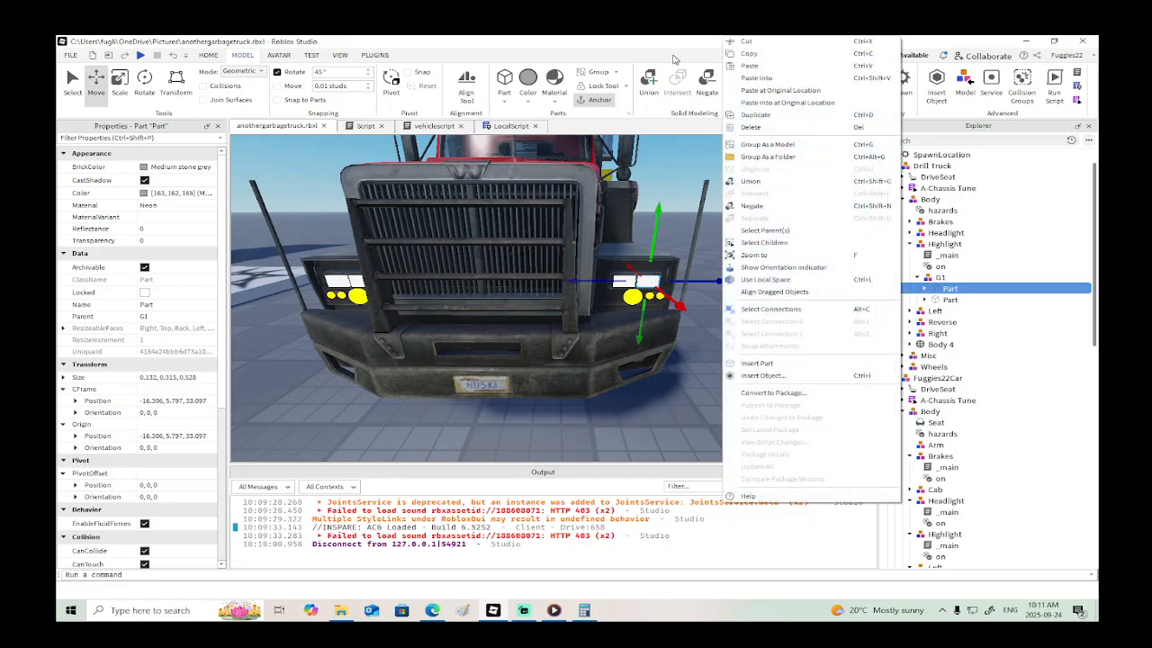
{"action": "left_click", "coordinate": [667, 51]}
{"action": "left_click", "coordinate": [917, 278]}
{"action": "left_click", "coordinate": [928, 281]}
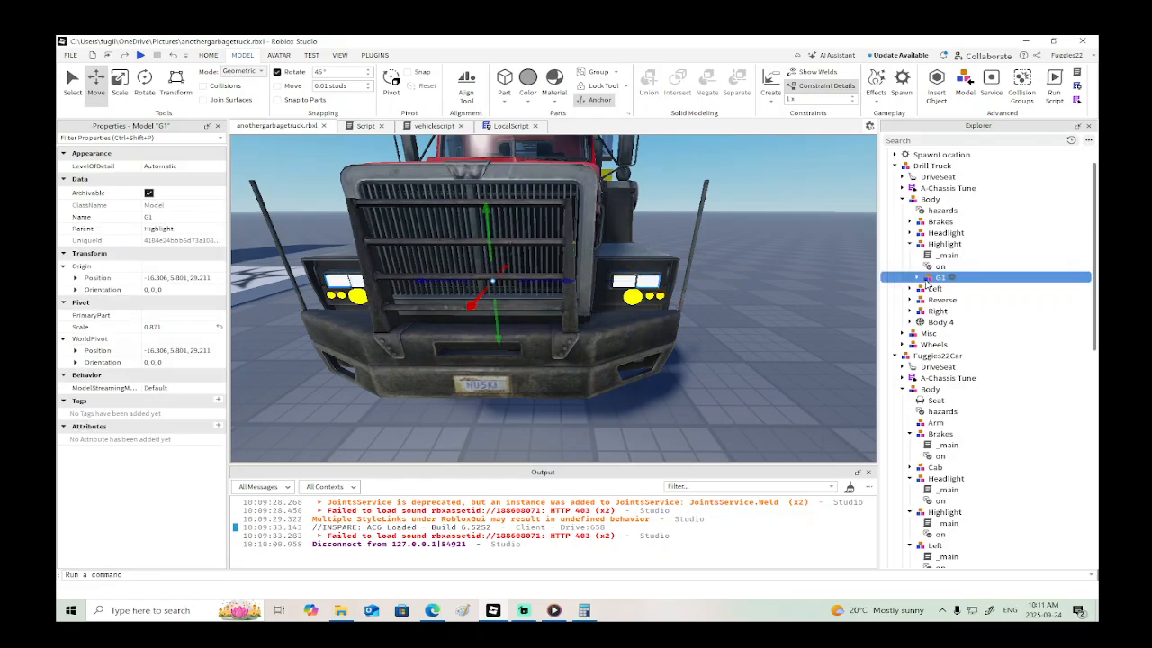
{"action": "right_click", "coordinate": [928, 281]}
{"action": "left_click", "coordinate": [957, 336]}
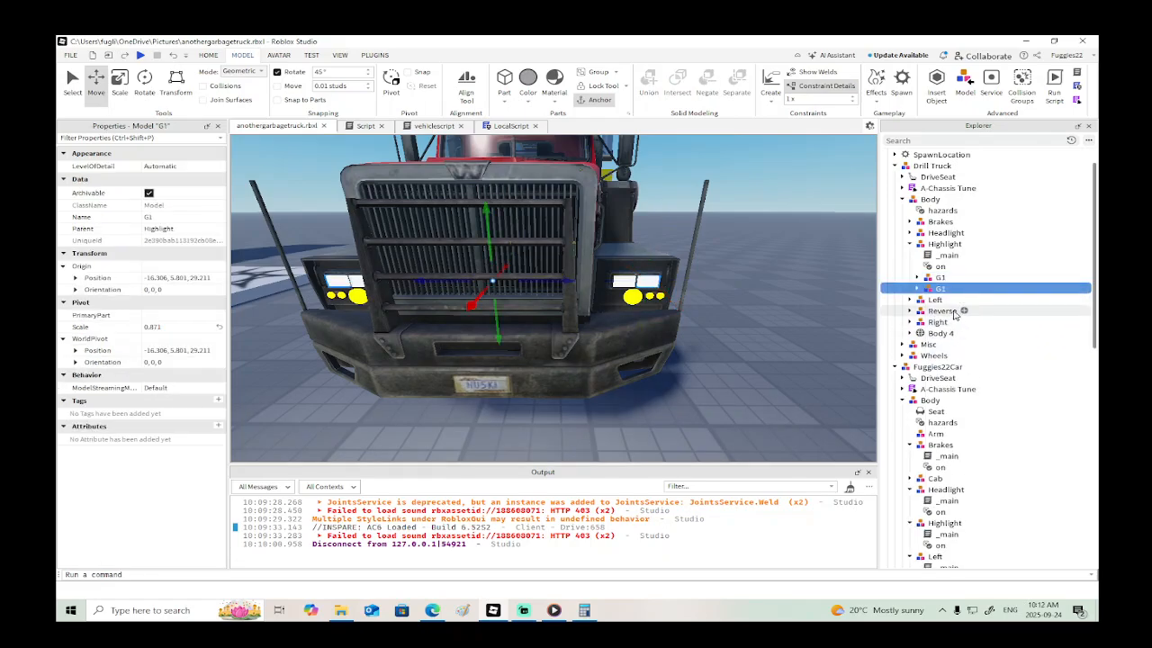
- Move the duplicated G1 model into the garbage truck's Headlight group and delete the WeldConstraint from both of its parts
{"action": "left_click_drag", "start_coordinate": [938, 292], "coordinate": [936, 405]}
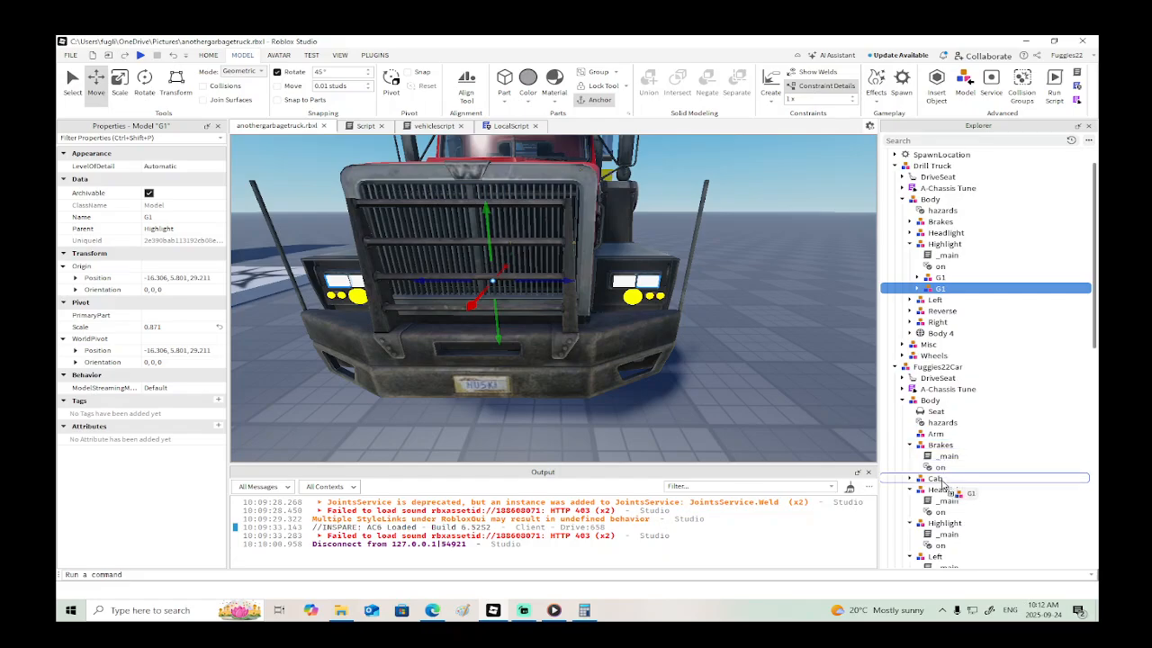
{"action": "left_click_drag", "start_coordinate": [942, 494], "coordinate": [942, 490]}
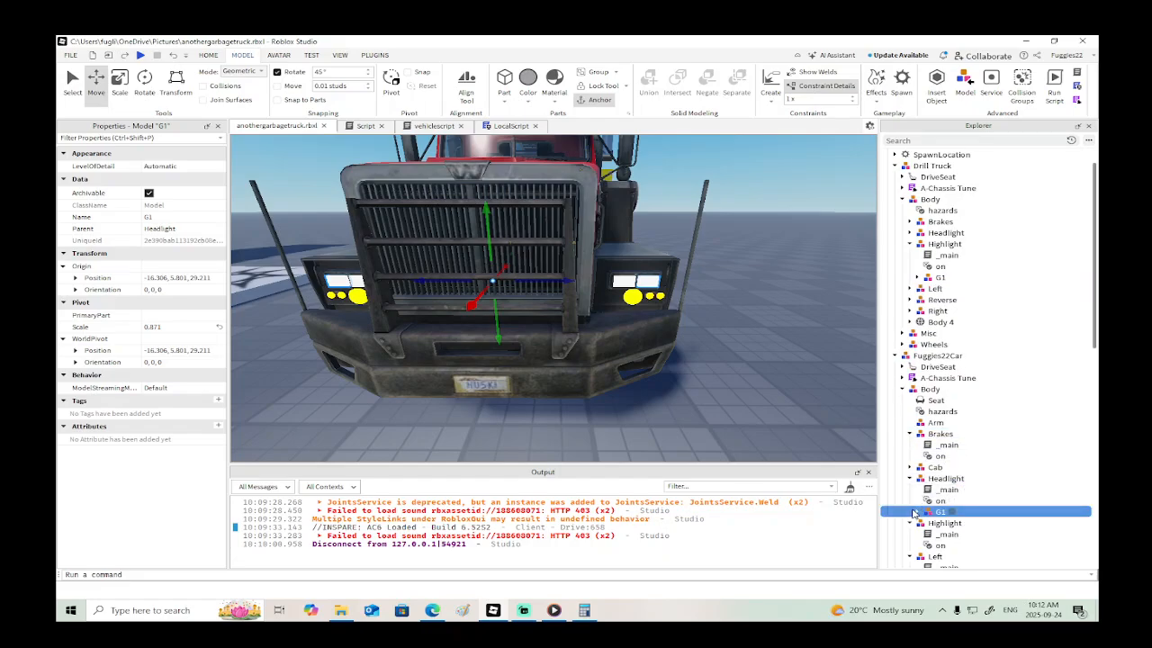
{"action": "left_click", "coordinate": [916, 512]}
{"action": "left_click", "coordinate": [924, 522]}
{"action": "scroll", "coordinate": [925, 522], "scroll_direction": "down", "scroll_amount": 2}
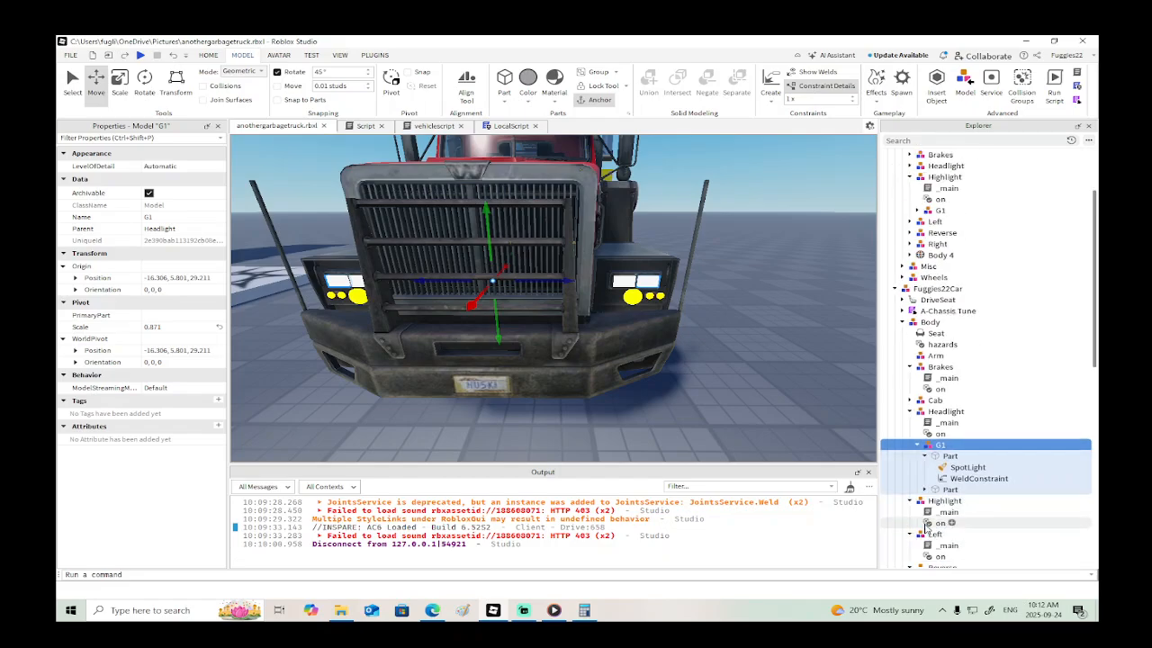
{"action": "left_click", "coordinate": [925, 490]}
{"action": "left_click", "coordinate": [961, 515]}
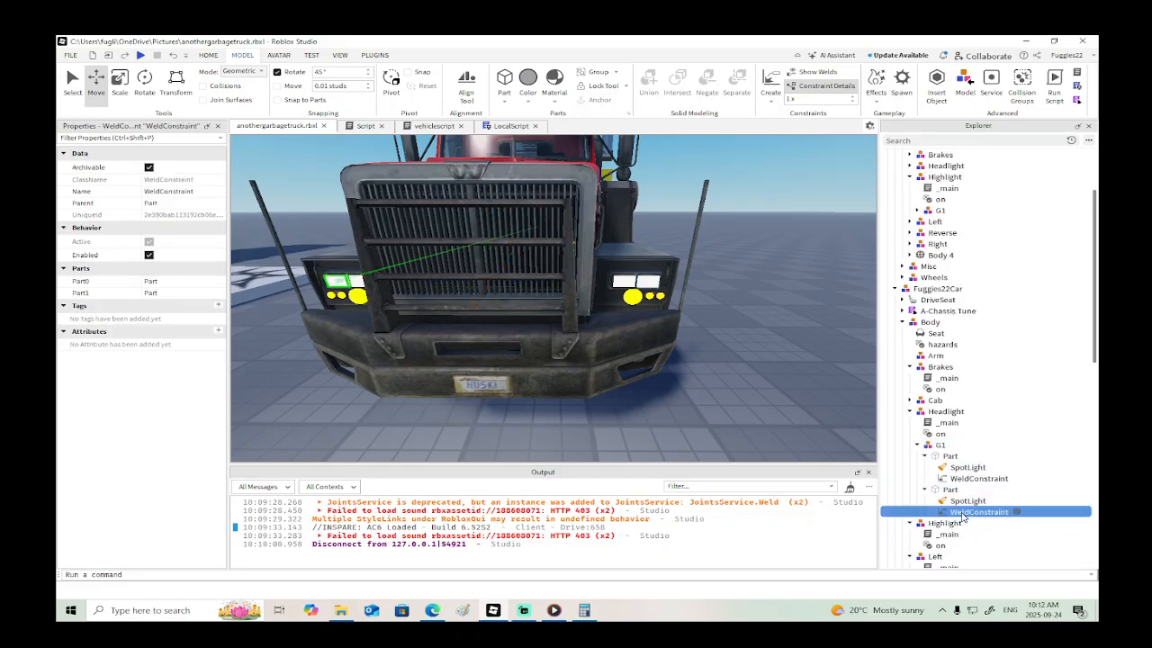
{"action": "key", "text": "Delete"}
{"action": "left_click", "coordinate": [953, 478]}
{"action": "key", "text": "Delete"}
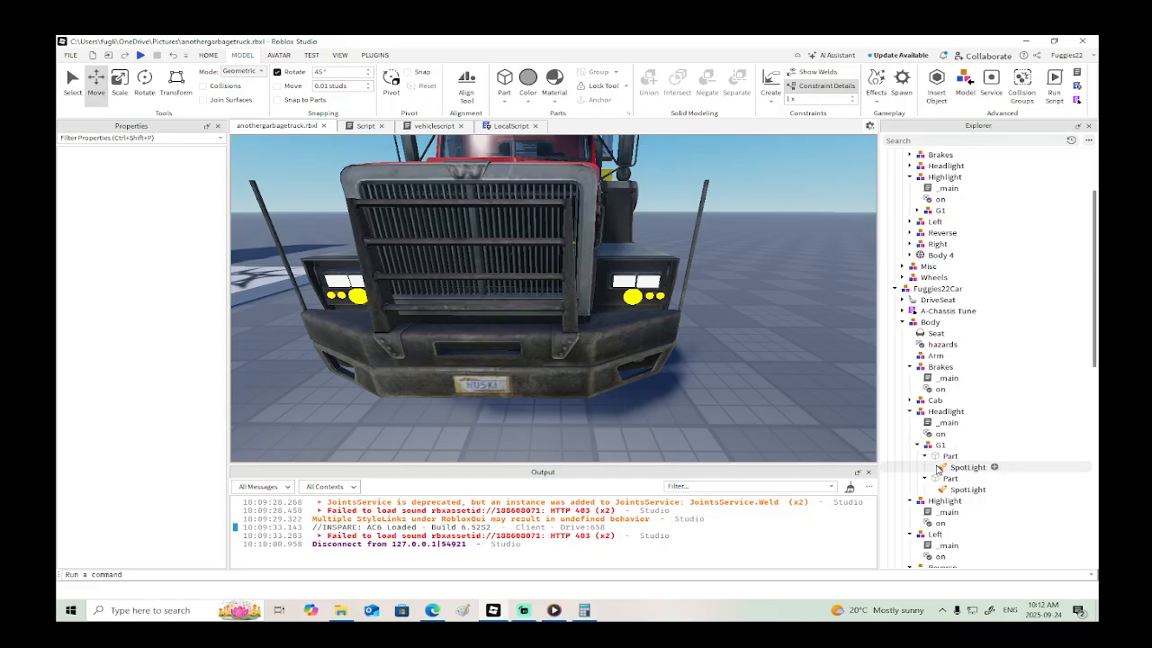
- Move the Headlight group's G1 model across the scene to the front of the garbage truck
{"action": "left_click", "coordinate": [940, 445]}
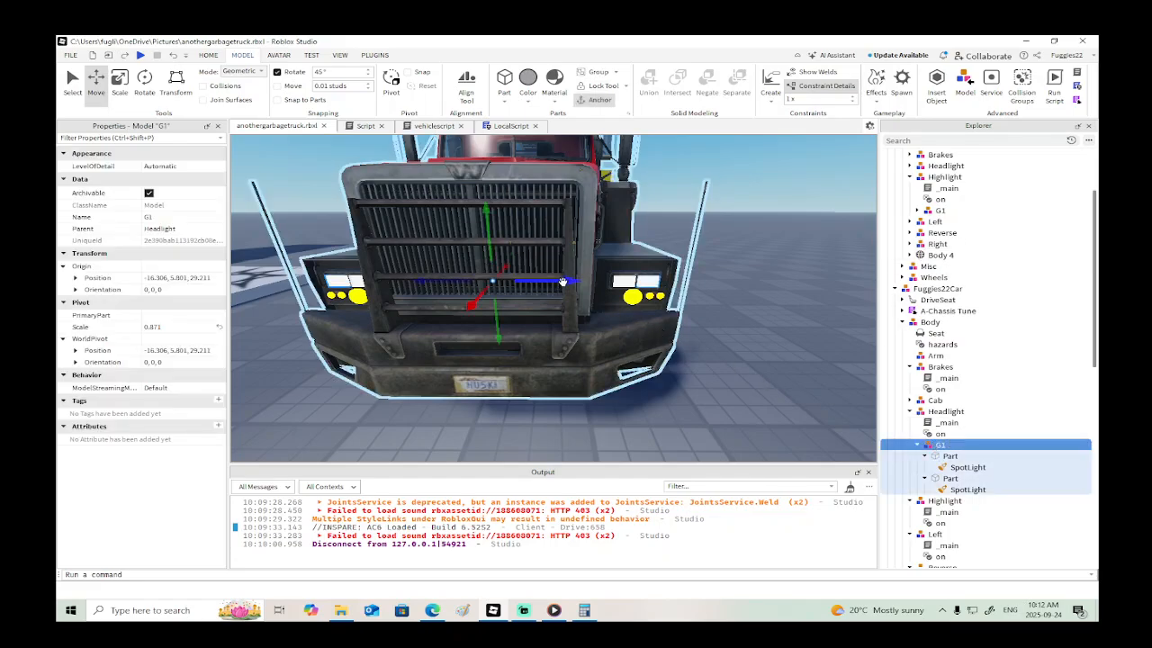
{"action": "left_click_drag", "start_coordinate": [562, 281], "coordinate": [685, 291]}
{"action": "right_click_drag", "start_coordinate": [685, 292], "coordinate": [684, 292]}
{"action": "left_click", "coordinate": [594, 329]}
- Weld each of the two headlight parts to the garbage truck's Cab 1 with a WeldConstraint
{"action": "left_click", "coordinate": [537, 329], "text": "alt"}
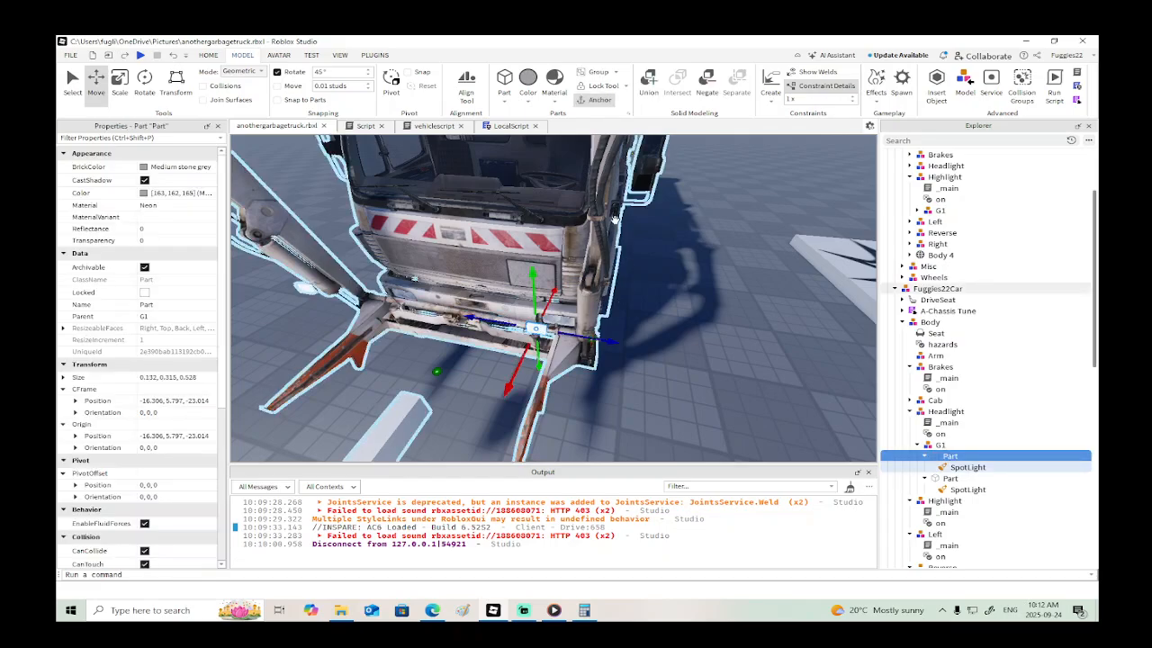
{"action": "left_click", "coordinate": [770, 83]}
{"action": "left_click", "coordinate": [592, 184]}
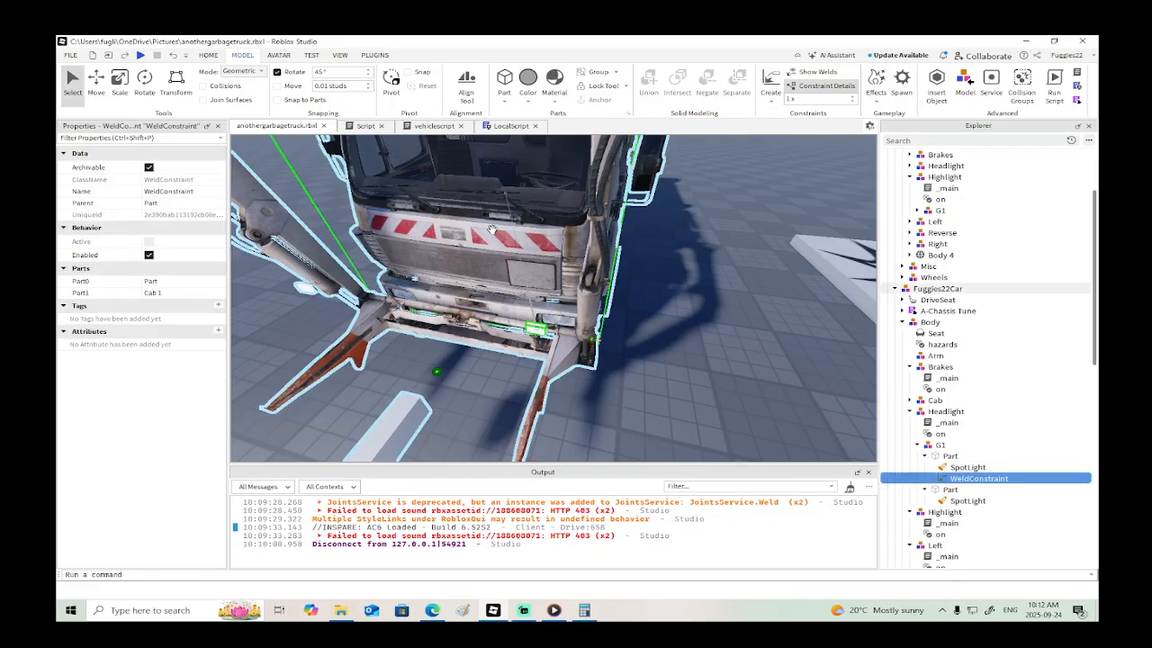
{"action": "left_click", "coordinate": [337, 276], "text": "alt"}
{"action": "right_click_drag", "start_coordinate": [403, 264], "coordinate": [403, 264]}
{"action": "scroll", "coordinate": [404, 265], "scroll_direction": "down", "scroll_amount": 3}
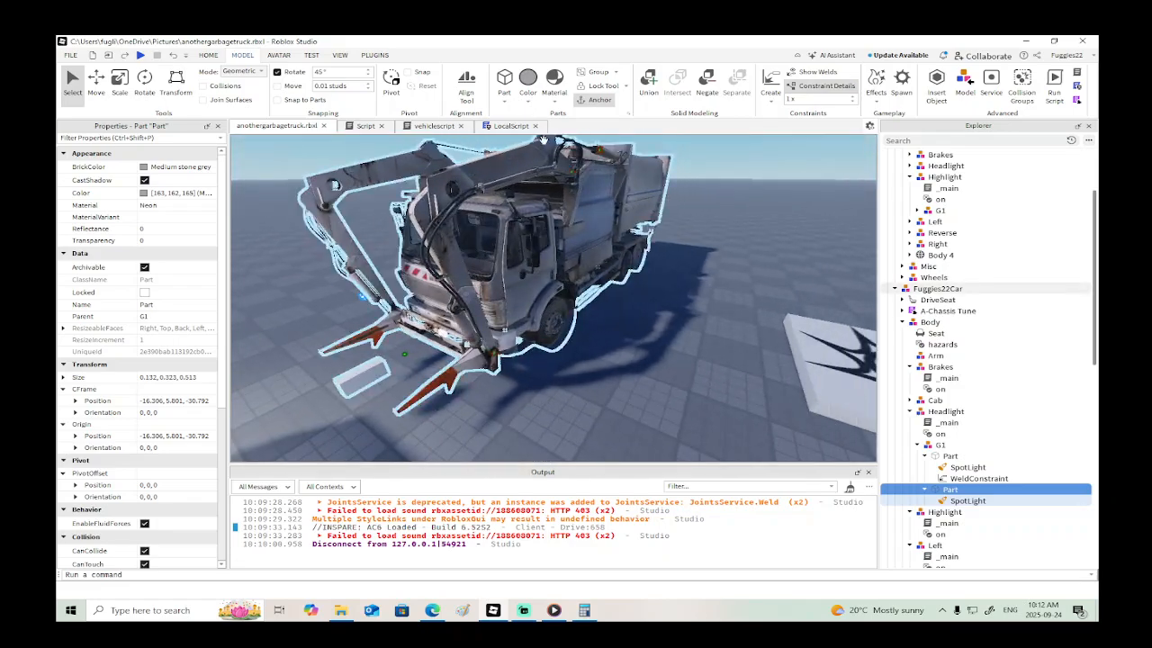
{"action": "left_click", "coordinate": [770, 81]}
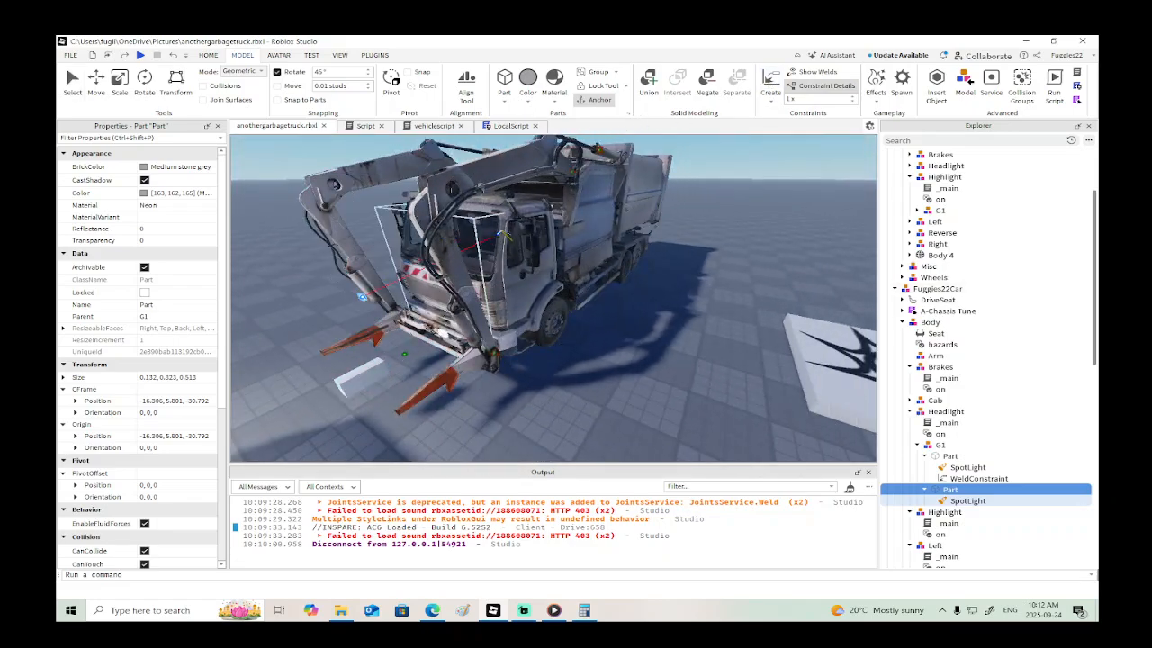
{"action": "left_click", "coordinate": [508, 234]}
{"action": "scroll", "coordinate": [504, 235], "scroll_direction": "up", "scroll_amount": 10}
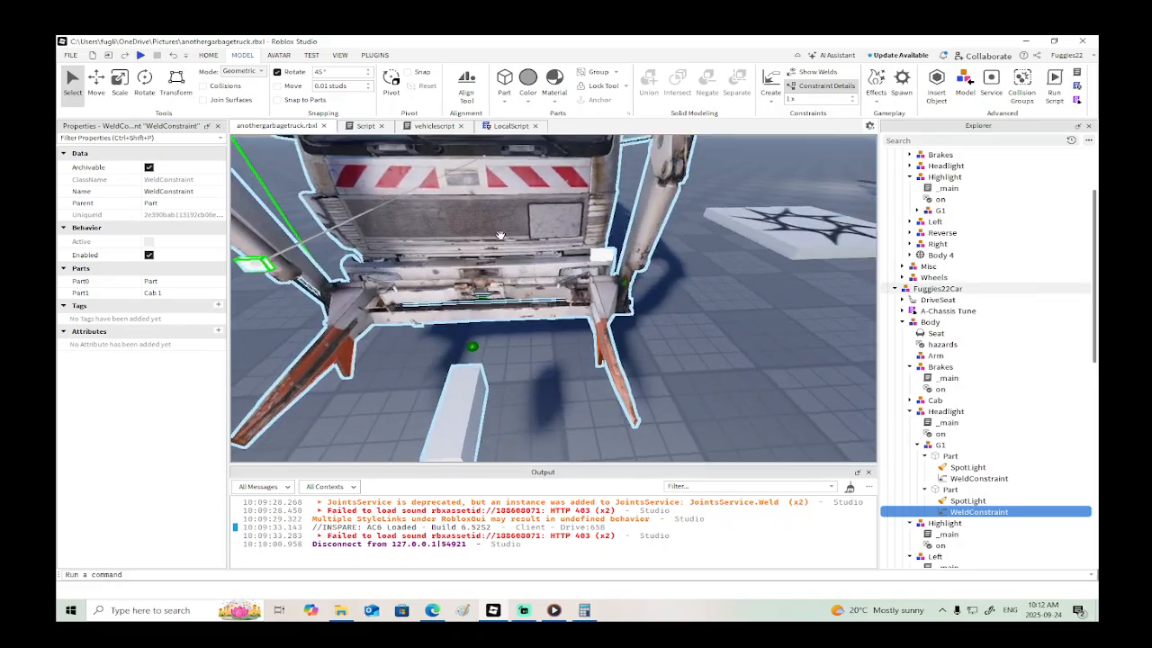
- Fit the driver-side headlight part into its bumper lamp recess, at about Y 3.72 and Z -23.35
{"action": "left_click", "coordinate": [365, 201], "text": "alt"}
{"action": "right_click_drag", "start_coordinate": [365, 202], "coordinate": [365, 203]}
{"action": "left_click_drag", "start_coordinate": [489, 239], "coordinate": [610, 240]}
{"action": "left_click_drag", "start_coordinate": [557, 192], "coordinate": [565, 260]}
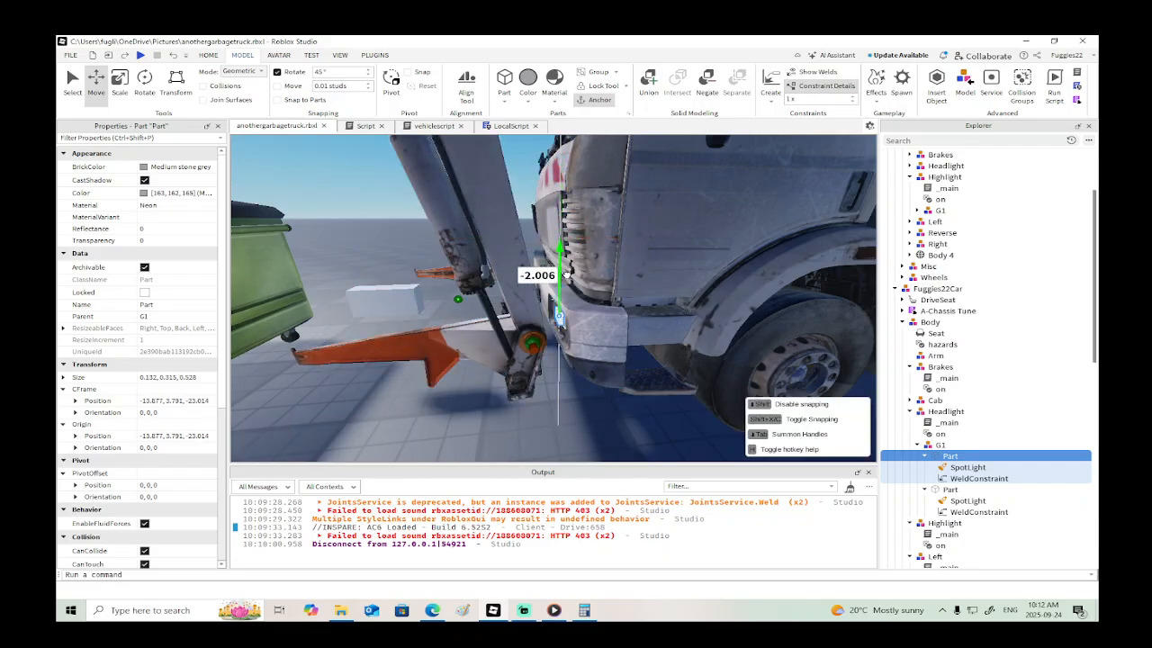
{"action": "key", "text": "f"}
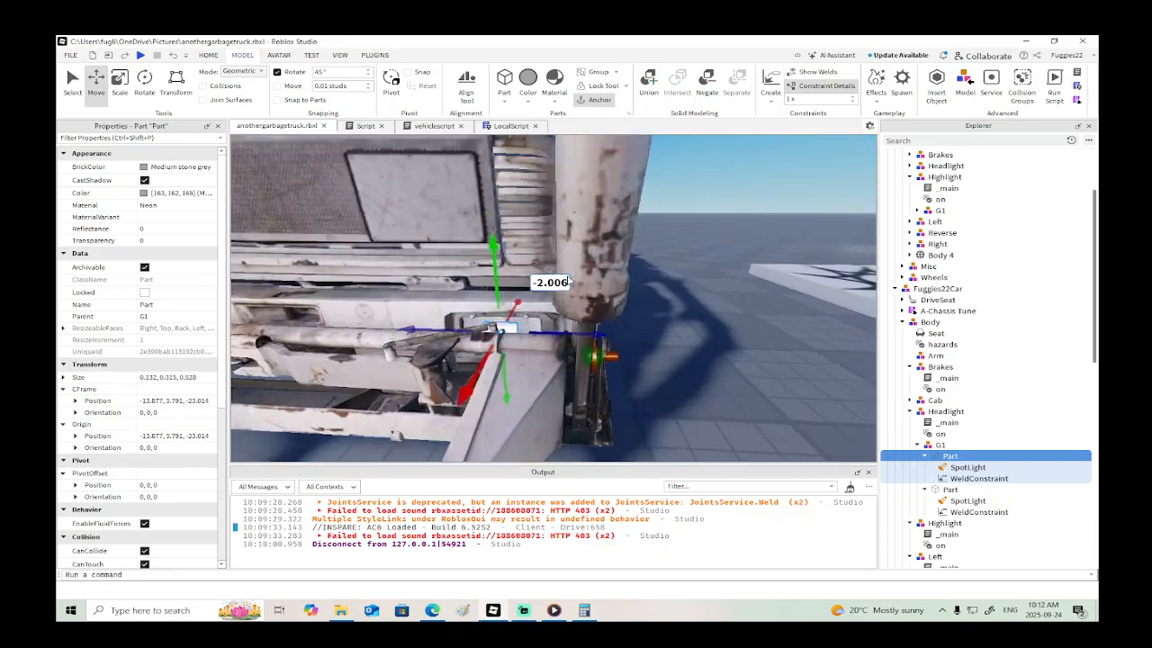
{"action": "right_click_drag", "start_coordinate": [568, 280], "coordinate": [564, 326]}
{"action": "left_click_drag", "start_coordinate": [536, 335], "coordinate": [501, 340]}
{"action": "left_click_drag", "start_coordinate": [407, 396], "coordinate": [417, 381]}
{"action": "left_click_drag", "start_coordinate": [414, 306], "coordinate": [416, 311]}
{"action": "scroll", "coordinate": [458, 336], "scroll_direction": "down", "scroll_amount": 5}
{"action": "right_click_drag", "start_coordinate": [459, 338], "coordinate": [441, 322]}
- Move the passenger-side headlight part inward, back and down to about X -15.10, Y 4.93, Z -29.36
{"action": "left_click", "coordinate": [426, 306]}
{"action": "scroll", "coordinate": [428, 308], "scroll_direction": "up", "scroll_amount": 4}
{"action": "scroll", "coordinate": [441, 321], "scroll_direction": "down", "scroll_amount": 3}
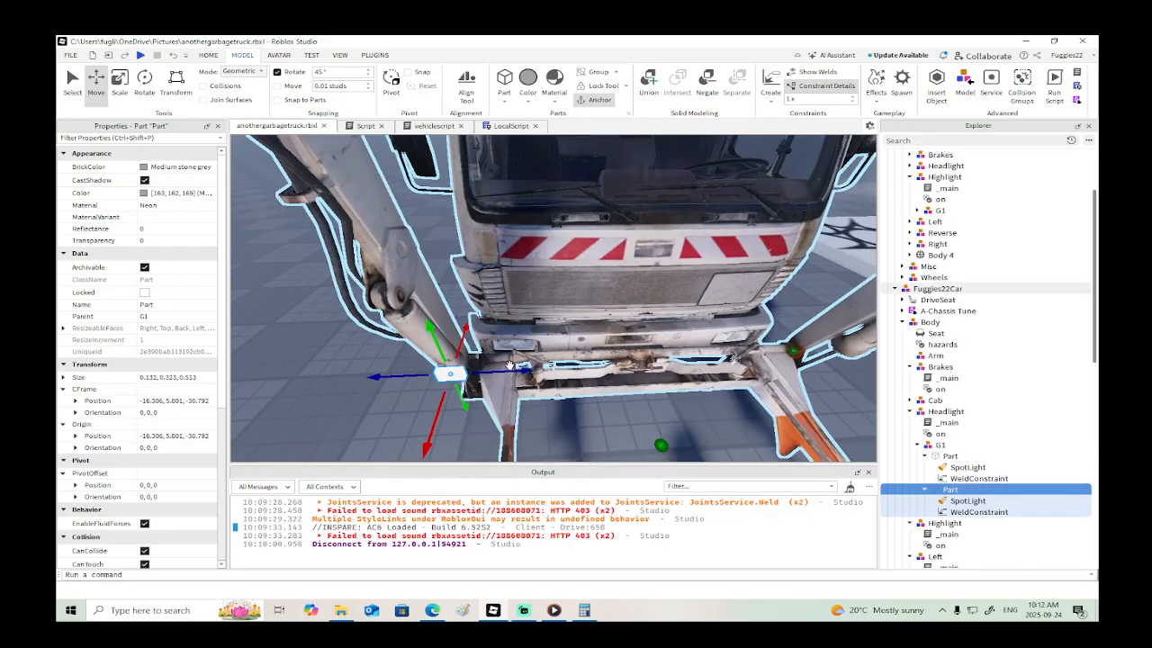
{"action": "left_click_drag", "start_coordinate": [509, 365], "coordinate": [586, 368]}
{"action": "left_click_drag", "start_coordinate": [528, 411], "coordinate": [526, 364]}
{"action": "left_click_drag", "start_coordinate": [521, 275], "coordinate": [525, 300]}
{"action": "scroll", "coordinate": [525, 301], "scroll_direction": "up", "scroll_amount": 3}
{"action": "right_click_drag", "start_coordinate": [525, 305], "coordinate": [479, 368]}
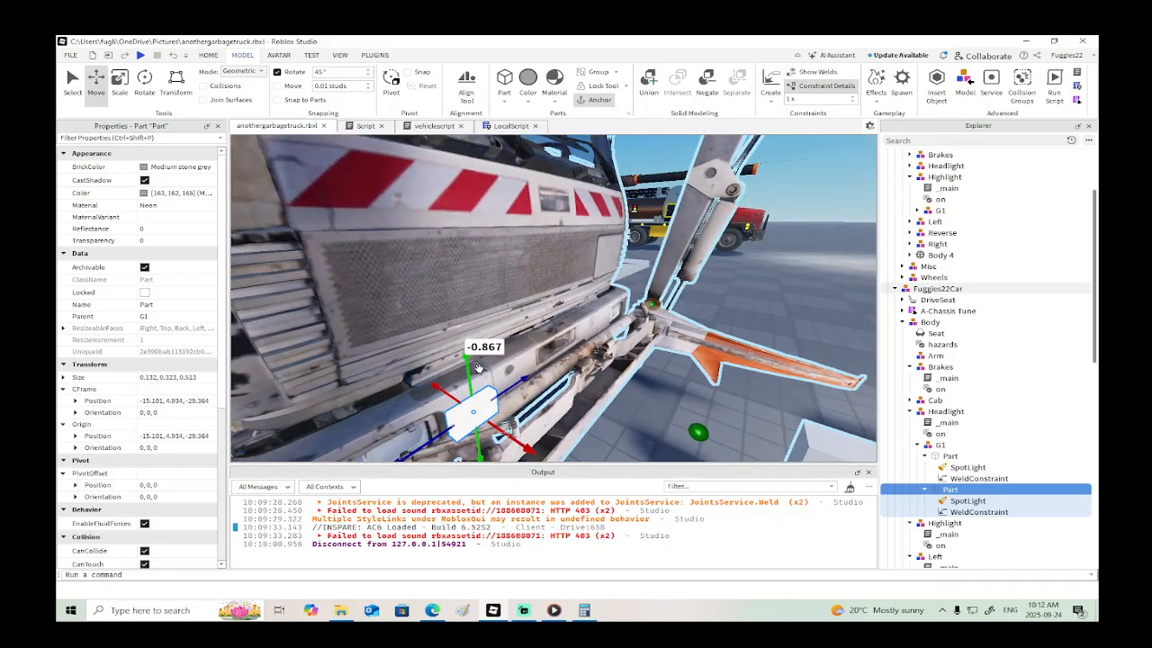
- Seat the passenger-side headlight part in its bumper lamp recess, at about X -13.84, Y 3.90, Z -29.65
{"action": "left_click_drag", "start_coordinate": [436, 388], "coordinate": [416, 330]}
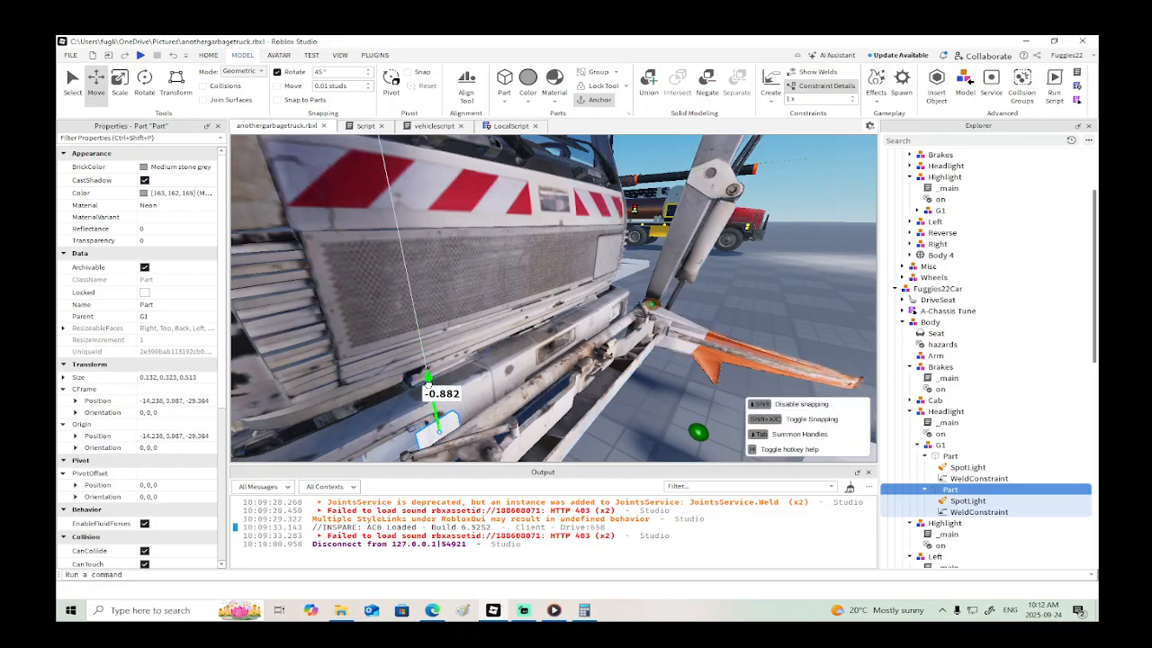
{"action": "left_click_drag", "start_coordinate": [427, 383], "coordinate": [428, 383]}
{"action": "left_click_drag", "start_coordinate": [458, 447], "coordinate": [448, 438]}
{"action": "left_click_drag", "start_coordinate": [422, 385], "coordinate": [424, 395]}
{"action": "right_click_drag", "start_coordinate": [482, 395], "coordinate": [483, 395]}
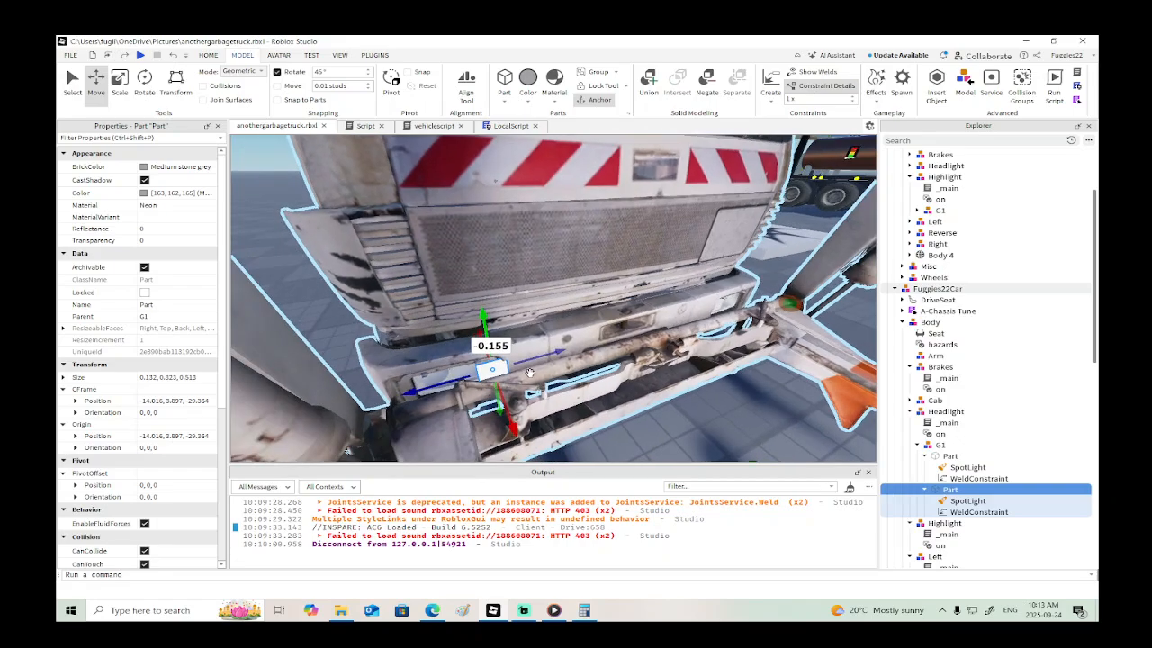
{"action": "left_click_drag", "start_coordinate": [537, 357], "coordinate": [477, 402]}
{"action": "left_click_drag", "start_coordinate": [501, 363], "coordinate": [505, 359]}
{"action": "scroll", "coordinate": [552, 354], "scroll_direction": "down", "scroll_amount": 4}
{"action": "right_click_drag", "start_coordinate": [551, 355], "coordinate": [579, 358]}
{"action": "scroll", "coordinate": [551, 355], "scroll_direction": "up", "scroll_amount": 4}
{"action": "scroll", "coordinate": [577, 358], "scroll_direction": "down", "scroll_amount": 2}
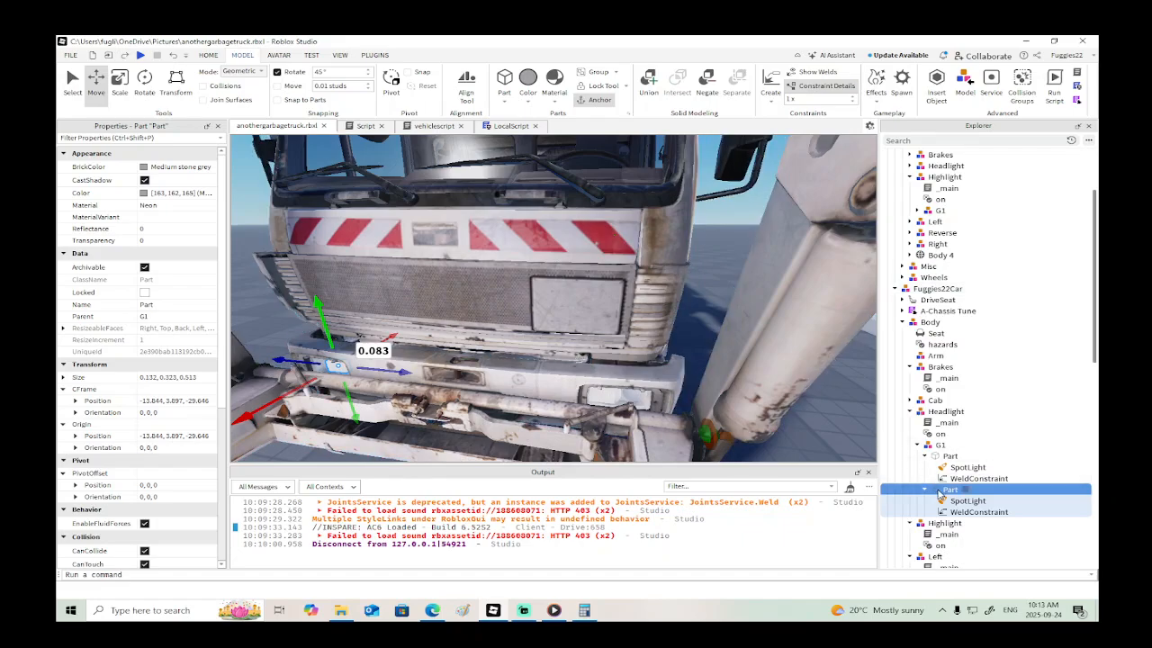
- Adjust the depth of the driver-side headlight part to about X -13.68
{"action": "left_click", "coordinate": [940, 457]}
{"action": "left_click_drag", "start_coordinate": [606, 415], "coordinate": [604, 421]}
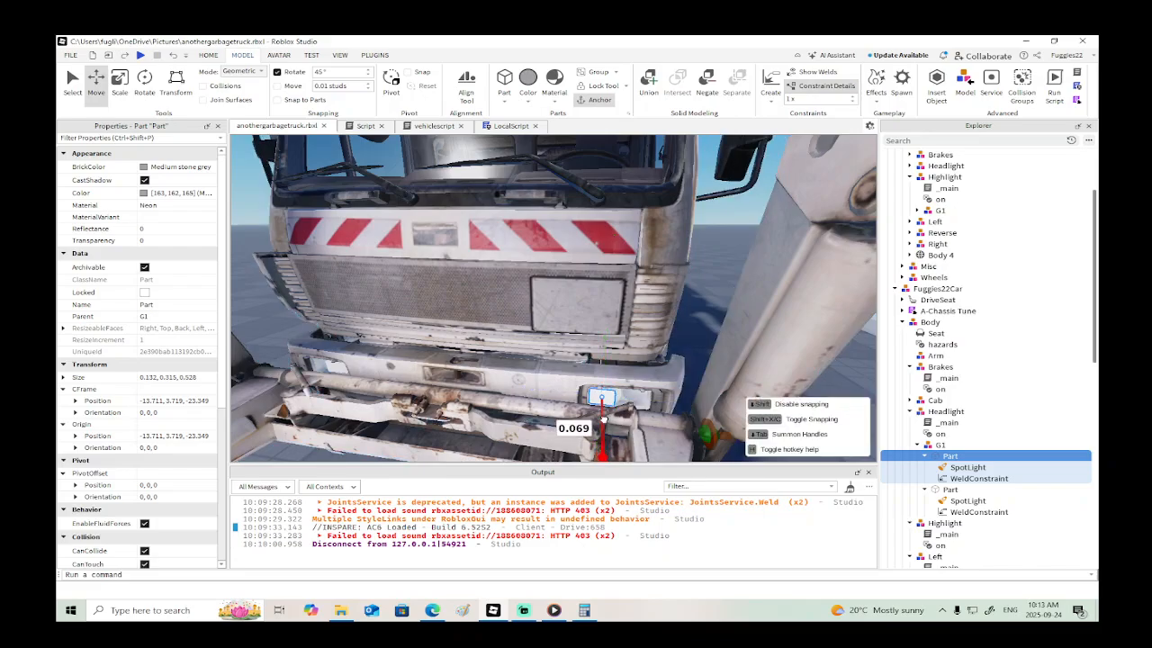
{"action": "scroll", "coordinate": [604, 416], "scroll_direction": "down", "scroll_amount": 8}
{"action": "right_click_drag", "start_coordinate": [605, 414], "coordinate": [657, 402]}
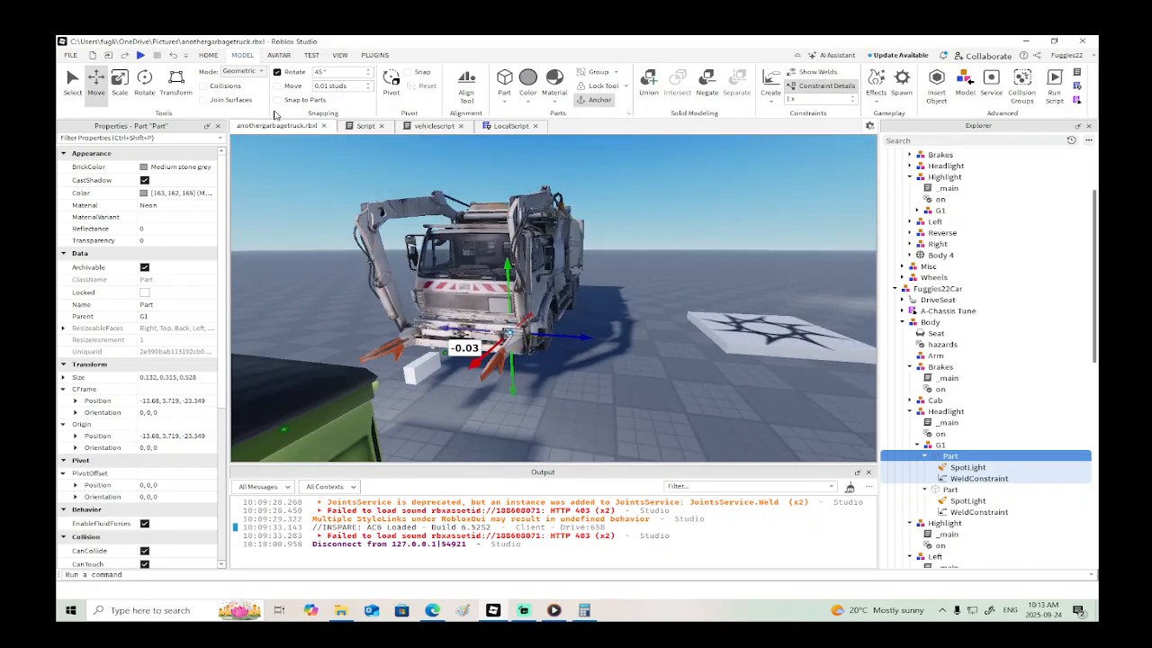
- Playtest the garbage truck by getting into the driver's seat and toggling the headlights, and end the test
{"action": "left_click", "coordinate": [141, 55]}
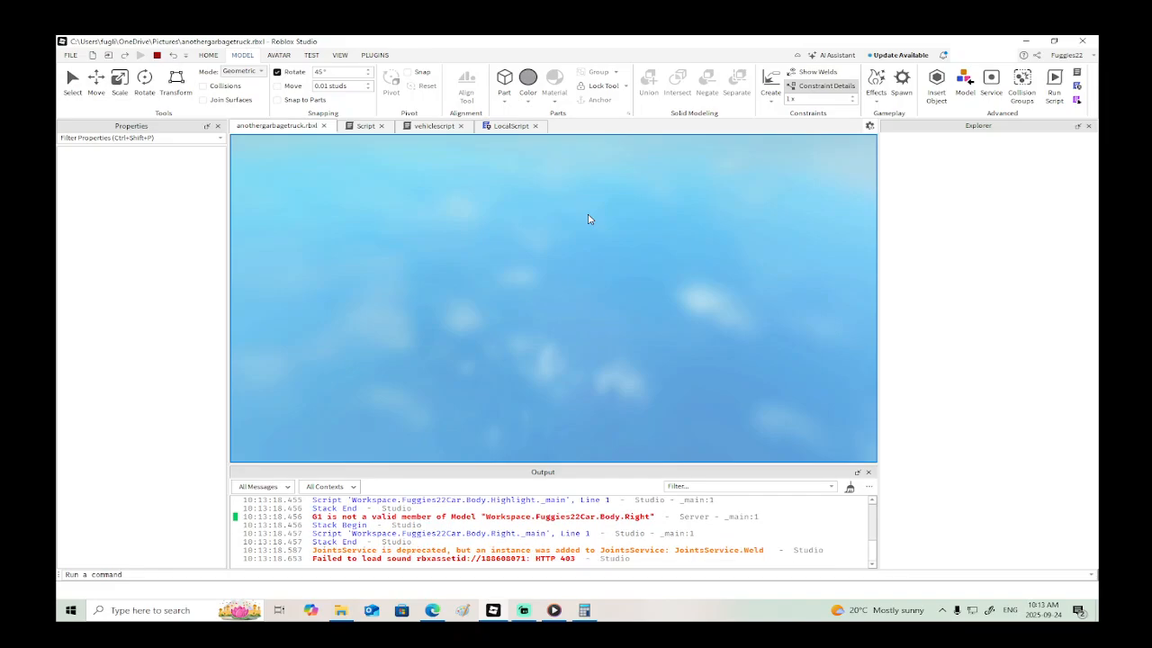
{"action": "key", "text": "w"}
{"action": "key", "text": "a"}
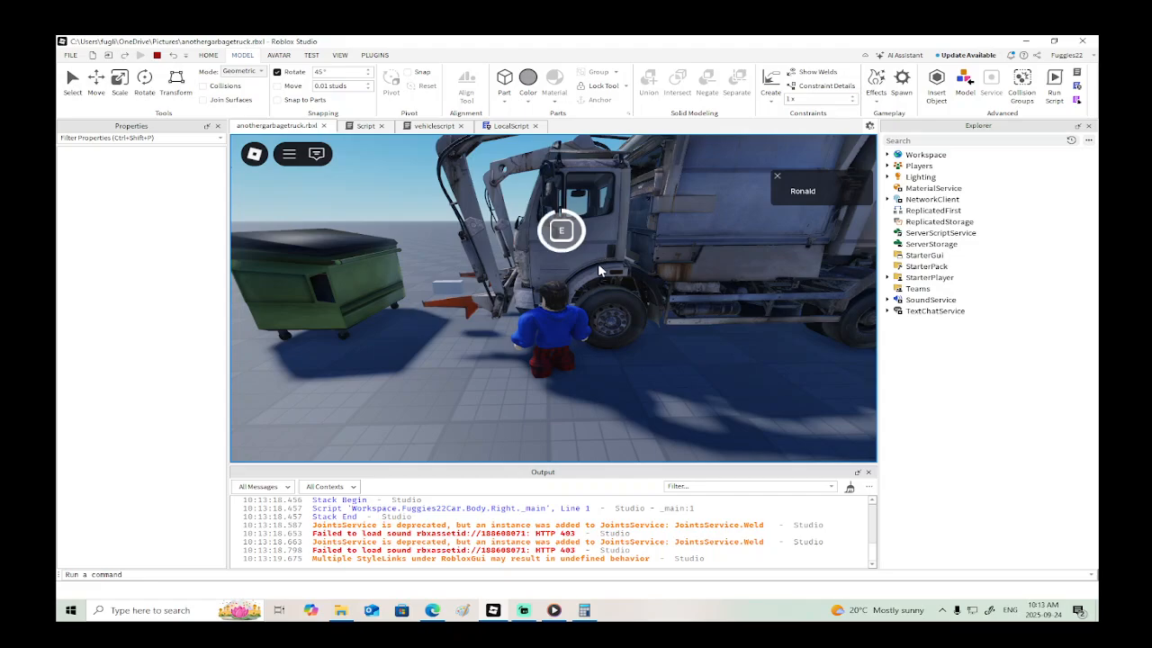
{"action": "key", "text": "e"}
{"action": "right_click_drag", "start_coordinate": [599, 268], "coordinate": [603, 269]}
{"action": "key", "text": "l"}
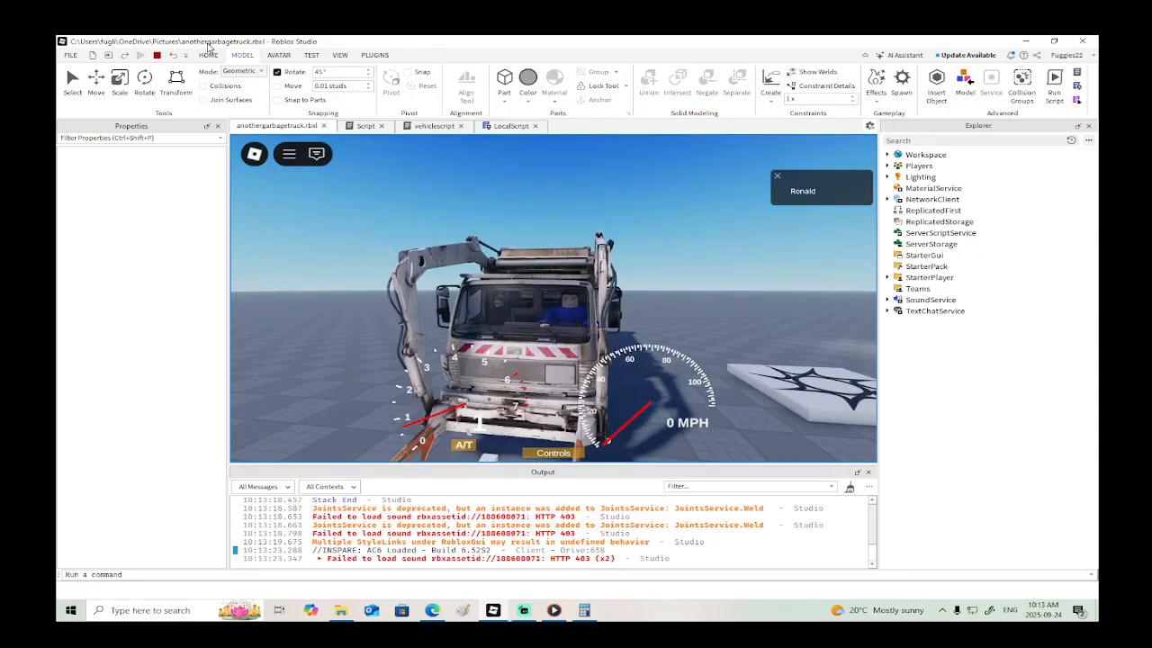
{"action": "left_click", "coordinate": [156, 55]}
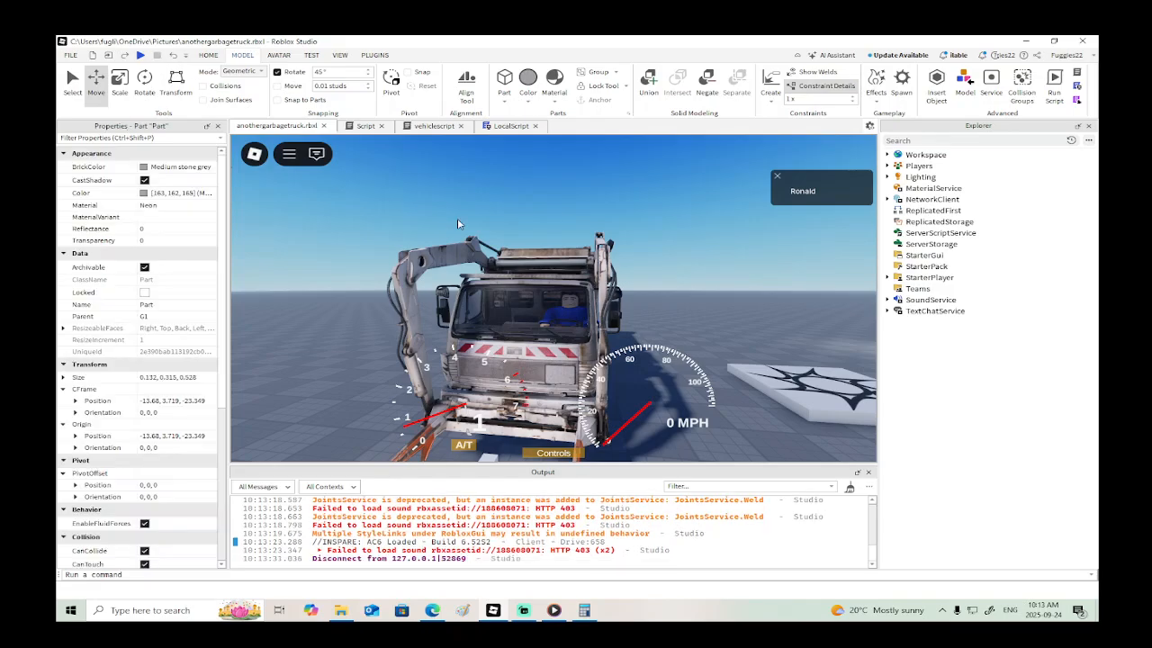
- Duplicate the G1 model in the Drill Truck's Highlight group again
{"action": "key", "text": "f"}
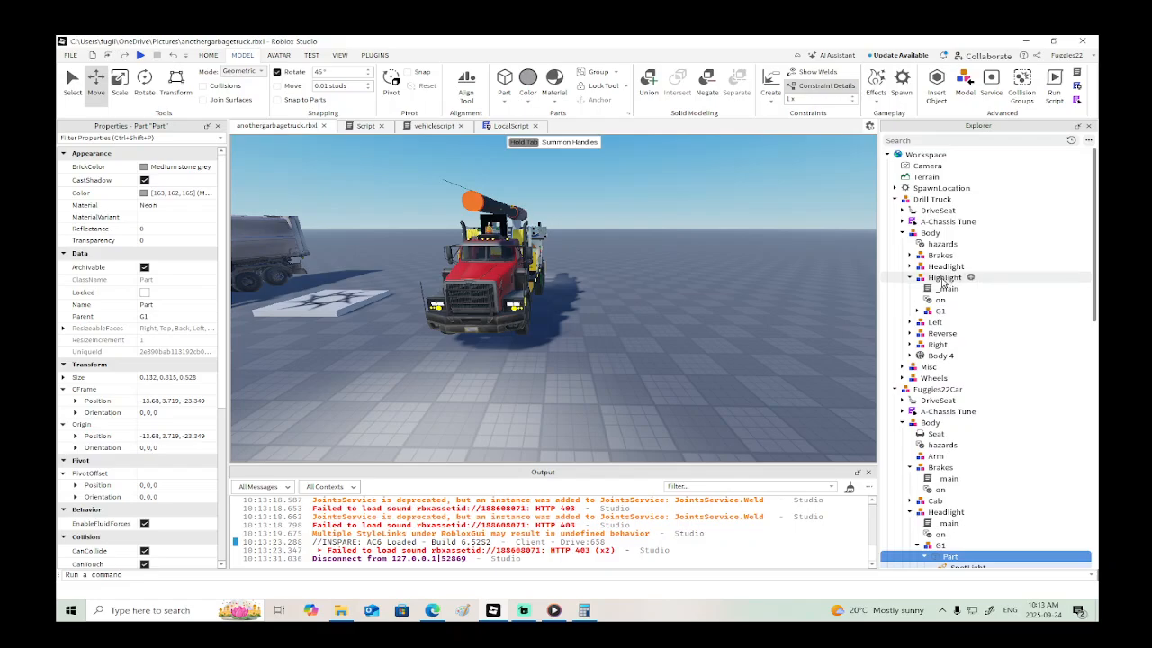
{"action": "left_click", "coordinate": [911, 278]}
{"action": "left_click", "coordinate": [911, 278]}
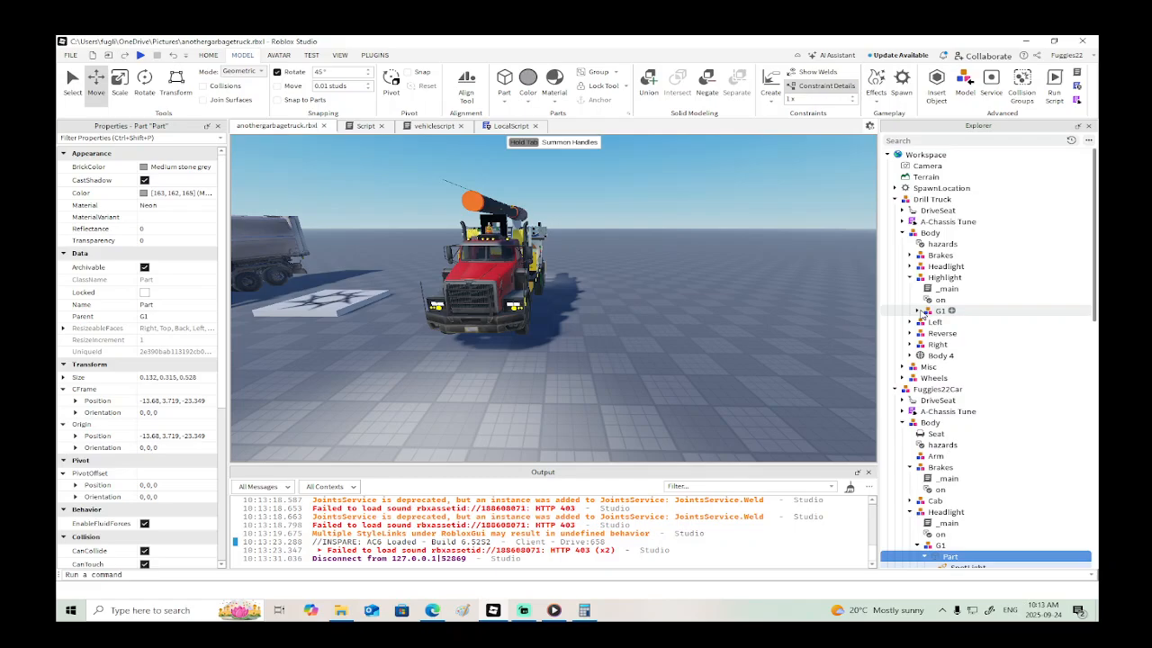
{"action": "left_click", "coordinate": [911, 278]}
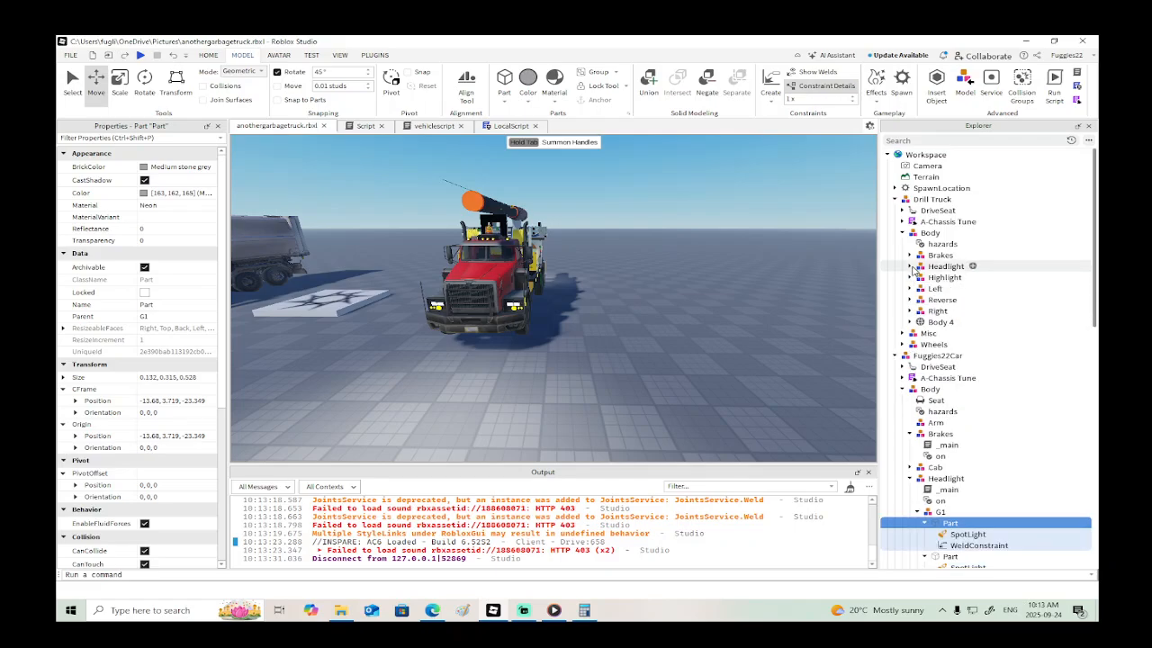
{"action": "left_click", "coordinate": [912, 277]}
{"action": "left_click", "coordinate": [912, 277]}
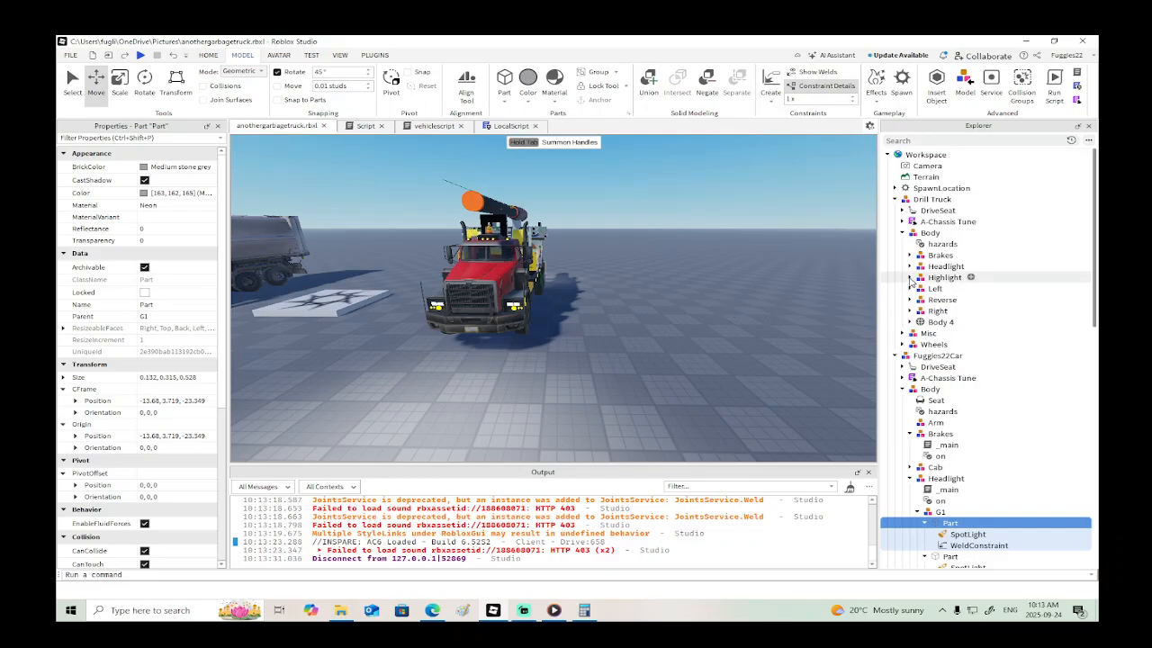
{"action": "left_click", "coordinate": [912, 277]}
{"action": "left_click", "coordinate": [938, 310]}
{"action": "key", "text": "f"}
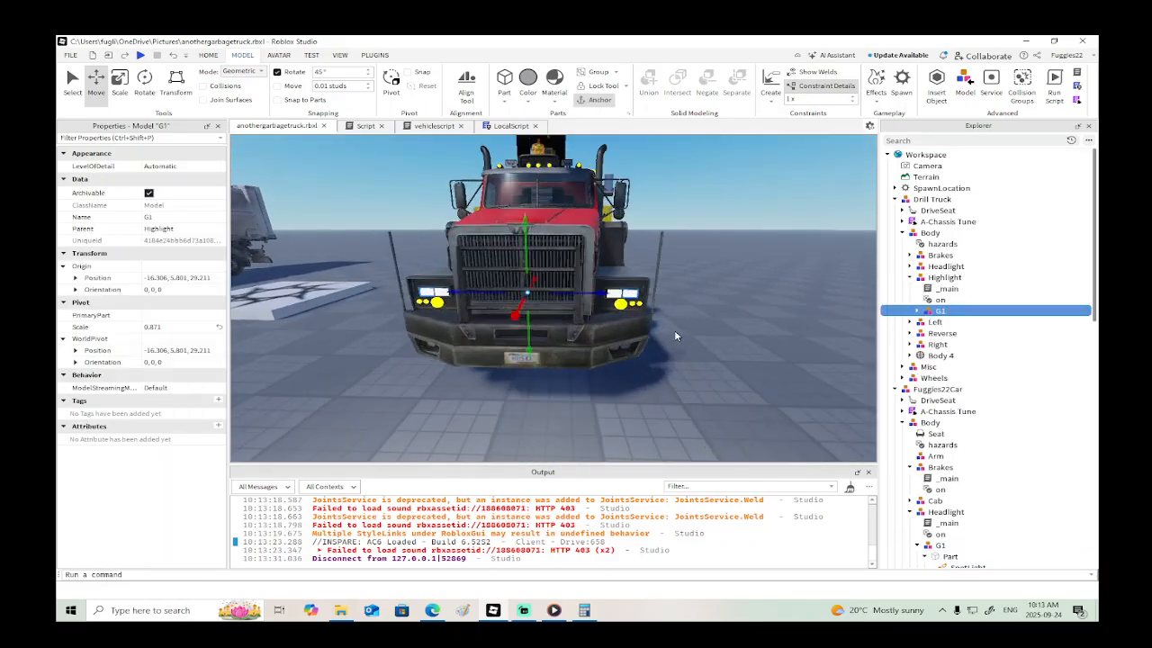
{"action": "right_click", "coordinate": [606, 294]}
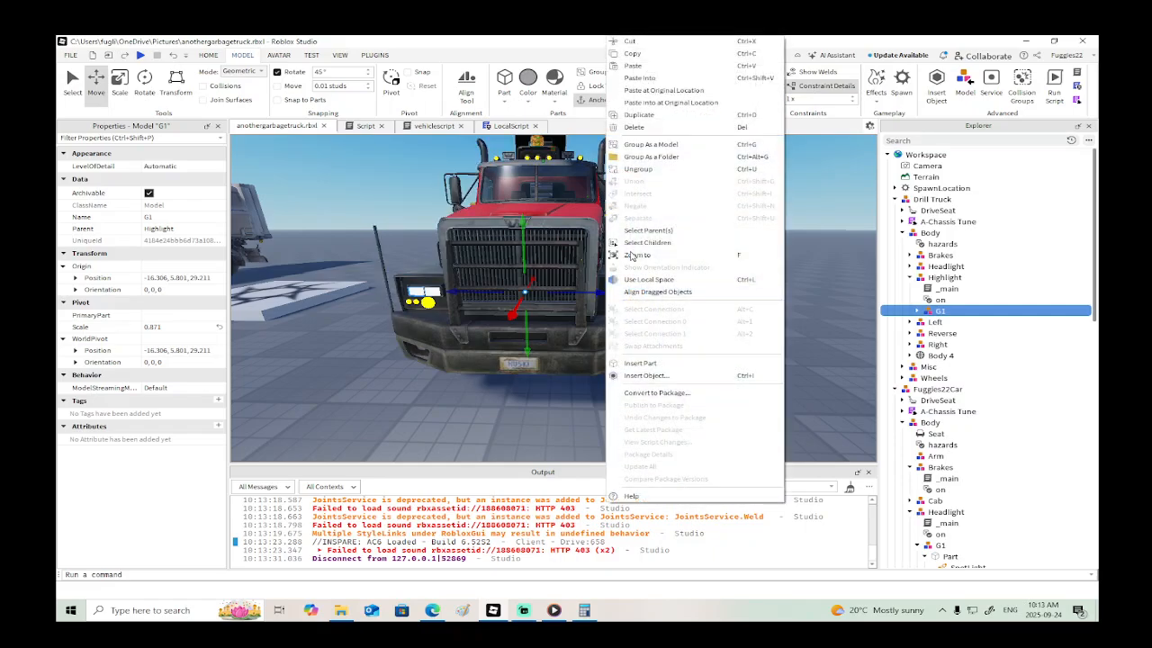
{"action": "left_click", "coordinate": [643, 120]}
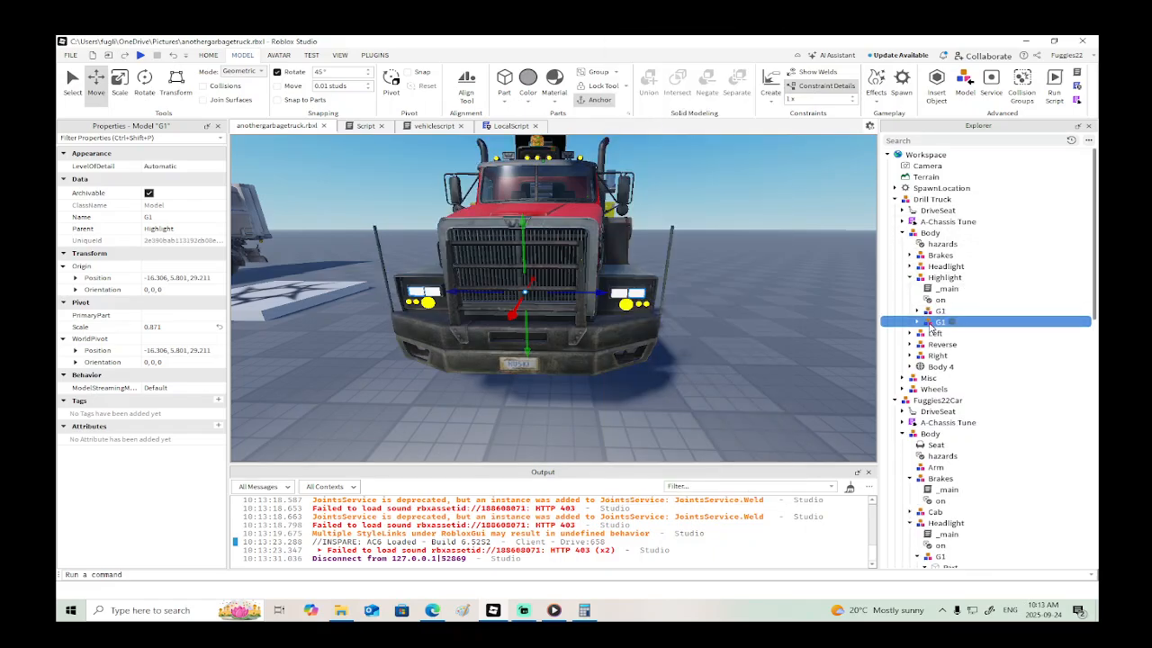
- Move the second G1 duplicate into Workspace, shift it about 55.17 studs to the garbage truck's front, and deselect it
{"action": "left_click_drag", "start_coordinate": [916, 171], "coordinate": [917, 157]}
{"action": "mouse_move", "coordinate": [597, 294]}
{"action": "left_mouse_down"}
{"action": "mouse_move", "coordinate": [579, 297]}
{"action": "mouse_move", "coordinate": [605, 297]}
{"action": "mouse_move", "coordinate": [595, 299]}
{"action": "left_mouse_up"}
{"action": "key", "text": "a"}
{"action": "scroll", "coordinate": [802, 291], "scroll_direction": "up", "scroll_amount": 4}
{"action": "scroll", "coordinate": [802, 291], "scroll_direction": "down", "scroll_amount": 2}
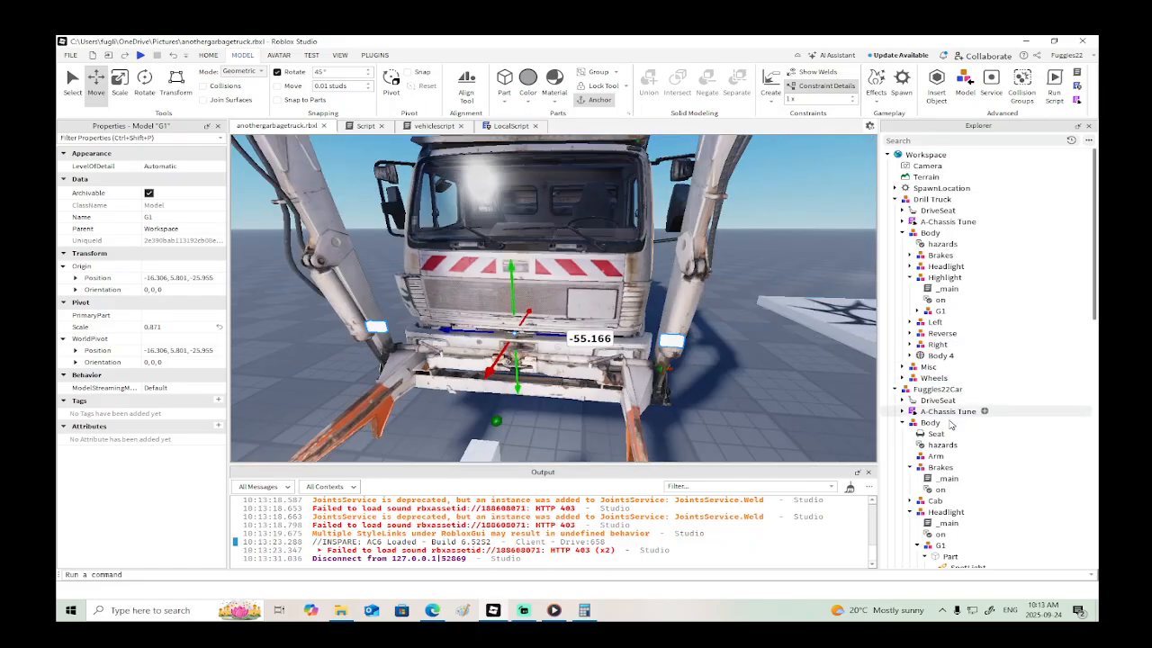
{"action": "scroll", "coordinate": [932, 432], "scroll_direction": "down", "scroll_amount": 3}
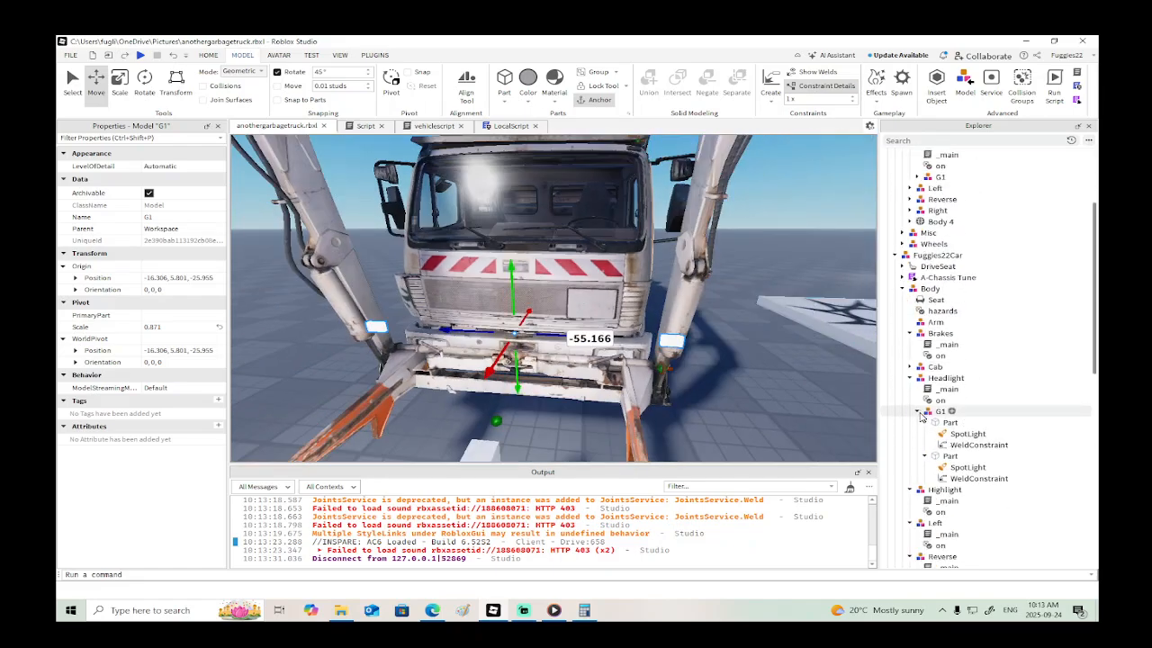
{"action": "left_click", "coordinate": [918, 411]}
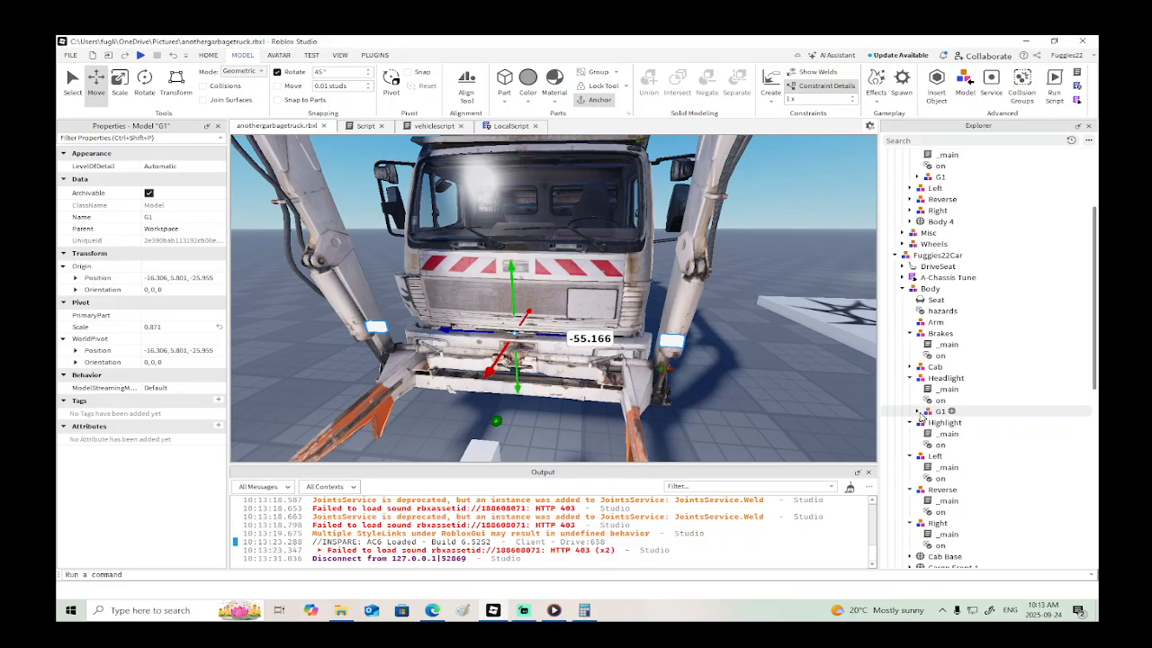
{"action": "left_click", "coordinate": [721, 353]}
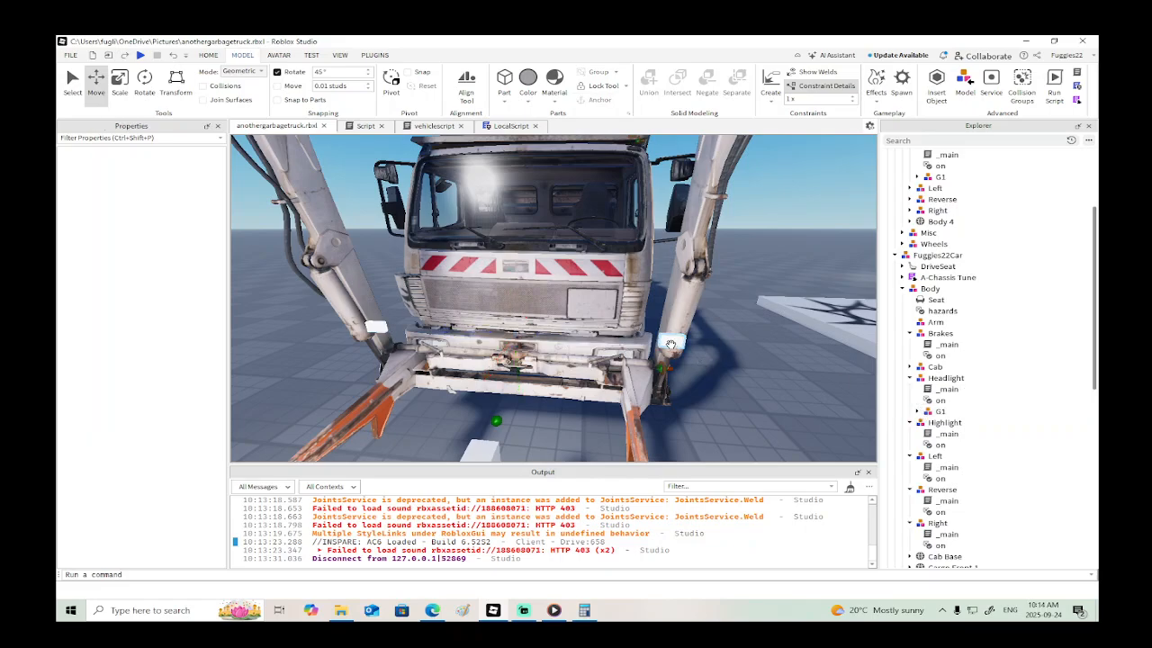
- Move the duplicated G1 model from Workspace into the garbage truck's Highlight group
{"action": "left_click", "coordinate": [672, 344], "text": "alt"}
{"action": "left_click", "coordinate": [903, 361]}
{"action": "left_click", "coordinate": [910, 383]}
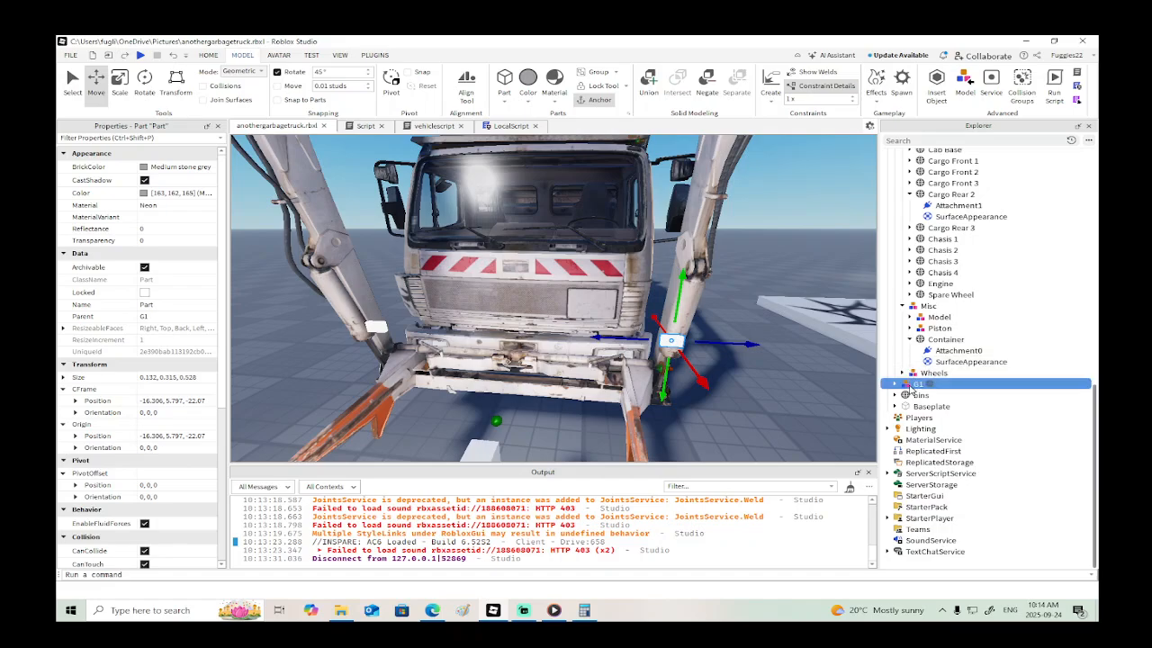
{"action": "scroll", "coordinate": [925, 361], "scroll_direction": "up", "scroll_amount": 6}
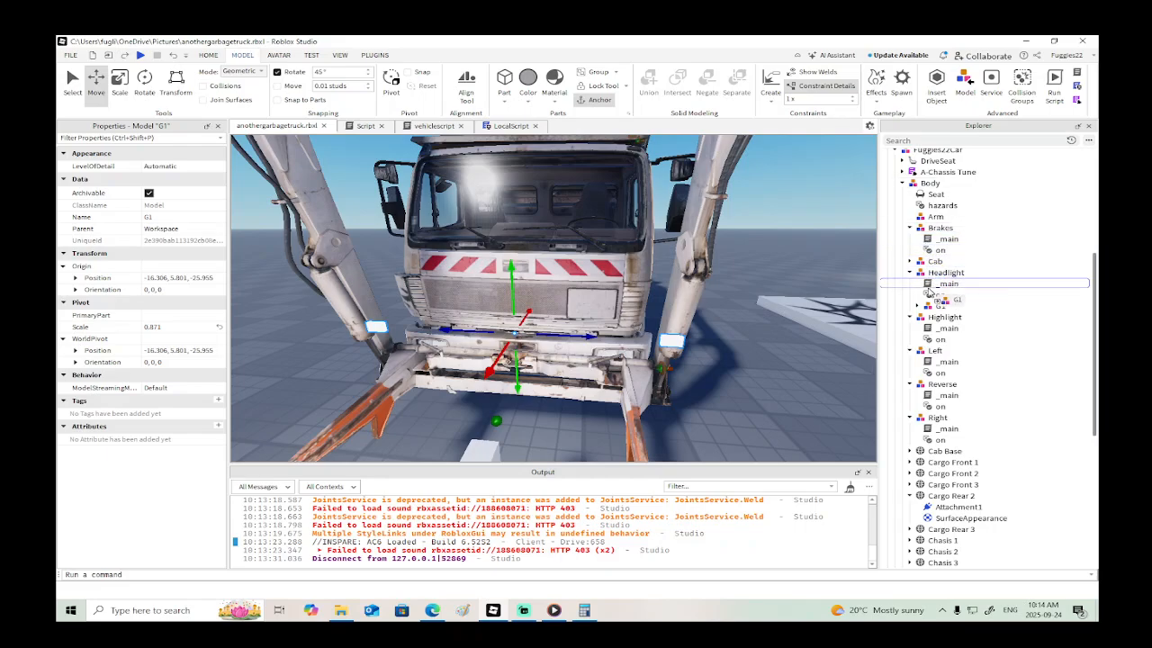
{"action": "left_click_drag", "start_coordinate": [931, 321], "coordinate": [932, 324]}
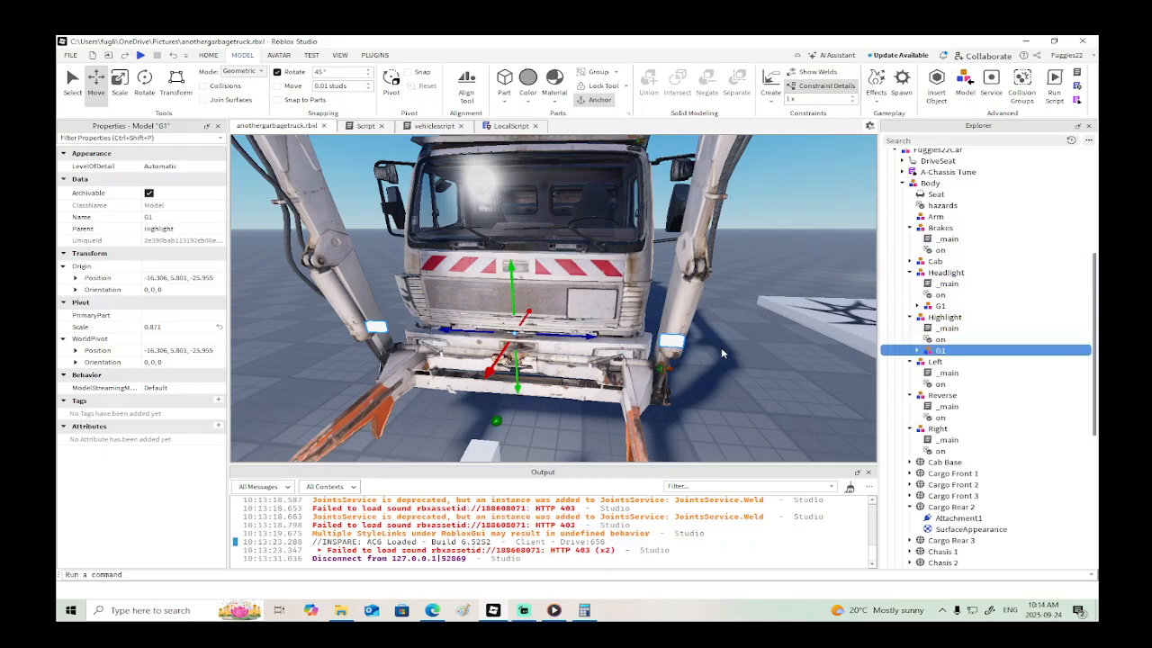
- Push the highlight part on the truck's left side back towards the bumper to about X -14.39
{"action": "left_click", "coordinate": [672, 341], "text": "alt"}
{"action": "right_click_drag", "start_coordinate": [722, 349], "coordinate": [703, 342]}
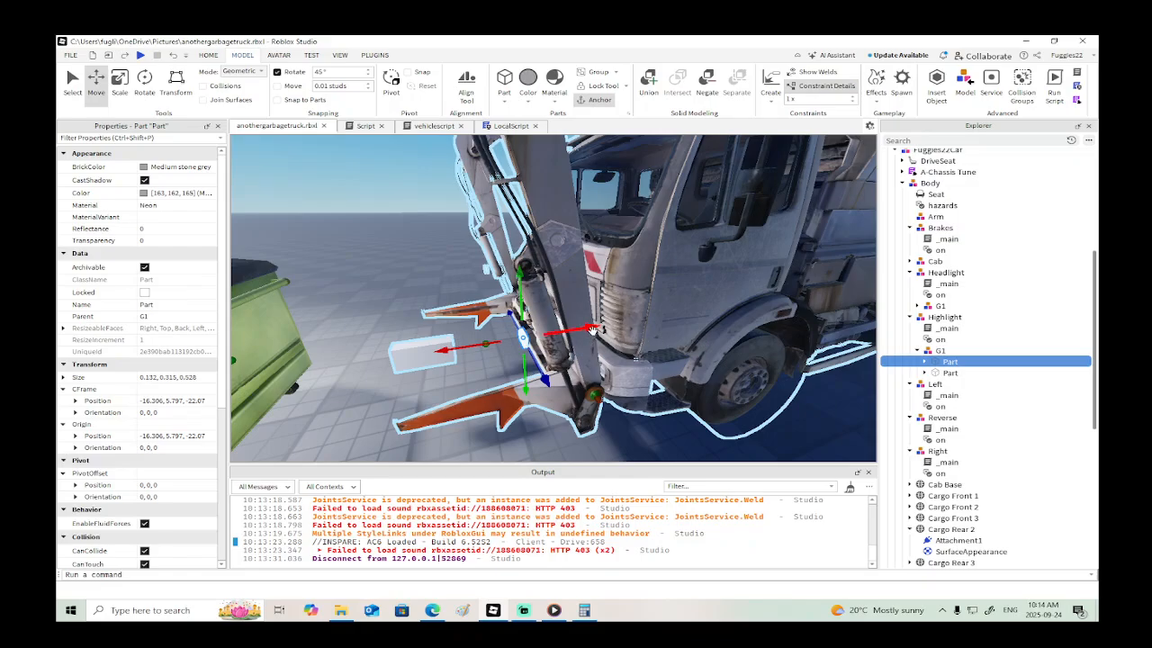
{"action": "left_click_drag", "start_coordinate": [593, 329], "coordinate": [654, 320]}
{"action": "right_click_drag", "start_coordinate": [659, 319], "coordinate": [660, 322]}
- Lower the left highlight part and fit it into the bumper light at about X -13.72, Y 3.86, Z -22.74
{"action": "left_click_drag", "start_coordinate": [657, 239], "coordinate": [655, 248]}
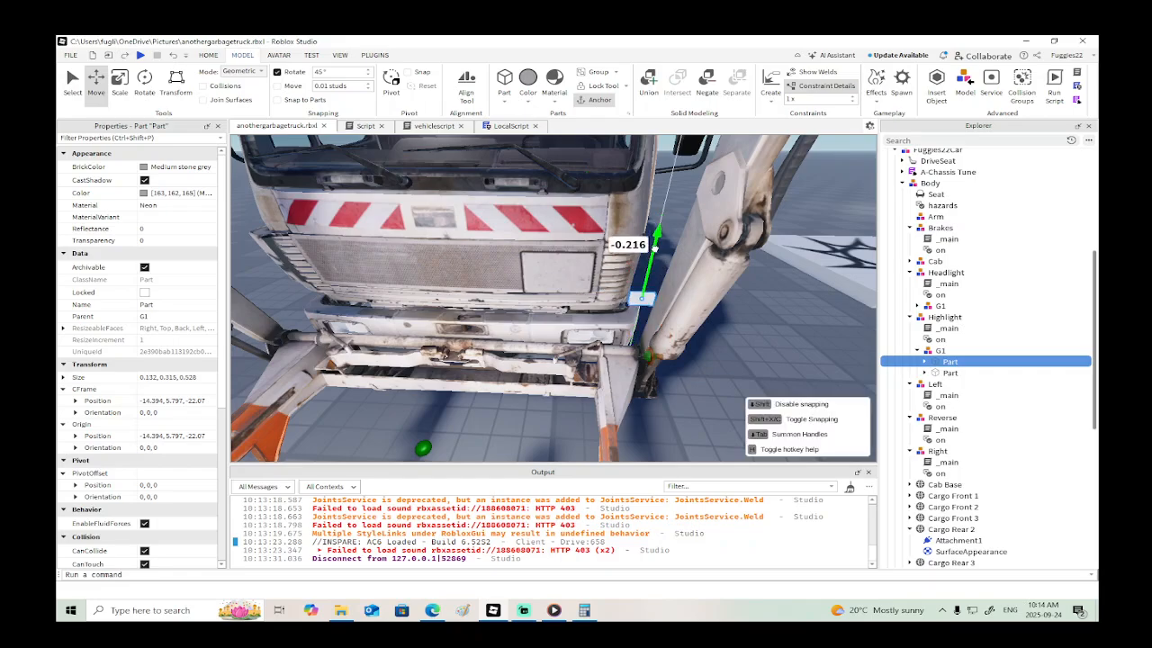
{"action": "left_click_drag", "start_coordinate": [656, 295], "coordinate": [656, 292]}
{"action": "left_click_drag", "start_coordinate": [675, 344], "coordinate": [610, 303]}
{"action": "right_click_drag", "start_coordinate": [609, 303], "coordinate": [619, 311]}
{"action": "scroll", "coordinate": [620, 313], "scroll_direction": "up", "scroll_amount": 3}
{"action": "left_click_drag", "start_coordinate": [619, 312], "coordinate": [620, 310]}
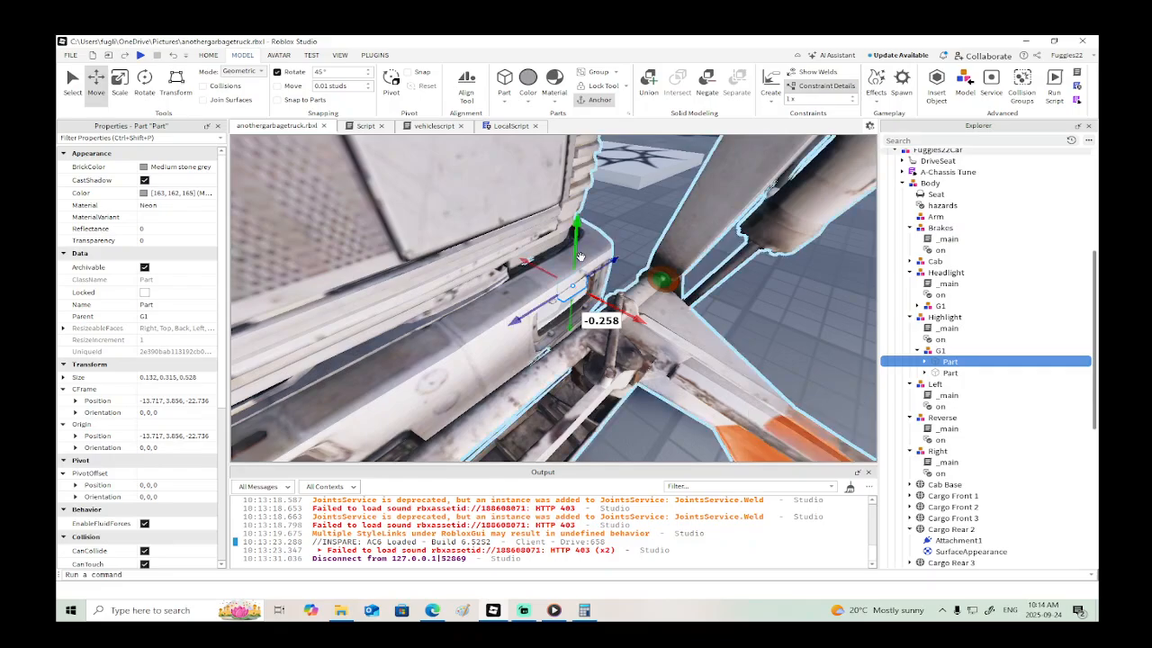
{"action": "left_click_drag", "start_coordinate": [576, 247], "coordinate": [575, 252]}
{"action": "right_click_drag", "start_coordinate": [576, 253], "coordinate": [720, 302]}
- Push the highlight part on the truck's right side back about 2.47 studs and lower it to about Y 3.75
{"action": "key", "text": "s"}
{"action": "left_click", "coordinate": [585, 311]}
{"action": "key", "text": "w"}
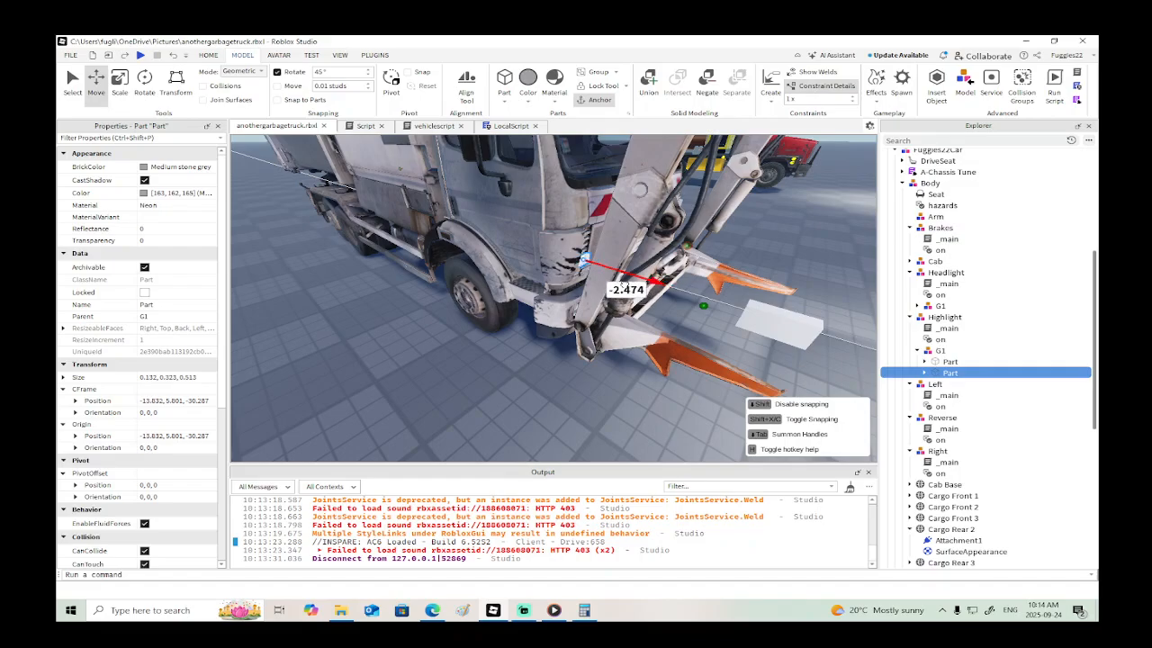
{"action": "left_click_drag", "start_coordinate": [590, 241], "coordinate": [590, 285]}
{"action": "key", "text": "w"}
{"action": "right_click_drag", "start_coordinate": [590, 286], "coordinate": [591, 285]}
{"action": "key", "text": "d"}
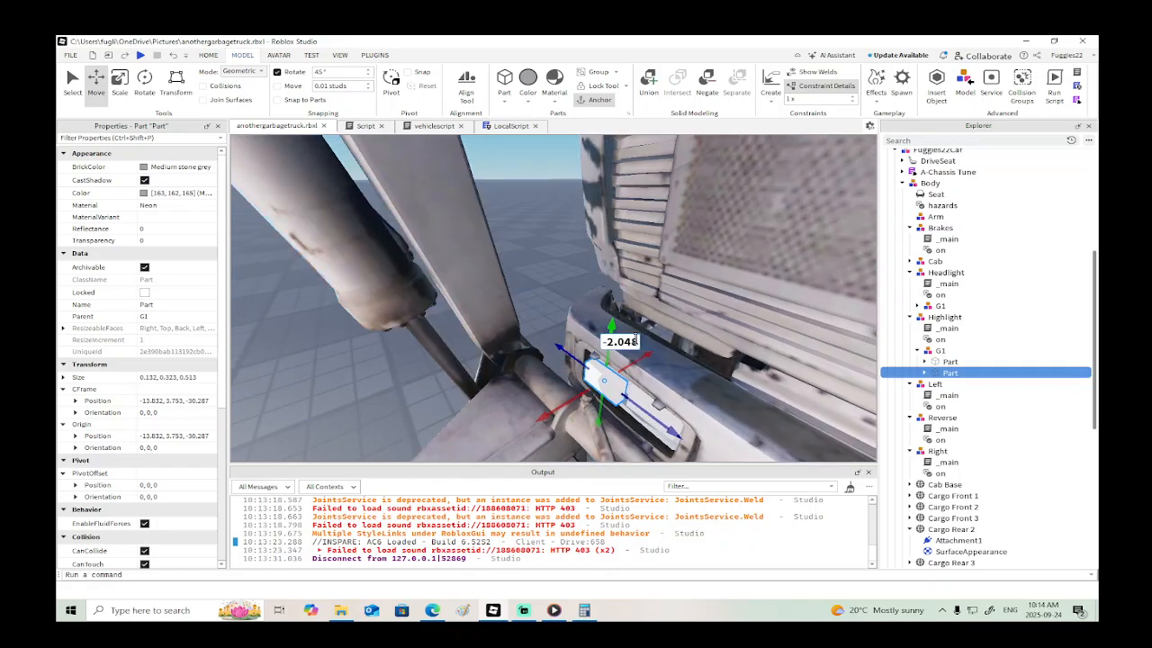
- Set the right highlight part into the bumper light at about X -13.67 and nudge it slightly upwards
{"action": "left_click_drag", "start_coordinate": [634, 363], "coordinate": [646, 357]}
{"action": "key", "text": "a"}
{"action": "right_click_drag", "start_coordinate": [651, 365], "coordinate": [653, 367]}
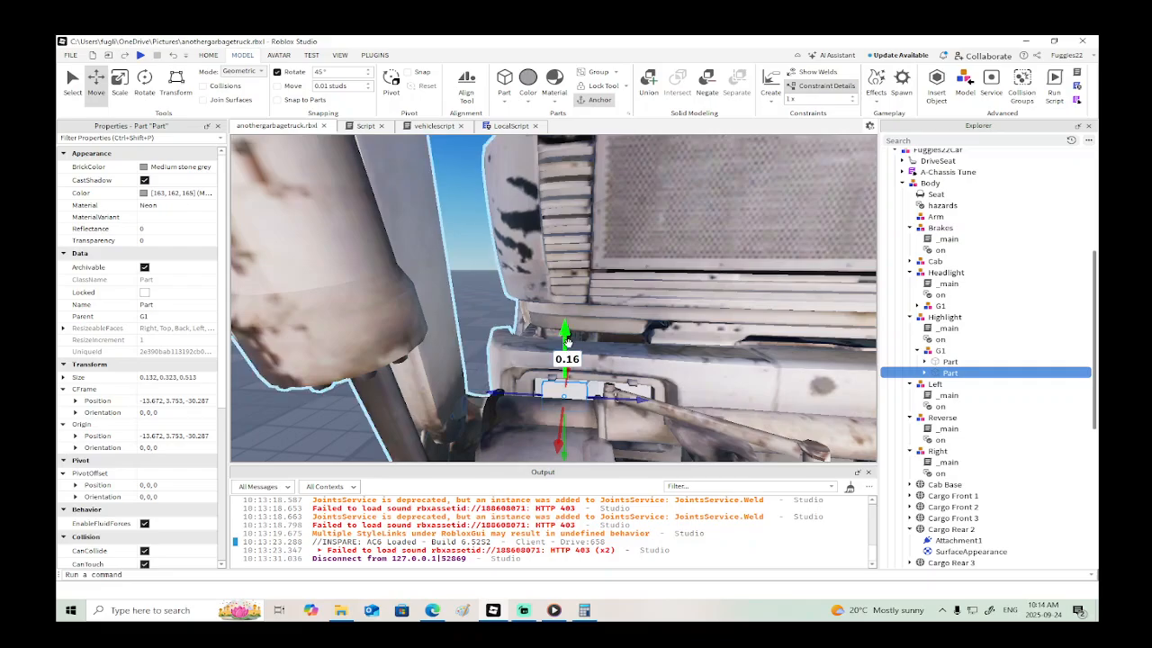
{"action": "left_click_drag", "start_coordinate": [567, 342], "coordinate": [567, 334]}
{"action": "right_click_drag", "start_coordinate": [627, 348], "coordinate": [630, 354]}
{"action": "key", "text": "s"}
- Duplicate the G1 model in the Drill Truck's Reverse group
{"action": "left_click", "coordinate": [765, 290]}
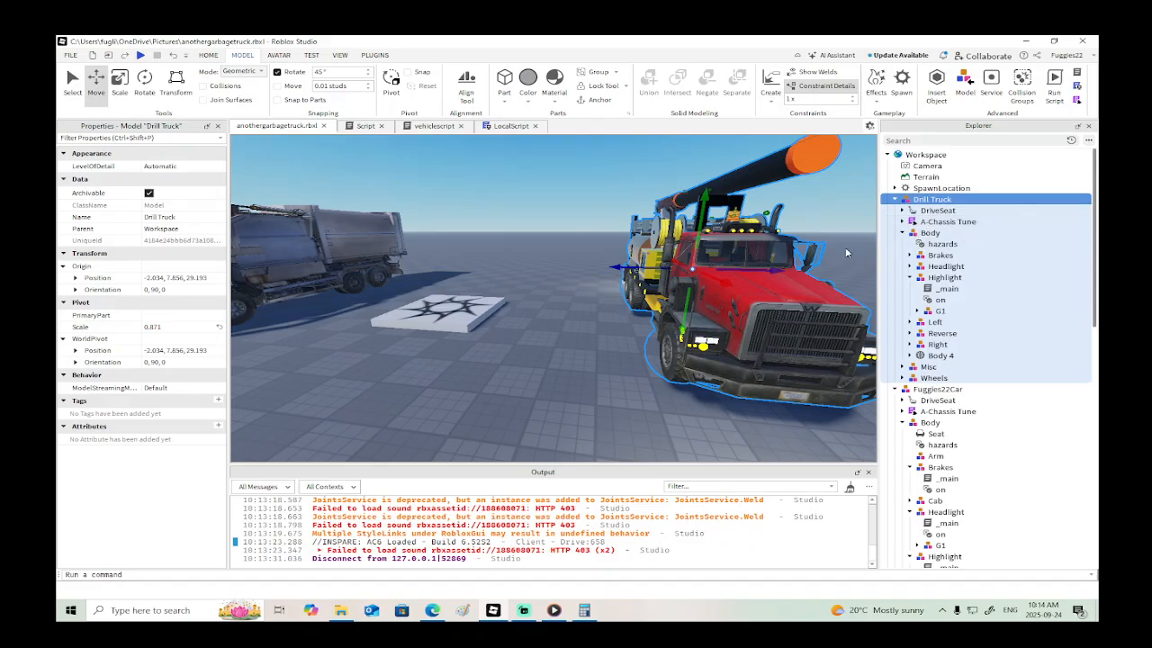
{"action": "key", "text": "d"}
{"action": "right_click_drag", "start_coordinate": [800, 268], "coordinate": [797, 264]}
{"action": "key", "text": "s"}
{"action": "left_click", "coordinate": [910, 334]}
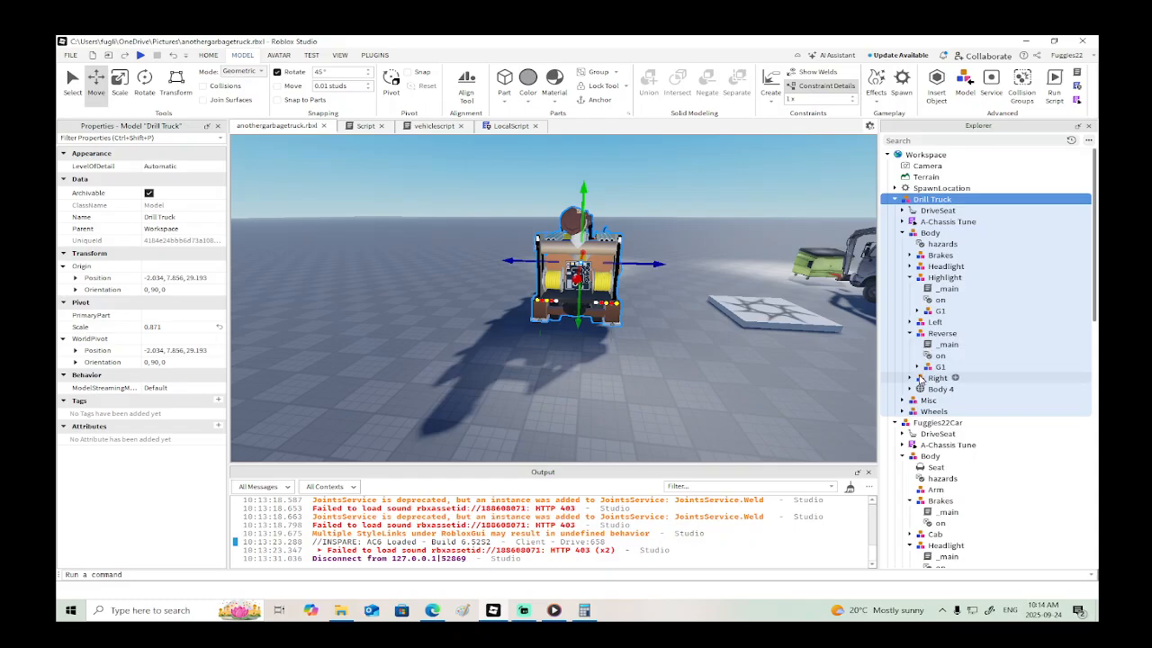
{"action": "left_click", "coordinate": [929, 367]}
{"action": "right_click", "coordinate": [927, 369]}
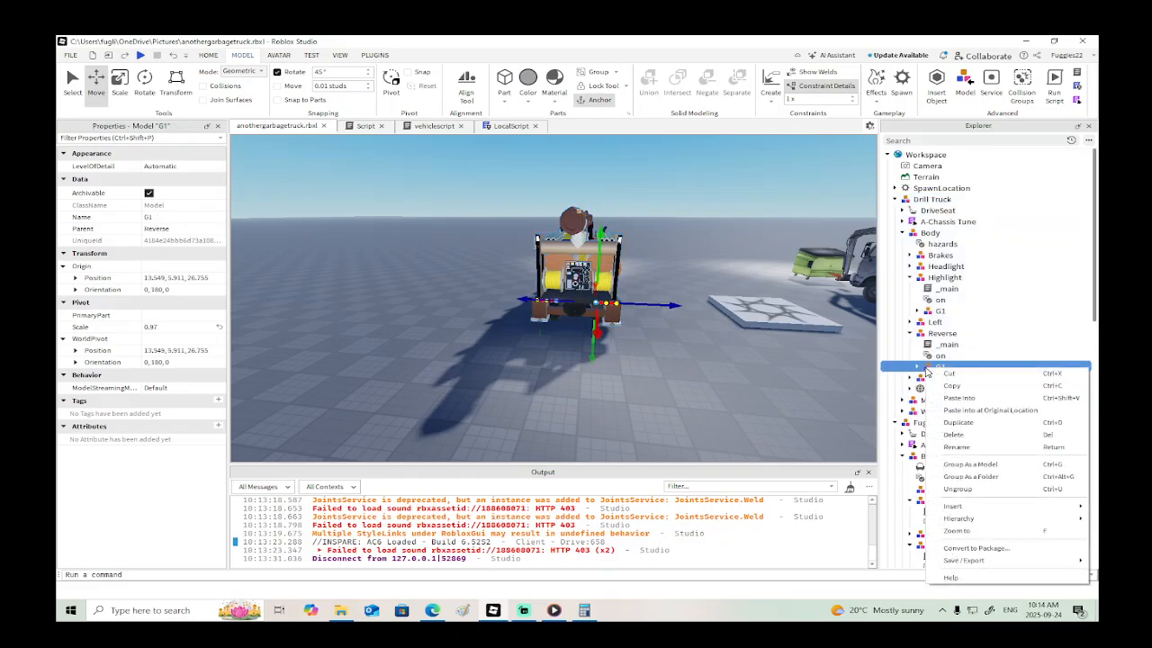
{"action": "left_click", "coordinate": [940, 422]}
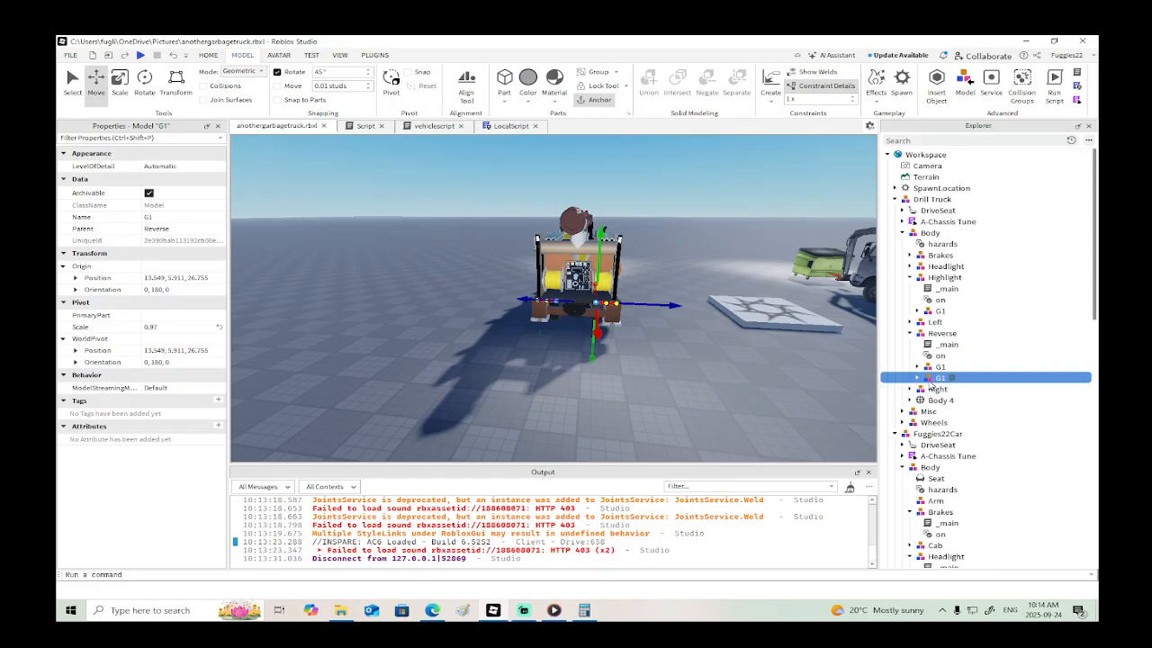
- Move the duplicated reverse-light G1 model into the garbage truck's Reverse group
{"action": "scroll", "coordinate": [943, 482], "scroll_direction": "down", "scroll_amount": 3}
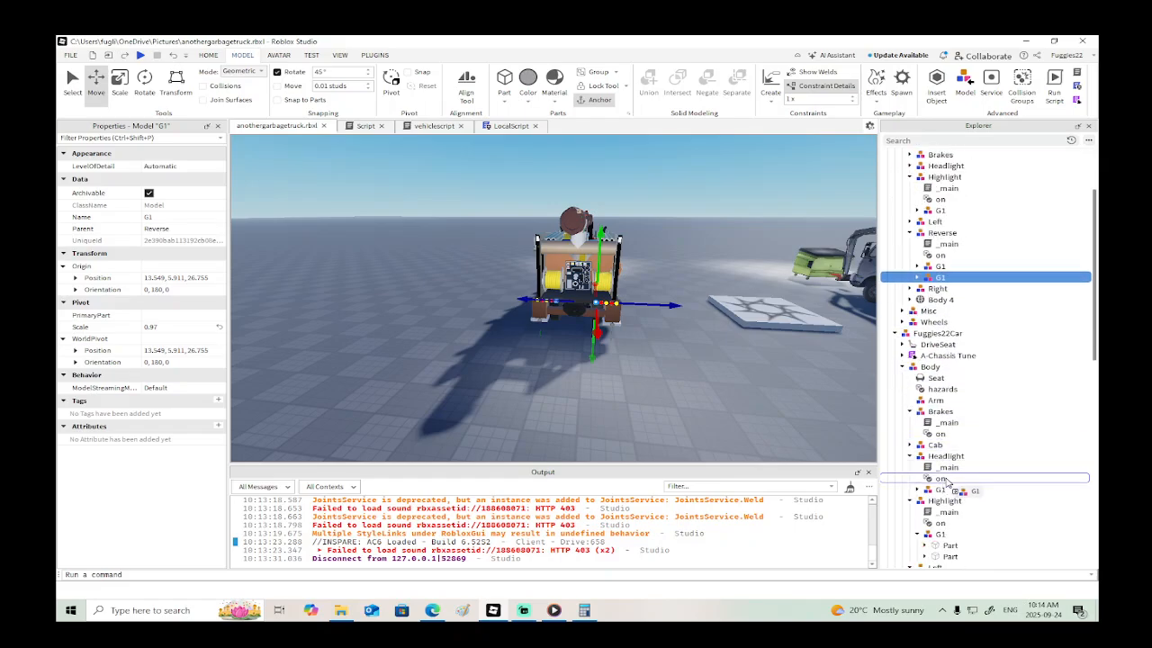
{"action": "scroll", "coordinate": [944, 495], "scroll_direction": "down", "scroll_amount": 3}
{"action": "left_click_drag", "start_coordinate": [944, 483], "coordinate": [940, 503]}
- Place the reverse-light G1 model at the garbage truck's rear at about X 16.96, Y 2.42, Z -29.29
{"action": "left_click_drag", "start_coordinate": [679, 306], "coordinate": [827, 335]}
{"action": "right_click_drag", "start_coordinate": [768, 333], "coordinate": [767, 334]}
{"action": "left_click_drag", "start_coordinate": [601, 289], "coordinate": [617, 301]}
{"action": "left_click_drag", "start_coordinate": [571, 246], "coordinate": [565, 278]}
{"action": "left_click_drag", "start_coordinate": [565, 279], "coordinate": [564, 271]}
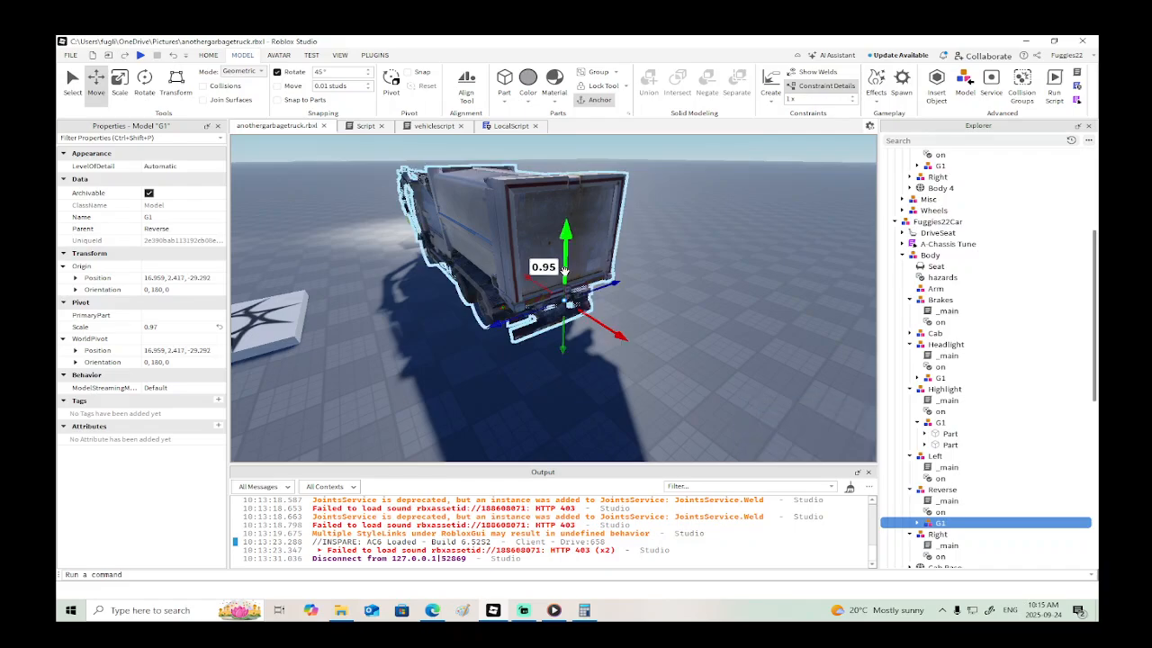
- Pull the reverse-light model outwards to about X 17.60 and raise it about 1.26 studs to rear lamp height
{"action": "key", "text": "w"}
{"action": "right_click_drag", "start_coordinate": [564, 270], "coordinate": [564, 271]}
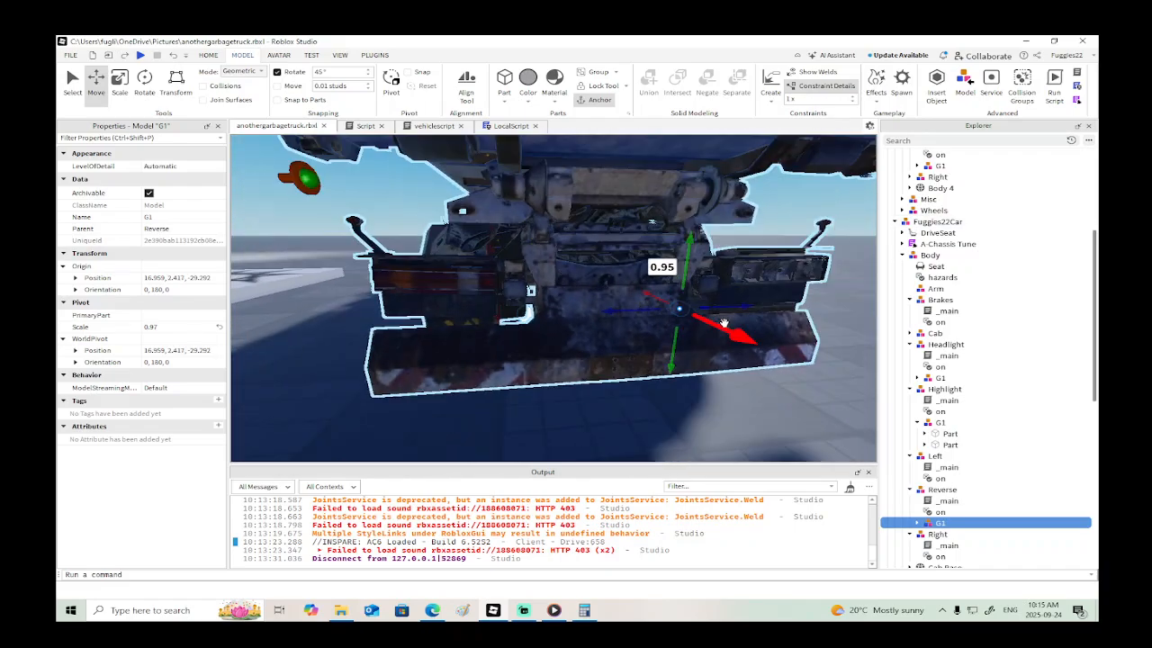
{"action": "left_click_drag", "start_coordinate": [723, 322], "coordinate": [734, 339]}
{"action": "left_click_drag", "start_coordinate": [698, 277], "coordinate": [693, 234]}
- Delete the existing WeldConstraints from both parts of the garbage truck's reverse-light G1 model
{"action": "scroll", "coordinate": [933, 445], "scroll_direction": "down", "scroll_amount": 3}
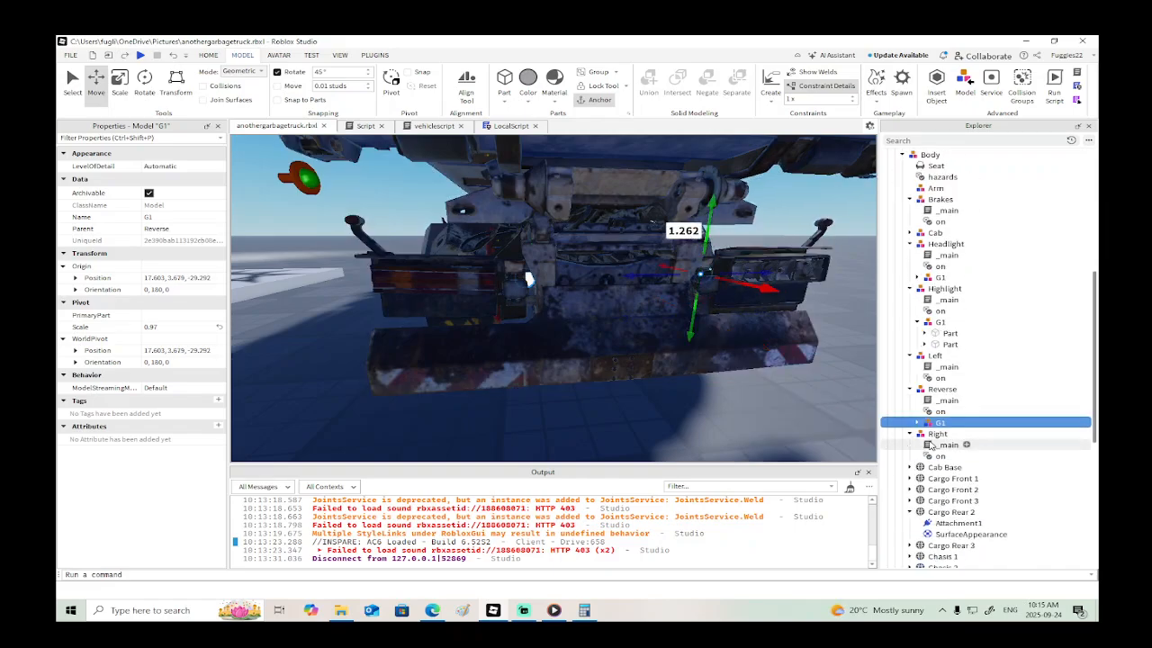
{"action": "left_click", "coordinate": [916, 422]}
{"action": "left_click", "coordinate": [924, 434]}
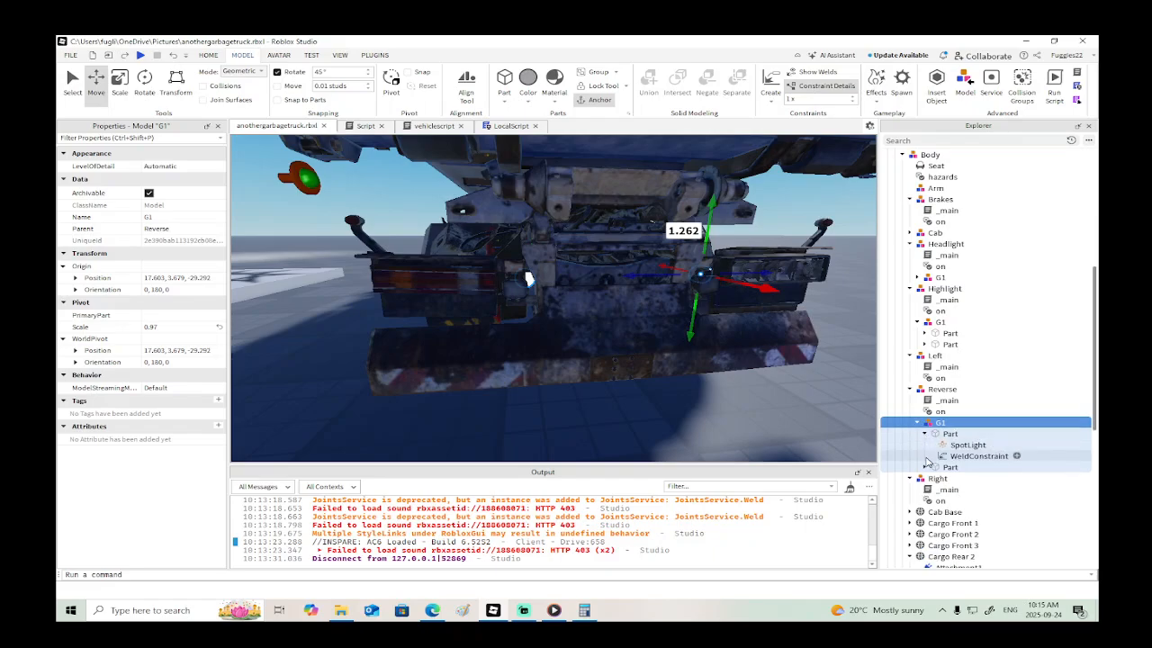
{"action": "left_click", "coordinate": [924, 467]}
{"action": "left_click", "coordinate": [976, 456]}
{"action": "key", "text": "Delete"}
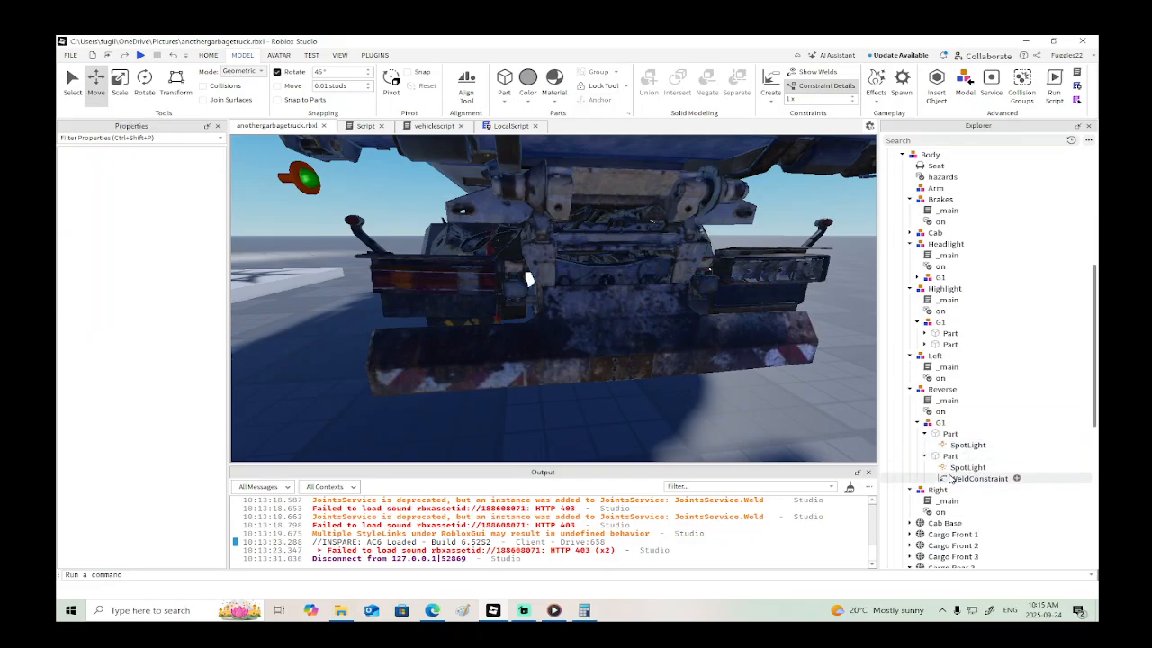
{"action": "left_click", "coordinate": [953, 479]}
{"action": "key", "text": "Delete"}
- Weld both reverse-light parts to the truck's Cargo Rear 3 mesh with new WeldConstraints
{"action": "left_click", "coordinate": [950, 434]}
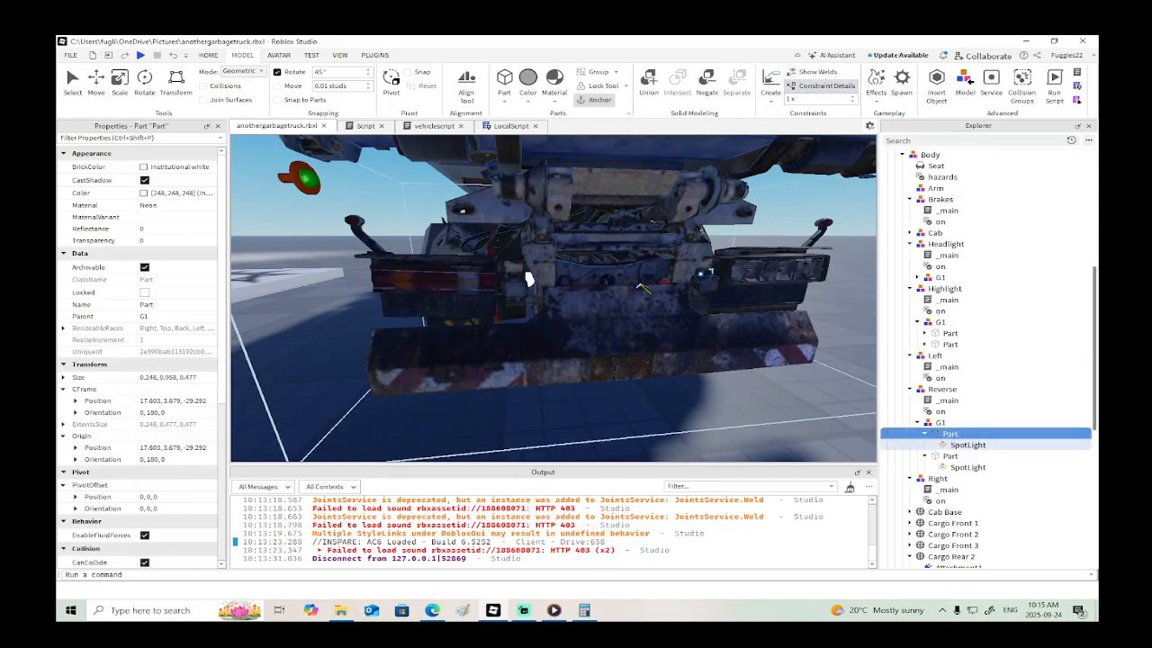
{"action": "left_click", "coordinate": [640, 286]}
{"action": "left_click", "coordinate": [955, 467]}
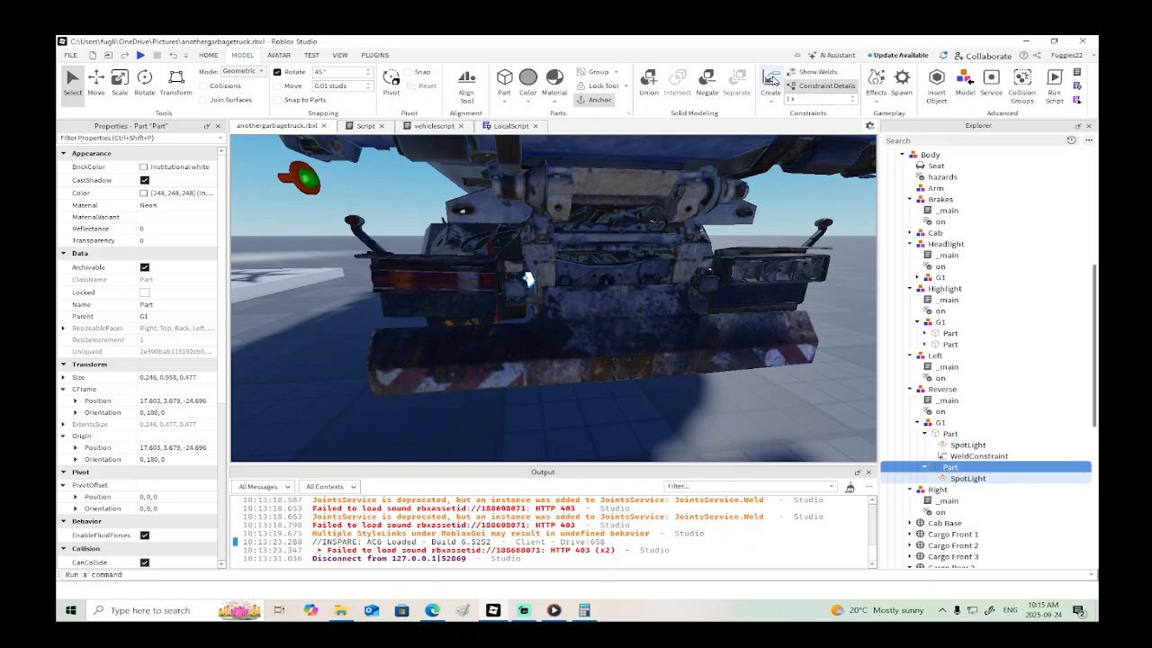
{"action": "left_click", "coordinate": [773, 80]}
{"action": "left_click", "coordinate": [638, 301]}
- Fit the right reverse-light part into the right rear lamp at about X 18.80, Y 3.96, Z -29.47
{"action": "left_click", "coordinate": [945, 437]}
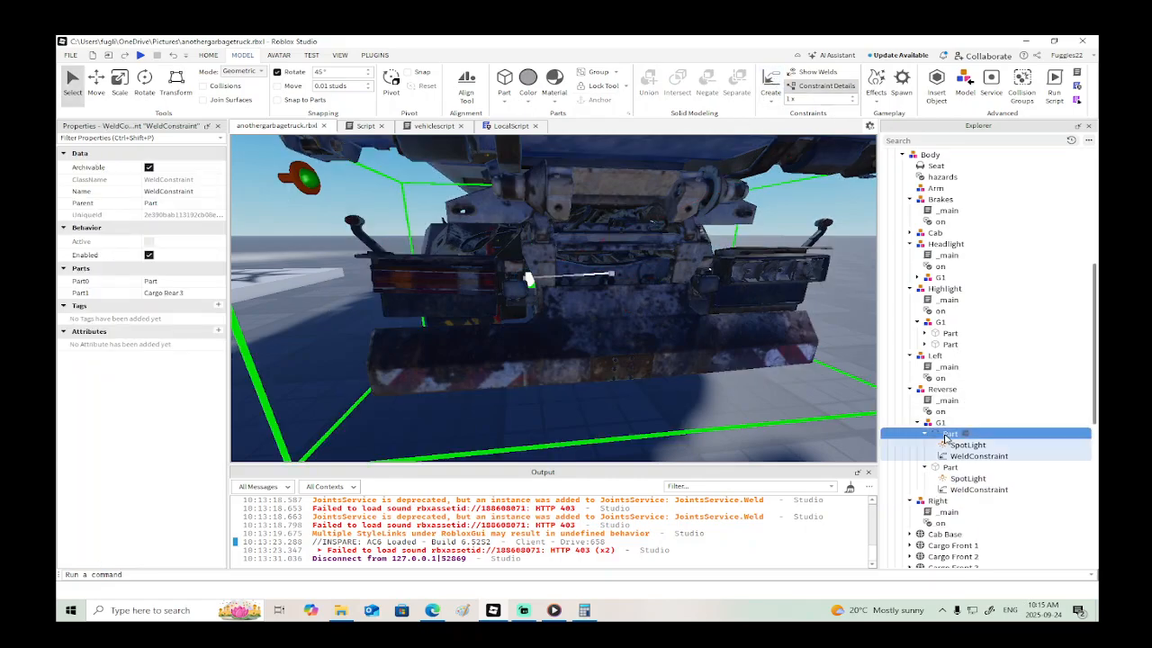
{"action": "key", "text": "ctrl+2"}
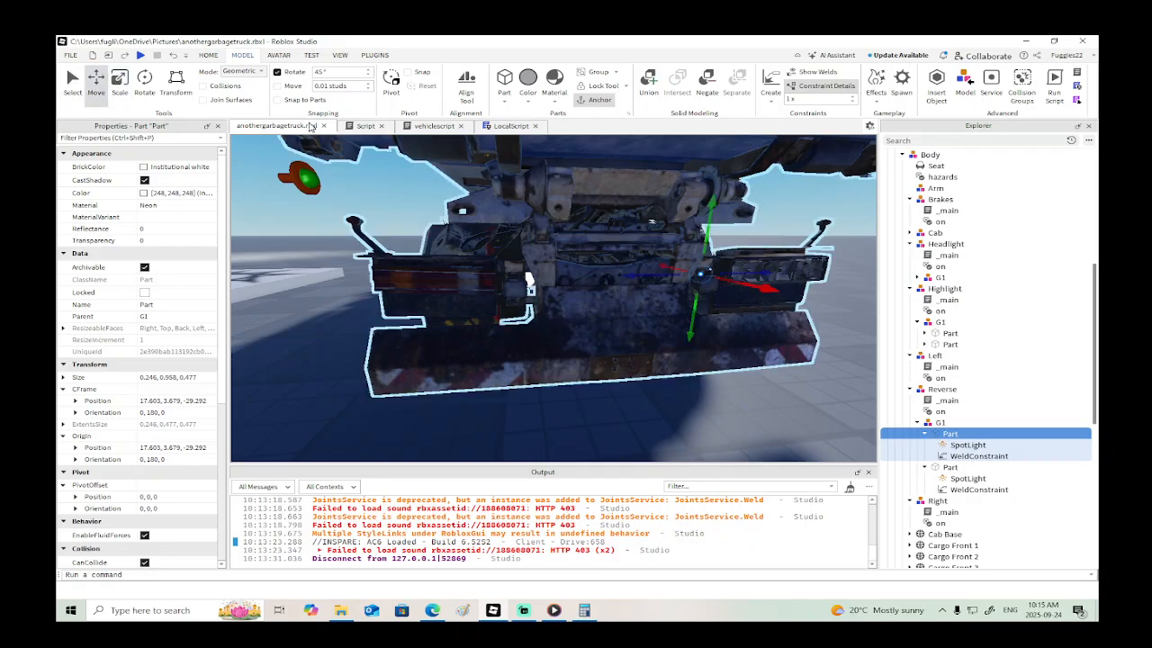
{"action": "left_click_drag", "start_coordinate": [769, 285], "coordinate": [770, 290]}
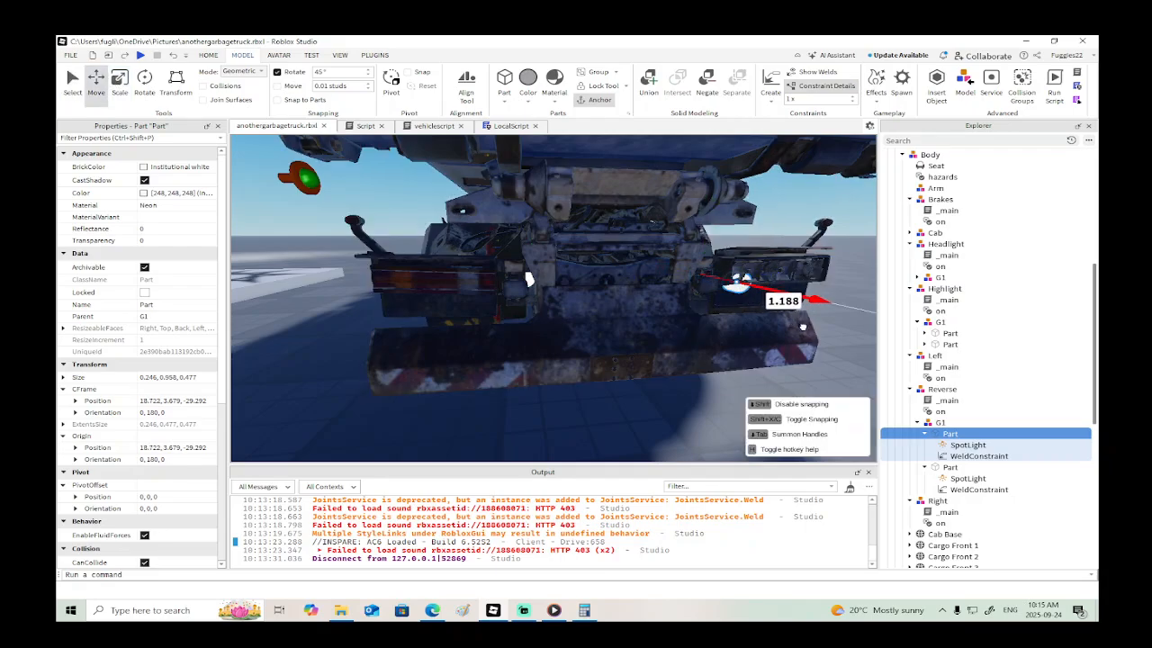
{"action": "key", "text": "d"}
{"action": "right_click_drag", "start_coordinate": [803, 327], "coordinate": [779, 327]}
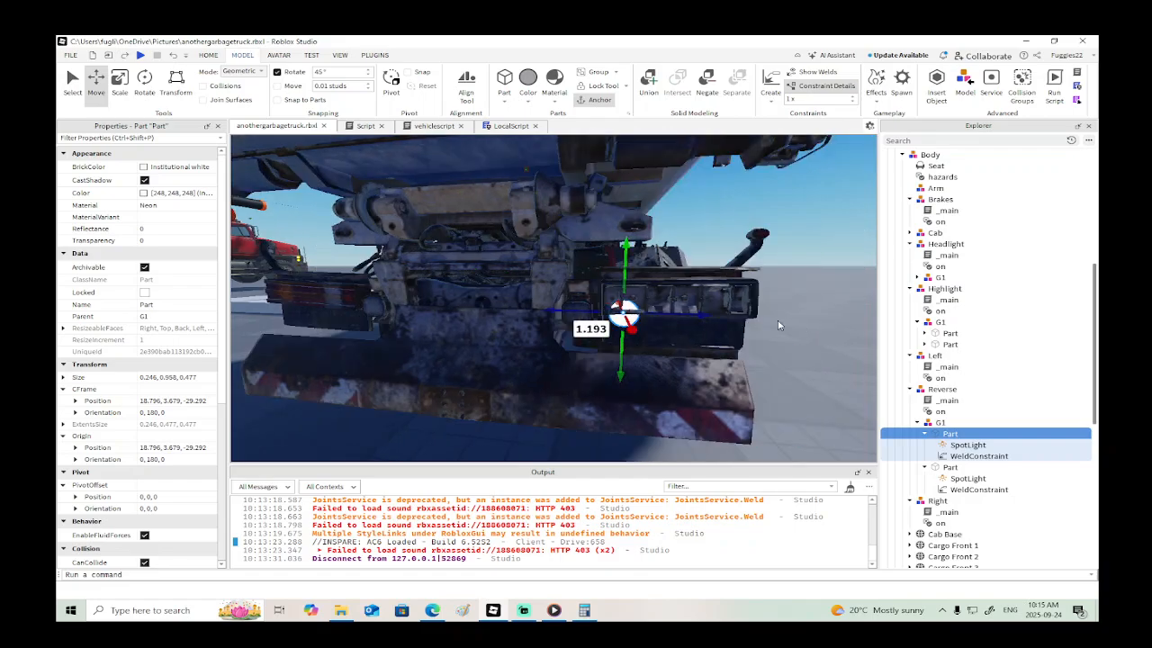
{"action": "left_click_drag", "start_coordinate": [666, 314], "coordinate": [678, 315]}
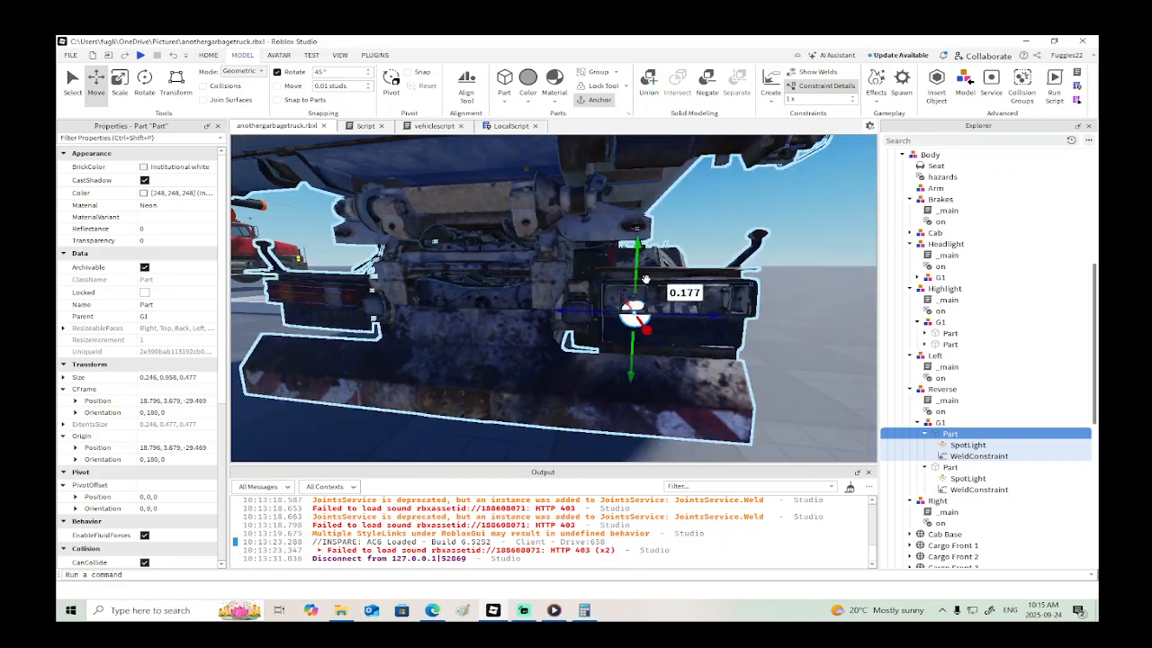
{"action": "left_click_drag", "start_coordinate": [637, 270], "coordinate": [636, 255]}
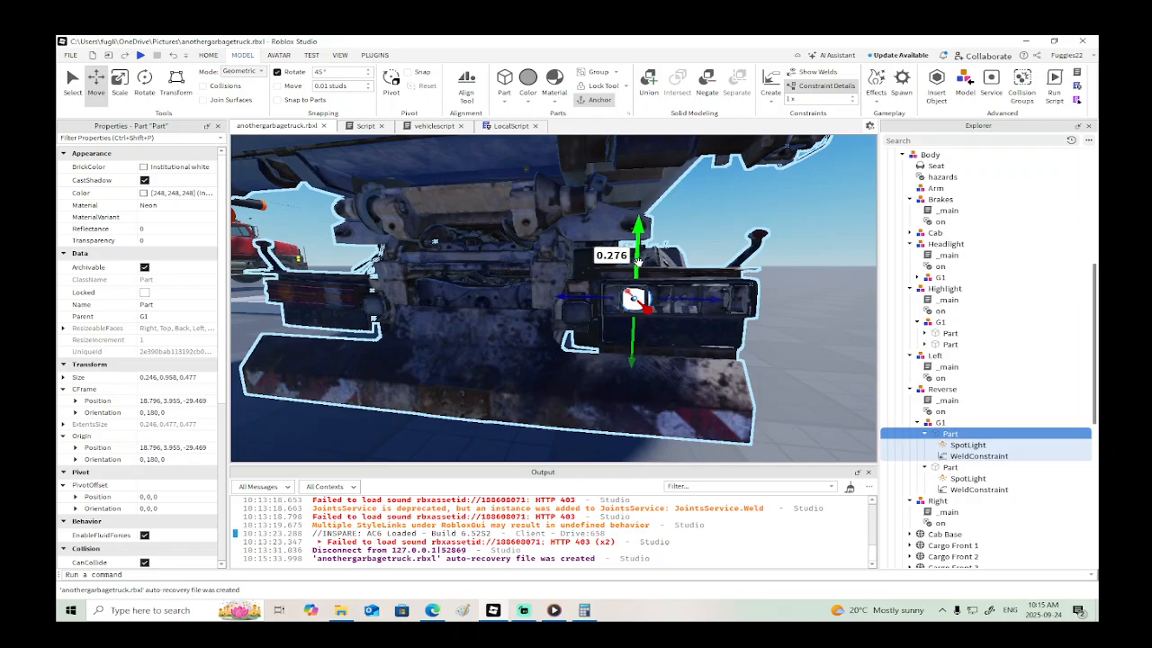
- Fit the second reverse-light part into the left rear lamp at about X 18.80, Y 3.90, Z -23.56
{"action": "left_click", "coordinate": [948, 468]}
{"action": "key", "text": "a"}
{"action": "right_click_drag", "start_coordinate": [700, 410], "coordinate": [702, 408]}
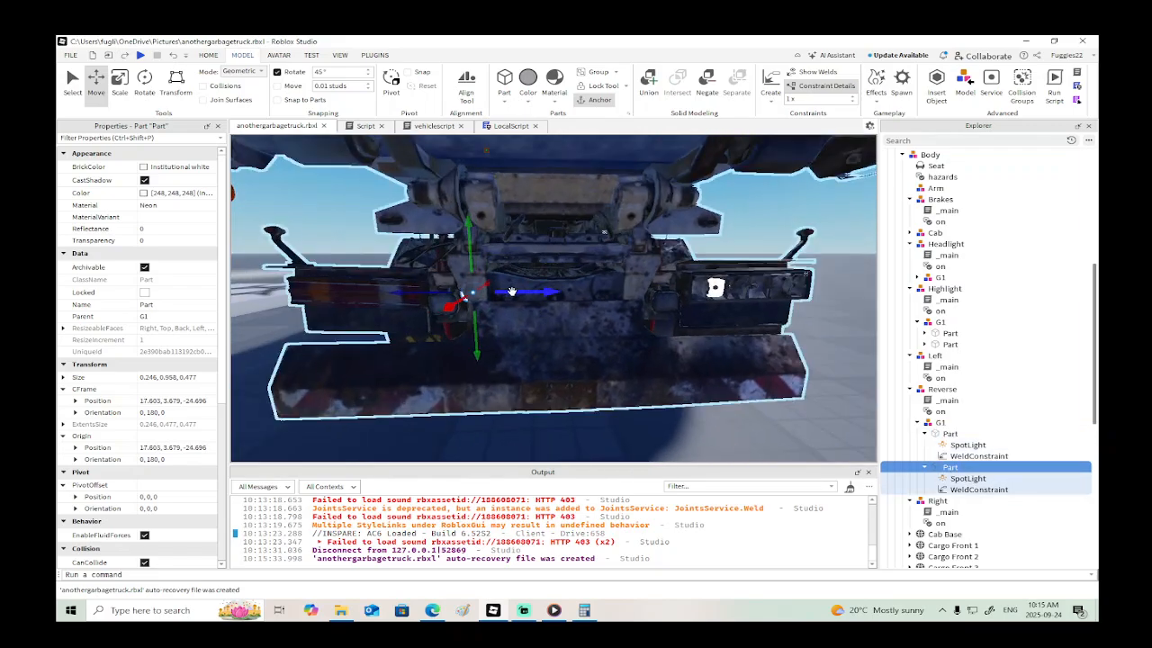
{"action": "left_click_drag", "start_coordinate": [511, 291], "coordinate": [353, 306]}
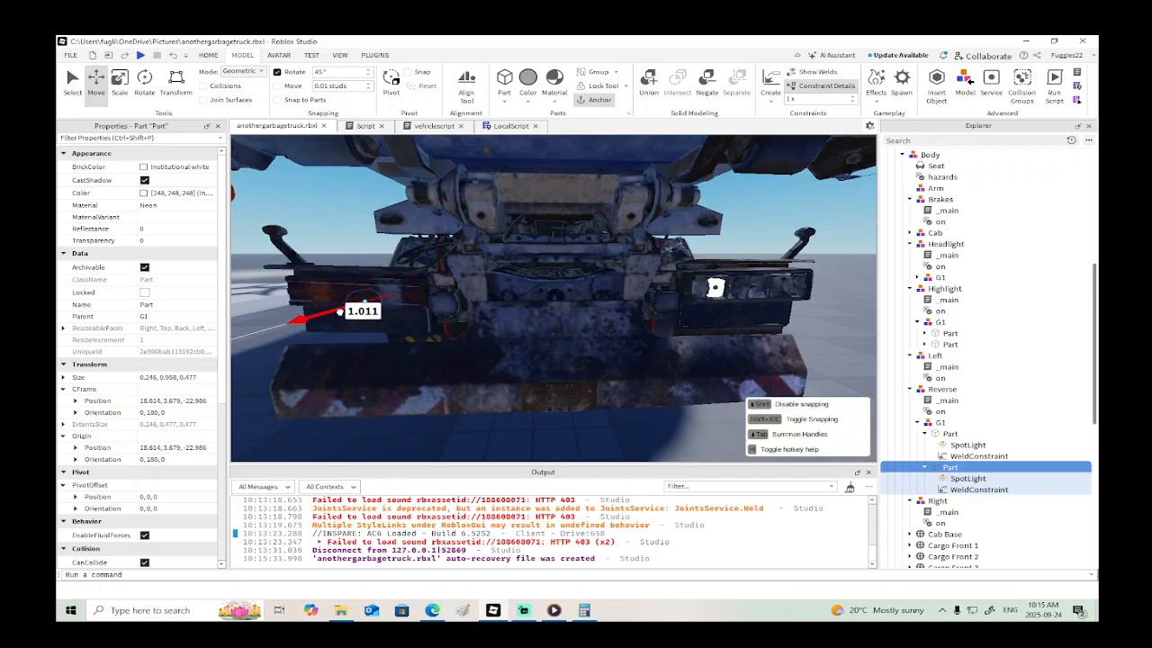
{"action": "left_click_drag", "start_coordinate": [334, 313], "coordinate": [332, 314]}
{"action": "left_click_drag", "start_coordinate": [412, 305], "coordinate": [443, 304]}
{"action": "left_click_drag", "start_coordinate": [382, 270], "coordinate": [386, 251]}
{"action": "left_click_drag", "start_coordinate": [345, 300], "coordinate": [347, 299]}
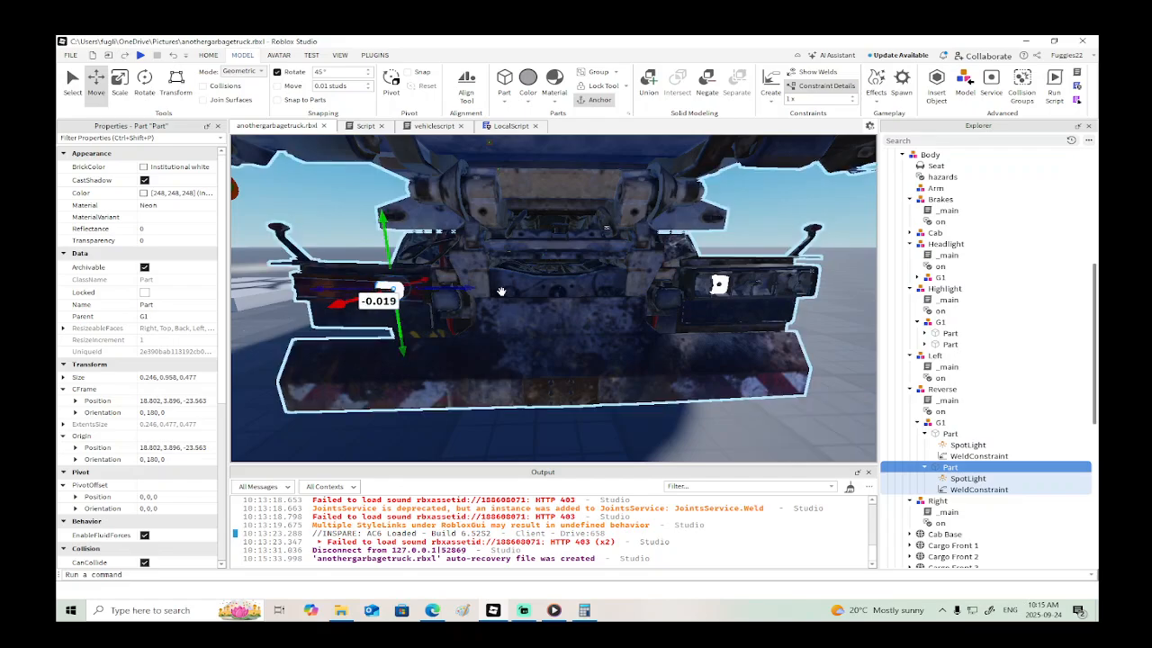
- Adjust the depth of the left reverse-light part to about X 18.88
{"action": "scroll", "coordinate": [502, 292], "scroll_direction": "down", "scroll_amount": 3}
{"action": "scroll", "coordinate": [500, 291], "scroll_direction": "up", "scroll_amount": 2}
{"action": "right_click_drag", "start_coordinate": [500, 292], "coordinate": [495, 292]}
{"action": "left_click_drag", "start_coordinate": [543, 297], "coordinate": [540, 296]}
{"action": "right_click_drag", "start_coordinate": [625, 308], "coordinate": [628, 309]}
{"action": "scroll", "coordinate": [627, 309], "scroll_direction": "down", "scroll_amount": 3}
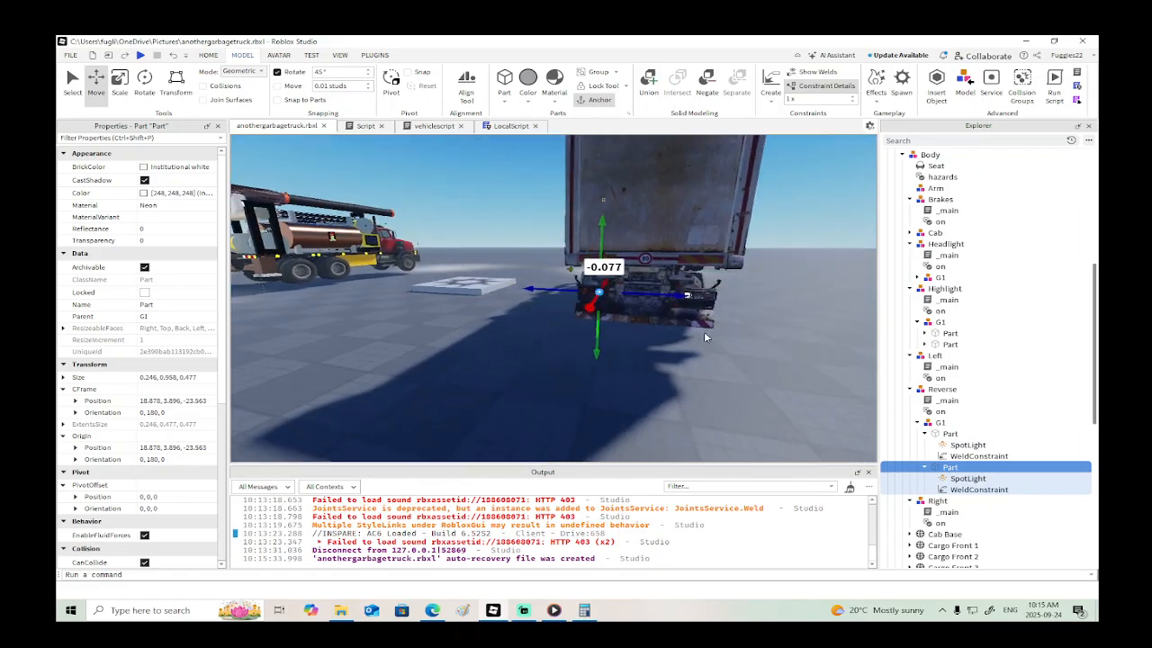
- Duplicate the G1 light group from the Drill Truck's Brakes model
{"action": "right_click_drag", "start_coordinate": [703, 331], "coordinate": [705, 332]}
{"action": "key", "text": "a"}
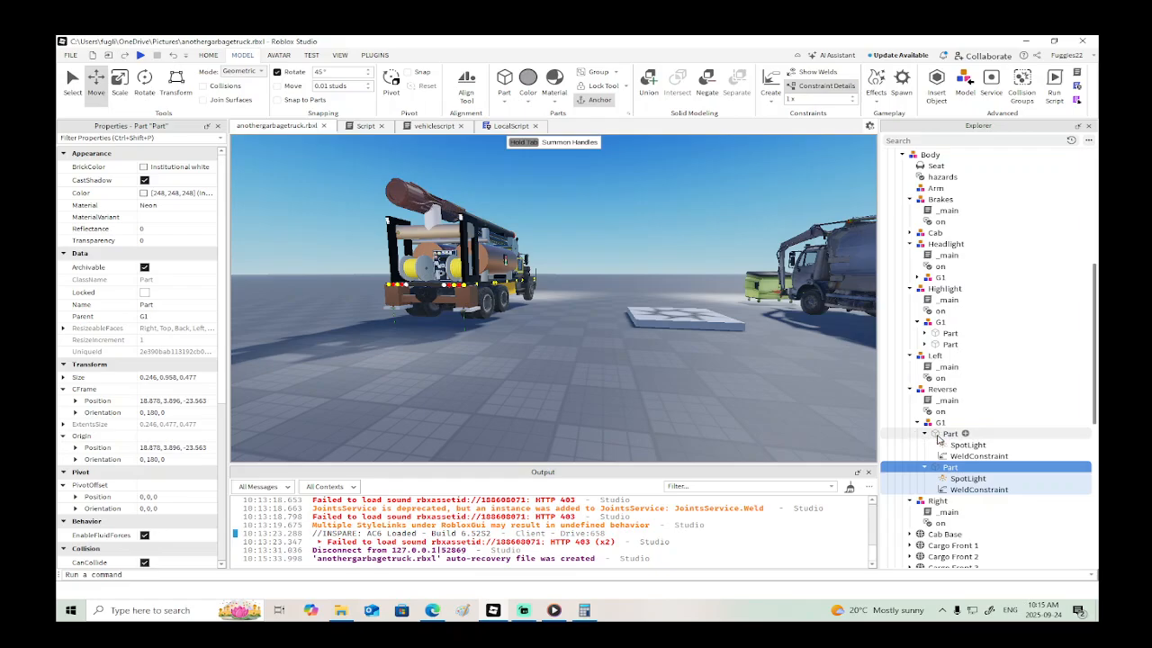
{"action": "left_click", "coordinate": [910, 390]}
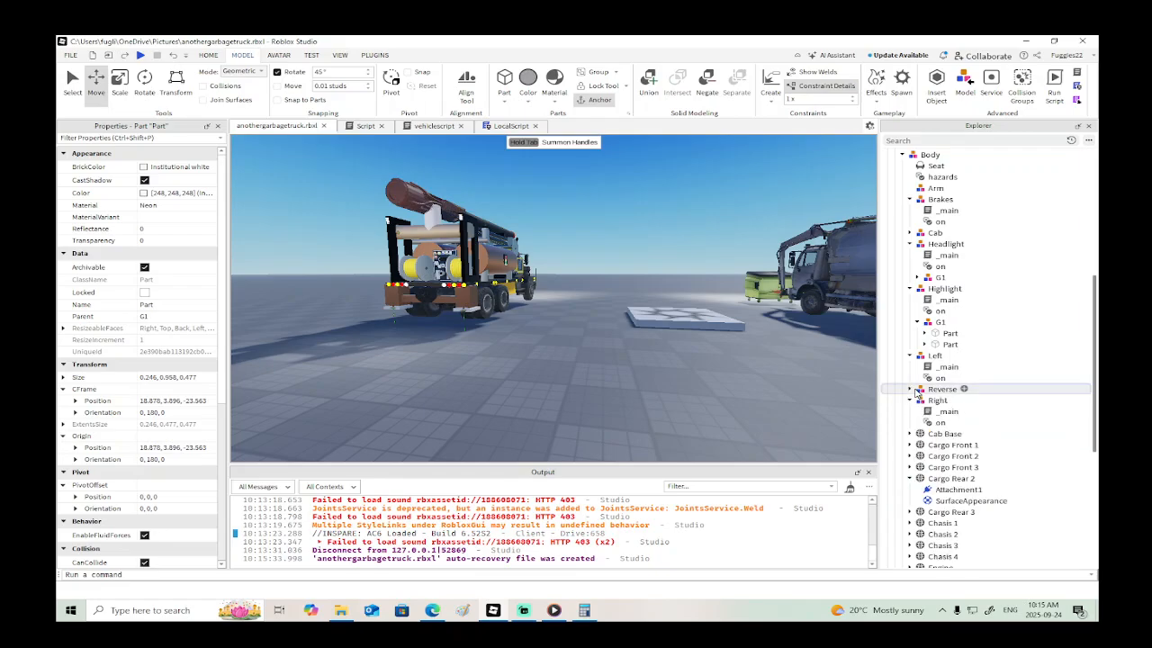
{"action": "left_click", "coordinate": [923, 201]}
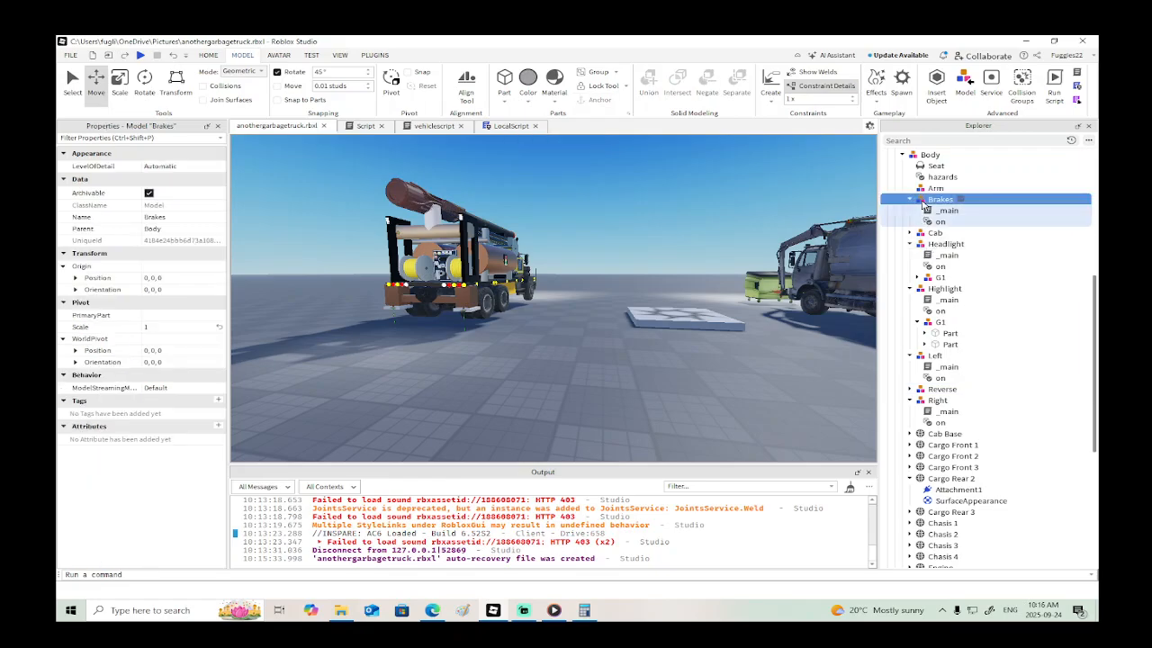
{"action": "scroll", "coordinate": [923, 205], "scroll_direction": "up", "scroll_amount": 8}
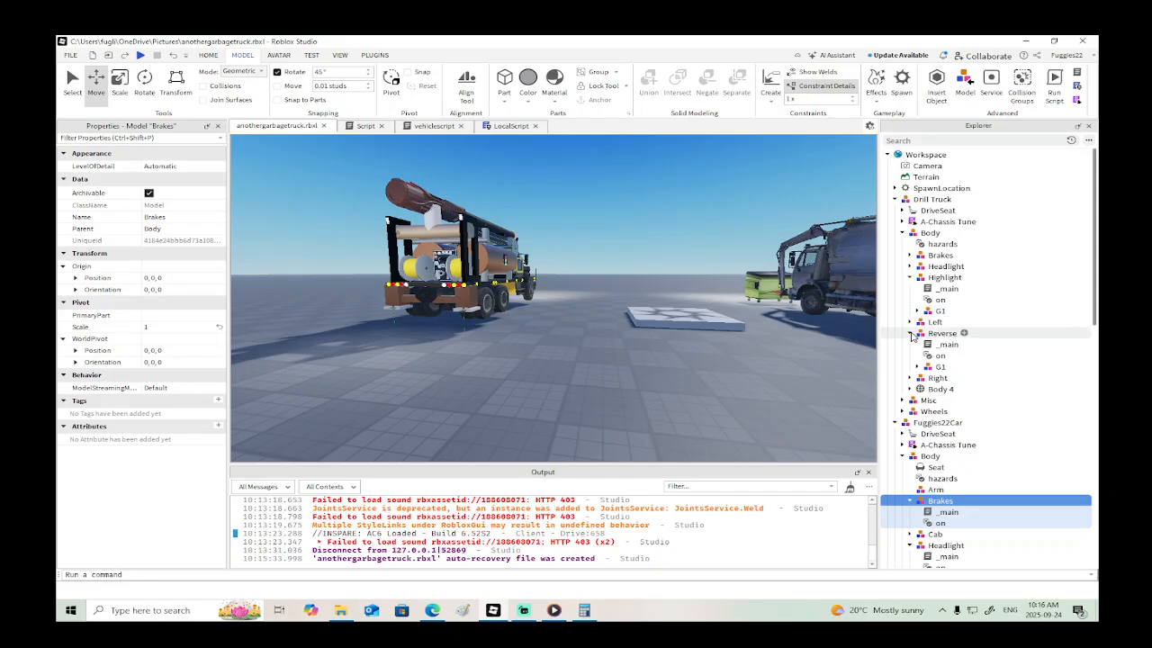
{"action": "left_click", "coordinate": [910, 334]}
{"action": "left_click", "coordinate": [911, 278]}
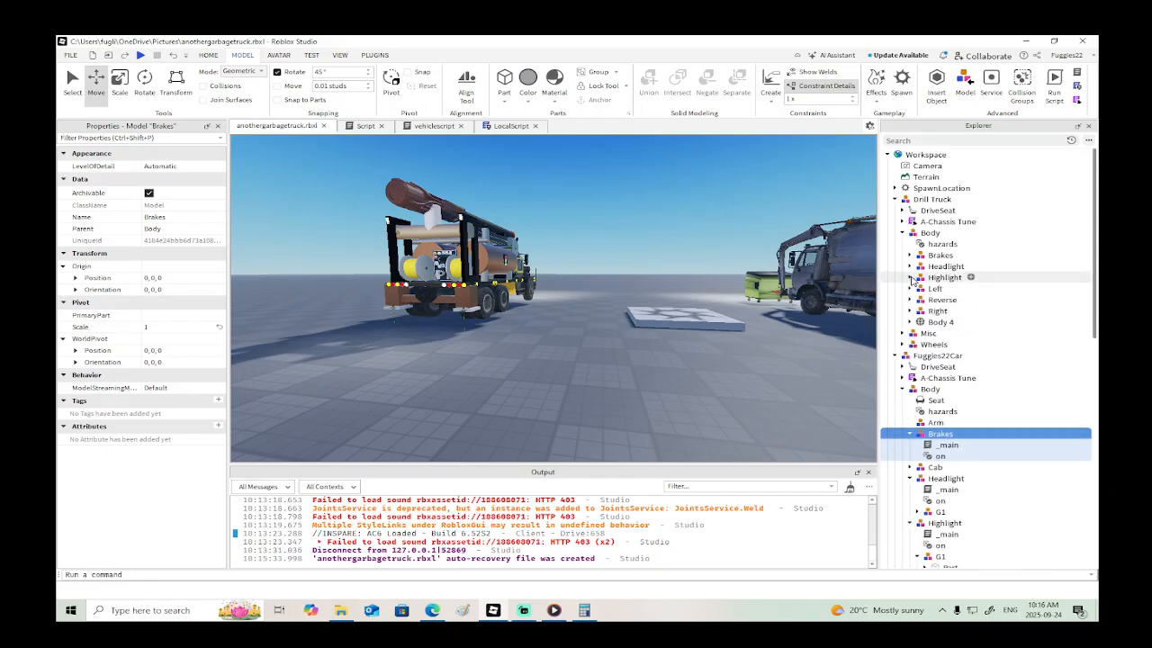
{"action": "left_click", "coordinate": [908, 255]}
{"action": "left_click", "coordinate": [941, 288]}
{"action": "key", "text": "f"}
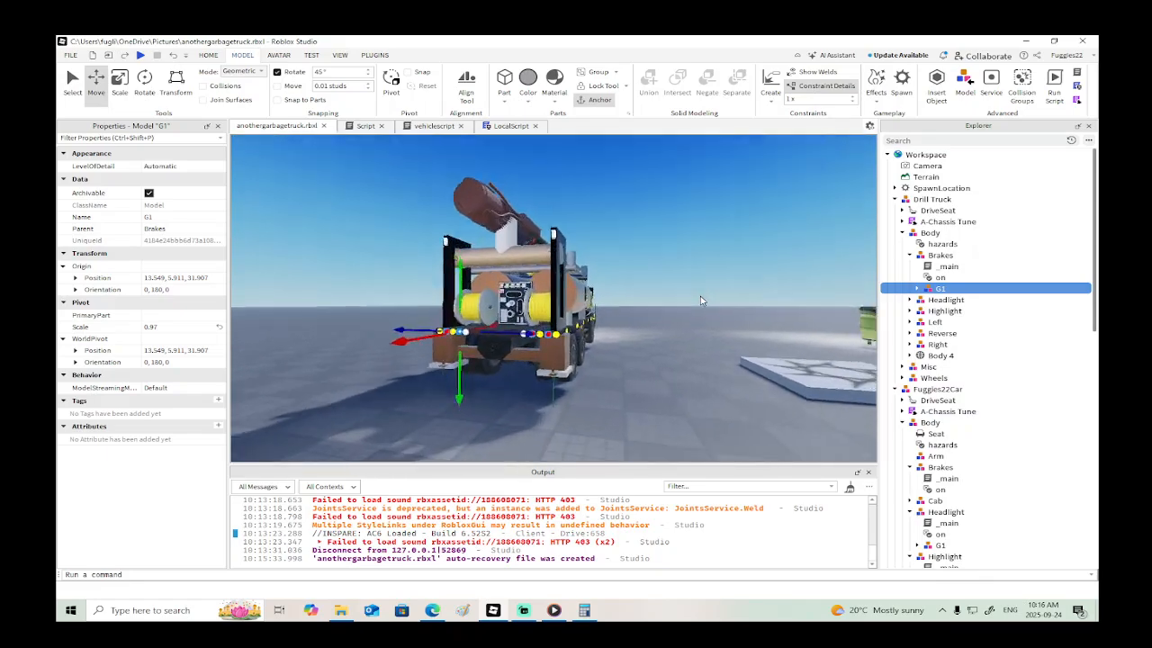
{"action": "right_click", "coordinate": [522, 266]}
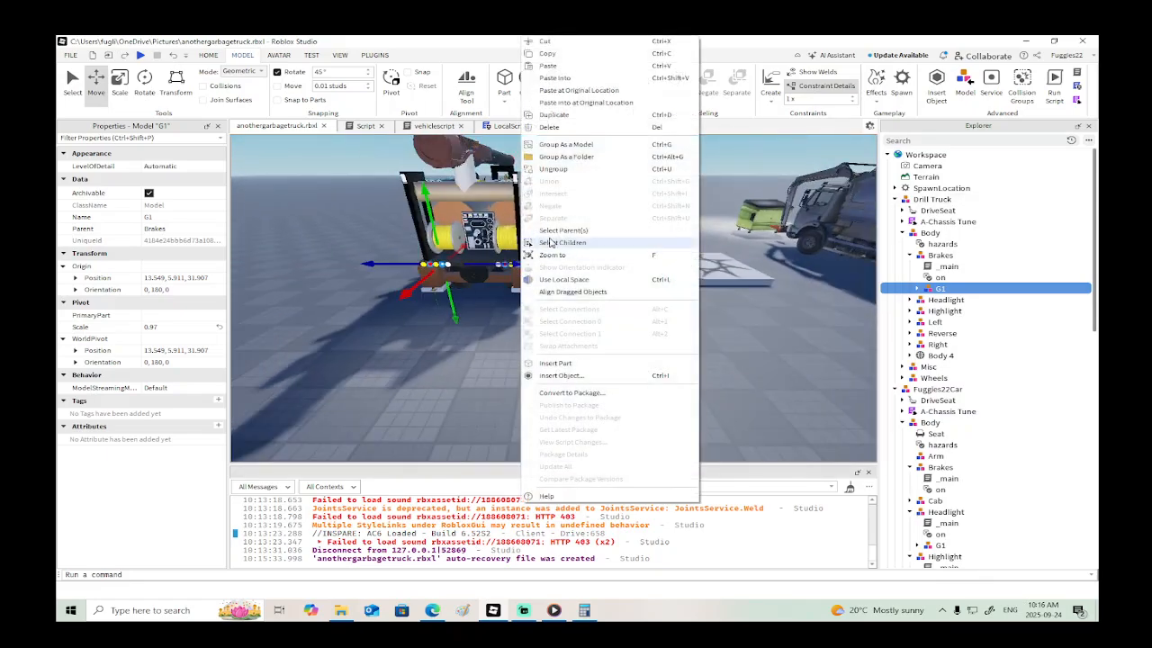
{"action": "left_click", "coordinate": [567, 116]}
- Move the duplicated brake lights behind the garbage truck, to about X 21.63, Y 5.91, Z -24.02
{"action": "key", "text": "d"}
{"action": "left_click_drag", "start_coordinate": [520, 264], "coordinate": [720, 322]}
{"action": "key", "text": "d"}
{"action": "key", "text": "w"}
{"action": "right_click_drag", "start_coordinate": [751, 361], "coordinate": [752, 362]}
{"action": "left_click_drag", "start_coordinate": [730, 265], "coordinate": [686, 264]}
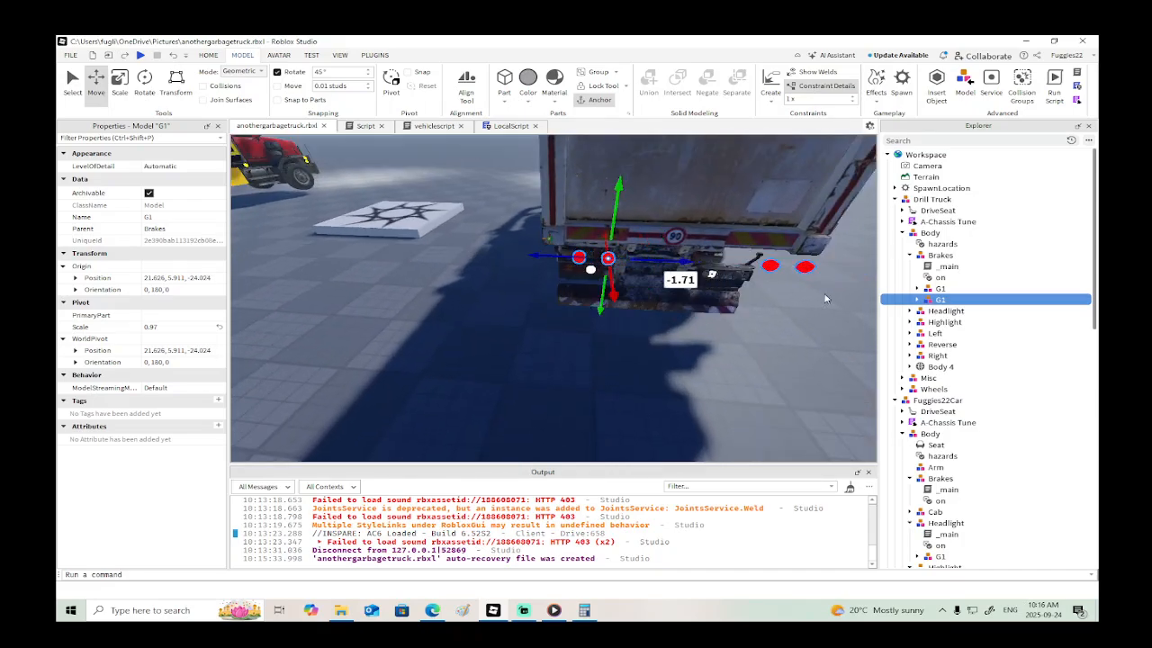
- Reparent the duplicated G1 group into the Brakes model of the garbage truck's Body
{"action": "scroll", "coordinate": [931, 391], "scroll_direction": "down", "scroll_amount": 5}
{"action": "left_click_drag", "start_coordinate": [932, 327], "coordinate": [936, 416]}
{"action": "scroll", "coordinate": [936, 416], "scroll_direction": "down", "scroll_amount": 4}
{"action": "scroll", "coordinate": [936, 415], "scroll_direction": "up", "scroll_amount": 1}
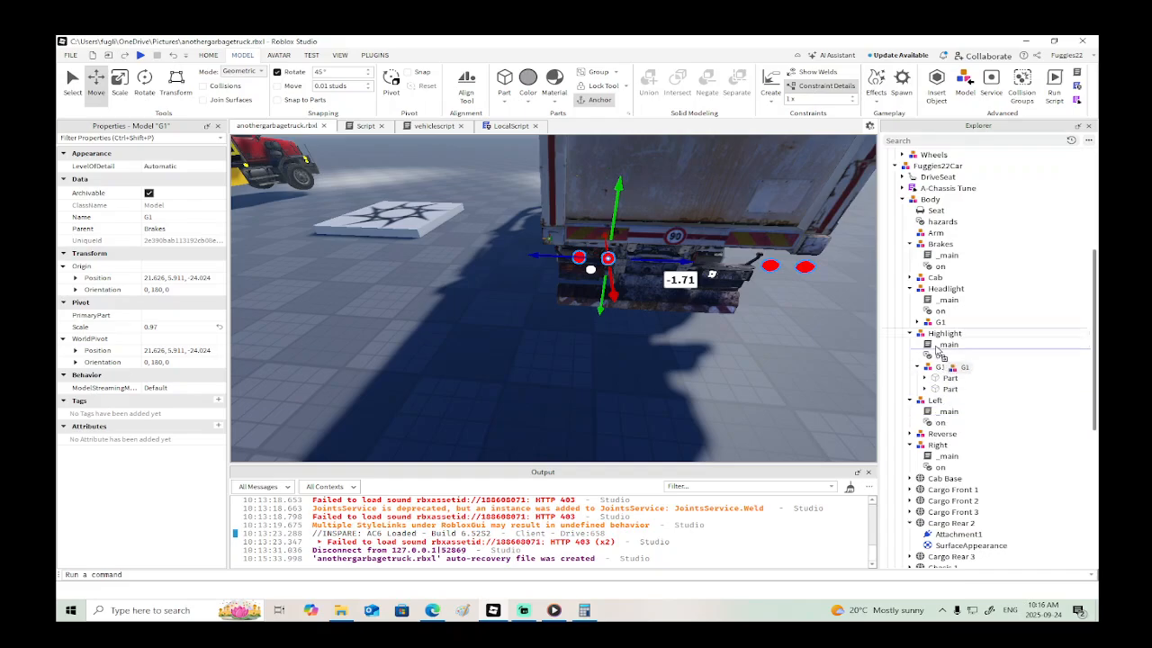
{"action": "left_click_drag", "start_coordinate": [937, 353], "coordinate": [911, 256]}
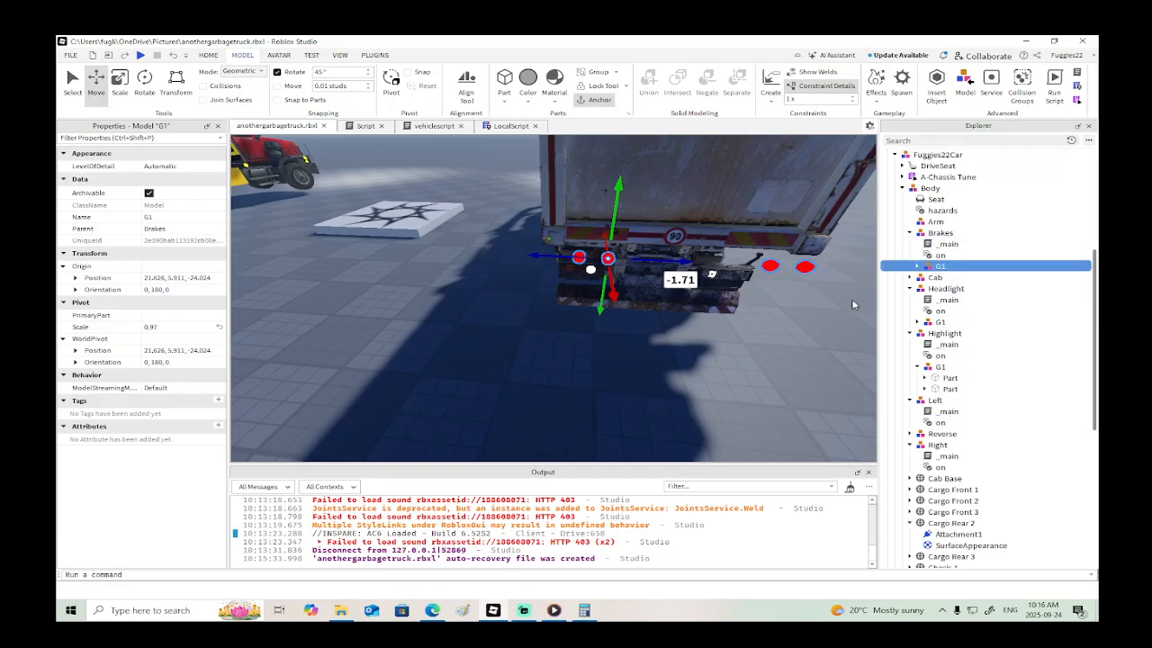
- Delete the old WeldConstraint from each of the four parts in the garbage truck's brake-light group
{"action": "left_click", "coordinate": [918, 267]}
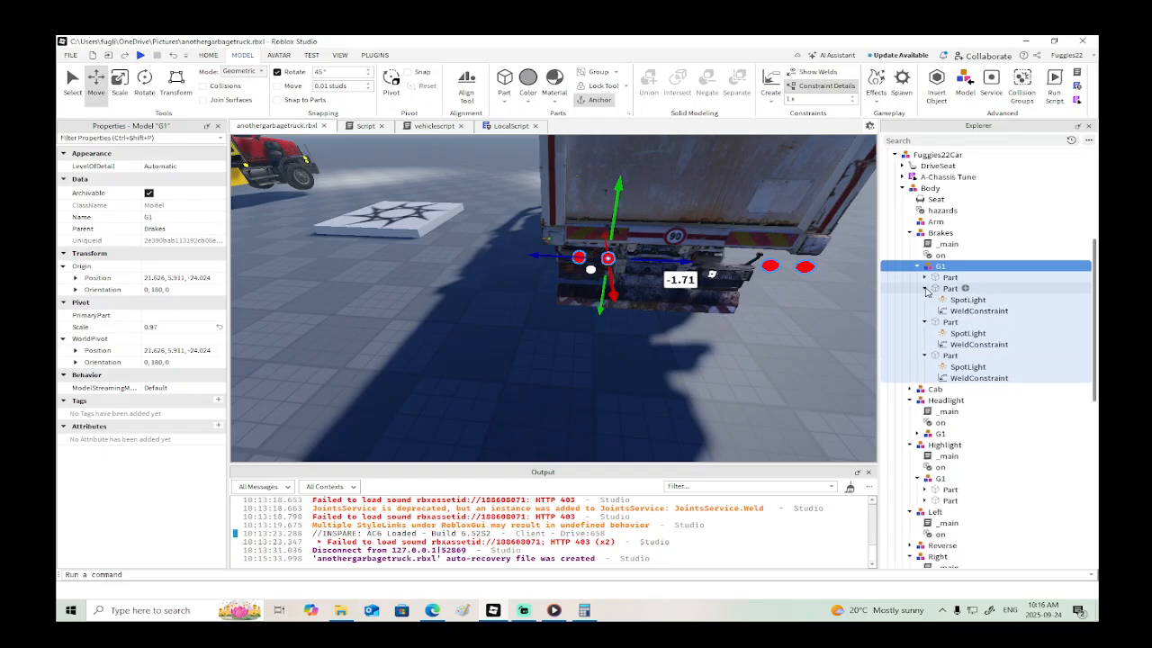
{"action": "left_click", "coordinate": [956, 300]}
{"action": "key", "text": "Delete"}
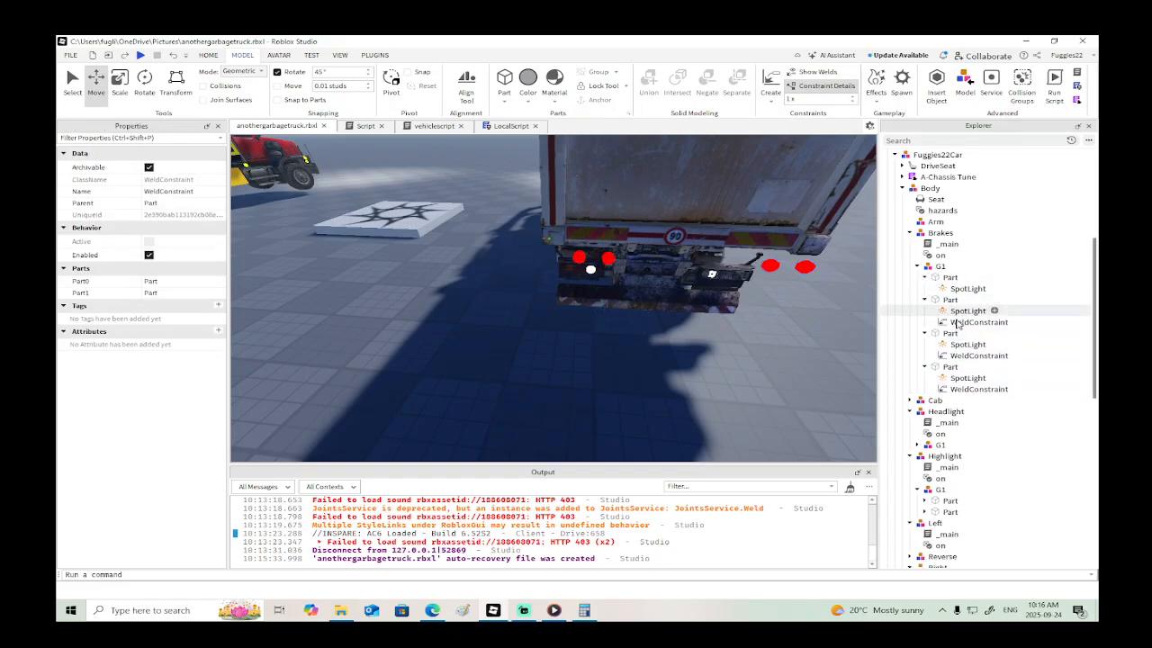
{"action": "left_click", "coordinate": [957, 322]}
{"action": "key", "text": "Delete"}
{"action": "left_click", "coordinate": [958, 345]}
{"action": "key", "text": "Delete"}
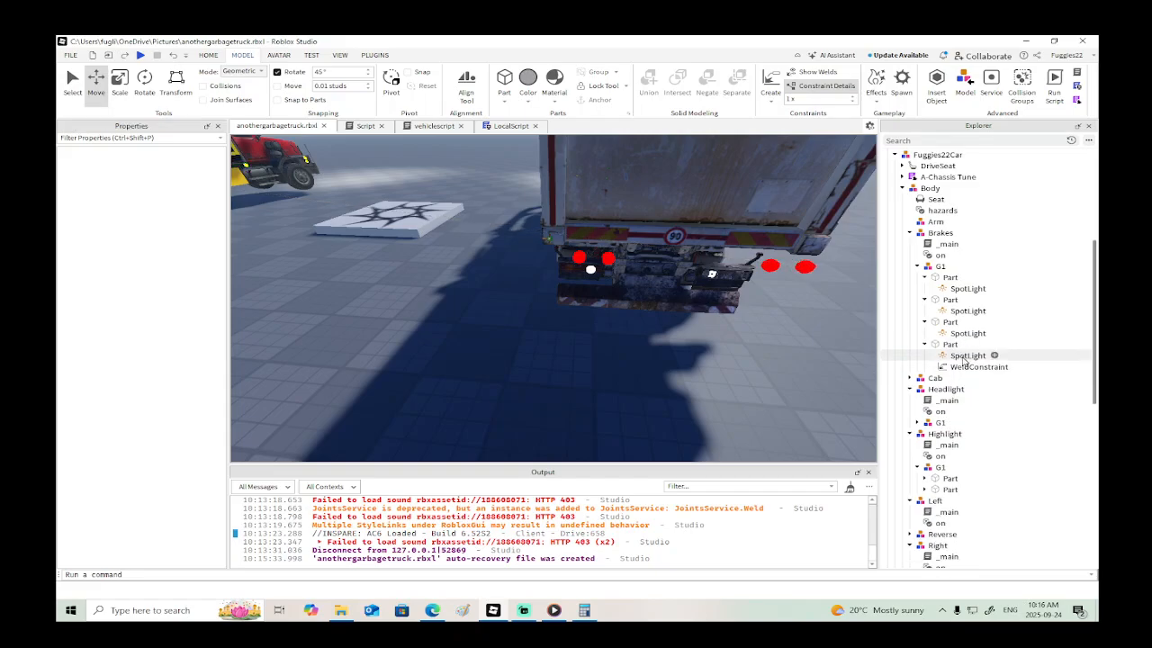
{"action": "left_click", "coordinate": [960, 367]}
{"action": "key", "text": "Delete"}
- Move the two left brake-light parts together onto the left rear lamp, at about X 18.85, Y 3.92
{"action": "left_click", "coordinate": [939, 279]}
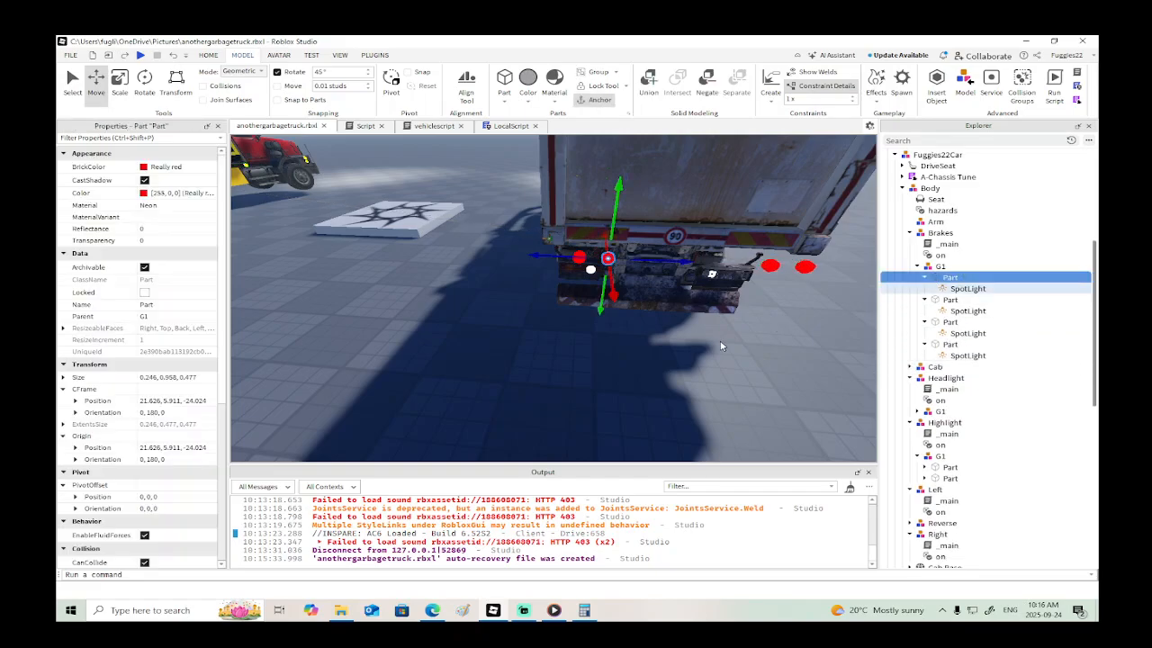
{"action": "right_click_drag", "start_coordinate": [722, 346], "coordinate": [720, 345]}
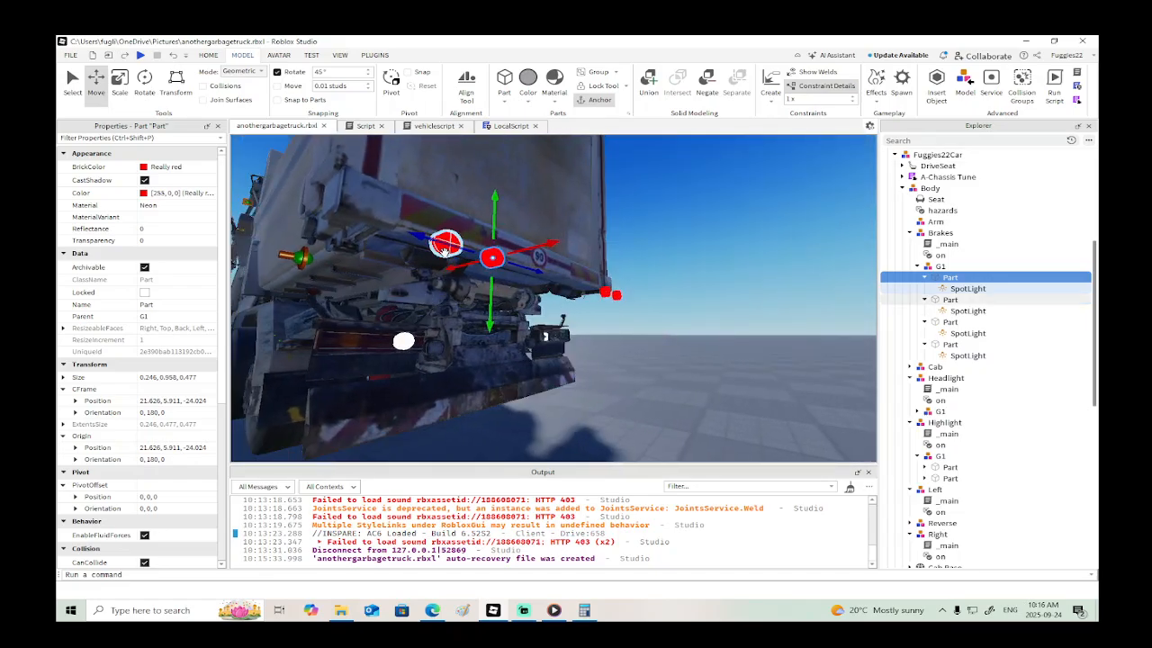
{"action": "left_click", "coordinate": [446, 243], "text": "ctrl+alt"}
{"action": "left_click_drag", "start_coordinate": [514, 241], "coordinate": [414, 258]}
{"action": "left_click_drag", "start_coordinate": [389, 329], "coordinate": [388, 334]}
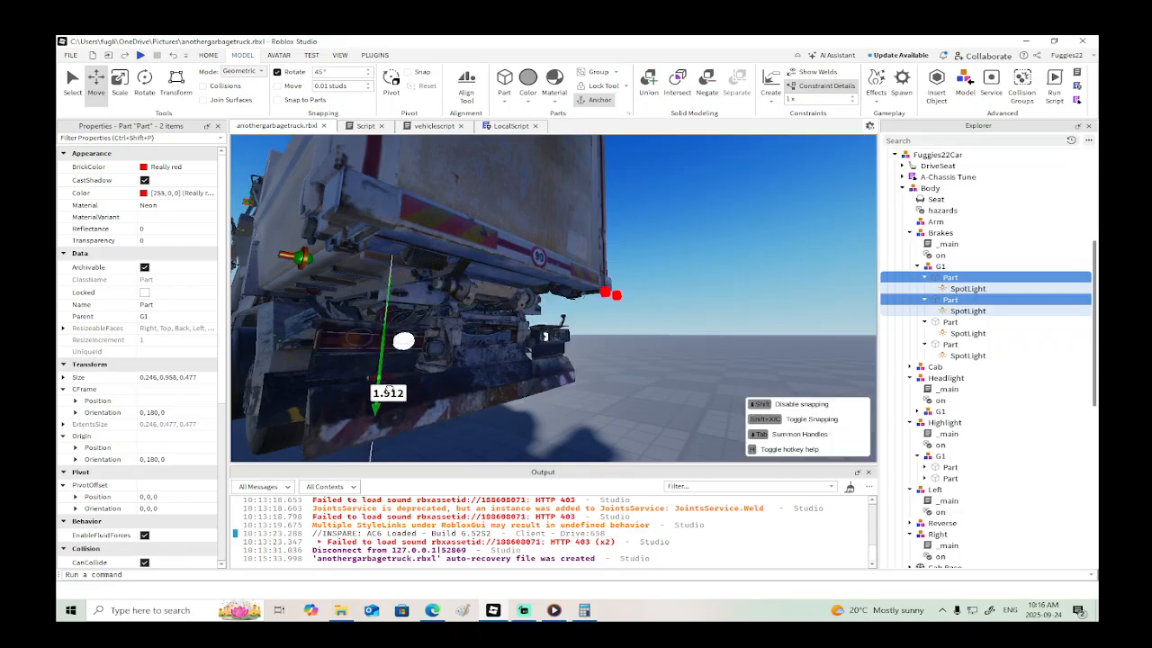
{"action": "left_click_drag", "start_coordinate": [389, 389], "coordinate": [389, 390]}
{"action": "left_click_drag", "start_coordinate": [422, 345], "coordinate": [441, 340]}
{"action": "right_click_drag", "start_coordinate": [440, 340], "coordinate": [441, 339]}
- Fit the outer left brake-light part into the left rear lamp at about X 18.81, Y 3.92, Z -22.12
{"action": "left_click", "coordinate": [394, 341]}
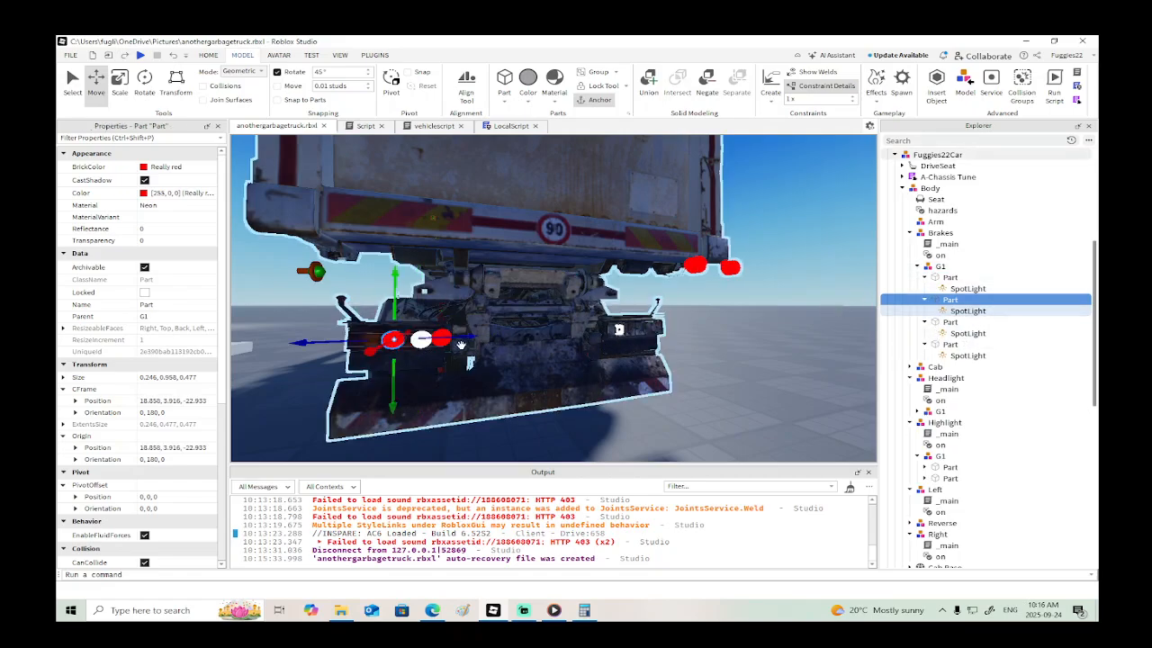
{"action": "left_click_drag", "start_coordinate": [469, 338], "coordinate": [436, 339]}
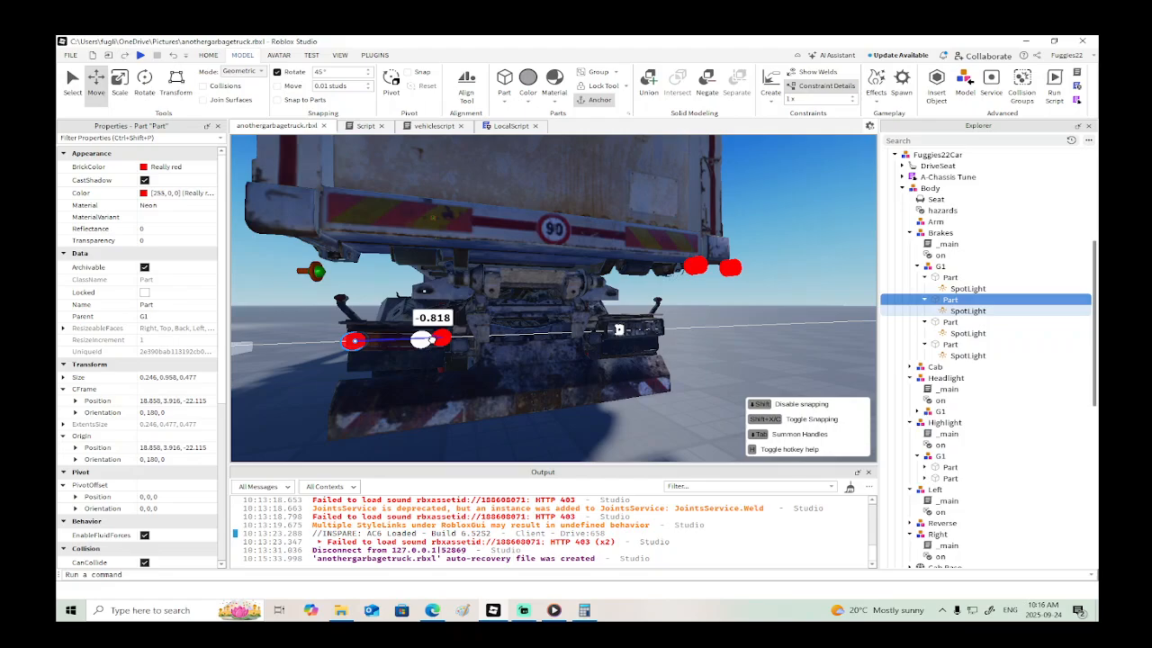
{"action": "right_click_drag", "start_coordinate": [432, 340], "coordinate": [431, 340]}
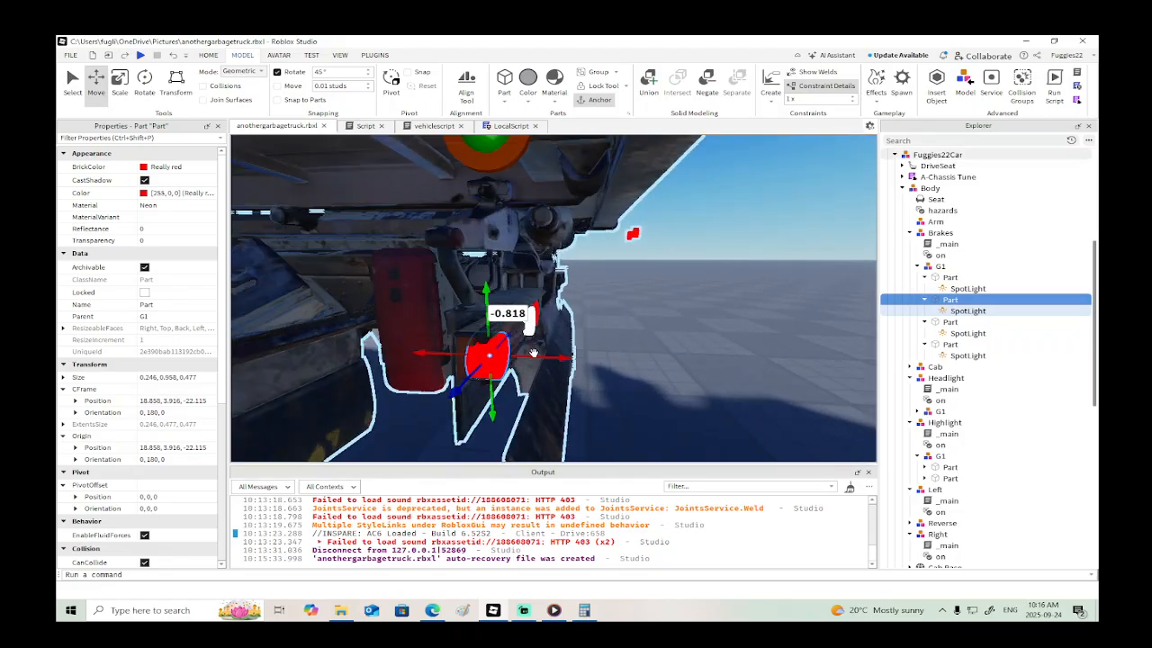
{"action": "left_click_drag", "start_coordinate": [532, 353], "coordinate": [528, 357]}
{"action": "right_click_drag", "start_coordinate": [522, 348], "coordinate": [521, 348]}
- Place the inner left brake-light part beside the reverse light at about X 18.85, Y 3.91, Z -22.96
{"action": "left_click", "coordinate": [439, 313]}
{"action": "left_click_drag", "start_coordinate": [441, 312], "coordinate": [406, 315]}
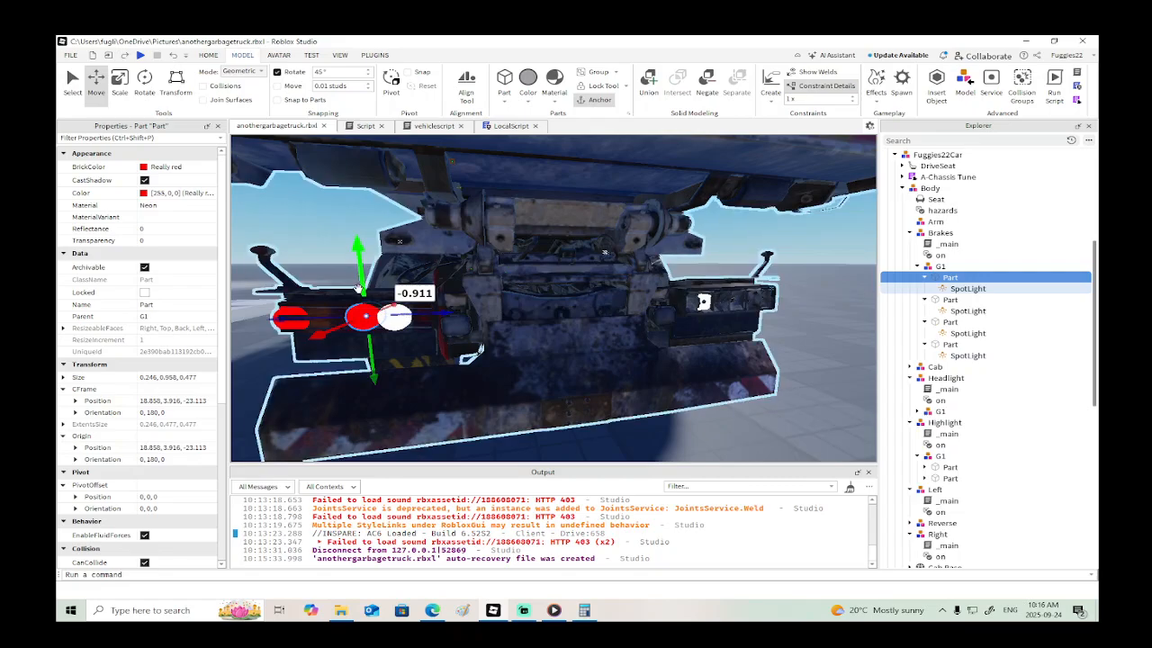
{"action": "left_click_drag", "start_coordinate": [361, 279], "coordinate": [361, 280]}
{"action": "scroll", "coordinate": [488, 302], "scroll_direction": "down", "scroll_amount": 3}
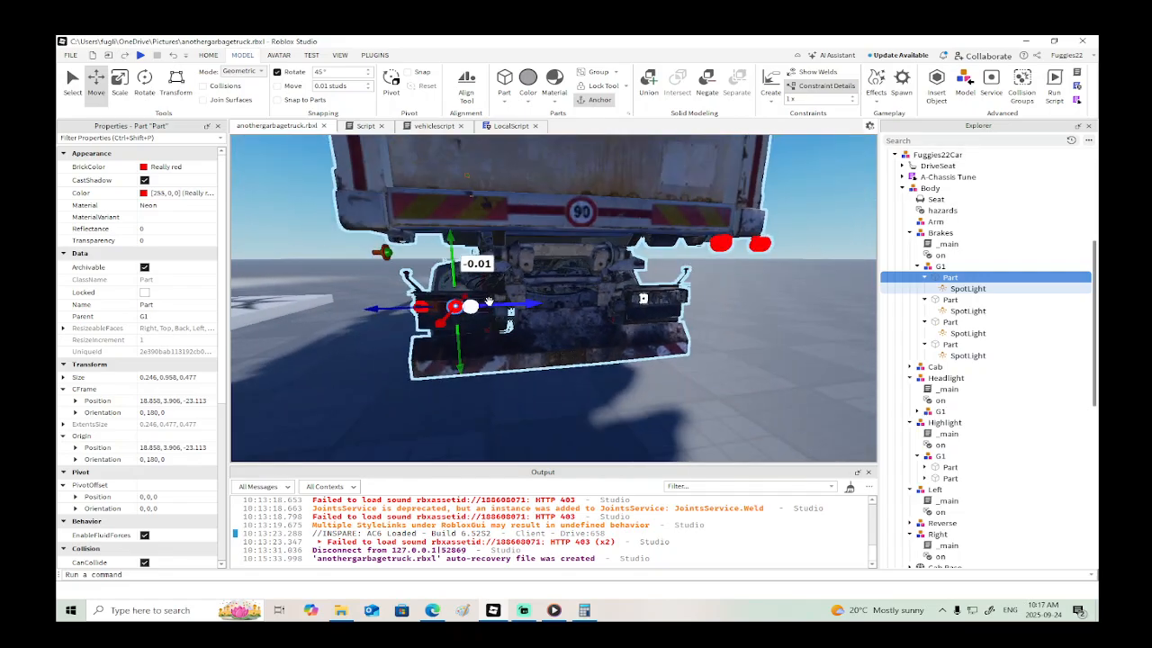
{"action": "left_click_drag", "start_coordinate": [493, 306], "coordinate": [487, 306]}
{"action": "right_click_drag", "start_coordinate": [529, 301], "coordinate": [525, 297]}
{"action": "key", "text": "d"}
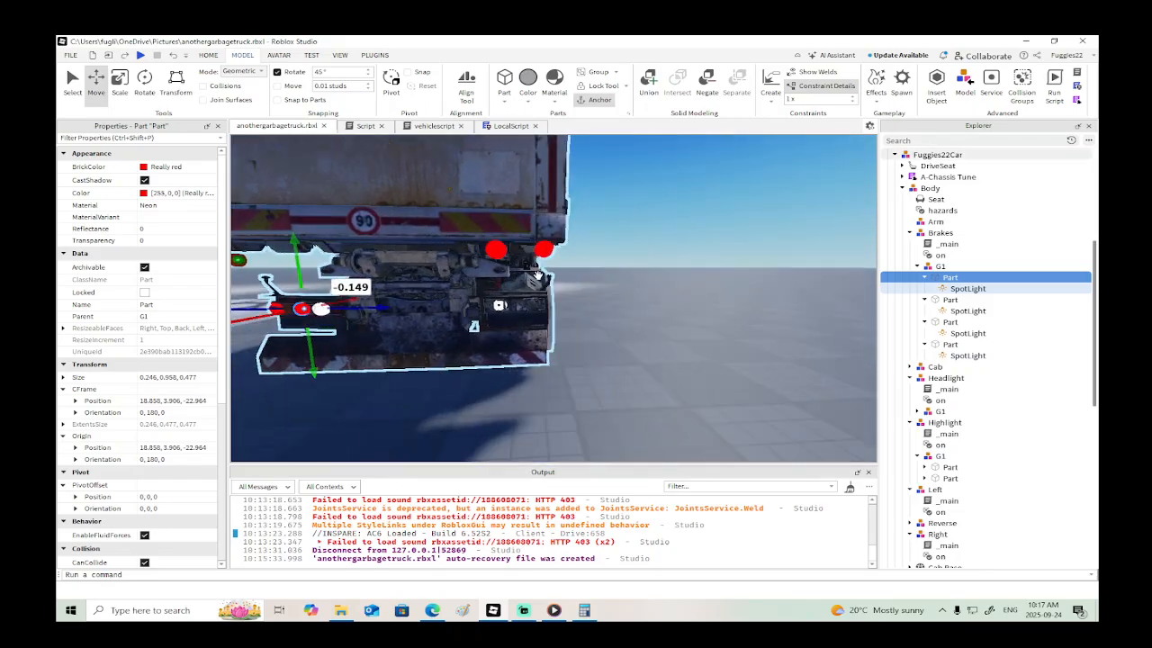
- Move the two right brake-light parts together onto the right rear lamp, at about X 19.18, Y 4.04
{"action": "left_click", "coordinate": [496, 250]}
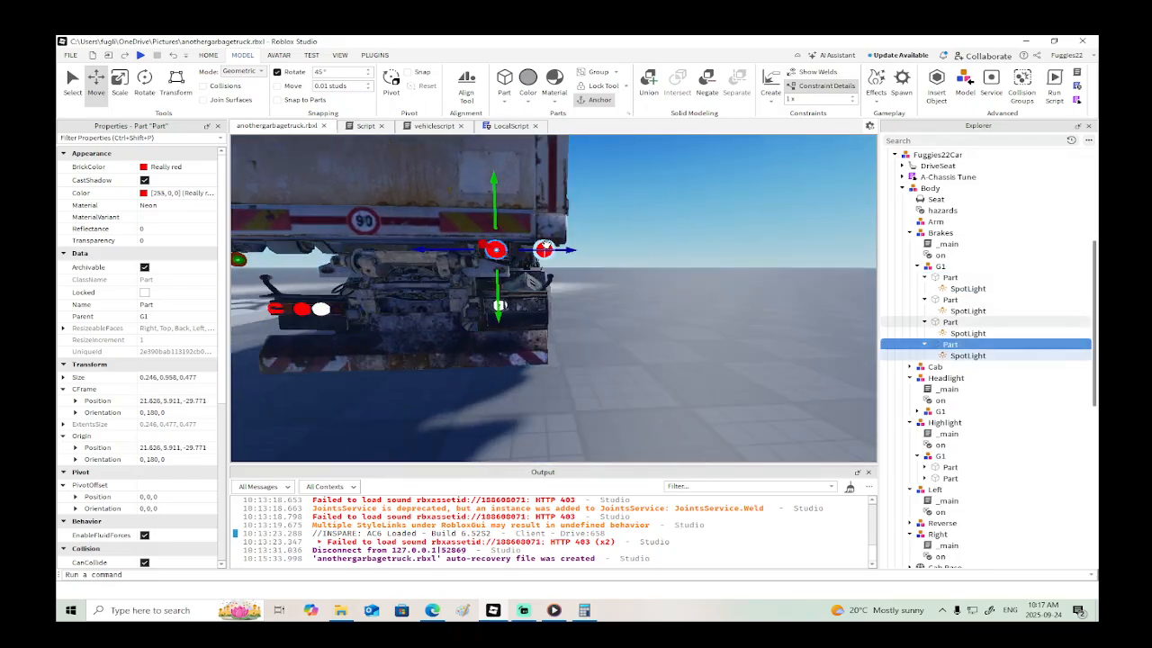
{"action": "left_click", "coordinate": [545, 249], "text": "ctrl"}
{"action": "key", "text": "a"}
{"action": "right_click_drag", "start_coordinate": [545, 249], "coordinate": [551, 248]}
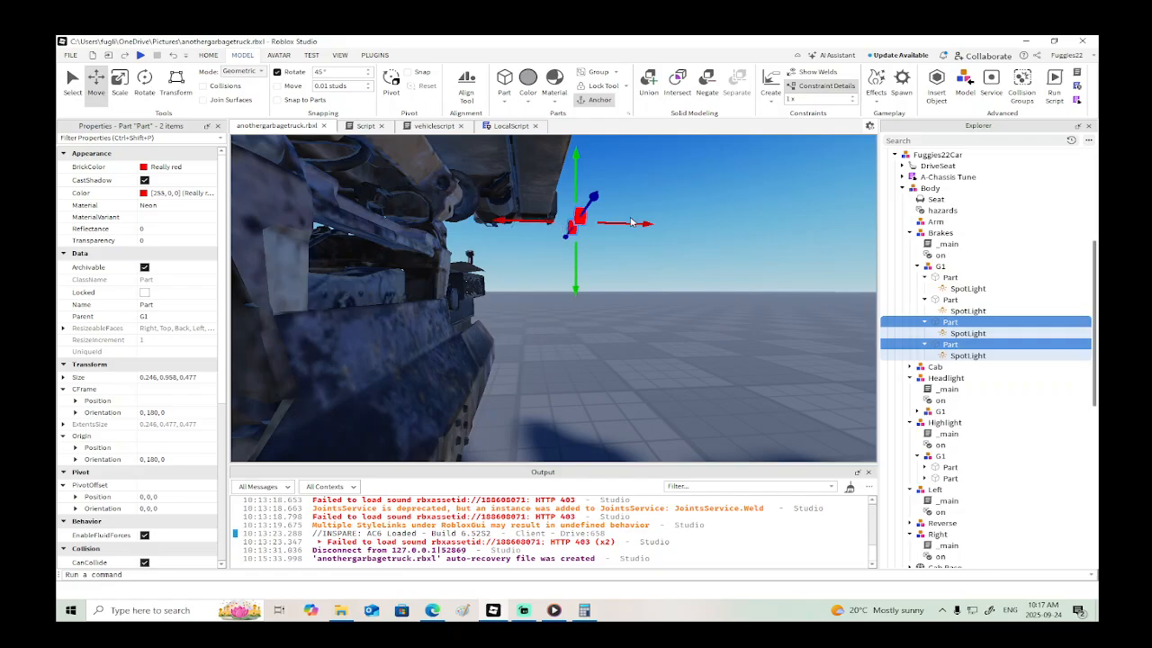
{"action": "left_click_drag", "start_coordinate": [631, 223], "coordinate": [538, 227]}
{"action": "left_click_drag", "start_coordinate": [482, 191], "coordinate": [484, 255]}
{"action": "key", "text": "d"}
{"action": "right_click_drag", "start_coordinate": [487, 264], "coordinate": [519, 290]}
- Push the outer right brake-light part into the right rear lamp, to about X 18.94
{"action": "left_click", "coordinate": [520, 291]}
{"action": "left_click", "coordinate": [520, 290], "text": "alt"}
{"action": "key", "text": "d"}
{"action": "scroll", "coordinate": [514, 286], "scroll_direction": "up", "scroll_amount": 3}
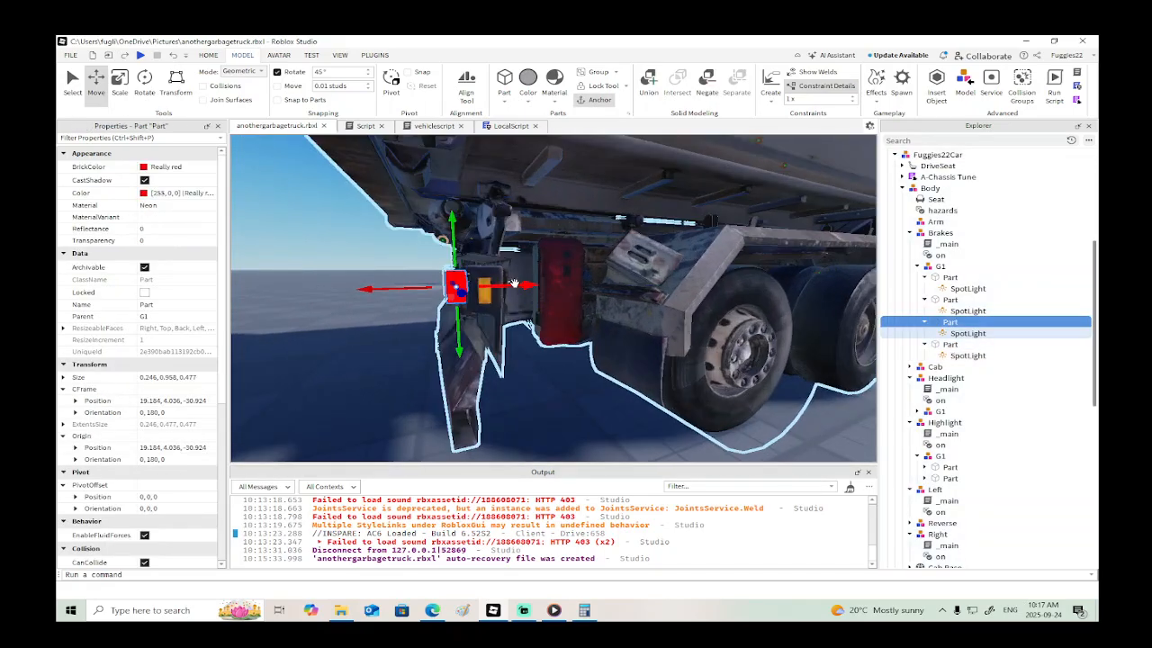
{"action": "left_click_drag", "start_coordinate": [516, 285], "coordinate": [532, 285]}
{"action": "key", "text": "a"}
{"action": "right_click_drag", "start_coordinate": [571, 300], "coordinate": [572, 301]}
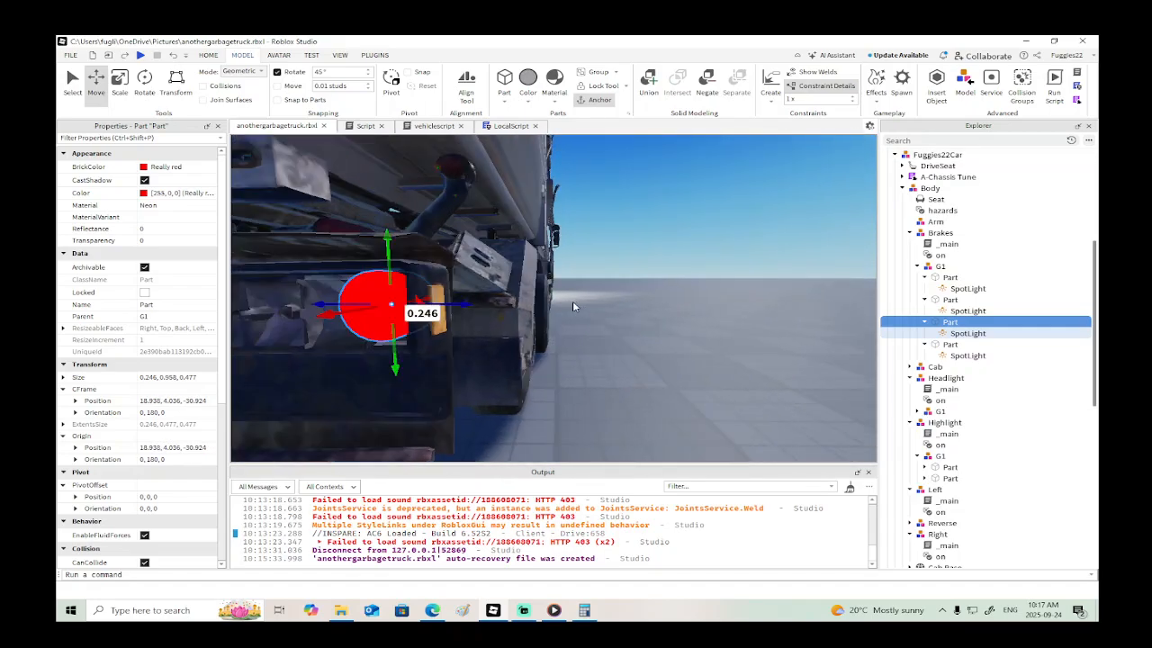
{"action": "key", "text": "s"}
- Fit the inner right brake-light part beside the reverse light at about X 18.84, Z -29.87
{"action": "left_click", "coordinate": [508, 308]}
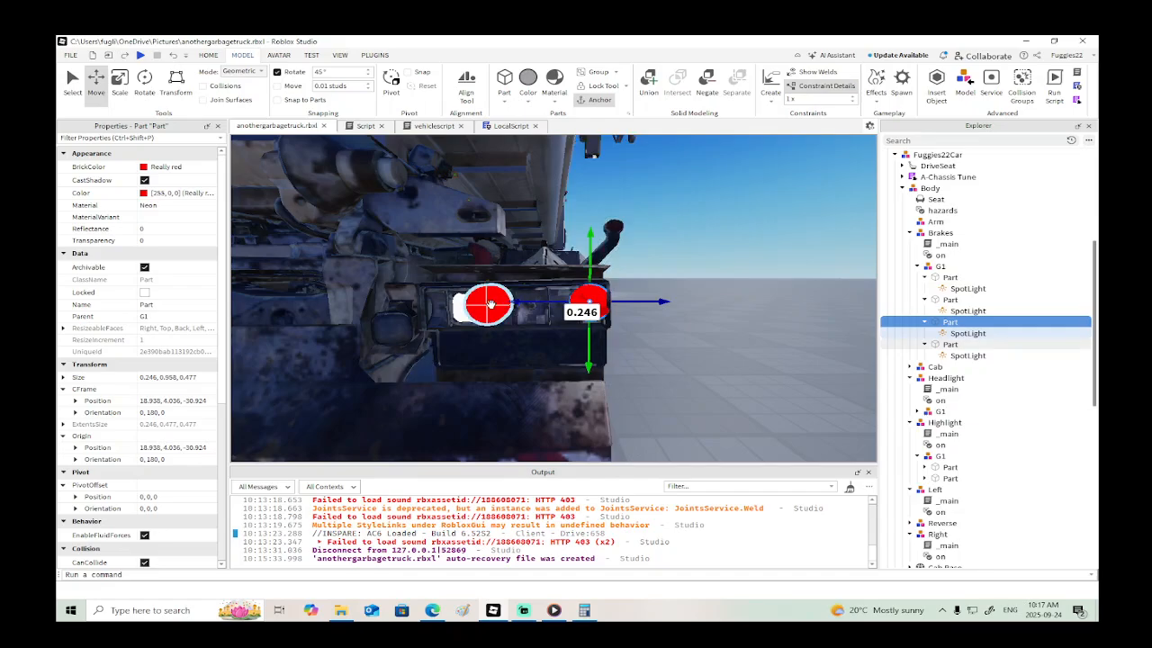
{"action": "left_click_drag", "start_coordinate": [513, 308], "coordinate": [529, 306]}
{"action": "key", "text": "d"}
{"action": "right_click_drag", "start_coordinate": [568, 359], "coordinate": [568, 360]}
{"action": "left_click_drag", "start_coordinate": [546, 304], "coordinate": [581, 304]}
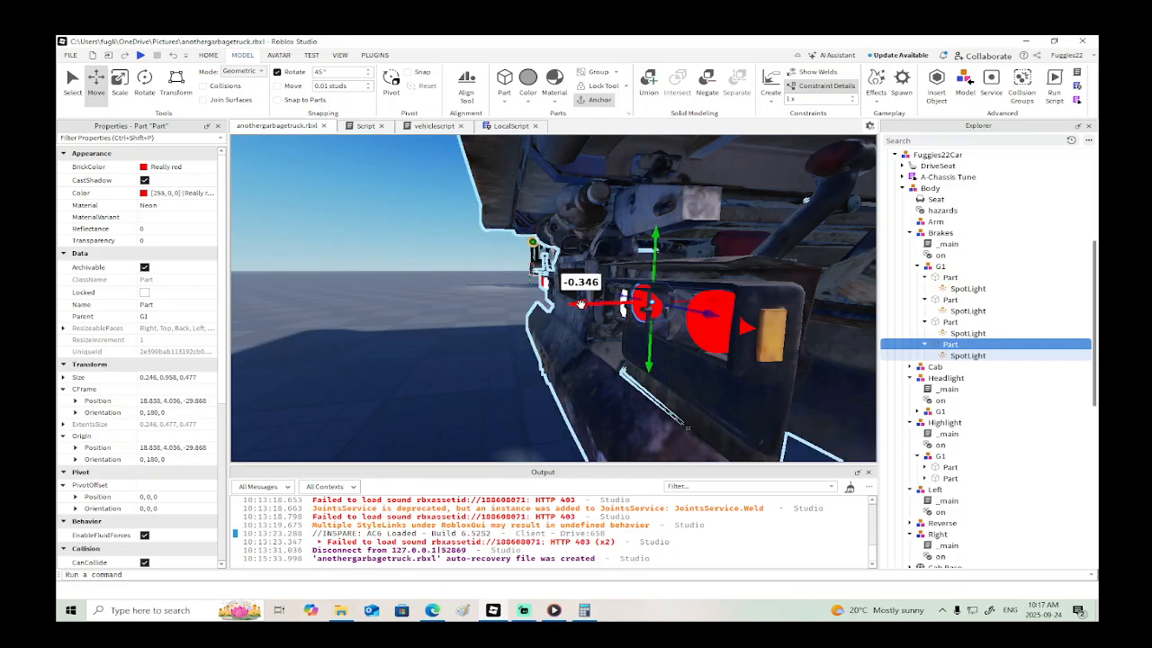
{"action": "key", "text": "a"}
{"action": "right_click_drag", "start_coordinate": [512, 362], "coordinate": [513, 363]}
{"action": "left_click_drag", "start_coordinate": [531, 259], "coordinate": [531, 262]}
- Lower the outer right brake-light part within its lamp to about Y 3.99, Z -30.90
{"action": "left_click", "coordinate": [619, 296]}
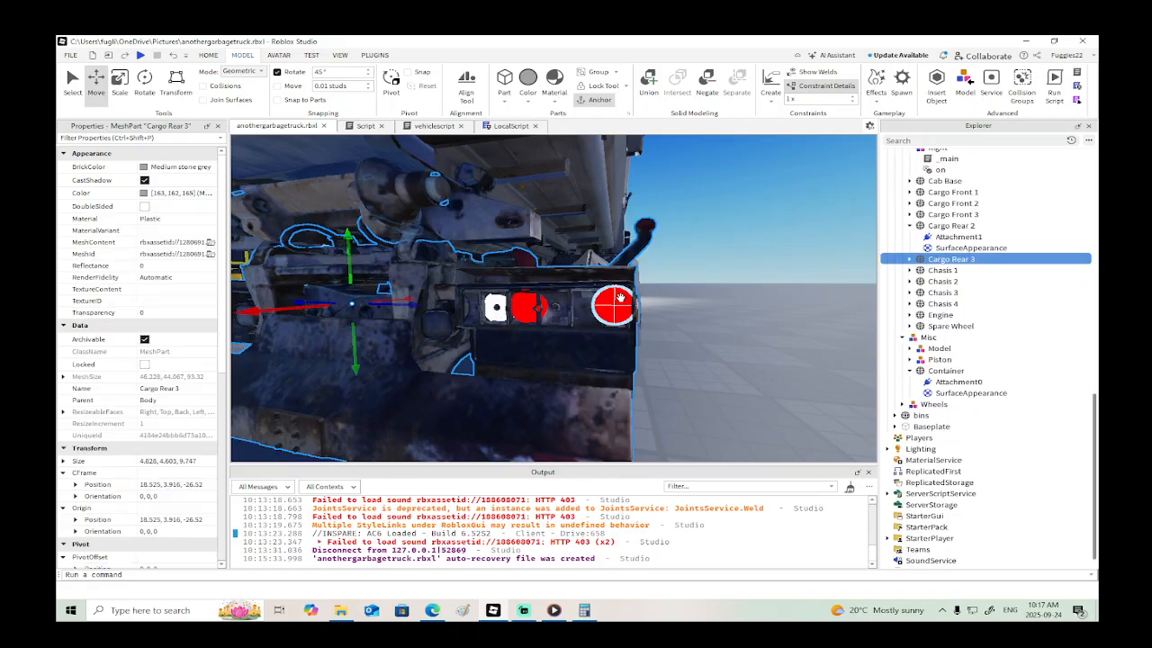
{"action": "scroll", "coordinate": [945, 396], "scroll_direction": "down", "scroll_amount": 1}
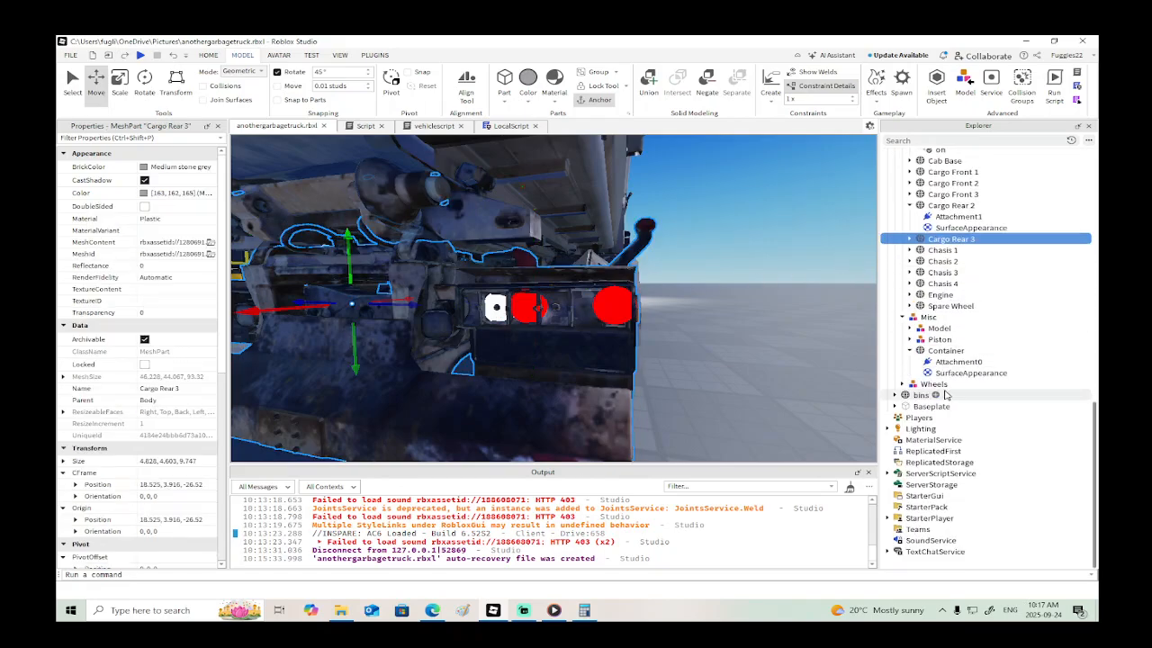
{"action": "scroll", "coordinate": [954, 360], "scroll_direction": "up", "scroll_amount": 6}
{"action": "scroll", "coordinate": [963, 284], "scroll_direction": "up", "scroll_amount": 3}
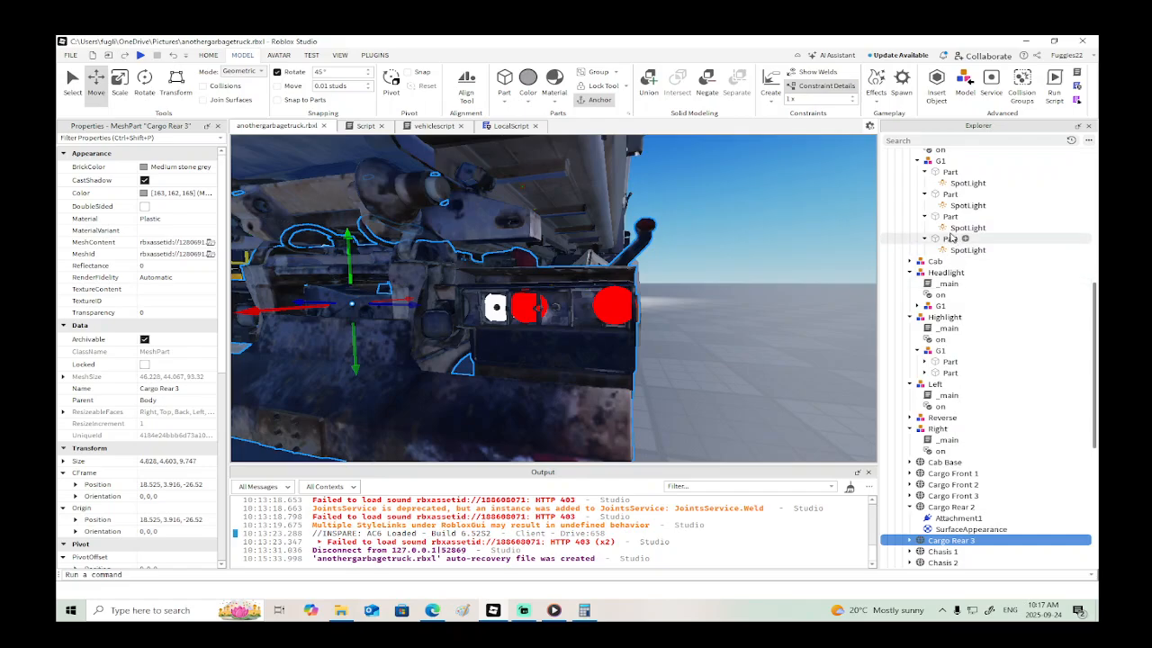
{"action": "left_click", "coordinate": [949, 172]}
{"action": "left_click", "coordinate": [949, 194]}
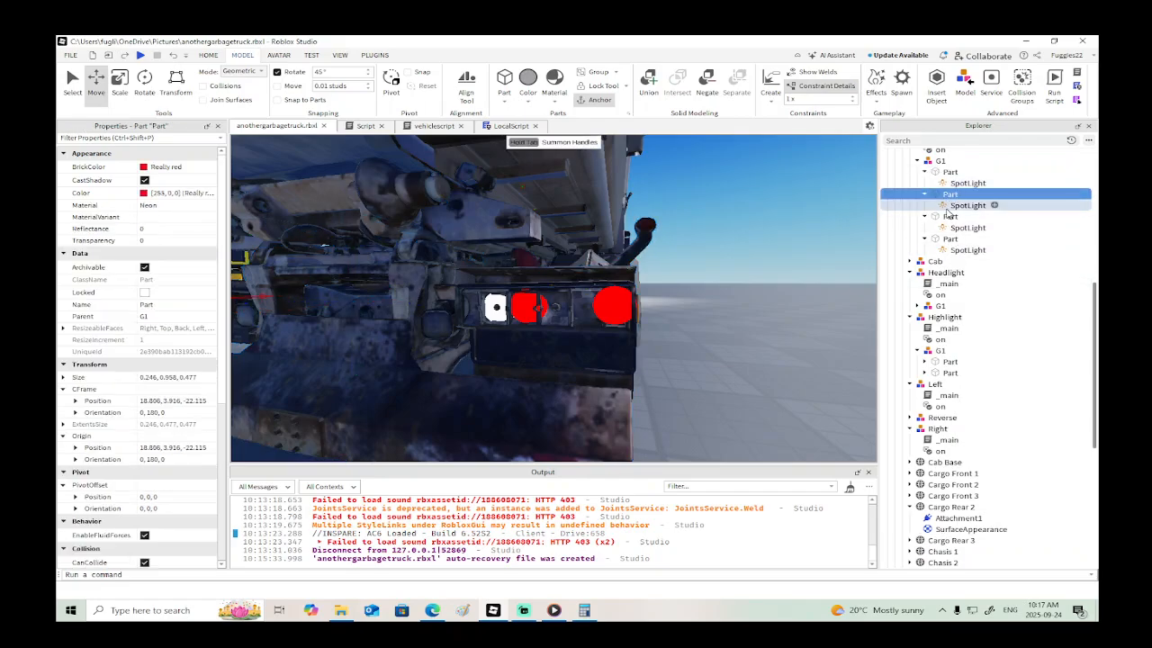
{"action": "left_click", "coordinate": [949, 216]}
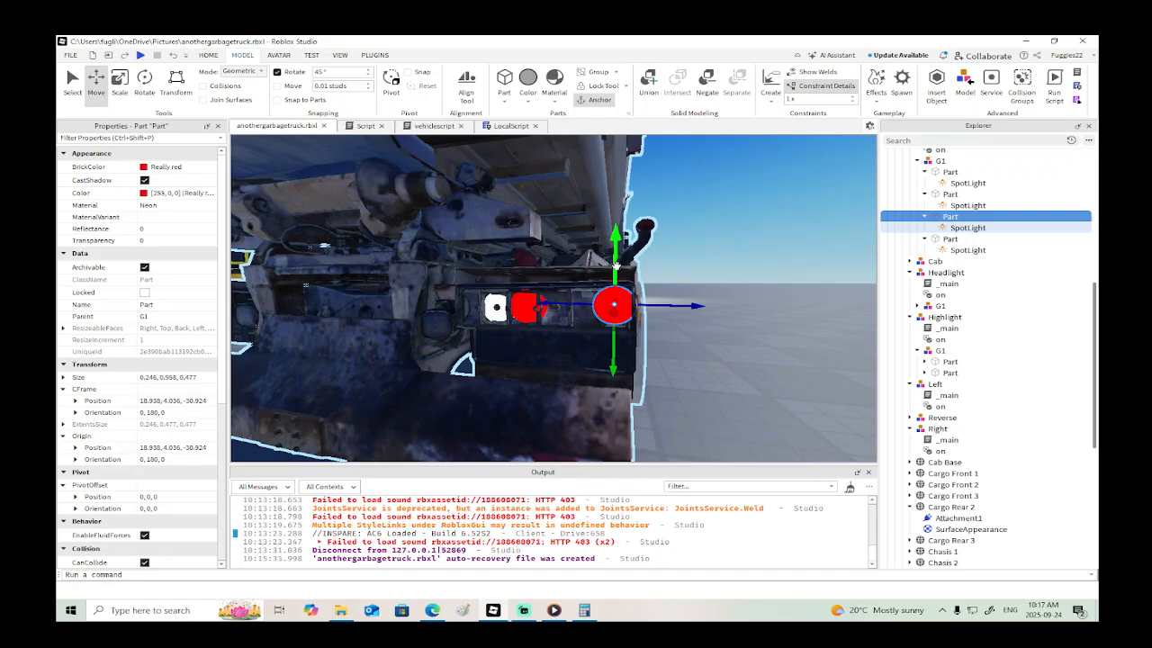
{"action": "left_click_drag", "start_coordinate": [616, 264], "coordinate": [616, 270]}
{"action": "left_click_drag", "start_coordinate": [660, 311], "coordinate": [657, 311]}
{"action": "right_click_drag", "start_coordinate": [668, 324], "coordinate": [666, 324]}
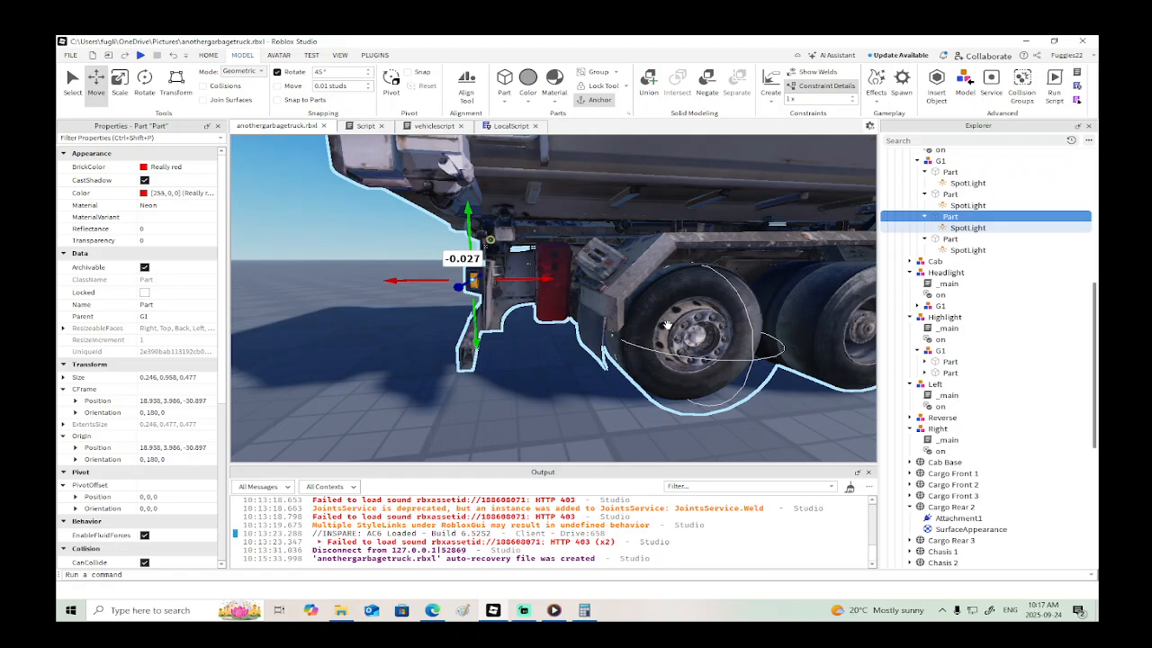
{"action": "scroll", "coordinate": [667, 324], "scroll_direction": "down", "scroll_amount": 10}
{"action": "scroll", "coordinate": [931, 266], "scroll_direction": "up", "scroll_amount": 3}
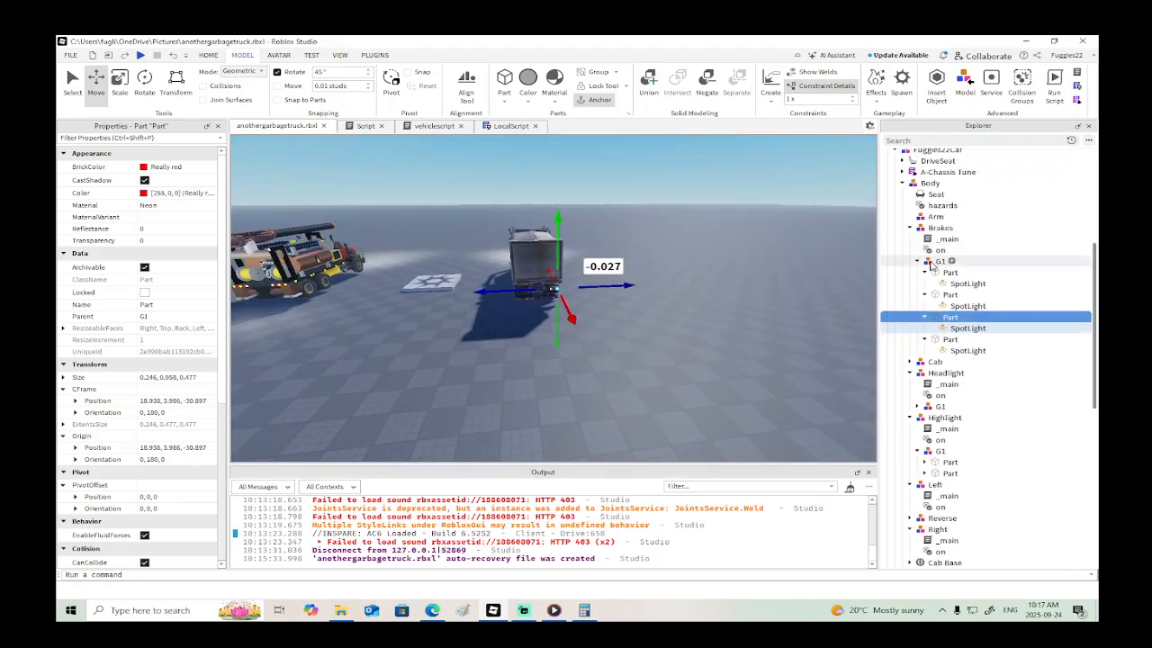
- Collapse the Brakes, Headlight, Highlight, Left and Right light groups inside the garbage truck's Body model
{"action": "left_click", "coordinate": [916, 261]}
{"action": "left_click", "coordinate": [908, 227]}
{"action": "left_click", "coordinate": [908, 250]}
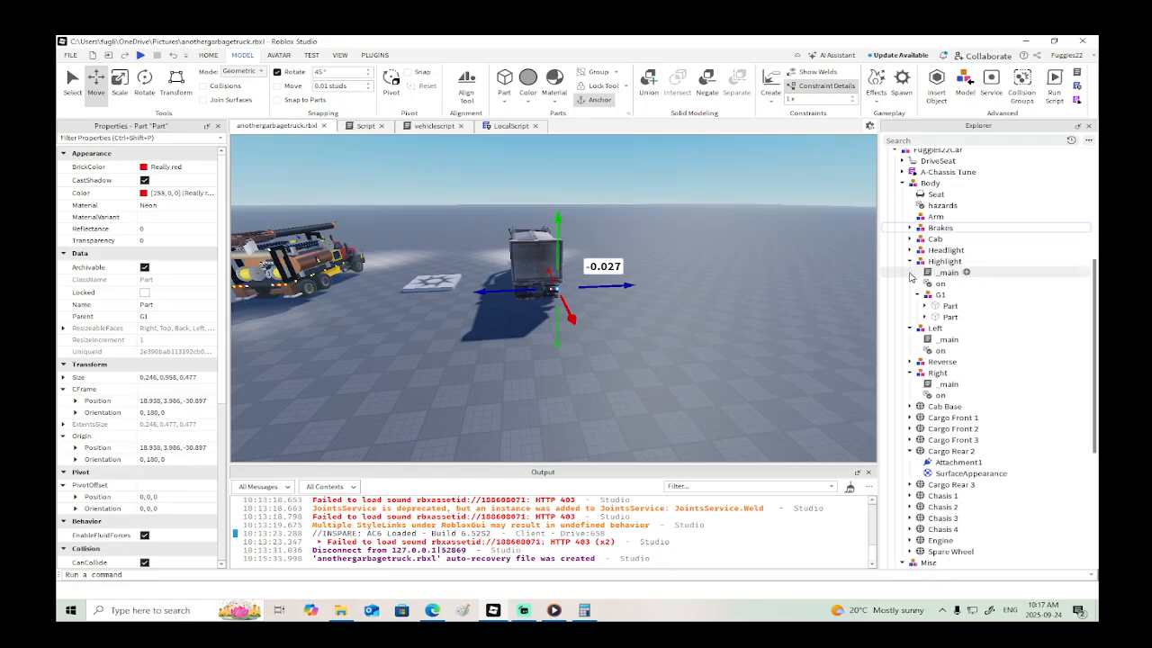
{"action": "left_click", "coordinate": [909, 261]}
{"action": "left_click", "coordinate": [909, 272]}
{"action": "left_click", "coordinate": [908, 294]}
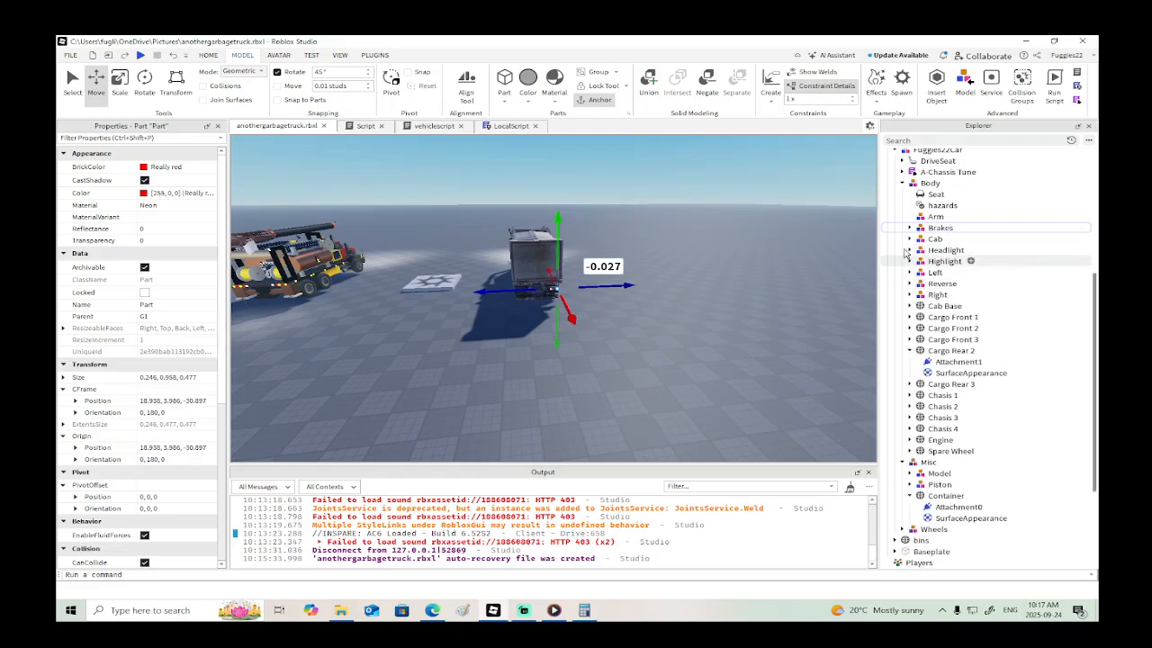
- Select the garbage truck's Body model and keep its contents expanded in the object tree
{"action": "left_click", "coordinate": [907, 186]}
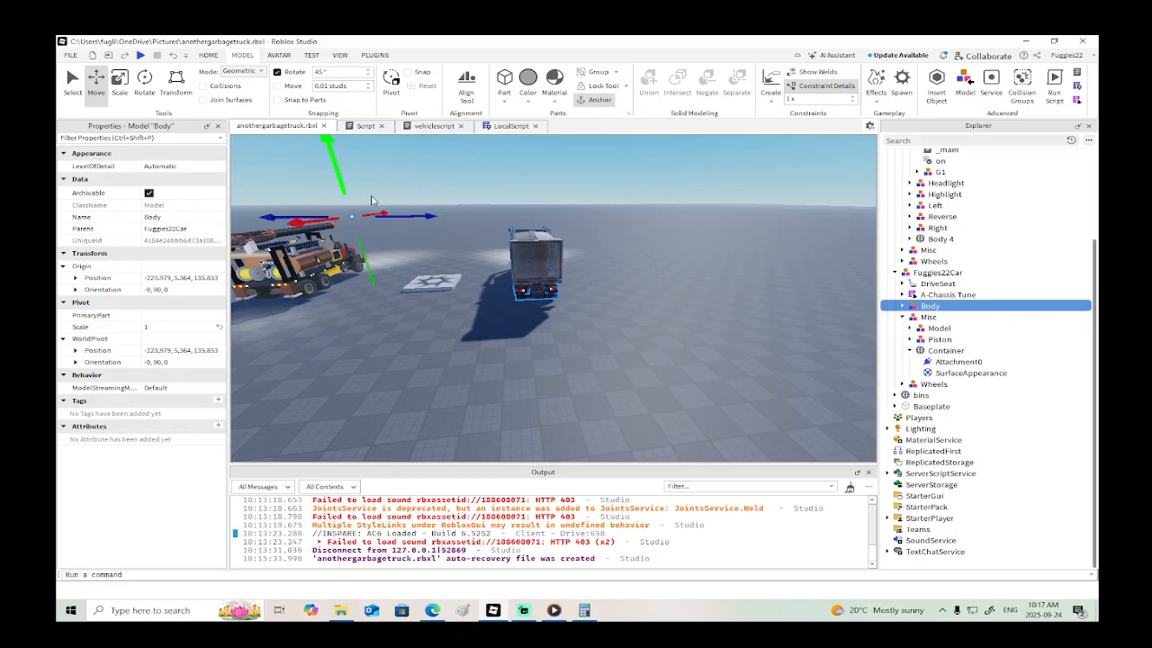
{"action": "right_click_drag", "start_coordinate": [433, 216], "coordinate": [433, 218]}
{"action": "key", "text": "a"}
{"action": "key", "text": "d"}
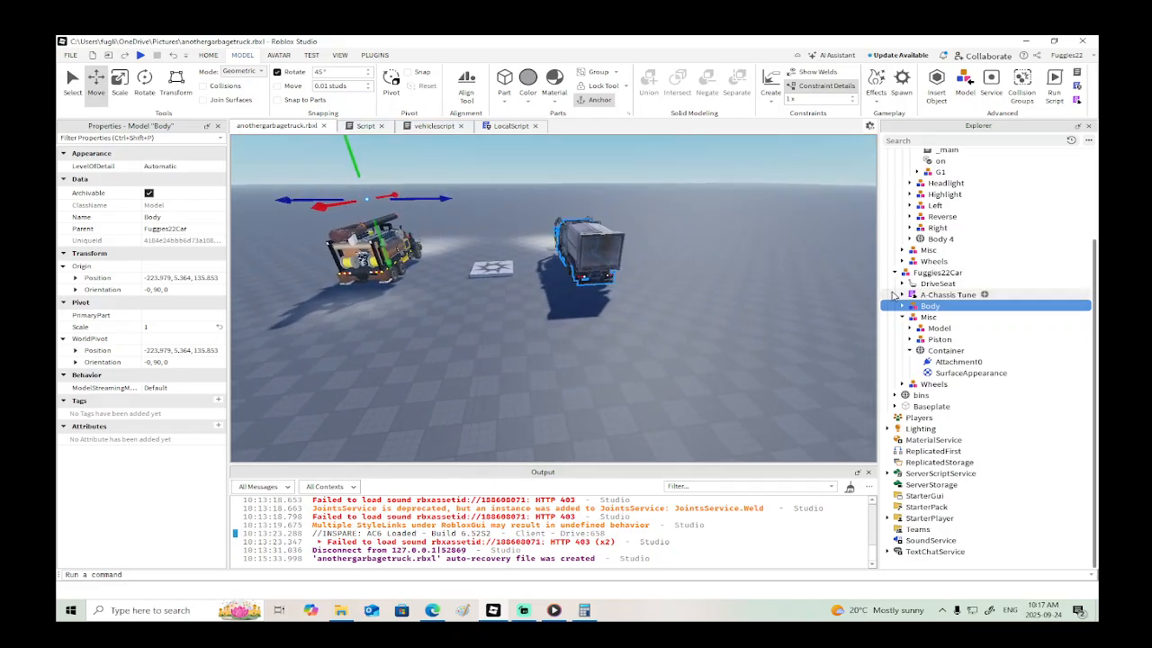
{"action": "scroll", "coordinate": [908, 324], "scroll_direction": "up", "scroll_amount": 2}
{"action": "left_click", "coordinate": [903, 362]}
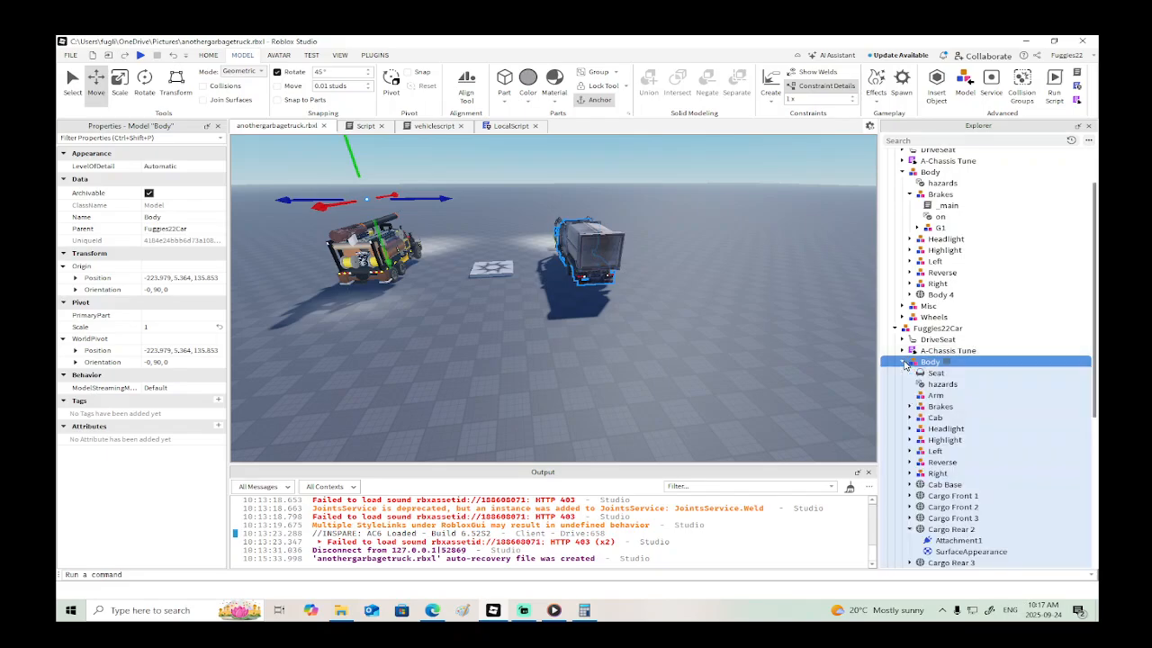
- Try to move the whole garbage truck model sideways, and undo the move
{"action": "left_click", "coordinate": [909, 328]}
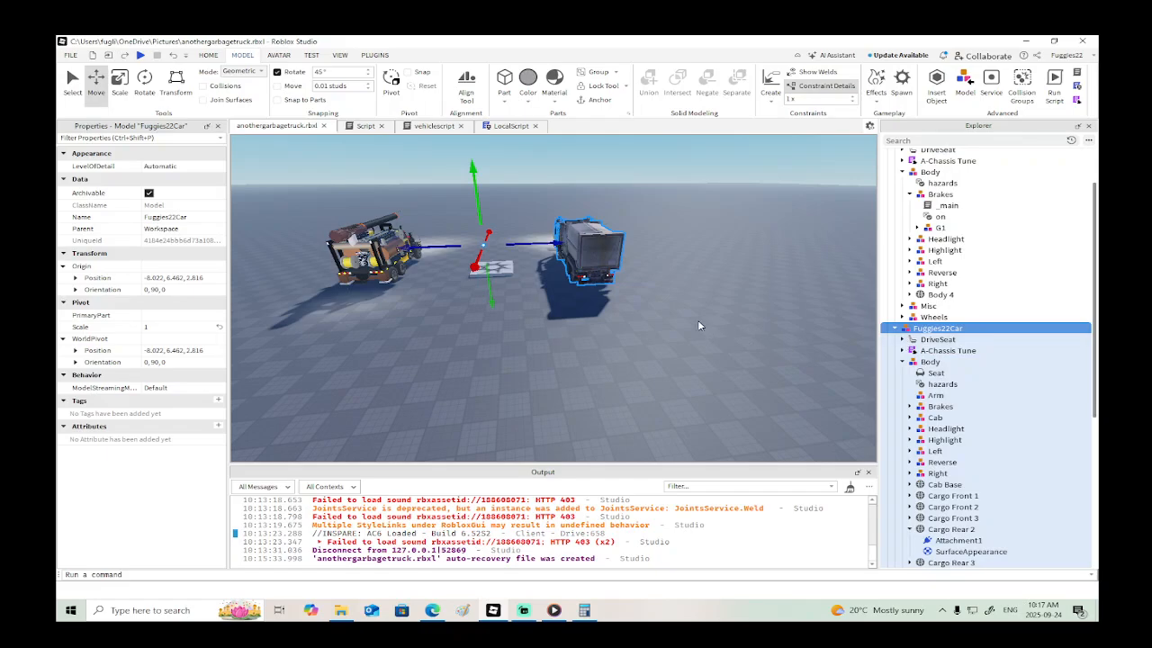
{"action": "left_click_drag", "start_coordinate": [551, 244], "coordinate": [756, 238]}
{"action": "key", "text": "ctrl+z"}
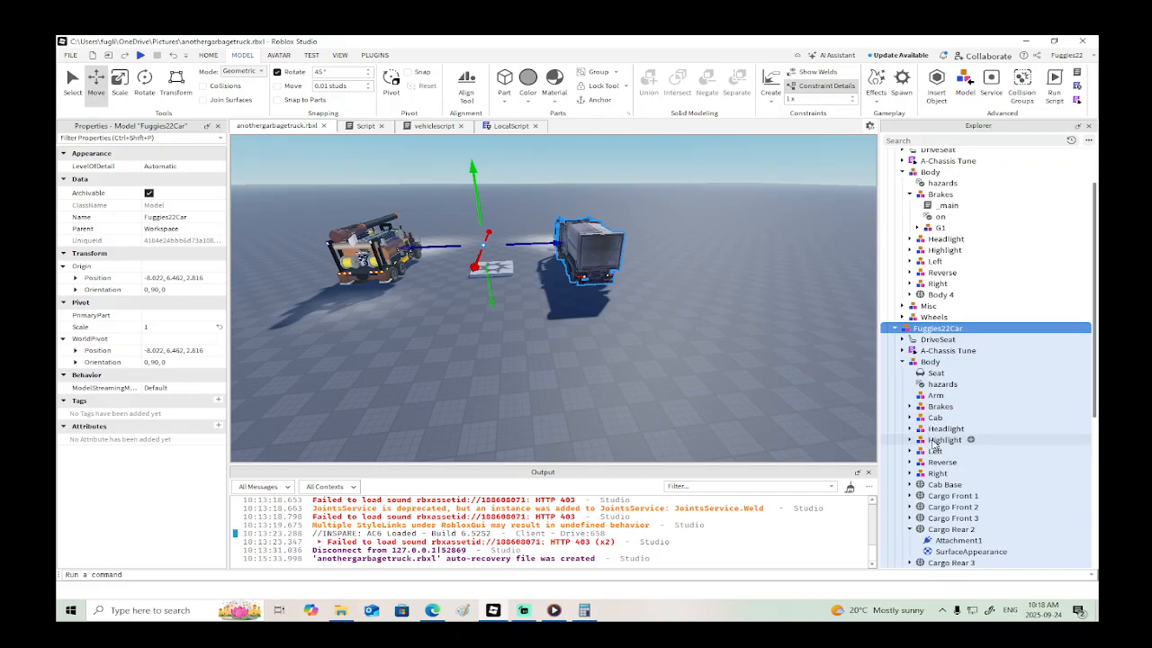
- Inspect the extent of the garbage truck's Body model, and select its Cargo Front 1 mesh to view the properties
{"action": "left_click", "coordinate": [917, 365]}
{"action": "key", "text": "f"}
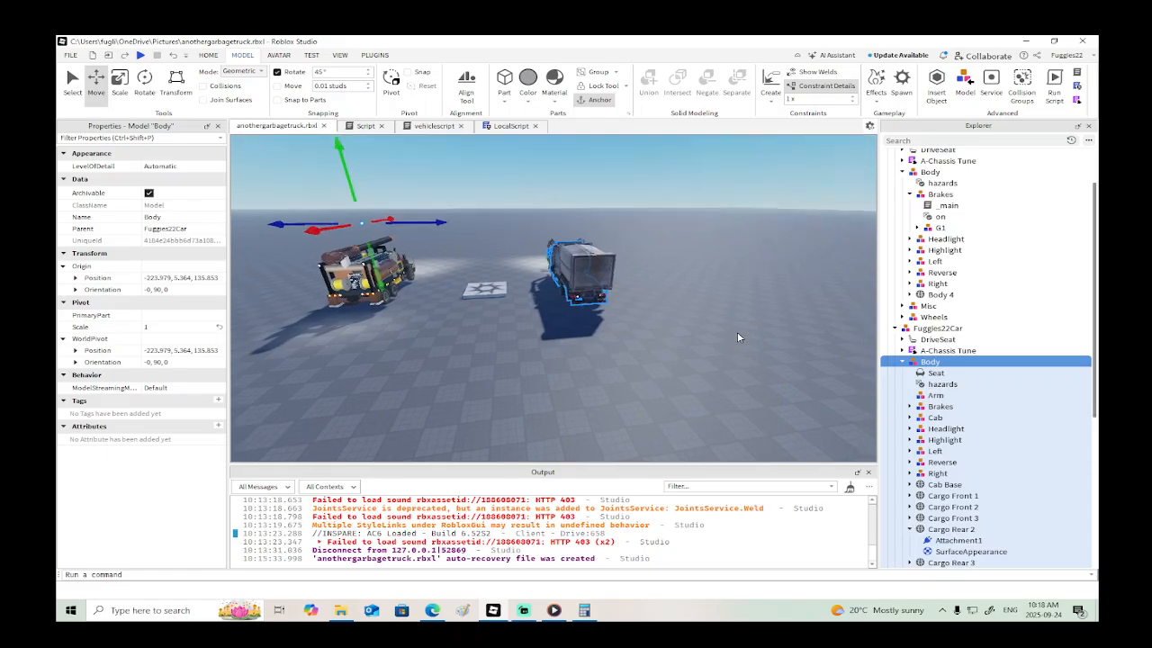
{"action": "key", "text": "w"}
{"action": "right_click_drag", "start_coordinate": [736, 333], "coordinate": [737, 333]}
{"action": "key", "text": "s"}
{"action": "left_click_drag", "start_coordinate": [738, 330], "coordinate": [740, 278]}
{"action": "key", "text": "ctrl+z"}
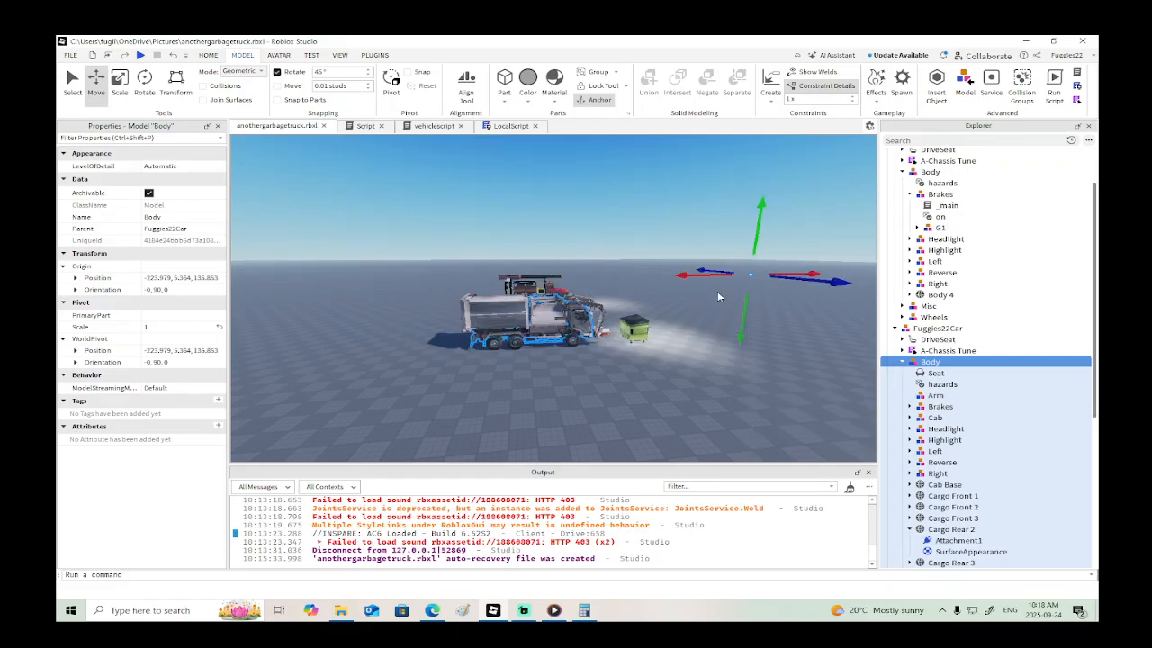
{"action": "scroll", "coordinate": [772, 322], "scroll_direction": "up", "scroll_amount": 5}
{"action": "key", "text": "a"}
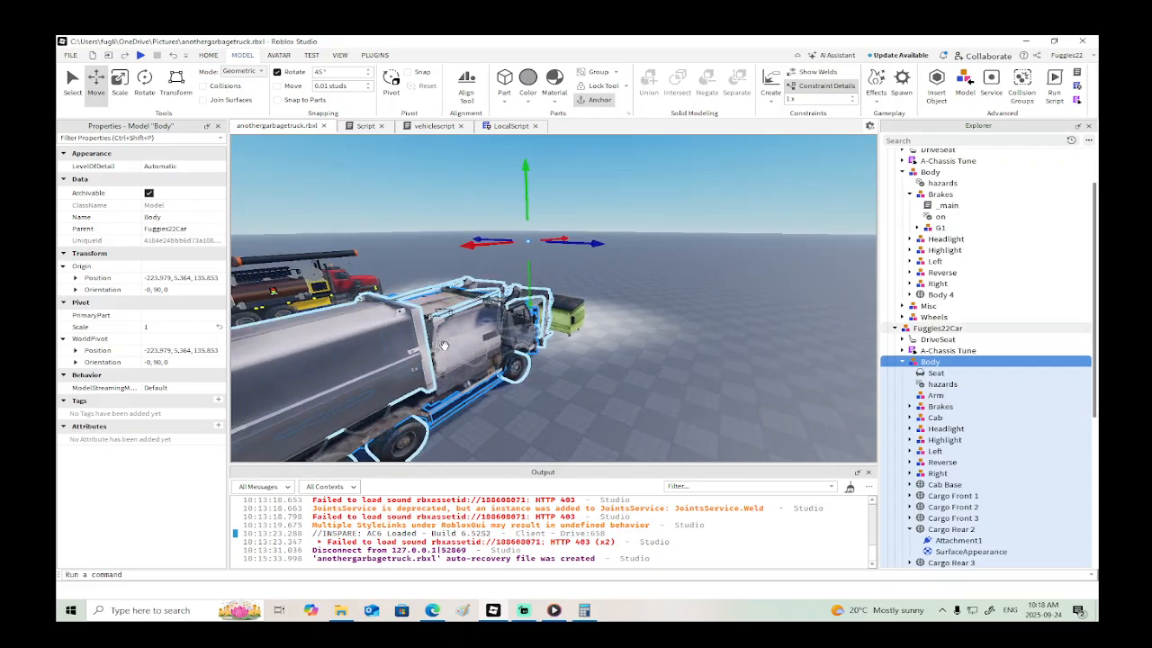
{"action": "left_click", "coordinate": [445, 342], "text": "alt"}
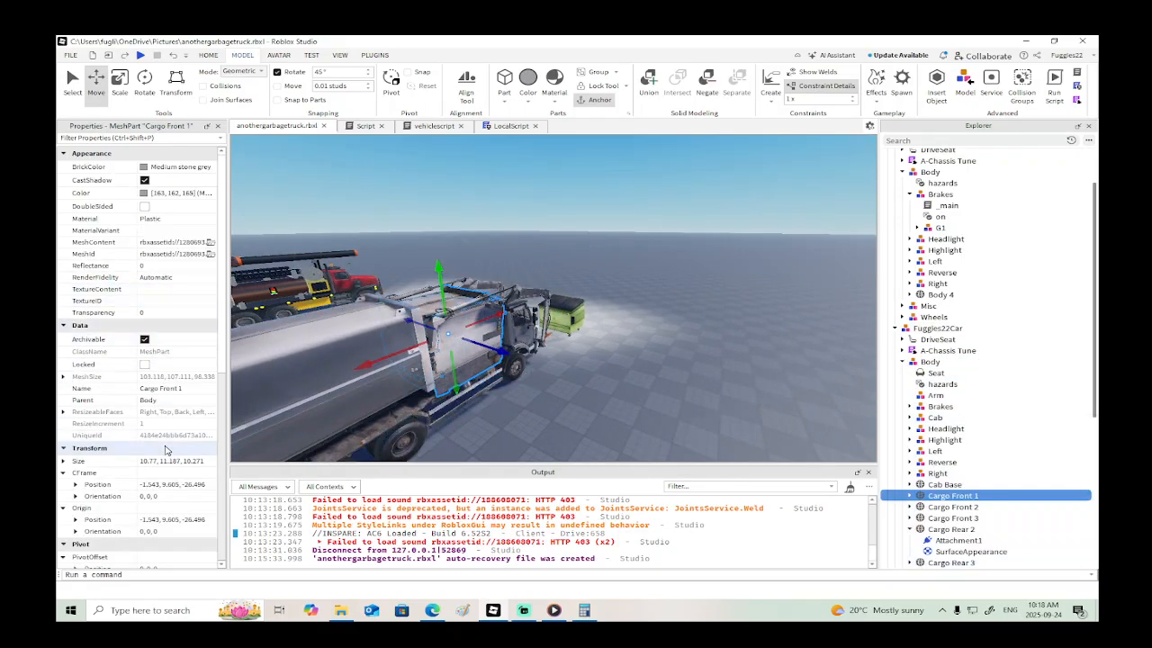
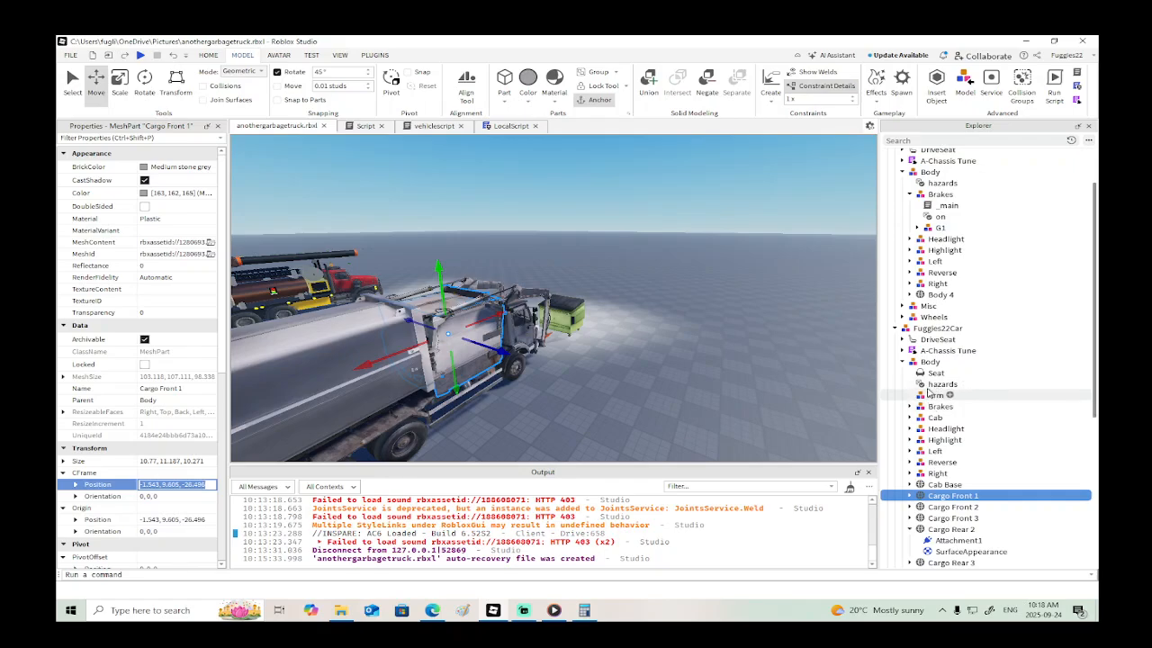
- Set the world pivot position of the garbage truck's Body model to -1.543, 9.605, -26.496, matching the Cargo Front 1 mesh
{"action": "left_click", "coordinate": [921, 366]}
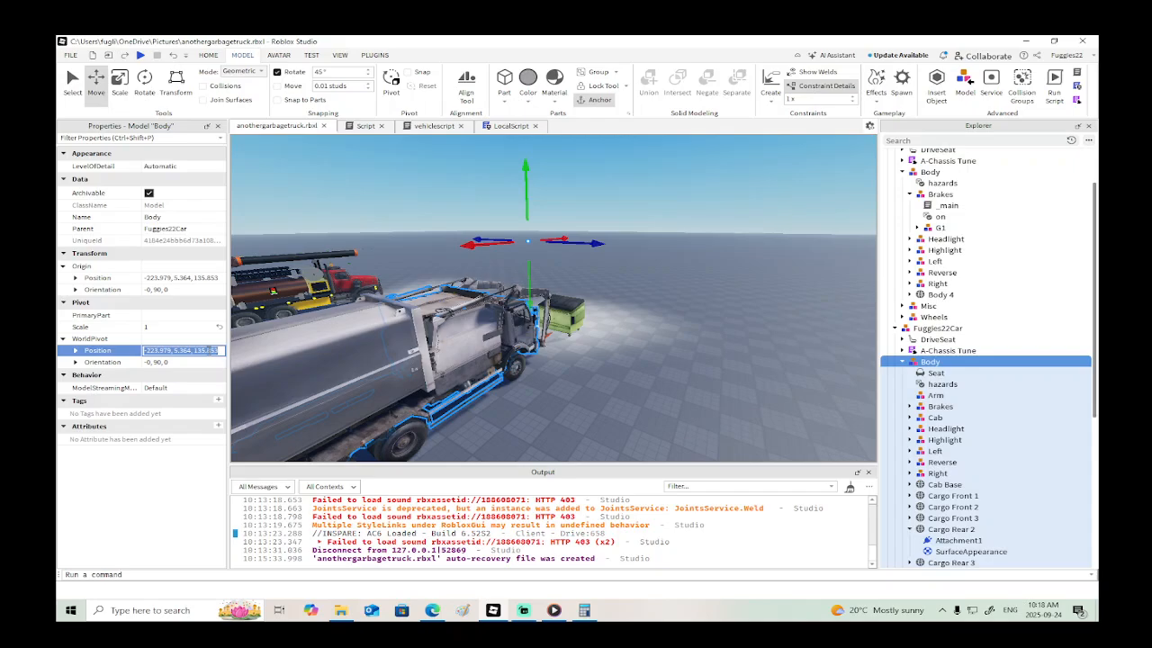
{"action": "key", "text": "Return"}
{"action": "scroll", "coordinate": [558, 378], "scroll_direction": "down", "scroll_amount": 3}
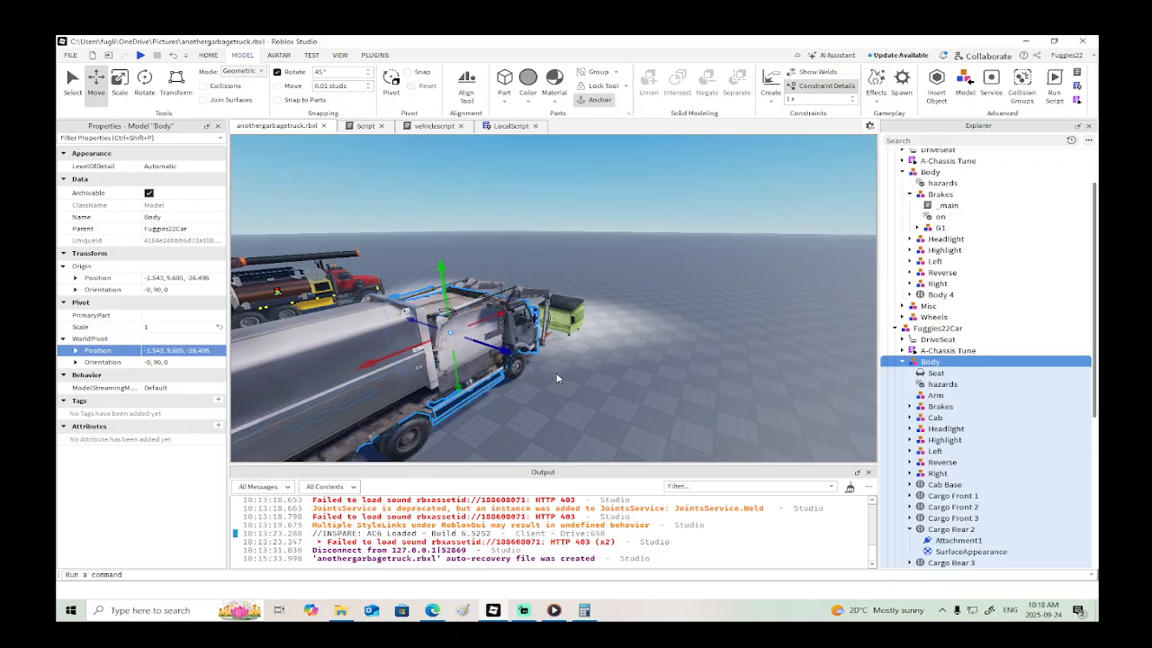
{"action": "right_click_drag", "start_coordinate": [557, 377], "coordinate": [557, 378]}
{"action": "key", "text": "a"}
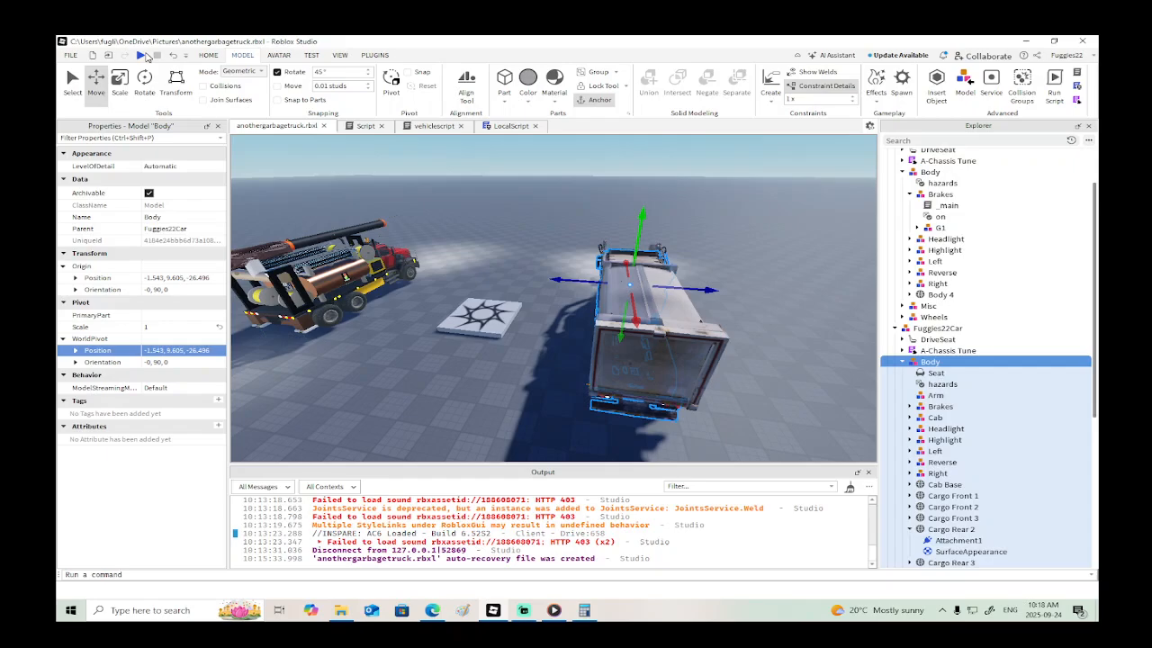
- Run a brief playtest, stop it, and read the garbage truck's light script errors in the output log
{"action": "left_click", "coordinate": [142, 55]}
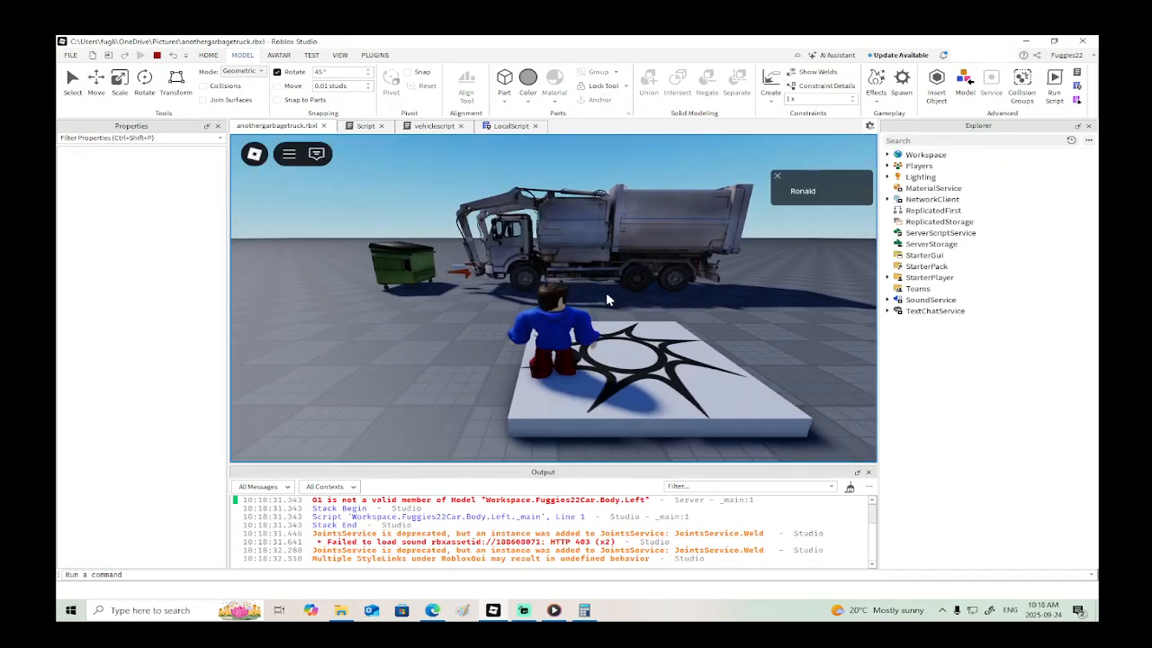
{"action": "left_click", "coordinate": [157, 55]}
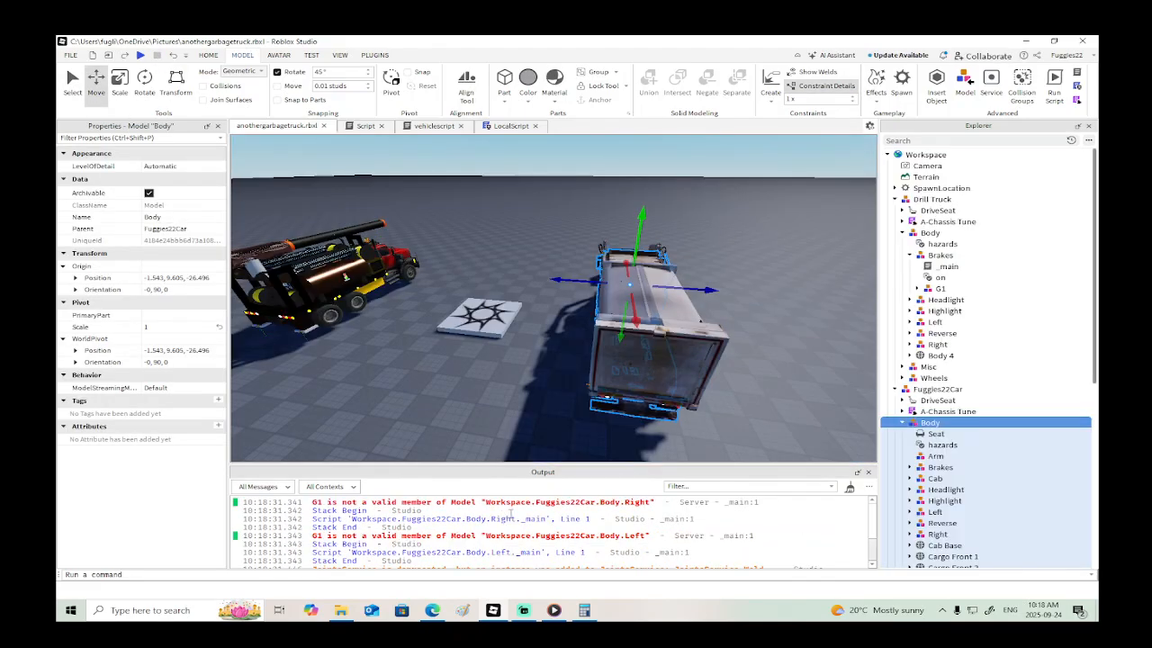
{"action": "scroll", "coordinate": [529, 513], "scroll_direction": "down", "scroll_amount": 3}
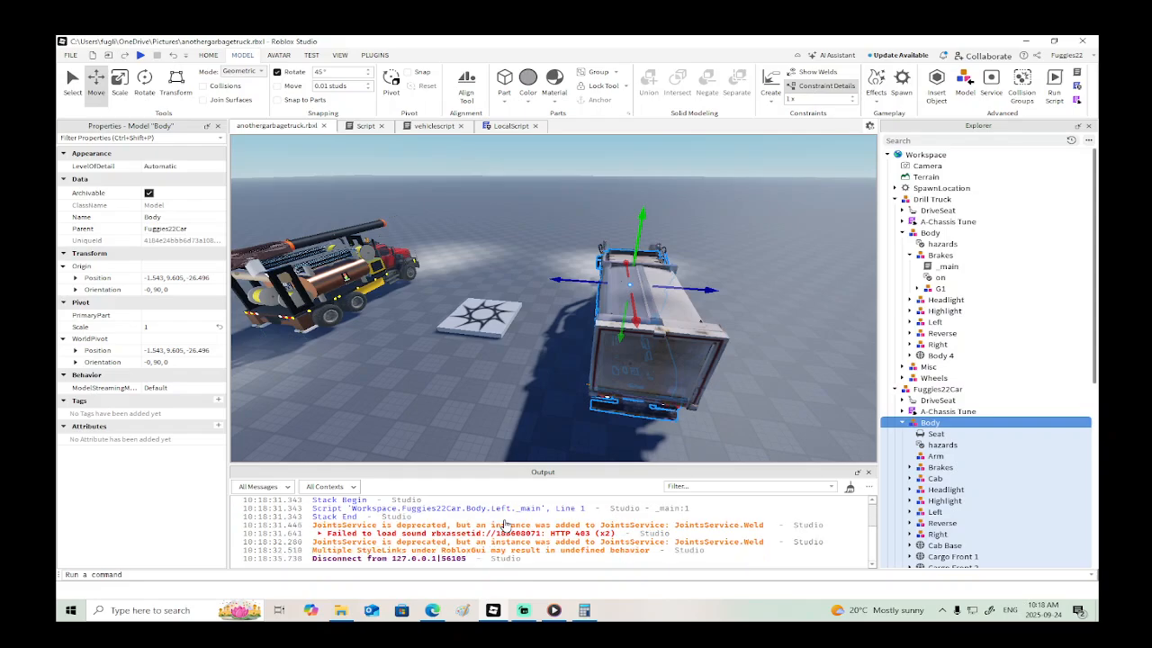
{"action": "scroll", "coordinate": [513, 523], "scroll_direction": "up", "scroll_amount": 3}
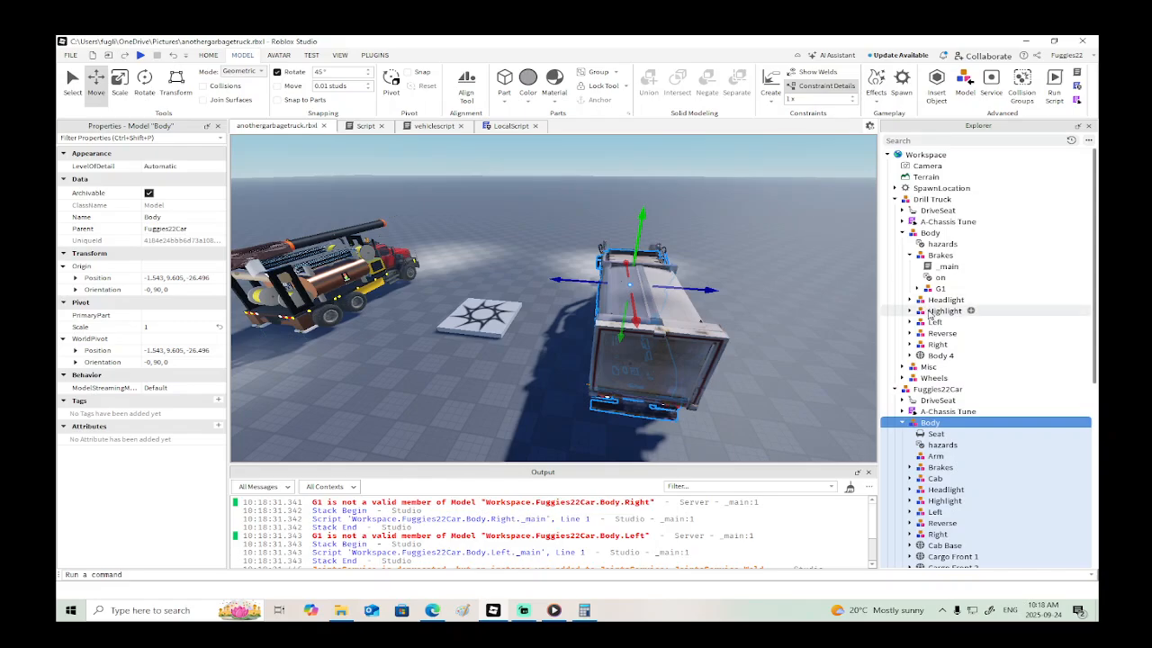
- Collapse the Drill Truck's Brakes group, and playtest entering the garbage truck's driver seat before ending the session
{"action": "left_click", "coordinate": [907, 258]}
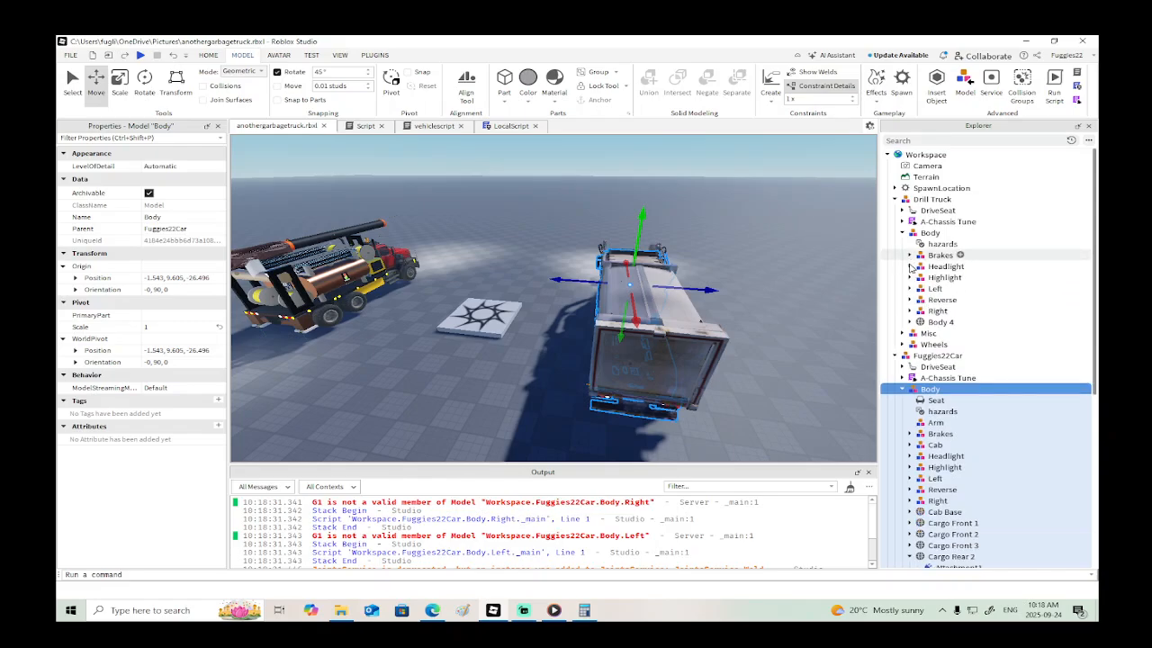
{"action": "left_click", "coordinate": [140, 55]}
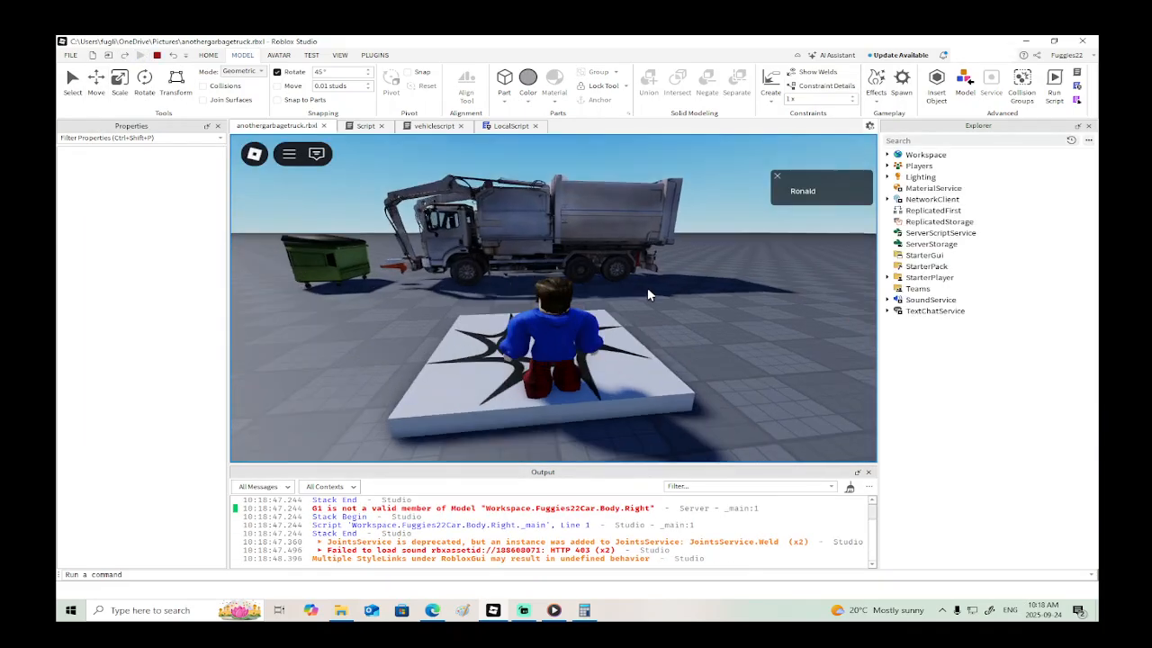
{"action": "key", "text": "w"}
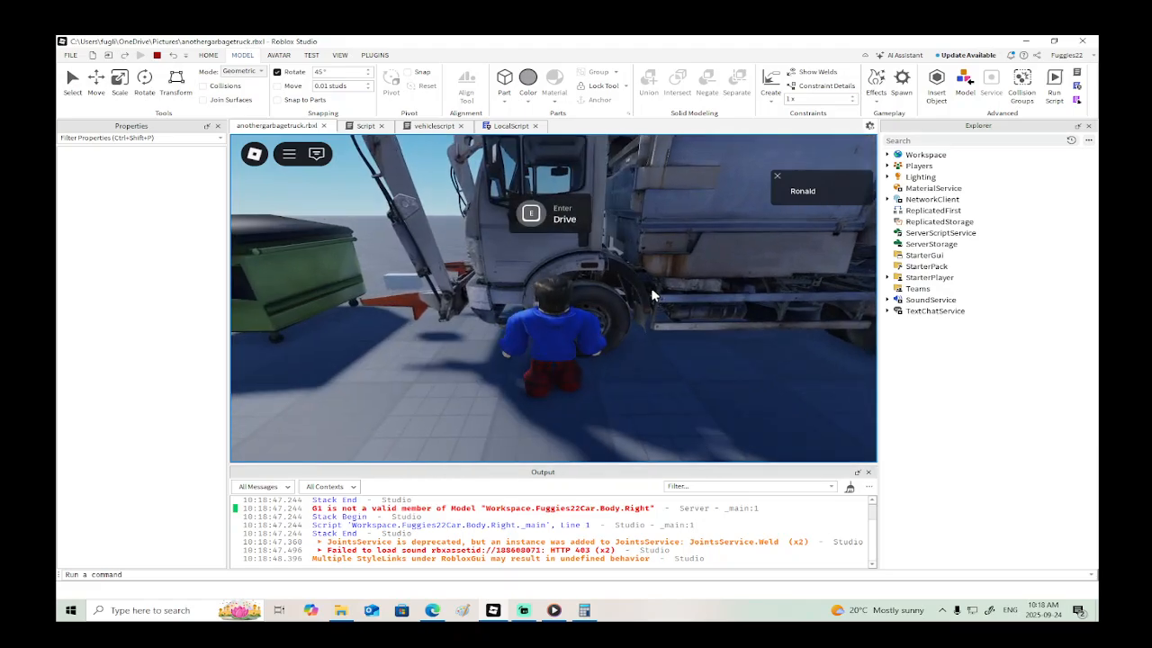
{"action": "key", "text": "e"}
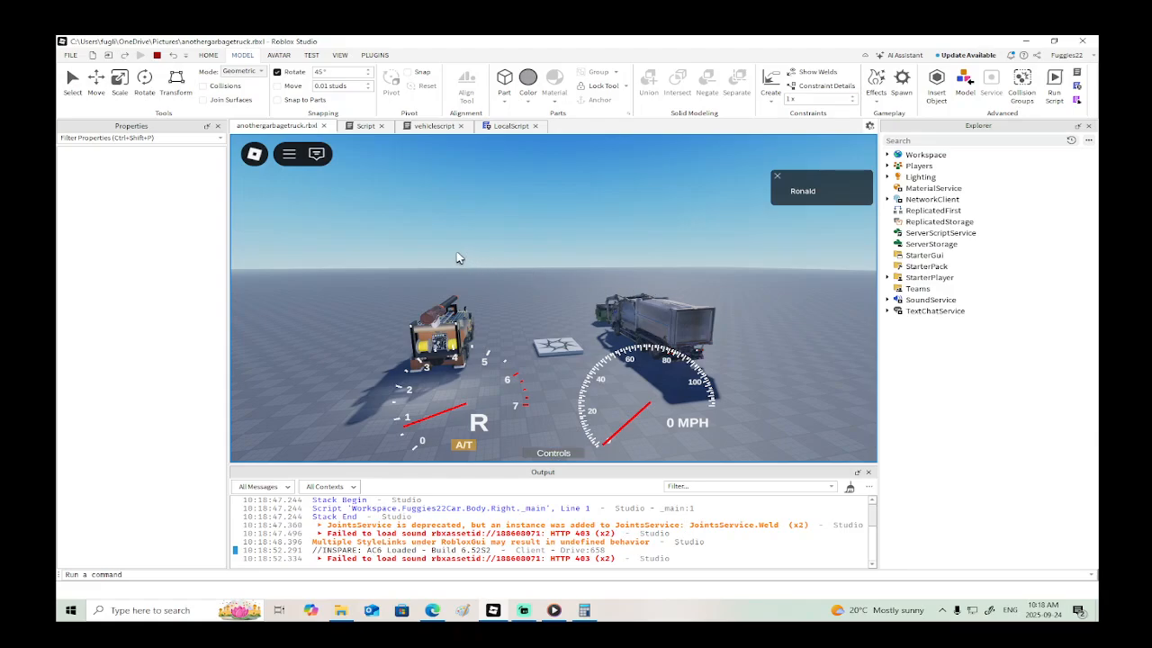
{"action": "left_click", "coordinate": [157, 56]}
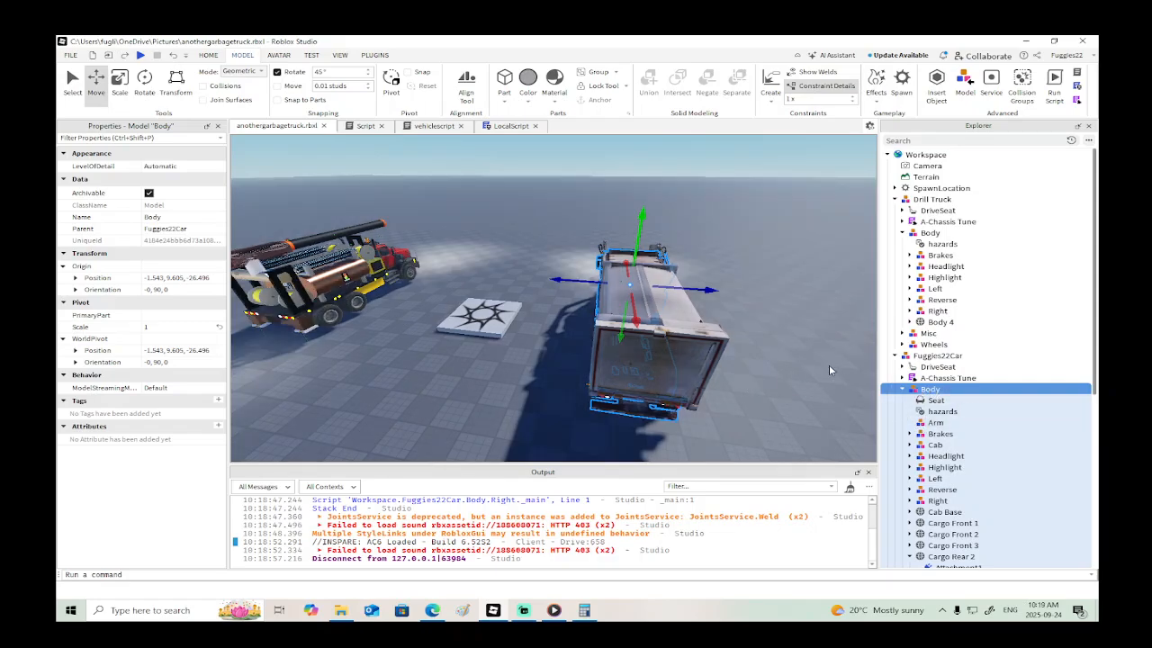
- Expand the garbage truck's Right and Reverse light groups, and inspect Reverse's G1 model and its first light part
{"action": "scroll", "coordinate": [825, 364], "scroll_direction": "down", "scroll_amount": 5}
{"action": "scroll", "coordinate": [867, 359], "scroll_direction": "up", "scroll_amount": 4}
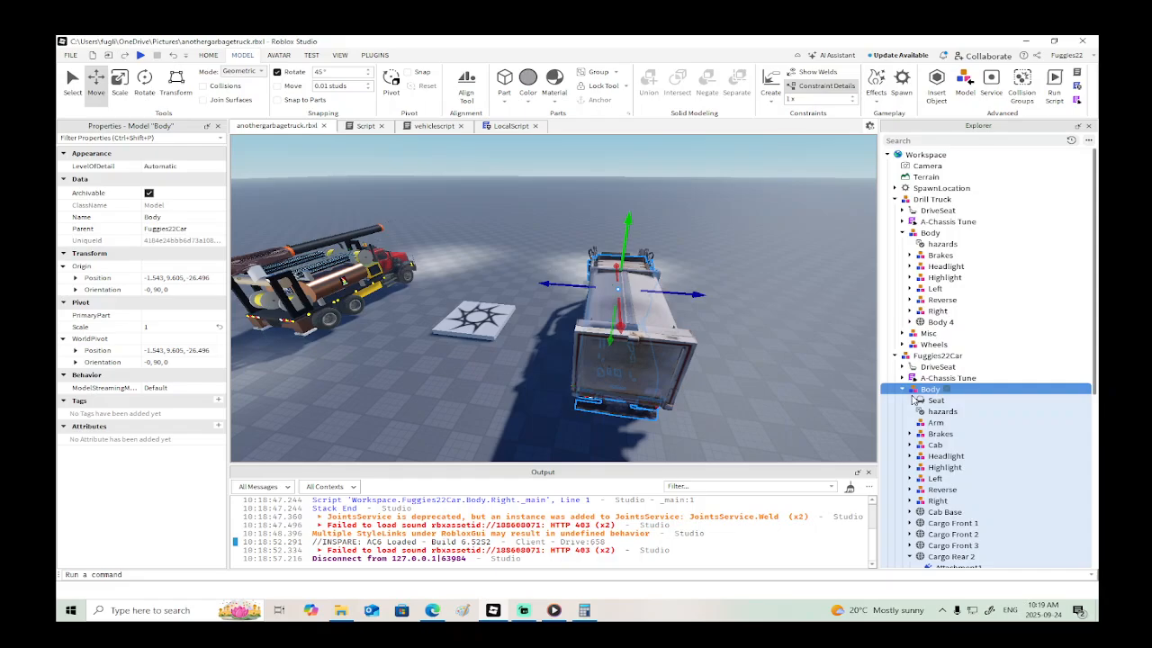
{"action": "scroll", "coordinate": [912, 506], "scroll_direction": "down", "scroll_amount": 3}
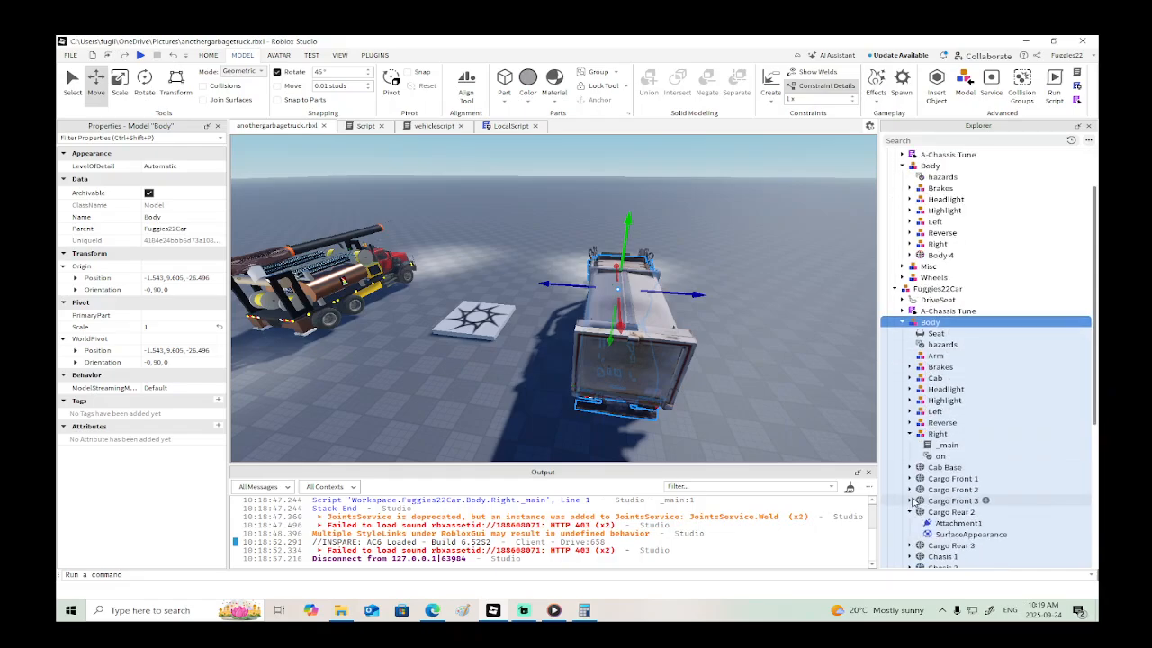
{"action": "left_click", "coordinate": [910, 422]}
{"action": "left_click", "coordinate": [927, 457]}
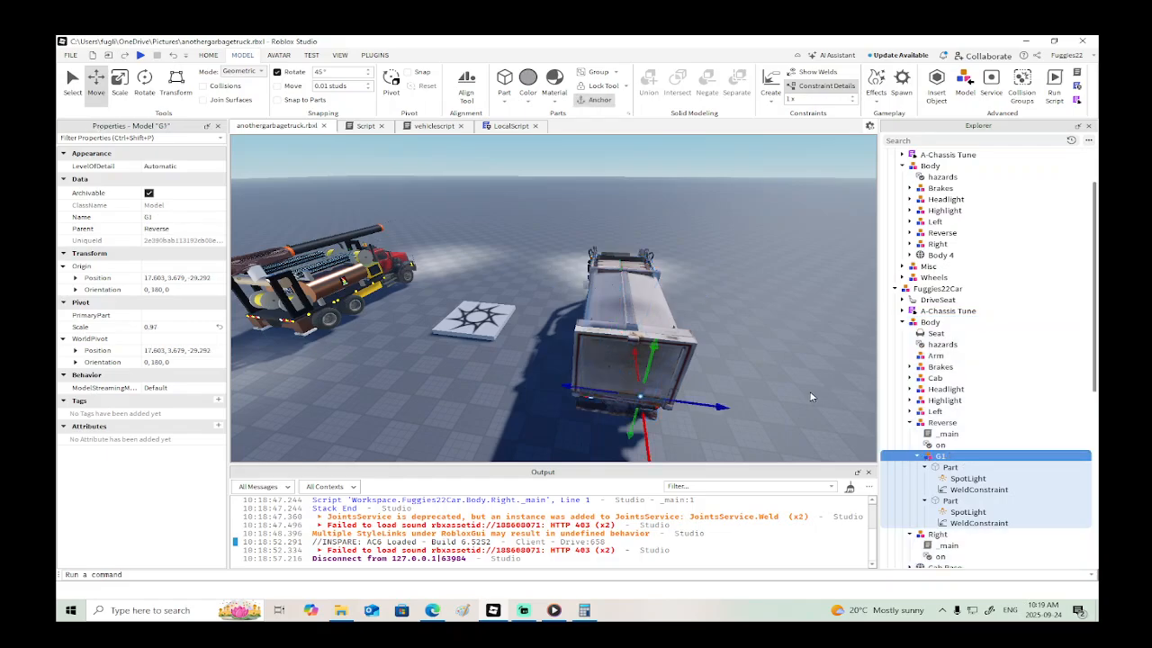
{"action": "left_click", "coordinate": [936, 467]}
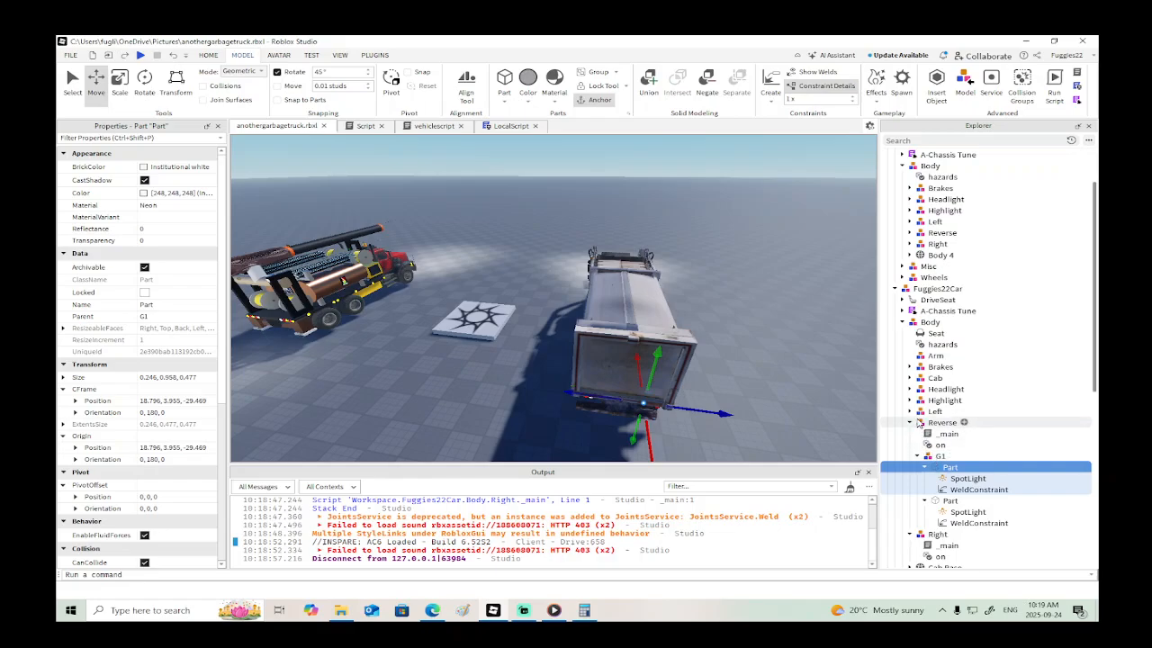
- Expand the Brakes group, display the welds, and delete the stray WeldConstraints from the garbage truck's two Highlight light parts
{"action": "left_click", "coordinate": [909, 366]}
{"action": "left_click", "coordinate": [936, 400]}
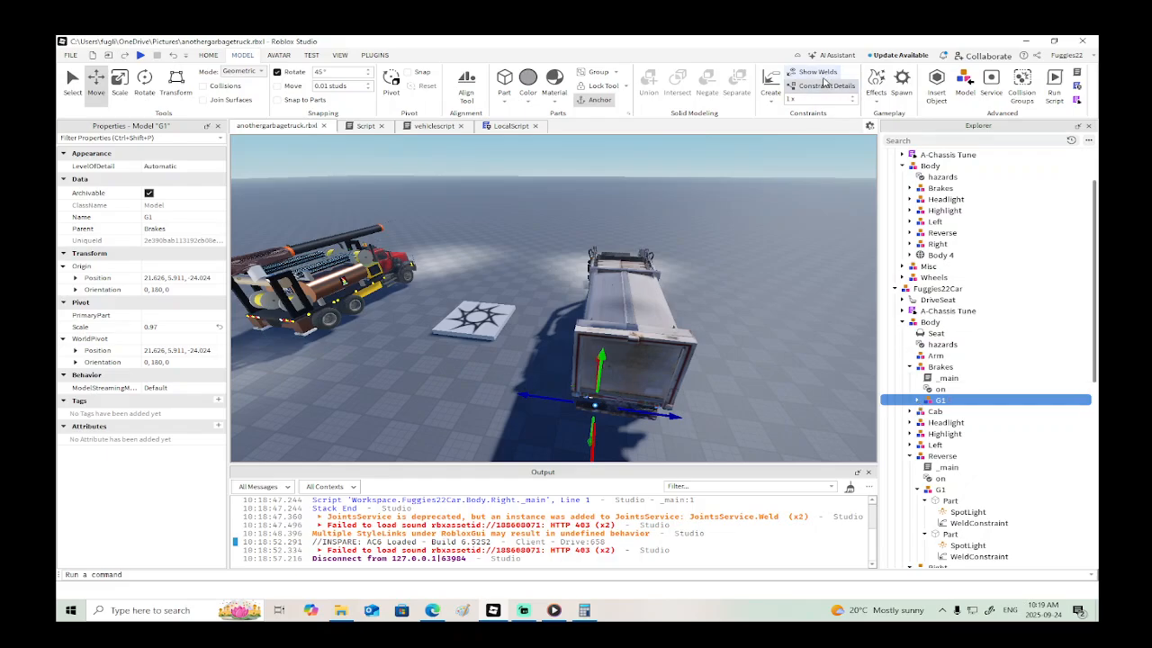
{"action": "key", "text": "f"}
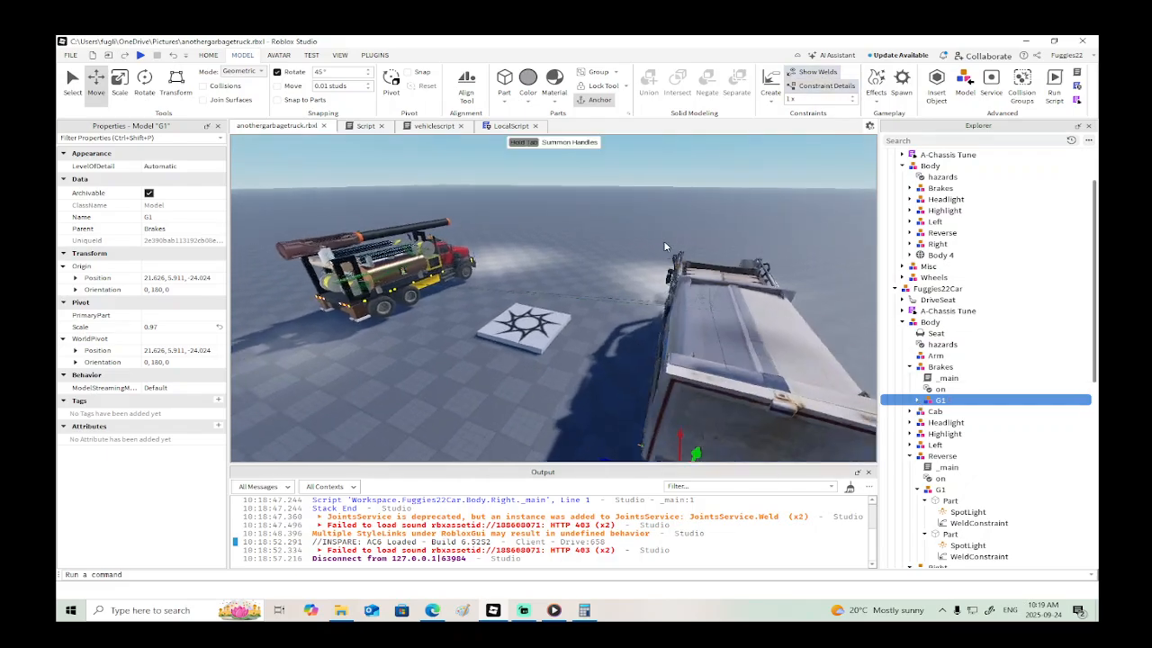
{"action": "key", "text": "w"}
{"action": "right_click_drag", "start_coordinate": [664, 241], "coordinate": [663, 243]}
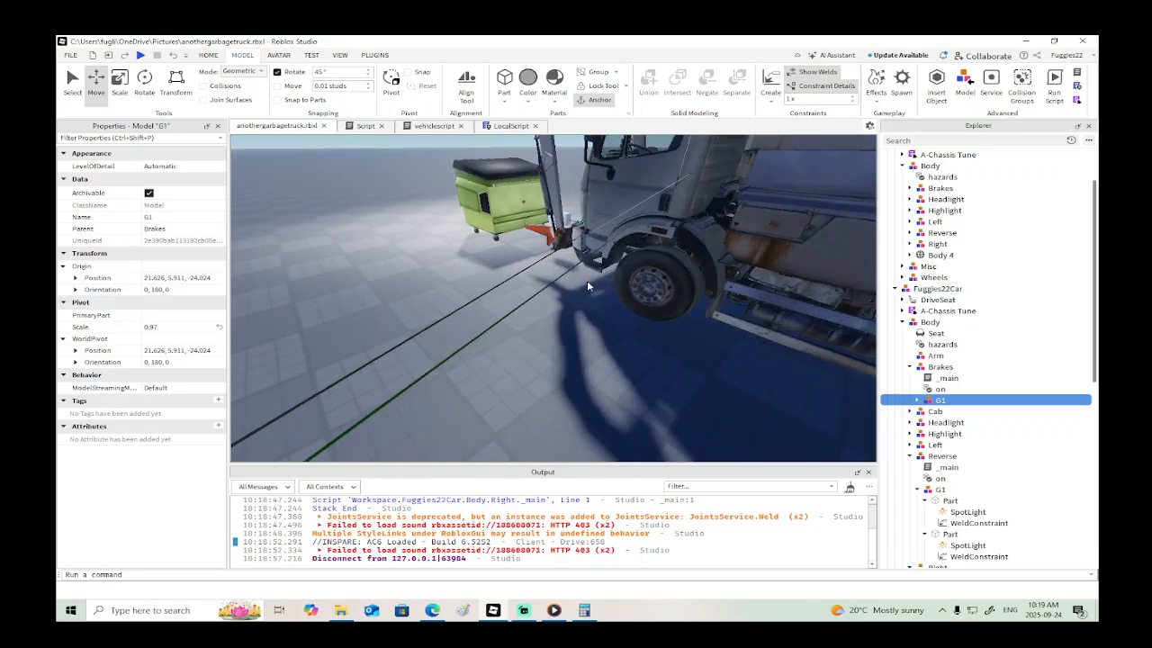
{"action": "left_click", "coordinate": [537, 293]}
{"action": "left_click", "coordinate": [520, 298]}
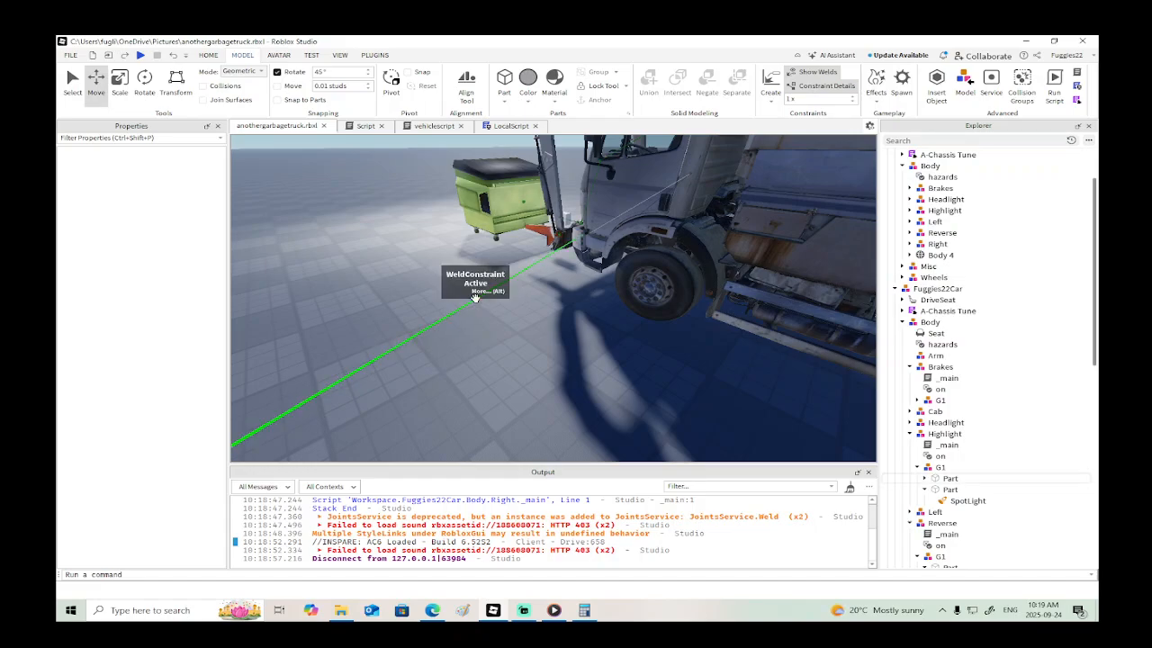
{"action": "left_click", "coordinate": [478, 299]}
{"action": "key", "text": "Delete"}
- Start a playtest, walk the character to the garbage truck, and enter its driver seat
{"action": "right_click_drag", "start_coordinate": [501, 301], "coordinate": [504, 301]}
{"action": "key", "text": "s"}
{"action": "key", "text": "s"}
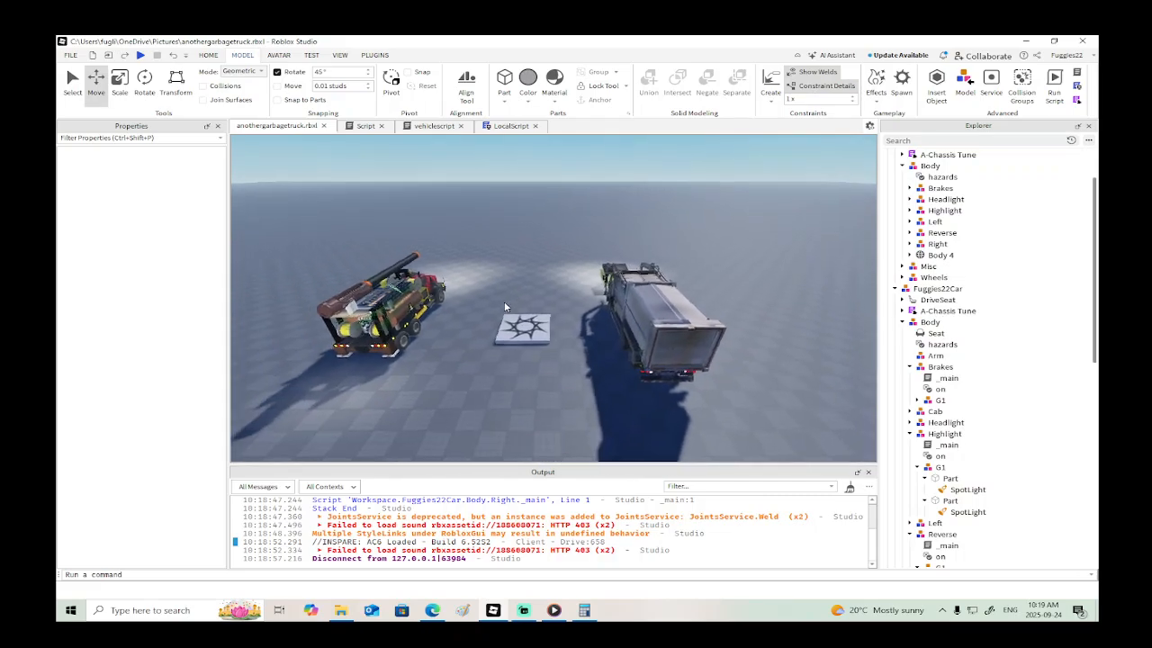
{"action": "key", "text": "d"}
{"action": "left_click", "coordinate": [141, 55]}
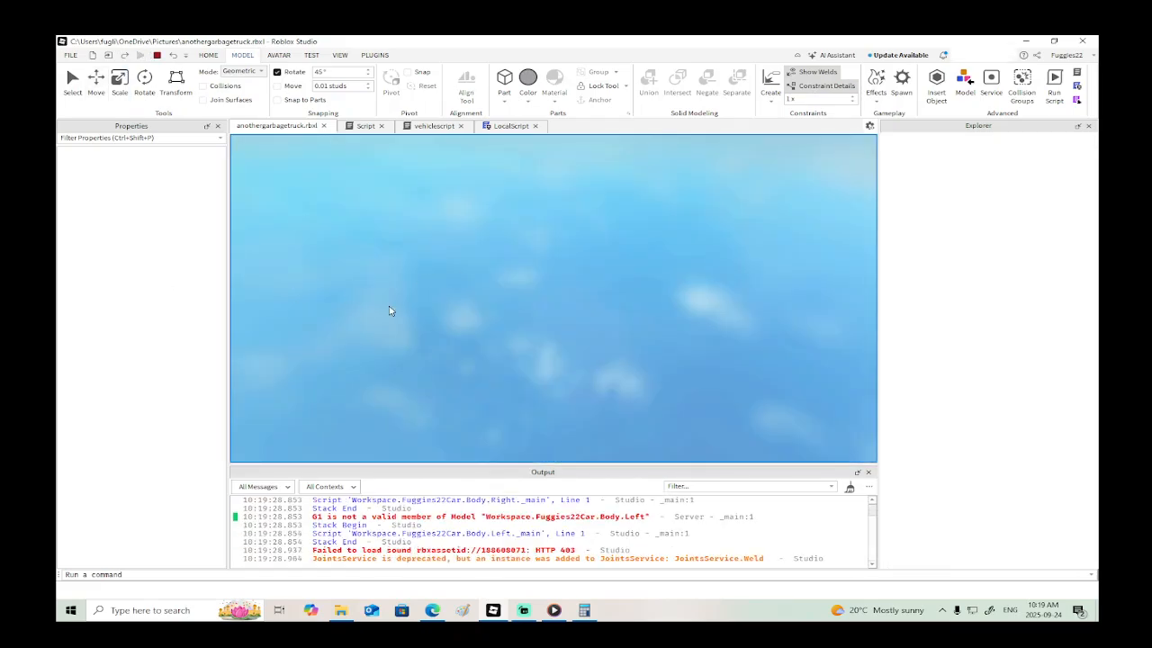
{"action": "key", "text": "w"}
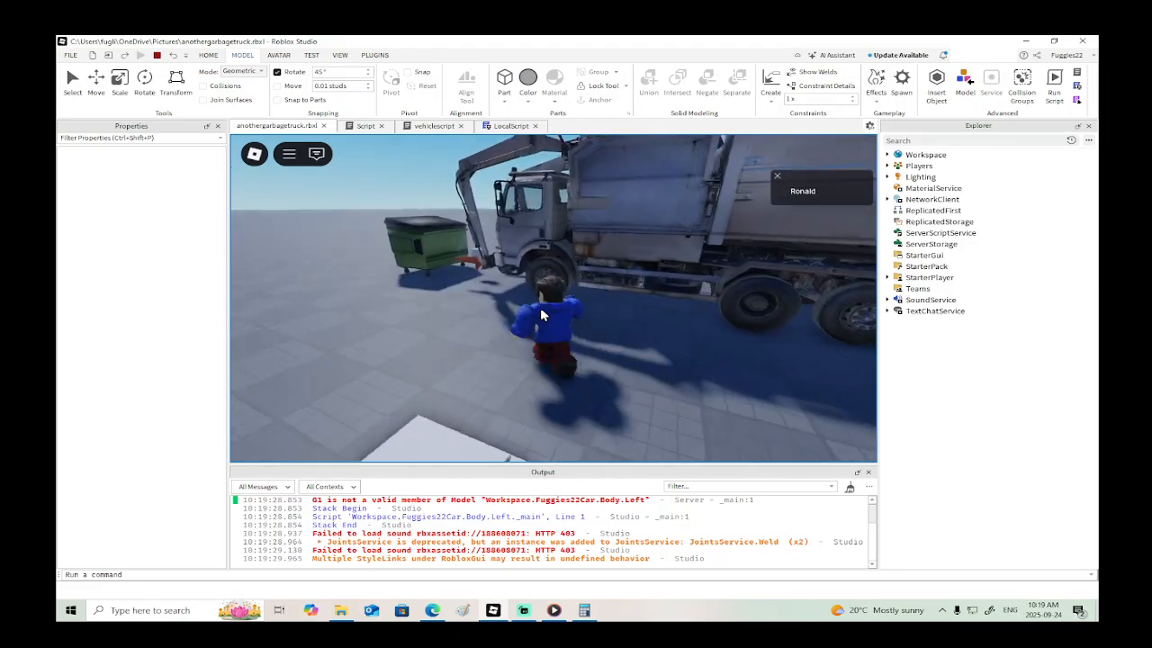
{"action": "key", "text": "e"}
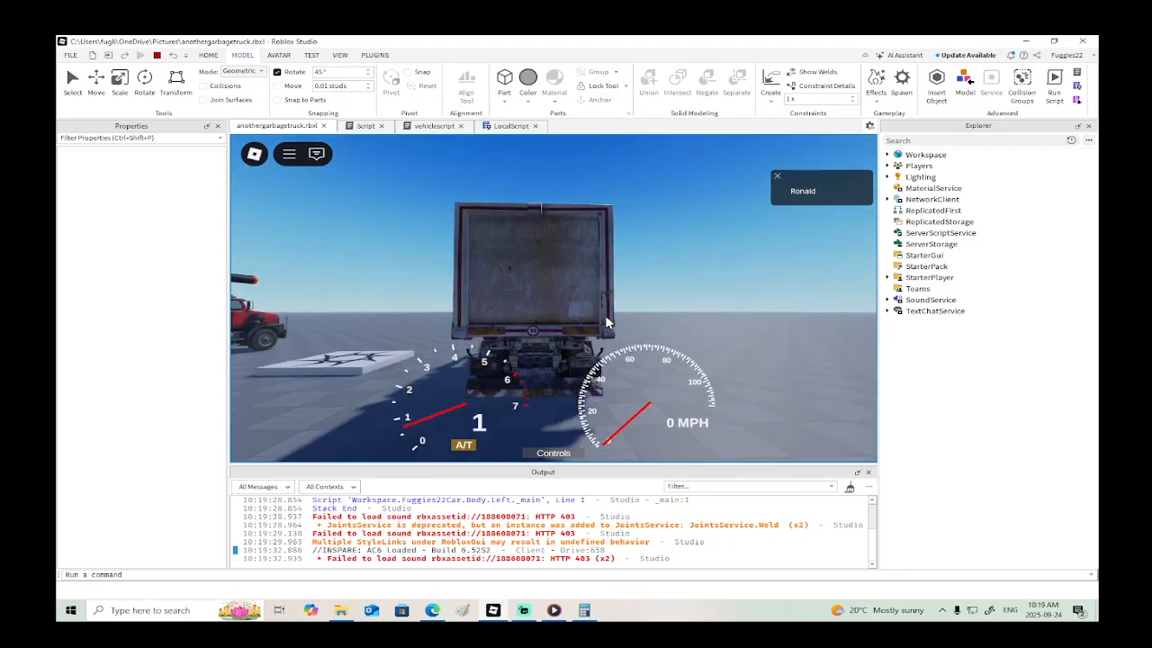
- Shift the garbage truck between forward and reverse, and check its brake and reverse lights from behind
{"action": "key", "text": "s"}
{"action": "key", "text": "w"}
{"action": "key", "text": "s"}
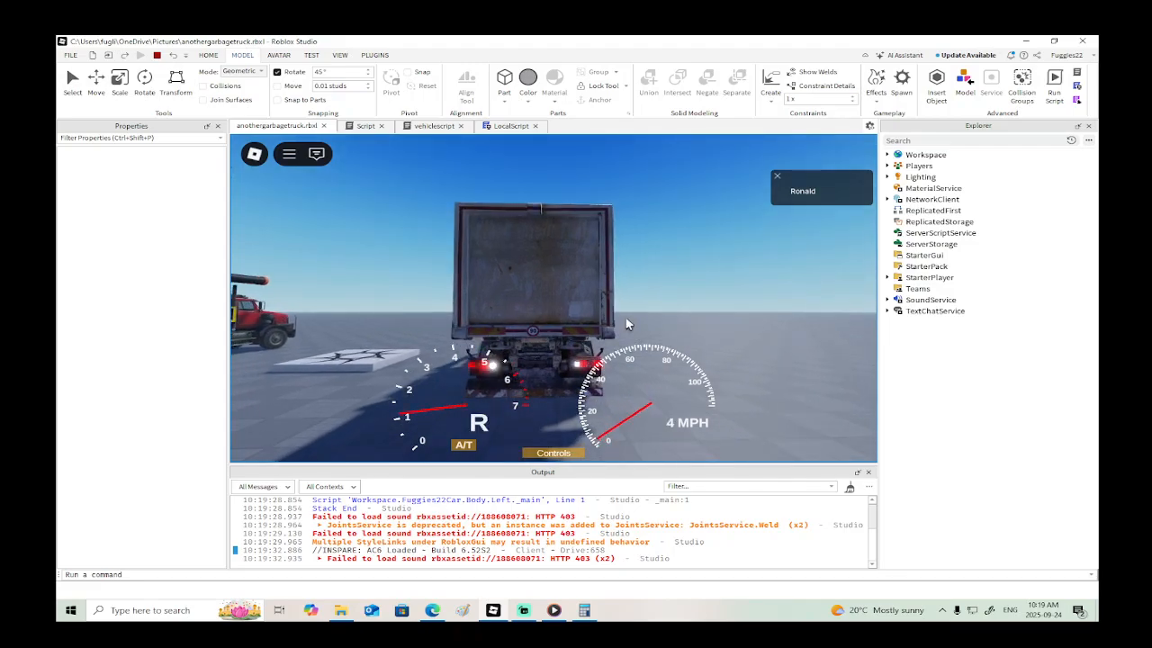
{"action": "key", "text": "d"}
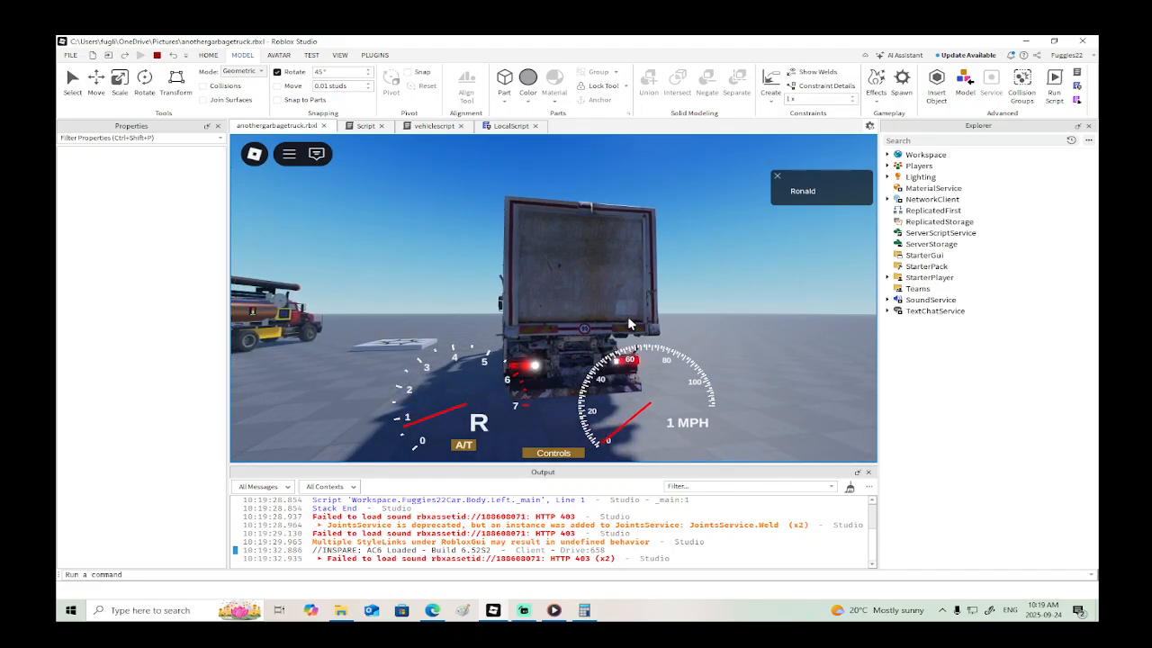
{"action": "right_click_drag", "start_coordinate": [630, 324], "coordinate": [675, 319]}
- Drive the garbage truck across the baseplate, switch on its headlights, turn it around and brake to a stop
{"action": "key", "text": "s"}
{"action": "key", "text": "w"}
{"action": "scroll", "coordinate": [671, 321], "scroll_direction": "down", "scroll_amount": 4}
{"action": "key", "text": "a"}
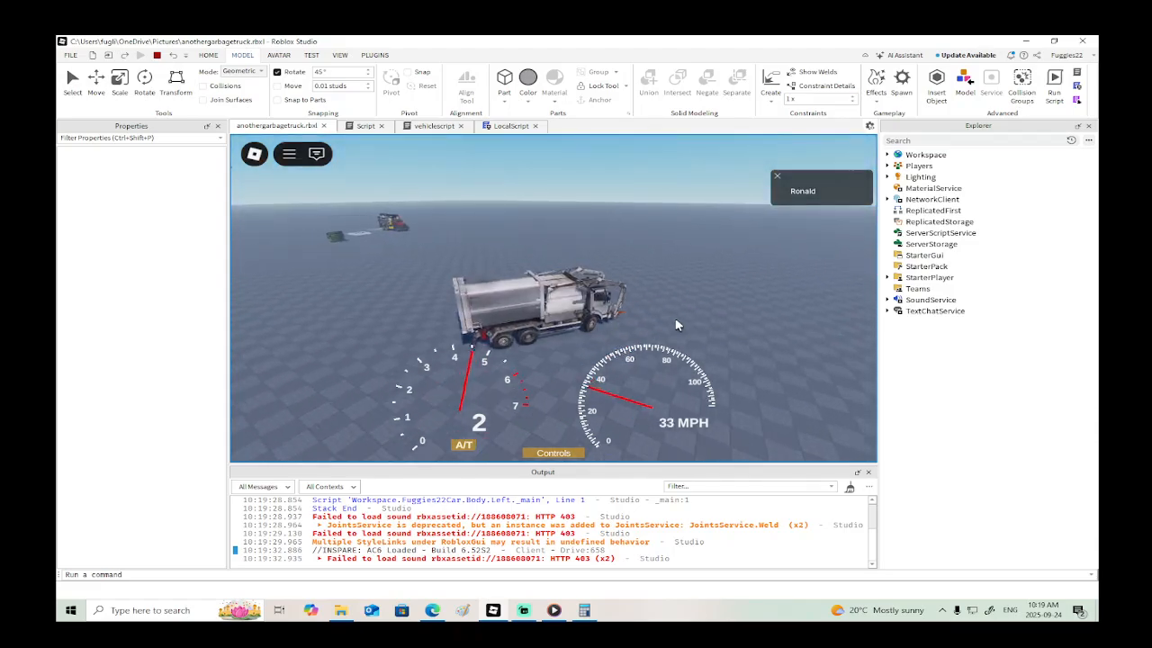
{"action": "key", "text": "l"}
{"action": "right_click_drag", "start_coordinate": [777, 324], "coordinate": [776, 324]}
{"action": "key", "text": "a"}
{"action": "key", "text": "s"}
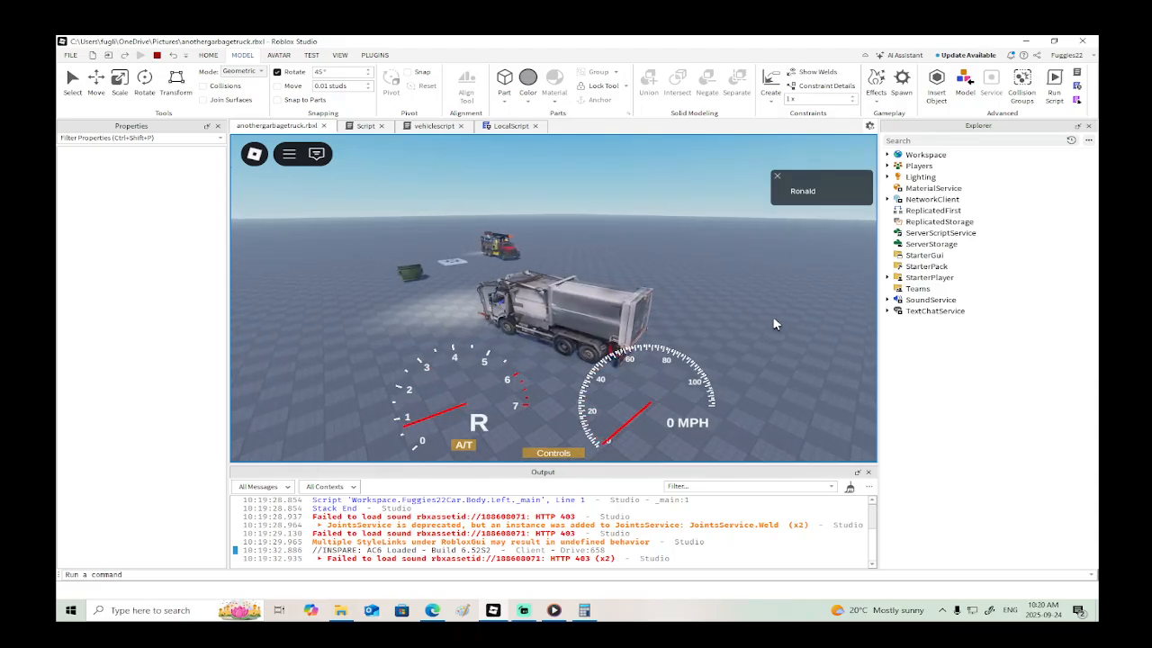
- Test the garbage truck's dump container by raising it and lowering it again
{"action": "key", "text": "g"}
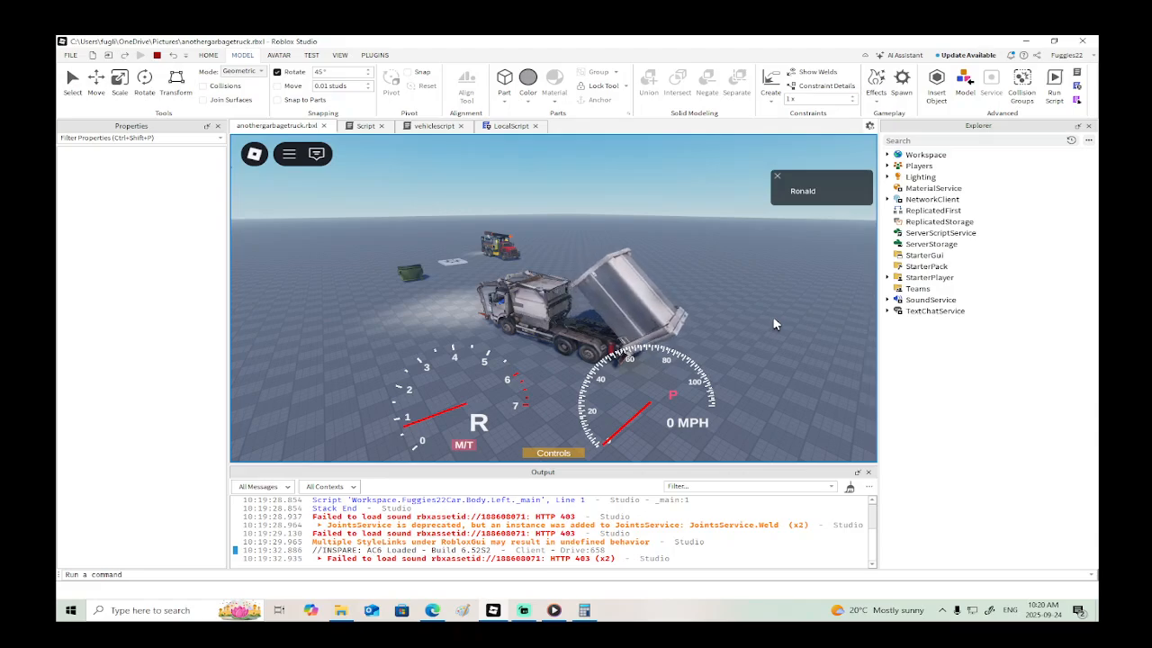
{"action": "key", "text": "g"}
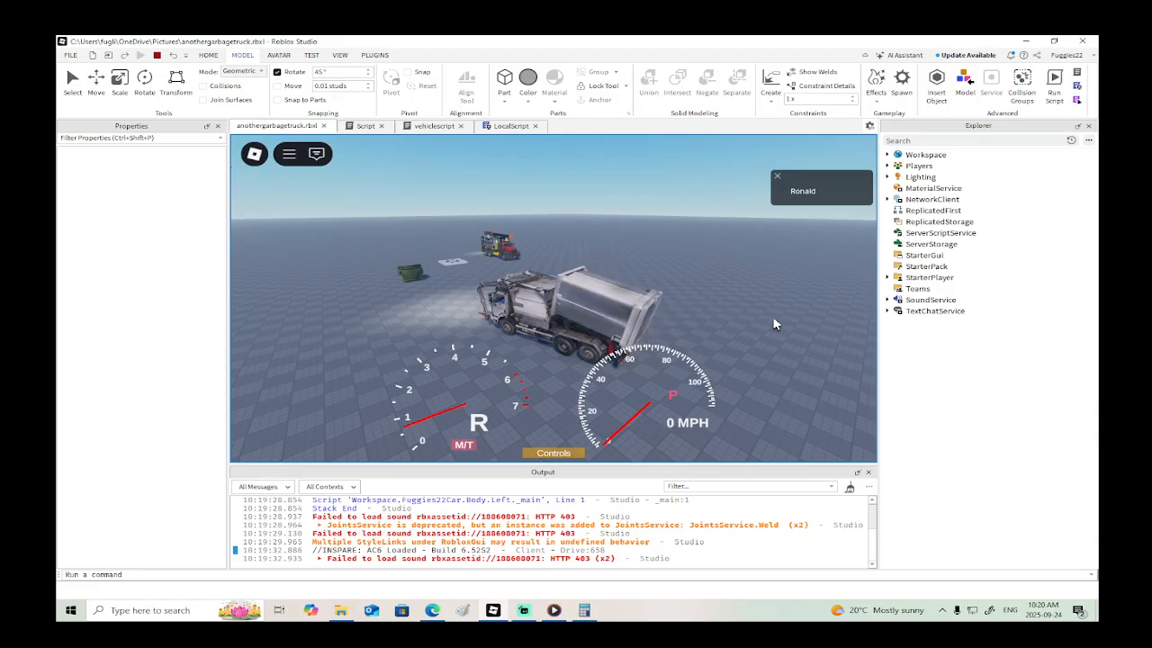
{"action": "right_click_drag", "start_coordinate": [776, 324], "coordinate": [777, 324]}
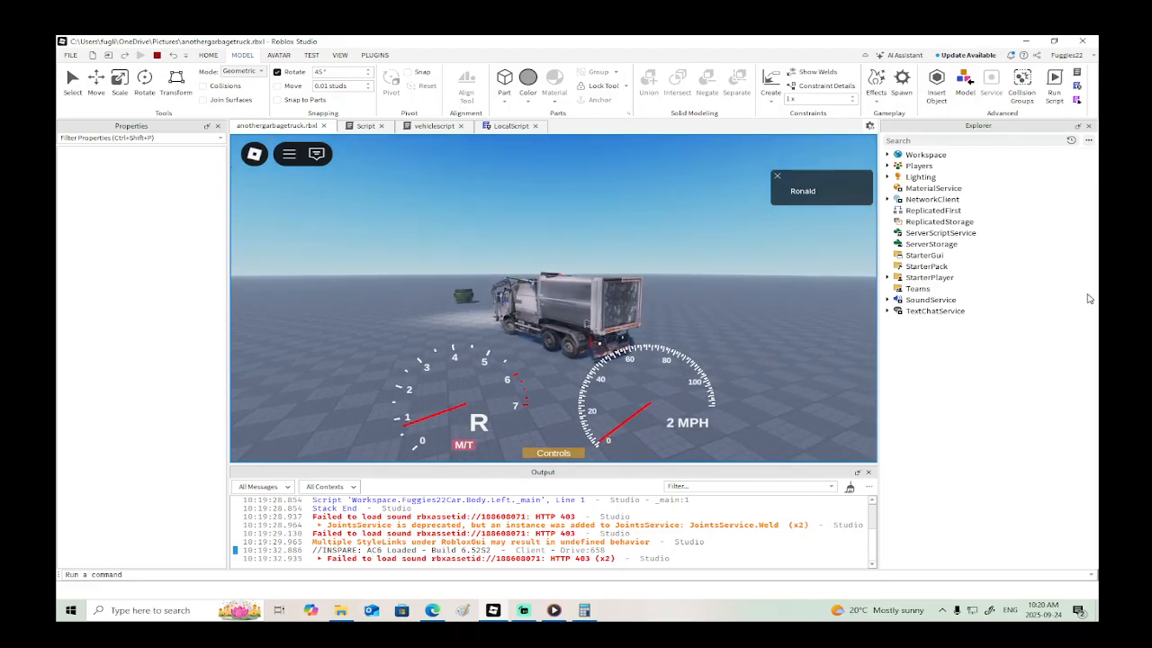
- Drive the garbage truck back toward the spawn platform and Drill Truck, alternating forward and reverse to test its handling
{"action": "key", "text": "w"}
{"action": "key", "text": "s"}
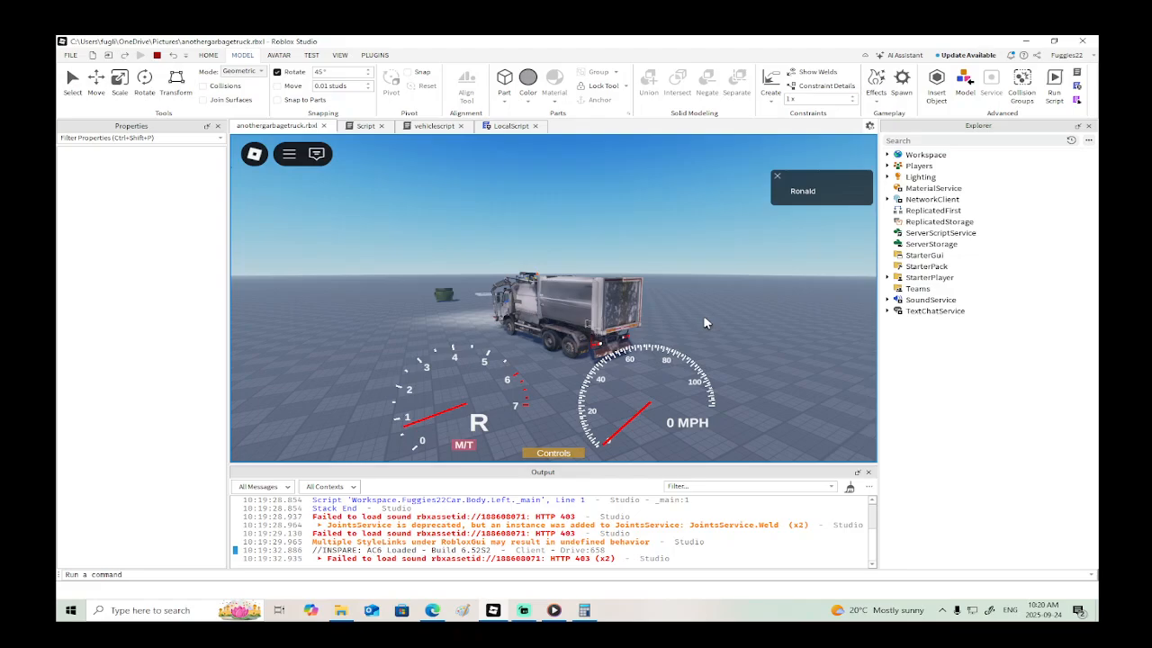
{"action": "key", "text": "w"}
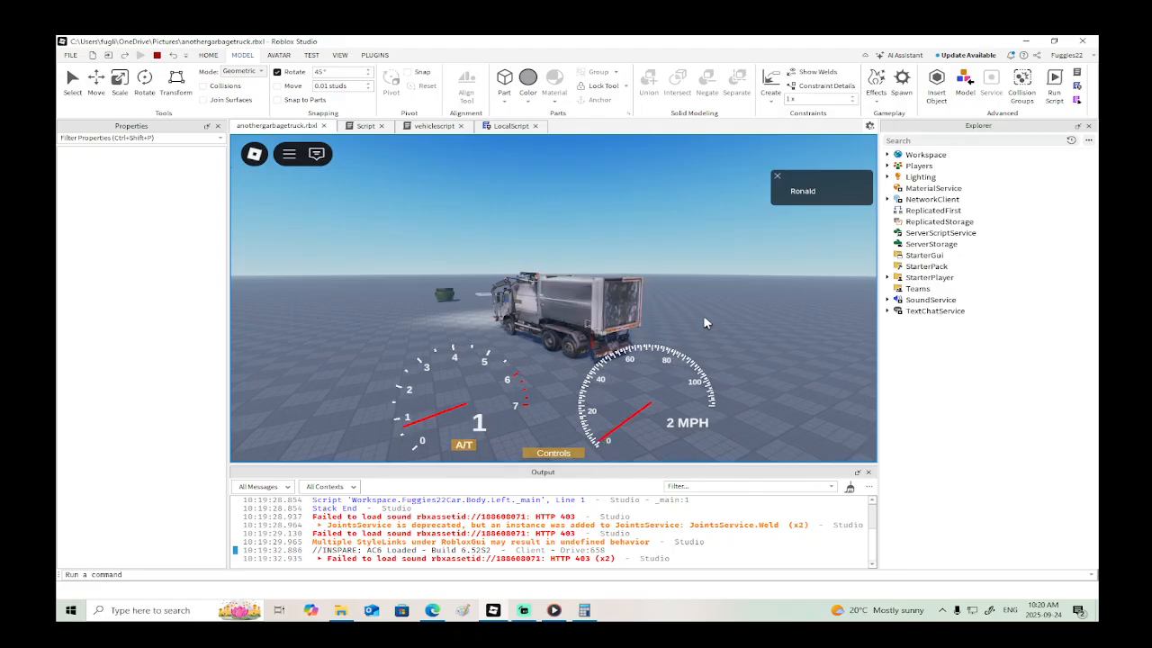
{"action": "right_click_drag", "start_coordinate": [704, 318], "coordinate": [712, 329]}
{"action": "key", "text": "d"}
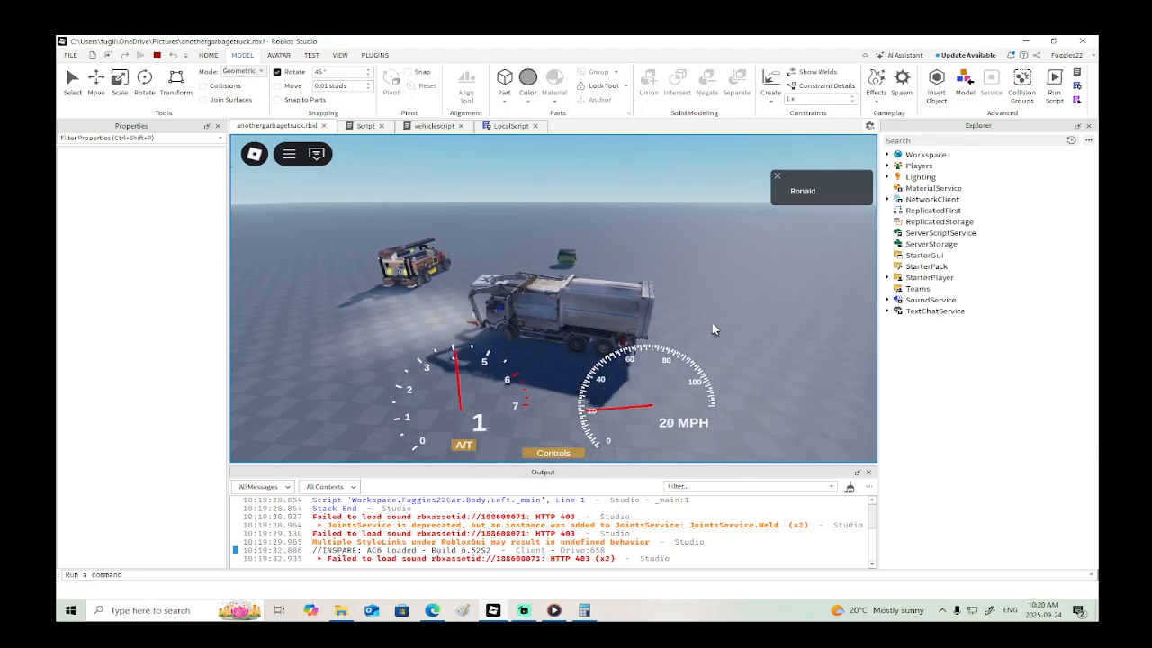
{"action": "key", "text": "s"}
{"action": "key", "text": "w"}
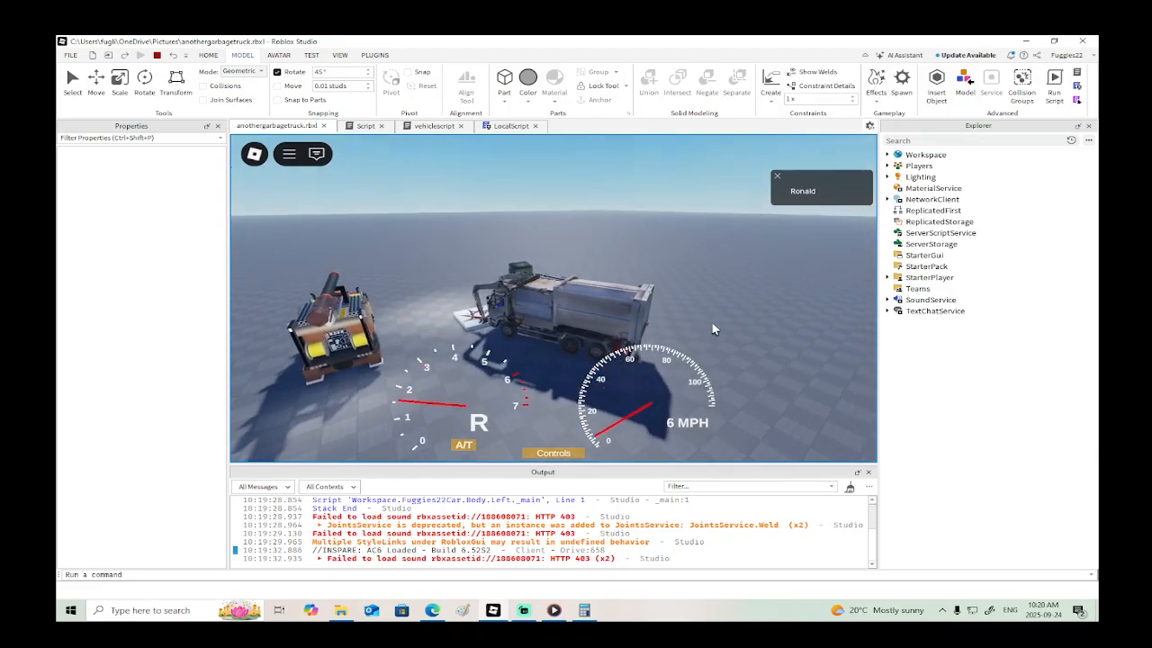
{"action": "key", "text": "s"}
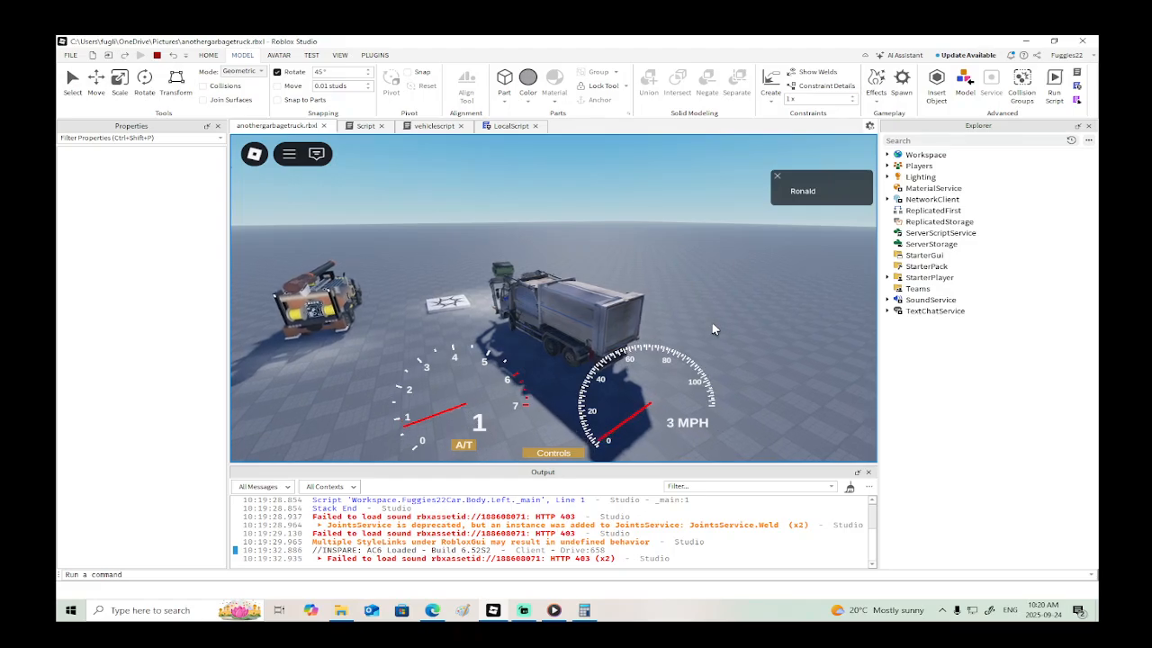
- Drive the garbage truck up to the green bin, test lifting and lowering the bin with the arm, and end the playtest
{"action": "key", "text": "w"}
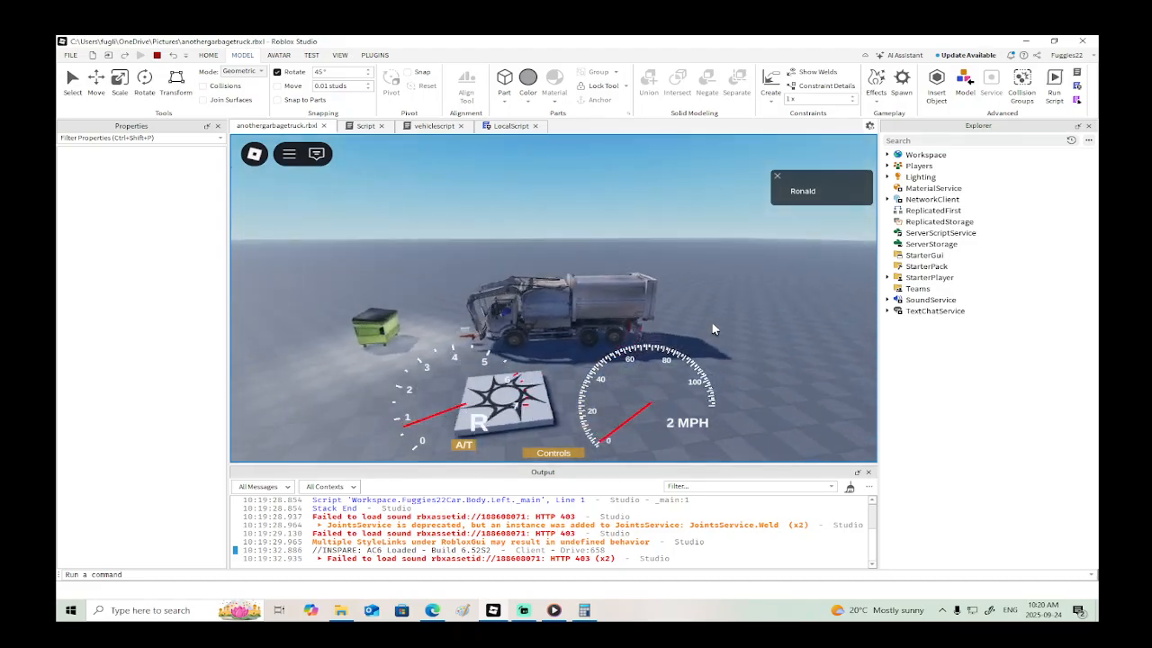
{"action": "right_click_drag", "start_coordinate": [712, 329], "coordinate": [713, 329]}
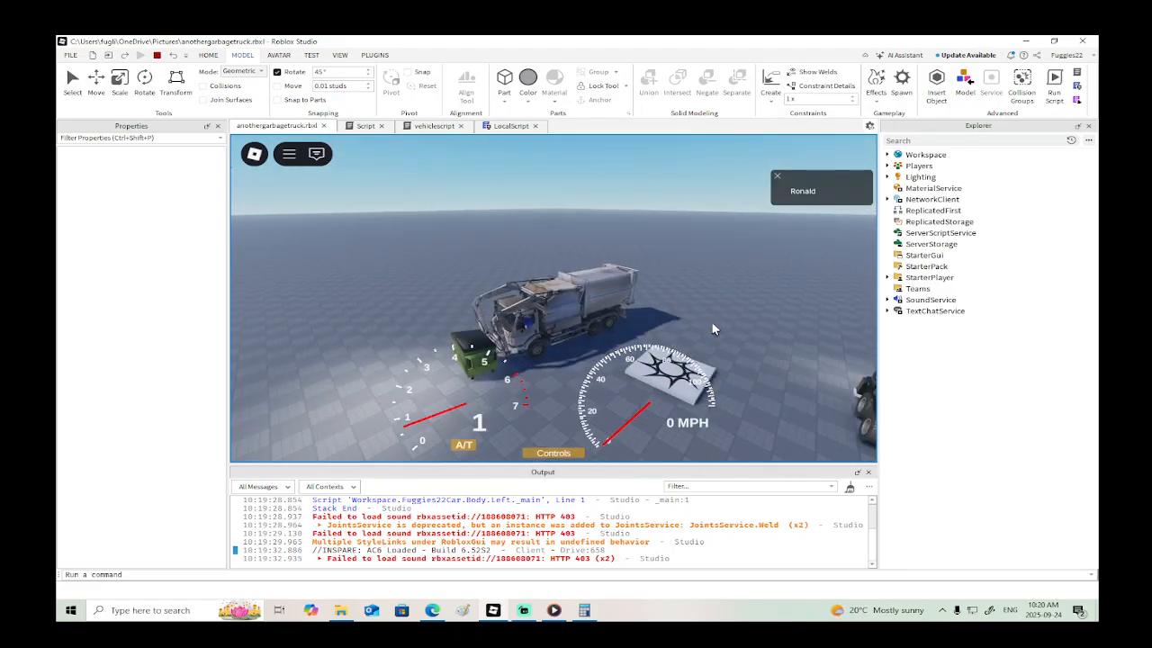
{"action": "key", "text": "r"}
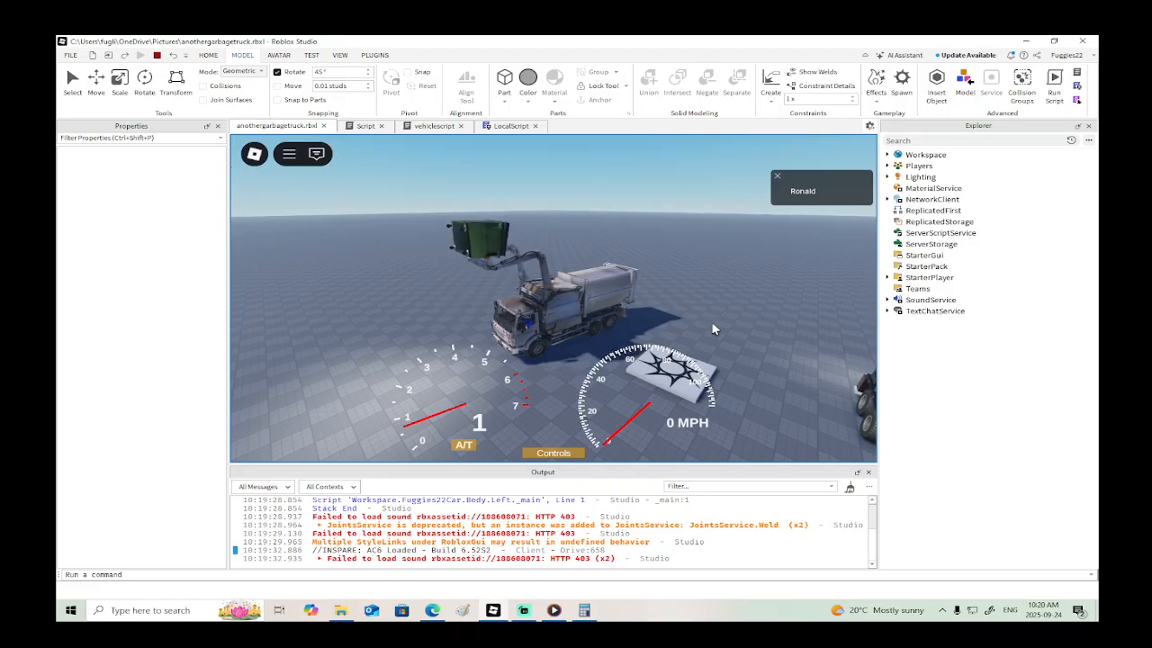
{"action": "right_click_drag", "start_coordinate": [713, 329], "coordinate": [717, 326]}
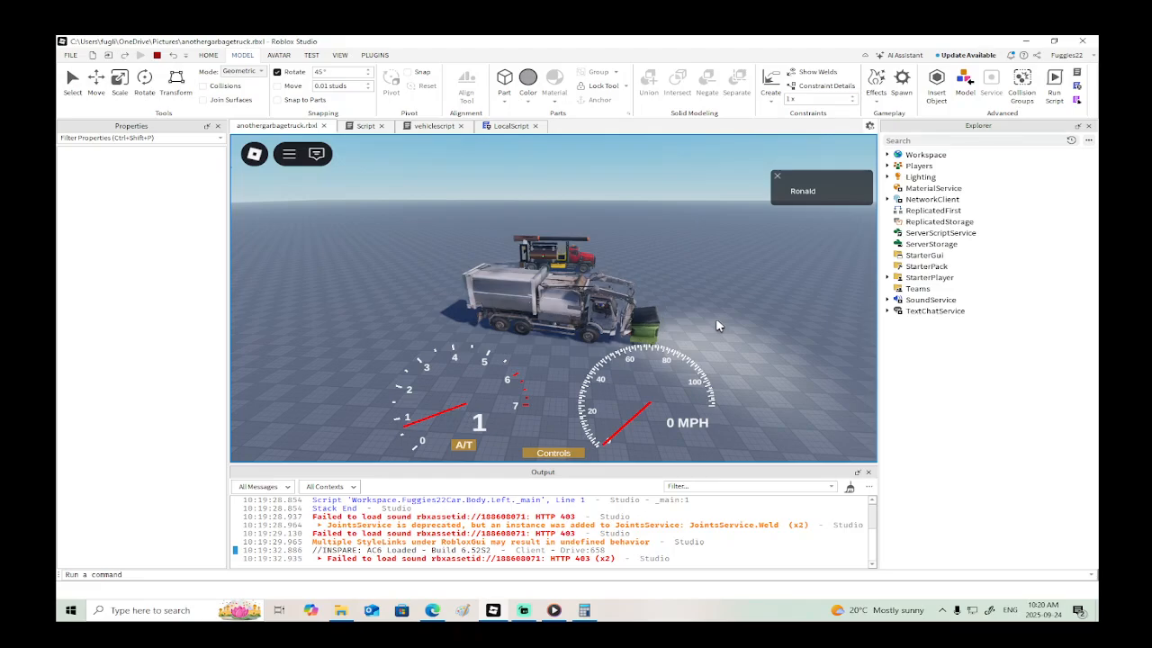
{"action": "left_click", "coordinate": [160, 54]}
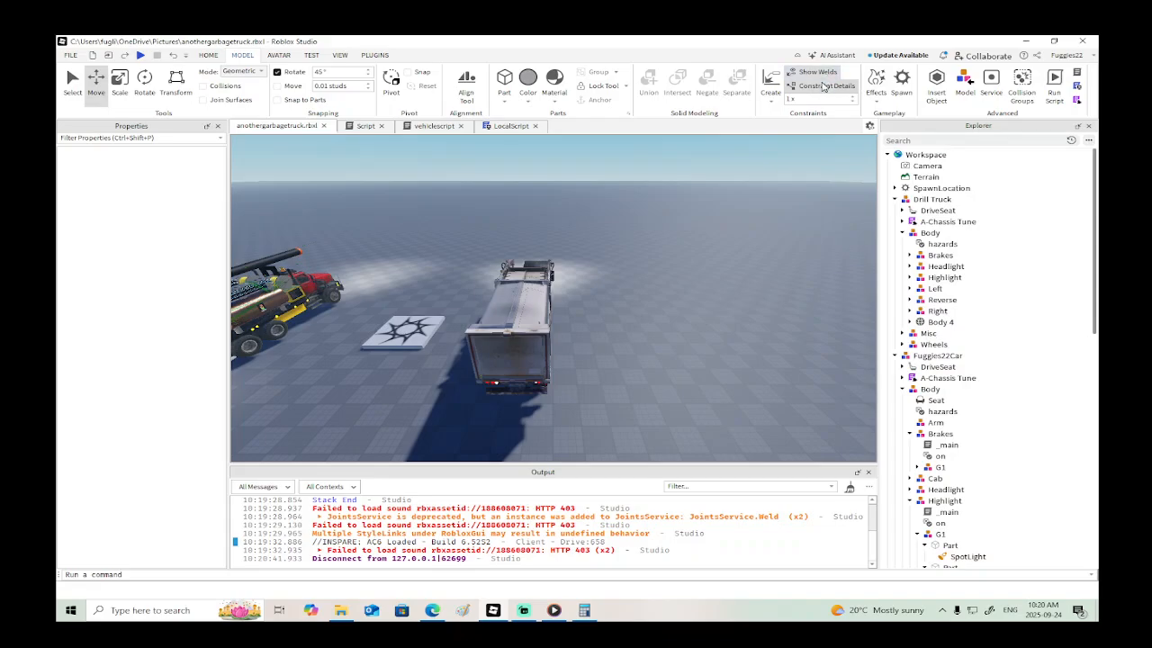
- Inspect the garbage truck's cab in the editor and from the driver's seat in a short playtest
{"action": "right_click_drag", "start_coordinate": [629, 295], "coordinate": [617, 295]}
{"action": "scroll", "coordinate": [619, 297], "scroll_direction": "up", "scroll_amount": 5}
{"action": "scroll", "coordinate": [616, 290], "scroll_direction": "up", "scroll_amount": 10}
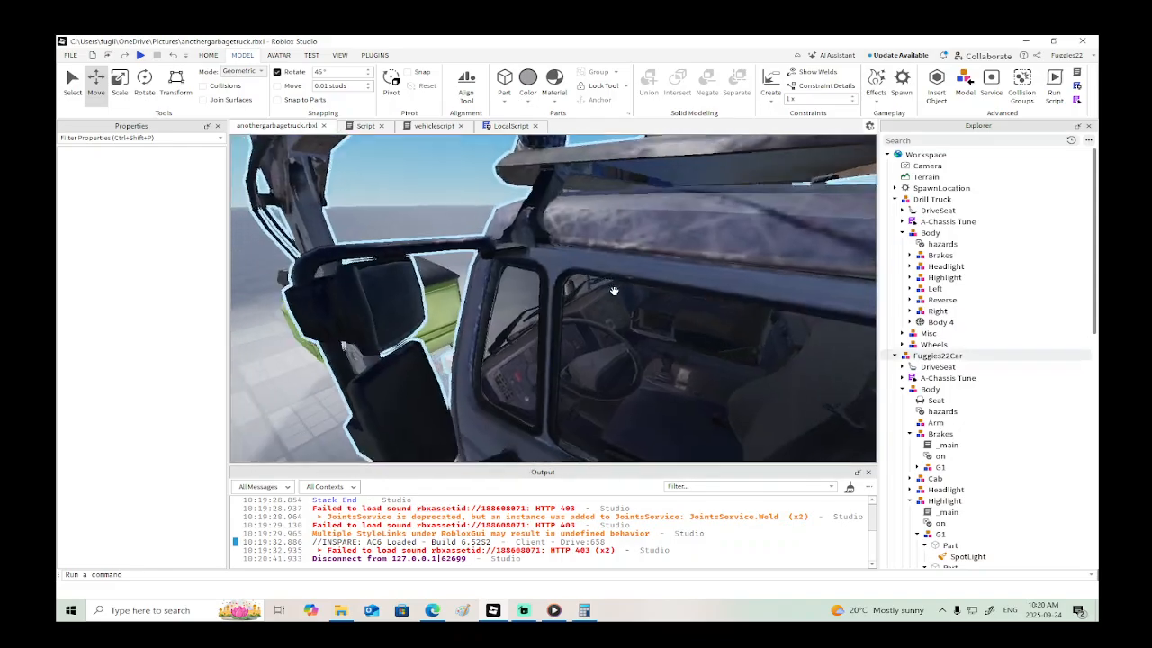
{"action": "scroll", "coordinate": [616, 290], "scroll_direction": "down", "scroll_amount": 5}
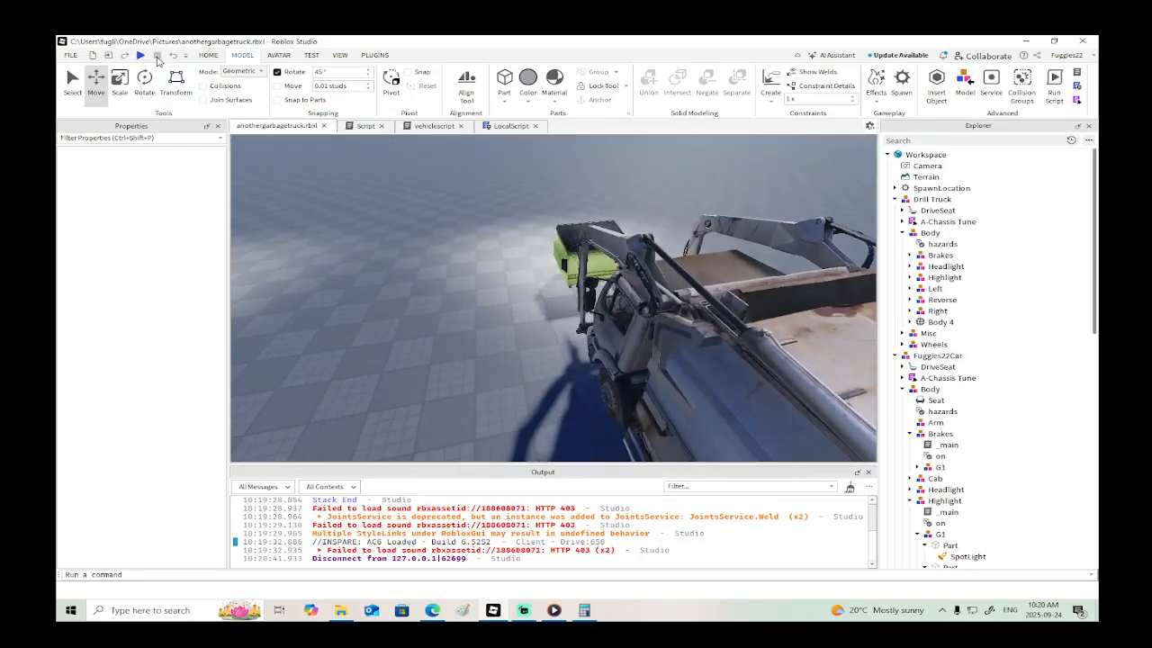
{"action": "left_click", "coordinate": [139, 55]}
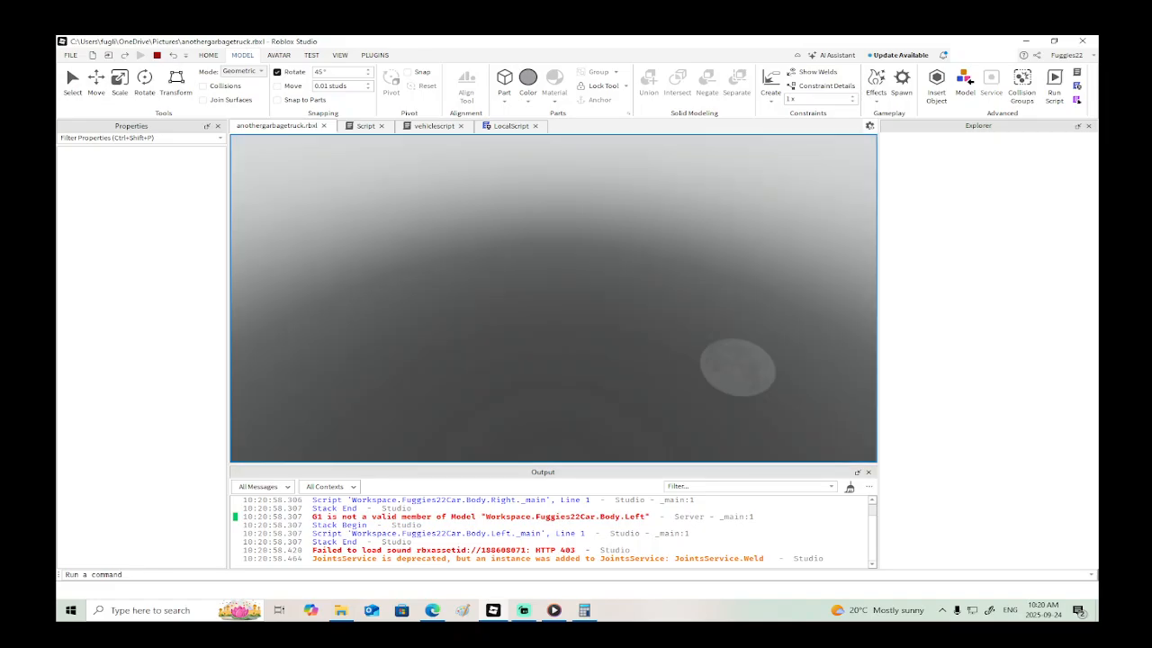
{"action": "key", "text": "w"}
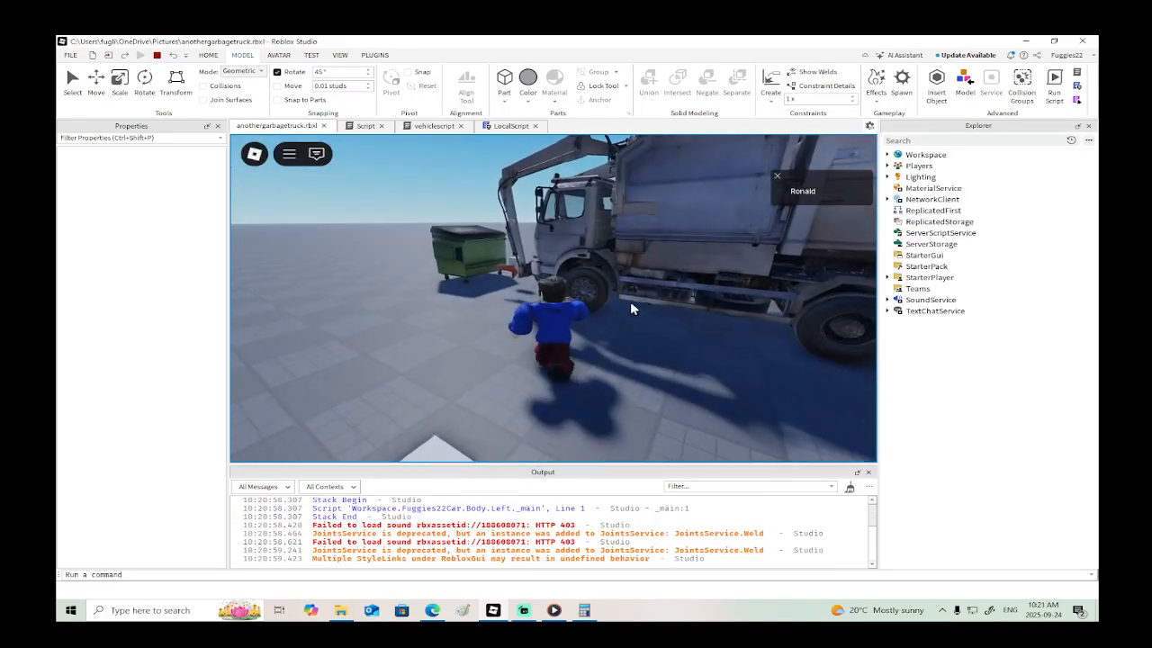
{"action": "key", "text": "e"}
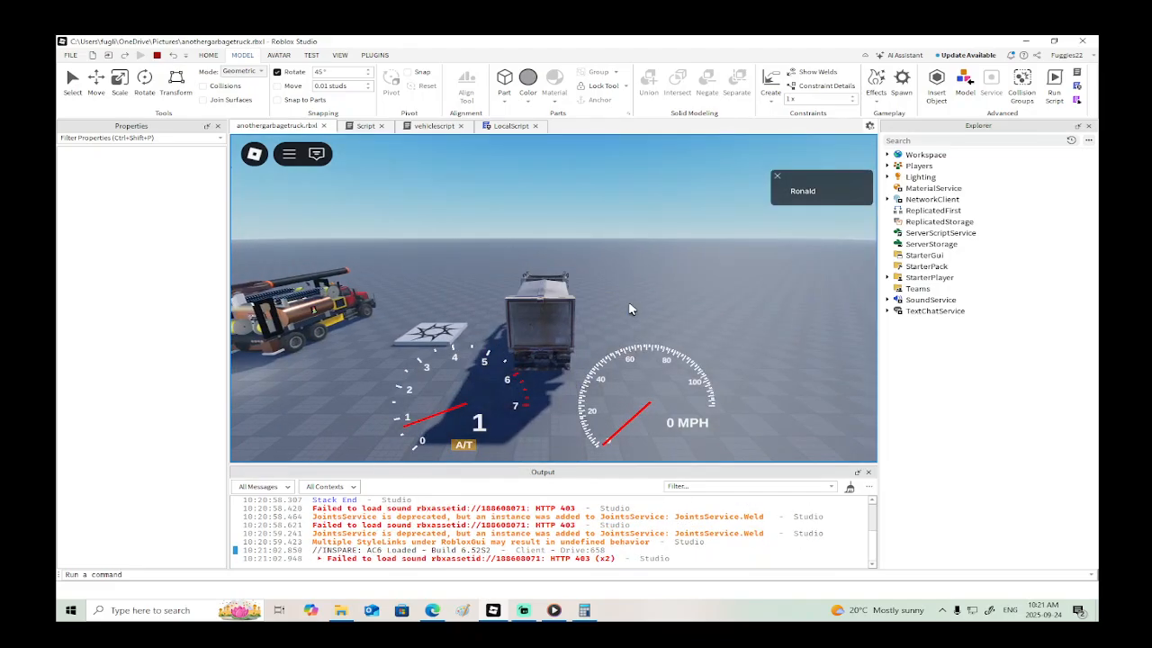
{"action": "scroll", "coordinate": [628, 305], "scroll_direction": "up", "scroll_amount": 5}
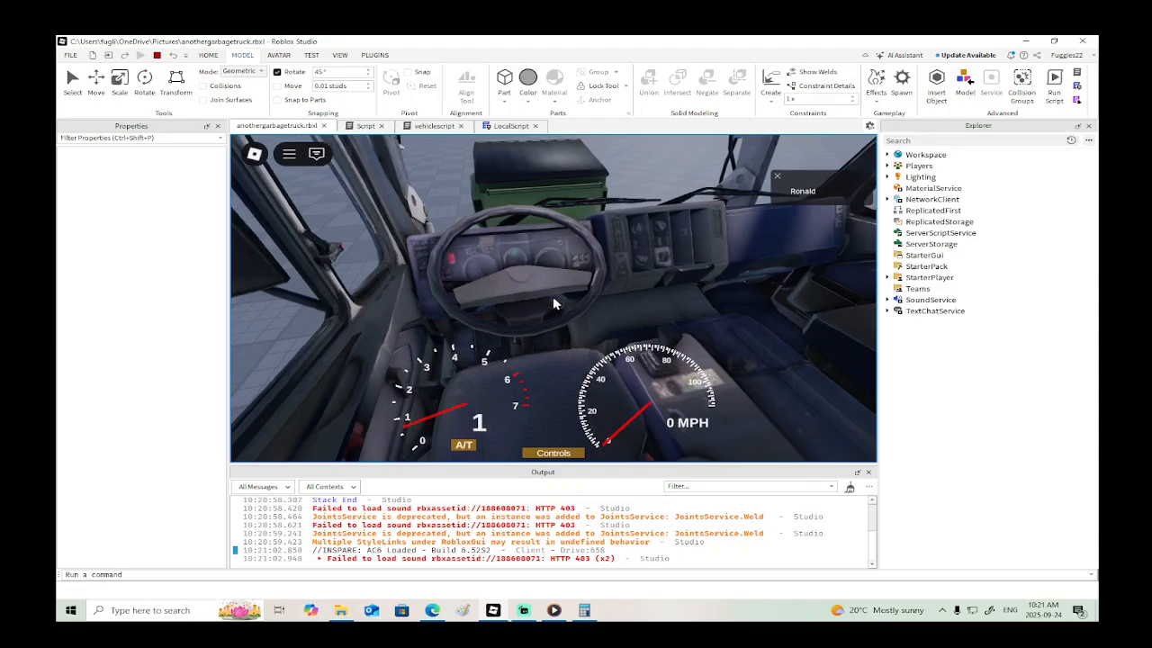
{"action": "scroll", "coordinate": [554, 303], "scroll_direction": "down", "scroll_amount": 10}
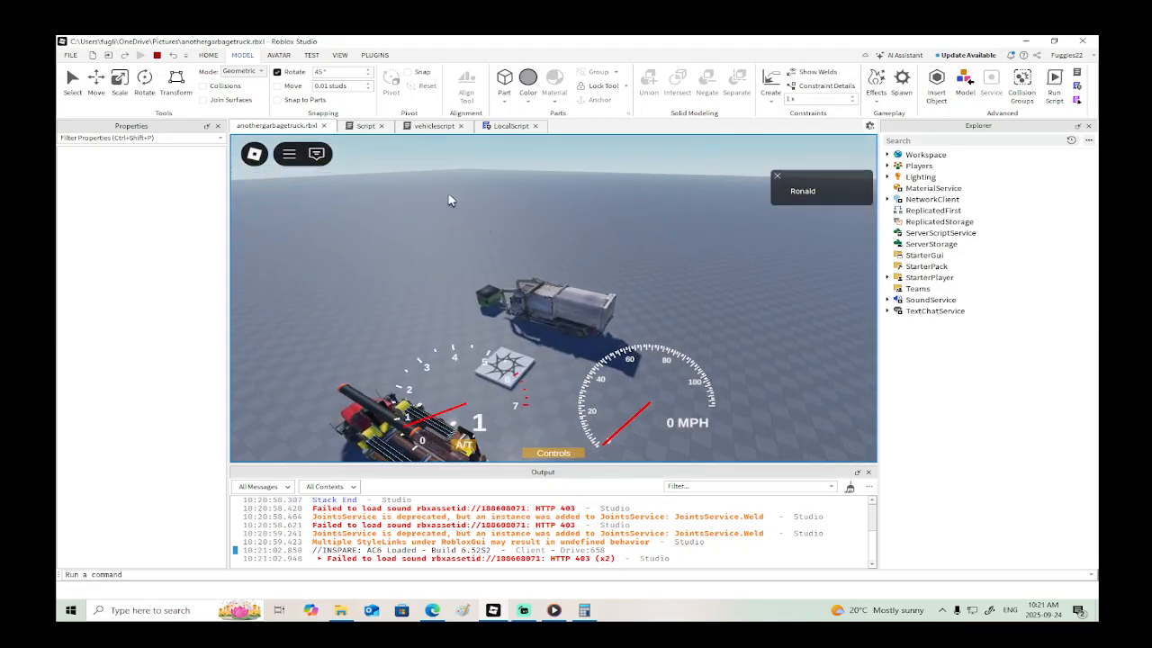
{"action": "left_click", "coordinate": [156, 54]}
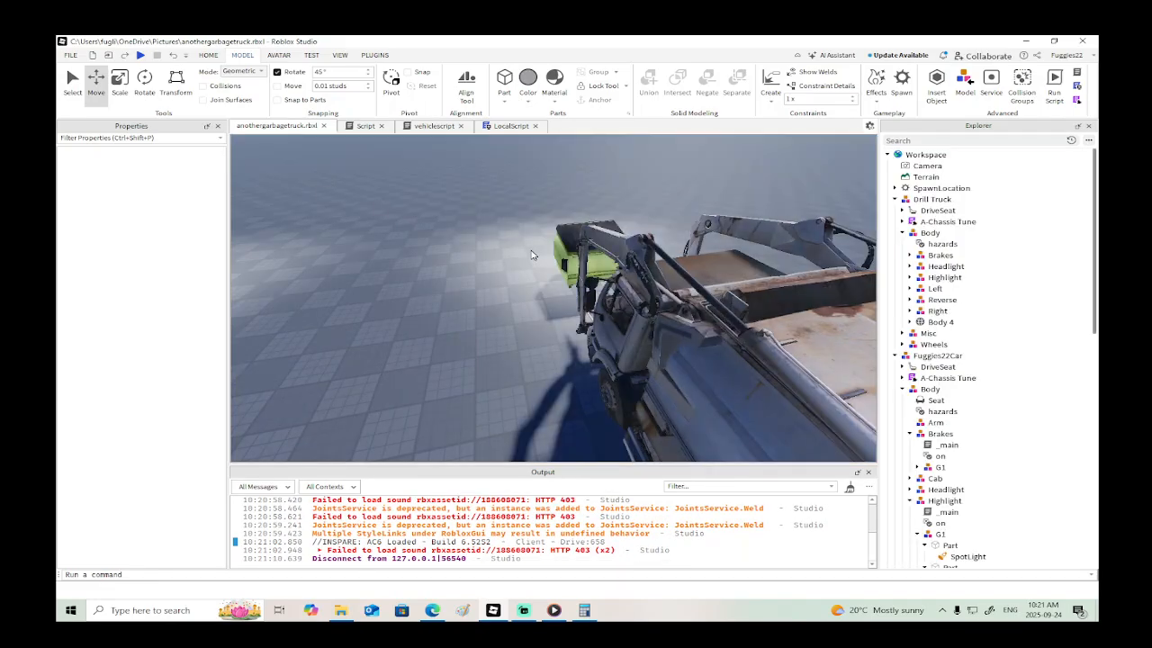
- Duplicate the two N-key handlers for "dumpdwn" and "dumpdwnstop" at the end of the LocalScript
{"action": "right_click_drag", "start_coordinate": [530, 249], "coordinate": [527, 246]}
{"action": "scroll", "coordinate": [527, 245], "scroll_direction": "down", "scroll_amount": 5}
{"action": "left_click", "coordinate": [495, 126]}
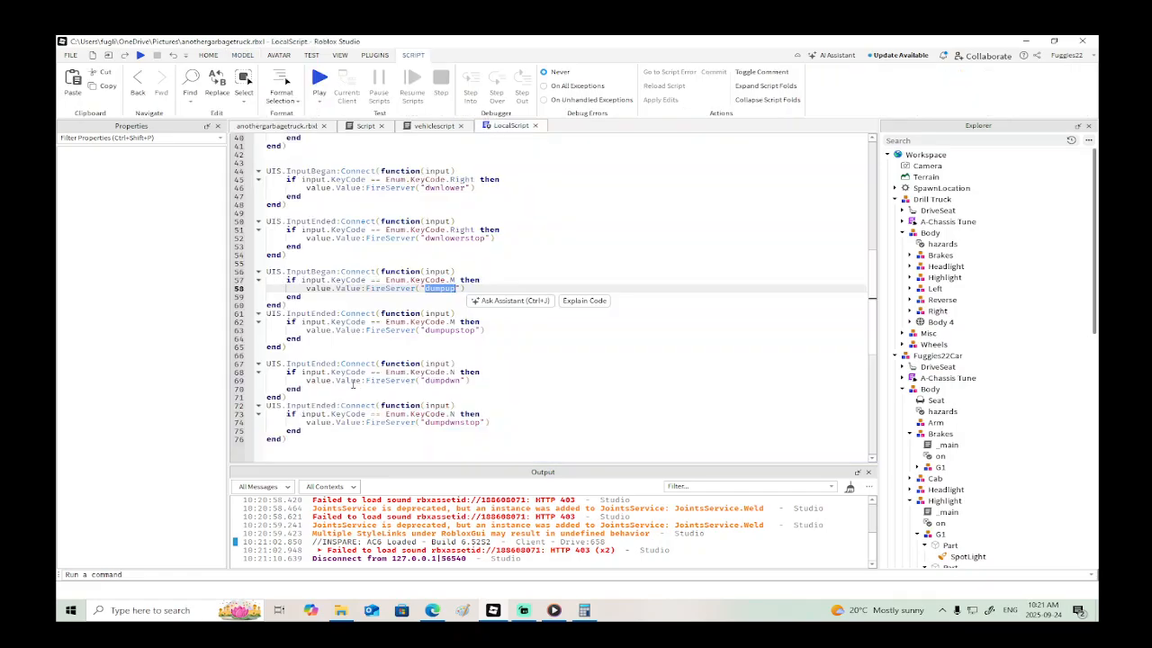
{"action": "left_click", "coordinate": [293, 364]}
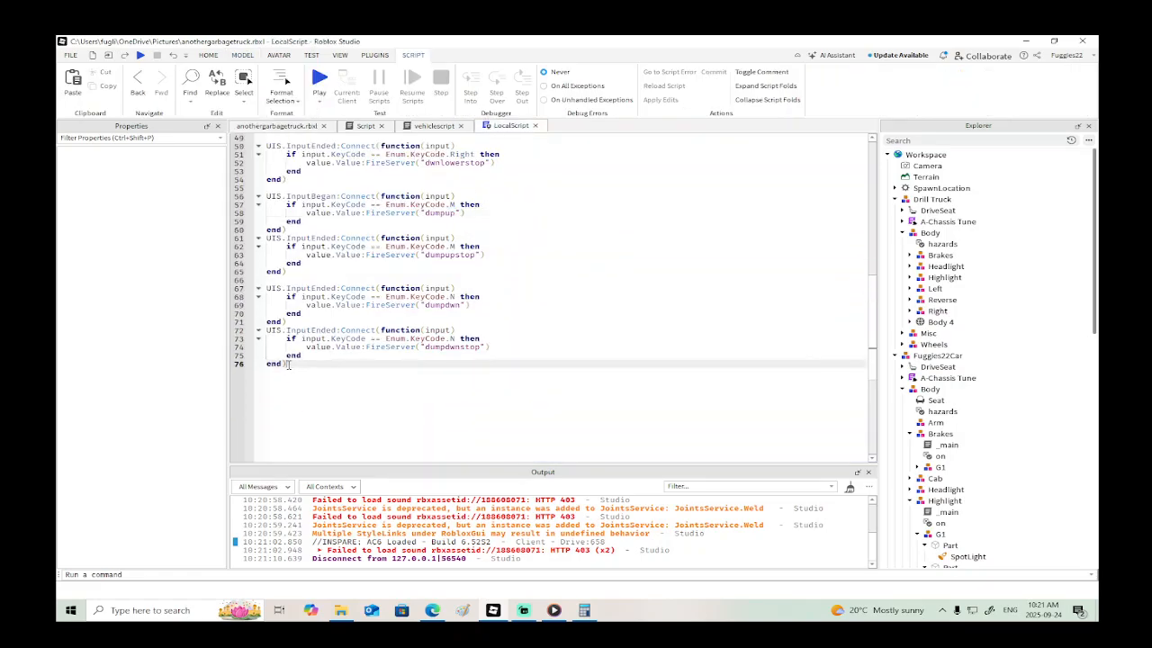
{"action": "left_click_drag", "start_coordinate": [288, 364], "coordinate": [259, 288]}
{"action": "key", "text": "ctrl+c"}
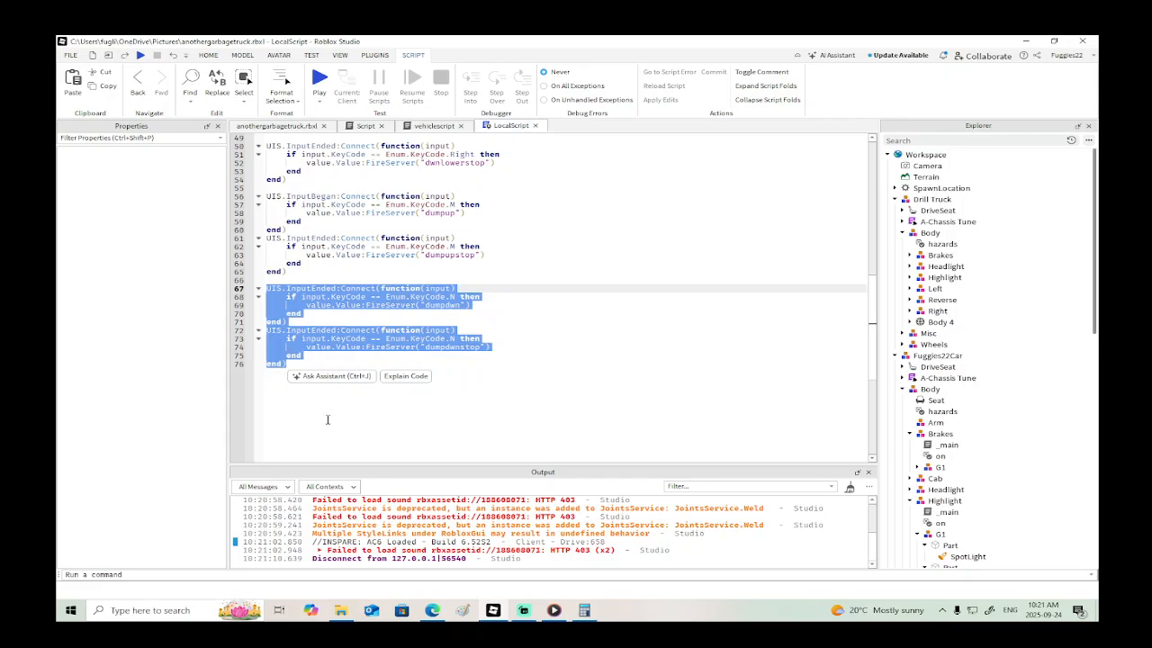
{"action": "left_click", "coordinate": [294, 403]}
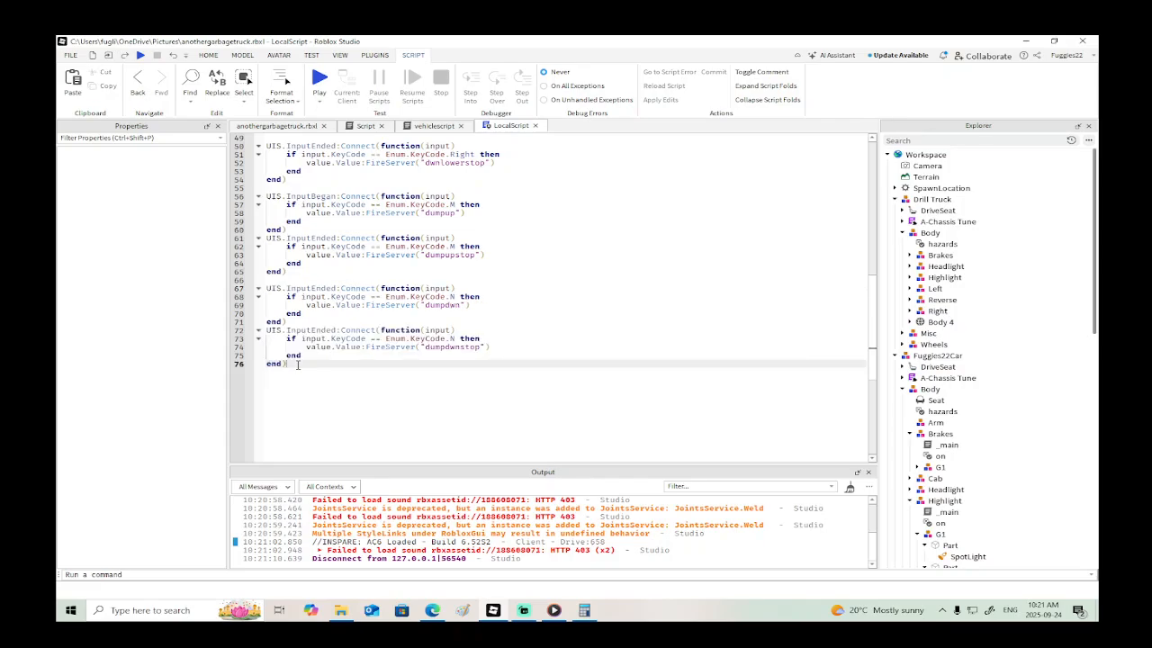
{"action": "key", "text": "Return"}
{"action": "key", "text": "ctrl+v"}
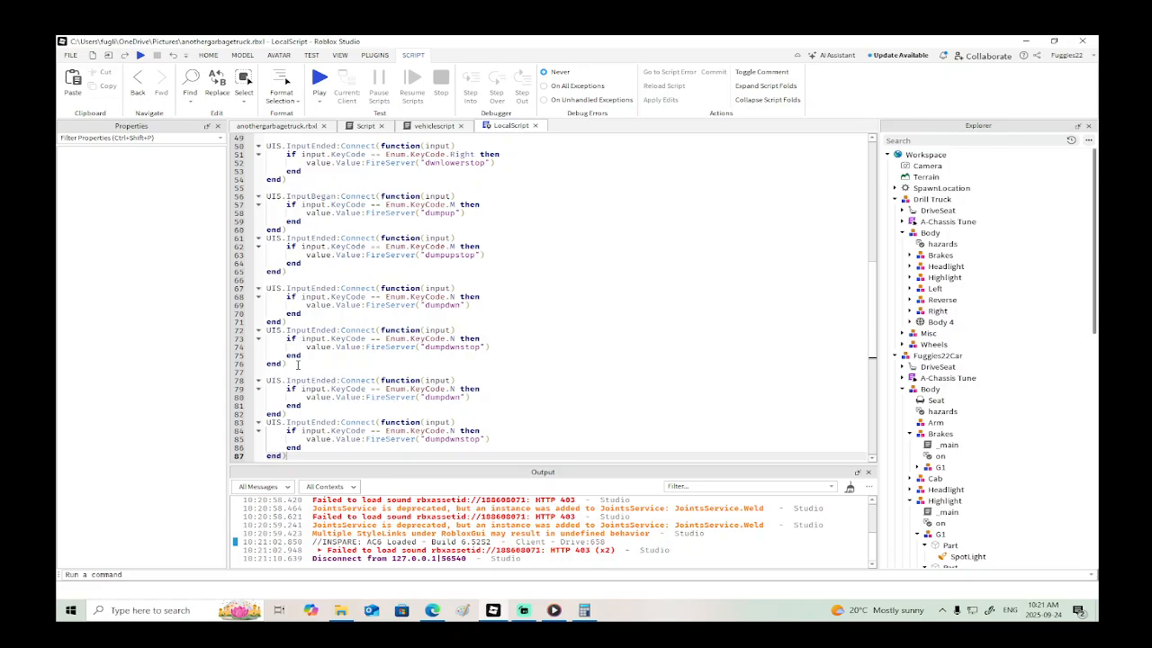
- Change the key code in the copied "dumpdwn" handler of the LocalScript to B
{"action": "scroll", "coordinate": [357, 358], "scroll_direction": "down", "scroll_amount": 1}
{"action": "left_click", "coordinate": [454, 364]}
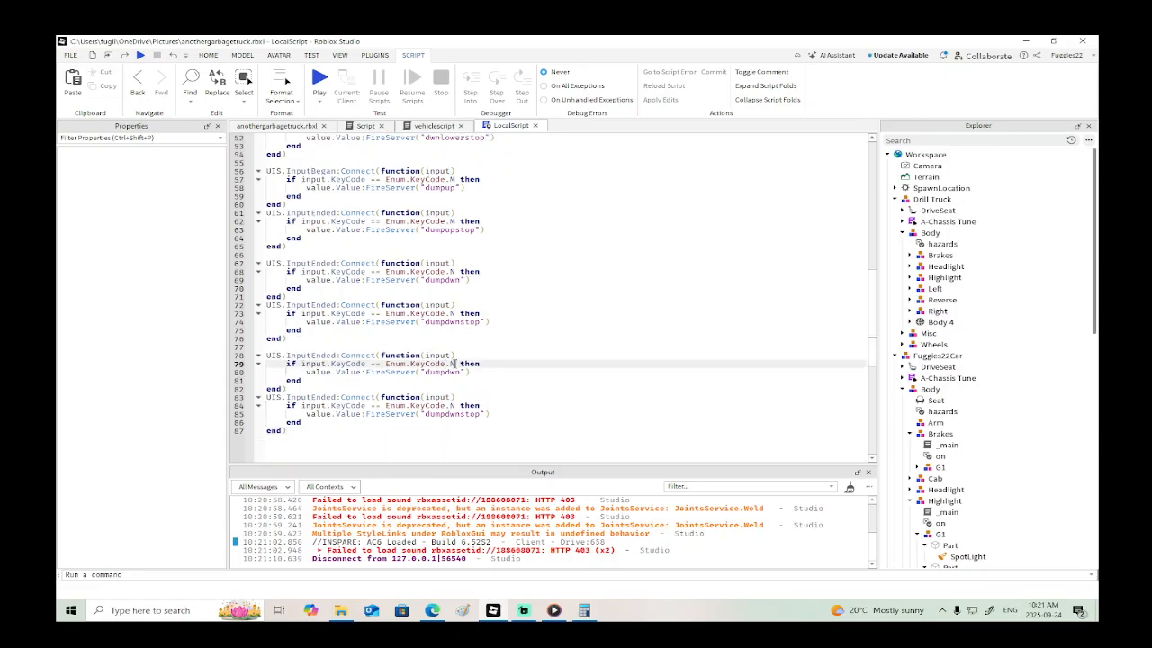
{"action": "key", "text": "BackSpace"}
{"action": "type", "text": "B"}
{"action": "key", "text": "Escape"}
{"action": "left_click", "coordinate": [553, 610]}
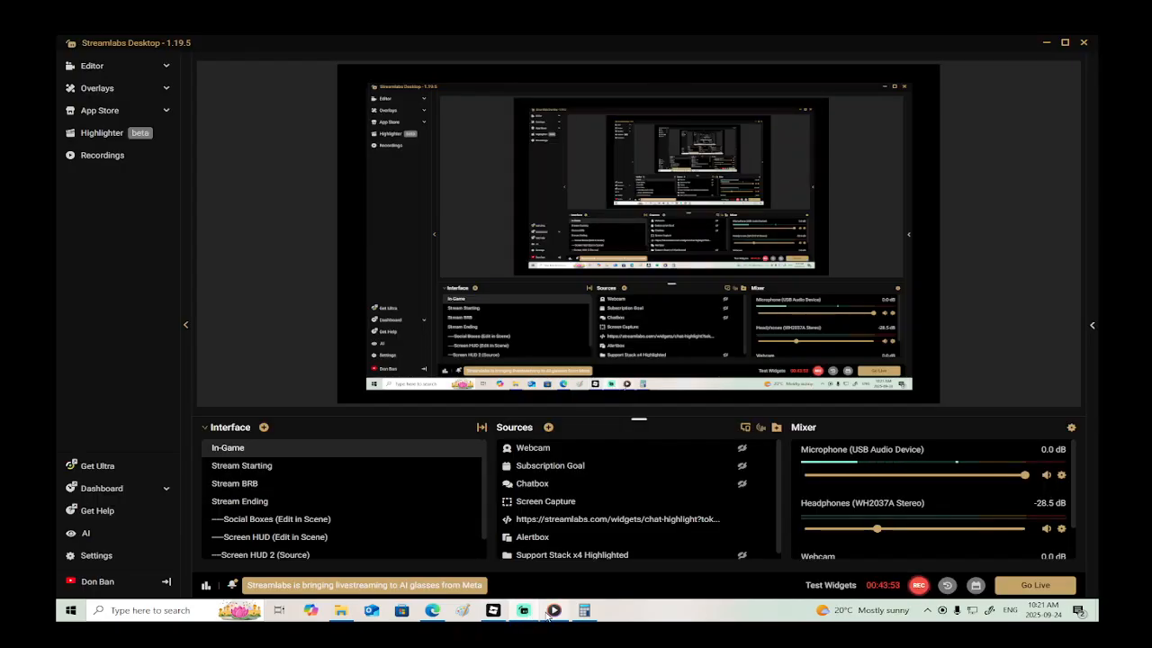
{"action": "left_click", "coordinate": [567, 577]}
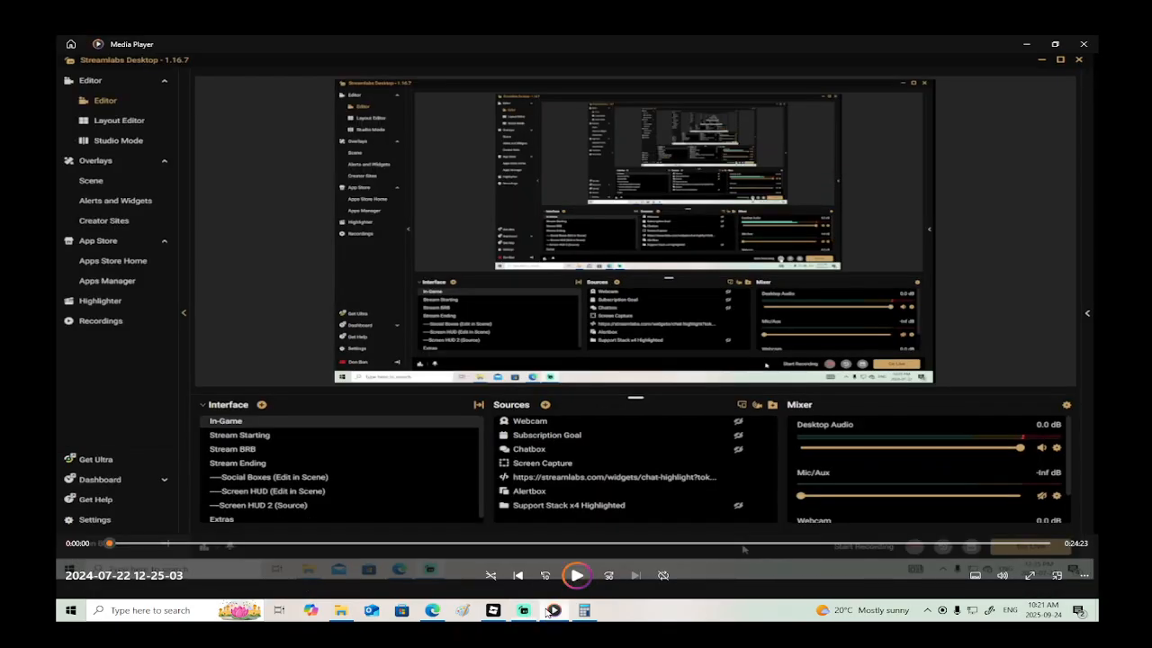
{"action": "left_click", "coordinate": [357, 543]}
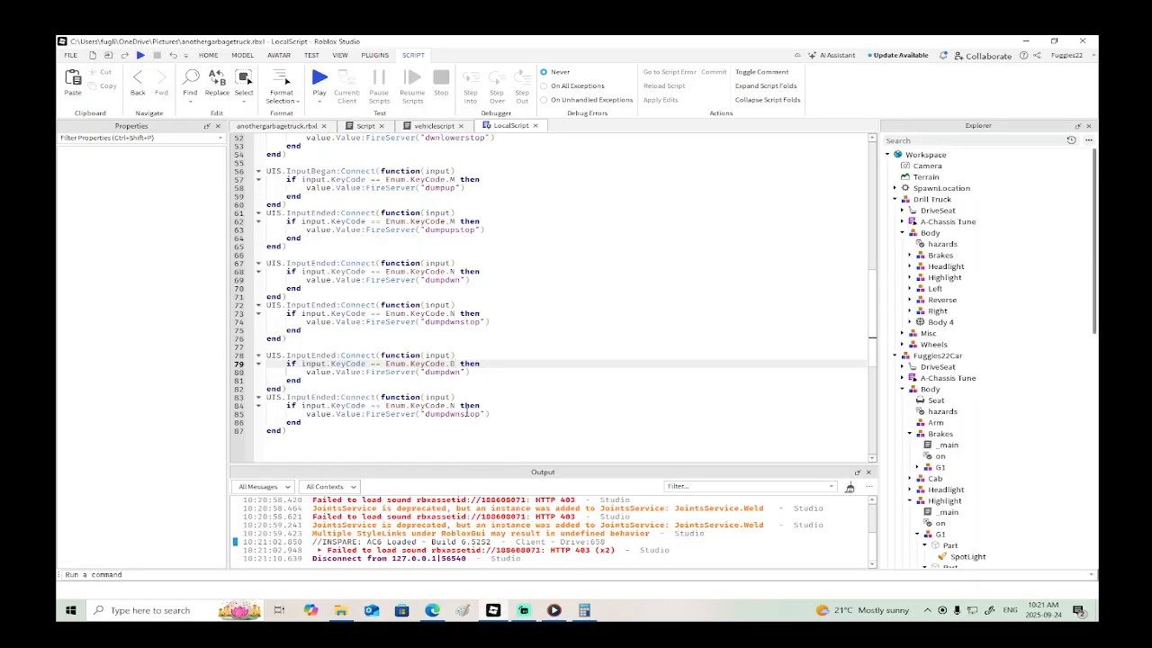
- Change the key code in the copied "dumpdwnstop" handler to B as well
{"action": "left_click", "coordinate": [458, 406]}
{"action": "double_click", "coordinate": [454, 406]}
{"action": "type", "text": "B"}
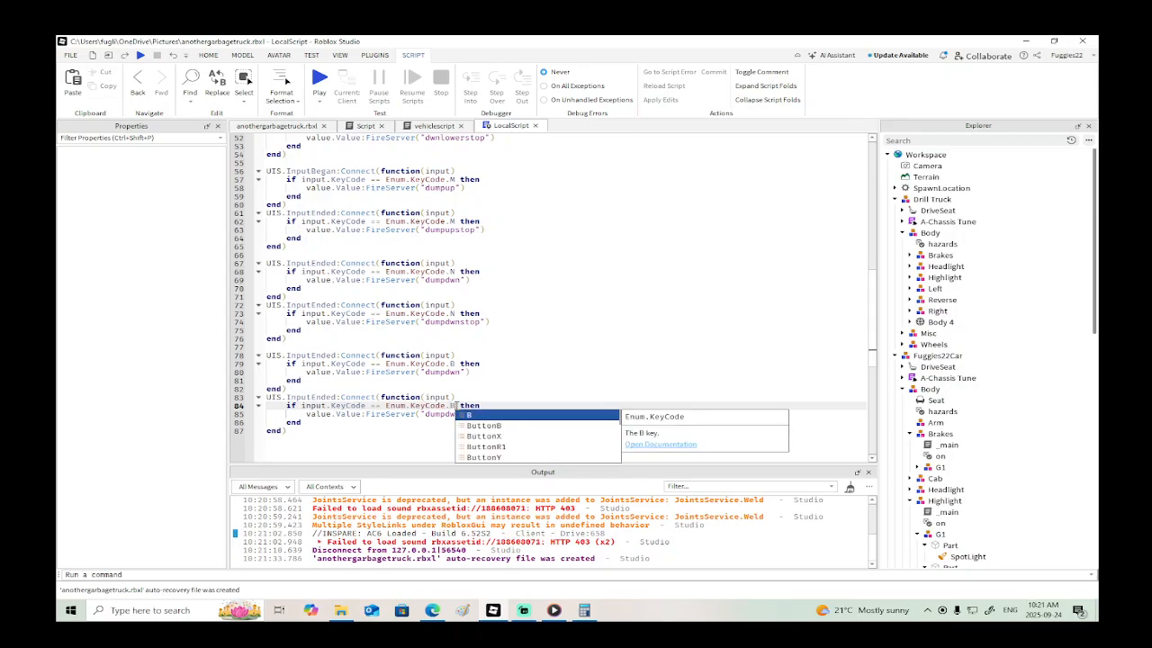
{"action": "left_click", "coordinate": [431, 432]}
- Replace the FireServer messages in the two B-key handlers with "removebin" for the first and "removebinn" for the second
{"action": "left_click", "coordinate": [461, 372]}
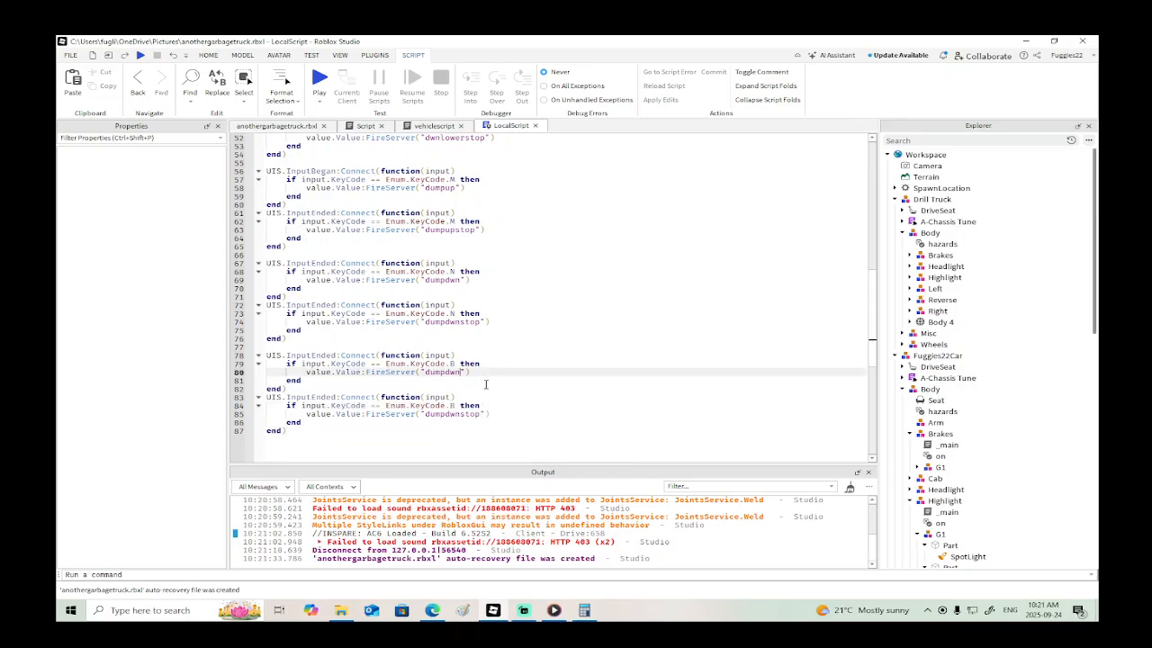
{"action": "key", "text": "BackSpace"}
{"action": "key", "text": "BackSpace"}
{"action": "key", "text": "BackSpace"}
{"action": "key", "text": "BackSpace"}
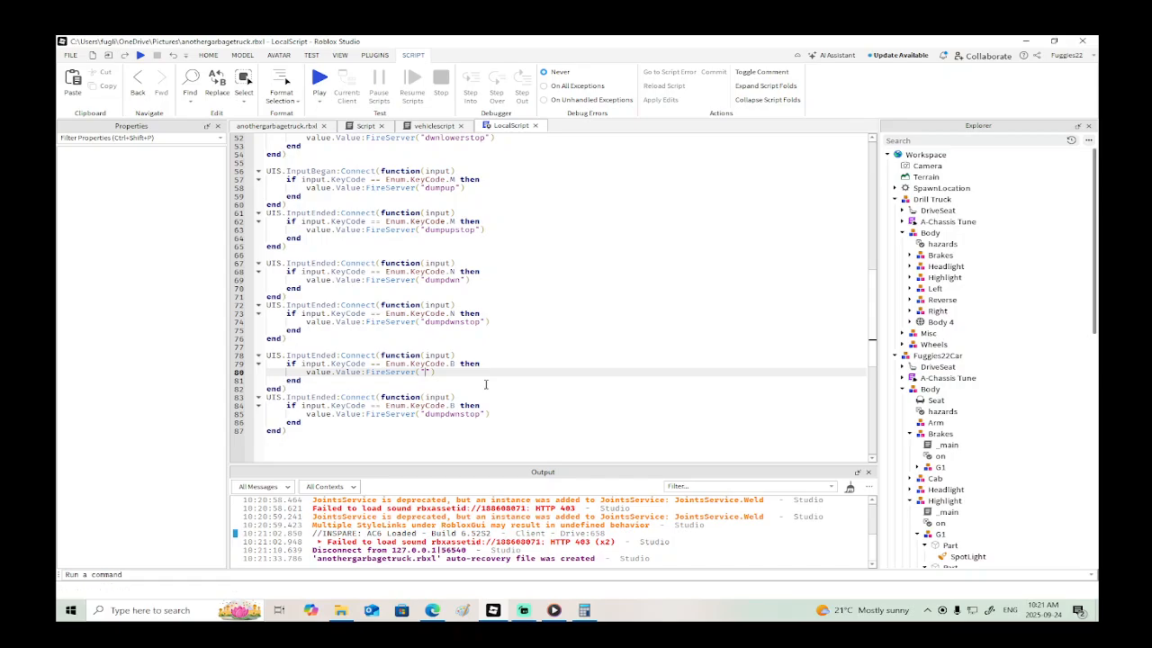
{"action": "type", "text": "removebin"}
{"action": "left_click_drag", "start_coordinate": [480, 415], "coordinate": [436, 422]}
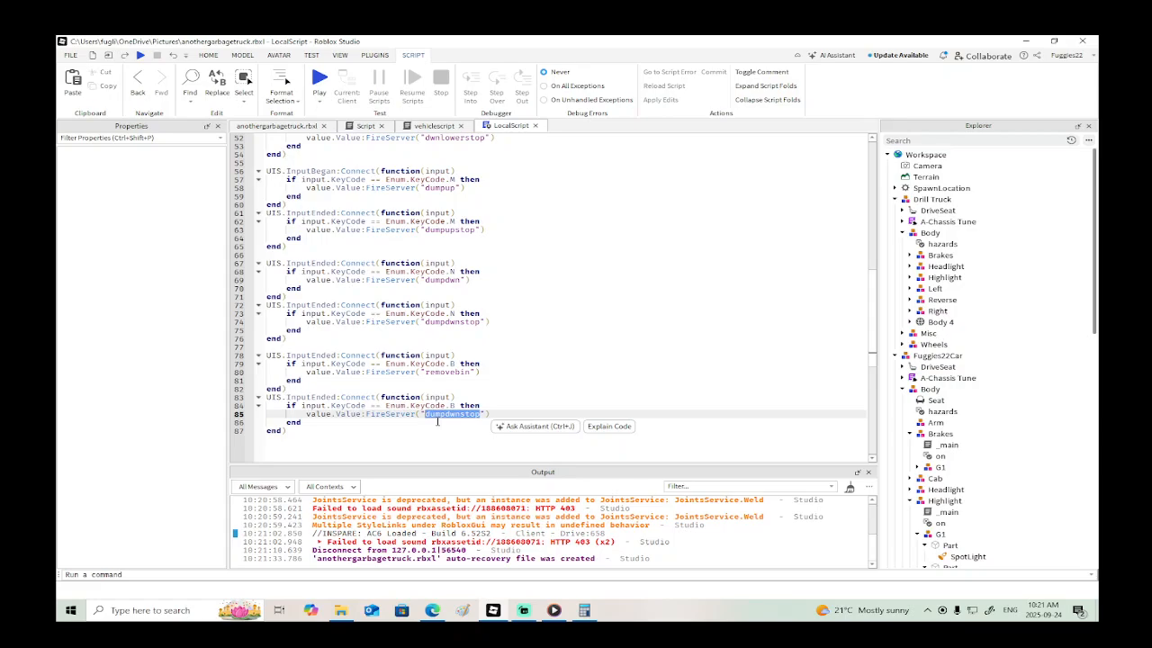
{"action": "type", "text": "removebinn"}
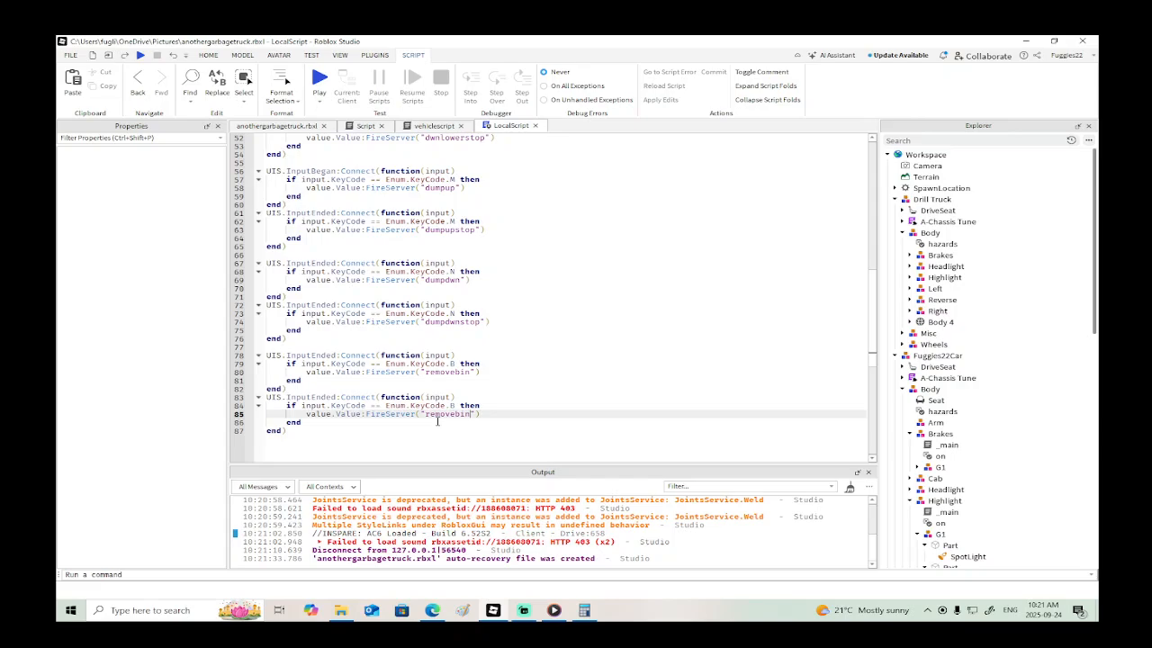
- Add an empty if var == "removebin" then block after the "dumpdwnstop" block in vehiclescript
{"action": "left_click", "coordinate": [447, 127]}
{"action": "scroll", "coordinate": [391, 326], "scroll_direction": "down", "scroll_amount": 5}
{"action": "scroll", "coordinate": [391, 326], "scroll_direction": "down", "scroll_amount": 10}
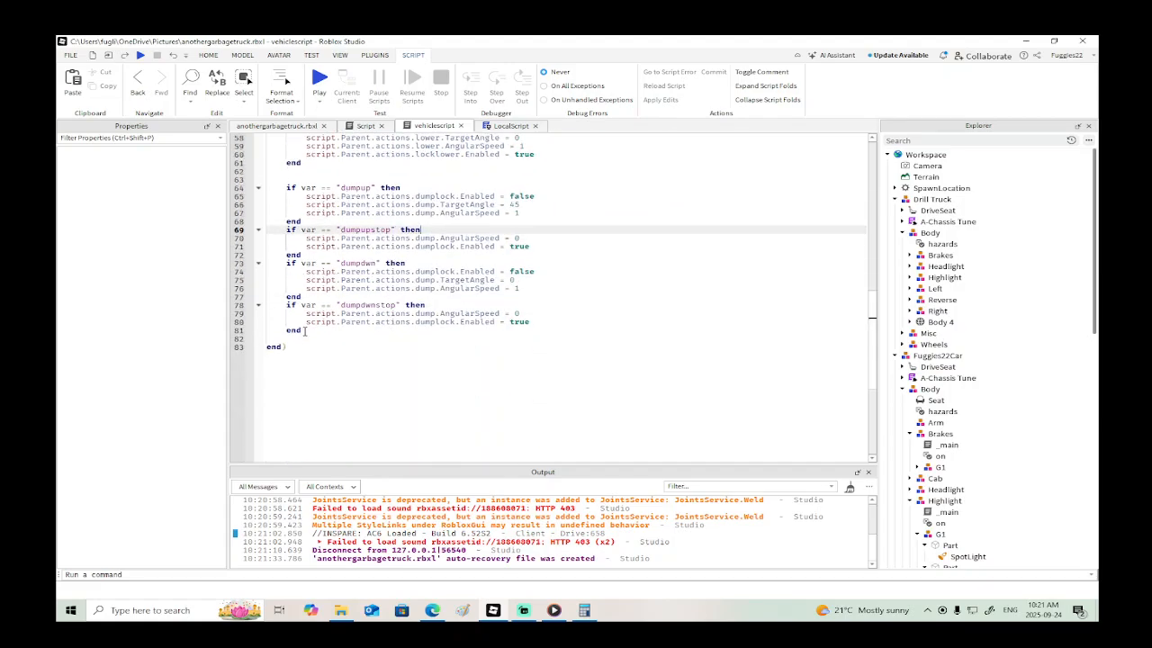
{"action": "left_click", "coordinate": [305, 330]}
{"action": "key", "text": "Return"}
{"action": "type", "text": "if va"}
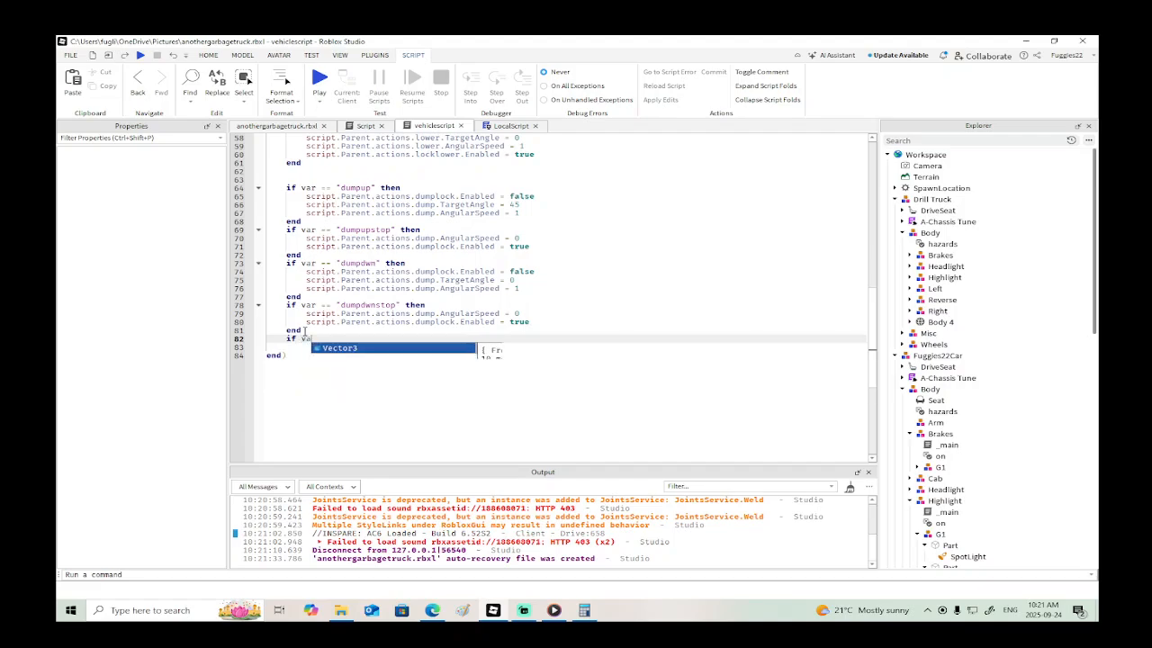
{"action": "type", "text": "r == \""}
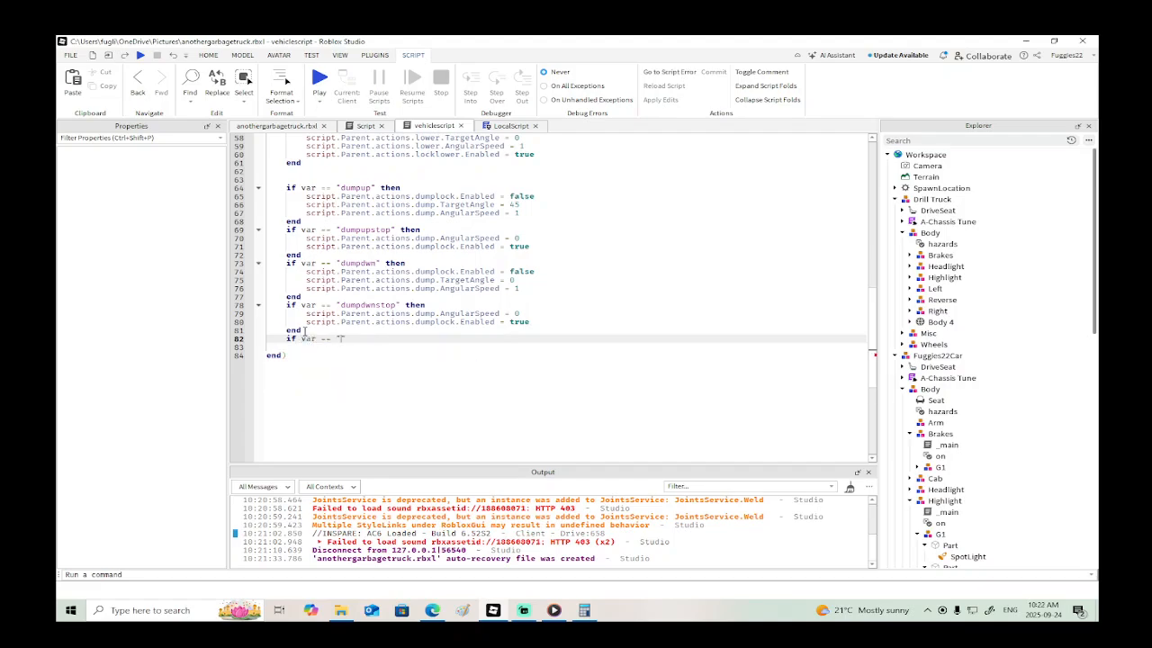
{"action": "type", "text": "removebin\" then"}
{"action": "key", "text": "Return"}
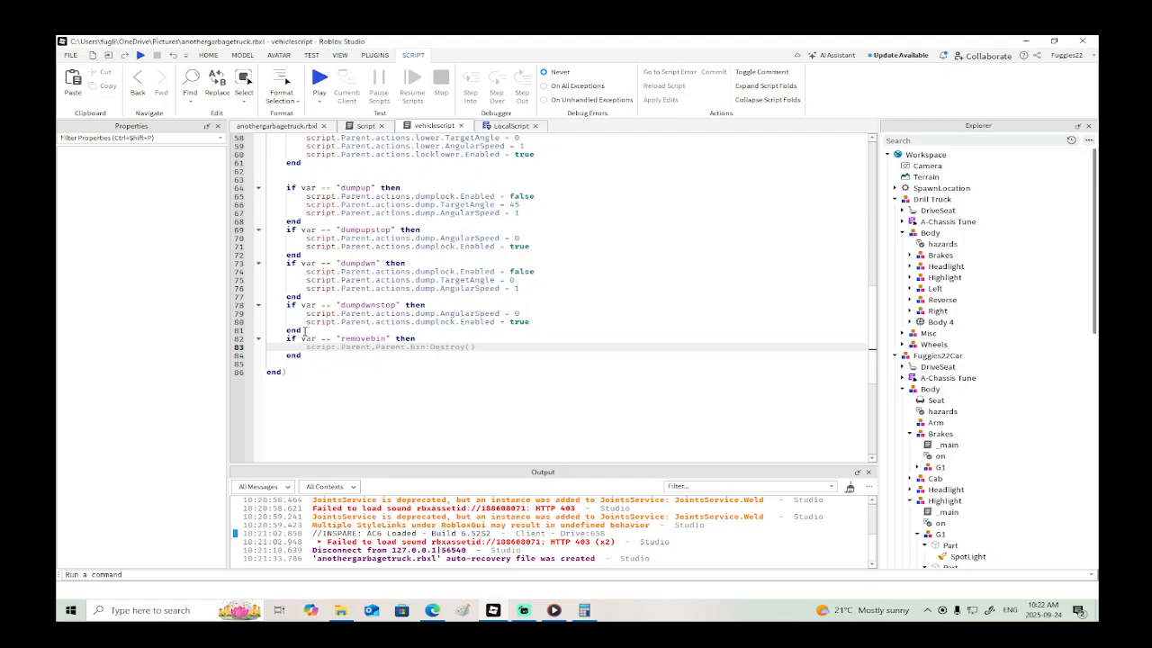
{"action": "left_click", "coordinate": [362, 369]}
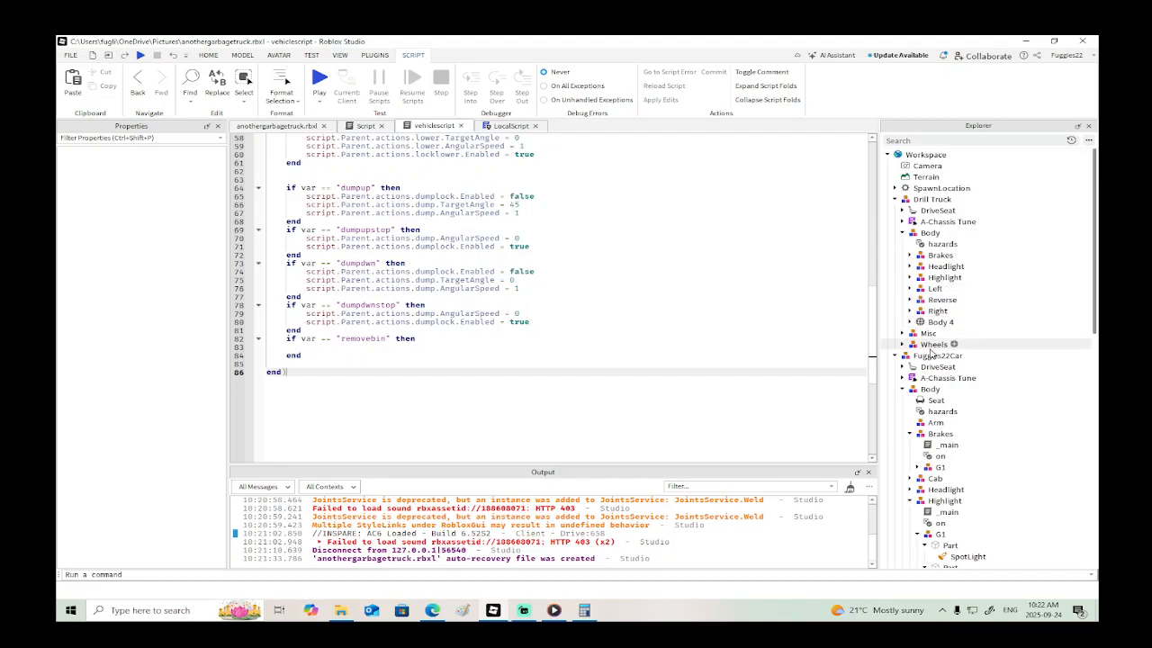
- Select the small part between the truck's forks in the 3D view and open its Script for editing
{"action": "scroll", "coordinate": [909, 315], "scroll_direction": "down", "scroll_amount": 3}
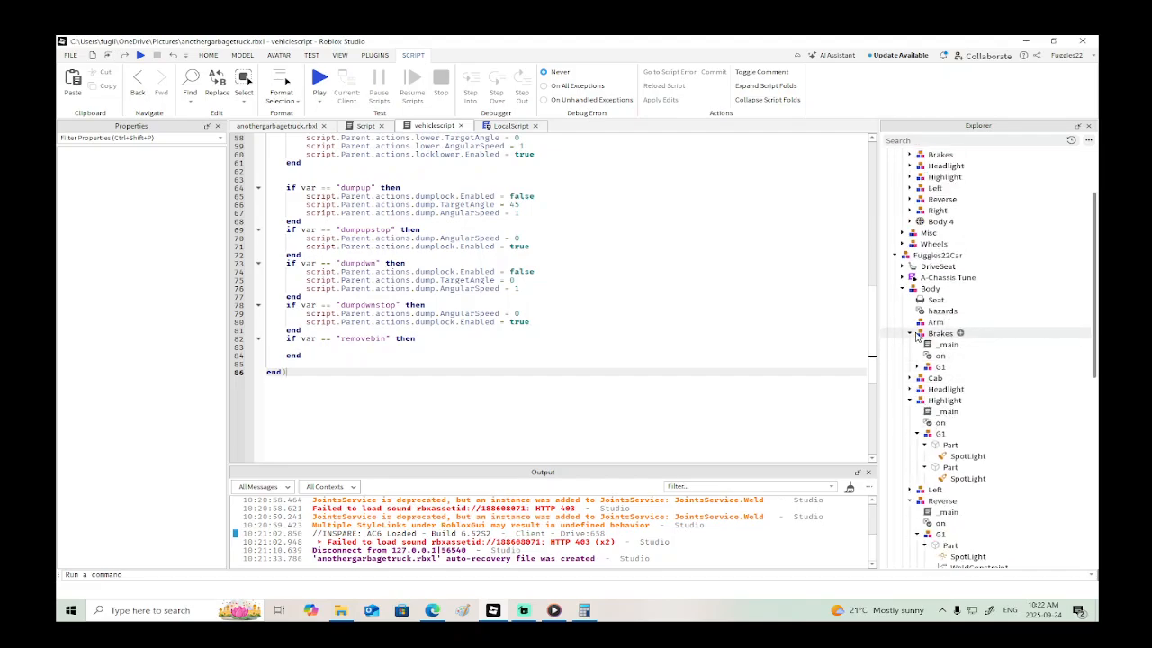
{"action": "left_click", "coordinate": [909, 334]}
{"action": "left_click", "coordinate": [902, 287]}
{"action": "left_click", "coordinate": [290, 128]}
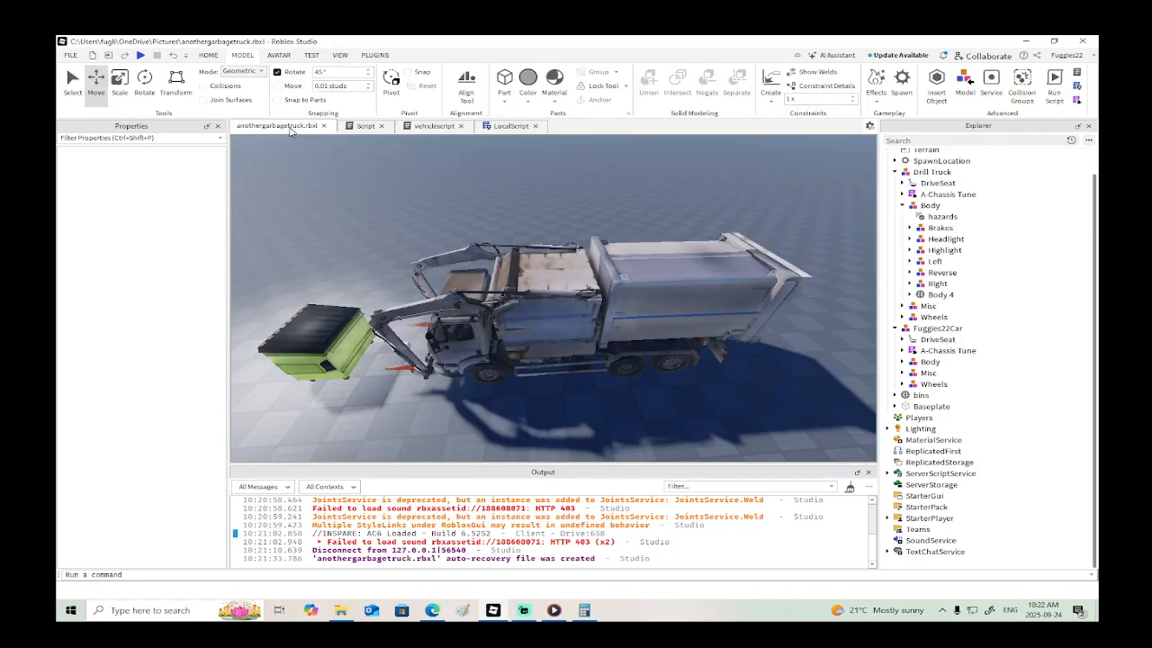
{"action": "right_click_drag", "start_coordinate": [387, 276], "coordinate": [378, 275]}
{"action": "scroll", "coordinate": [490, 305], "scroll_direction": "up", "scroll_amount": 3}
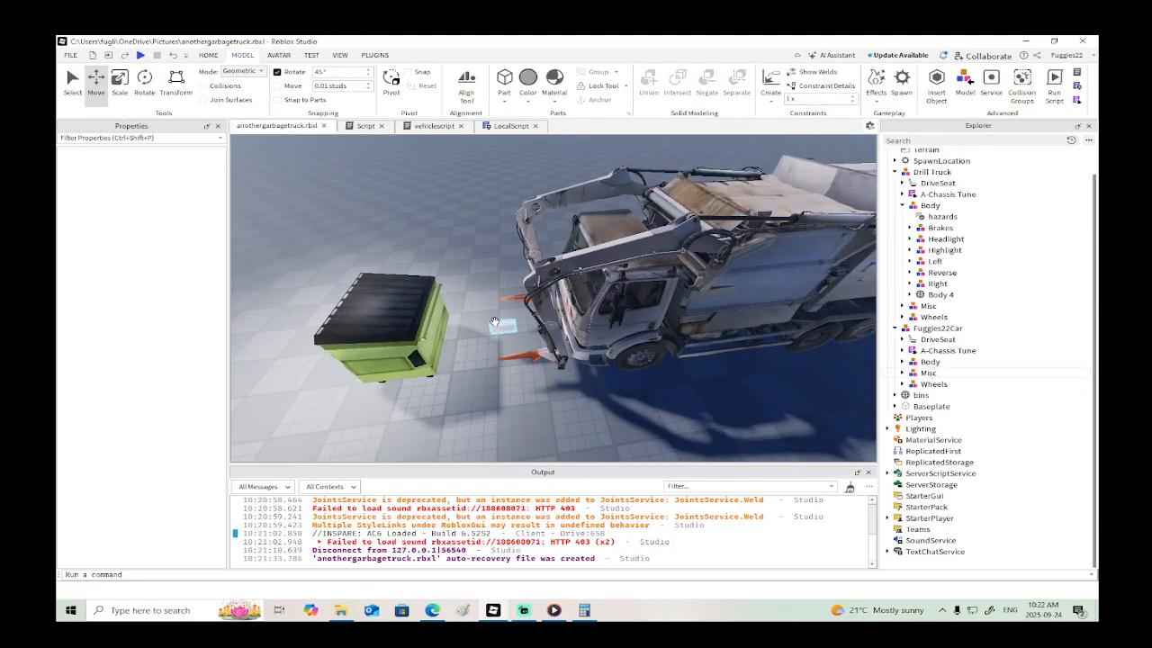
{"action": "left_click", "coordinate": [501, 326]}
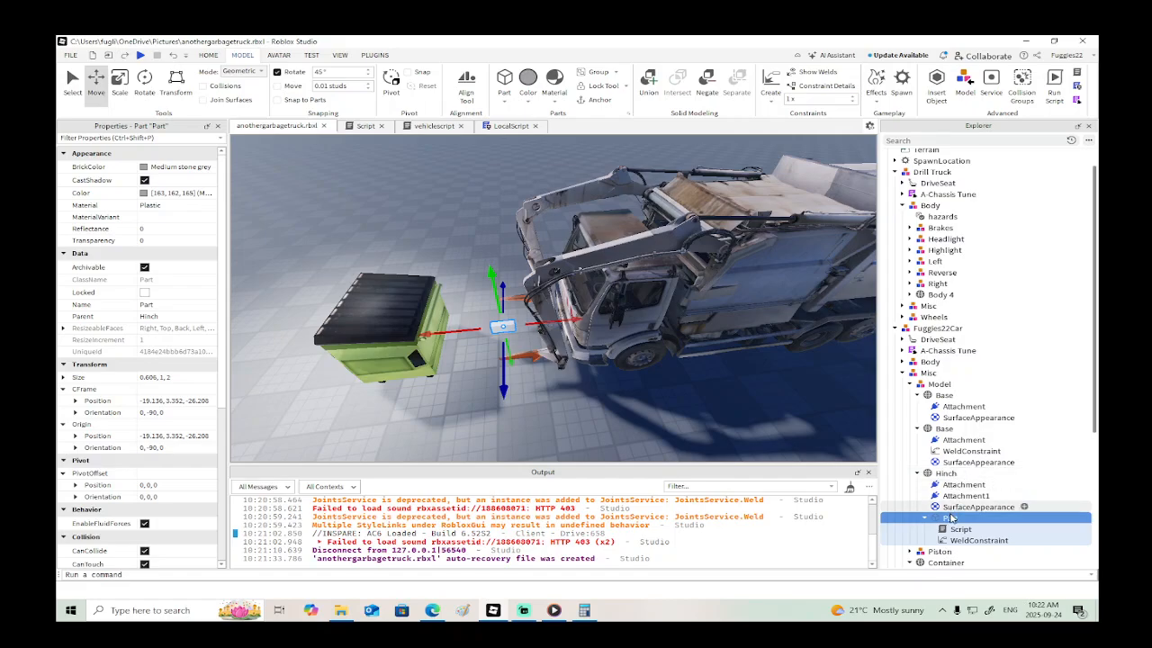
{"action": "double_click", "coordinate": [956, 529]}
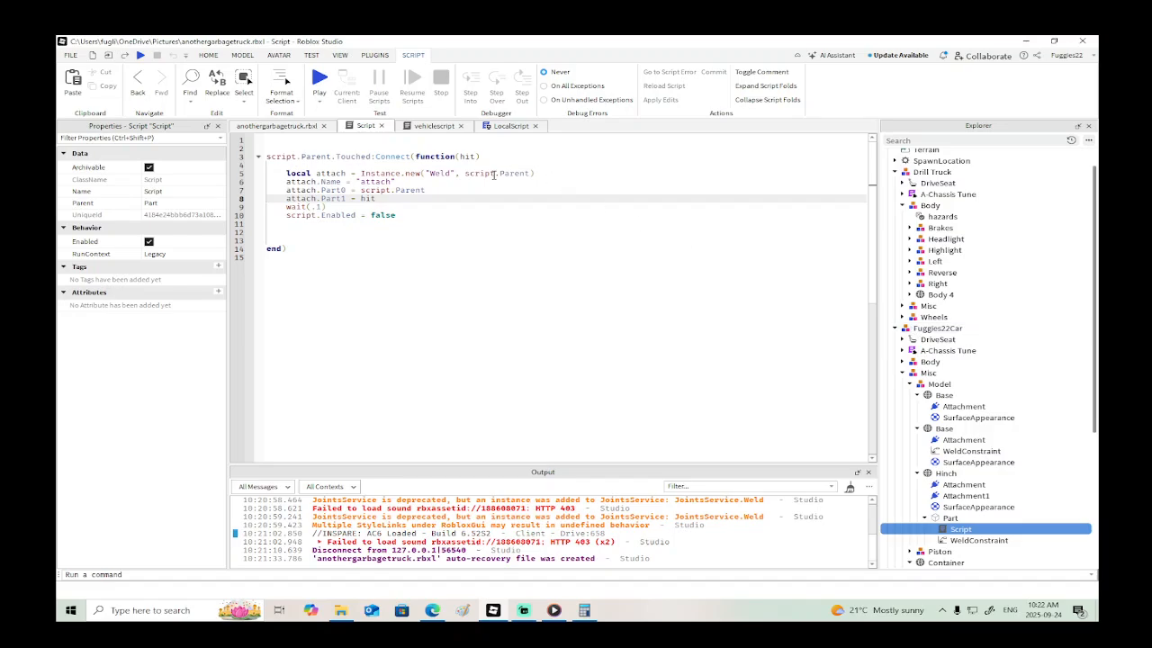
- Change the Weld's parent argument in Instance.new to script.Parent.Parent.Parent.Parent.Parent.DriveSeat.actions
{"action": "left_click", "coordinate": [527, 174]}
{"action": "type", "text": ".Parent"}
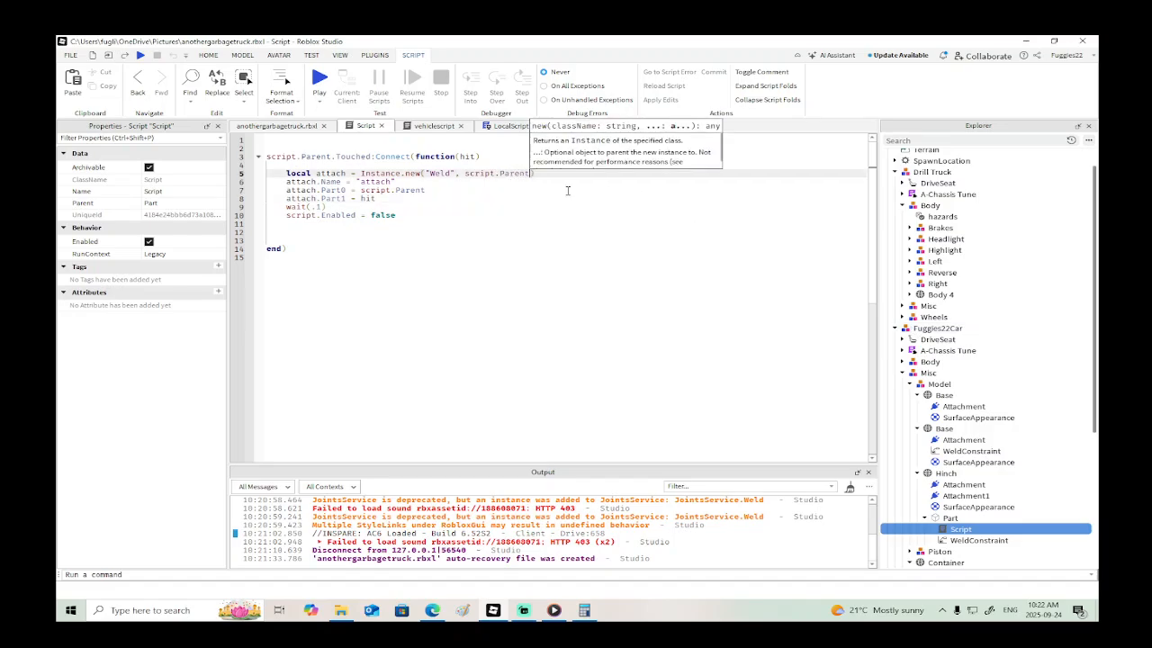
{"action": "type", "text": ".Parent.Parent"}
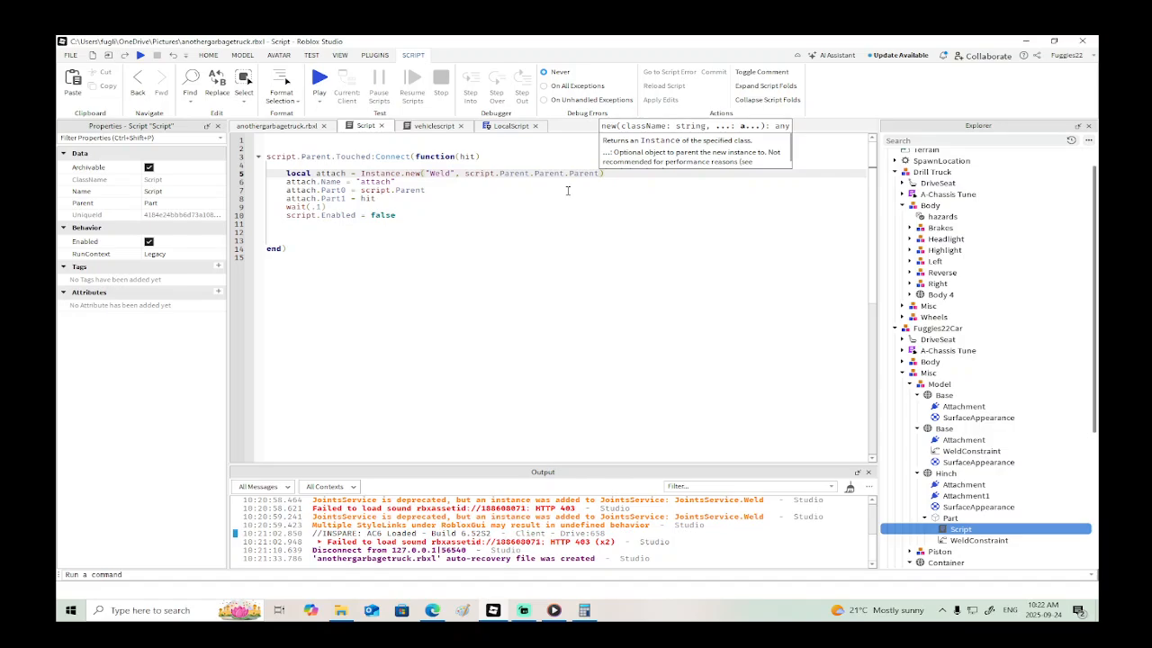
{"action": "type", "text": ".d"}
{"action": "key", "text": "BackSpace"}
{"action": "type", "text": "Parent.d"}
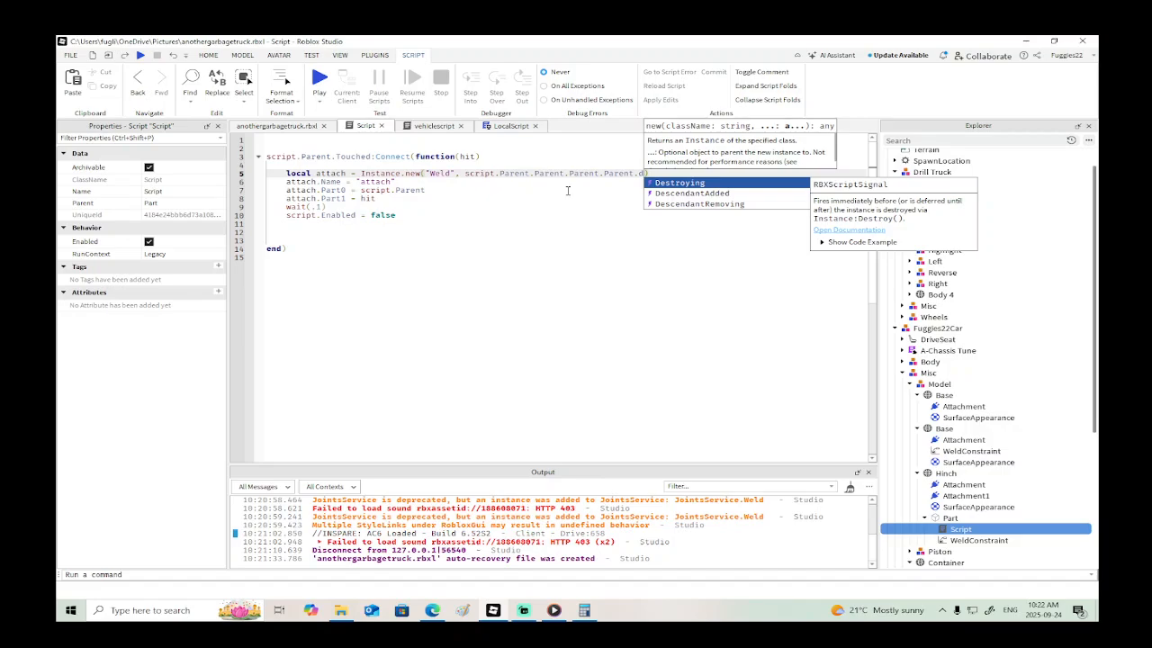
{"action": "key", "text": "BackSpace"}
{"action": "type", "text": "P"}
{"action": "key", "text": "Tab"}
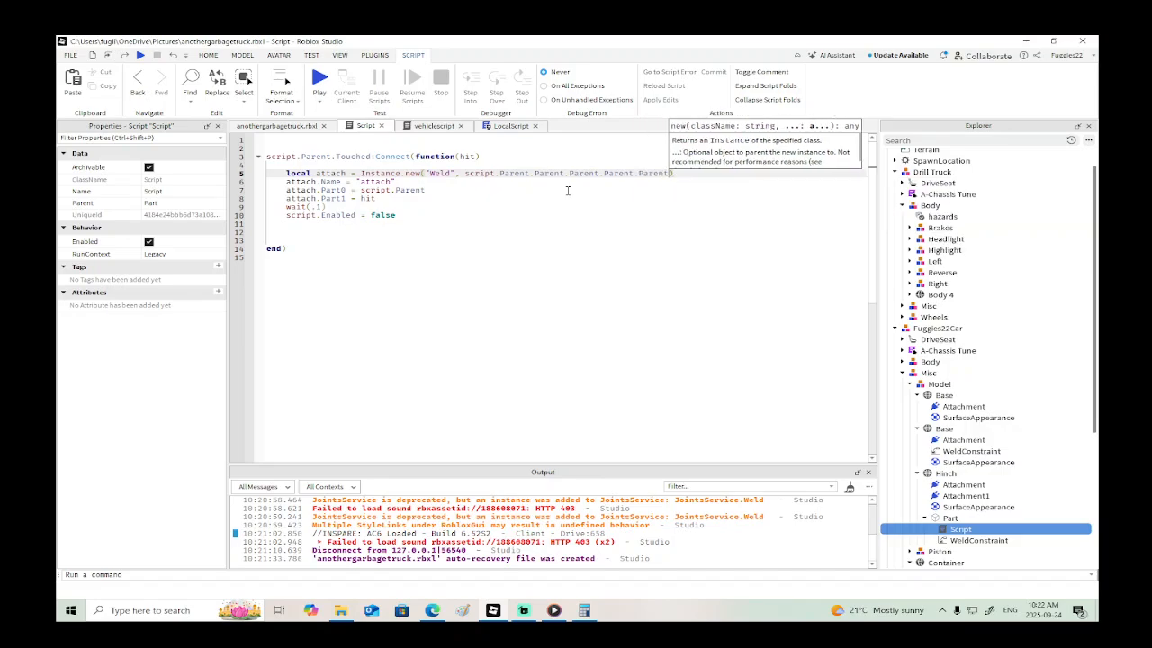
{"action": "type", "text": ".d"}
{"action": "key", "text": "Tab"}
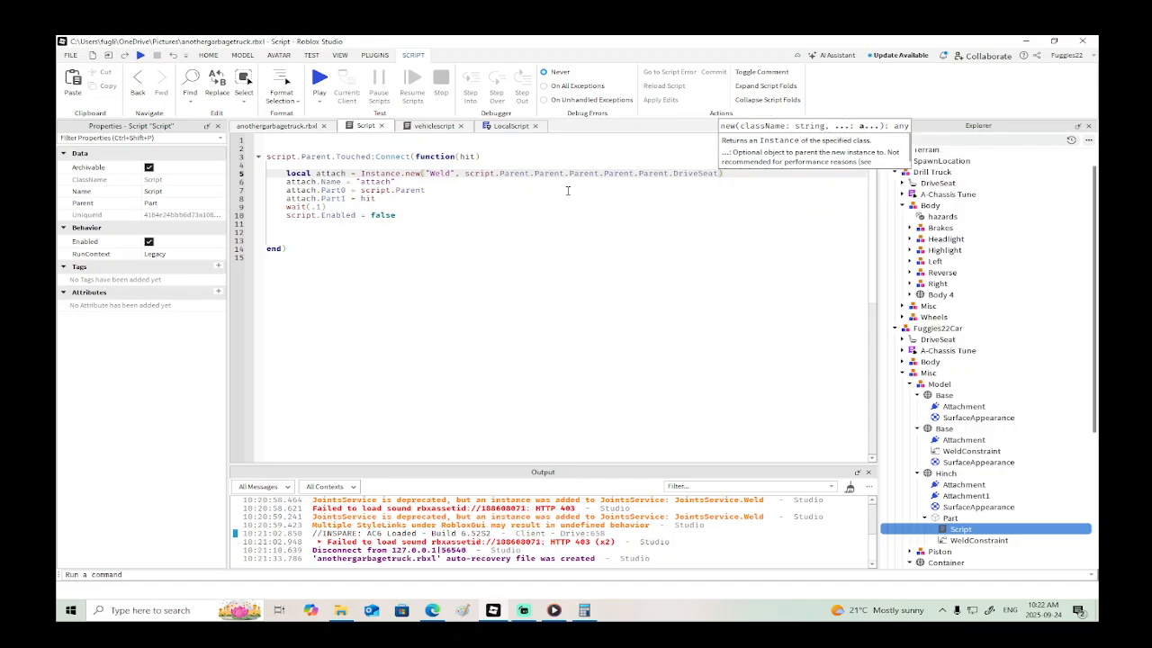
{"action": "type", "text": ".actions"}
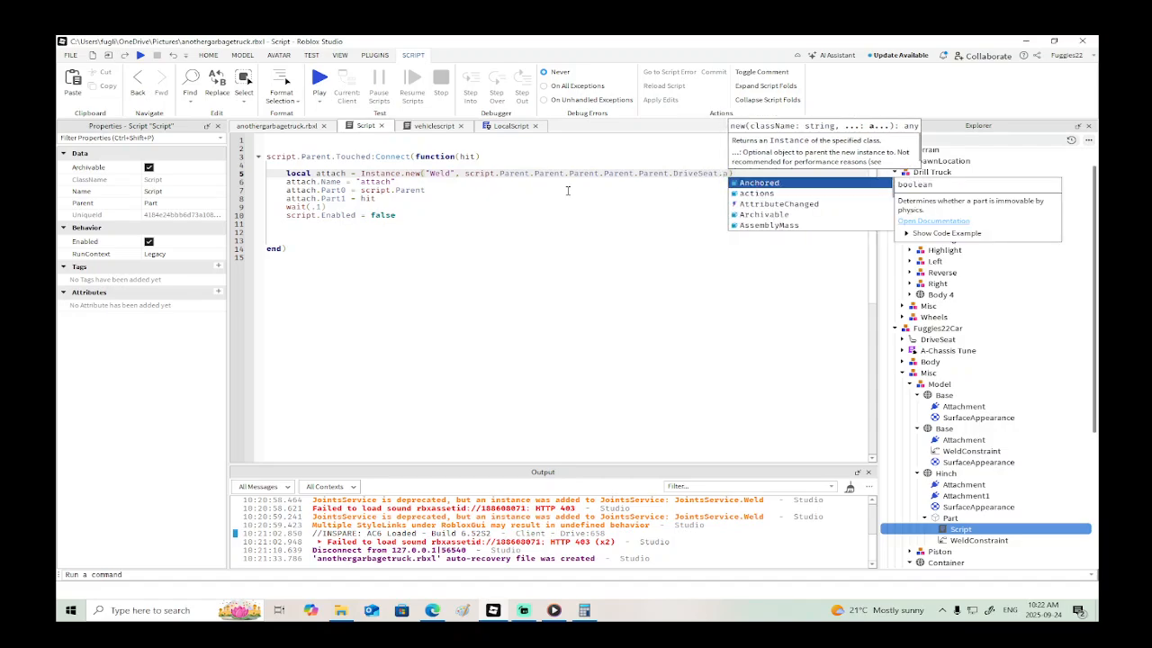
{"action": "key", "text": "Tab"}
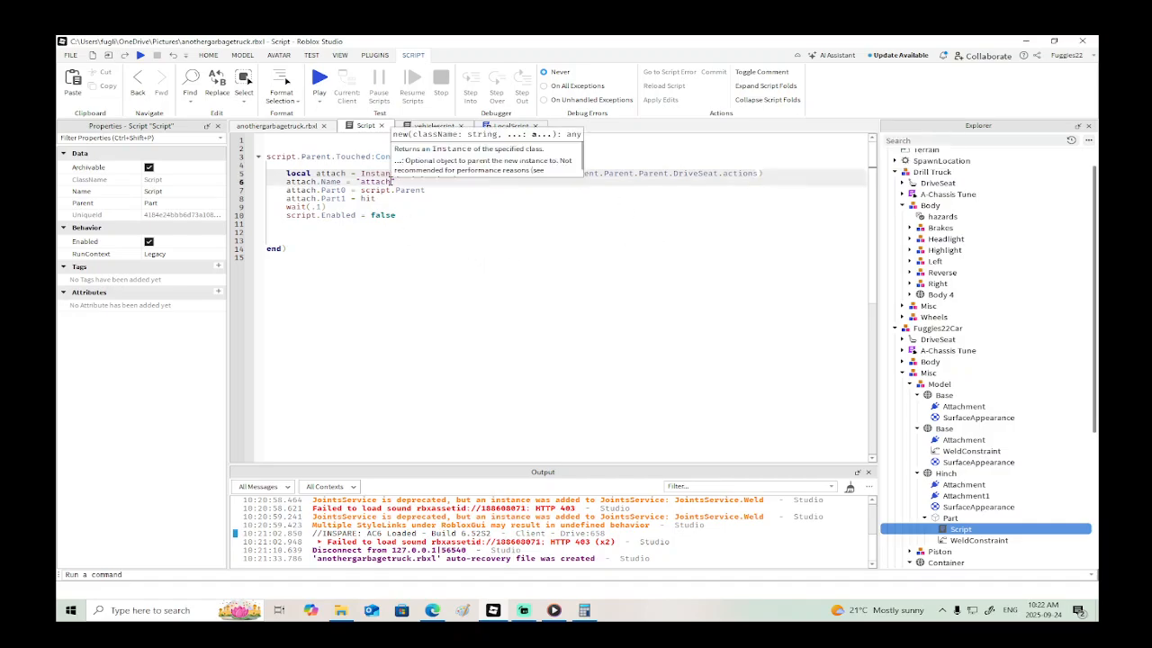
- Set attach.Name to "binweld" in the touch script and select that quoted name
{"action": "left_click_drag", "start_coordinate": [391, 182], "coordinate": [364, 183]}
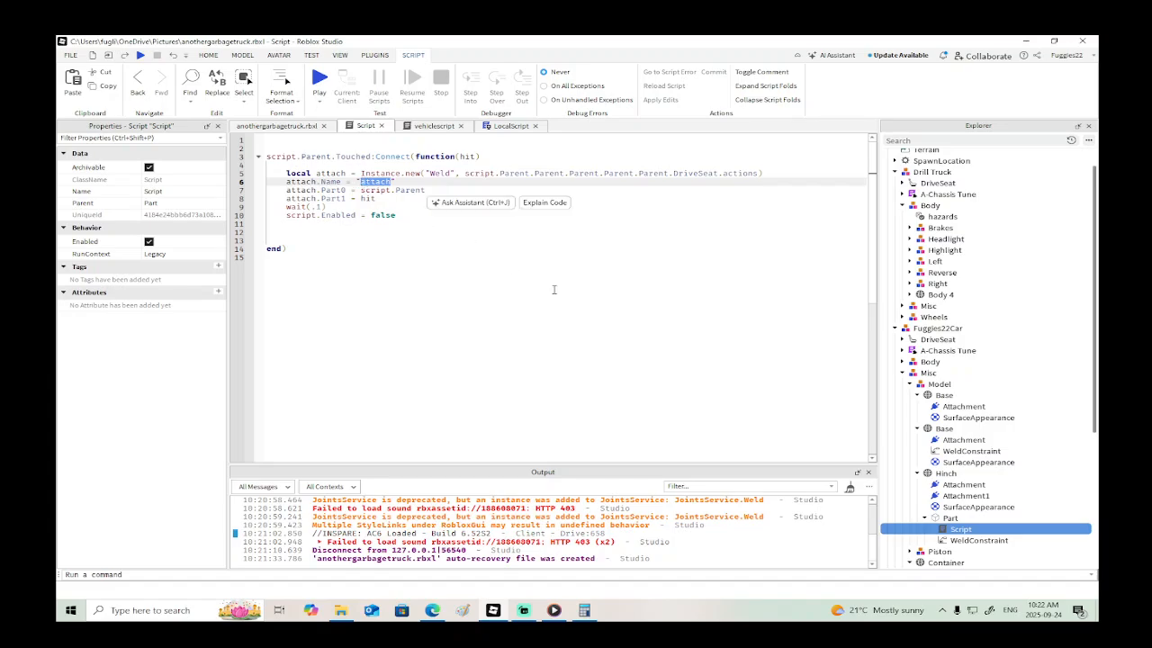
{"action": "type", "text": "binweld"}
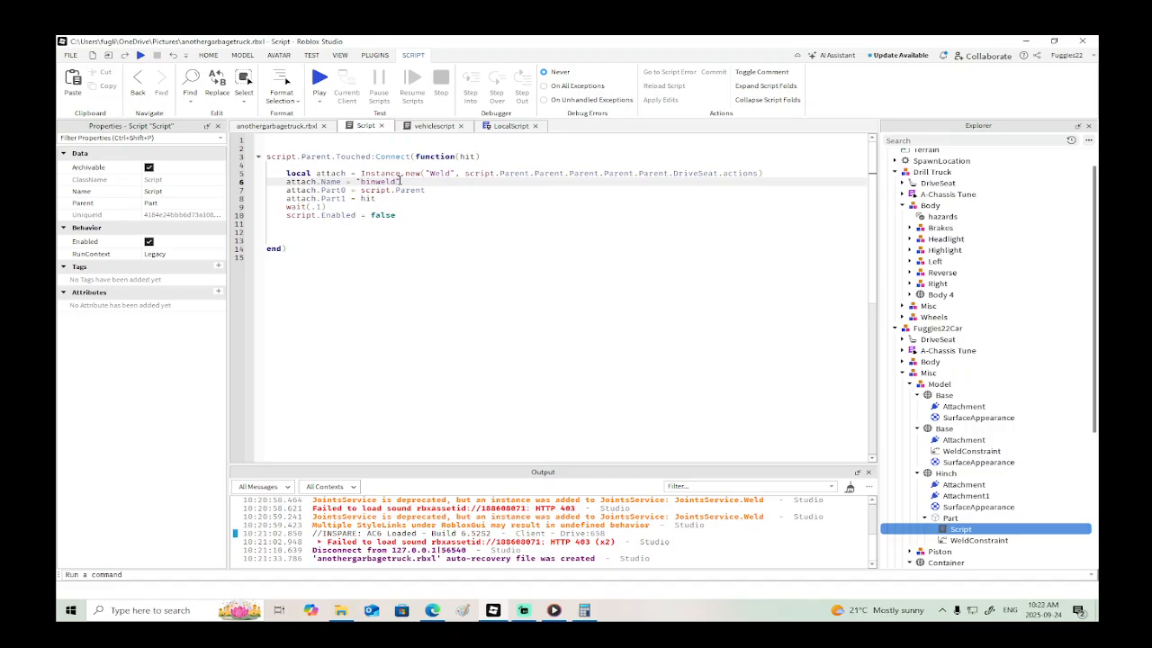
{"action": "left_click_drag", "start_coordinate": [401, 182], "coordinate": [358, 183]}
- In vehiclescript's "removebin" block, add local bin = script.Parent.actions:FindFirstChild("binweld")
{"action": "left_click", "coordinate": [433, 126]}
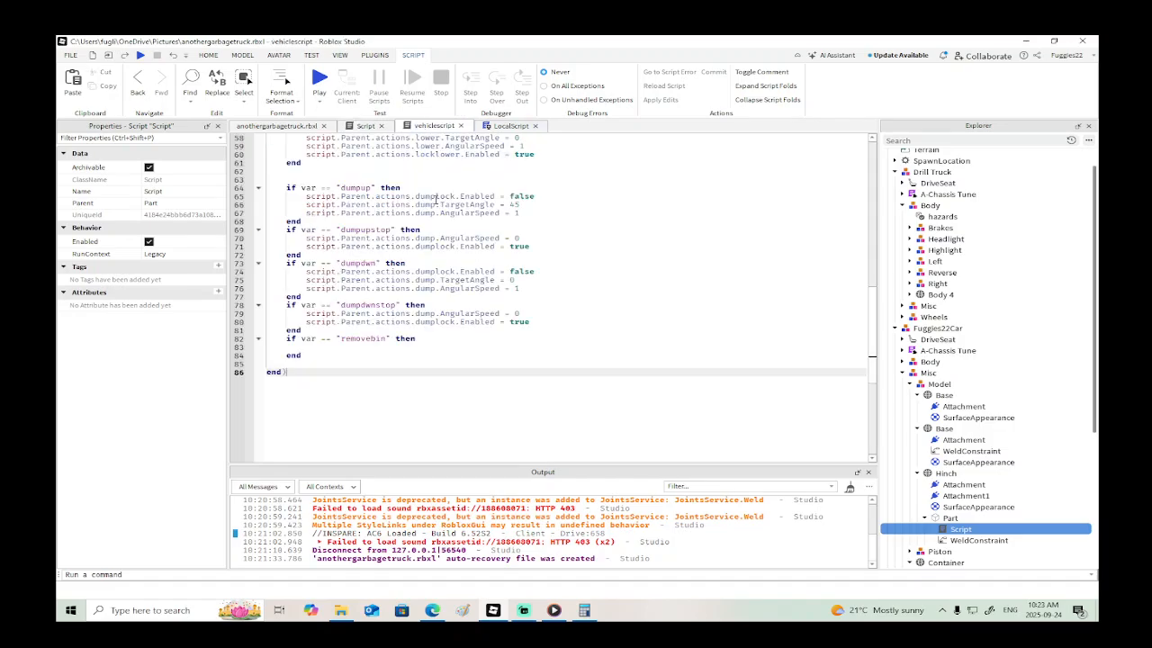
{"action": "left_click", "coordinate": [357, 346]}
{"action": "type", "text": "s"}
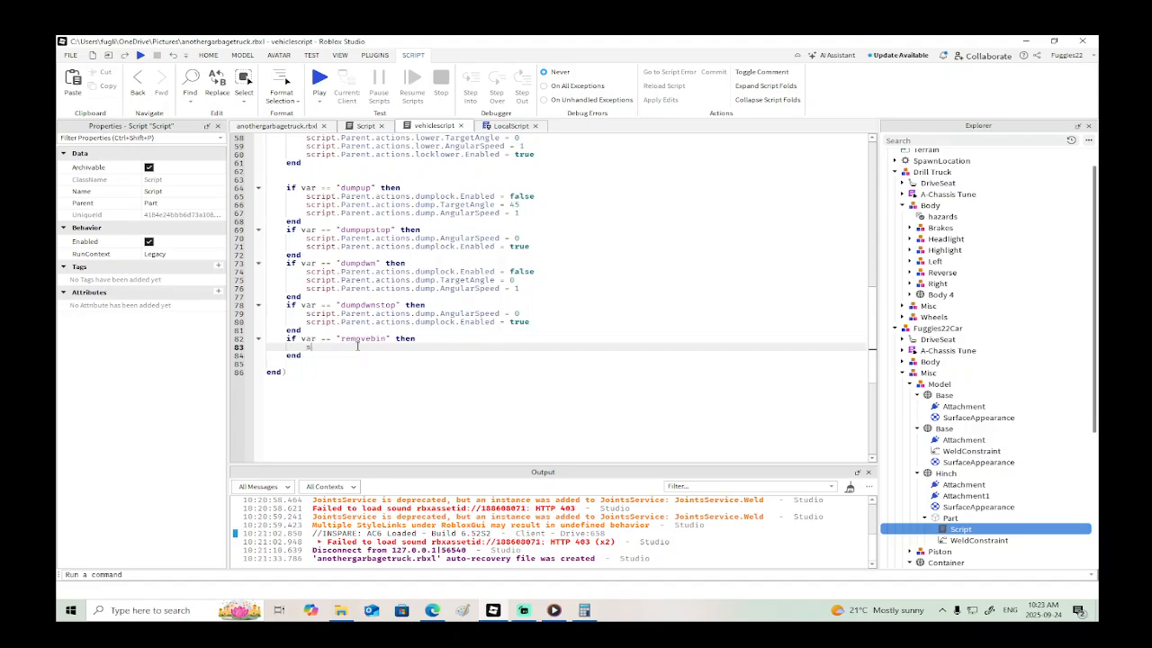
{"action": "type", "text": "cript.Parent."}
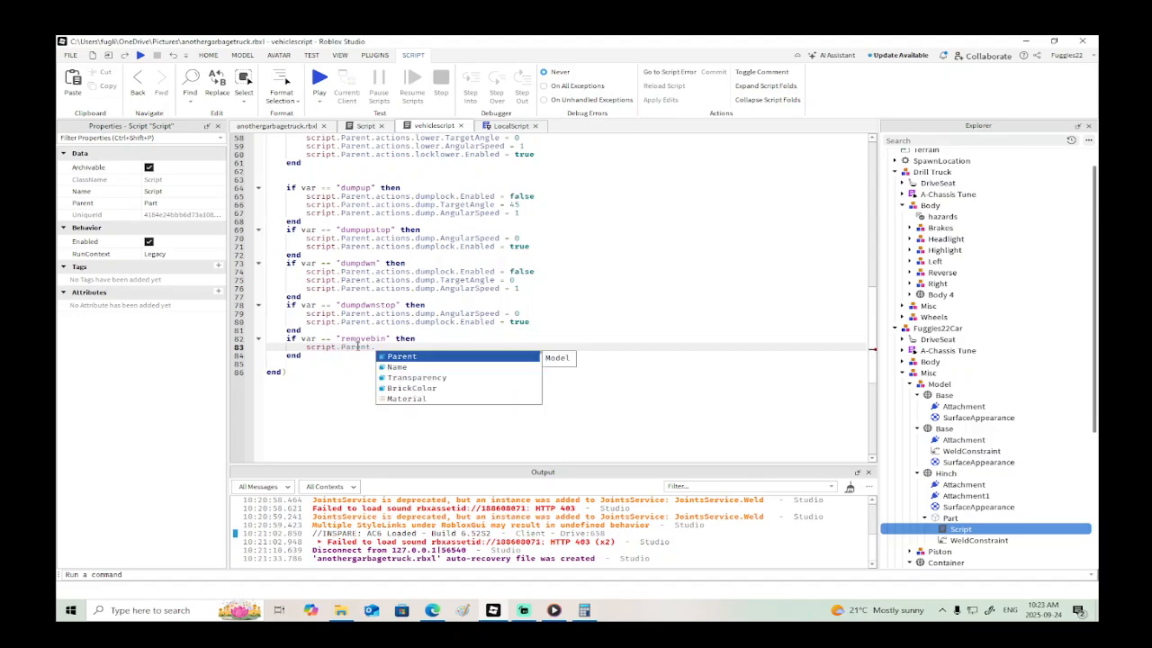
{"action": "type", "text": "actions:FindFirstChild()"}
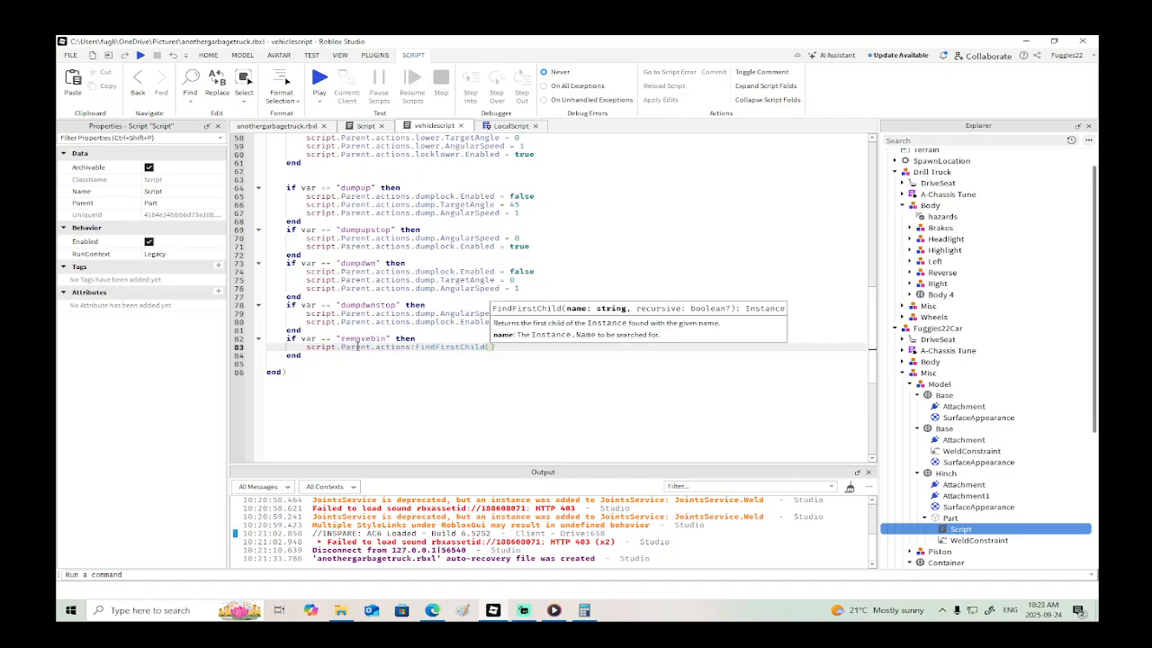
{"action": "type", "text": "\"binweld\""}
{"action": "key", "text": "Right"}
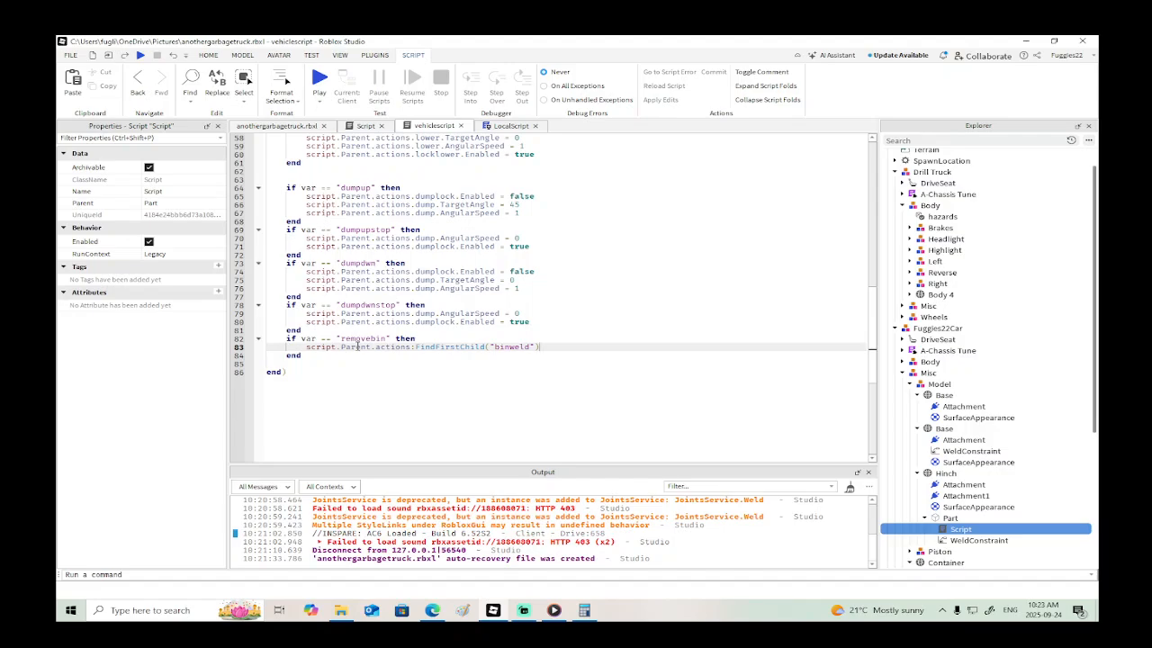
{"action": "left_click", "coordinate": [305, 346]}
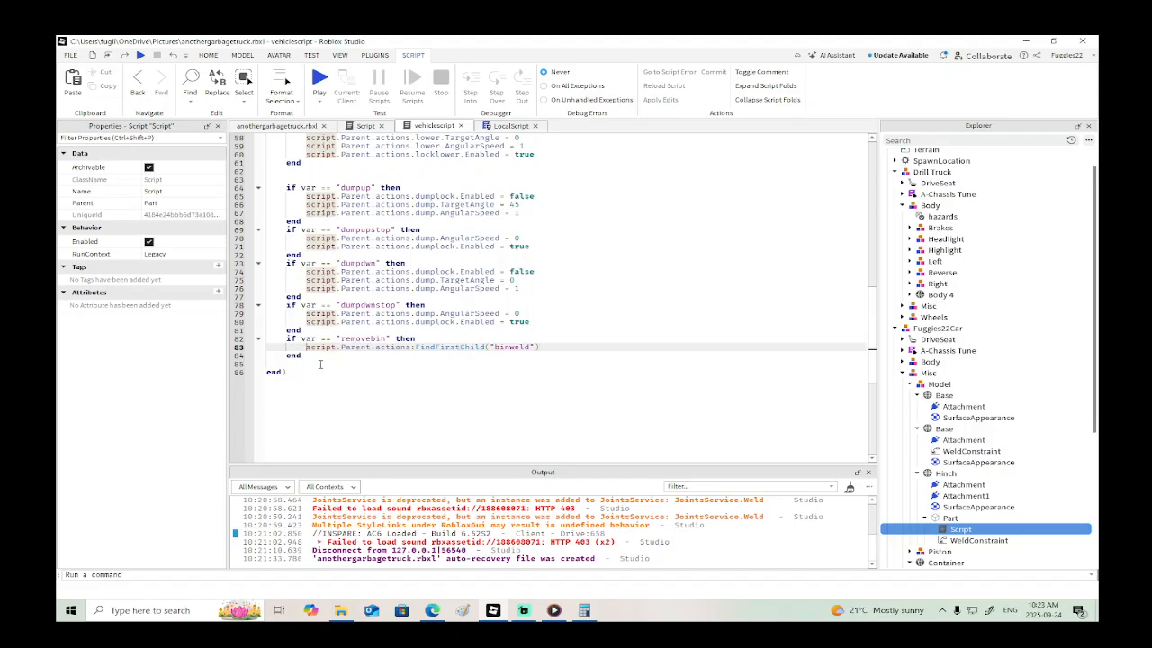
{"action": "type", "text": "loc"}
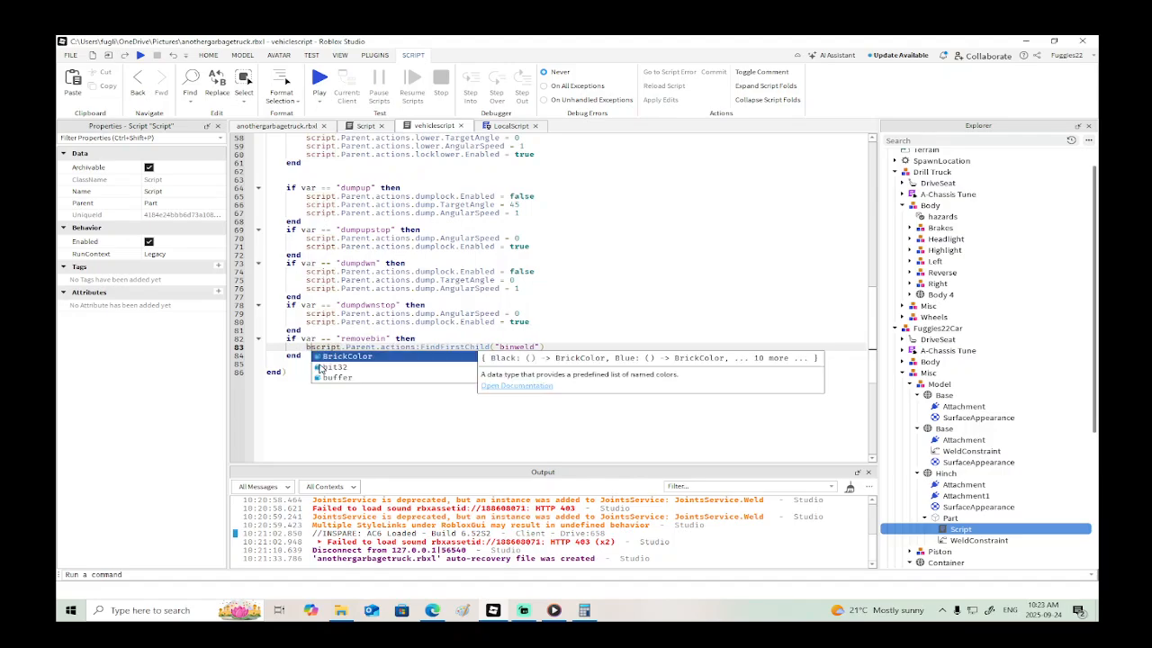
{"action": "type", "text": "al bin ="}
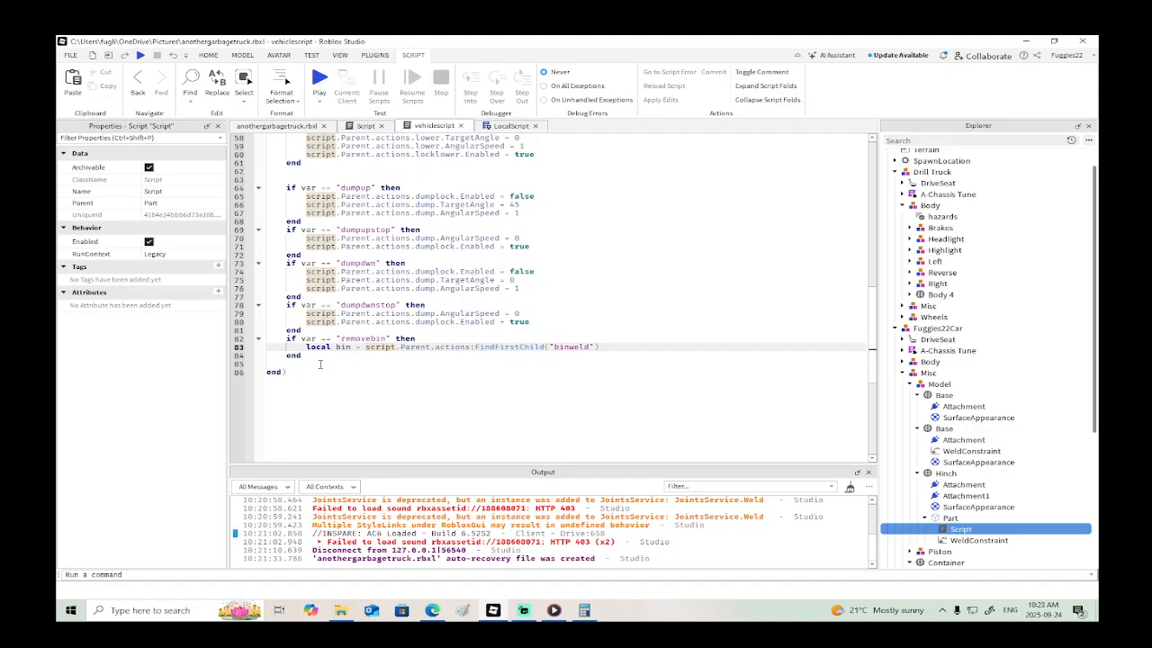
- Below the bin variable, add an if bin then block that calls bin:Remove()
{"action": "left_click", "coordinate": [632, 349]}
{"action": "key", "text": "Return"}
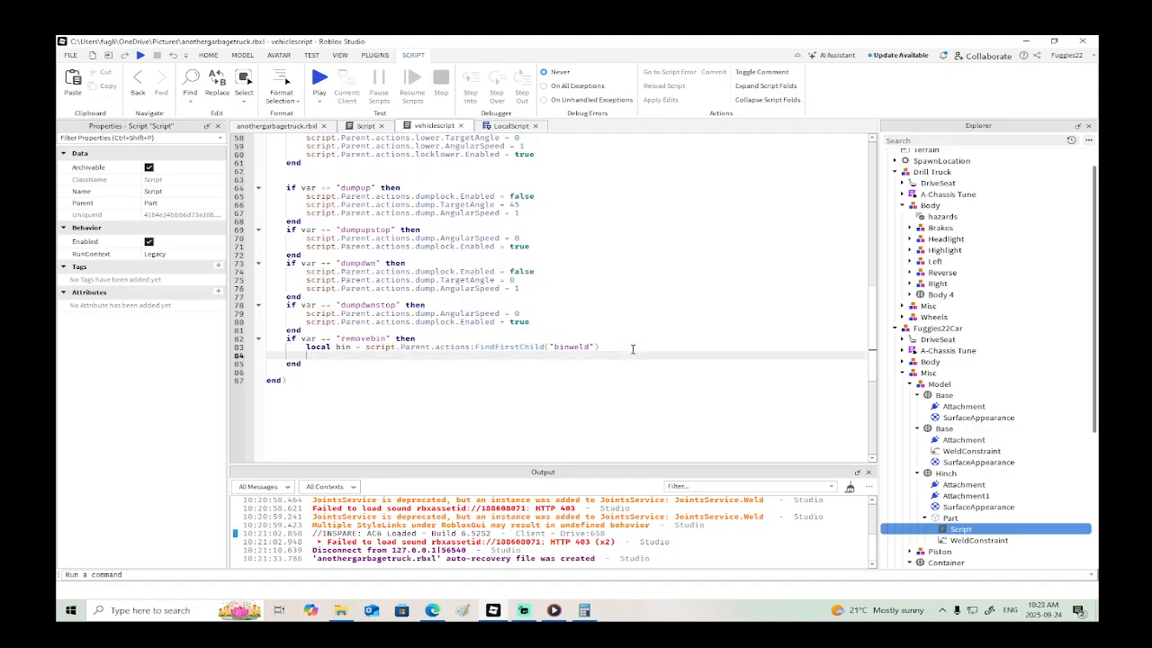
{"action": "type", "text": "if bin then"}
{"action": "key", "text": "Return"}
{"action": "type", "text": "bin"}
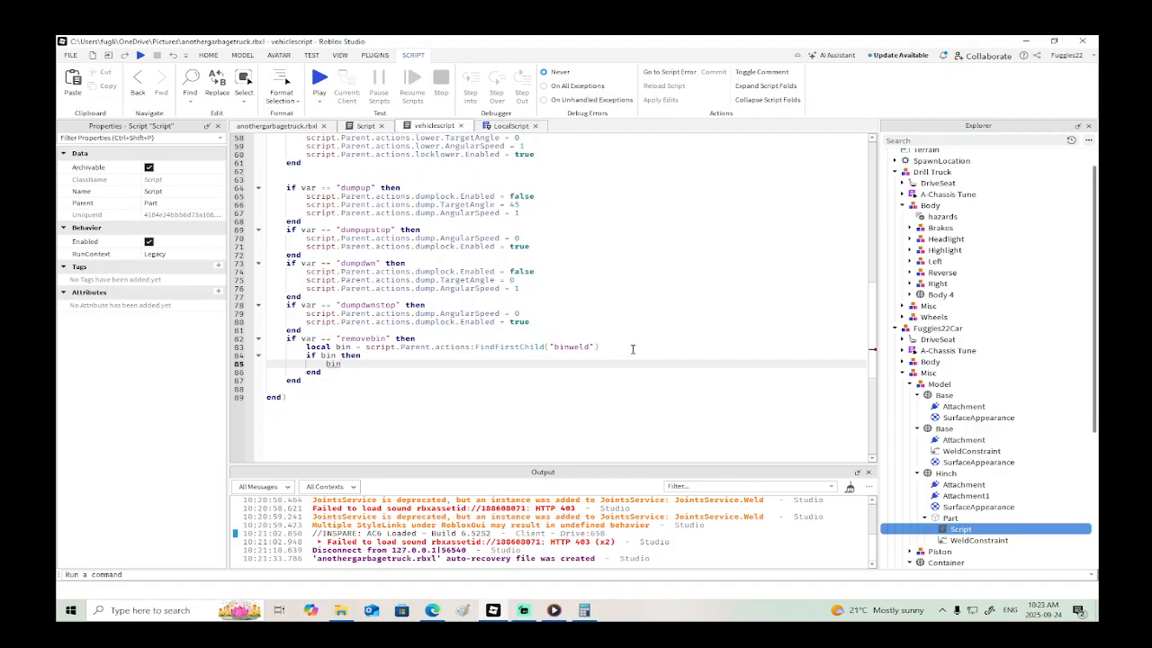
{"action": "type", "text": ":Remove()"}
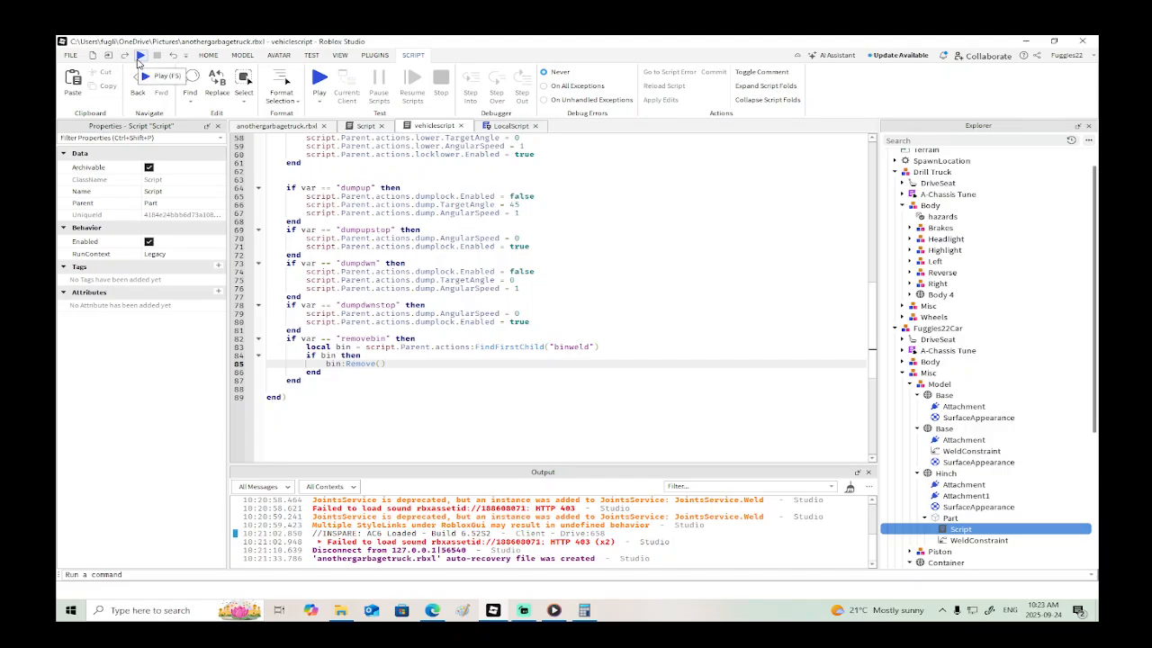
- Review the touch script and LocalScript, start a play test, and seat the character in the garbage truck
{"action": "left_click", "coordinate": [364, 125]}
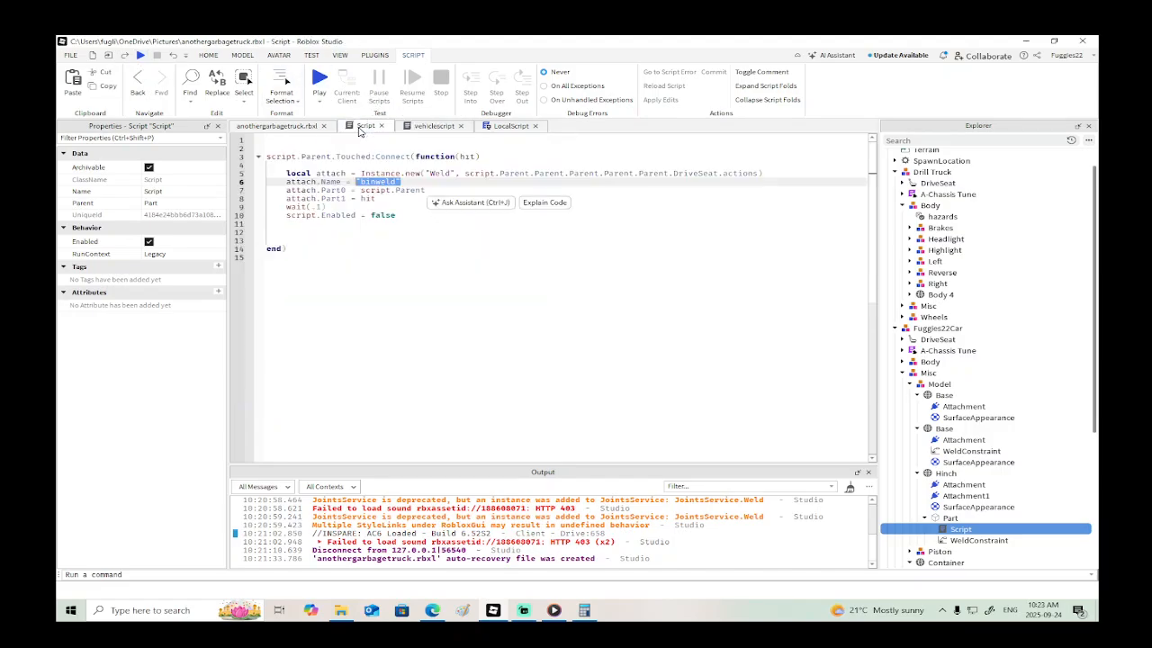
{"action": "left_click", "coordinate": [507, 126]}
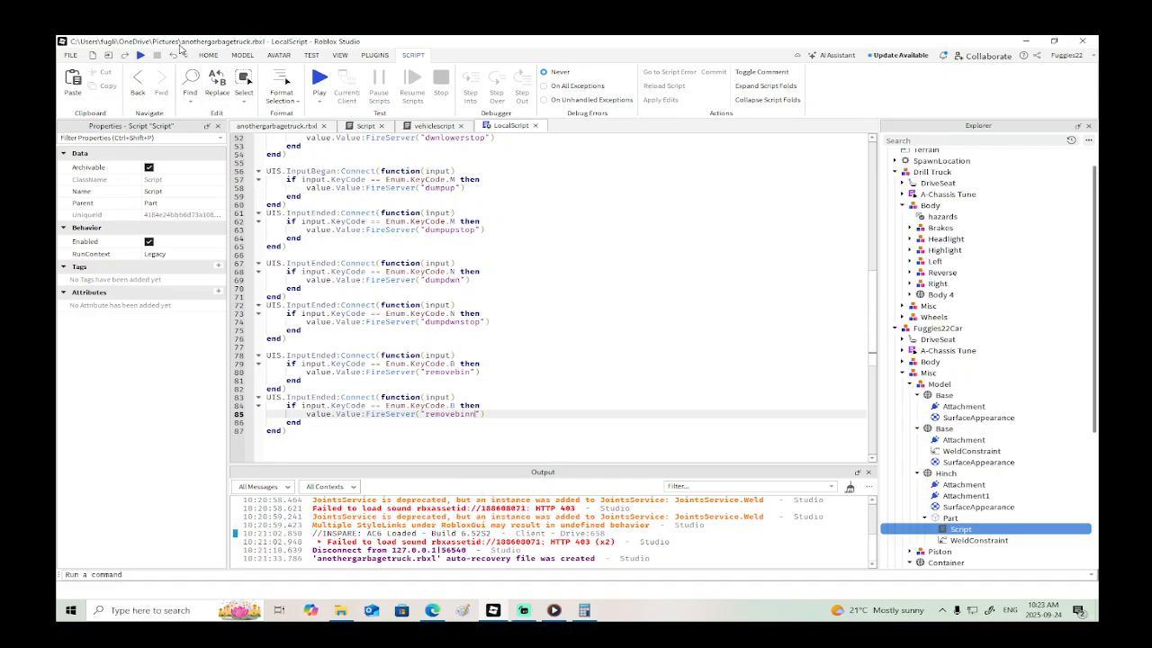
{"action": "left_click", "coordinate": [140, 54]}
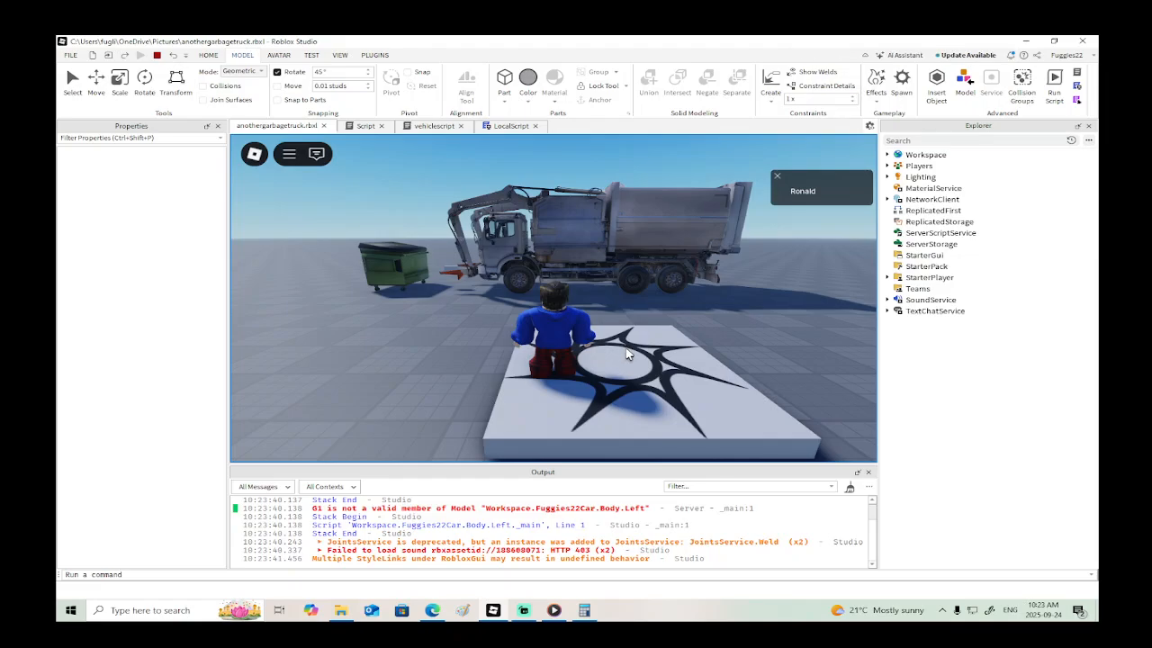
{"action": "key", "text": "w"}
{"action": "key", "text": "e"}
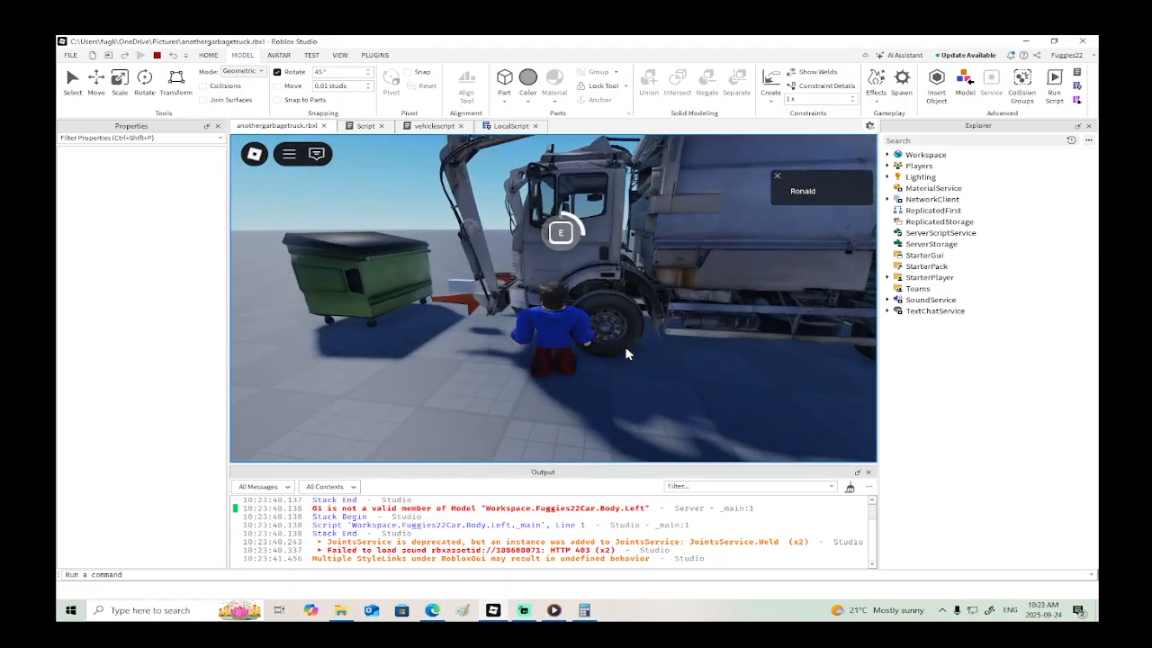
{"action": "right_click_drag", "start_coordinate": [623, 332], "coordinate": [623, 331]}
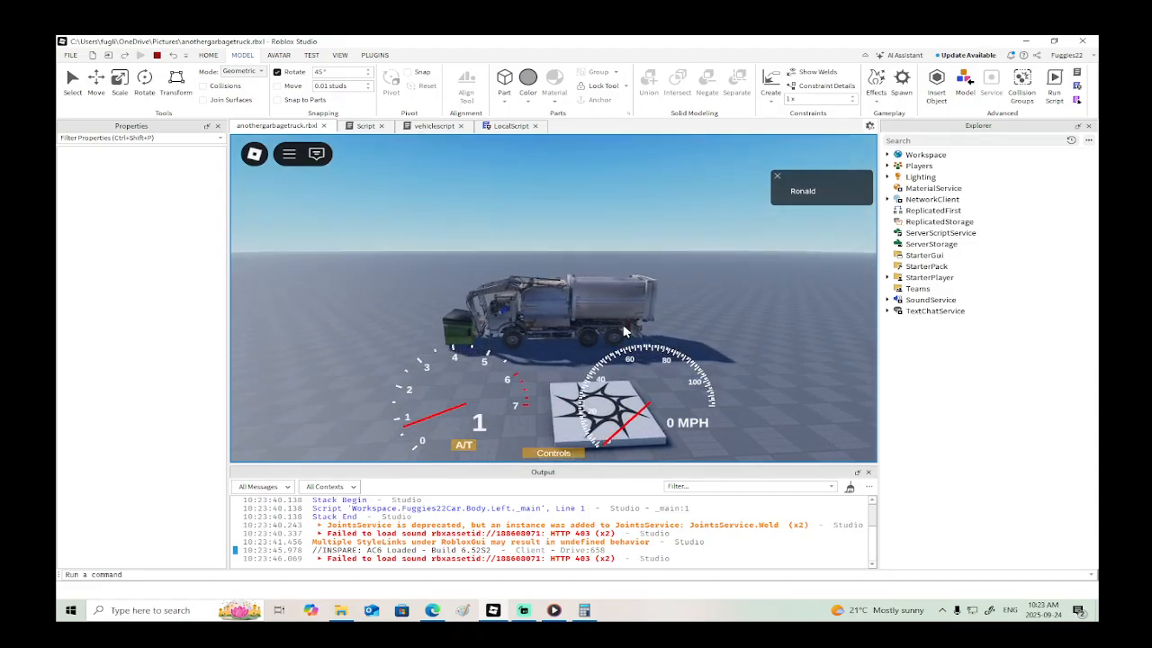
- Test driving the truck forward and in reverse and moving its arm with the bin, and end the play test
{"action": "key", "text": "s"}
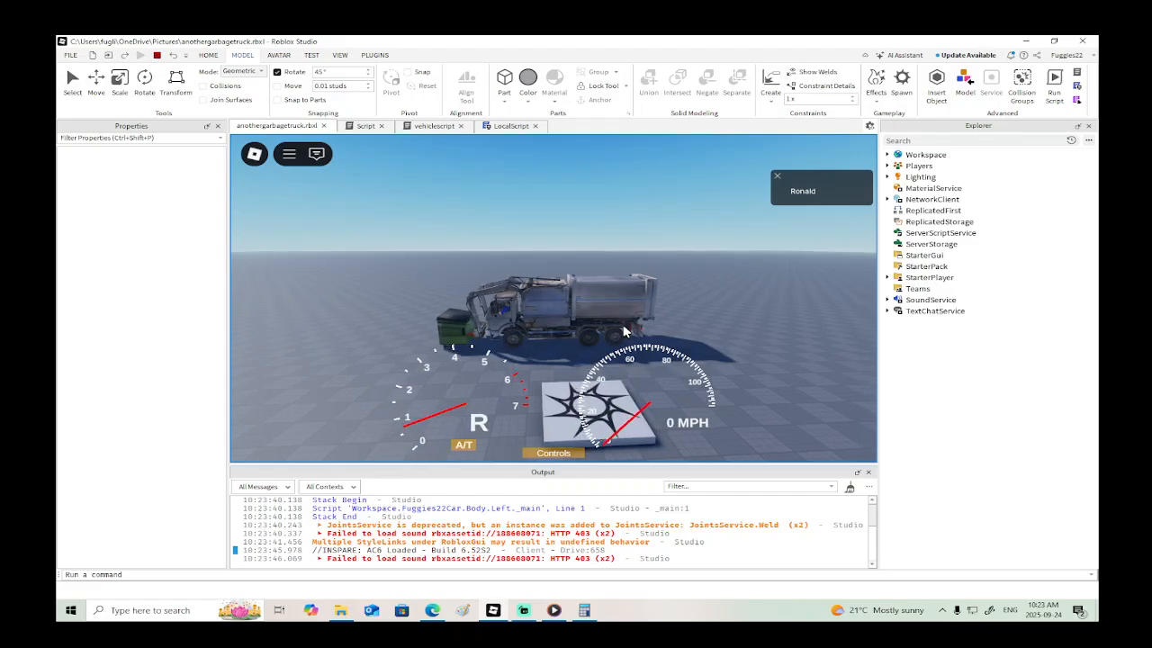
{"action": "key", "text": "w"}
{"action": "key", "text": "s"}
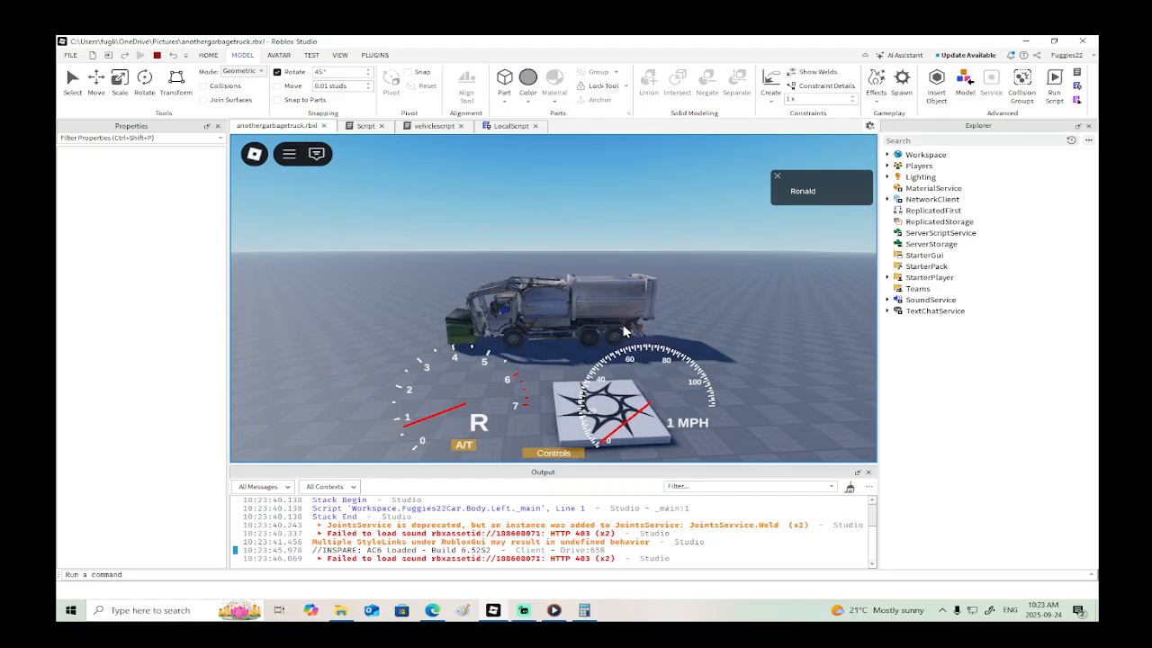
{"action": "key", "text": "r"}
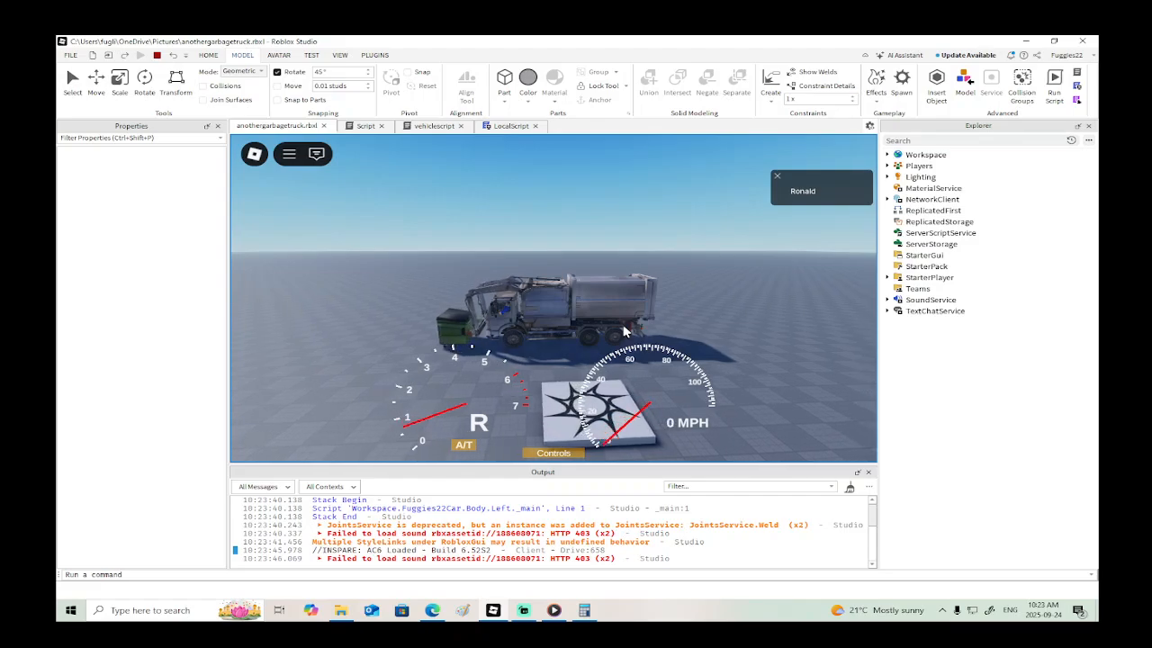
{"action": "key", "text": "t"}
{"action": "key", "text": "r"}
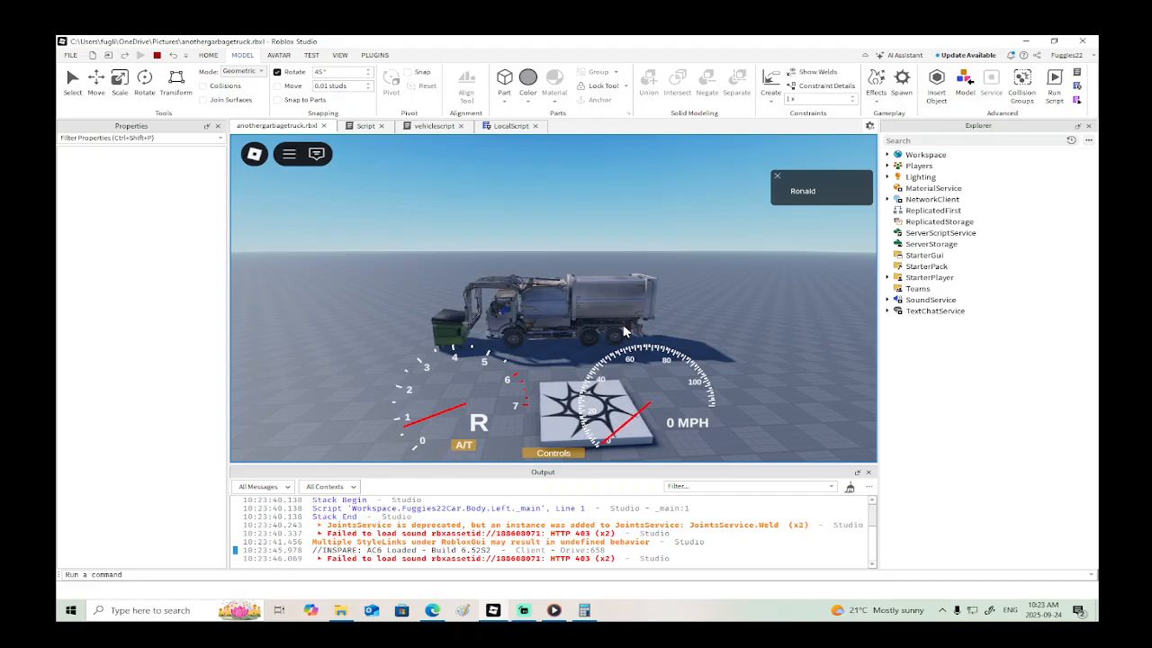
{"action": "key", "text": "f"}
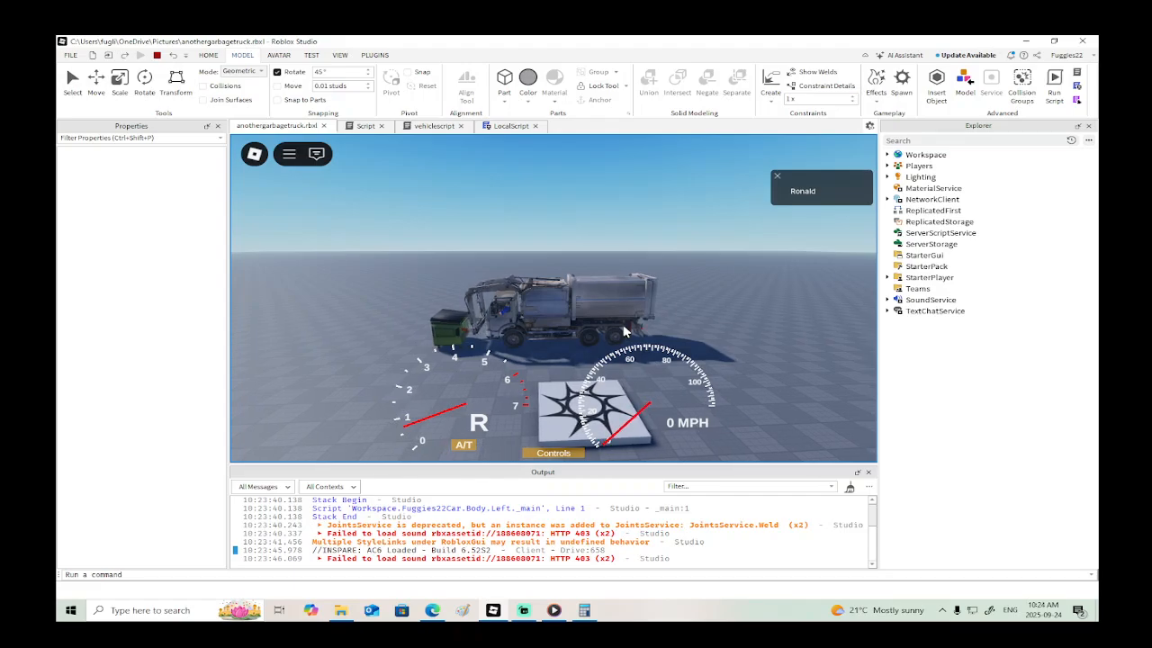
{"action": "key", "text": "w"}
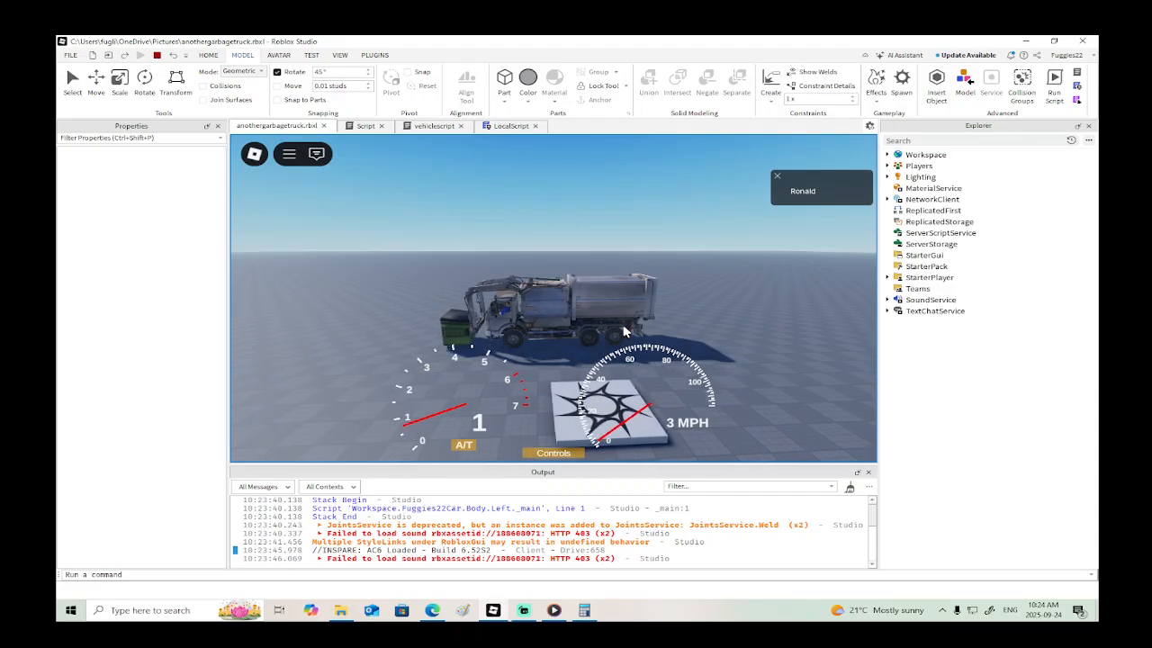
{"action": "key", "text": "s"}
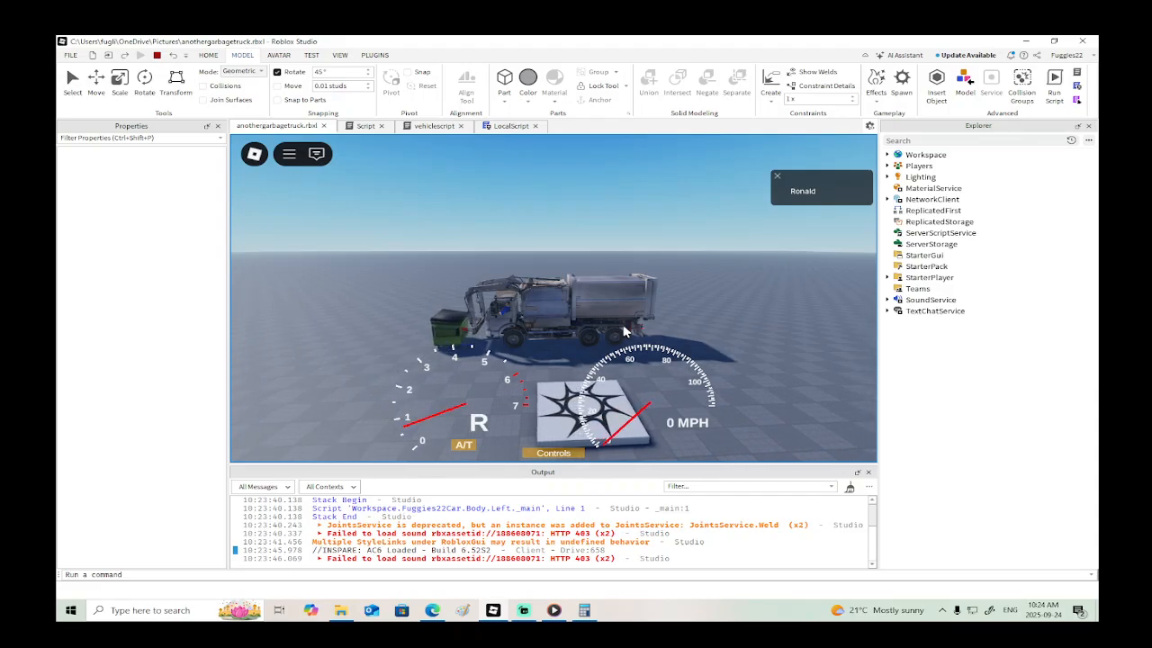
{"action": "key", "text": "s"}
{"action": "left_click", "coordinate": [157, 55]}
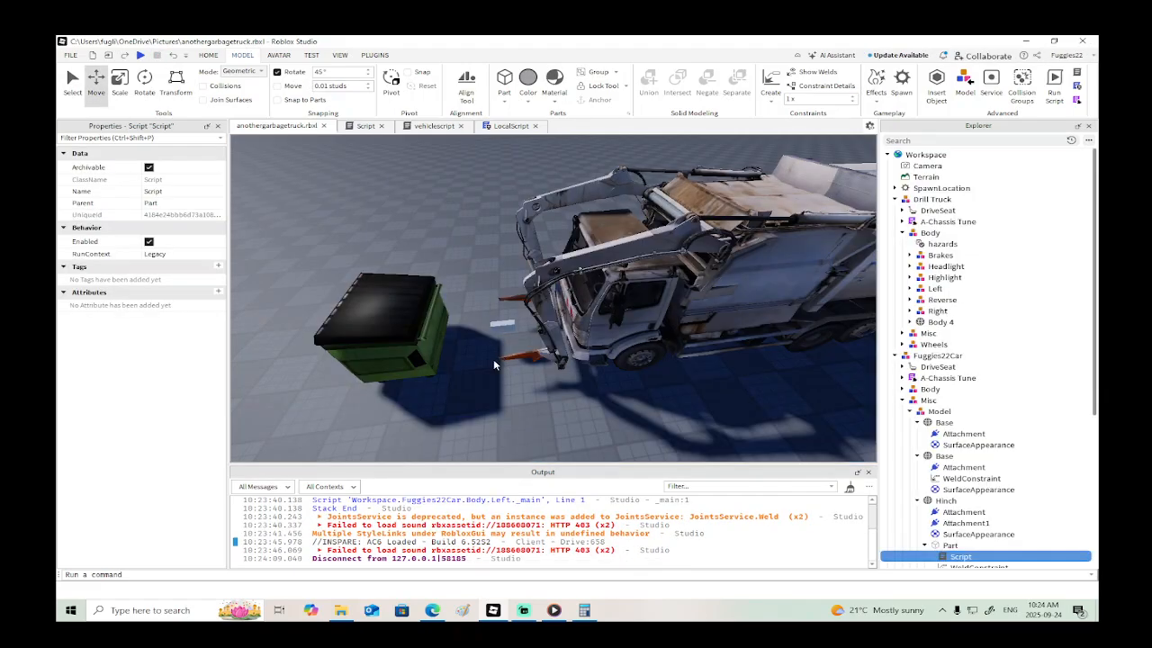
- Turn off CanCollide for the small grey Part between the truck and the bin, and run a brief play test
{"action": "left_click", "coordinate": [502, 325]}
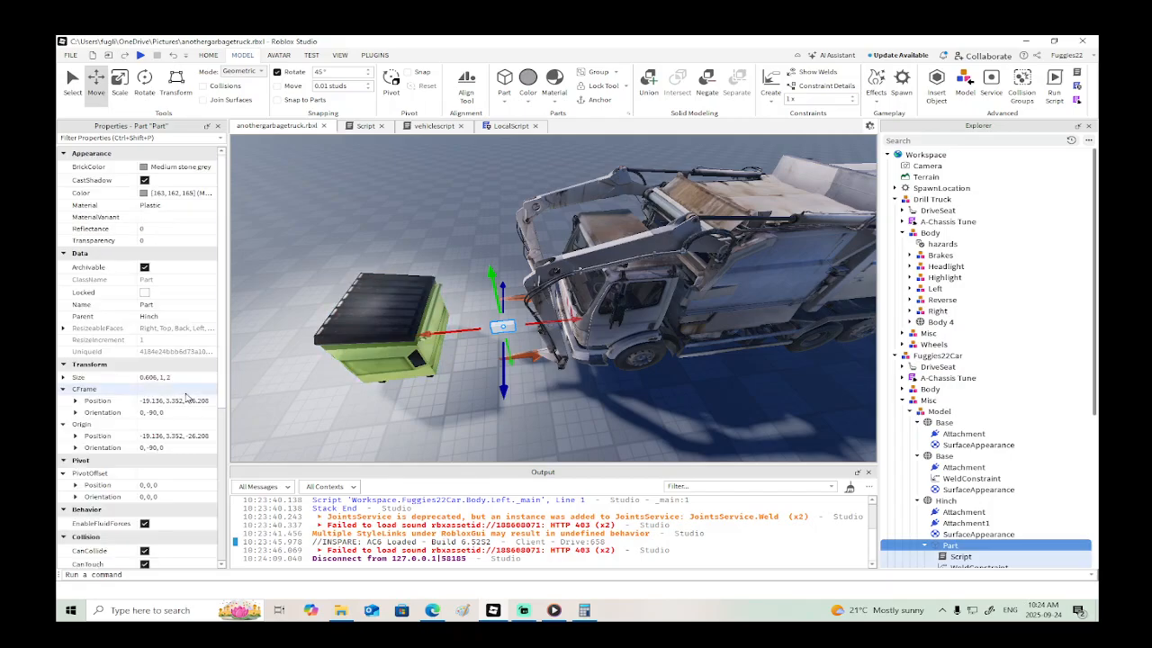
{"action": "left_click", "coordinate": [144, 440]}
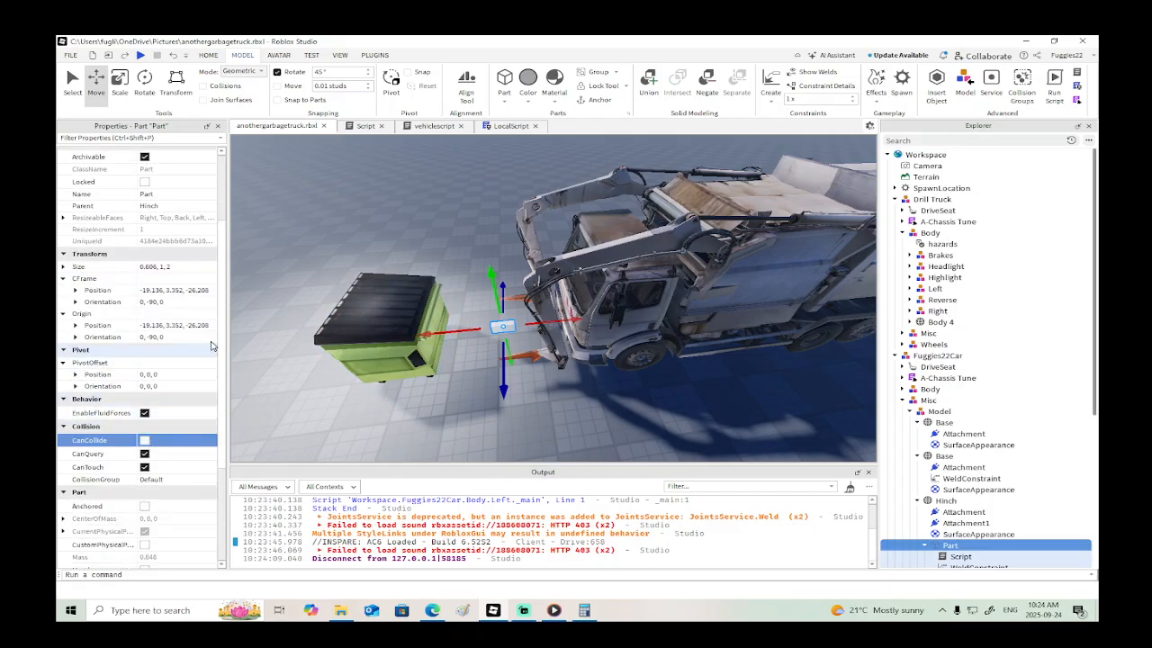
{"action": "left_click", "coordinate": [141, 56]}
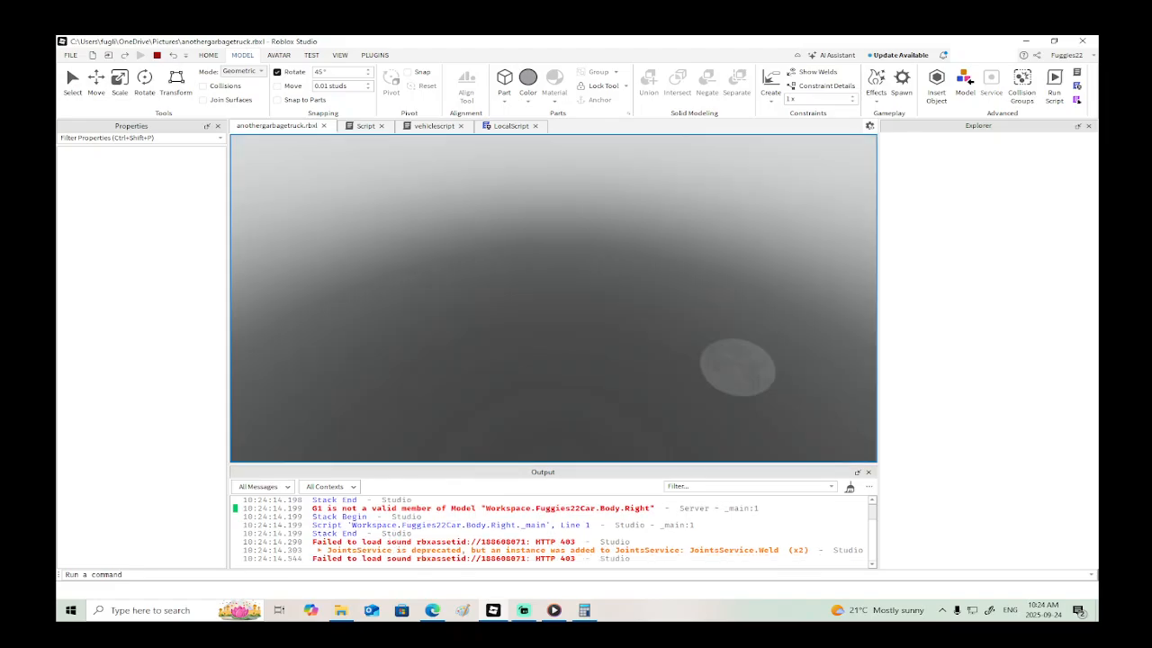
{"action": "key", "text": "w"}
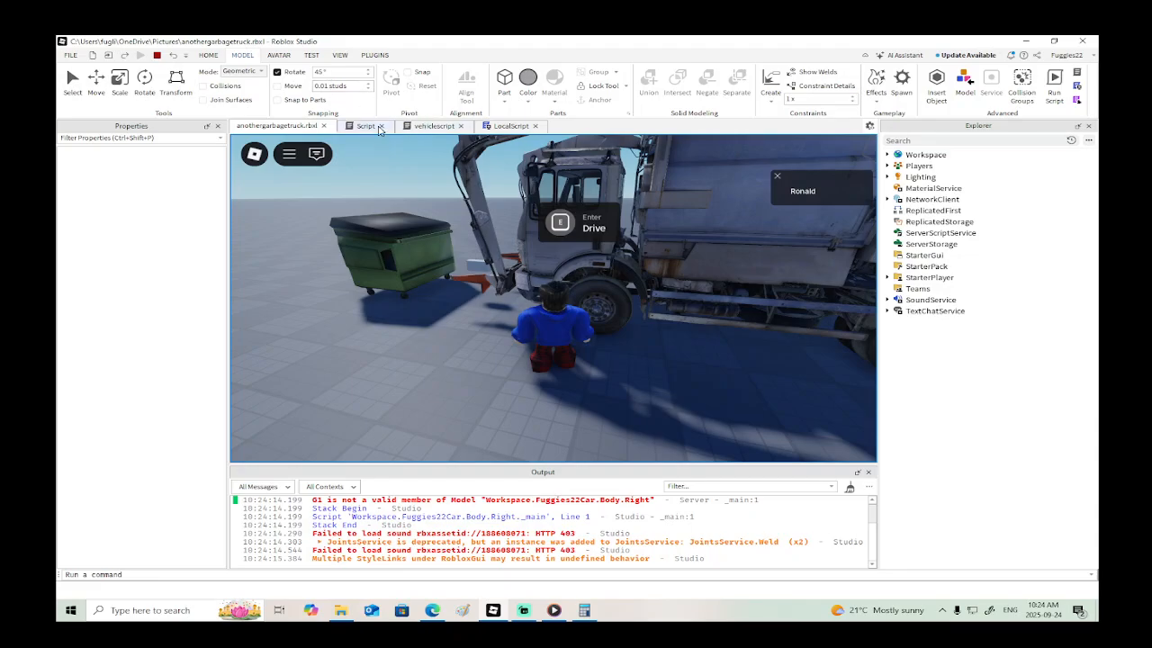
{"action": "left_click", "coordinate": [156, 55]}
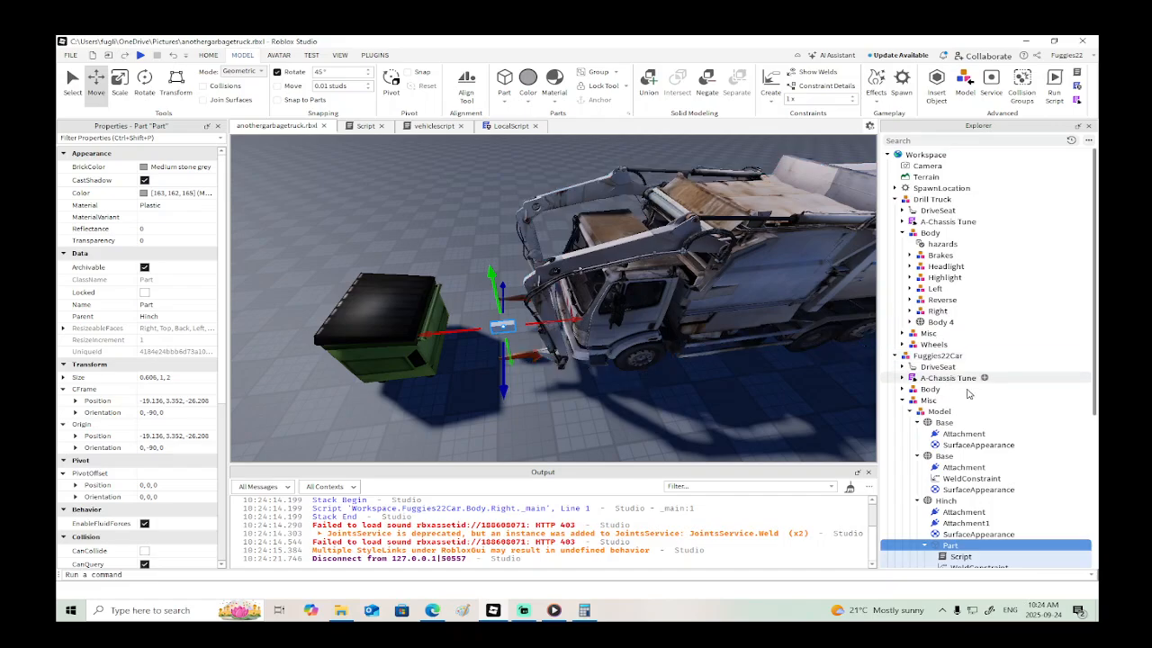
- Open the Script inside the Hinch's Part and rename it connectscript
{"action": "scroll", "coordinate": [969, 483], "scroll_direction": "down", "scroll_amount": 2}
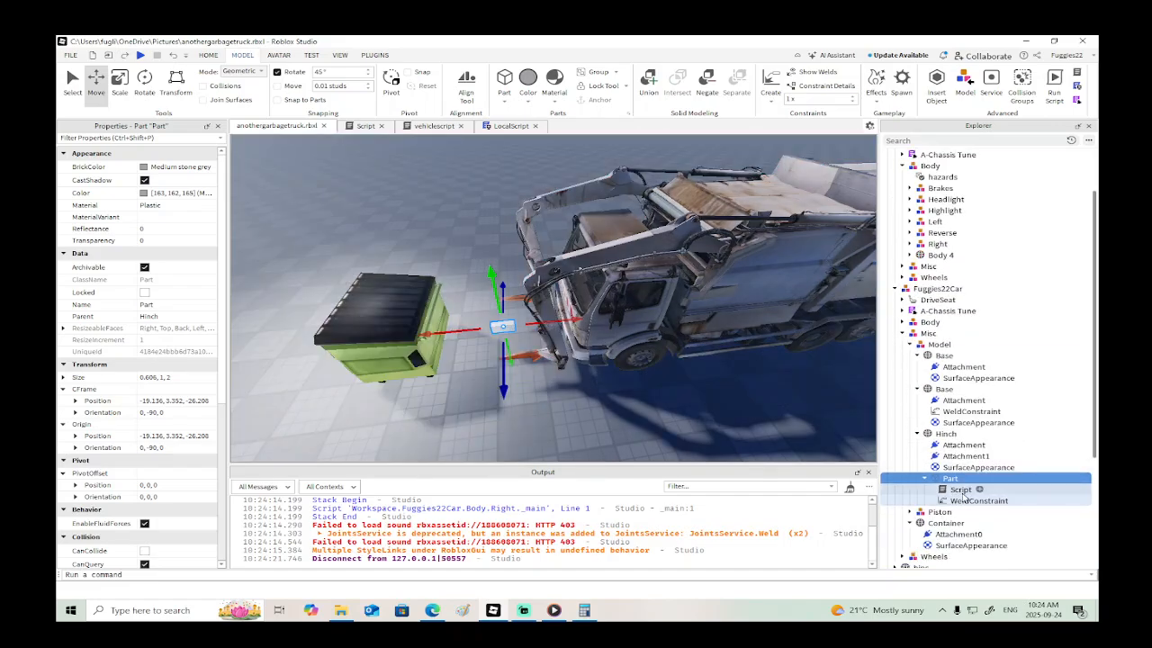
{"action": "left_click", "coordinate": [961, 490]}
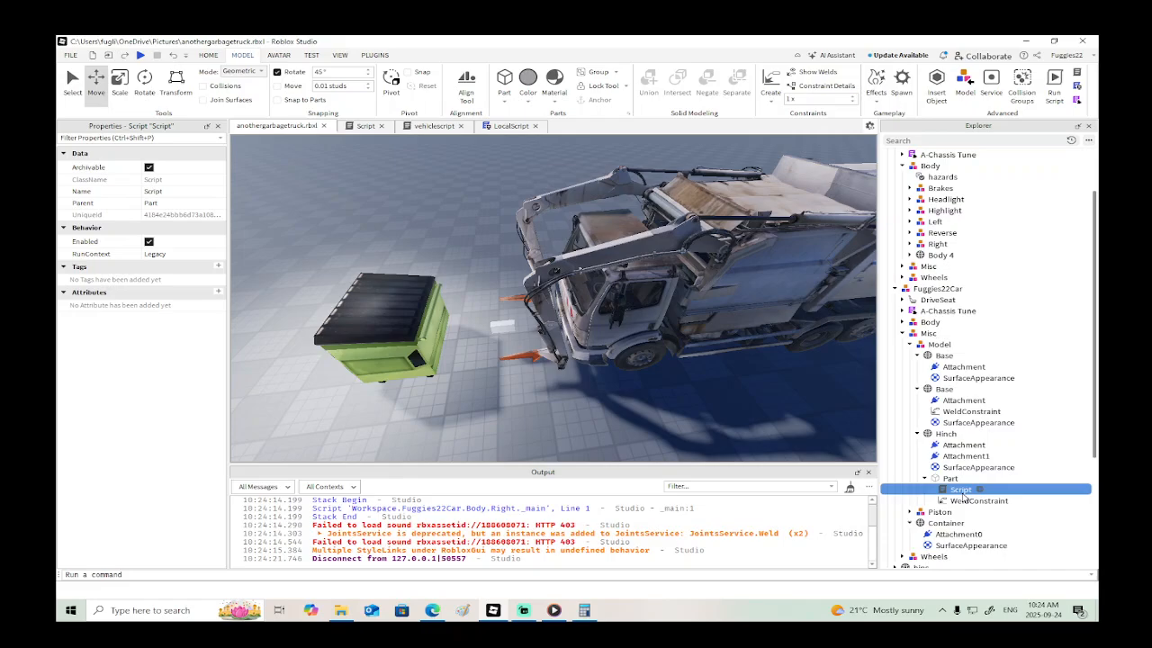
{"action": "double_click", "coordinate": [961, 489]}
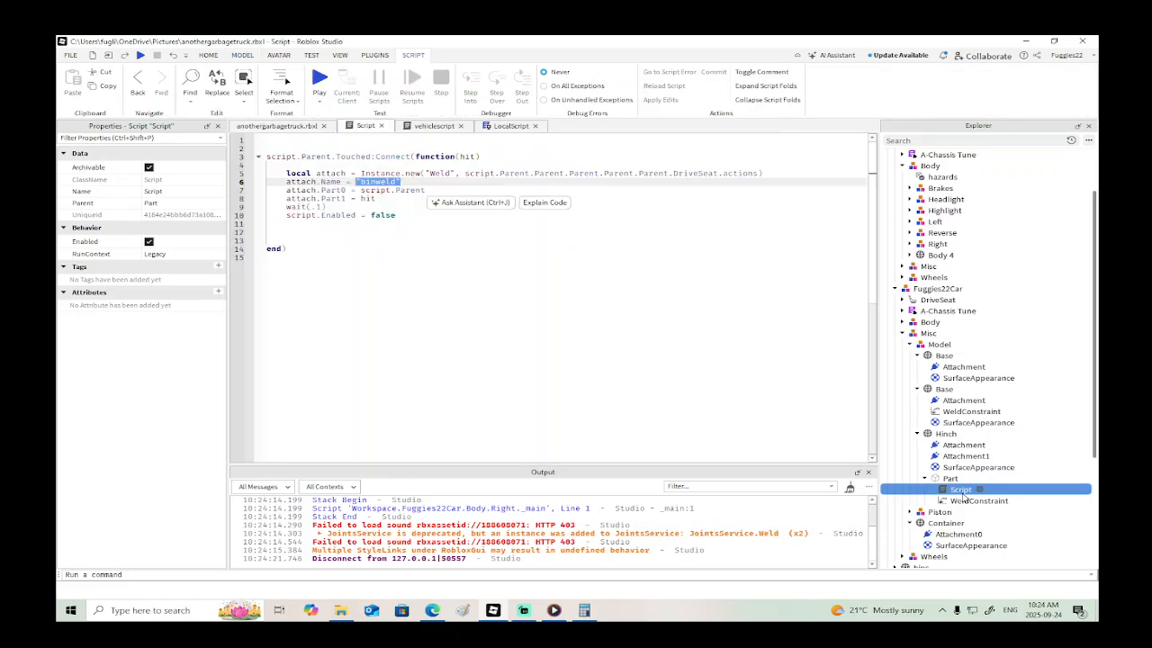
{"action": "left_click", "coordinate": [961, 491]}
{"action": "type", "text": "d"}
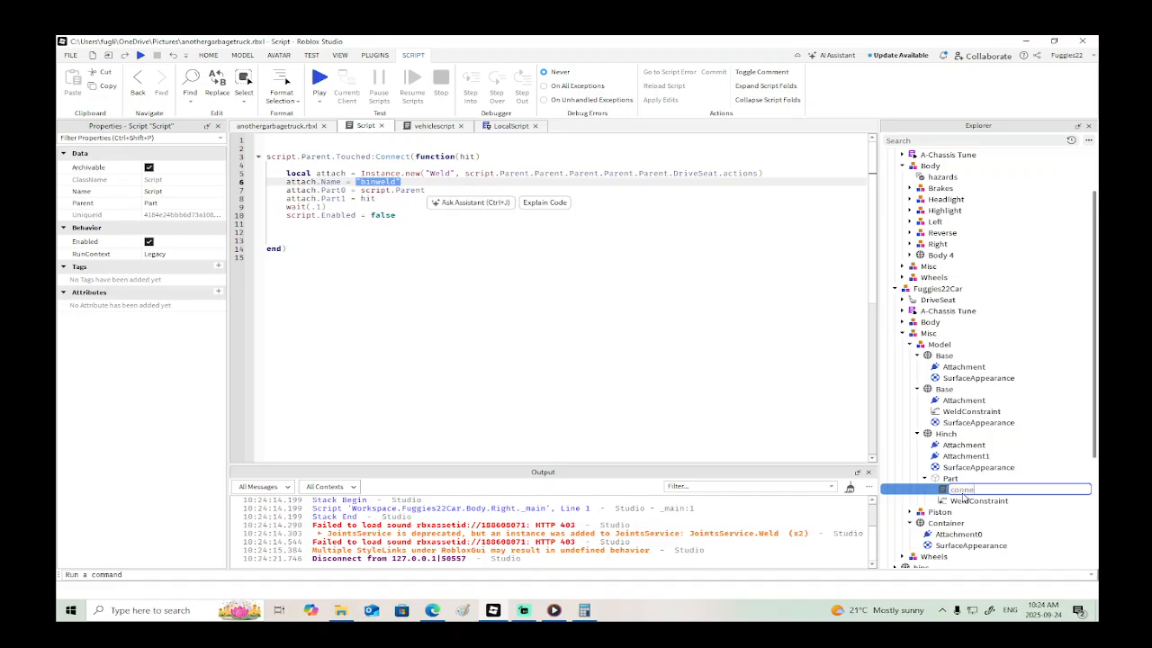
{"action": "type", "text": "onnectscript"}
{"action": "key", "text": "Return"}
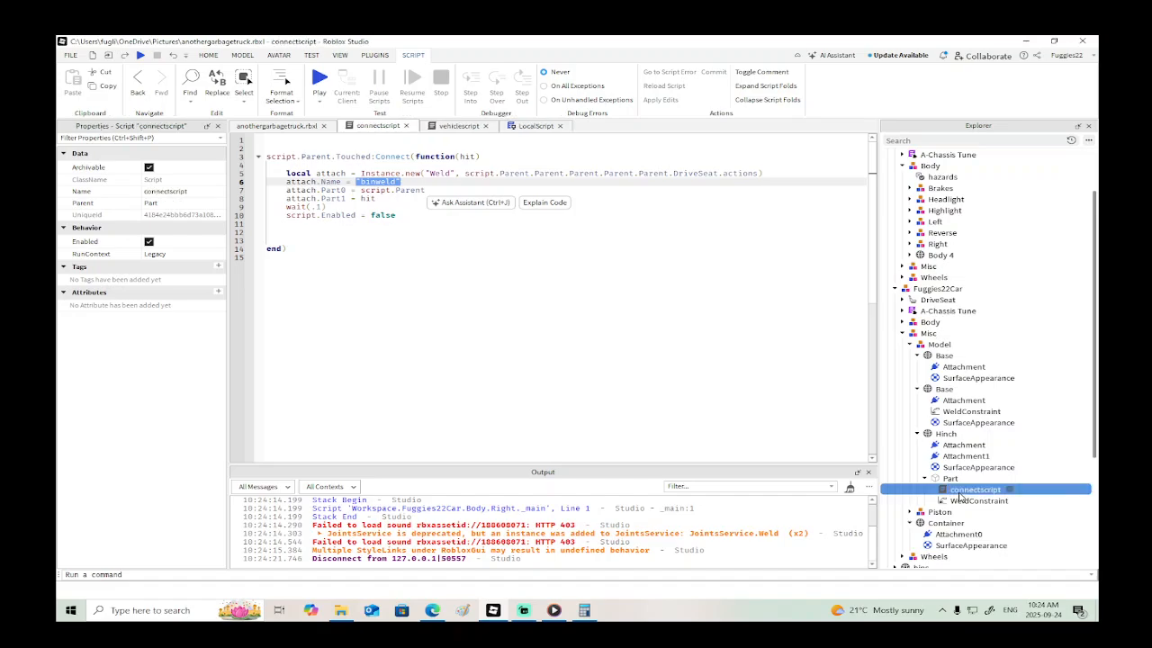
- Review vehiclescript's "removebin" block and select the "removebinn" string in LocalScript's last B-key handler
{"action": "left_click", "coordinate": [452, 126]}
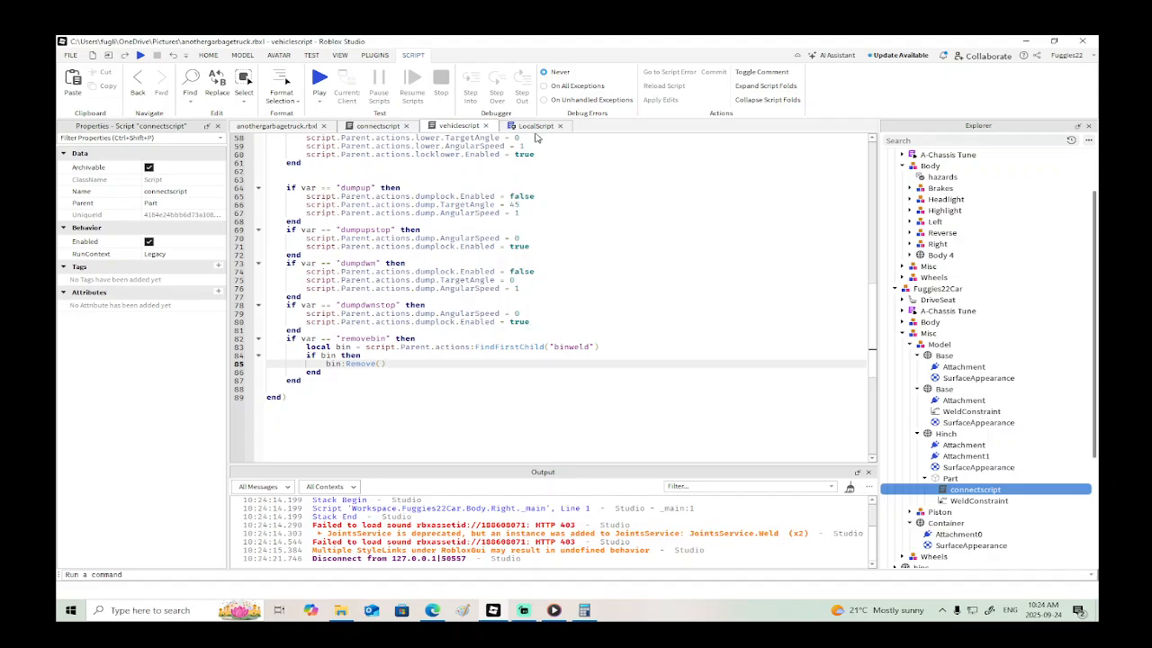
{"action": "left_click", "coordinate": [393, 129]}
{"action": "left_click", "coordinate": [445, 131]}
{"action": "left_click", "coordinate": [331, 373]}
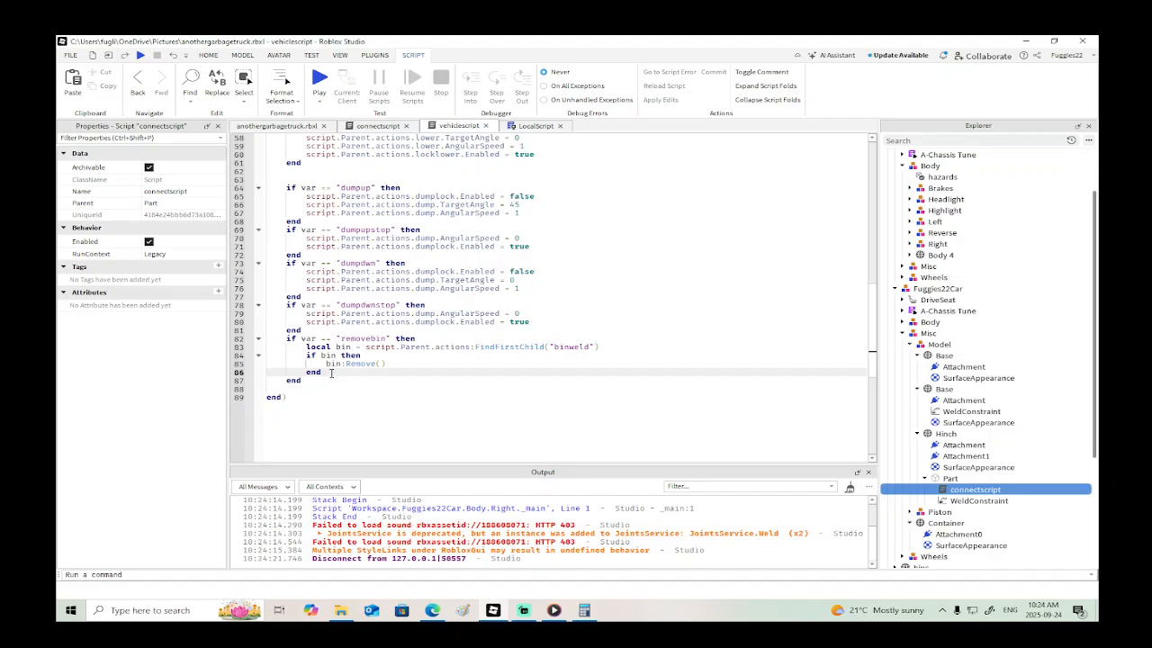
{"action": "left_click", "coordinate": [531, 128]}
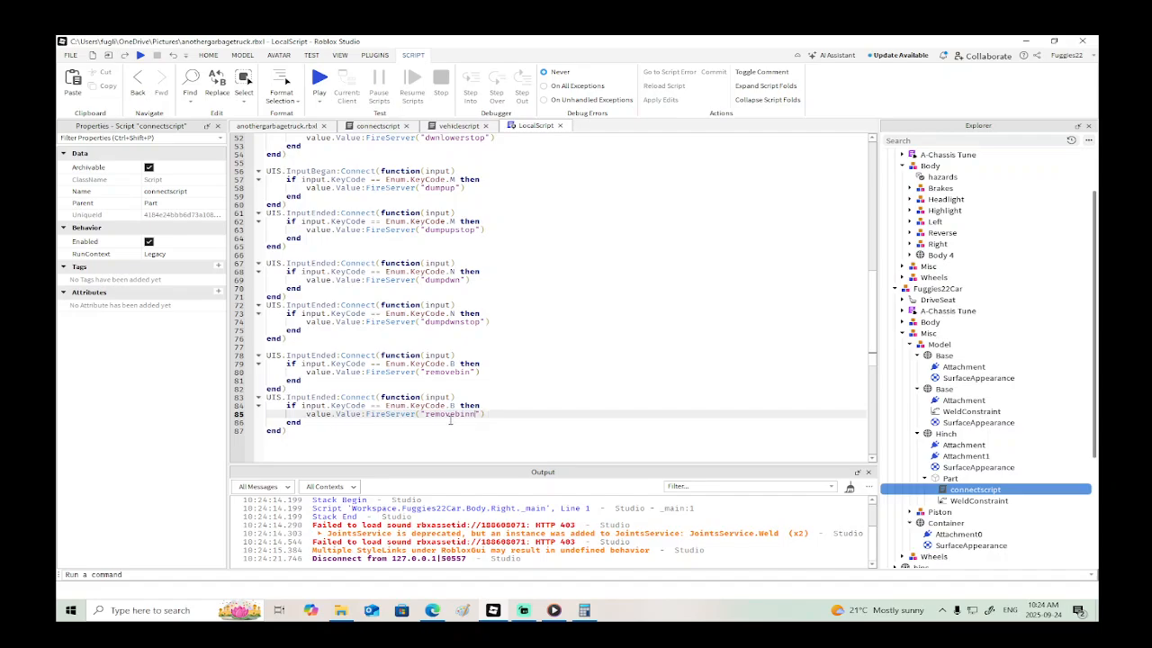
{"action": "left_click_drag", "start_coordinate": [479, 414], "coordinate": [423, 413]}
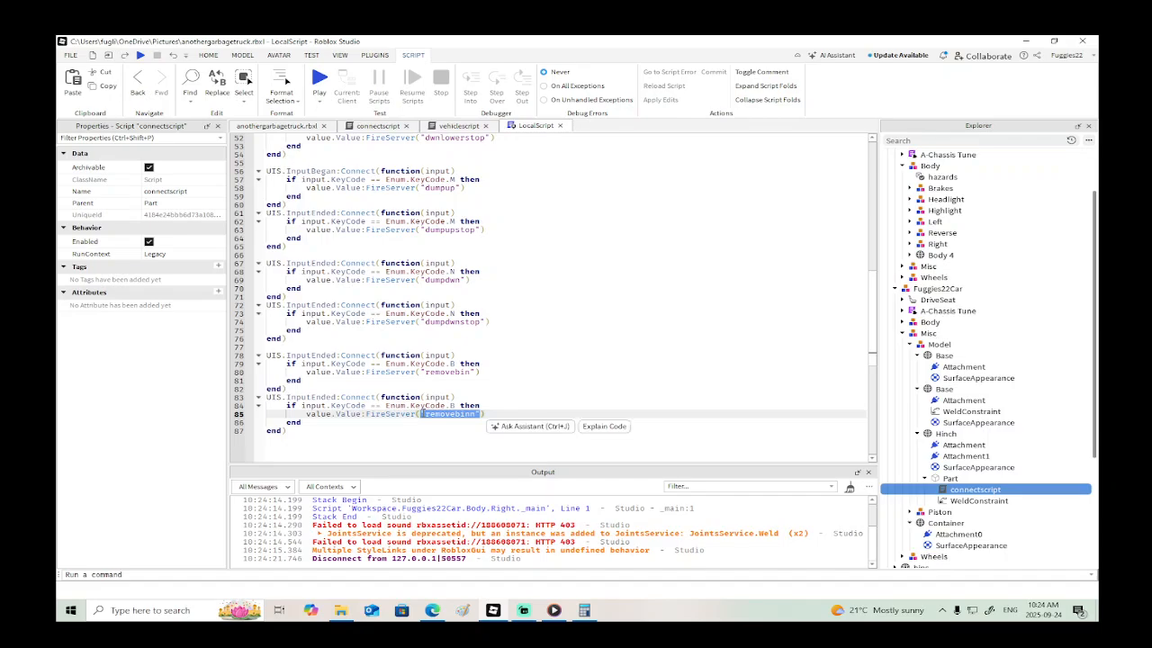
- In vehiclescript, add an if var == "removebinn" then block below the "removebin" block
{"action": "left_click", "coordinate": [459, 128]}
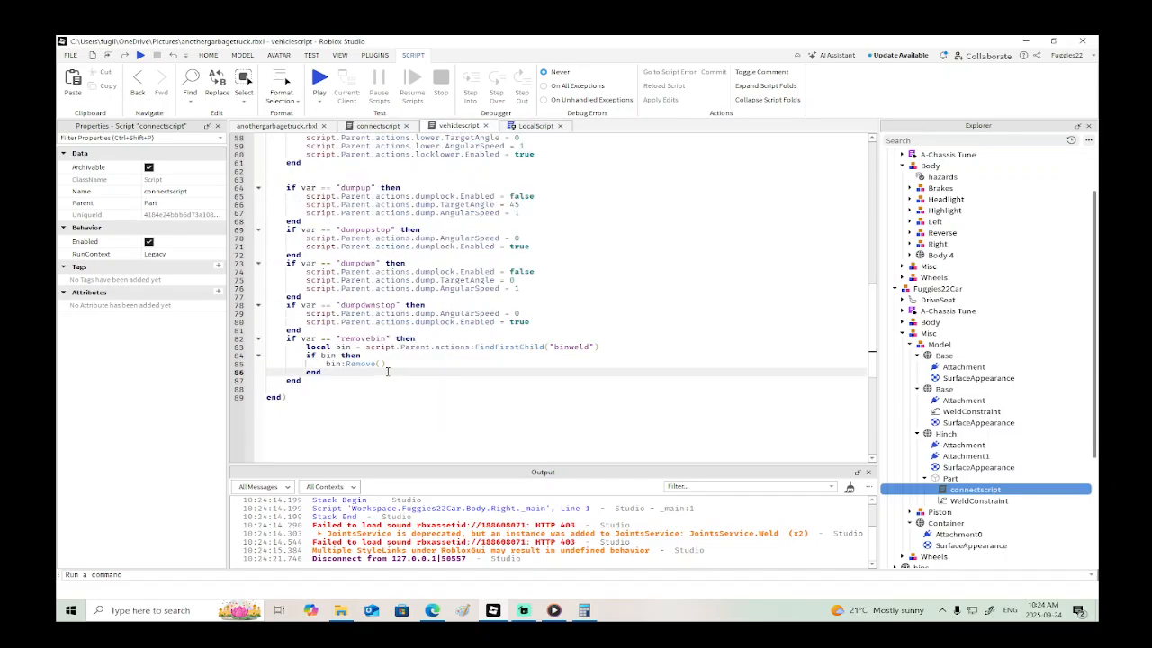
{"action": "key", "text": "Down"}
{"action": "key", "text": "Down"}
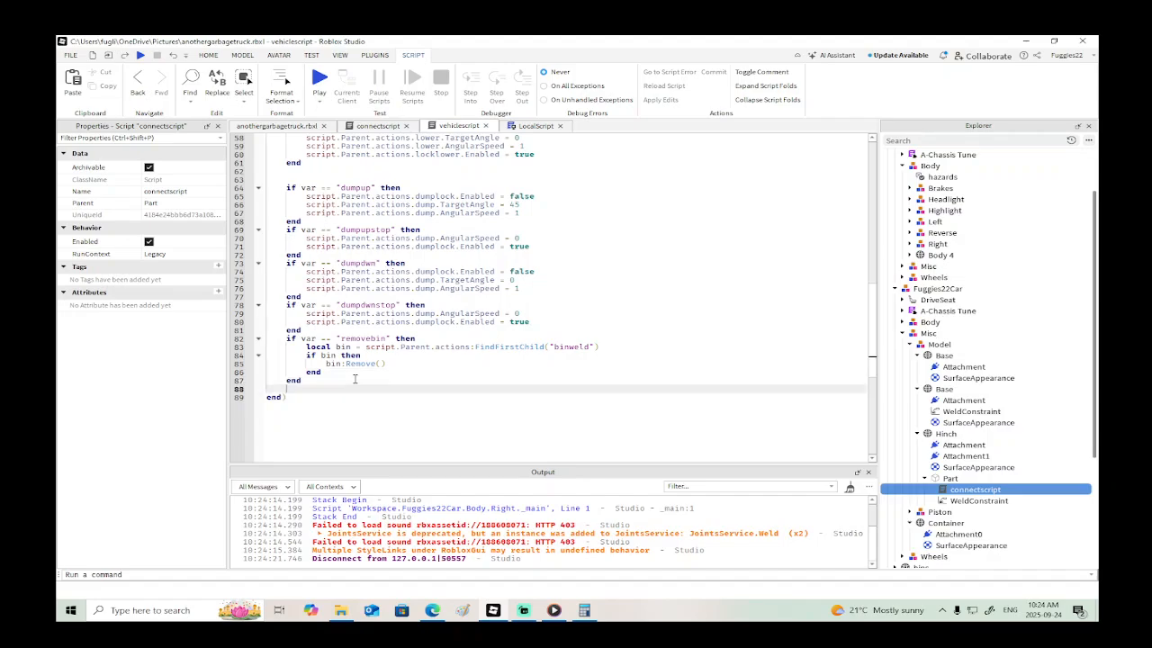
{"action": "type", "text": "if var == \"removebinn\" then"}
{"action": "key", "text": "Return"}
{"action": "key", "text": "Return"}
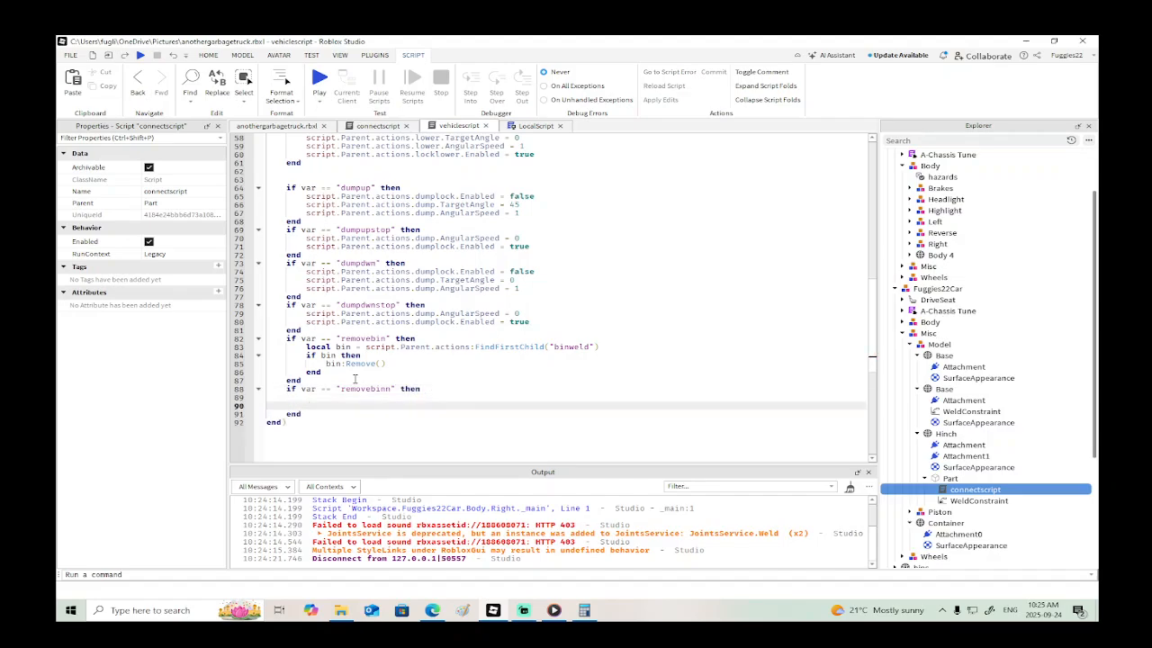
- Inside the "removebinn" block, begin a line with the path script.Parent.Parent.Misc.Model
{"action": "key", "text": "Up"}
{"action": "type", "text": "script.Parent"}
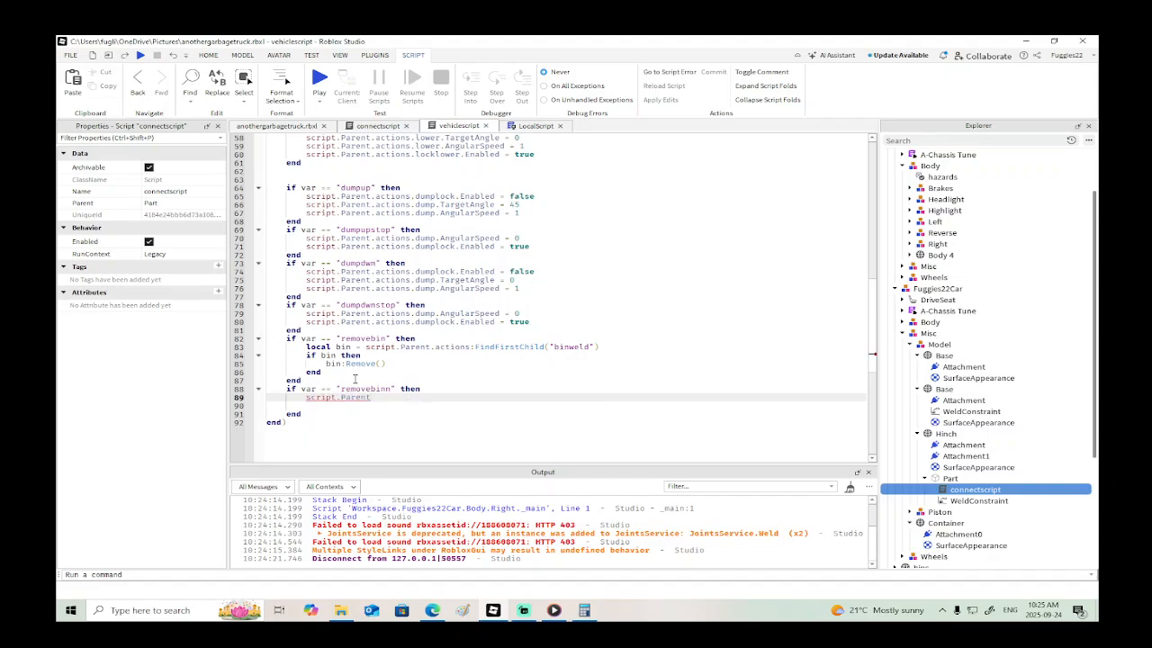
{"action": "type", "text": ".Parent.m"}
{"action": "key", "text": "Tab"}
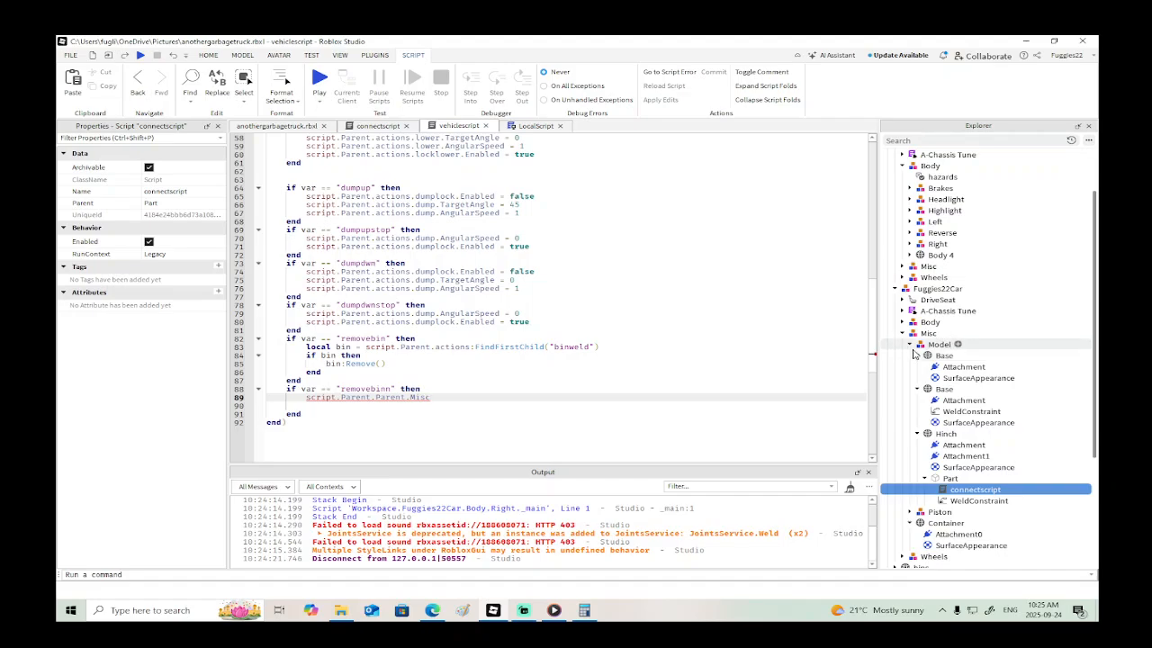
{"action": "left_click", "coordinate": [909, 344]}
{"action": "left_click", "coordinate": [909, 345]}
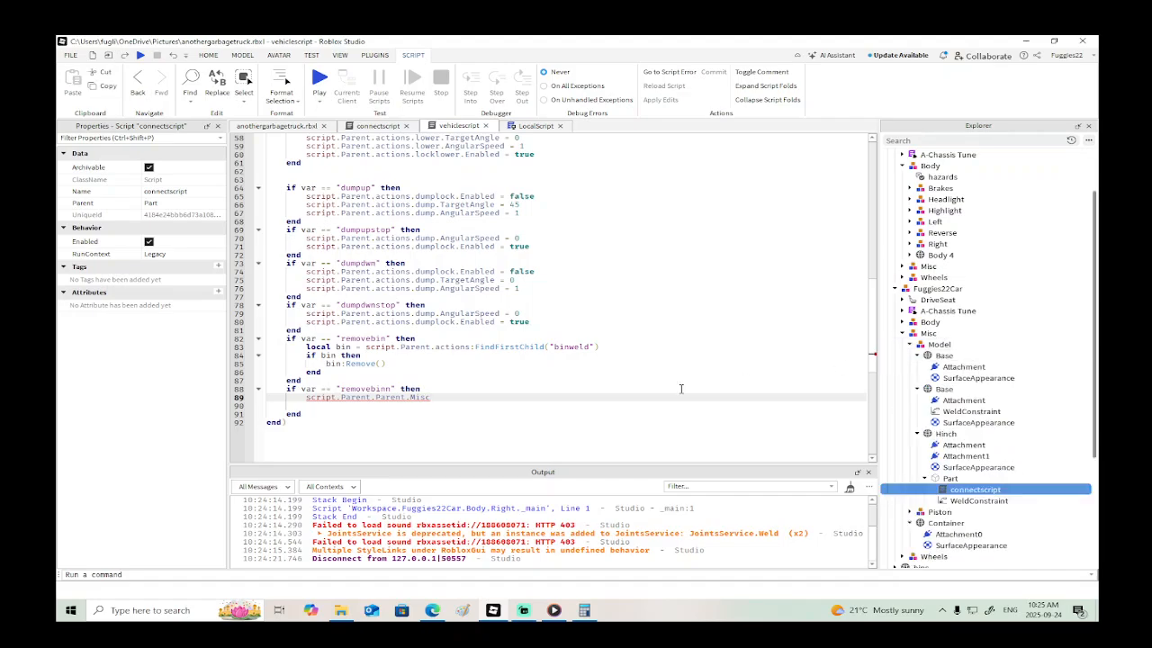
{"action": "type", "text": "."}
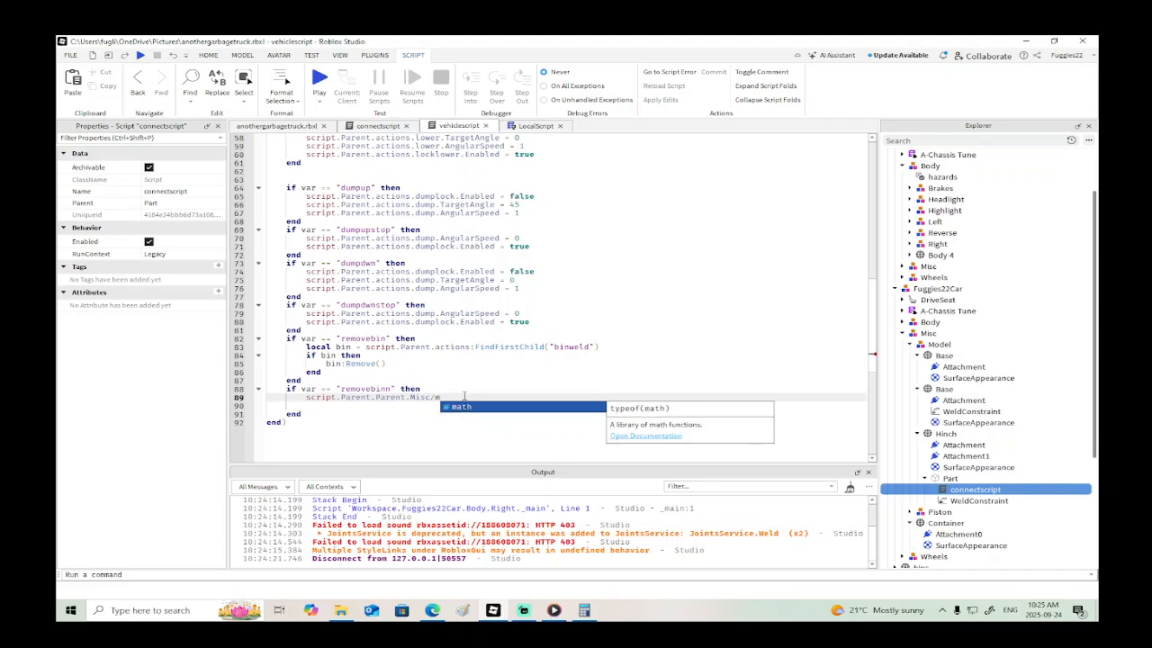
{"action": "key", "text": "Escape"}
{"action": "type", "text": "Model"}
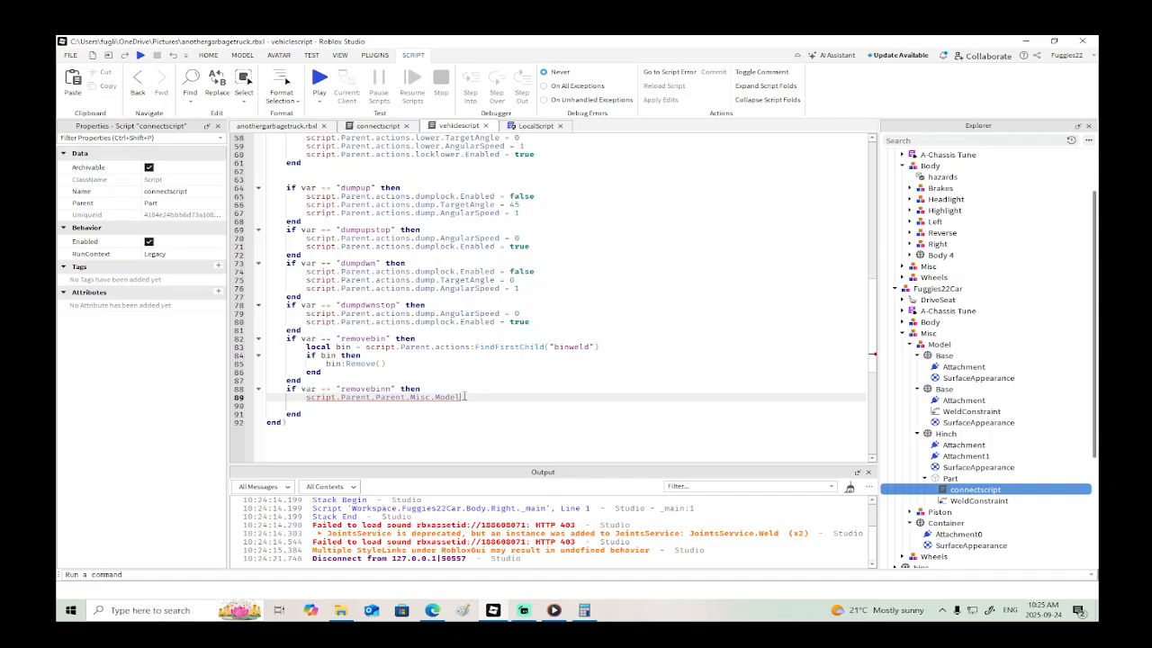
{"action": "type", "text": "."}
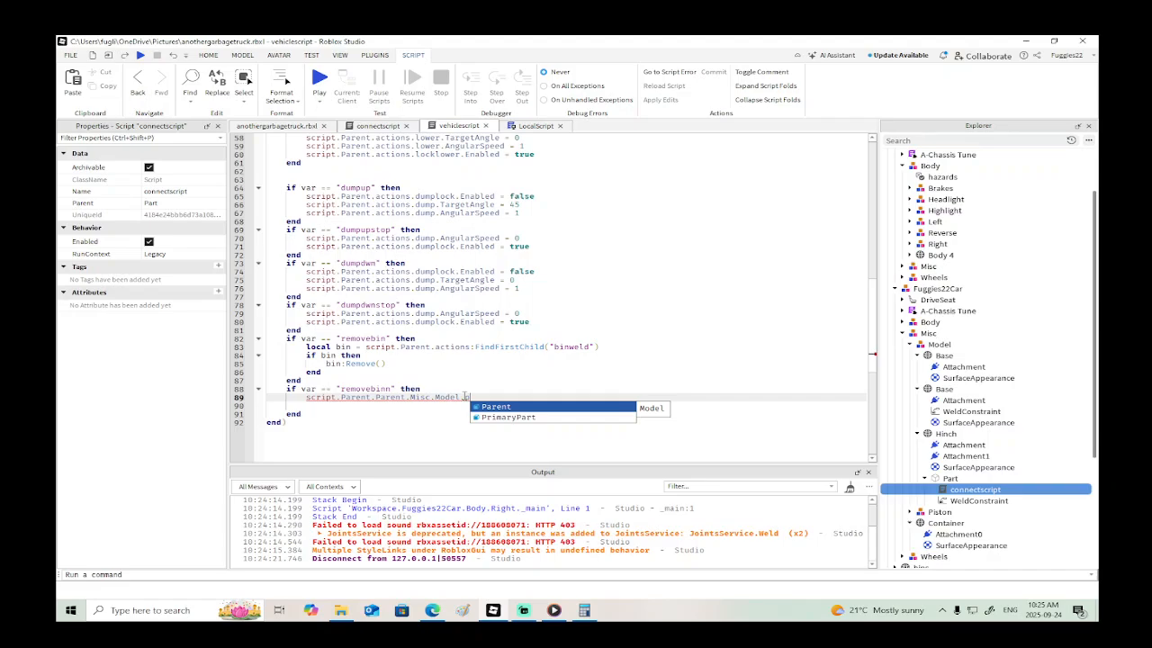
{"action": "type", "text": "p"}
- Extend the path in the "removebinn" block with .Hinch.Part.connectscript
{"action": "key", "text": "BackSpace"}
{"action": "type", "text": "h"}
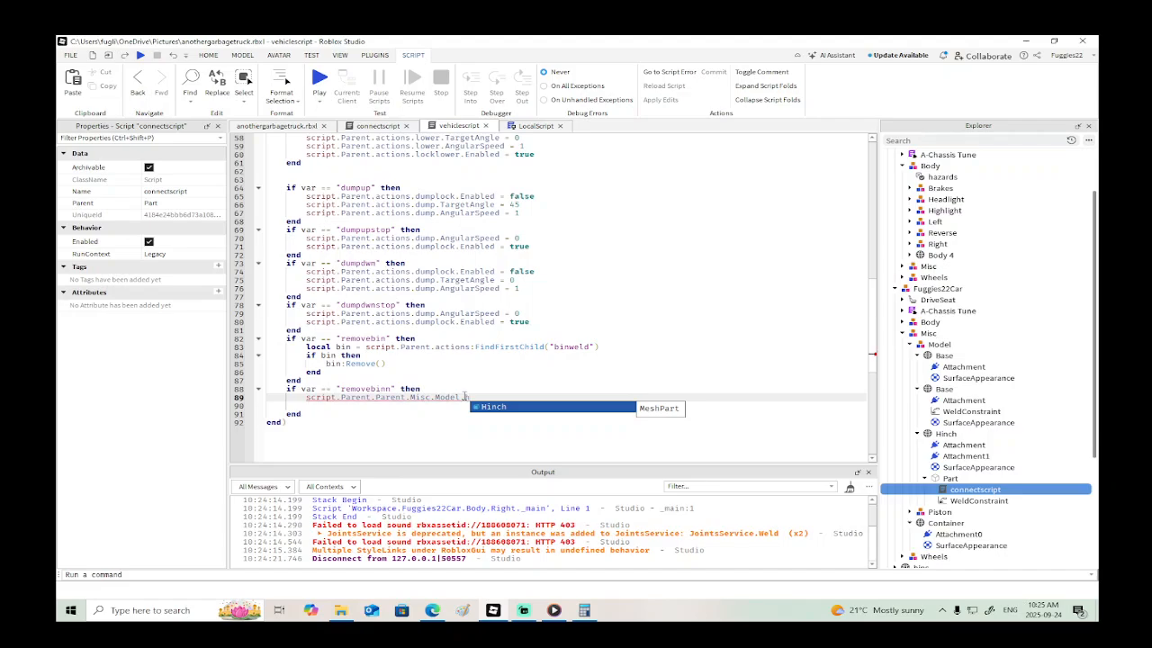
{"action": "key", "text": "Tab"}
{"action": "type", "text": ".p"}
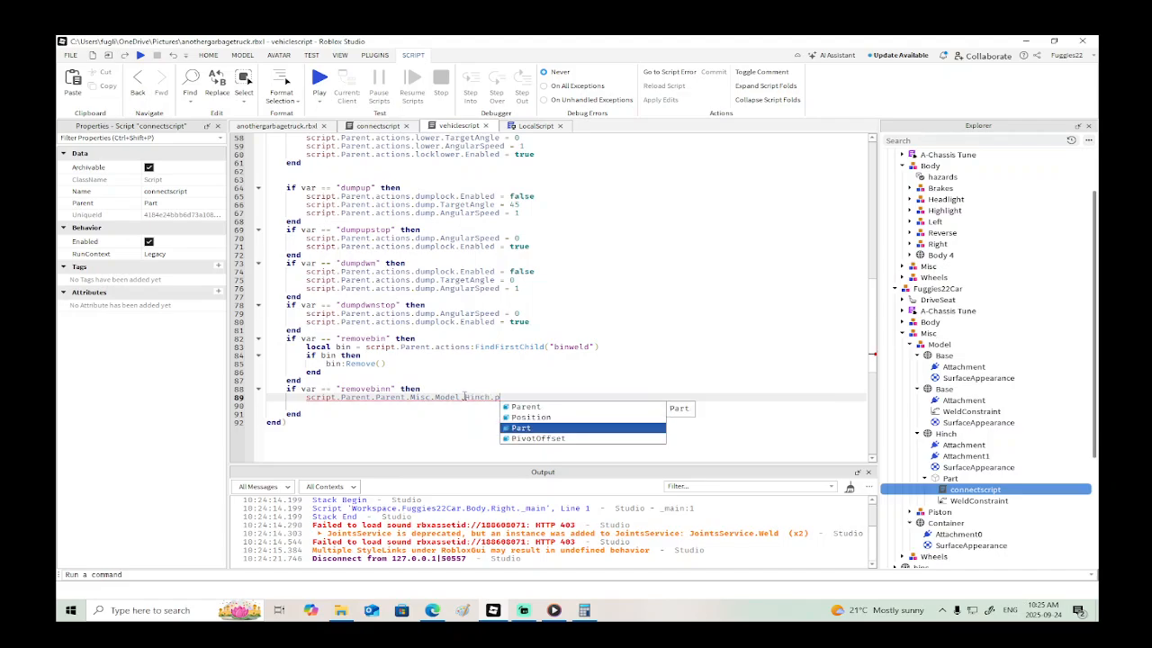
{"action": "key", "text": "Tab"}
{"action": "type", "text": ".c"}
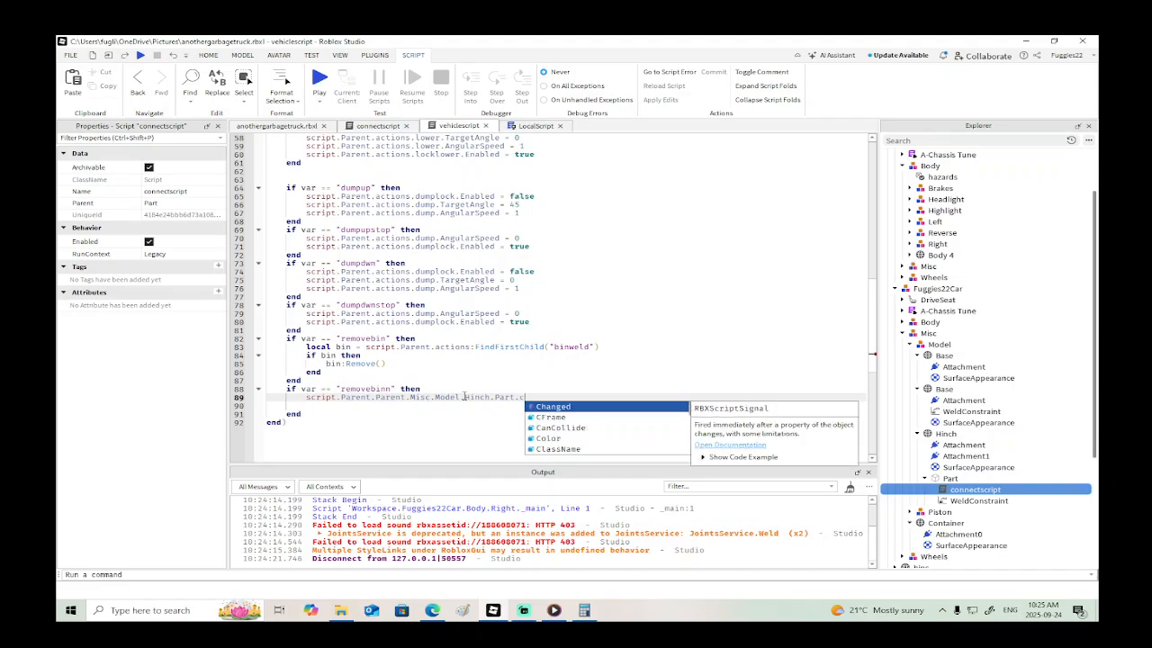
{"action": "type", "text": "o"}
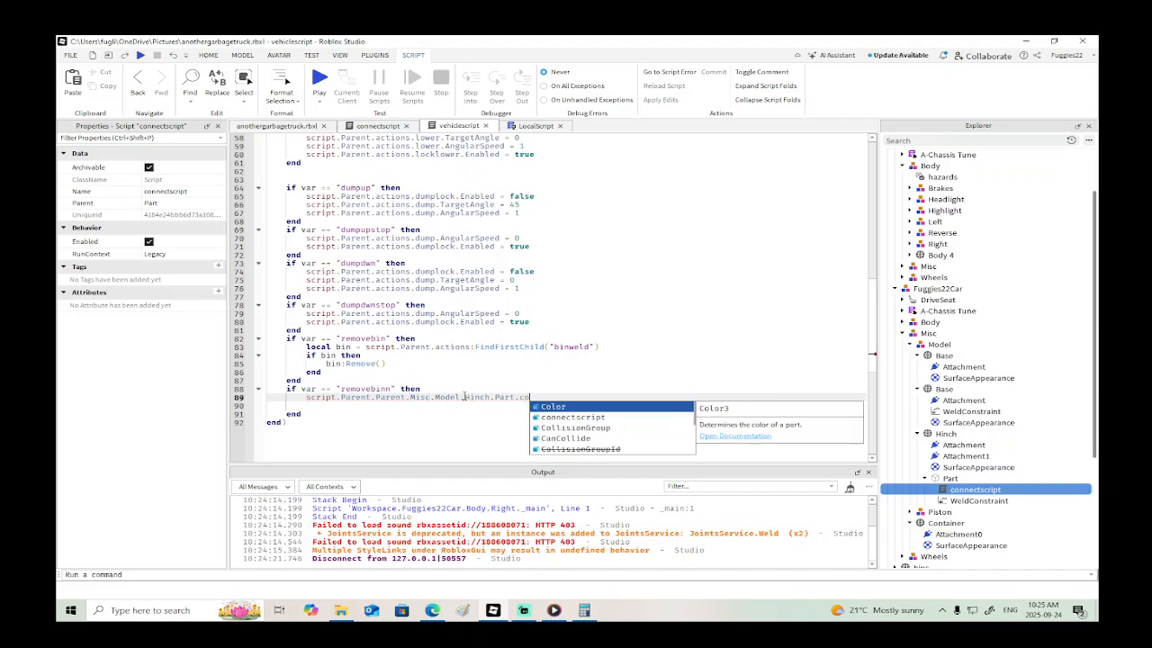
{"action": "type", "text": "n"}
{"action": "key", "text": "Tab"}
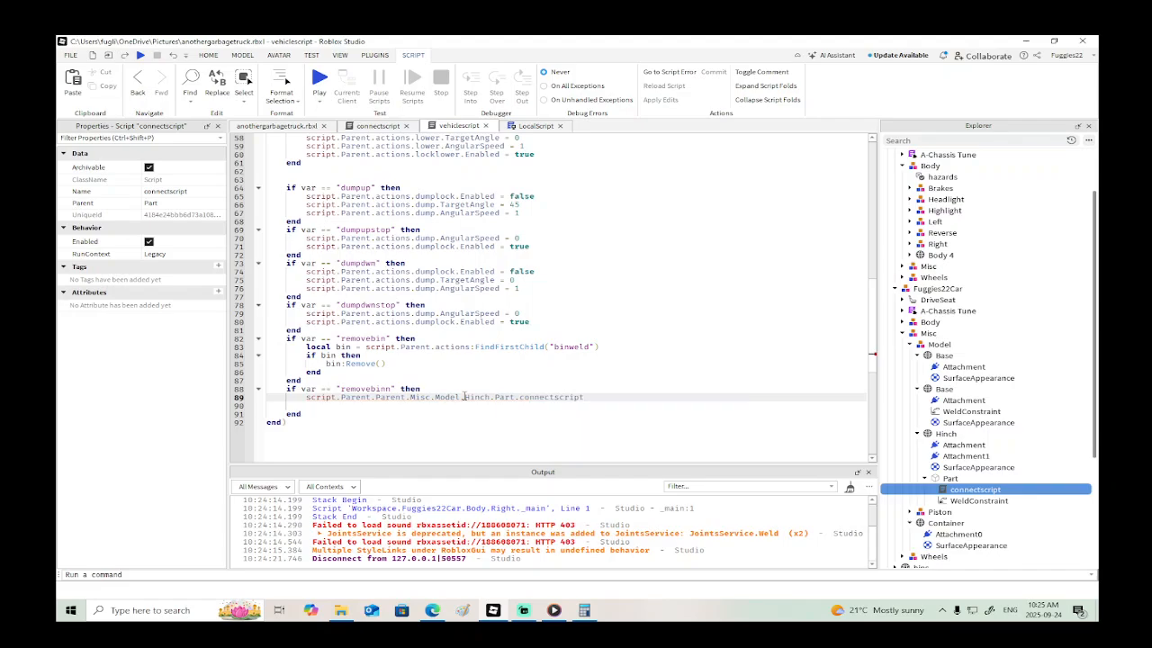
- Complete the connectscript line with .Enabled = true
{"action": "type", "text": ".e"}
{"action": "key", "text": "Tab"}
{"action": "type", "text": "= t"}
{"action": "key", "text": "Tab"}
- Insert wait(10) as the first line of the "removebinn" block and remove the empty line before its end
{"action": "left_click", "coordinate": [431, 391]}
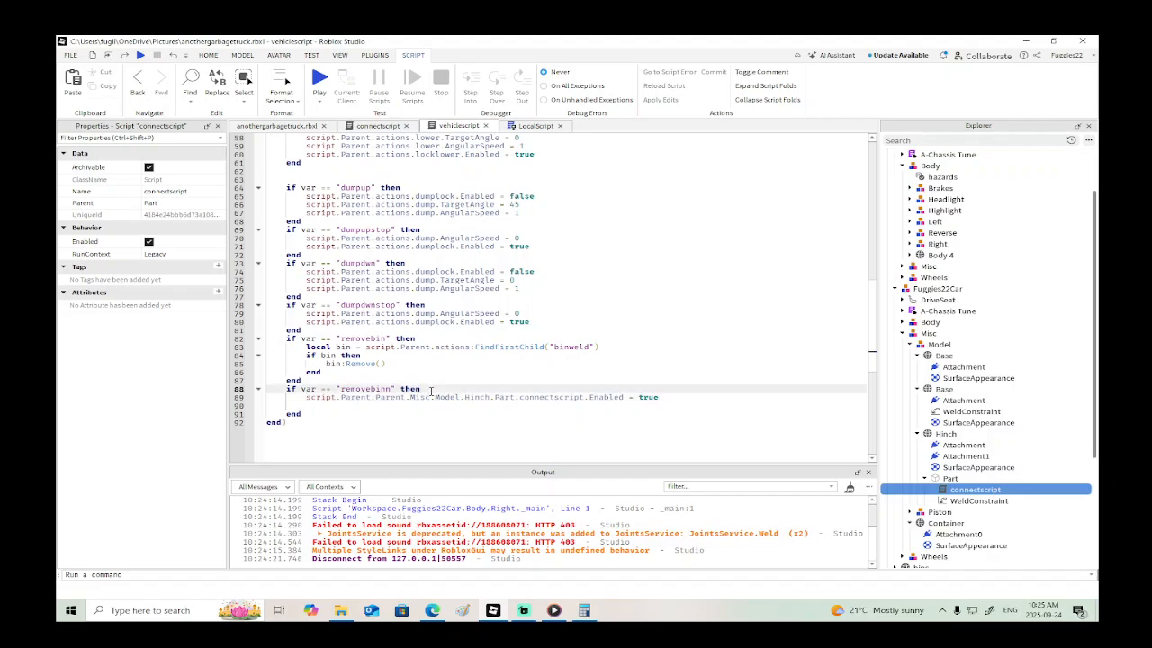
{"action": "key", "text": "Return"}
{"action": "type", "text": "w"}
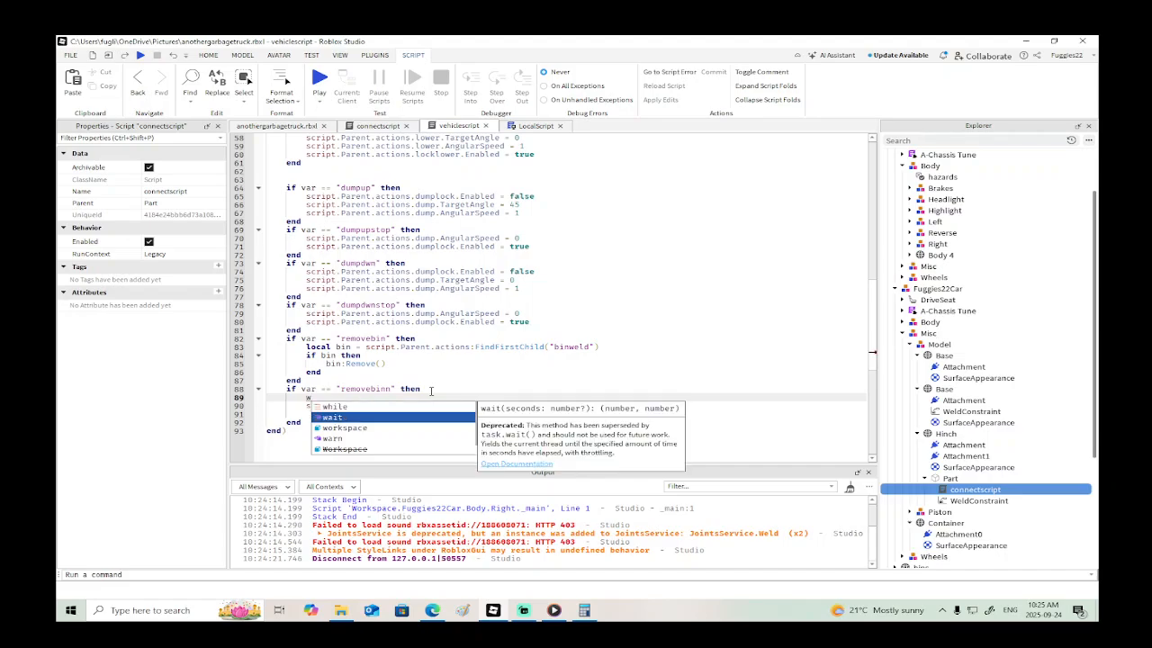
{"action": "type", "text": "ait(10"}
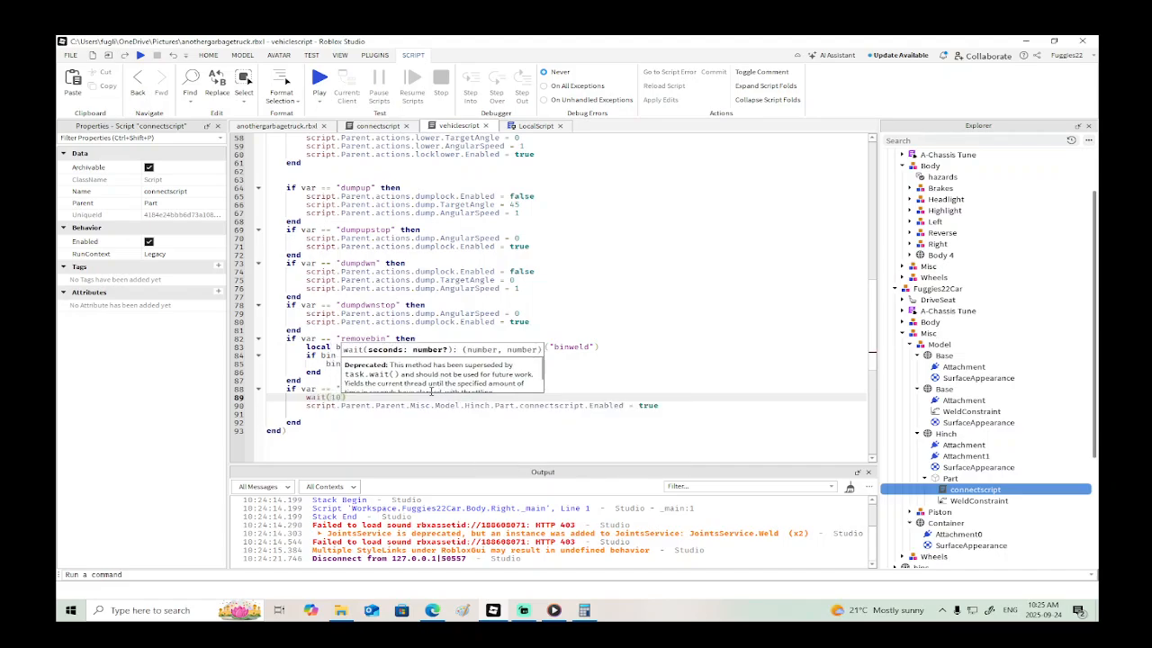
{"action": "left_click", "coordinate": [304, 415]}
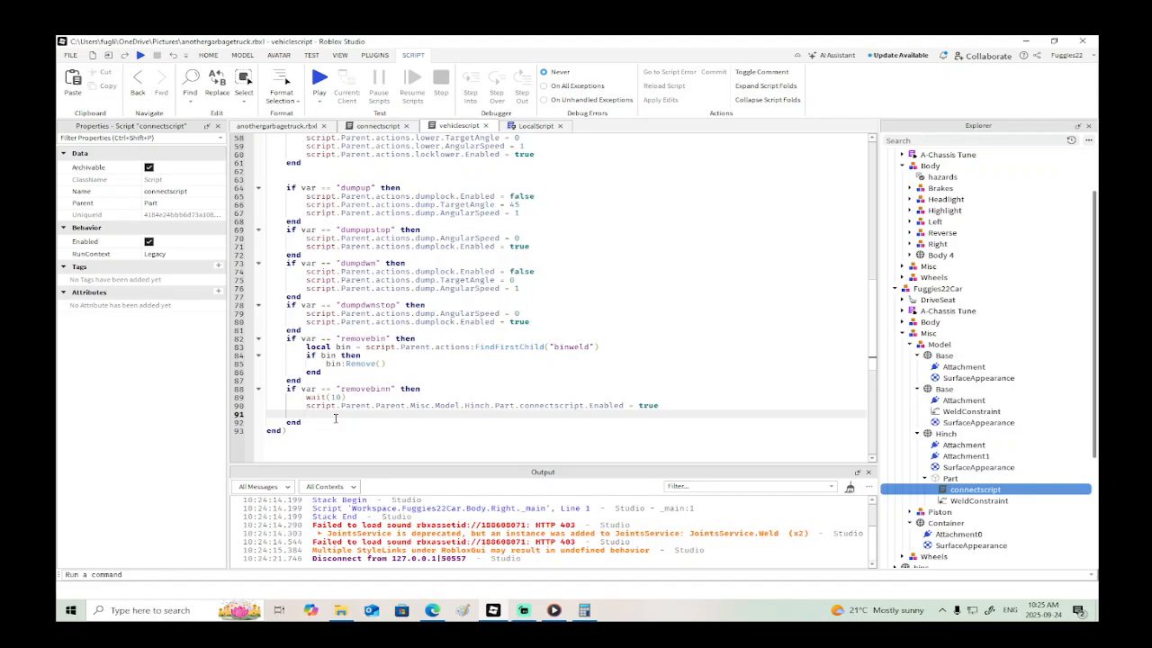
{"action": "key", "text": "BackSpace"}
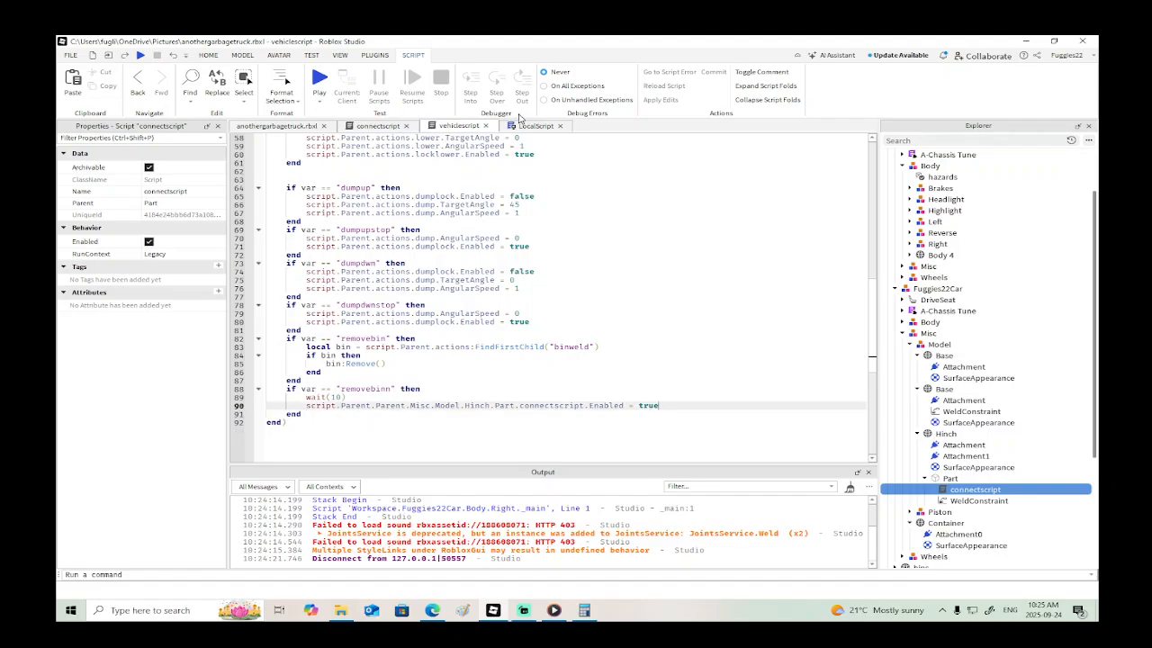
- Close the vehiclescript, LocalScript and connectscript editors
{"action": "left_click", "coordinate": [483, 126]}
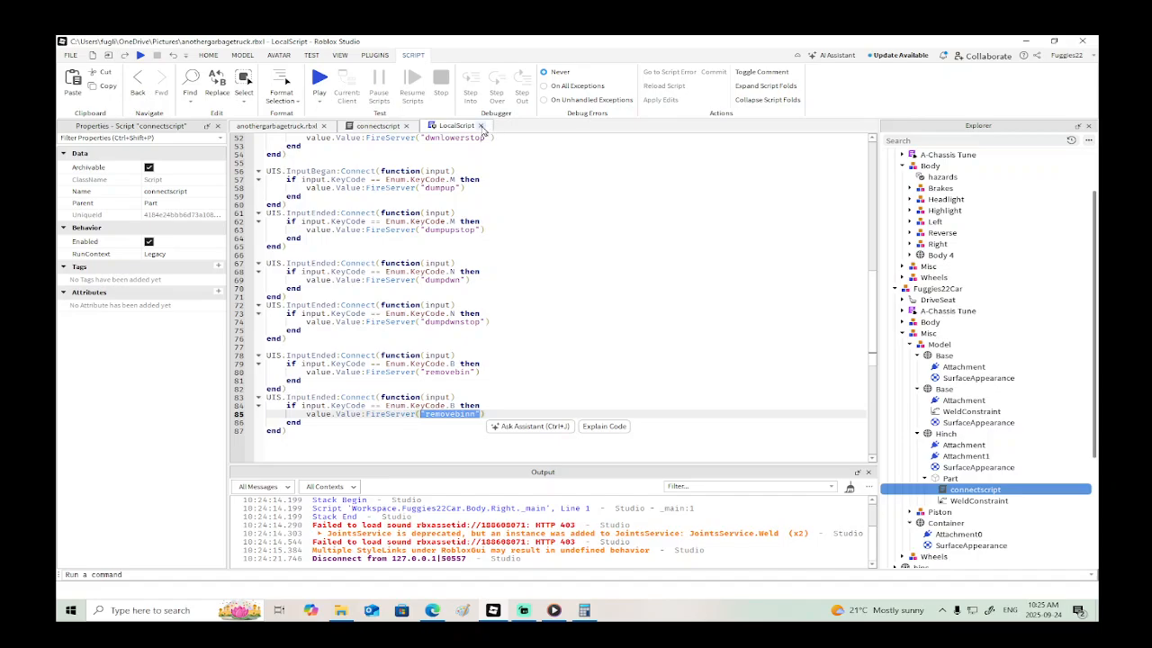
{"action": "left_click", "coordinate": [481, 125]}
{"action": "left_click", "coordinate": [406, 126]}
- Start a playtest, walk the character to the garbage truck and enter its driver's seat
{"action": "left_click", "coordinate": [140, 55]}
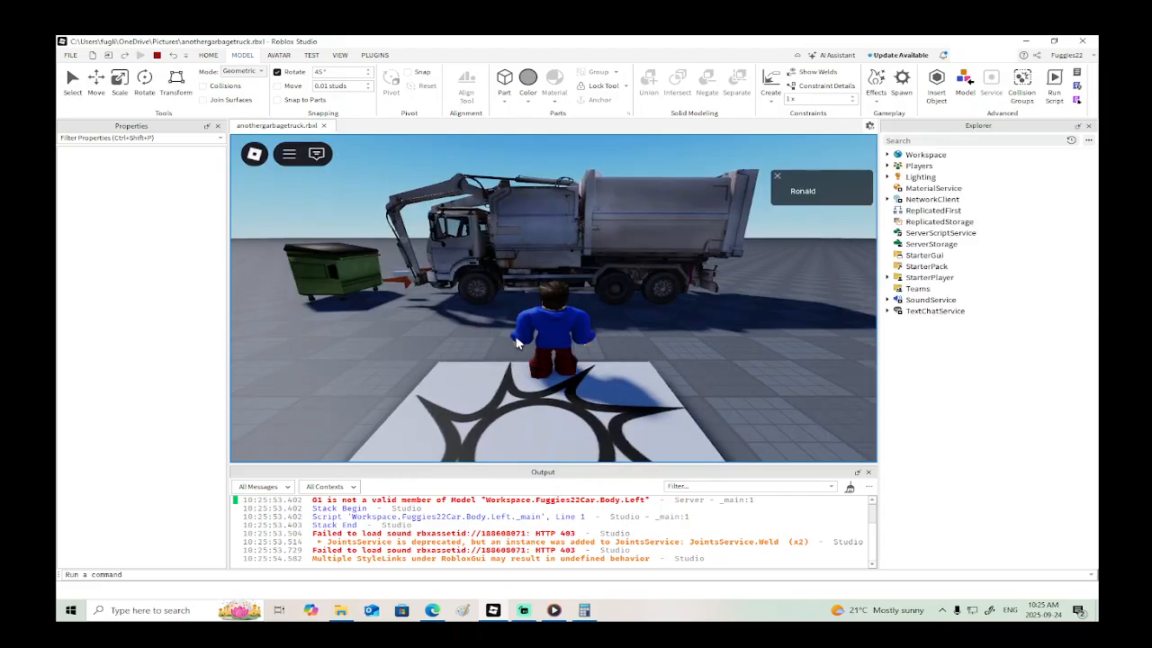
{"action": "right_click_drag", "start_coordinate": [617, 345], "coordinate": [617, 347]}
{"action": "key", "text": "w"}
{"action": "key", "text": "e"}
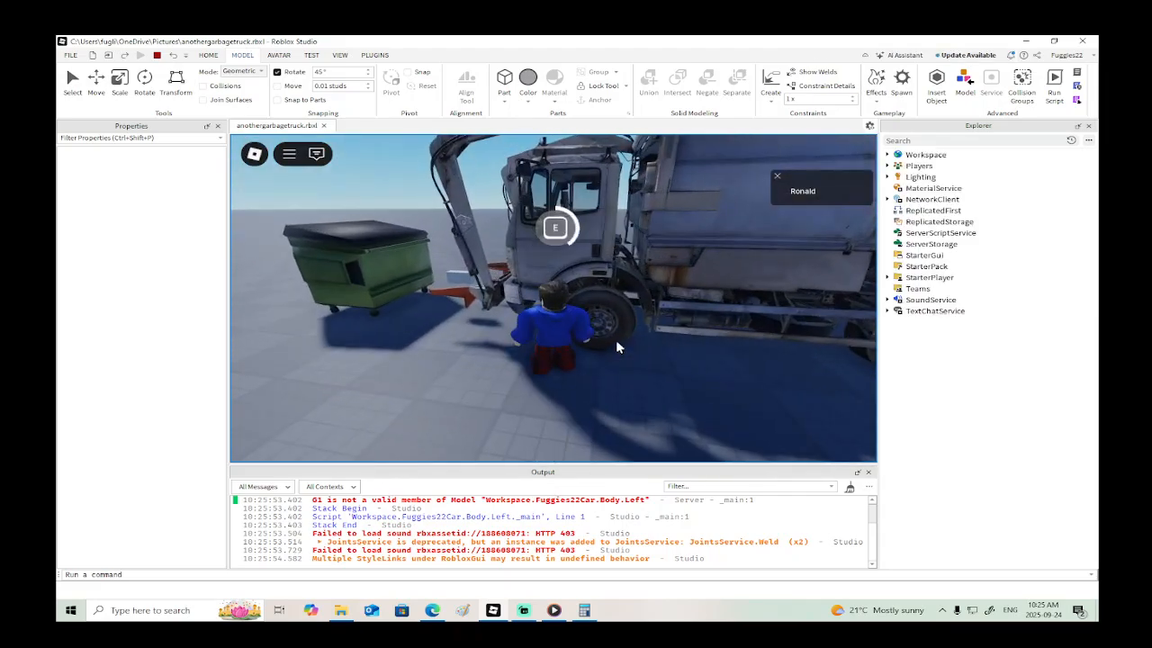
{"action": "right_click_drag", "start_coordinate": [618, 347], "coordinate": [624, 339]}
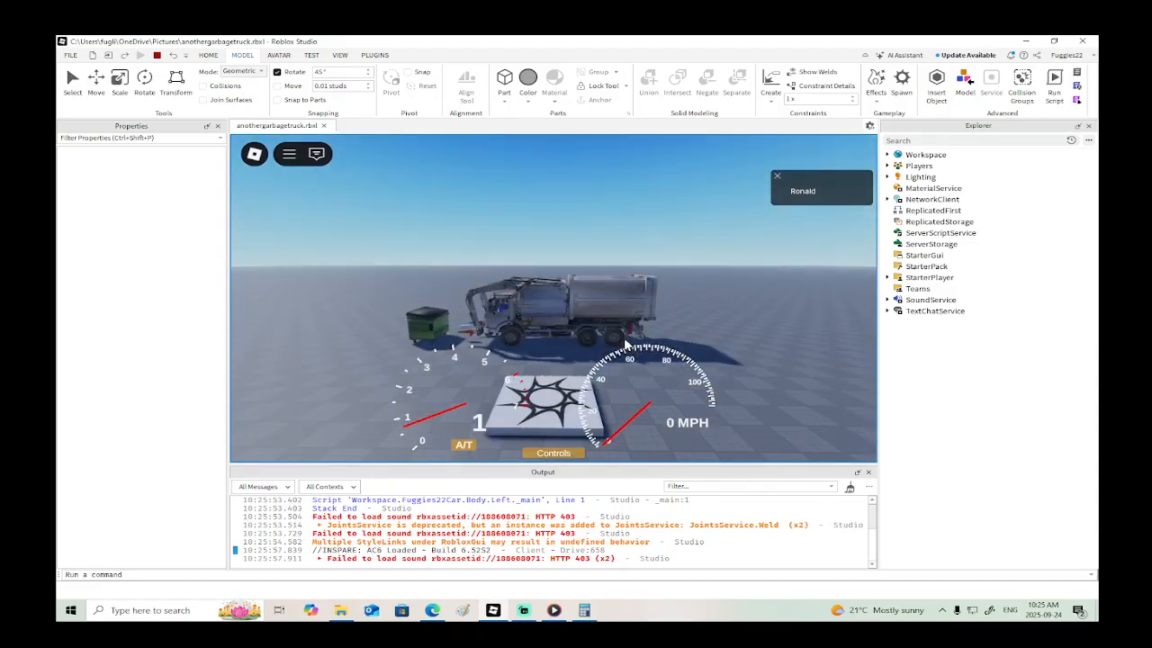
- Test the bin pickup and release by driving the forks into the bin, operating the arm and reversing away
{"action": "key", "text": "s"}
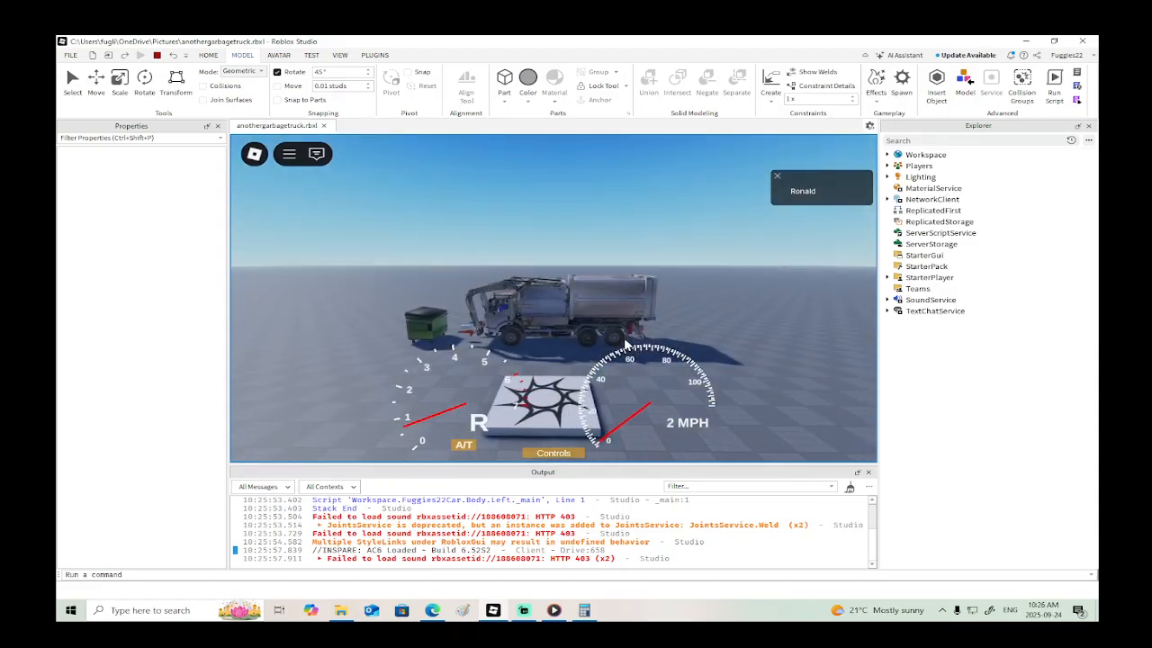
{"action": "key", "text": "w"}
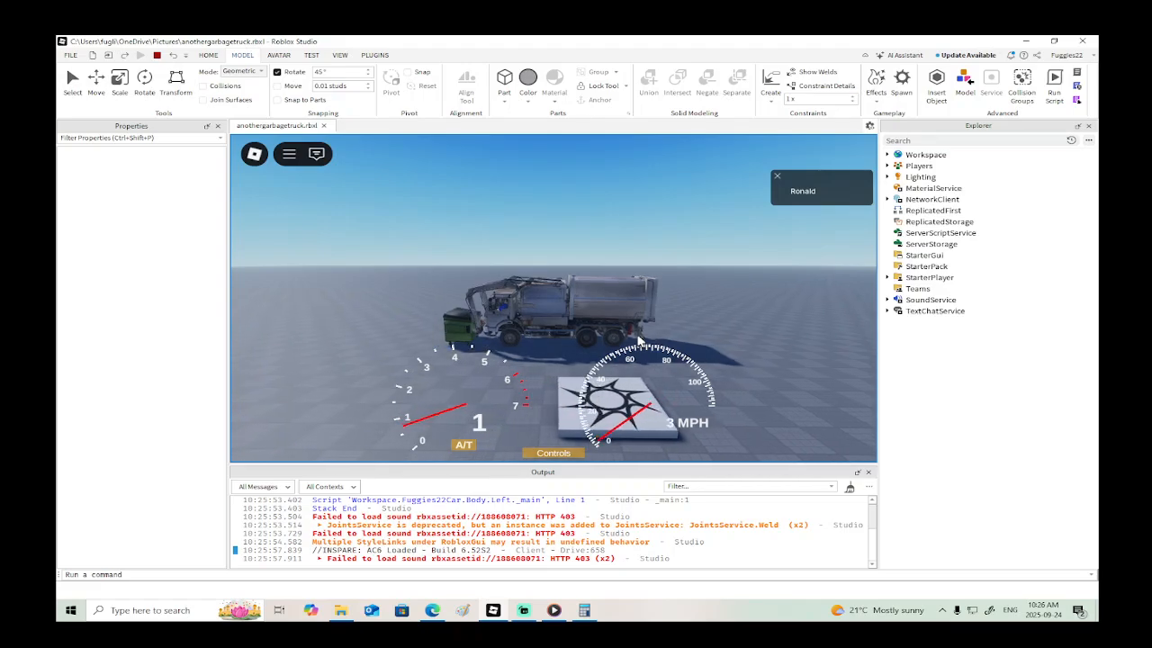
{"action": "key", "text": "f"}
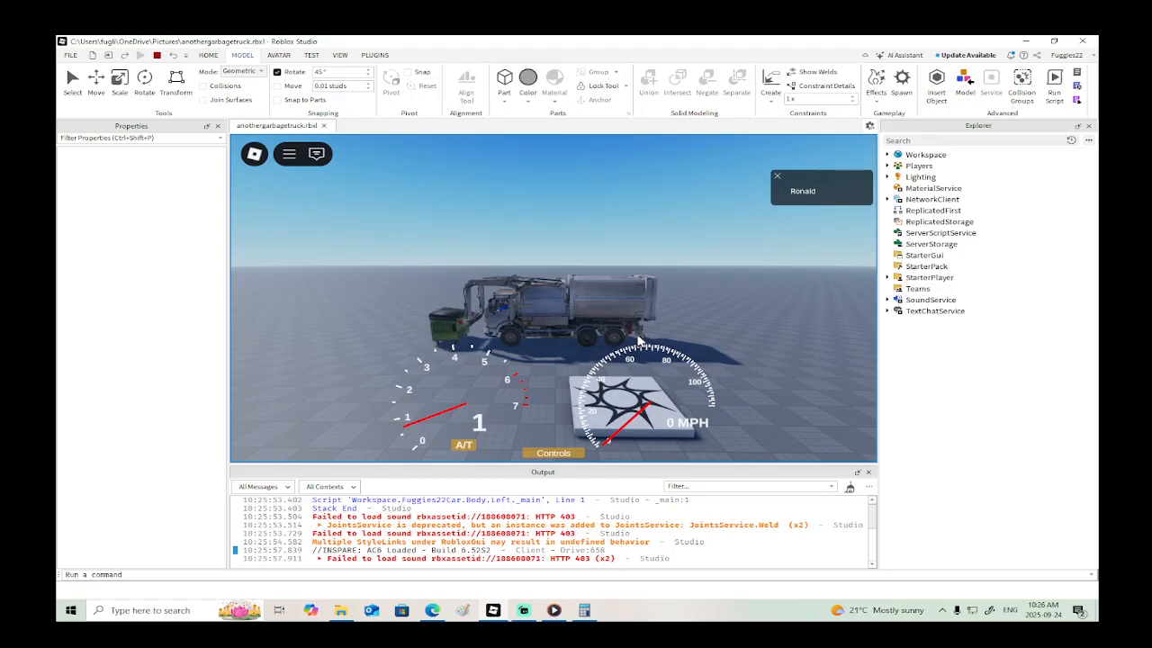
{"action": "key", "text": "s"}
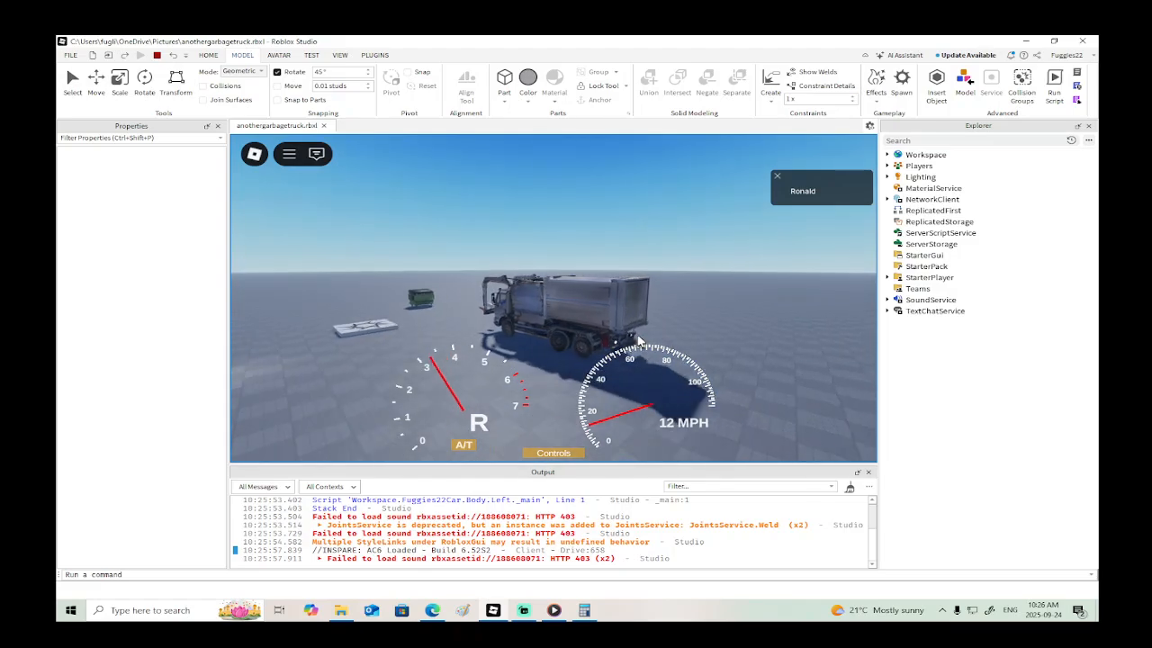
- Drive the truck forward to the bin again and raise the arm to test reconnecting
{"action": "key", "text": "w"}
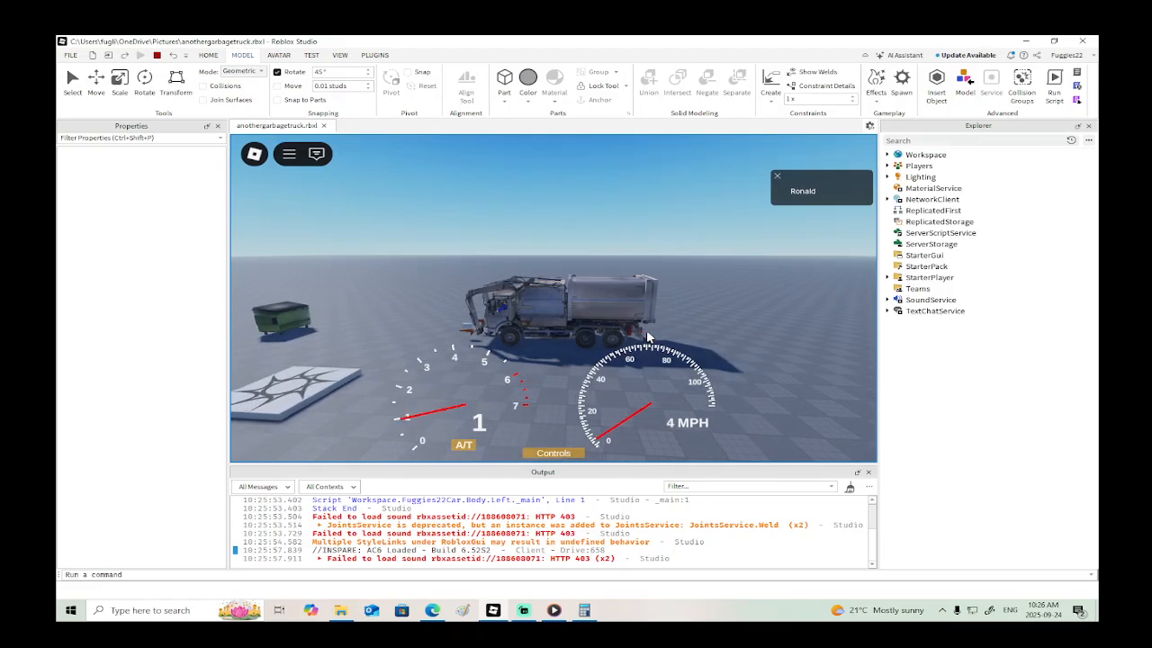
{"action": "key", "text": "w"}
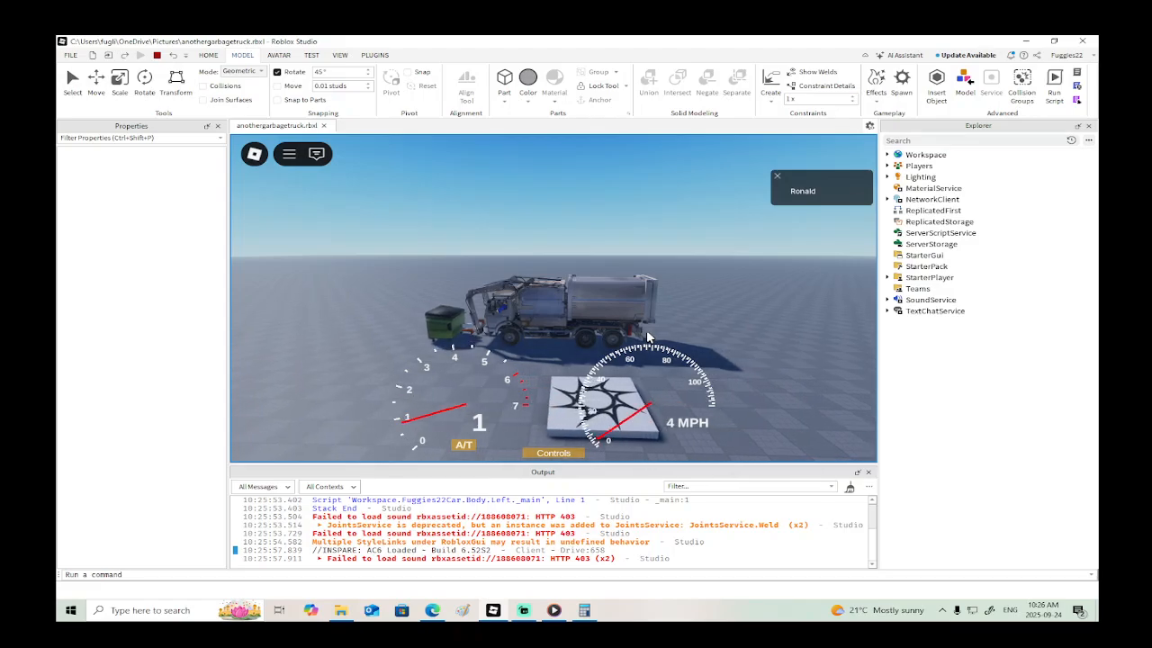
{"action": "key", "text": "s"}
{"action": "key", "text": "r"}
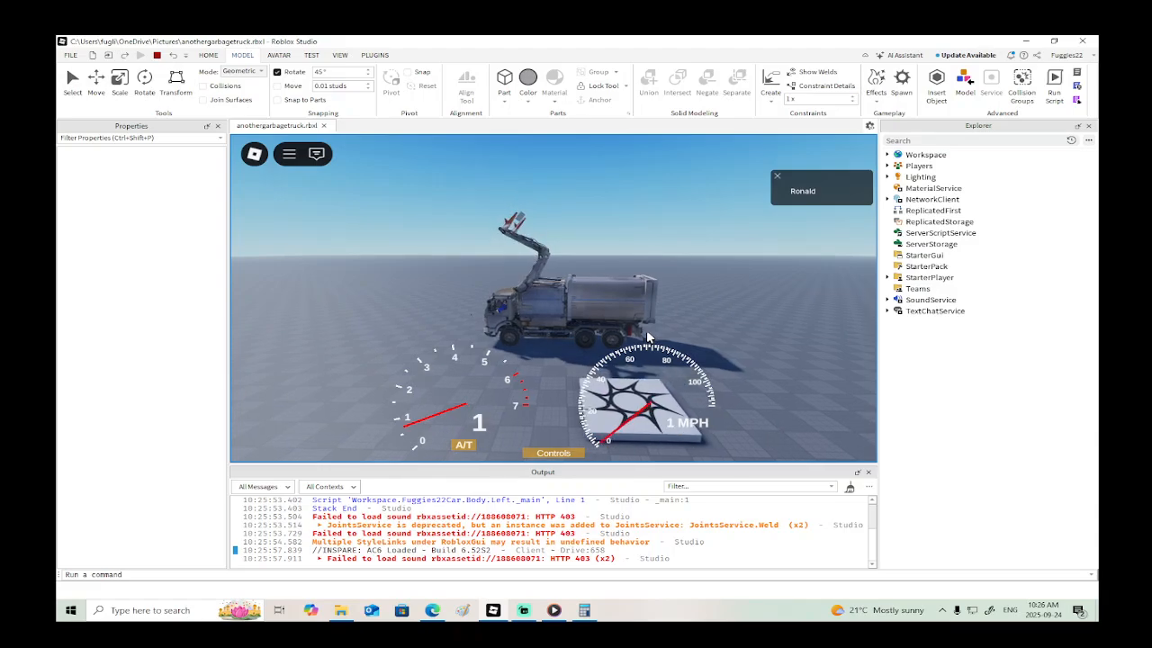
- Reverse from the bin, drive the truck off with its arm raised and stop the playtest
{"action": "key", "text": "s"}
{"action": "right_click_drag", "start_coordinate": [649, 337], "coordinate": [648, 334]}
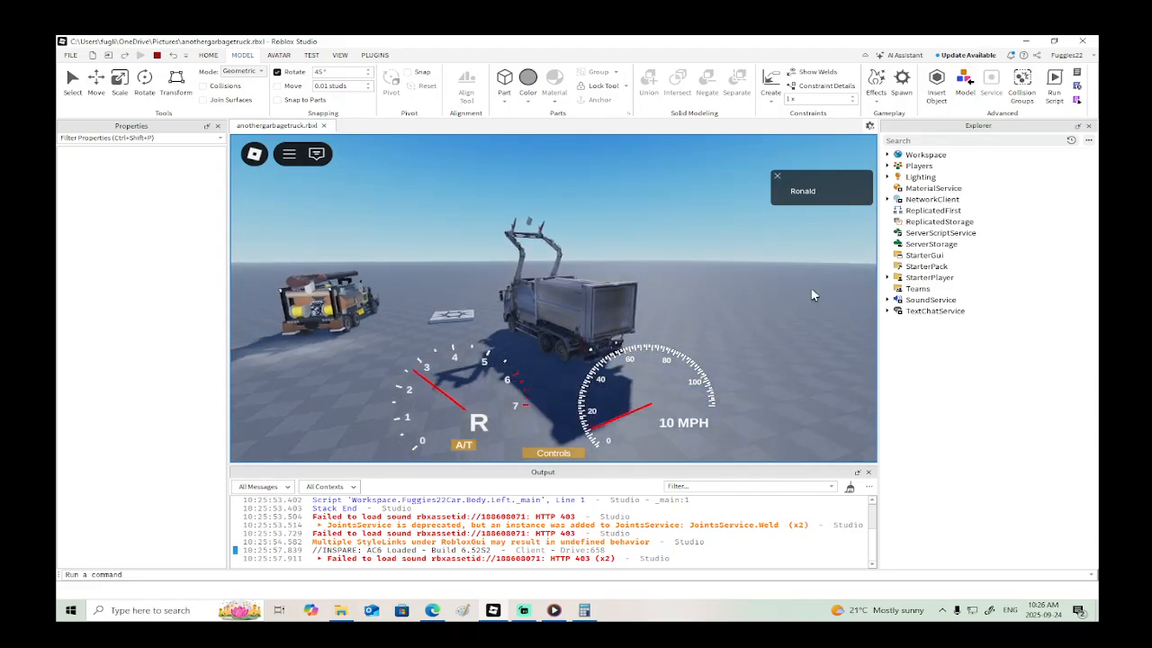
{"action": "right_click_drag", "start_coordinate": [812, 293], "coordinate": [812, 294]}
{"action": "key", "text": "w"}
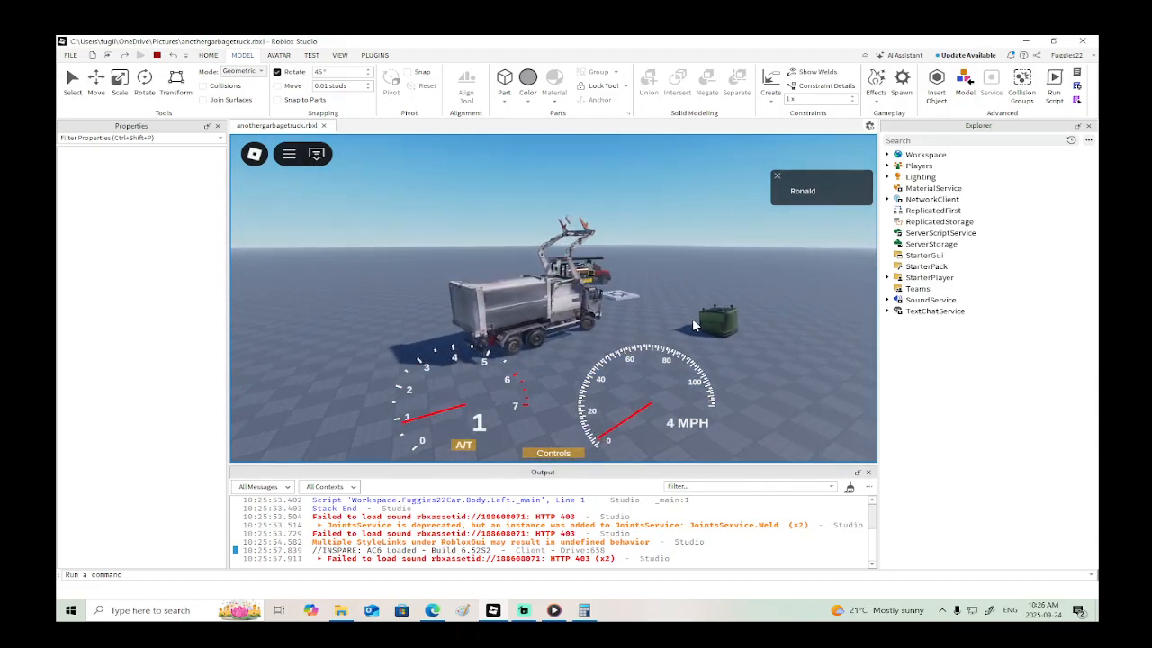
{"action": "right_click_drag", "start_coordinate": [692, 319], "coordinate": [691, 319]}
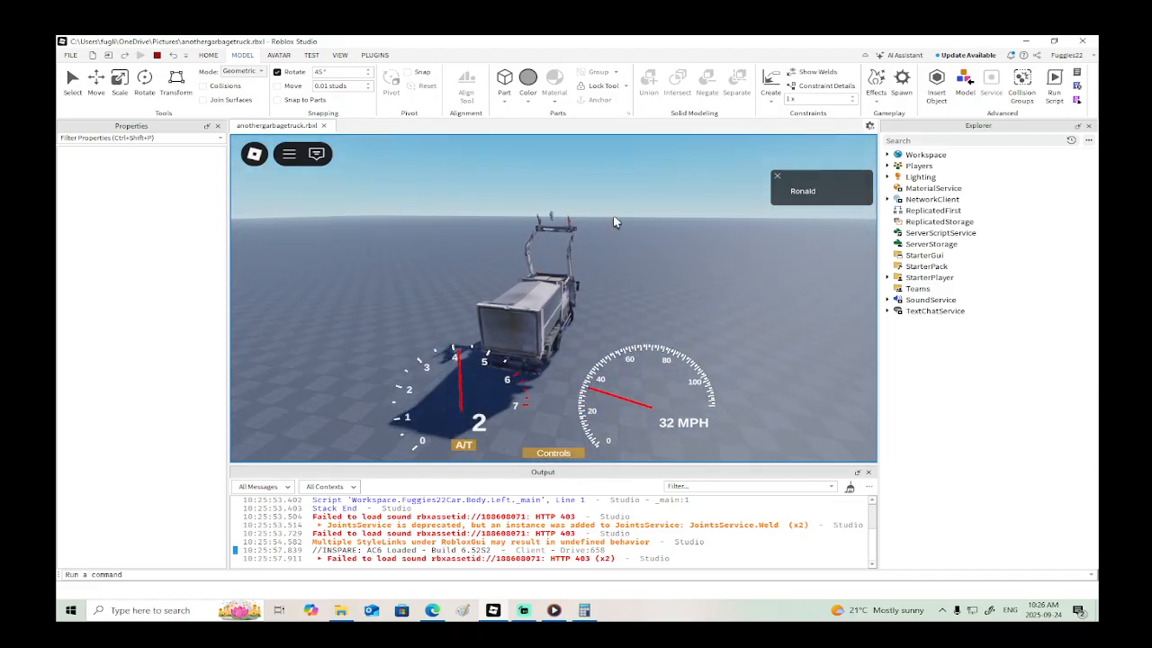
{"action": "left_click", "coordinate": [157, 55]}
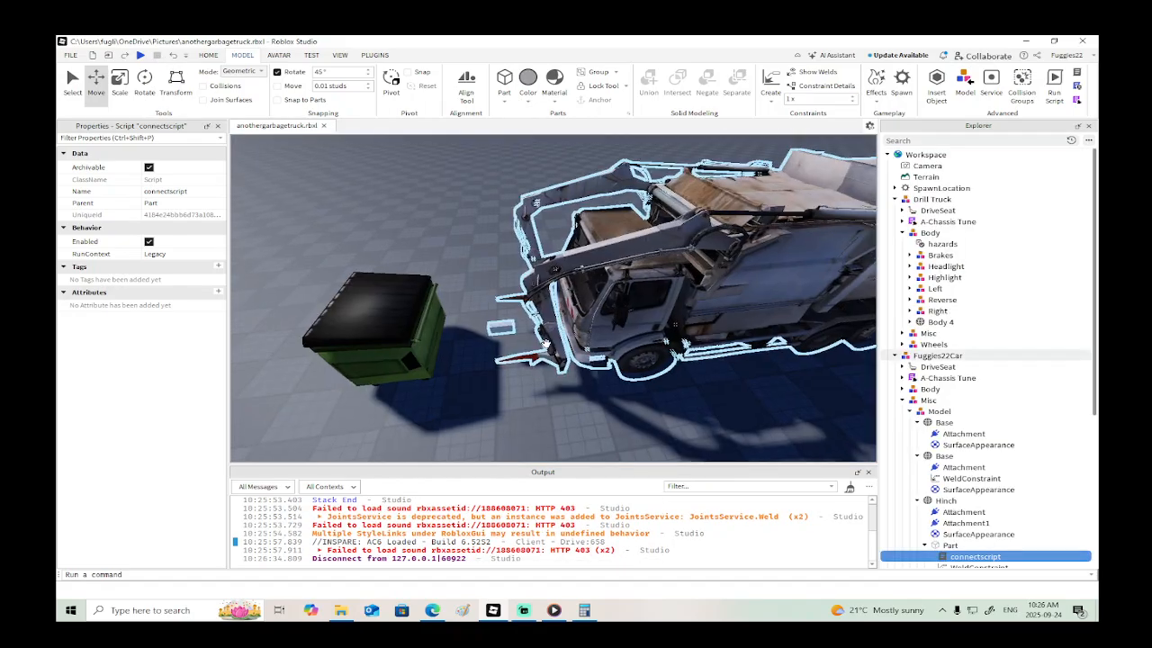
- Set the Transparency of the Part between the truck's forks to 1 and deselect it
{"action": "left_click", "coordinate": [567, 338]}
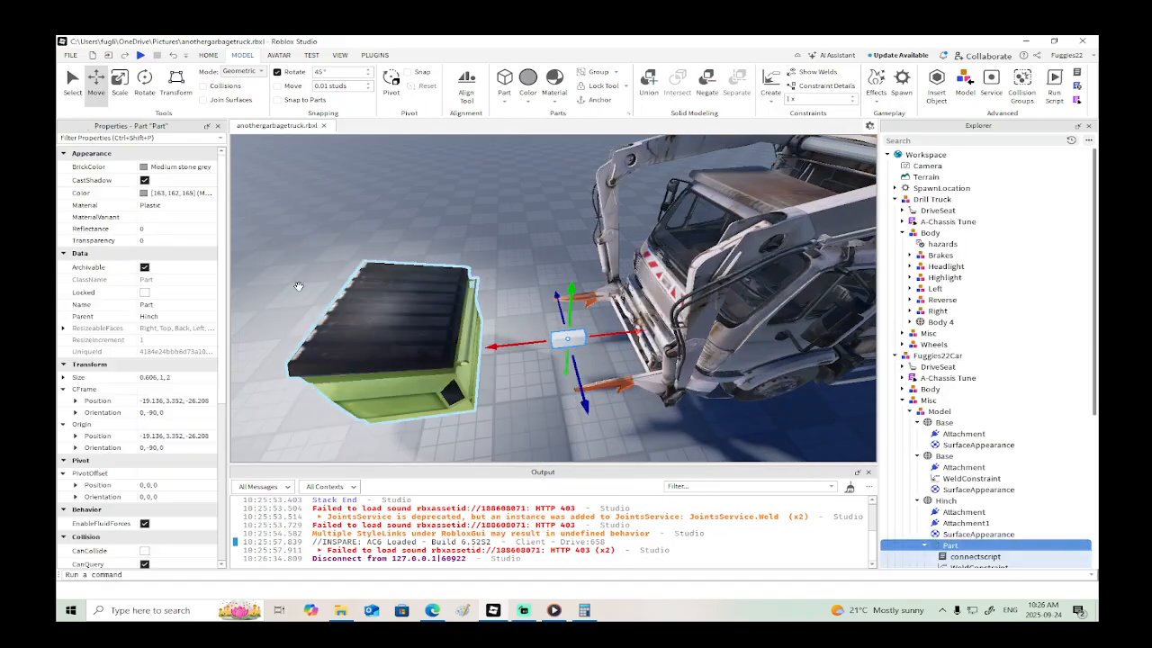
{"action": "left_click", "coordinate": [189, 241]}
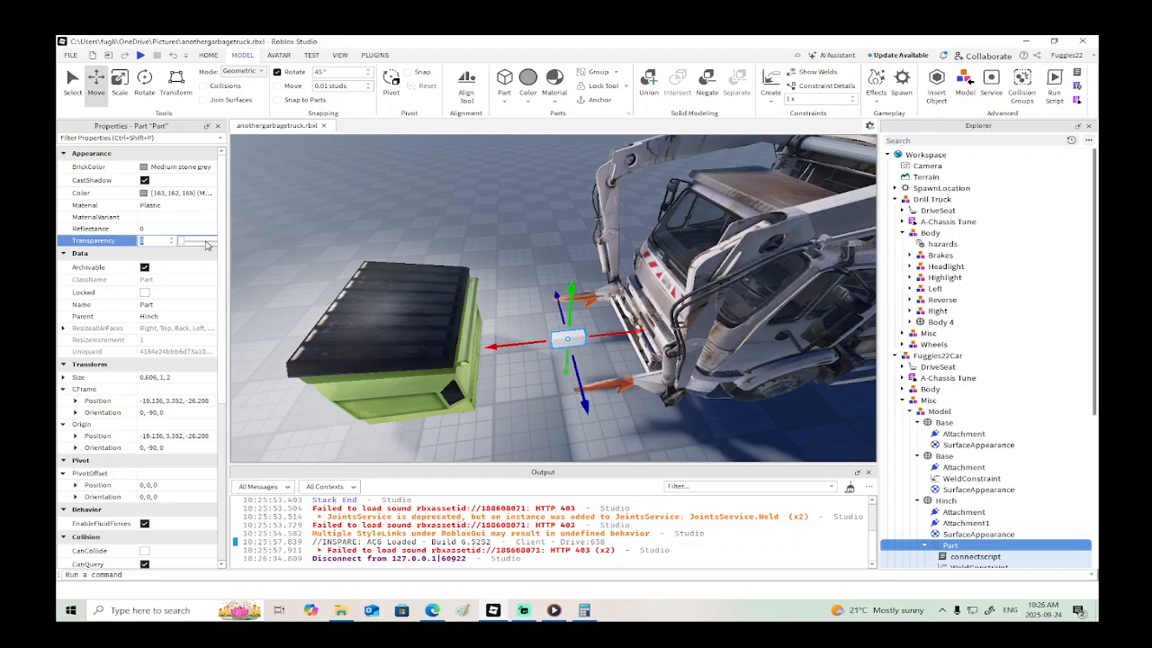
{"action": "type", "text": "1"}
{"action": "key", "text": "Return"}
{"action": "left_click", "coordinate": [508, 194]}
- Examine the finished garbage truck and the bin from several sides and from a distance
{"action": "right_click_drag", "start_coordinate": [508, 195], "coordinate": [497, 204]}
{"action": "key", "text": "d"}
{"action": "key", "text": "s"}
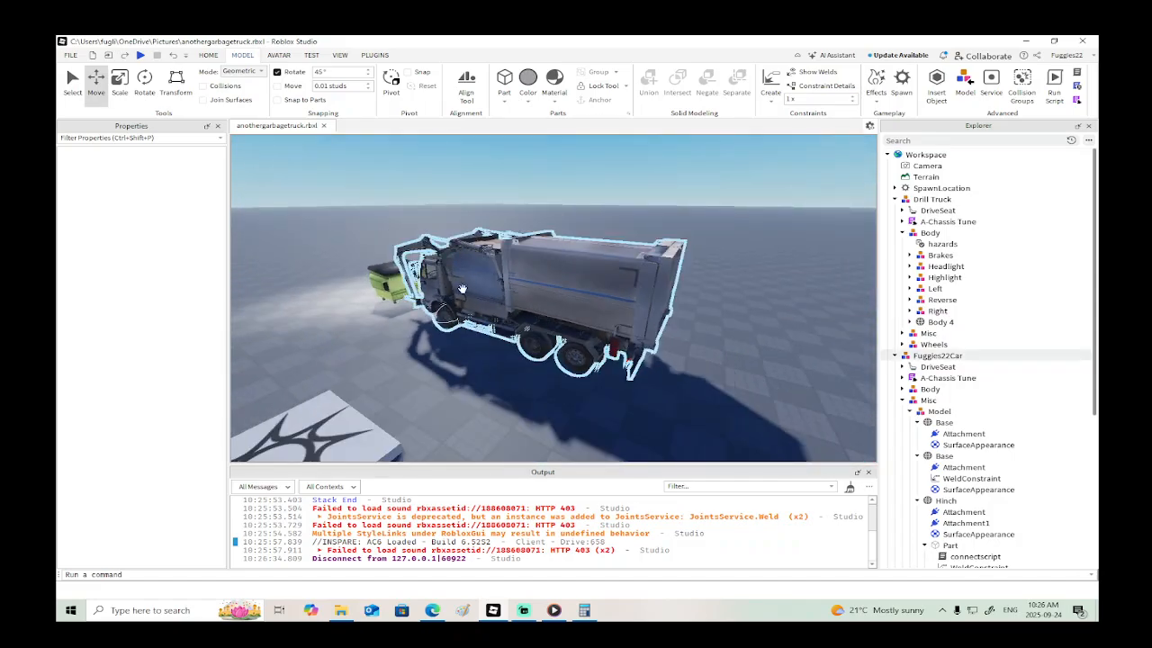
{"action": "key", "text": "s"}
{"action": "right_click_drag", "start_coordinate": [499, 357], "coordinate": [549, 362]}
{"action": "key", "text": "w"}
{"action": "key", "text": "w"}
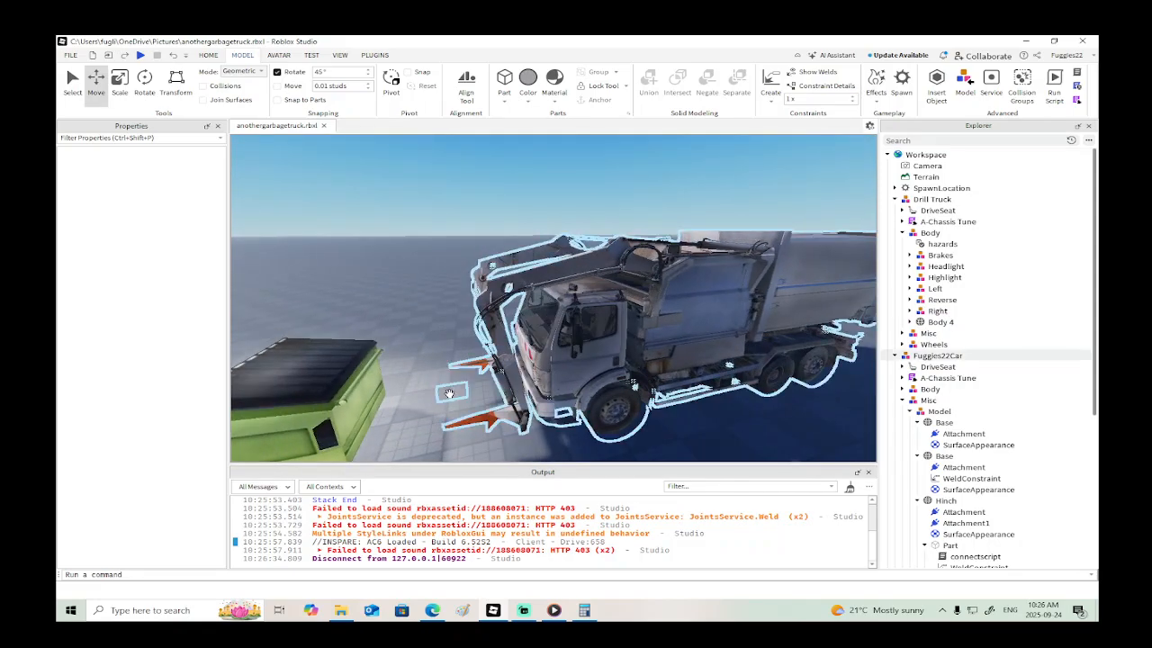
{"action": "key", "text": "s"}
{"action": "right_click_drag", "start_coordinate": [449, 393], "coordinate": [510, 366]}
{"action": "key", "text": "w"}
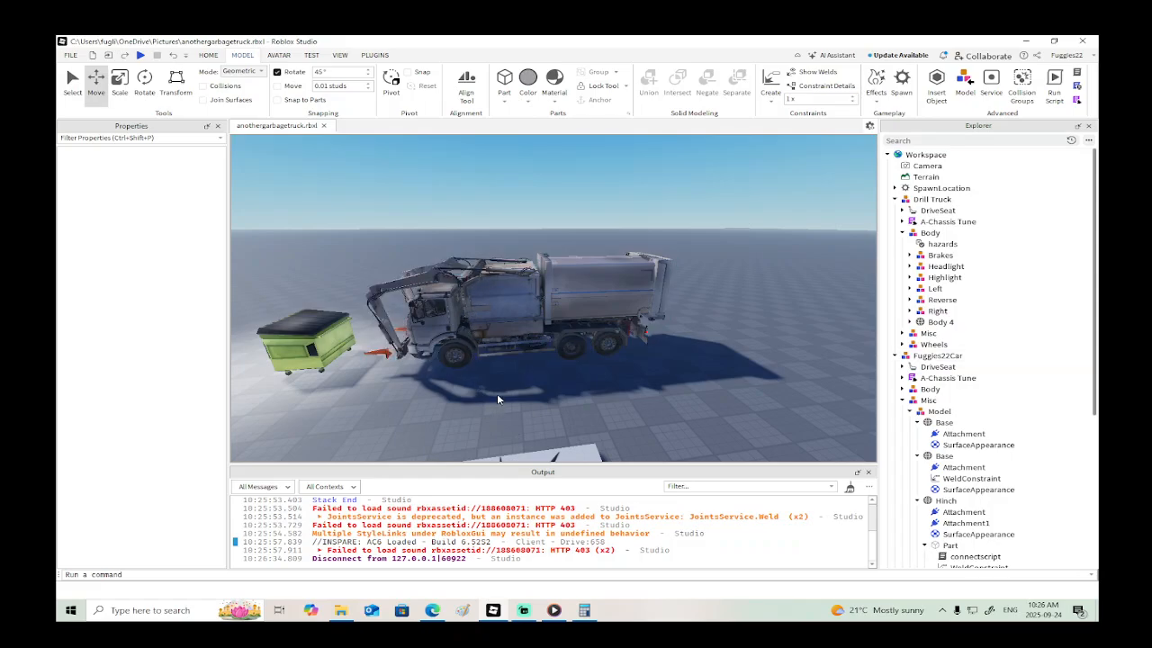
{"action": "key", "text": "d"}
{"action": "right_click_drag", "start_coordinate": [555, 395], "coordinate": [555, 396]}
{"action": "key", "text": "w"}
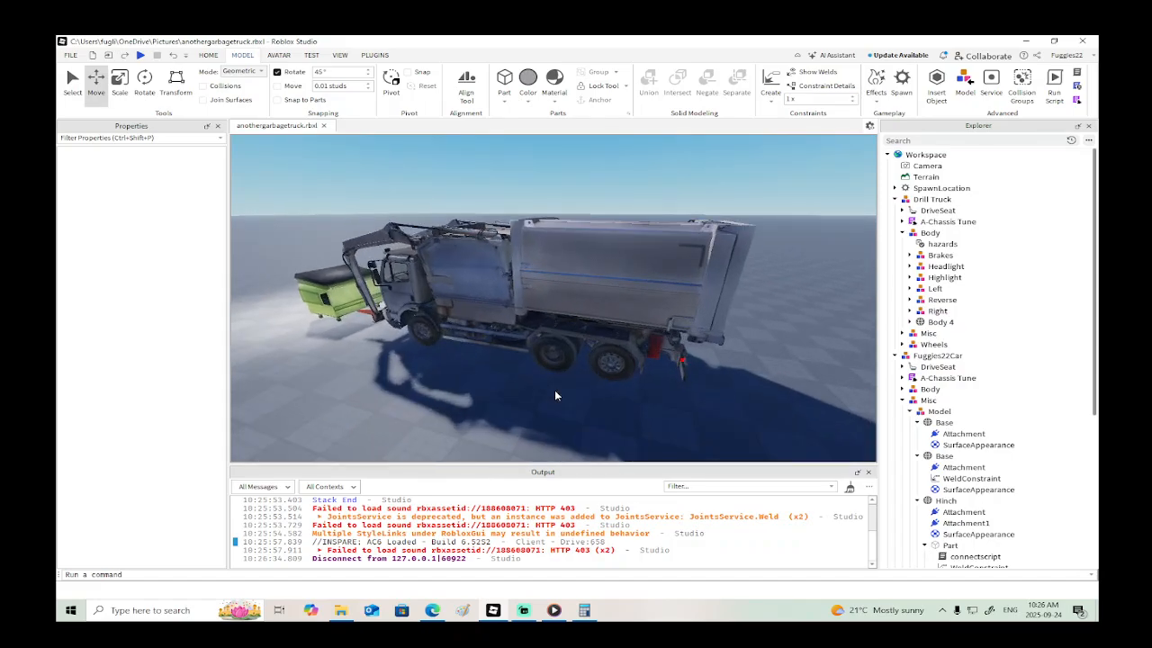
{"action": "key", "text": "s"}
{"action": "right_click_drag", "start_coordinate": [552, 395], "coordinate": [551, 390]}
{"action": "key", "text": "w"}
{"action": "key", "text": "a"}
{"action": "key", "text": "a"}
{"action": "key", "text": "d"}
{"action": "key", "text": "s"}
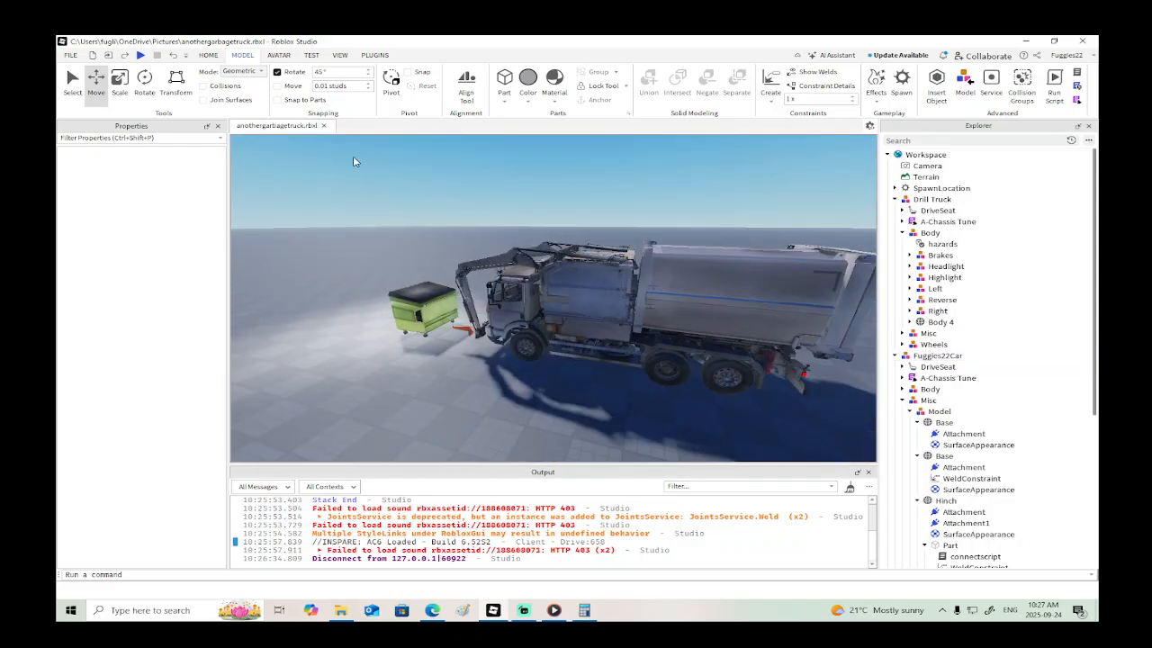
{"action": "key", "text": "s"}
{"action": "right_click_drag", "start_coordinate": [365, 195], "coordinate": [368, 186]}
{"action": "right_click_drag", "start_coordinate": [461, 309], "coordinate": [461, 309]}
{"action": "key", "text": "s"}
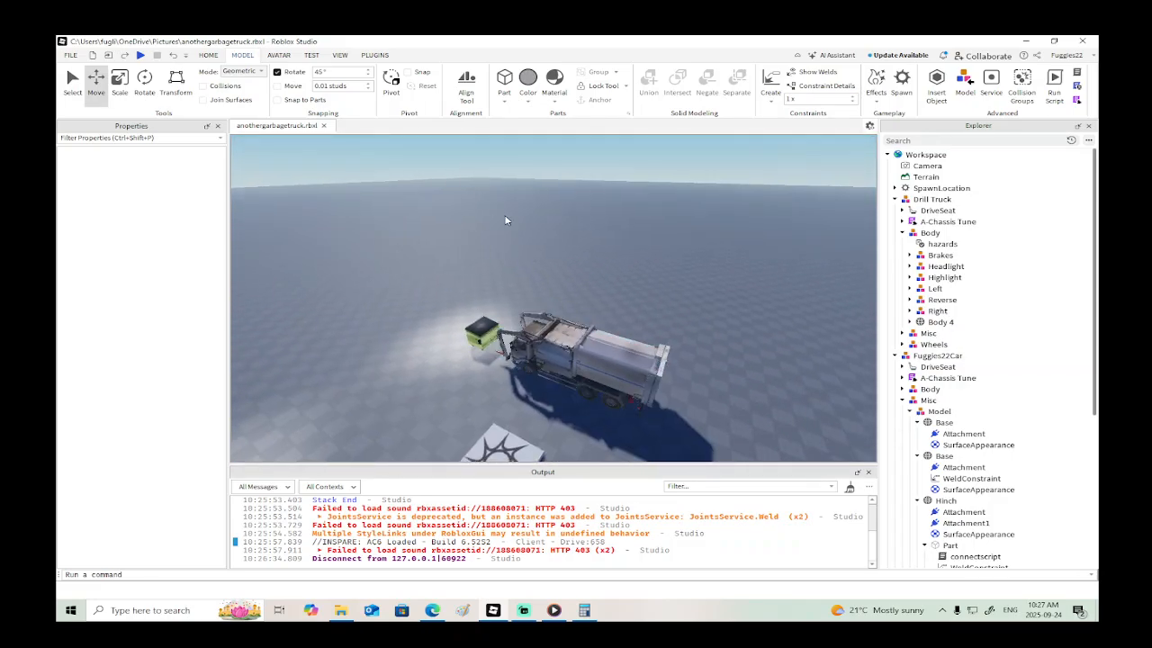
{"action": "key", "text": "s"}
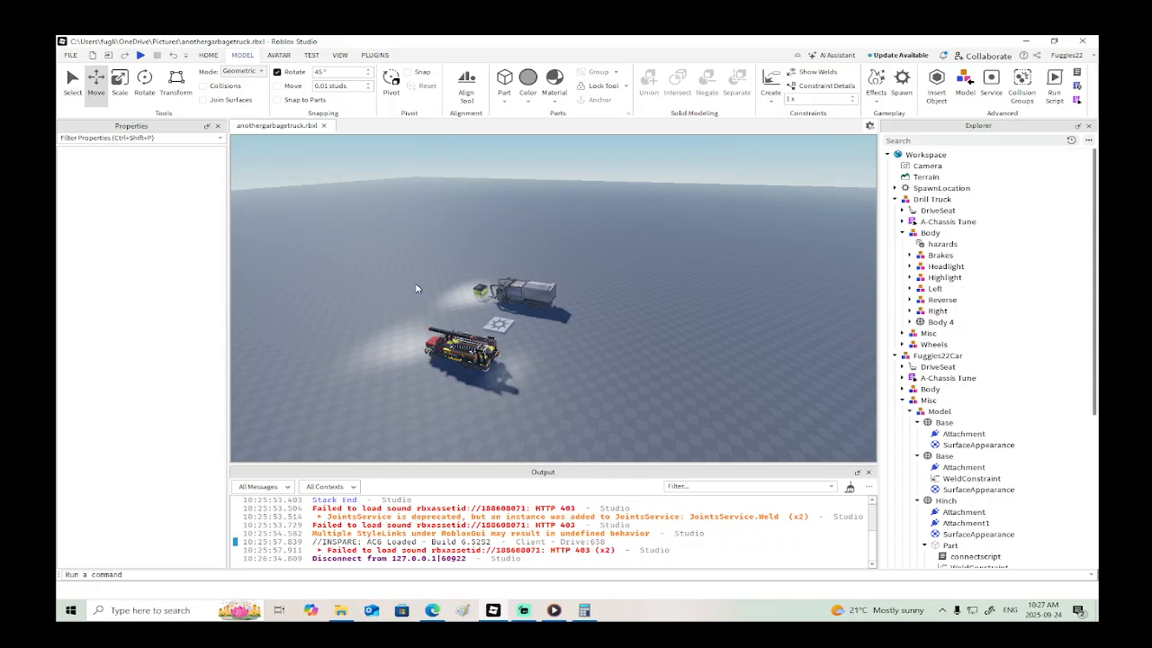
- Search the Creator Store models for "broom" and insert the third Broom result into the workspace
{"action": "key", "text": "w"}
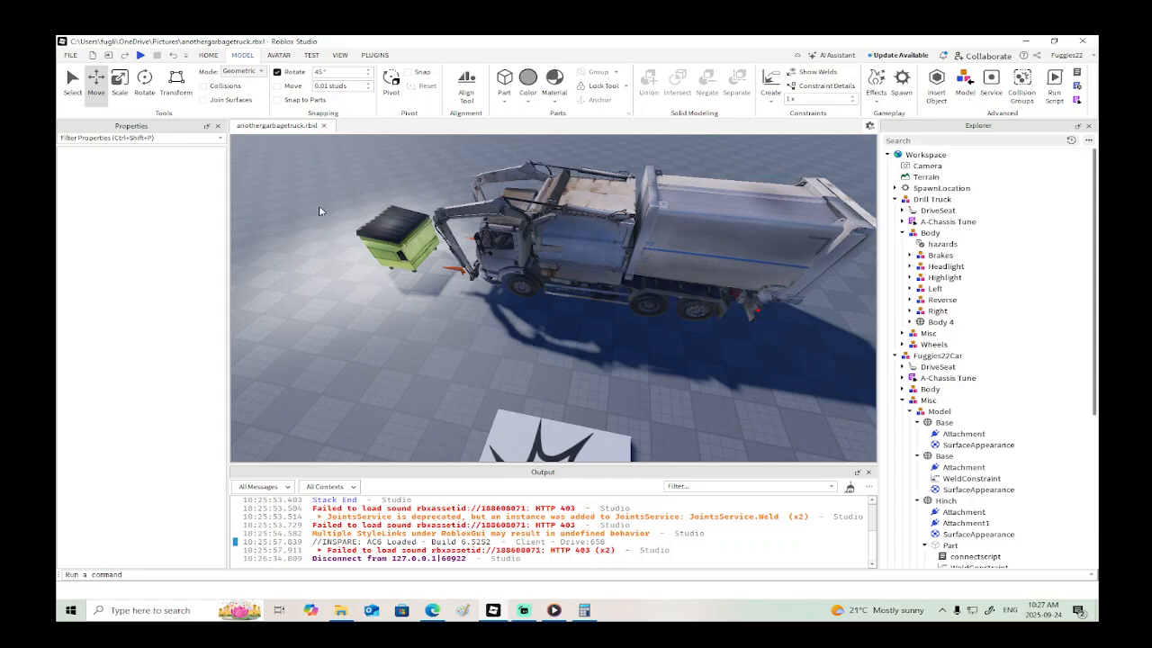
{"action": "left_click", "coordinate": [204, 56]}
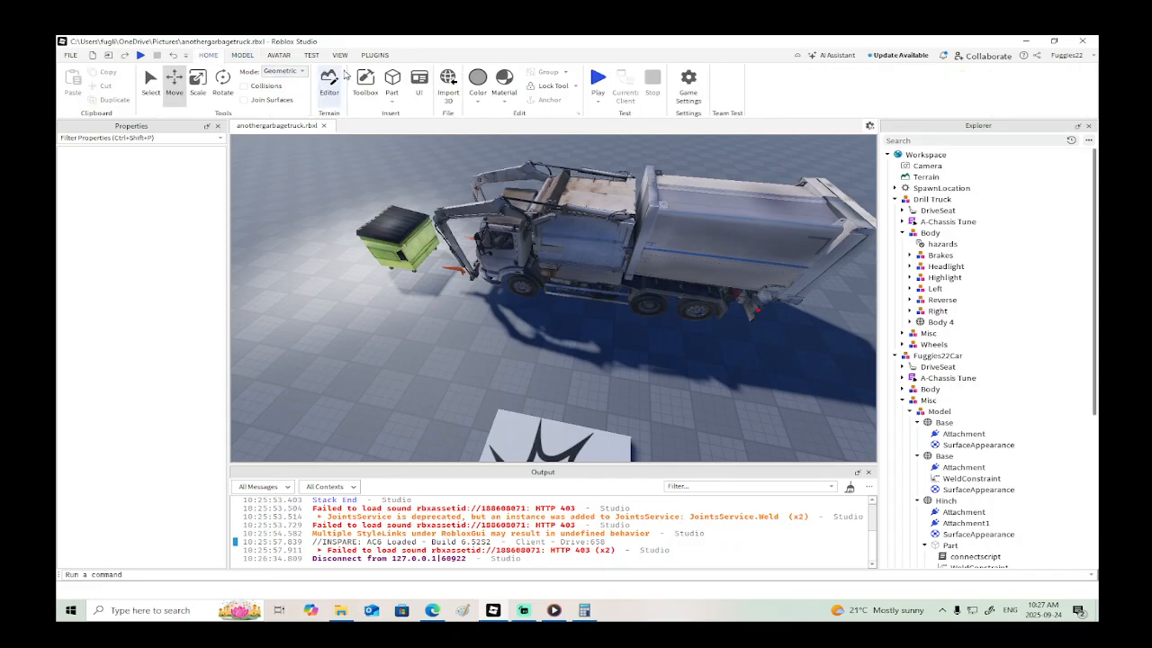
{"action": "left_click", "coordinate": [364, 83]}
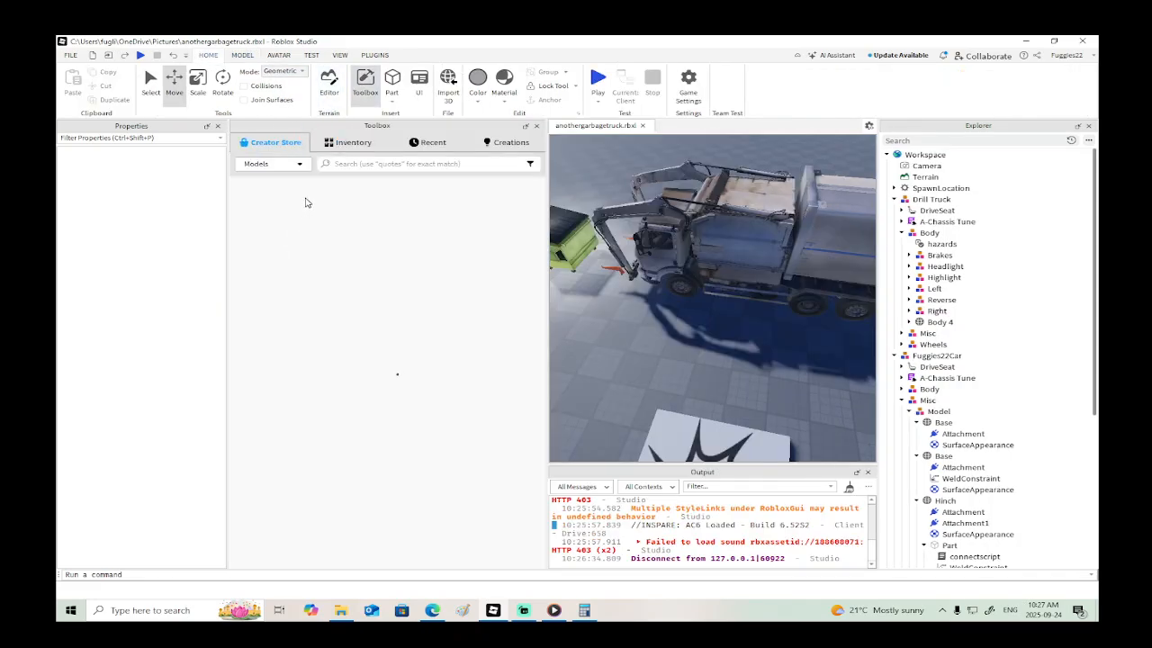
{"action": "left_click", "coordinate": [346, 164]}
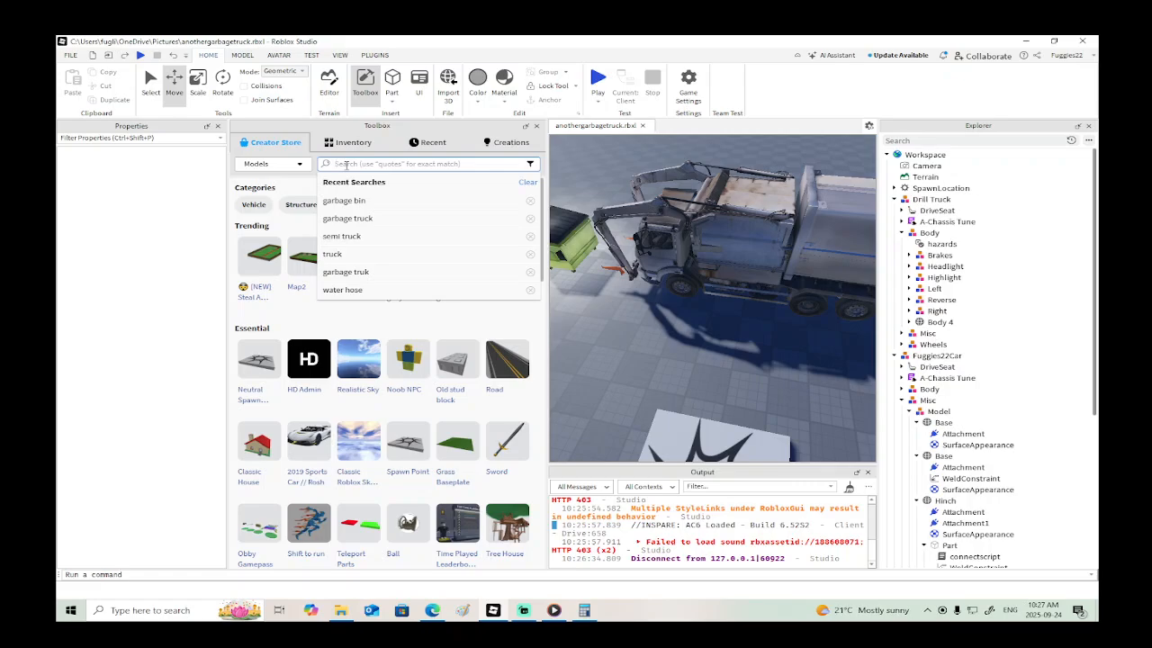
{"action": "type", "text": "broom"}
{"action": "key", "text": "Return"}
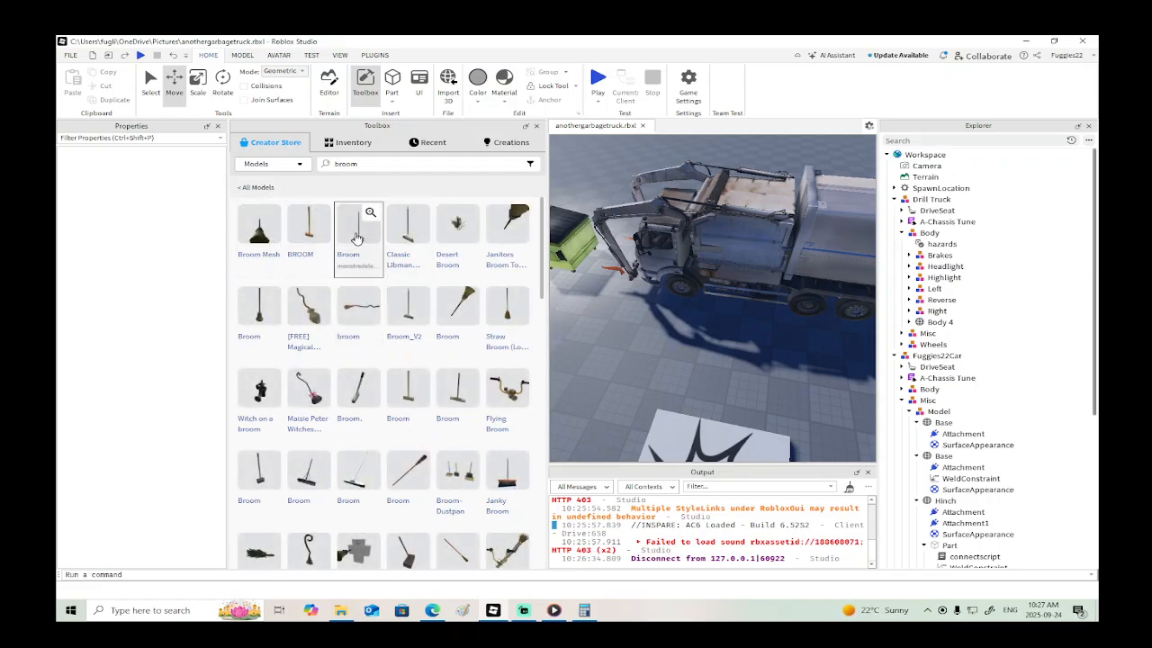
{"action": "left_click", "coordinate": [356, 237]}
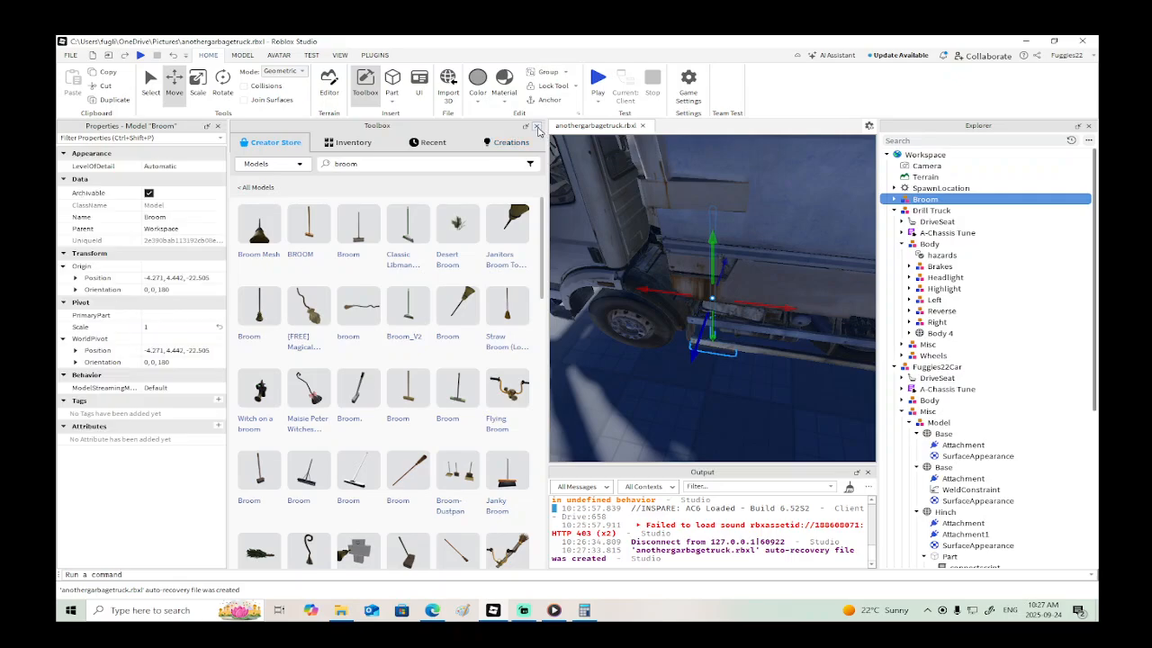
- Move the Broom upright against the side of the garbage truck, just ahead of its rear container, and deselect it
{"action": "right_click_drag", "start_coordinate": [592, 337], "coordinate": [626, 340]}
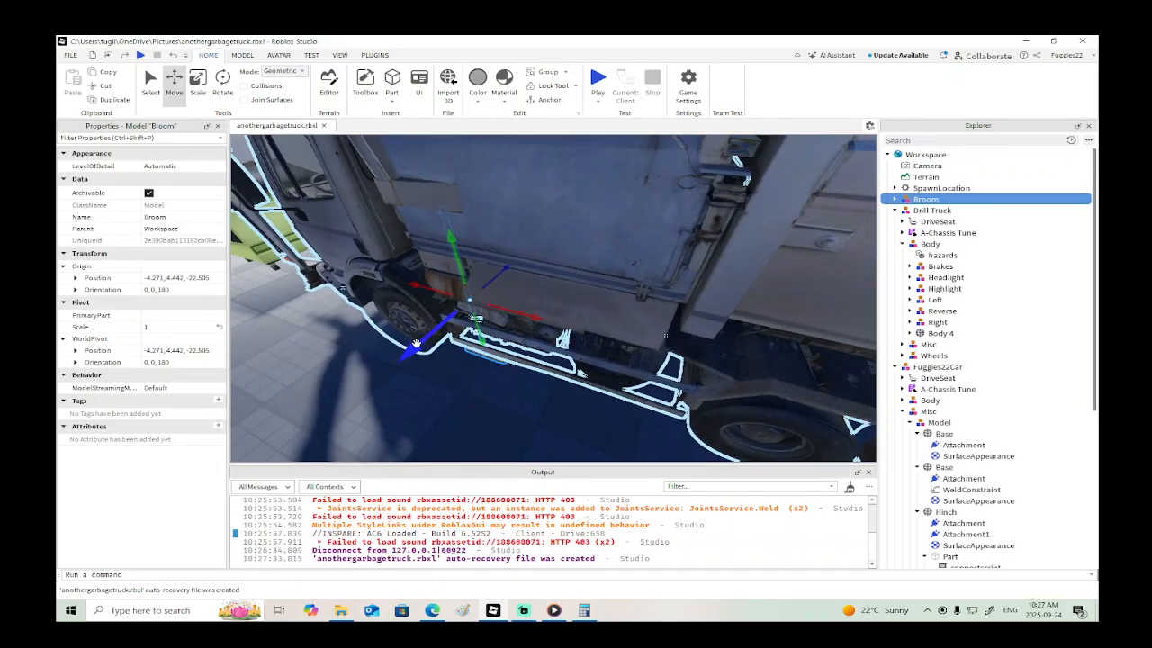
{"action": "left_click_drag", "start_coordinate": [411, 349], "coordinate": [397, 370]}
{"action": "left_click_drag", "start_coordinate": [431, 266], "coordinate": [408, 195]}
{"action": "scroll", "coordinate": [439, 270], "scroll_direction": "up", "scroll_amount": 1}
{"action": "right_click_drag", "start_coordinate": [439, 270], "coordinate": [512, 257]}
{"action": "left_click_drag", "start_coordinate": [465, 253], "coordinate": [635, 250]}
{"action": "scroll", "coordinate": [630, 250], "scroll_direction": "down", "scroll_amount": 3}
{"action": "right_click_drag", "start_coordinate": [621, 252], "coordinate": [499, 275]}
{"action": "scroll", "coordinate": [542, 278], "scroll_direction": "up", "scroll_amount": 2}
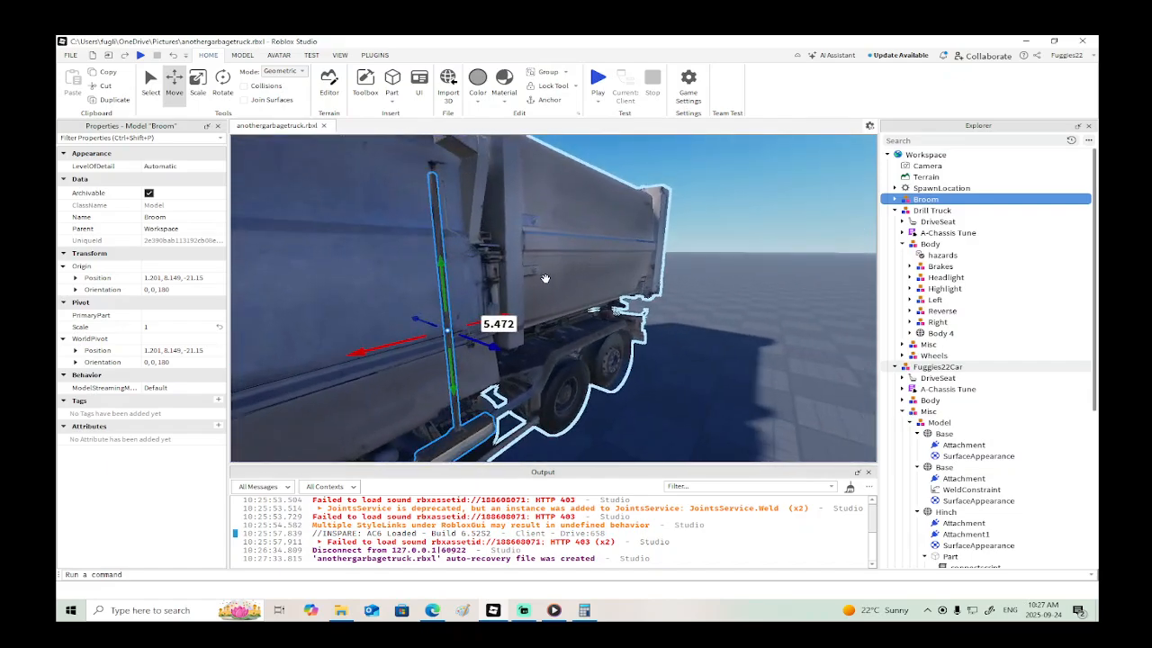
{"action": "left_click_drag", "start_coordinate": [483, 273], "coordinate": [477, 243]}
{"action": "right_click", "coordinate": [465, 245]}
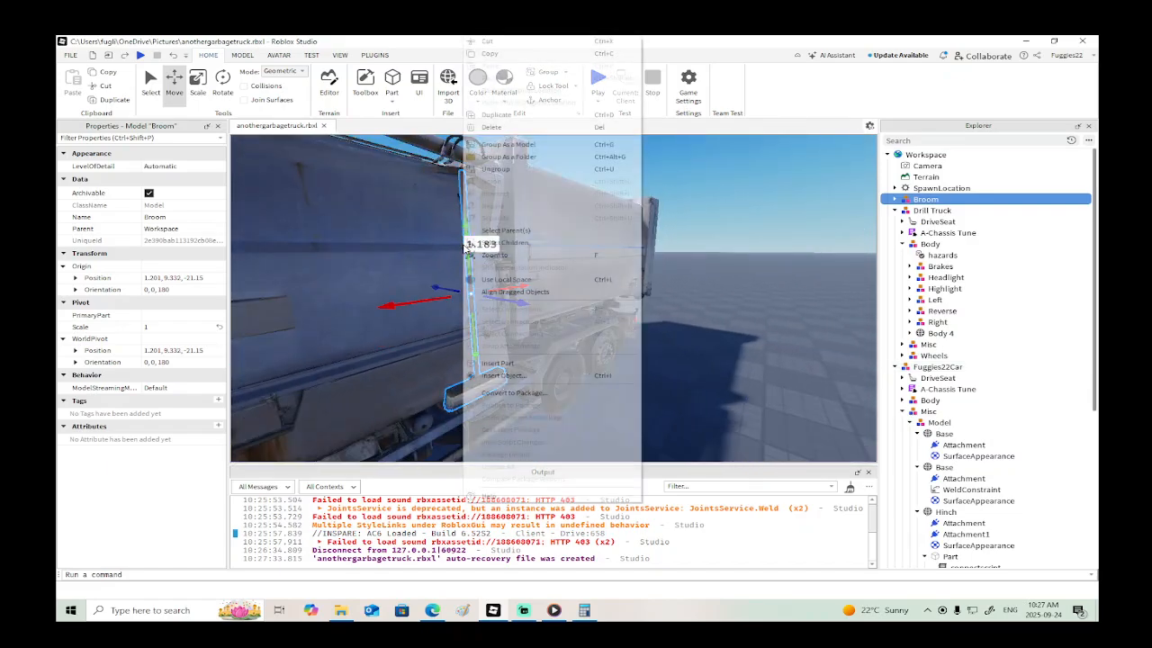
{"action": "left_click", "coordinate": [743, 287]}
- Look through the Parts inside the Broom model and shift the whole Broom about 9.3 studs out from the truck's side
{"action": "left_click", "coordinate": [894, 199]}
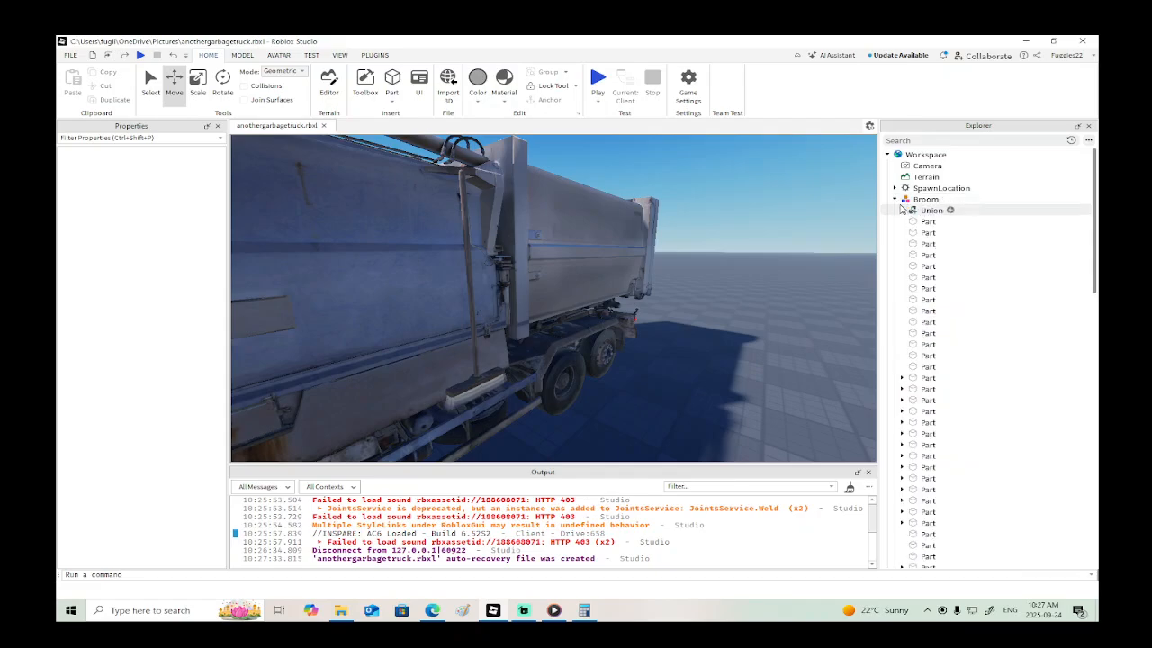
{"action": "scroll", "coordinate": [907, 430], "scroll_direction": "down", "scroll_amount": 10}
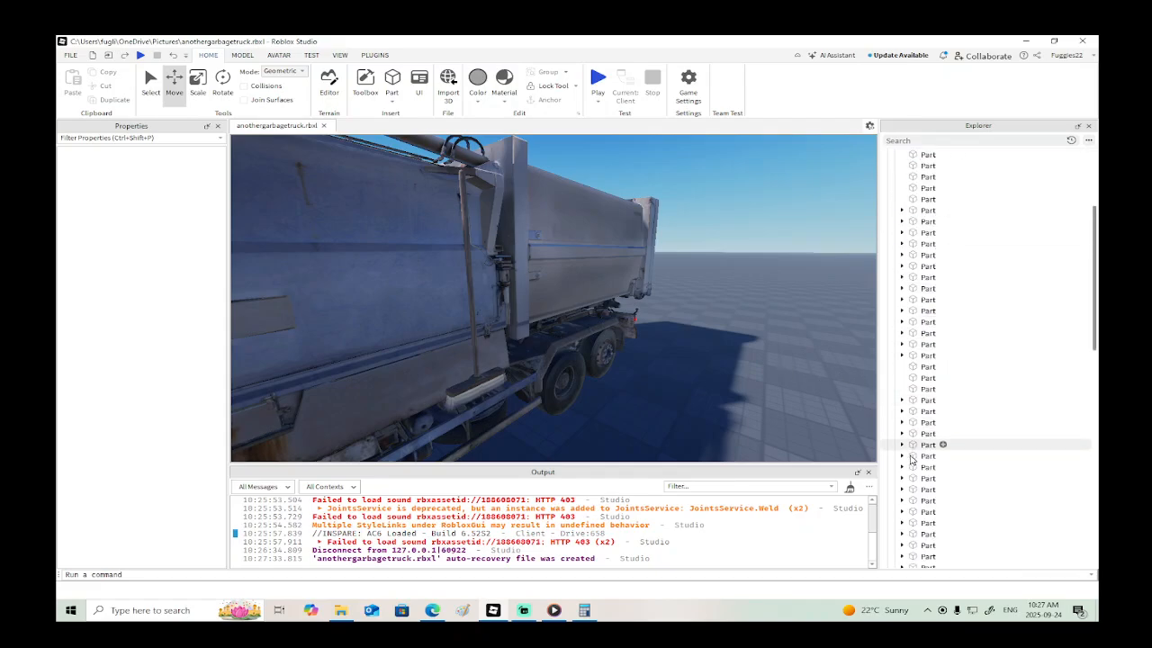
{"action": "left_click", "coordinate": [902, 344]}
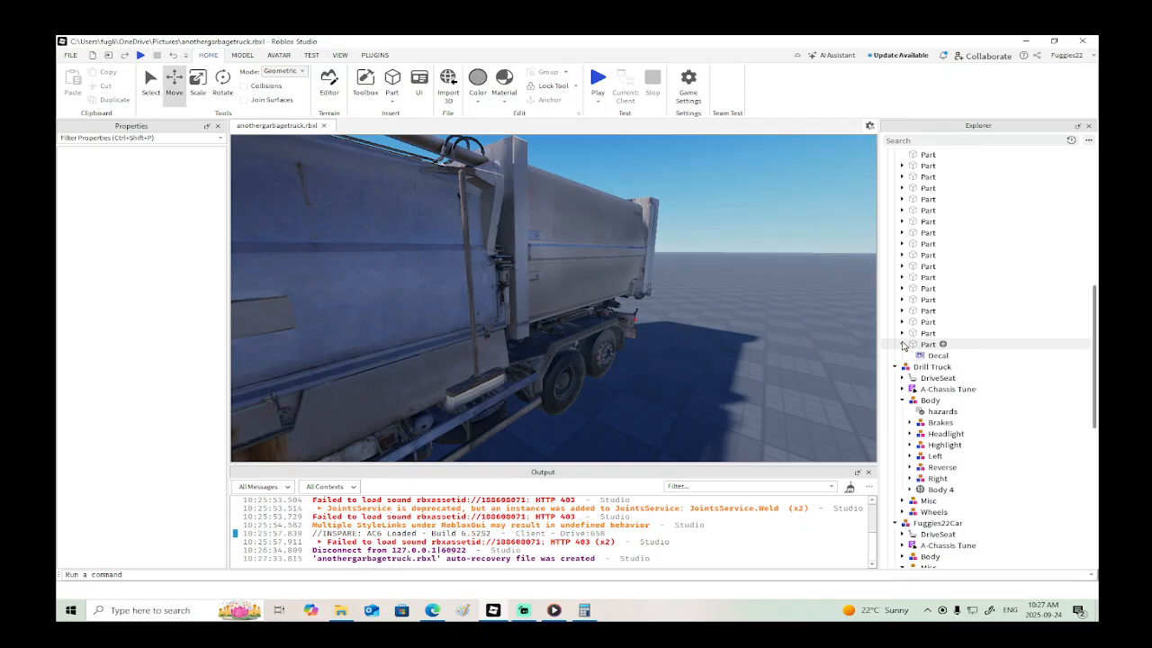
{"action": "left_click", "coordinate": [903, 344]}
{"action": "scroll", "coordinate": [746, 347], "scroll_direction": "down", "scroll_amount": 3}
{"action": "right_click_drag", "start_coordinate": [745, 348], "coordinate": [847, 268]}
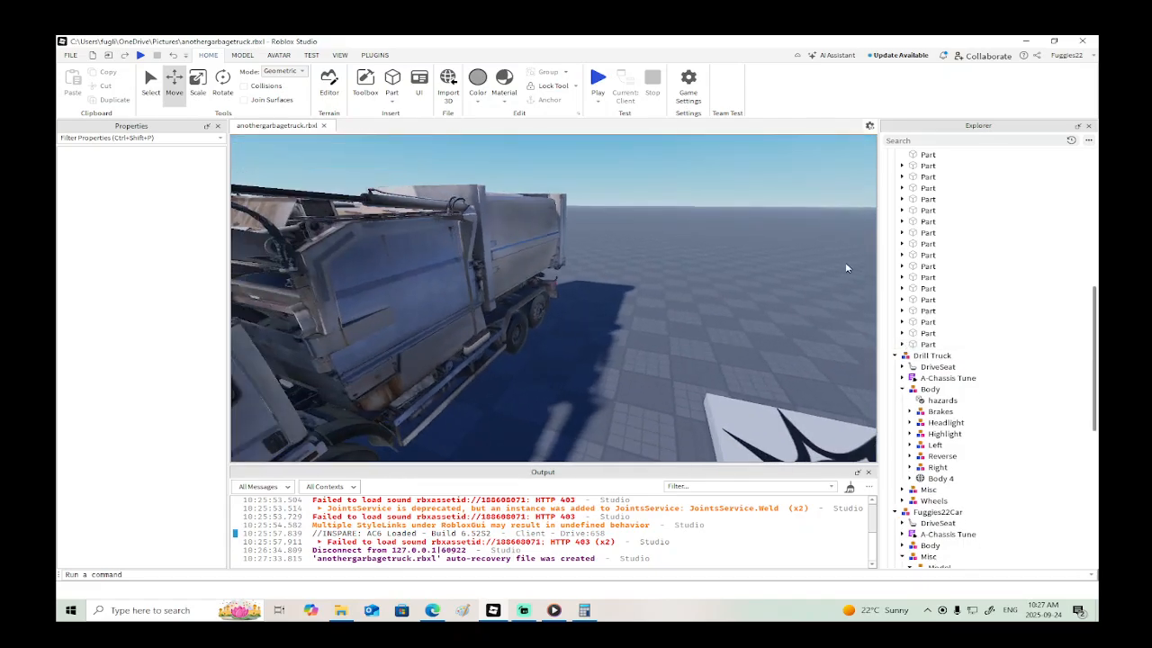
{"action": "scroll", "coordinate": [943, 245], "scroll_direction": "up", "scroll_amount": 5}
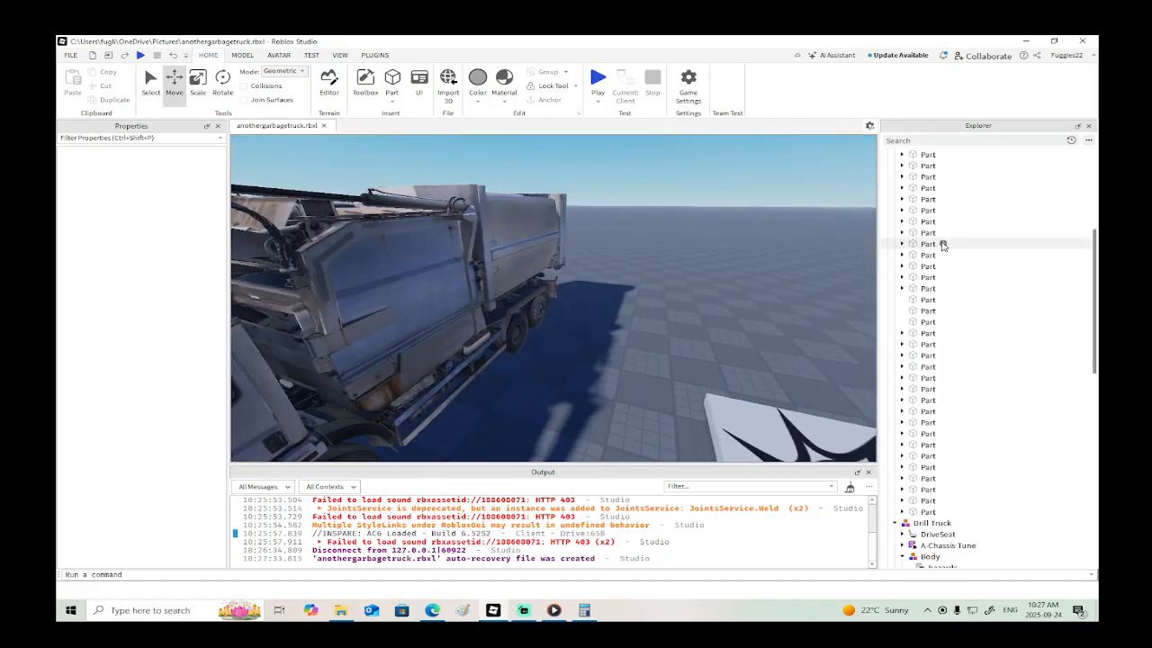
{"action": "scroll", "coordinate": [943, 245], "scroll_direction": "up", "scroll_amount": 1}
{"action": "left_click", "coordinate": [926, 199]}
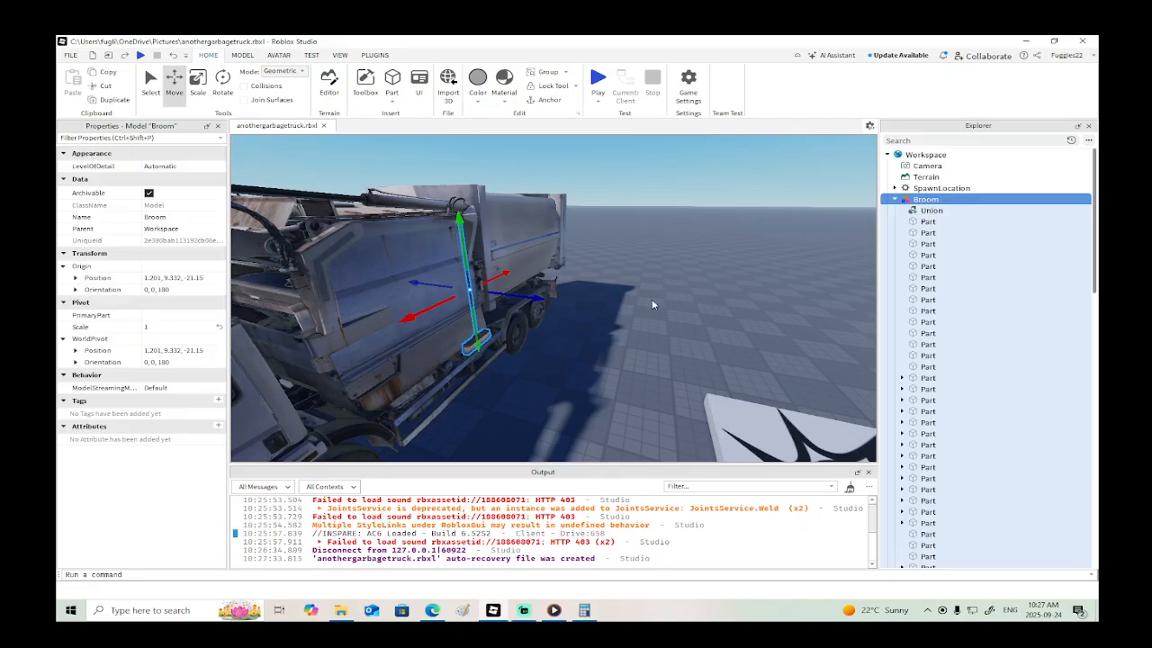
{"action": "left_click_drag", "start_coordinate": [536, 301], "coordinate": [612, 331]}
- Union the first 14 wooden Parts of the Broom model, those listed before the Parts with decals
{"action": "scroll", "coordinate": [955, 378], "scroll_direction": "down", "scroll_amount": 6}
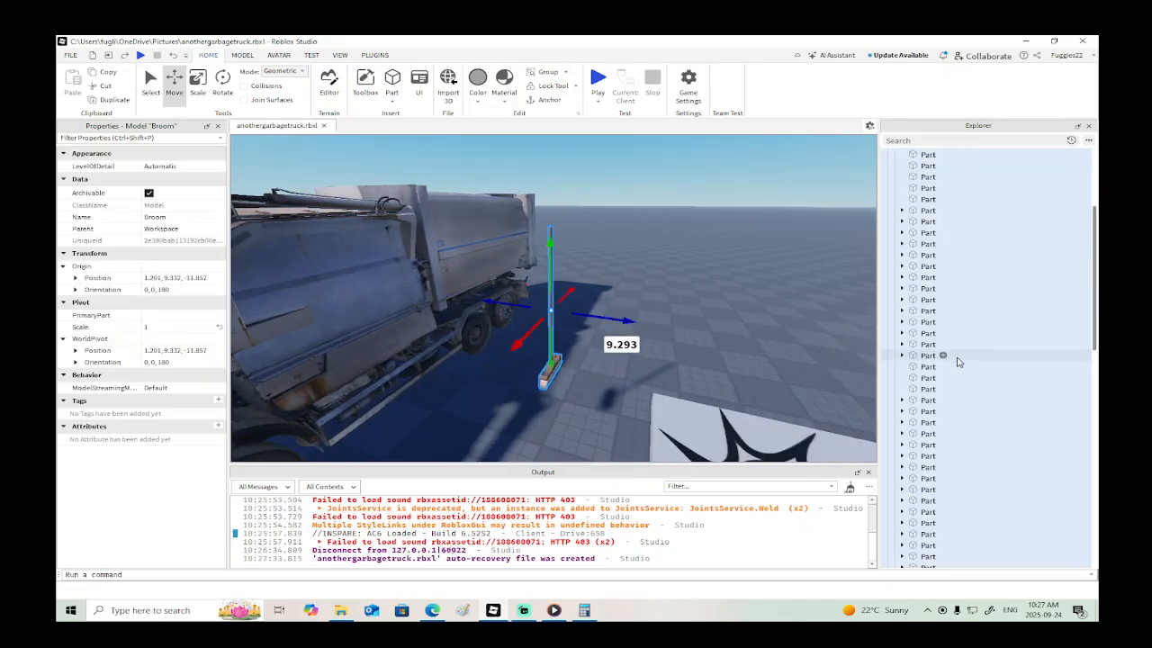
{"action": "left_click", "coordinate": [947, 444]}
{"action": "scroll", "coordinate": [896, 245], "scroll_direction": "up", "scroll_amount": 6}
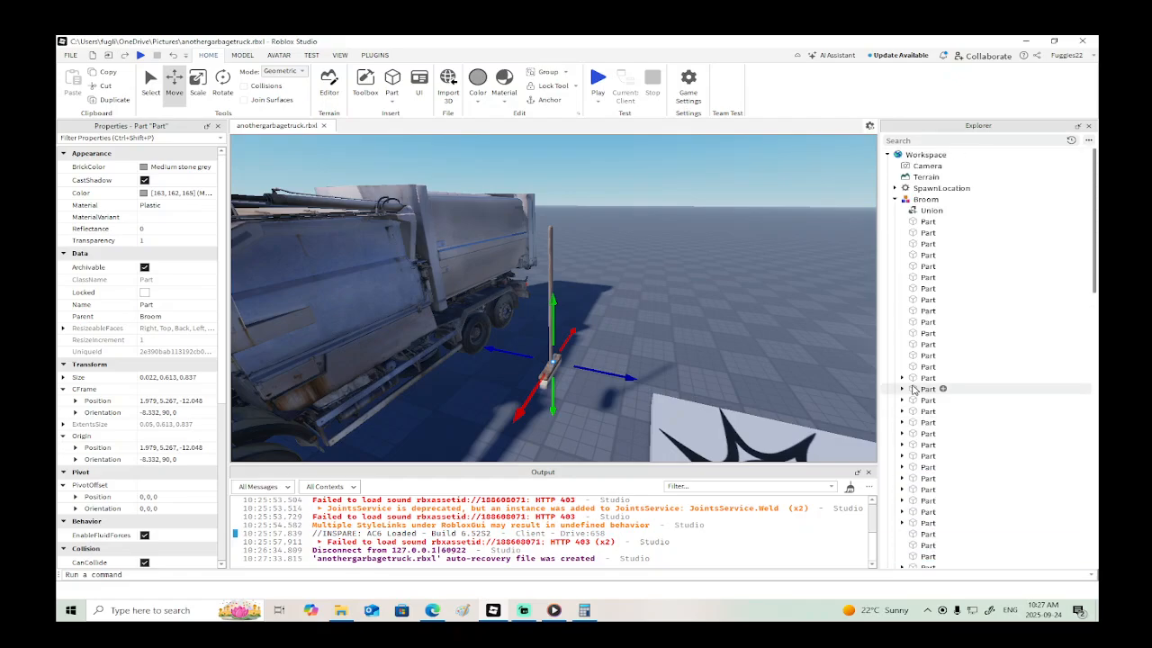
{"action": "left_click", "coordinate": [928, 222], "text": "shift"}
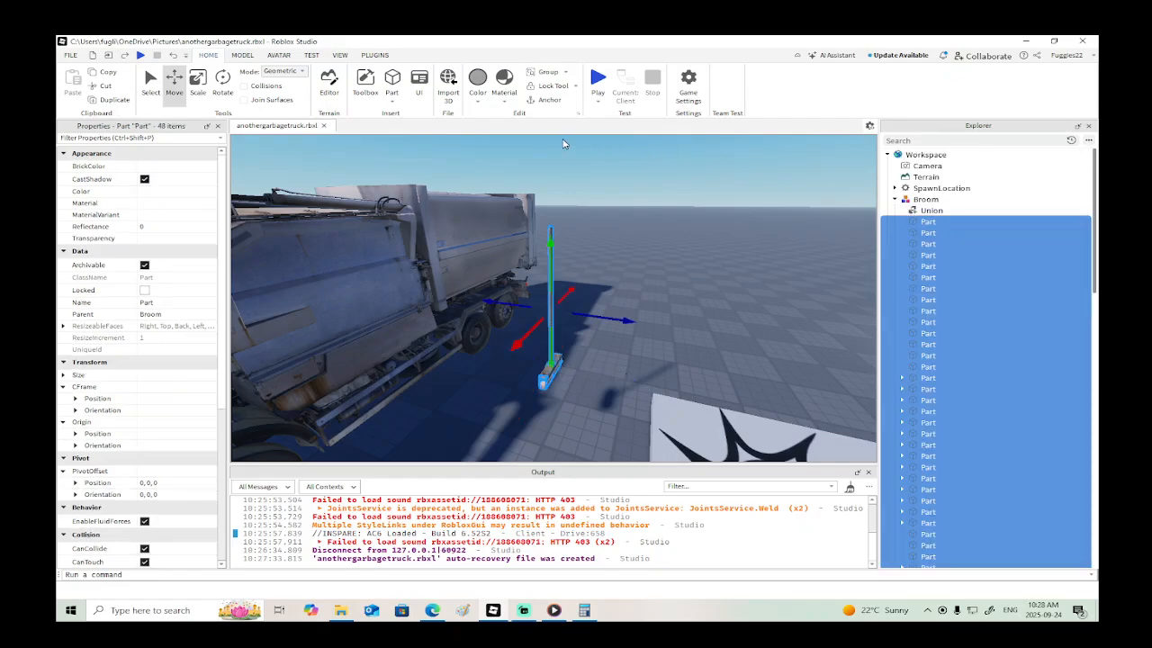
{"action": "left_click", "coordinate": [242, 55]}
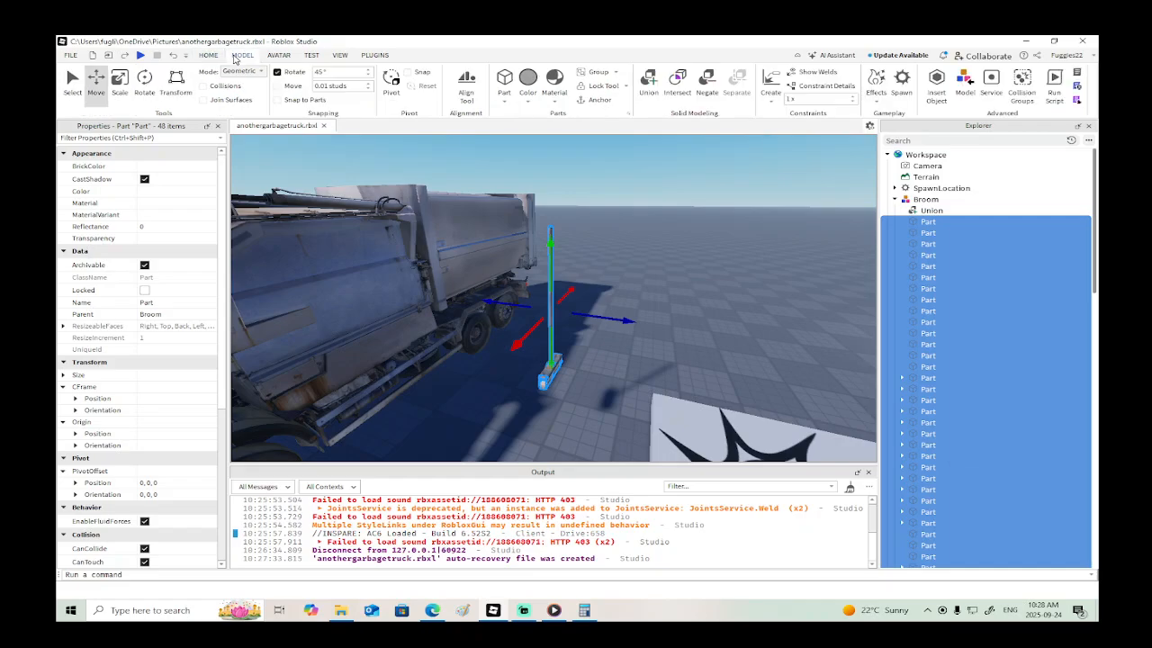
{"action": "left_click", "coordinate": [928, 222]}
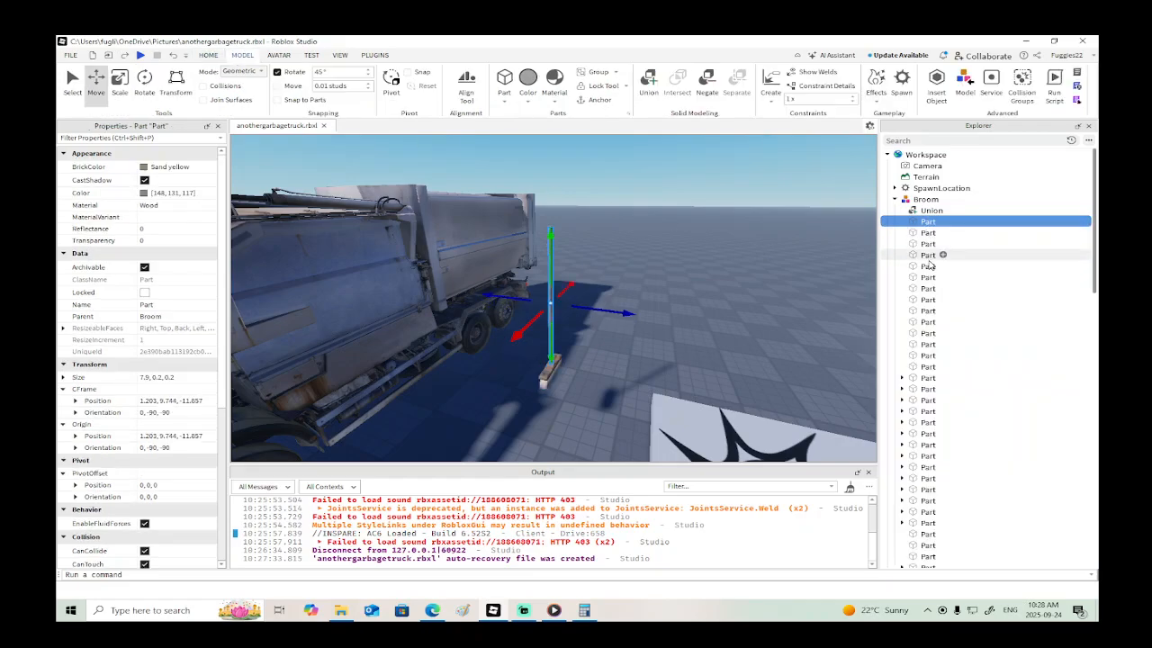
{"action": "left_click", "coordinate": [932, 367]}
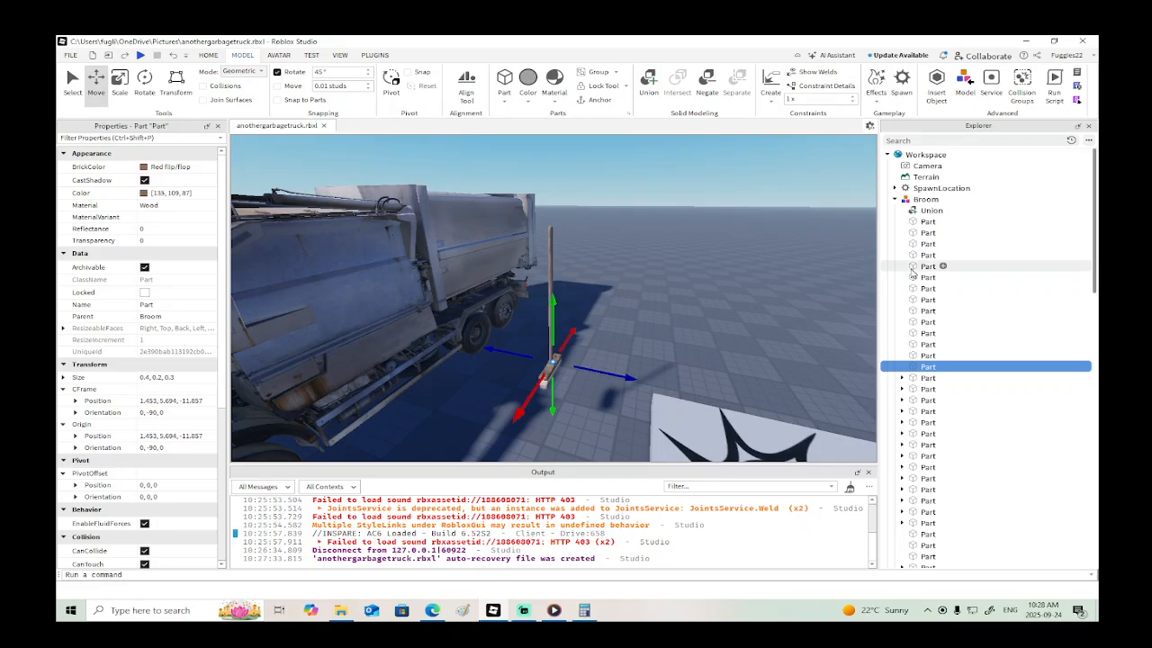
{"action": "left_click", "coordinate": [926, 223], "text": "shift"}
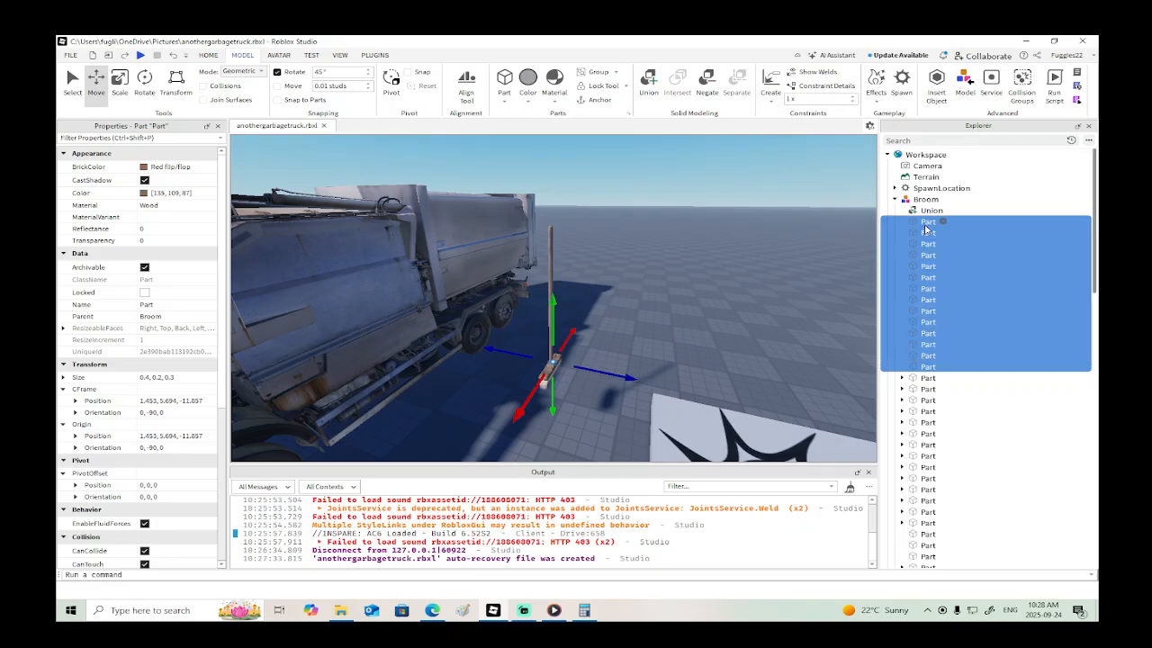
{"action": "left_click", "coordinate": [647, 81]}
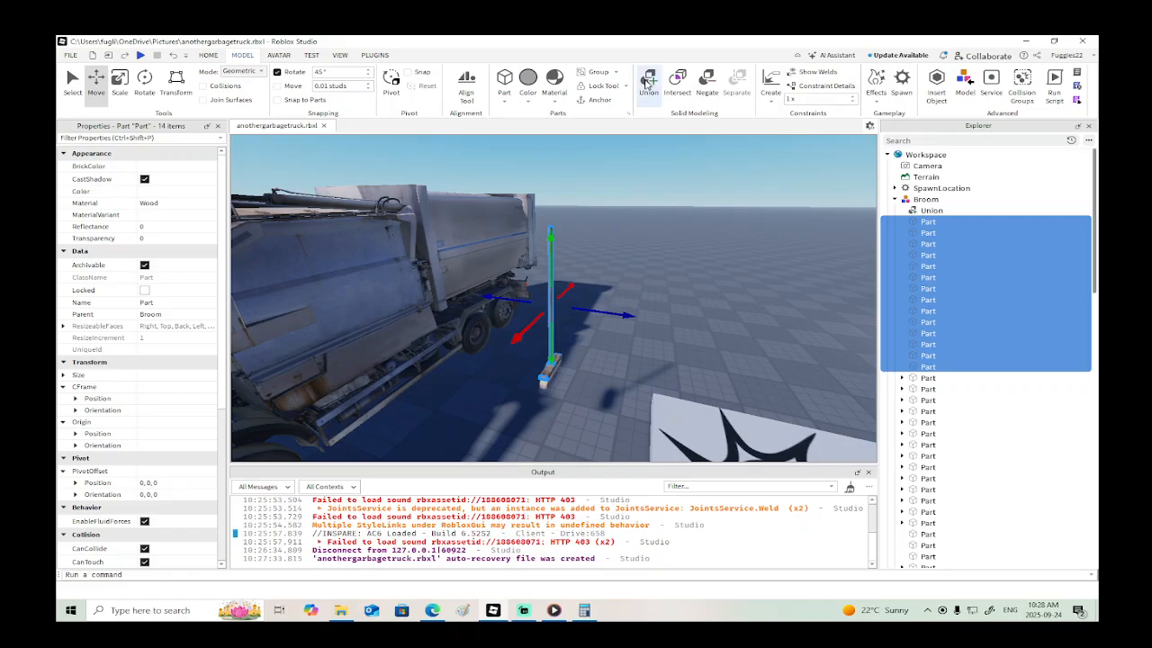
- Union the three remaining wooden Parts of the broom head that sit between the Parts with decals
{"action": "left_click", "coordinate": [927, 389]}
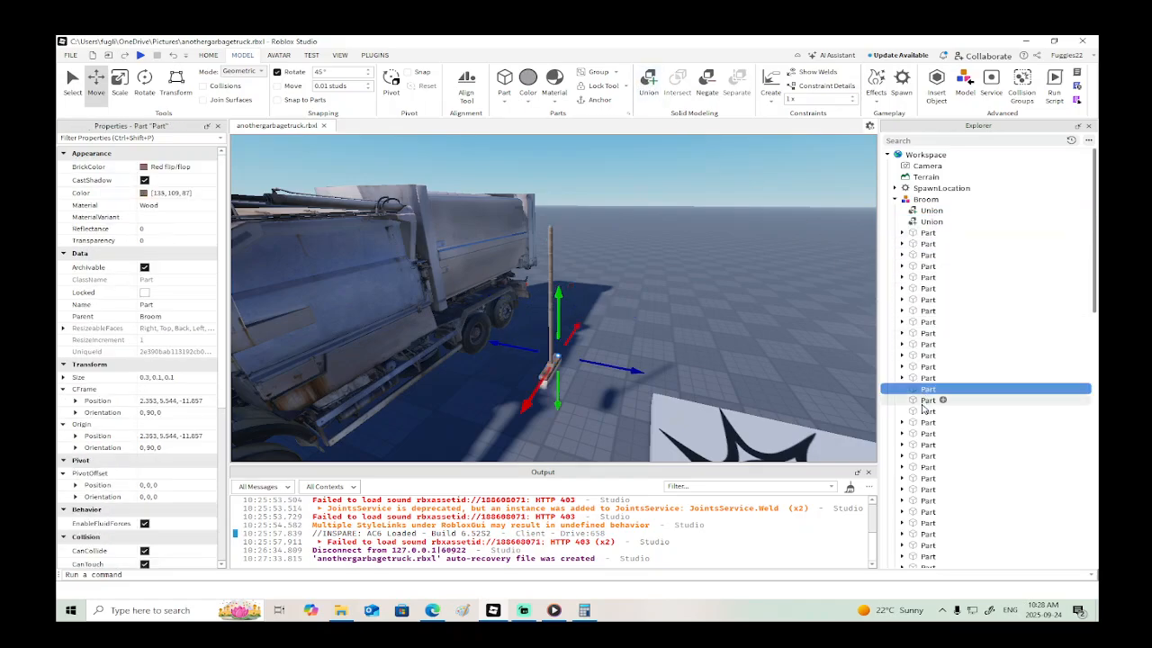
{"action": "left_click", "coordinate": [927, 411], "text": "shift"}
{"action": "left_click", "coordinate": [660, 83]}
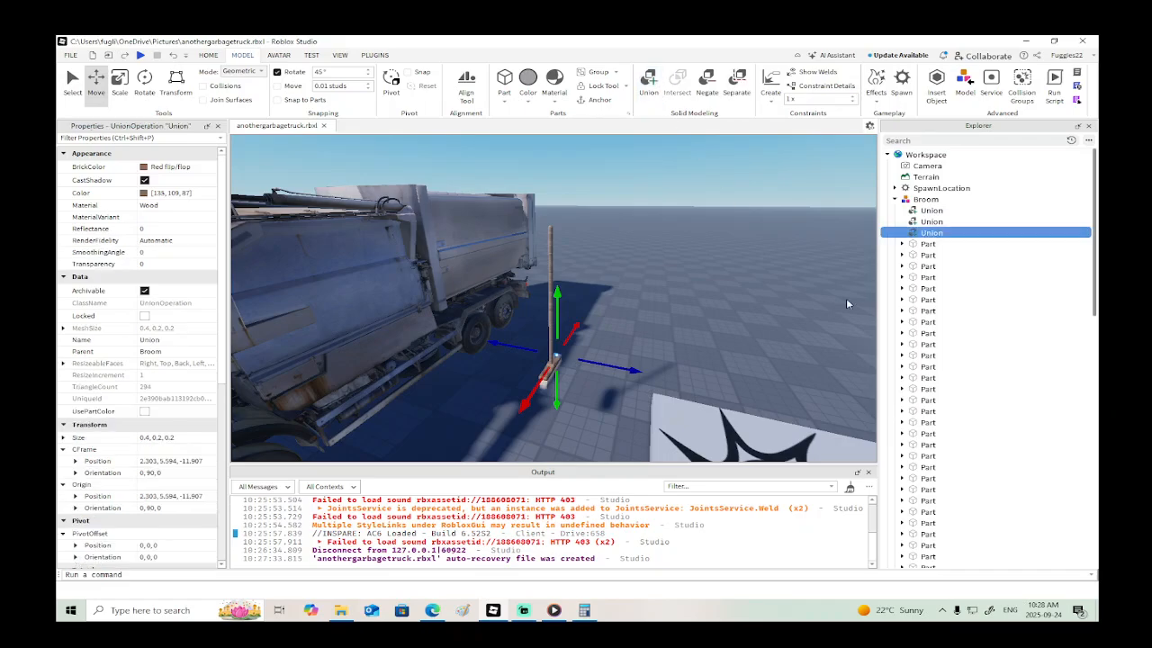
- Try to union all remaining transparent bristle Parts of the Broom into one
{"action": "scroll", "coordinate": [919, 447], "scroll_direction": "down", "scroll_amount": 5}
{"action": "left_click", "coordinate": [922, 444]}
{"action": "scroll", "coordinate": [923, 444], "scroll_direction": "up", "scroll_amount": 5}
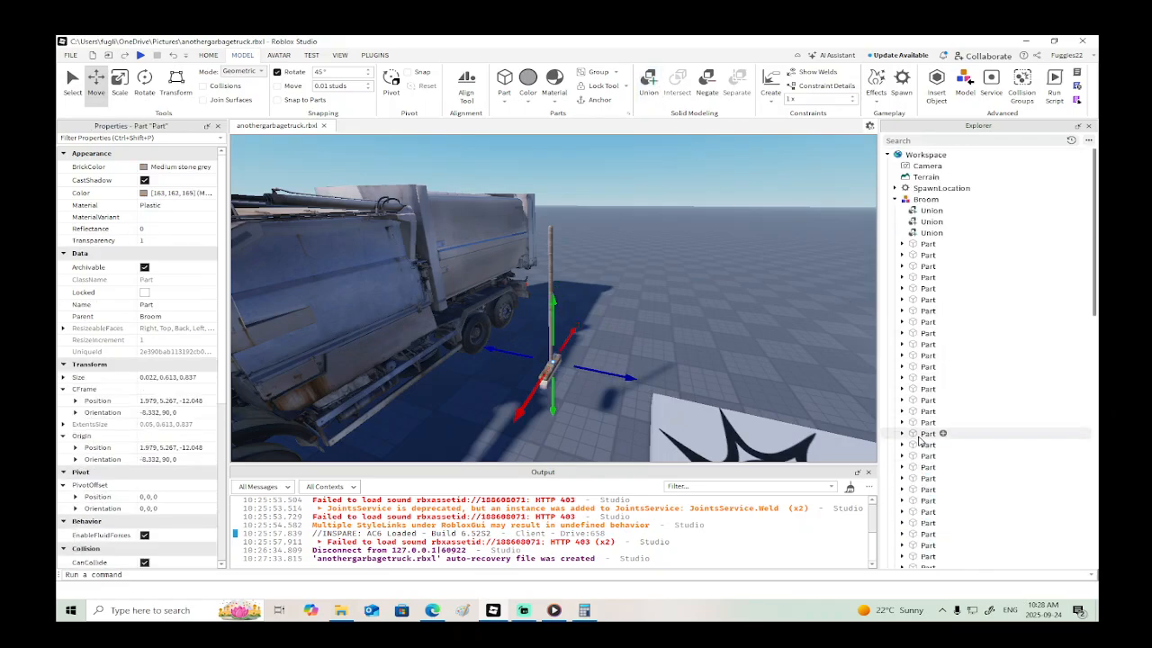
{"action": "left_click", "coordinate": [926, 244], "text": "shift"}
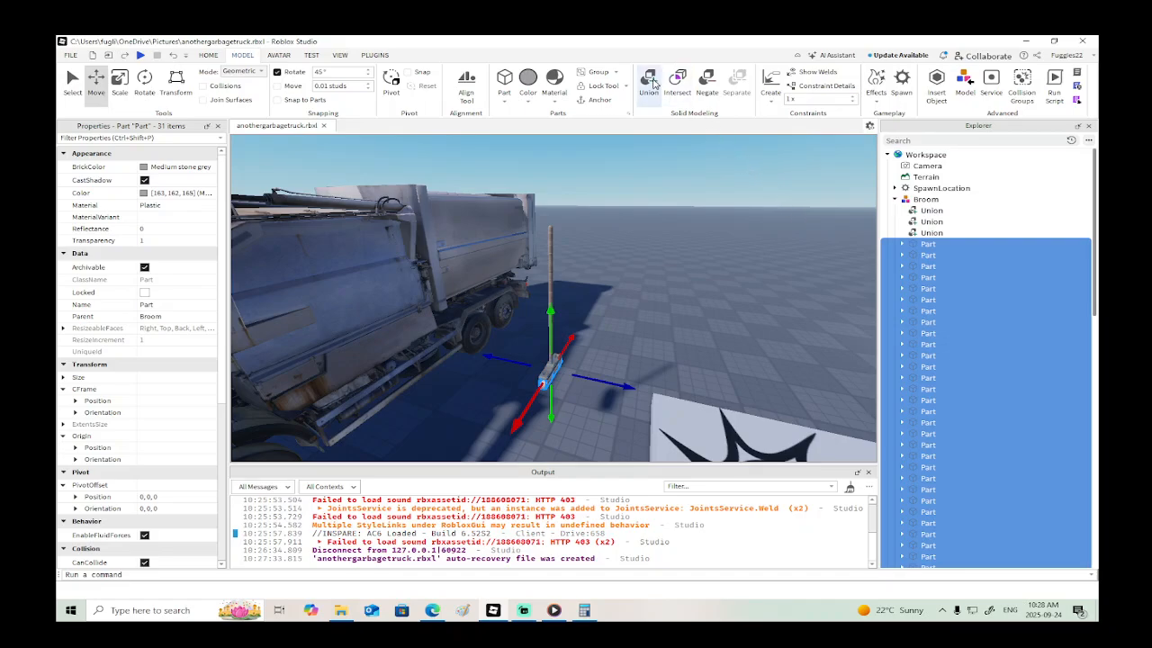
{"action": "left_click", "coordinate": [654, 82]}
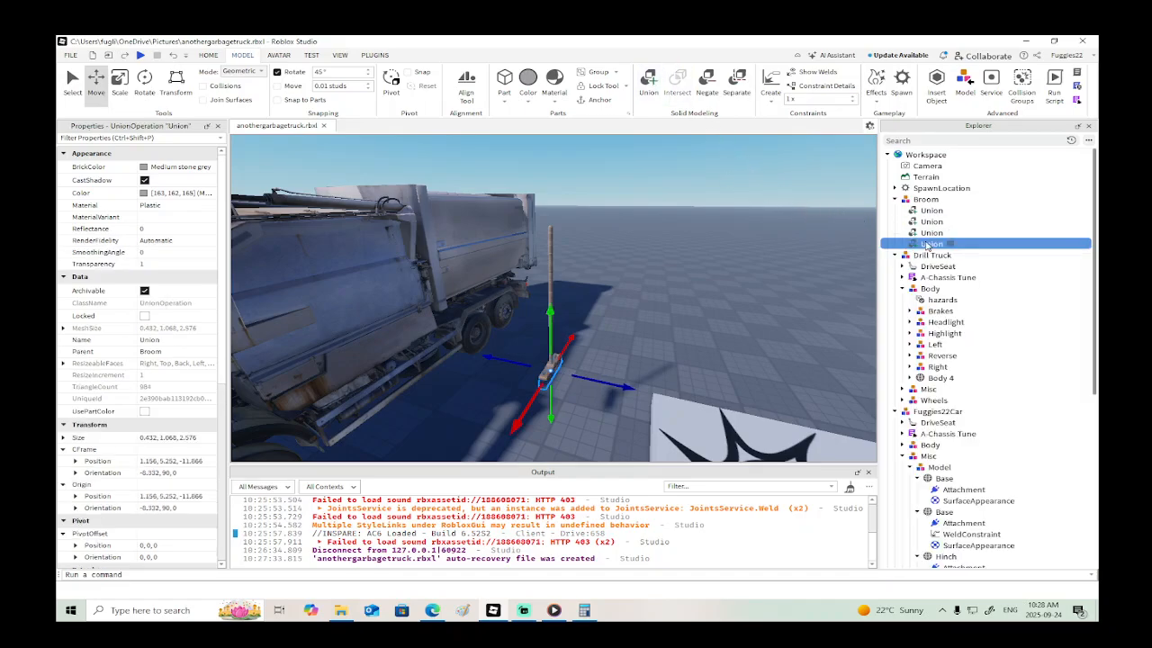
- Try to union all four Unions in the Broom model into a single object and check its look
{"action": "left_click", "coordinate": [931, 210], "text": "shift"}
{"action": "left_click", "coordinate": [648, 84]}
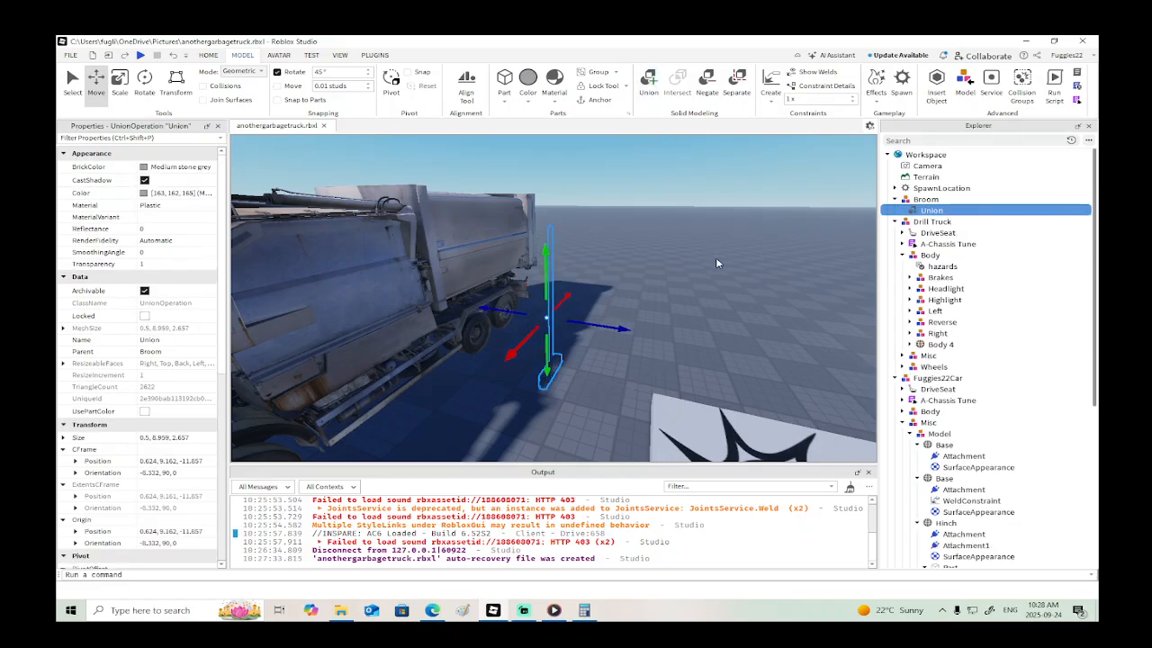
{"action": "right_click_drag", "start_coordinate": [708, 269], "coordinate": [731, 282]}
- Undo the union of the whole Broom and the union of its bristle Parts, and clear the selection
{"action": "key", "text": "ctrl+z"}
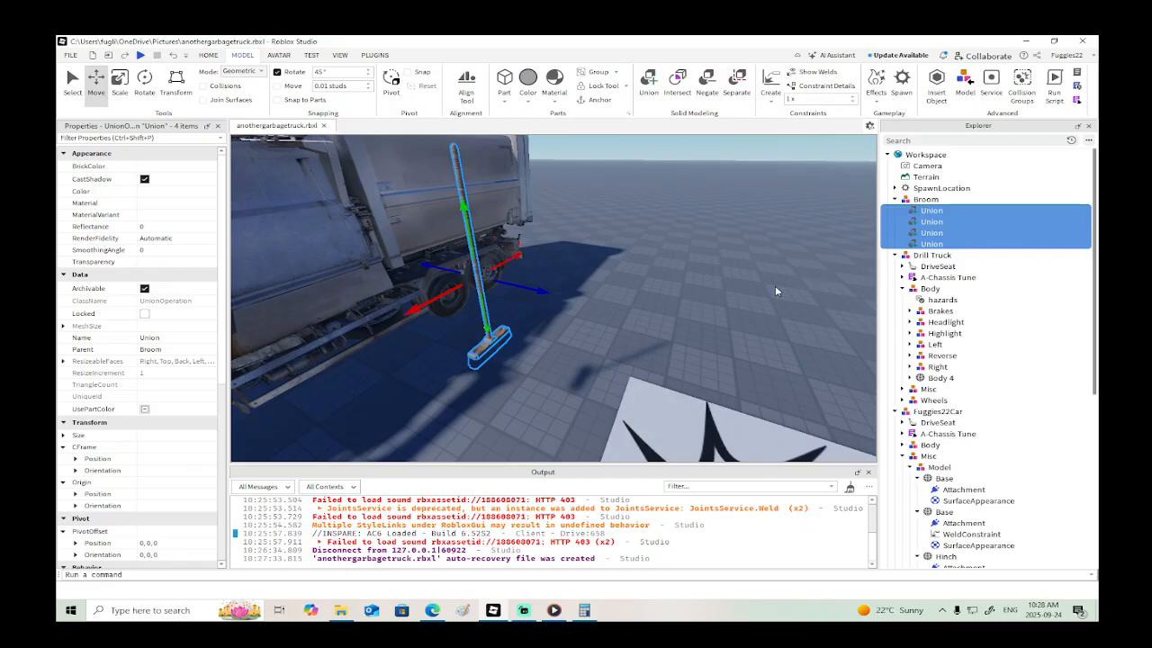
{"action": "key", "text": "ctrl+z"}
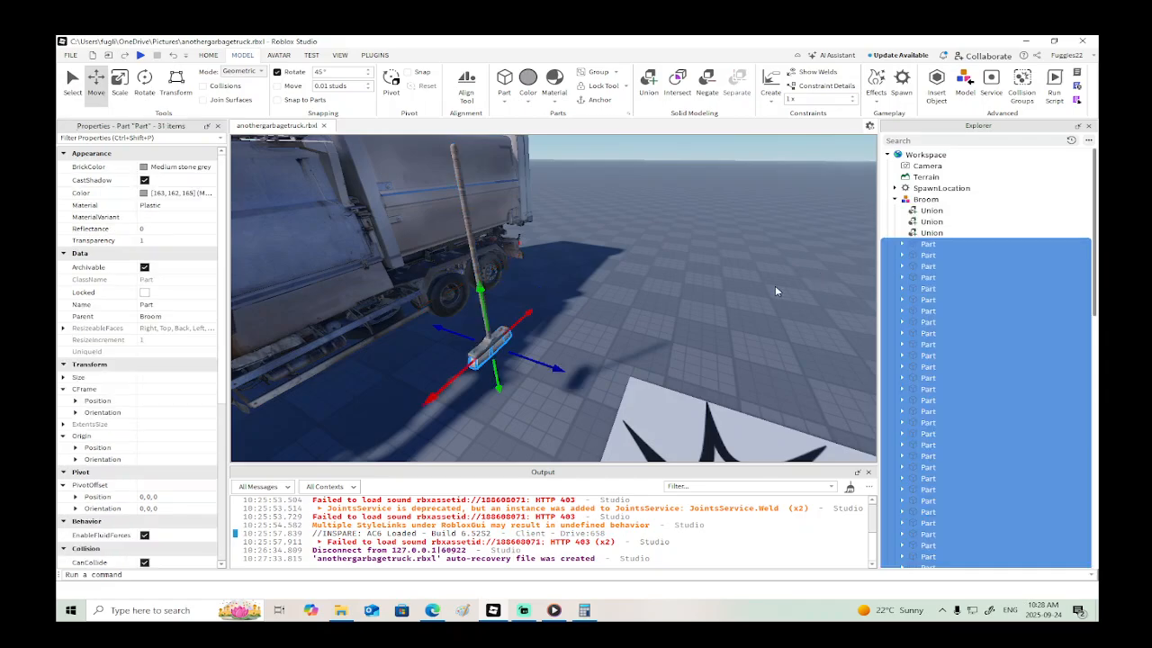
{"action": "left_click", "coordinate": [732, 312]}
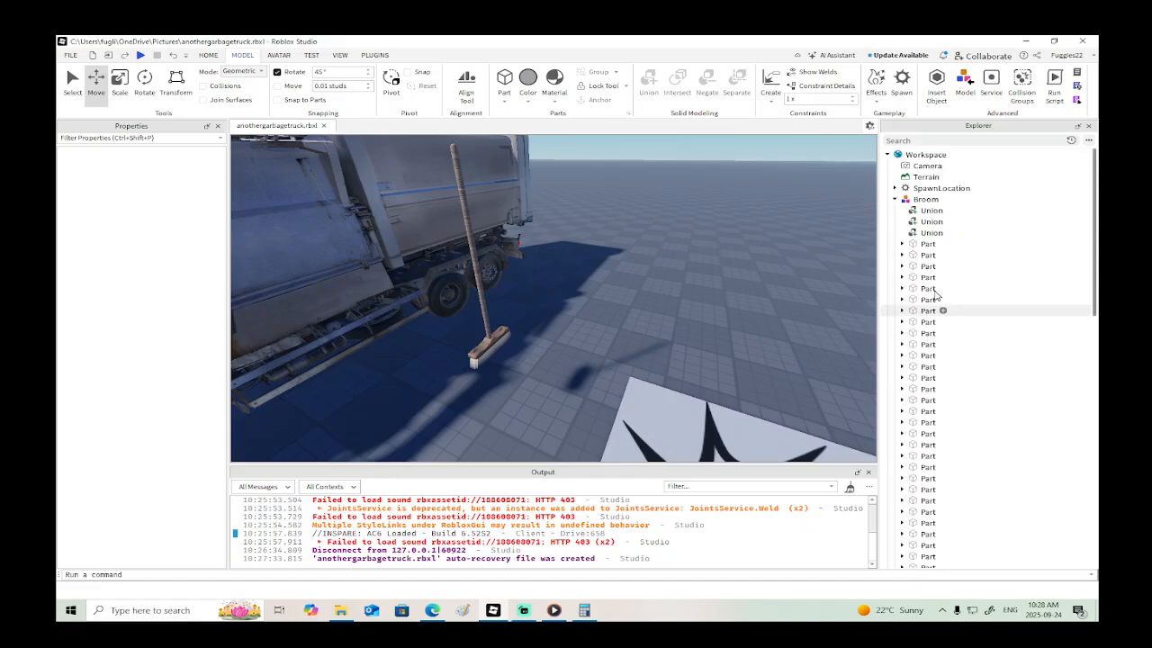
- Union the three wooden Unions of the broom's handle and head into one
{"action": "left_click", "coordinate": [920, 234]}
{"action": "left_click", "coordinate": [921, 212], "text": "shift"}
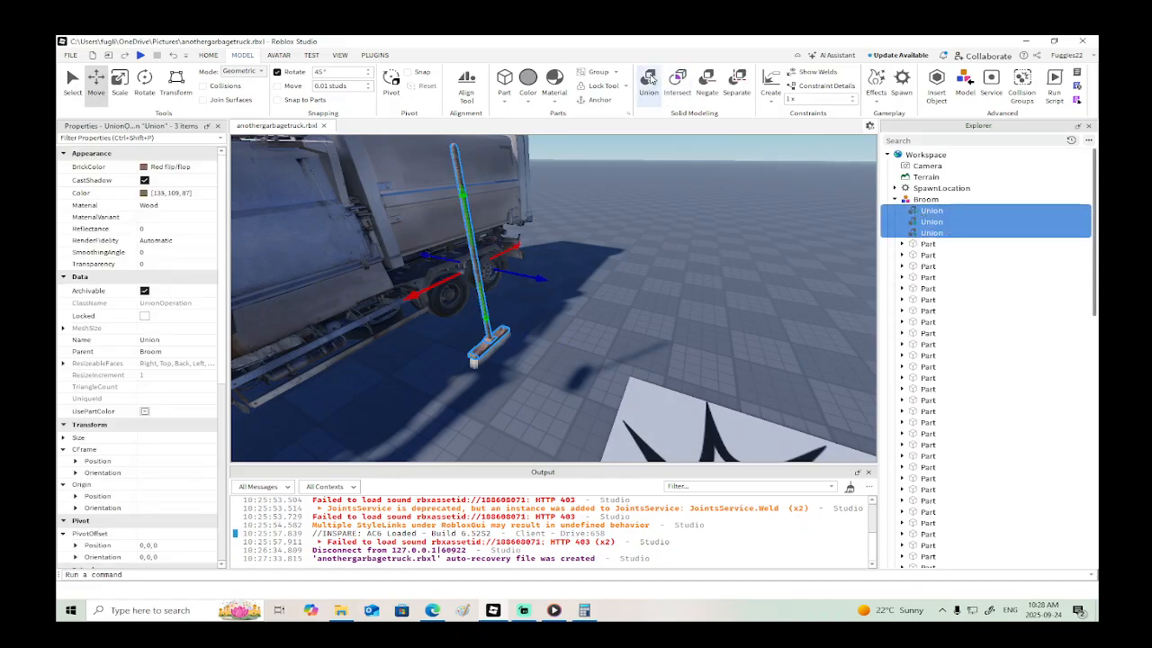
{"action": "left_click", "coordinate": [650, 80]}
- Weld the last two bristle Parts listed in the Broom model to its wooden Union with WeldConstraints
{"action": "scroll", "coordinate": [899, 288], "scroll_direction": "down", "scroll_amount": 5}
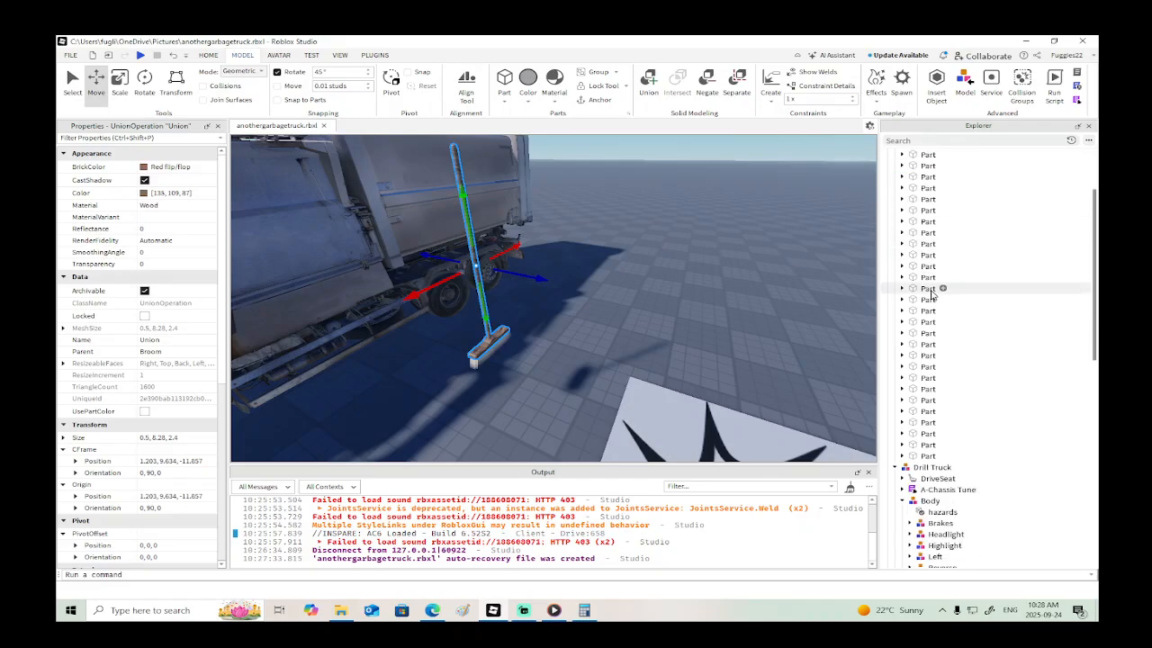
{"action": "left_click", "coordinate": [923, 389]}
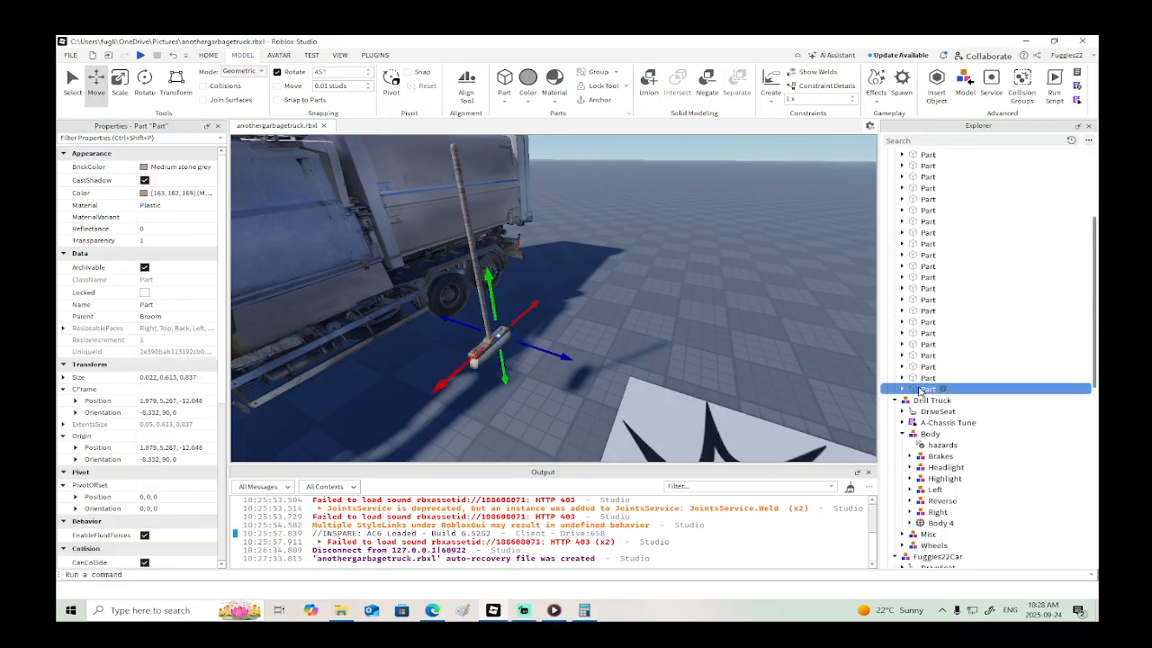
{"action": "scroll", "coordinate": [919, 387], "scroll_direction": "up", "scroll_amount": 5}
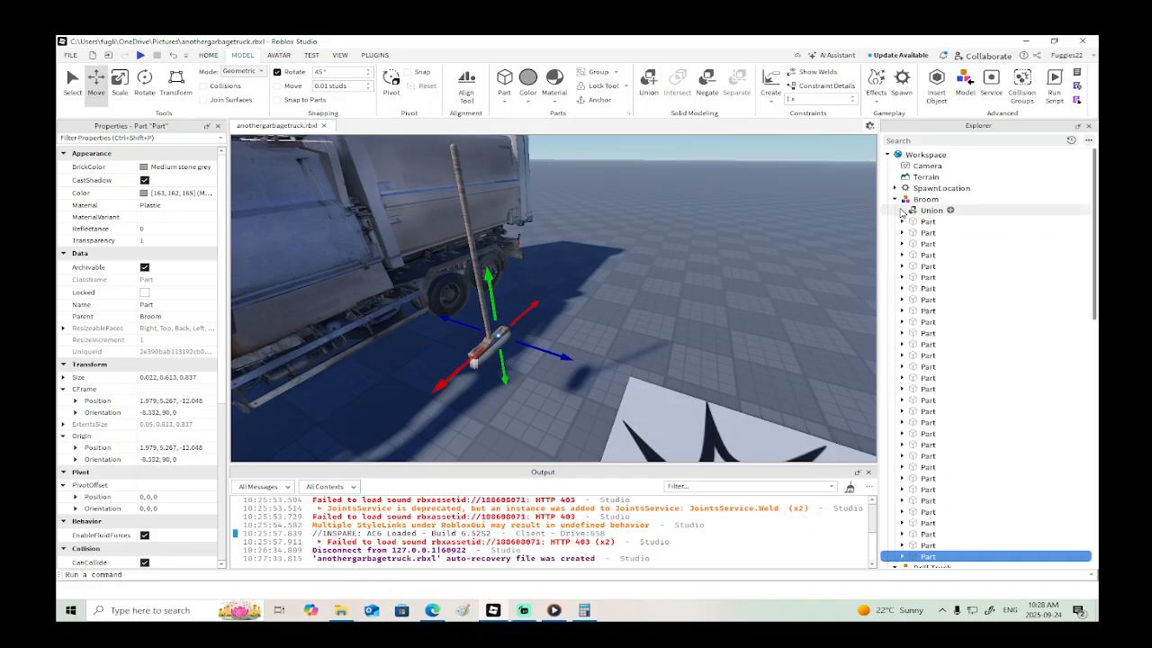
{"action": "right_click_drag", "start_coordinate": [774, 249], "coordinate": [770, 245]}
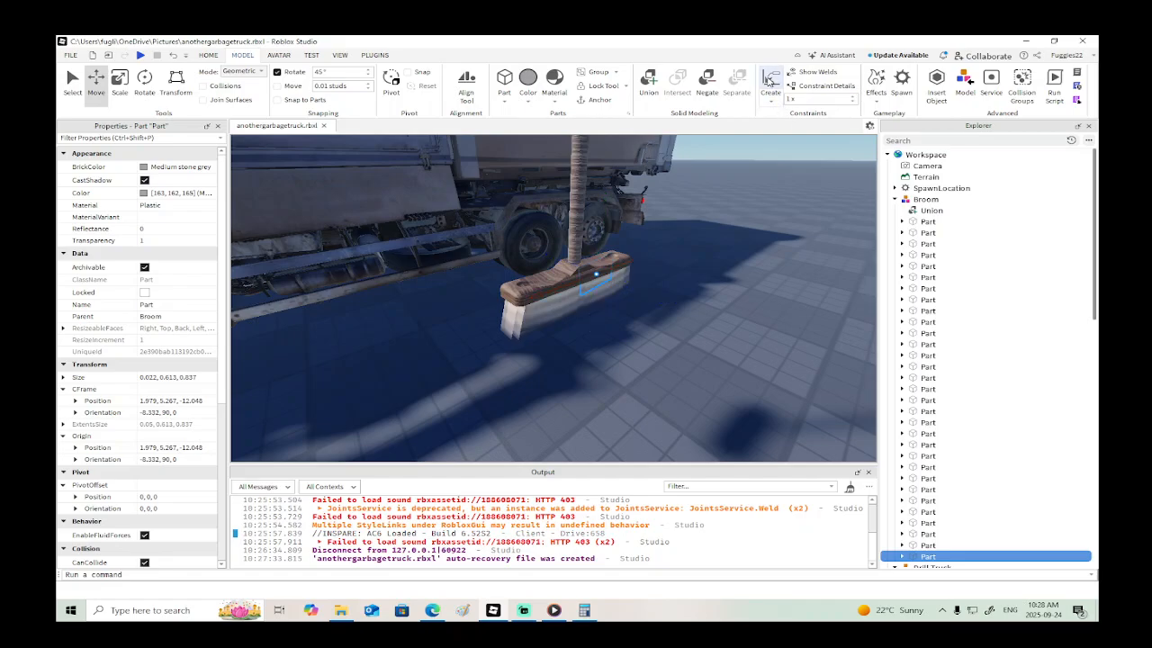
{"action": "left_click", "coordinate": [574, 277]}
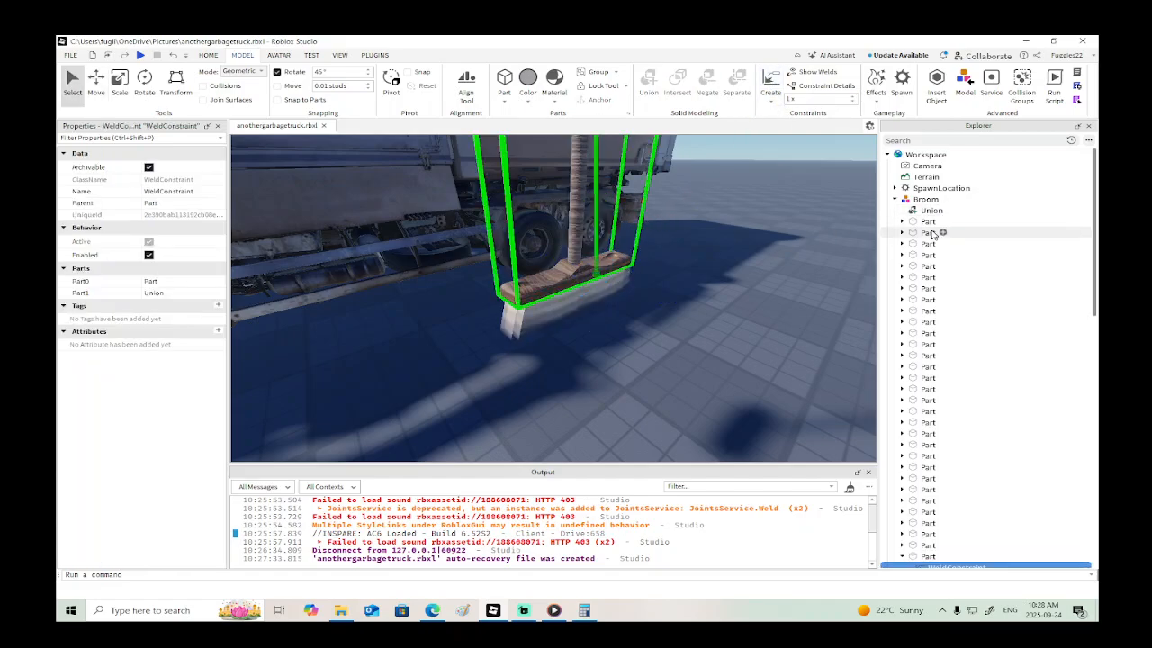
{"action": "scroll", "coordinate": [937, 318], "scroll_direction": "down", "scroll_amount": 3}
{"action": "left_click", "coordinate": [927, 444]}
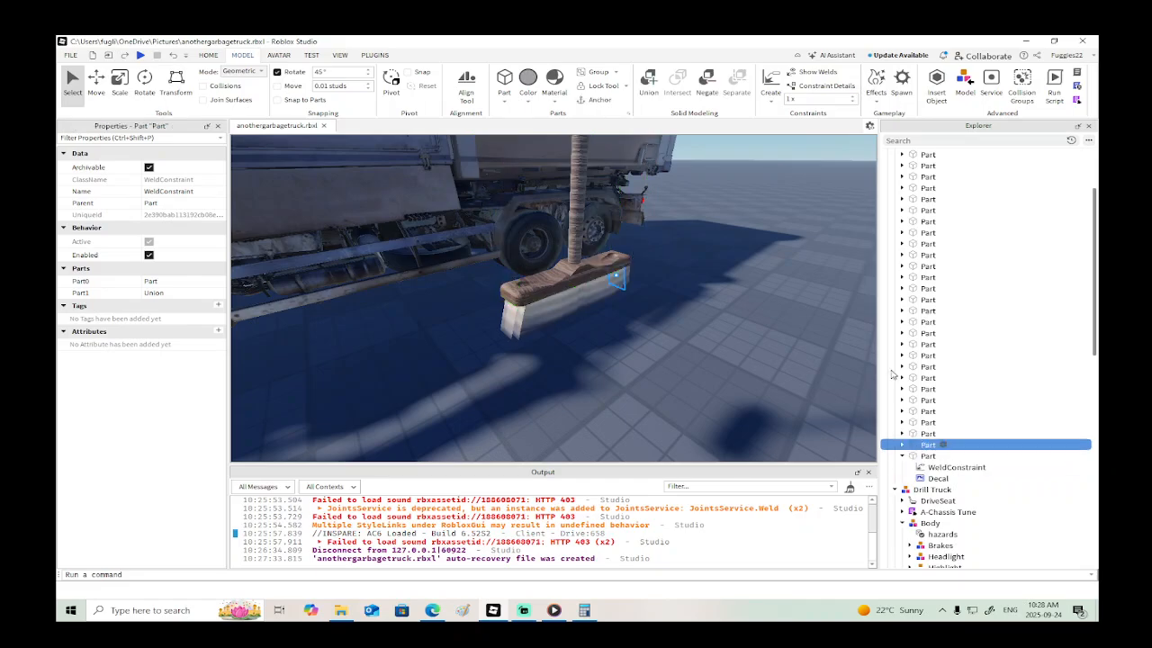
{"action": "left_click", "coordinate": [604, 264]}
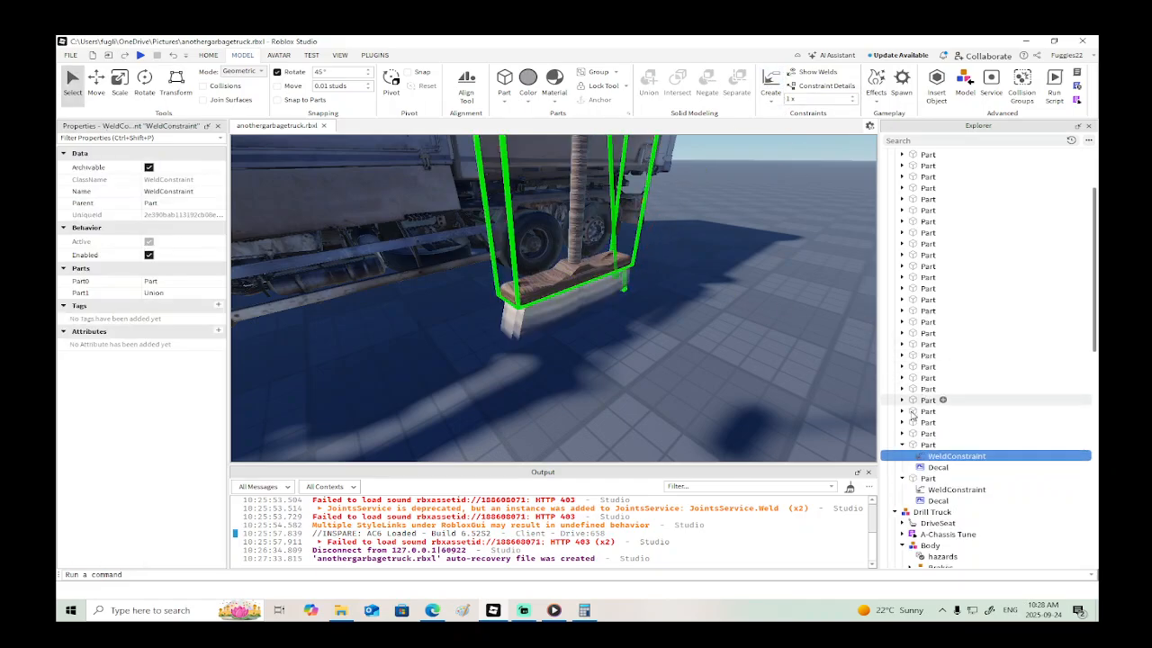
- Weld the third-, fourth- and fifth-from-last bristle Parts of the Broom model to its wooden Union
{"action": "left_click", "coordinate": [903, 434]}
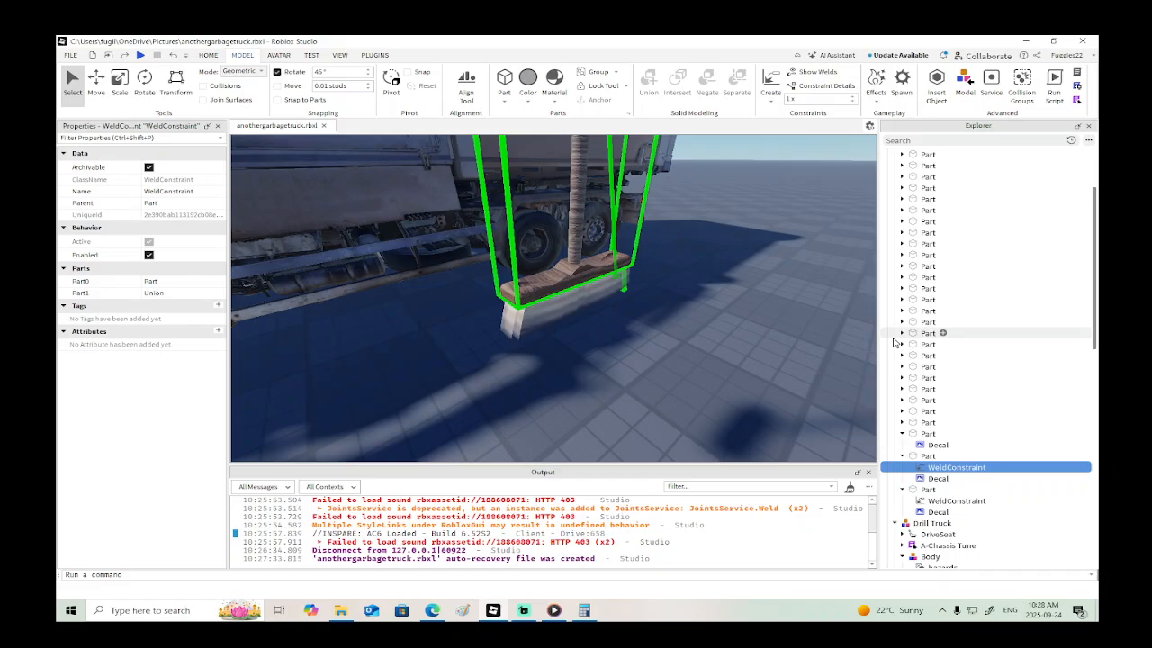
{"action": "left_click", "coordinate": [927, 434]}
{"action": "left_click", "coordinate": [770, 83]}
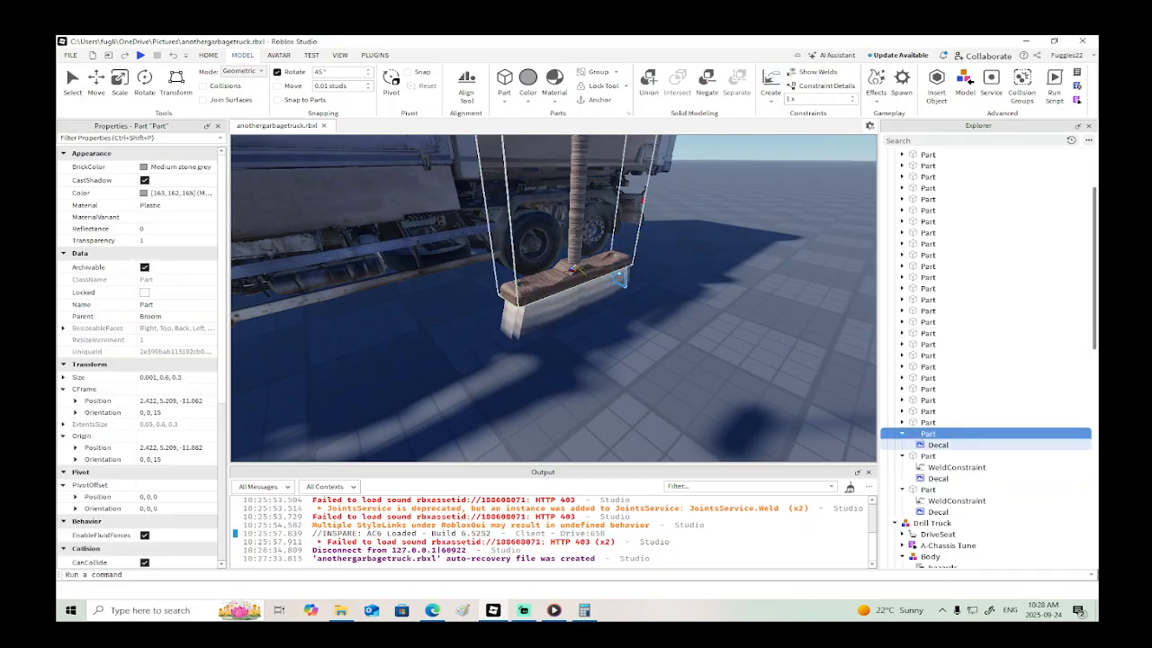
{"action": "left_click", "coordinate": [576, 270]}
{"action": "left_click", "coordinate": [918, 425]}
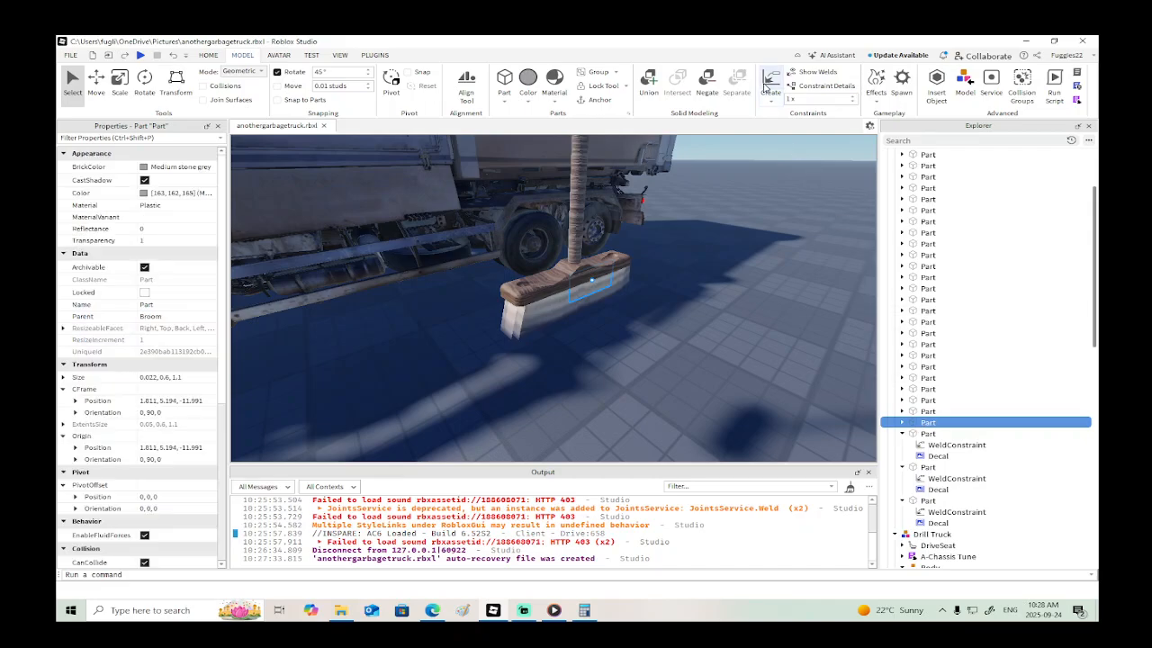
{"action": "left_click", "coordinate": [578, 263]}
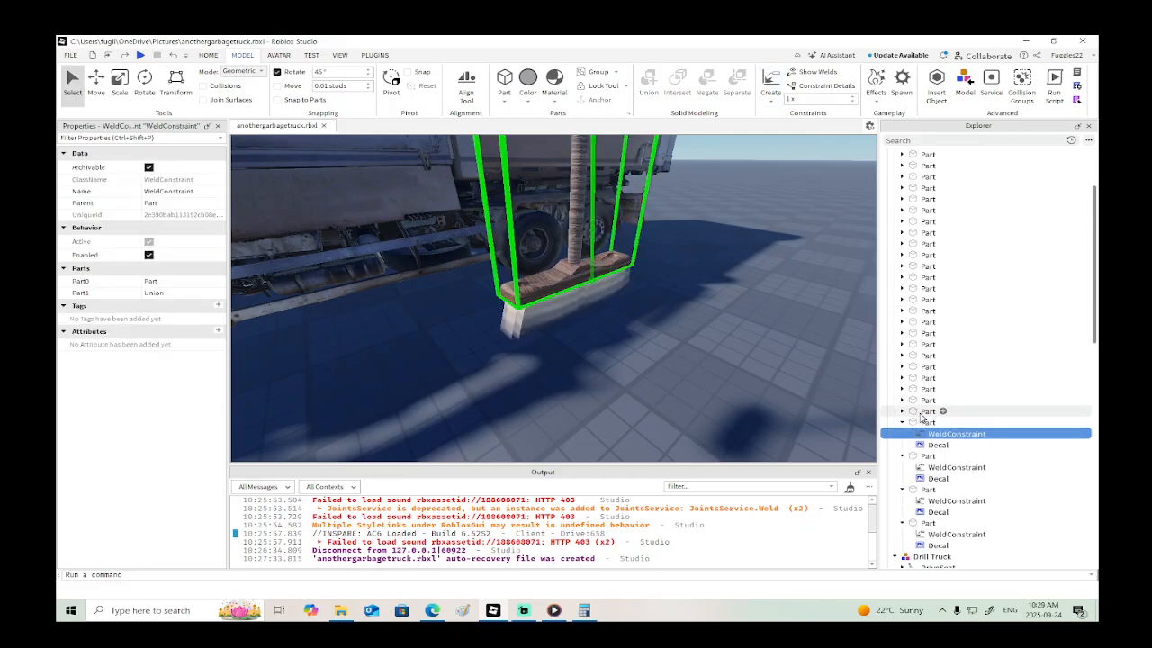
{"action": "left_click", "coordinate": [917, 414]}
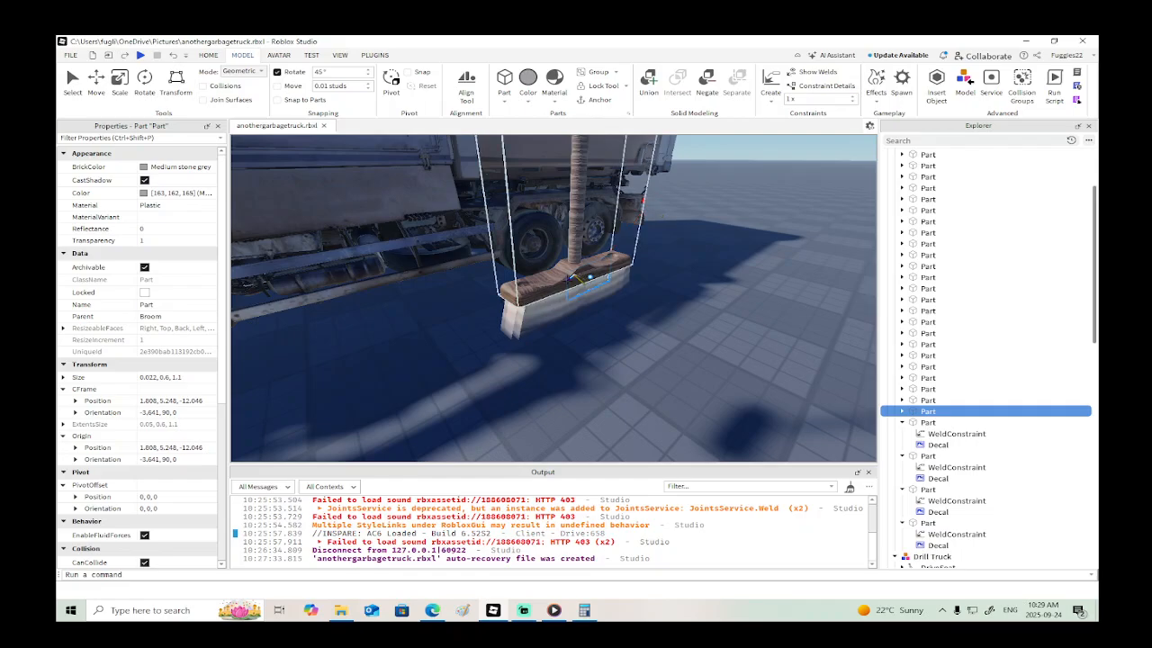
{"action": "left_click", "coordinate": [580, 272]}
- Weld the sixth-, seventh- and eighth-from-last bristle Parts of the Broom model to its wooden Union
{"action": "left_click", "coordinate": [922, 400]}
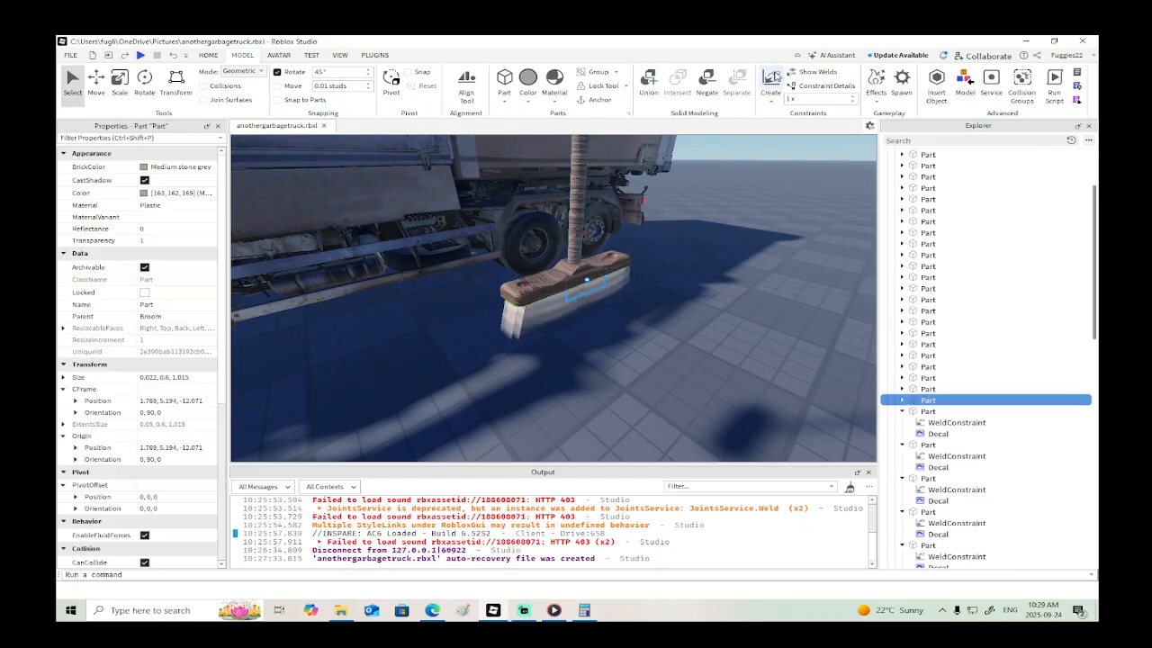
{"action": "left_click", "coordinate": [768, 79]}
{"action": "left_click", "coordinate": [551, 276]}
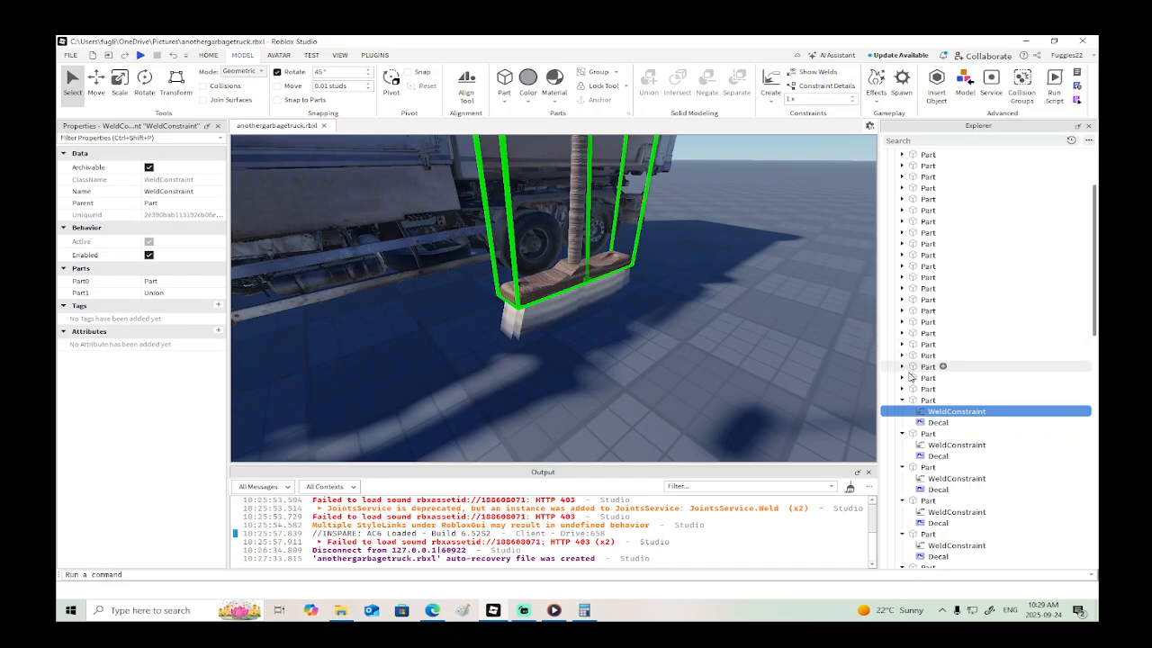
{"action": "left_click", "coordinate": [923, 388]}
{"action": "left_click", "coordinate": [770, 79]}
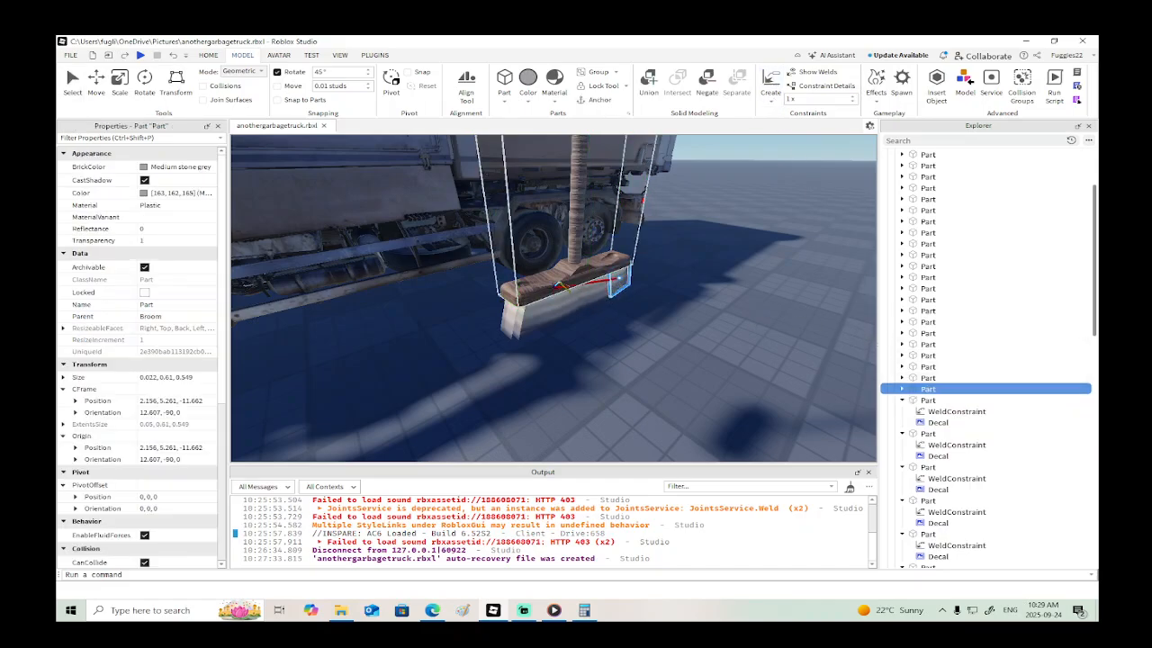
{"action": "left_click", "coordinate": [593, 281]}
{"action": "left_click", "coordinate": [926, 377]}
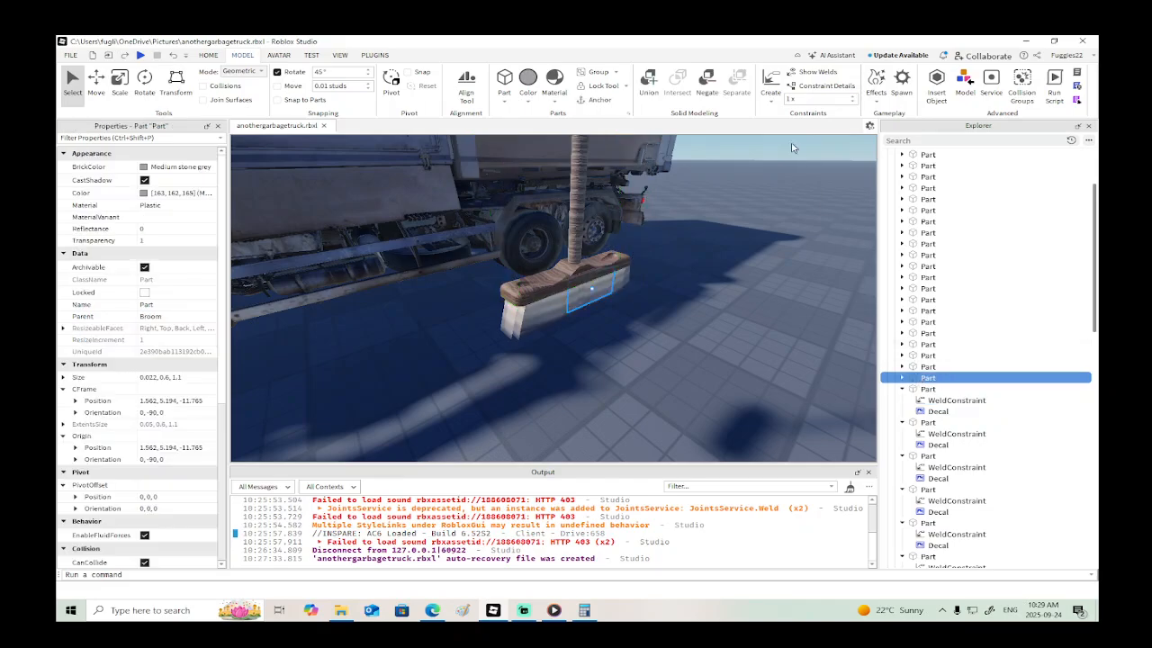
{"action": "left_click", "coordinate": [577, 264]}
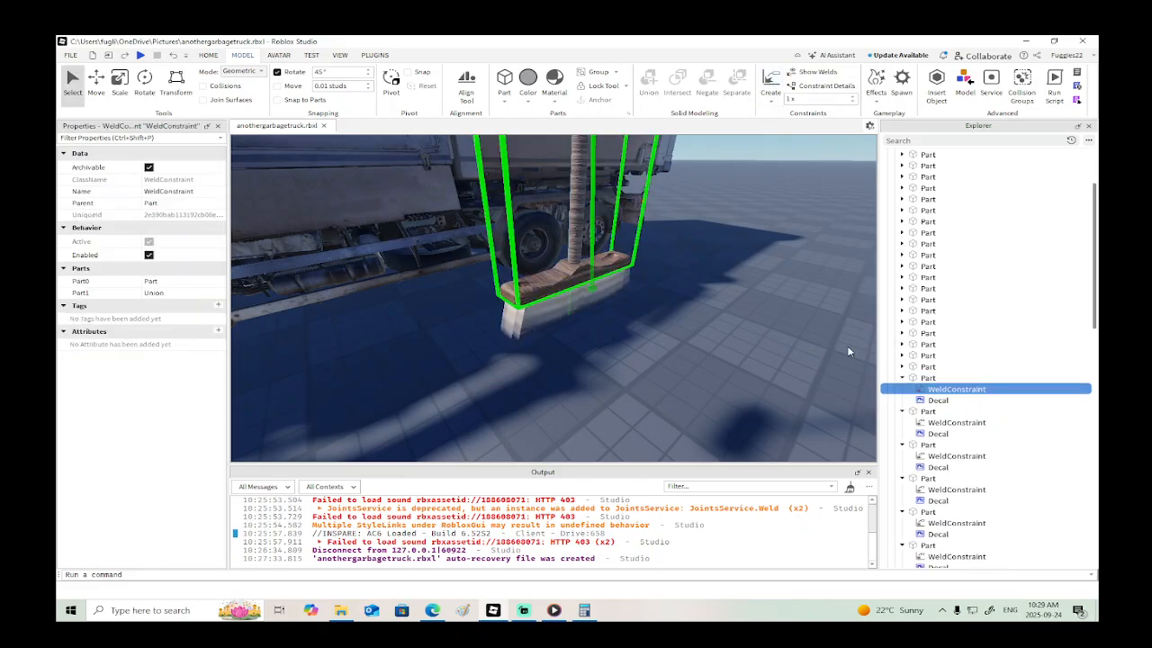
- Weld four more bristle Parts, the ninth to twelfth from the end of the Broom model, to its wooden Union
{"action": "left_click", "coordinate": [916, 367]}
{"action": "left_click", "coordinate": [771, 81]}
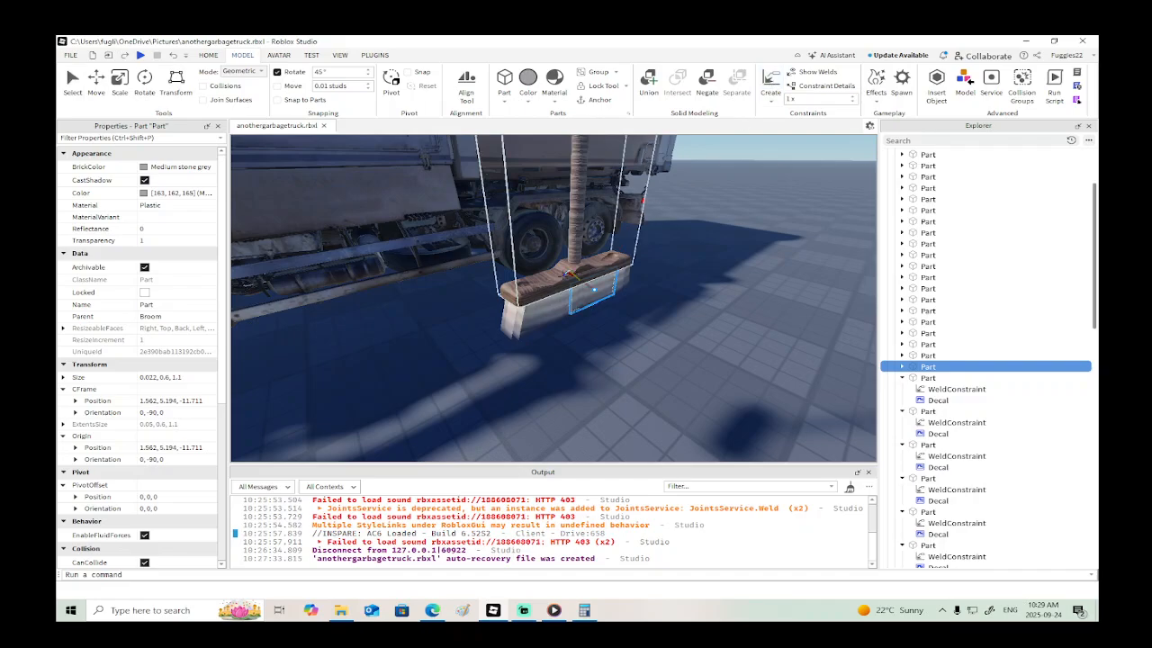
{"action": "left_click", "coordinate": [572, 273]}
{"action": "left_click", "coordinate": [927, 356]}
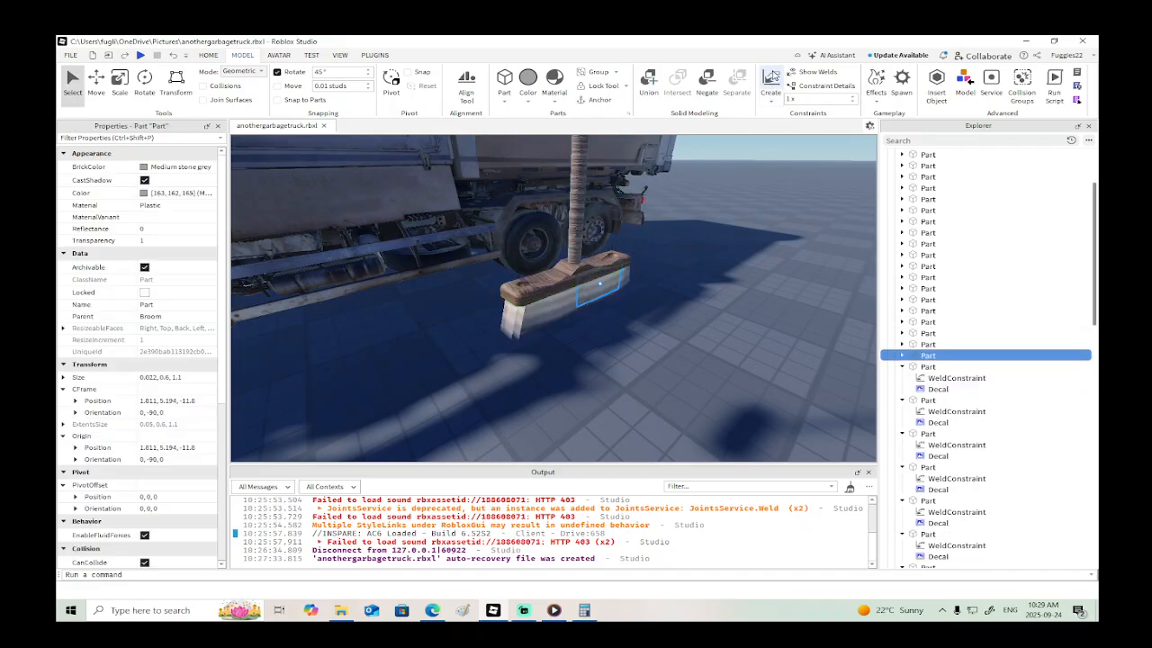
{"action": "left_click", "coordinate": [581, 268]}
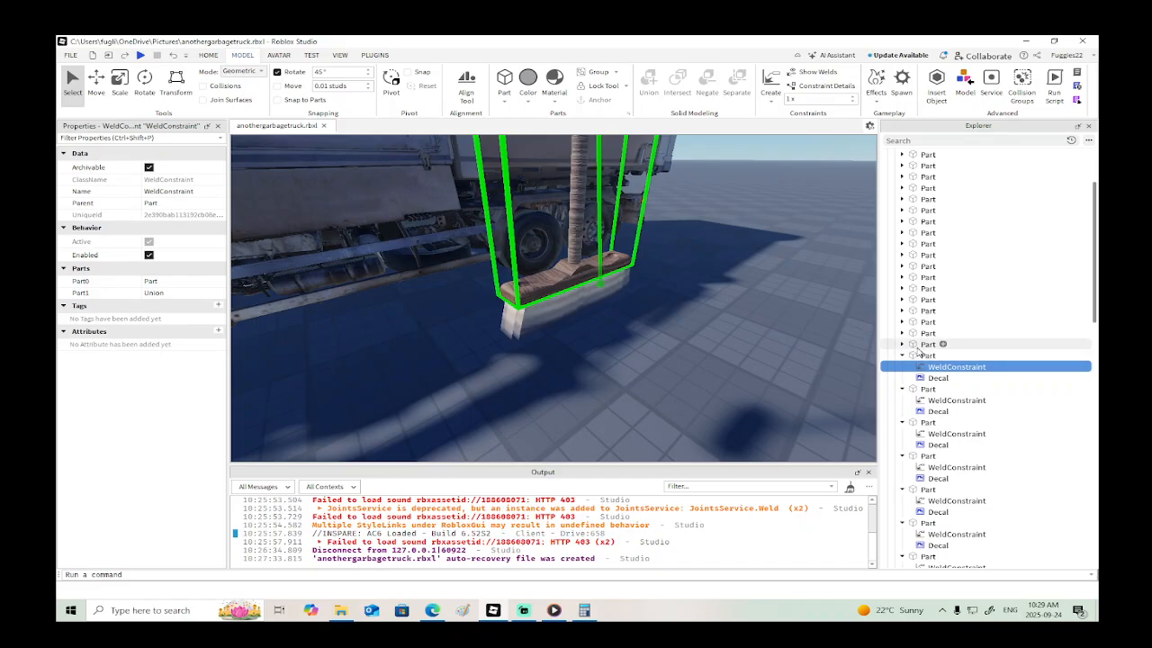
{"action": "left_click", "coordinate": [920, 347]}
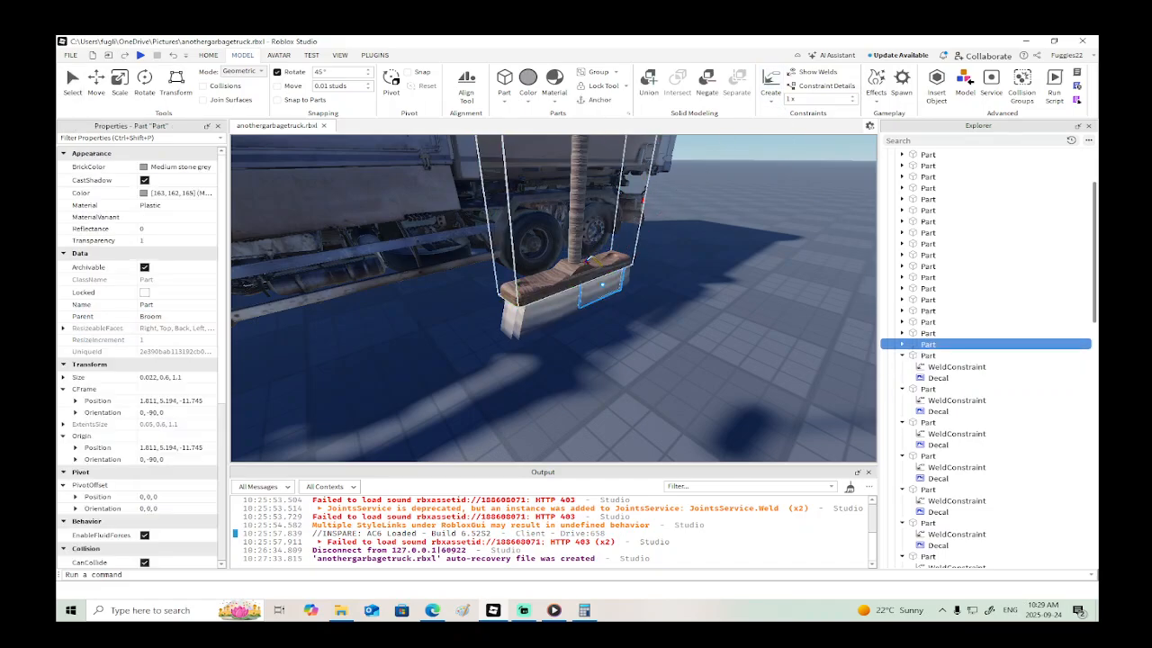
{"action": "left_click", "coordinate": [587, 261]}
{"action": "left_click", "coordinate": [919, 334]}
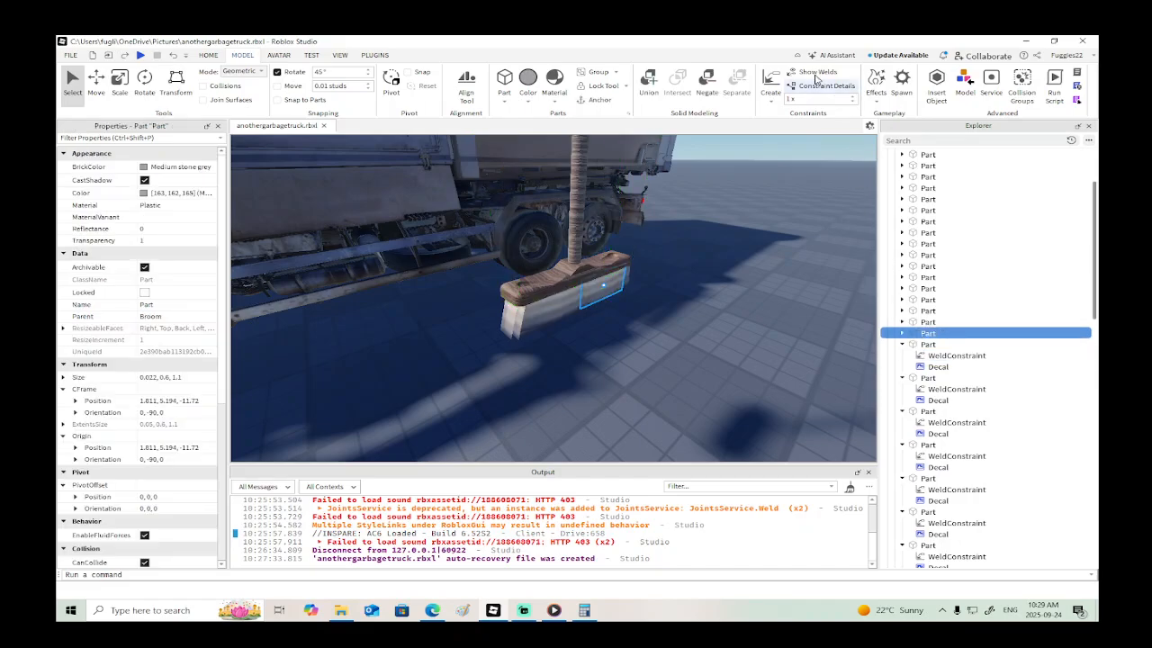
{"action": "left_click", "coordinate": [604, 239]}
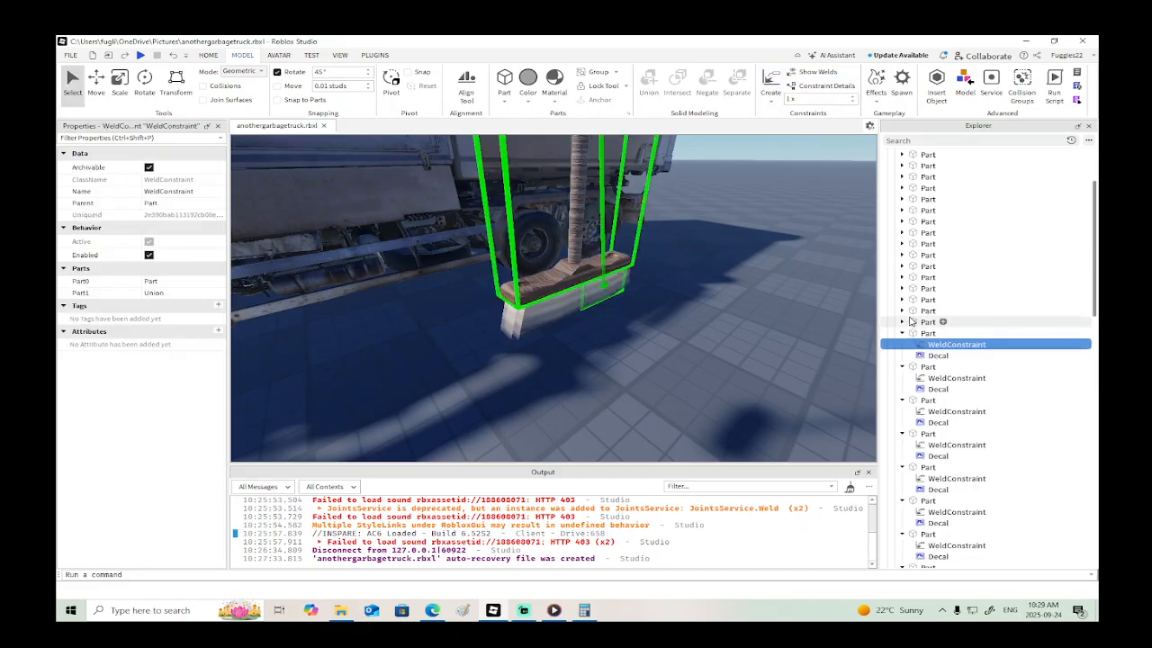
- Weld the thirteenth, fourteenth and fifteenth bristle Parts from the end of the Broom model to its wooden Union
{"action": "left_click", "coordinate": [911, 321]}
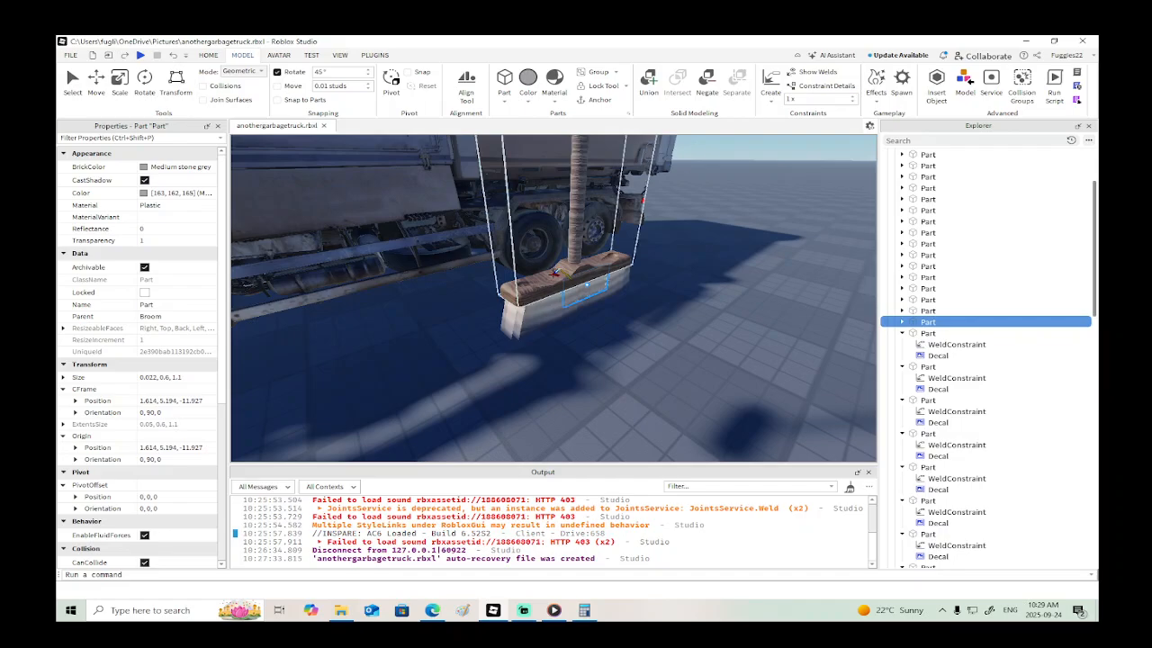
{"action": "left_click", "coordinate": [563, 261]}
{"action": "left_click", "coordinate": [914, 312]}
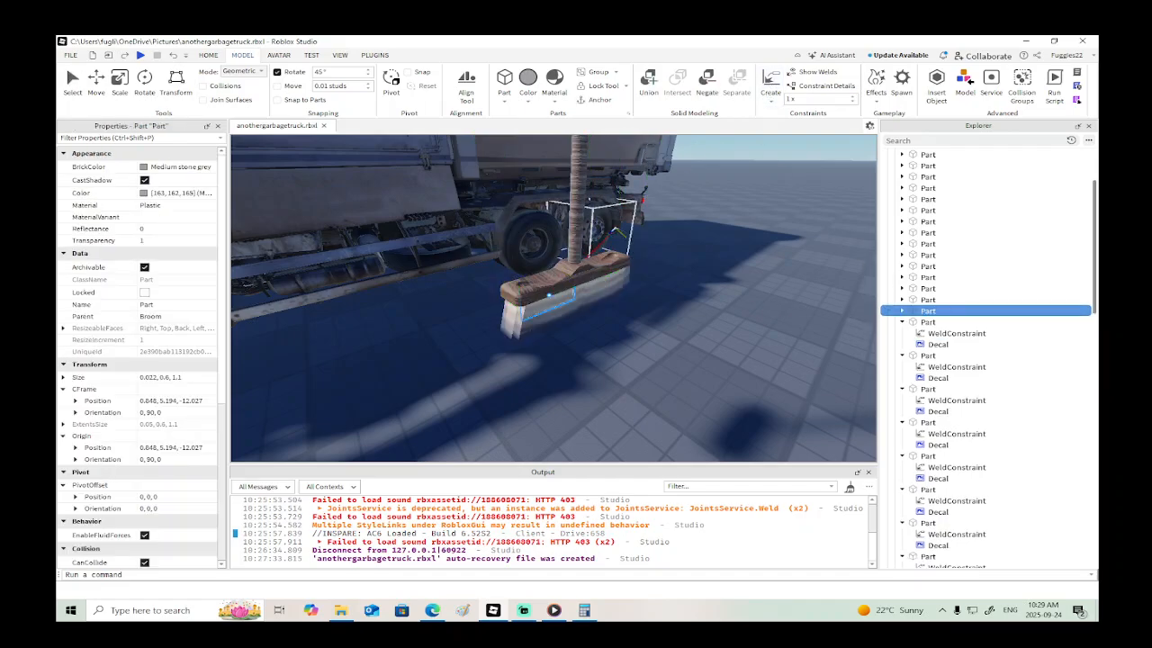
{"action": "left_click", "coordinate": [566, 264]}
{"action": "left_click", "coordinate": [918, 300]}
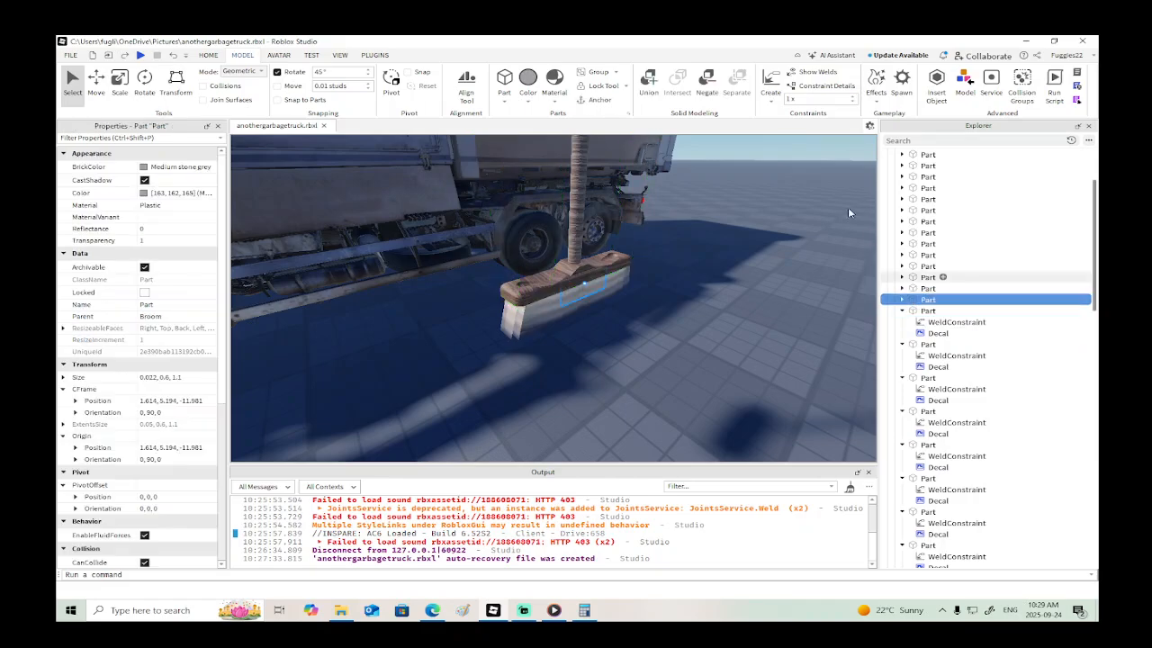
{"action": "left_click", "coordinate": [563, 279]}
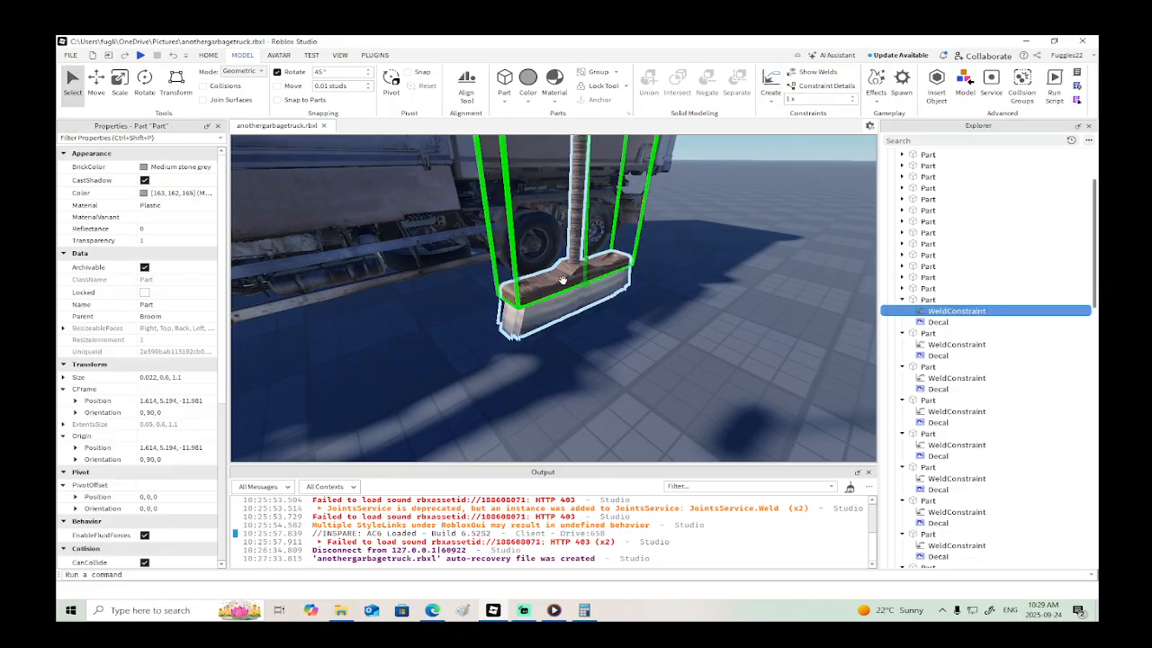
- Weld the sixteenth, fifteenth and fourteenth bristle Parts listed in the Broom model to its wooden Union
{"action": "scroll", "coordinate": [951, 326], "scroll_direction": "up", "scroll_amount": 3}
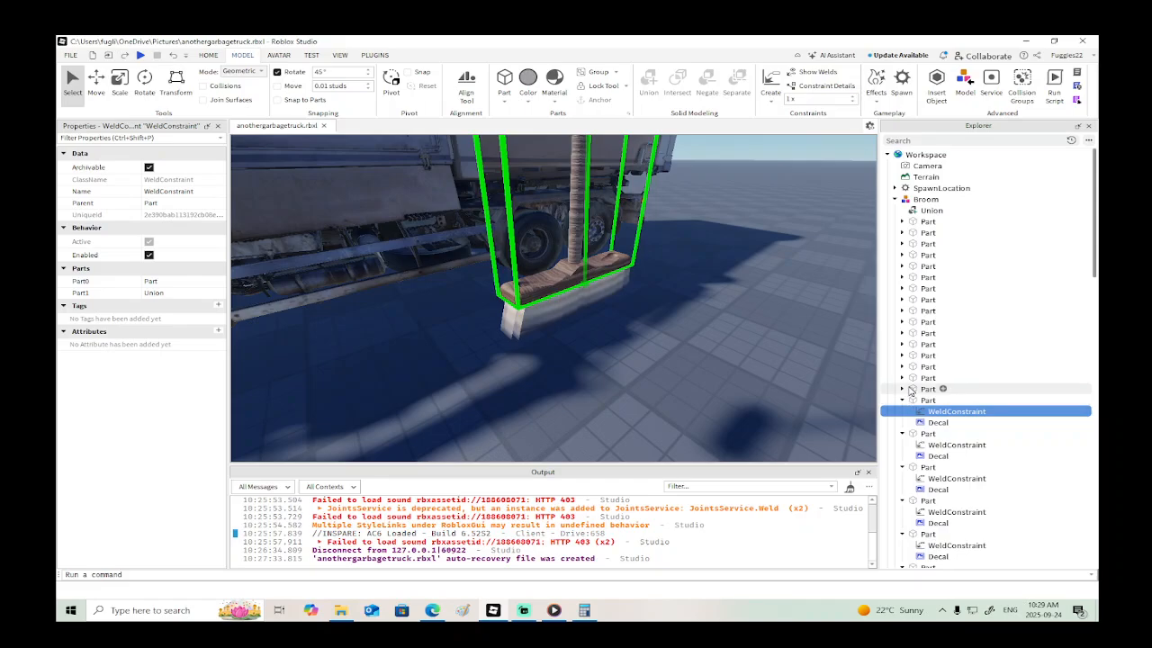
{"action": "left_click", "coordinate": [916, 389]}
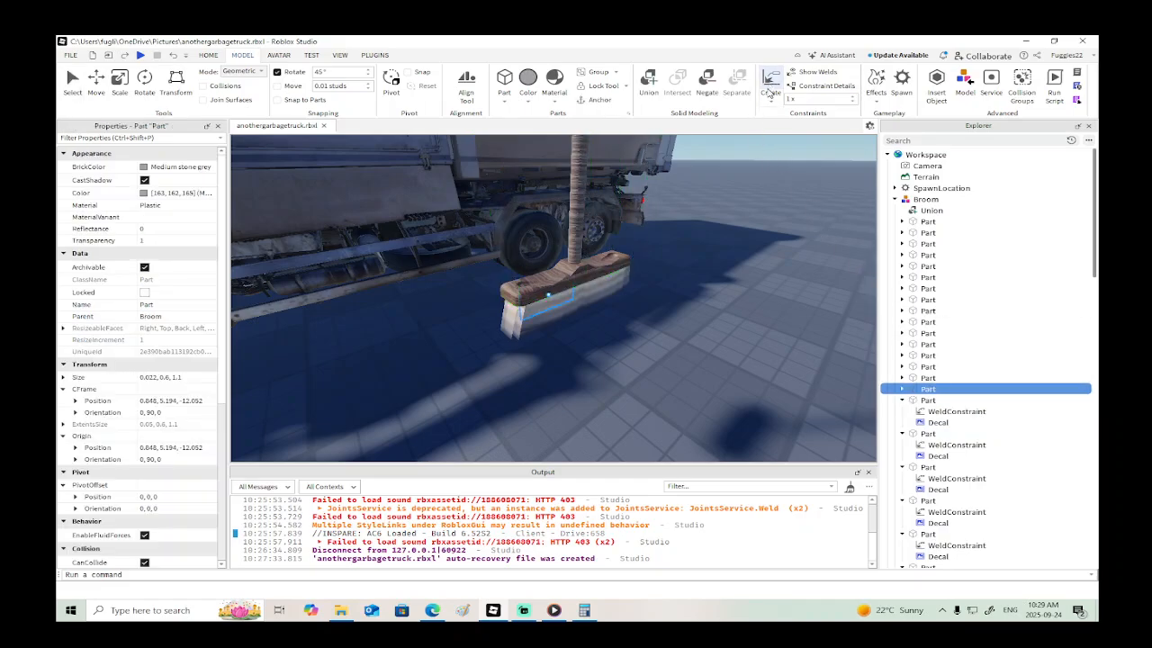
{"action": "left_click", "coordinate": [585, 262]}
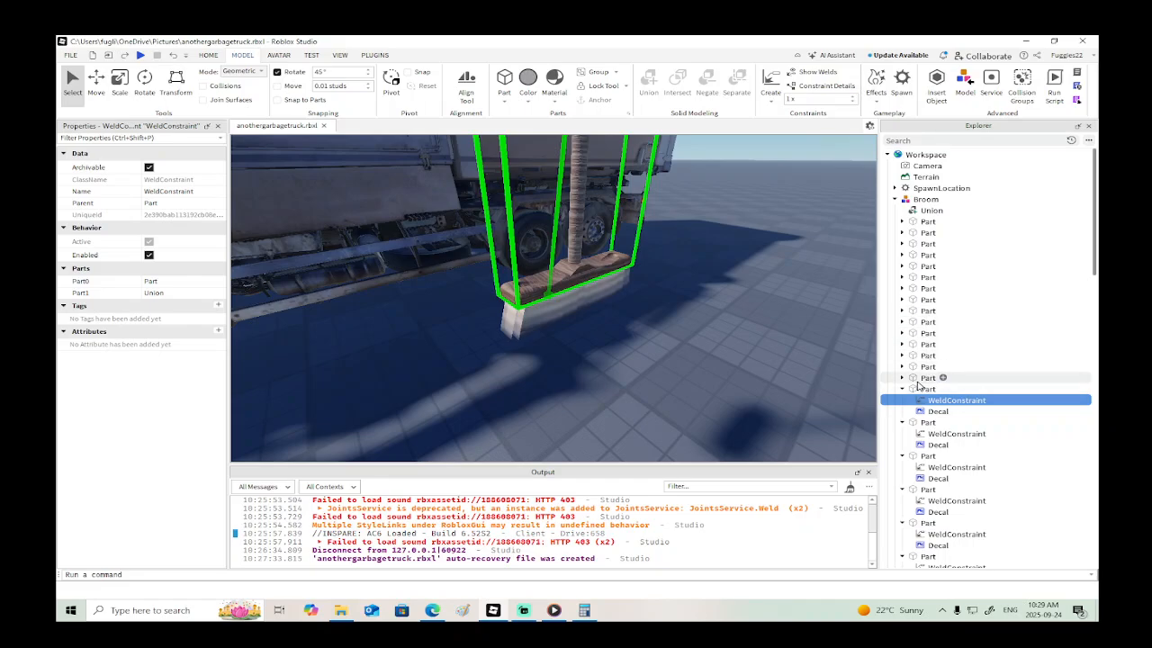
{"action": "left_click", "coordinate": [919, 379]}
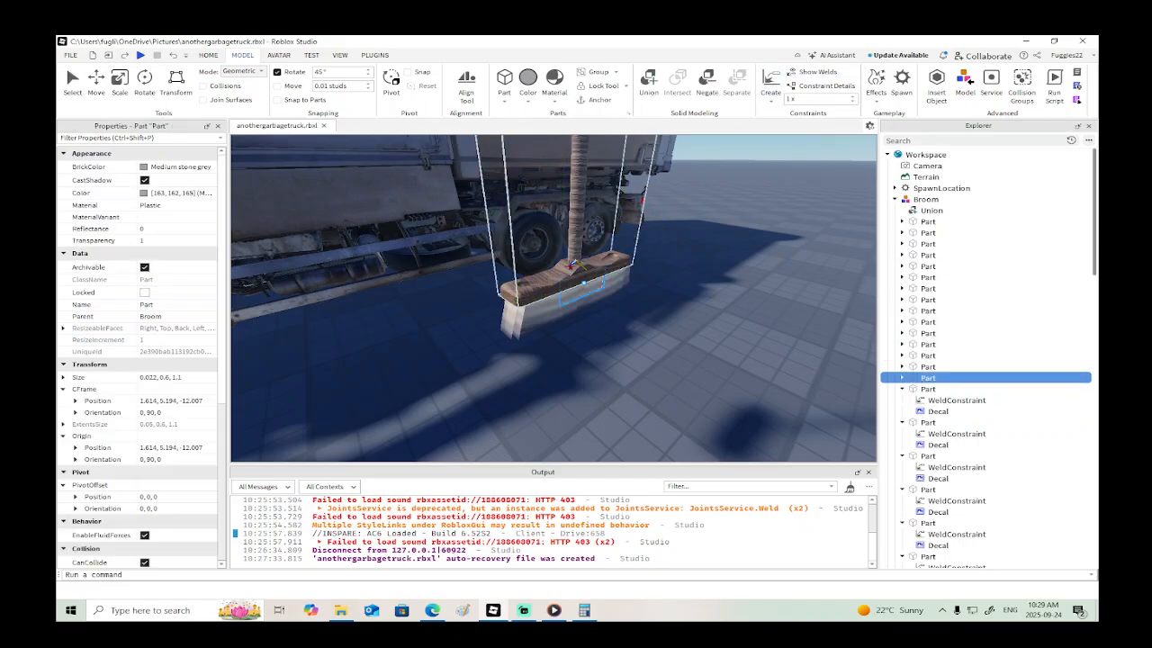
{"action": "left_click", "coordinate": [578, 266]}
{"action": "left_click", "coordinate": [923, 367]}
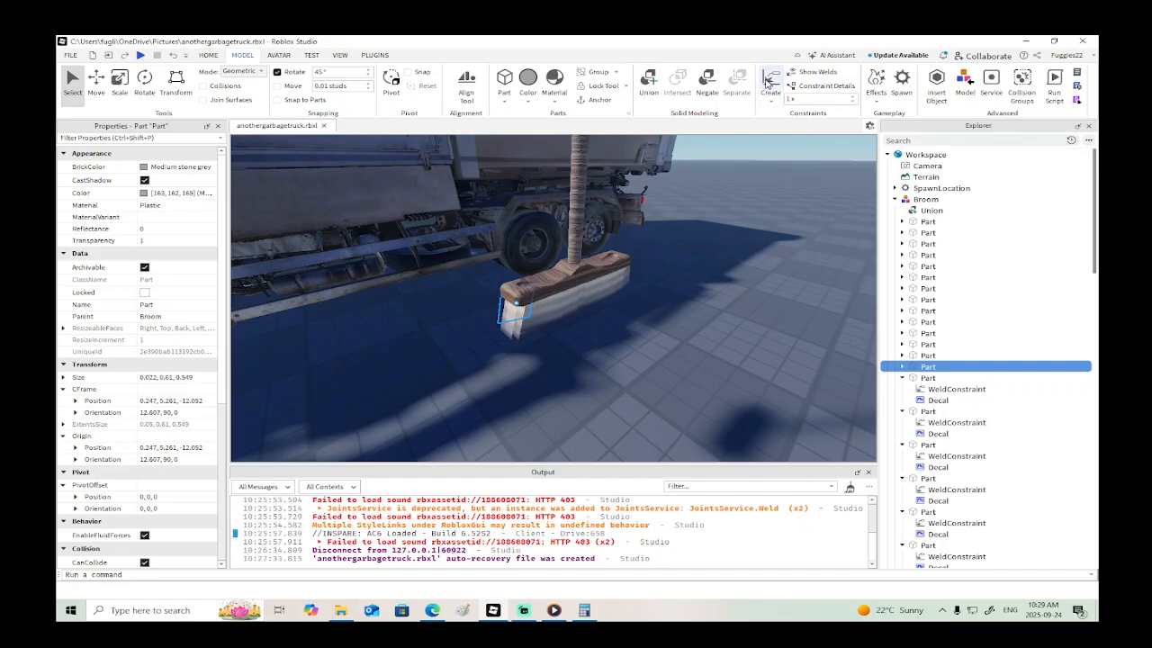
{"action": "left_click", "coordinate": [583, 262]}
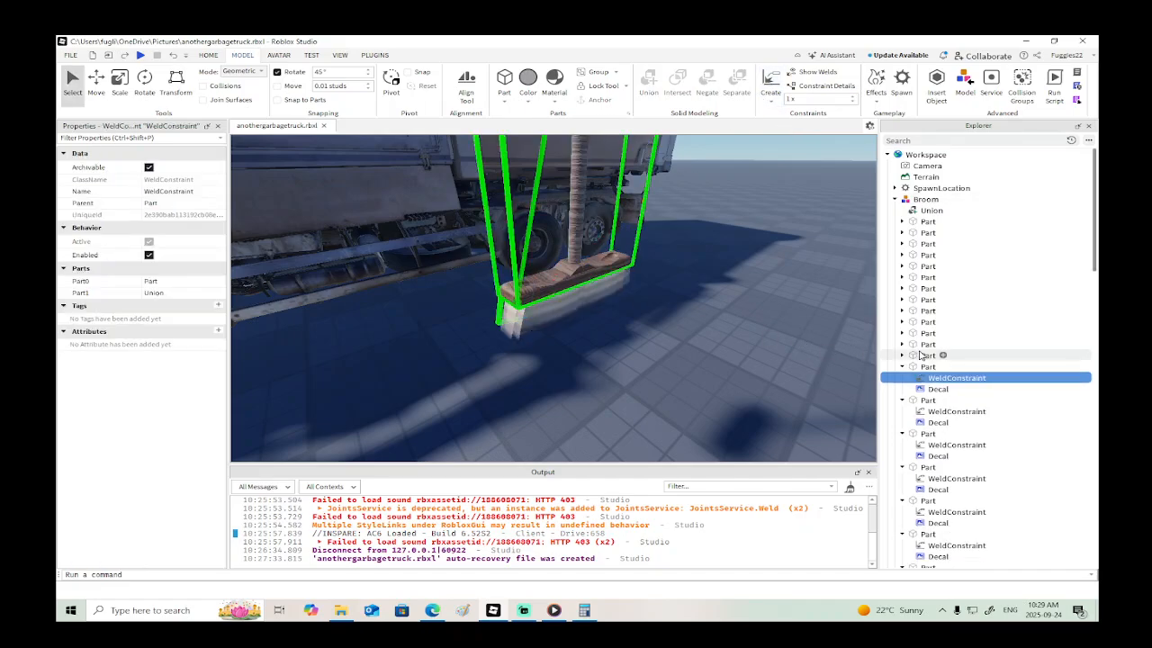
- Weld the thirteenth, twelfth and eleventh bristle Parts listed in the Broom model to its wooden Union
{"action": "left_click", "coordinate": [922, 356]}
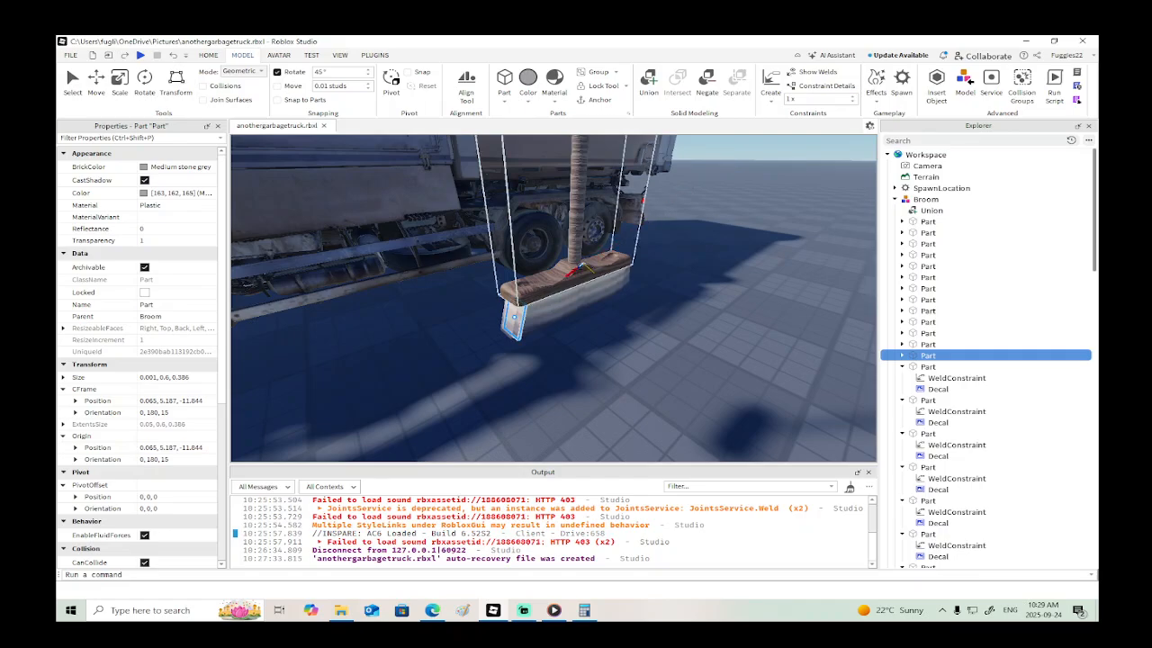
{"action": "left_click", "coordinate": [580, 268]}
{"action": "left_click", "coordinate": [919, 344]}
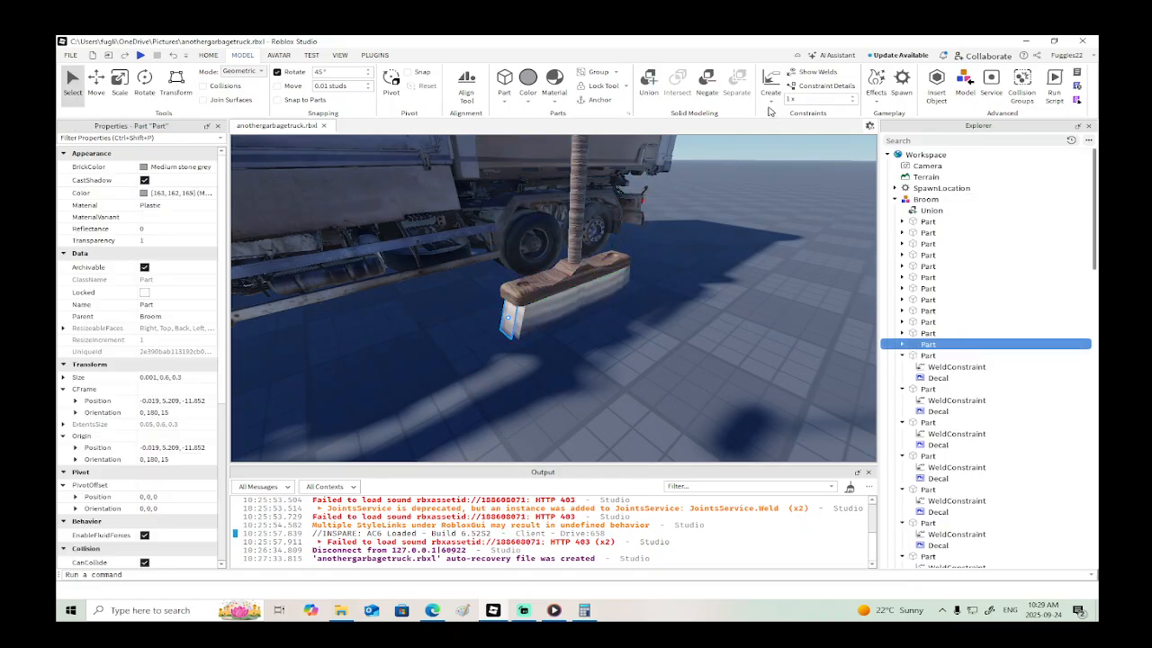
{"action": "left_click", "coordinate": [583, 268]}
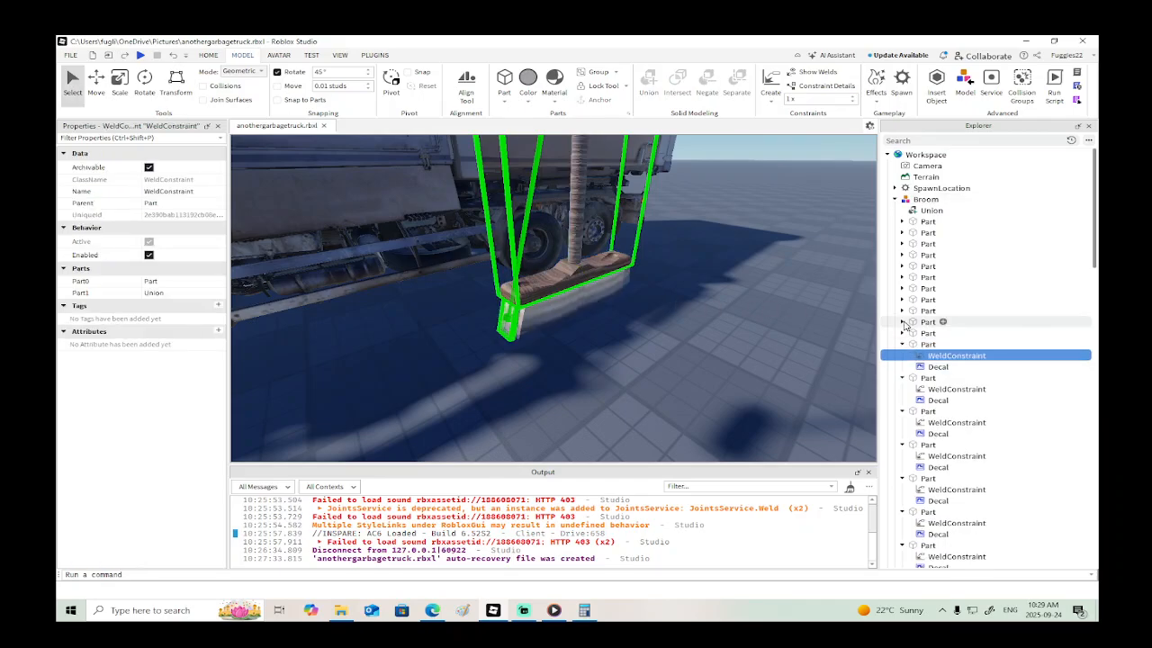
{"action": "left_click", "coordinate": [919, 332]}
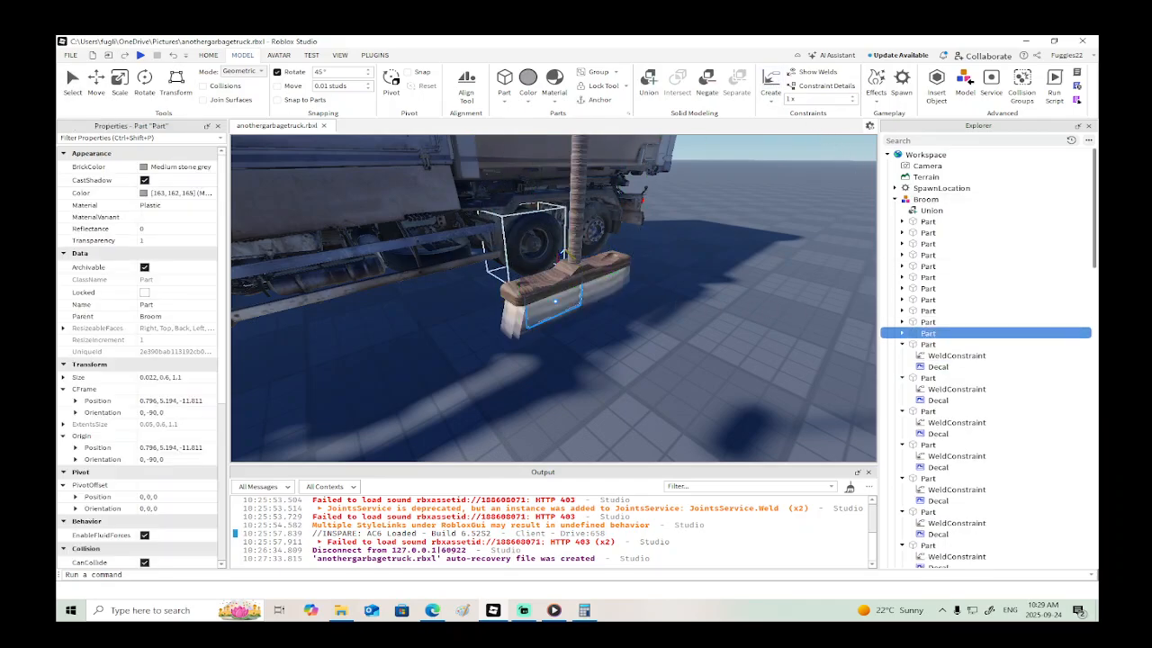
{"action": "left_click", "coordinate": [566, 268]}
- Weld the tenth, ninth and eighth bristle Parts listed in the Broom model to its wooden Union
{"action": "left_click", "coordinate": [915, 324]}
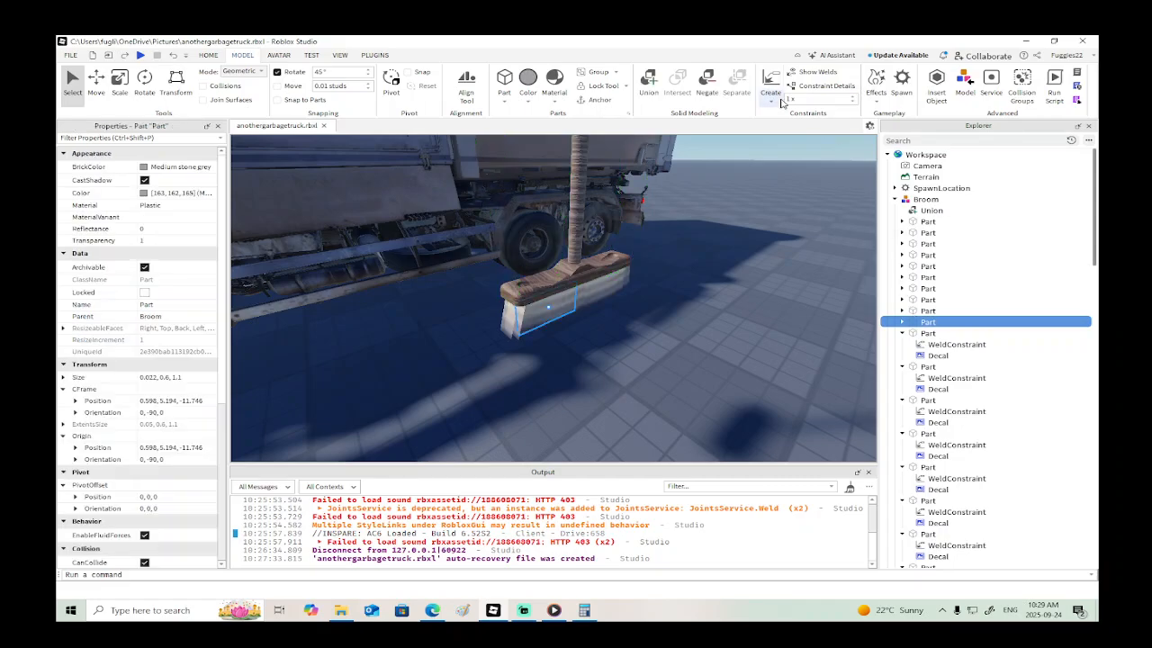
{"action": "left_click", "coordinate": [585, 270]}
{"action": "left_click", "coordinate": [910, 310]}
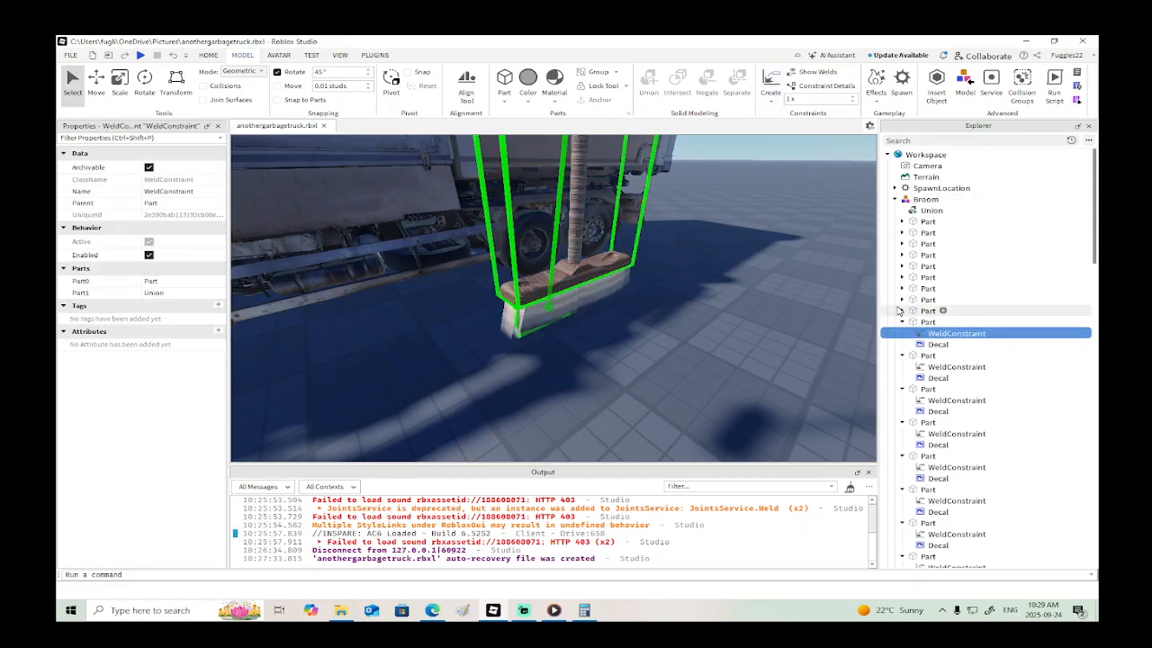
{"action": "left_click", "coordinate": [771, 85]}
{"action": "left_click", "coordinate": [567, 270]}
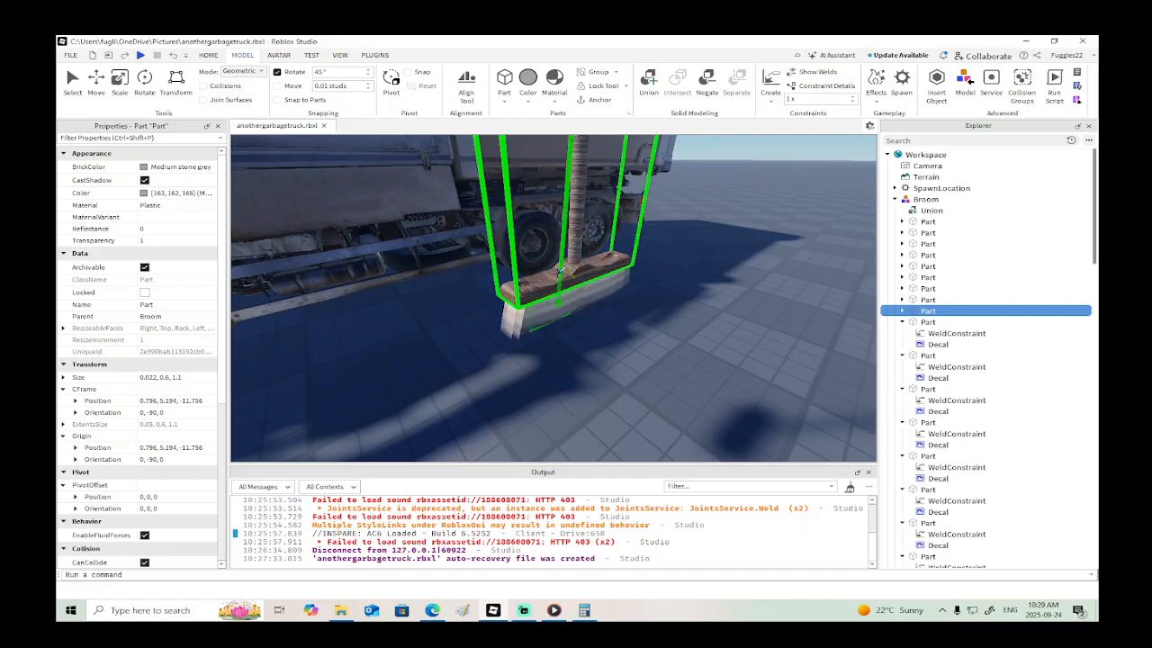
{"action": "left_click", "coordinate": [904, 300]}
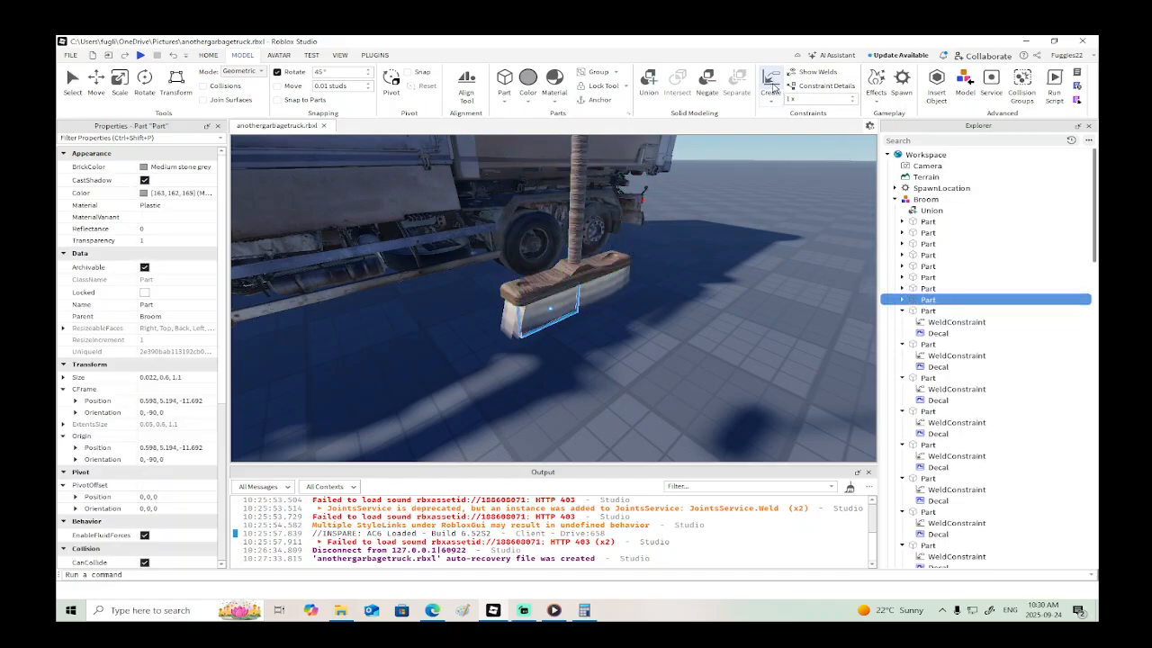
{"action": "left_click", "coordinate": [774, 87]}
{"action": "left_click", "coordinate": [568, 269]}
- Weld the seventh, sixth and fifth bristle Parts listed in the Broom model to its wooden Union
{"action": "left_click", "coordinate": [909, 289]}
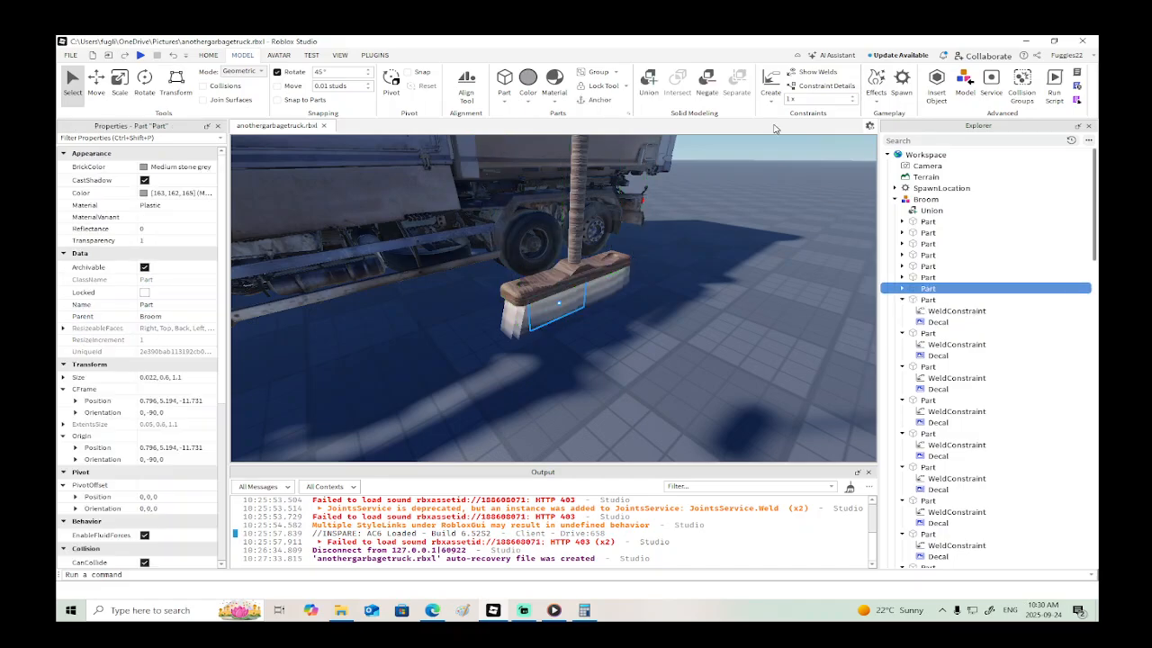
{"action": "left_click", "coordinate": [771, 85]}
{"action": "left_click", "coordinate": [561, 270]}
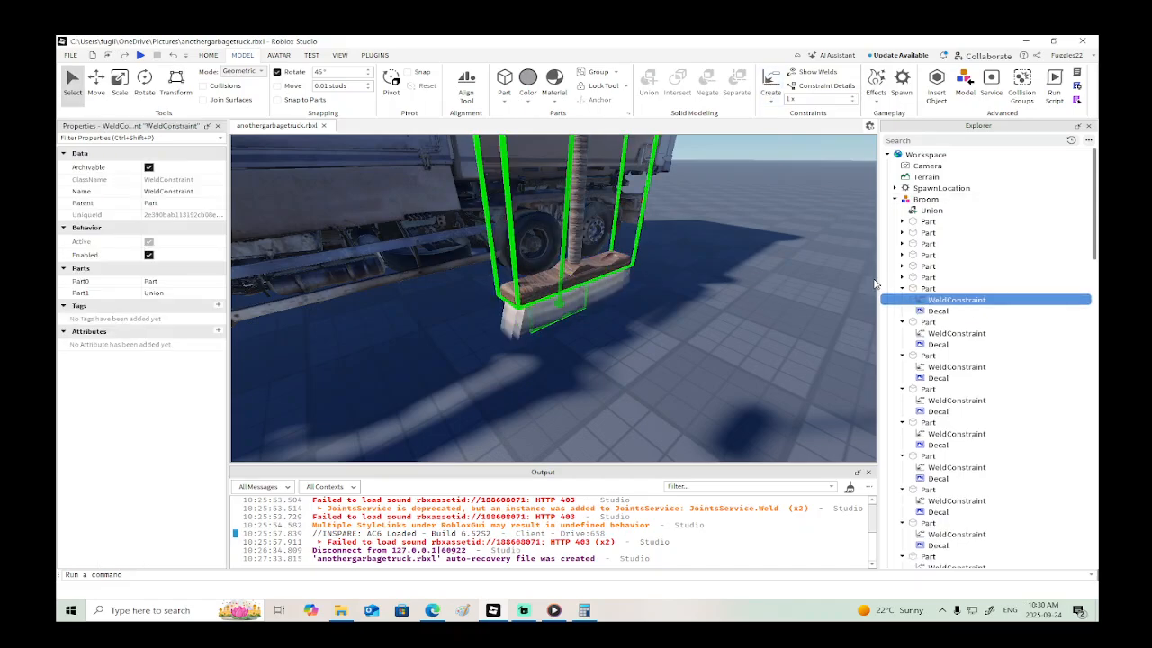
{"action": "left_click", "coordinate": [890, 277]}
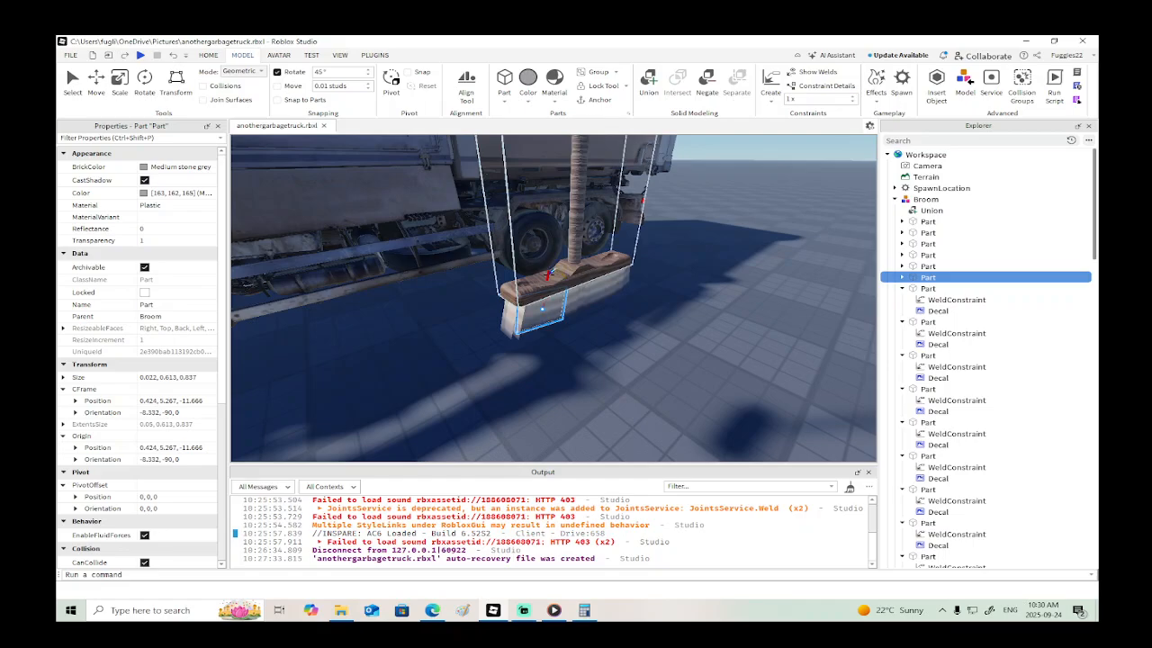
{"action": "left_click", "coordinate": [771, 87]}
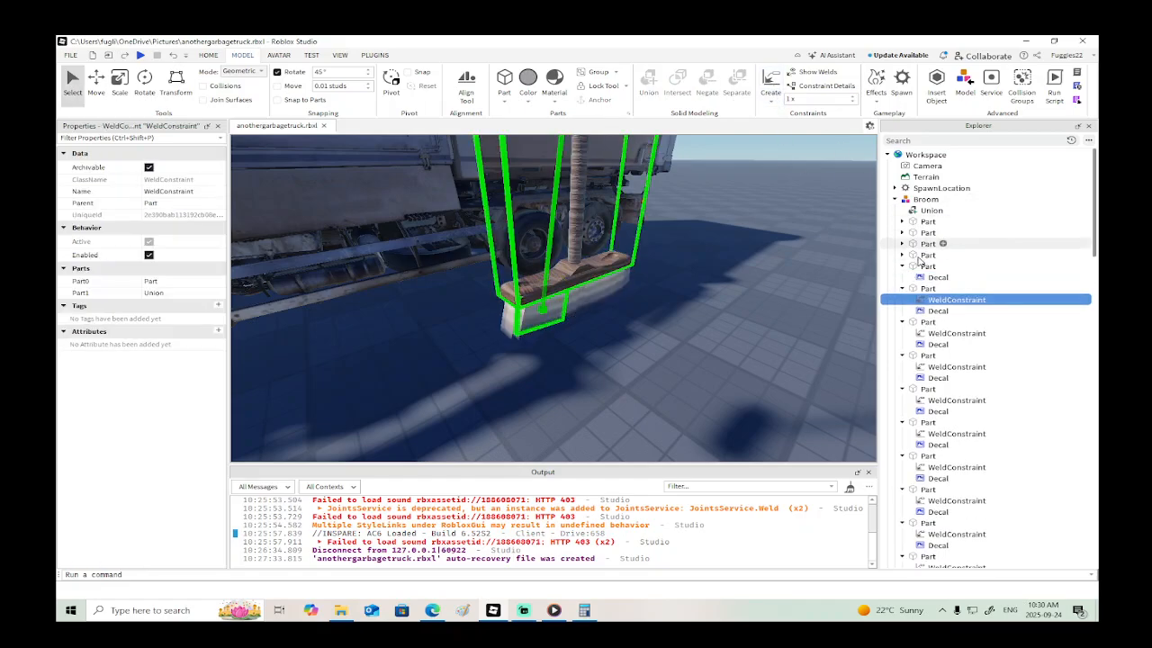
{"action": "left_click", "coordinate": [917, 291]}
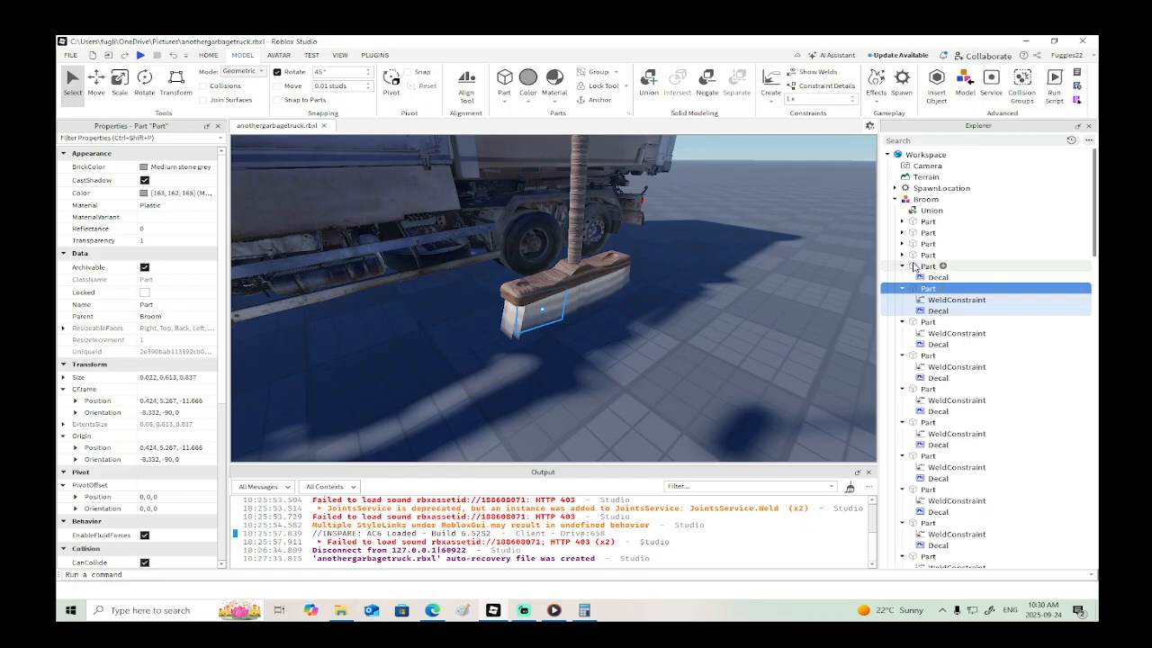
{"action": "left_click", "coordinate": [927, 266]}
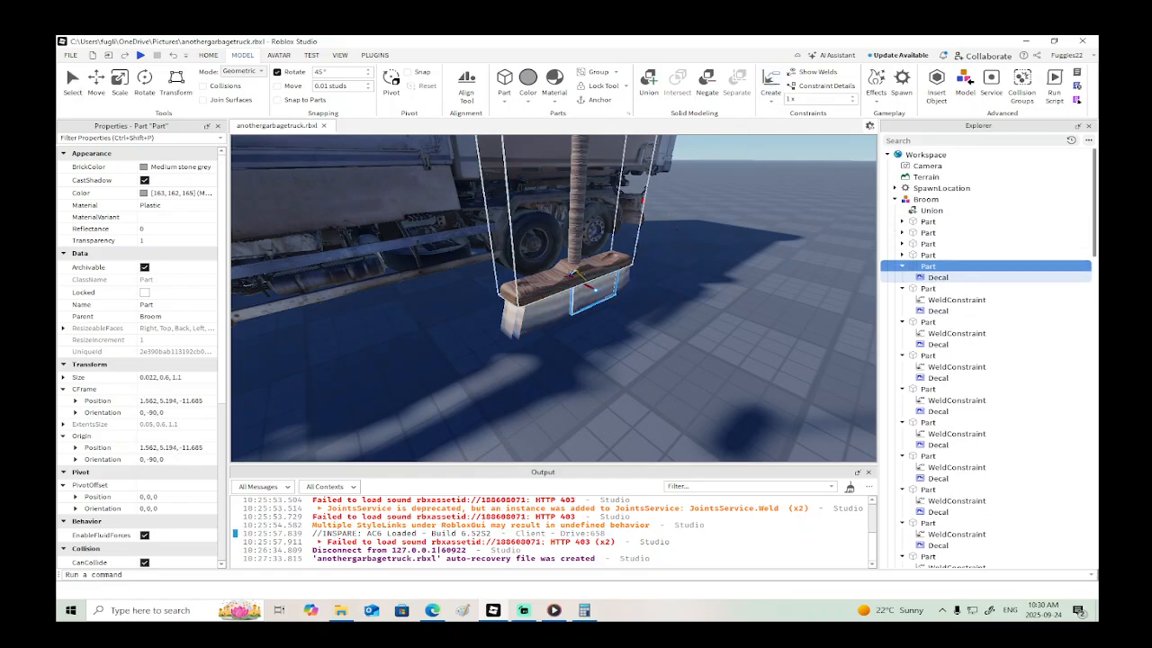
{"action": "left_click", "coordinate": [771, 87]}
- Weld the first four bristle Parts listed in the Broom model to its wooden Union
{"action": "left_click", "coordinate": [927, 255]}
{"action": "left_click", "coordinate": [779, 88]}
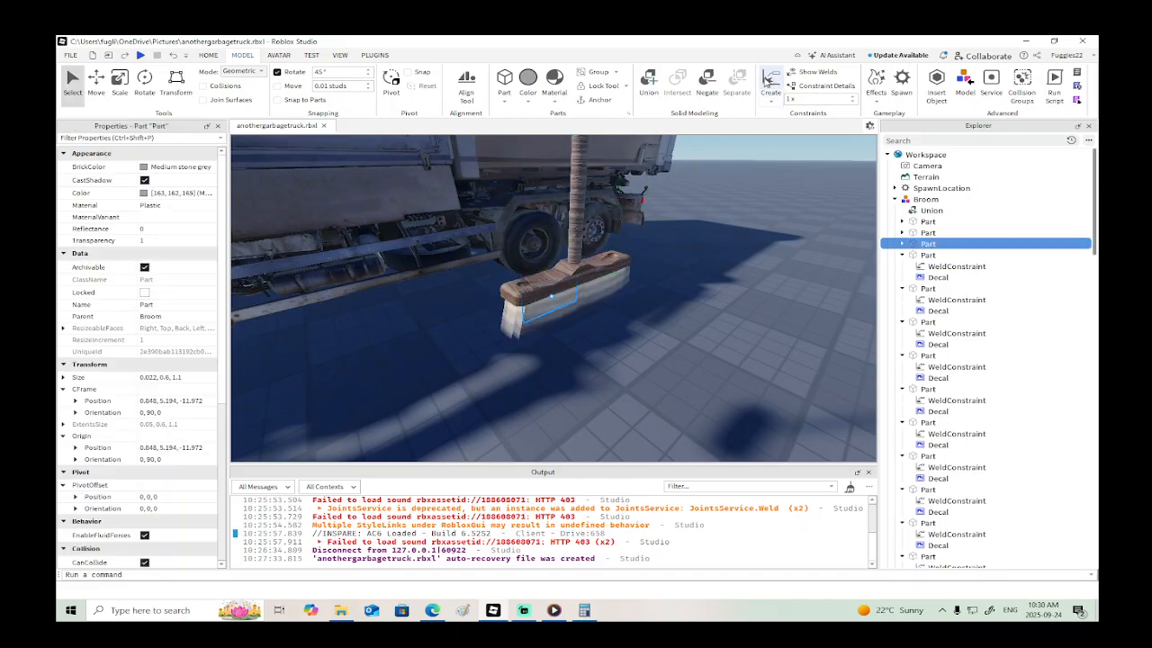
{"action": "left_click", "coordinate": [772, 86]}
{"action": "left_click", "coordinate": [922, 233]}
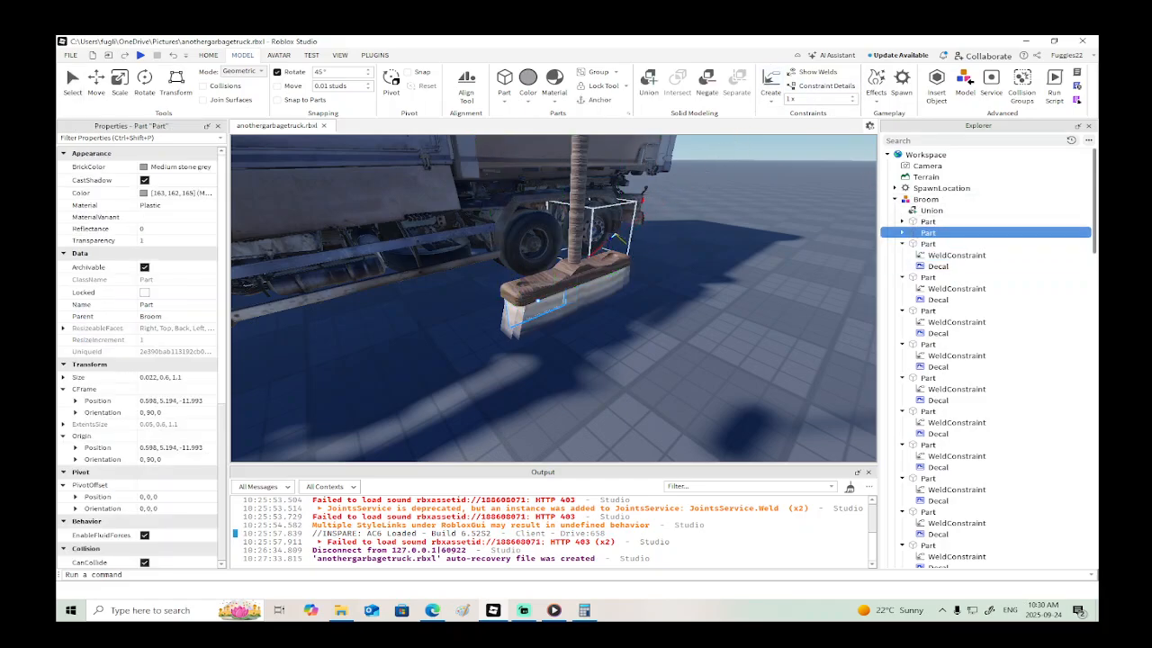
{"action": "left_click", "coordinate": [591, 261]}
{"action": "left_click", "coordinate": [926, 224]}
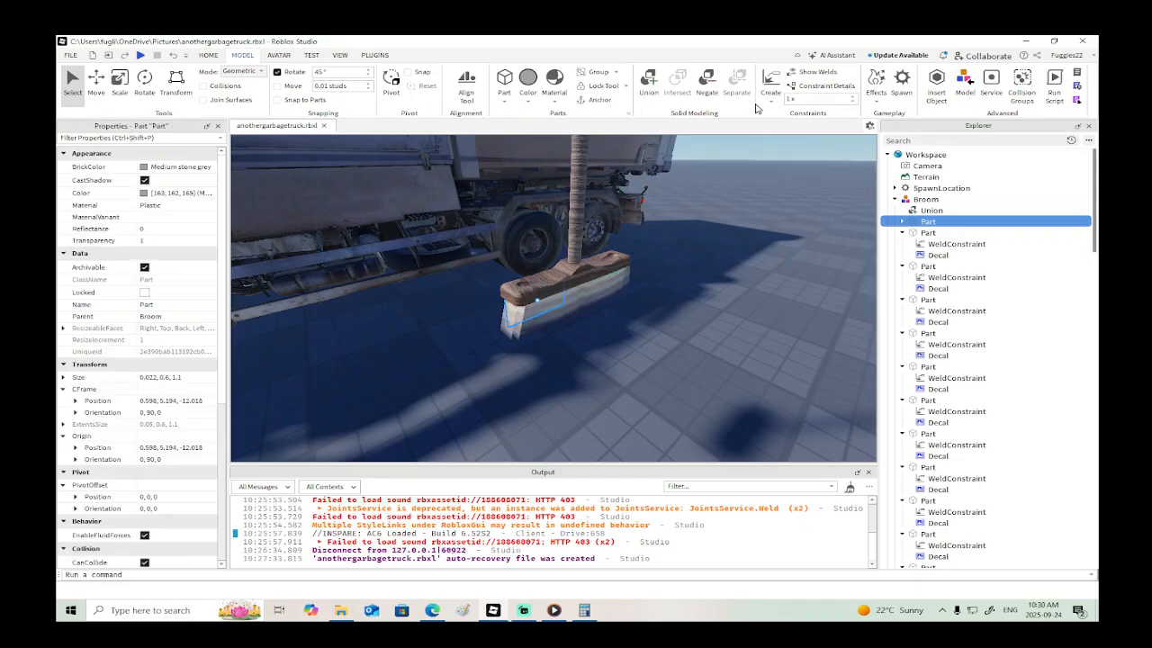
{"action": "left_click", "coordinate": [589, 263]}
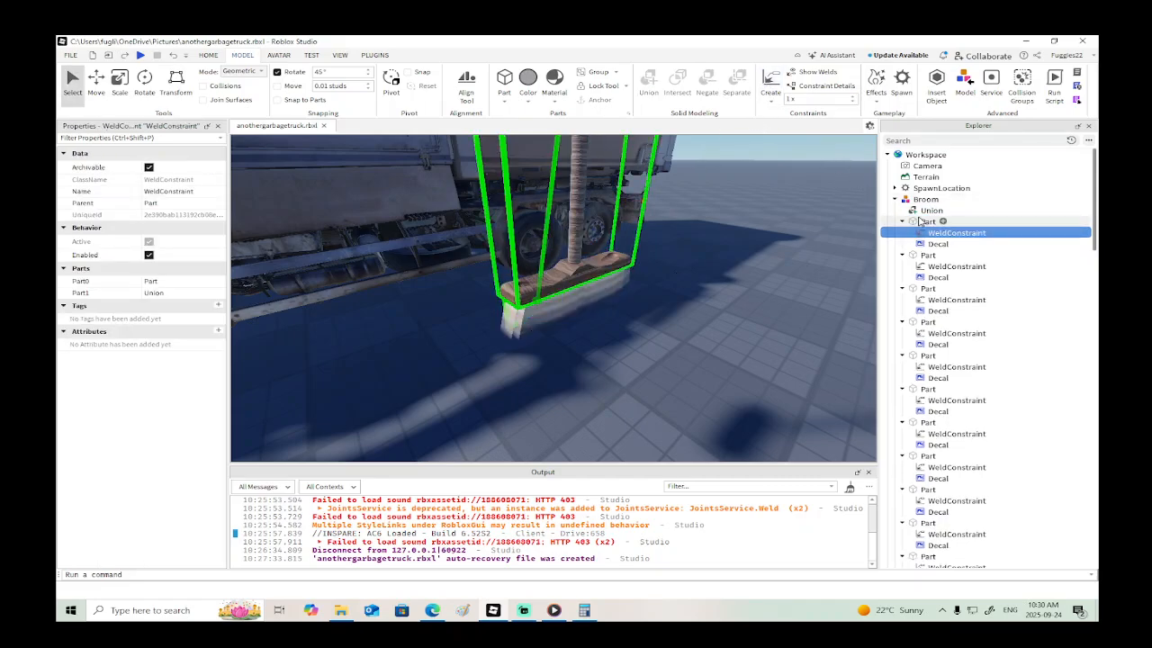
- Collapse the Broom model and reparent it into the Misc group of Fuggies22Car
{"action": "left_click", "coordinate": [929, 210]}
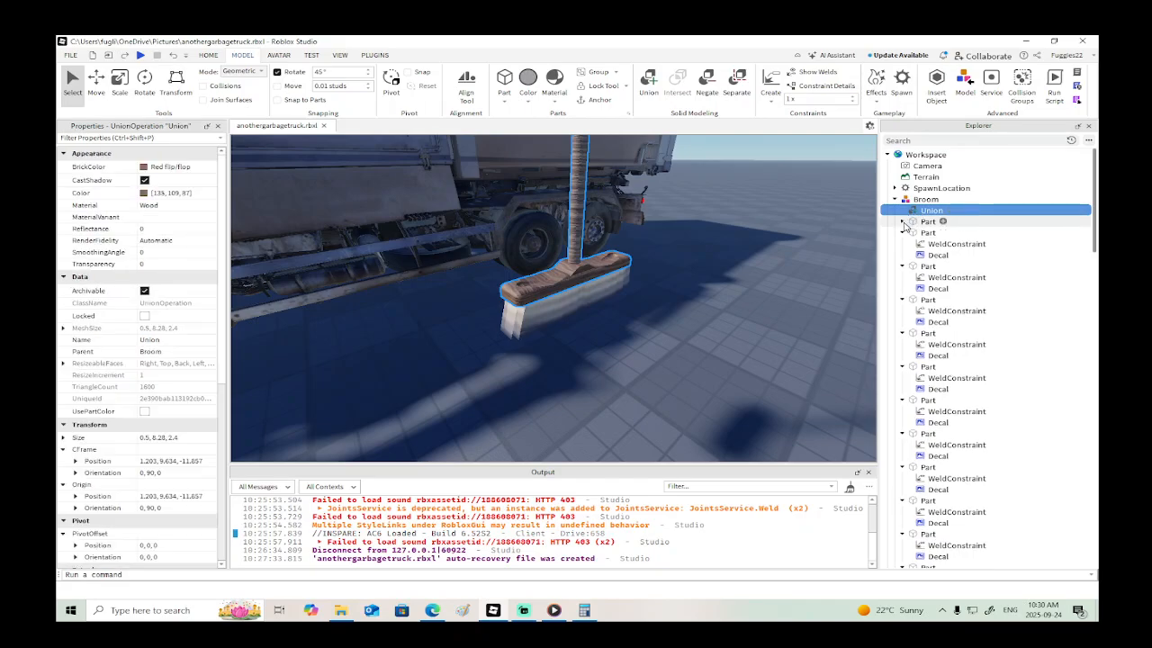
{"action": "left_click", "coordinate": [895, 198]}
{"action": "left_click_drag", "start_coordinate": [911, 201], "coordinate": [913, 416]}
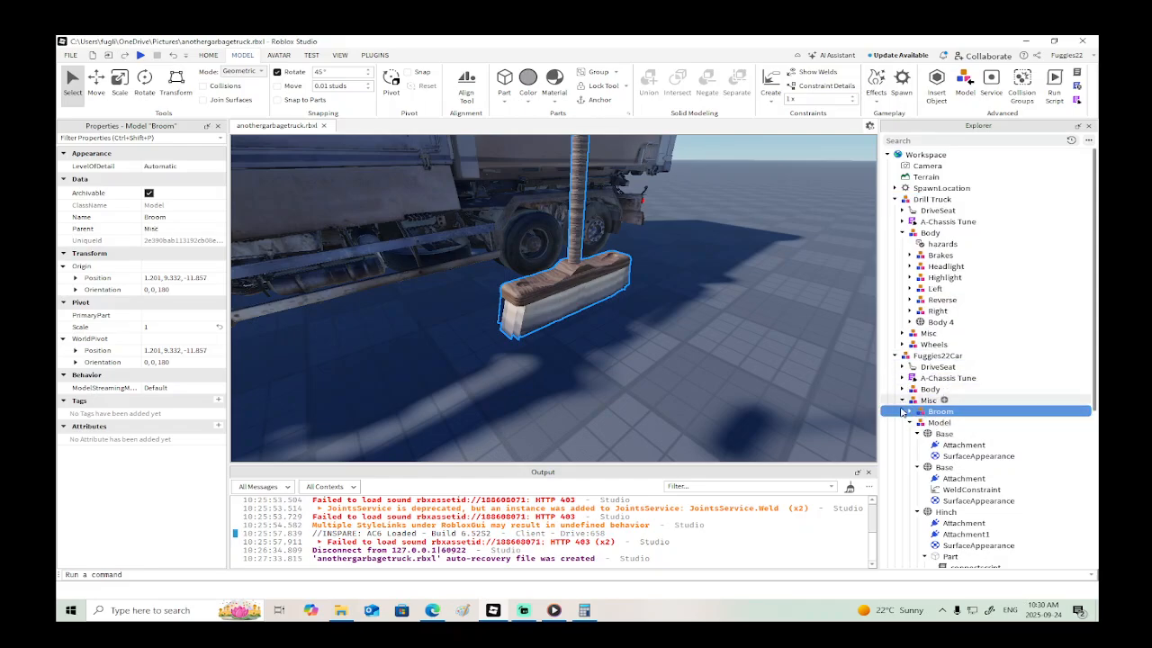
{"action": "left_click", "coordinate": [903, 399]}
- Weld the Broom's wooden Union to the garbage truck's Cargo Front 1 part
{"action": "right_click_drag", "start_coordinate": [662, 298], "coordinate": [620, 264]}
{"action": "scroll", "coordinate": [620, 263], "scroll_direction": "down", "scroll_amount": 5}
{"action": "left_click", "coordinate": [695, 210]}
{"action": "scroll", "coordinate": [686, 231], "scroll_direction": "up", "scroll_amount": 4}
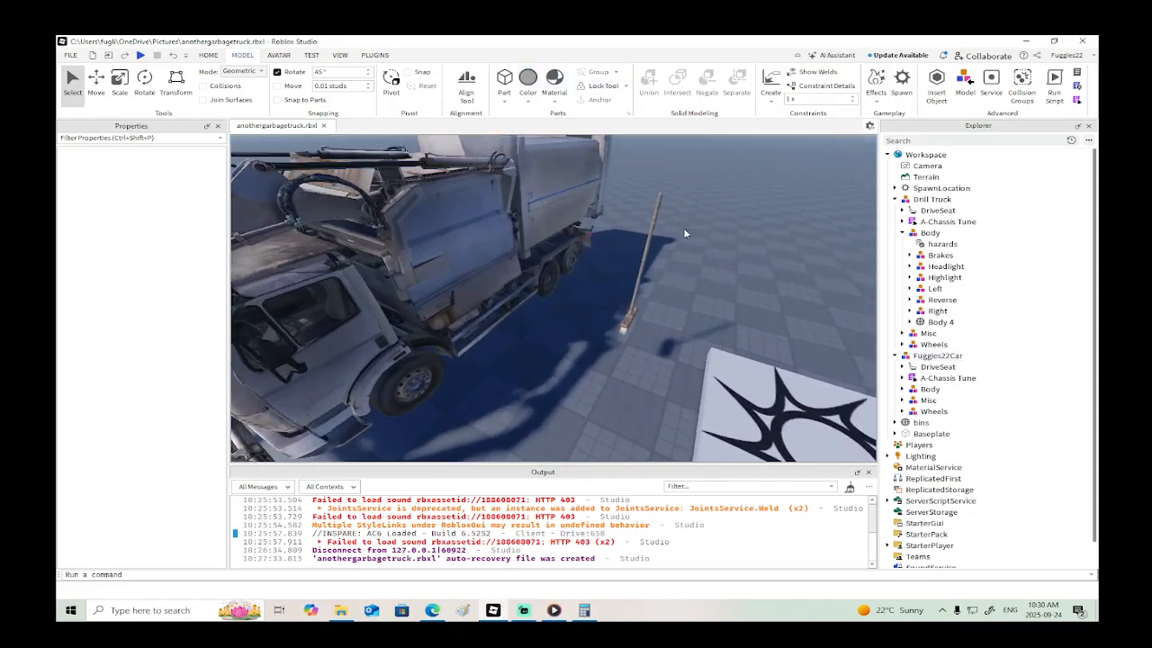
{"action": "left_click", "coordinate": [667, 229], "text": "alt"}
{"action": "left_click", "coordinate": [771, 86]}
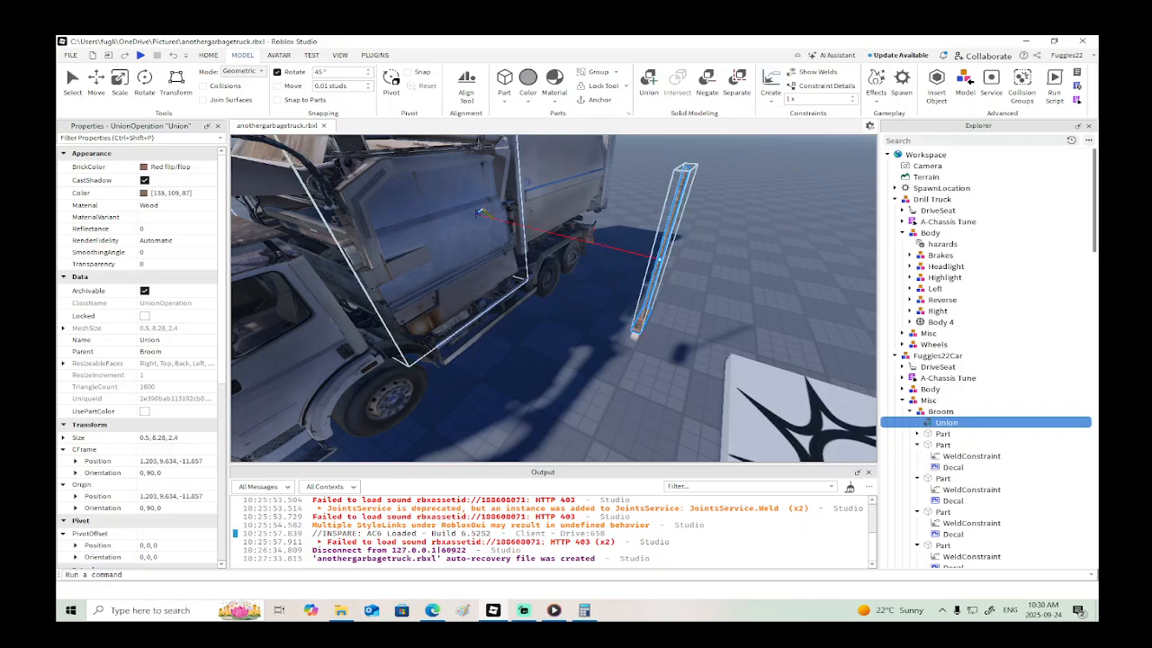
{"action": "left_click", "coordinate": [490, 236]}
- Move the whole Broom model about 10.12 studs toward the garbage truck, up to the side of its front cargo section
{"action": "scroll", "coordinate": [534, 288], "scroll_direction": "down", "scroll_amount": 3}
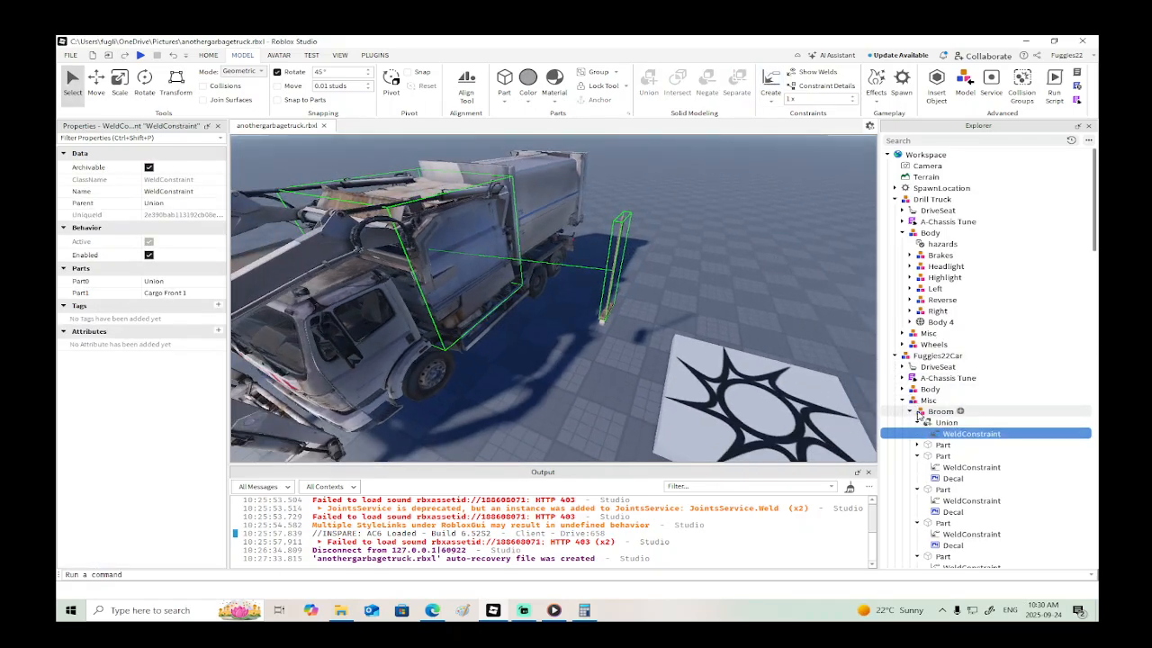
{"action": "left_click", "coordinate": [940, 411]}
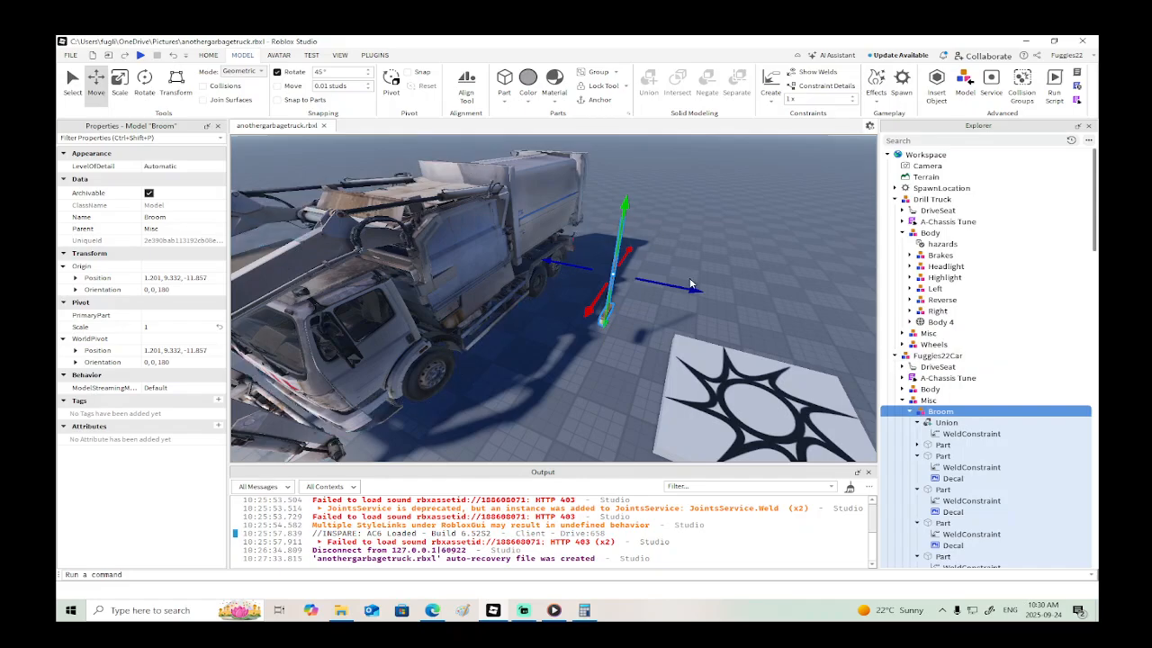
{"action": "left_click_drag", "start_coordinate": [690, 284], "coordinate": [551, 256]}
{"action": "right_click_drag", "start_coordinate": [559, 263], "coordinate": [556, 262]}
{"action": "right_click", "coordinate": [615, 271]}
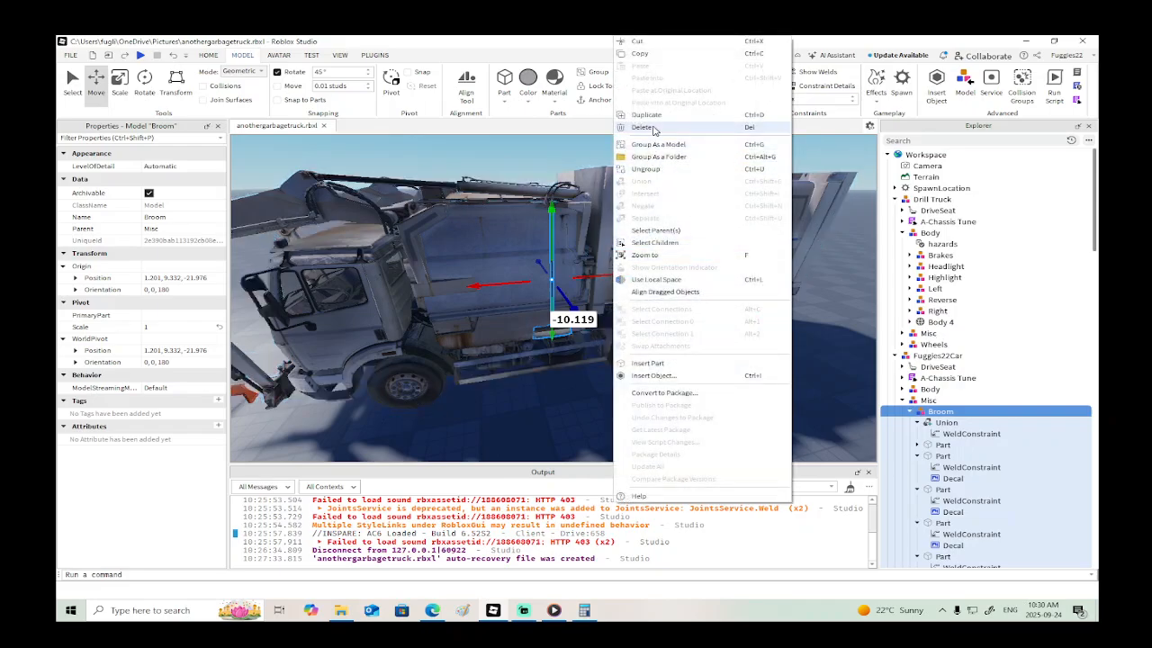
{"action": "left_click", "coordinate": [650, 118]}
{"action": "left_click_drag", "start_coordinate": [611, 280], "coordinate": [572, 280]}
{"action": "scroll", "coordinate": [572, 280], "scroll_direction": "down", "scroll_amount": 3}
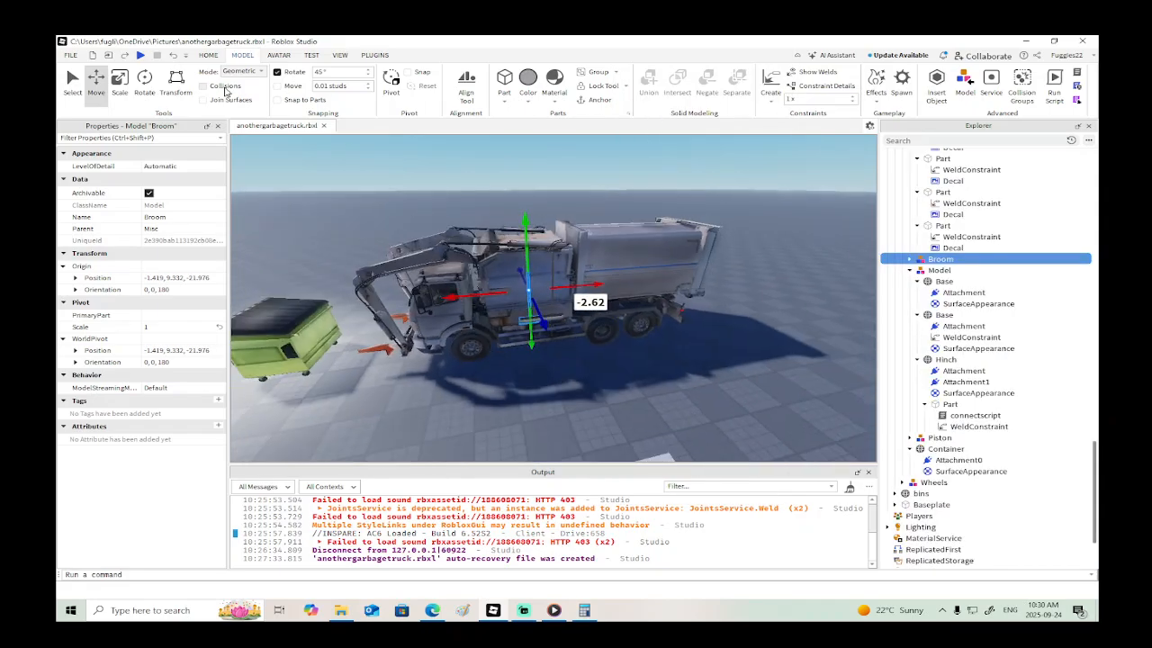
- Start a play test, walk the character to the garbage truck and enter its driver's seat
{"action": "left_click", "coordinate": [142, 56]}
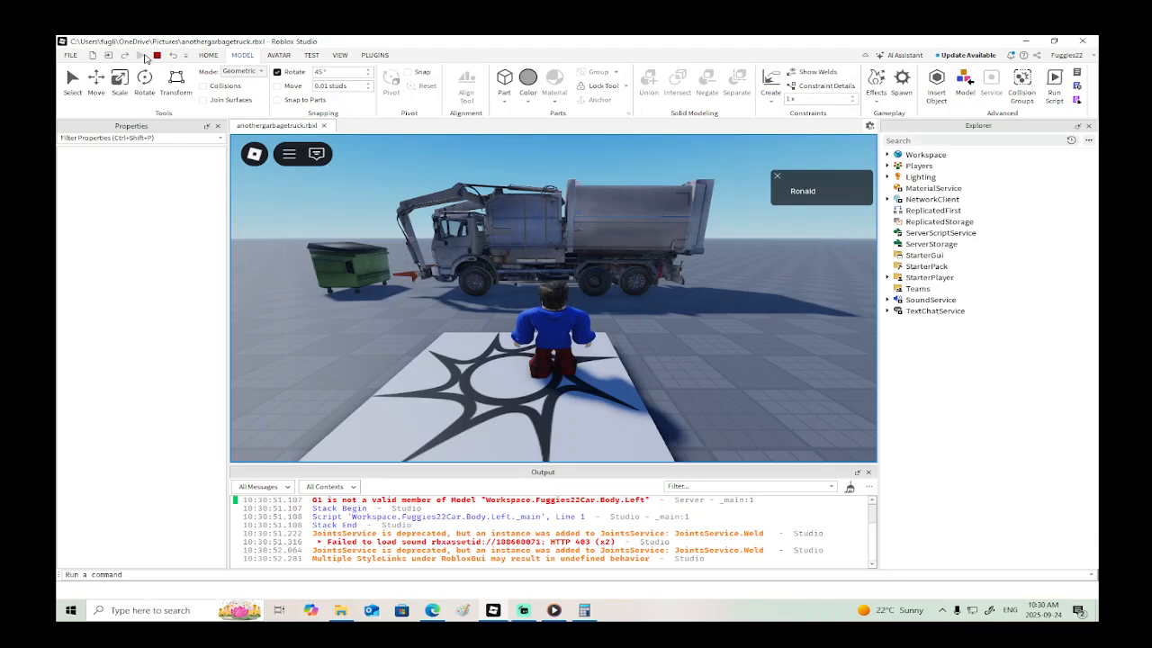
{"action": "key", "text": "w"}
{"action": "right_click_drag", "start_coordinate": [605, 229], "coordinate": [605, 229]}
{"action": "key", "text": "w"}
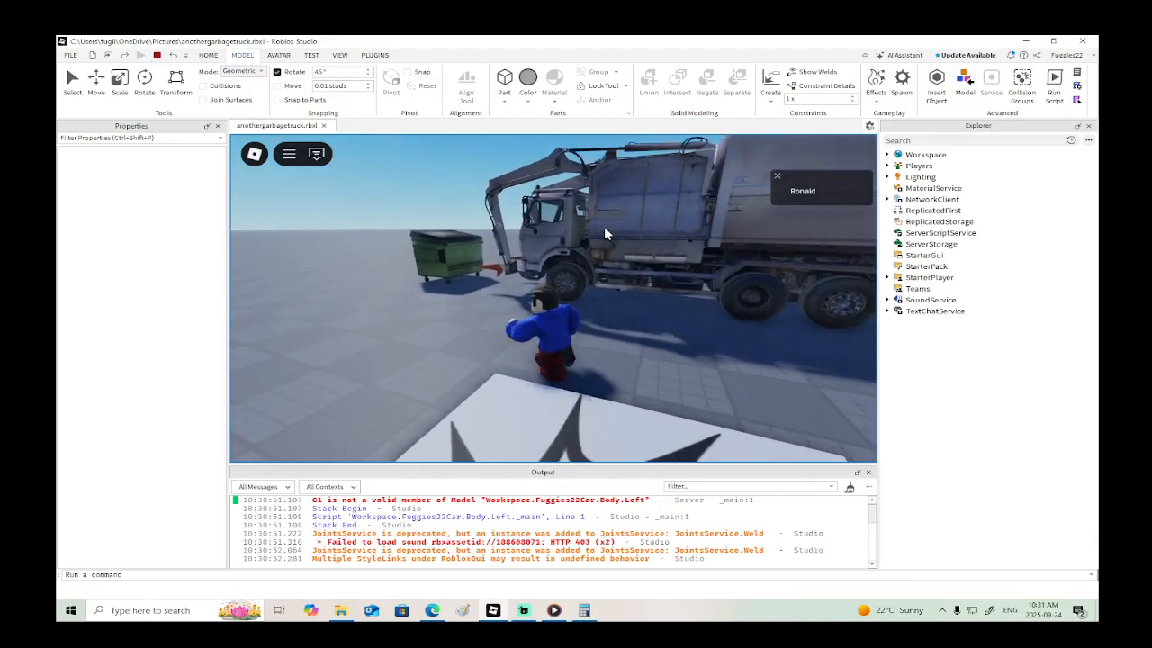
{"action": "key", "text": "e"}
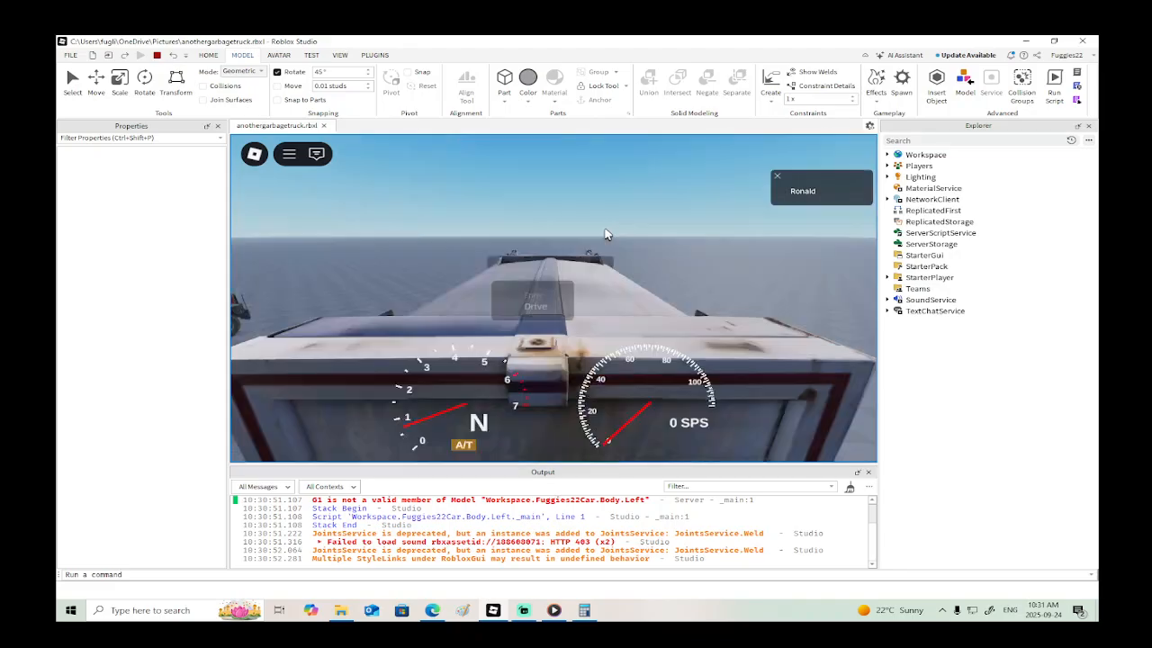
{"action": "right_click_drag", "start_coordinate": [613, 248], "coordinate": [615, 247]}
{"action": "scroll", "coordinate": [616, 247], "scroll_direction": "up", "scroll_amount": 3}
{"action": "scroll", "coordinate": [618, 249], "scroll_direction": "down", "scroll_amount": 4}
{"action": "right_click_drag", "start_coordinate": [617, 252], "coordinate": [617, 247]}
- Test the truck by reversing it from the dumpster, shifting to forward gear, operating the front loader arm and tipping the rear container
{"action": "key", "text": "s"}
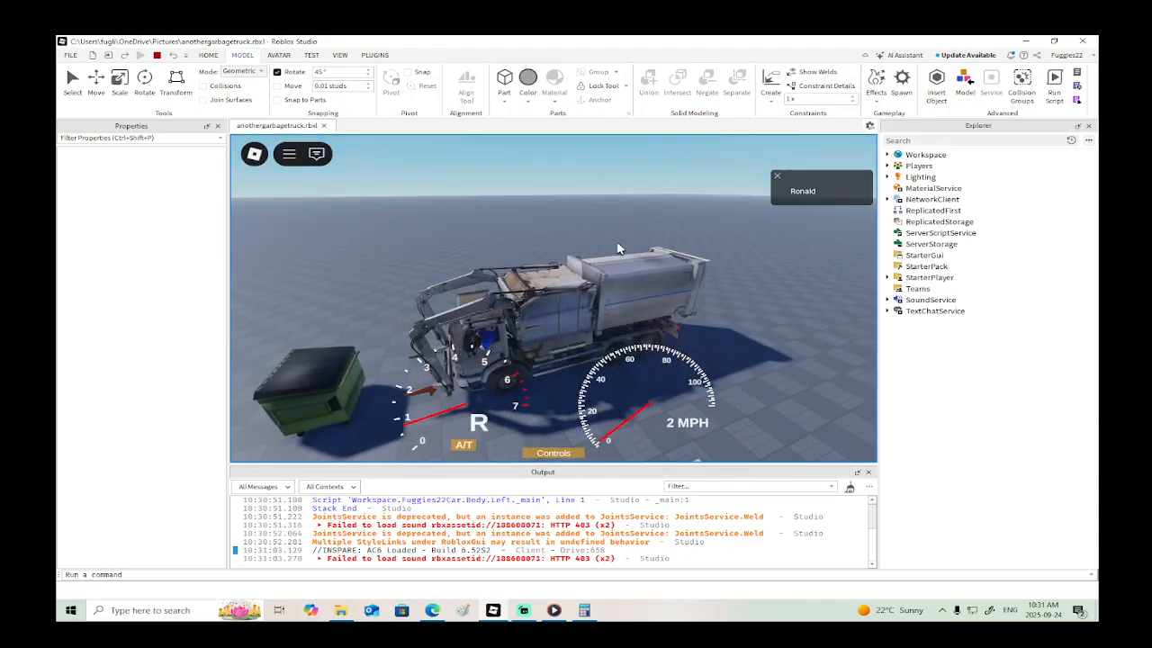
{"action": "key", "text": "w"}
{"action": "key", "text": "r"}
{"action": "key", "text": "f"}
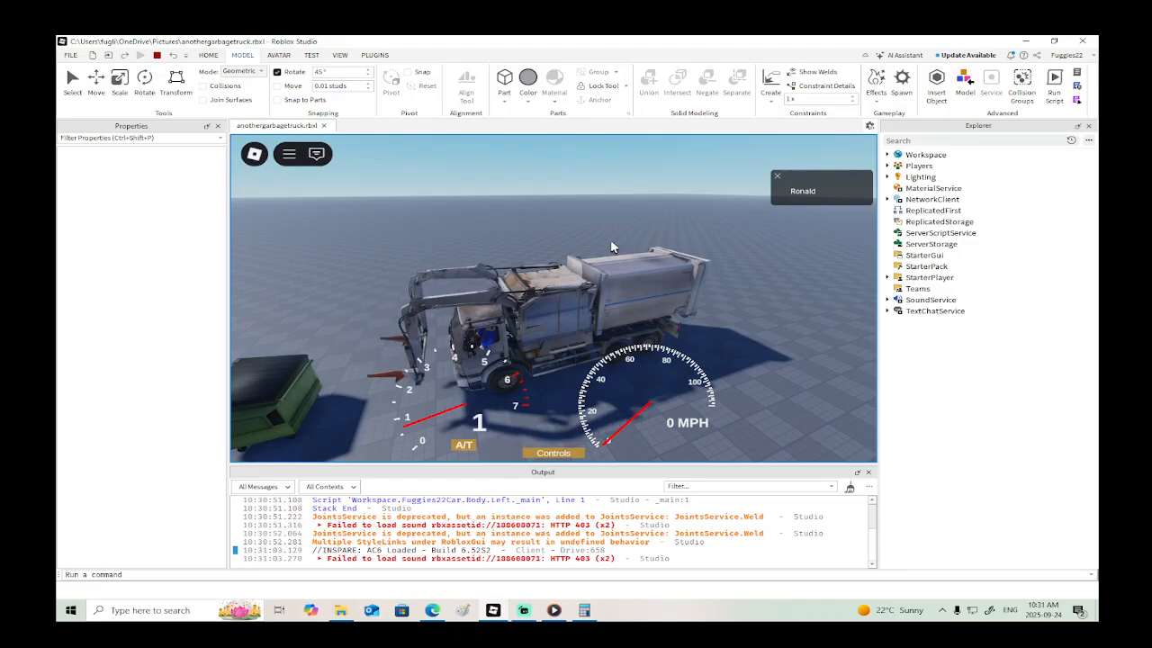
{"action": "key", "text": "t"}
{"action": "key", "text": "t"}
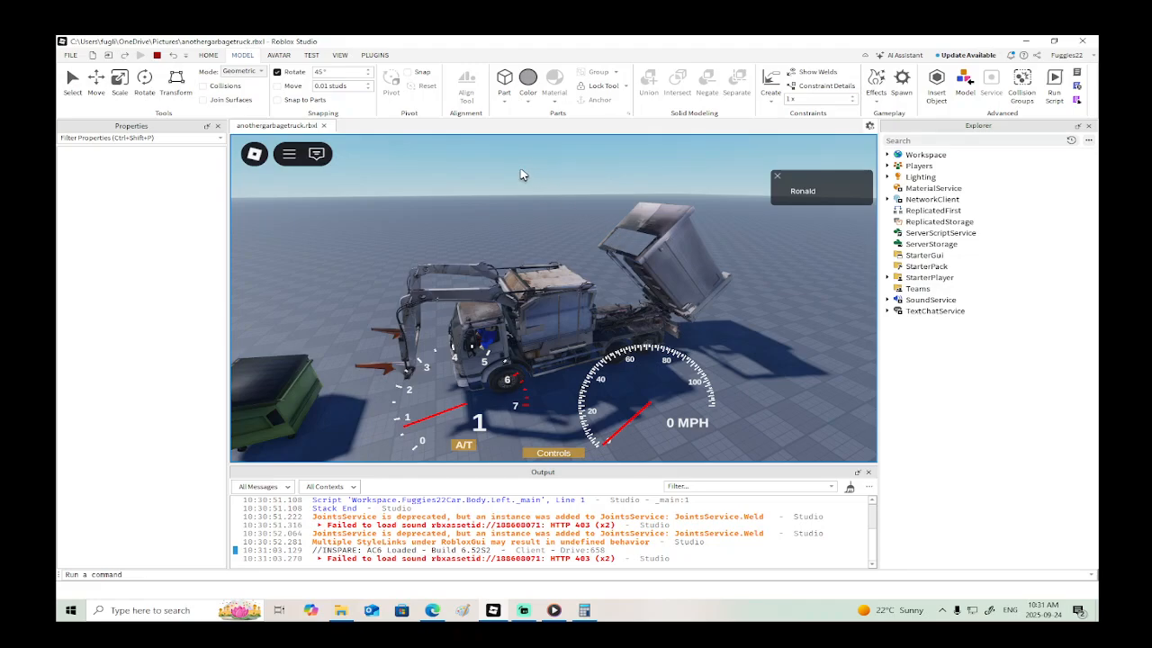
{"action": "right_click_drag", "start_coordinate": [416, 209], "coordinate": [428, 208]}
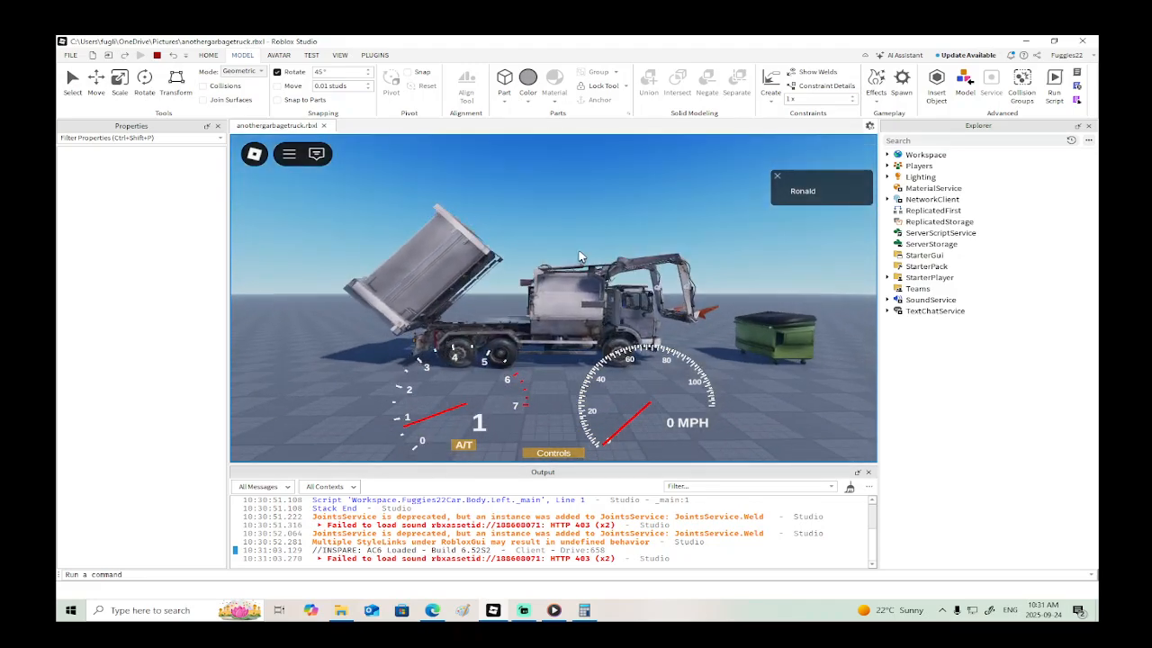
{"action": "scroll", "coordinate": [579, 257], "scroll_direction": "down", "scroll_amount": 3}
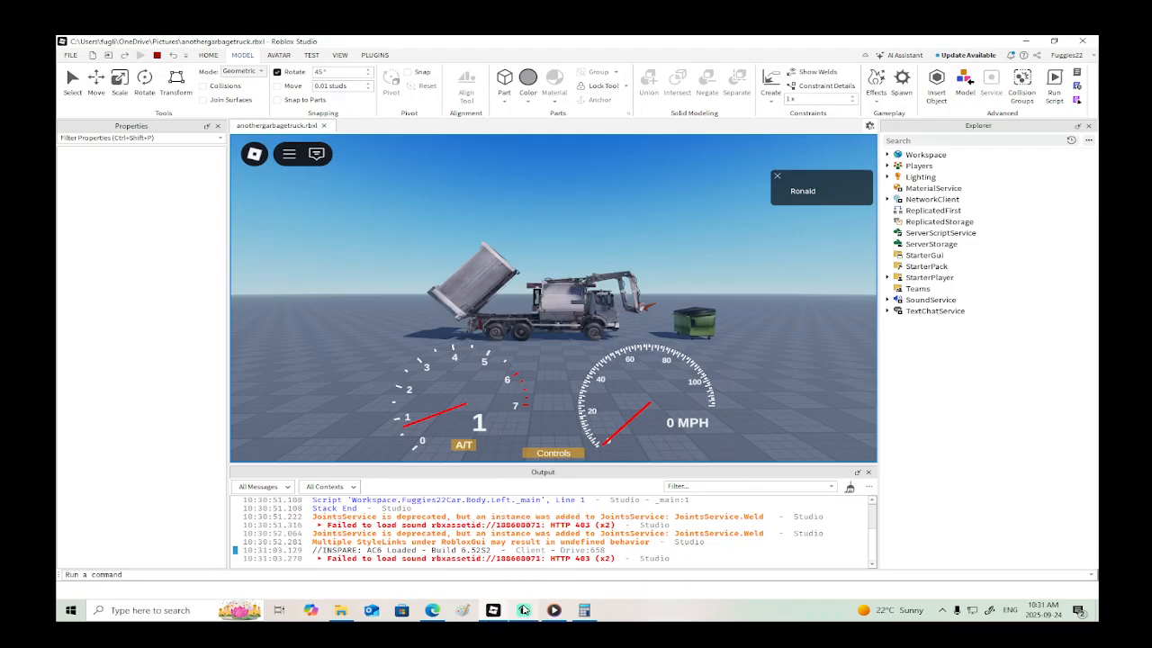
{"action": "left_click", "coordinate": [526, 611]}
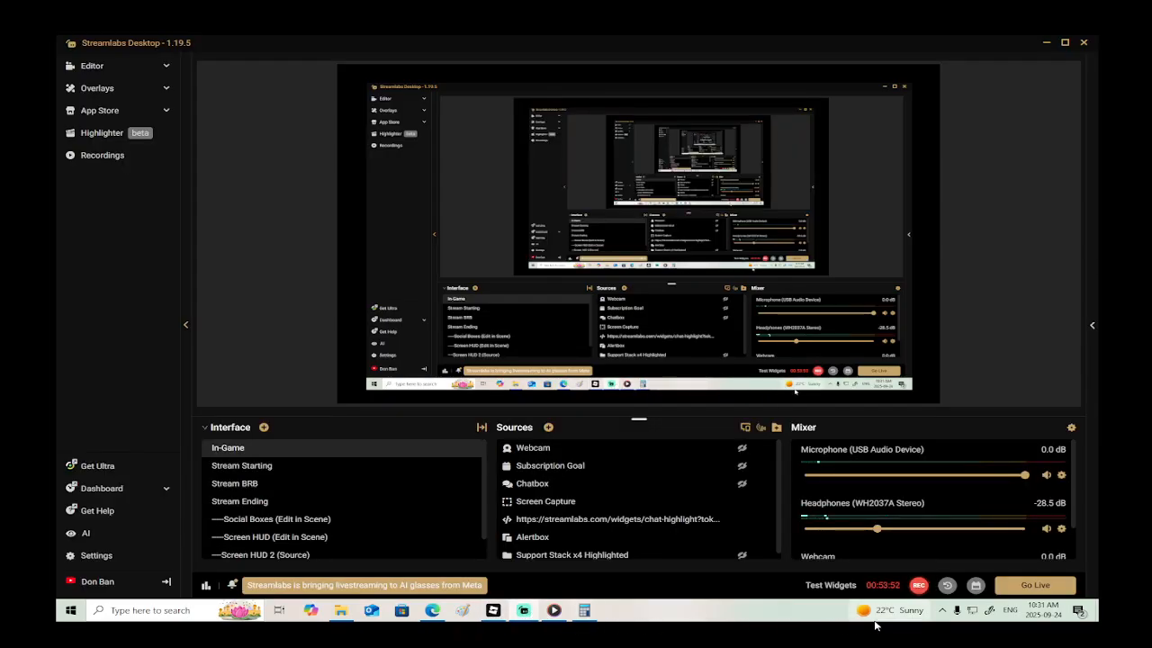